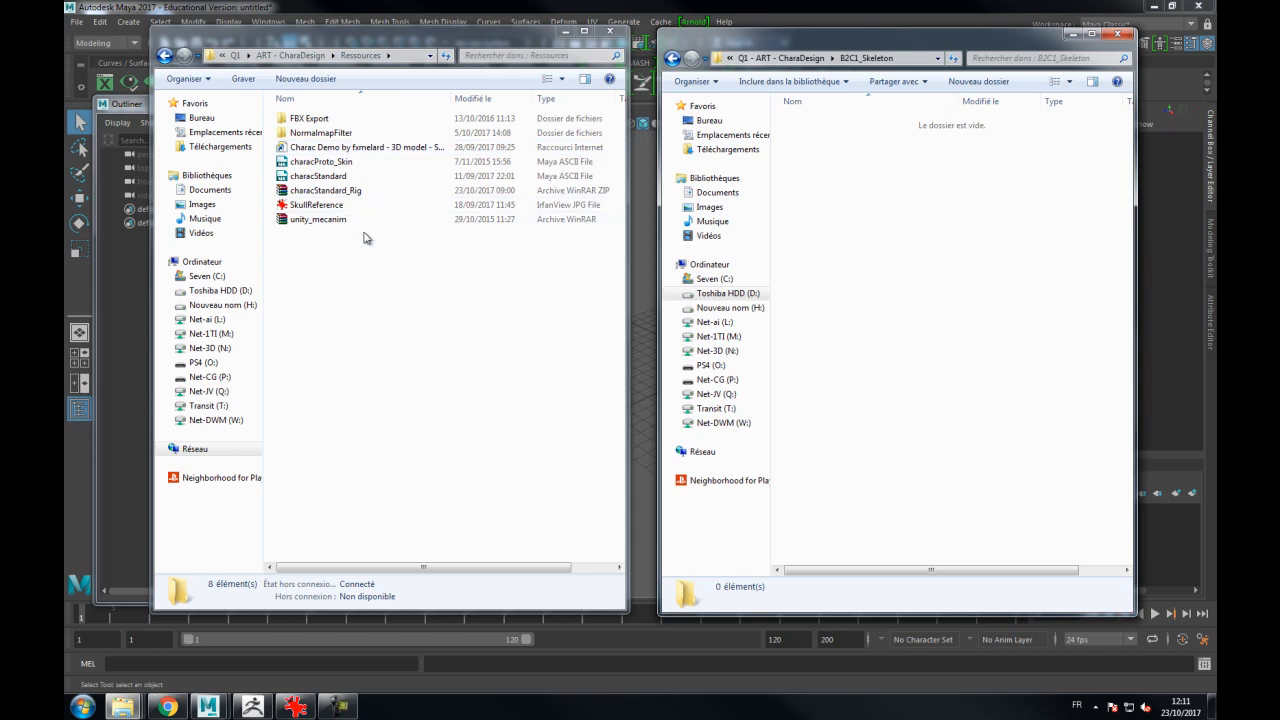
Copy characStandard and the characStandard_Rig archive from the Ressources folder into the B2C1_Skeleton folder
{"action": "left_click", "coordinate": [322, 177]}
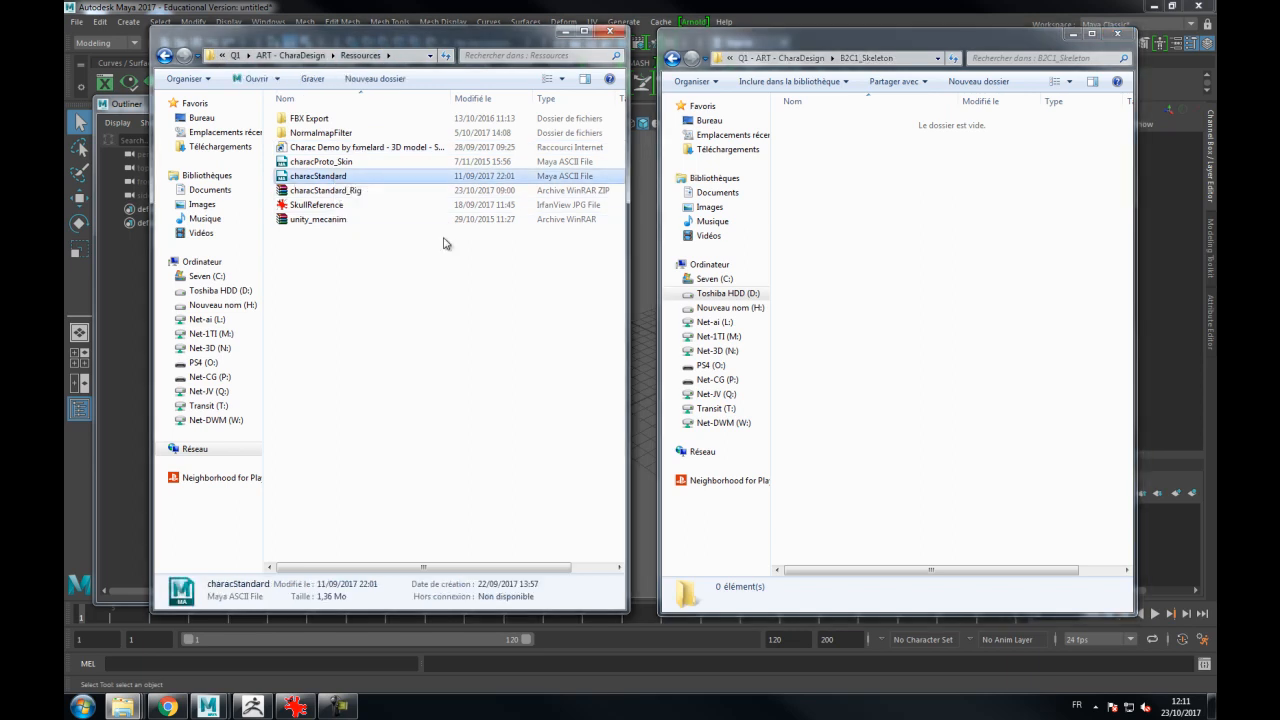
{"action": "left_click", "coordinate": [320, 190], "text": "ctrl"}
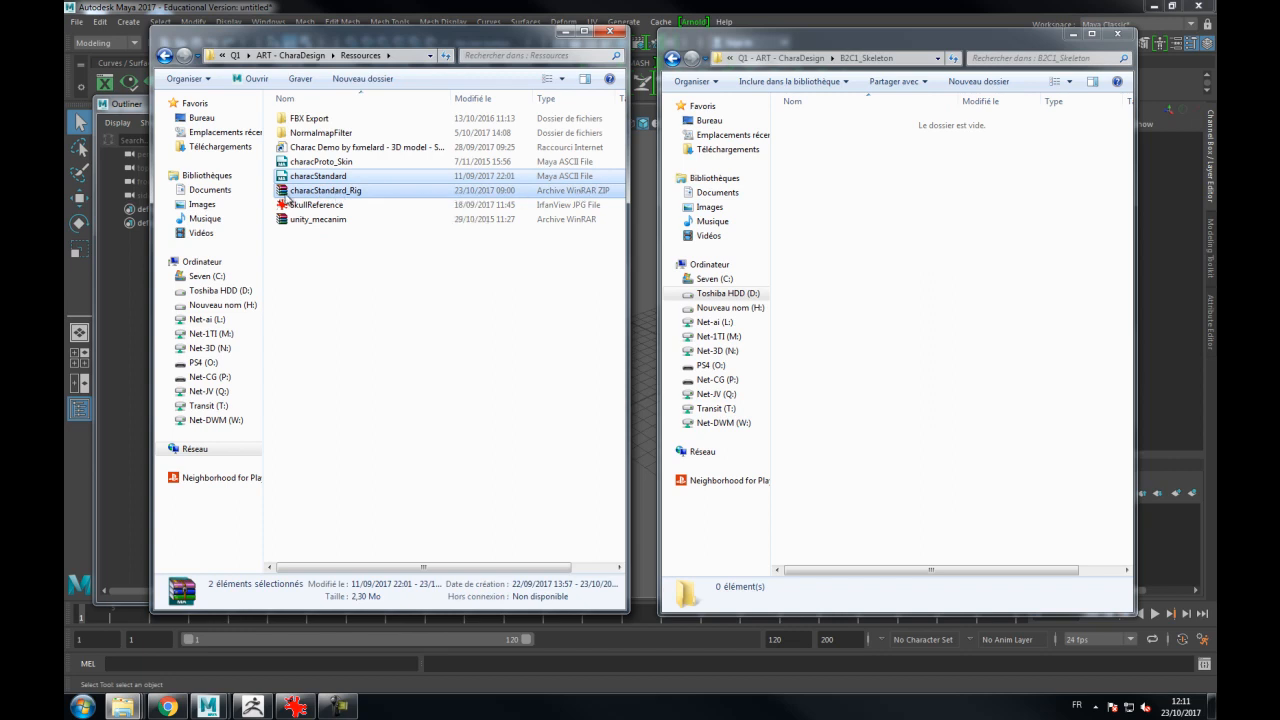
{"action": "left_click_drag", "start_coordinate": [309, 190], "coordinate": [887, 200]}
{"action": "left_click", "coordinate": [671, 363]}
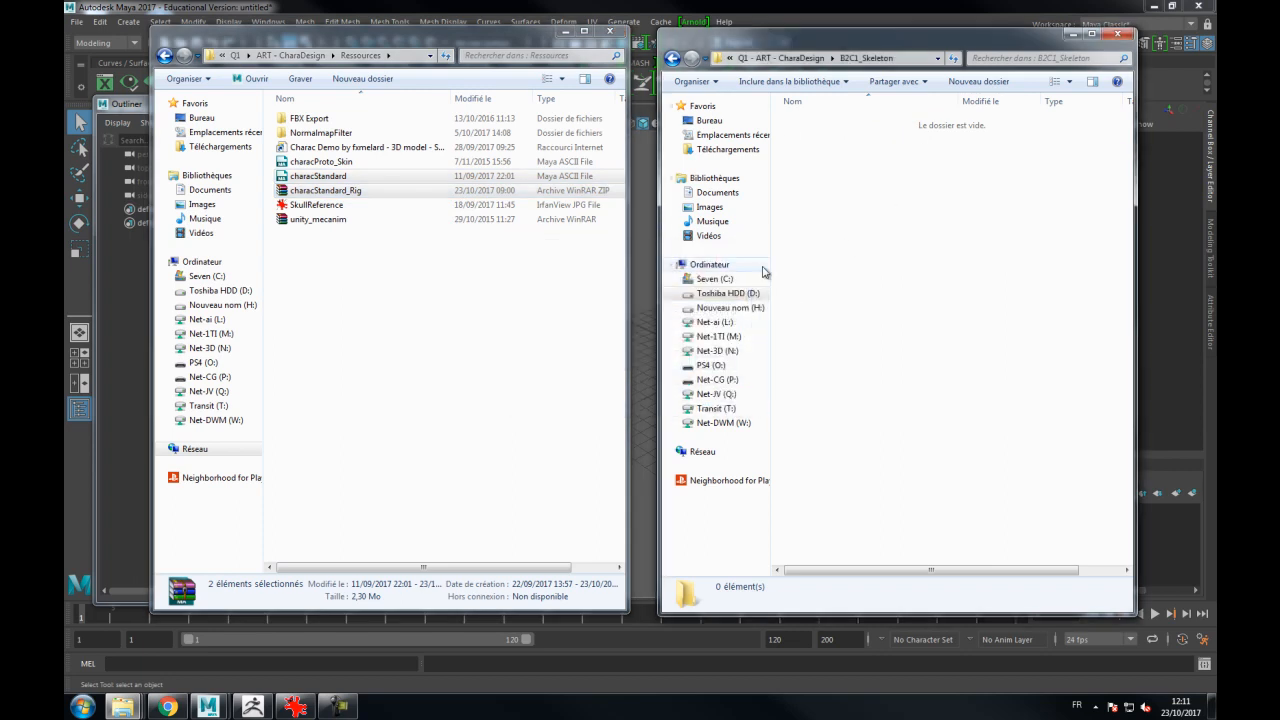
{"action": "left_click", "coordinate": [840, 212]}
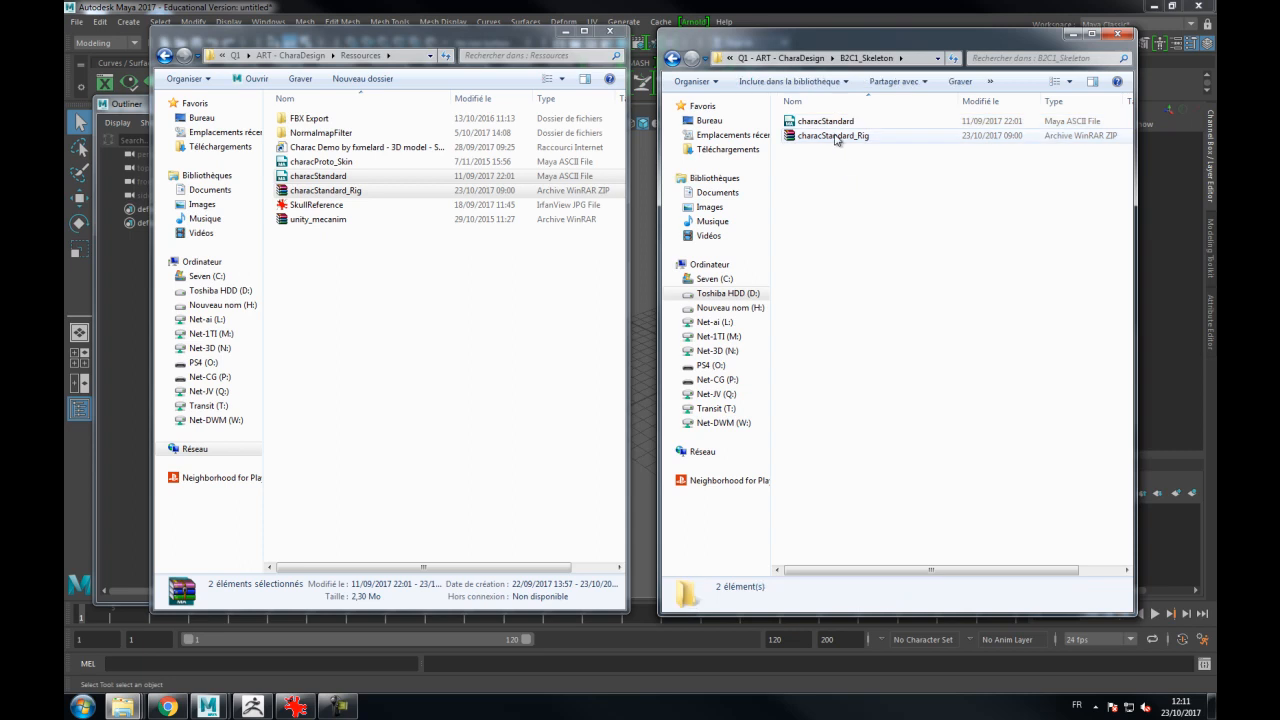
Extract the characStandard_Rig archive into B2C1_Skeleton, renaming the conflicting extracted file to characStandard_Rig.ma
{"action": "left_click", "coordinate": [836, 137]}
{"action": "right_click", "coordinate": [836, 138]}
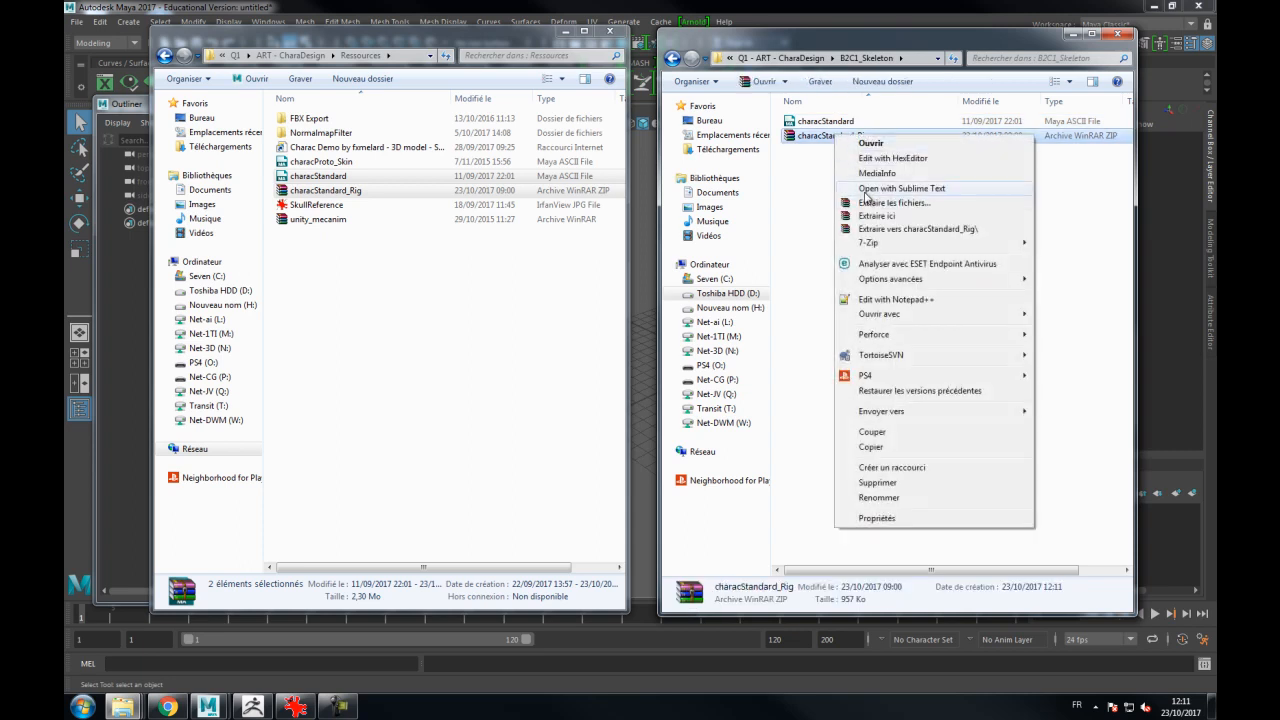
{"action": "left_click", "coordinate": [873, 216]}
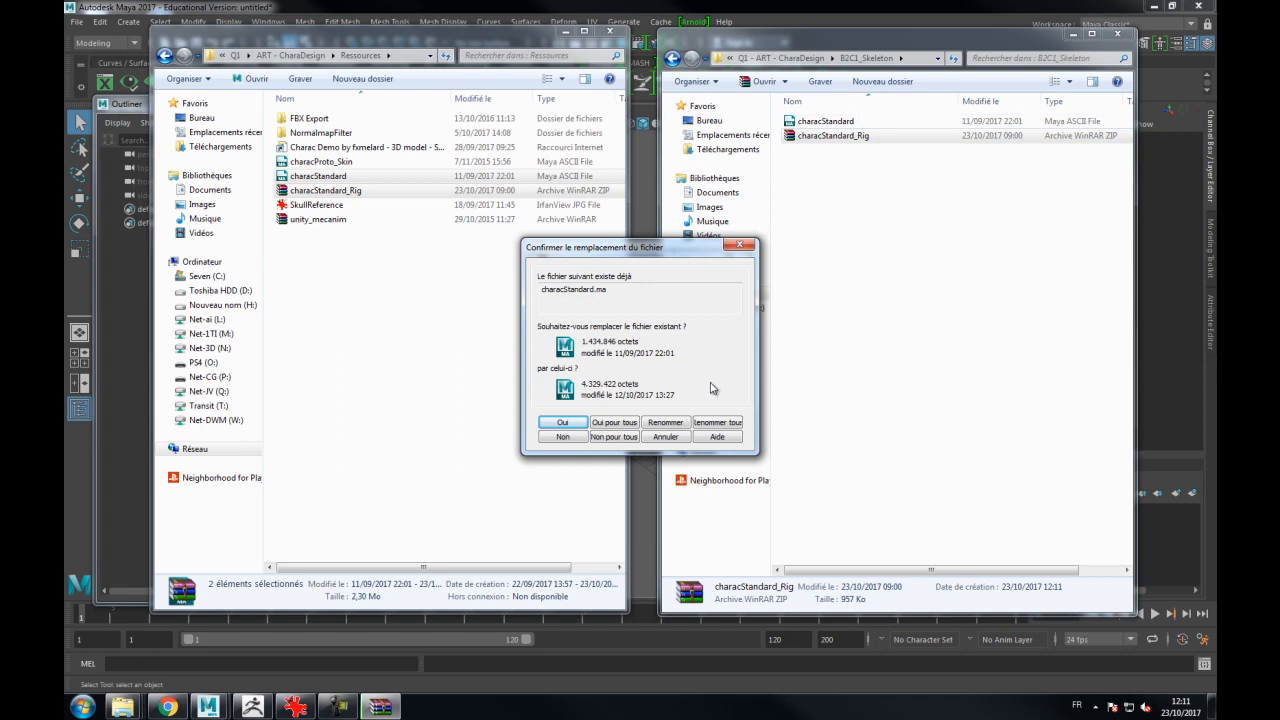
{"action": "left_click", "coordinate": [665, 422]}
{"action": "left_click", "coordinate": [643, 364]}
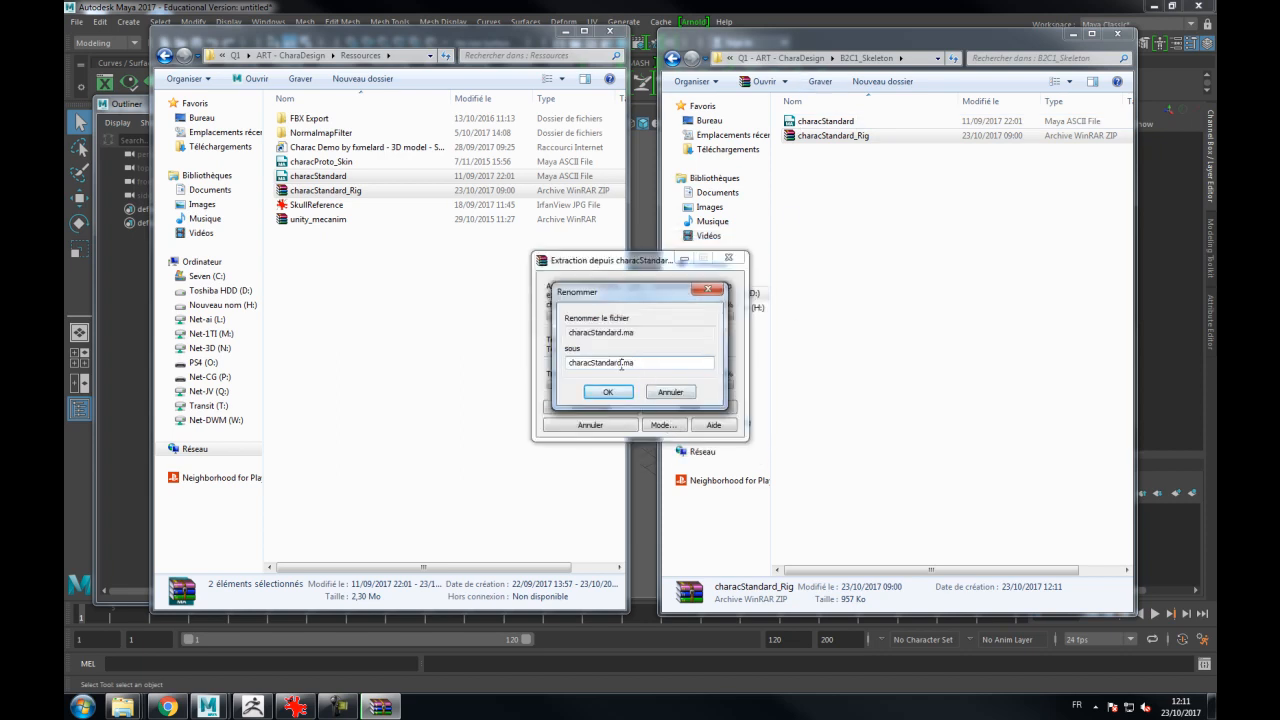
{"action": "left_click", "coordinate": [623, 364]}
{"action": "key", "text": "Return"}
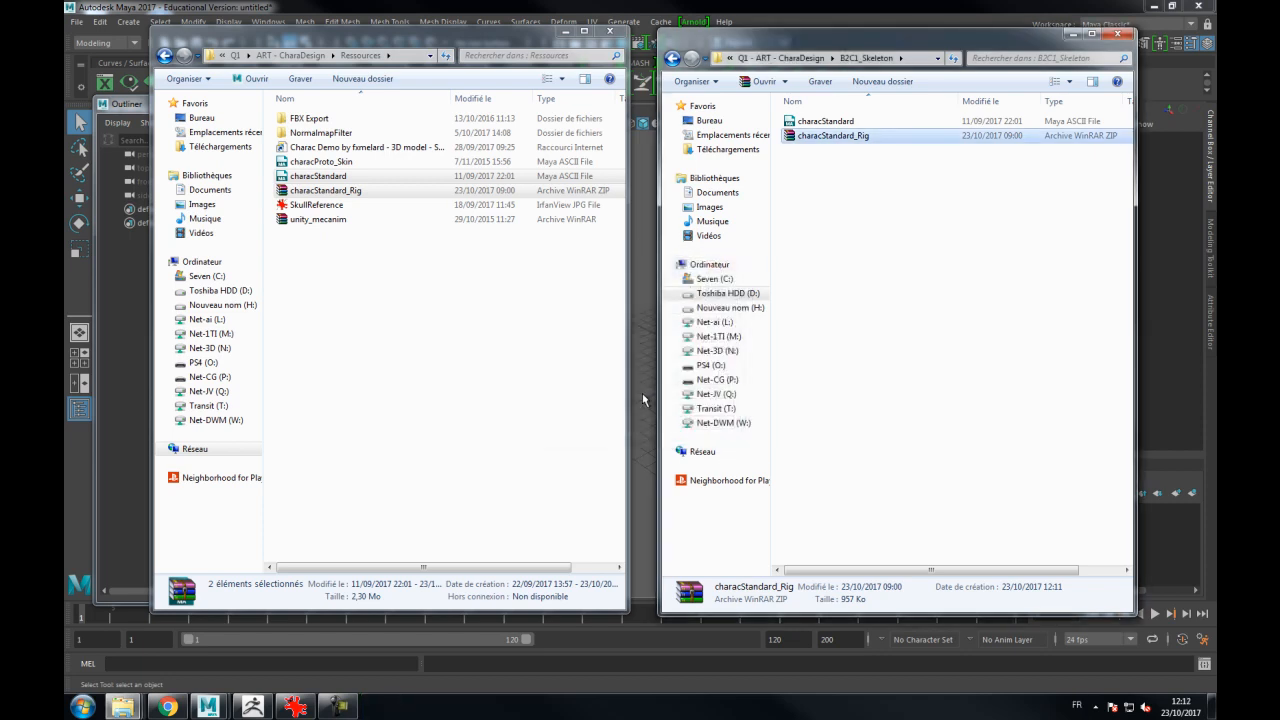
{"action": "left_click", "coordinate": [851, 146]}
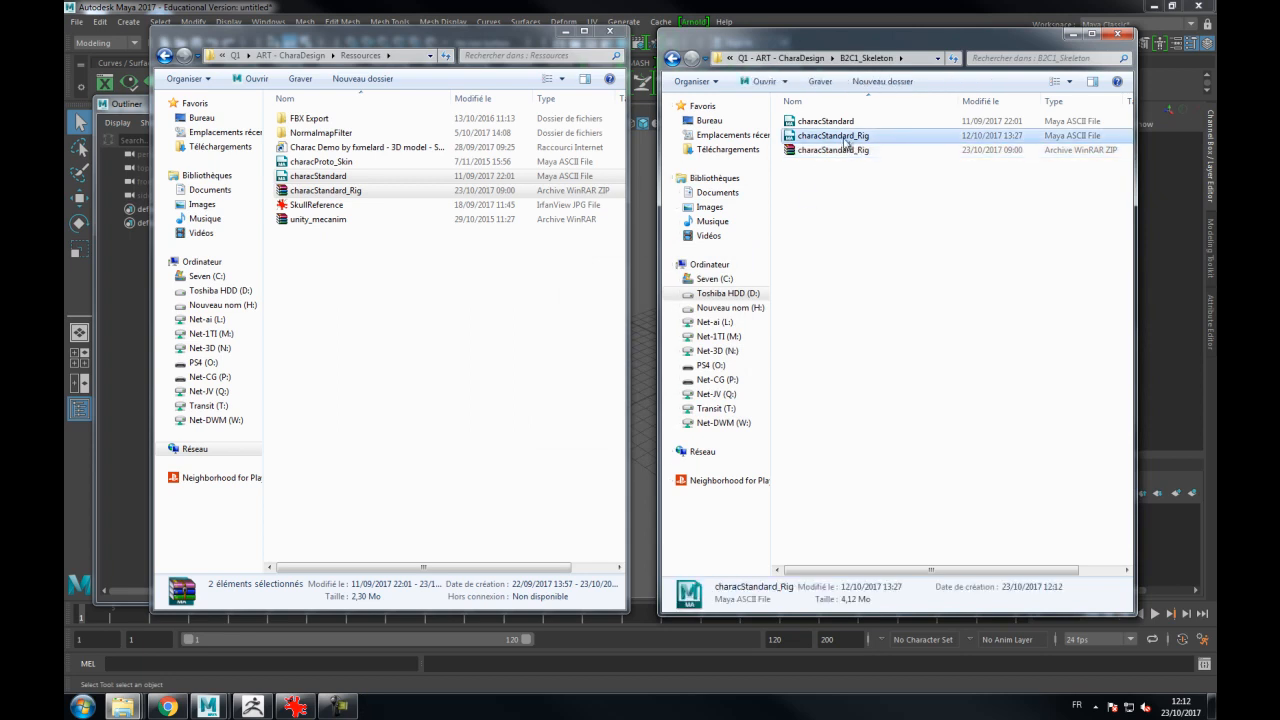
Switch to Maya and open characStandard_Rig.ma from the B2C1_Skeleton folder, discarding the untitled scene's changes
{"action": "left_click", "coordinate": [828, 18]}
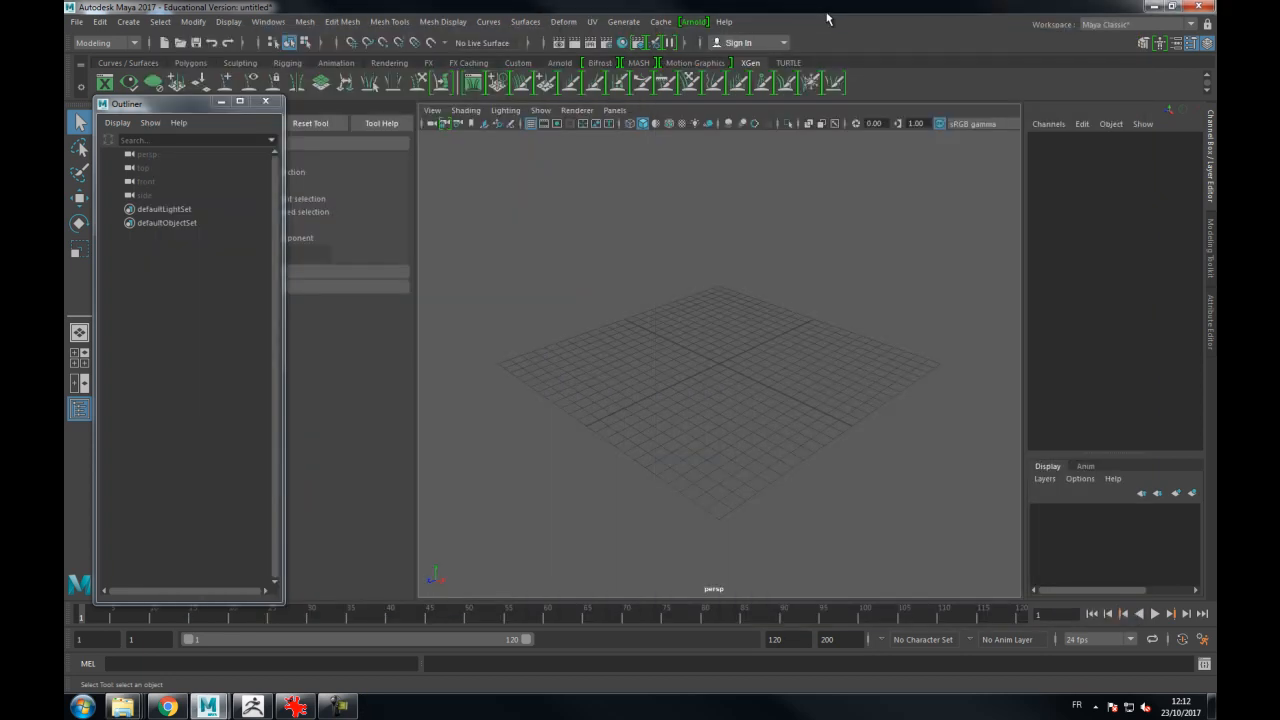
{"action": "left_click", "coordinate": [76, 22]}
{"action": "left_click", "coordinate": [103, 68]}
{"action": "left_click", "coordinate": [78, 24]}
{"action": "left_click", "coordinate": [114, 60]}
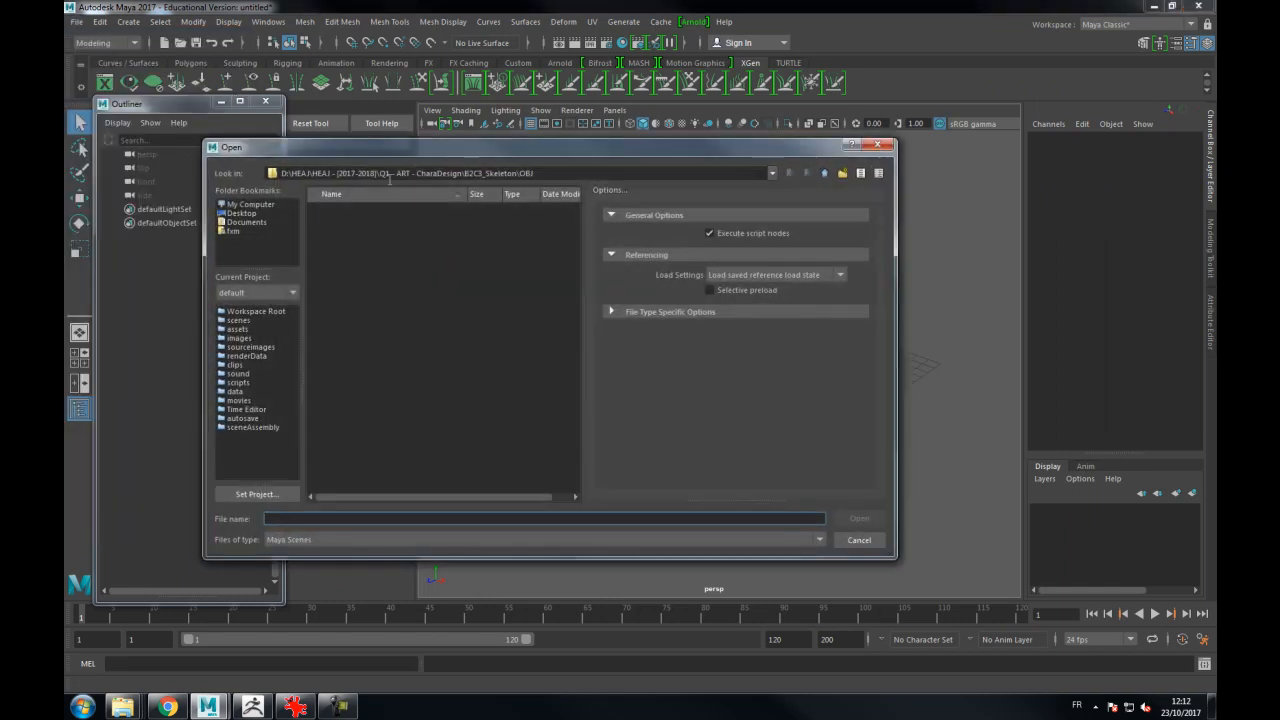
{"action": "left_click", "coordinate": [824, 173]}
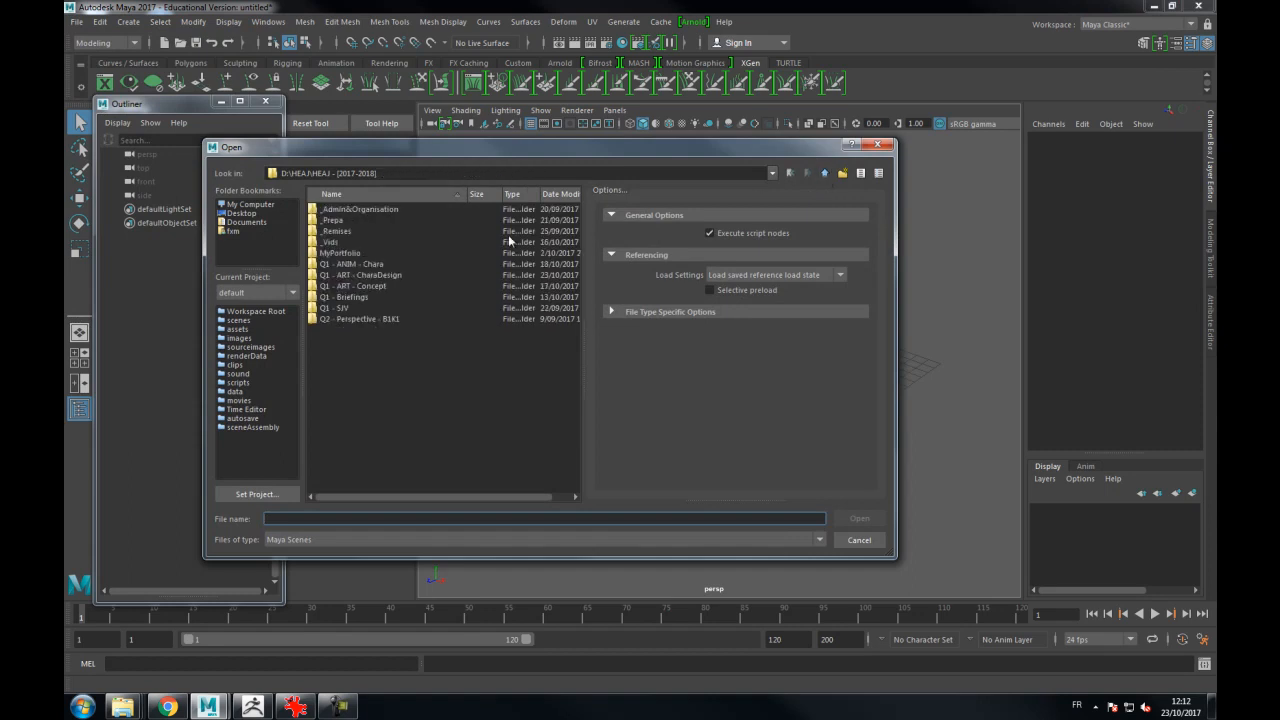
{"action": "double_click", "coordinate": [366, 276]}
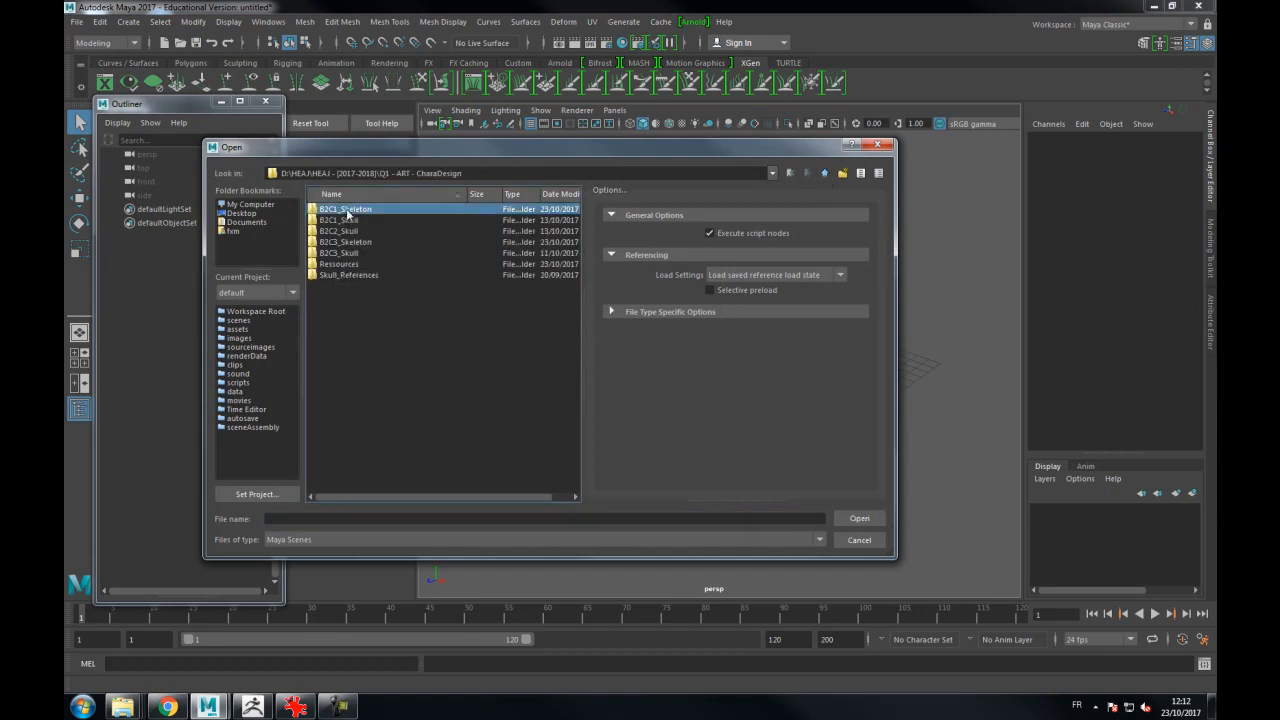
{"action": "double_click", "coordinate": [346, 209]}
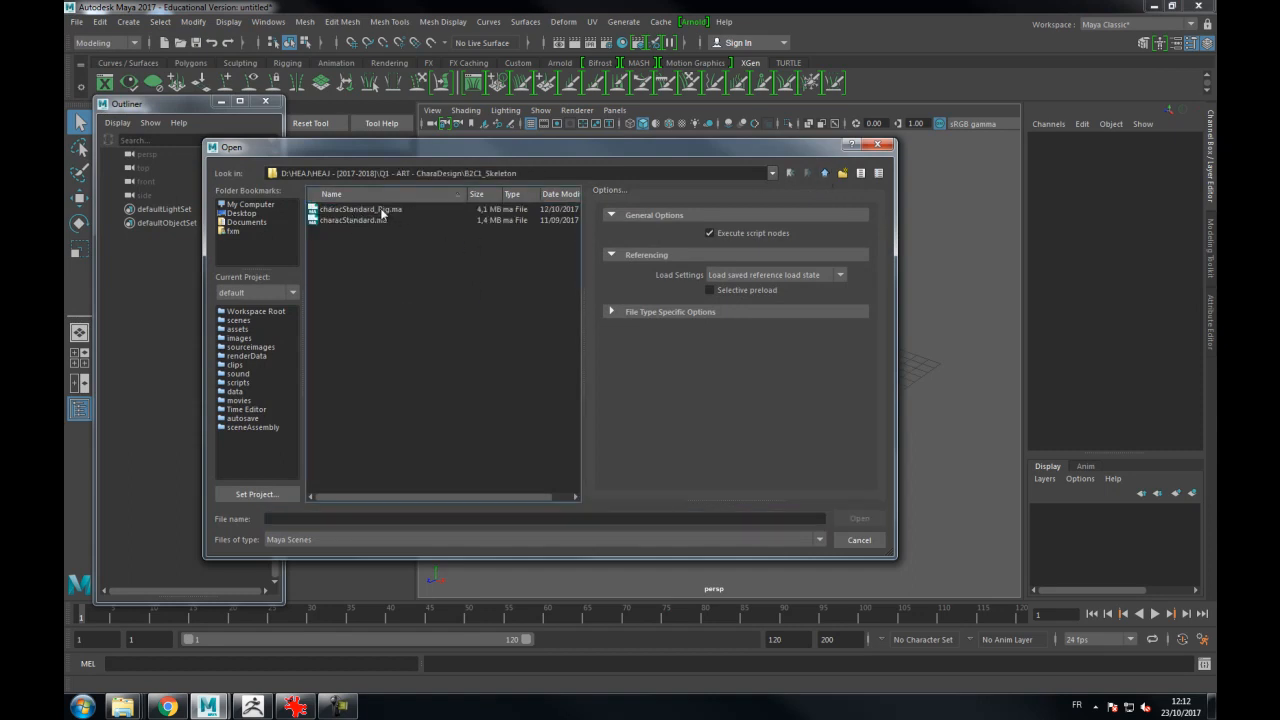
{"action": "left_click", "coordinate": [380, 213]}
{"action": "left_click", "coordinate": [850, 518]}
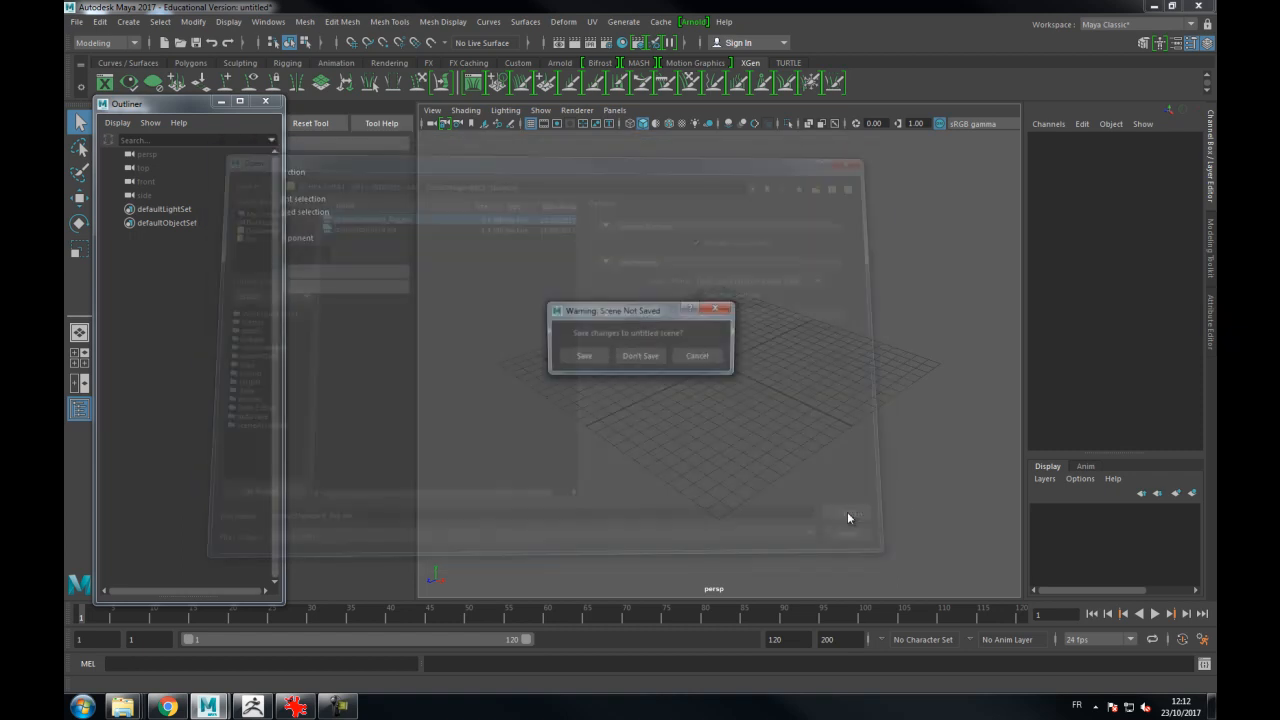
{"action": "left_click", "coordinate": [639, 357]}
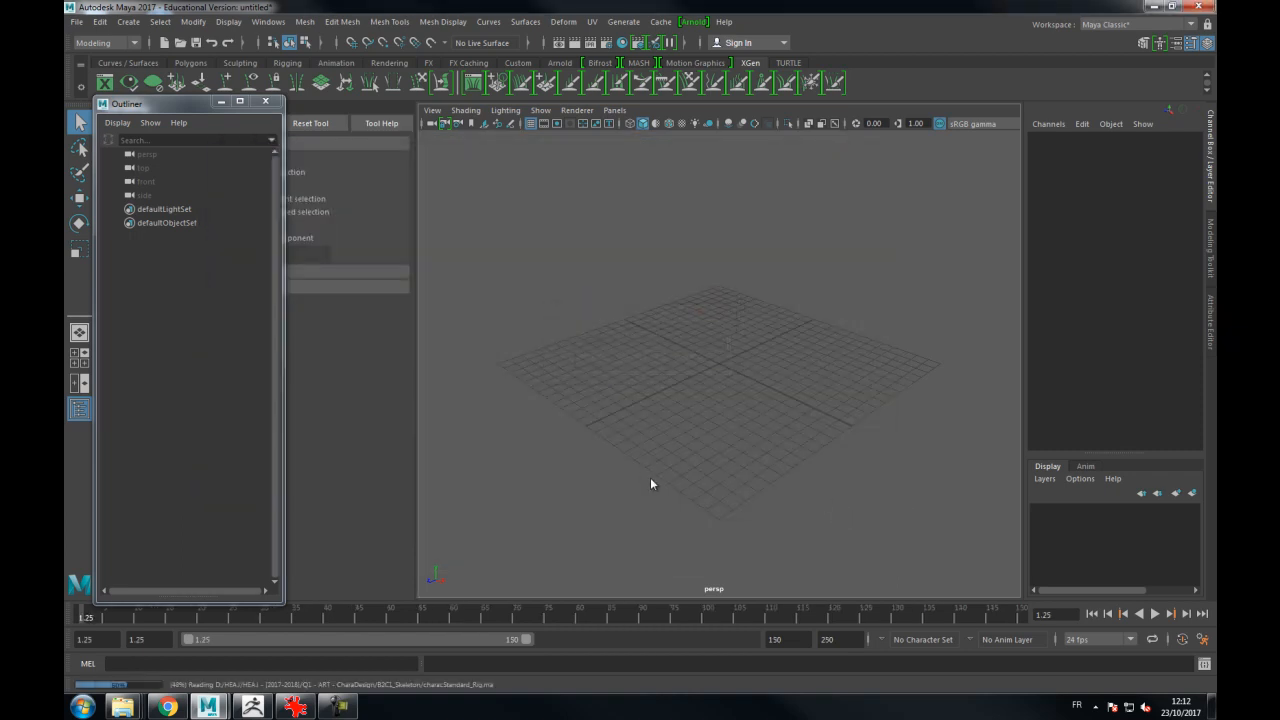
Examine the rigged character and the fully expanded joint hierarchy of Root under export_grp
{"action": "left_click_drag", "start_coordinate": [783, 391], "coordinate": [749, 421], "text": "alt"}
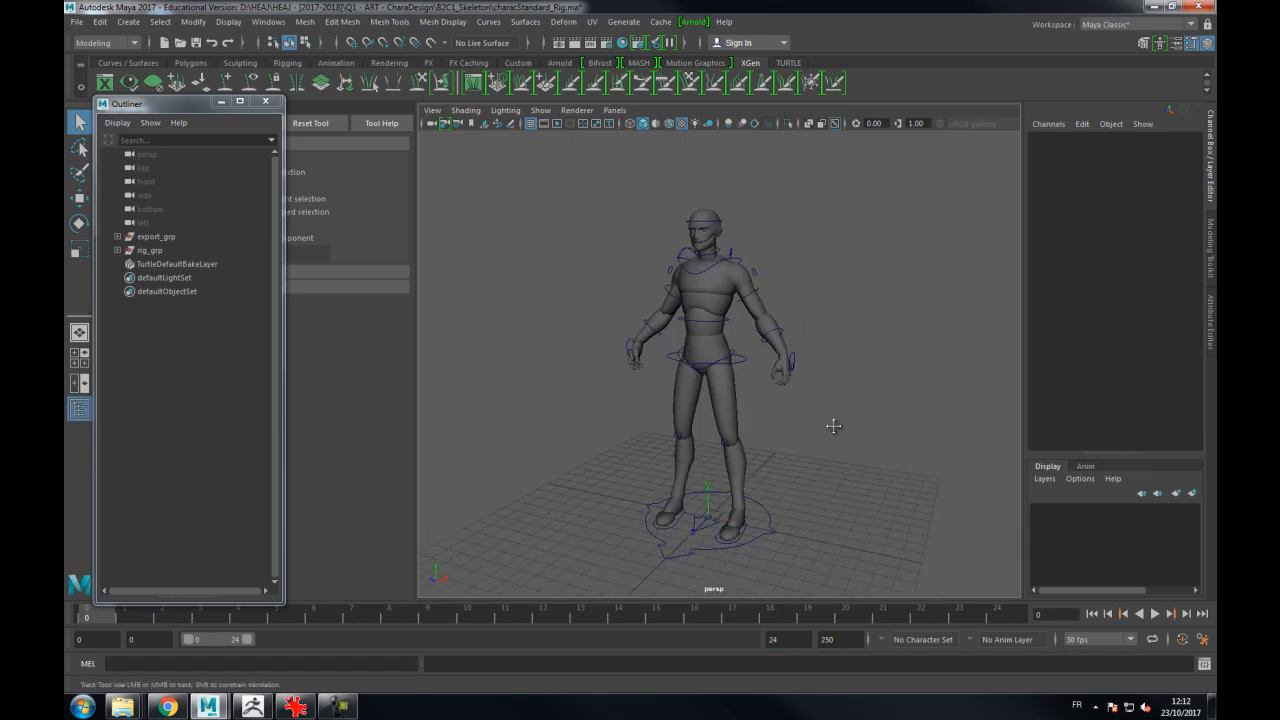
{"action": "left_click_drag", "start_coordinate": [829, 423], "coordinate": [792, 340], "text": "alt"}
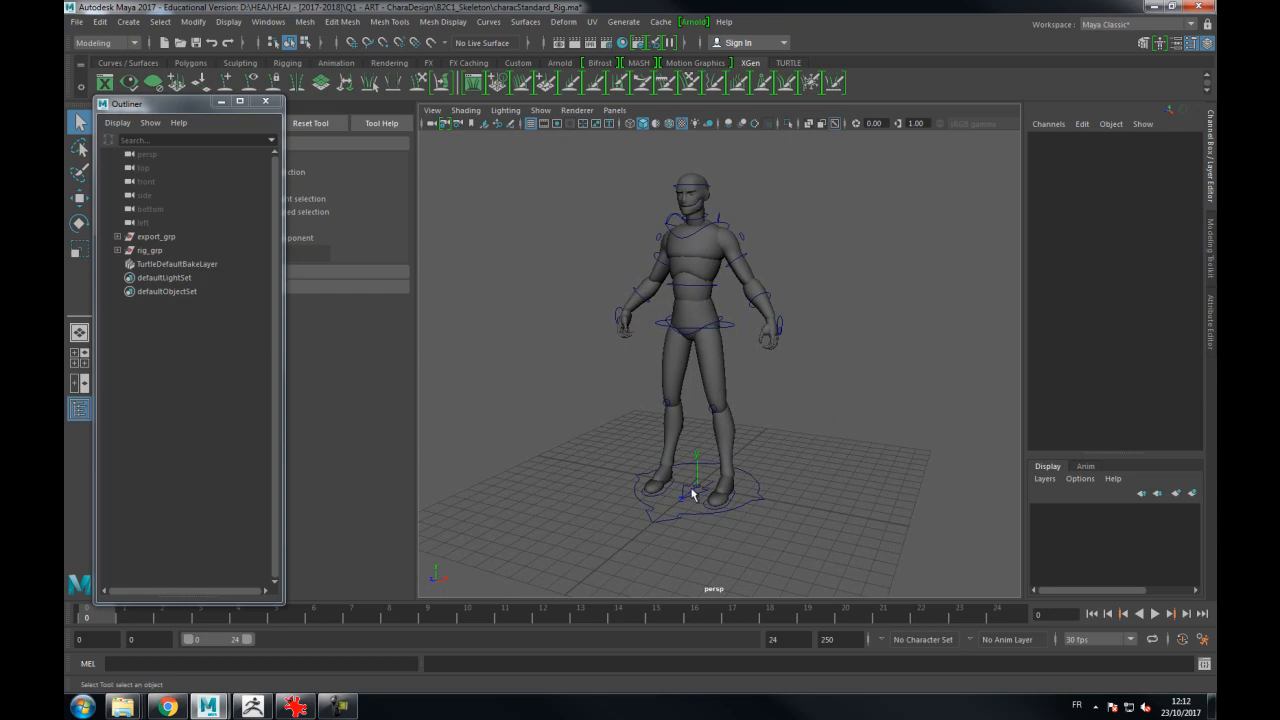
{"action": "mouse_move", "coordinate": [871, 354]}
{"action": "left_mouse_down", "text": "alt"}
{"action": "mouse_move", "coordinate": [851, 363]}
{"action": "mouse_move", "coordinate": [903, 360]}
{"action": "mouse_move", "coordinate": [919, 329]}
{"action": "mouse_move", "coordinate": [856, 361]}
{"action": "left_mouse_up", "text": "alt"}
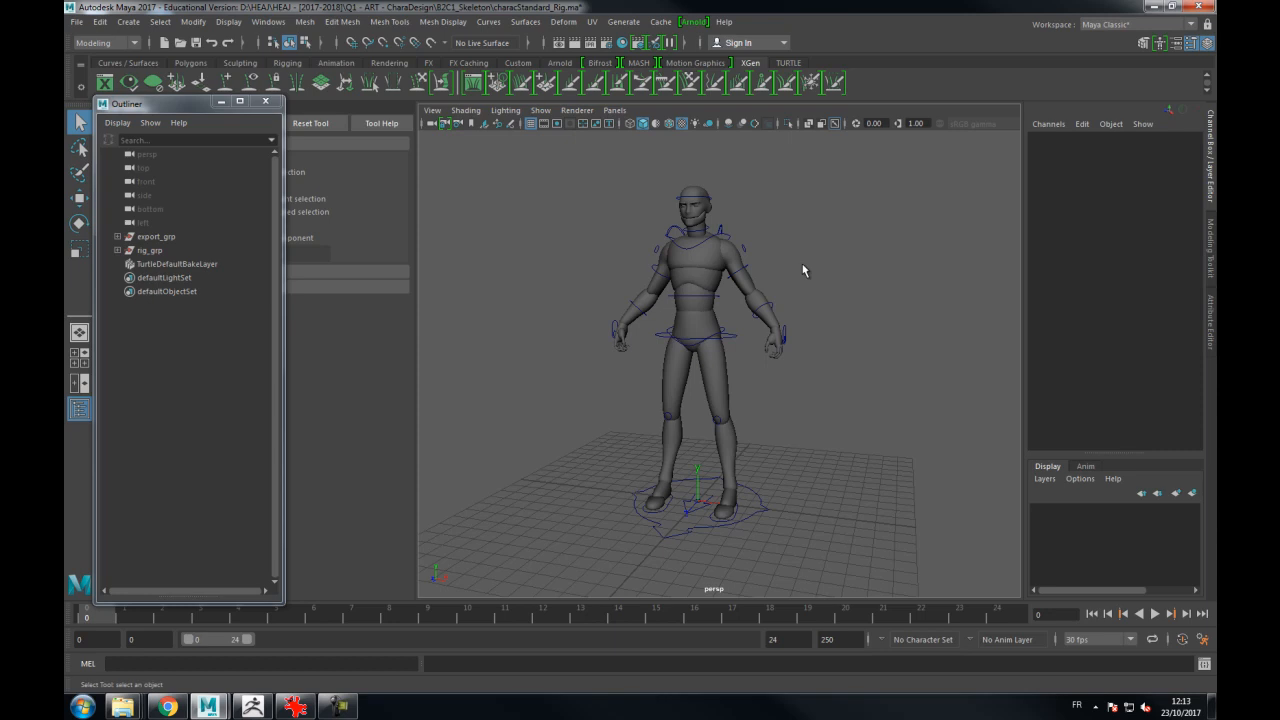
{"action": "right_click_drag", "start_coordinate": [787, 242], "coordinate": [801, 230], "text": "alt"}
{"action": "left_click_drag", "start_coordinate": [801, 230], "coordinate": [840, 223], "text": "alt"}
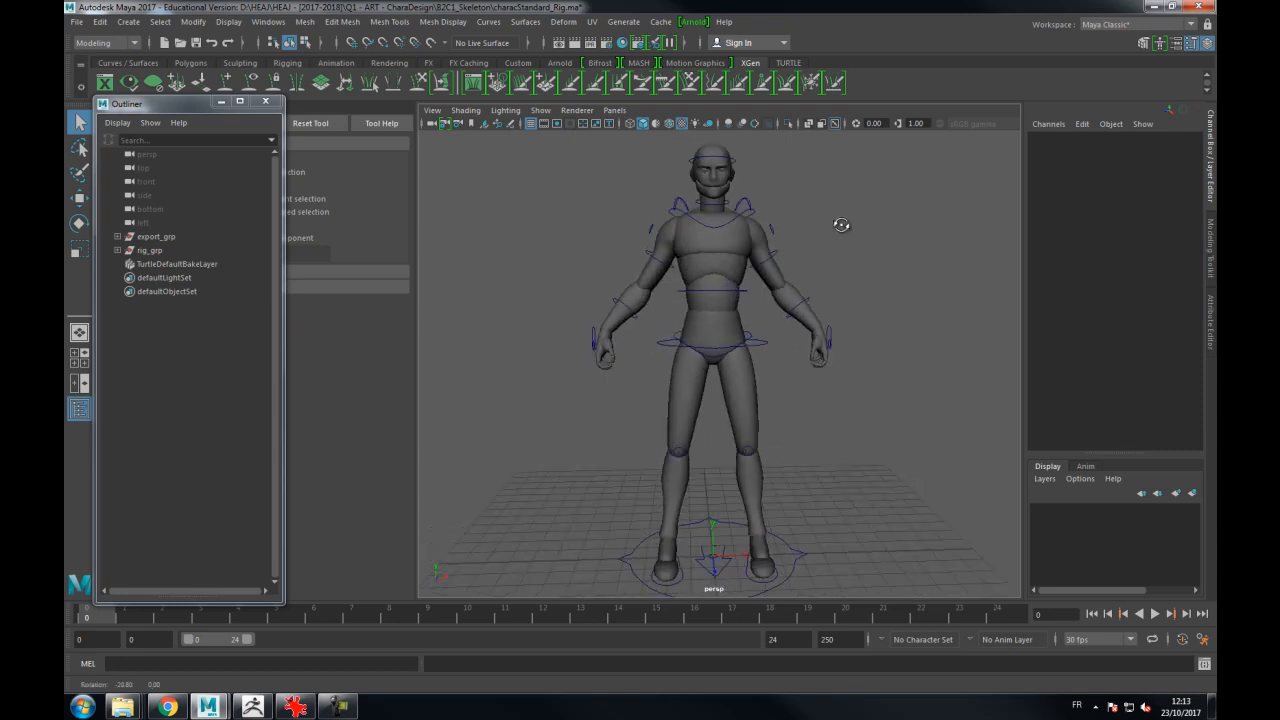
{"action": "left_click", "coordinate": [117, 237]}
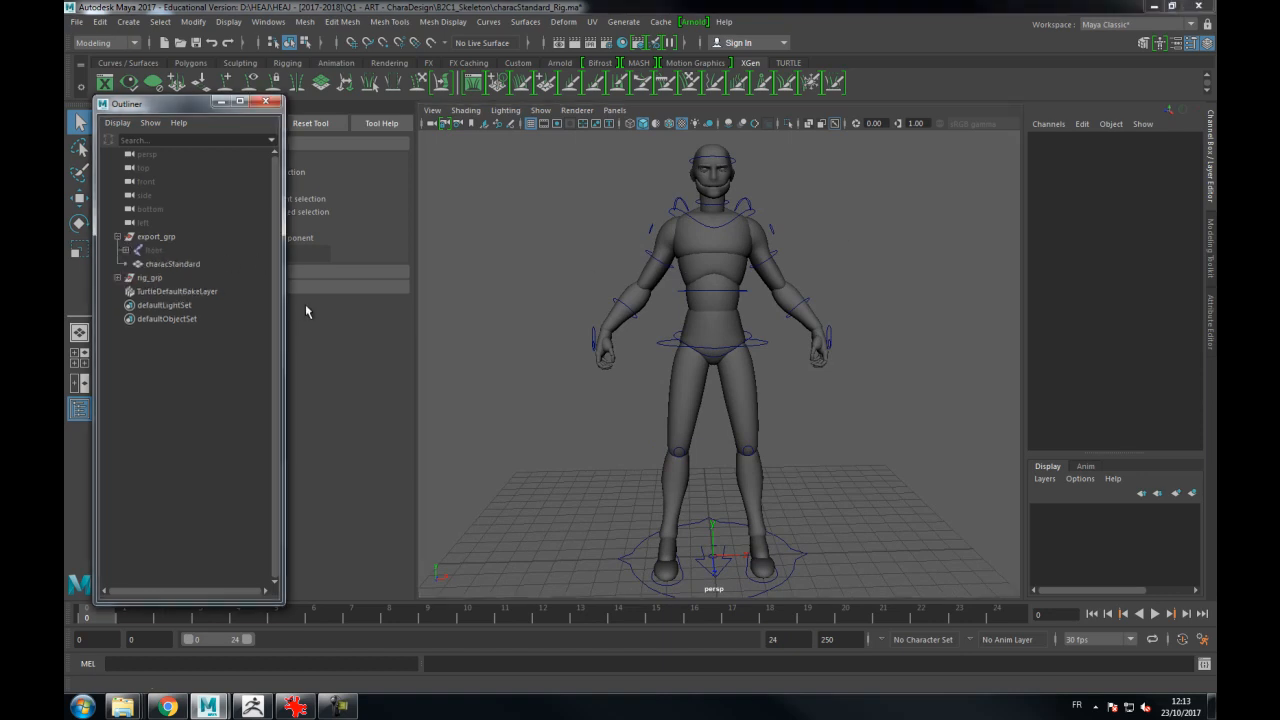
{"action": "left_click", "coordinate": [125, 250], "text": "shift"}
{"action": "scroll", "coordinate": [175, 312], "scroll_direction": "down", "scroll_amount": 10}
{"action": "scroll", "coordinate": [175, 312], "scroll_direction": "up", "scroll_amount": 10}
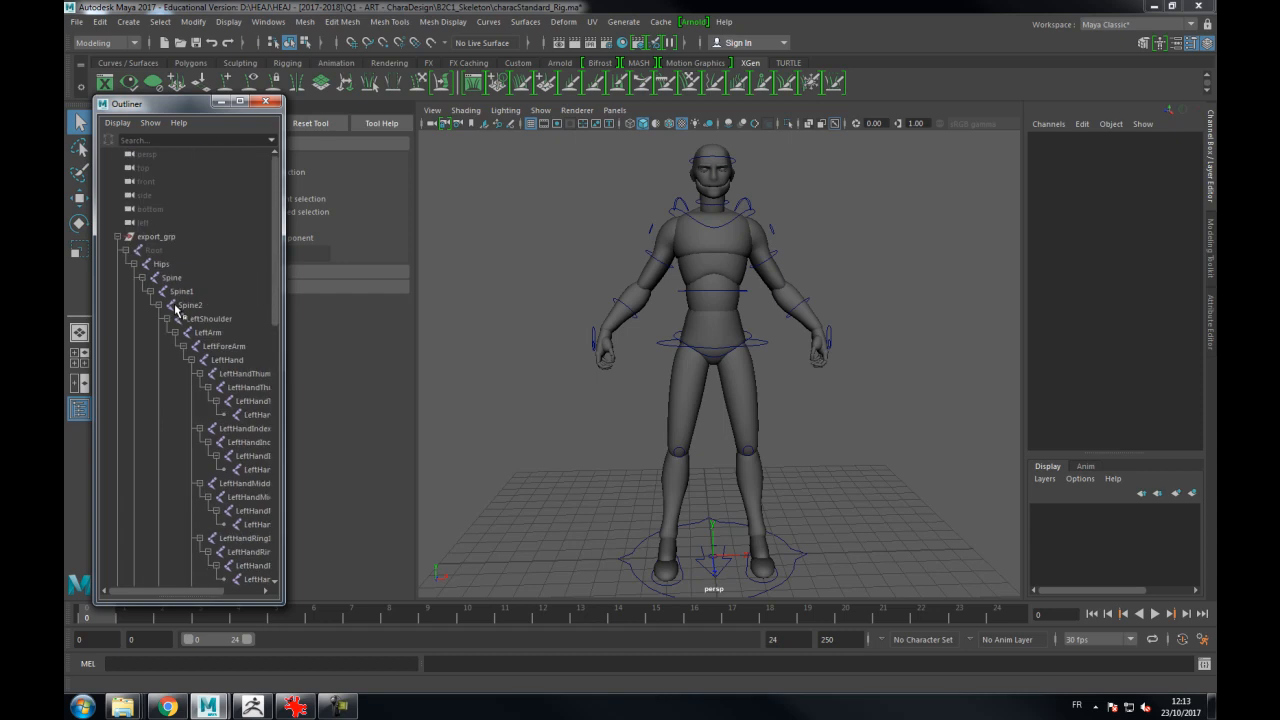
{"action": "scroll", "coordinate": [176, 312], "scroll_direction": "down", "scroll_amount": 10}
{"action": "scroll", "coordinate": [176, 312], "scroll_direction": "up", "scroll_amount": 10}
{"action": "mouse_move", "coordinate": [821, 244]}
{"action": "left_mouse_down", "text": "alt"}
{"action": "mouse_move", "coordinate": [789, 231]}
{"action": "mouse_move", "coordinate": [801, 240]}
{"action": "left_mouse_up", "text": "alt"}
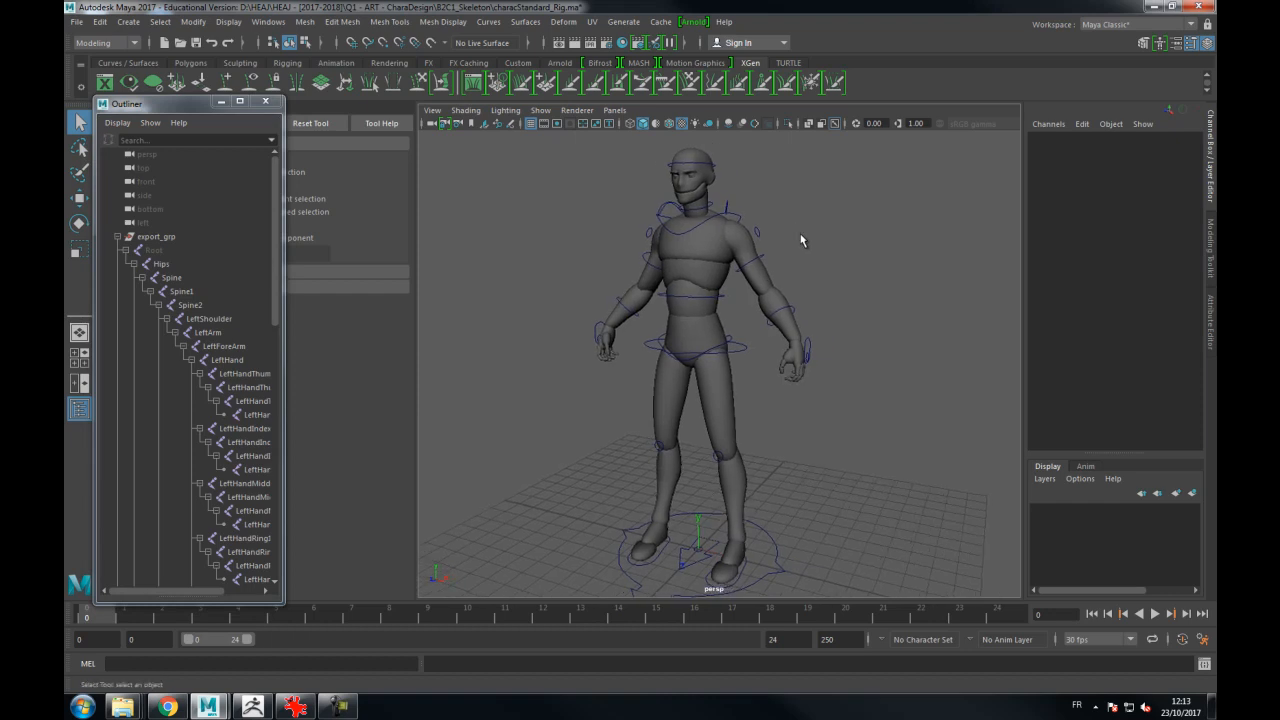
Try rotating the head control Head_ik_ctrl to test the rig, undo the rotation and deselect the control
{"action": "left_click_drag", "start_coordinate": [821, 243], "coordinate": [706, 210], "text": "alt"}
{"action": "scroll", "coordinate": [782, 232], "scroll_direction": "up", "scroll_amount": 4}
{"action": "left_click", "coordinate": [725, 184]}
{"action": "key", "text": "e"}
{"action": "key", "text": "ctrl+z"}
{"action": "key", "text": "ctrl+z"}
{"action": "key", "text": "ctrl+z"}
{"action": "key", "text": "ctrl+z"}
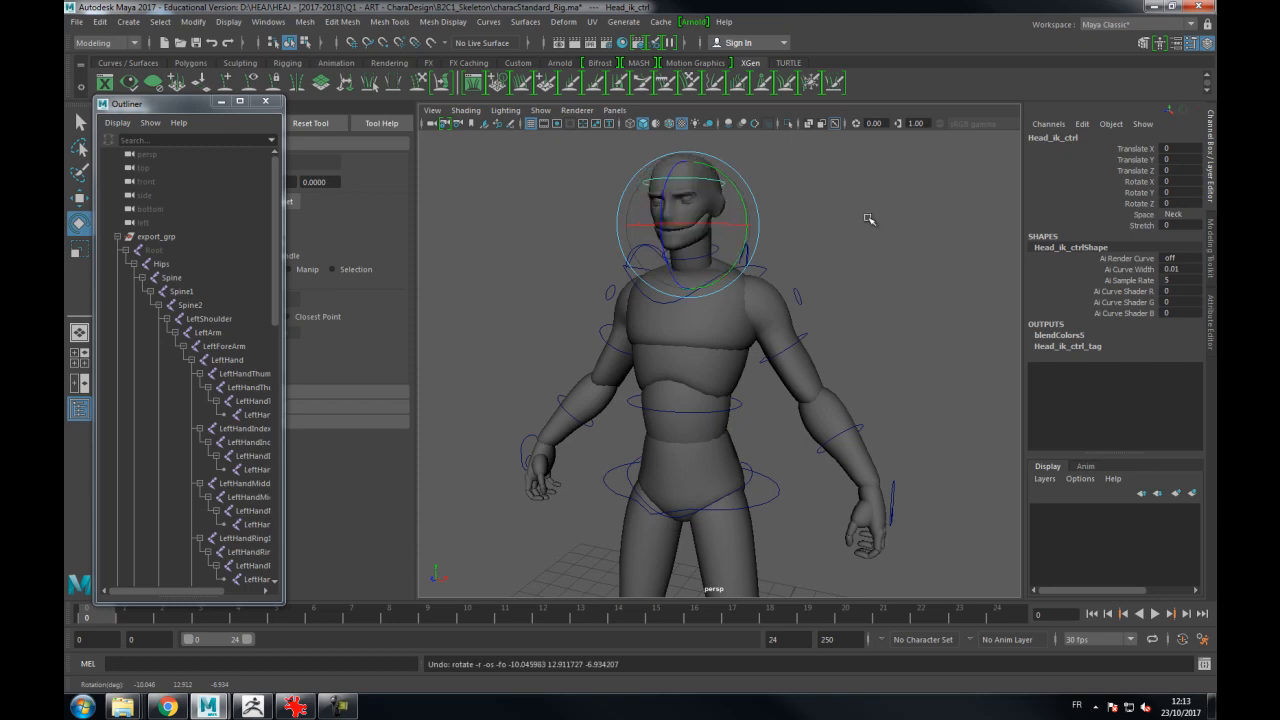
{"action": "left_click", "coordinate": [845, 218]}
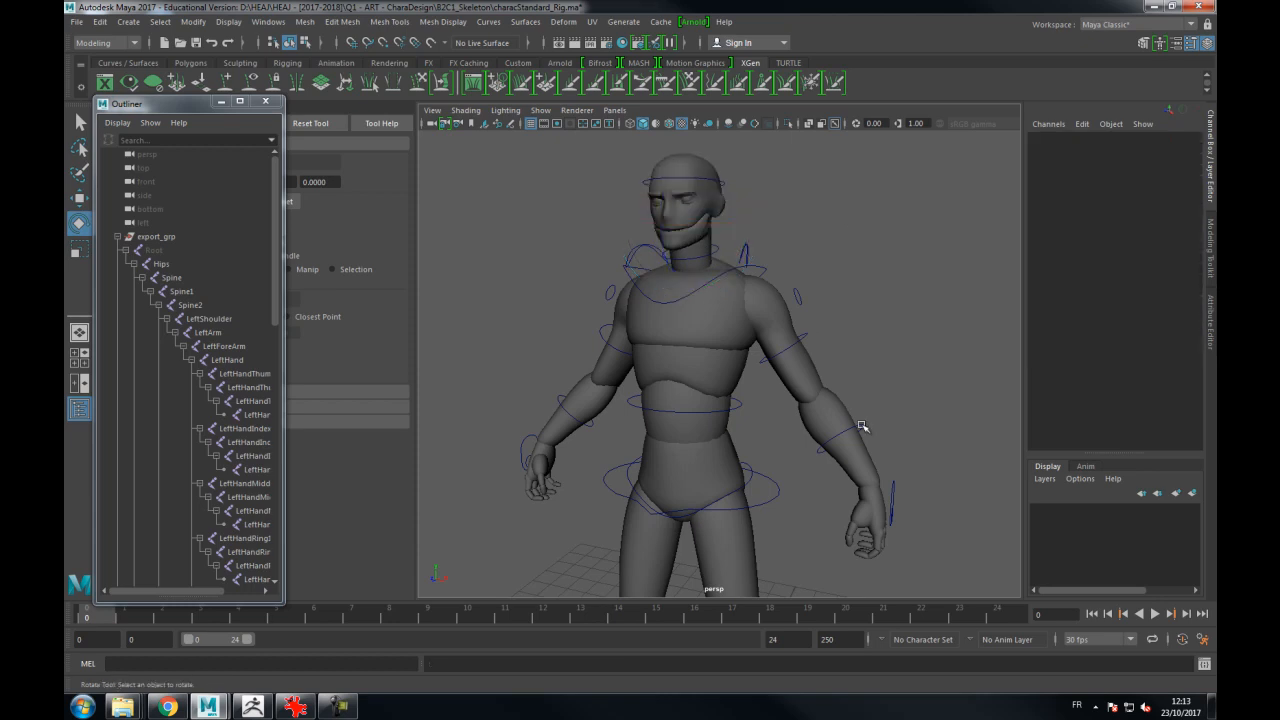
Try moving the left foot control LeftFoot_ctrl to test the leg's deformation, and undo the move
{"action": "left_click", "coordinate": [900, 497]}
{"action": "left_click", "coordinate": [80, 197]}
{"action": "left_click_drag", "start_coordinate": [809, 283], "coordinate": [676, 534], "text": "alt"}
{"action": "left_click", "coordinate": [669, 531]}
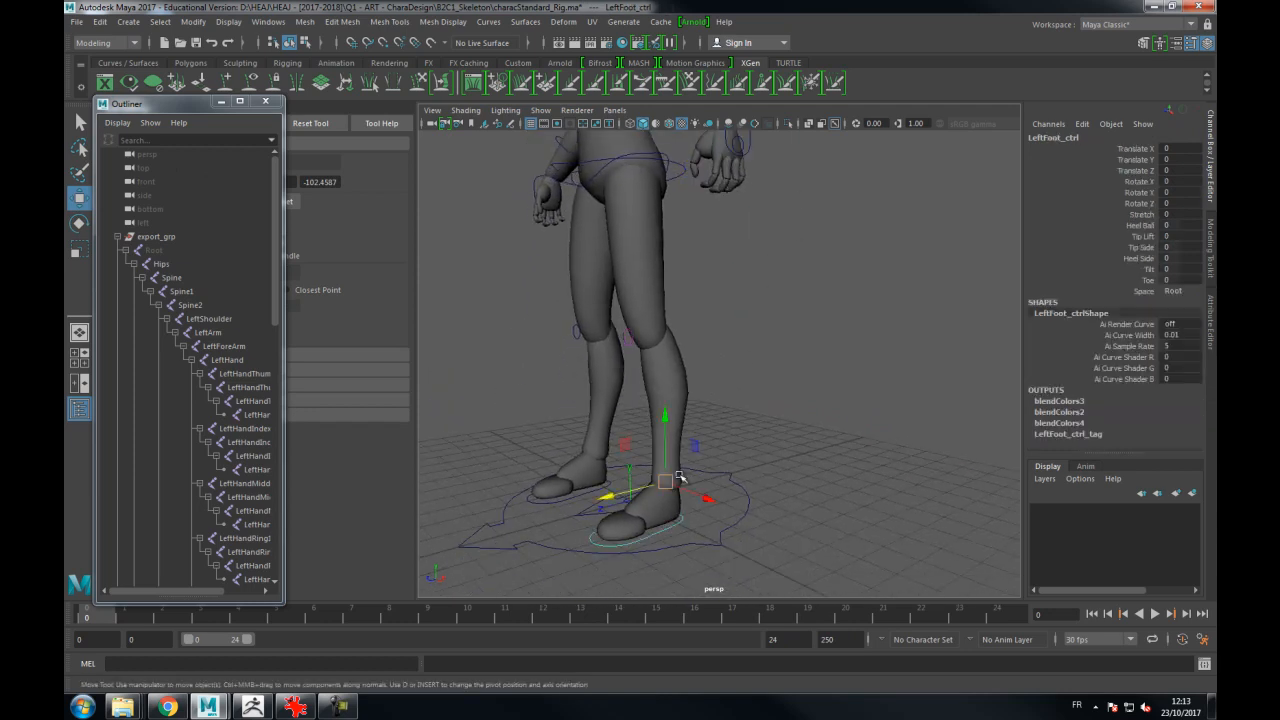
{"action": "middle_click_drag", "start_coordinate": [624, 444], "coordinate": [617, 399]}
{"action": "left_click_drag", "start_coordinate": [617, 399], "coordinate": [599, 364]}
{"action": "left_click_drag", "start_coordinate": [625, 352], "coordinate": [774, 326], "text": "alt"}
{"action": "right_click_drag", "start_coordinate": [774, 326], "coordinate": [425, 418], "text": "alt"}
{"action": "middle_click_drag", "start_coordinate": [627, 295], "coordinate": [624, 356], "text": "alt"}
{"action": "key", "text": "ctrl+z"}
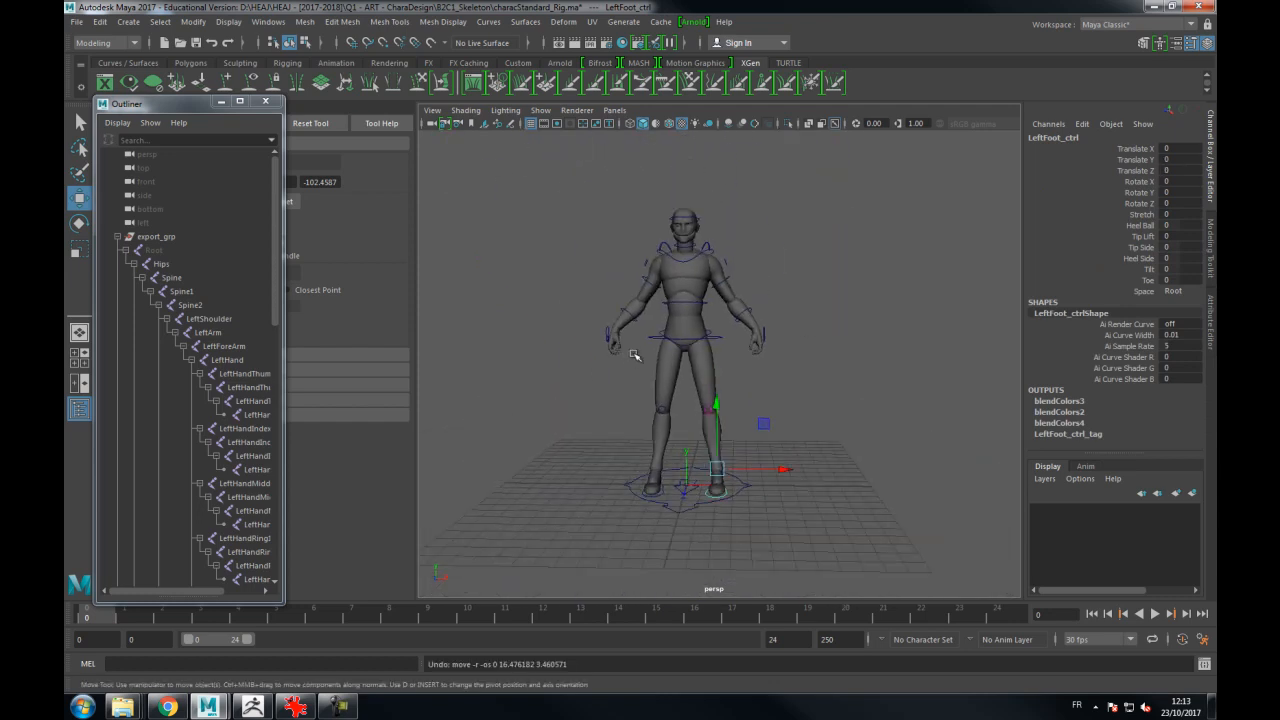
Select the characStandard mesh under export_grp and examine it on the character
{"action": "middle_click_drag", "start_coordinate": [779, 289], "coordinate": [769, 303], "text": "alt"}
{"action": "left_click_drag", "start_coordinate": [769, 303], "coordinate": [751, 277], "text": "alt"}
{"action": "right_click_drag", "start_coordinate": [751, 277], "coordinate": [847, 284], "text": "alt"}
{"action": "left_click_drag", "start_coordinate": [847, 284], "coordinate": [849, 286], "text": "alt"}
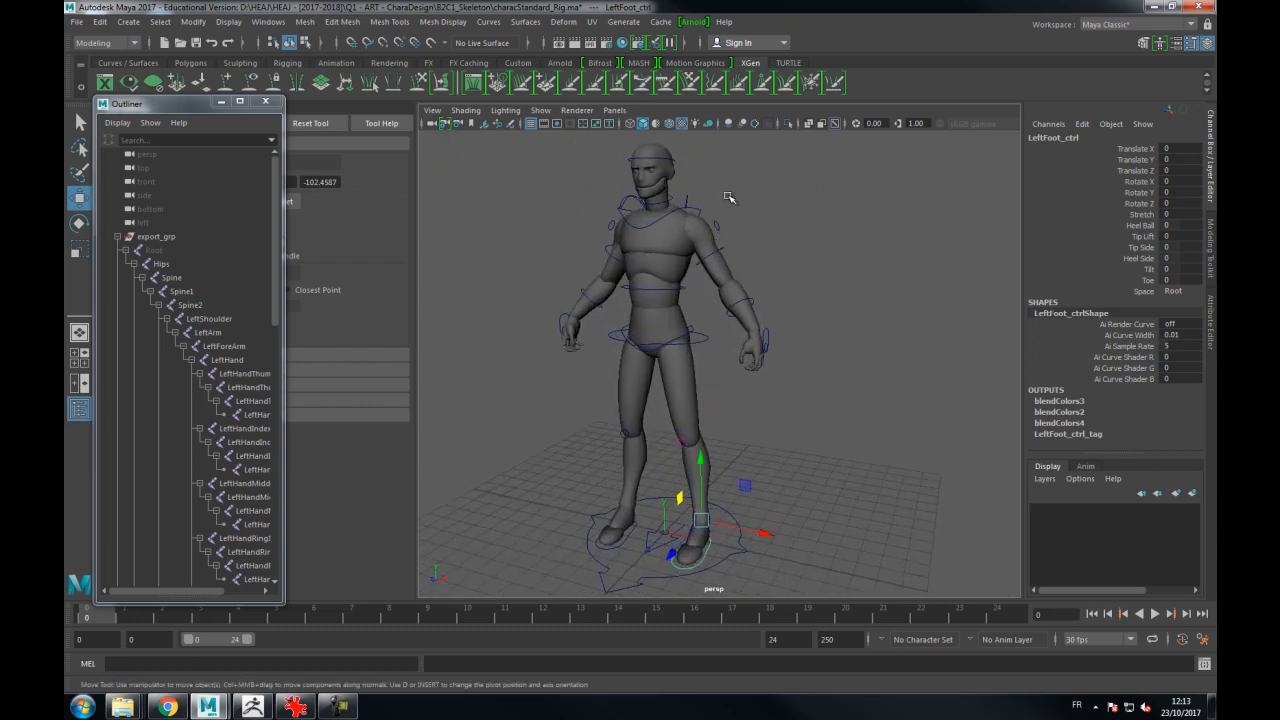
{"action": "scroll", "coordinate": [276, 246], "scroll_direction": "down", "scroll_amount": 2}
{"action": "left_click_drag", "start_coordinate": [276, 246], "coordinate": [277, 509]}
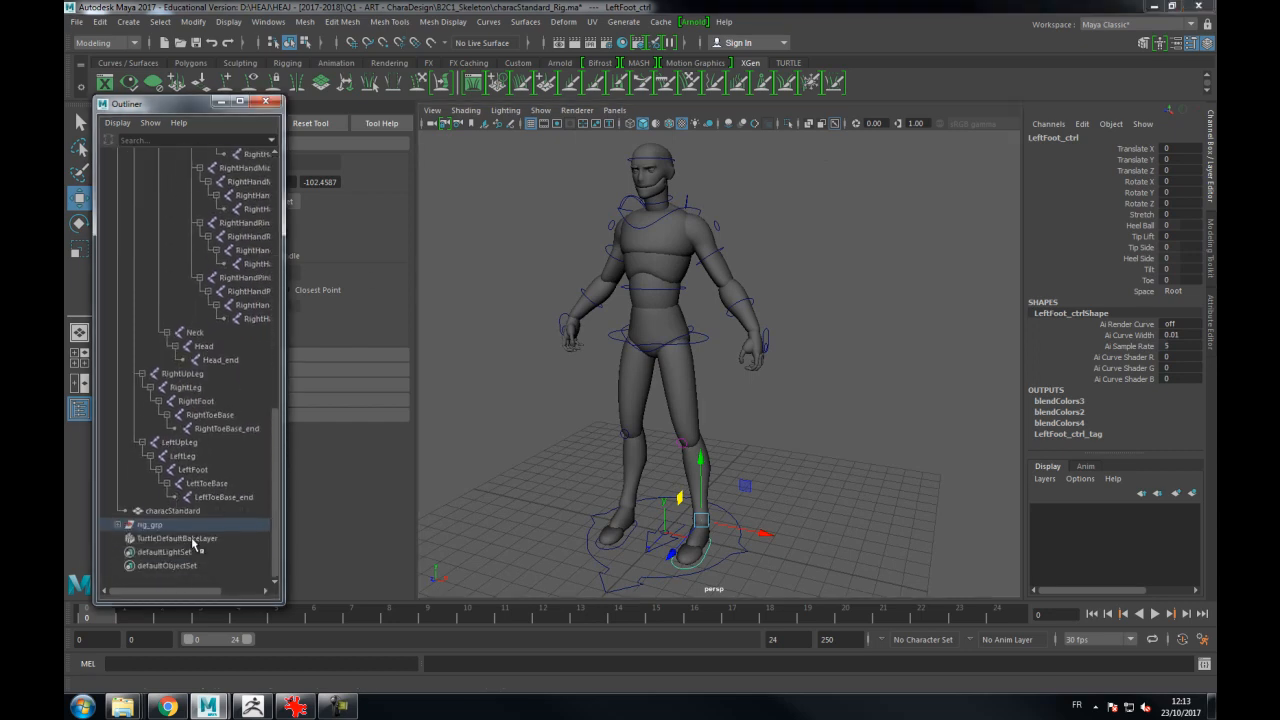
{"action": "left_click", "coordinate": [172, 511]}
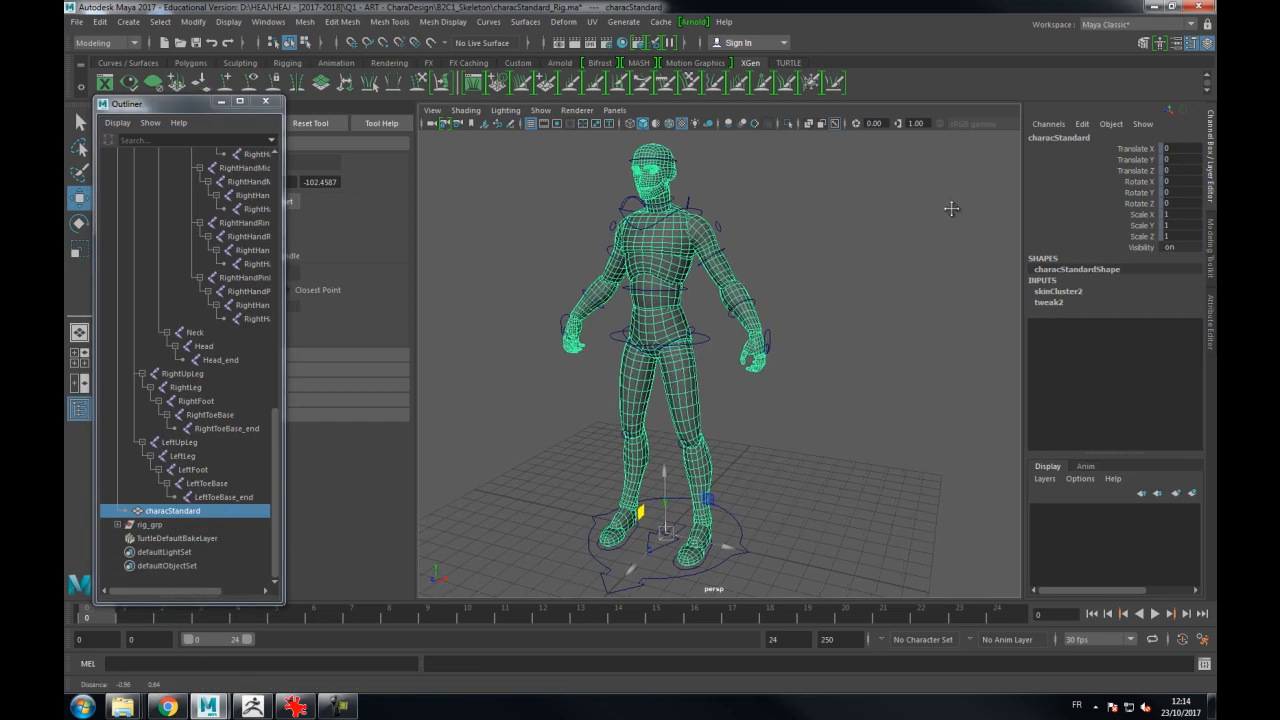
{"action": "middle_click_drag", "start_coordinate": [948, 204], "coordinate": [962, 213], "text": "alt"}
{"action": "left_click_drag", "start_coordinate": [908, 242], "coordinate": [845, 232], "text": "alt"}
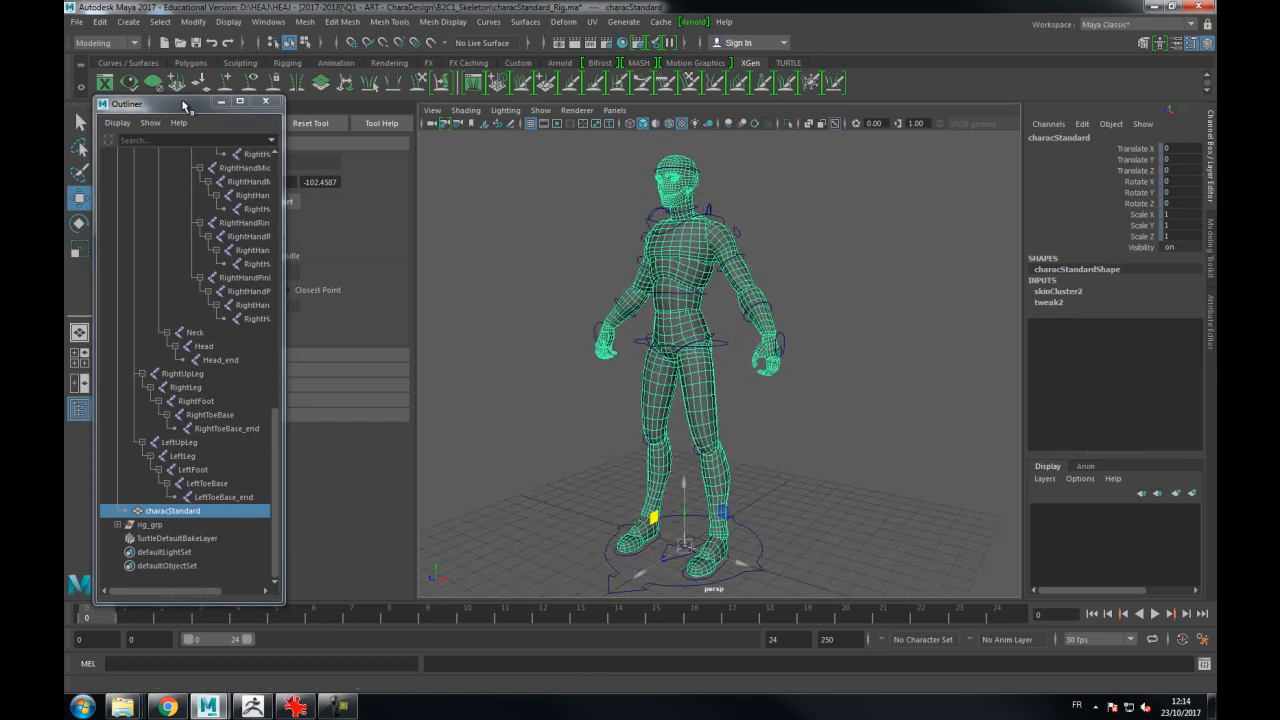
Create a reference to characStandard.ma in the rig scene
{"action": "left_click", "coordinate": [78, 22]}
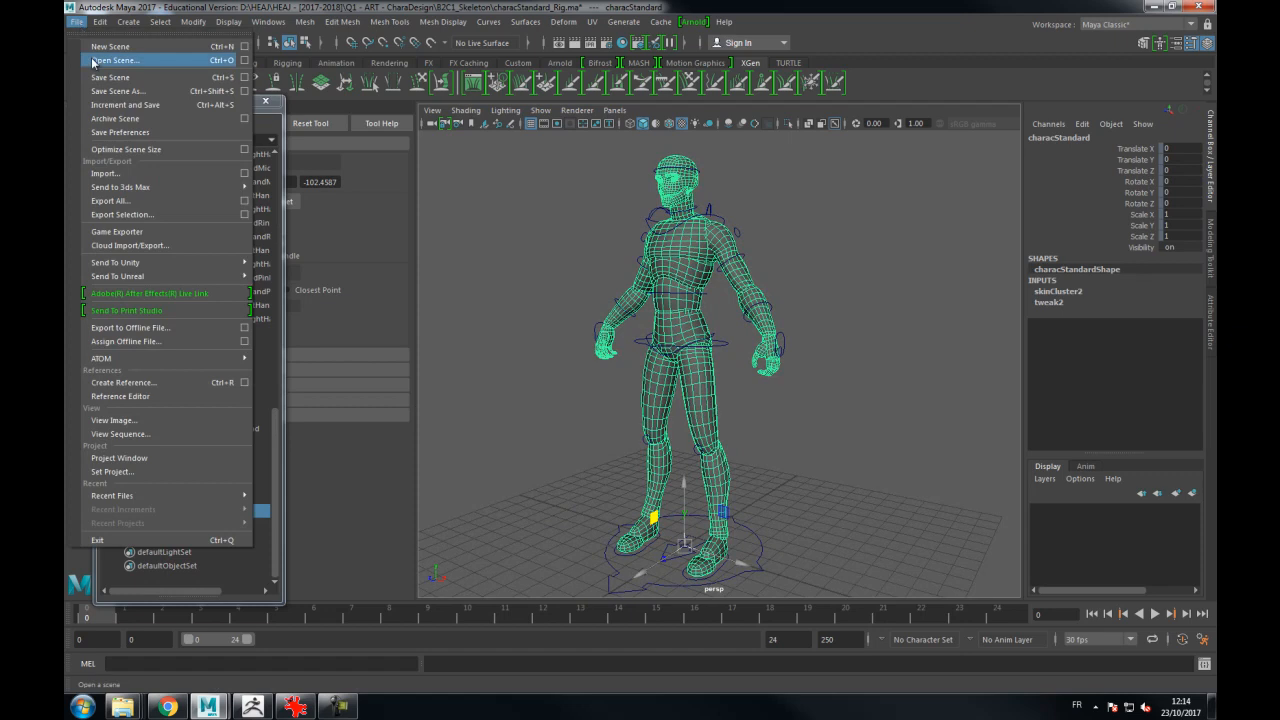
{"action": "left_click", "coordinate": [120, 382]}
{"action": "double_click", "coordinate": [374, 230]}
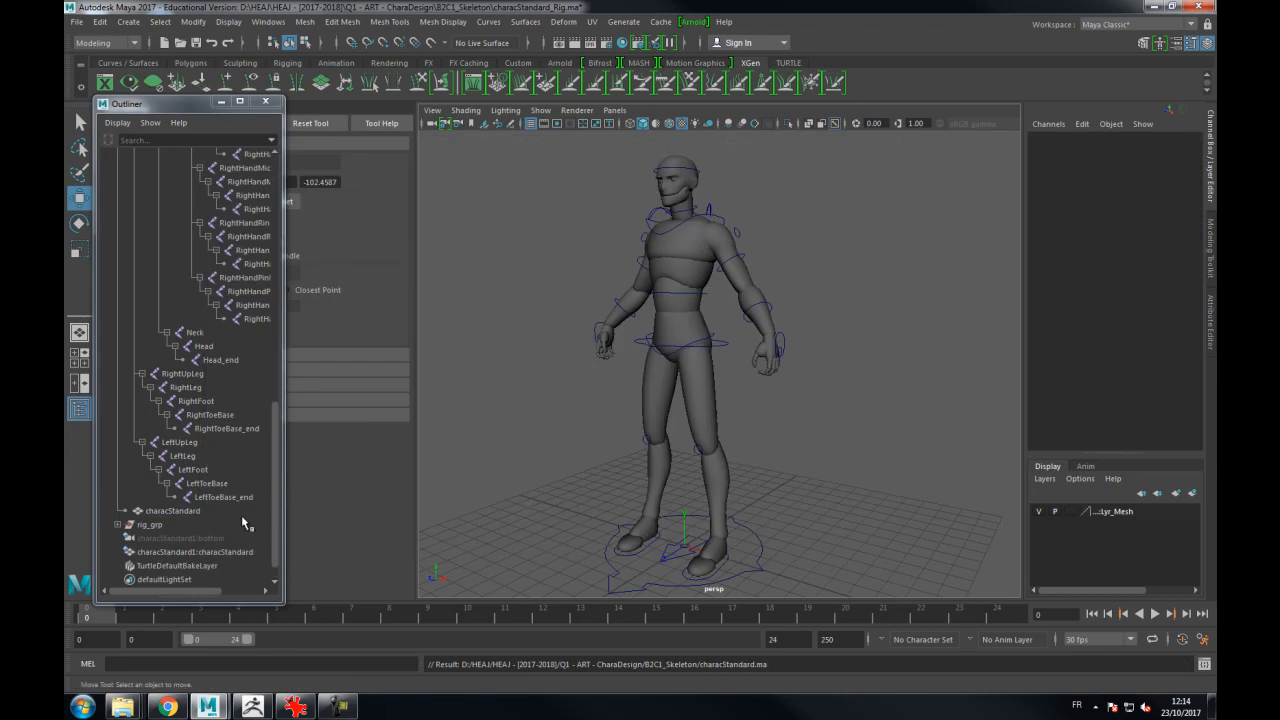
Try moving the referenced characStandard mesh along Z to distinguish it from the skinned mesh, and undo the move
{"action": "left_click", "coordinate": [226, 551]}
{"action": "middle_click_drag", "start_coordinate": [835, 292], "coordinate": [800, 252], "text": "alt"}
{"action": "mouse_move", "coordinate": [615, 522]}
{"action": "left_mouse_down"}
{"action": "mouse_move", "coordinate": [640, 510]}
{"action": "mouse_move", "coordinate": [601, 522]}
{"action": "left_mouse_up"}
{"action": "key", "text": "ctrl+z"}
{"action": "key", "text": "ctrl+z"}
{"action": "key", "text": "ctrl+z"}
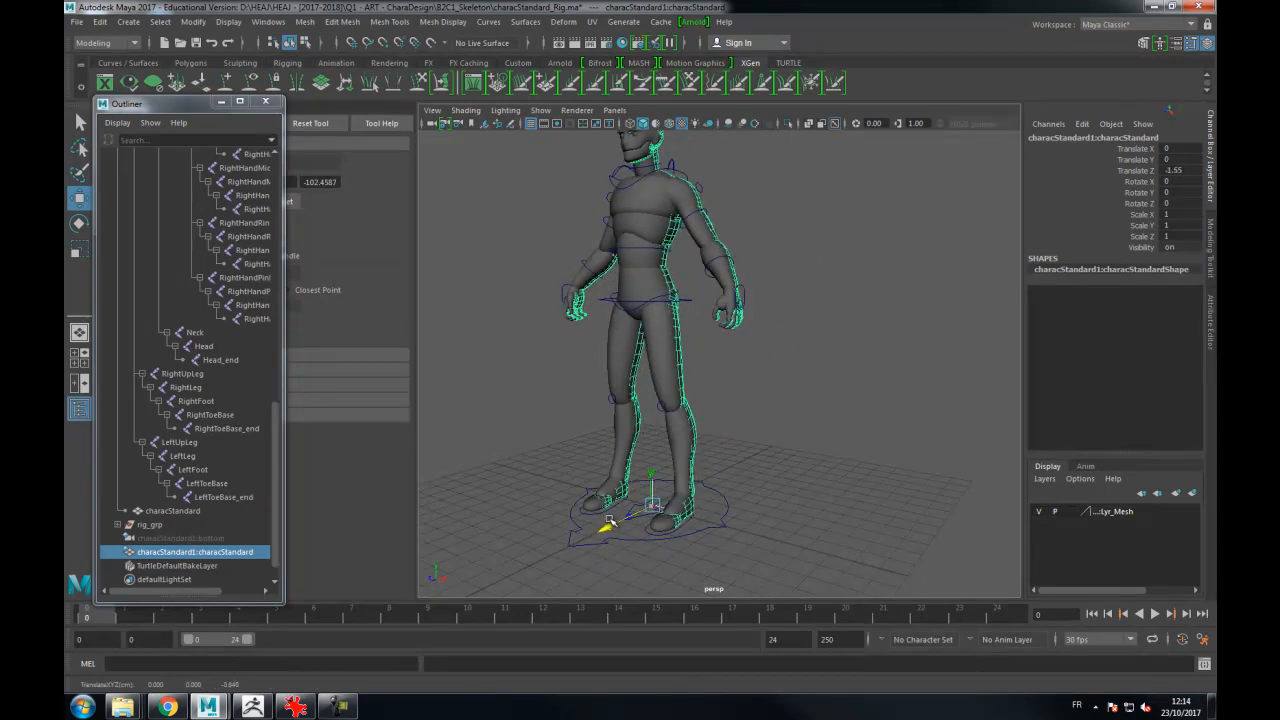
{"action": "left_click_drag", "start_coordinate": [762, 260], "coordinate": [803, 239], "text": "alt"}
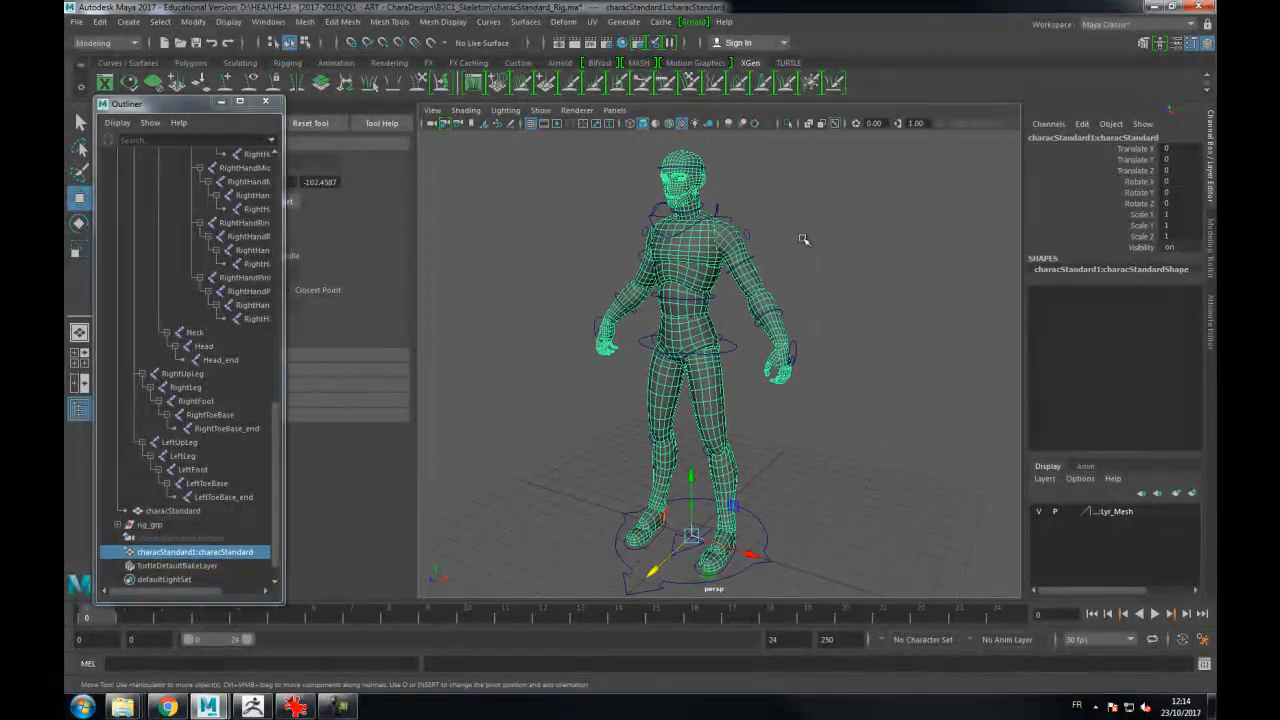
Open the characStandard.ma scene without saving the changes made to the rig scene
{"action": "left_click", "coordinate": [78, 22]}
{"action": "left_click", "coordinate": [101, 60]}
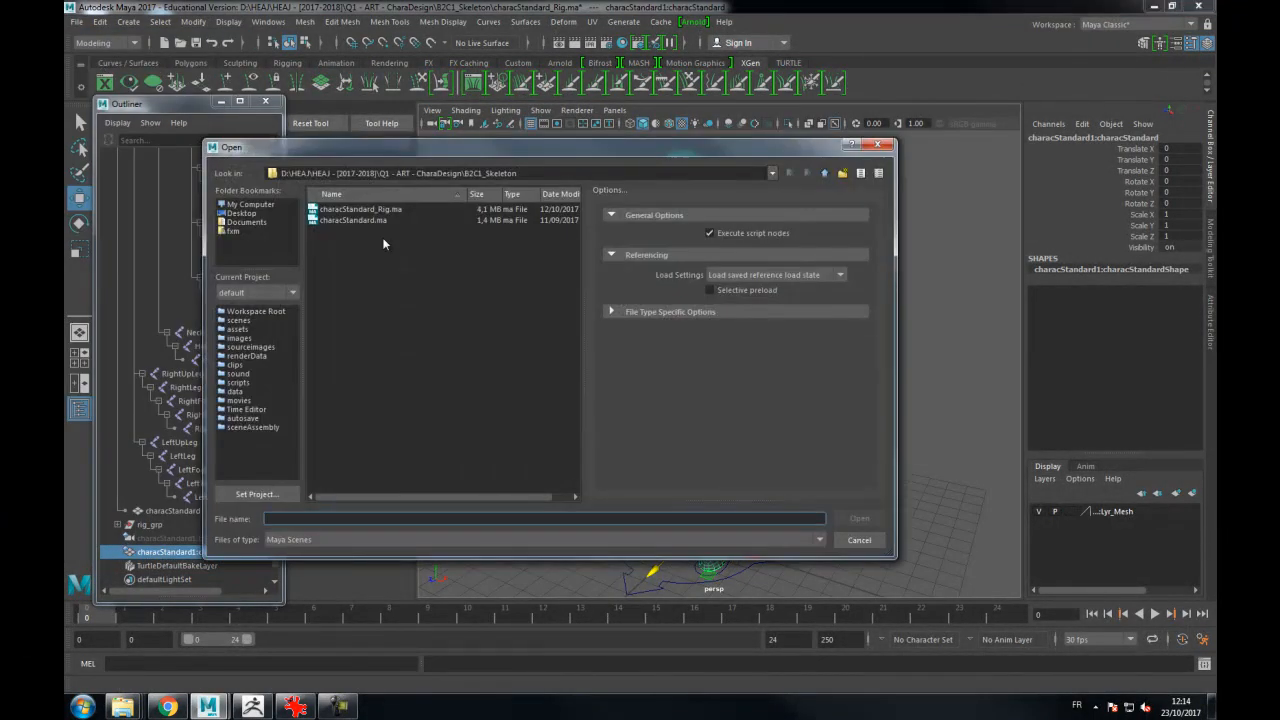
{"action": "double_click", "coordinate": [366, 220]}
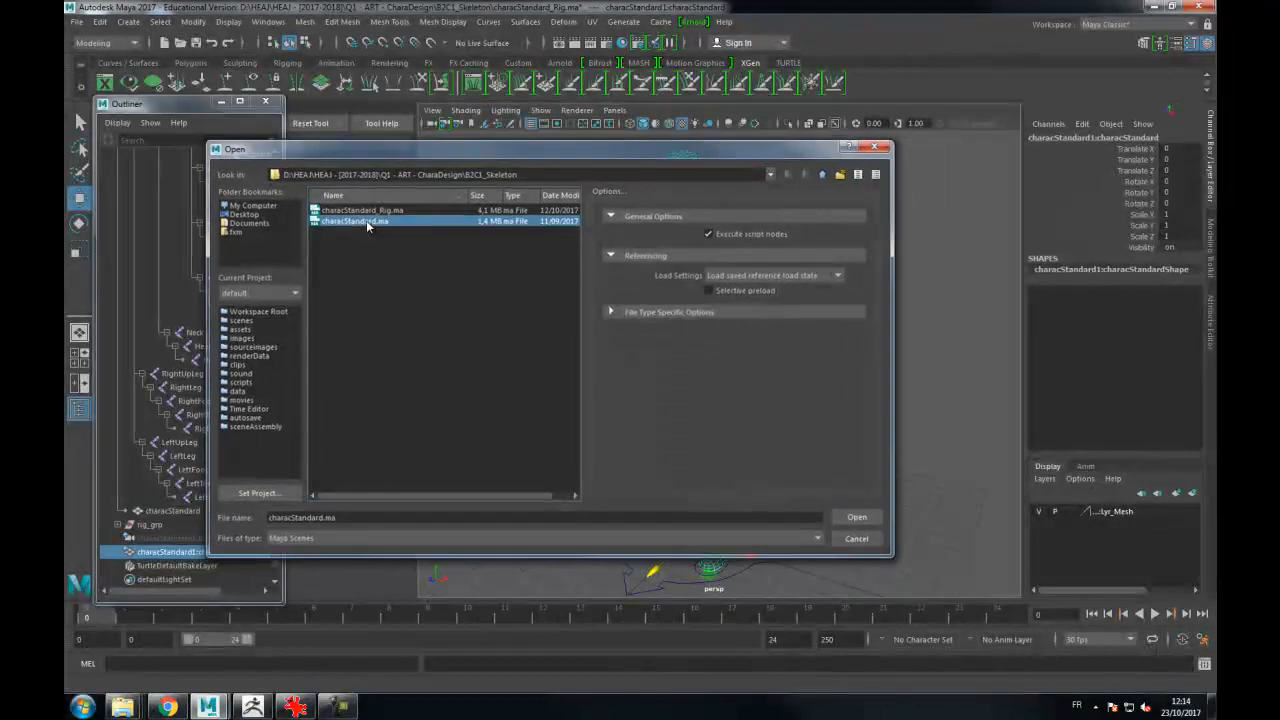
{"action": "left_click", "coordinate": [656, 362]}
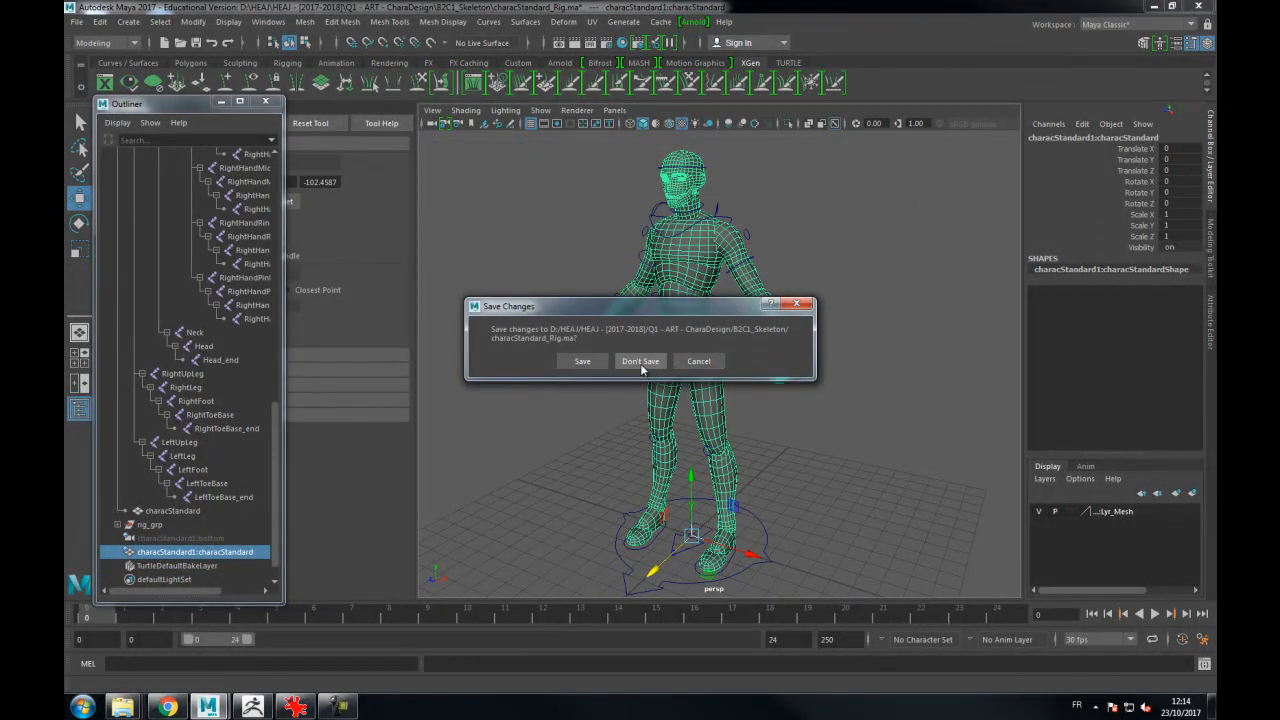
{"action": "left_click_drag", "start_coordinate": [843, 365], "coordinate": [832, 337], "text": "alt"}
{"action": "middle_click_drag", "start_coordinate": [832, 337], "coordinate": [850, 333], "text": "alt"}
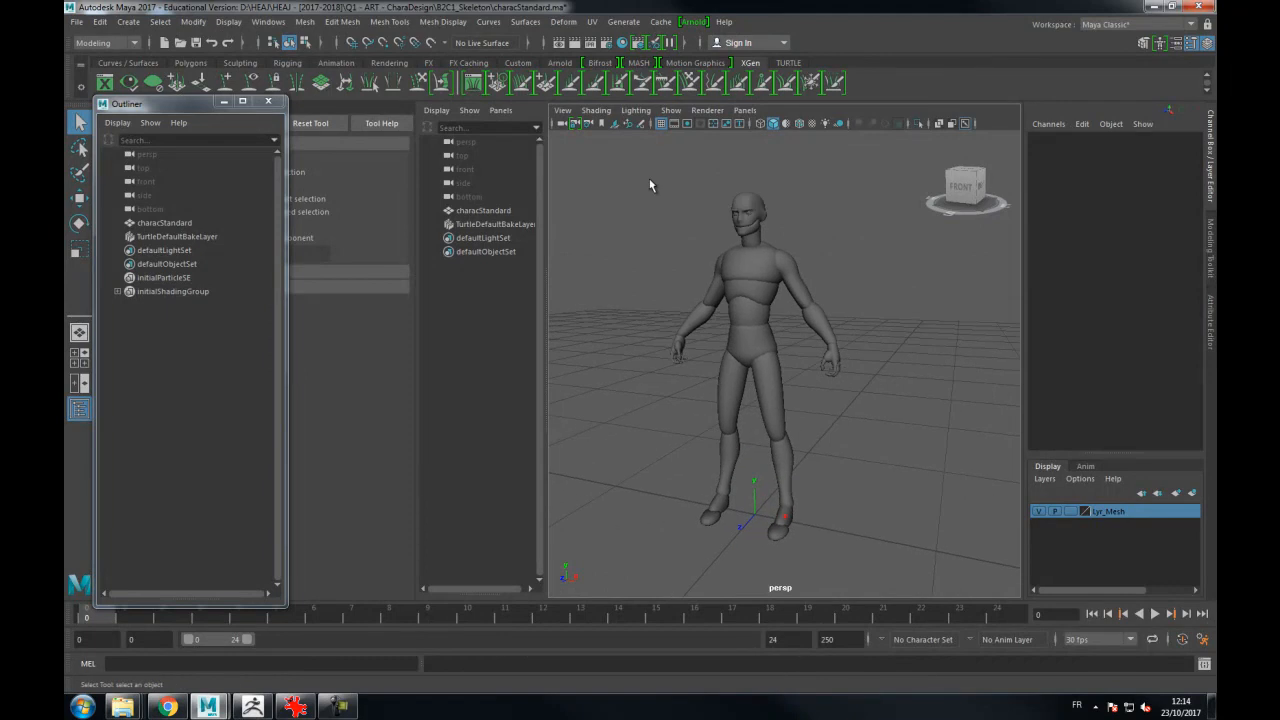
Select the characStandard mesh for an OBJ export and create a folder named OBJ inside B2C1_Skeleton
{"action": "left_click_drag", "start_coordinate": [843, 431], "coordinate": [843, 431]}
{"action": "left_click", "coordinate": [906, 422]}
{"action": "left_click", "coordinate": [164, 223]}
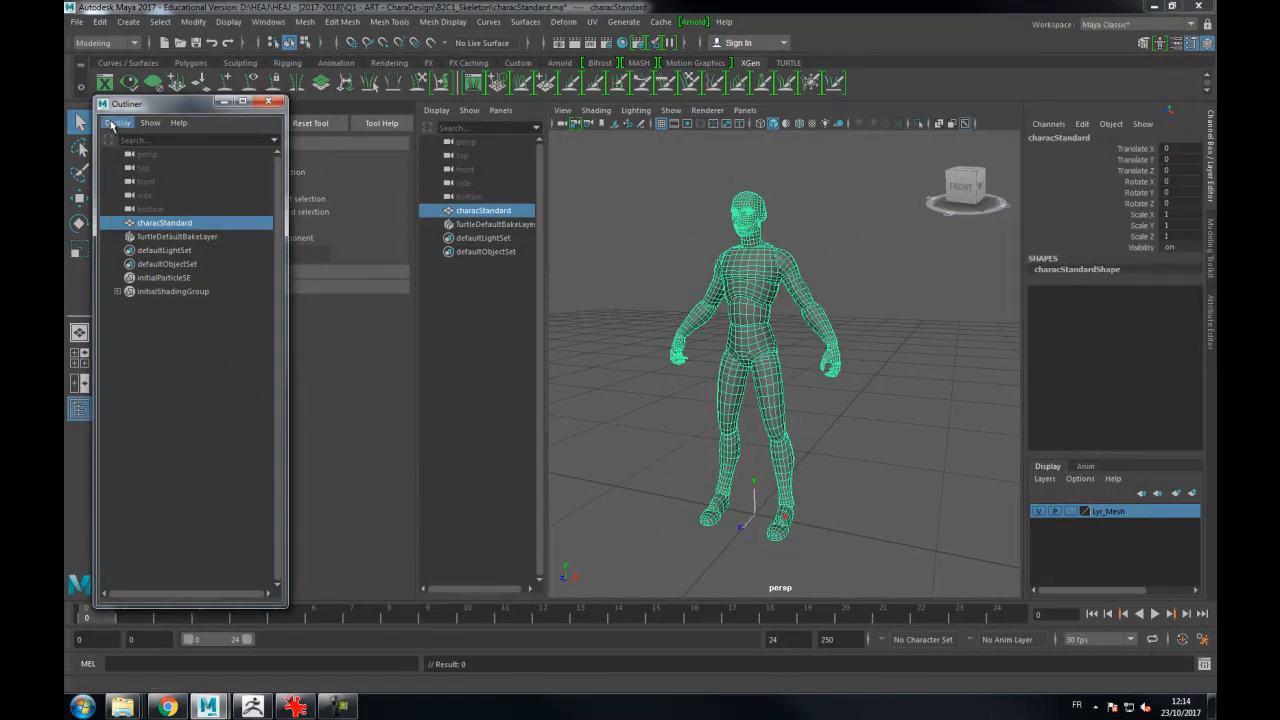
{"action": "left_click", "coordinate": [76, 21]}
{"action": "mouse_move", "coordinate": [118, 189]}
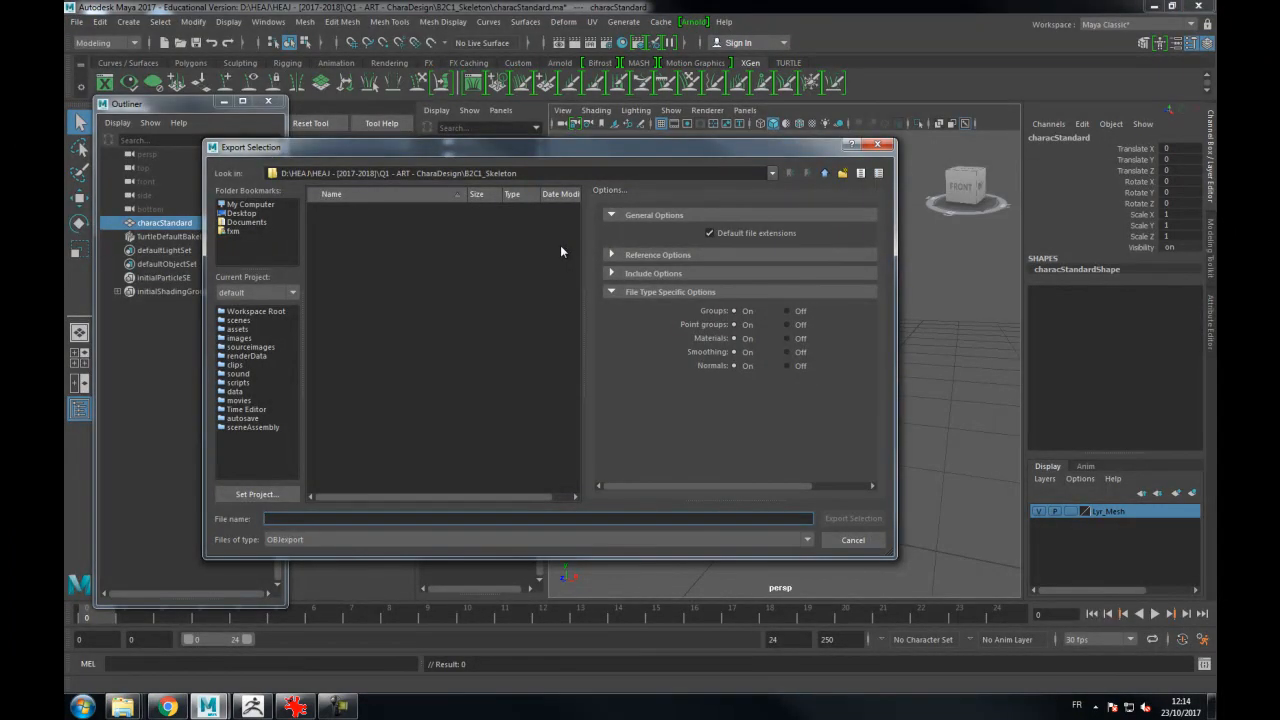
{"action": "left_click", "coordinate": [844, 173]}
{"action": "type", "text": "OBJ"}
{"action": "key", "text": "Return"}
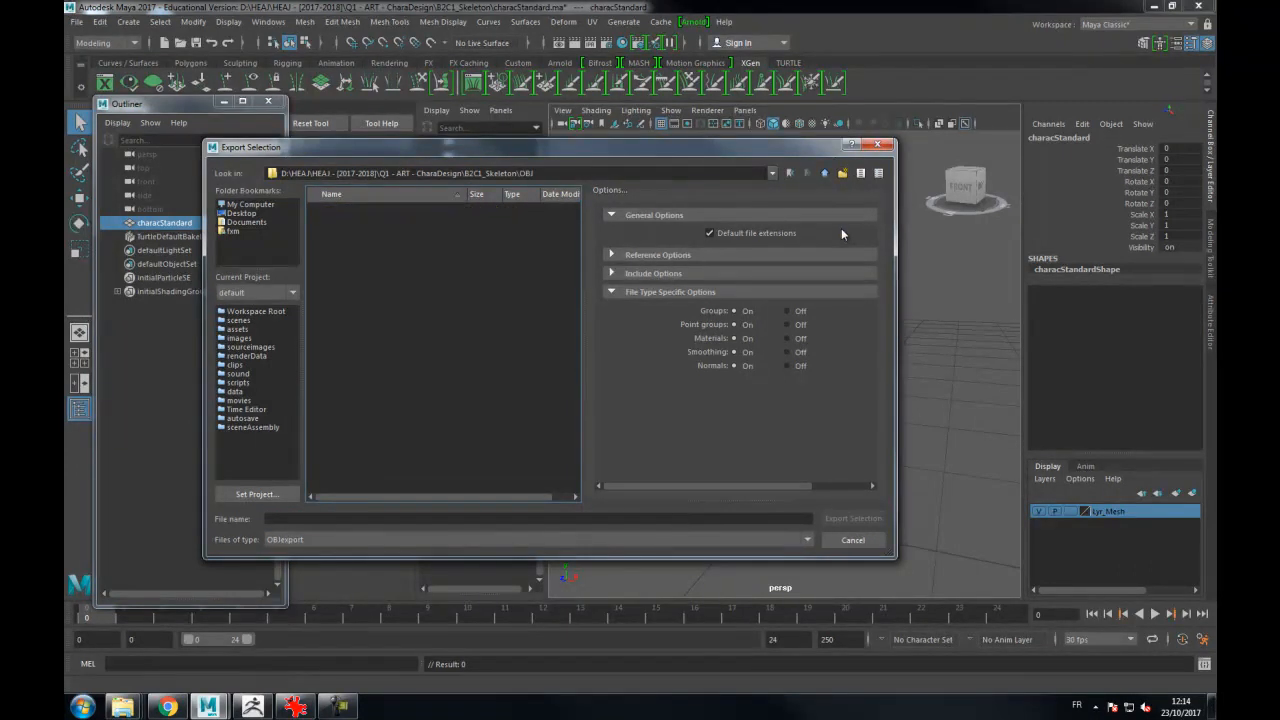
Export the selected mesh as an OBJ file named characStandard_Ref in the OBJ folder
{"action": "left_click", "coordinate": [279, 518]}
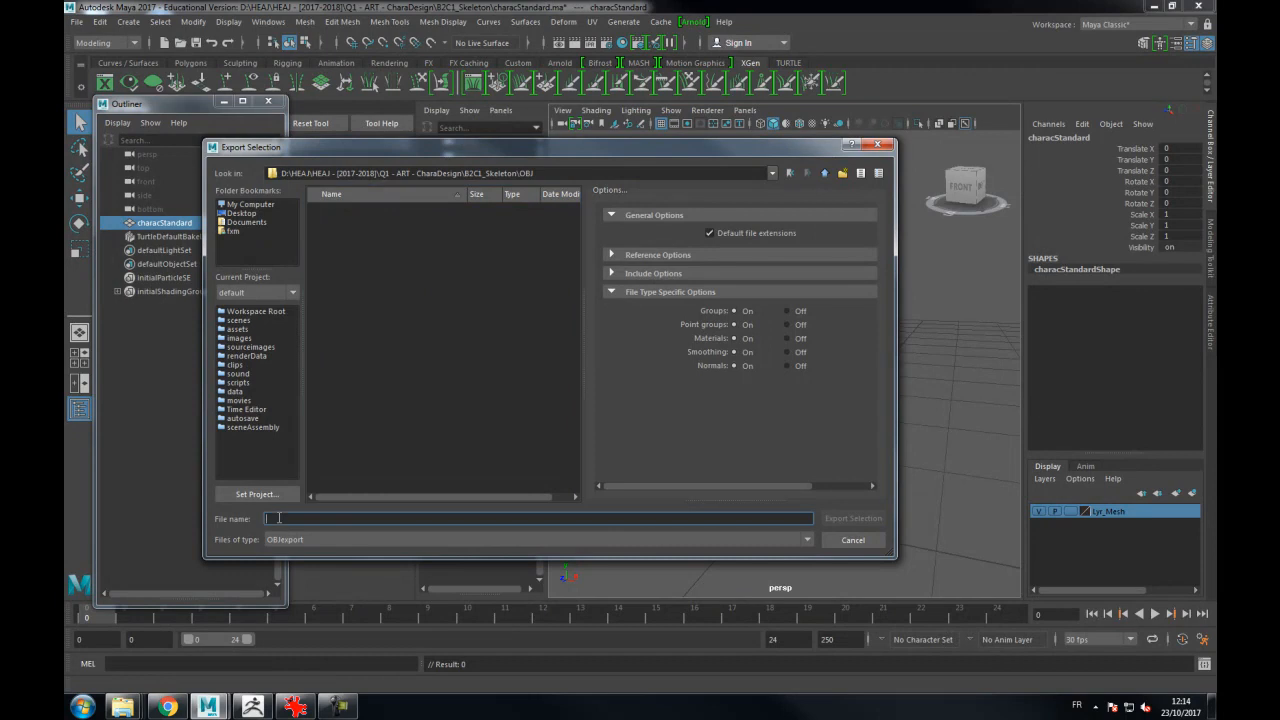
{"action": "type", "text": "characStandard_"}
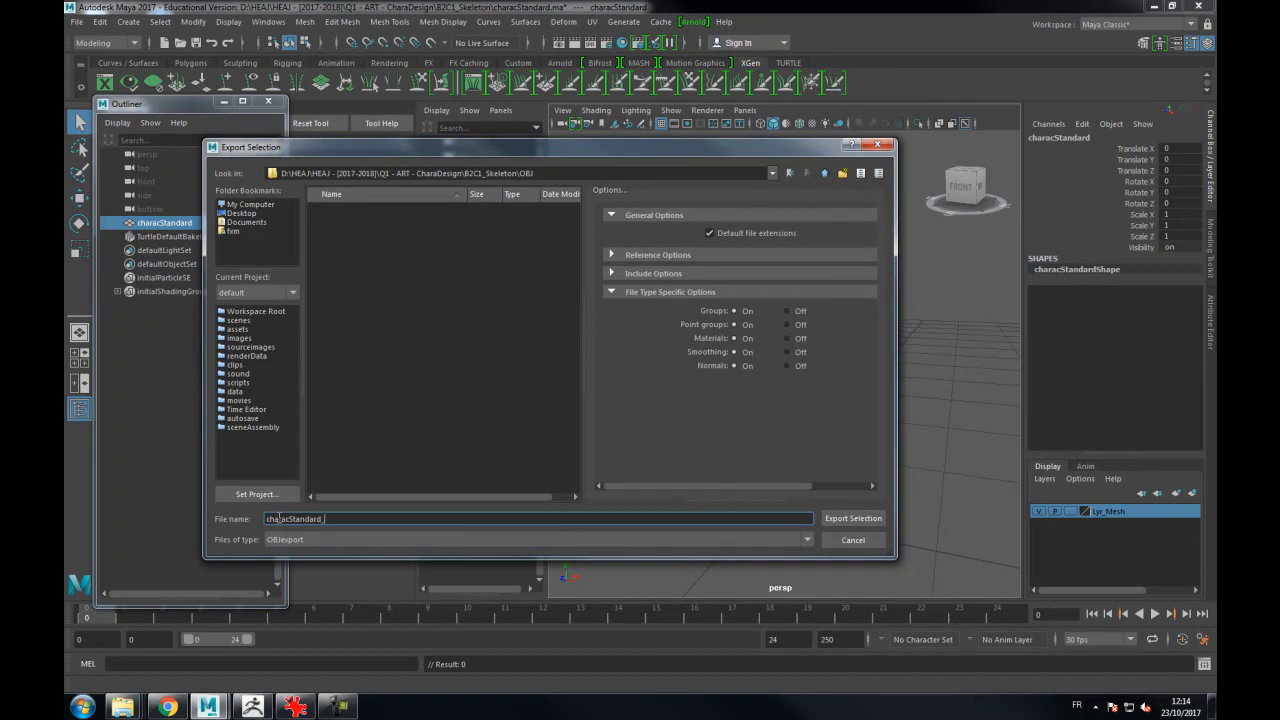
{"action": "type", "text": "Ref"}
{"action": "key", "text": "Return"}
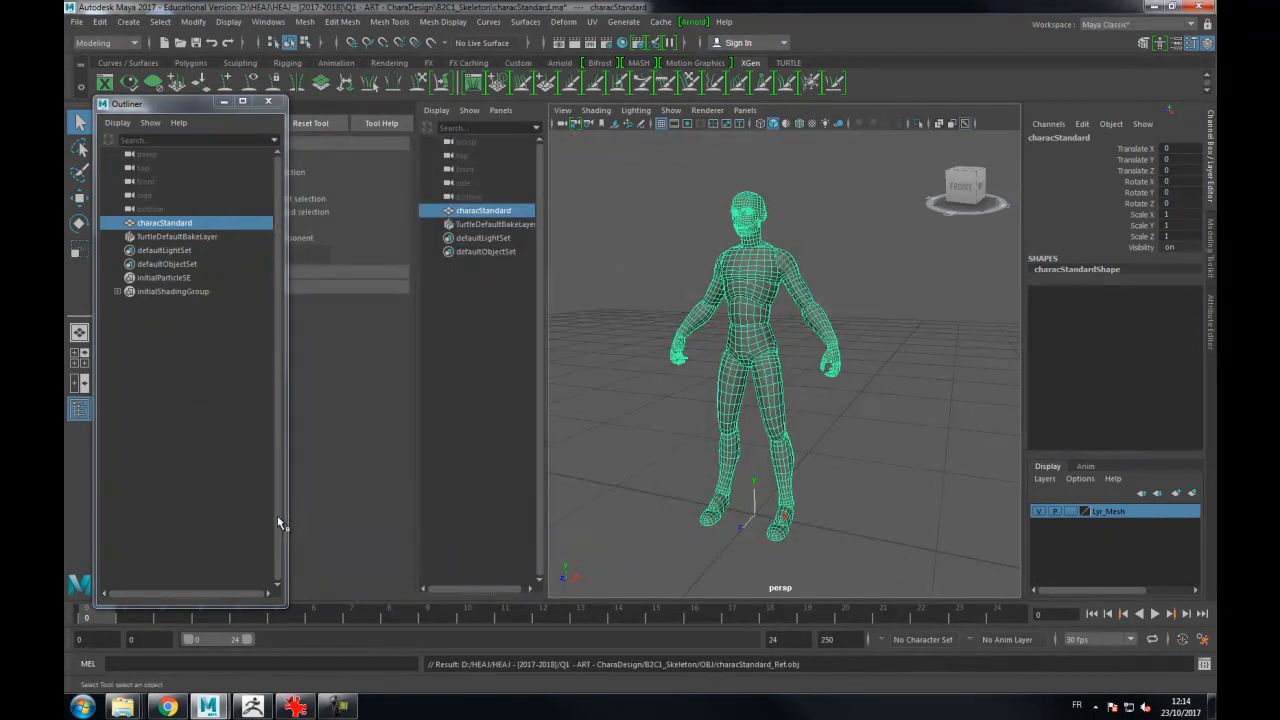
Switch to ZBrush and draw a Cube3D on the canvas as an editable polymesh
{"action": "left_click", "coordinate": [898, 380]}
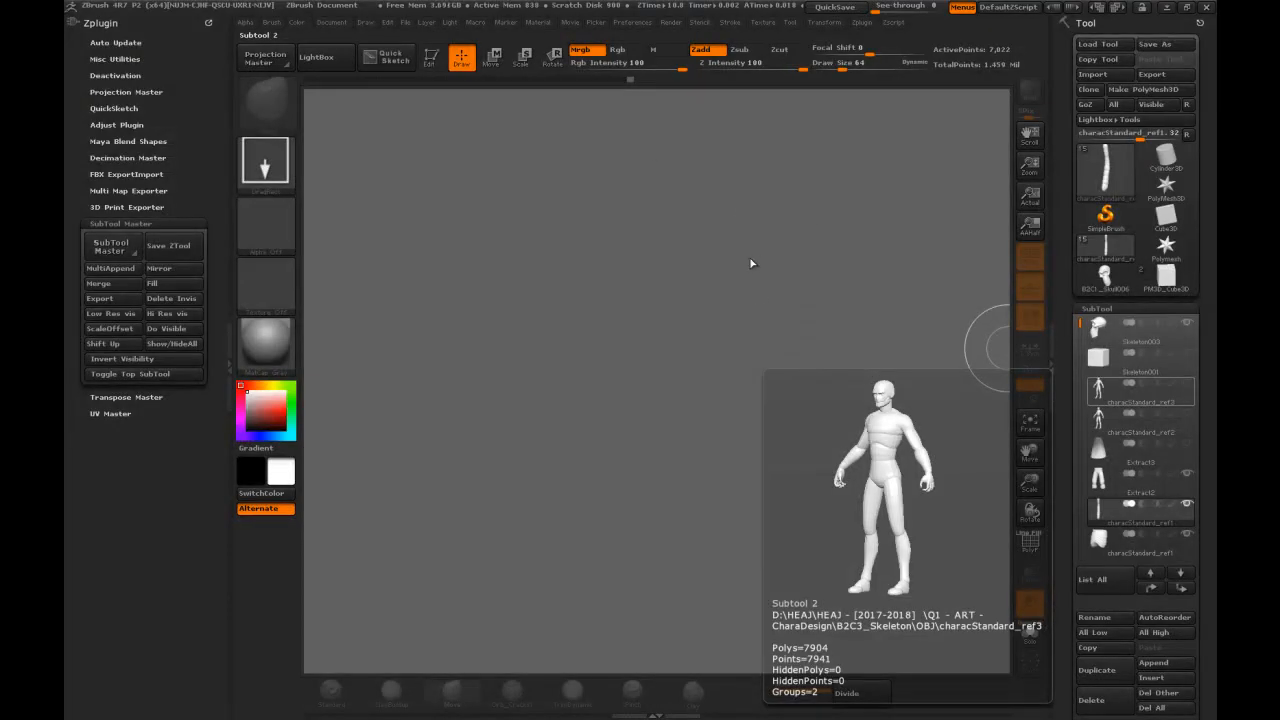
{"action": "left_click", "coordinate": [1105, 167]}
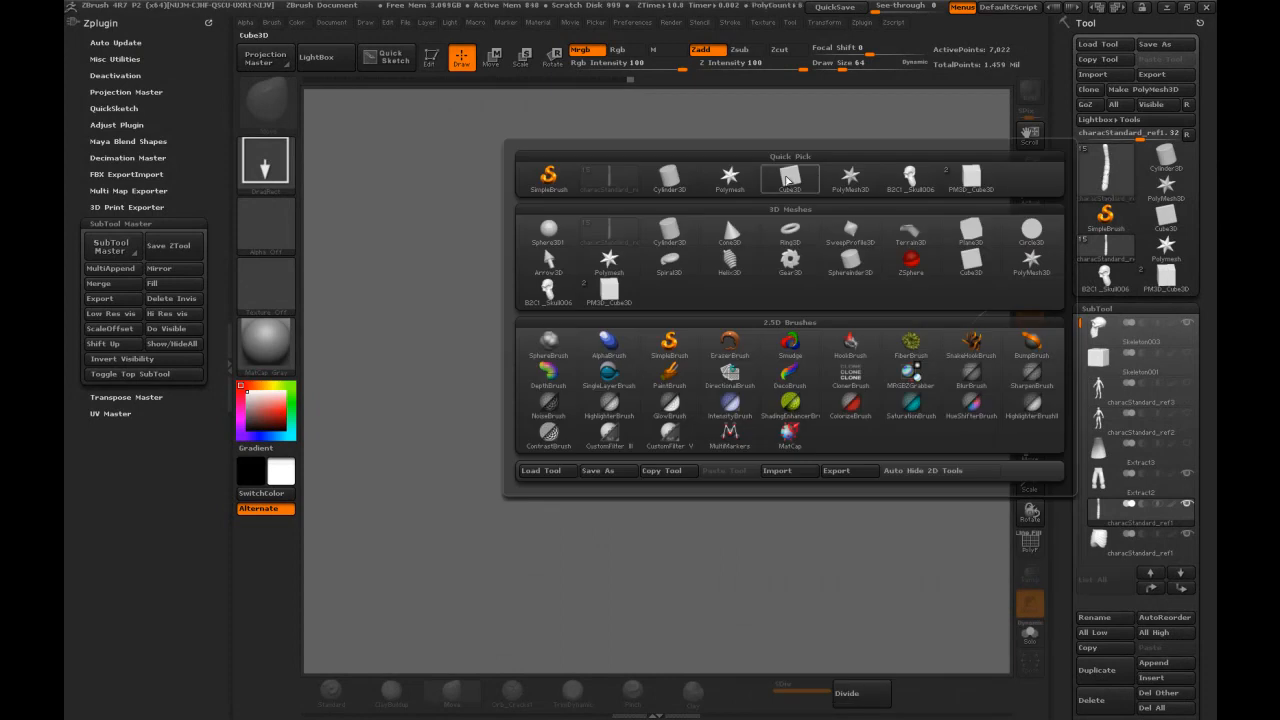
{"action": "left_click", "coordinate": [789, 180]}
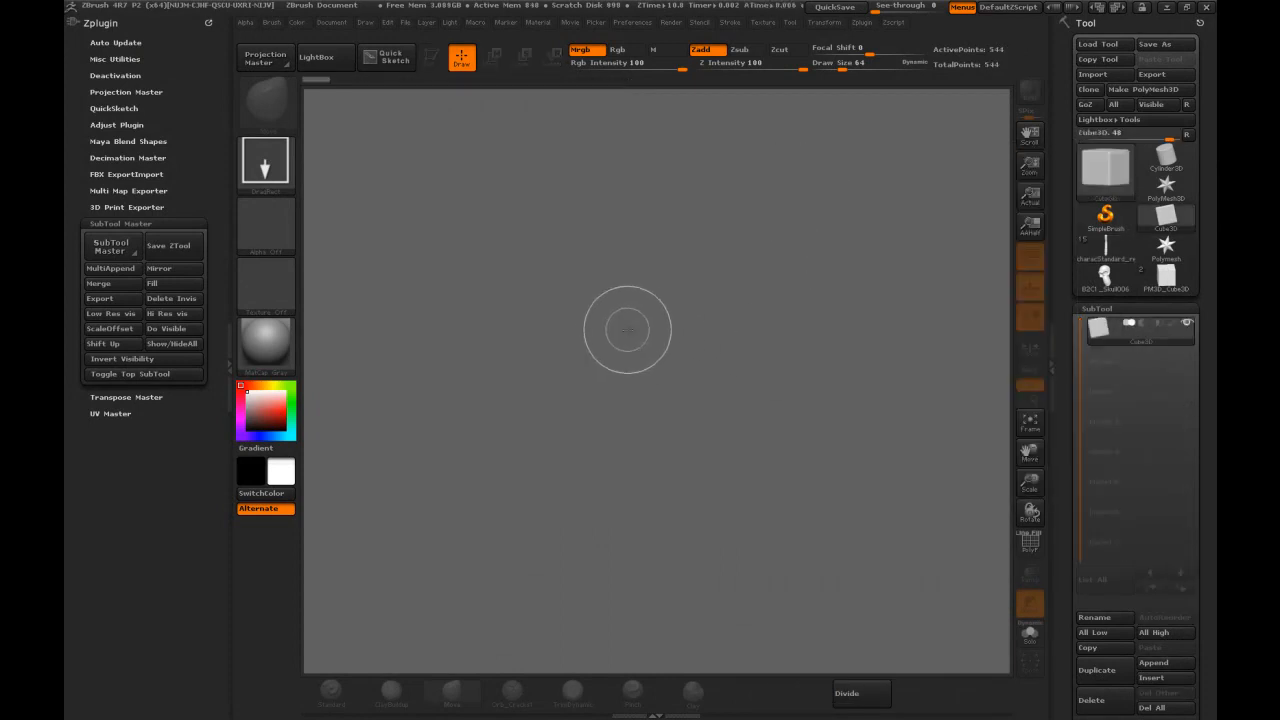
{"action": "left_click_drag", "start_coordinate": [631, 316], "coordinate": [500, 230]}
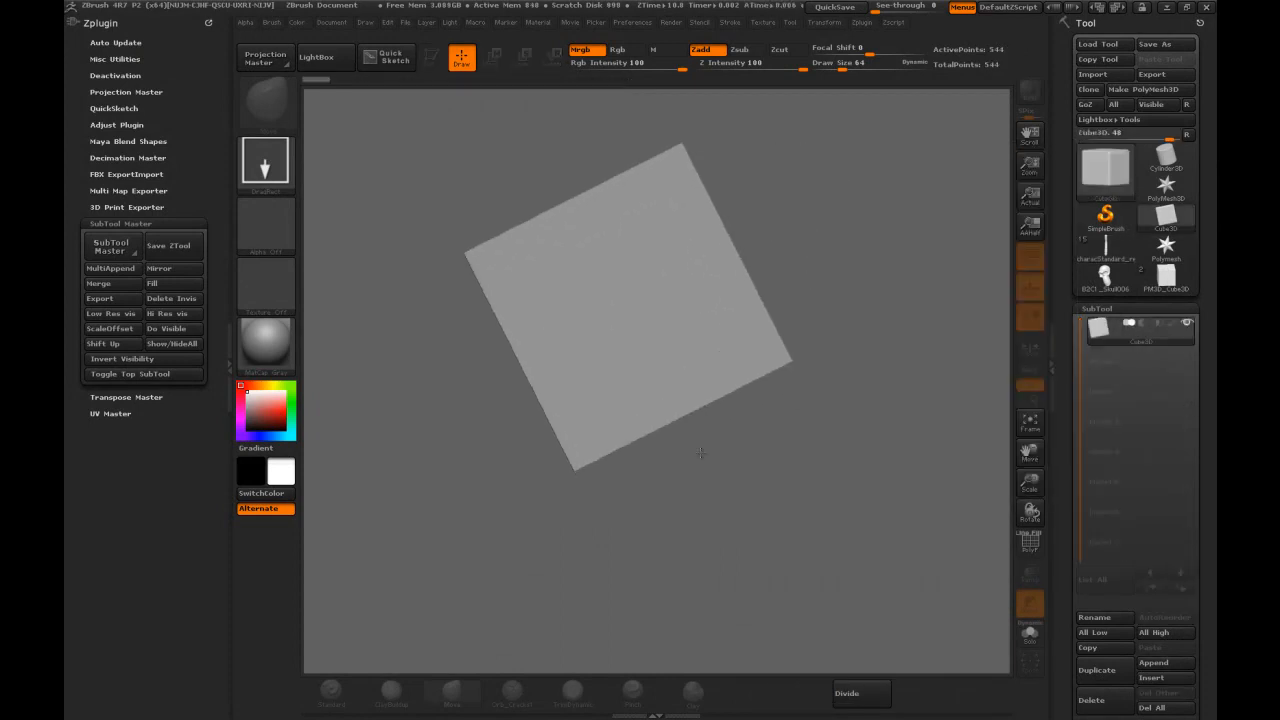
{"action": "left_click", "coordinate": [420, 65]}
{"action": "left_click_drag", "start_coordinate": [872, 243], "coordinate": [903, 272], "text": "shift"}
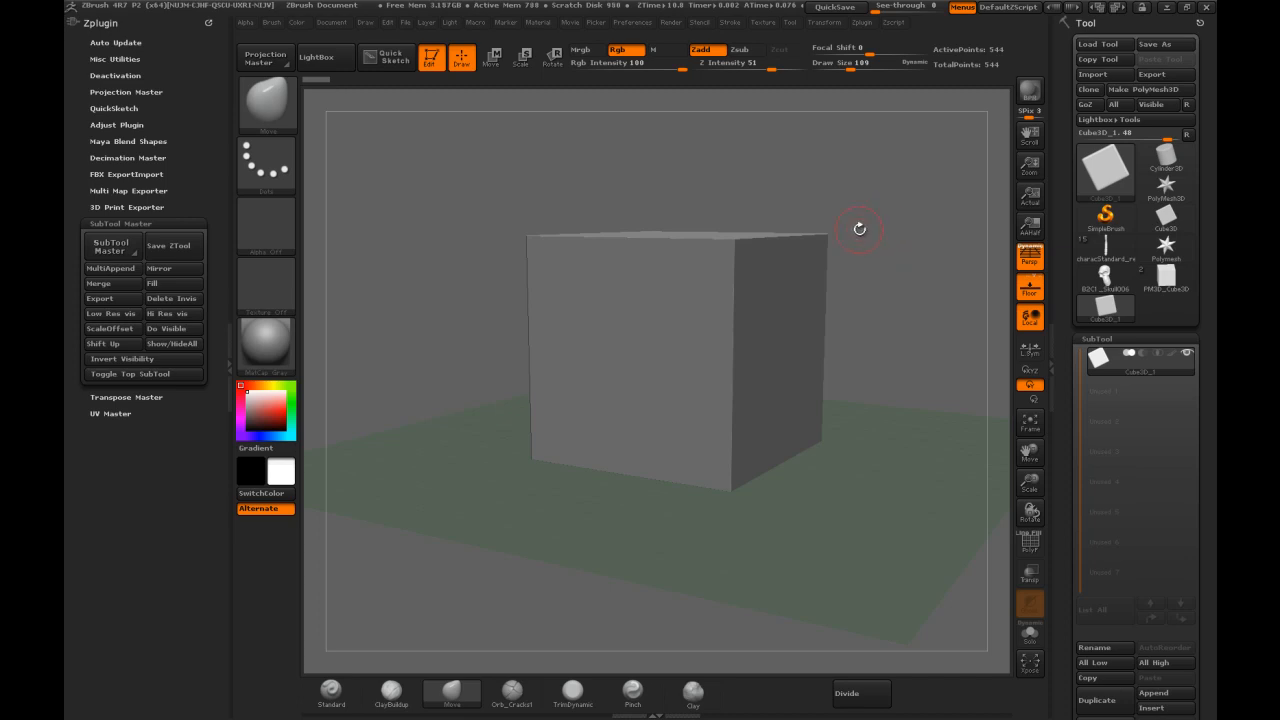
{"action": "left_click_drag", "start_coordinate": [853, 234], "coordinate": [837, 237], "text": "alt"}
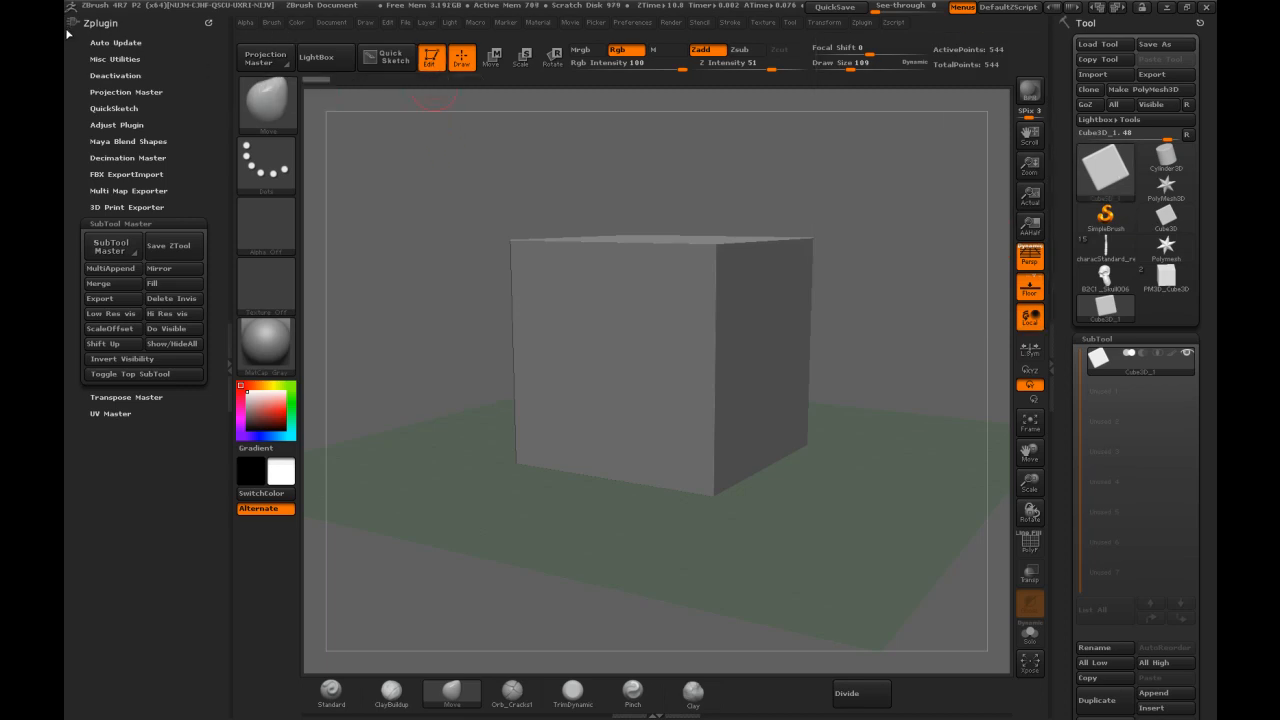
Append characStandard_Ref from the B2C1_Skeleton\OBJ folder to the cube tool with SubTool Master's MultiAppend
{"action": "left_click", "coordinate": [87, 20]}
{"action": "left_click", "coordinate": [87, 20]}
{"action": "left_click", "coordinate": [112, 223]}
{"action": "left_click", "coordinate": [112, 223]}
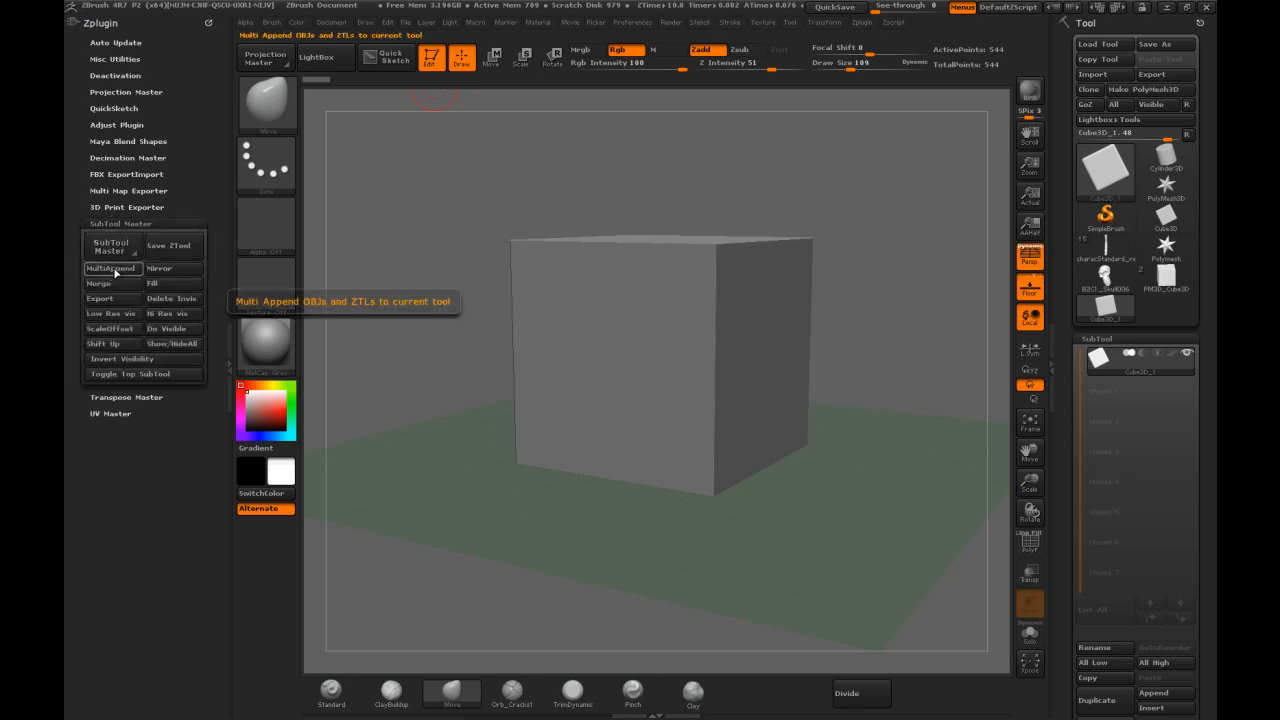
{"action": "left_click", "coordinate": [112, 270]}
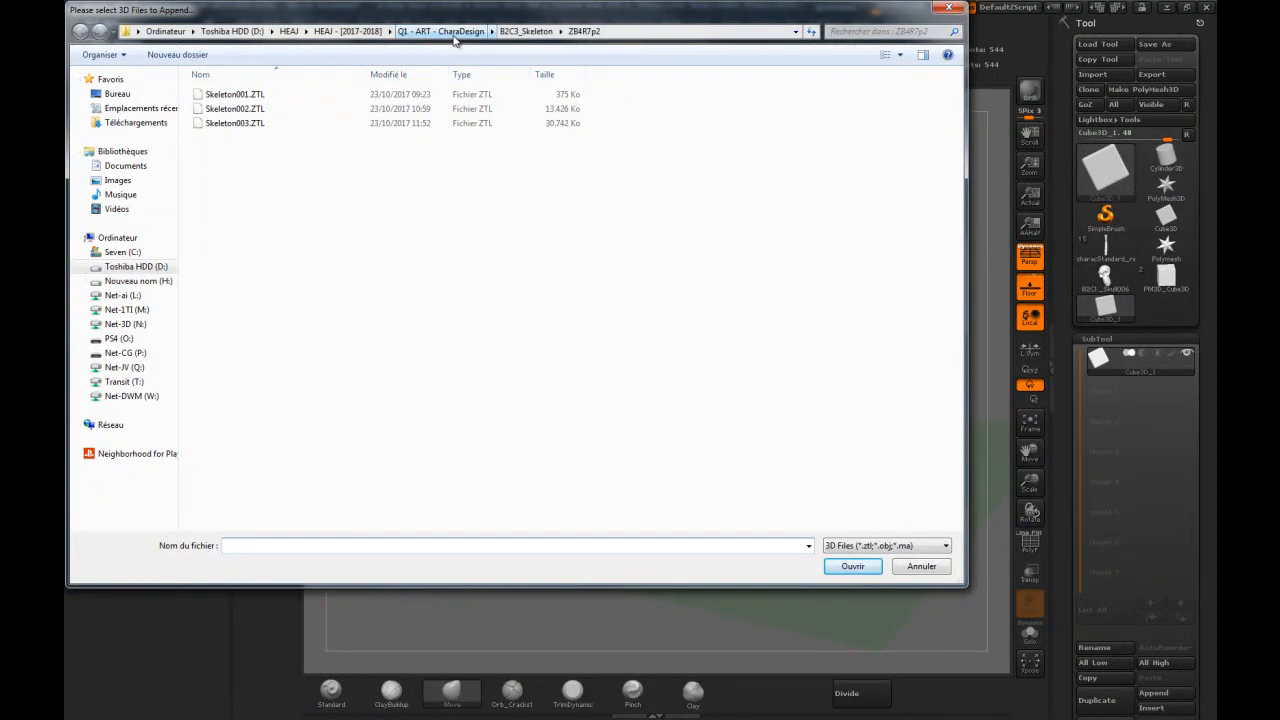
{"action": "left_click", "coordinate": [435, 31]}
{"action": "double_click", "coordinate": [230, 95]}
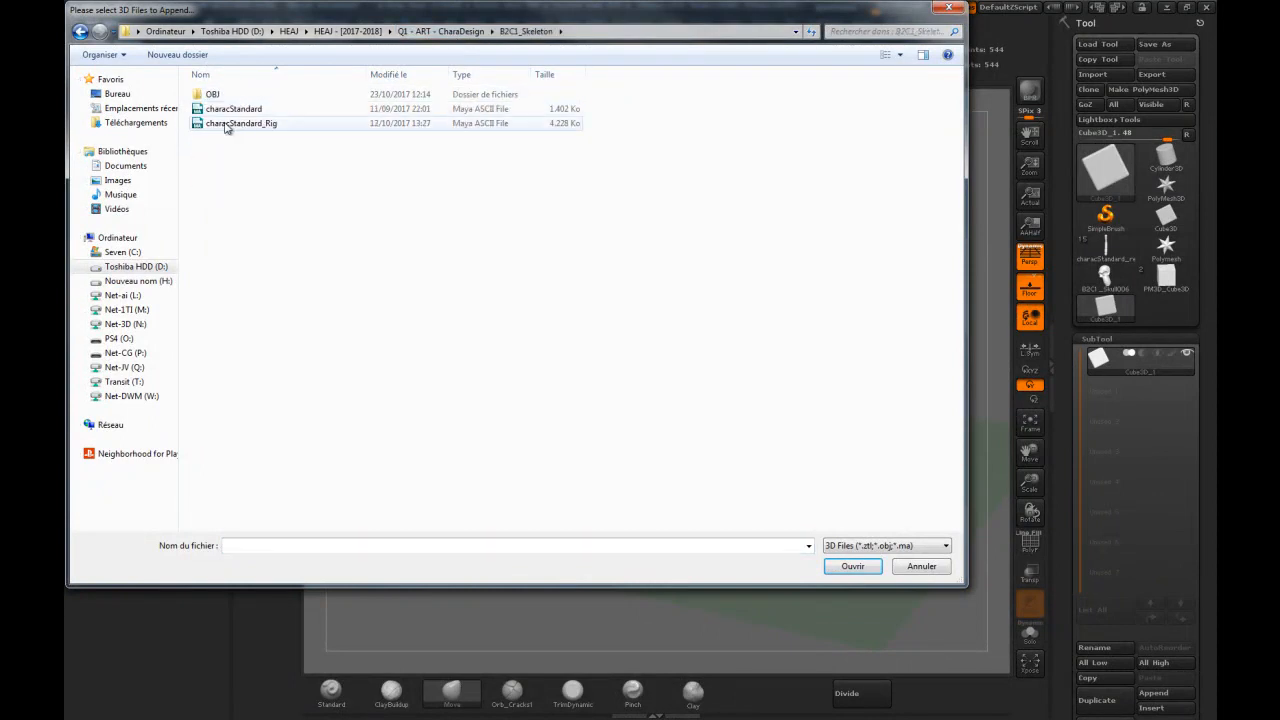
{"action": "double_click", "coordinate": [214, 96]}
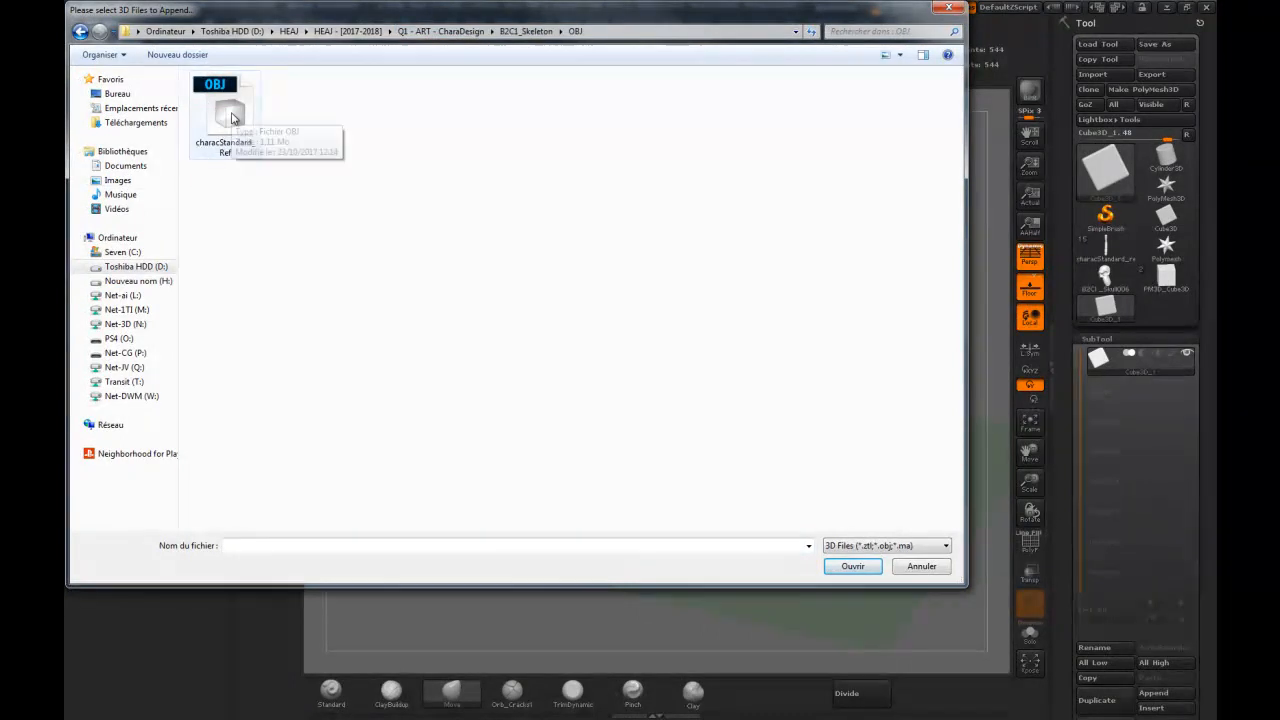
{"action": "double_click", "coordinate": [231, 116]}
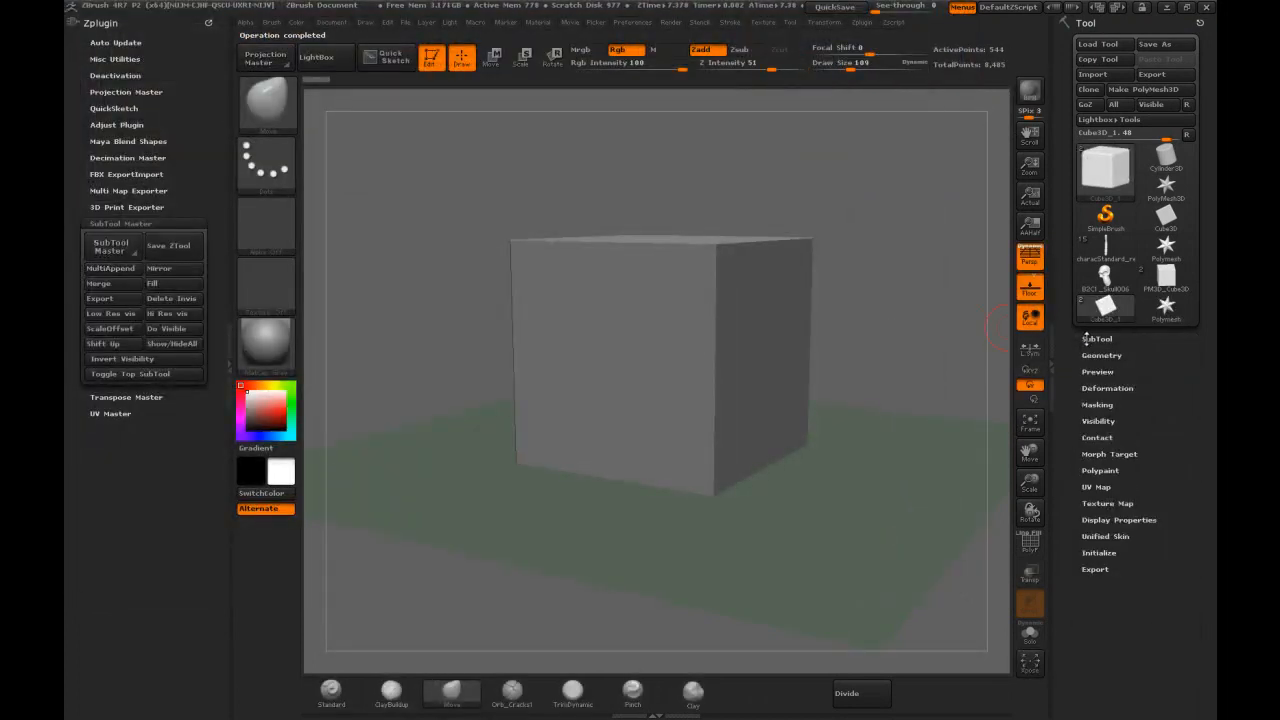
Make the characStandard_Ref subtool active, and hide and reshow the cube to check the figure on its own
{"action": "left_click", "coordinate": [1086, 338]}
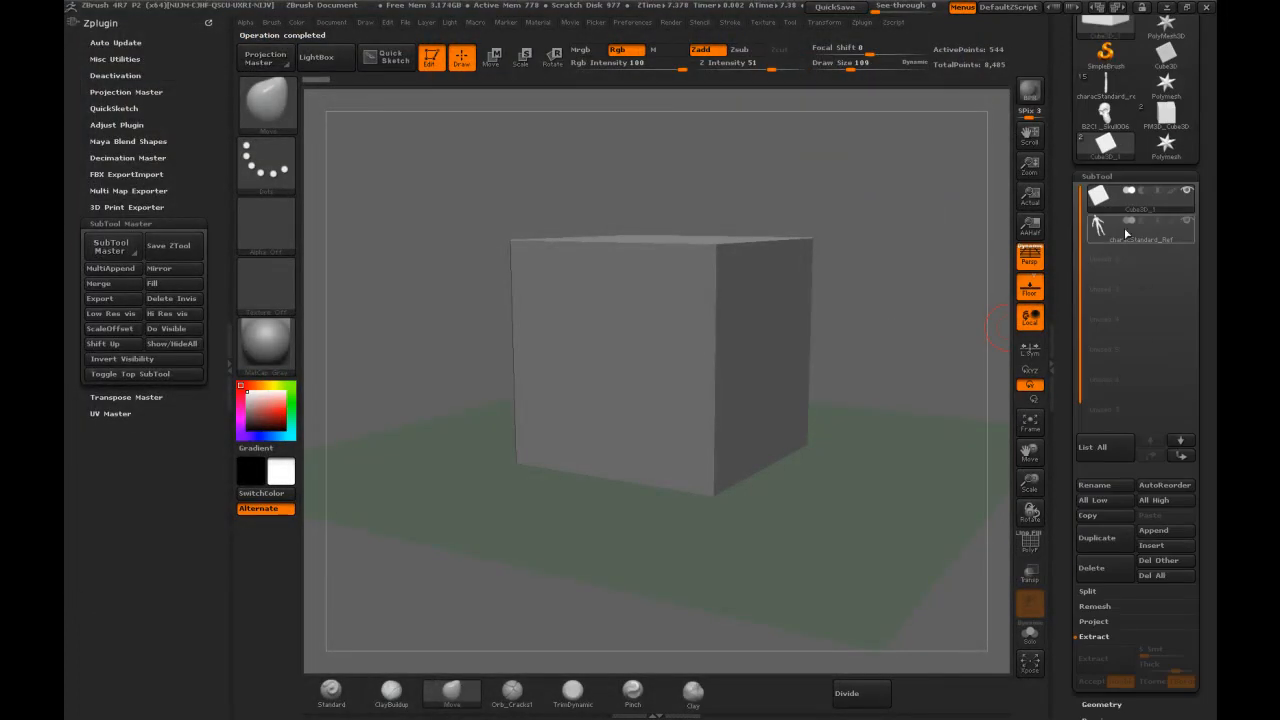
{"action": "mouse_move", "coordinate": [1100, 205]}
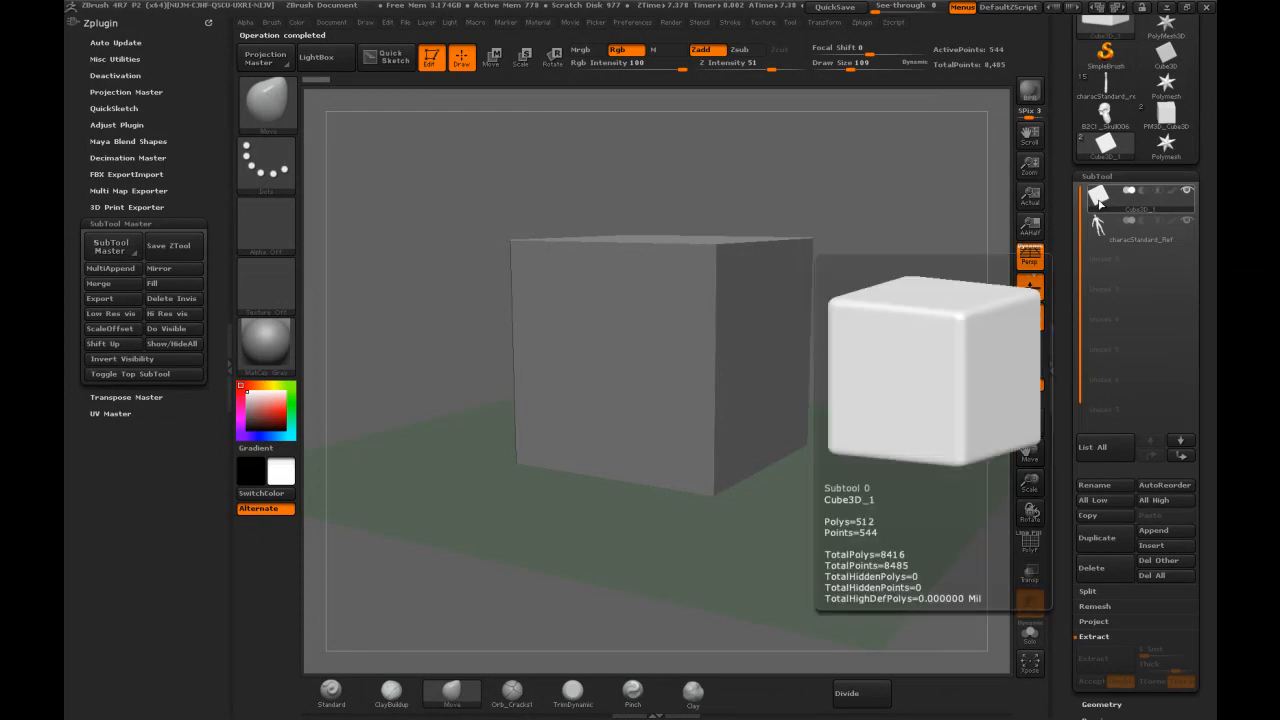
{"action": "mouse_move", "coordinate": [1122, 231]}
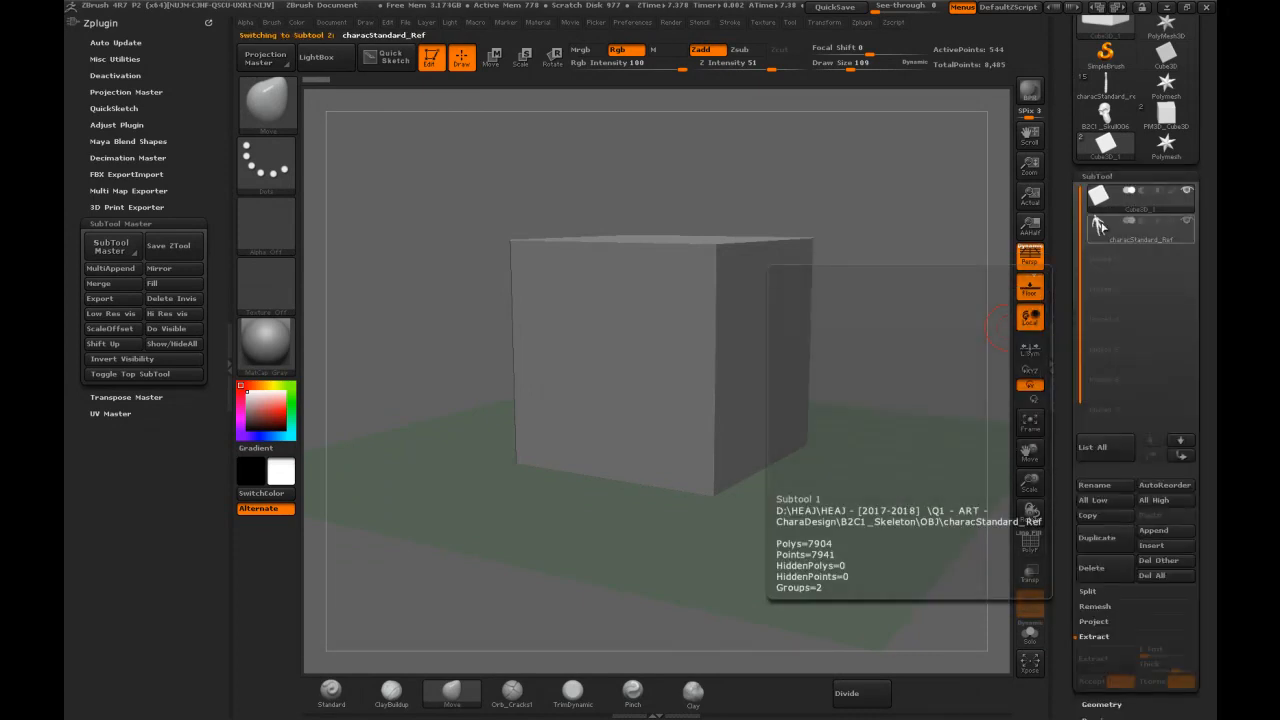
{"action": "left_click", "coordinate": [1140, 228]}
{"action": "left_click", "coordinate": [1188, 192]}
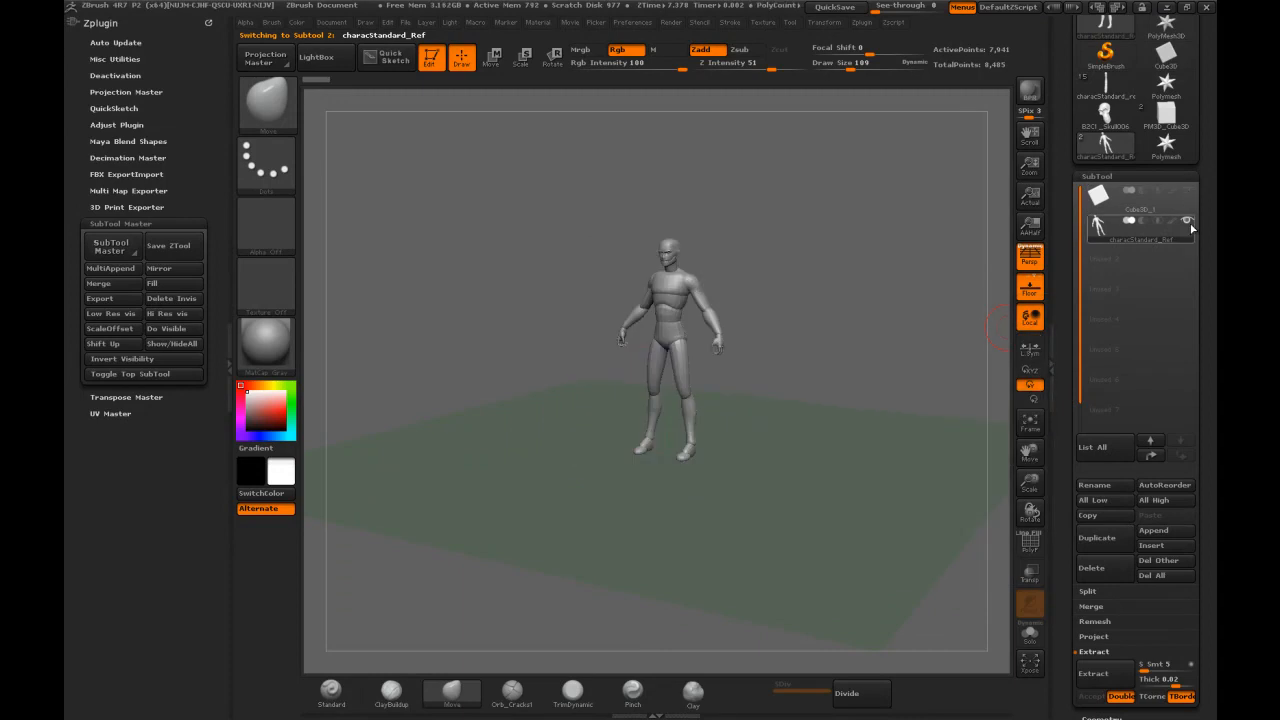
{"action": "left_click", "coordinate": [1187, 193]}
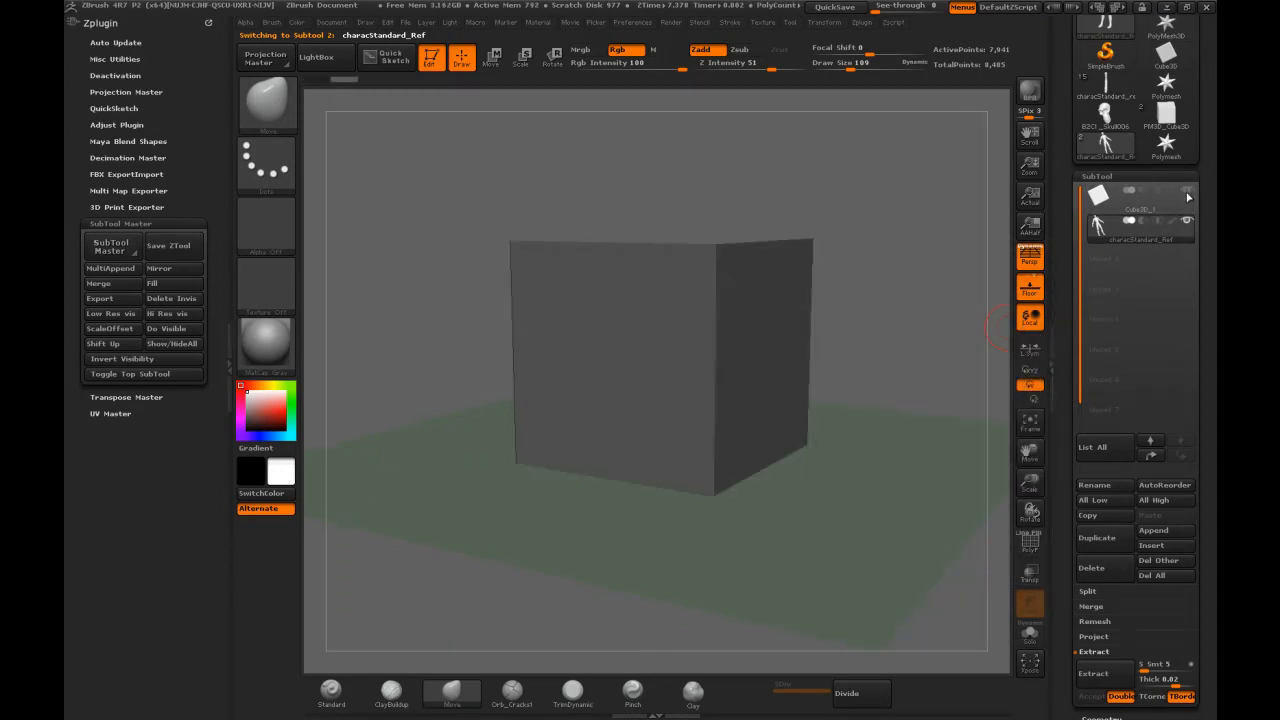
Switch between the two subtools, then with characStandard_Ref active turn on ghost transparency to examine the figure inside the cube
{"action": "left_click", "coordinate": [1100, 195]}
{"action": "left_click", "coordinate": [1102, 224]}
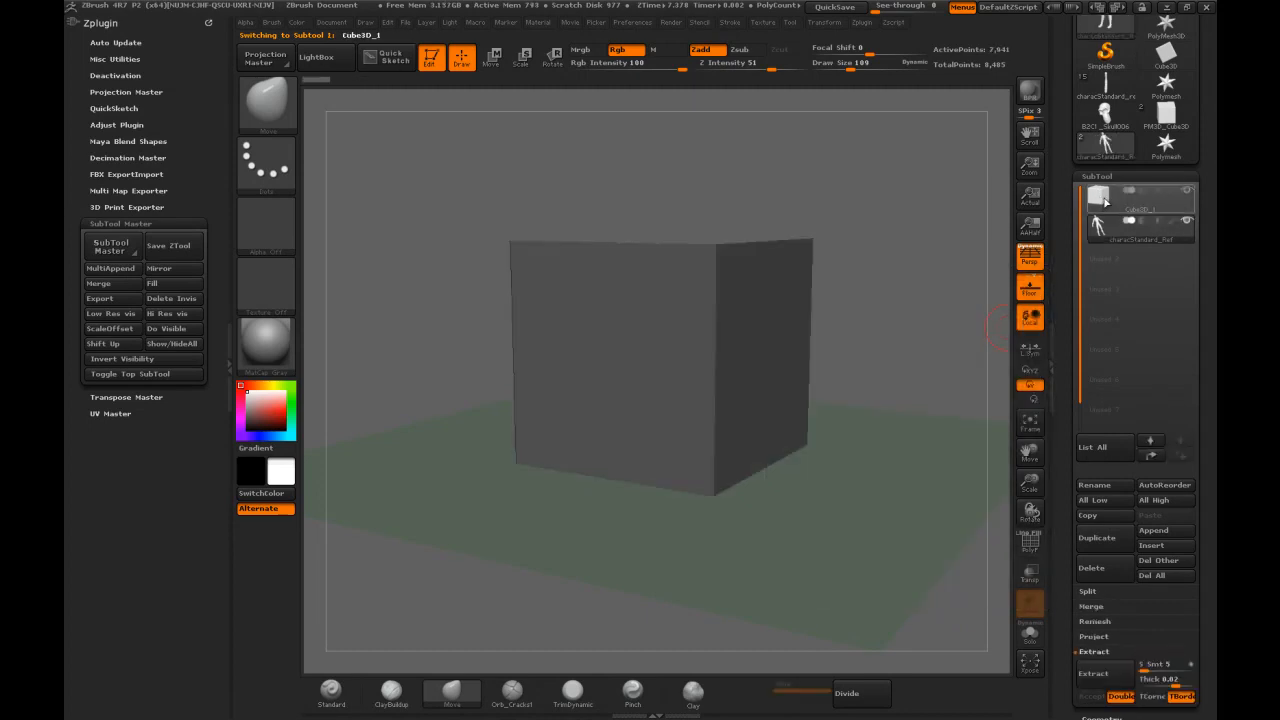
{"action": "left_click", "coordinate": [1104, 199]}
{"action": "left_click", "coordinate": [1099, 228]}
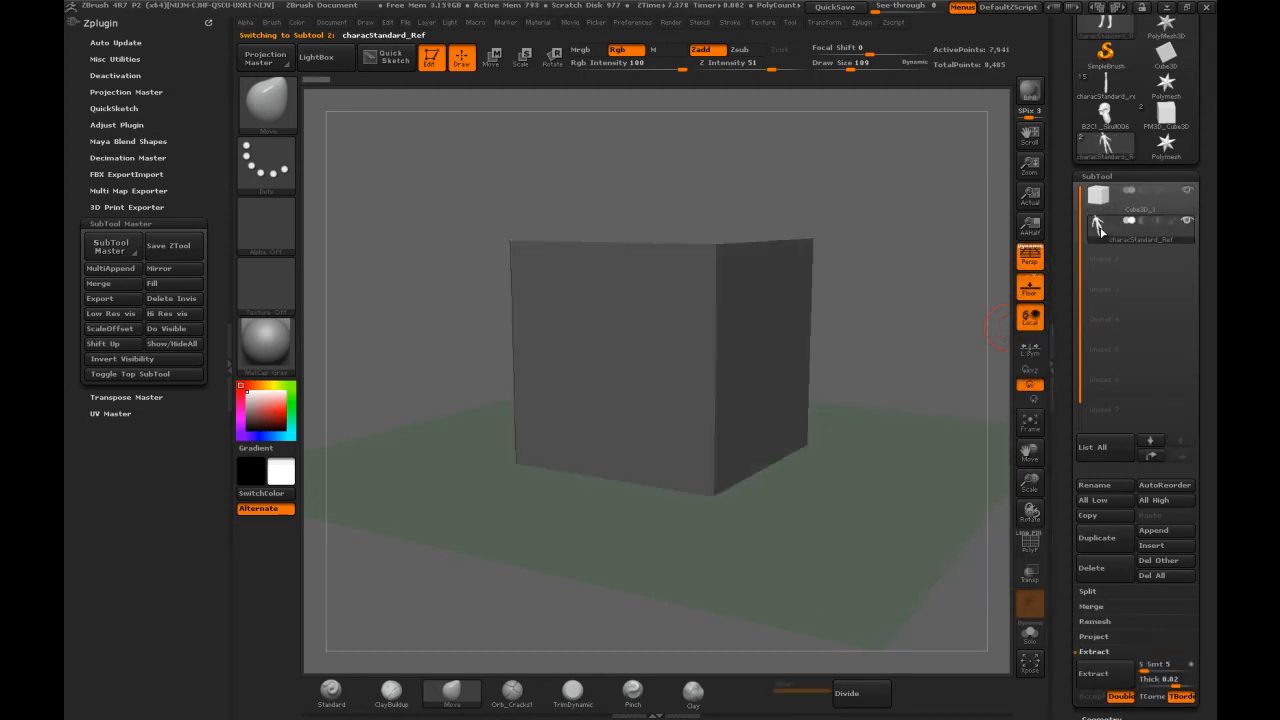
{"action": "left_click", "coordinate": [1029, 576]}
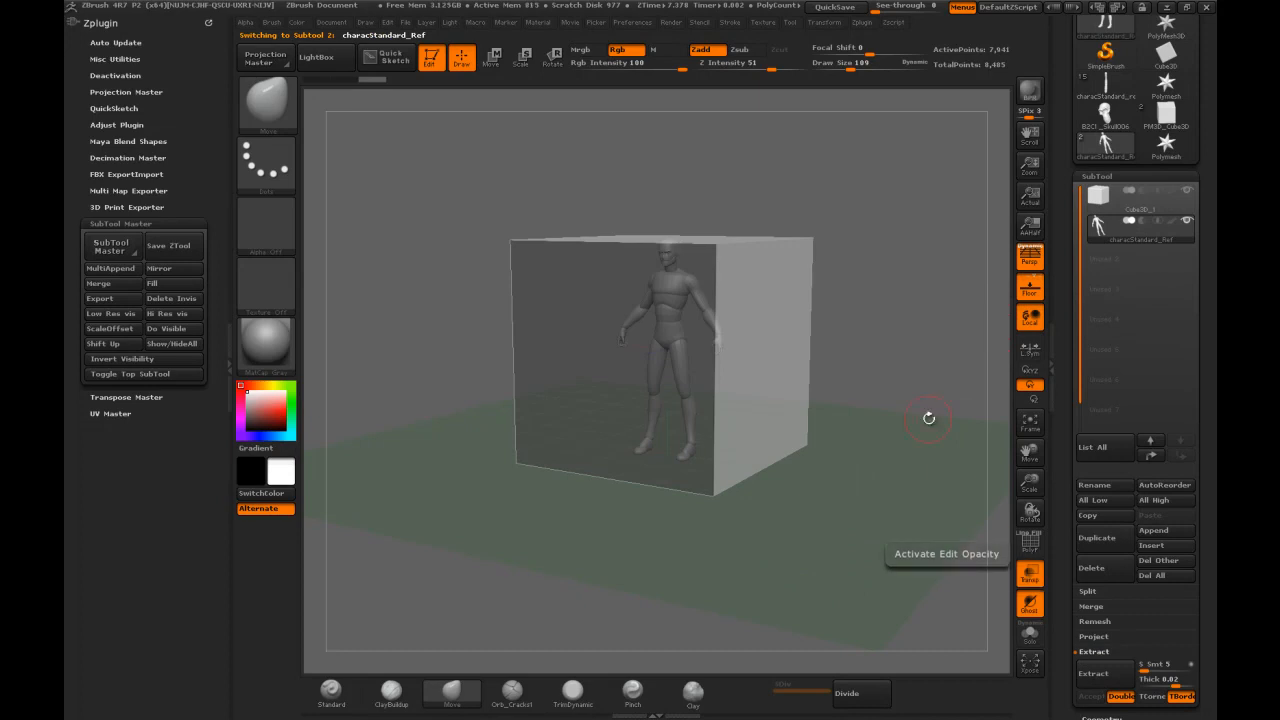
{"action": "left_click_drag", "start_coordinate": [928, 332], "coordinate": [918, 357]}
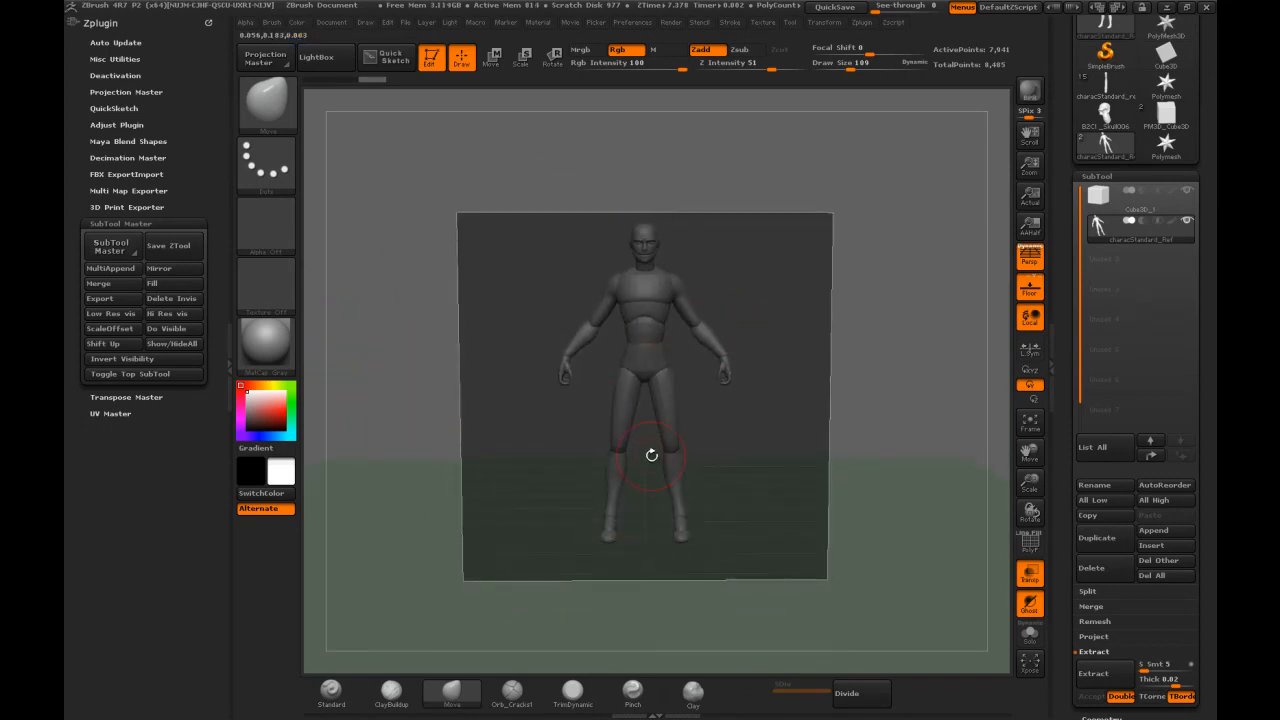
{"action": "left_click_drag", "start_coordinate": [768, 180], "coordinate": [772, 173]}
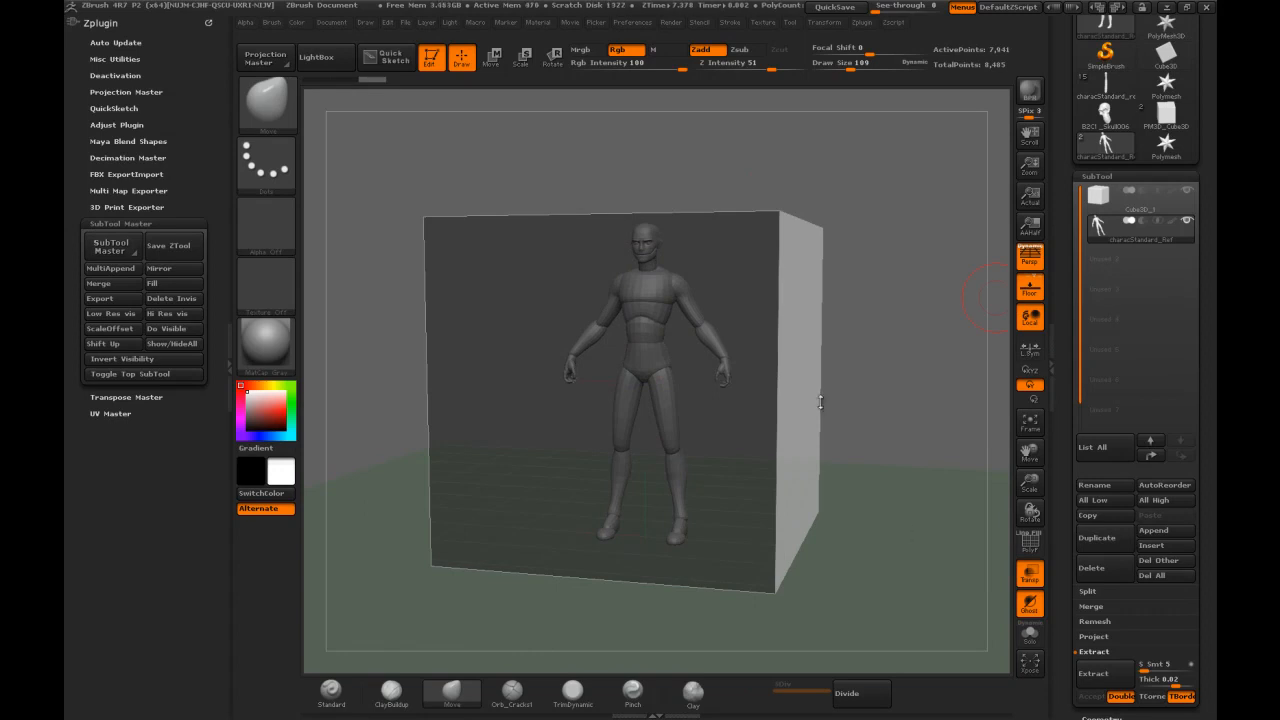
{"action": "left_click_drag", "start_coordinate": [846, 189], "coordinate": [866, 190]}
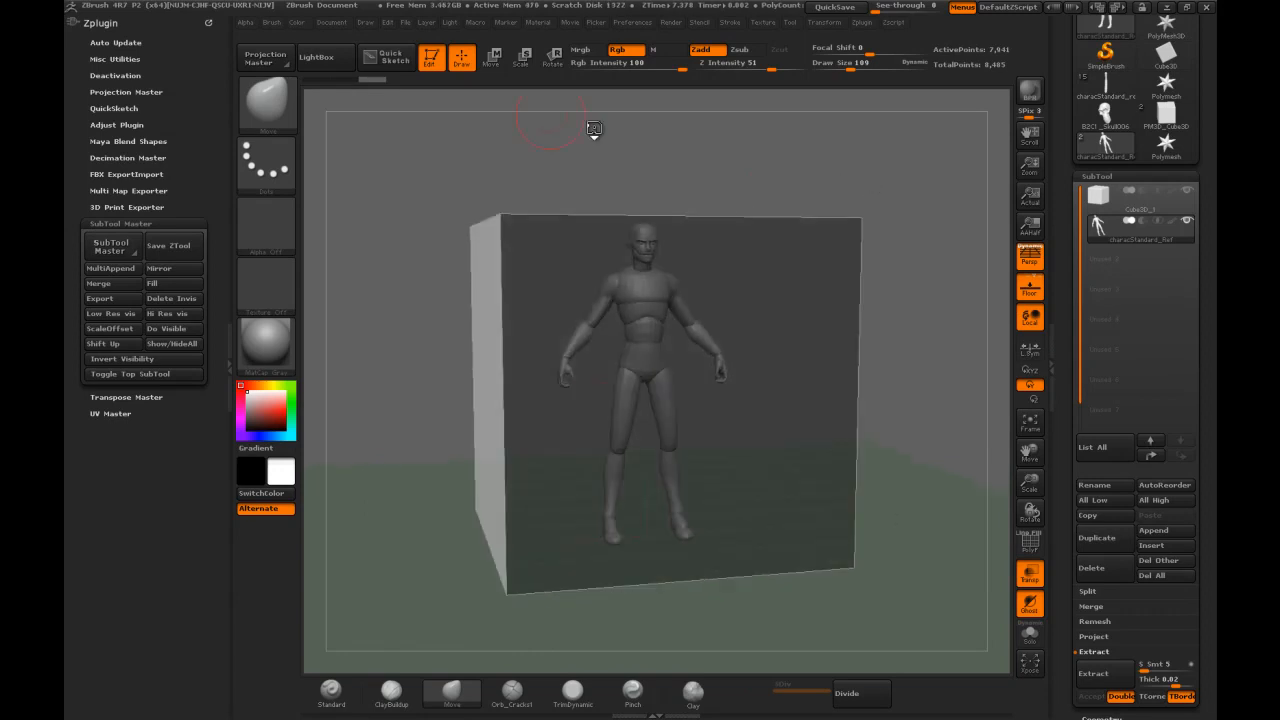
{"action": "left_click_drag", "start_coordinate": [569, 144], "coordinate": [690, 192]}
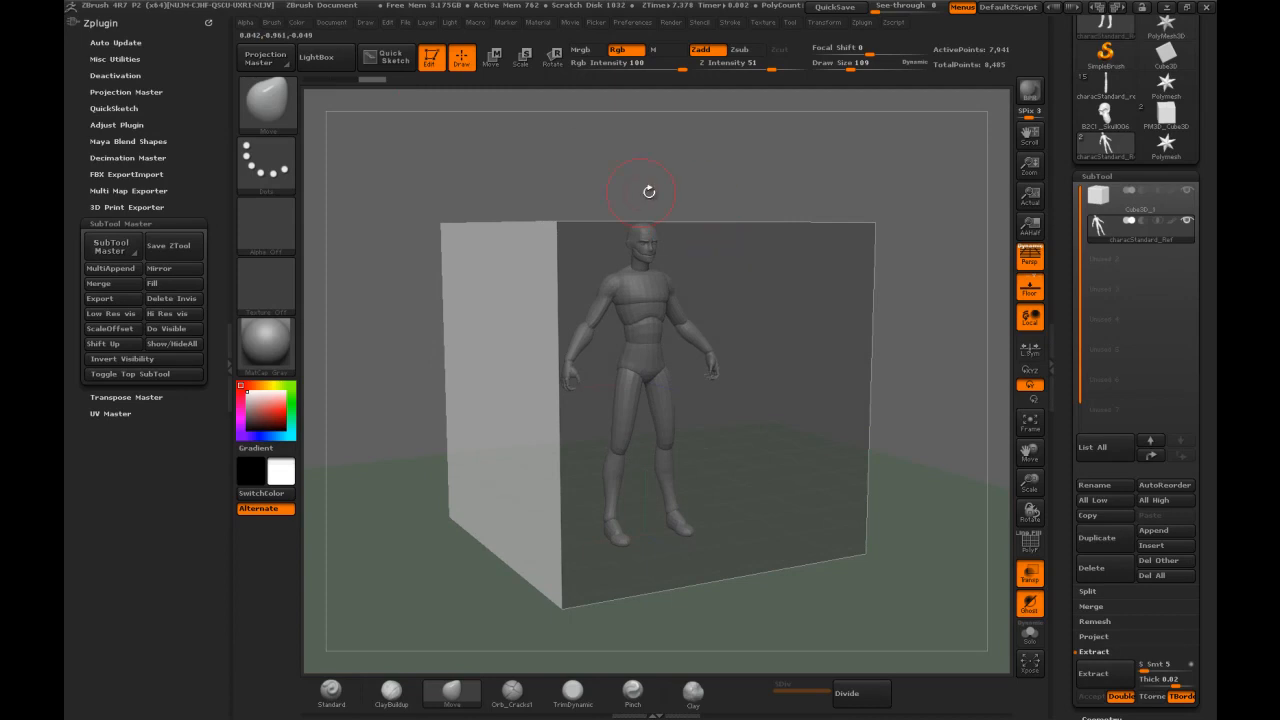
Put away the Zplugin palette and dock the Draw palette in the tray in its place
{"action": "left_click", "coordinate": [208, 22]}
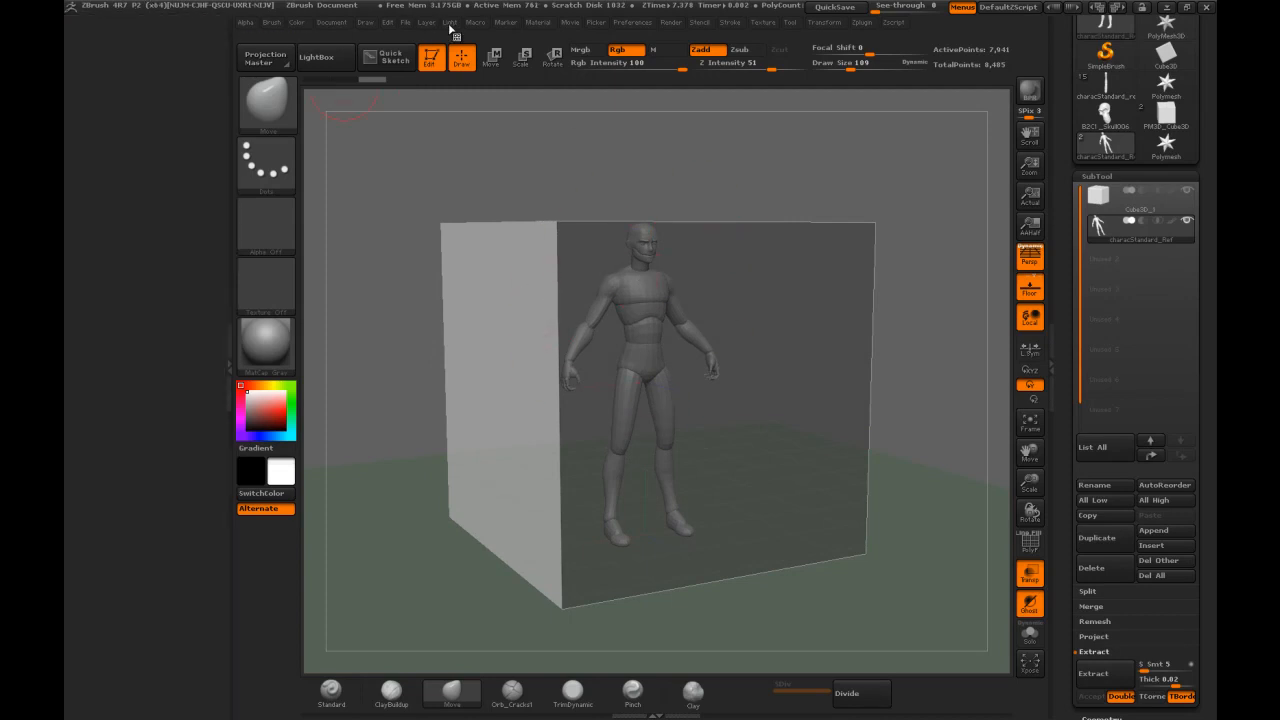
{"action": "left_click", "coordinate": [336, 24]}
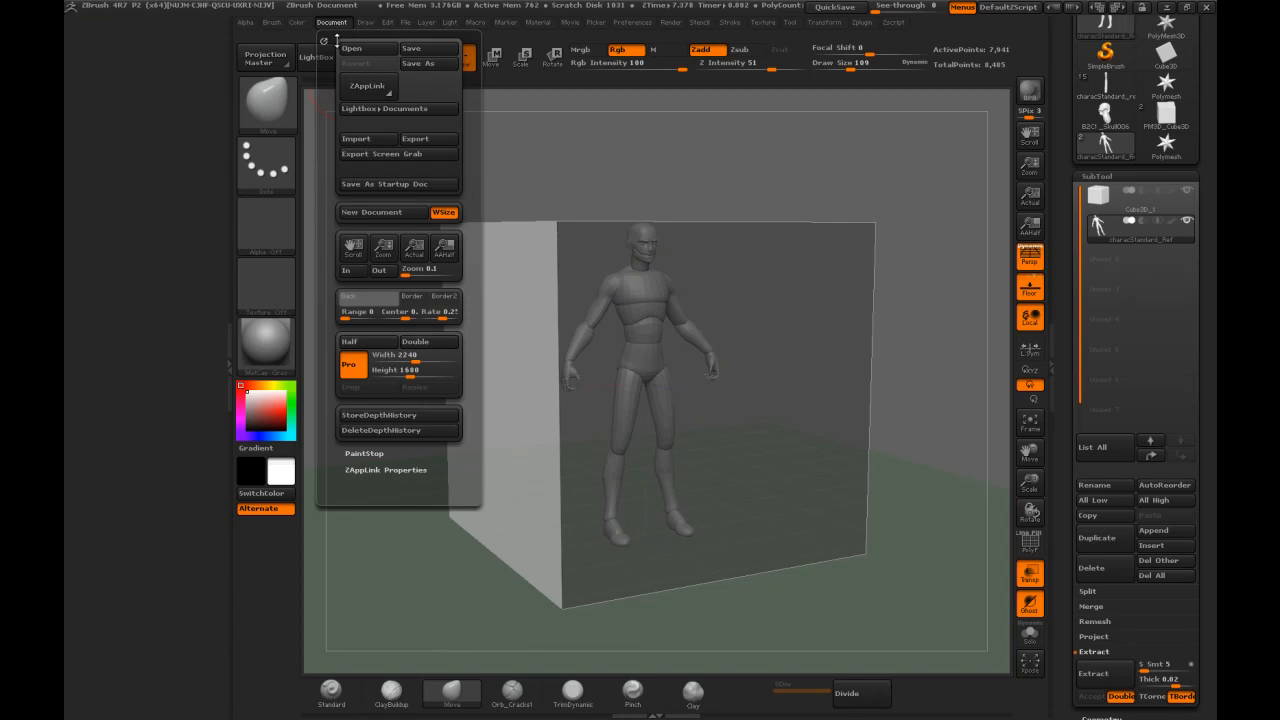
{"action": "left_click", "coordinate": [364, 24]}
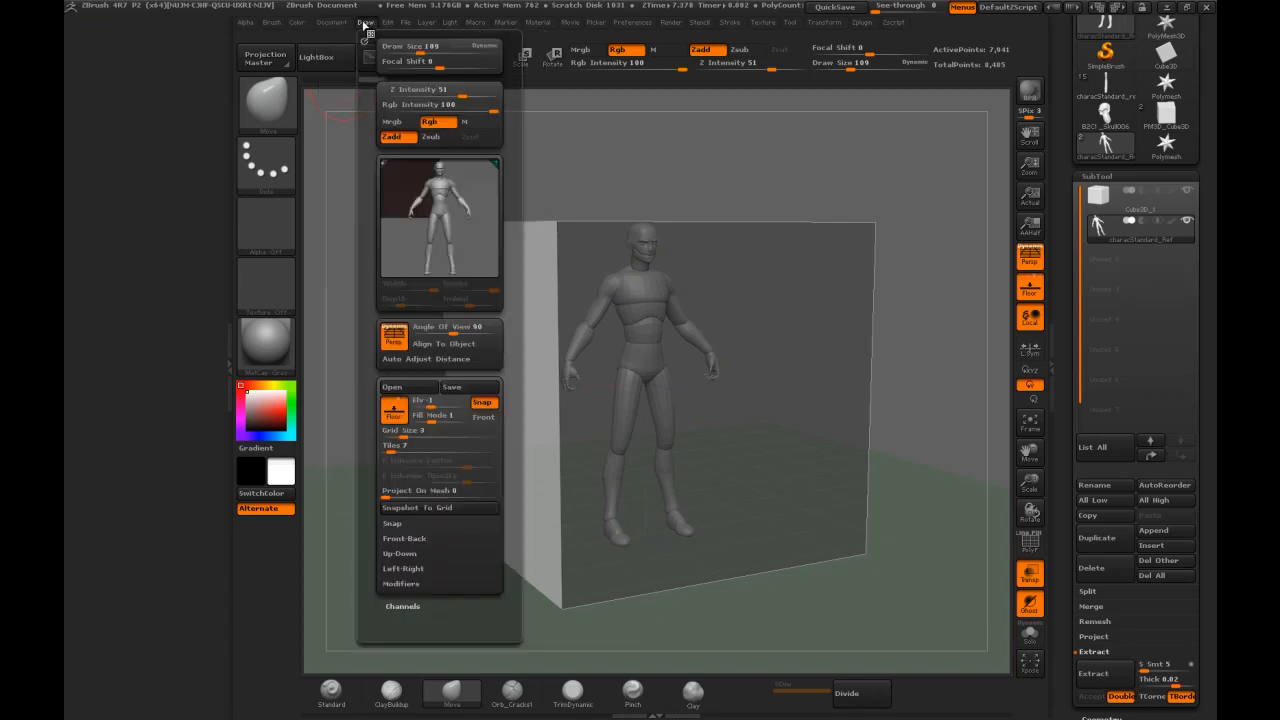
{"action": "left_click_drag", "start_coordinate": [368, 35], "coordinate": [200, 40]}
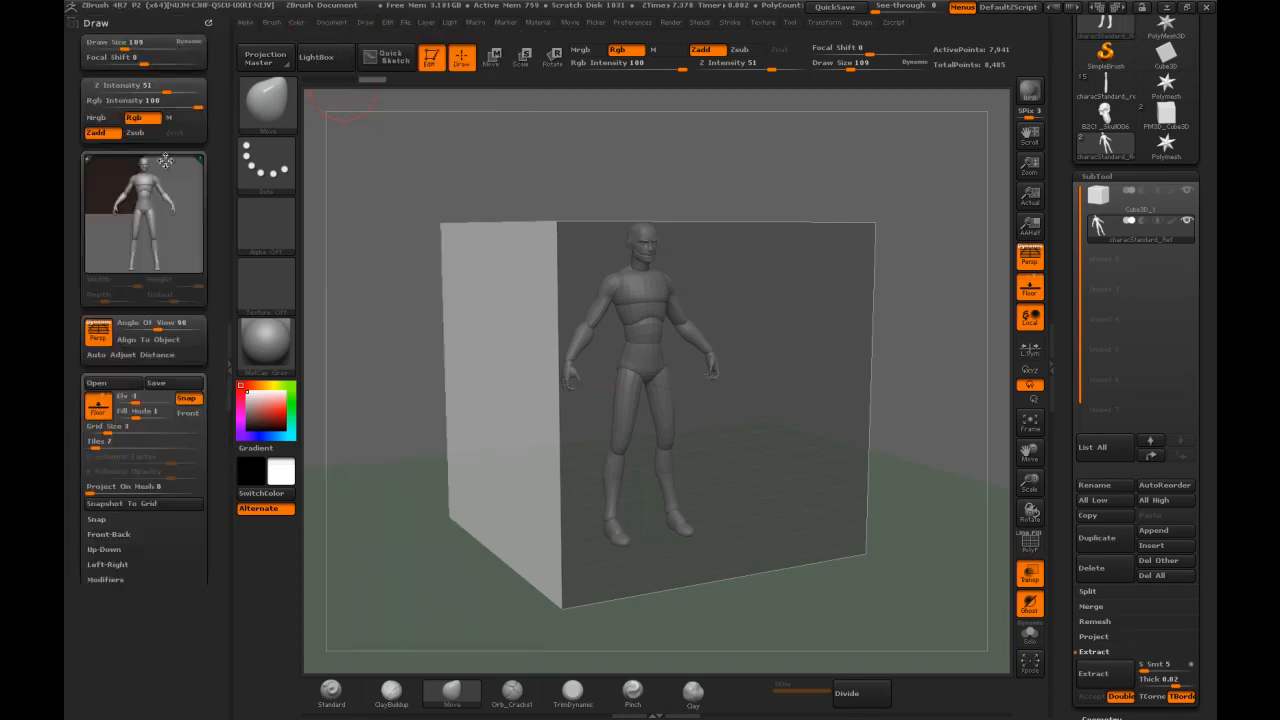
Try a wider camera angle of view and then 50, orbiting the cube and figure to compare the perspective distortion
{"action": "left_click", "coordinate": [118, 327]}
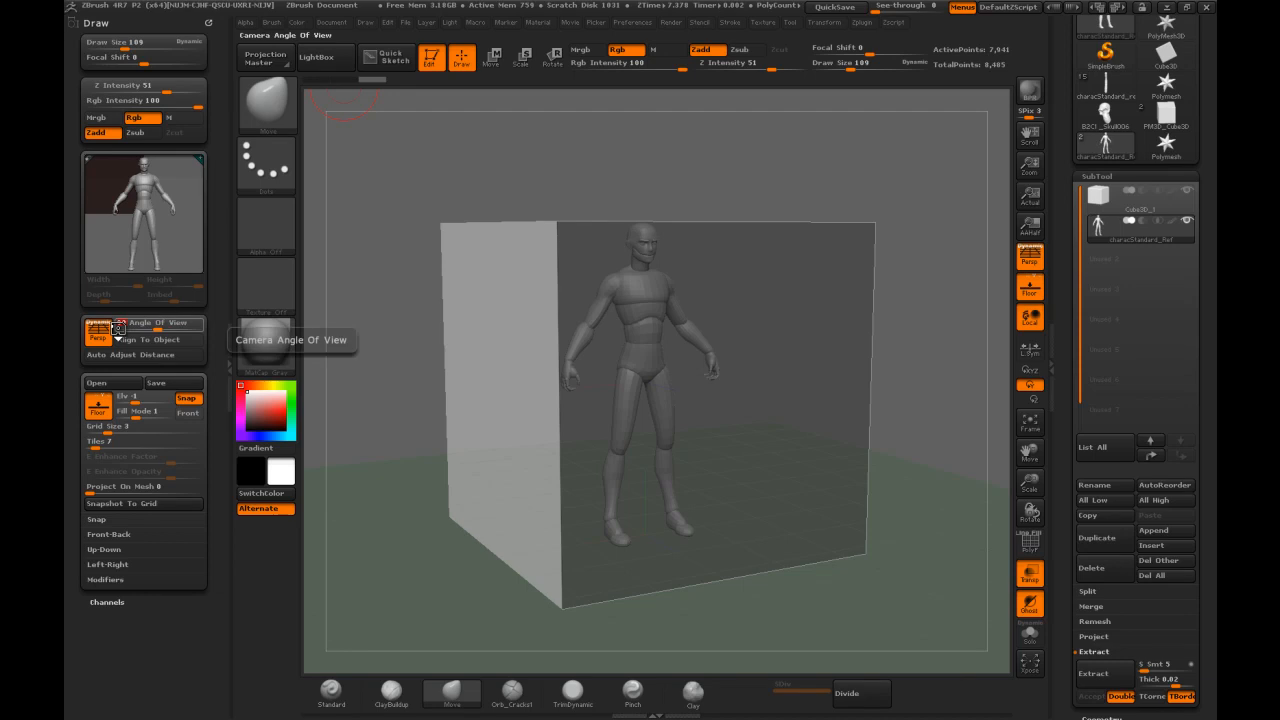
{"action": "type", "text": "20"}
{"action": "key", "text": "Return"}
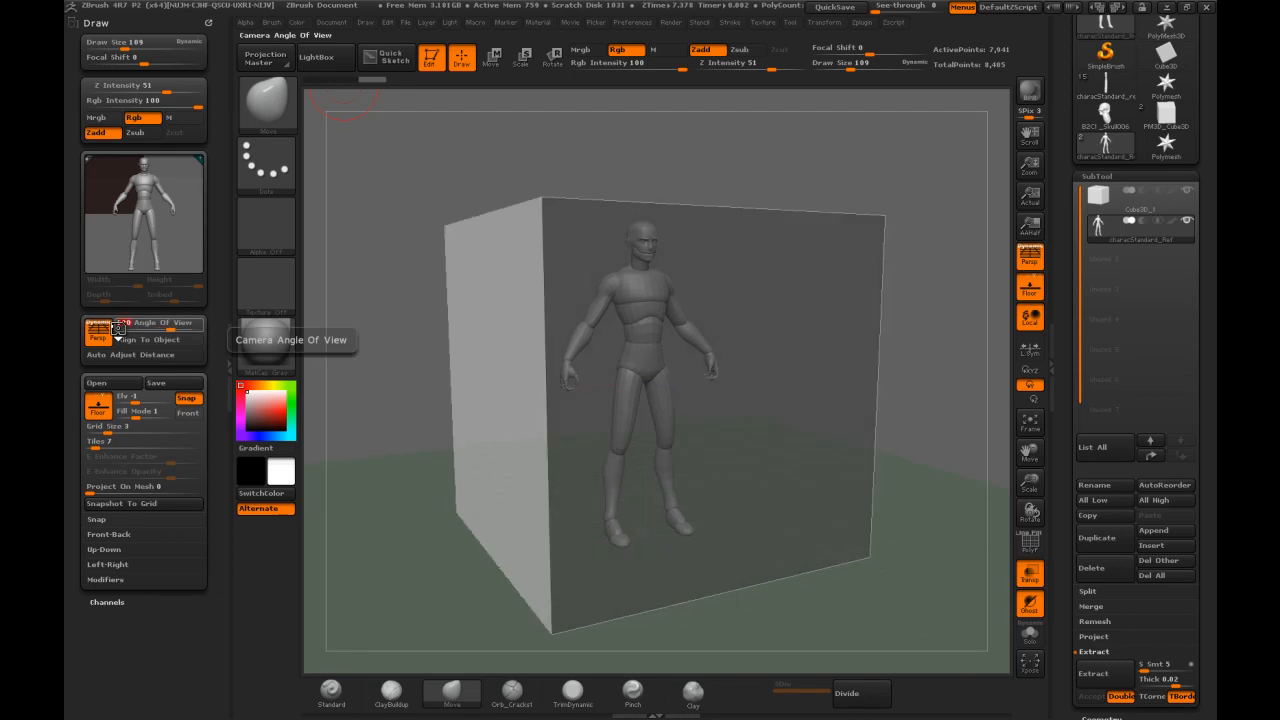
{"action": "left_click_drag", "start_coordinate": [709, 156], "coordinate": [250, 330]}
{"action": "left_click", "coordinate": [122, 324]}
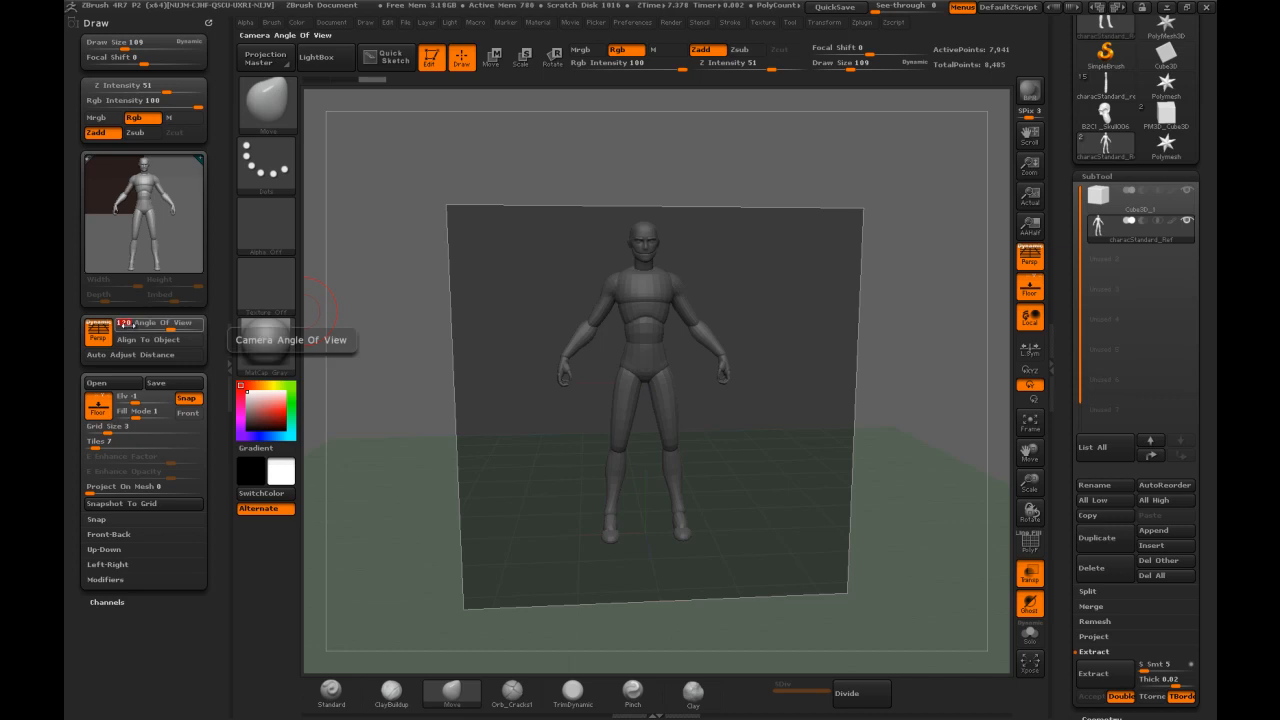
{"action": "type", "text": "50"}
{"action": "key", "text": "Return"}
{"action": "mouse_move", "coordinate": [486, 191]}
{"action": "left_mouse_down"}
{"action": "mouse_move", "coordinate": [512, 183]}
{"action": "mouse_move", "coordinate": [493, 187]}
{"action": "left_mouse_up"}
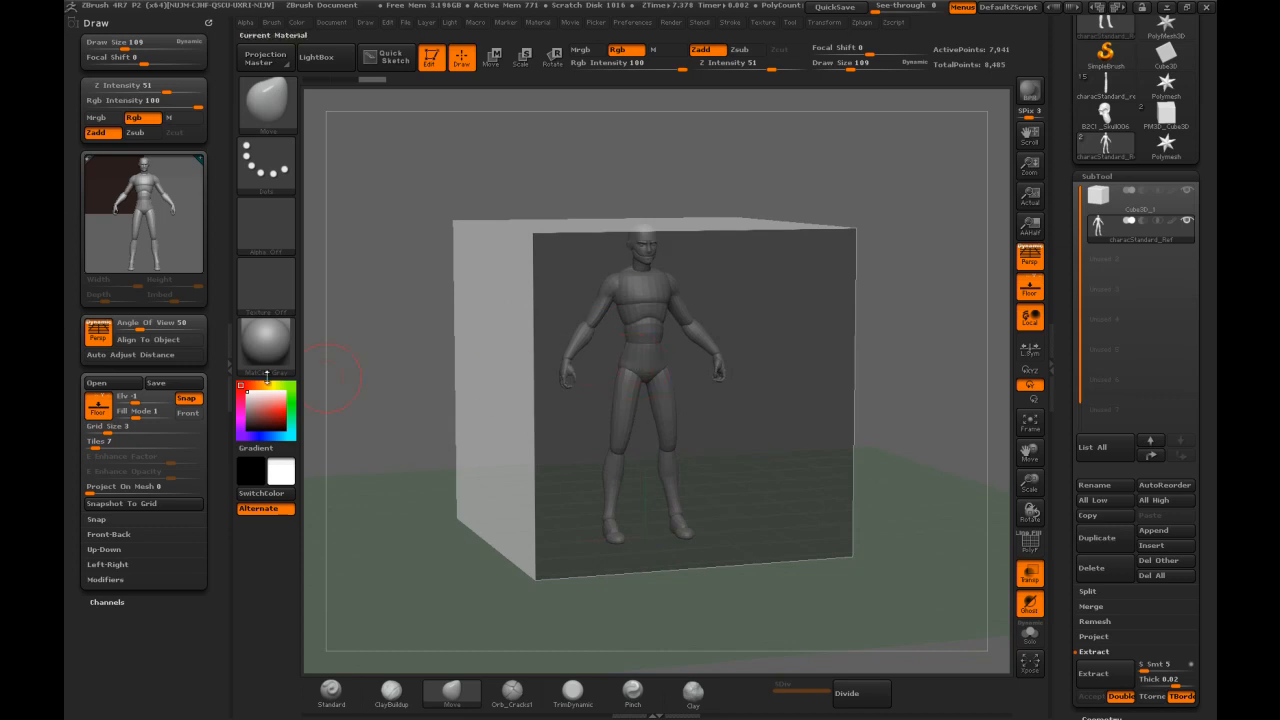
Set the camera angle of view back to 90 and check the perspective on the cube
{"action": "left_click", "coordinate": [135, 327]}
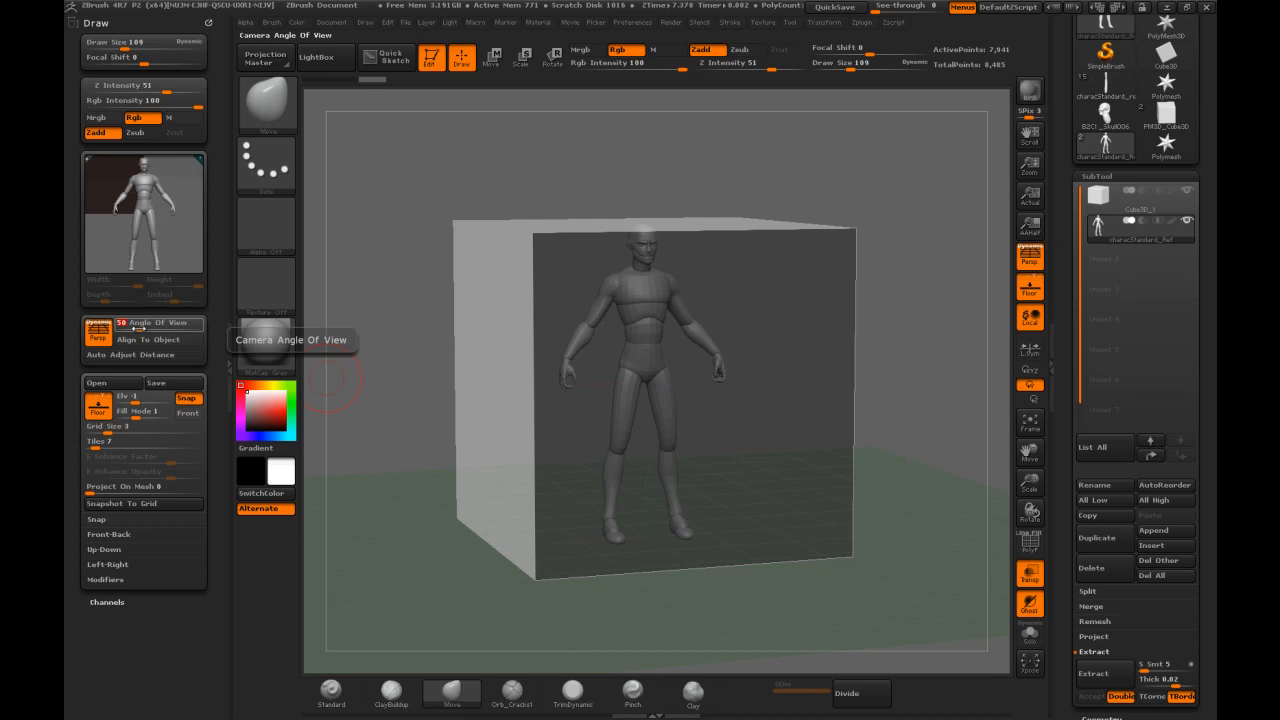
{"action": "type", "text": "90"}
{"action": "key", "text": "Return"}
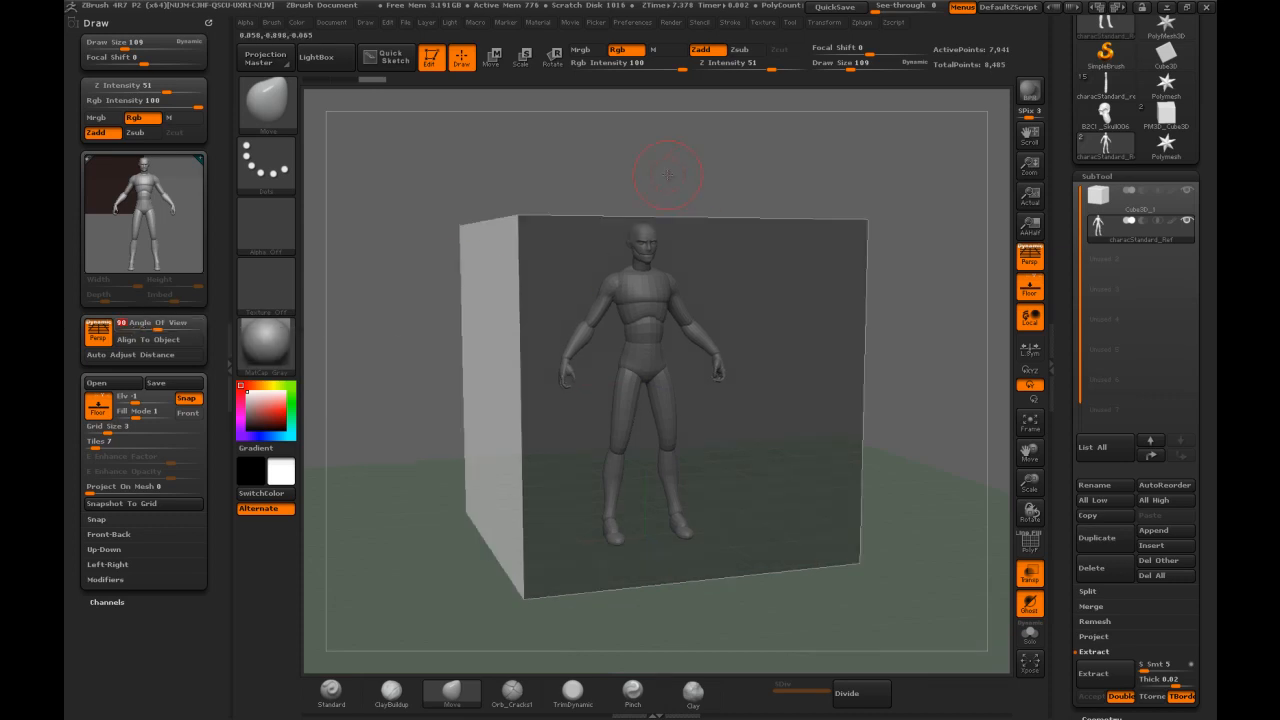
{"action": "mouse_move", "coordinate": [645, 176]}
{"action": "left_mouse_down"}
{"action": "mouse_move", "coordinate": [623, 194]}
{"action": "mouse_move", "coordinate": [645, 192]}
{"action": "left_mouse_up"}
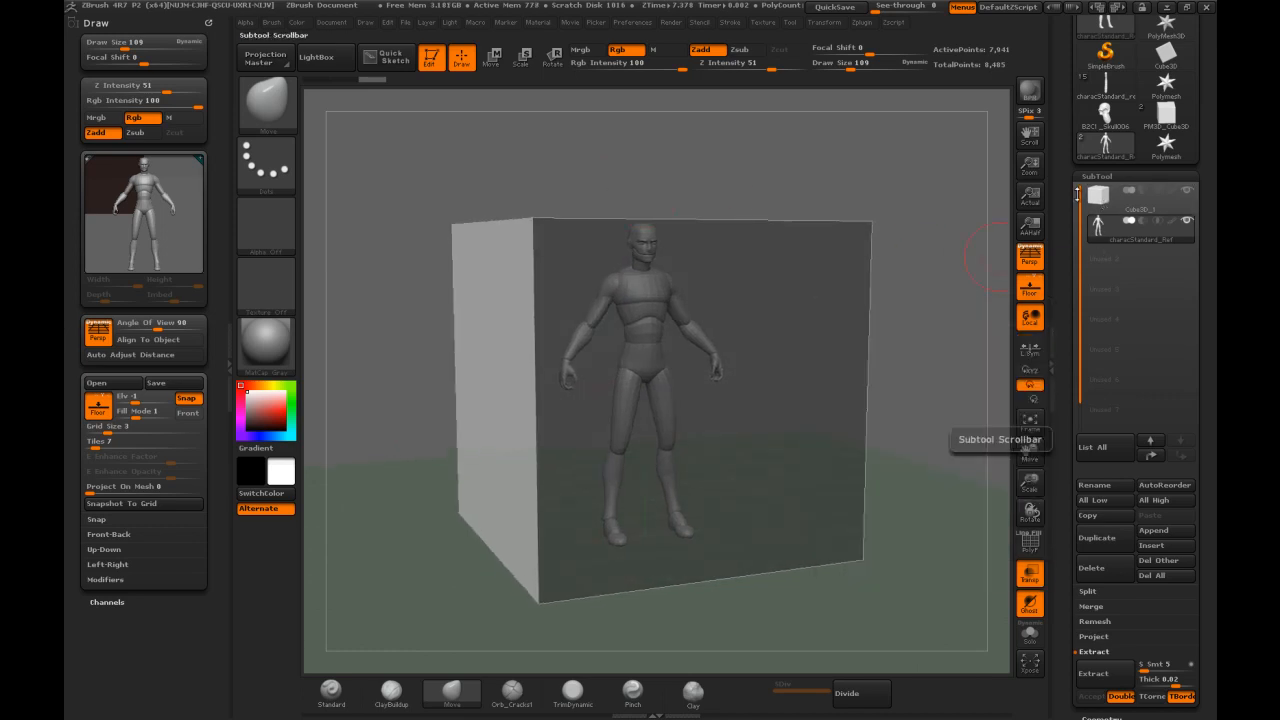
Examine the entries in the SubTool list and the previews of characStandard_Ref and Cube3D_1
{"action": "left_click_drag", "start_coordinate": [1066, 177], "coordinate": [1074, 262]}
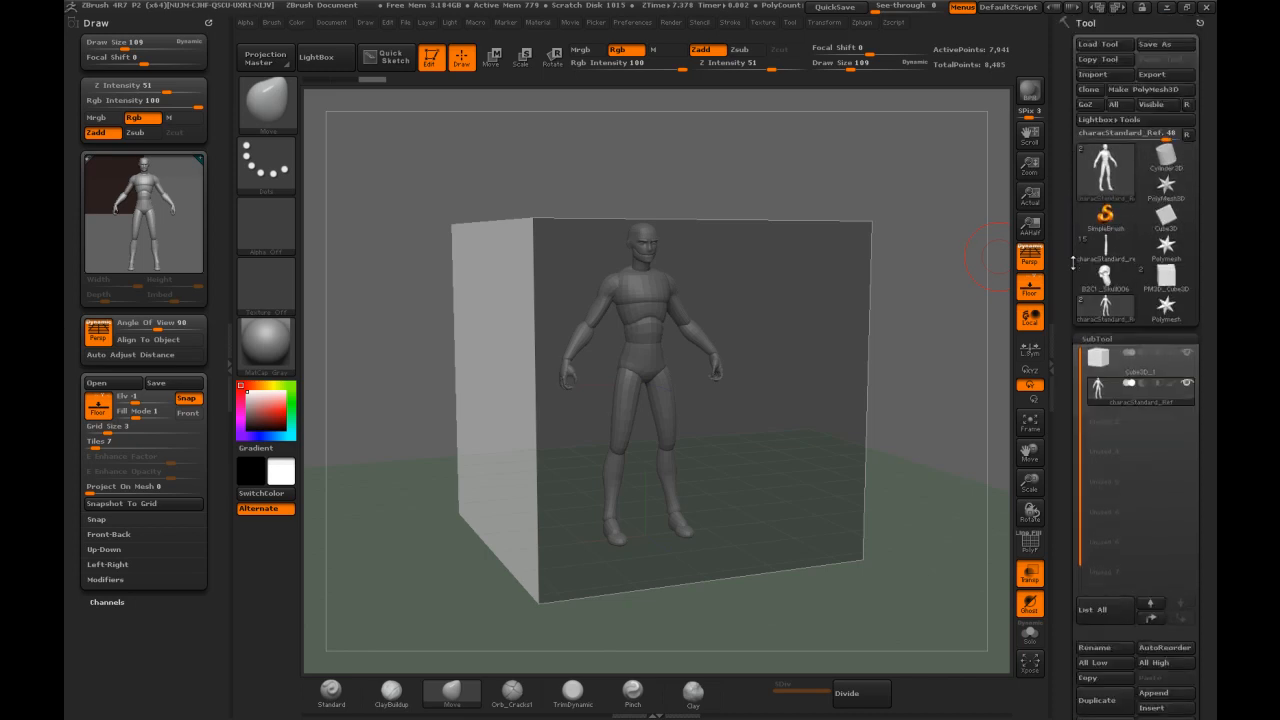
{"action": "left_click_drag", "start_coordinate": [1071, 160], "coordinate": [1065, 104]}
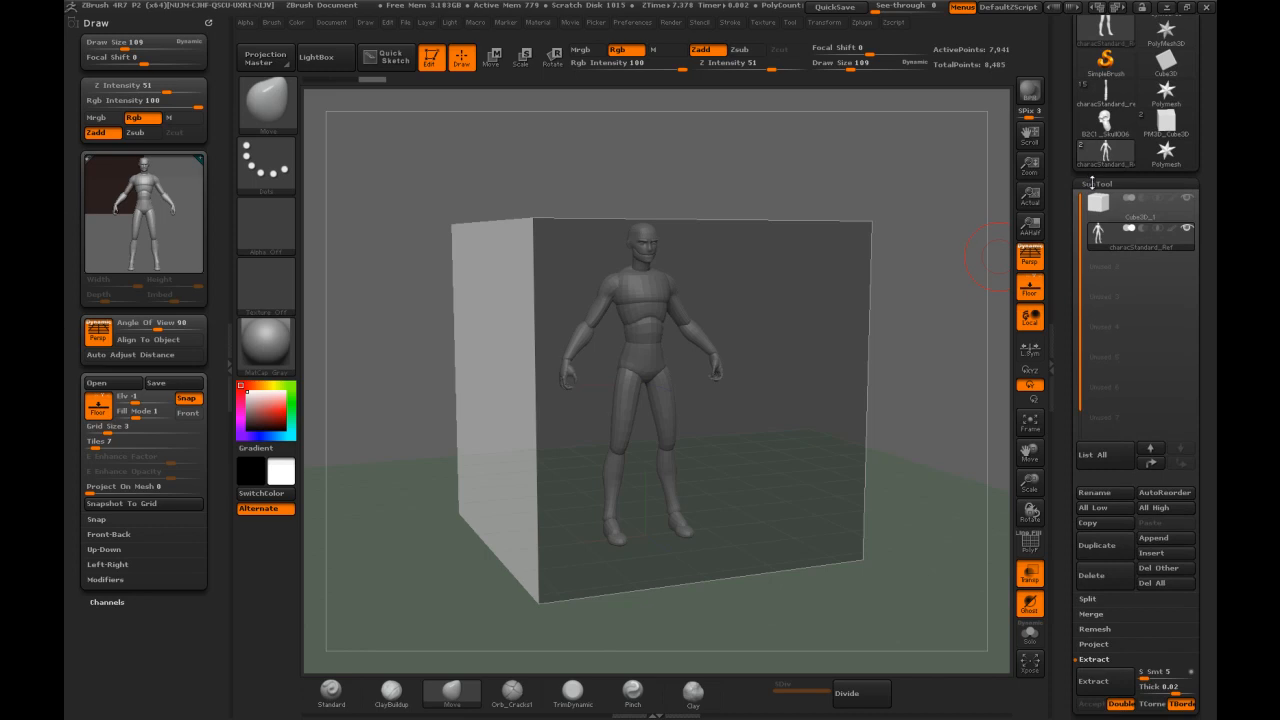
{"action": "mouse_move", "coordinate": [1104, 231]}
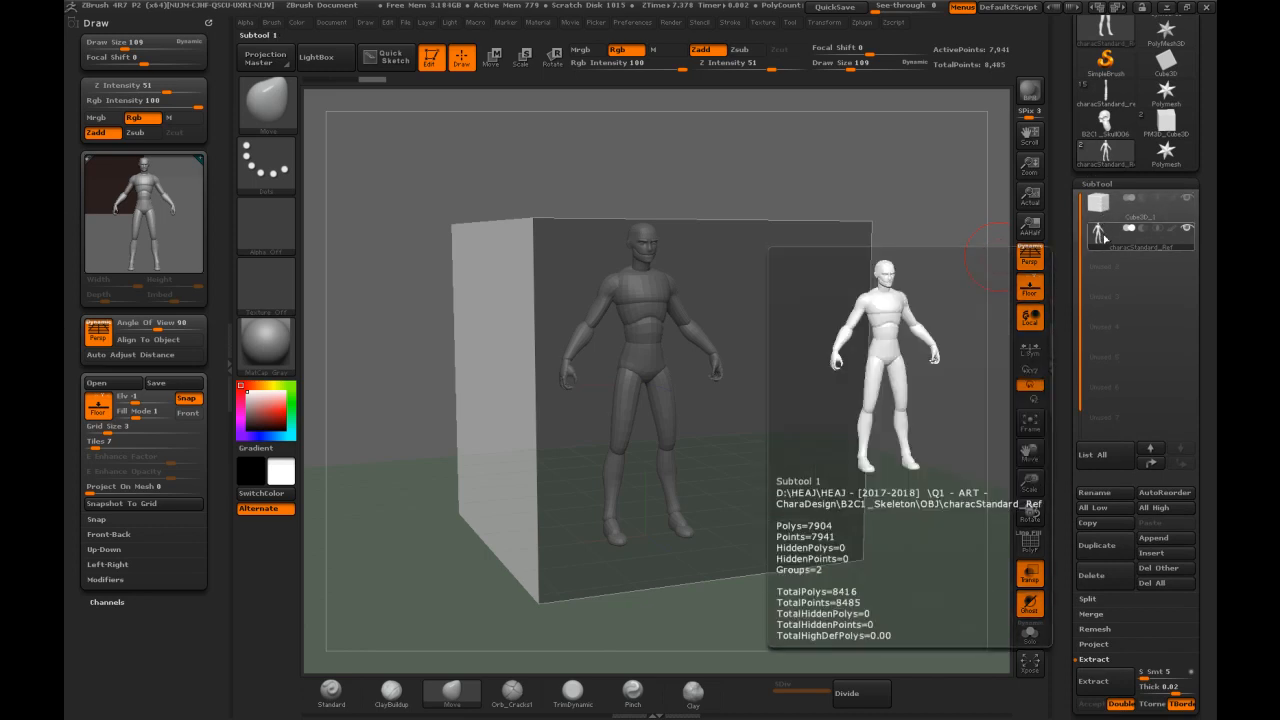
{"action": "left_click_drag", "start_coordinate": [1070, 223], "coordinate": [1070, 206]}
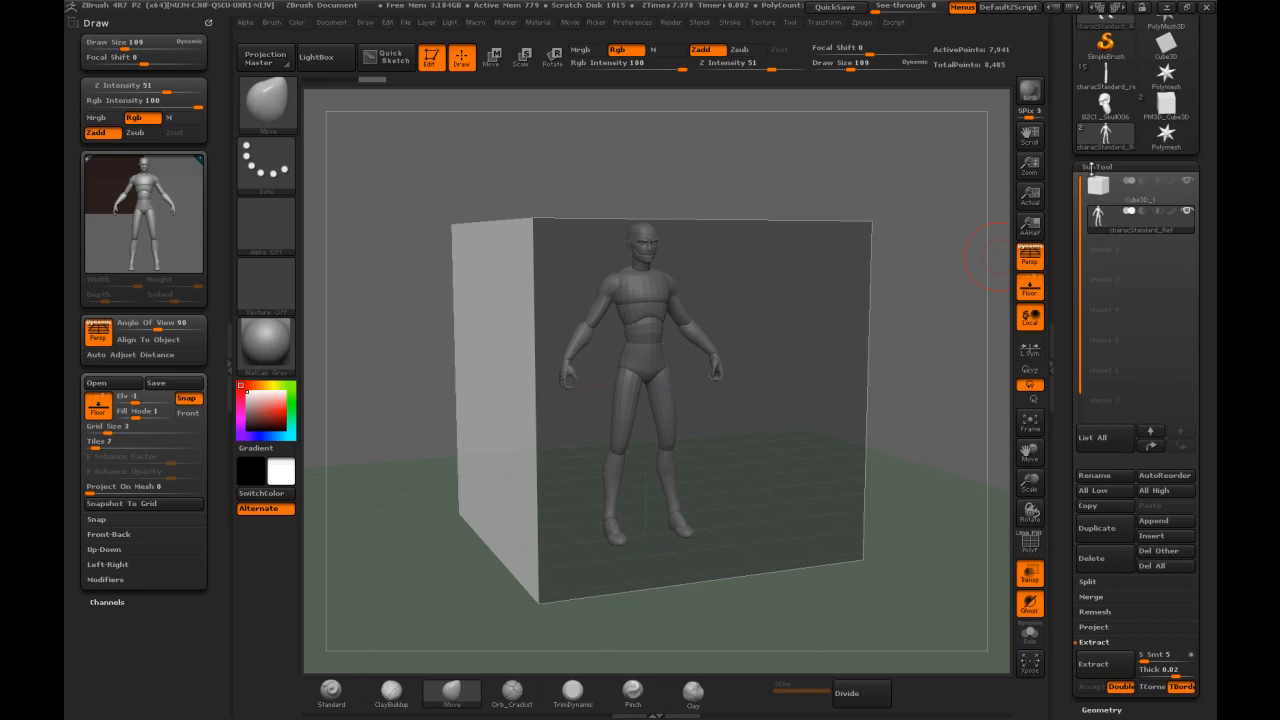
{"action": "left_click", "coordinate": [1091, 168]}
{"action": "left_click", "coordinate": [1091, 168]}
{"action": "left_click_drag", "start_coordinate": [1080, 206], "coordinate": [1080, 172]}
{"action": "mouse_move", "coordinate": [1104, 155]}
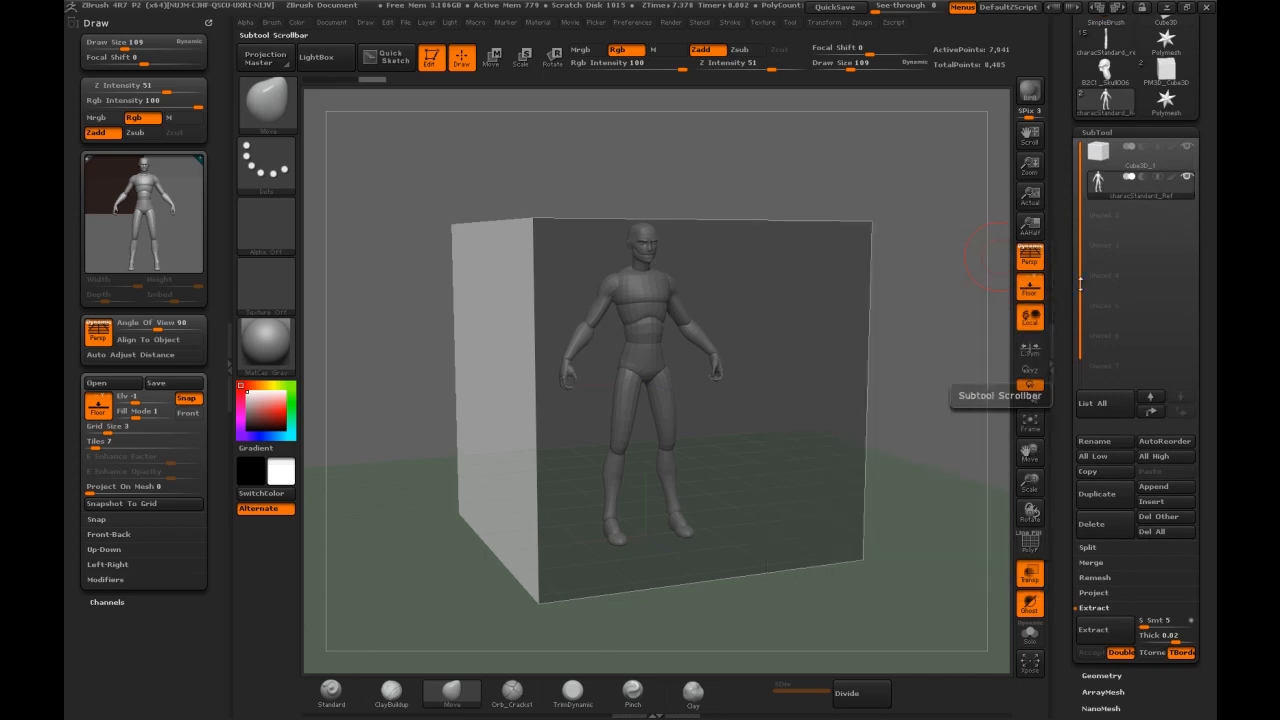
{"action": "left_click_drag", "start_coordinate": [1069, 244], "coordinate": [1069, 229]}
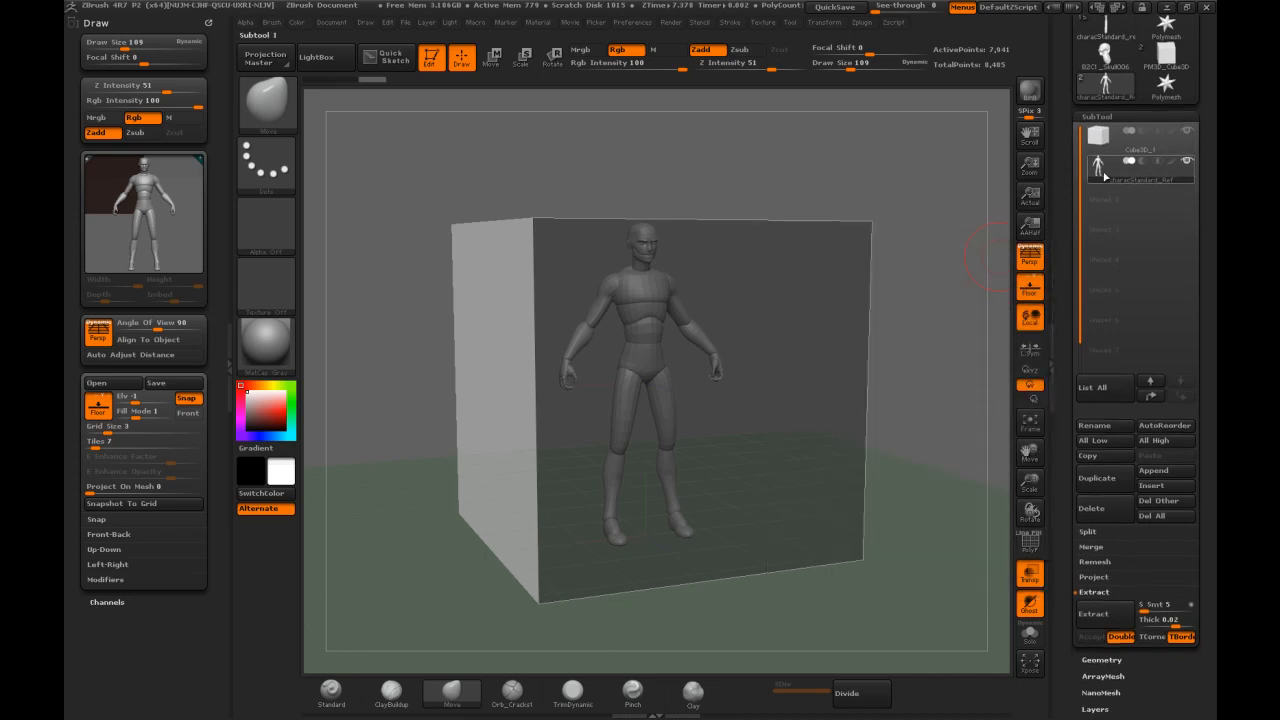
{"action": "mouse_move", "coordinate": [1187, 165]}
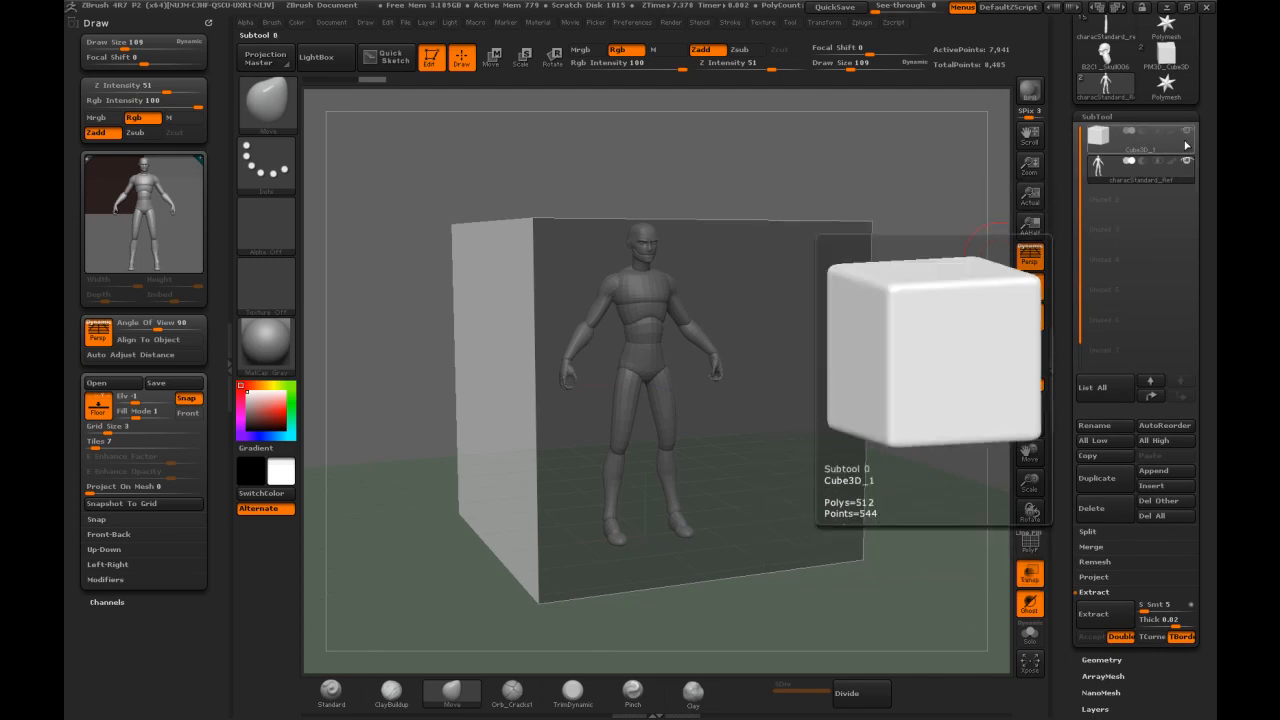
Hide the Cube3D_1 subtool, then make it active briefly and return to characStandard_Ref to compare their visibility
{"action": "left_click", "coordinate": [1188, 132]}
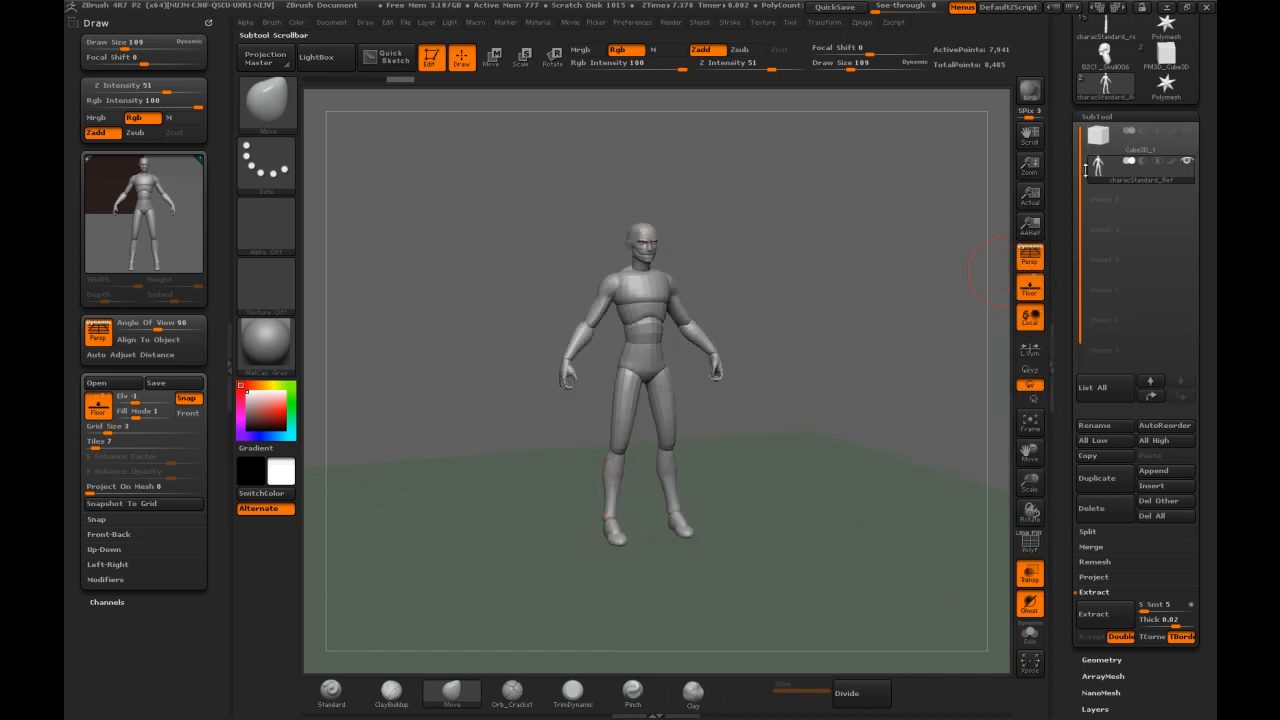
{"action": "mouse_move", "coordinate": [1097, 172]}
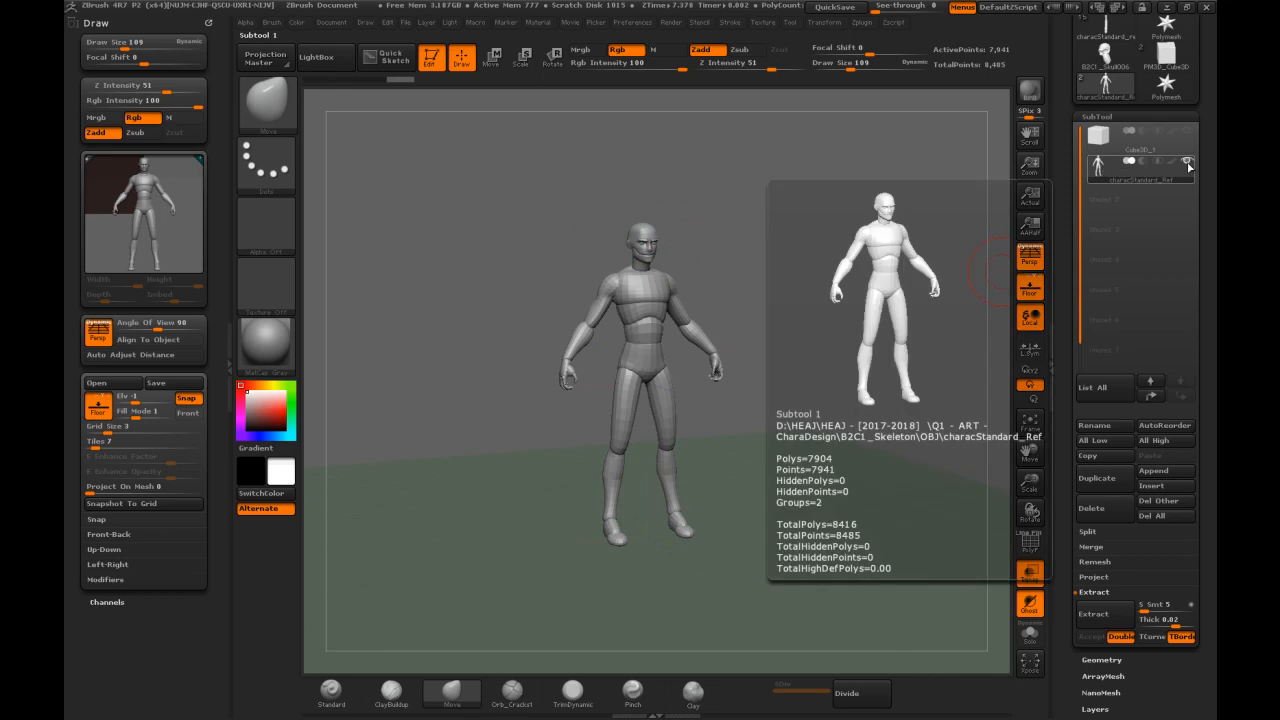
{"action": "left_click", "coordinate": [1108, 143]}
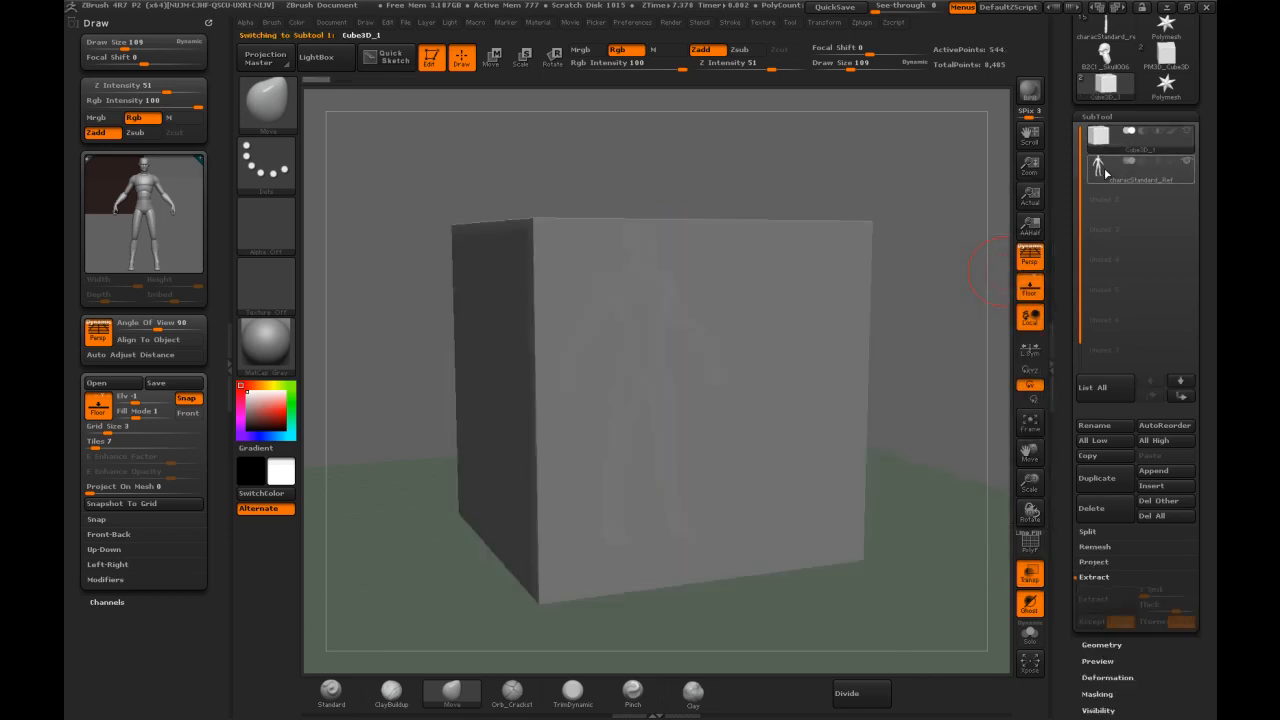
{"action": "left_click", "coordinate": [1108, 176]}
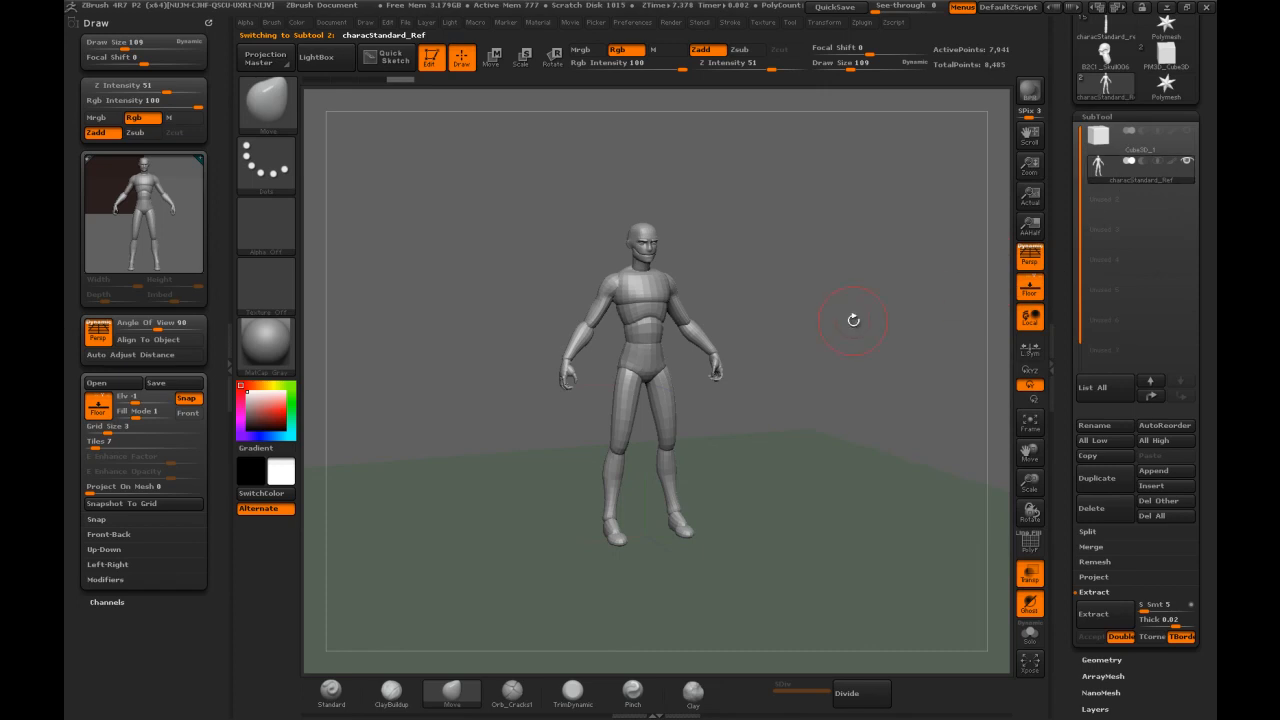
Duplicate the characStandard_Ref subtool and keep the copy active for editing
{"action": "left_click_drag", "start_coordinate": [843, 303], "coordinate": [816, 278]}
{"action": "mouse_move", "coordinate": [832, 231]}
{"action": "left_mouse_down"}
{"action": "mouse_move", "coordinate": [811, 234]}
{"action": "mouse_move", "coordinate": [794, 214]}
{"action": "mouse_move", "coordinate": [810, 232]}
{"action": "left_mouse_up"}
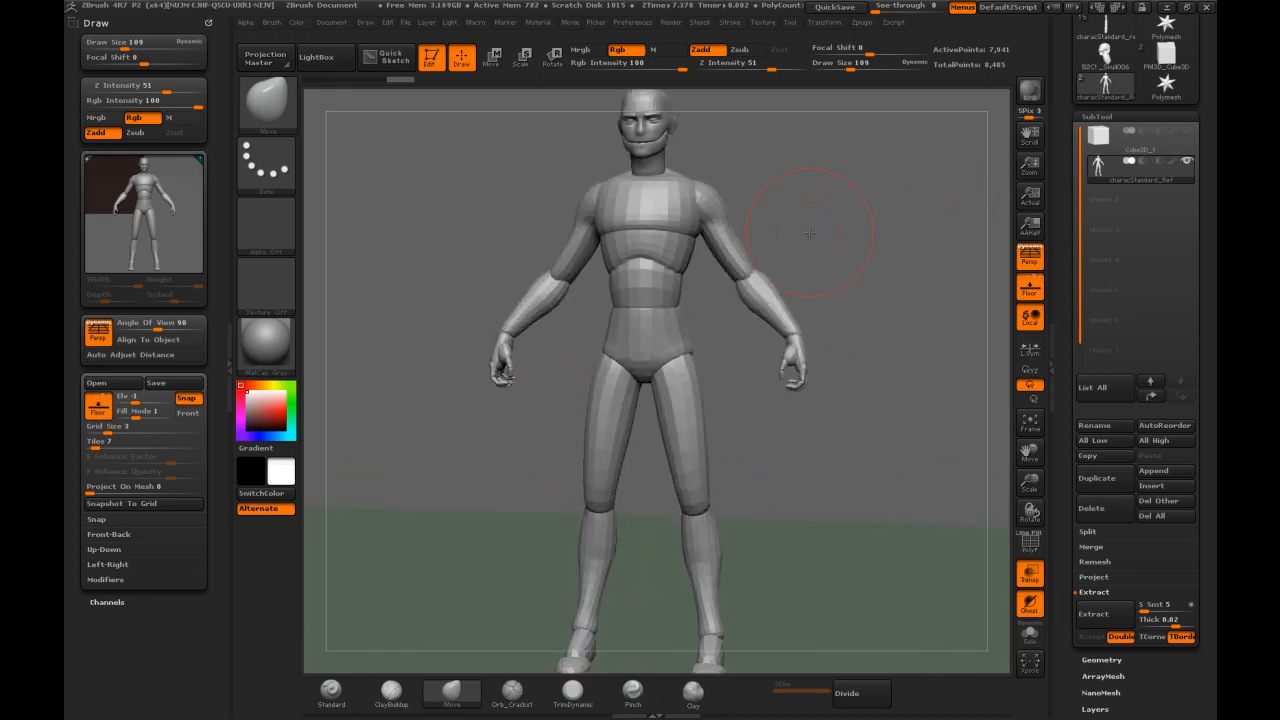
{"action": "left_click", "coordinate": [1096, 478]}
{"action": "left_click", "coordinate": [1094, 170]}
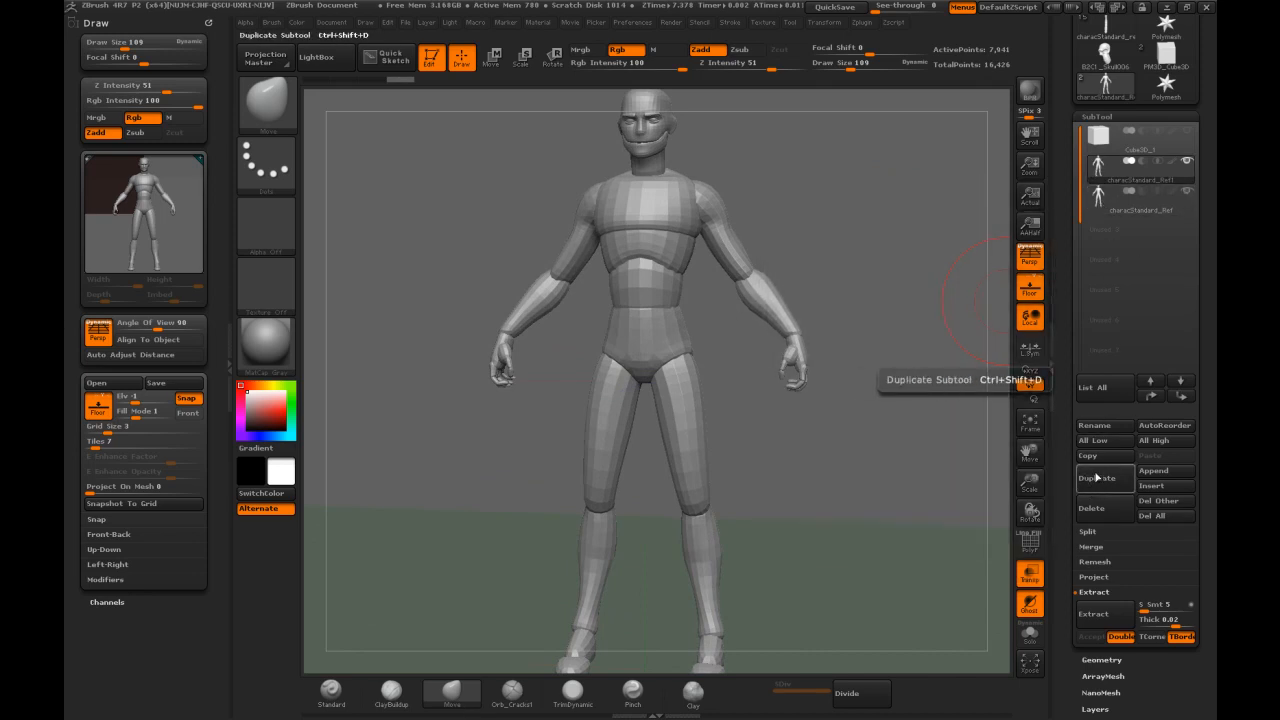
With the Move brush at draw size 20, pull horns out of the copy's head and stretch its nose into a long spike
{"action": "left_click_drag", "start_coordinate": [866, 229], "coordinate": [872, 360], "text": "alt"}
{"action": "left_click_drag", "start_coordinate": [781, 206], "coordinate": [703, 260], "text": "alt"}
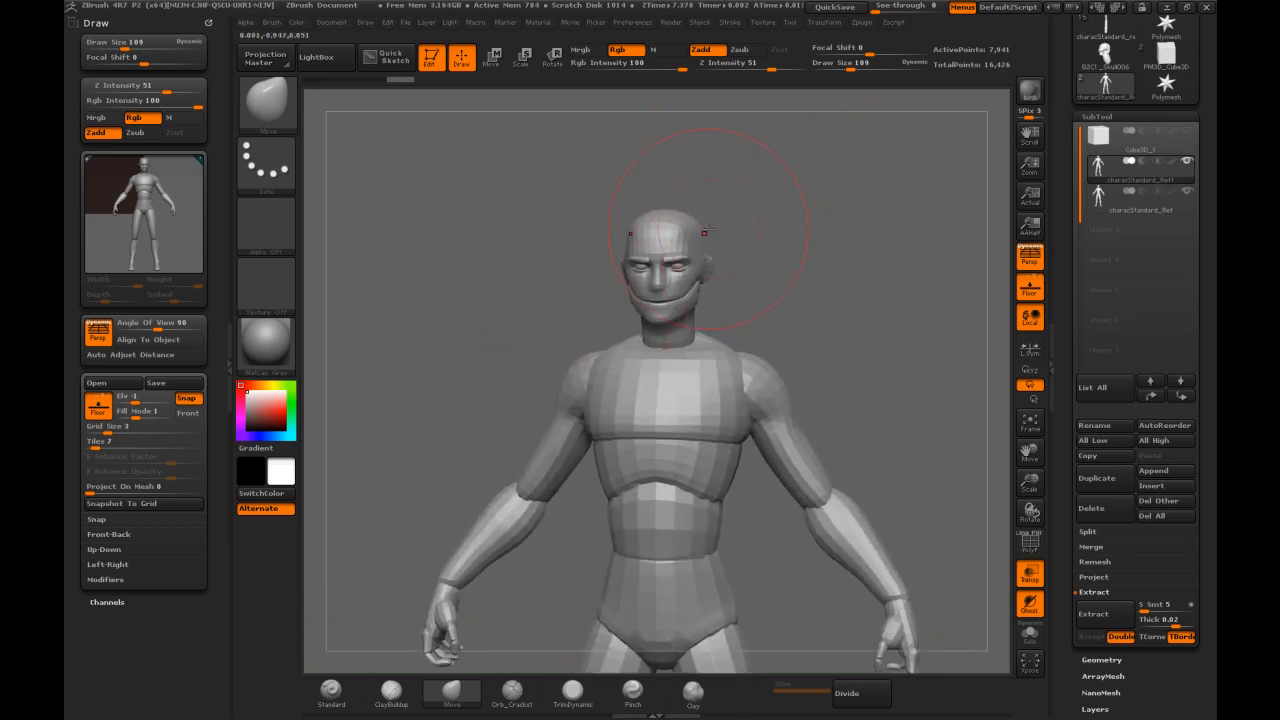
{"action": "key", "text": "s"}
{"action": "mouse_move", "coordinate": [734, 224]}
{"action": "left_mouse_down"}
{"action": "mouse_move", "coordinate": [713, 219]}
{"action": "mouse_move", "coordinate": [766, 182]}
{"action": "left_mouse_up"}
{"action": "mouse_move", "coordinate": [820, 220]}
{"action": "left_mouse_down"}
{"action": "mouse_move", "coordinate": [612, 290]}
{"action": "mouse_move", "coordinate": [432, 320]}
{"action": "left_mouse_up"}
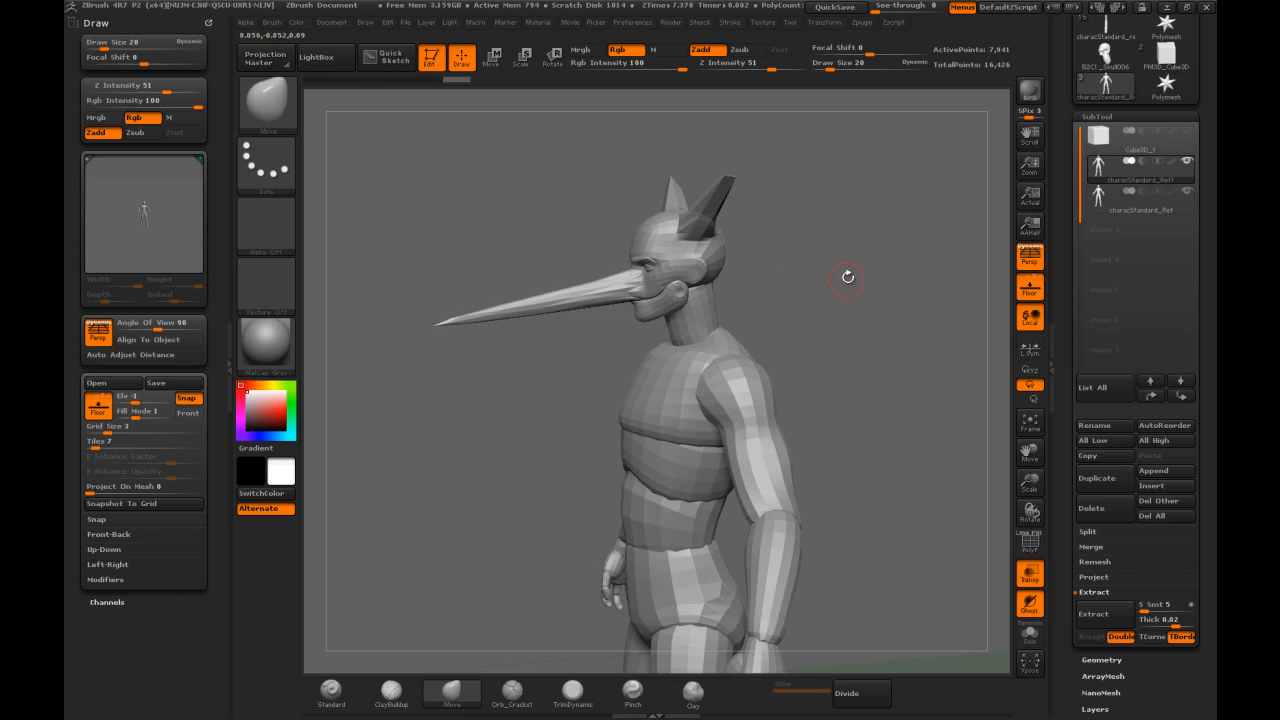
Pull the copy's ears outward into long points with the Move brush and review the whole figure
{"action": "left_click_drag", "start_coordinate": [837, 280], "coordinate": [868, 261]}
{"action": "left_click_drag", "start_coordinate": [684, 268], "coordinate": [768, 242]}
{"action": "mouse_move", "coordinate": [862, 237]}
{"action": "left_mouse_down"}
{"action": "mouse_move", "coordinate": [912, 236]}
{"action": "mouse_move", "coordinate": [889, 226]}
{"action": "mouse_move", "coordinate": [880, 197]}
{"action": "mouse_move", "coordinate": [842, 197]}
{"action": "mouse_move", "coordinate": [852, 238]}
{"action": "left_mouse_up"}
{"action": "left_click_drag", "start_coordinate": [846, 288], "coordinate": [812, 218], "text": "alt"}
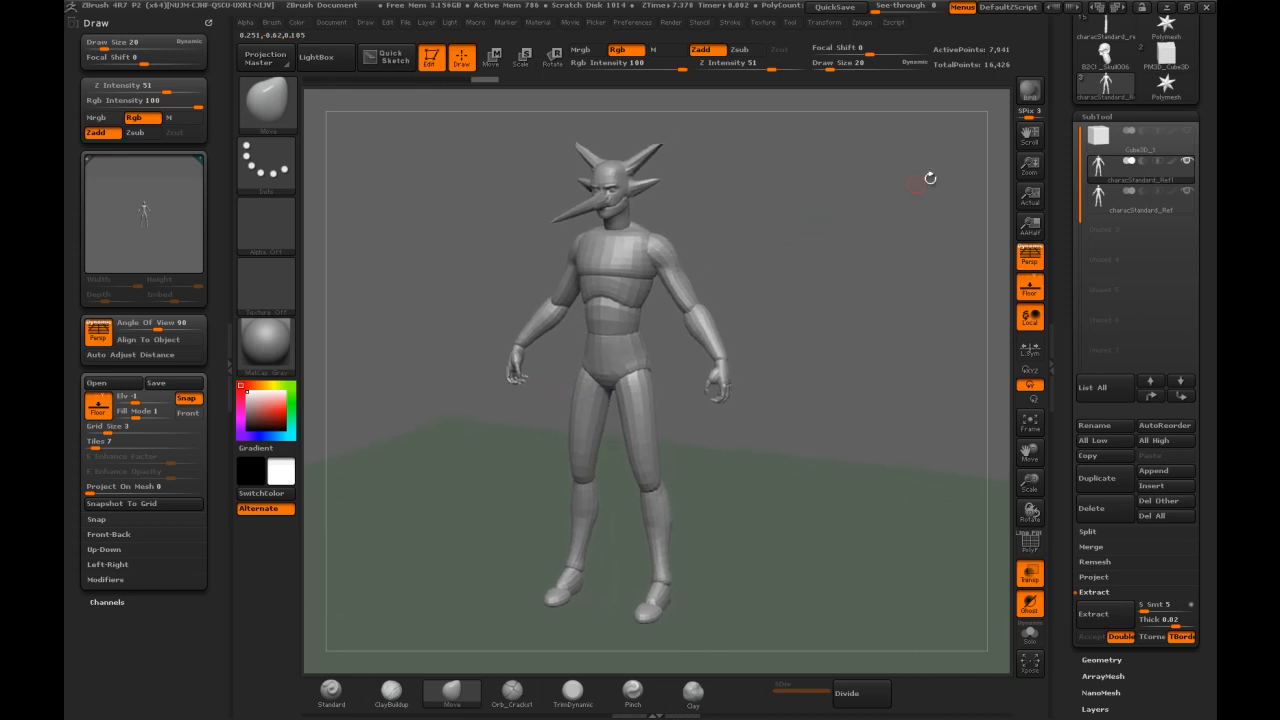
Start exporting the deformed subtool and browse to the B2C1_Skeleton\OBJ folder
{"action": "left_click_drag", "start_coordinate": [1063, 78], "coordinate": [1062, 320]}
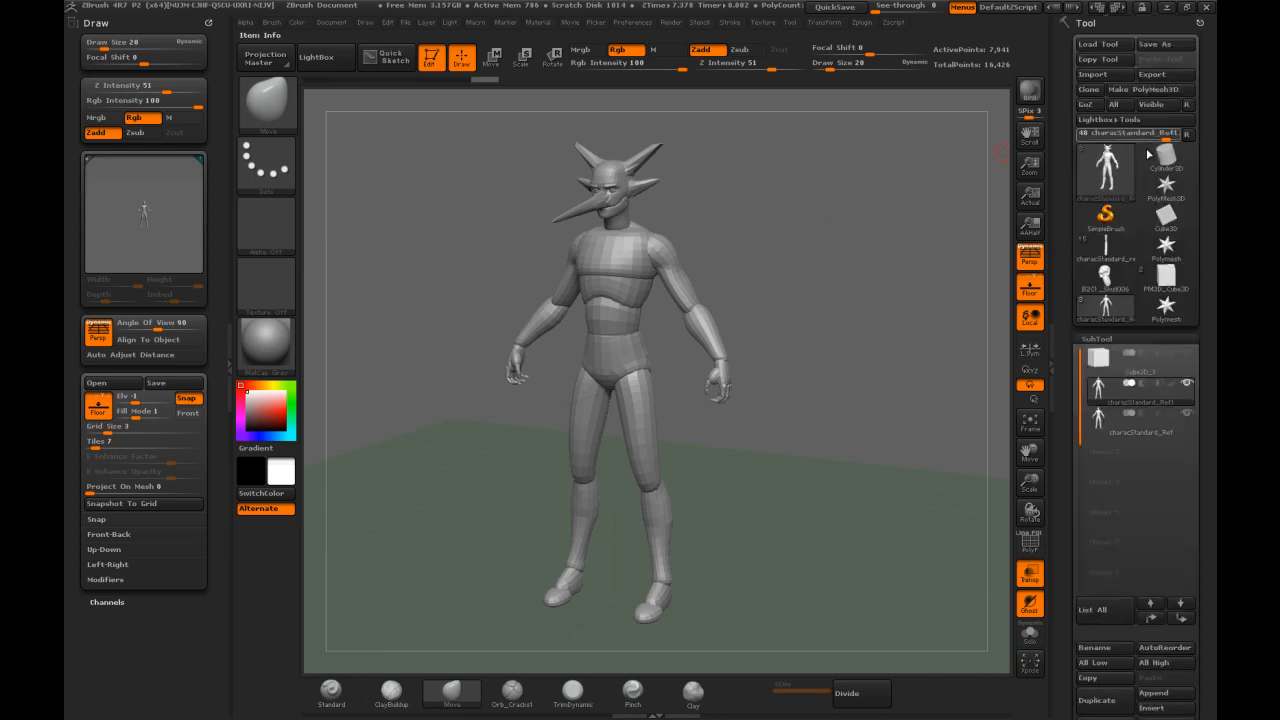
{"action": "left_click", "coordinate": [1152, 74]}
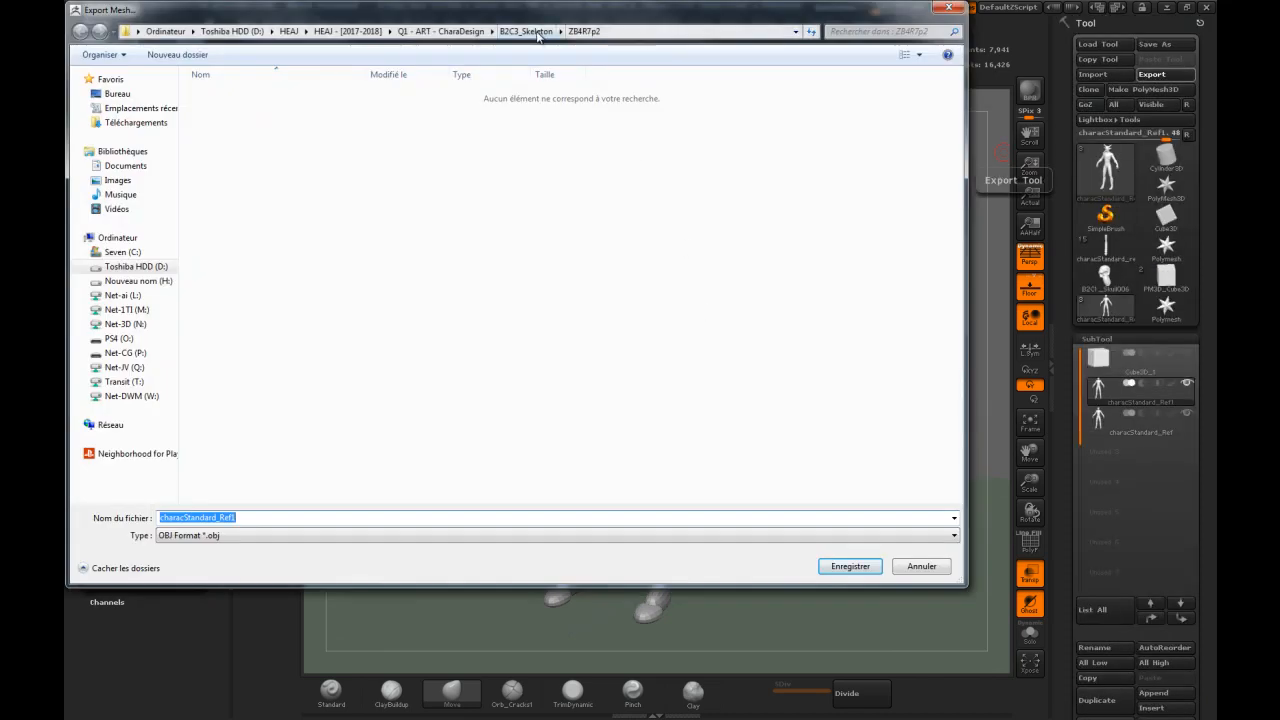
{"action": "left_click", "coordinate": [525, 31]}
{"action": "left_click", "coordinate": [215, 110]}
{"action": "double_click", "coordinate": [218, 112]}
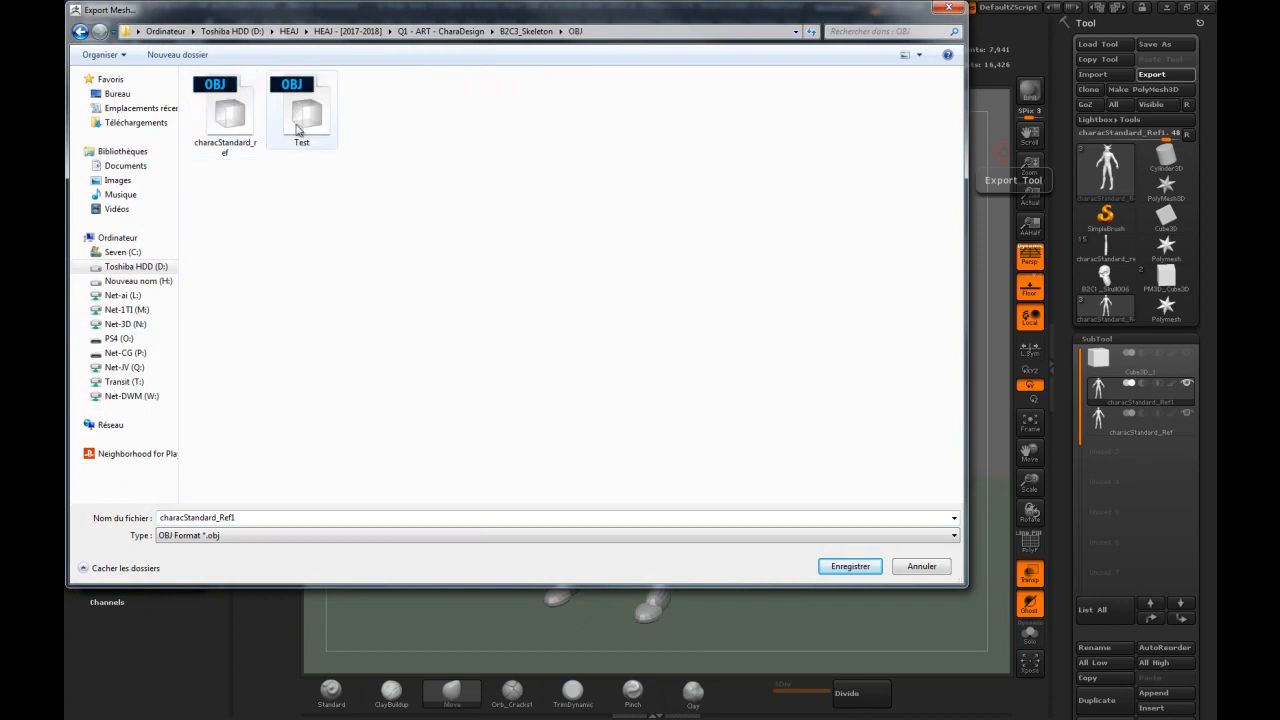
{"action": "left_click", "coordinate": [401, 31]}
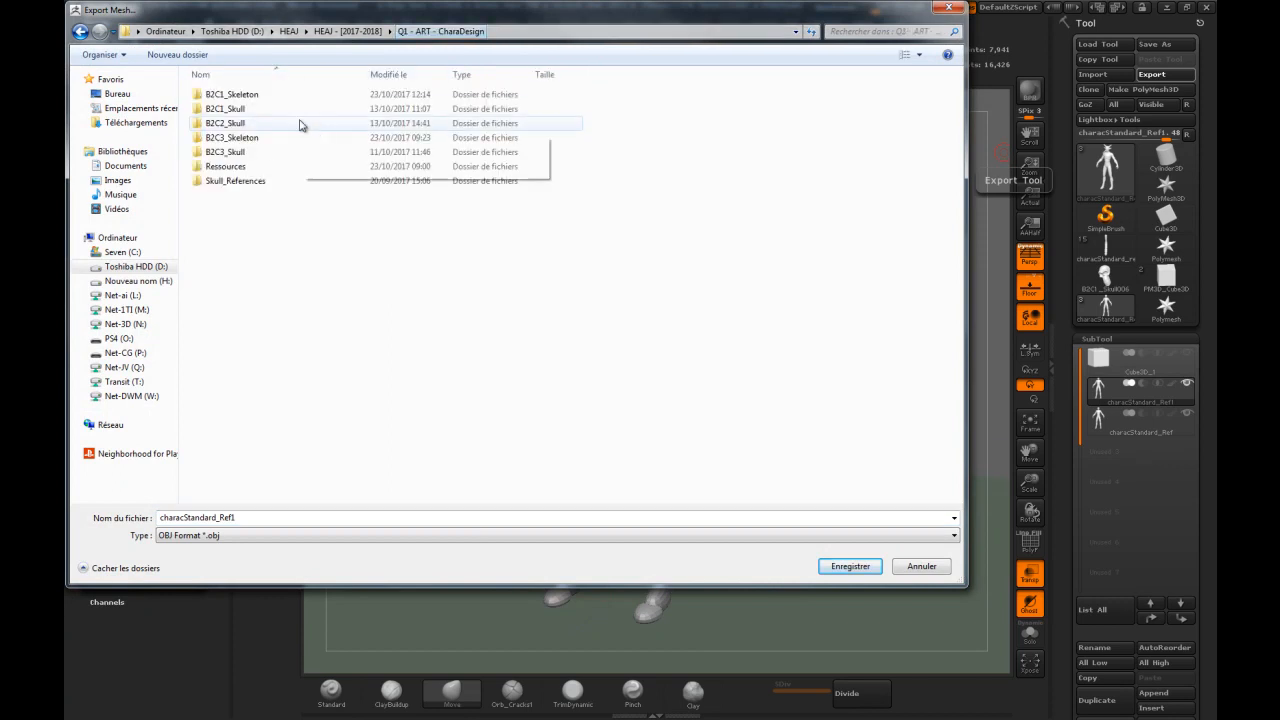
{"action": "double_click", "coordinate": [235, 96]}
{"action": "double_click", "coordinate": [213, 95]}
Name the exported mesh Test and save it in OBJ format
{"action": "double_click", "coordinate": [250, 518]}
{"action": "type", "text": "Te"}
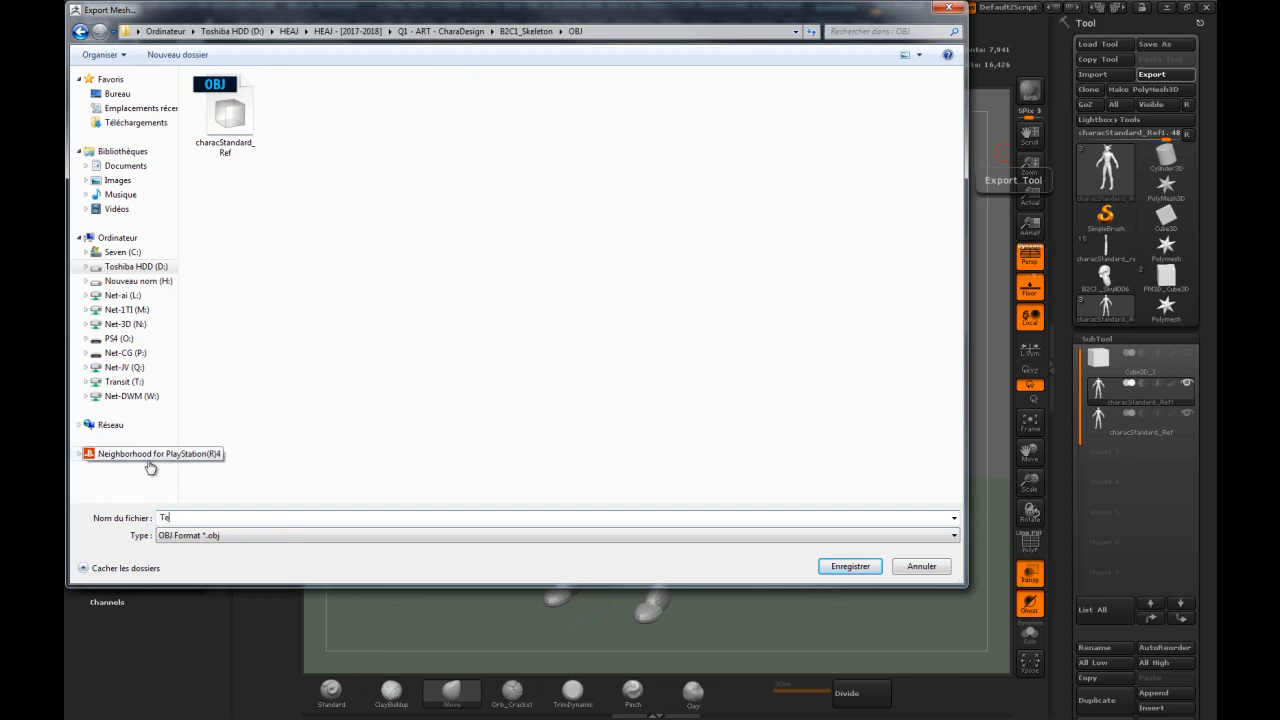
{"action": "type", "text": "st"}
{"action": "key", "text": "Return"}
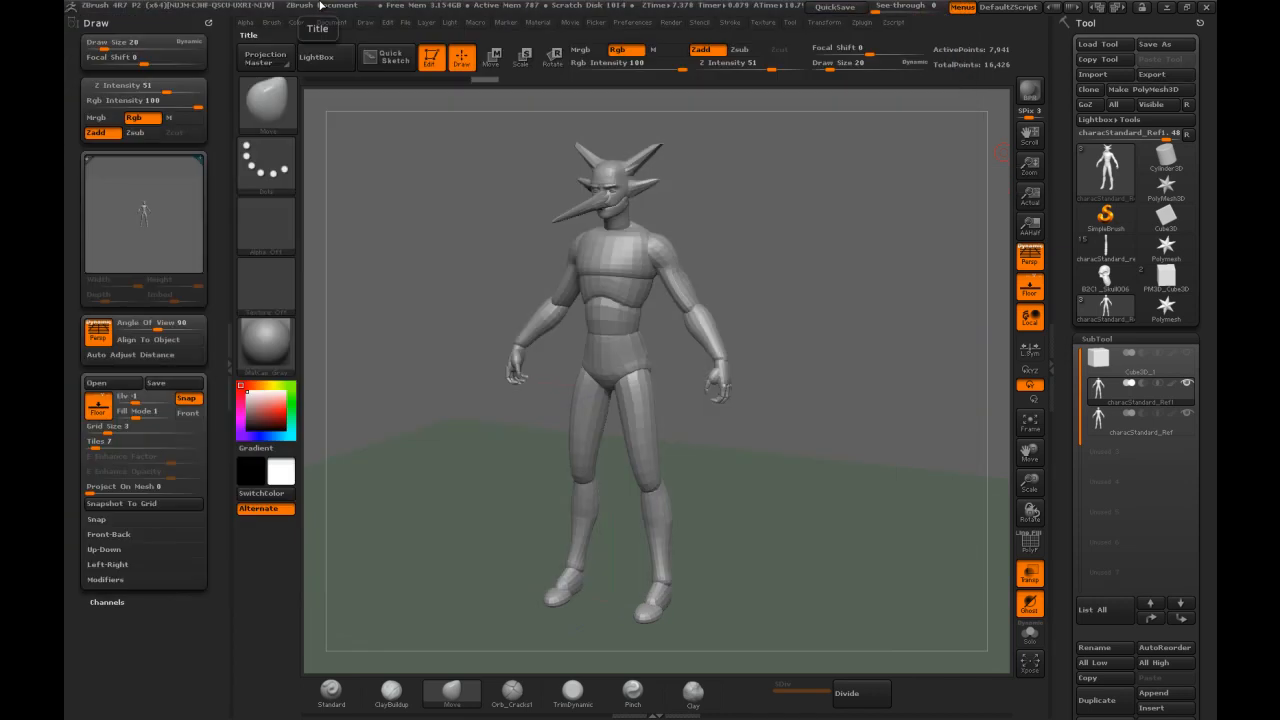
Switch to Maya and import Test.OBJ from the B2C1_Skeleton\OBJ folder into the characStandard scene
{"action": "key", "text": "super"}
{"action": "left_click", "coordinate": [210, 706]}
{"action": "left_click", "coordinate": [312, 640]}
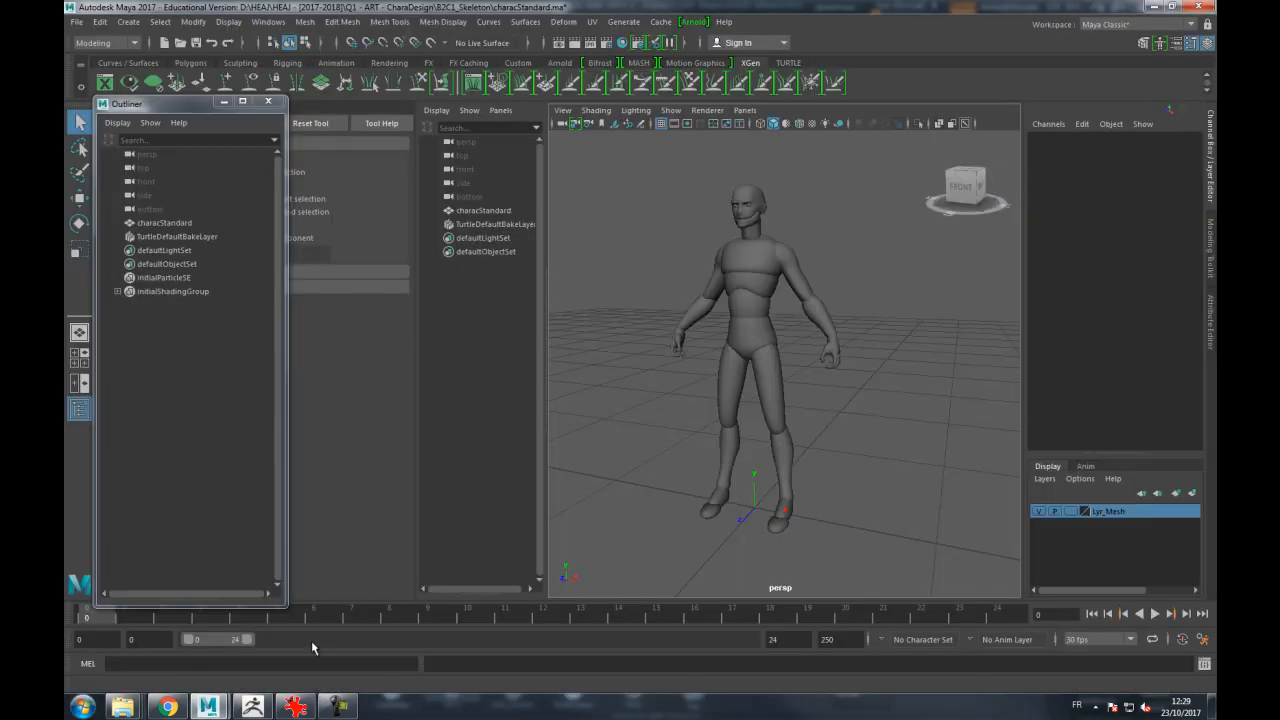
{"action": "left_click", "coordinate": [78, 26]}
{"action": "left_click", "coordinate": [115, 171]}
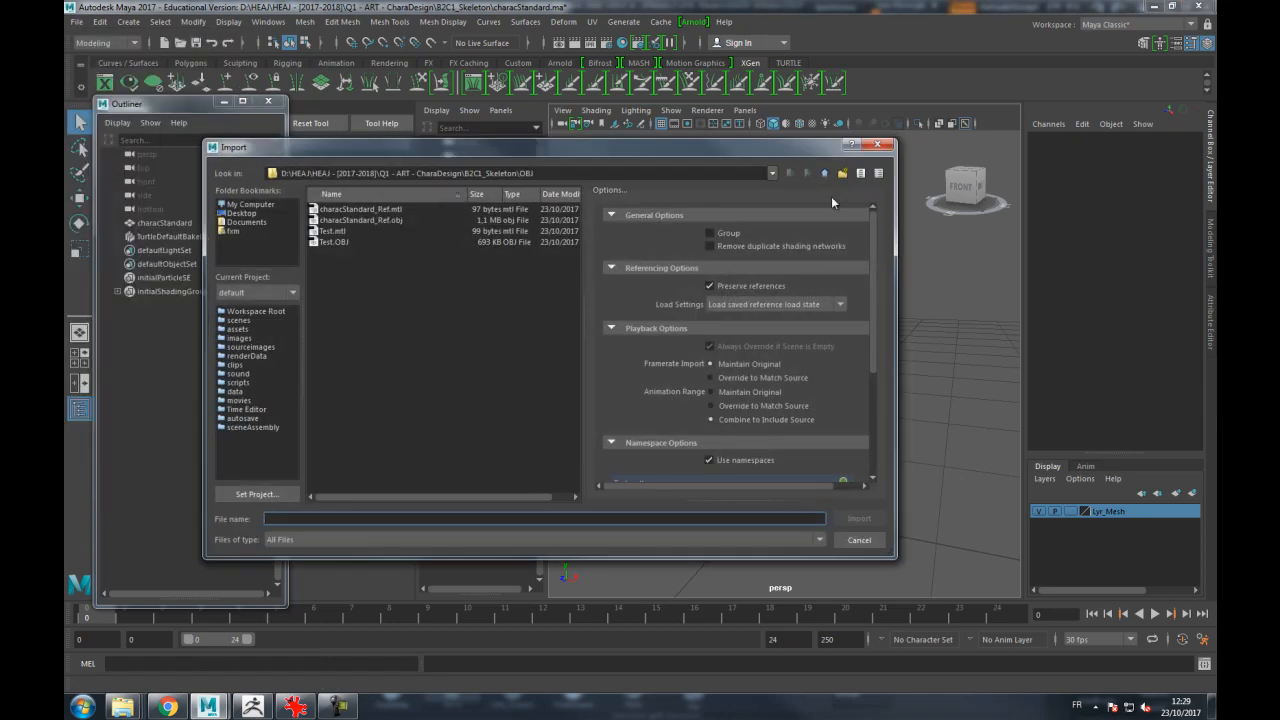
{"action": "left_click", "coordinate": [824, 174]}
{"action": "left_click", "coordinate": [824, 174]}
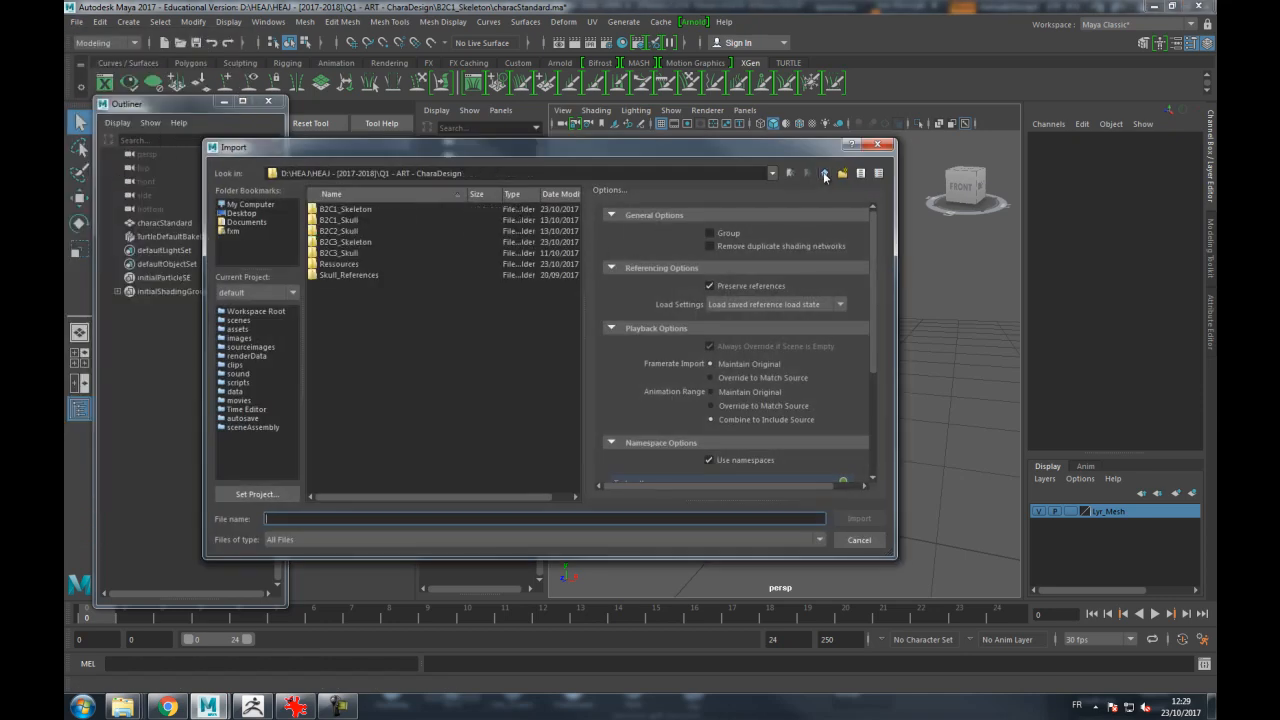
{"action": "double_click", "coordinate": [354, 210]}
{"action": "double_click", "coordinate": [330, 209]}
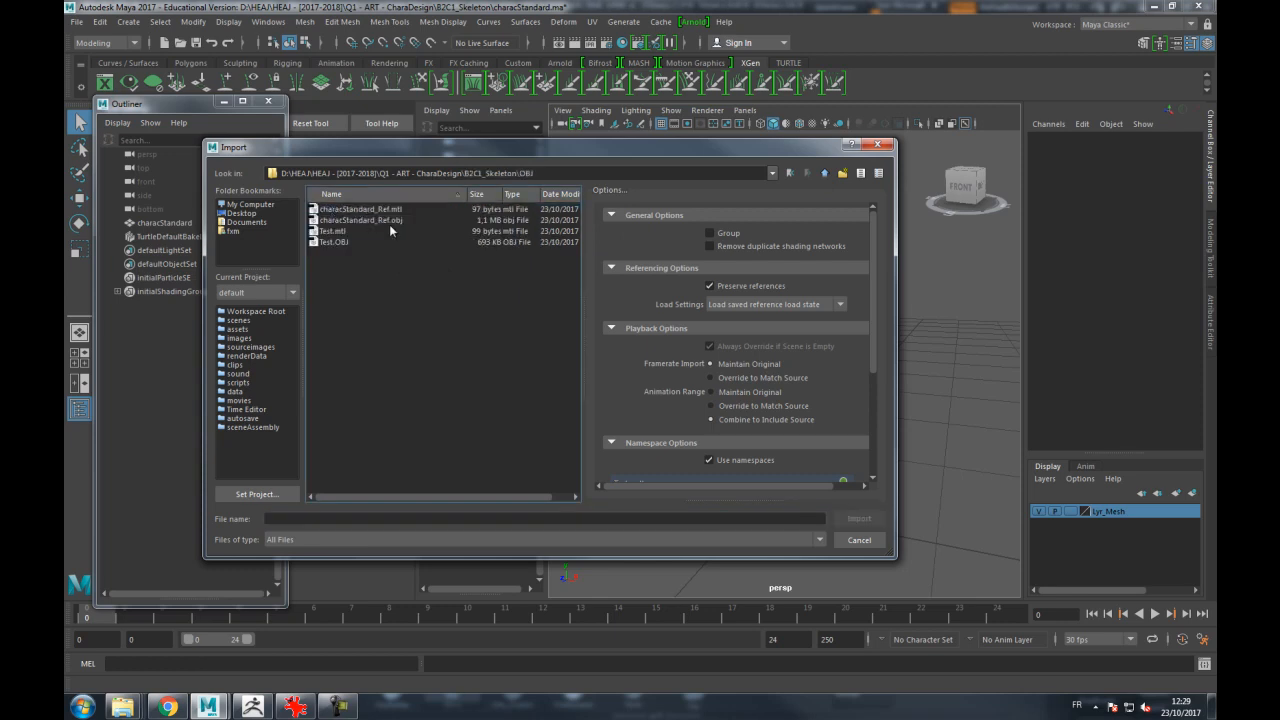
{"action": "double_click", "coordinate": [333, 242]}
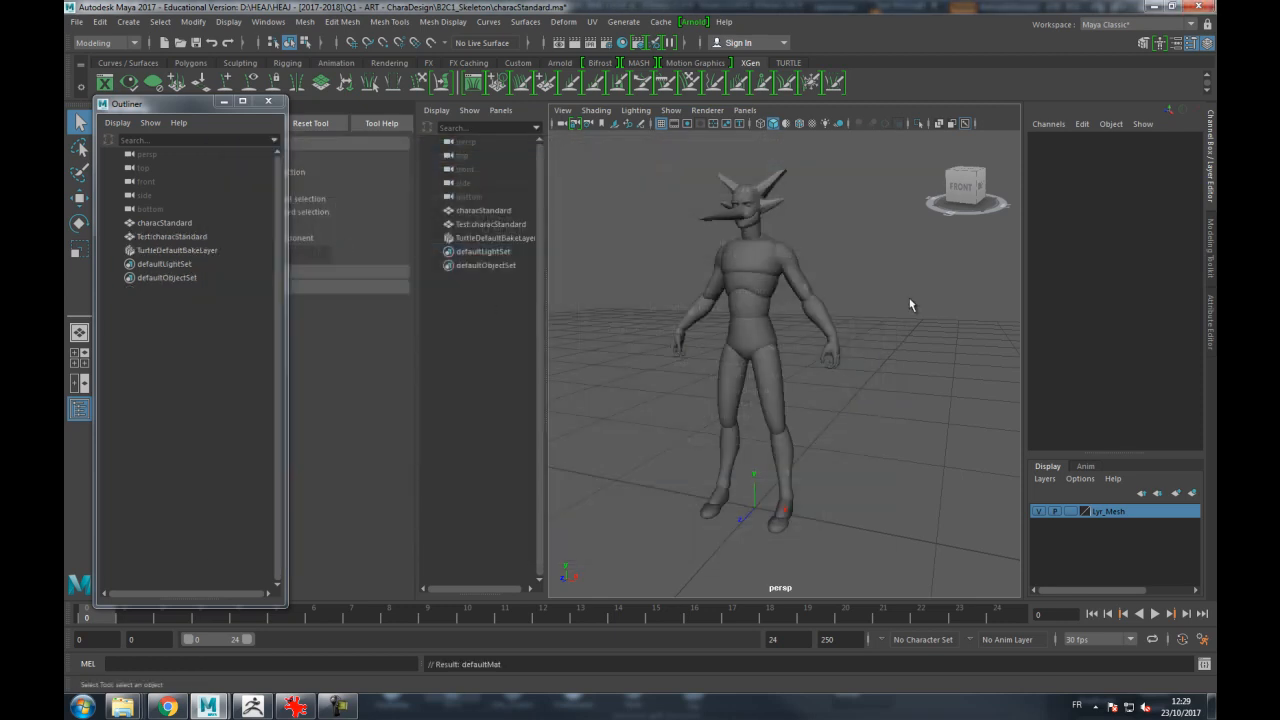
{"action": "middle_click_drag", "start_coordinate": [847, 270], "coordinate": [839, 297], "text": "alt"}
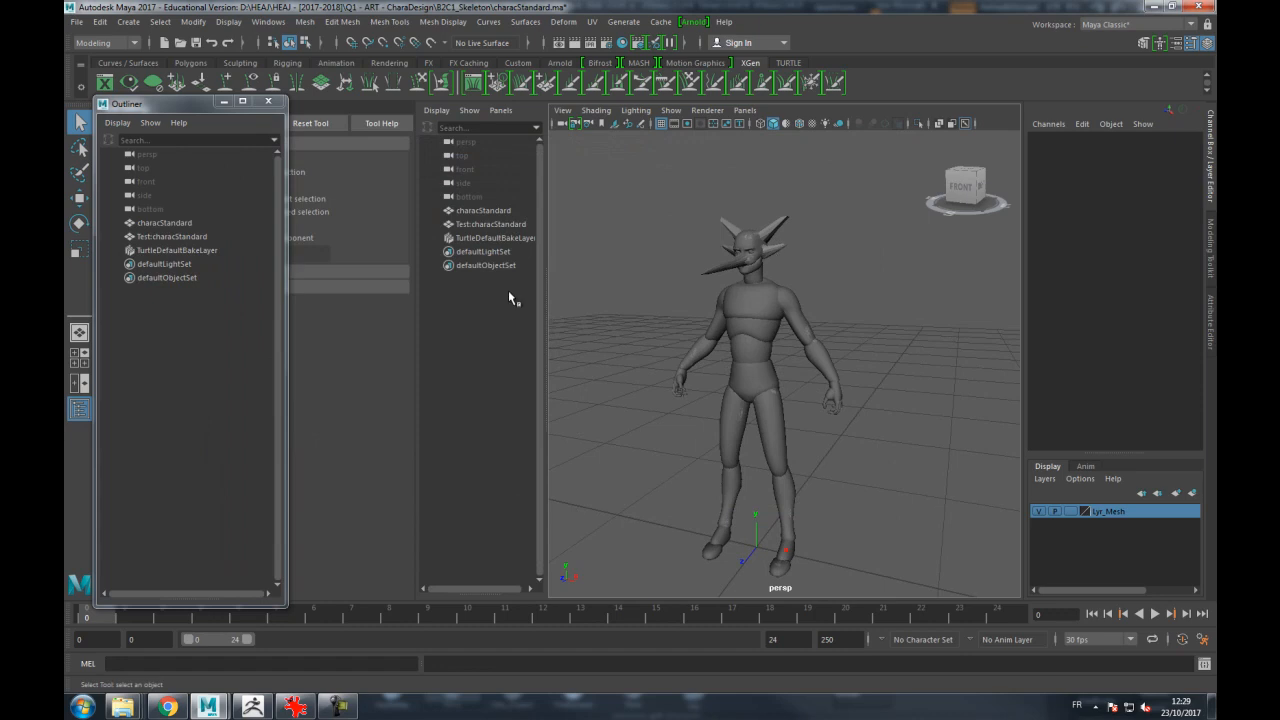
Compare the imported Test mesh with the original characStandard by selecting each in turn, then return to ZBrush
{"action": "left_click", "coordinate": [487, 226]}
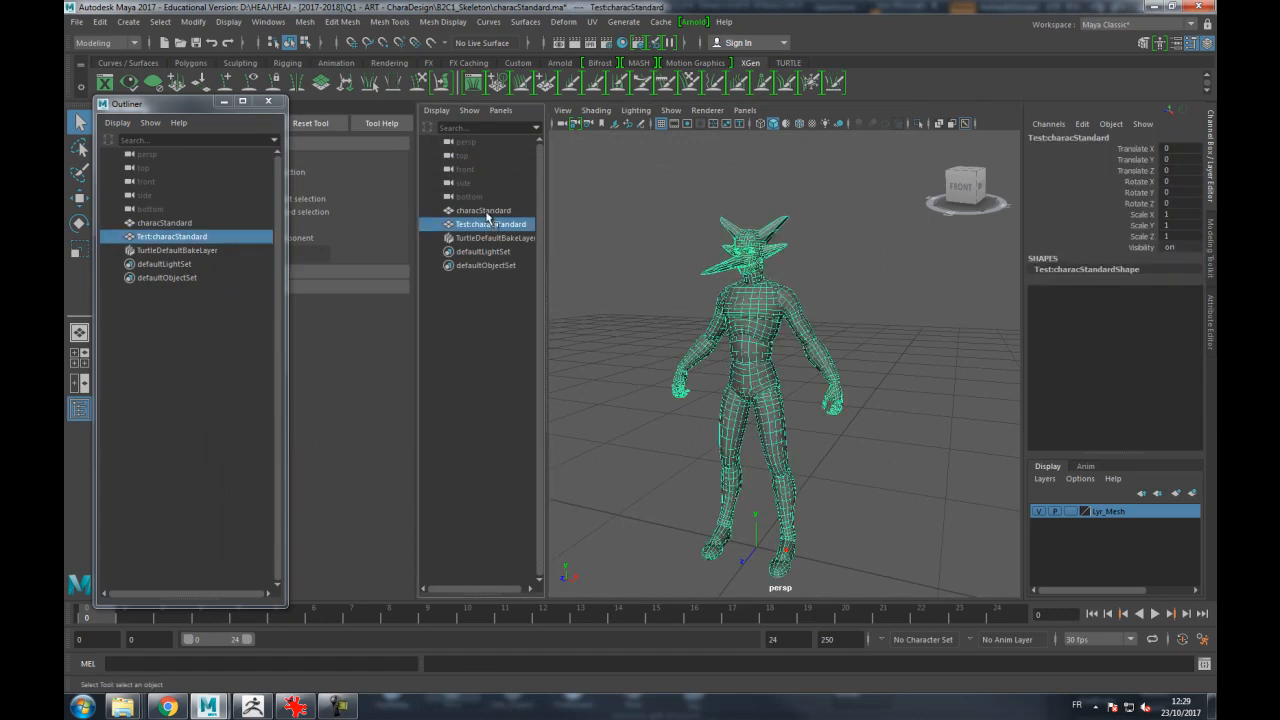
{"action": "left_click", "coordinate": [488, 212]}
{"action": "left_click", "coordinate": [487, 224]}
{"action": "left_click", "coordinate": [487, 211]}
{"action": "left_click", "coordinate": [488, 224]}
{"action": "left_click", "coordinate": [483, 211]}
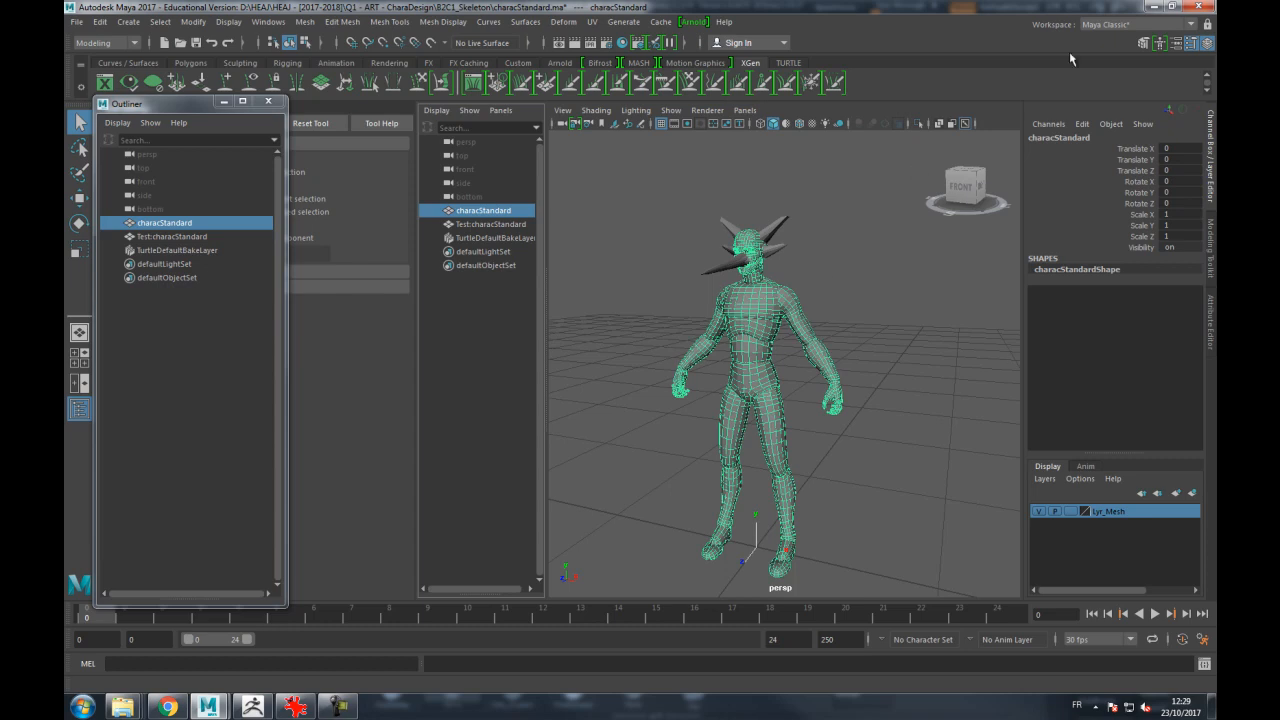
{"action": "left_click", "coordinate": [1152, 7]}
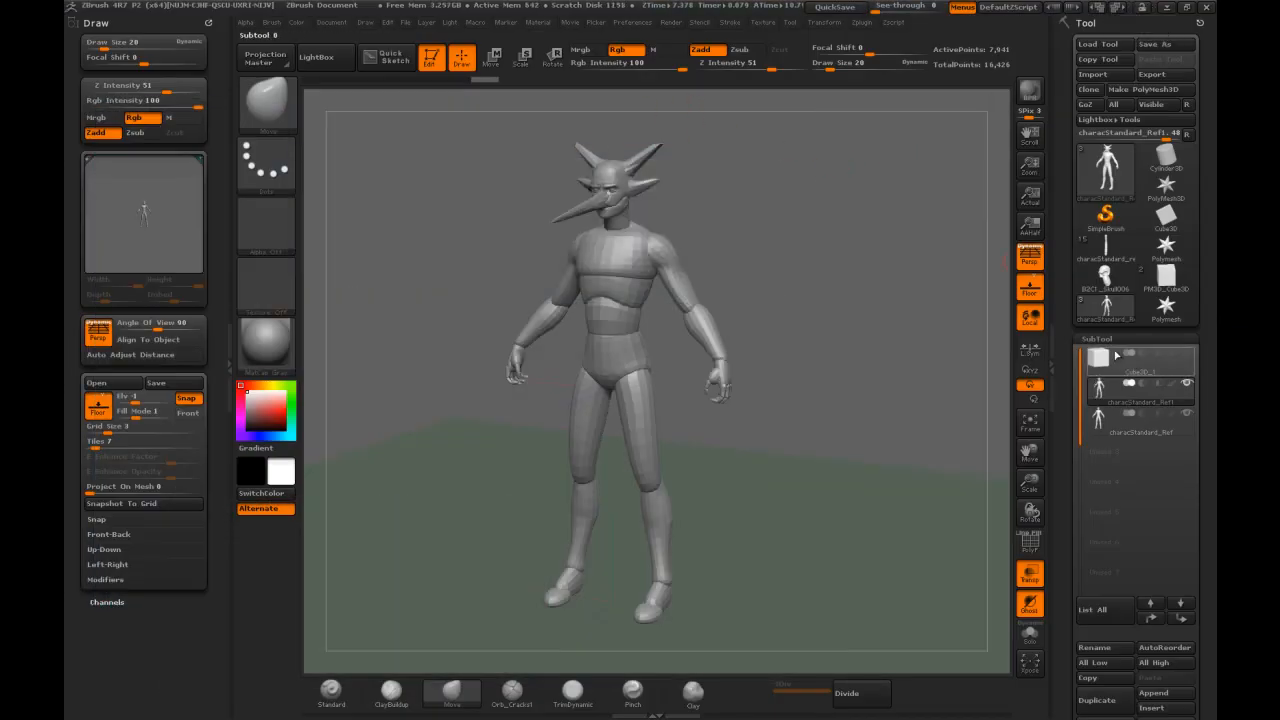
Close the Draw palette and examine the tool's export scale and X, Y and Z offset settings
{"action": "mouse_move", "coordinate": [1113, 370]}
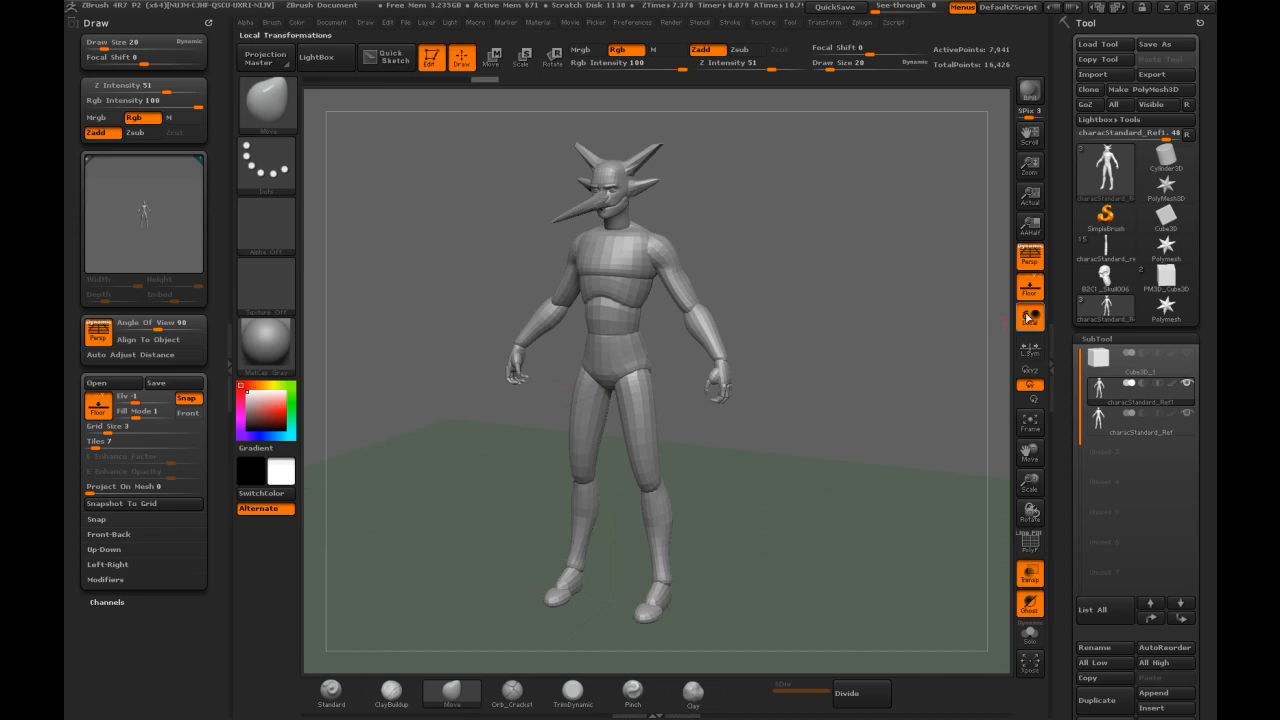
{"action": "left_click", "coordinate": [208, 22]}
{"action": "left_click_drag", "start_coordinate": [1065, 272], "coordinate": [1061, 63]}
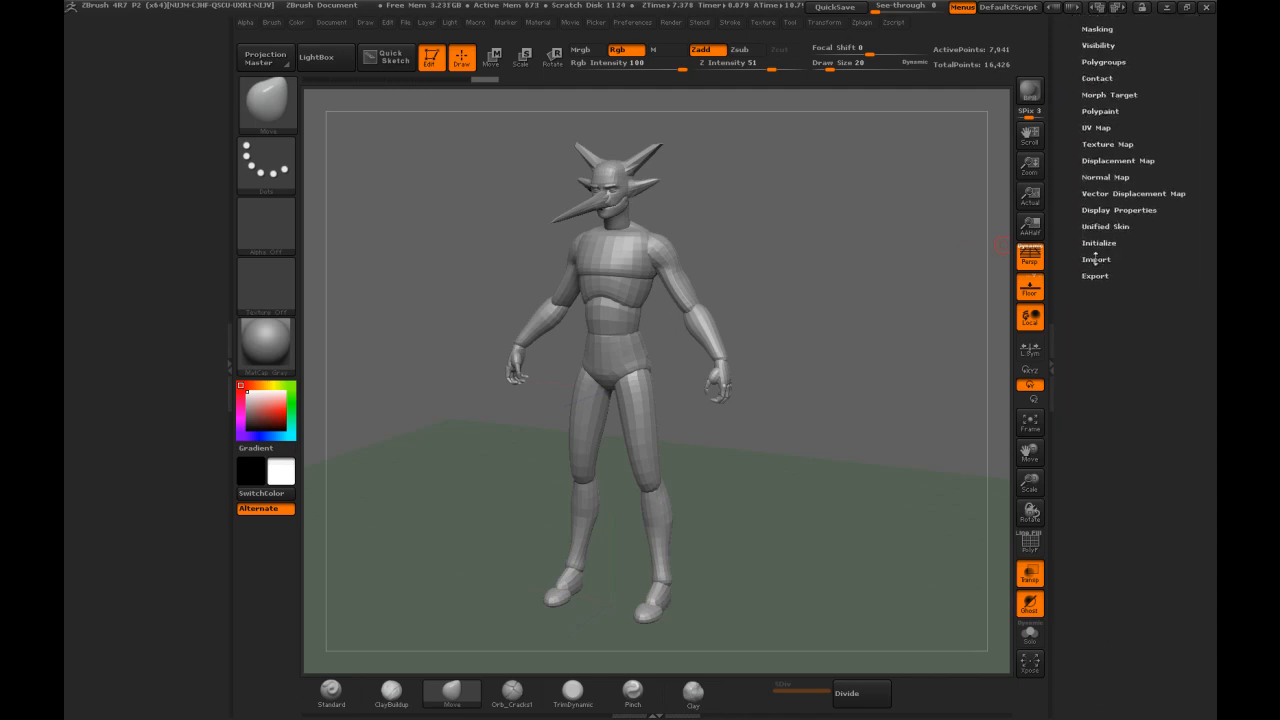
{"action": "left_click", "coordinate": [1094, 275]}
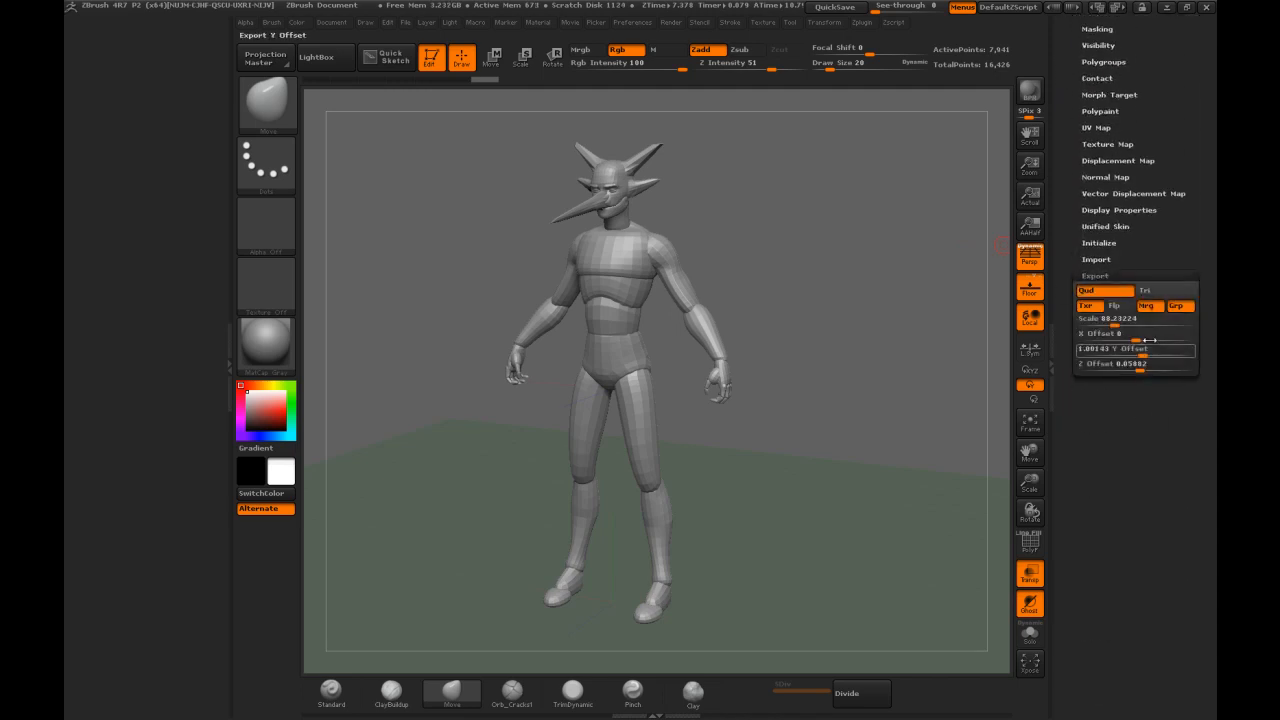
{"action": "left_click", "coordinate": [1110, 320]}
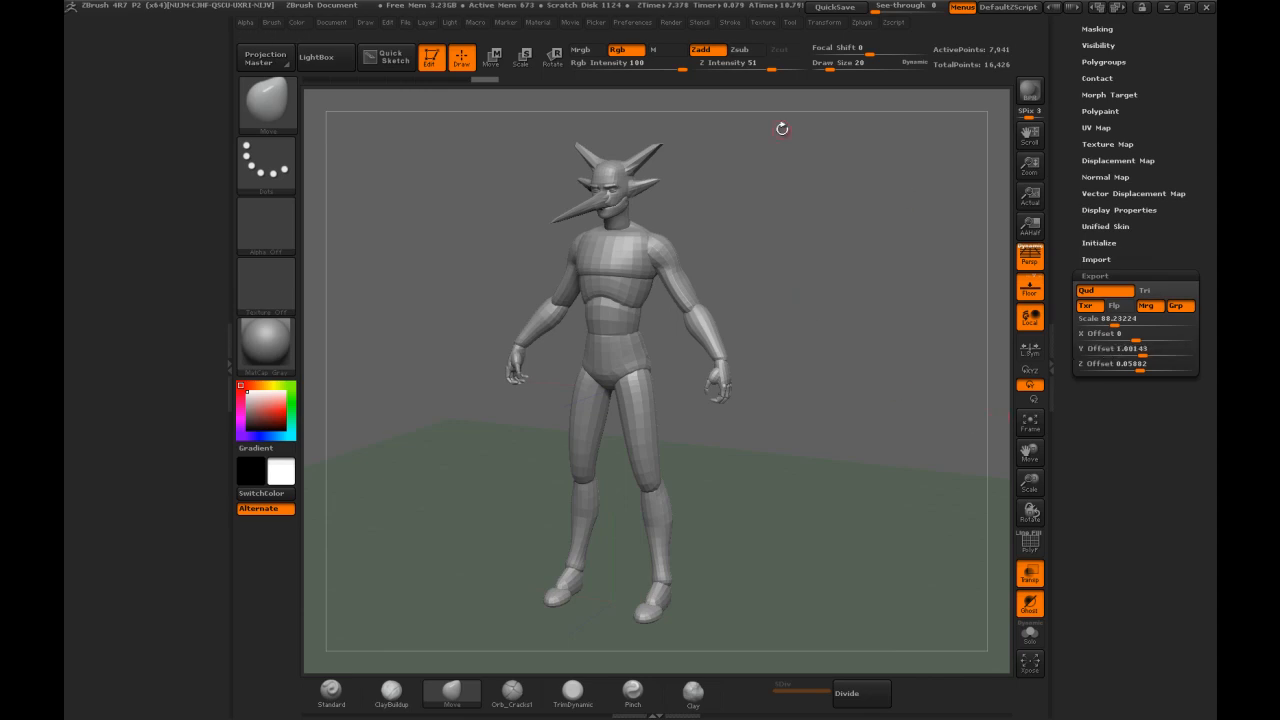
{"action": "left_click", "coordinate": [625, 24]}
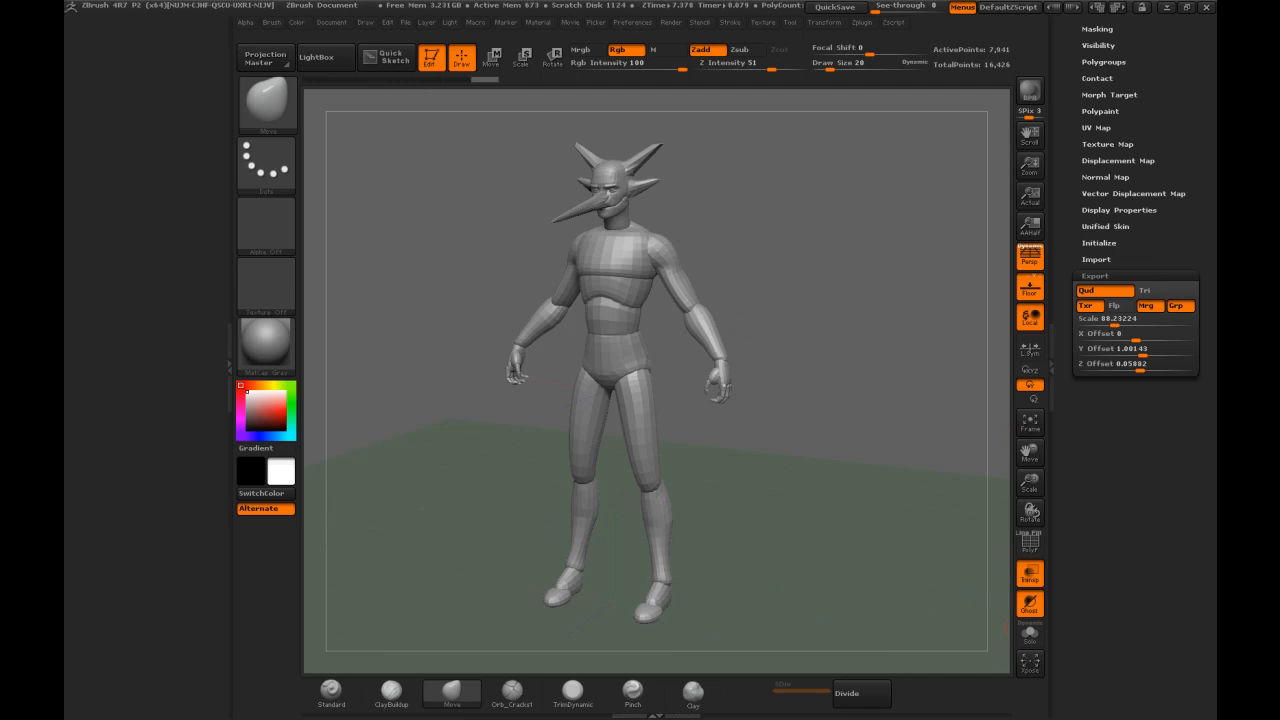
Switch to Maya and close the program to return to ZBrush
{"action": "key", "text": "super"}
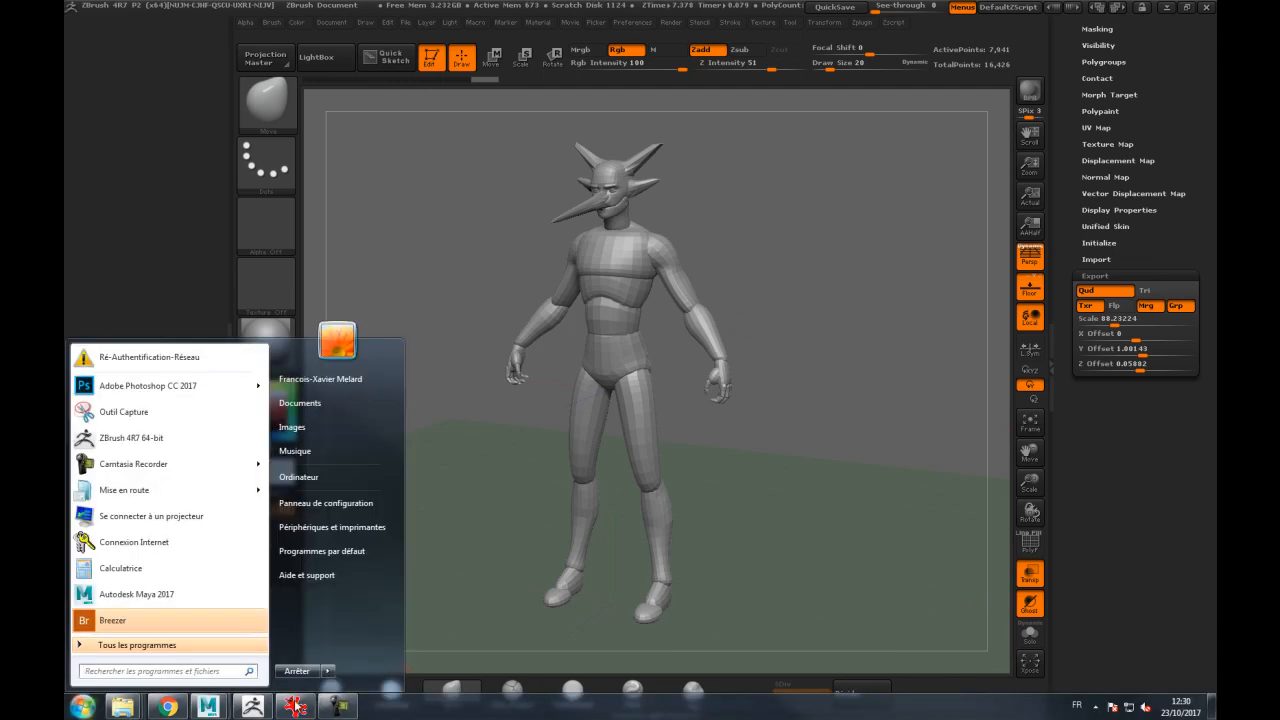
{"action": "left_click", "coordinate": [208, 706]}
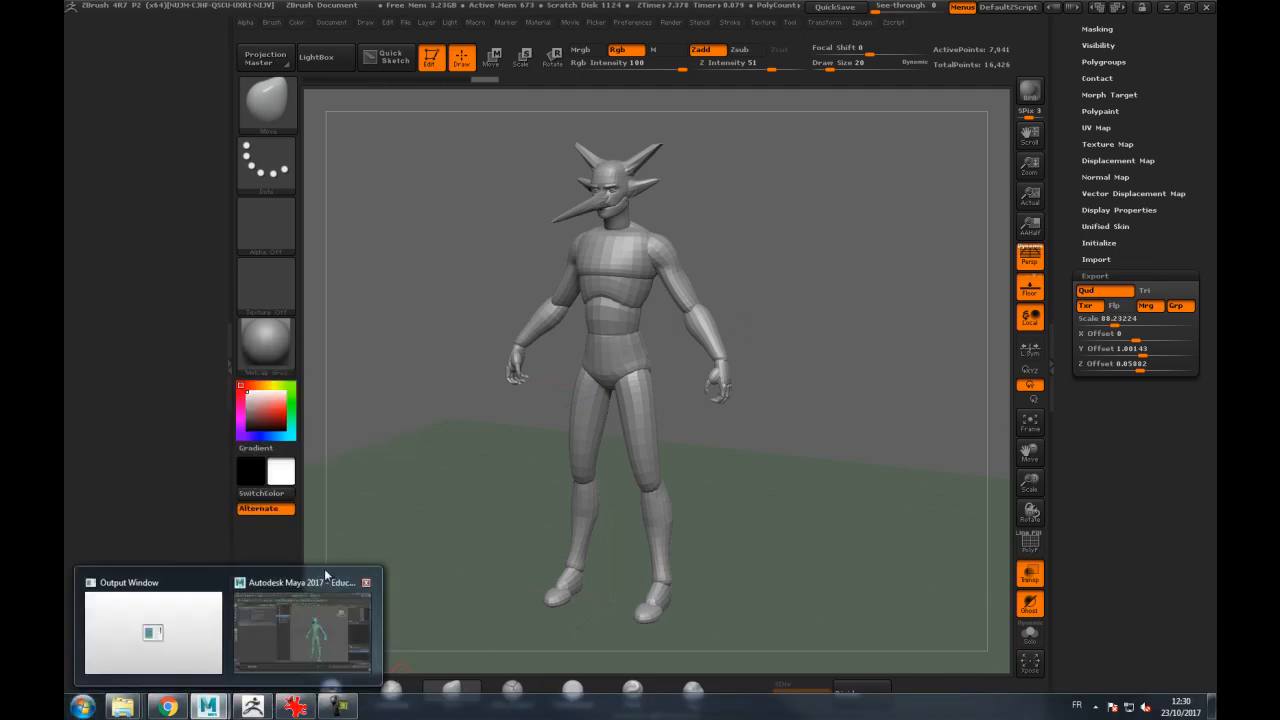
{"action": "left_click", "coordinate": [304, 585]}
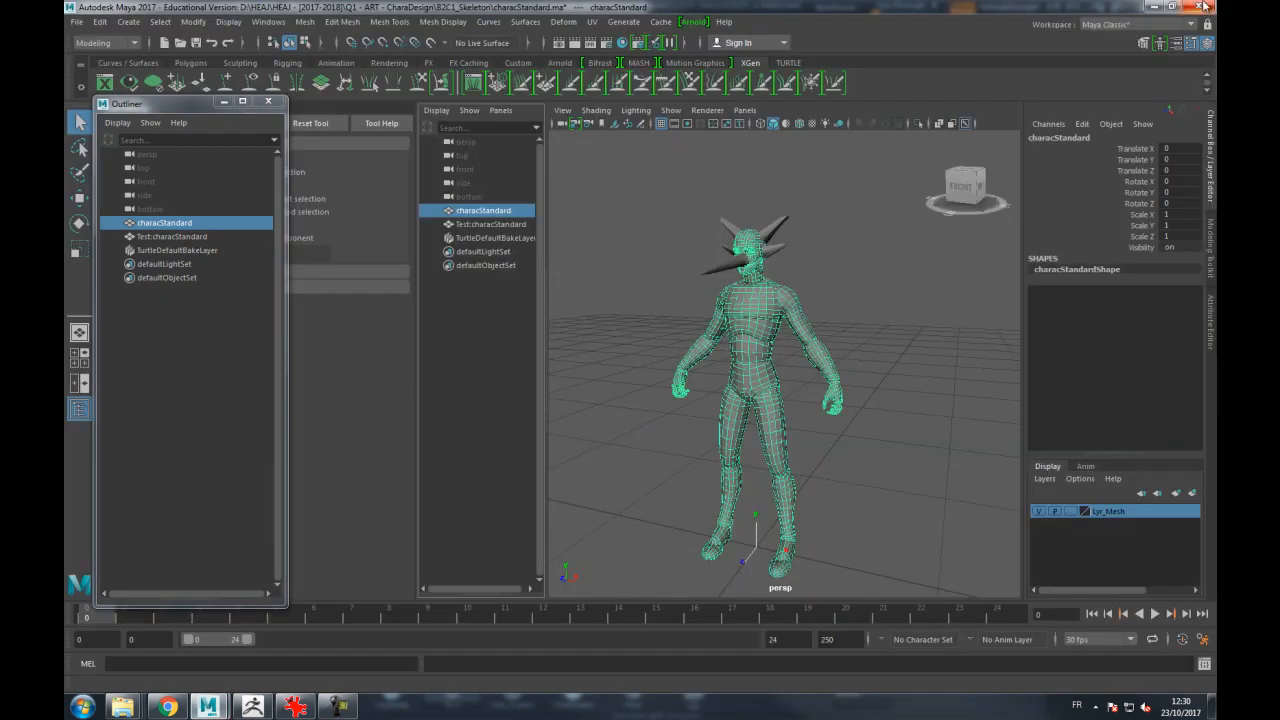
{"action": "left_click", "coordinate": [1200, 6]}
{"action": "left_click", "coordinate": [649, 362]}
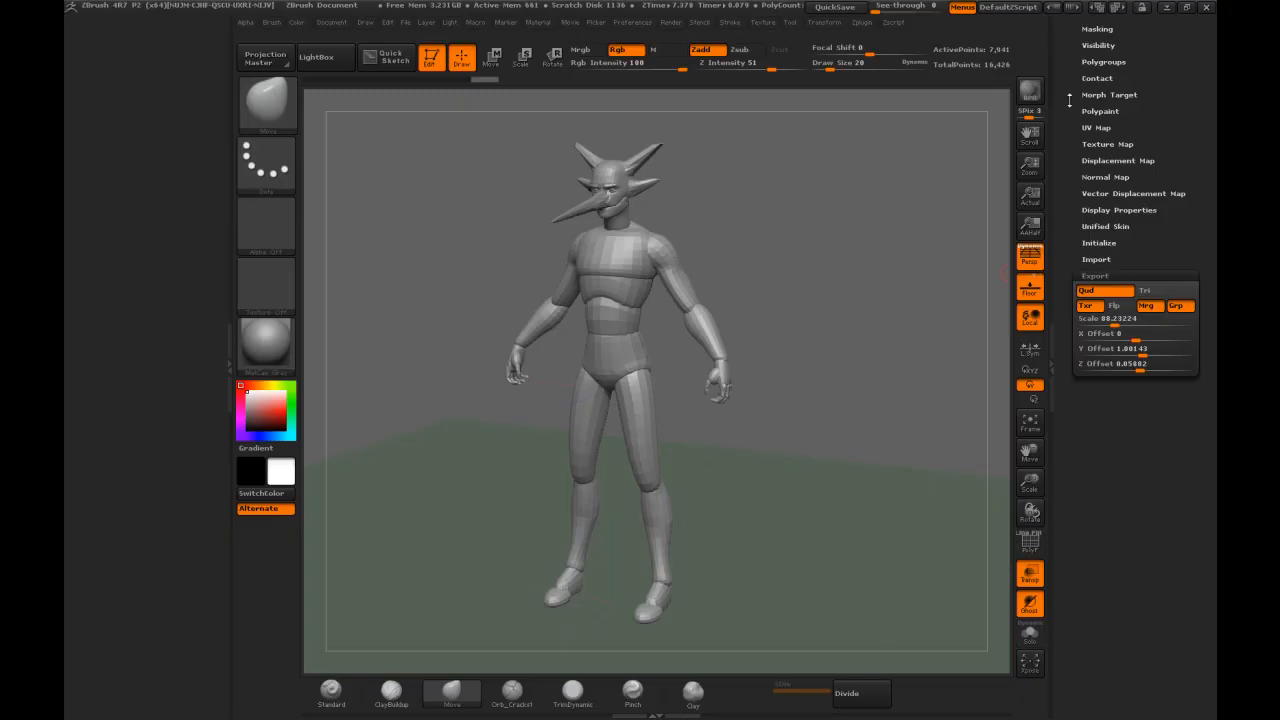
Delete the deformed characStandard_Ref1 subtool, keeping the original reference figure
{"action": "left_click_drag", "start_coordinate": [1069, 100], "coordinate": [1071, 280]}
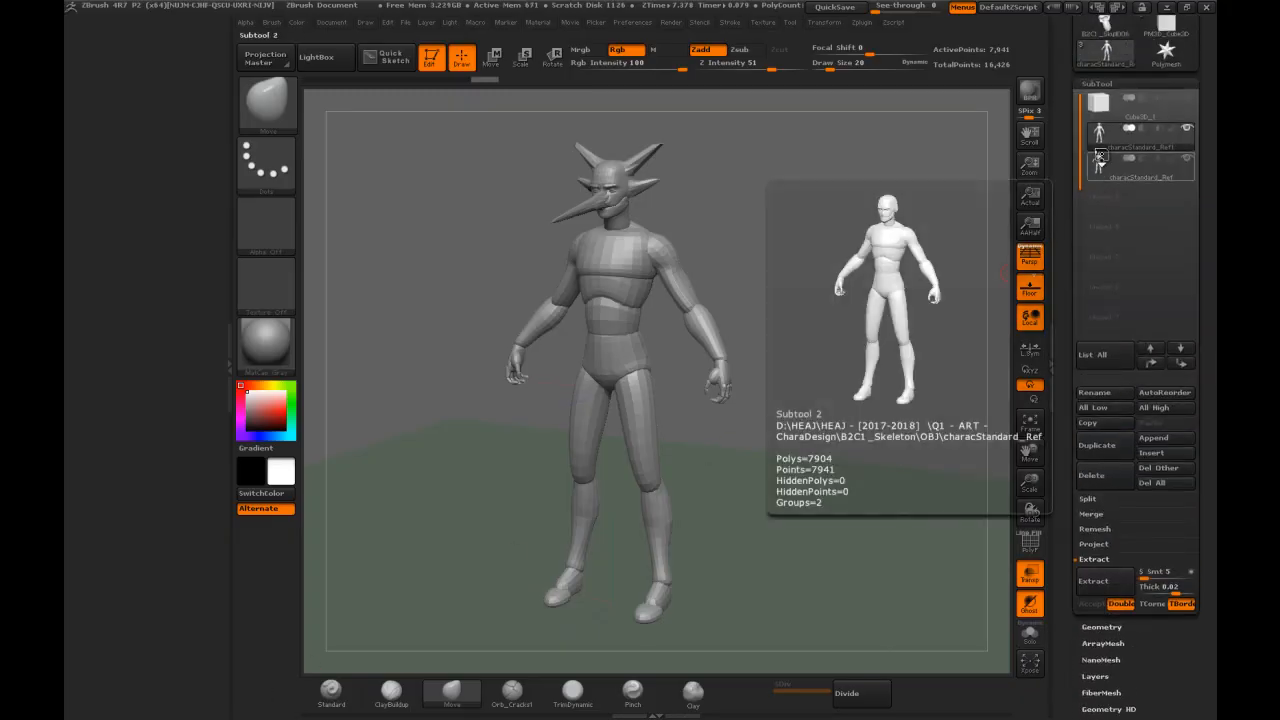
{"action": "left_click", "coordinate": [1105, 478]}
{"action": "left_click", "coordinate": [956, 507]}
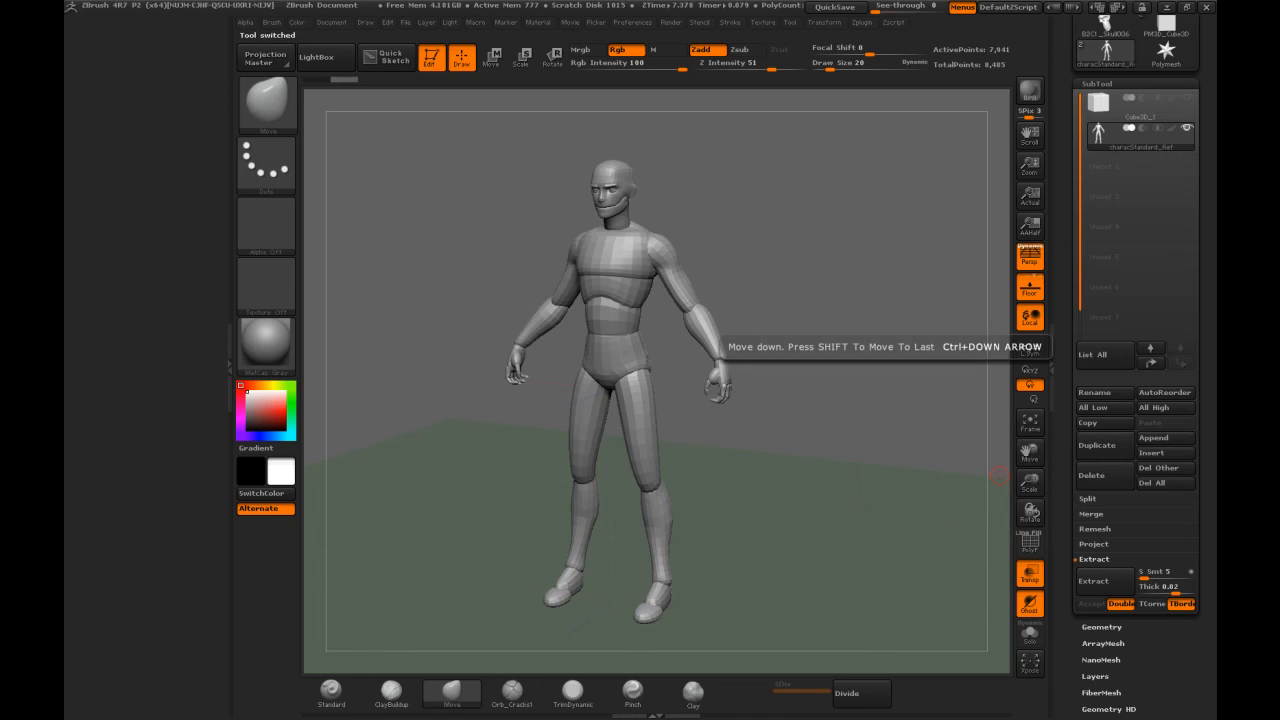
Start saving the tool and create and open a new folder named ZB4R7p2 inside B2C1_Skeleton
{"action": "left_click_drag", "start_coordinate": [1206, 88], "coordinate": [1212, 259]}
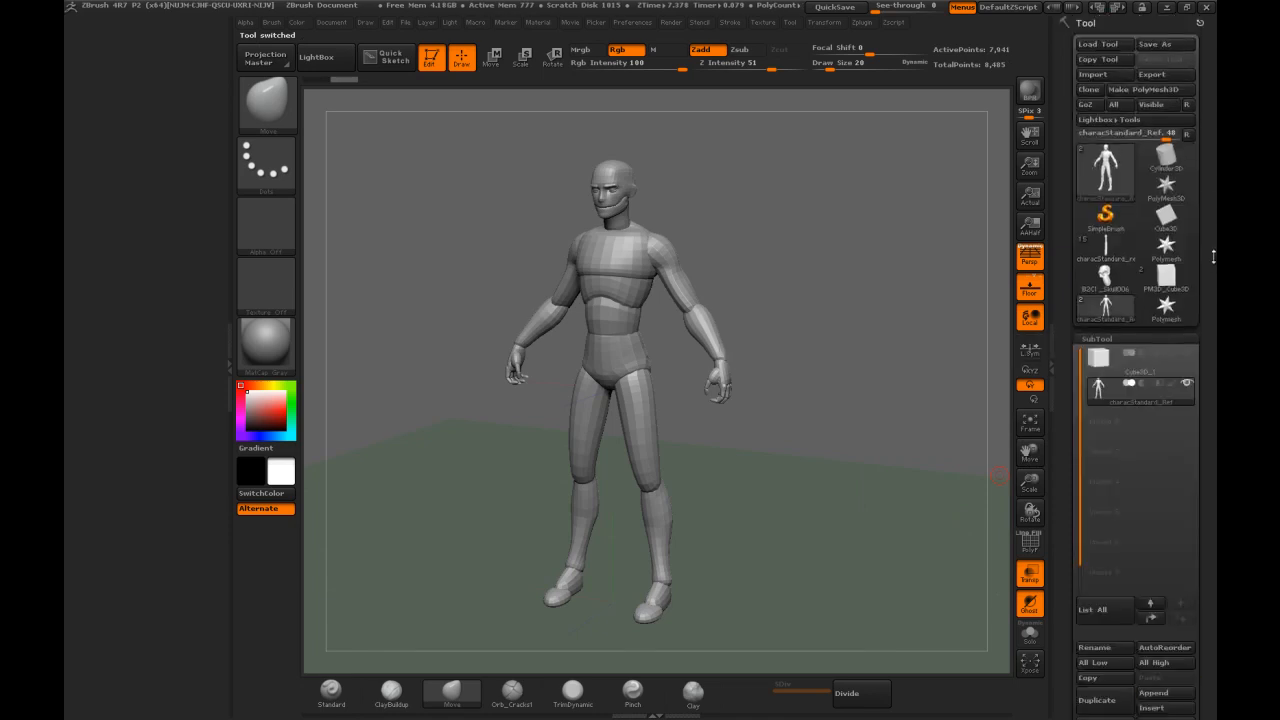
{"action": "left_click", "coordinate": [1164, 44]}
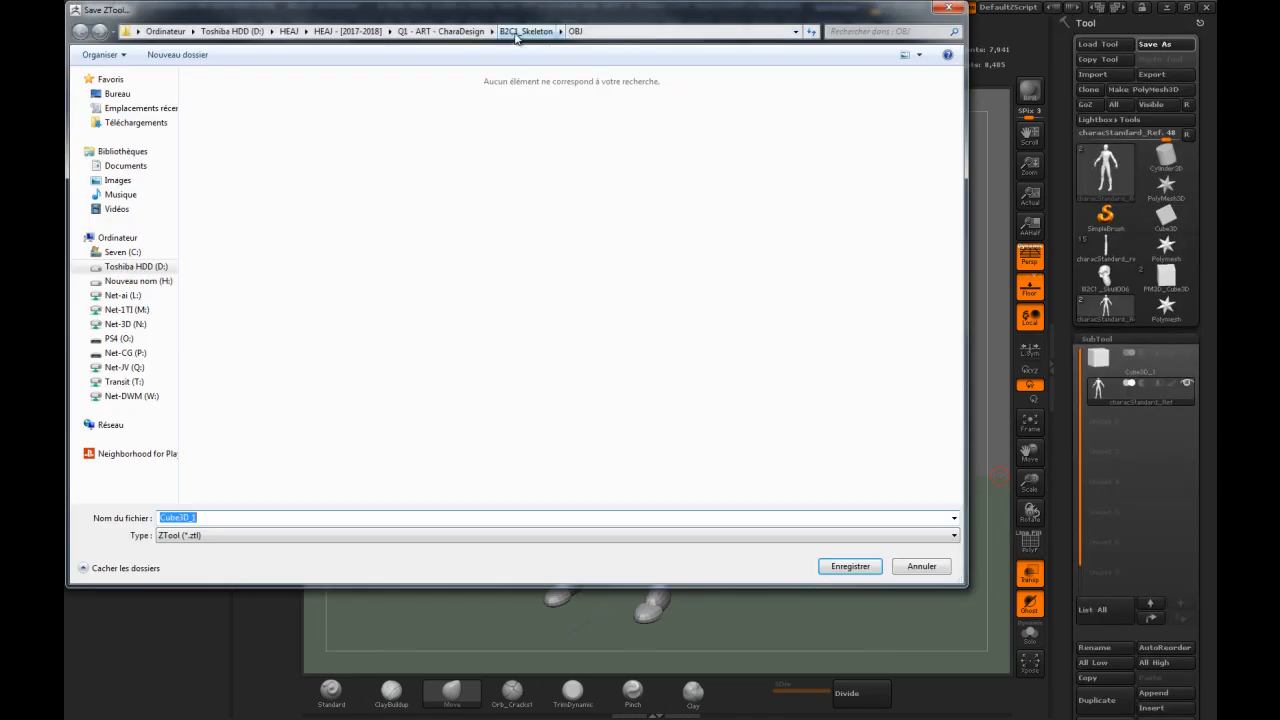
{"action": "left_click", "coordinate": [520, 31]}
{"action": "right_click", "coordinate": [229, 167]}
{"action": "mouse_move", "coordinate": [340, 341]}
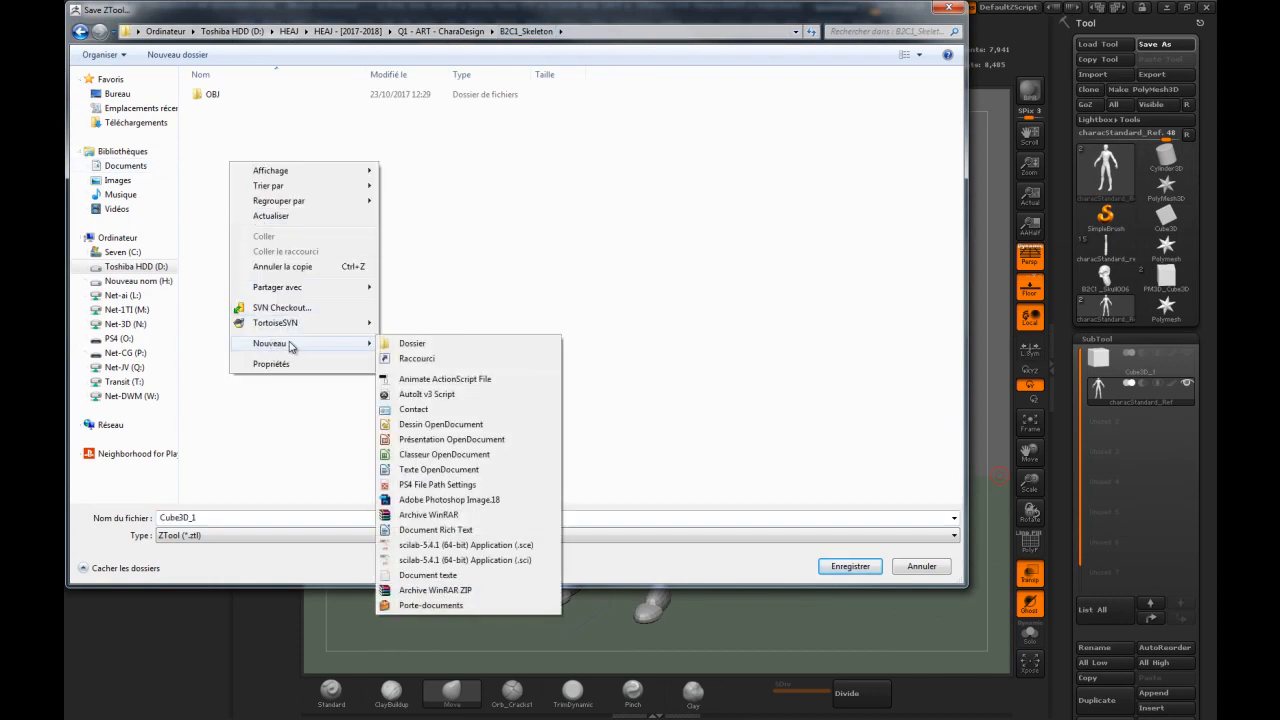
{"action": "left_click", "coordinate": [408, 344]}
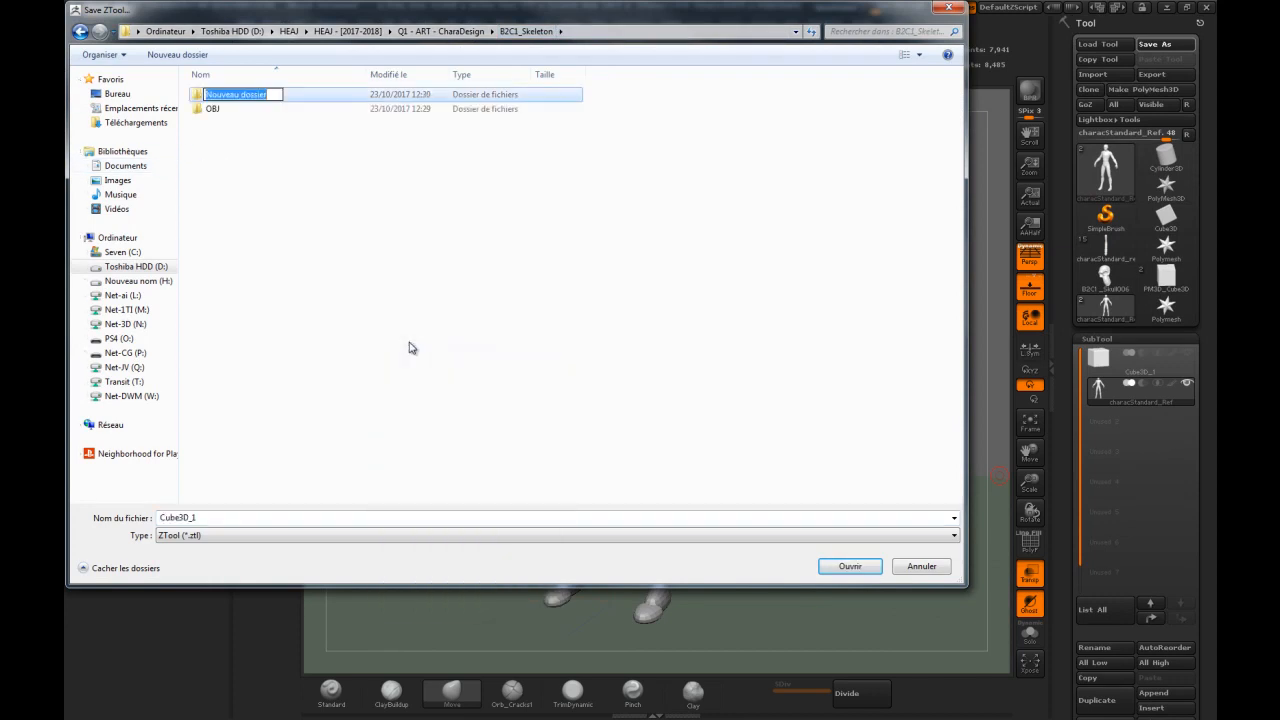
{"action": "type", "text": "ZB4R7p2"}
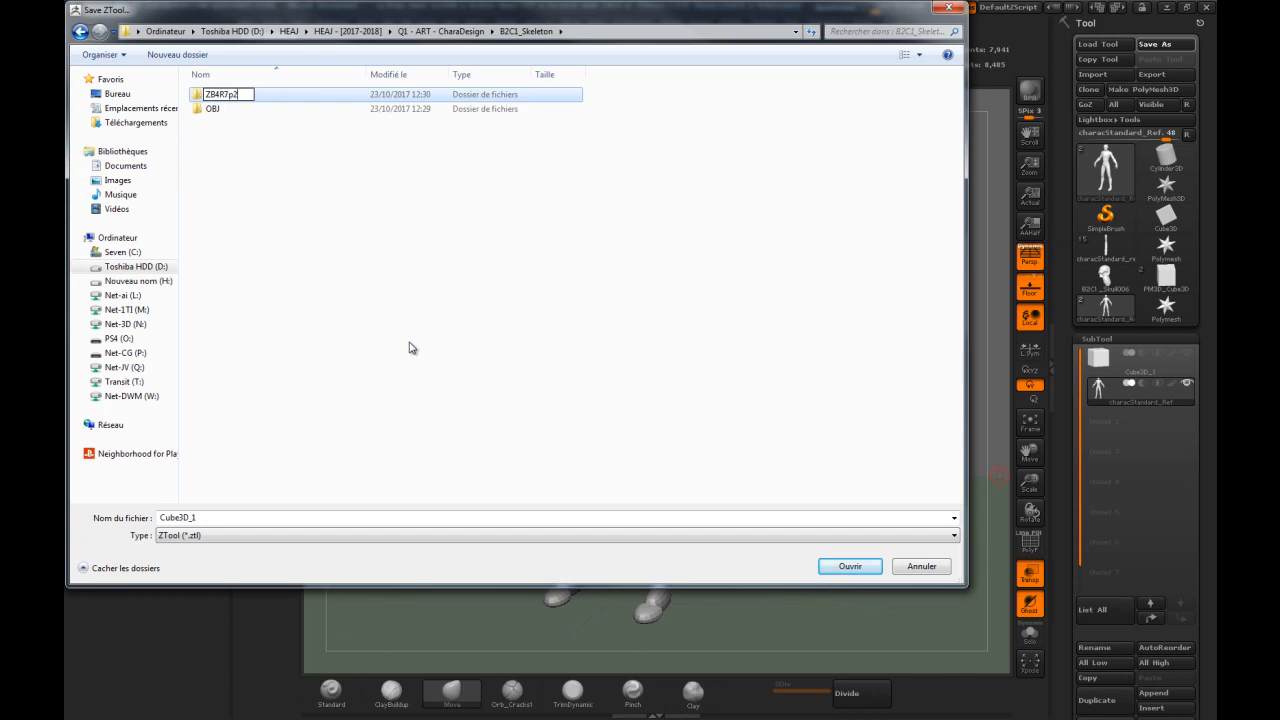
{"action": "key", "text": "Return"}
{"action": "key", "text": "Return"}
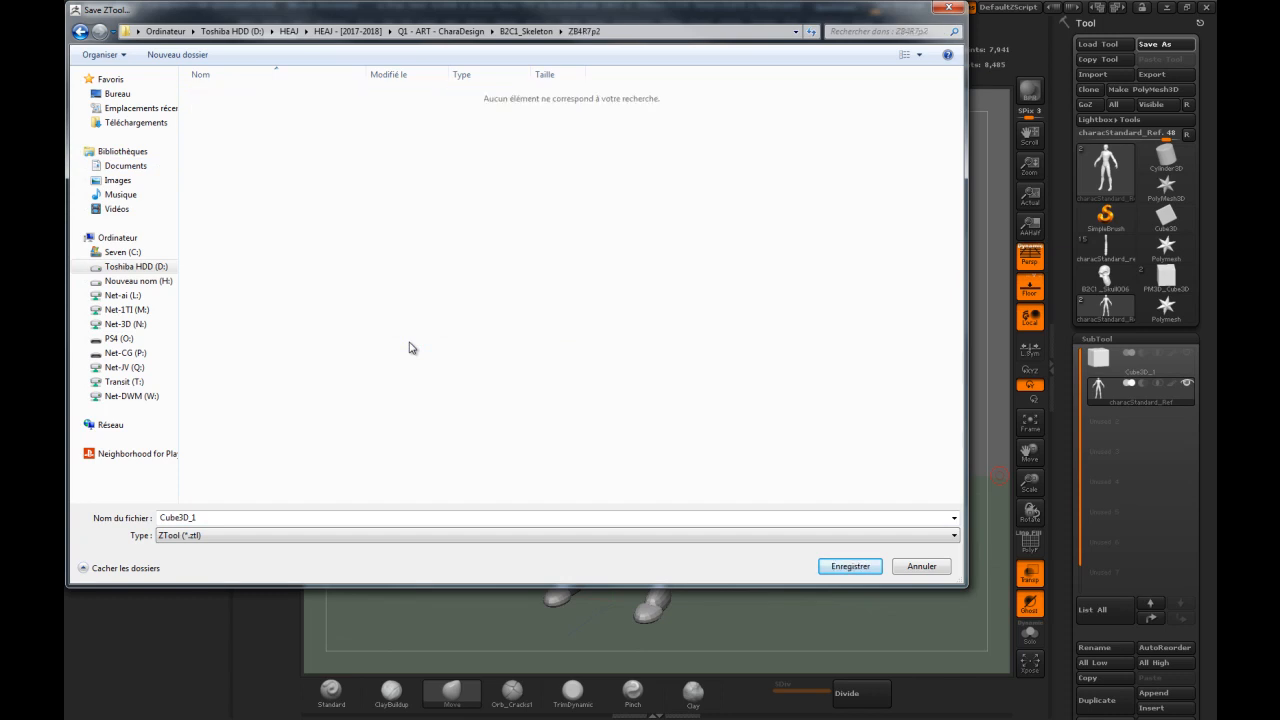
Name the tool B2C1_Skeleton and save it in ZTool format
{"action": "left_click", "coordinate": [216, 521]}
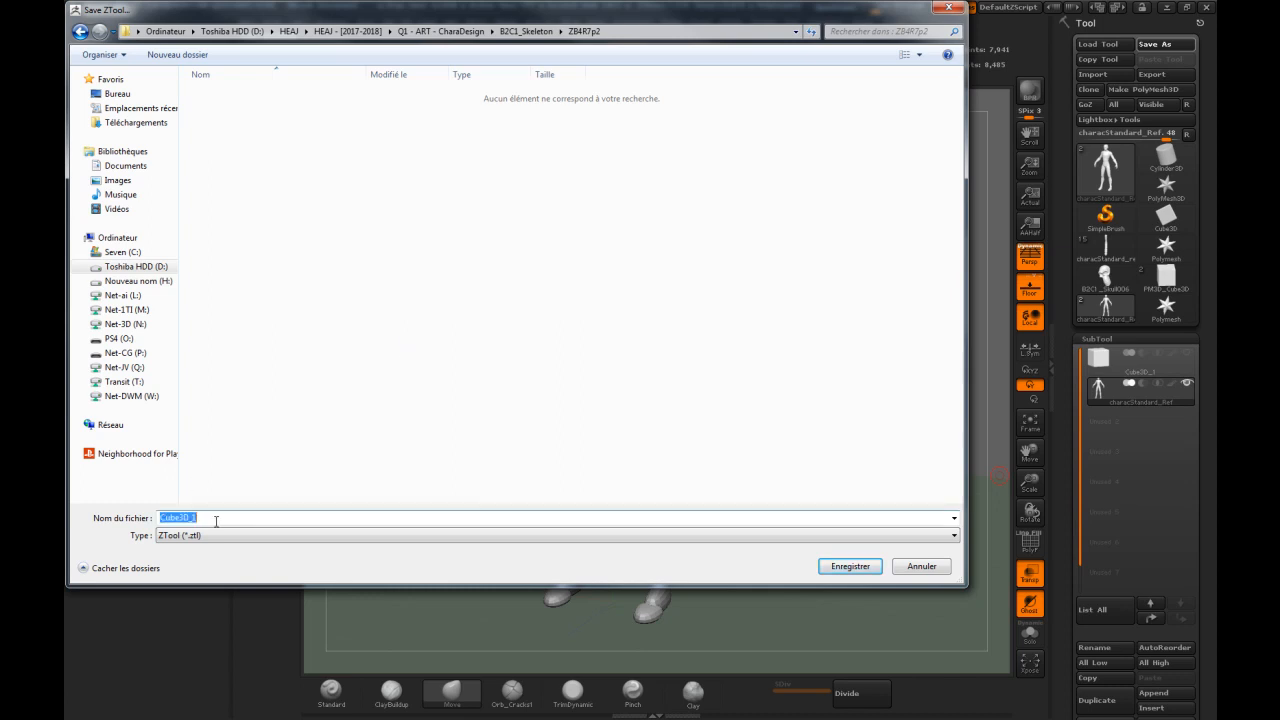
{"action": "type", "text": "8"}
{"action": "key", "text": "Return"}
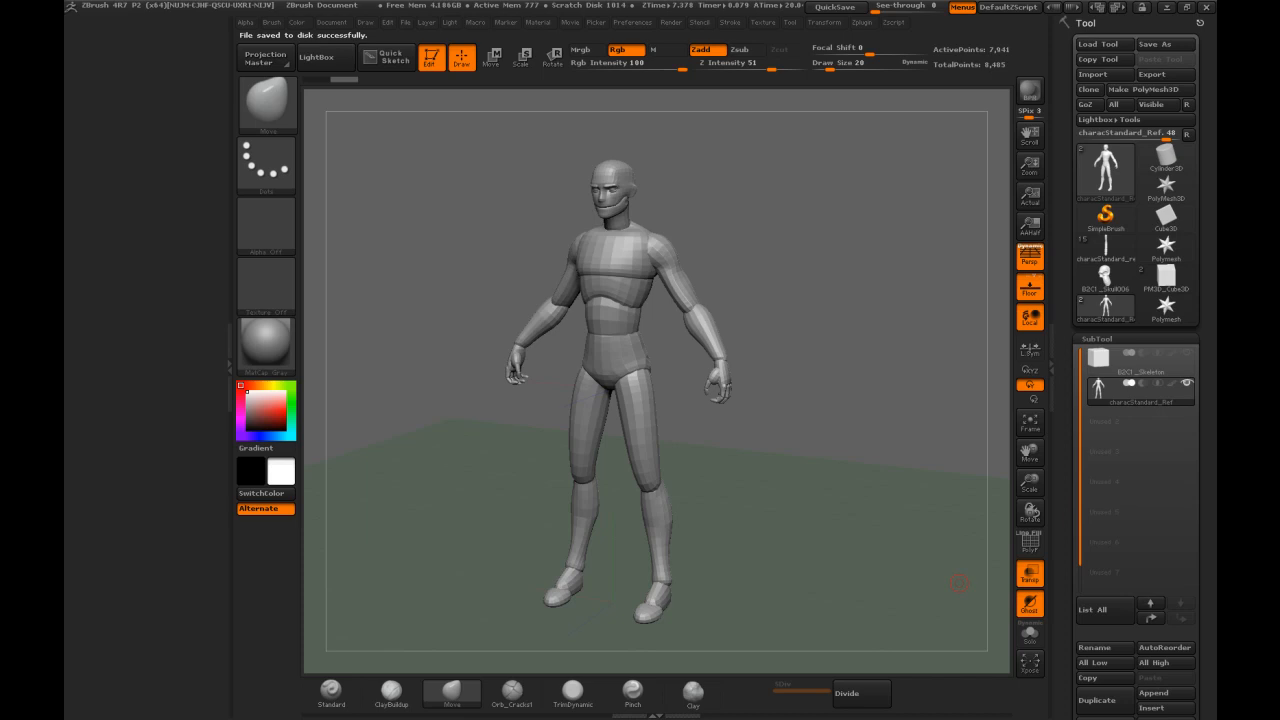
Look through the tool's subtool and geometry sections and expand the Layers section to examine its controls
{"action": "scroll", "coordinate": [1079, 345], "scroll_direction": "down", "scroll_amount": 10}
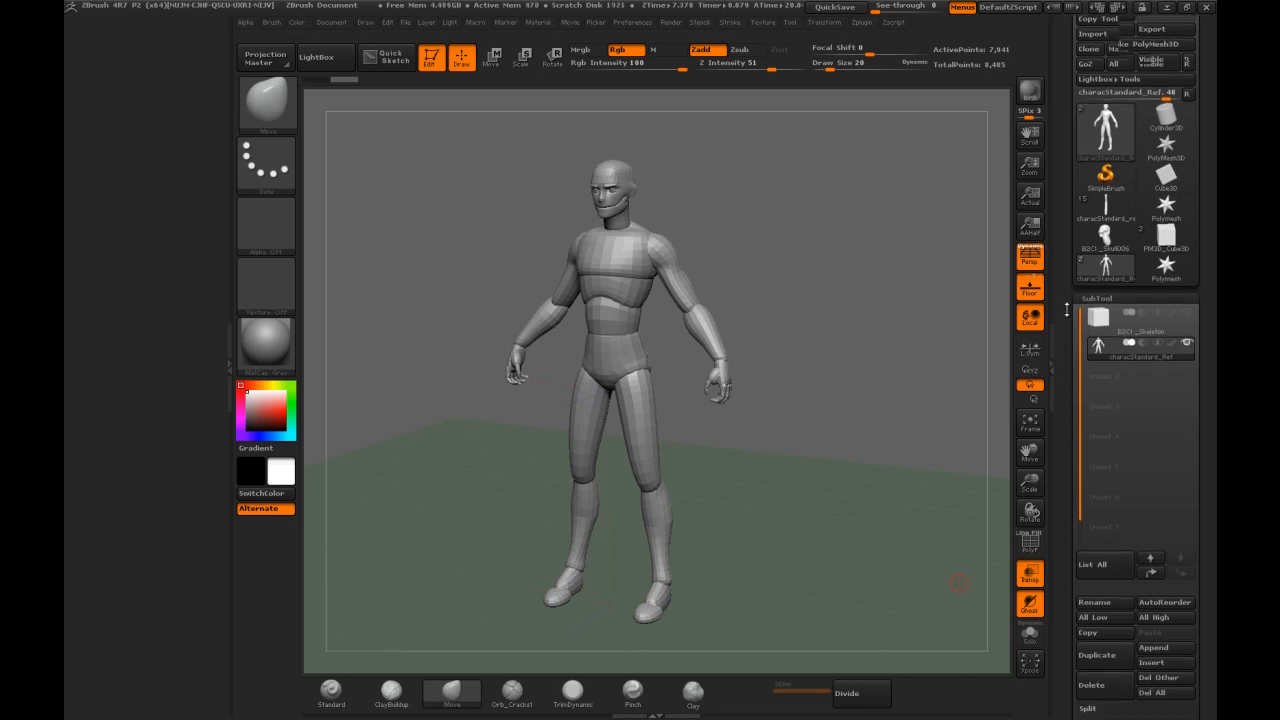
{"action": "scroll", "coordinate": [1070, 197], "scroll_direction": "up", "scroll_amount": 10}
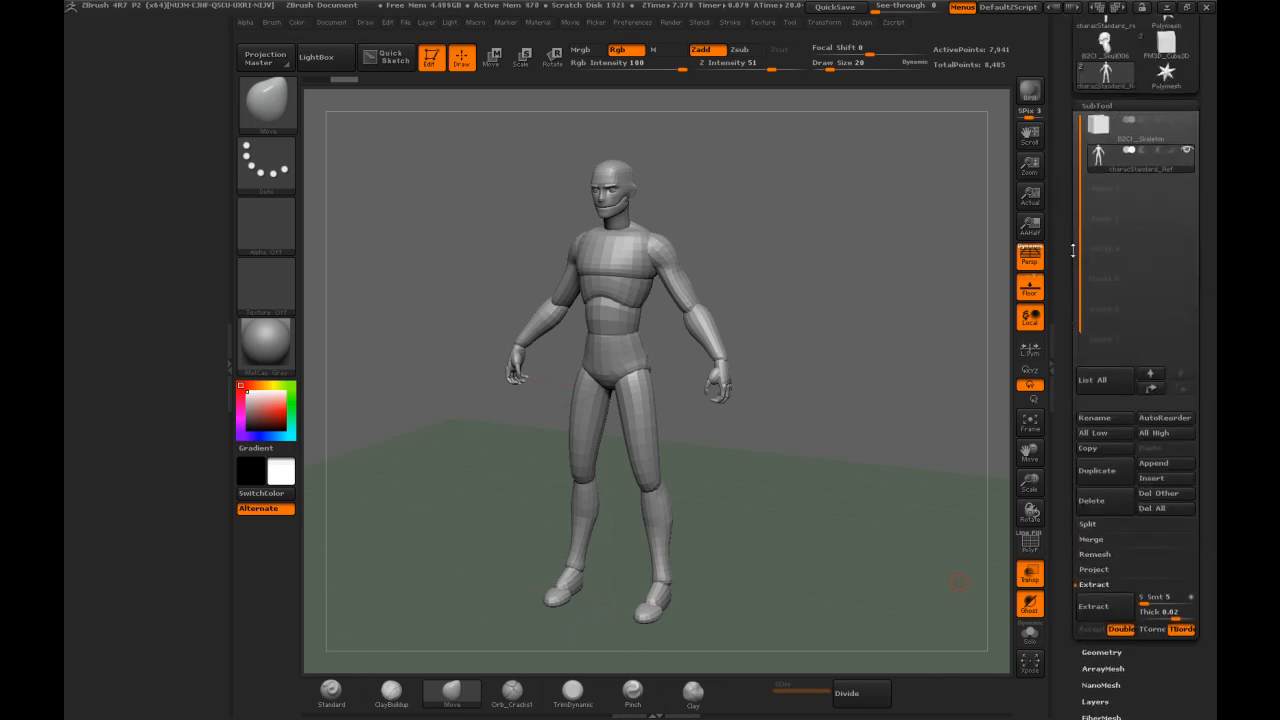
{"action": "scroll", "coordinate": [1079, 336], "scroll_direction": "up", "scroll_amount": 2}
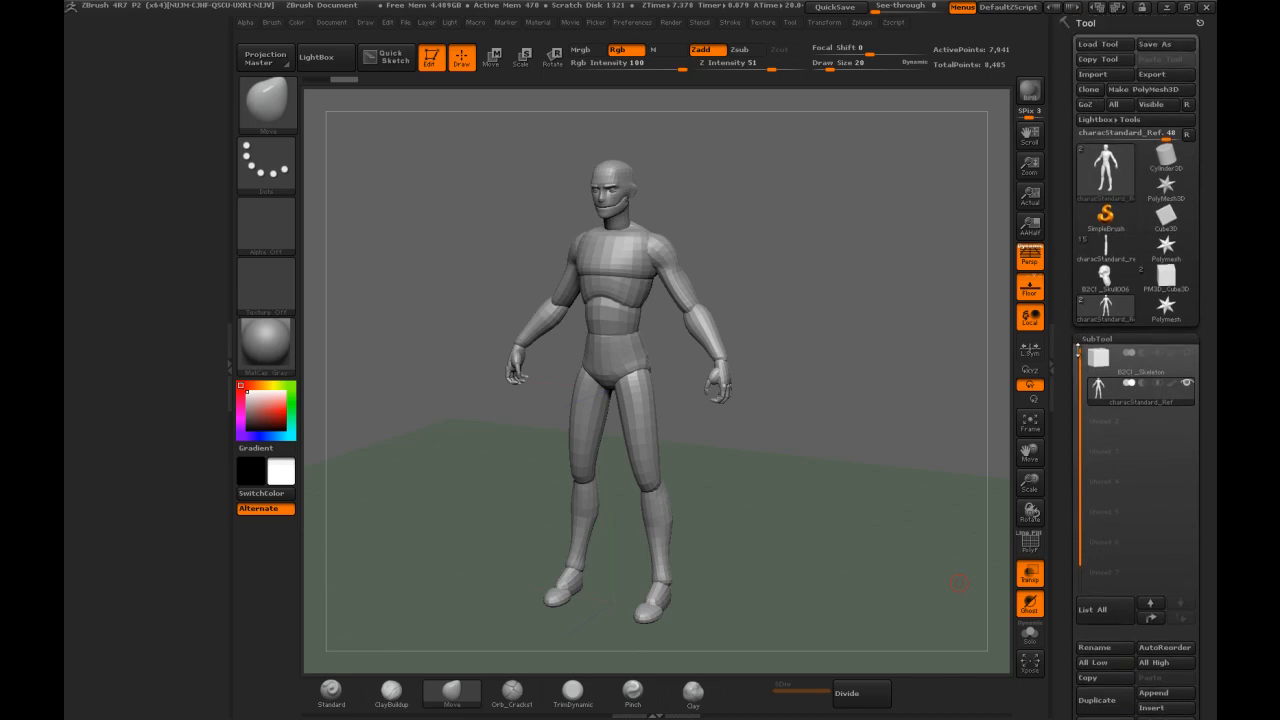
{"action": "scroll", "coordinate": [1075, 190], "scroll_direction": "down", "scroll_amount": 10}
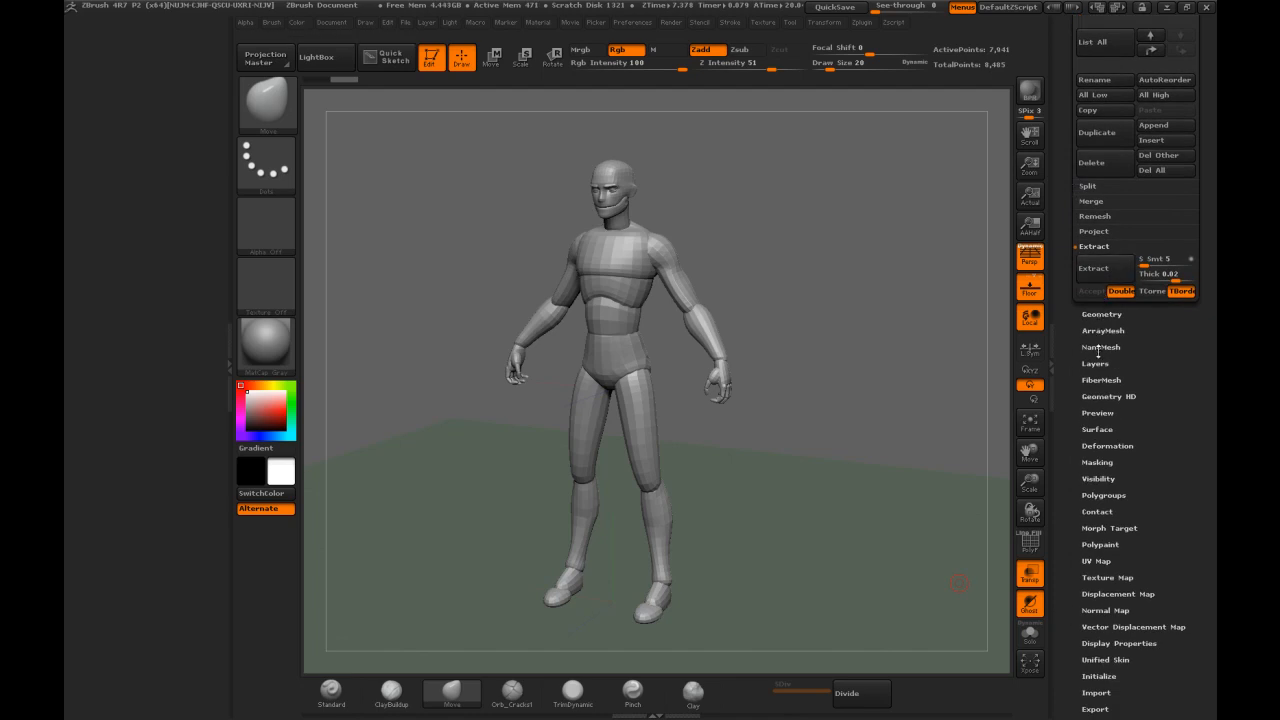
{"action": "left_click", "coordinate": [1096, 364]}
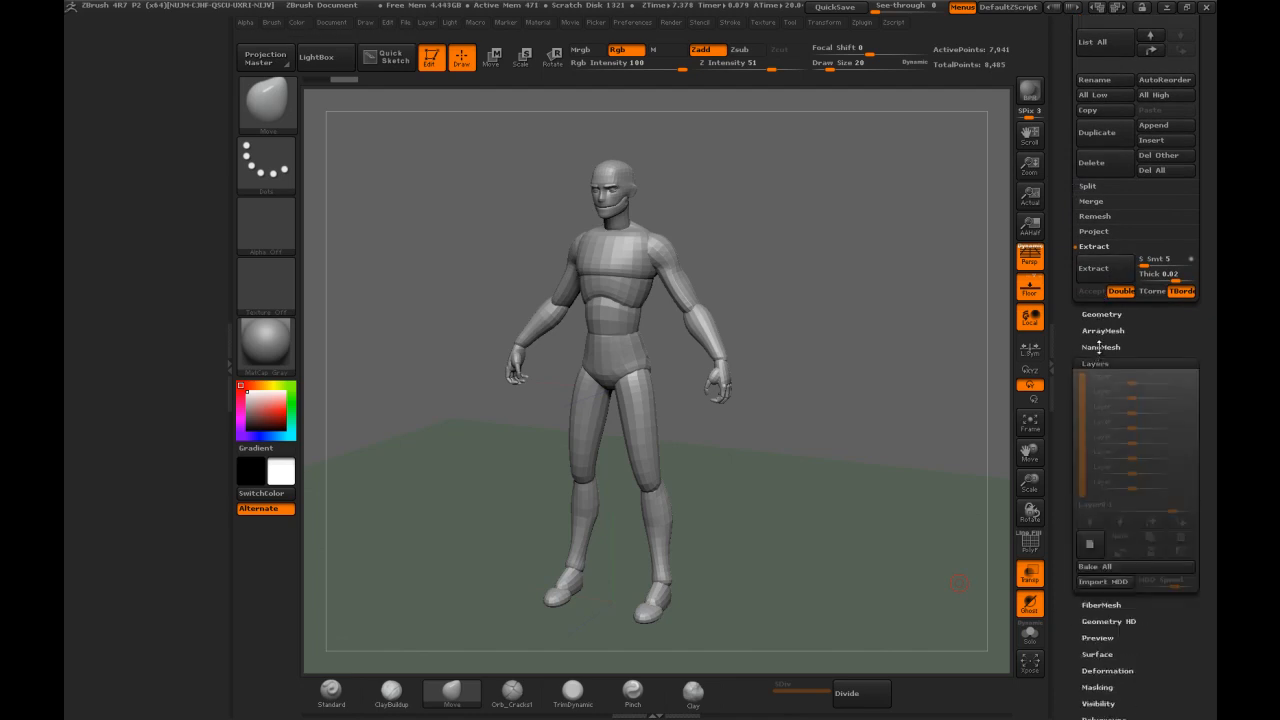
{"action": "scroll", "coordinate": [1100, 347], "scroll_direction": "down", "scroll_amount": 3}
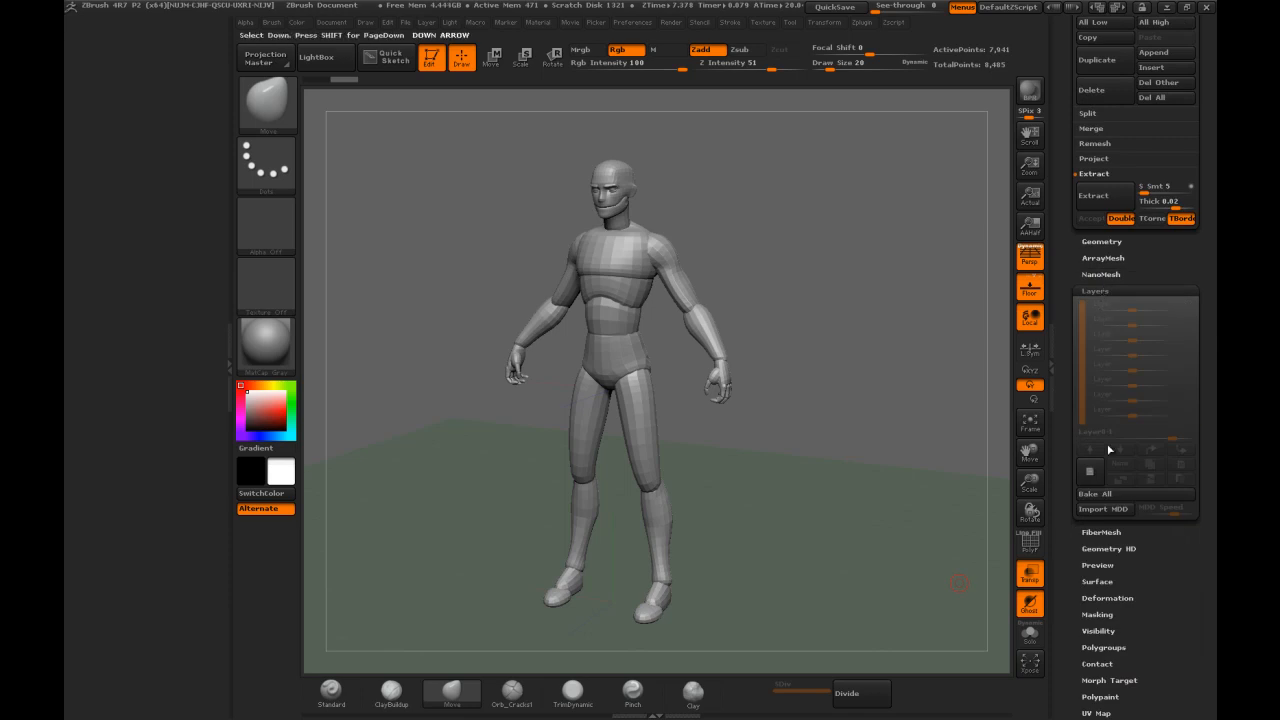
{"action": "left_click", "coordinate": [1096, 531]}
{"action": "left_click", "coordinate": [1096, 531]}
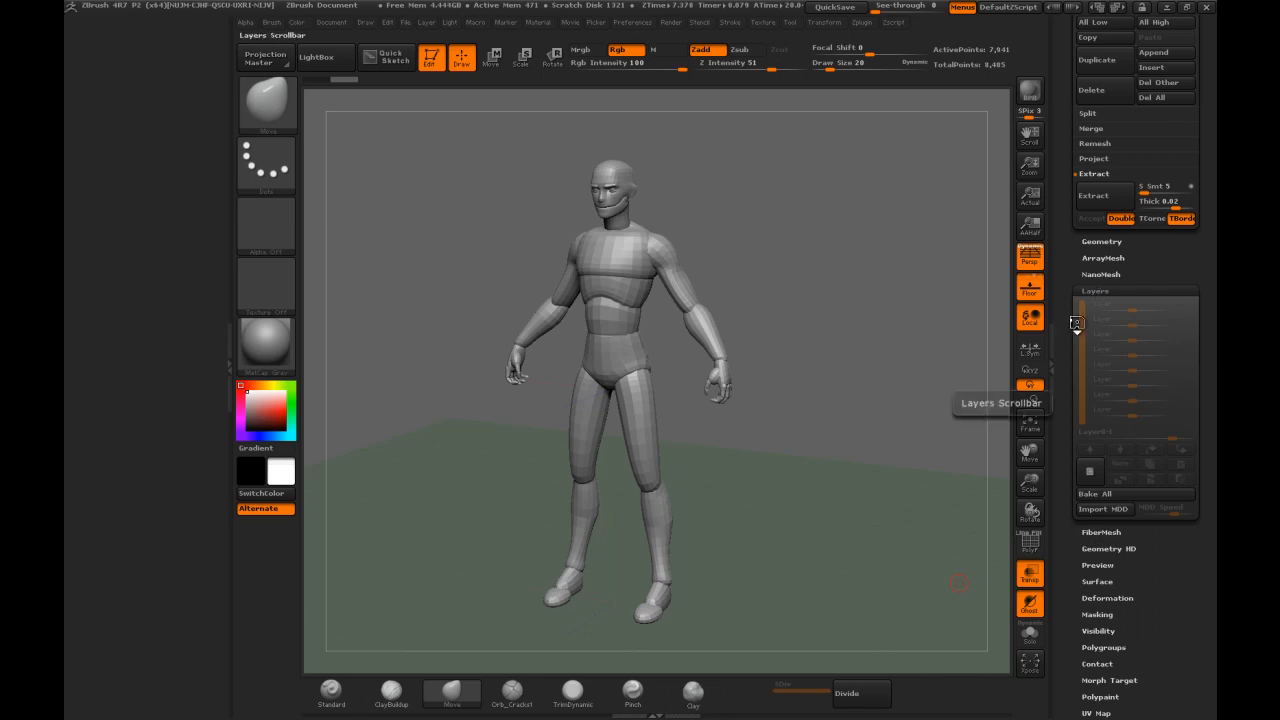
Dock the Preferences palette in the left tray and turn on One Open SubPalette in the Interface palette settings
{"action": "left_click", "coordinate": [632, 24]}
{"action": "left_click_drag", "start_coordinate": [621, 44], "coordinate": [86, 80]}
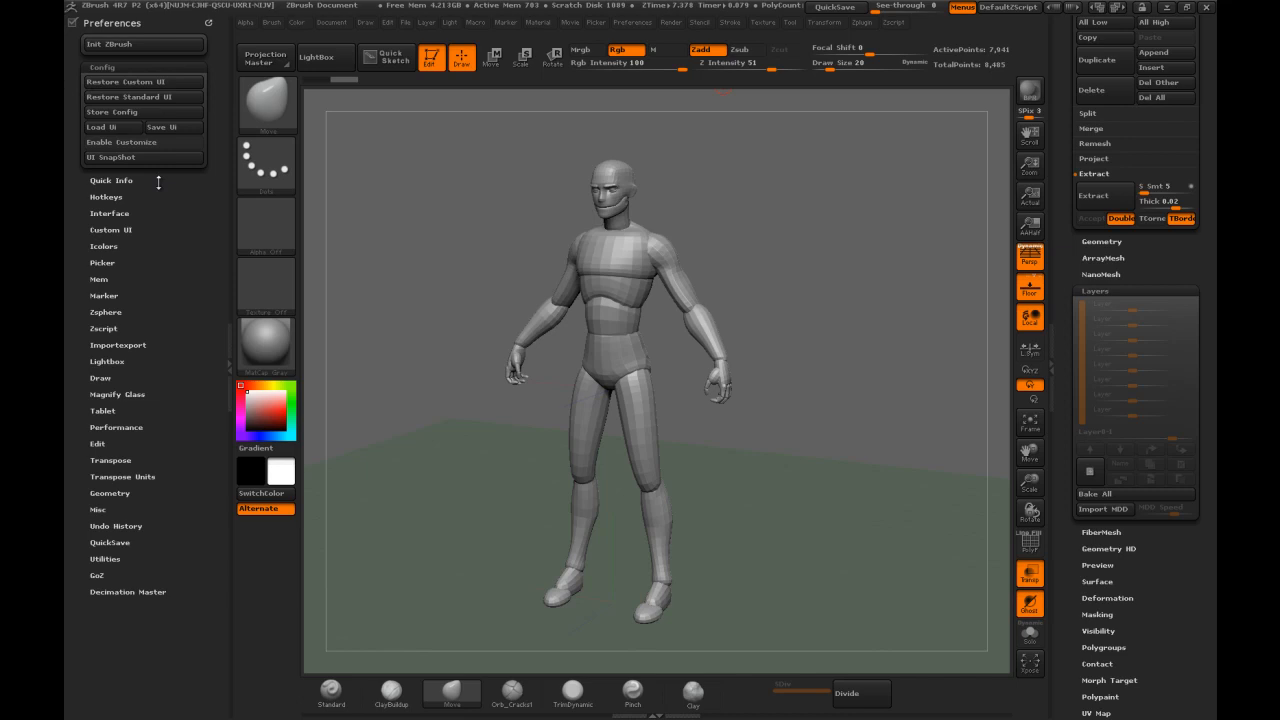
{"action": "left_click", "coordinate": [110, 213]}
{"action": "left_click", "coordinate": [100, 245]}
{"action": "left_click", "coordinate": [102, 246]}
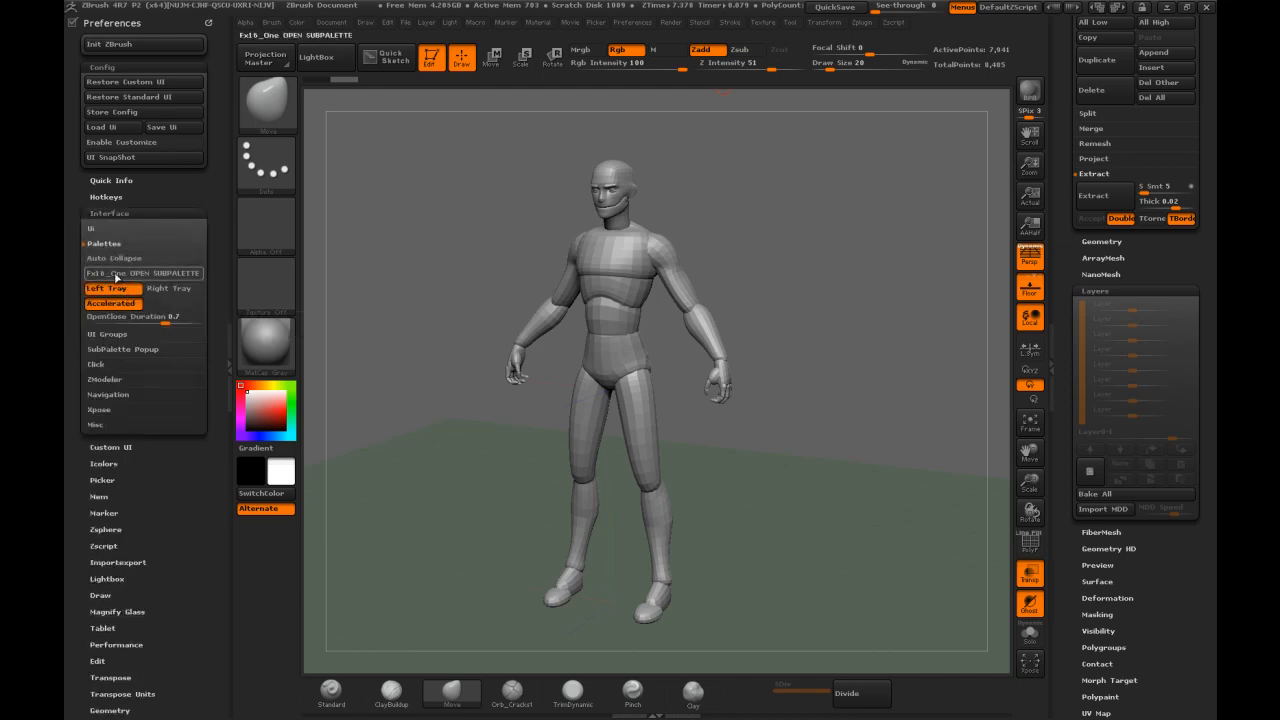
{"action": "left_click", "coordinate": [114, 279]}
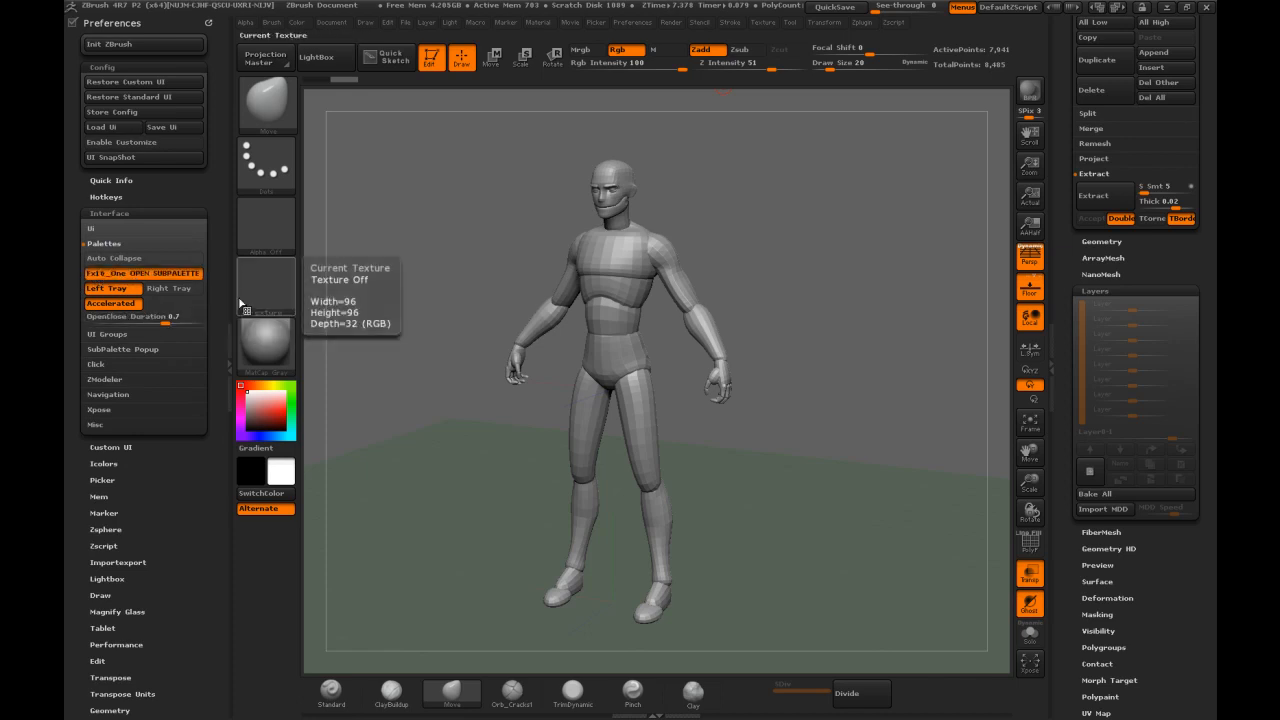
Expand the Layers, FiberMesh and SubTool sections in turn to examine how the one-open-subpalette behaviour works
{"action": "left_click", "coordinate": [1109, 287]}
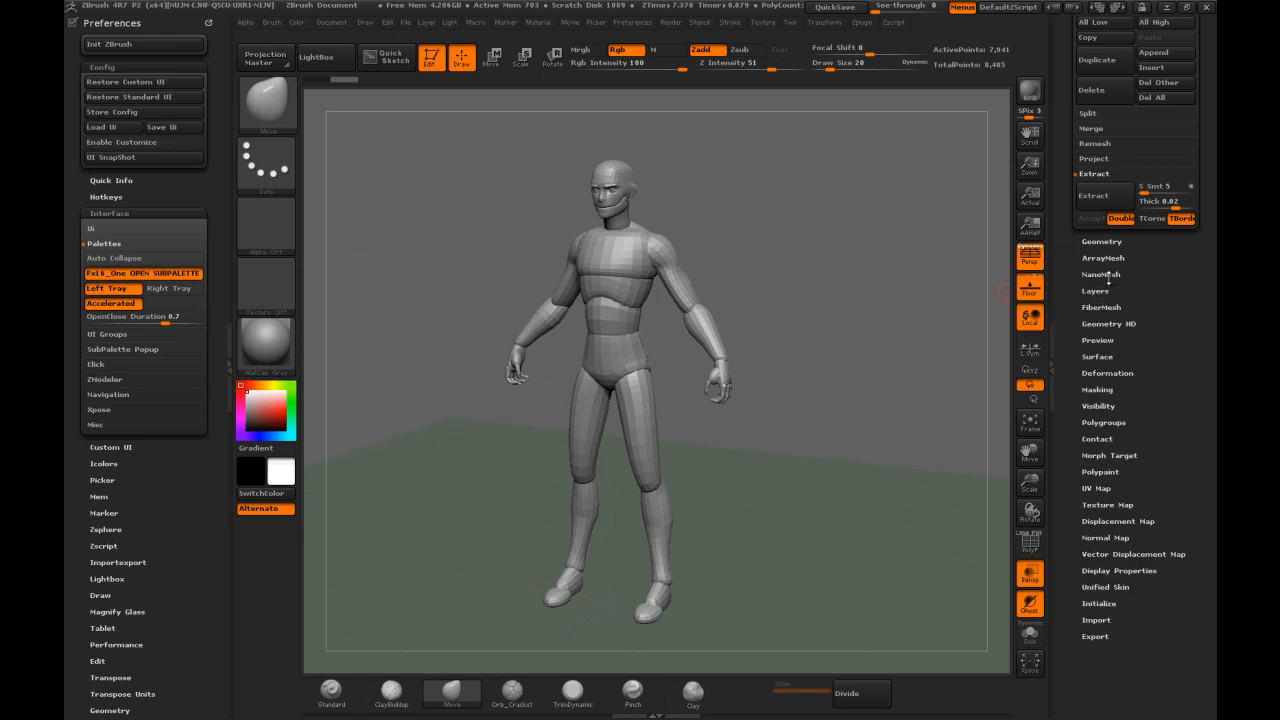
{"action": "left_click", "coordinate": [1108, 277]}
{"action": "left_click", "coordinate": [1103, 452]}
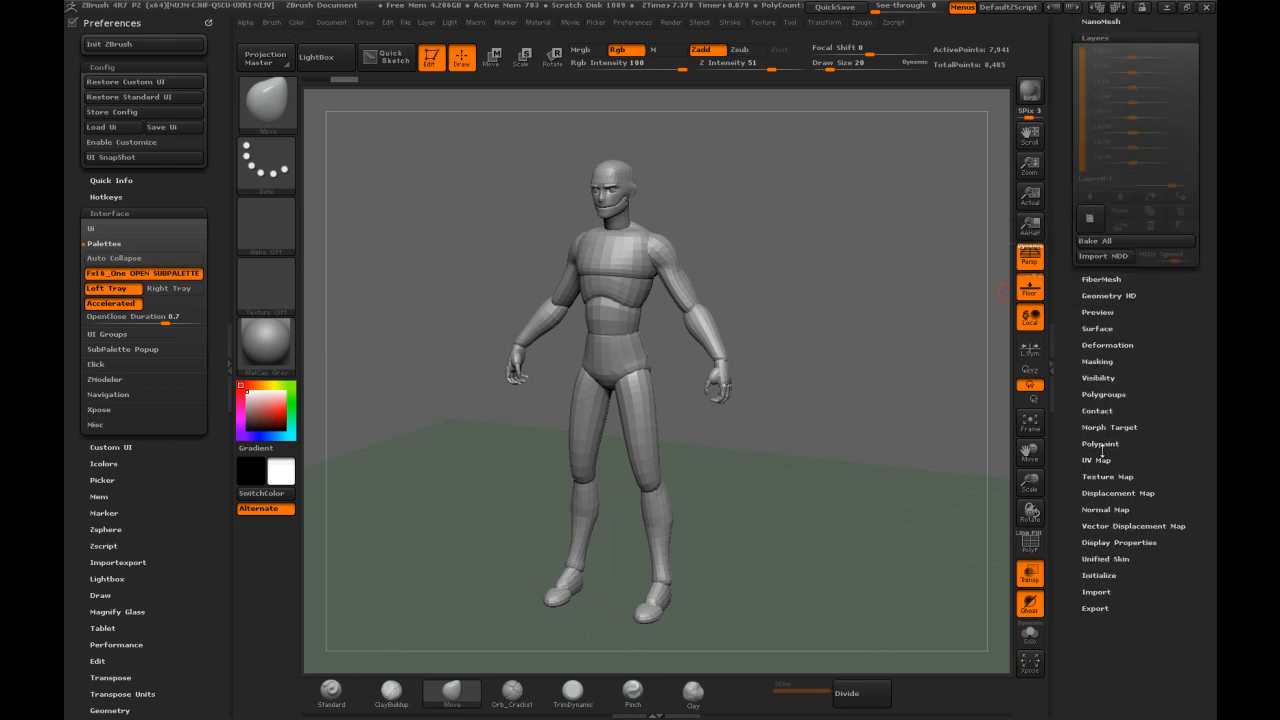
{"action": "left_click", "coordinate": [1092, 280]}
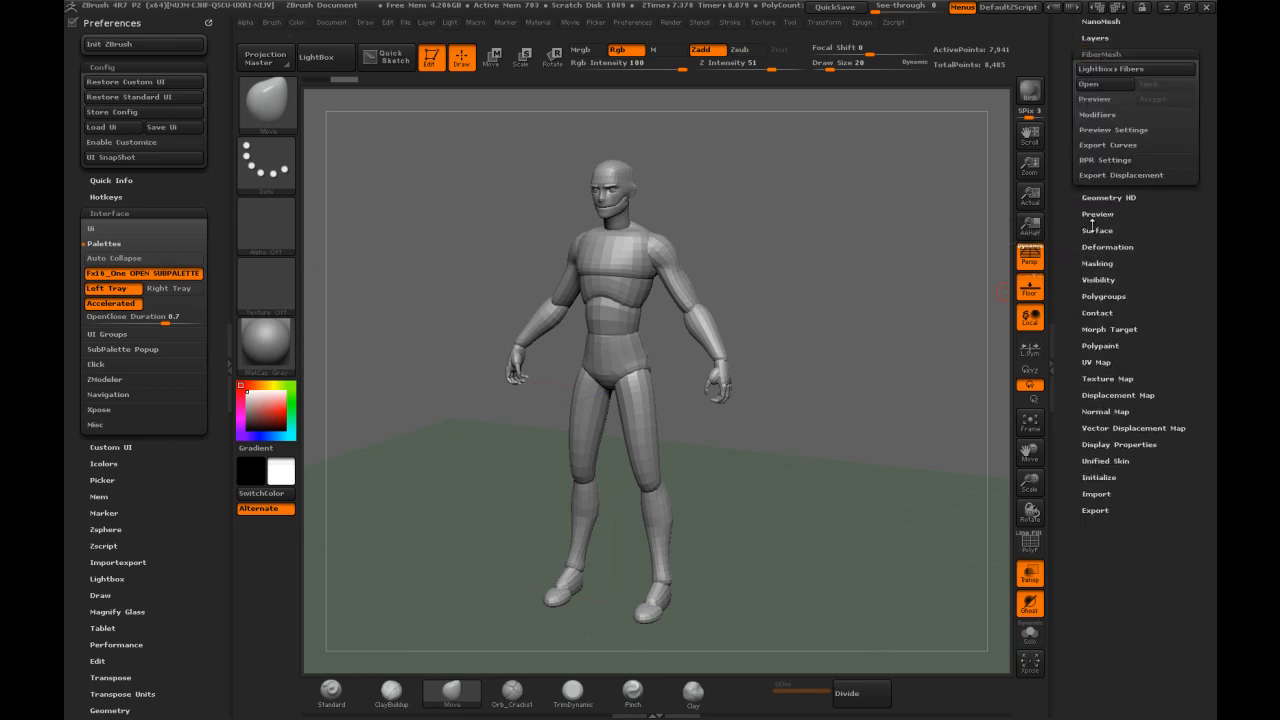
{"action": "scroll", "coordinate": [1085, 37], "scroll_direction": "up", "scroll_amount": 5}
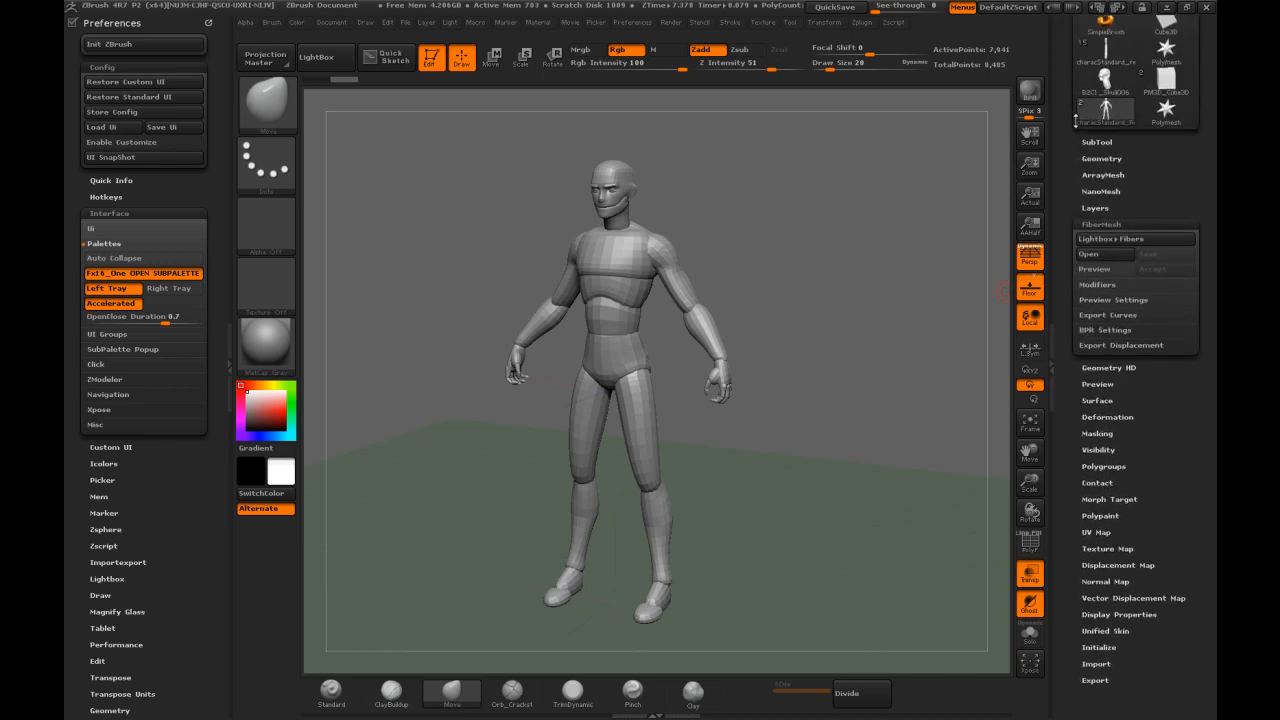
{"action": "left_click", "coordinate": [1098, 143]}
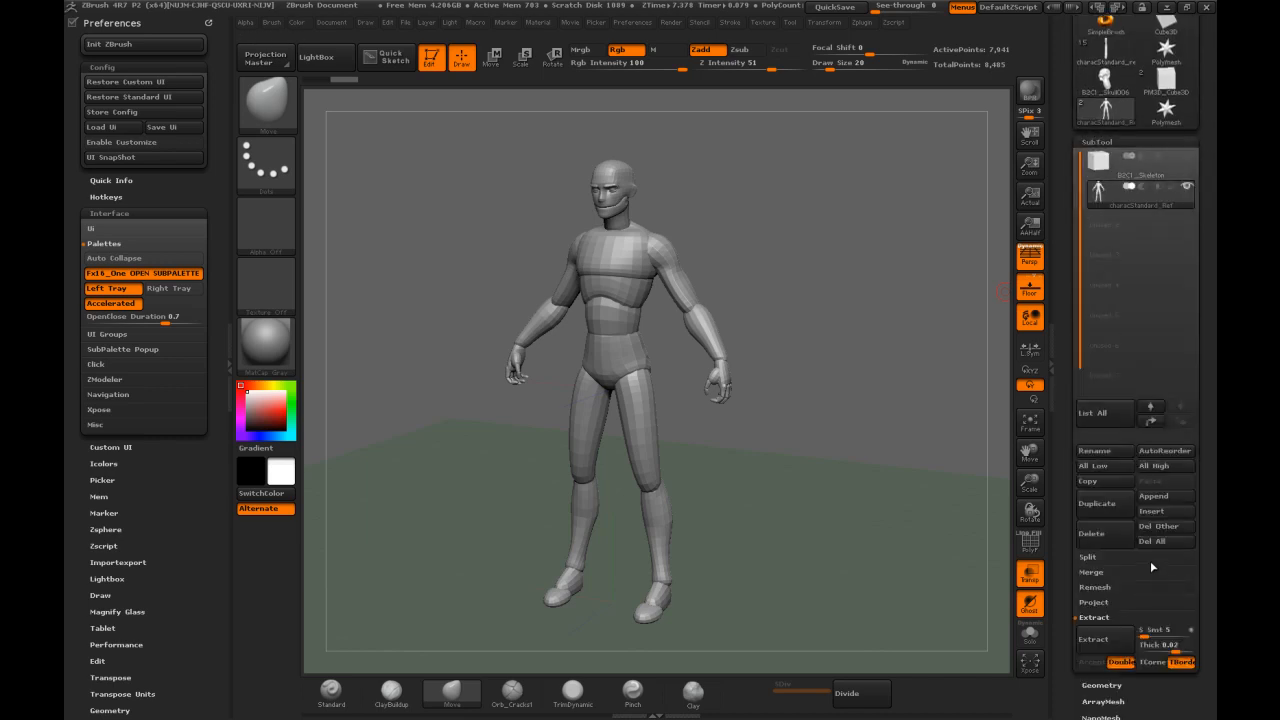
{"action": "scroll", "coordinate": [1081, 553], "scroll_direction": "down", "scroll_amount": 5}
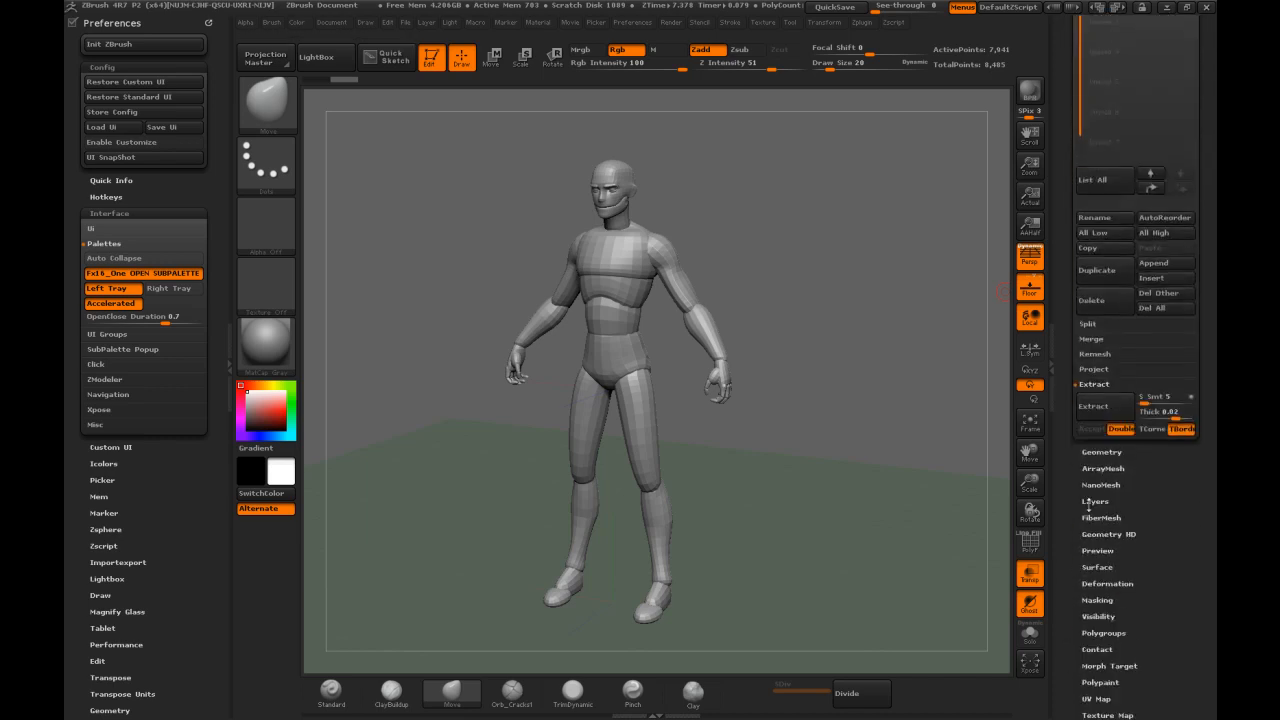
{"action": "left_click", "coordinate": [1089, 503]}
{"action": "scroll", "coordinate": [1069, 334], "scroll_direction": "up", "scroll_amount": 6}
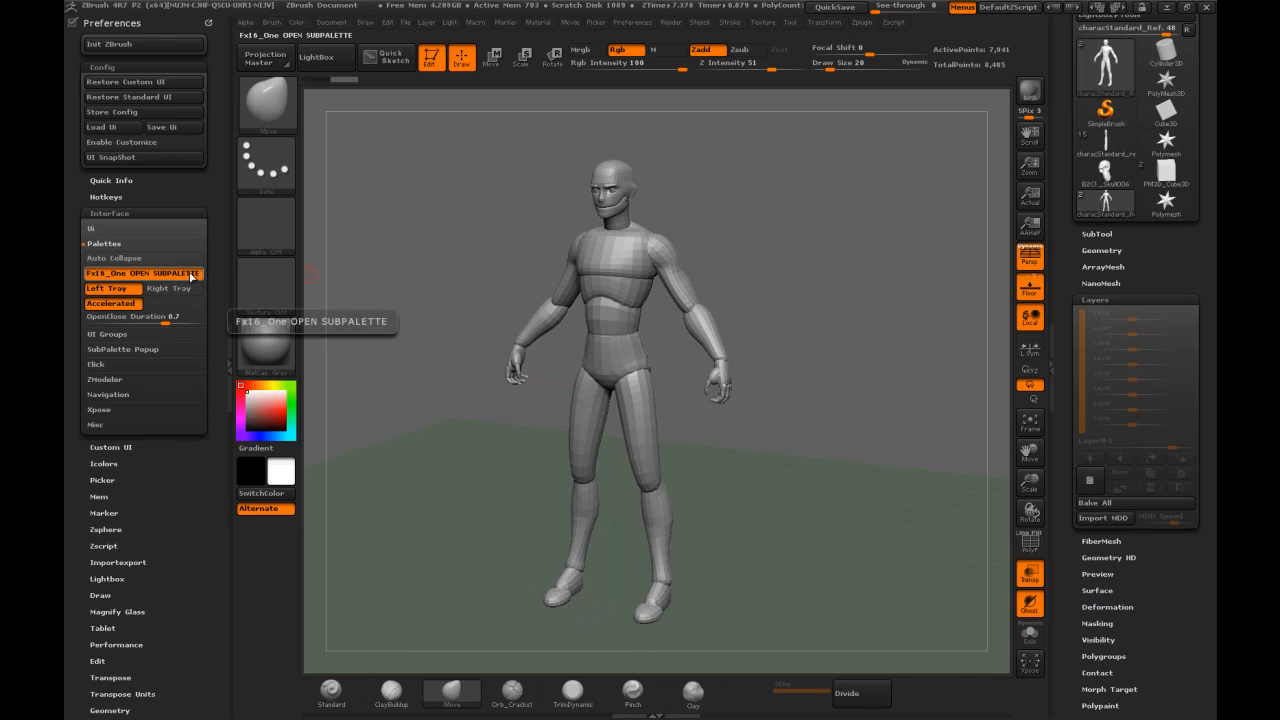
Turn off One Open SubPalette and store the interface configuration as the startup default
{"action": "left_click", "coordinate": [192, 277]}
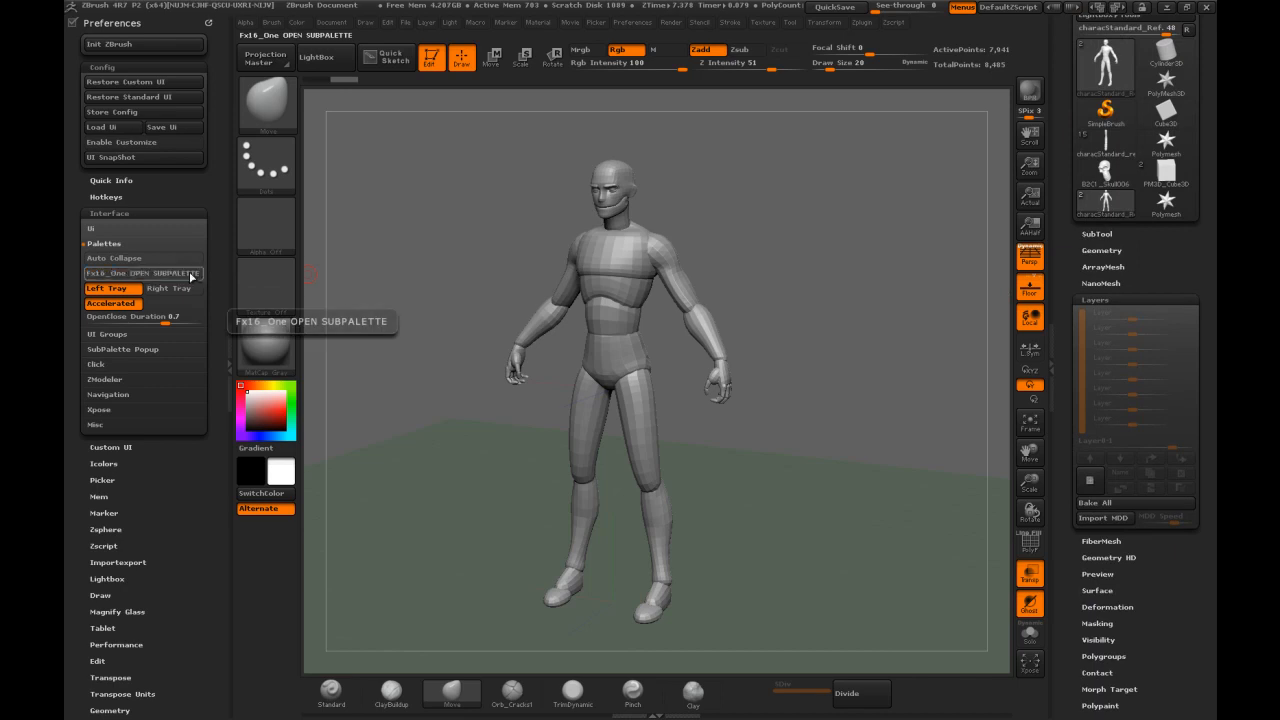
{"action": "left_click", "coordinate": [106, 113]}
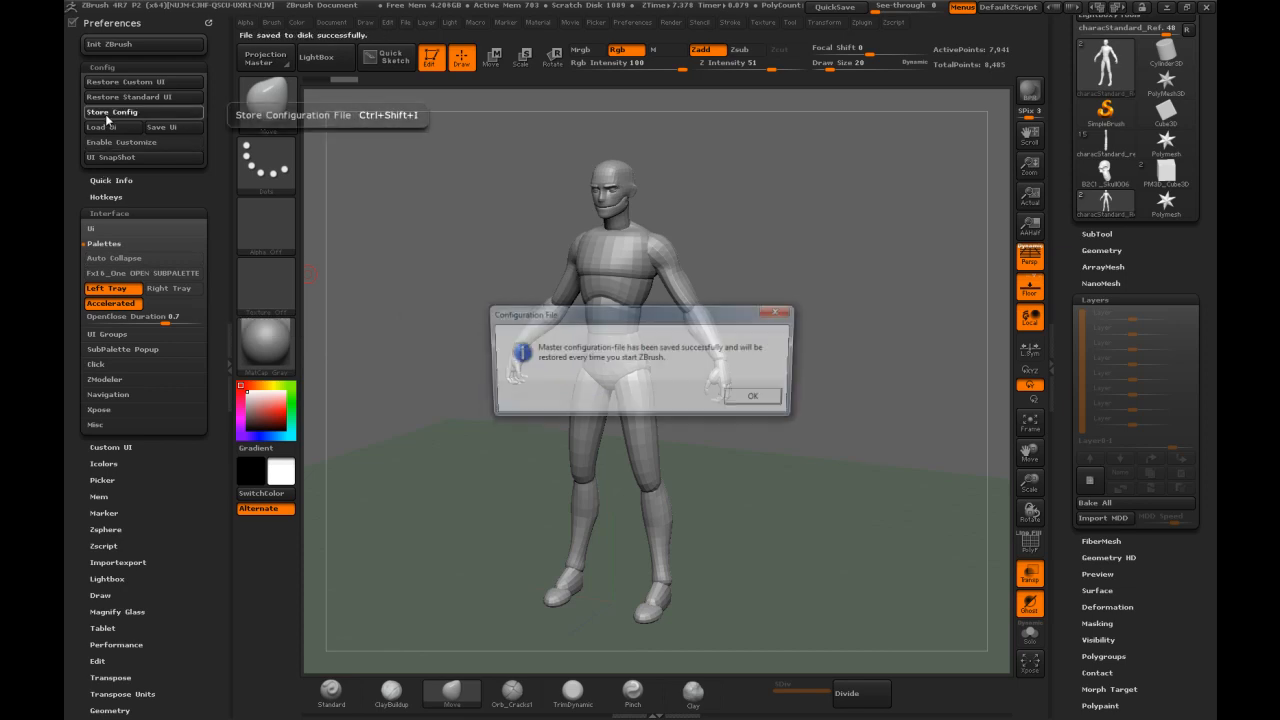
{"action": "left_click", "coordinate": [757, 401]}
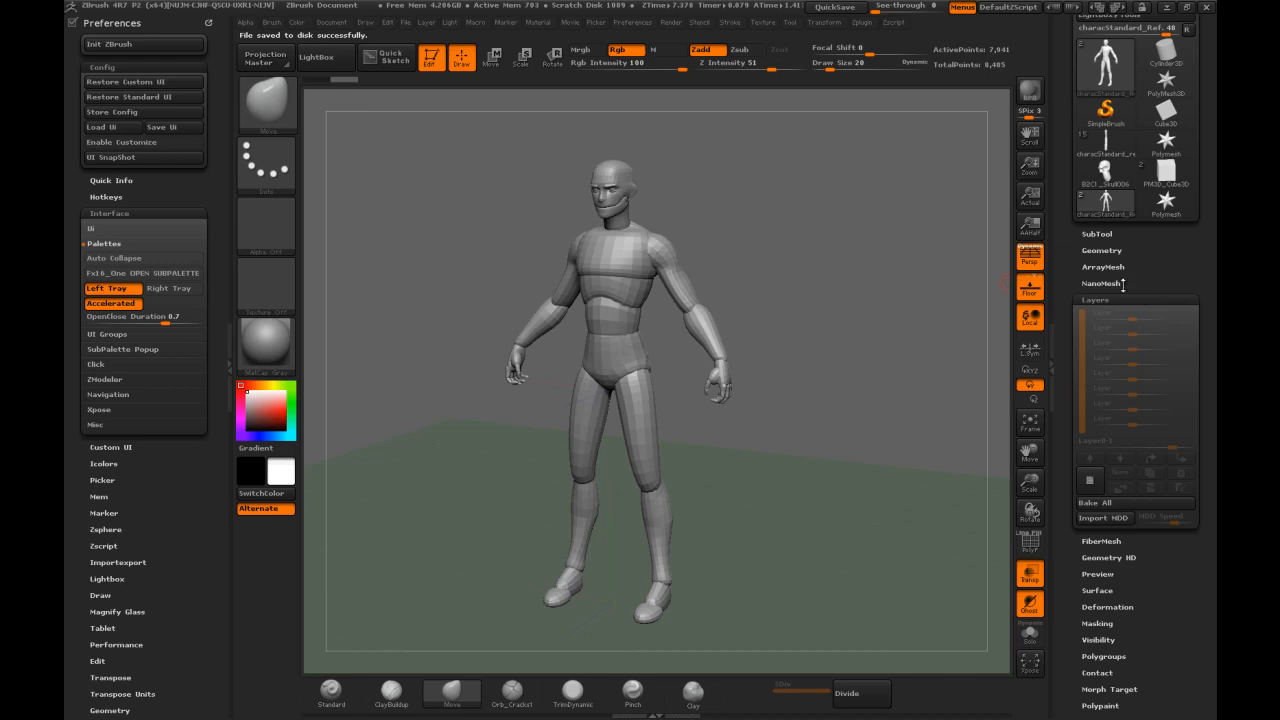
Expand the SubTool section, turn on the polyframe display and examine the figure's wireframe from the front
{"action": "left_click", "coordinate": [1091, 235]}
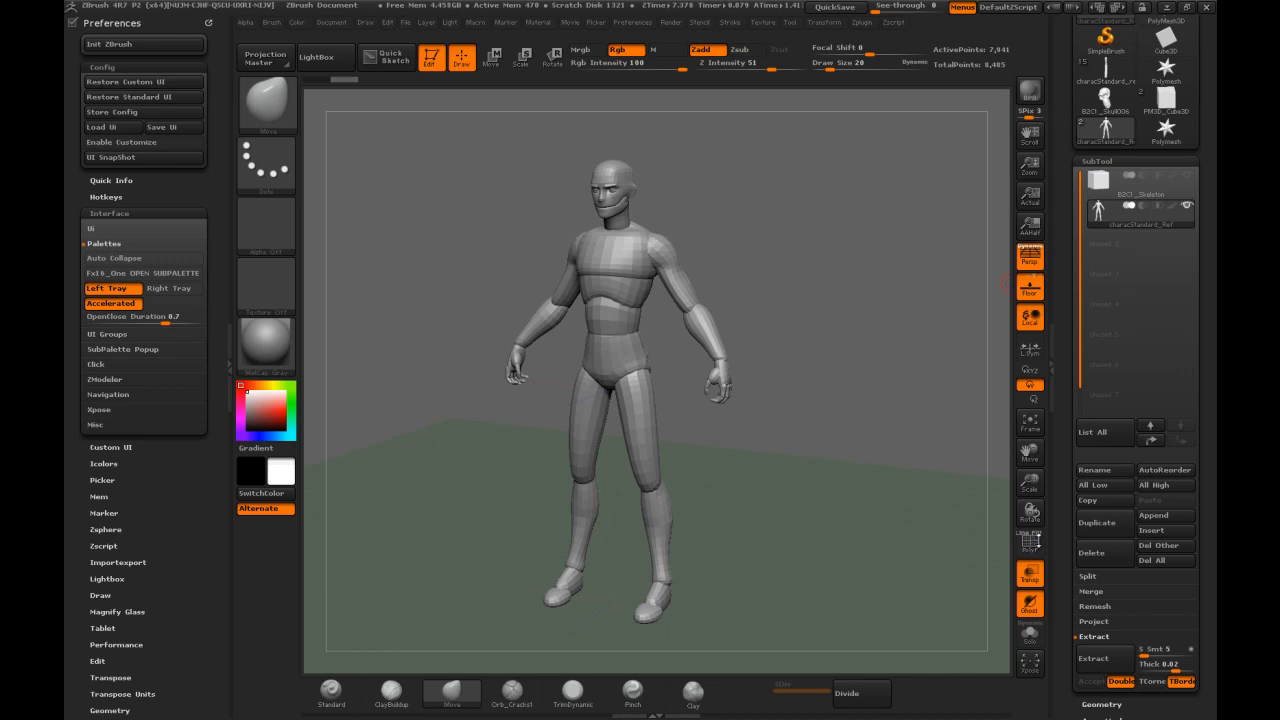
{"action": "left_click", "coordinate": [1030, 544]}
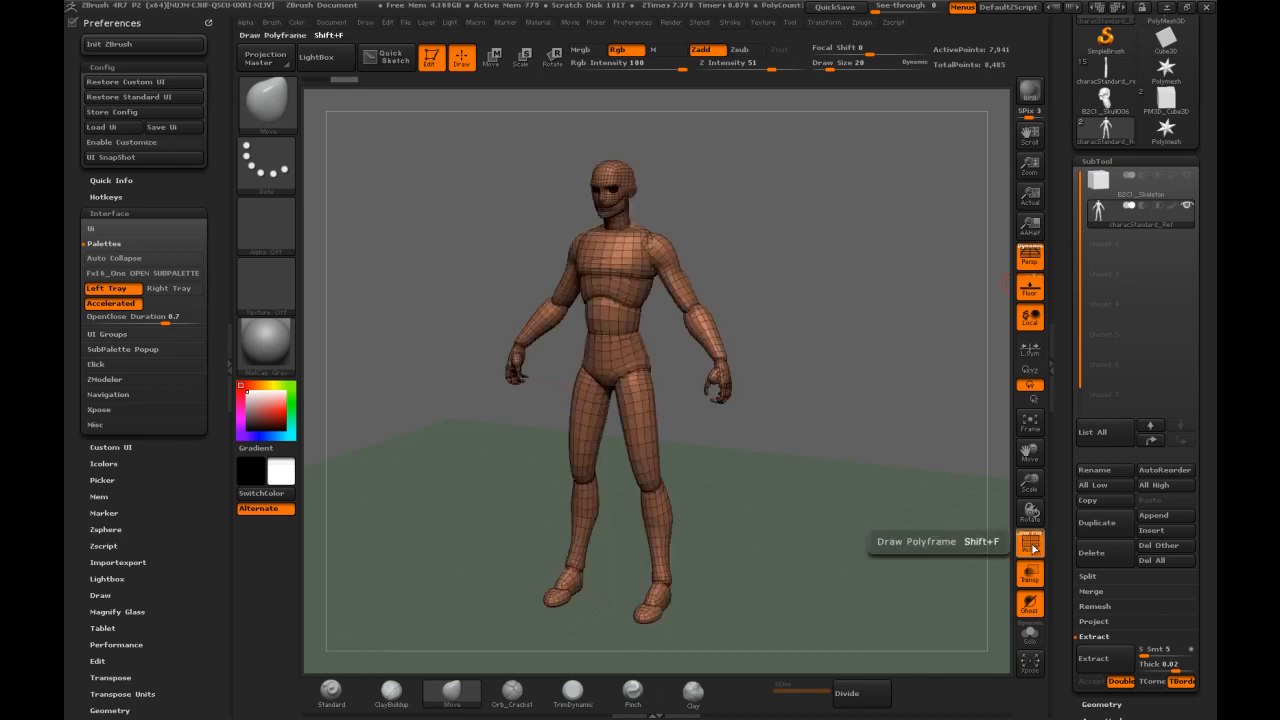
{"action": "left_click_drag", "start_coordinate": [803, 246], "coordinate": [833, 240]}
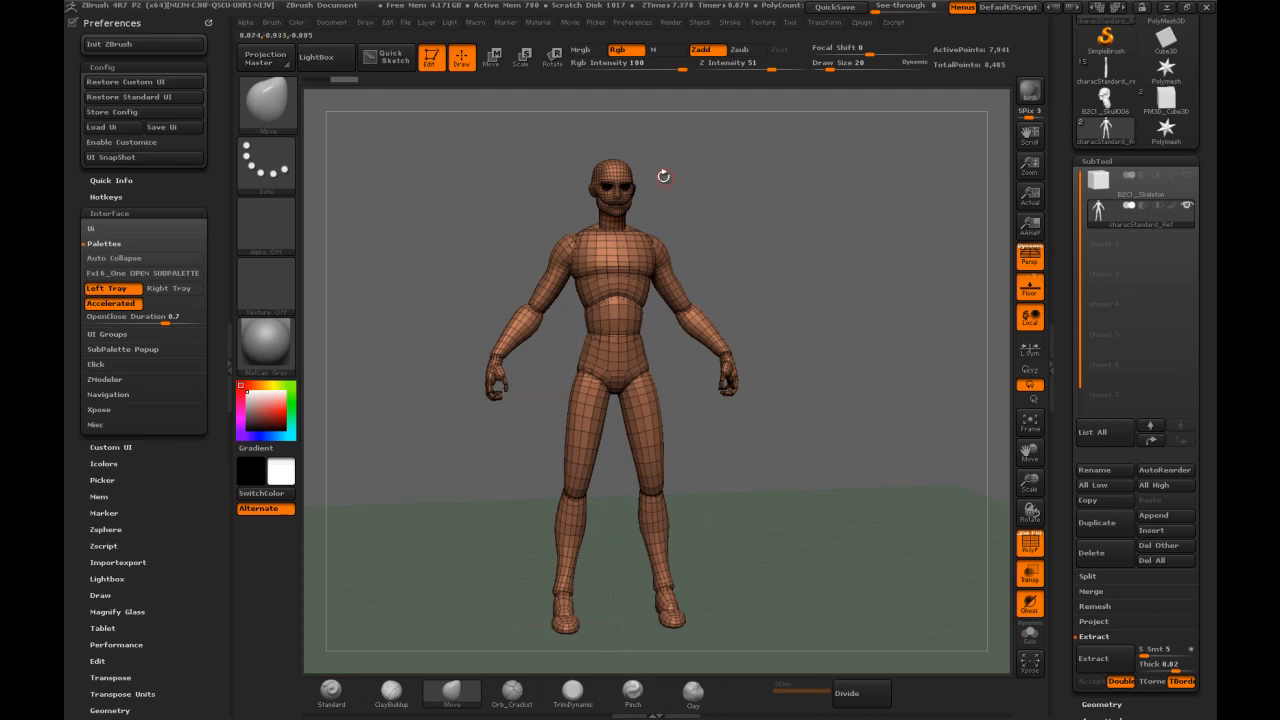
{"action": "left_click_drag", "start_coordinate": [737, 209], "coordinate": [735, 197]}
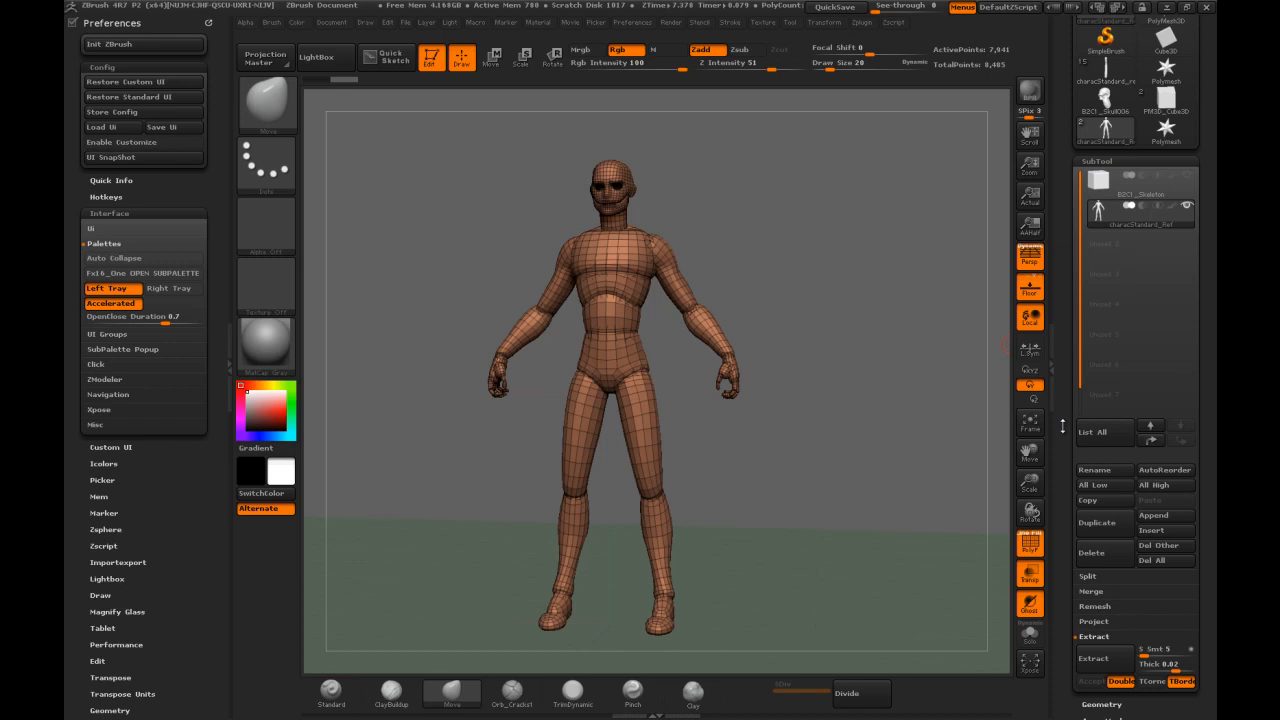
Split the reference figure into polygroups by topology continuity with Auto Groups
{"action": "left_click_drag", "start_coordinate": [1062, 438], "coordinate": [1067, 254]}
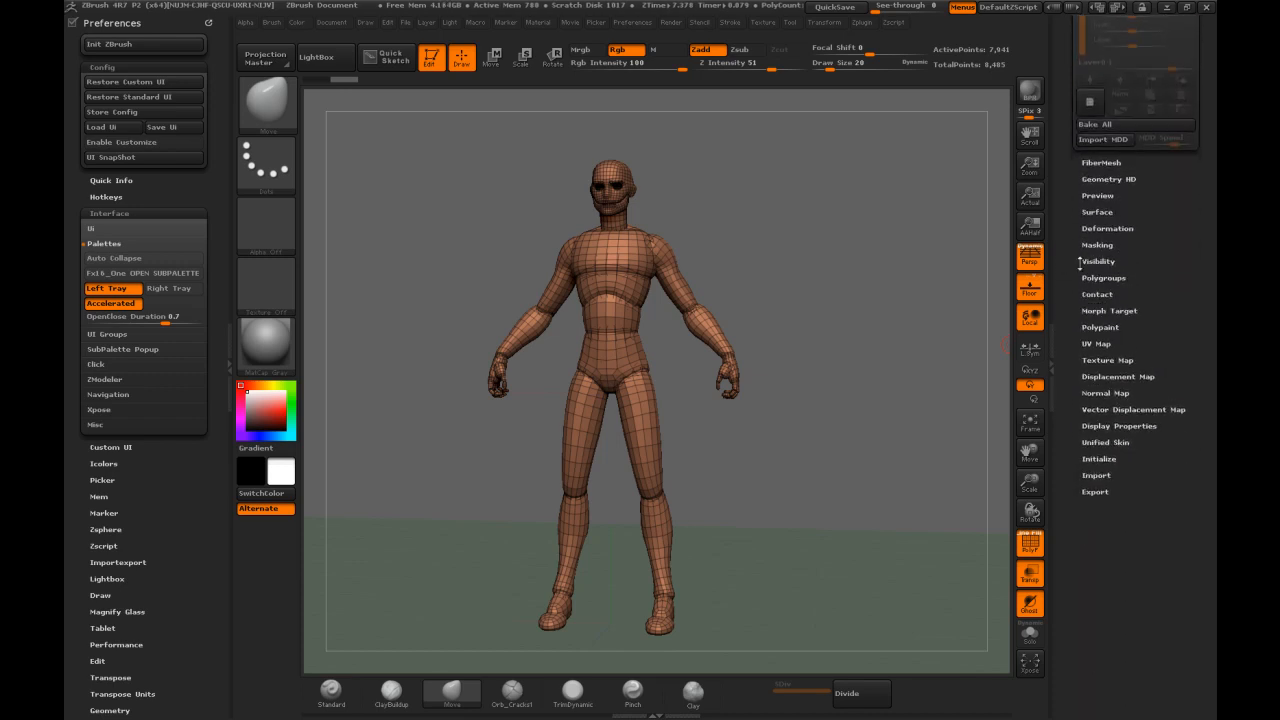
{"action": "left_click", "coordinate": [1094, 277]}
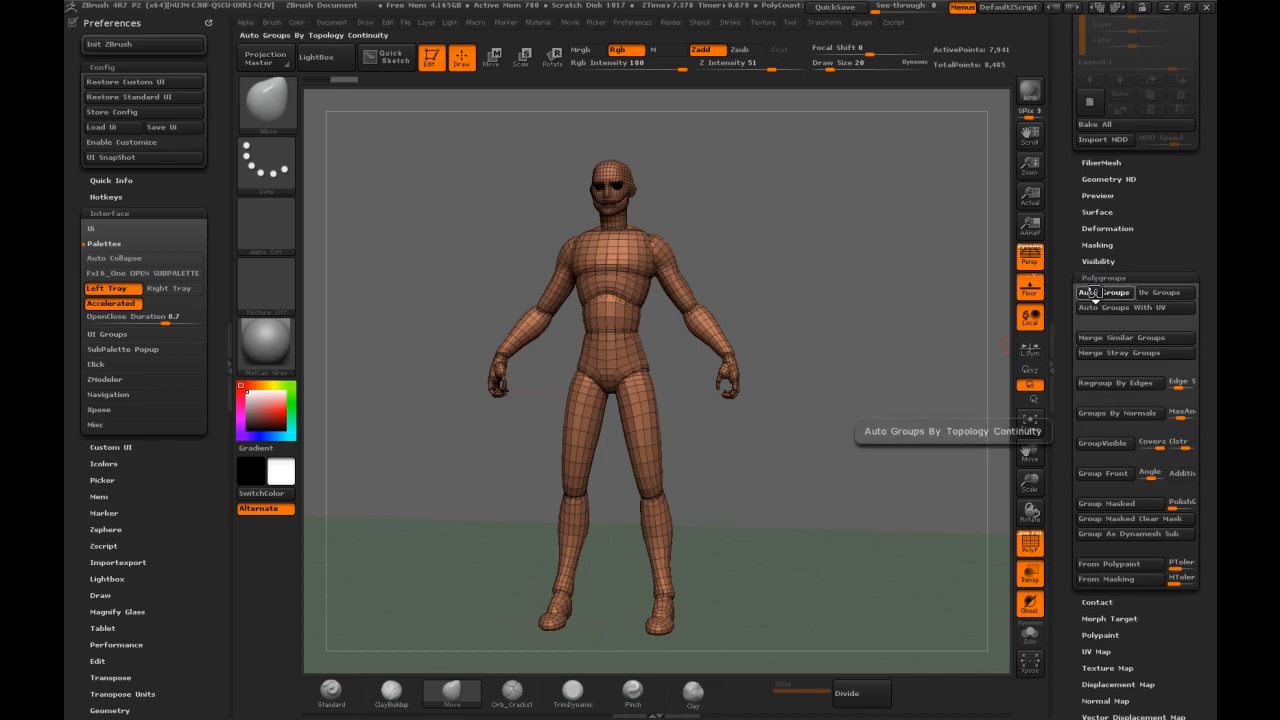
{"action": "left_click", "coordinate": [1097, 293]}
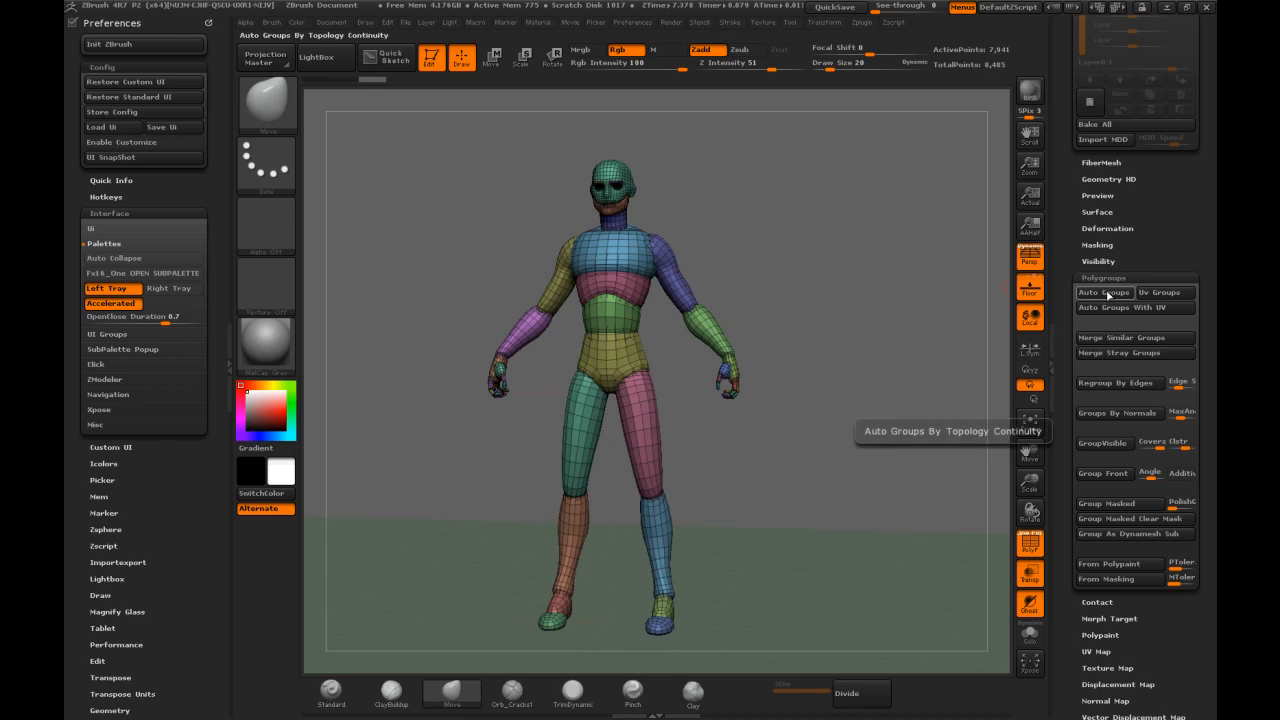
Isolate each upper arm's polygroup in turn and show the whole figure again
{"action": "left_click_drag", "start_coordinate": [765, 245], "coordinate": [731, 250]}
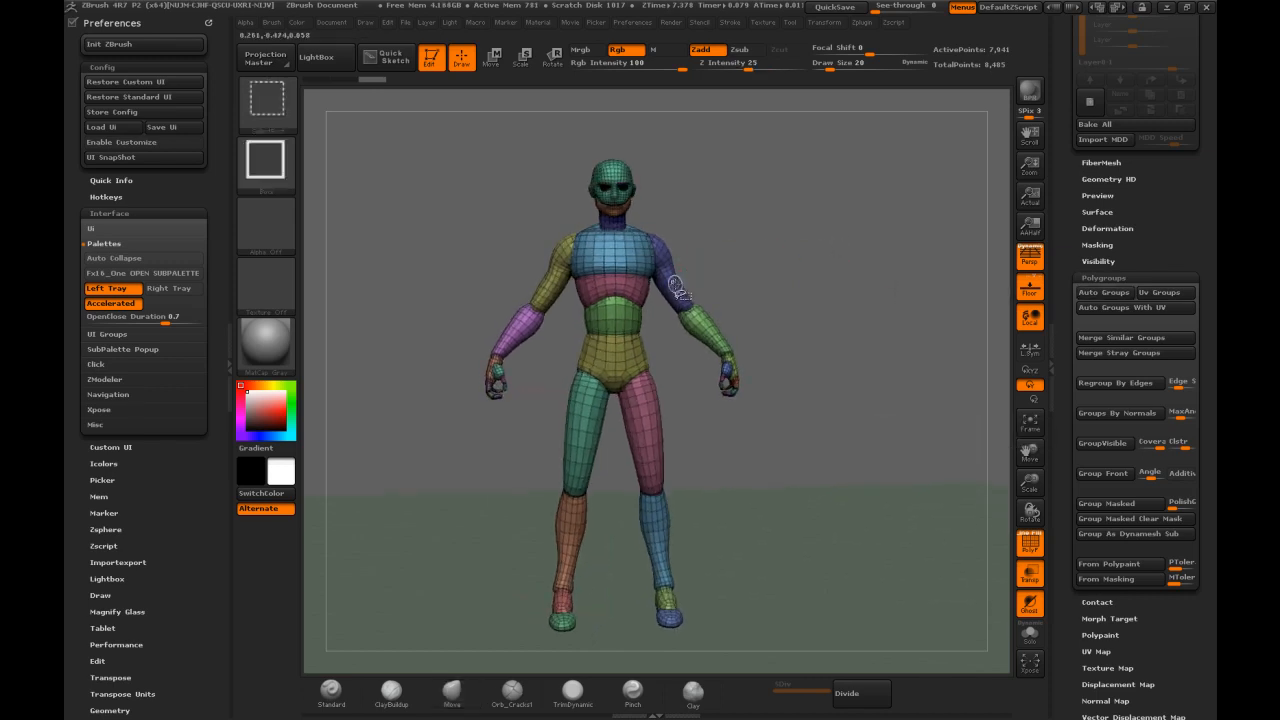
{"action": "left_click", "coordinate": [680, 285], "text": "ctrl+shift"}
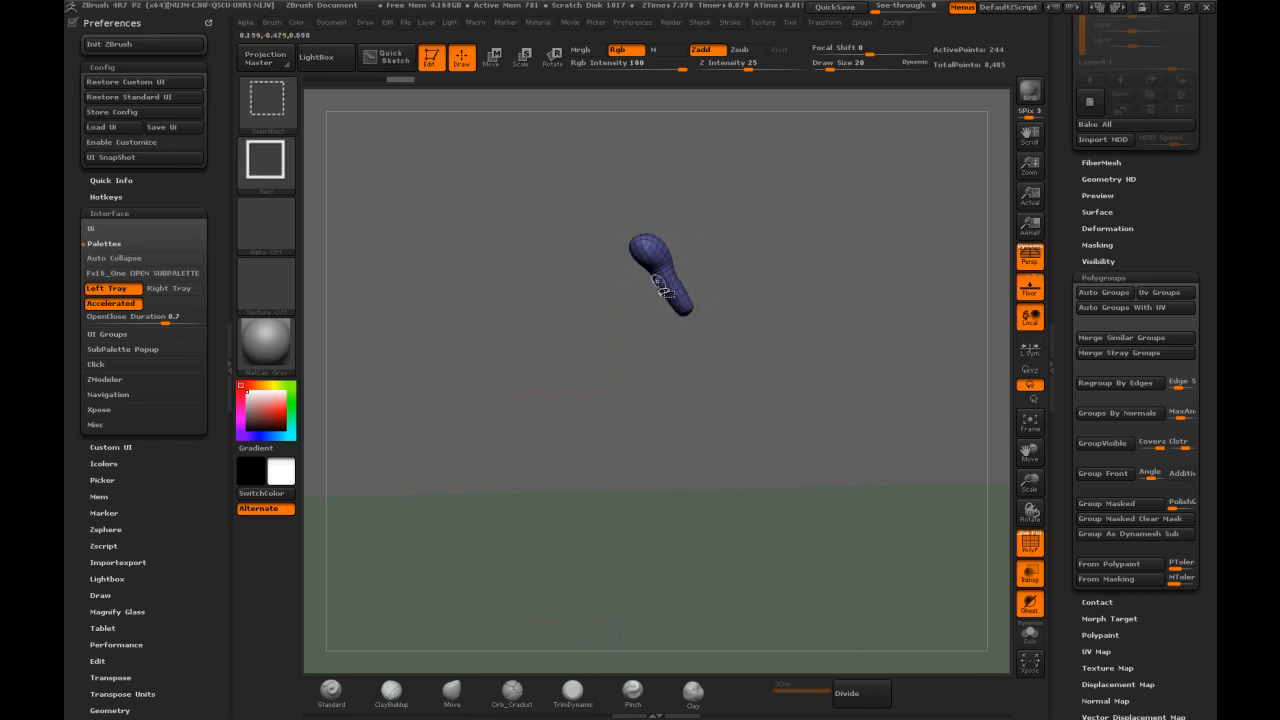
{"action": "left_click", "coordinate": [768, 275], "text": "ctrl+shift"}
{"action": "left_click", "coordinate": [575, 279], "text": "ctrl+shift"}
{"action": "left_click", "coordinate": [803, 251], "text": "ctrl+shift"}
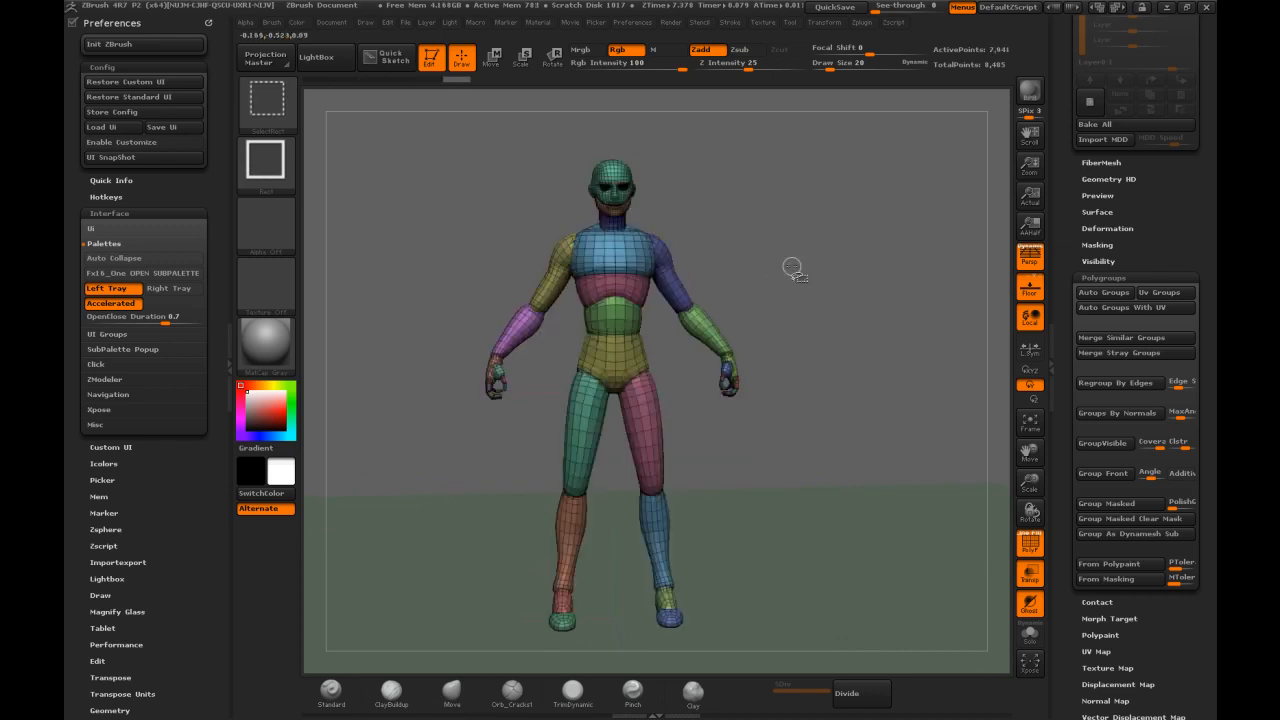
Apply Merge Similar Groups to the figure and check the thigh, upper-arm and forearm pairs by isolating each polygroup
{"action": "left_click", "coordinate": [1112, 340]}
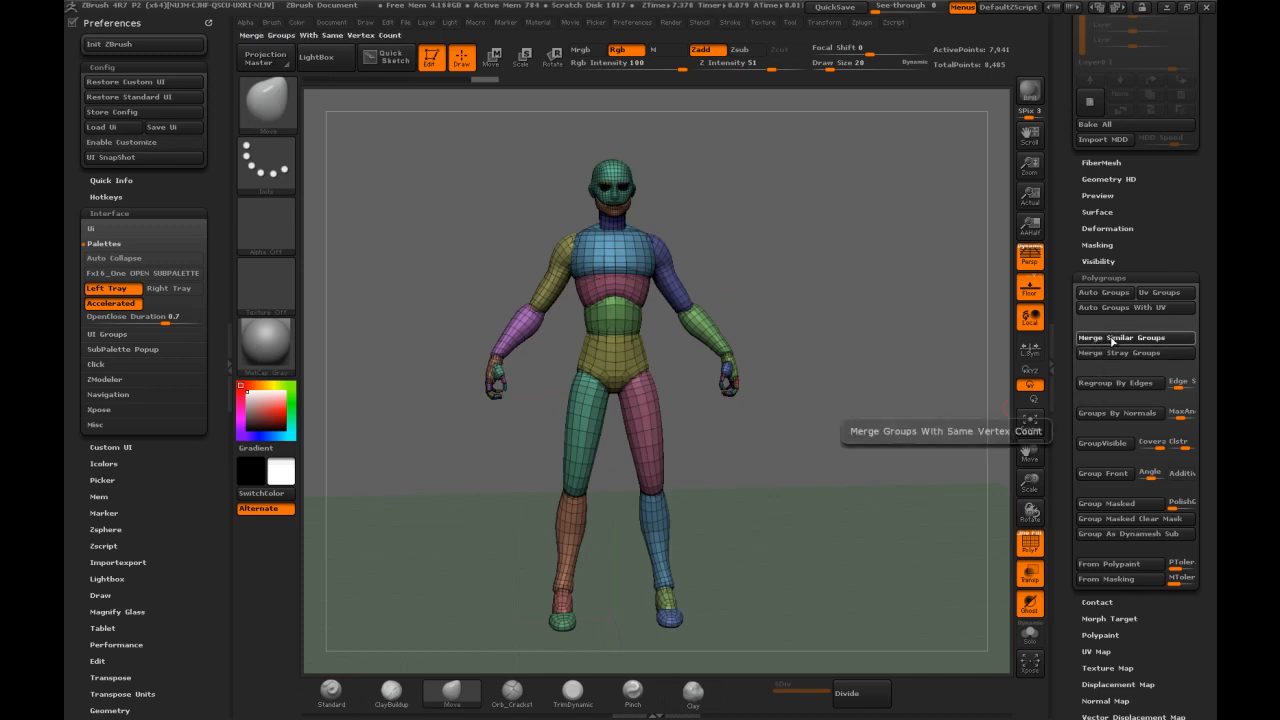
{"action": "left_click", "coordinate": [647, 418], "text": "ctrl+shift"}
{"action": "left_click", "coordinate": [720, 263], "text": "ctrl+shift"}
{"action": "left_click", "coordinate": [685, 285], "text": "ctrl+shift"}
{"action": "left_click", "coordinate": [757, 343], "text": "ctrl+shift"}
{"action": "left_click", "coordinate": [718, 348], "text": "ctrl+shift"}
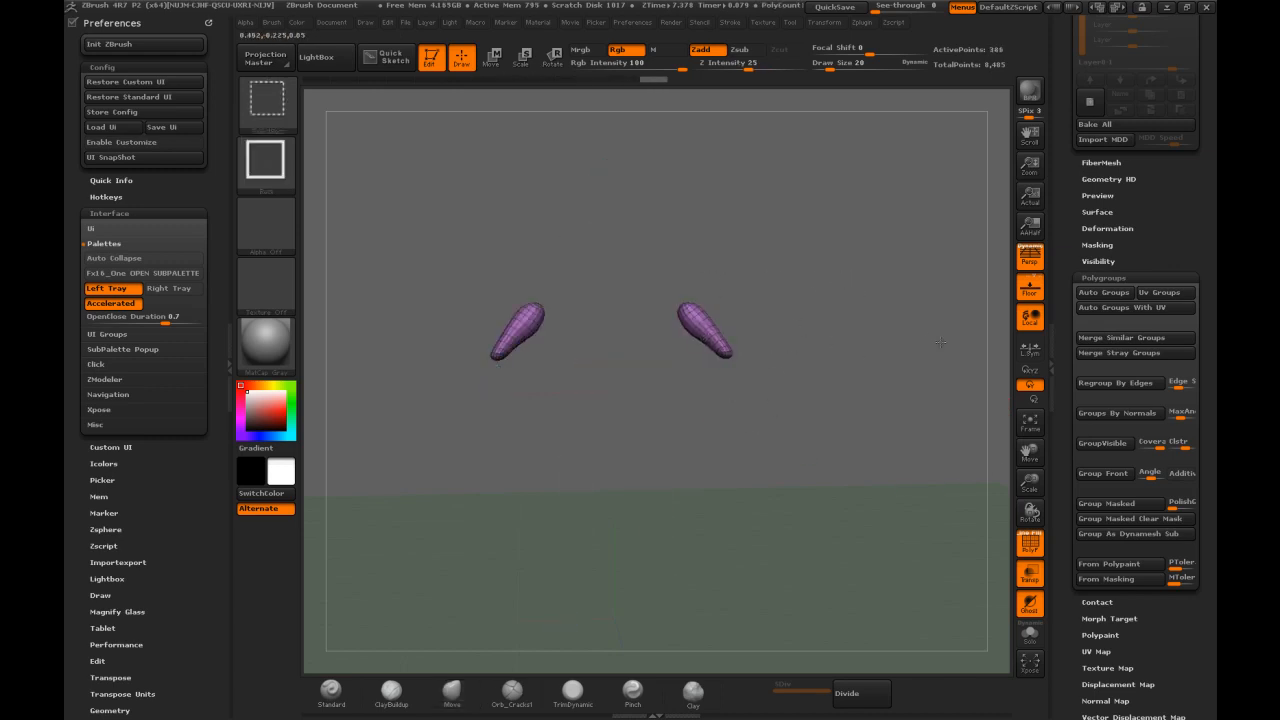
{"action": "left_click", "coordinate": [941, 344], "text": "ctrl+shift"}
Isolate the shared lower-leg polygroup to check it, and bring back the whole figure
{"action": "left_click", "coordinate": [665, 547], "text": "ctrl+shift"}
{"action": "left_click", "coordinate": [848, 528], "text": "ctrl+shift"}
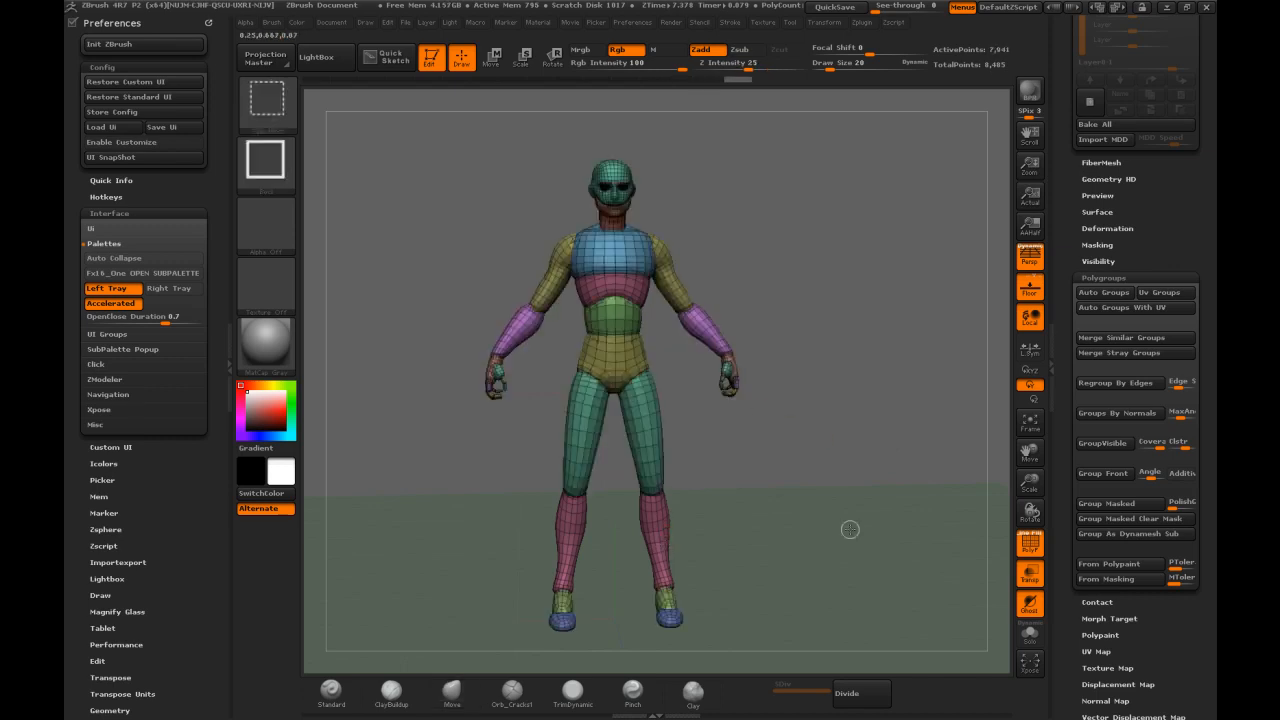
{"action": "left_click", "coordinate": [650, 515], "text": "ctrl+shift"}
{"action": "key", "text": "b"}
{"action": "key", "text": "m"}
{"action": "key", "text": "v"}
{"action": "left_click", "coordinate": [745, 203], "text": "ctrl+shift"}
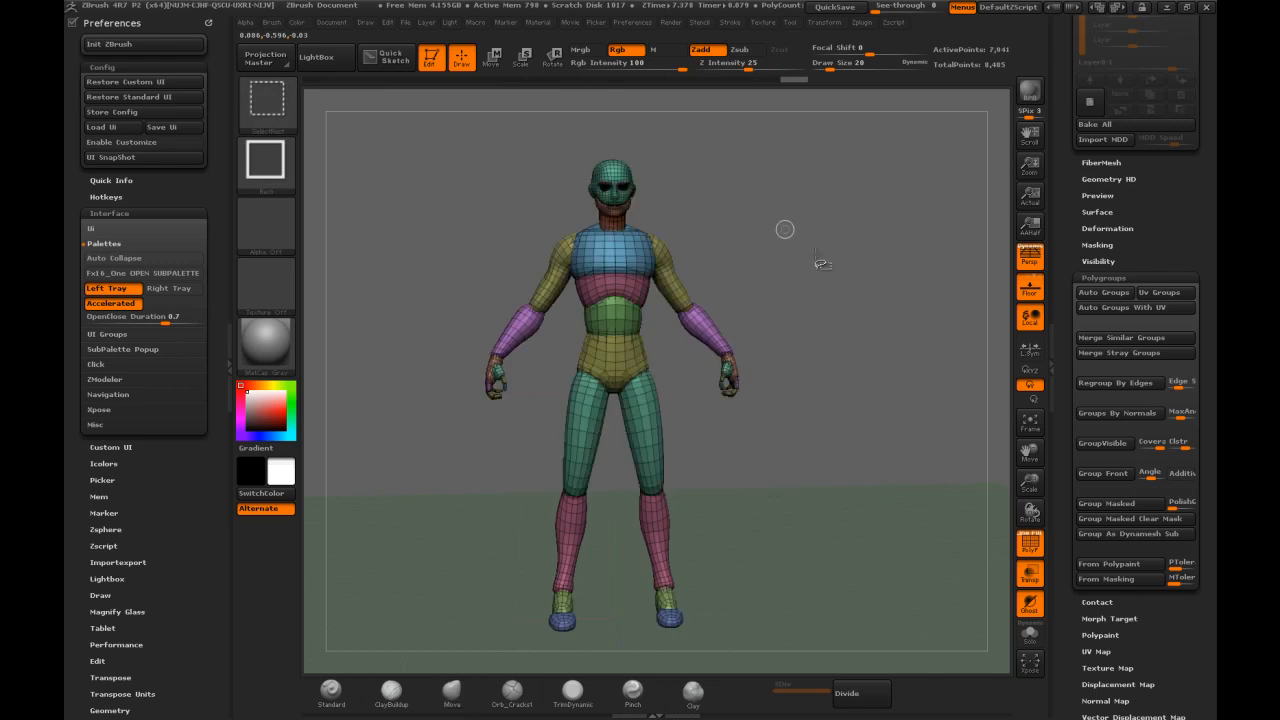
Isolate a rectangular band of polygons across the face with SelectRect, restore the whole figure and return to the front view
{"action": "left_click_drag", "start_coordinate": [1003, 327], "coordinate": [677, 482]}
{"action": "left_click_drag", "start_coordinate": [785, 215], "coordinate": [740, 200]}
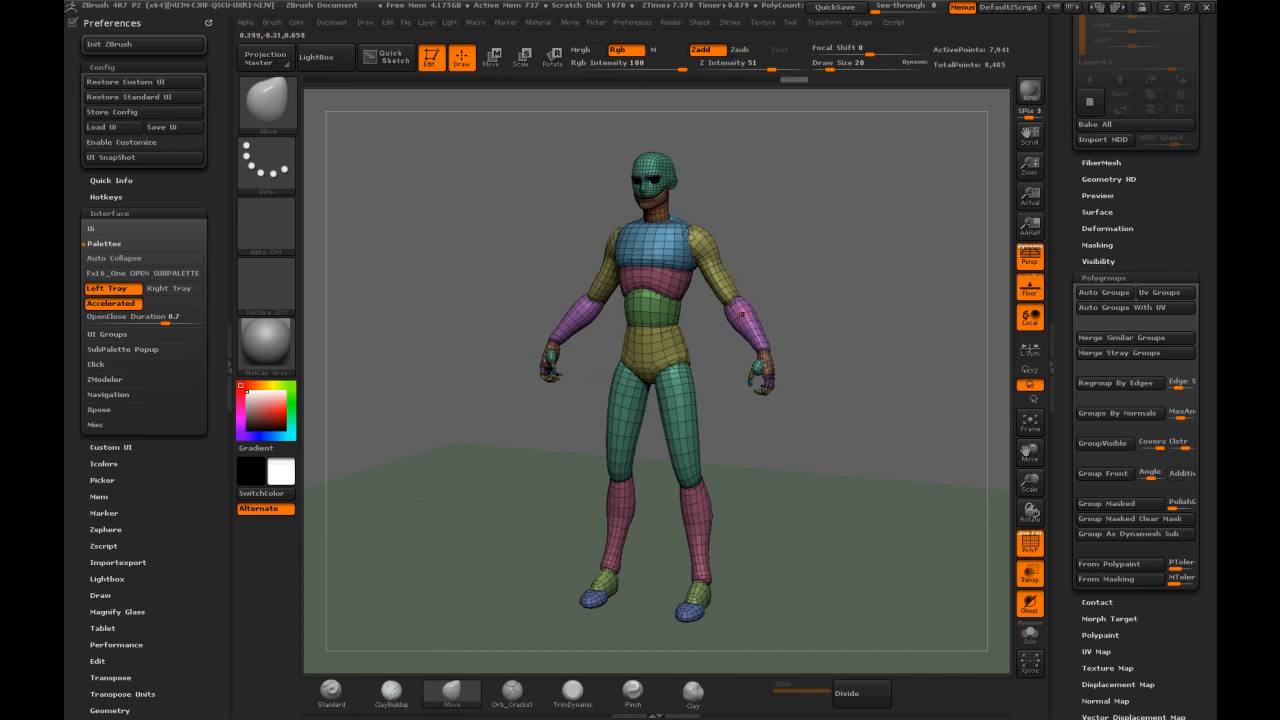
{"action": "mouse_move", "coordinate": [822, 236]}
{"action": "left_mouse_down", "text": "shift"}
{"action": "mouse_move", "coordinate": [838, 237]}
{"action": "mouse_move", "coordinate": [822, 237]}
{"action": "left_mouse_up", "text": "shift"}
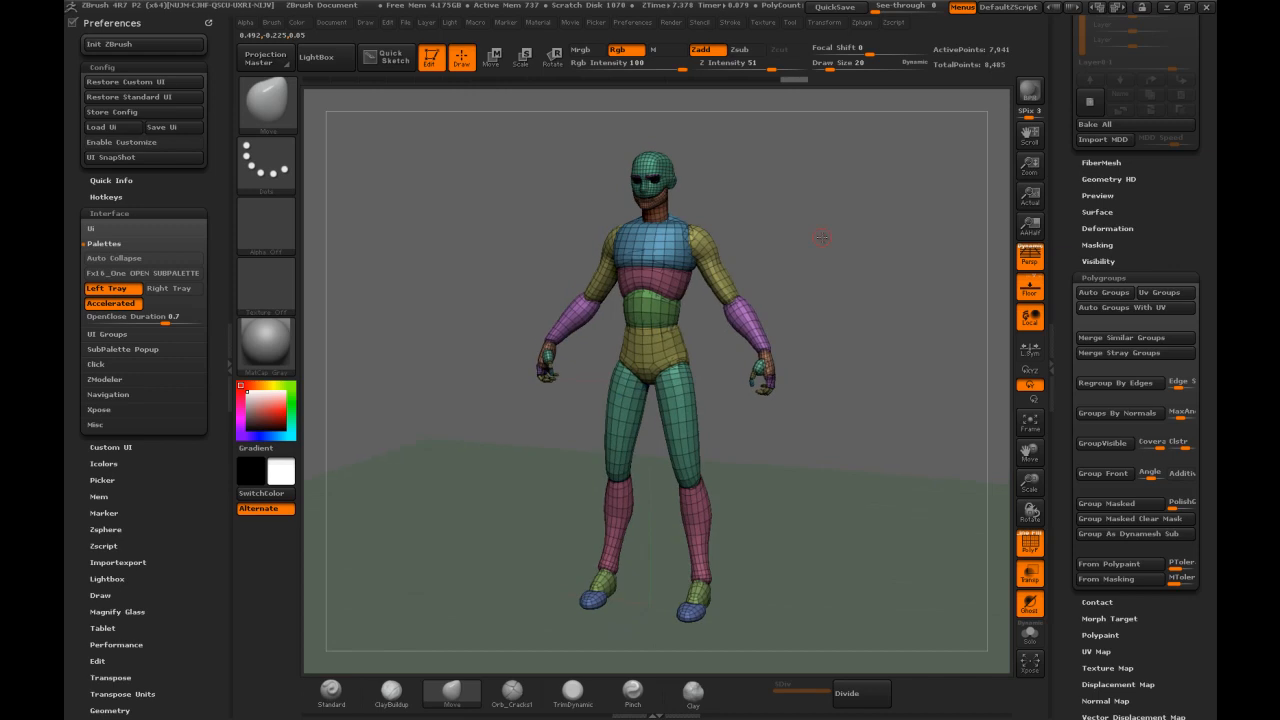
{"action": "mouse_move", "coordinate": [769, 204]}
{"action": "left_mouse_down", "text": "shift"}
{"action": "mouse_move", "coordinate": [787, 190]}
{"action": "mouse_move", "coordinate": [772, 160]}
{"action": "mouse_move", "coordinate": [786, 237]}
{"action": "left_mouse_up", "text": "shift"}
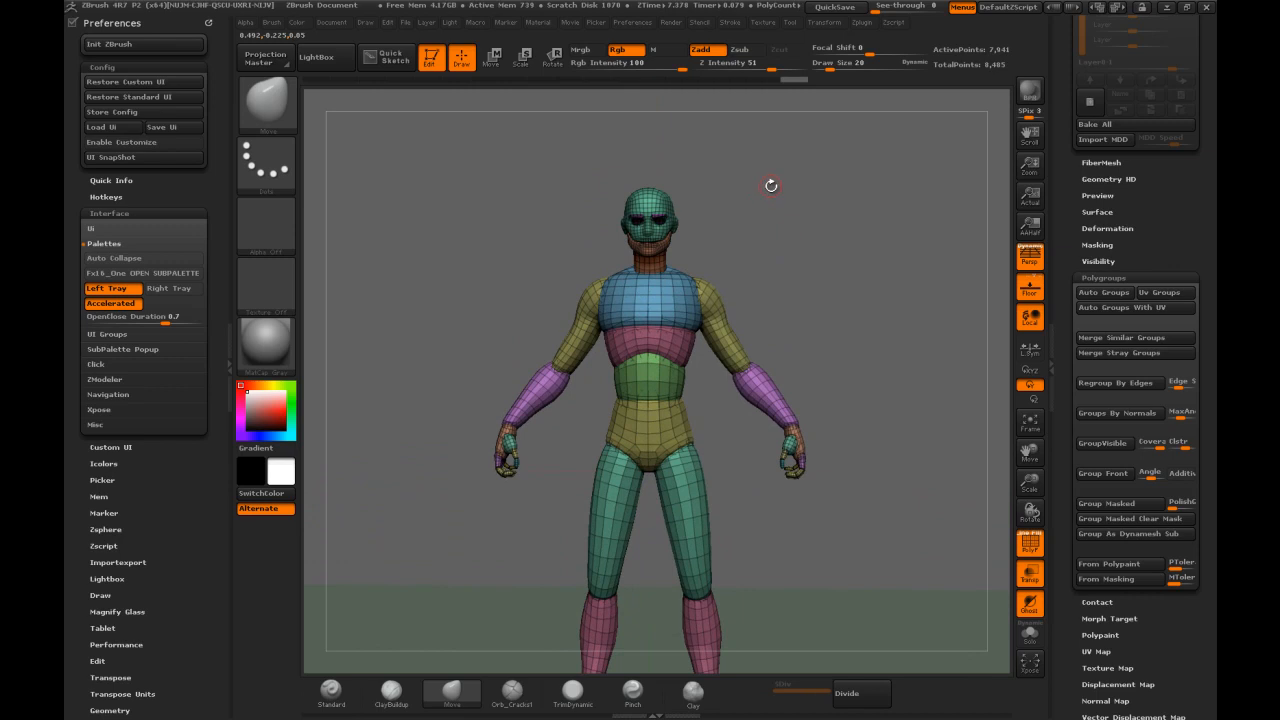
{"action": "key", "text": "ctrl+shift"}
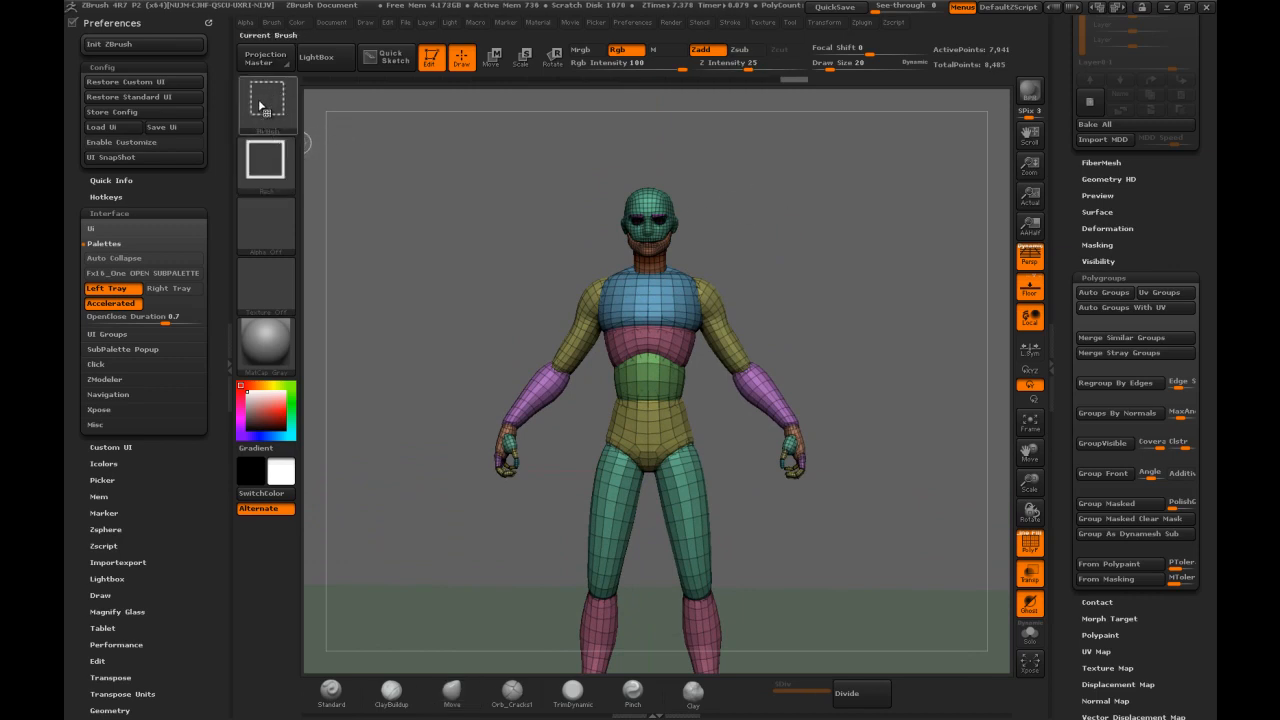
{"action": "mouse_move", "coordinate": [266, 97]}
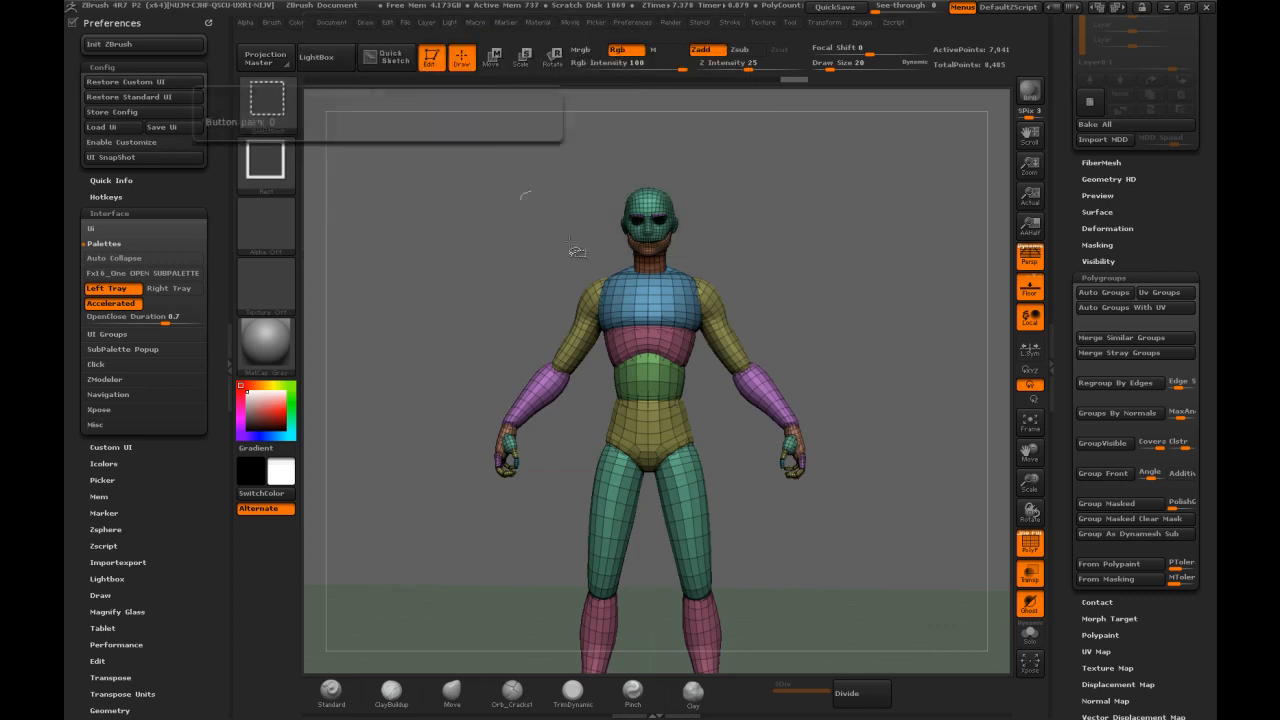
{"action": "mouse_move", "coordinate": [798, 296]}
{"action": "left_mouse_down"}
{"action": "mouse_move", "coordinate": [815, 250]}
{"action": "mouse_move", "coordinate": [815, 269]}
{"action": "left_mouse_up"}
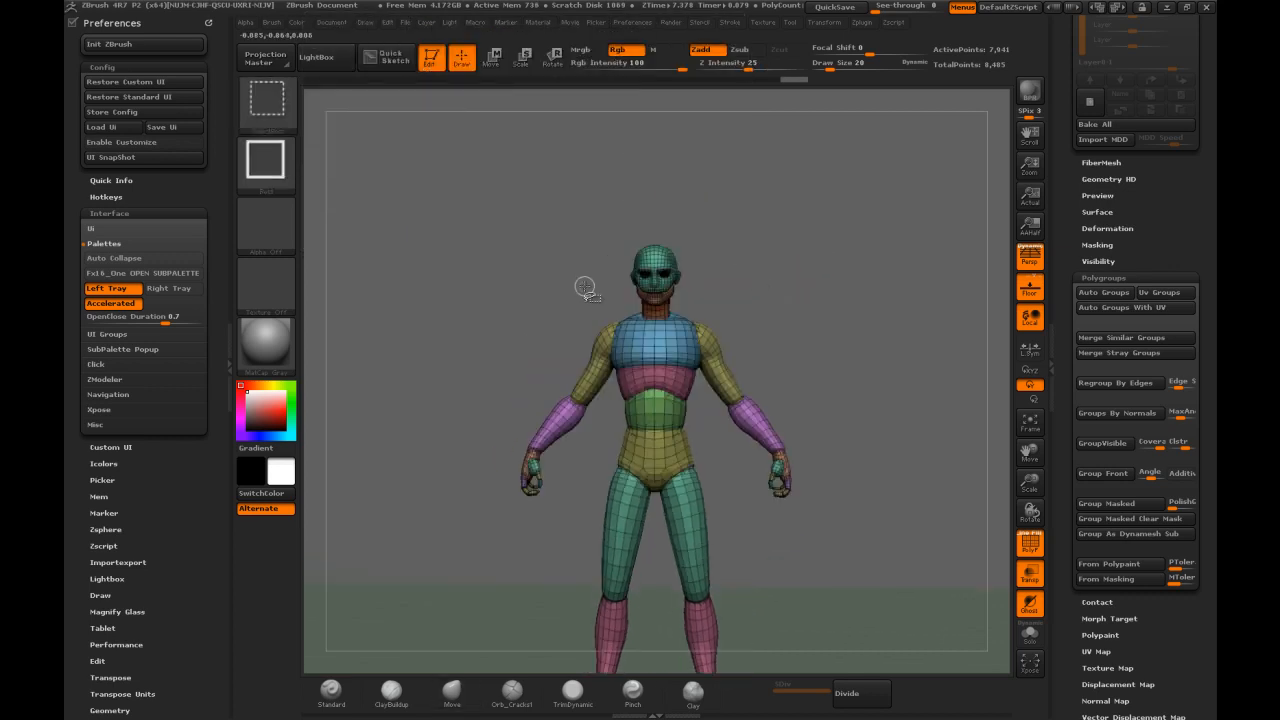
{"action": "mouse_move", "coordinate": [532, 270]}
{"action": "left_mouse_down", "text": "ctrl+shift"}
{"action": "mouse_move", "coordinate": [825, 371]}
{"action": "mouse_move", "coordinate": [827, 346]}
{"action": "mouse_move", "coordinate": [794, 344]}
{"action": "mouse_move", "coordinate": [790, 282]}
{"action": "mouse_move", "coordinate": [828, 303]}
{"action": "mouse_move", "coordinate": [840, 280]}
{"action": "mouse_move", "coordinate": [822, 352]}
{"action": "left_mouse_up", "text": "ctrl+shift"}
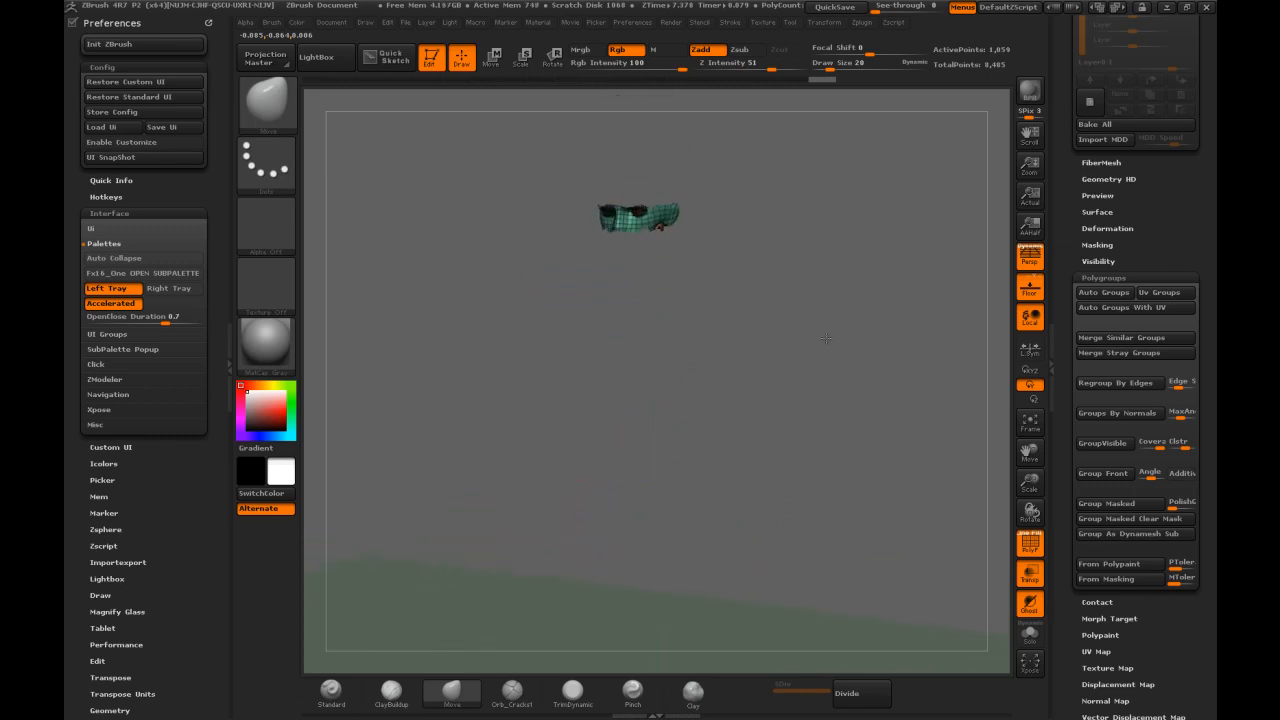
{"action": "left_click", "coordinate": [814, 277], "text": "ctrl+shift"}
{"action": "left_click_drag", "start_coordinate": [823, 286], "coordinate": [832, 285], "text": "shift"}
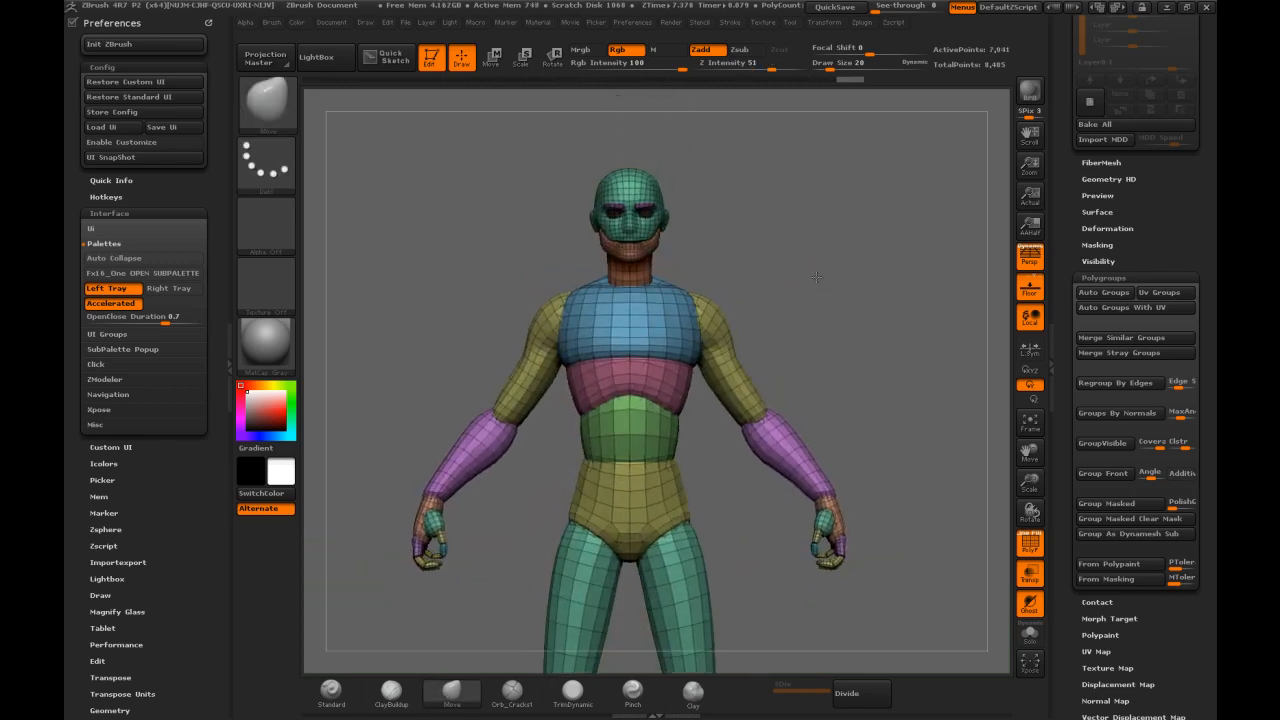
Restore the whole figure, isolate the upper face with a selection rectangle, and narrow the visible area to a band around the eyes
{"action": "mouse_move", "coordinate": [742, 168]}
{"action": "left_mouse_down"}
{"action": "mouse_move", "coordinate": [587, 196]}
{"action": "mouse_move", "coordinate": [686, 229]}
{"action": "mouse_move", "coordinate": [772, 205]}
{"action": "mouse_move", "coordinate": [771, 194]}
{"action": "mouse_move", "coordinate": [771, 314]}
{"action": "mouse_move", "coordinate": [766, 216]}
{"action": "left_mouse_up"}
{"action": "left_click_drag", "start_coordinate": [782, 288], "coordinate": [756, 278]}
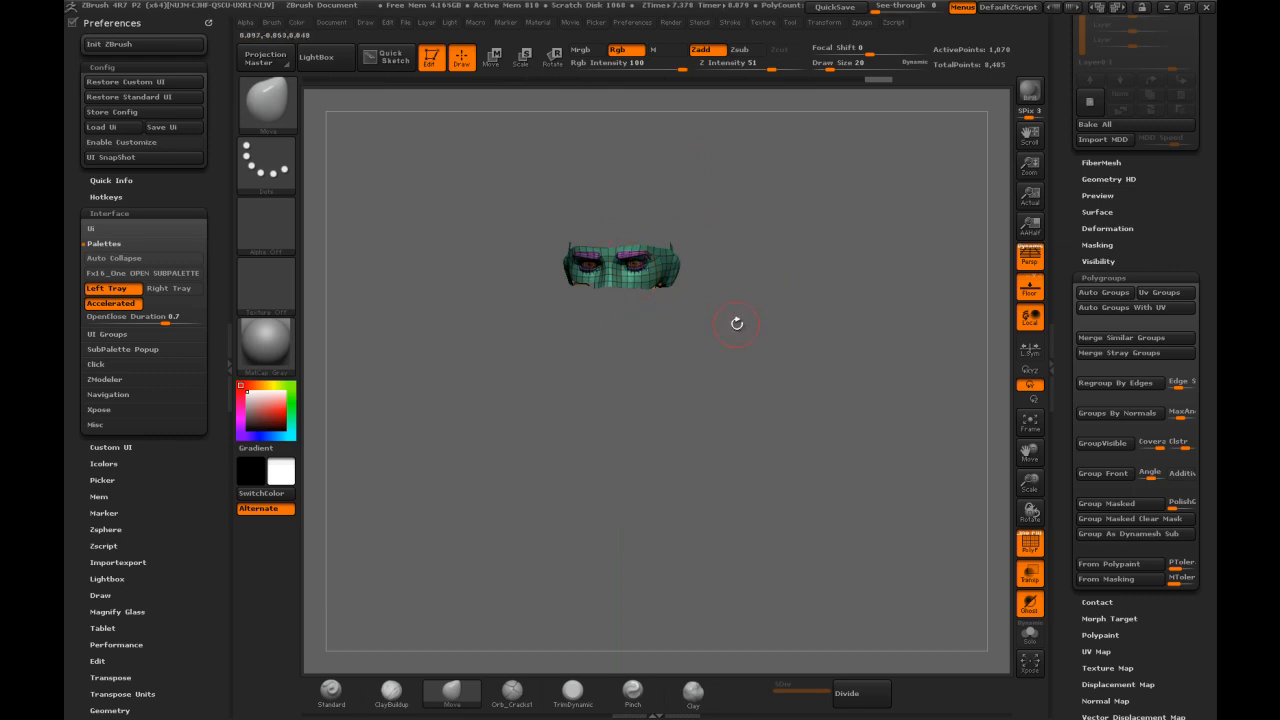
{"action": "left_click", "coordinate": [790, 270], "text": "ctrl+shift"}
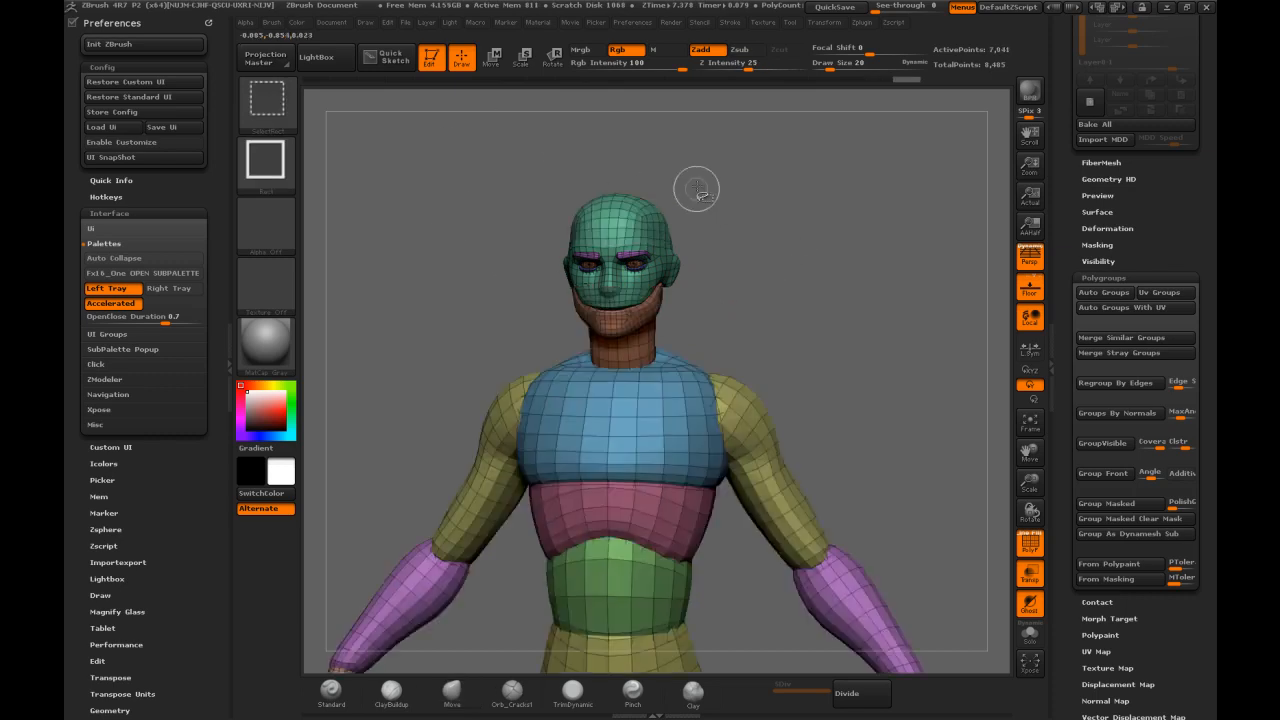
{"action": "left_click_drag", "start_coordinate": [494, 210], "coordinate": [760, 302], "text": "ctrl+shift"}
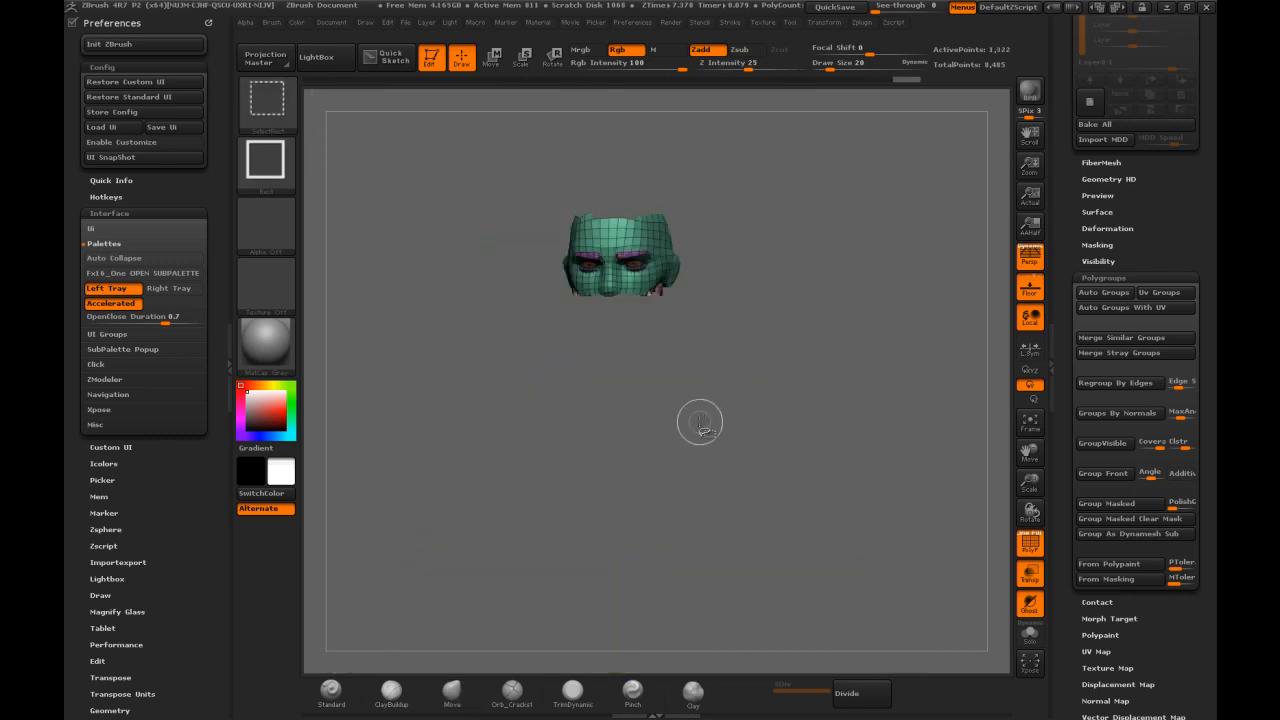
{"action": "left_click_drag", "start_coordinate": [526, 234], "coordinate": [718, 280], "text": "ctrl+shift"}
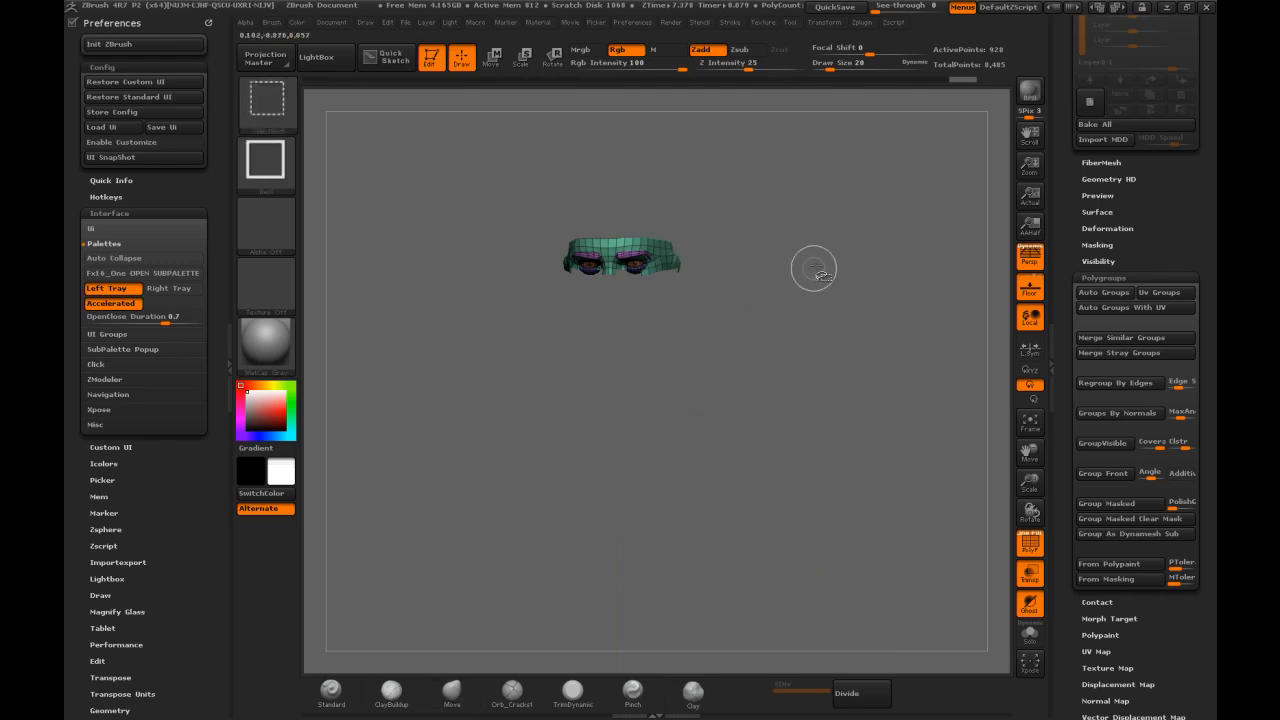
Invert the visibility so only the eye band is hidden, restore the whole figure, and frame it from the front
{"action": "left_click_drag", "start_coordinate": [877, 157], "coordinate": [785, 295], "text": "ctrl+shift"}
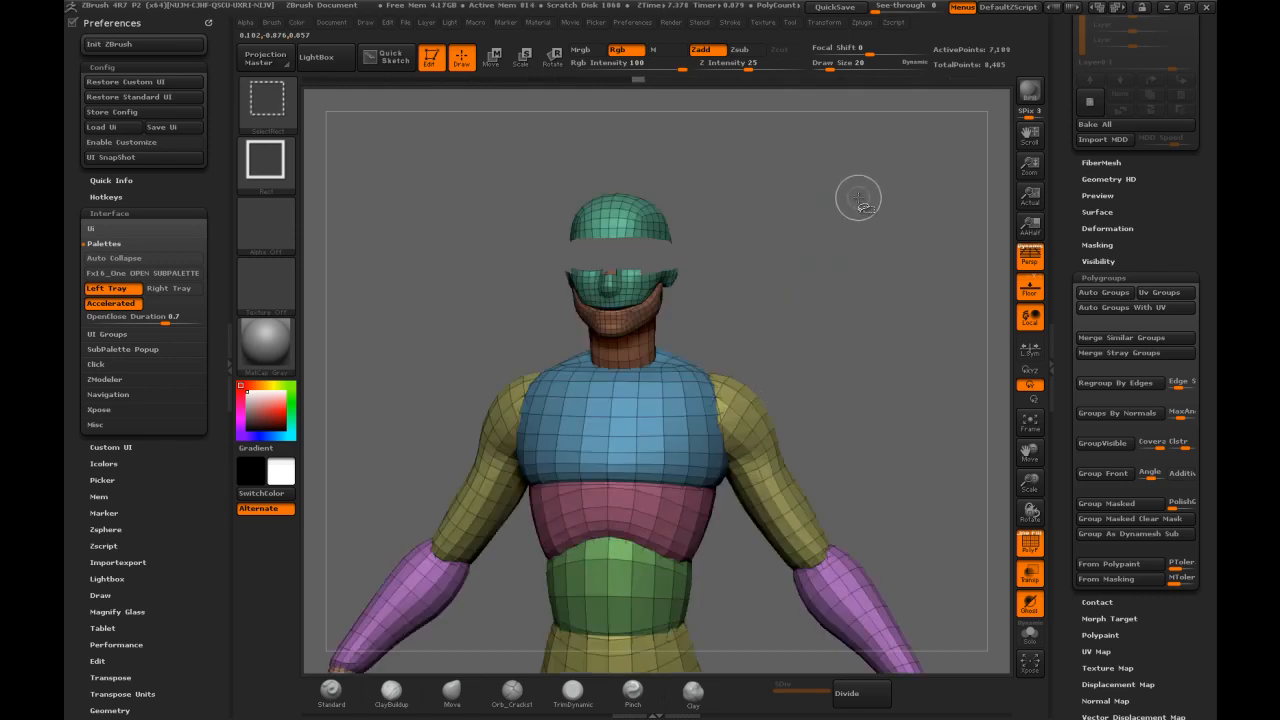
{"action": "left_click", "coordinate": [857, 200], "text": "ctrl+shift"}
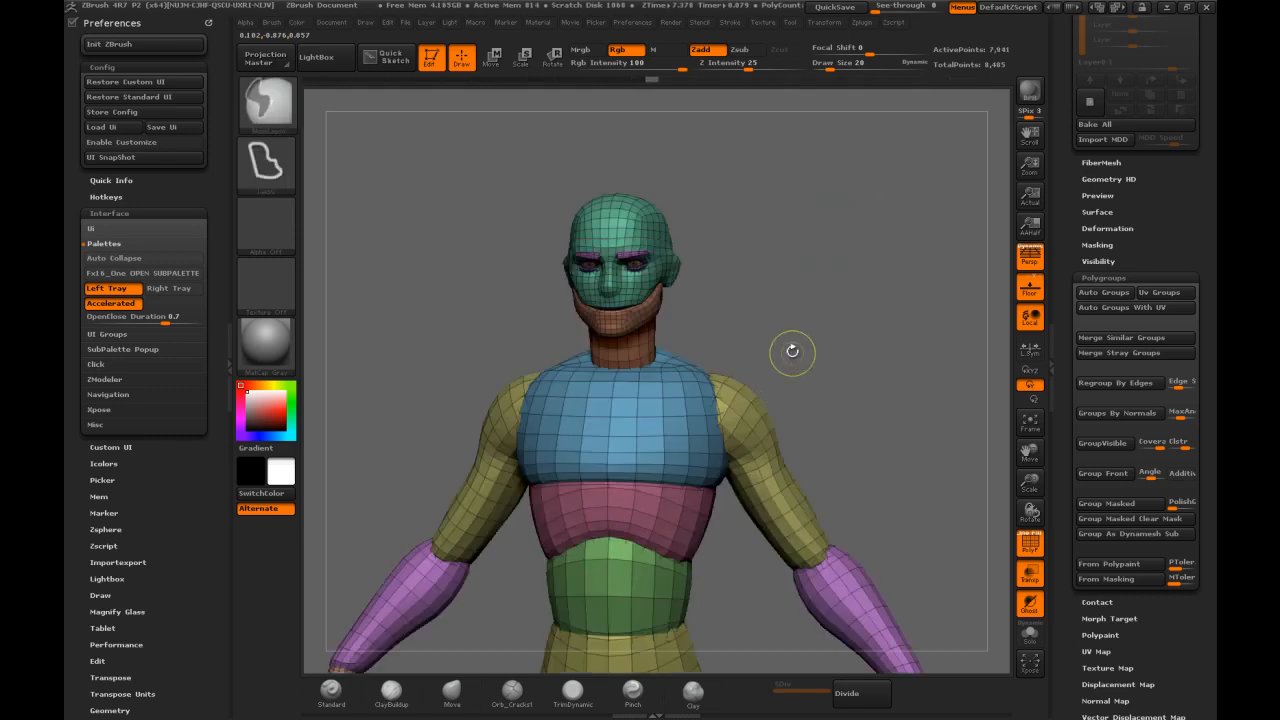
{"action": "left_click_drag", "start_coordinate": [805, 233], "coordinate": [791, 196]}
{"action": "left_click_drag", "start_coordinate": [759, 344], "coordinate": [708, 191], "text": "alt"}
{"action": "left_click_drag", "start_coordinate": [770, 265], "coordinate": [746, 208], "text": "alt"}
{"action": "key", "text": "f"}
{"action": "mouse_move", "coordinate": [802, 250]}
{"action": "left_mouse_down"}
{"action": "mouse_move", "coordinate": [817, 210]}
{"action": "mouse_move", "coordinate": [833, 277]}
{"action": "mouse_move", "coordinate": [820, 215]}
{"action": "mouse_move", "coordinate": [799, 239]}
{"action": "left_mouse_up"}
{"action": "mouse_move", "coordinate": [799, 239]}
{"action": "left_mouse_down"}
{"action": "mouse_move", "coordinate": [817, 238]}
{"action": "mouse_move", "coordinate": [797, 242]}
{"action": "left_mouse_up"}
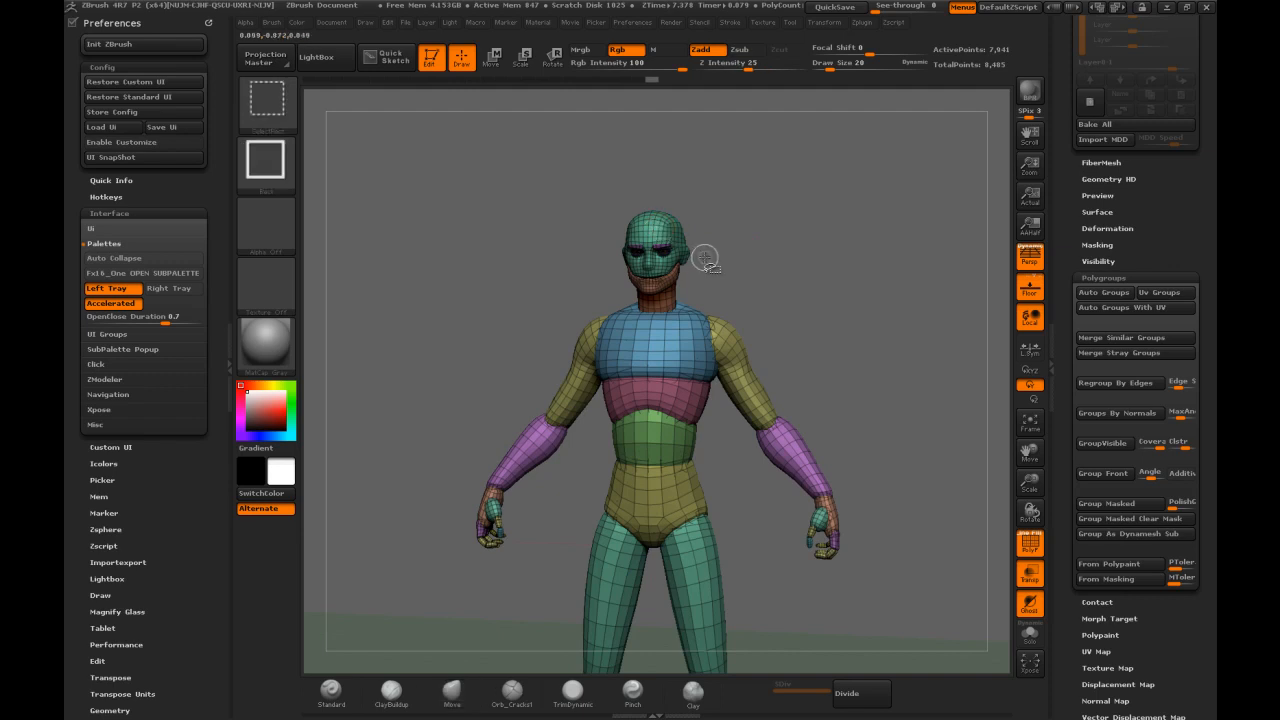
Isolate the head polygroup, invert the visibility, hide the jaw, neck and remaining eye pieces, and bring back the whole figure
{"action": "left_click", "coordinate": [662, 233], "text": "ctrl+shift"}
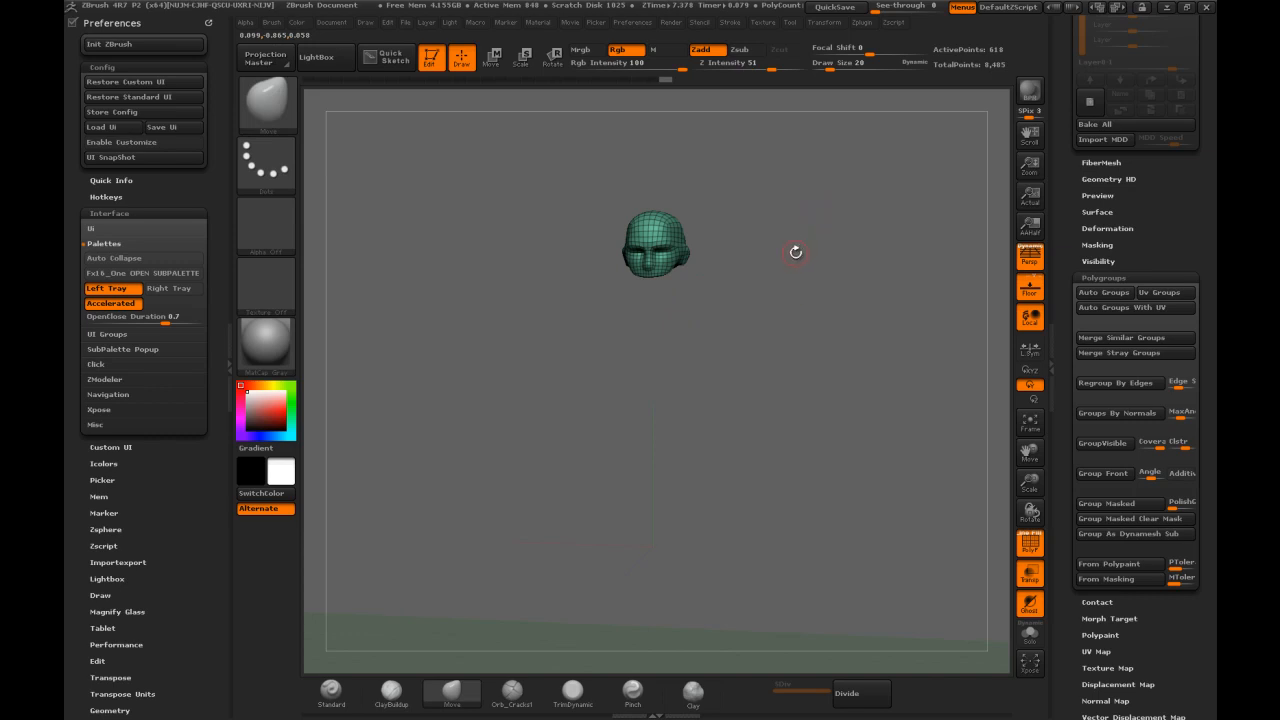
{"action": "key", "text": "ctrl+shift"}
{"action": "left_click_drag", "start_coordinate": [824, 187], "coordinate": [772, 238], "text": "ctrl+shift"}
{"action": "left_click", "coordinate": [657, 283], "text": "ctrl+alt+shift"}
{"action": "left_click", "coordinate": [662, 268], "text": "ctrl+alt+shift"}
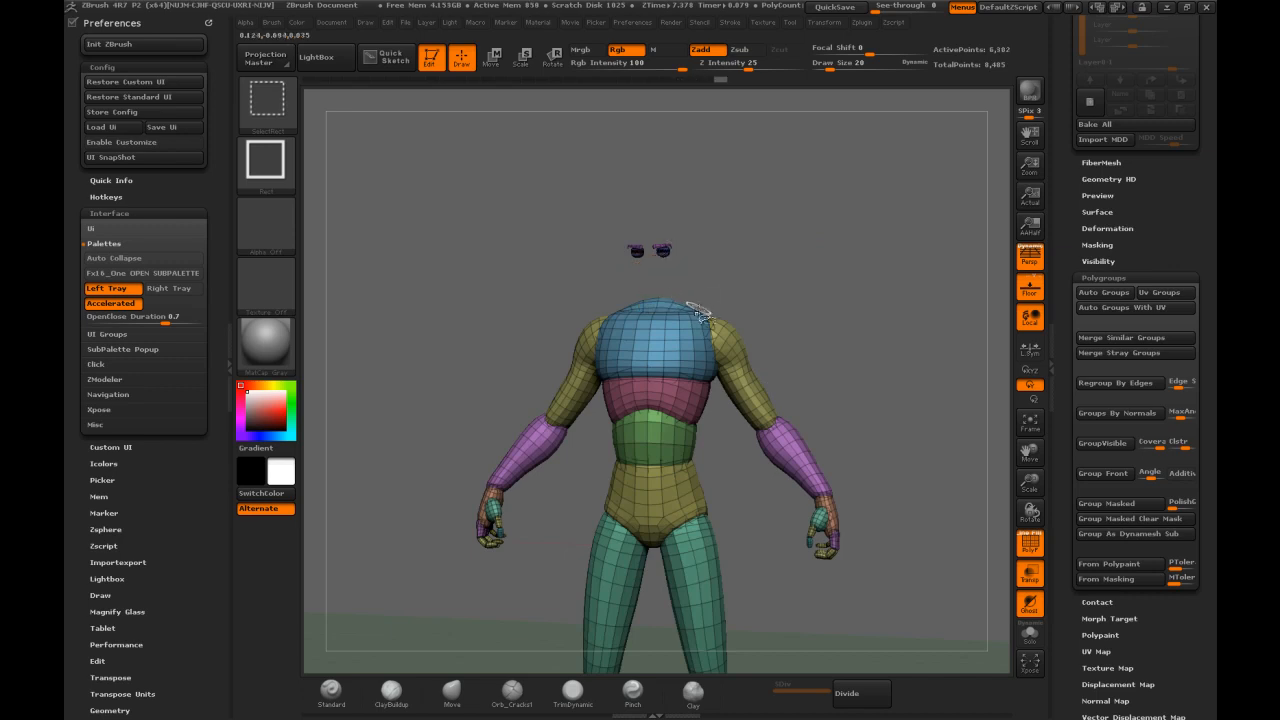
{"action": "left_click", "coordinate": [652, 244], "text": "ctrl+alt+shift"}
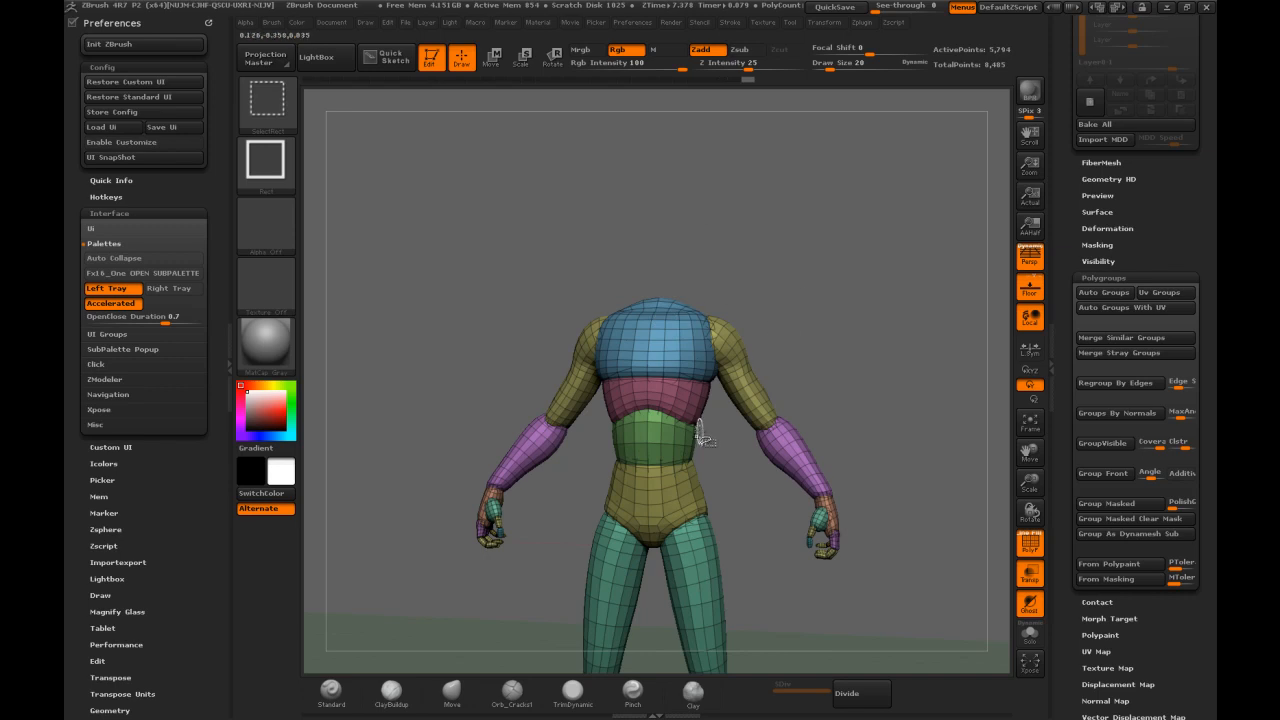
{"action": "left_click", "coordinate": [803, 289], "text": "ctrl+shift"}
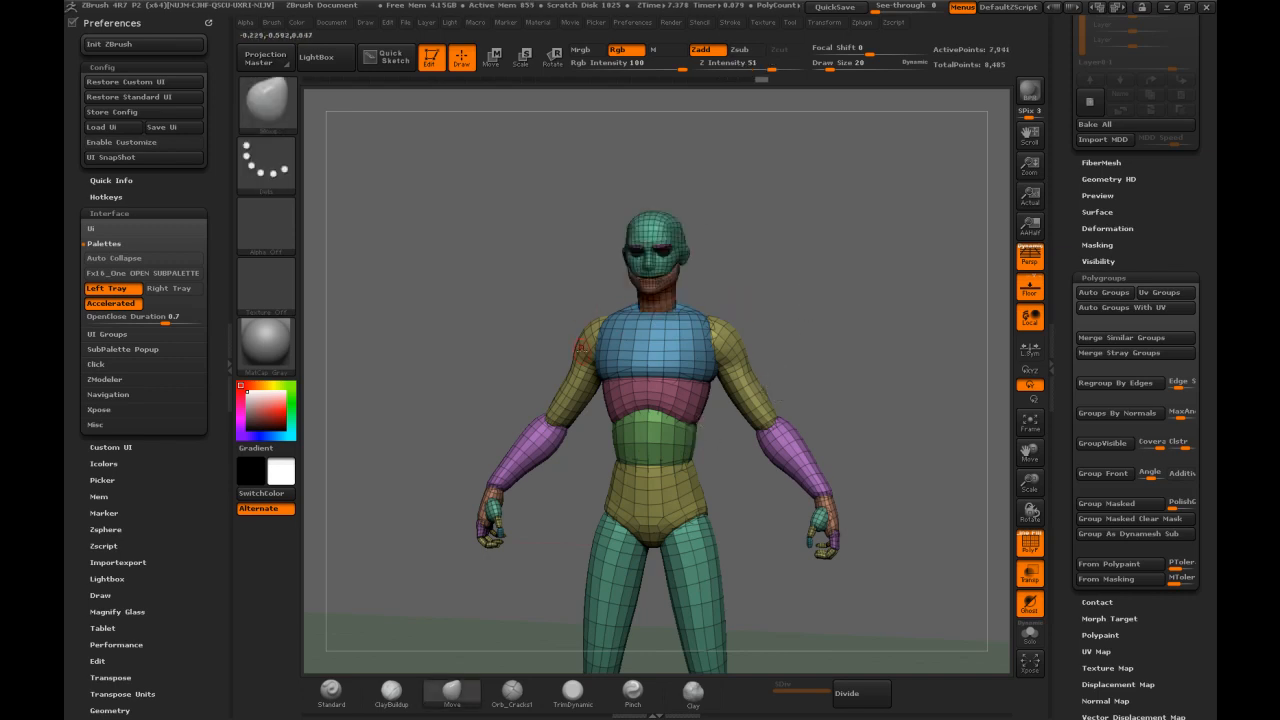
Isolate the polygroup shared by the neck and eyeballs, separate its pieces with Auto Groups, and show the whole figure from the front
{"action": "left_click_drag", "start_coordinate": [813, 280], "coordinate": [717, 312], "text": "alt"}
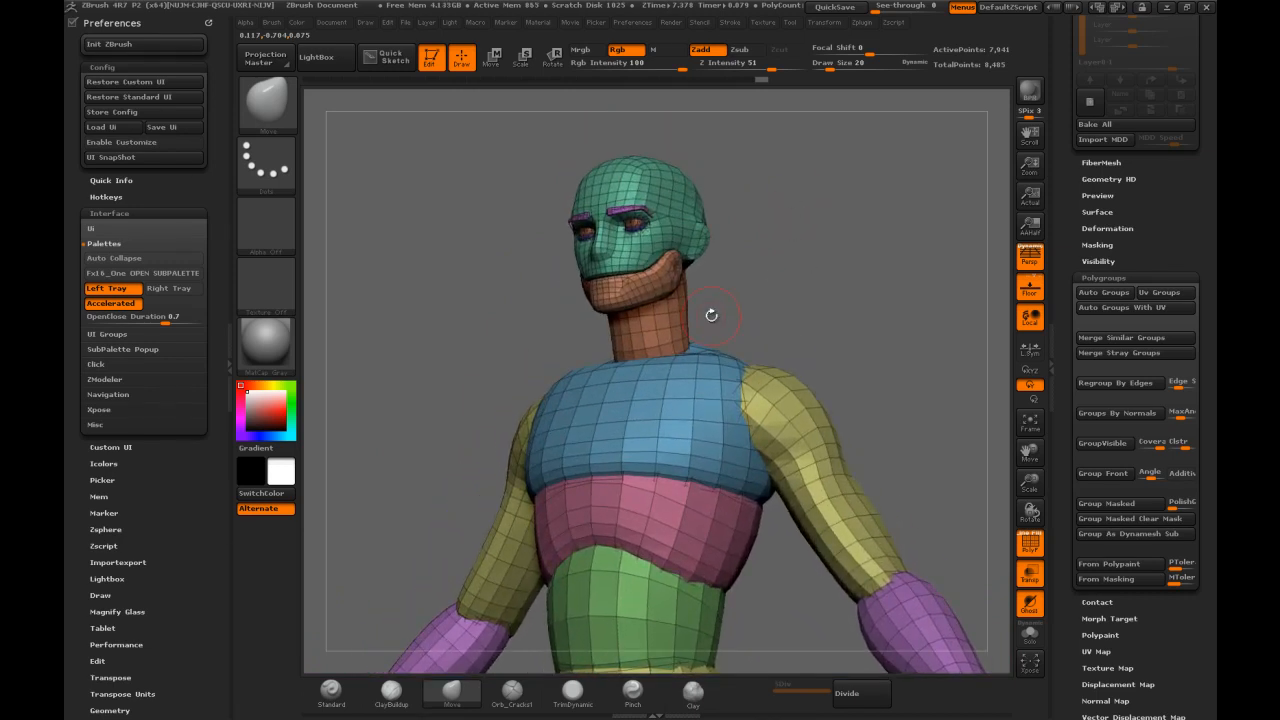
{"action": "left_click", "coordinate": [670, 327], "text": "ctrl+shift"}
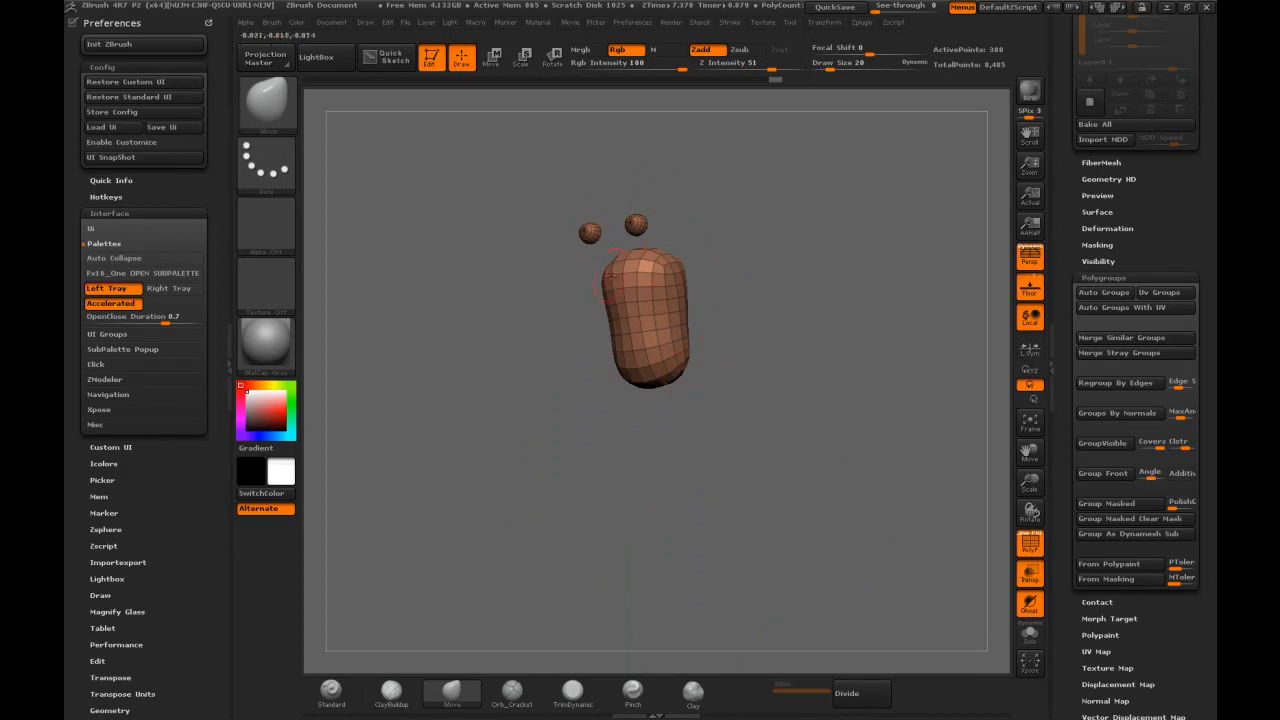
{"action": "scroll", "coordinate": [1107, 302], "scroll_direction": "down", "scroll_amount": 3}
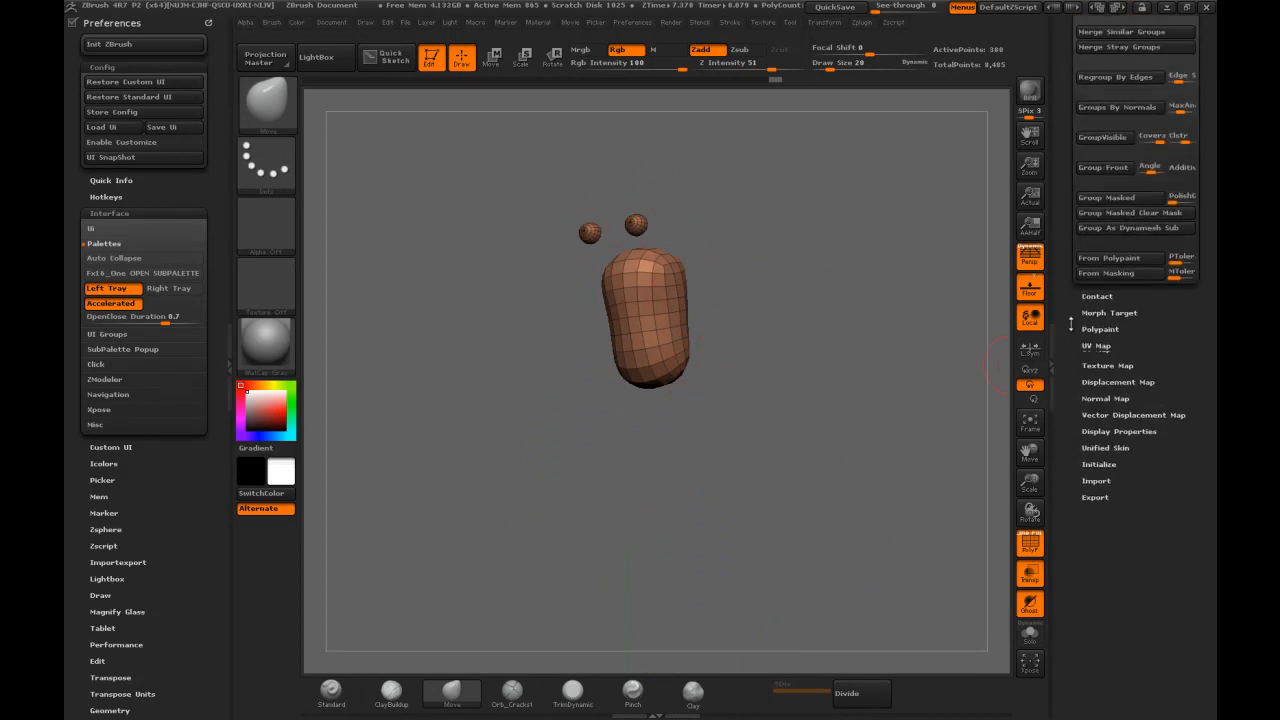
{"action": "left_click", "coordinate": [1103, 140]}
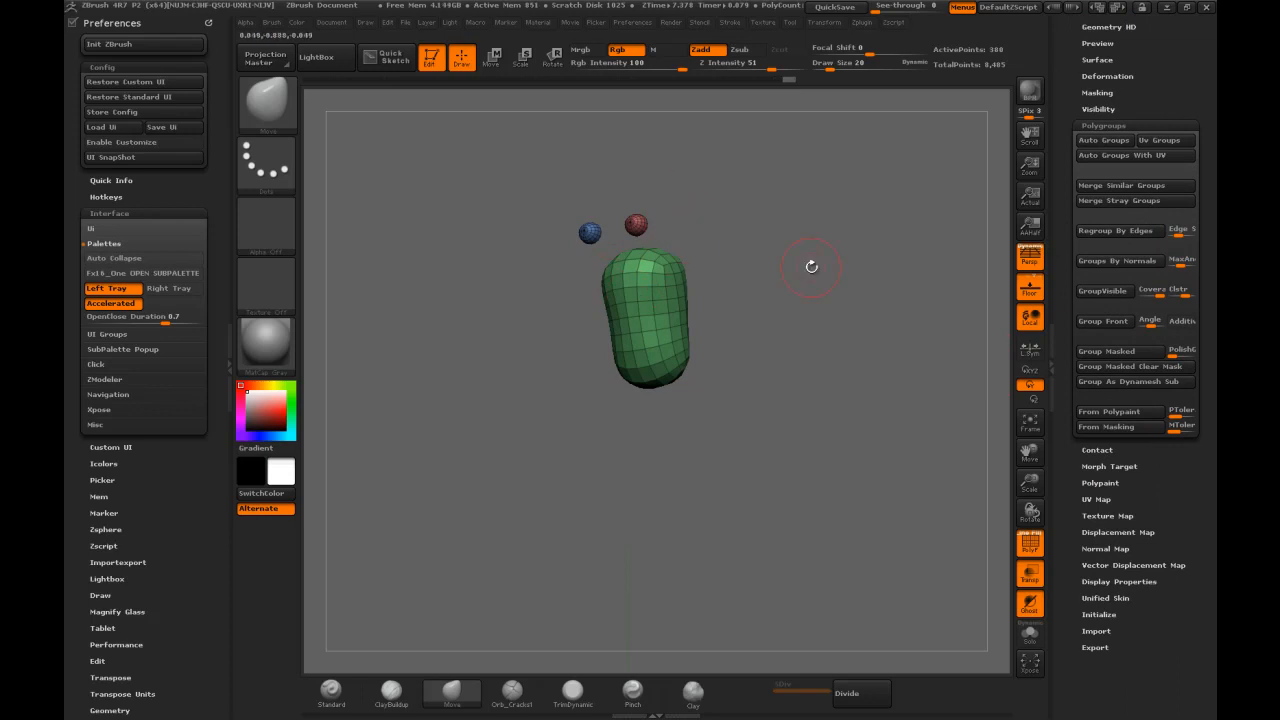
{"action": "left_click", "coordinate": [823, 263], "text": "ctrl+shift"}
{"action": "left_click_drag", "start_coordinate": [797, 240], "coordinate": [714, 306], "text": "shift"}
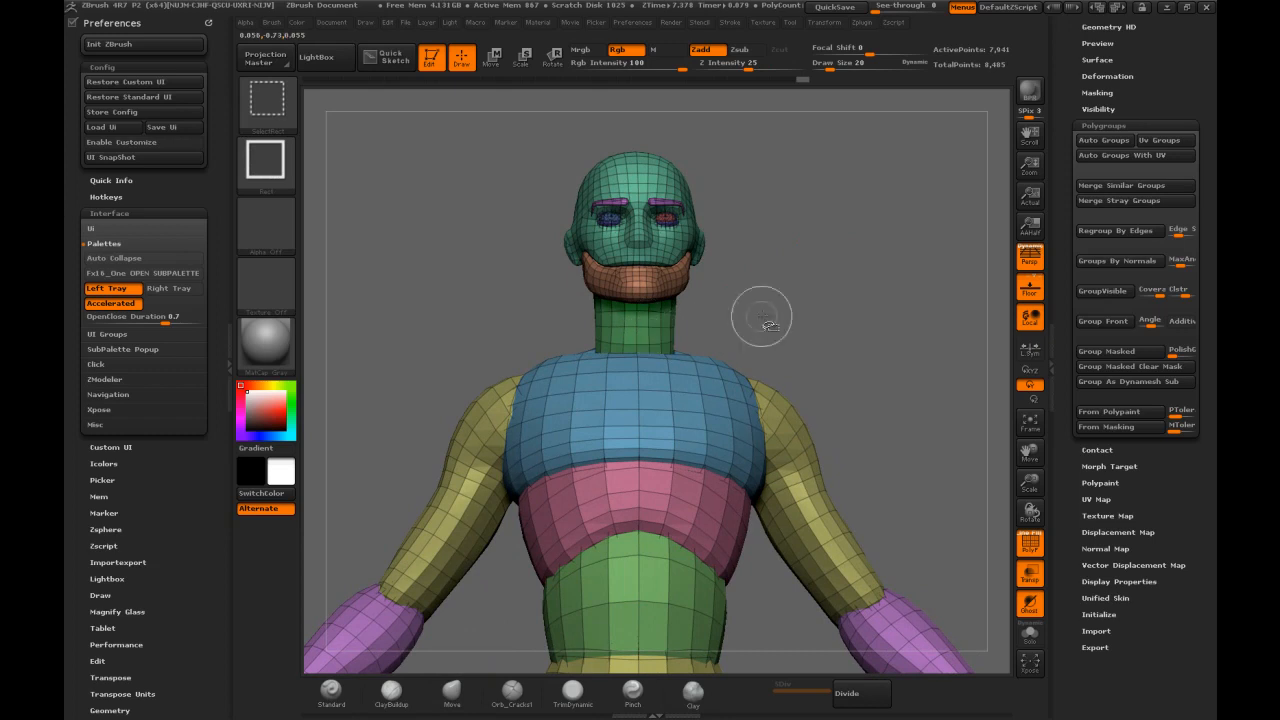
Isolate the neck polygroup to check it, restore the figure, and invert the neck's isolation so only the neck is hidden
{"action": "left_click", "coordinate": [650, 328], "text": "ctrl+shift"}
{"action": "left_click", "coordinate": [797, 290], "text": "ctrl+shift"}
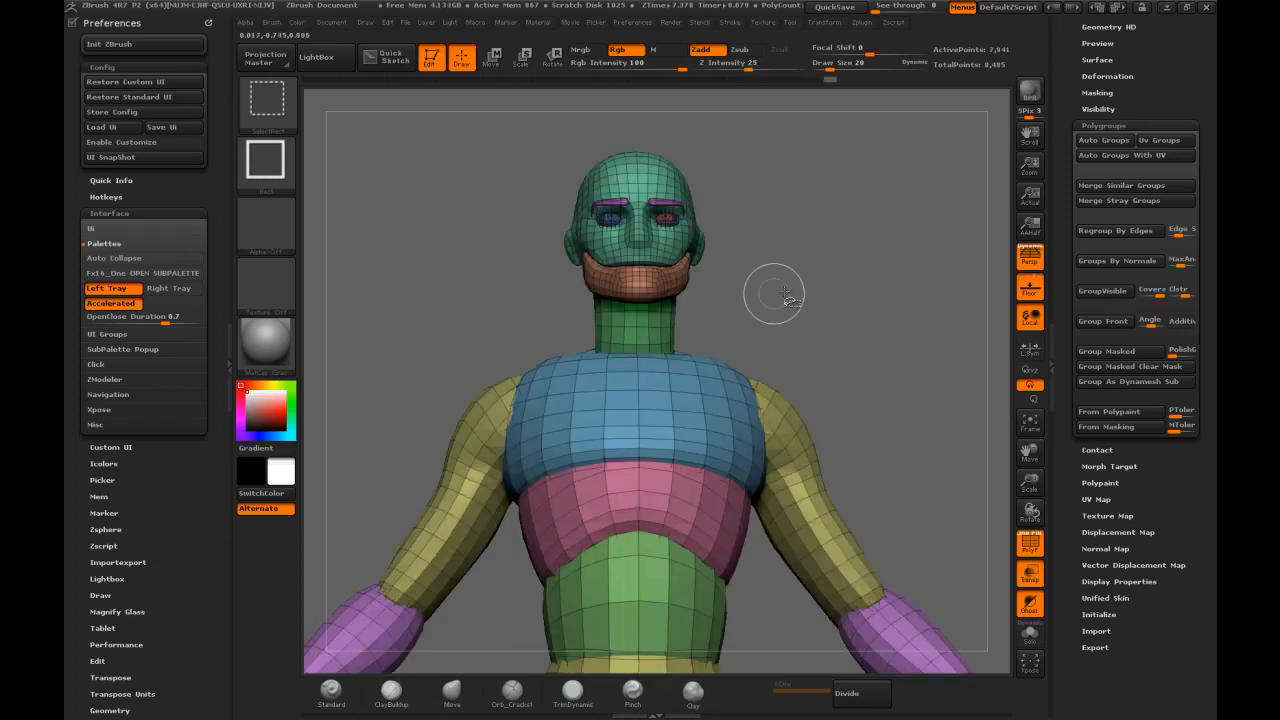
{"action": "left_click", "coordinate": [662, 322], "text": "ctrl+shift"}
{"action": "mouse_move", "coordinate": [879, 215]}
{"action": "left_mouse_down", "text": "ctrl+shift"}
{"action": "mouse_move", "coordinate": [796, 280]}
{"action": "mouse_move", "coordinate": [835, 240]}
{"action": "mouse_move", "coordinate": [813, 200]}
{"action": "mouse_move", "coordinate": [785, 202]}
{"action": "mouse_move", "coordinate": [846, 200]}
{"action": "mouse_move", "coordinate": [815, 200]}
{"action": "left_mouse_up", "text": "ctrl+shift"}
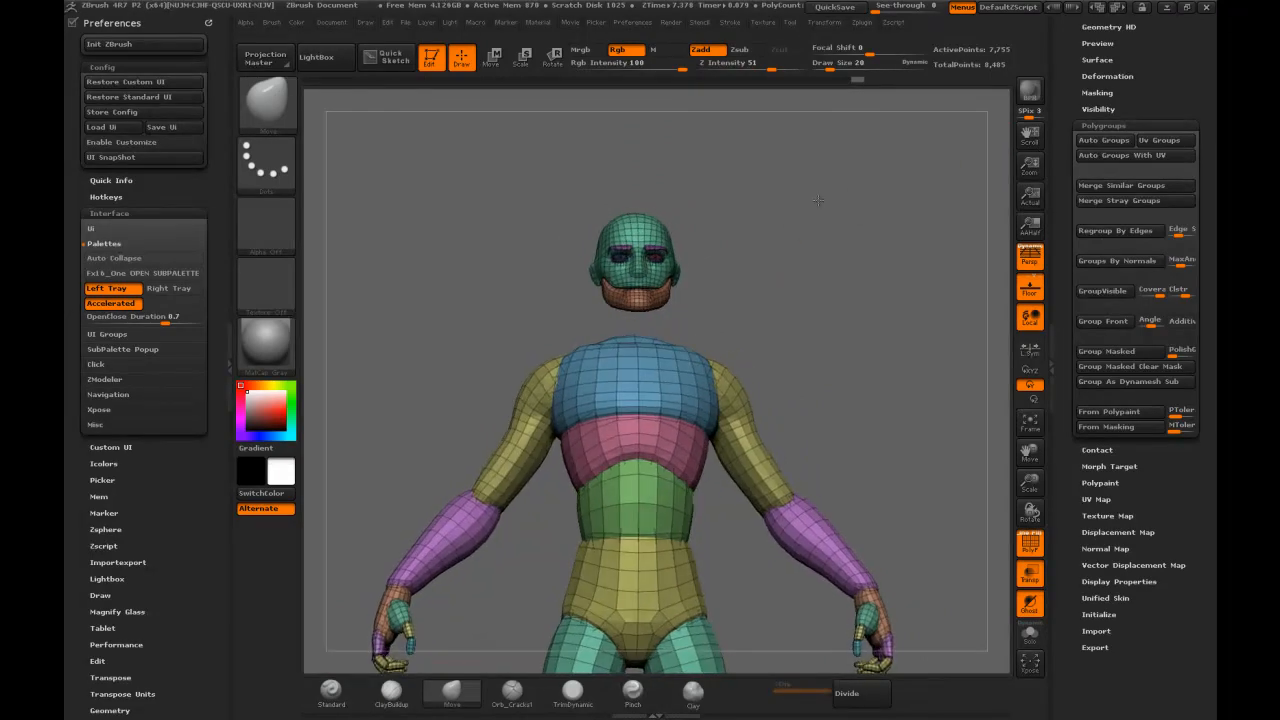
Hide the head with a selection rectangle, invert the visibility to show head and neck, and hide the neck polygroup
{"action": "key", "text": "ctrl+shift"}
{"action": "left_click_drag", "start_coordinate": [548, 174], "coordinate": [730, 323], "text": "ctrl+shift"}
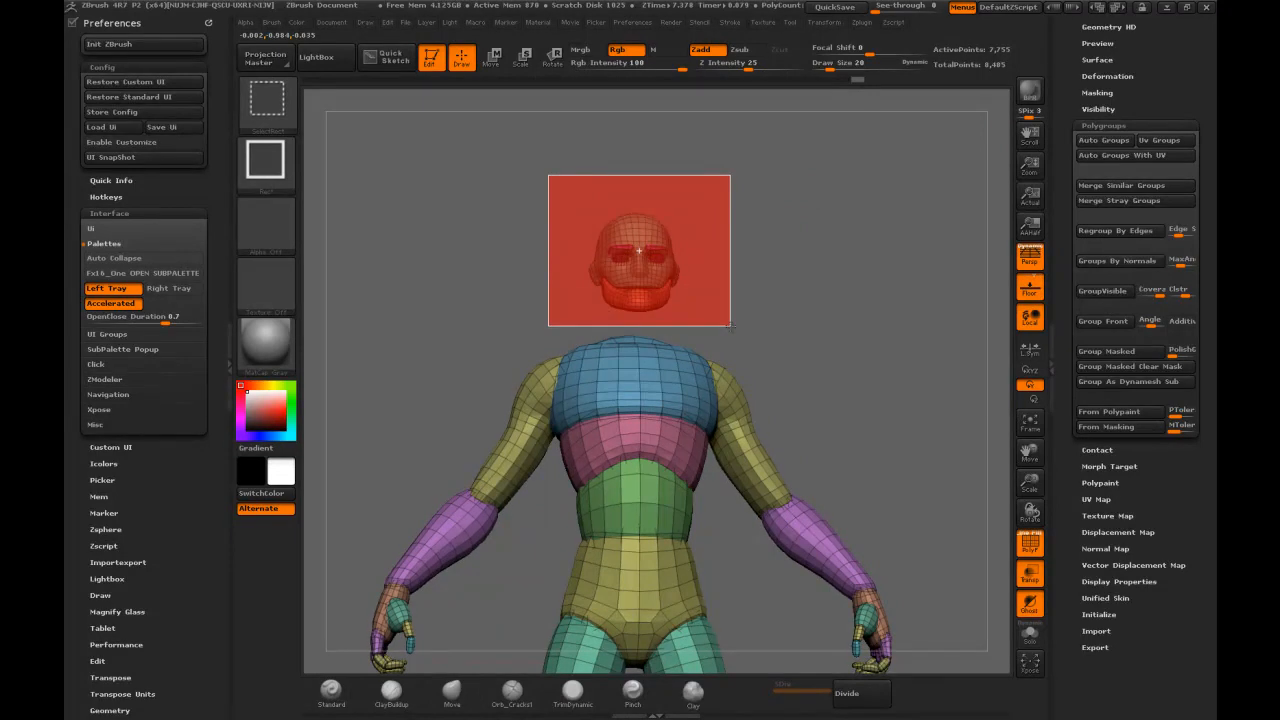
{"action": "left_click_drag", "start_coordinate": [730, 324], "coordinate": [730, 324], "text": "ctrl+shift"}
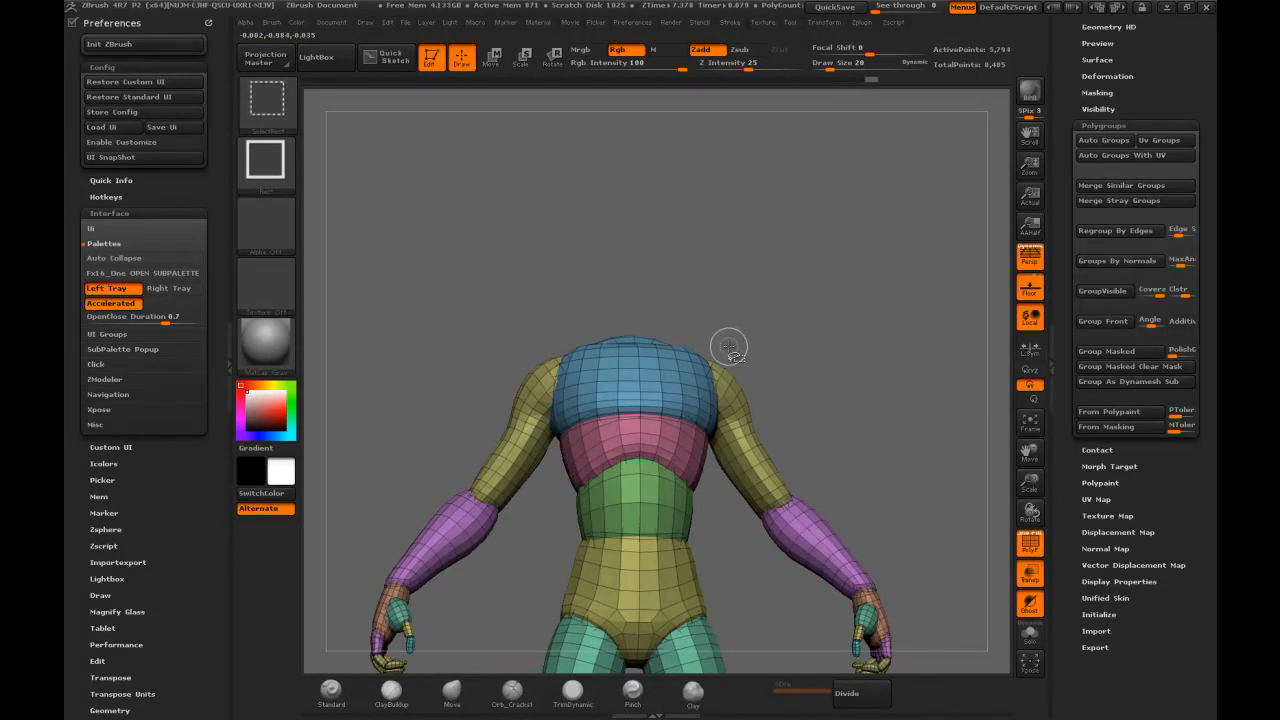
{"action": "left_click_drag", "start_coordinate": [817, 248], "coordinate": [846, 236], "text": "ctrl+shift"}
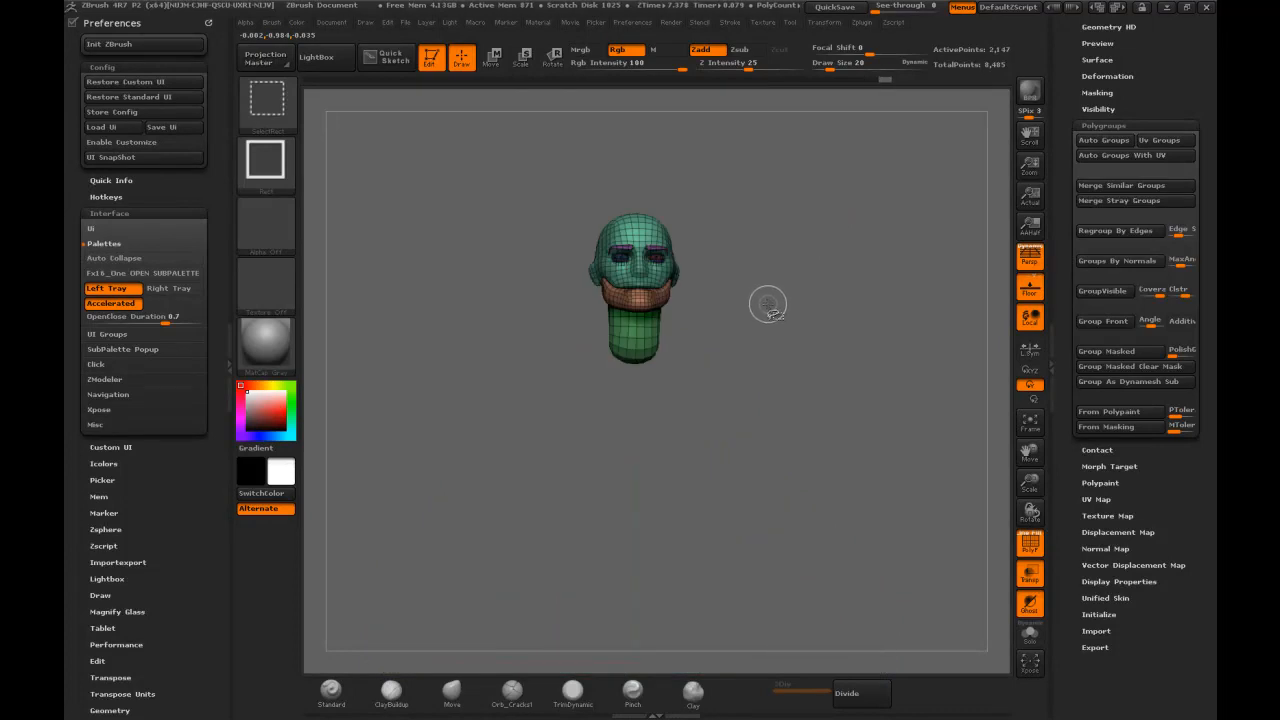
{"action": "left_click_drag", "start_coordinate": [777, 286], "coordinate": [758, 292]}
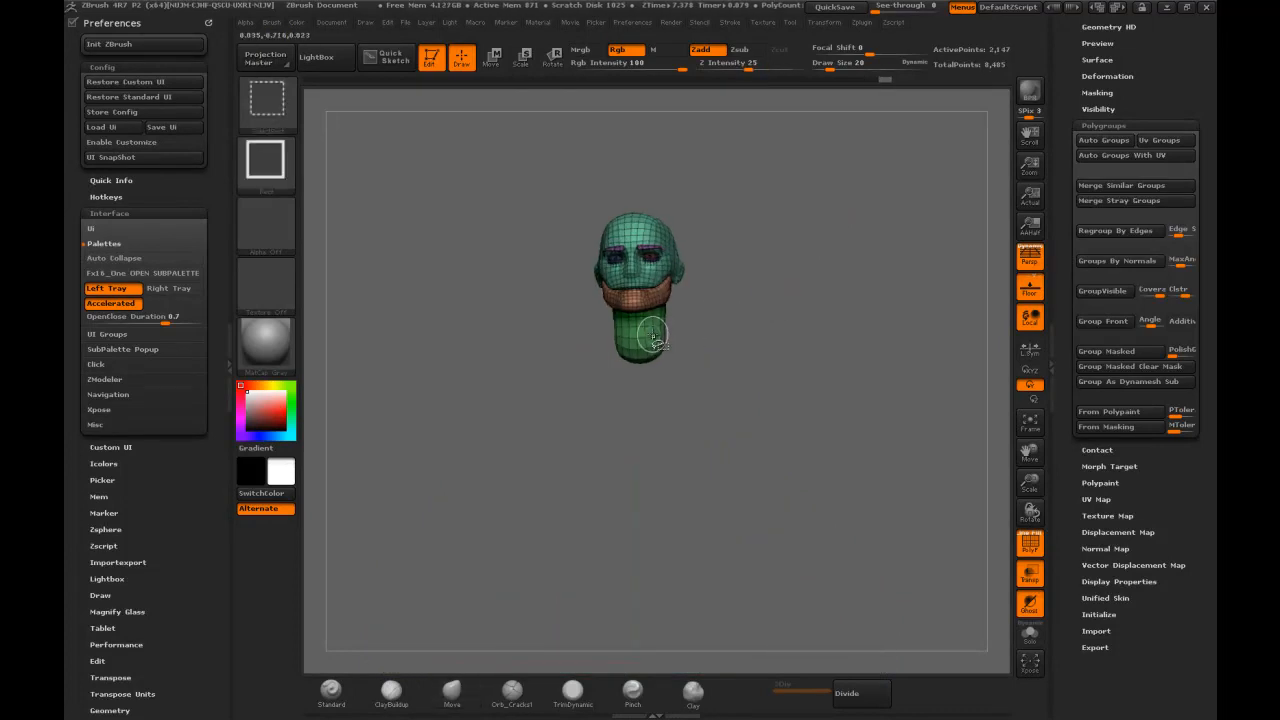
{"action": "left_click", "coordinate": [653, 348], "text": "ctrl+shift"}
{"action": "mouse_move", "coordinate": [780, 240]}
{"action": "left_mouse_down"}
{"action": "mouse_move", "coordinate": [760, 245]}
{"action": "mouse_move", "coordinate": [785, 233]}
{"action": "mouse_move", "coordinate": [853, 255]}
{"action": "mouse_move", "coordinate": [808, 252]}
{"action": "left_mouse_up"}
Split the hidden body and neck from the visible head of the characStandard_Ref subtool with Split Hidden
{"action": "left_click_drag", "start_coordinate": [1065, 130], "coordinate": [1060, 368]}
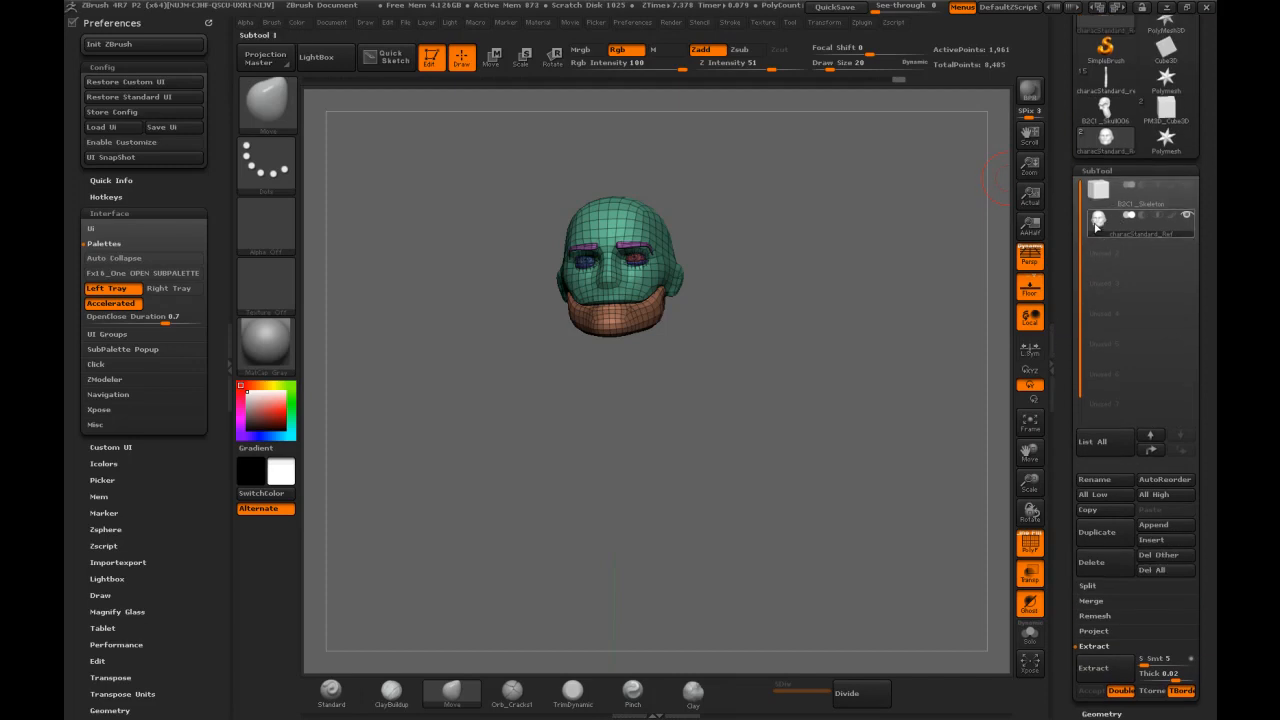
{"action": "mouse_move", "coordinate": [1093, 226]}
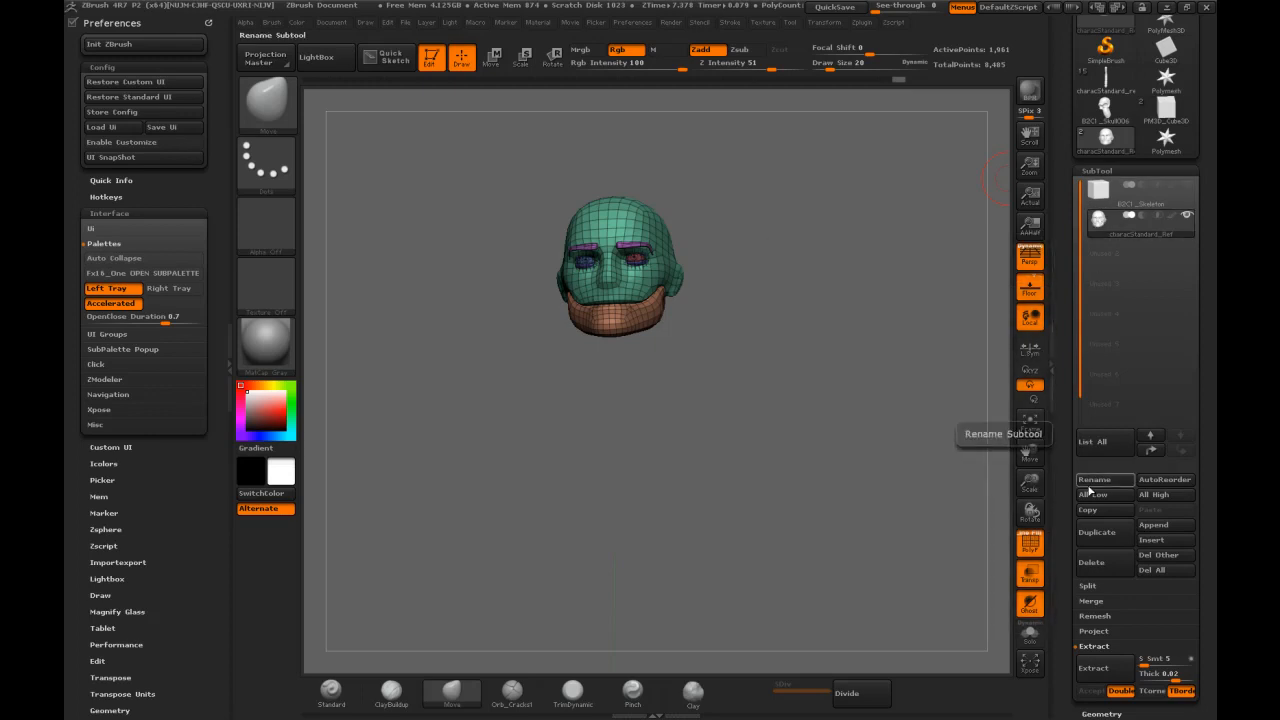
{"action": "left_click_drag", "start_coordinate": [1061, 514], "coordinate": [1063, 437]}
{"action": "left_click", "coordinate": [1088, 440]}
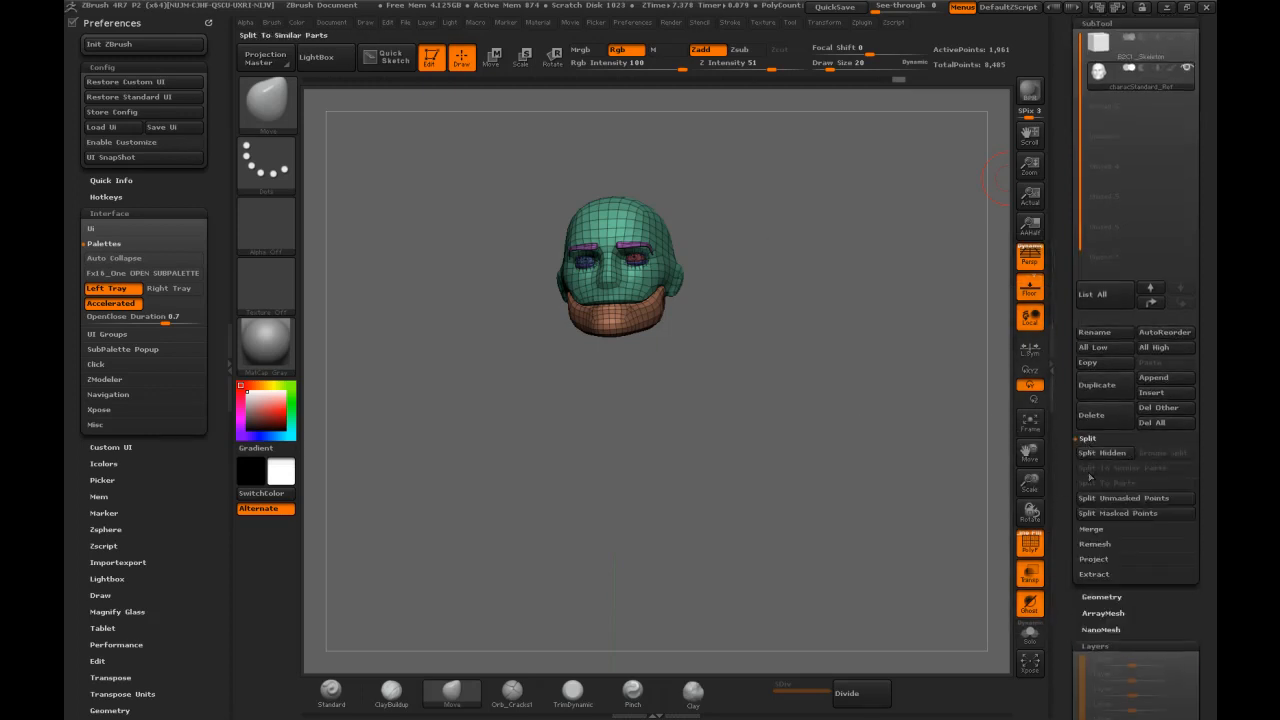
{"action": "left_click", "coordinate": [1100, 456]}
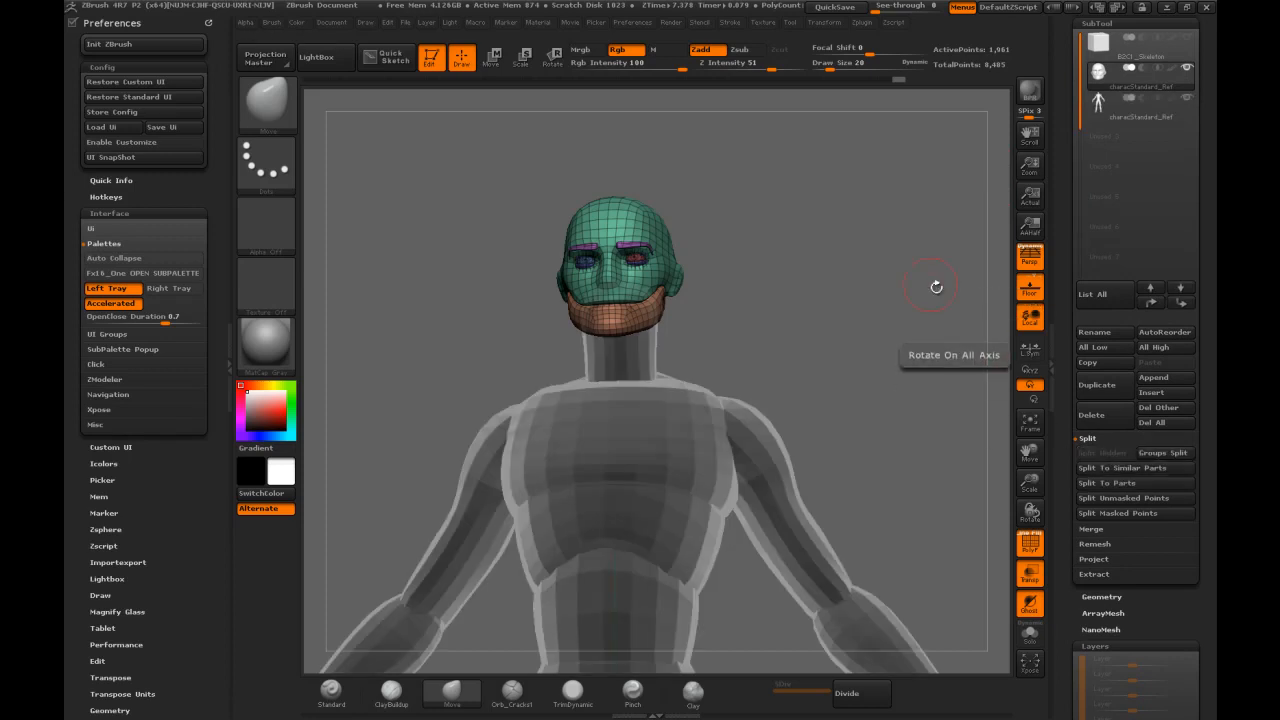
Select the body subtool, isolate its neck polygroup, and separate it into its own subtool with Split Hidden
{"action": "left_click", "coordinate": [1105, 106]}
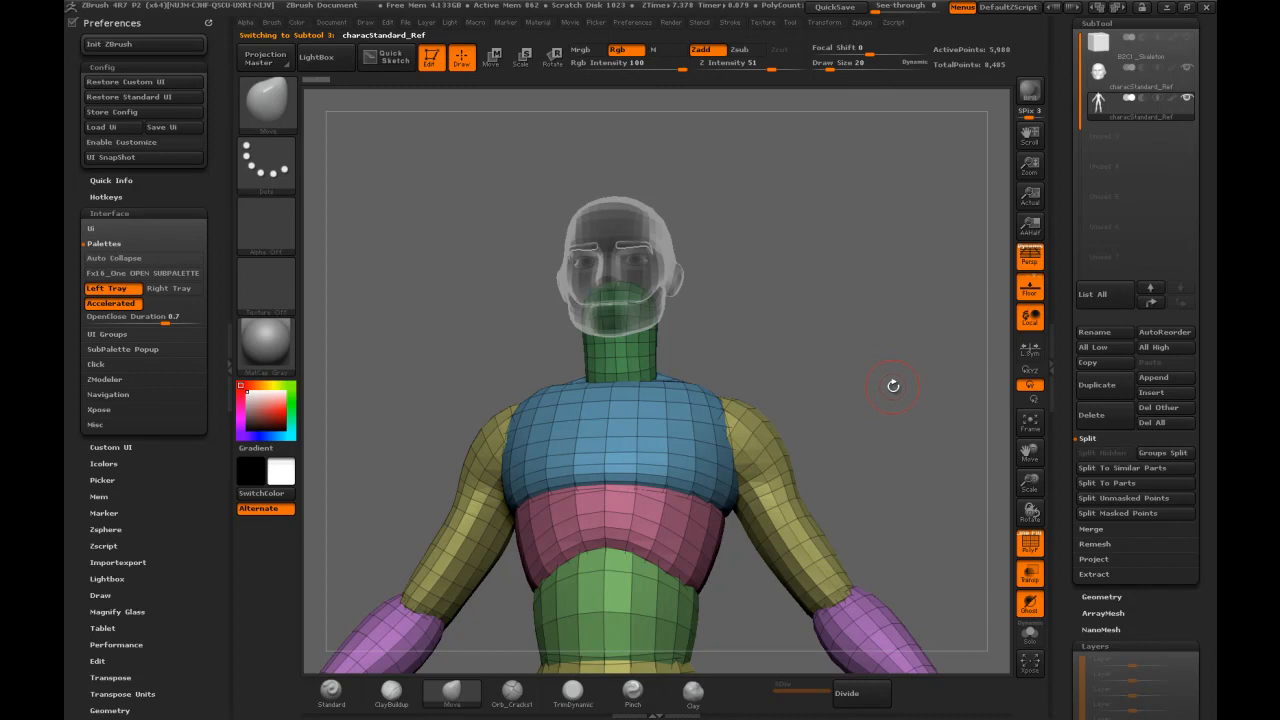
{"action": "left_click_drag", "start_coordinate": [883, 388], "coordinate": [652, 205], "text": "alt"}
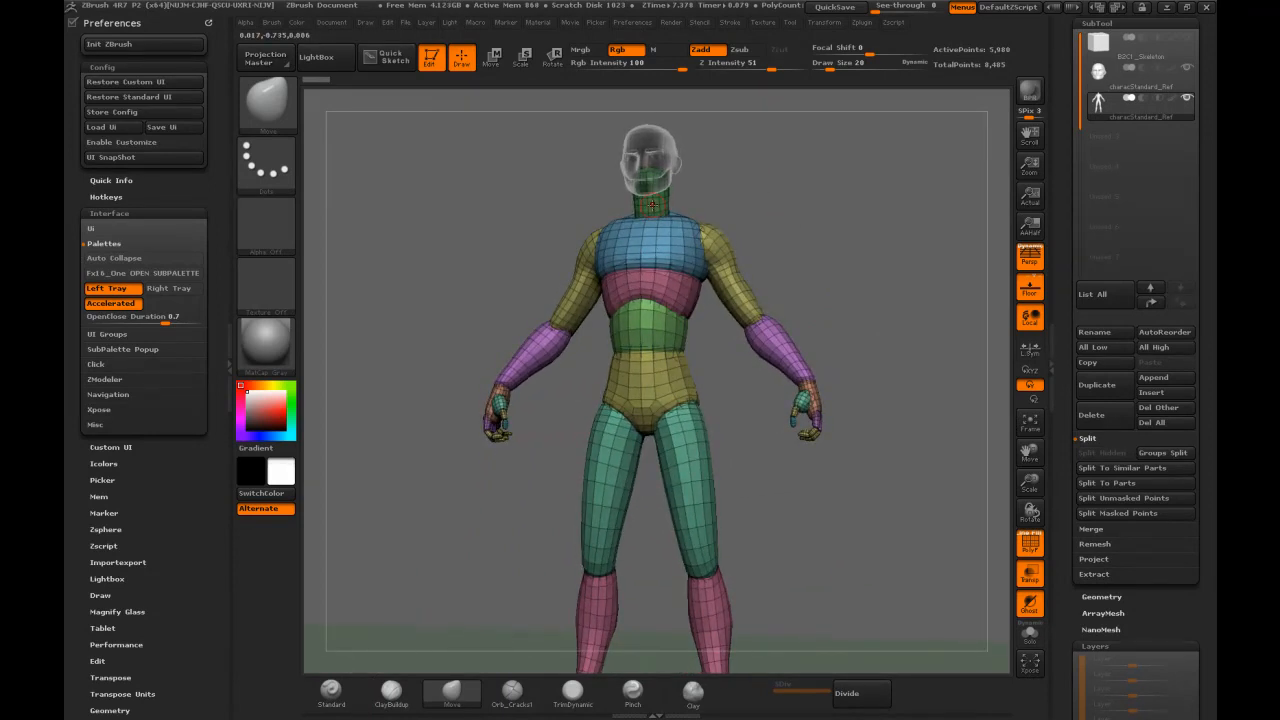
{"action": "left_click", "coordinate": [652, 206], "text": "ctrl+shift"}
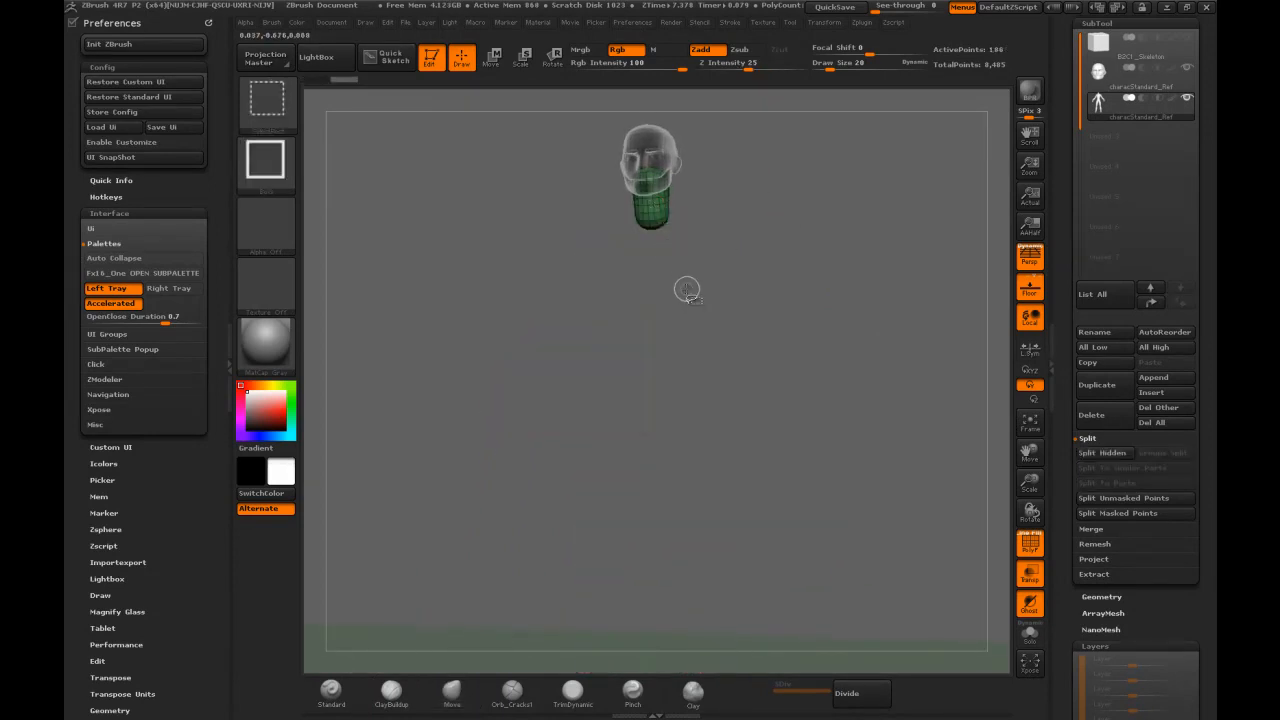
{"action": "left_click", "coordinate": [1088, 453]}
Select the remaining body subtool, leave the chest, lower-rib and lower-leg polygroups visible, and hide the lower legs with a selection rectangle
{"action": "left_click", "coordinate": [1120, 135]}
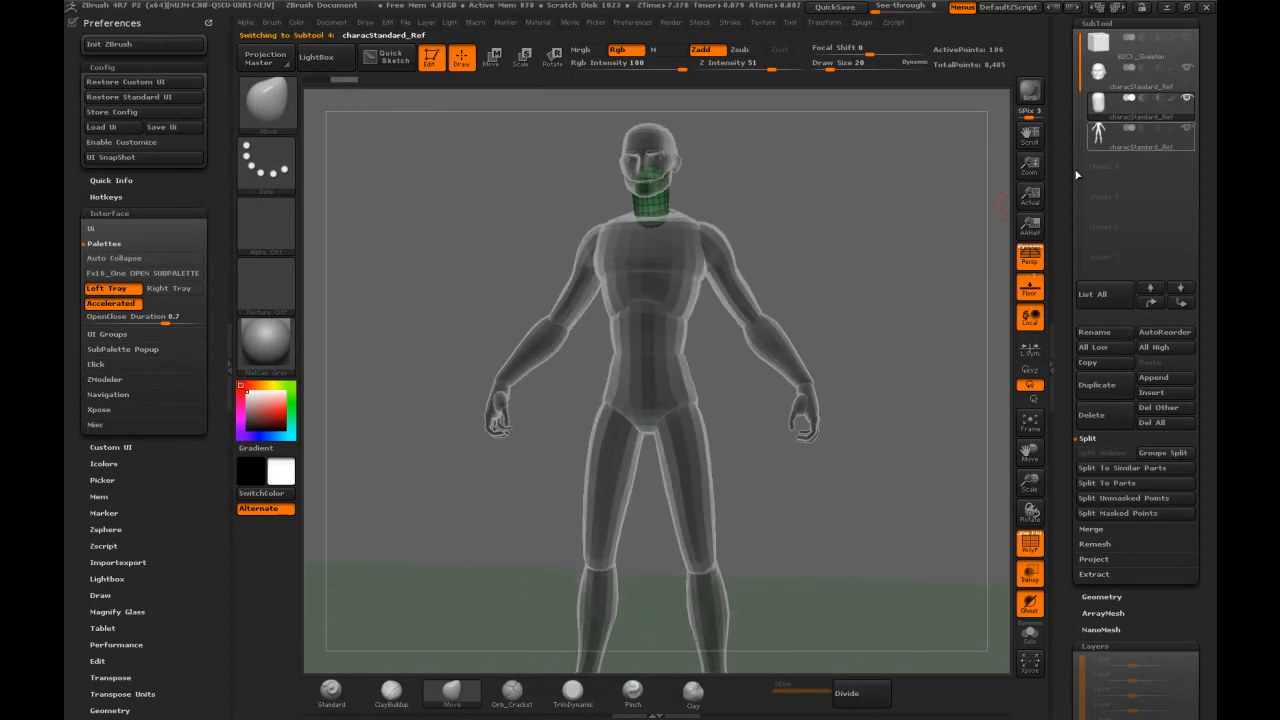
{"action": "left_click", "coordinate": [680, 264], "text": "ctrl+shift"}
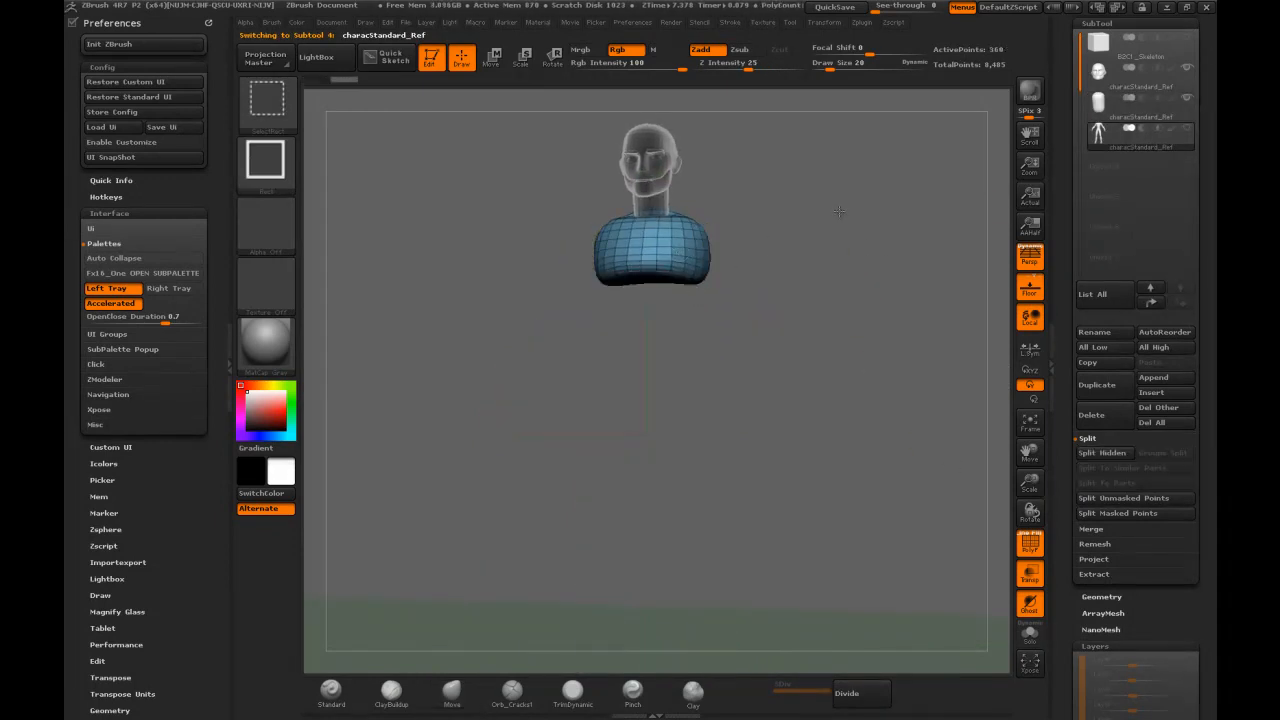
{"action": "left_click", "coordinate": [825, 220], "text": "ctrl+shift"}
{"action": "left_click", "coordinate": [690, 292], "text": "ctrl+shift"}
{"action": "left_click_drag", "start_coordinate": [849, 243], "coordinate": [829, 257], "text": "ctrl+shift"}
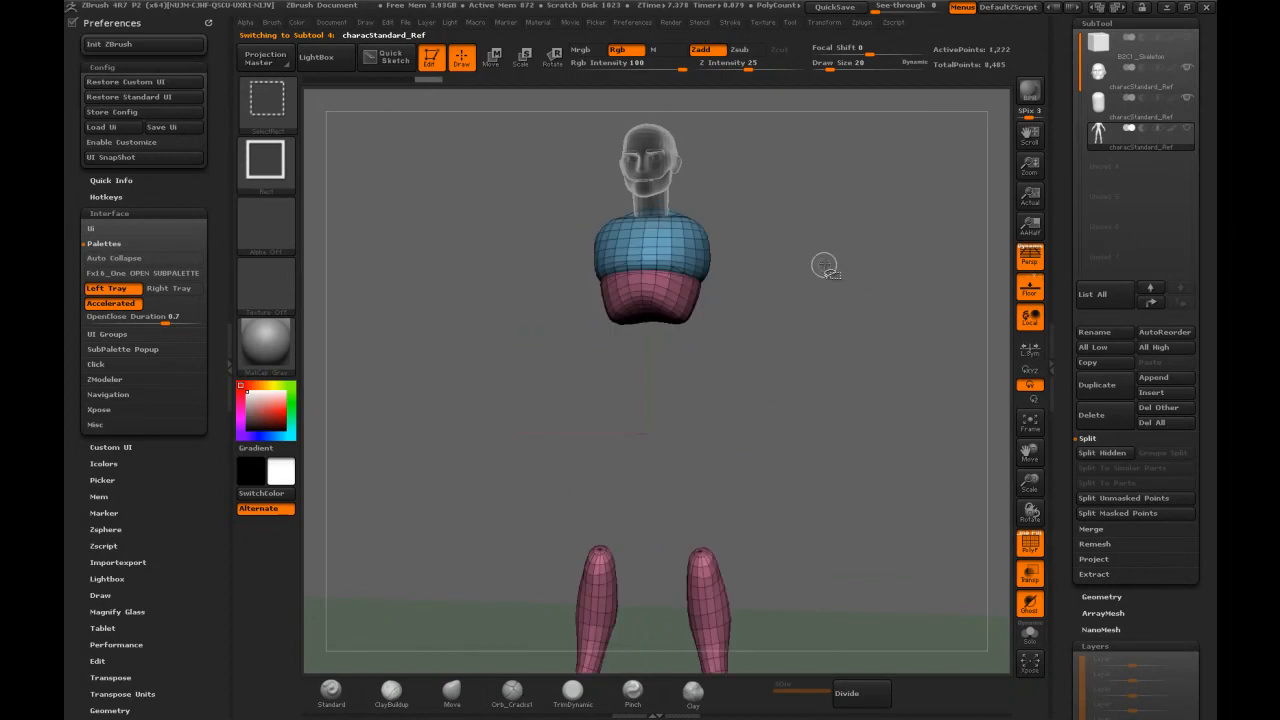
{"action": "left_click_drag", "start_coordinate": [791, 349], "coordinate": [794, 289], "text": "alt"}
{"action": "left_click_drag", "start_coordinate": [857, 391], "coordinate": [500, 637], "text": "ctrl+shift"}
{"action": "left_click_drag", "start_coordinate": [845, 242], "coordinate": [947, 343], "text": "alt"}
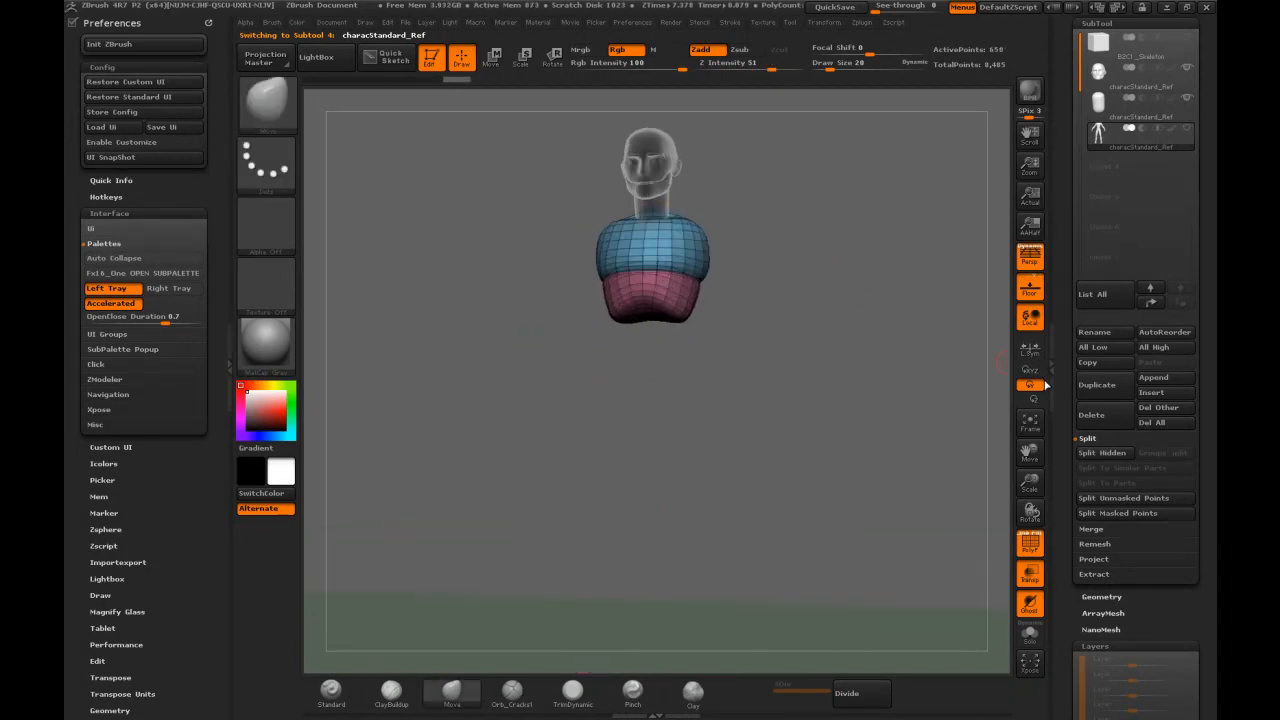
Separate the visible rib cage with Split Hidden, select the remaining body subtool, and turn on the rib-cage subtool's visibility
{"action": "left_click", "coordinate": [1100, 453]}
{"action": "left_click", "coordinate": [1100, 167]}
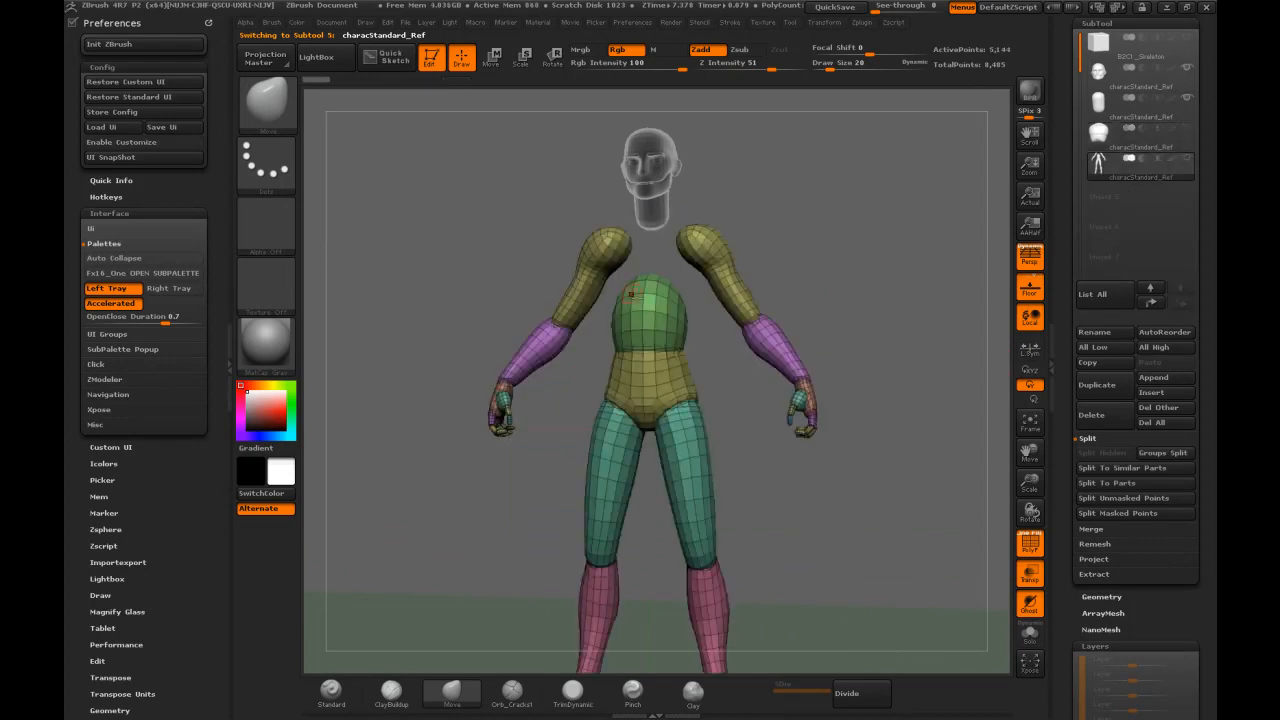
{"action": "left_click", "coordinate": [1185, 130]}
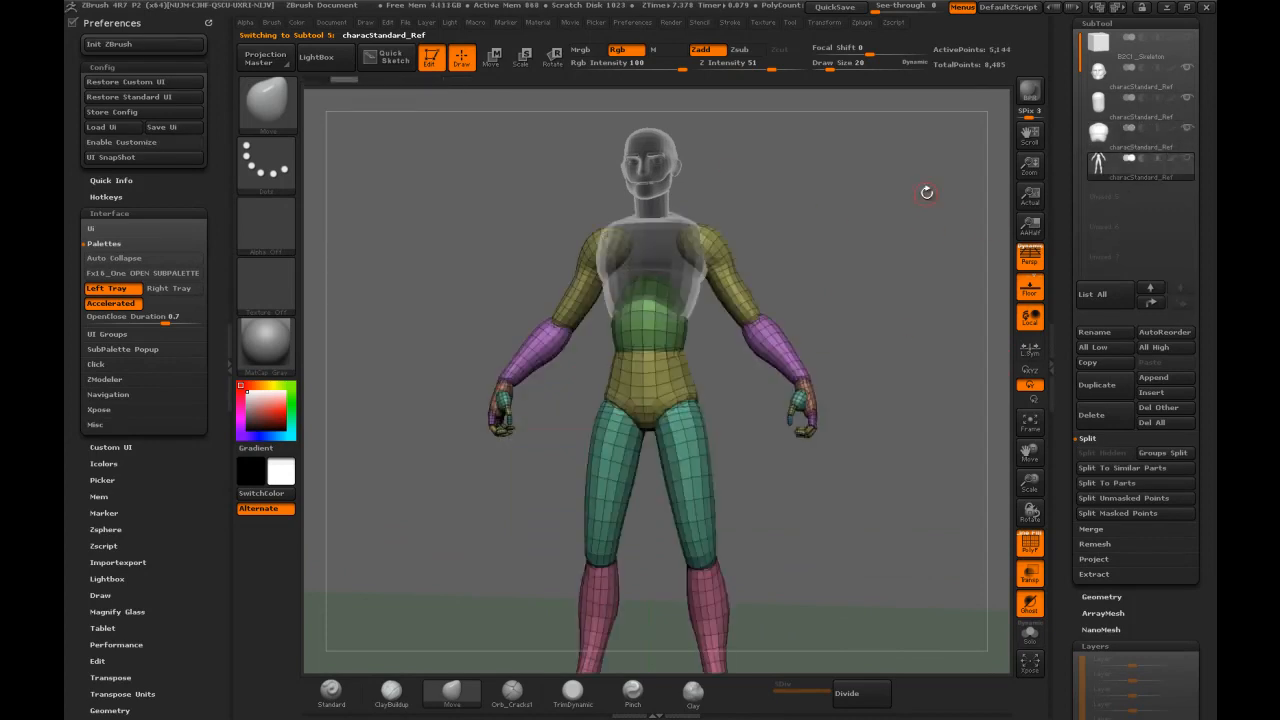
Isolate the upper arms and separate them with Split Hidden, and split the forearms off the remaining body subtool the same way
{"action": "left_click", "coordinate": [1100, 130]}
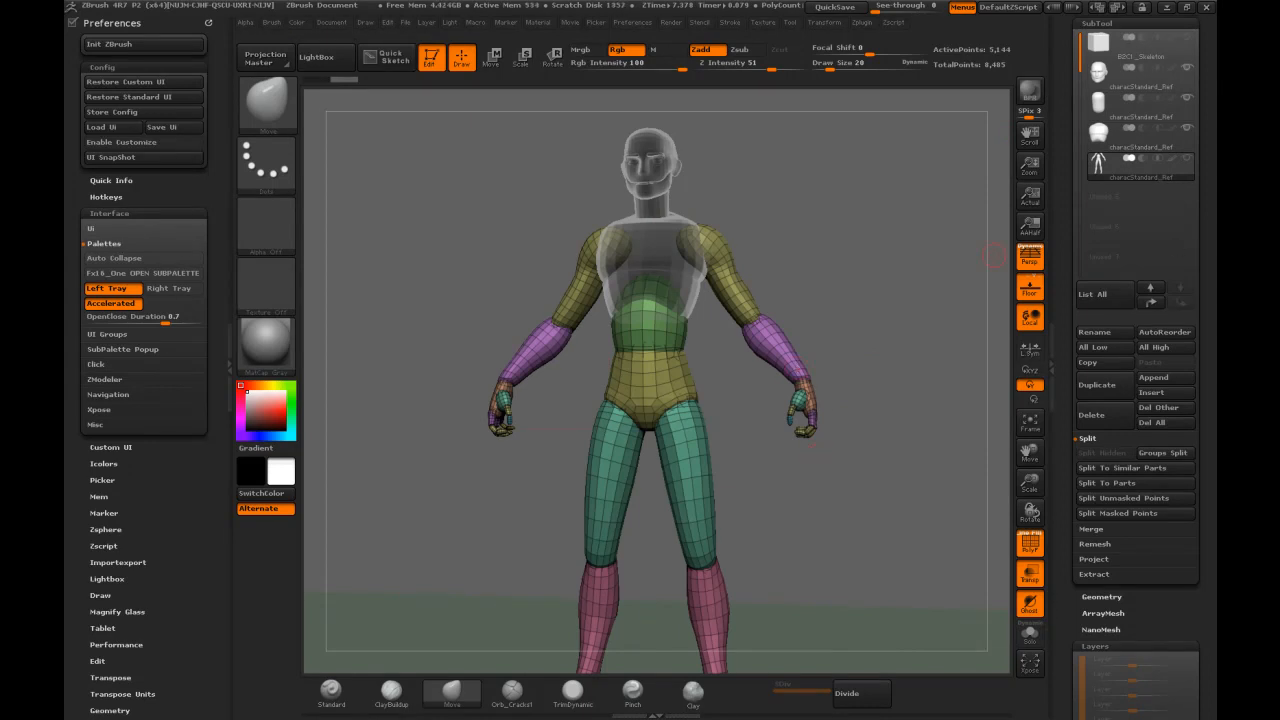
{"action": "left_click_drag", "start_coordinate": [818, 203], "coordinate": [730, 265]}
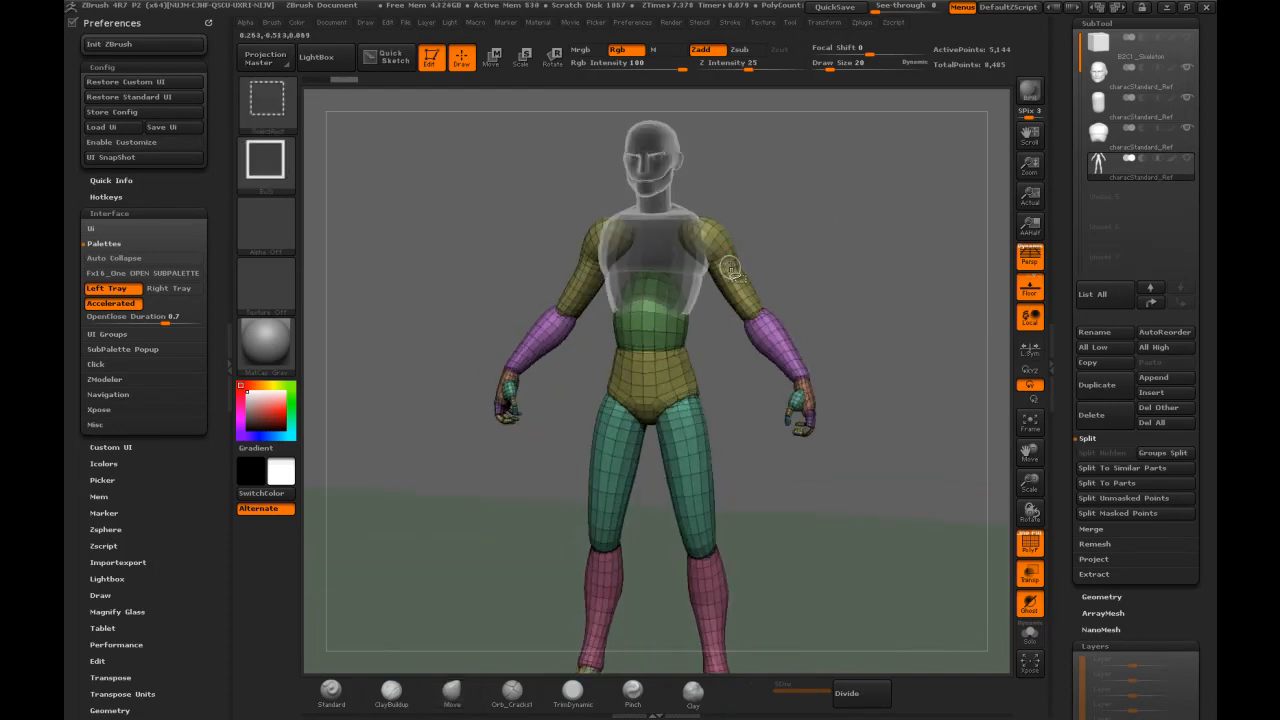
{"action": "left_click", "coordinate": [731, 268], "text": "ctrl+shift"}
{"action": "left_click", "coordinate": [1120, 455]}
{"action": "left_click", "coordinate": [1130, 197]}
{"action": "left_click", "coordinate": [781, 348], "text": "ctrl+shift"}
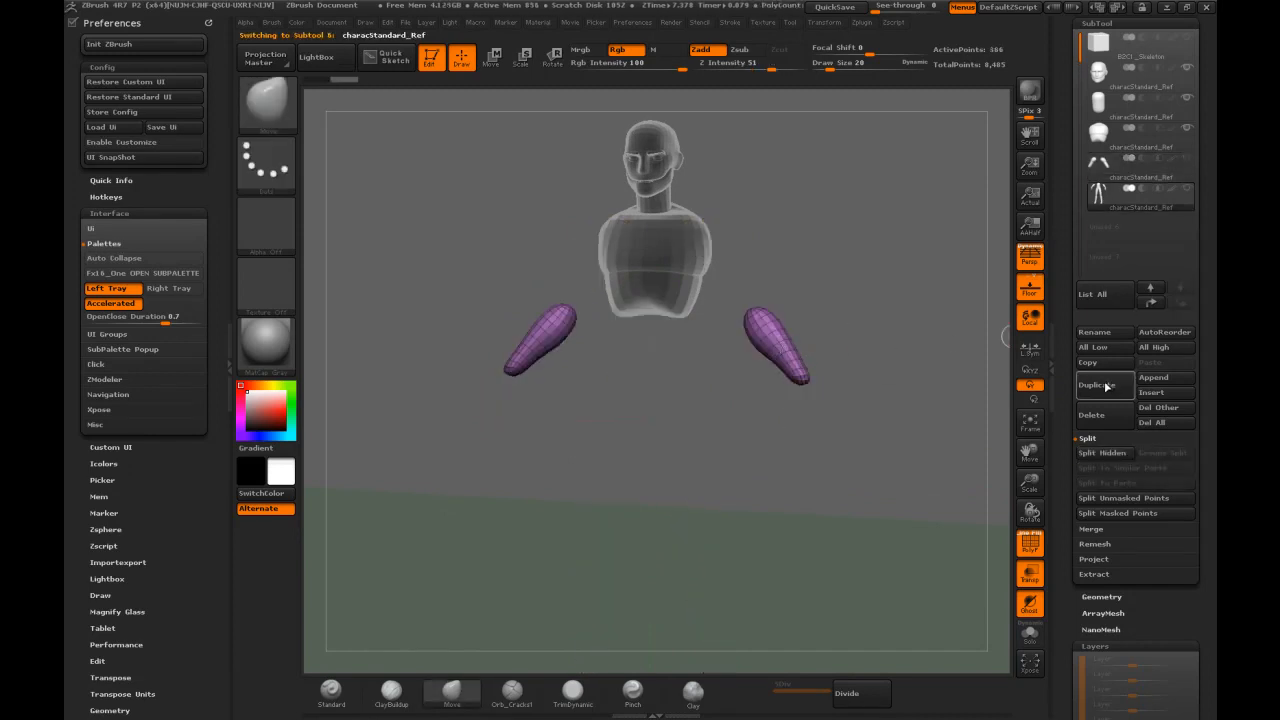
{"action": "left_click", "coordinate": [1093, 453]}
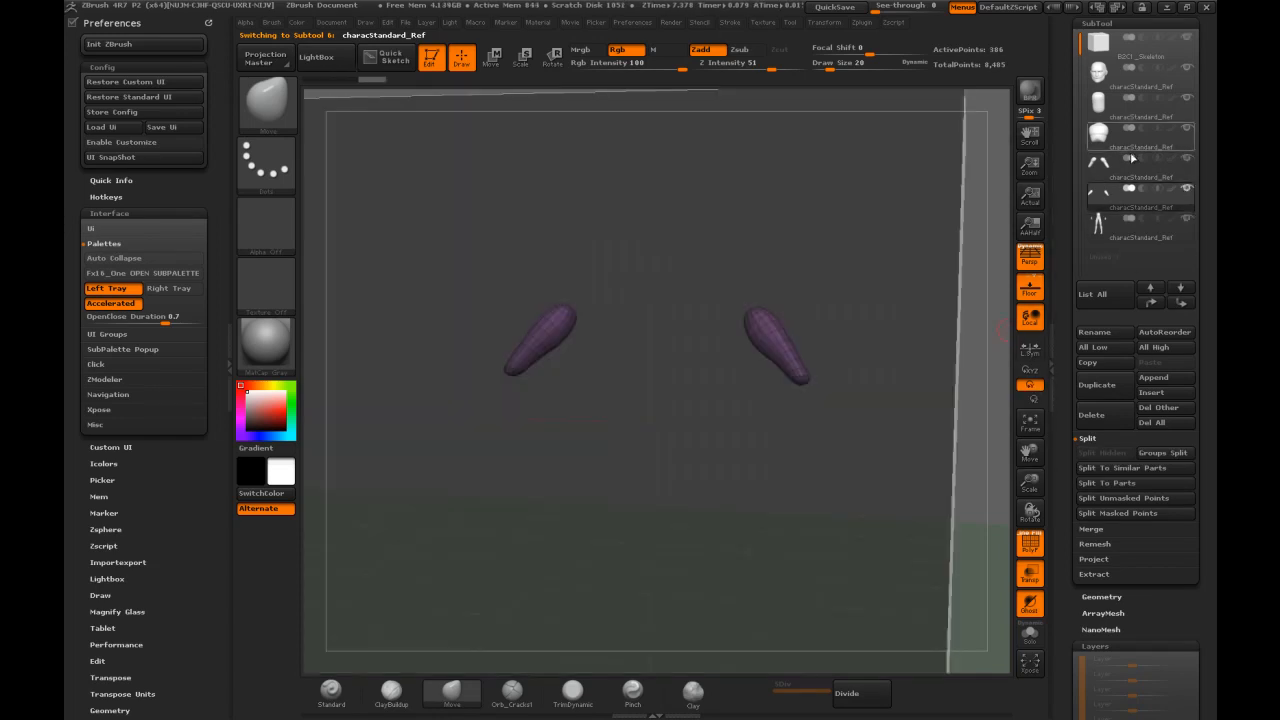
Select the remaining body subtool and use Split Hidden to separate the thighs and the lower legs into two subtools
{"action": "left_click", "coordinate": [1187, 39]}
{"action": "left_click", "coordinate": [1102, 238]}
{"action": "left_click_drag", "start_coordinate": [863, 282], "coordinate": [858, 250]}
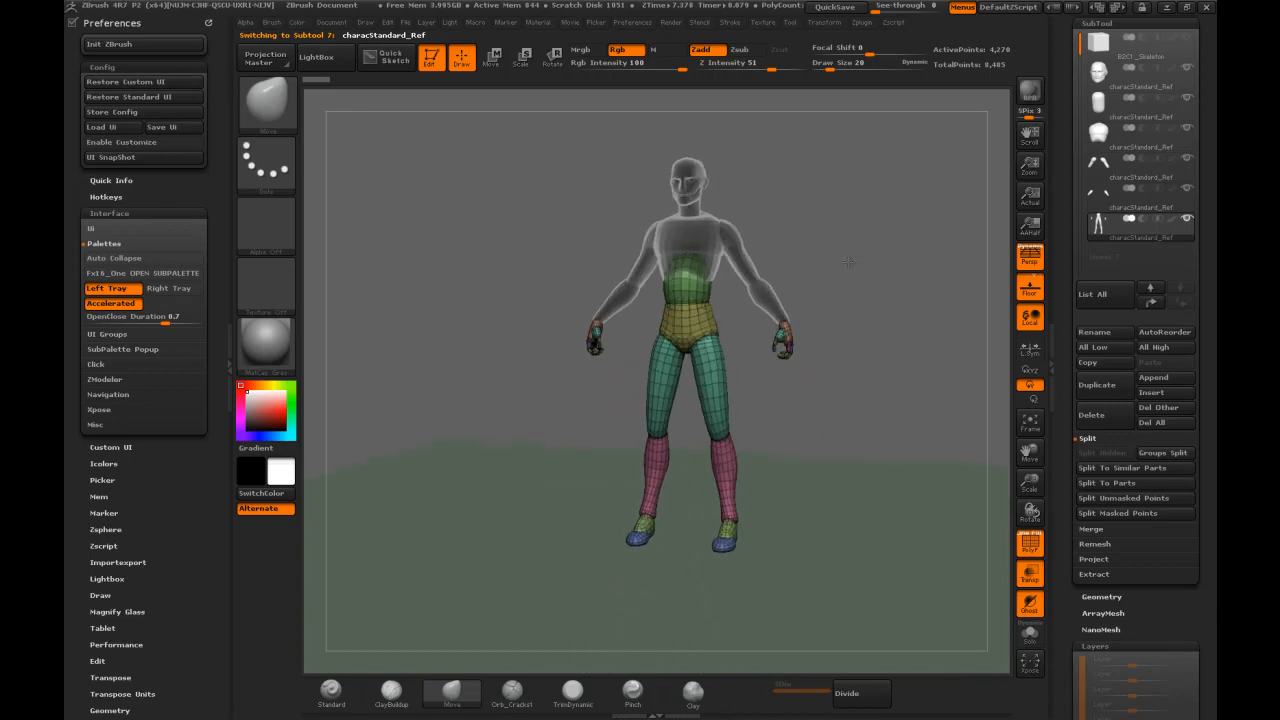
{"action": "left_click", "coordinate": [715, 381], "text": "ctrl+shift"}
{"action": "left_click", "coordinate": [1101, 452]}
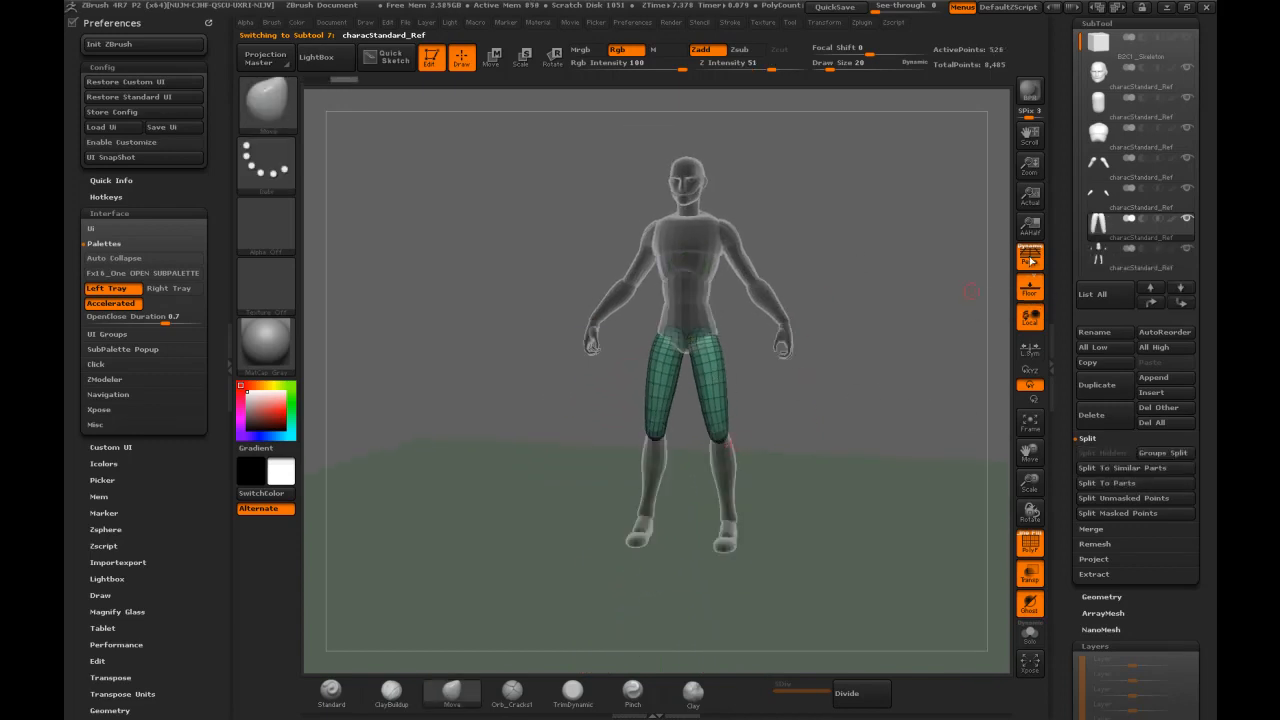
{"action": "left_click", "coordinate": [1100, 260]}
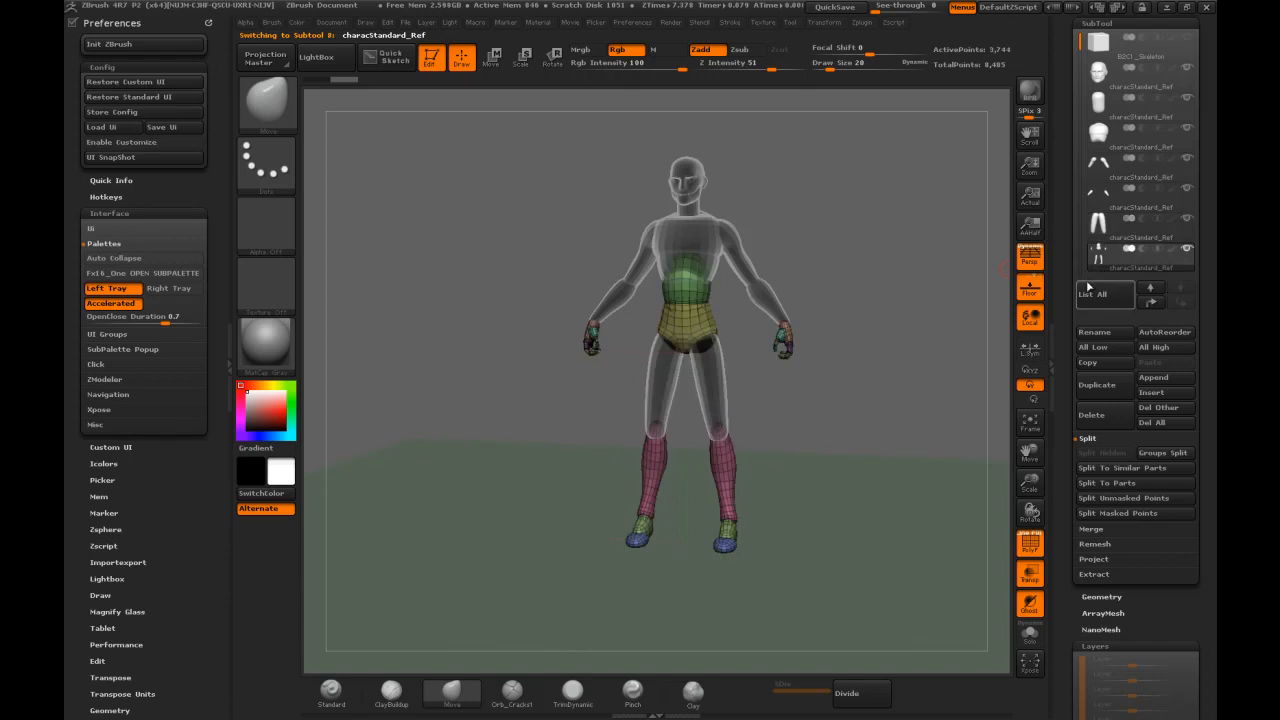
{"action": "left_click", "coordinate": [734, 458], "text": "ctrl+shift"}
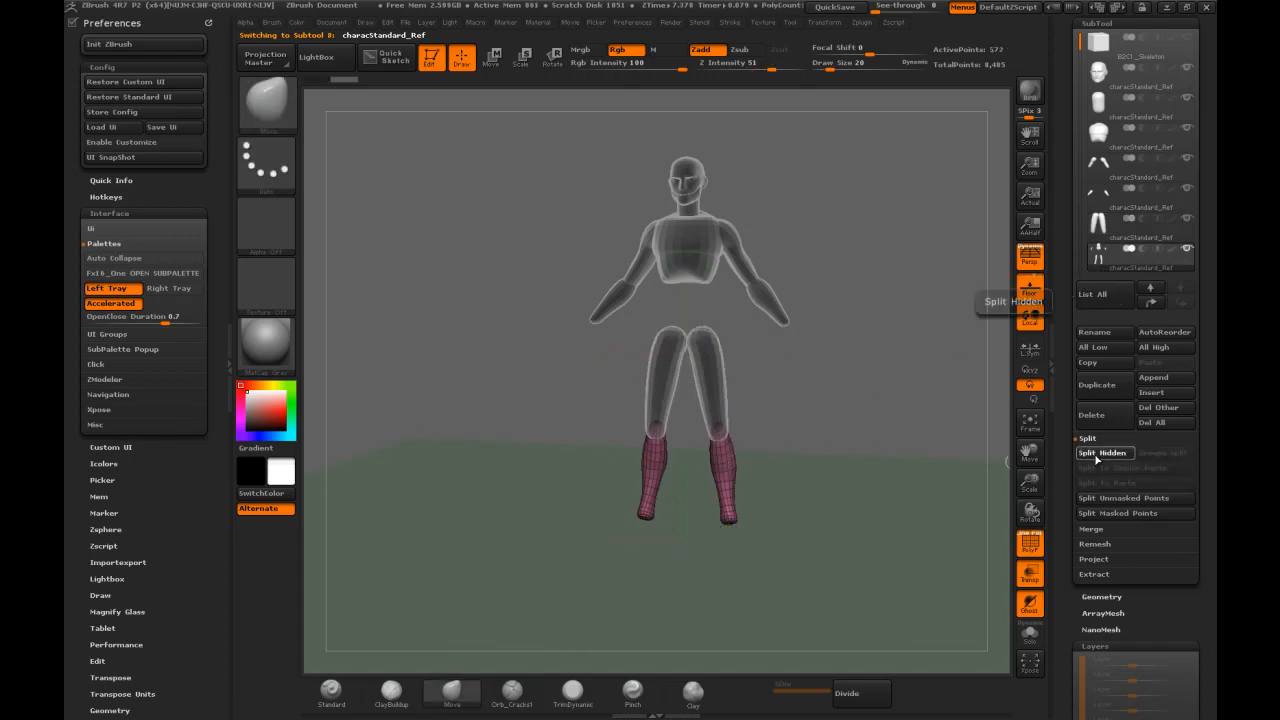
{"action": "left_click", "coordinate": [1100, 453]}
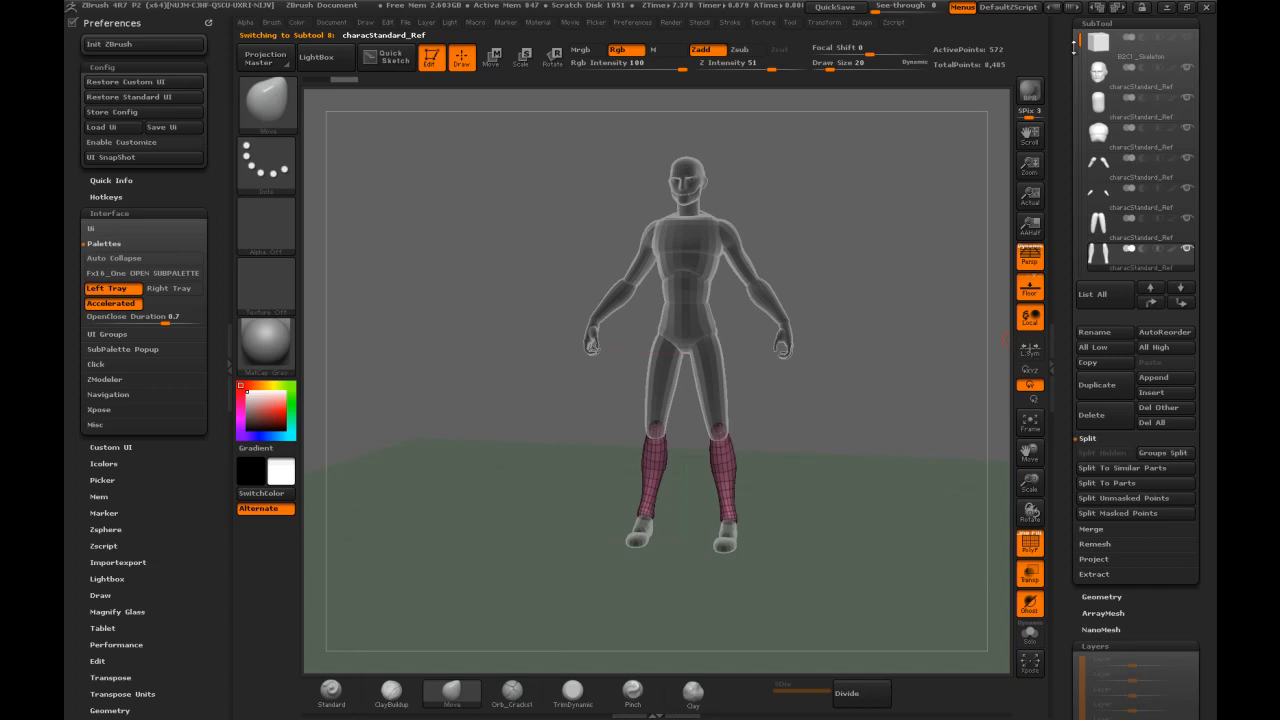
Separate the abdomen and pelvis polygroups of the remaining body subtool into two subtools with Split Hidden
{"action": "left_click", "coordinate": [1097, 252]}
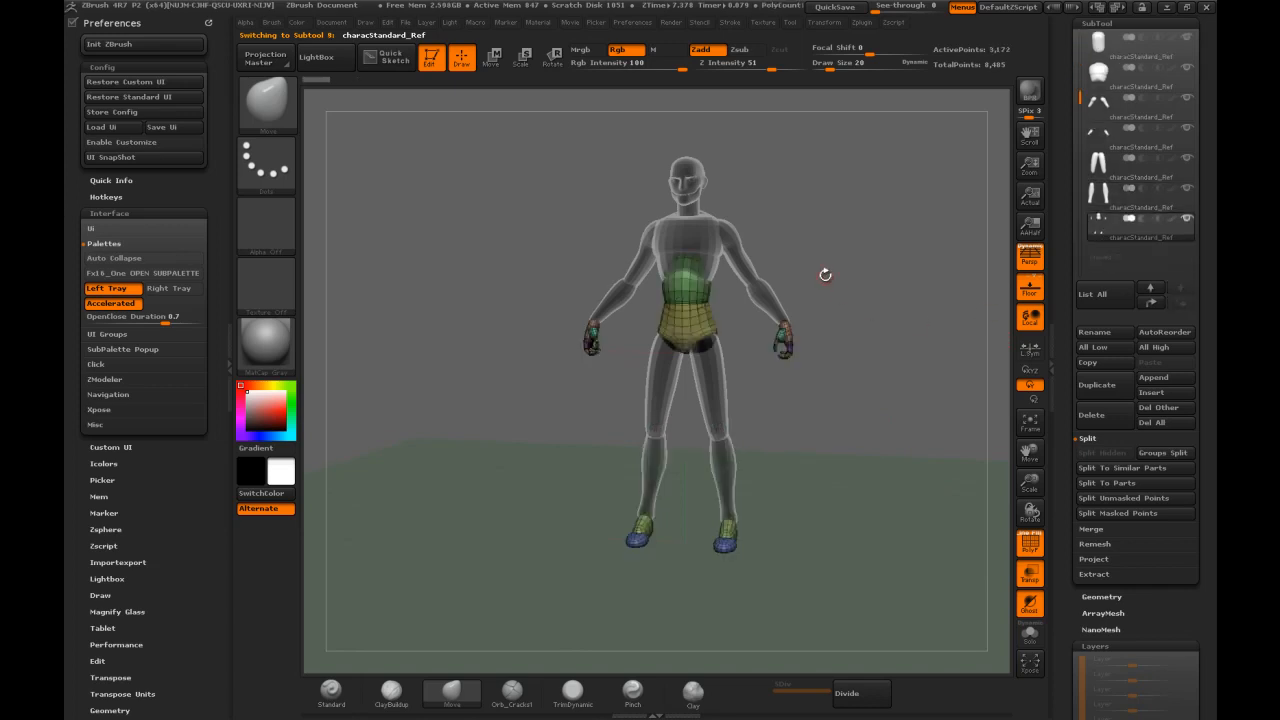
{"action": "left_click", "coordinate": [700, 292], "text": "ctrl+shift"}
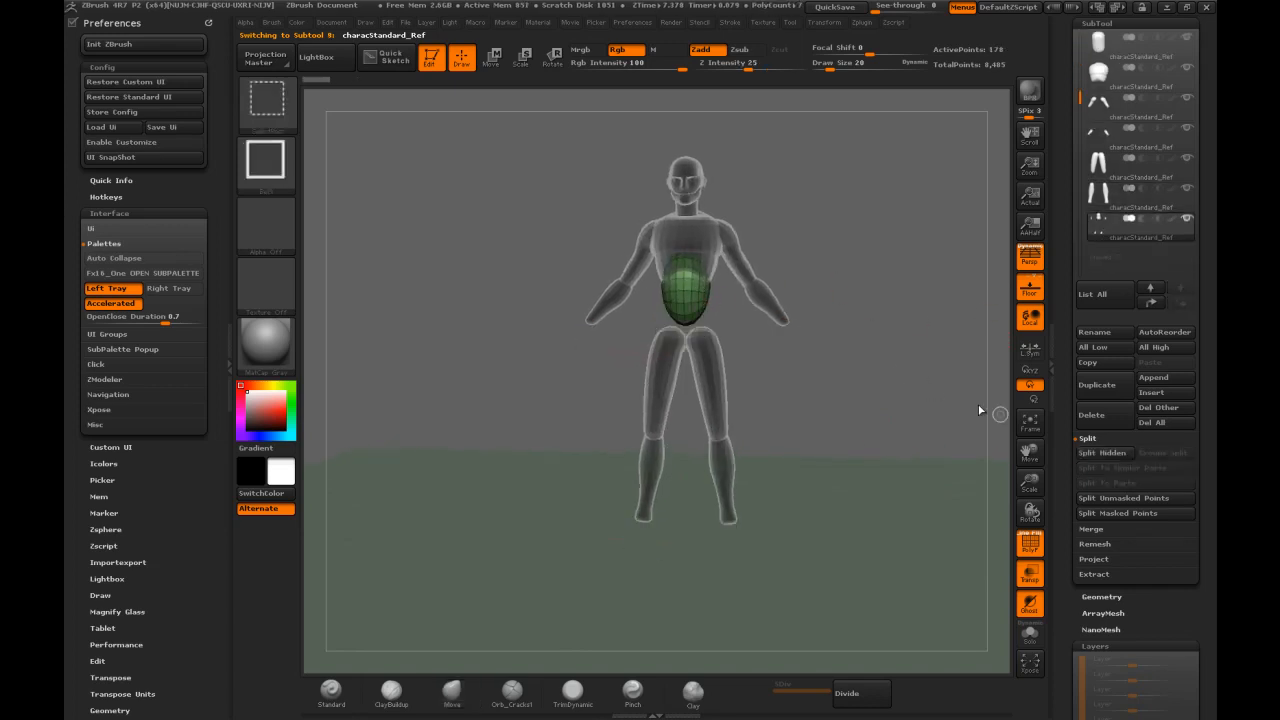
{"action": "left_click", "coordinate": [1096, 457]}
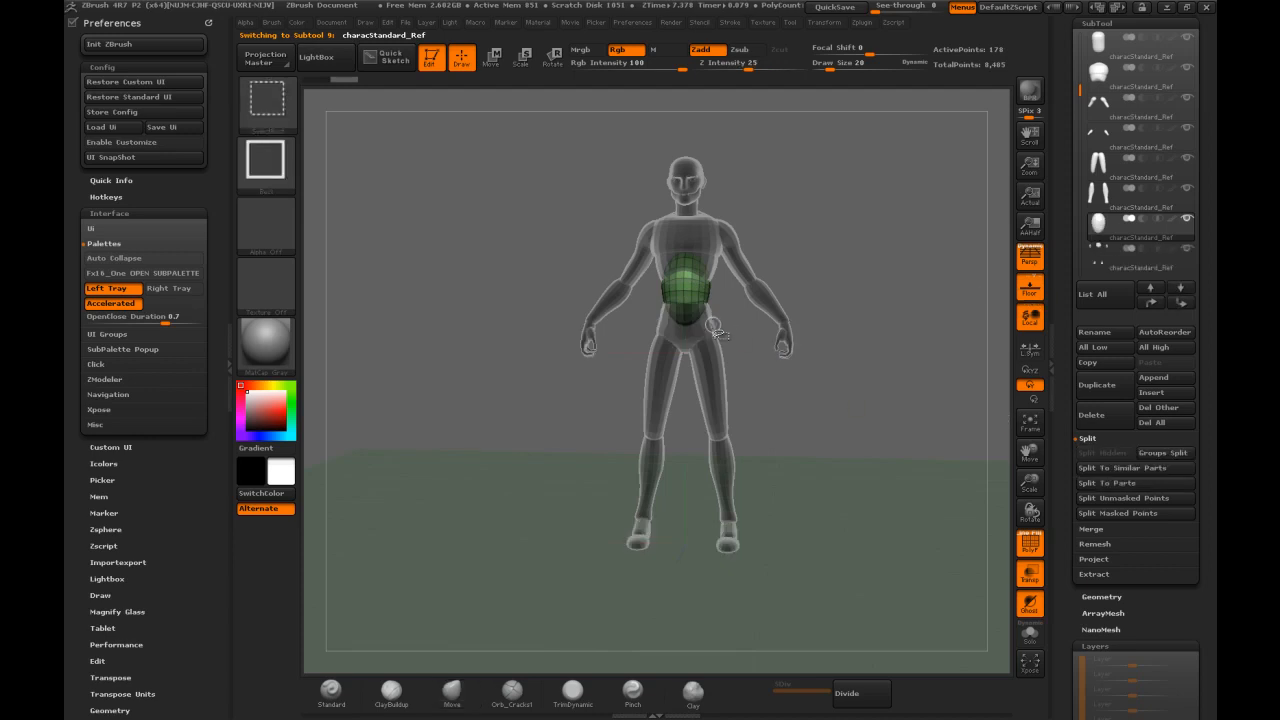
{"action": "left_click", "coordinate": [1099, 260]}
{"action": "left_click", "coordinate": [706, 346], "text": "ctrl+shift"}
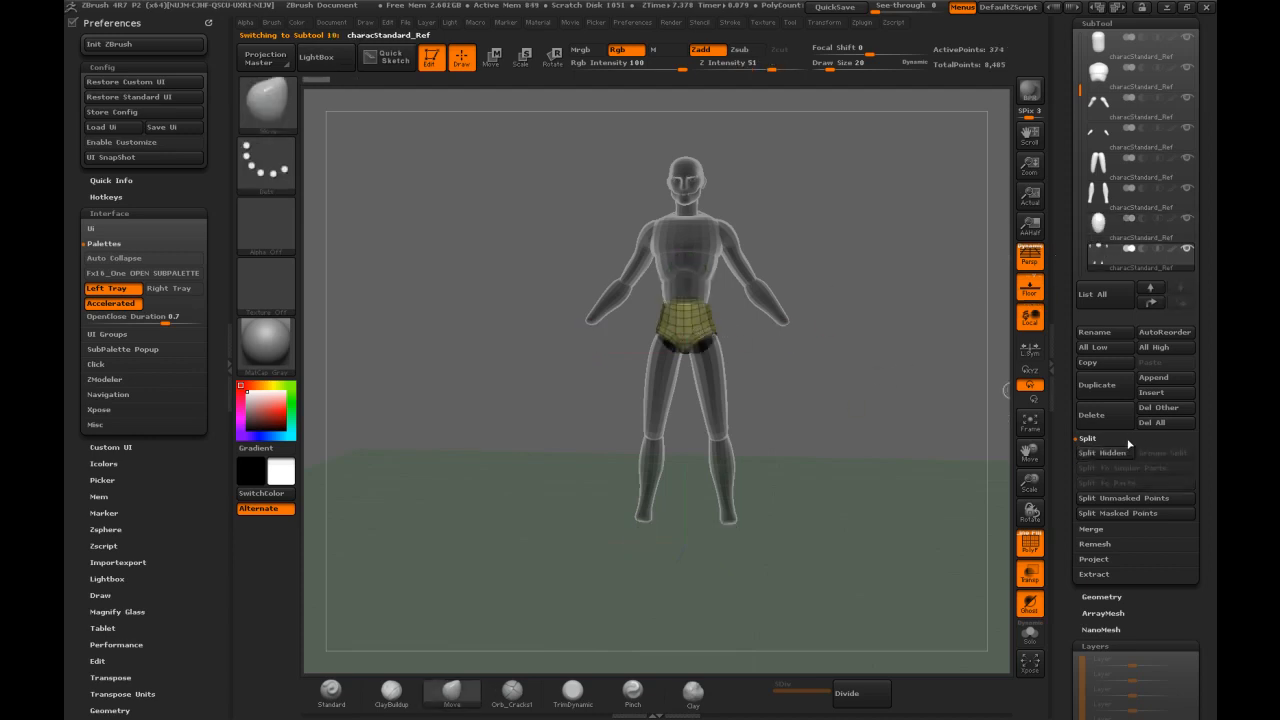
{"action": "left_click", "coordinate": [1100, 453]}
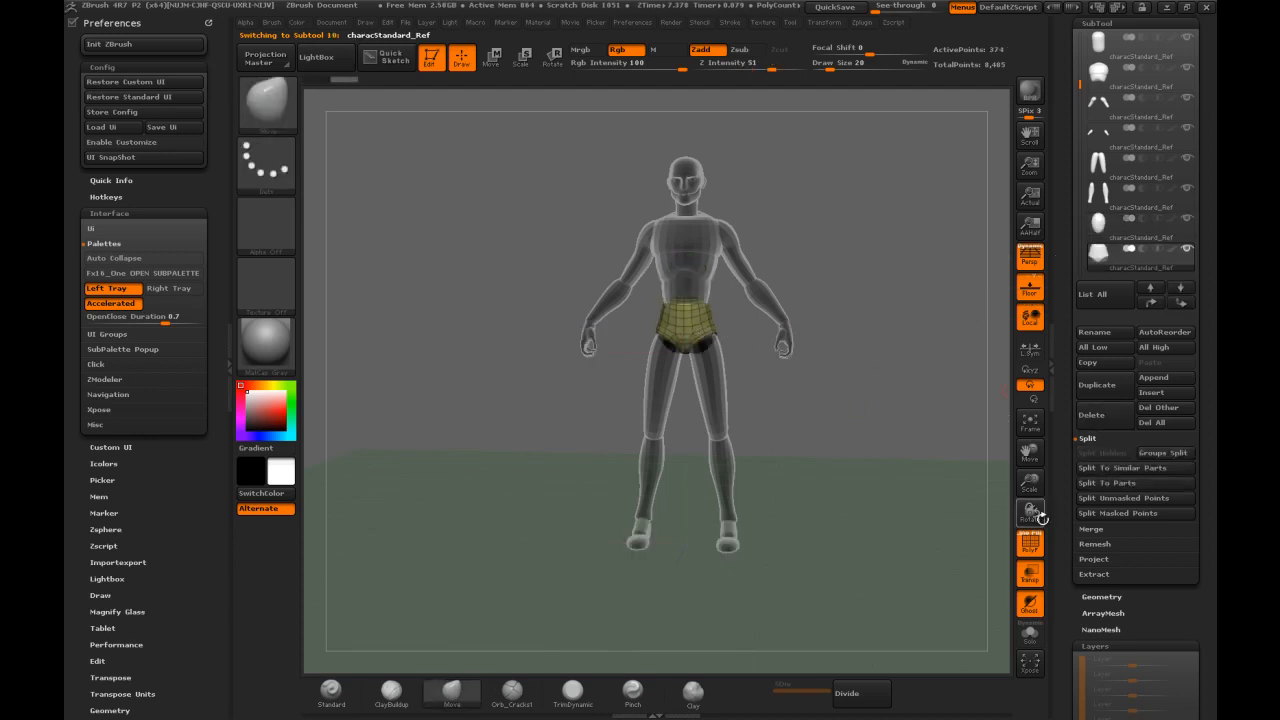
Select the last remaining subtool, isolate the feet with a selection rectangle, and separate them from the hands with Split Hidden
{"action": "scroll", "coordinate": [1130, 210], "scroll_direction": "down", "scroll_amount": 2}
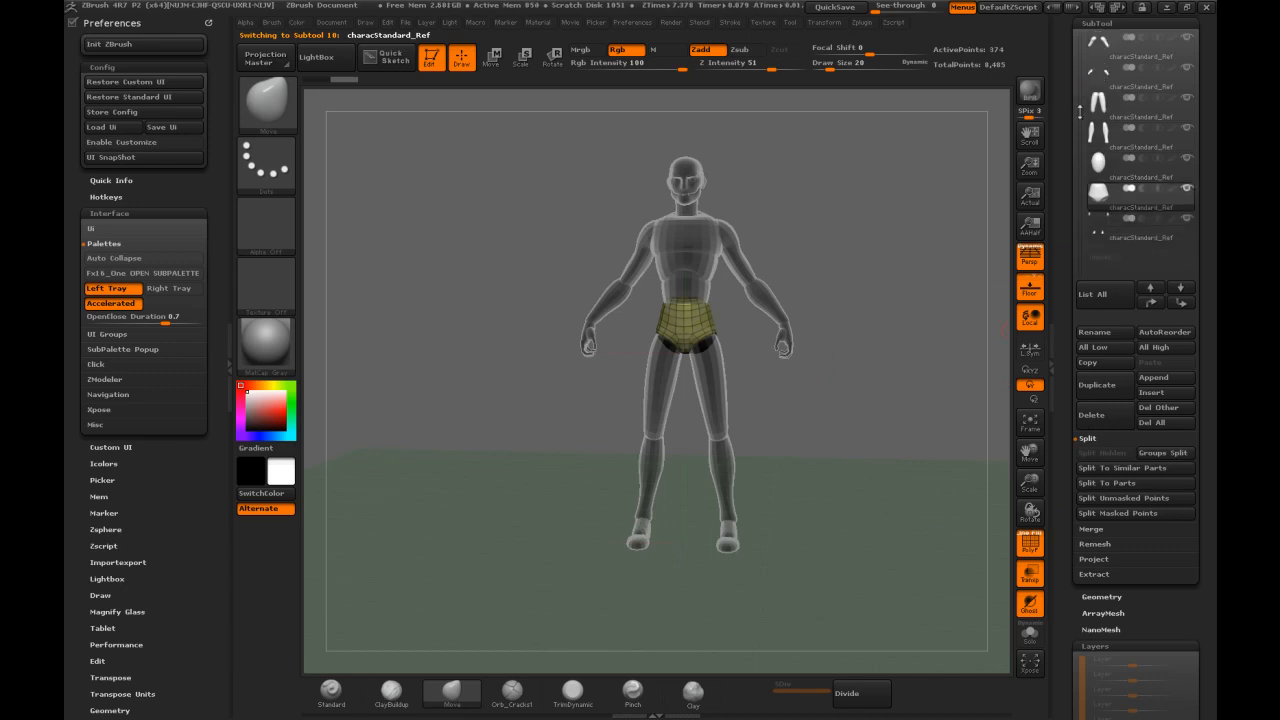
{"action": "left_click", "coordinate": [1106, 229]}
{"action": "left_click_drag", "start_coordinate": [828, 481], "coordinate": [555, 596], "text": "ctrl+shift"}
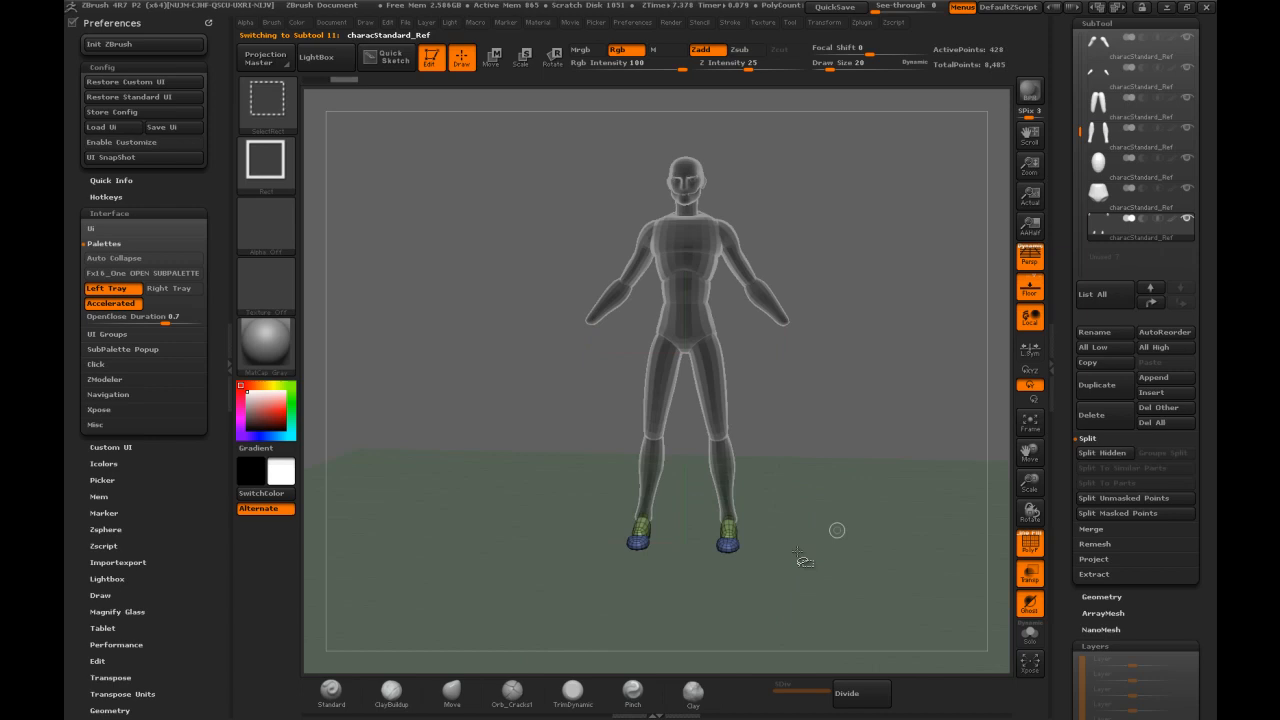
{"action": "left_click", "coordinate": [1103, 456]}
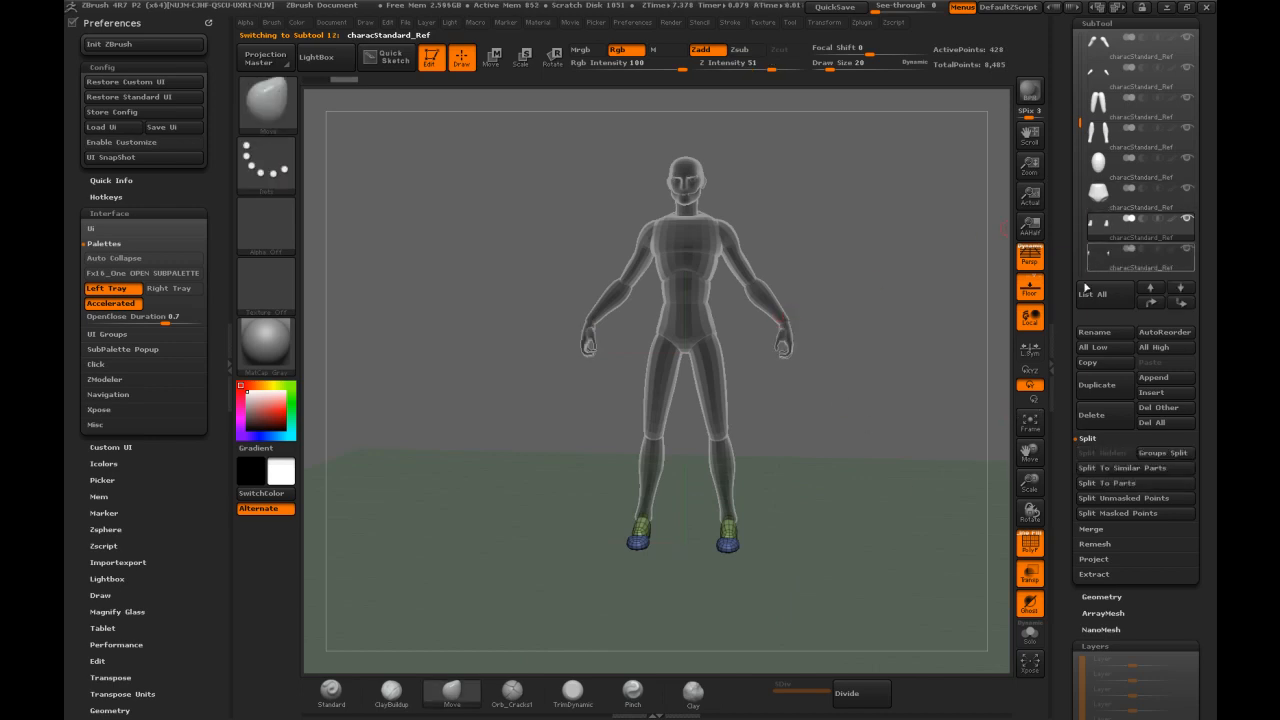
Select the hands subtool and turn off the transparency and PolyFrame displays
{"action": "left_click", "coordinate": [1140, 258]}
{"action": "left_click_drag", "start_coordinate": [877, 331], "coordinate": [849, 320]}
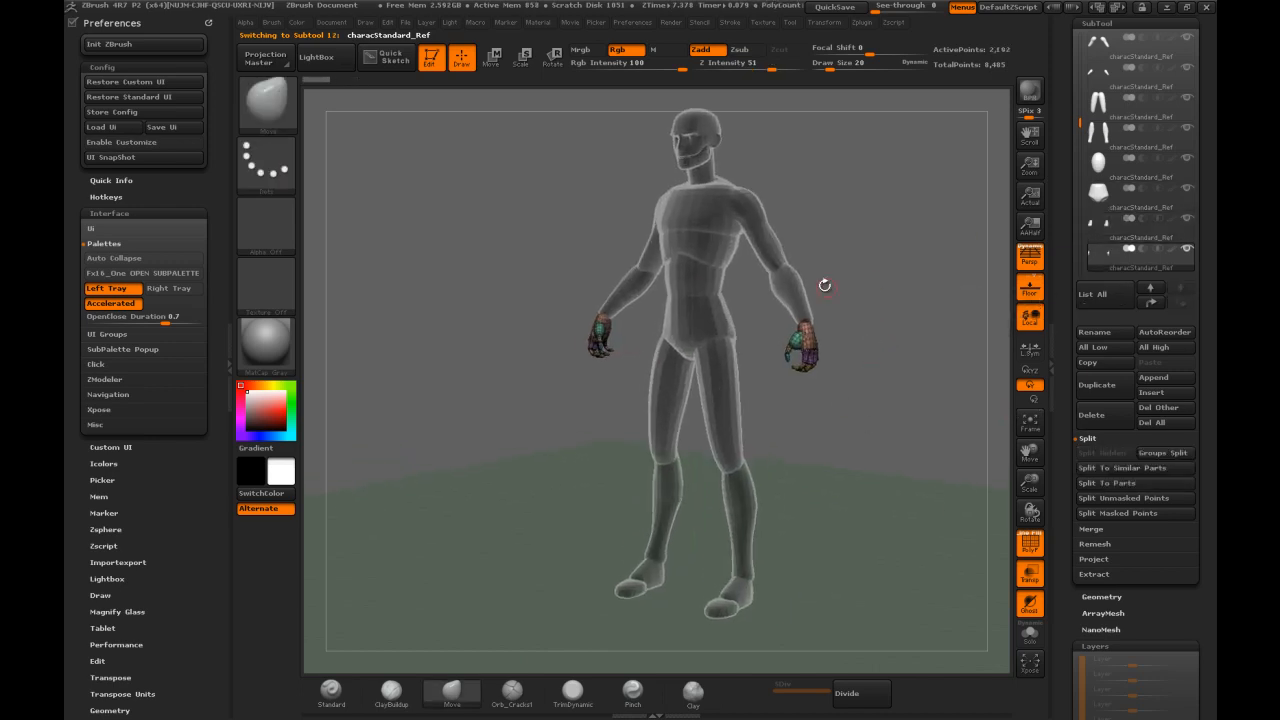
{"action": "mouse_move", "coordinate": [871, 262]}
{"action": "left_mouse_down"}
{"action": "mouse_move", "coordinate": [954, 257]}
{"action": "mouse_move", "coordinate": [921, 231]}
{"action": "mouse_move", "coordinate": [874, 266]}
{"action": "mouse_move", "coordinate": [877, 243]}
{"action": "mouse_move", "coordinate": [862, 269]}
{"action": "left_mouse_up"}
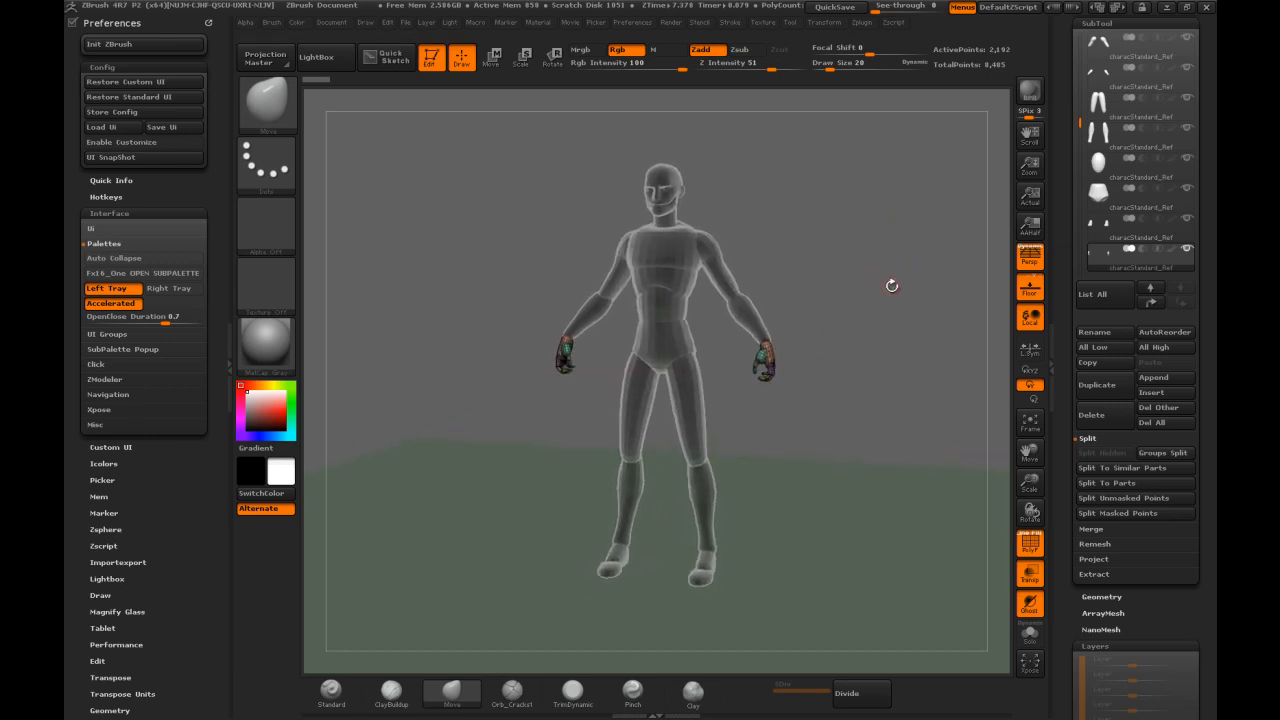
{"action": "left_click", "coordinate": [1030, 572]}
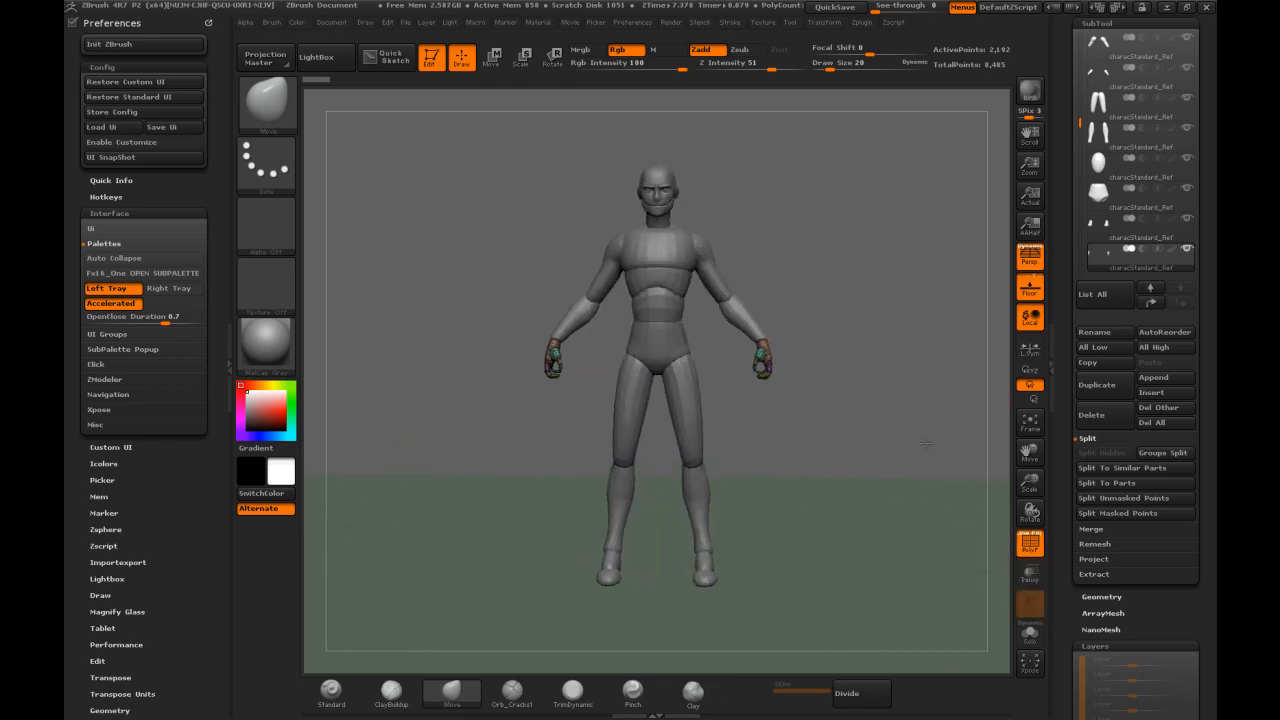
{"action": "left_click", "coordinate": [1030, 543]}
Spread the subtools apart with Xpose to inspect the separated body parts, and reassemble the figure
{"action": "left_click_drag", "start_coordinate": [920, 437], "coordinate": [952, 326]}
{"action": "left_click_drag", "start_coordinate": [1080, 126], "coordinate": [1080, 45]}
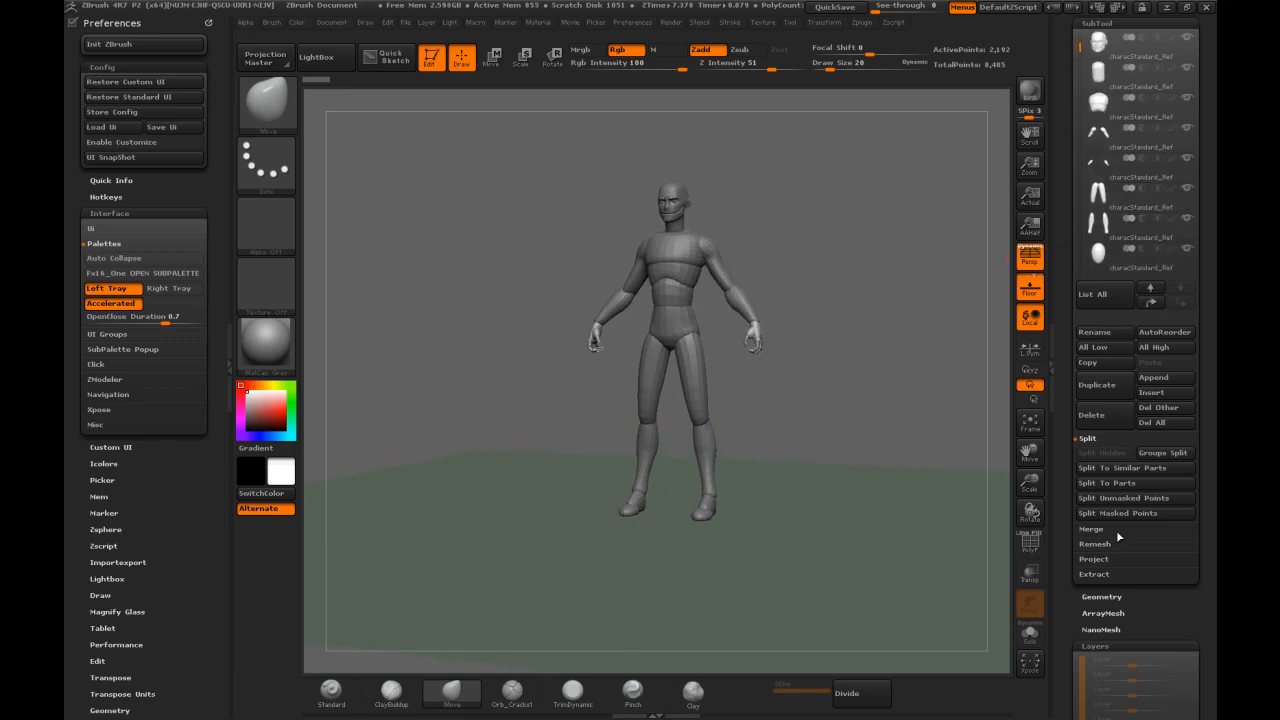
{"action": "left_click", "coordinate": [1030, 659]}
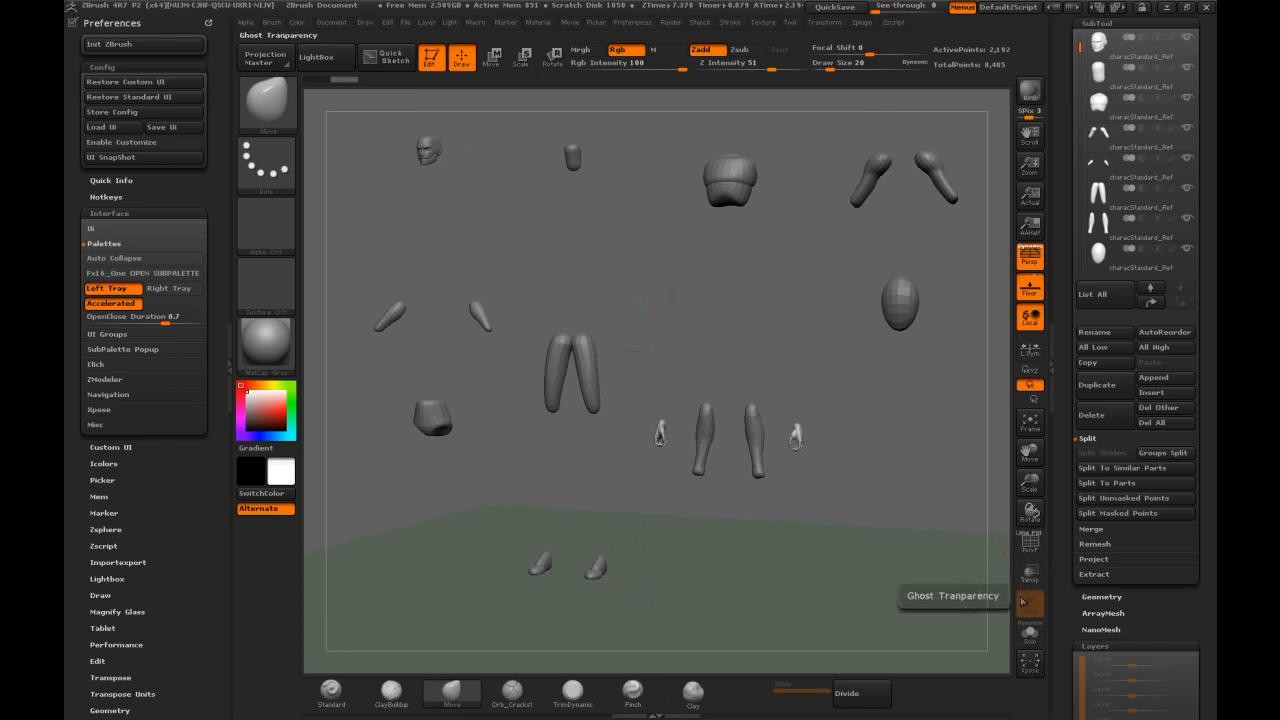
{"action": "left_click", "coordinate": [1031, 670]}
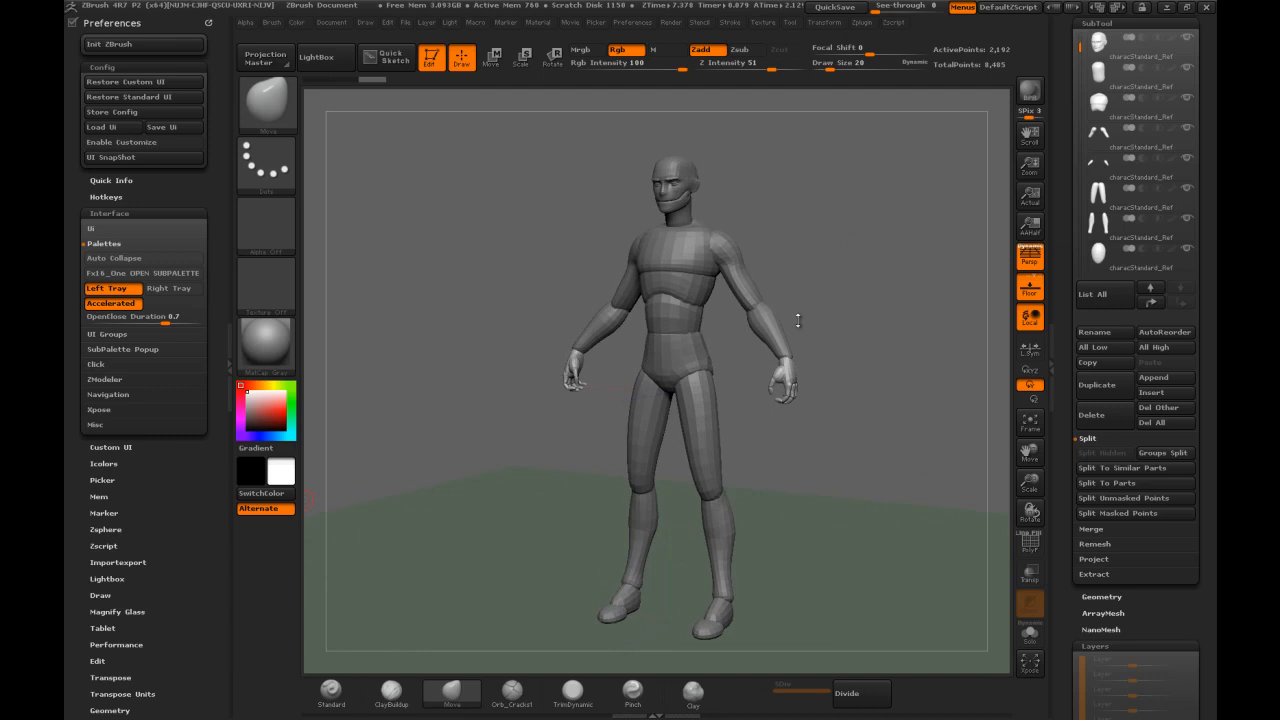
Select the rib-cage subtool, display its PolyFrame, isolate the chest polygroup, and separate it from the lower ribs with Split Hidden
{"action": "mouse_move", "coordinate": [868, 208]}
{"action": "left_mouse_down"}
{"action": "mouse_move", "coordinate": [897, 197]}
{"action": "mouse_move", "coordinate": [843, 222]}
{"action": "mouse_move", "coordinate": [883, 230]}
{"action": "mouse_move", "coordinate": [871, 191]}
{"action": "mouse_move", "coordinate": [845, 191]}
{"action": "mouse_move", "coordinate": [803, 249]}
{"action": "mouse_move", "coordinate": [829, 240]}
{"action": "mouse_move", "coordinate": [773, 212]}
{"action": "mouse_move", "coordinate": [791, 196]}
{"action": "mouse_move", "coordinate": [769, 211]}
{"action": "left_mouse_up"}
{"action": "left_click", "coordinate": [682, 262], "text": "alt"}
{"action": "left_click", "coordinate": [1030, 543]}
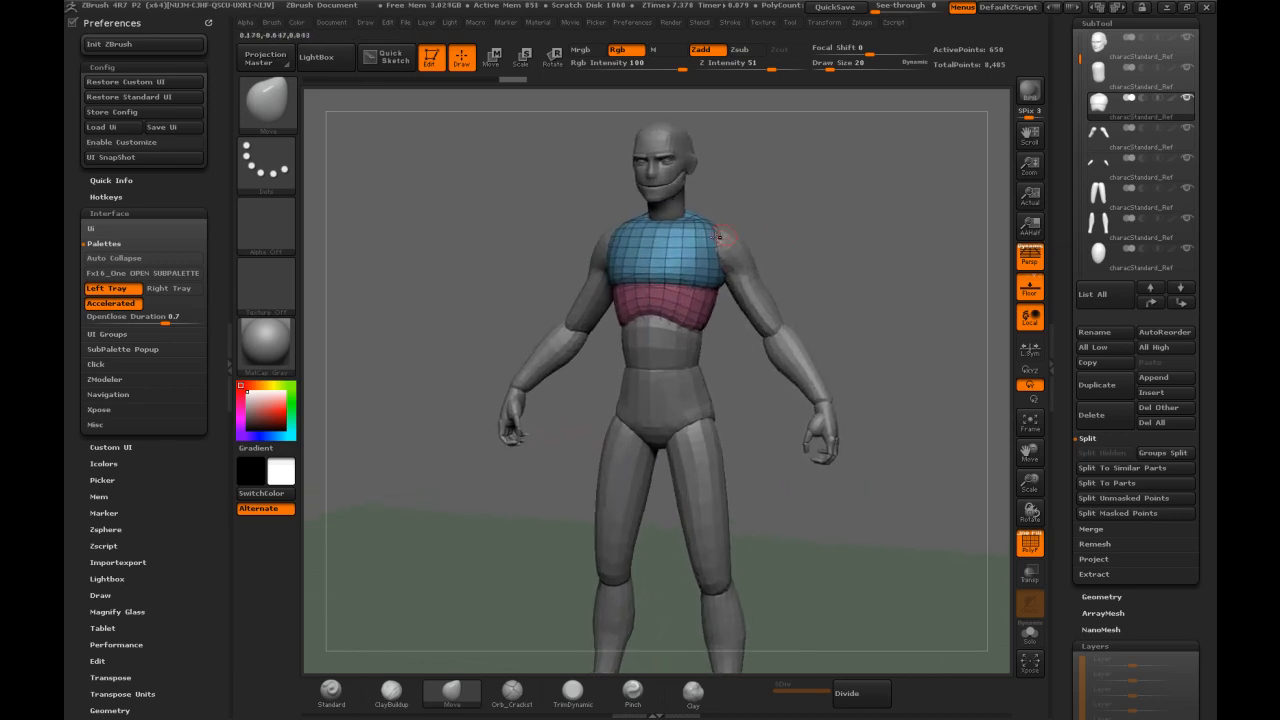
{"action": "left_click", "coordinate": [668, 268], "text": "ctrl+shift"}
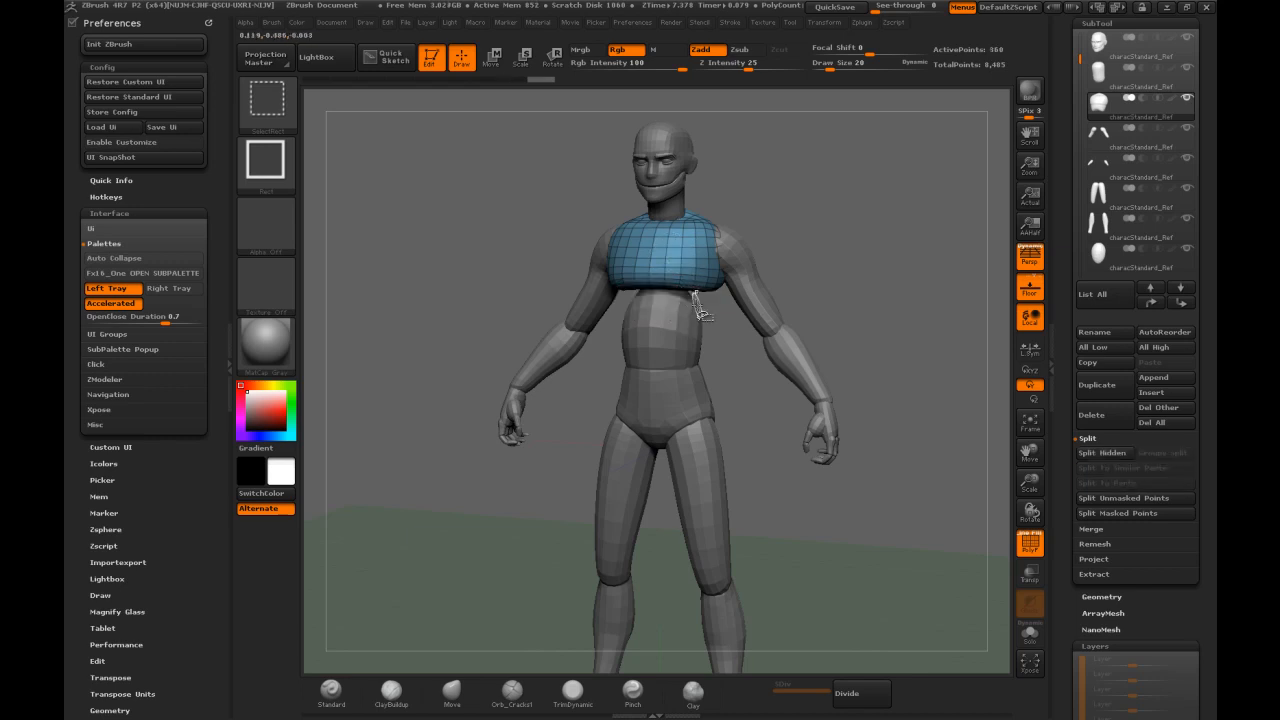
{"action": "left_click", "coordinate": [1089, 454]}
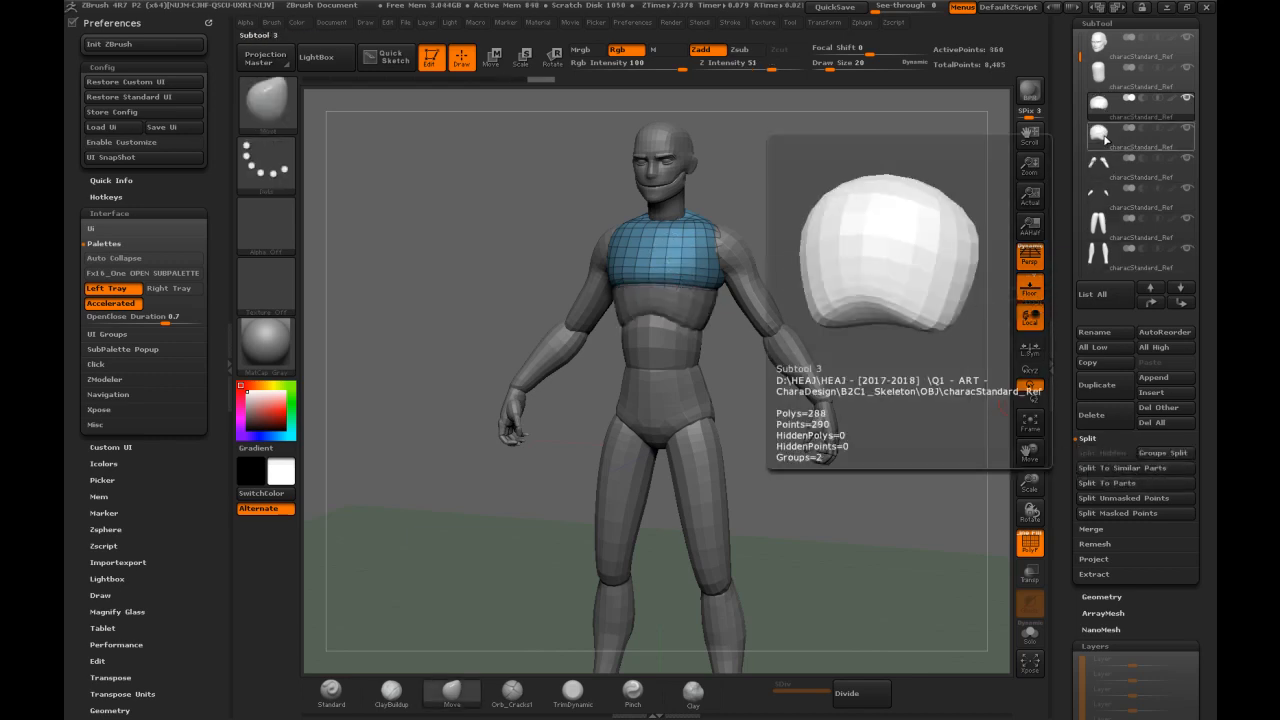
Select the lower-rib subtool, reselect the chest subtool, and try moving it up and back down in the subtool order
{"action": "left_click", "coordinate": [1106, 135]}
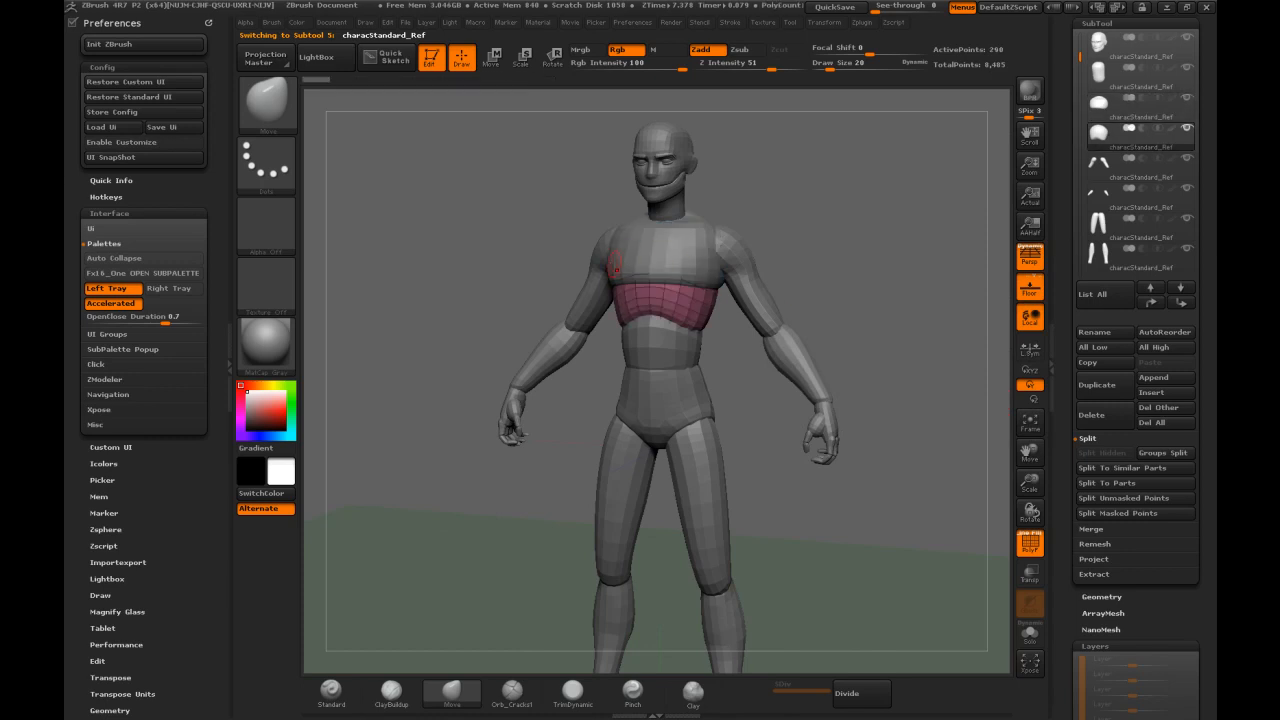
{"action": "mouse_move", "coordinate": [807, 196]}
{"action": "left_mouse_down"}
{"action": "mouse_move", "coordinate": [826, 177]}
{"action": "mouse_move", "coordinate": [828, 200]}
{"action": "left_mouse_up"}
{"action": "left_click", "coordinate": [1096, 112]}
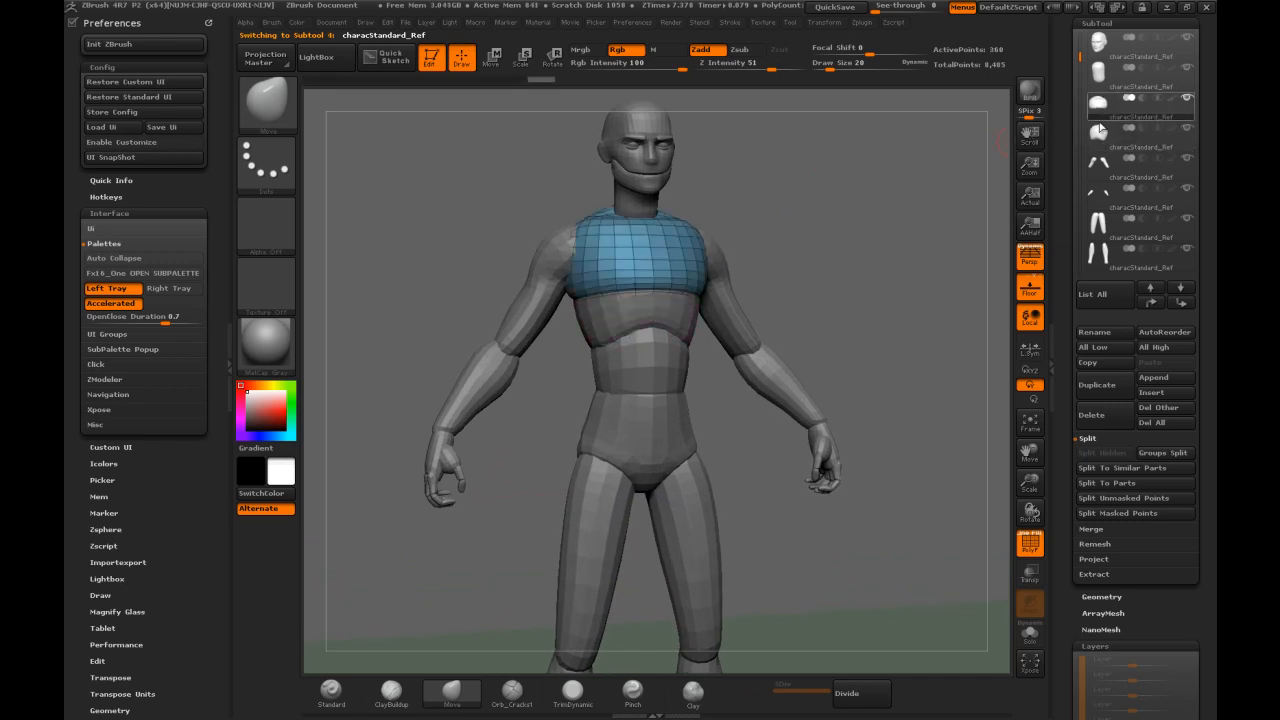
{"action": "left_click", "coordinate": [1151, 305]}
{"action": "left_click", "coordinate": [1178, 305]}
{"action": "left_click", "coordinate": [1151, 305]}
{"action": "left_click", "coordinate": [1178, 305]}
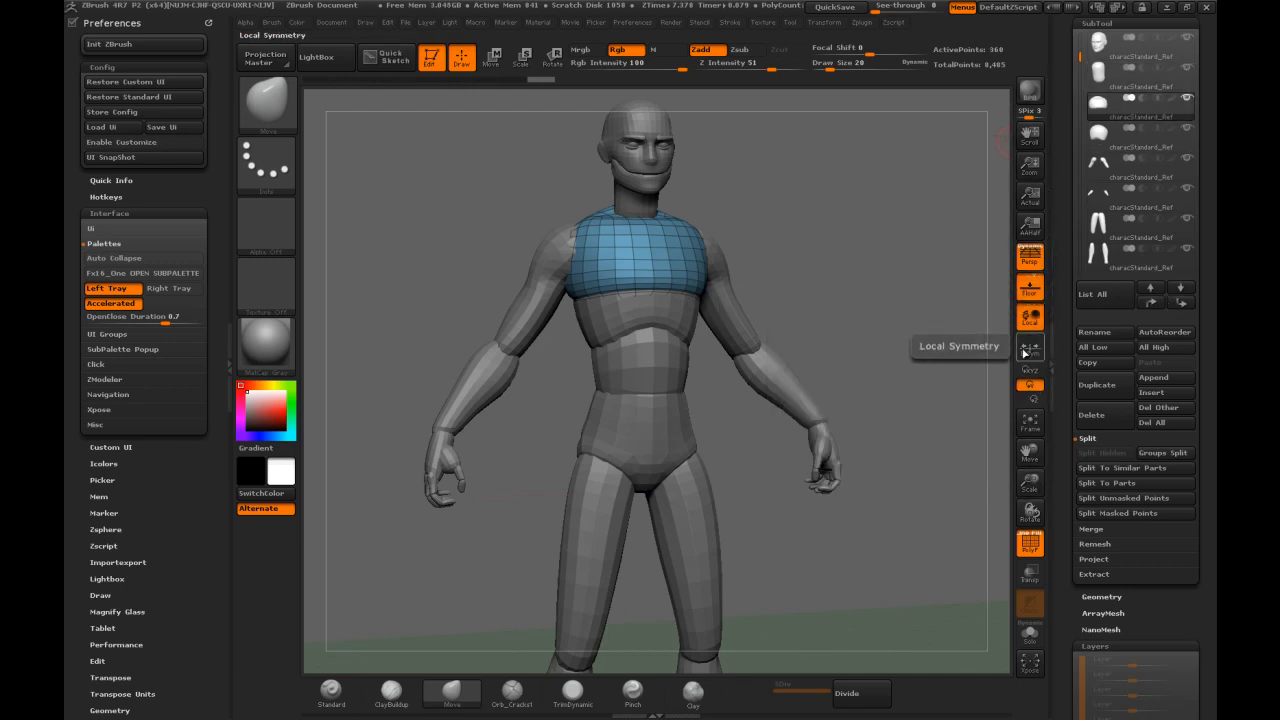
Merge the chest subtool with the lower-rib subtool beneath it using MergeDown, accepting that the operation cannot be undone
{"action": "mouse_move", "coordinate": [1100, 101]}
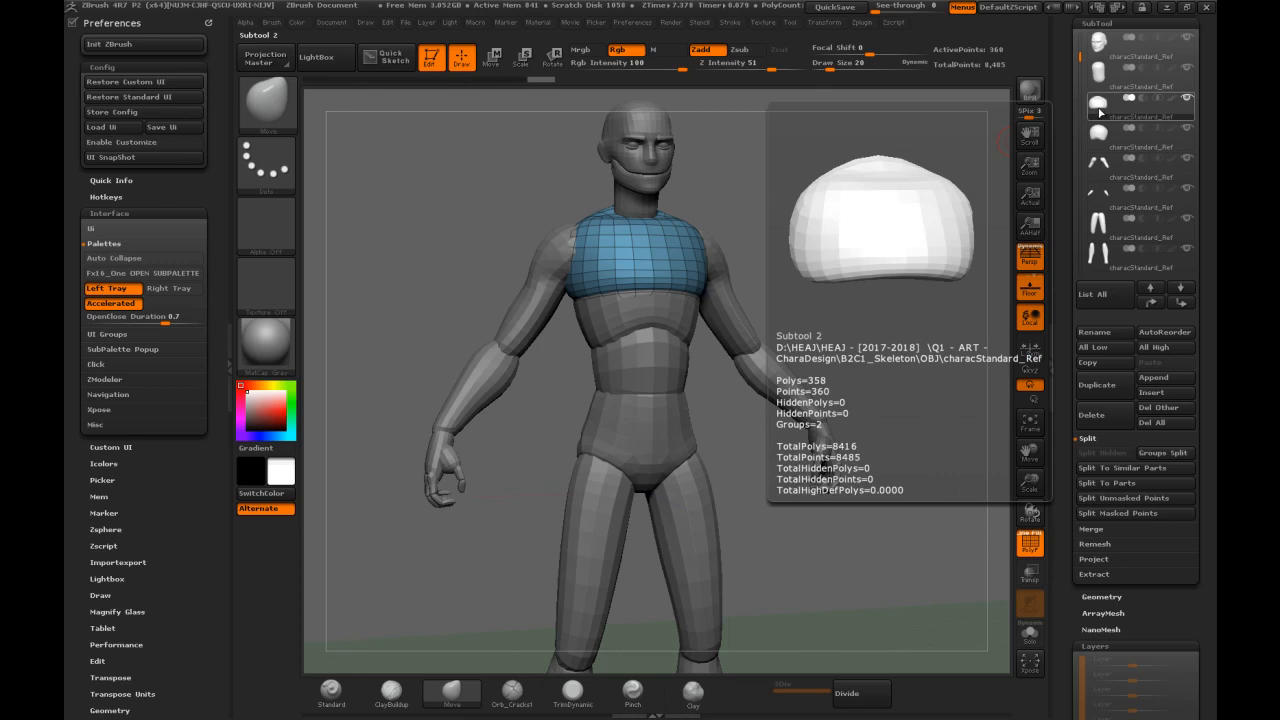
{"action": "left_click", "coordinate": [1090, 530]}
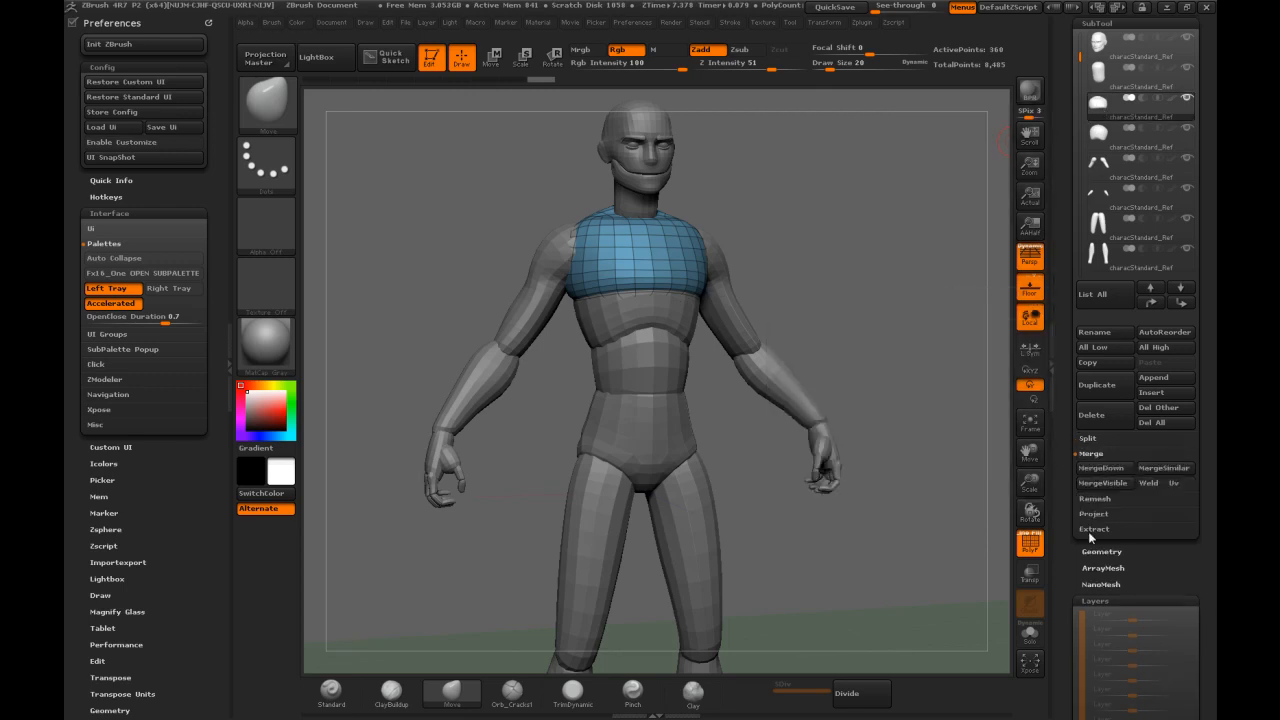
{"action": "left_click", "coordinate": [1100, 470]}
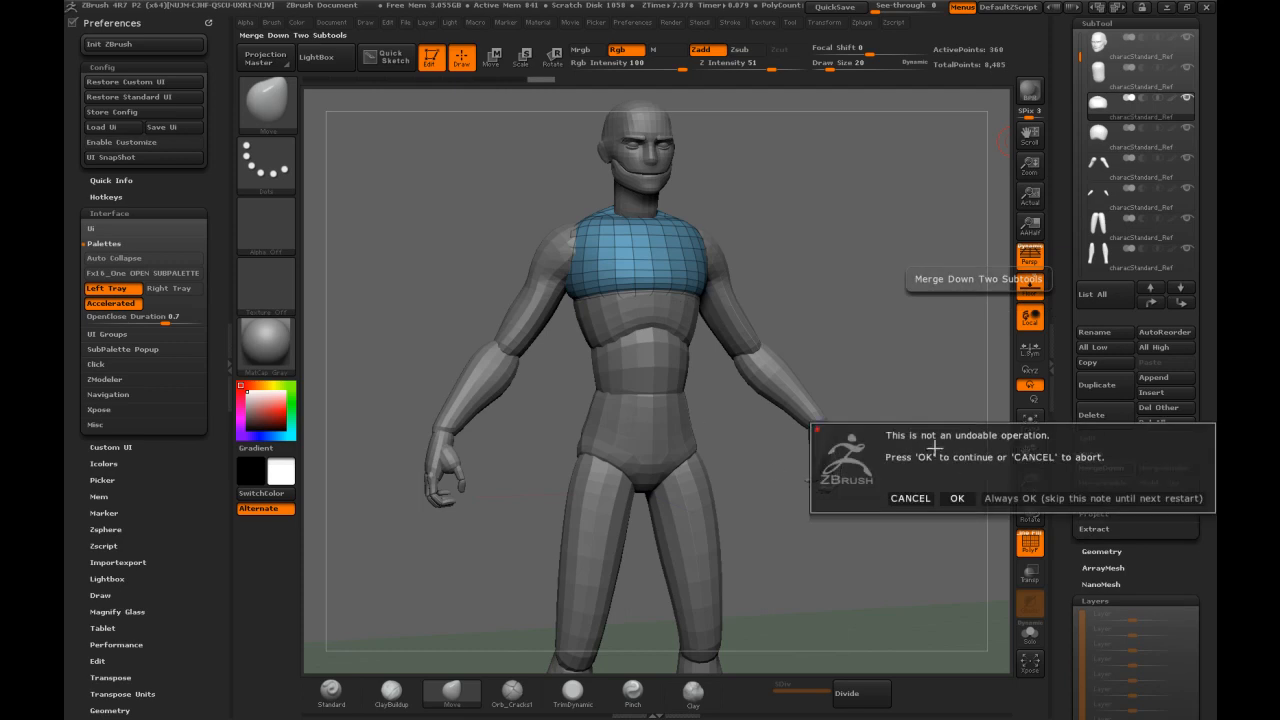
{"action": "left_click", "coordinate": [957, 498]}
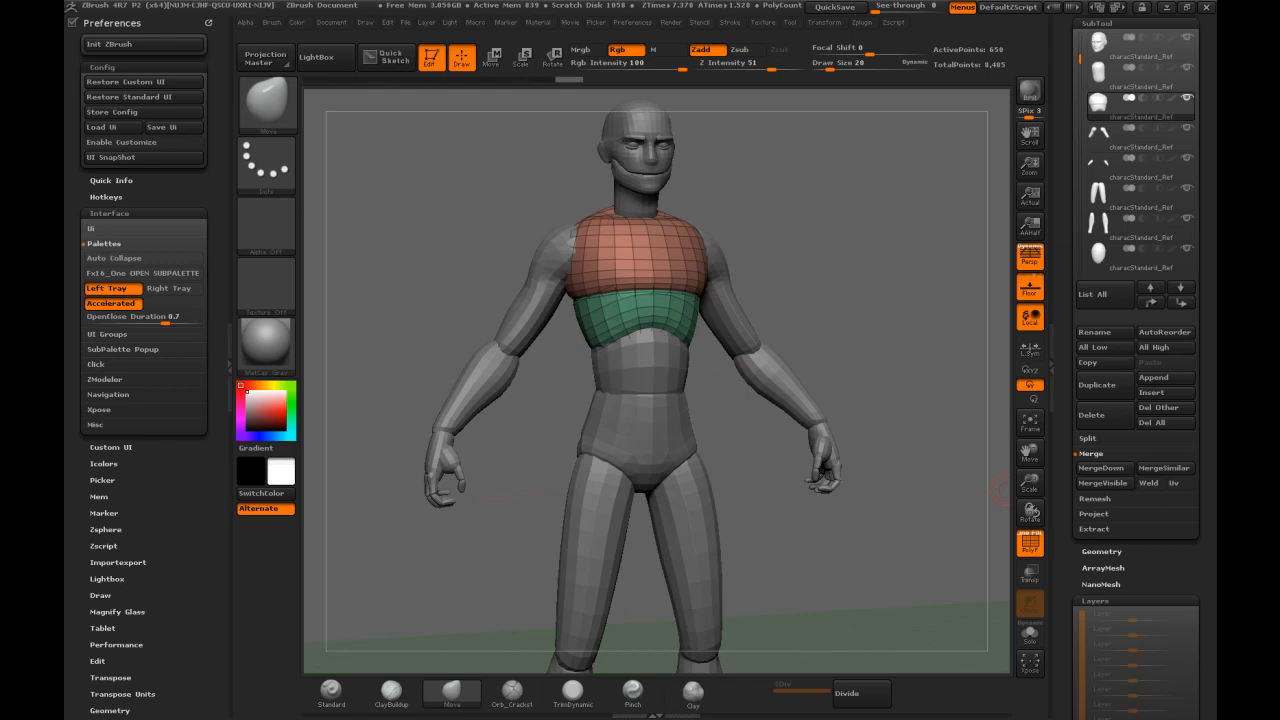
Select the head subtool near the start of the subtool list
{"action": "left_click_drag", "start_coordinate": [857, 217], "coordinate": [785, 176]}
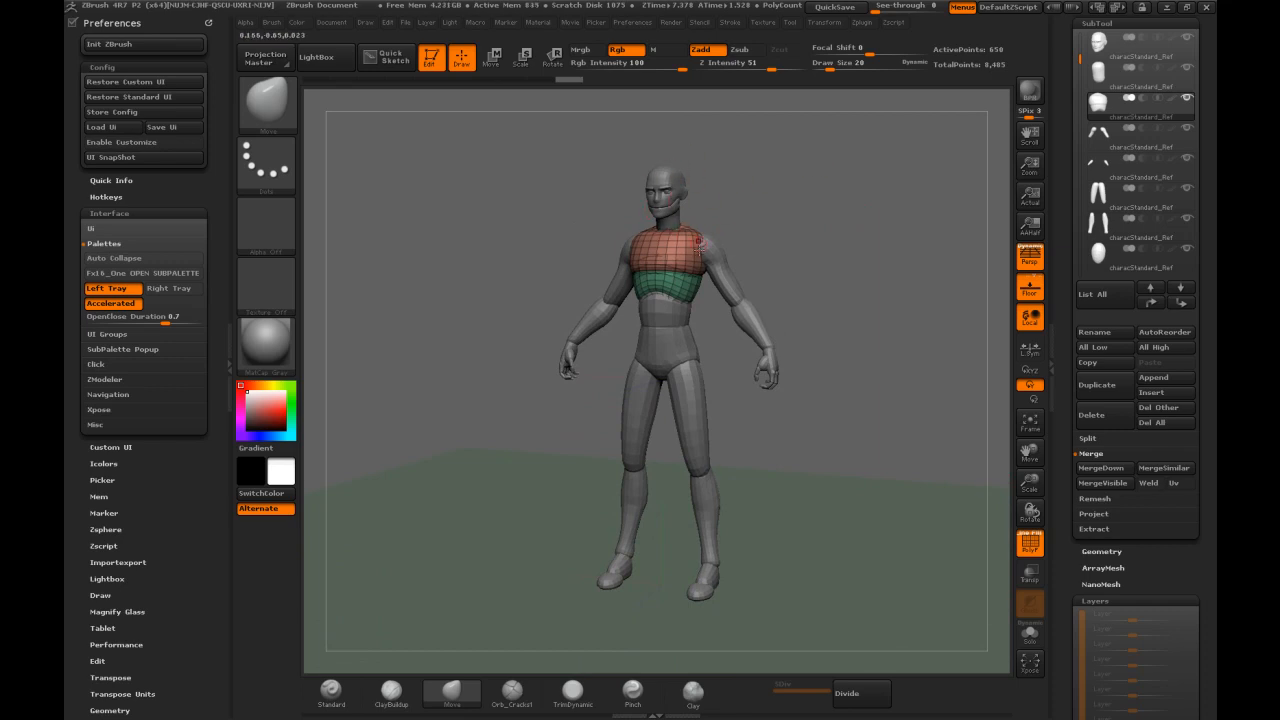
{"action": "mouse_move", "coordinate": [1067, 84]}
{"action": "left_mouse_down"}
{"action": "mouse_move", "coordinate": [1067, 119]}
{"action": "mouse_move", "coordinate": [1076, 75]}
{"action": "left_mouse_up"}
{"action": "left_click", "coordinate": [1102, 98]}
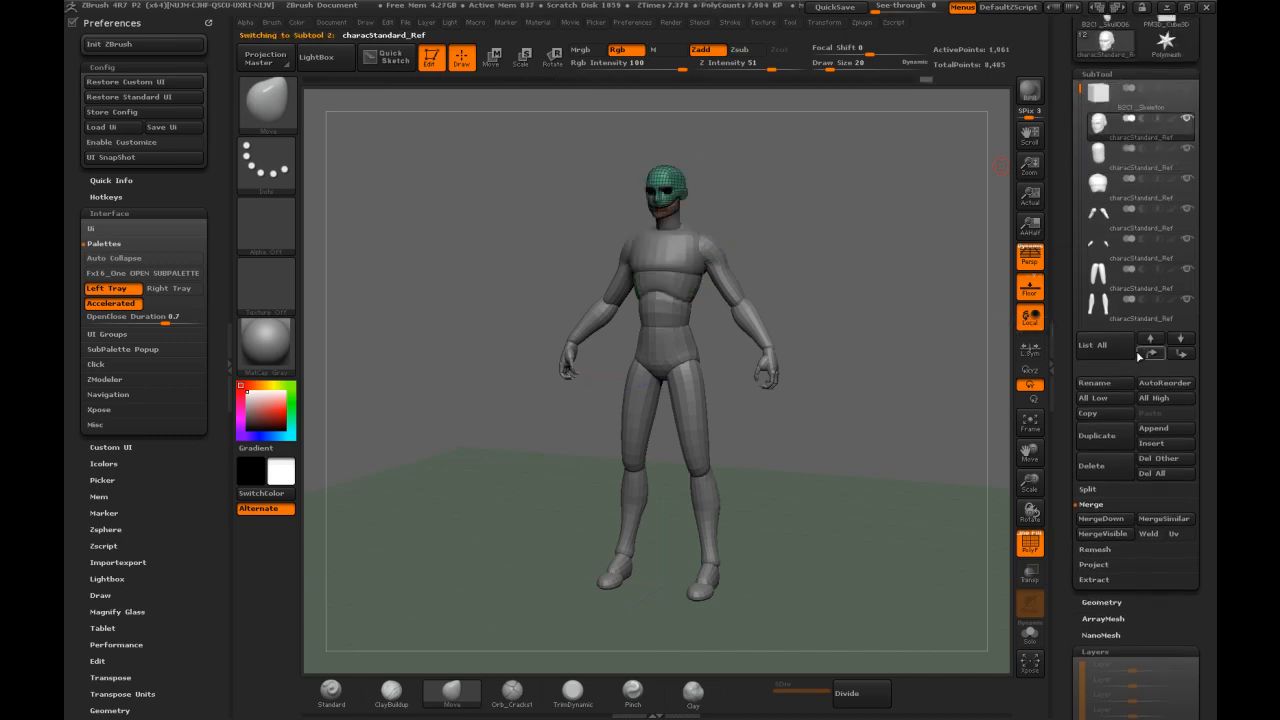
Delete the head subtool, accepting that the operation cannot be undone
{"action": "left_click", "coordinate": [1092, 467]}
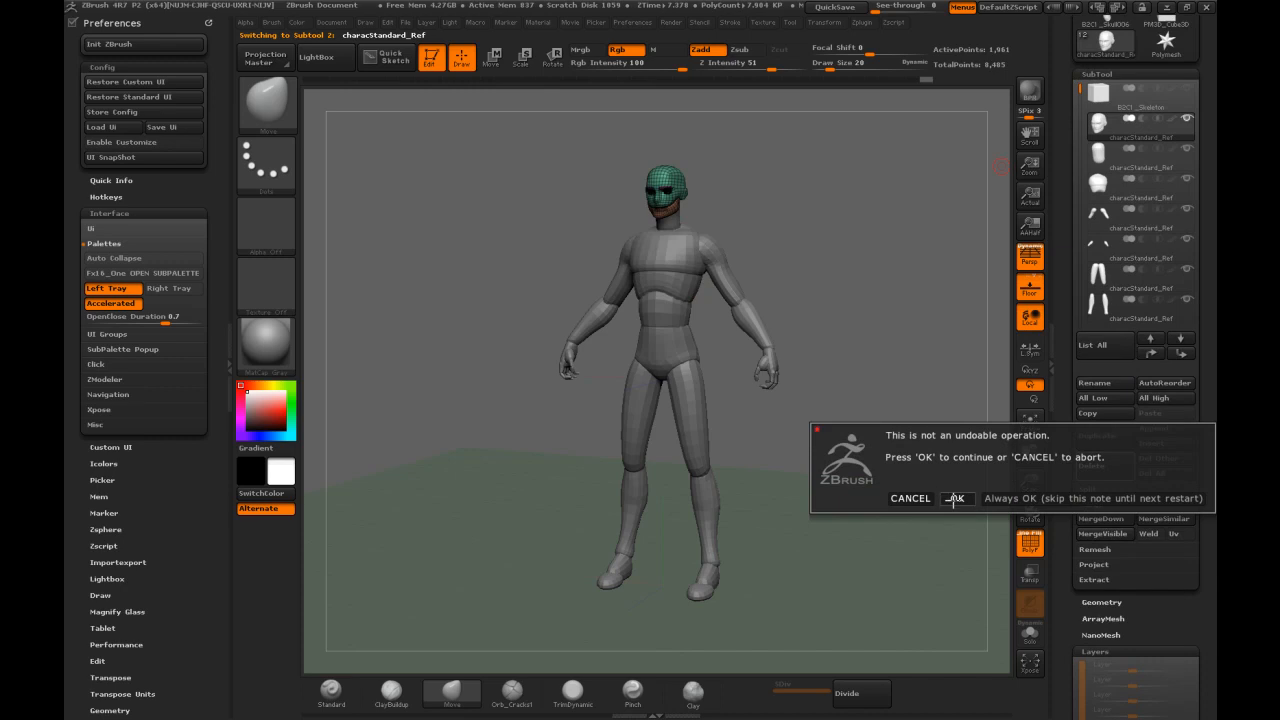
{"action": "left_click", "coordinate": [953, 498]}
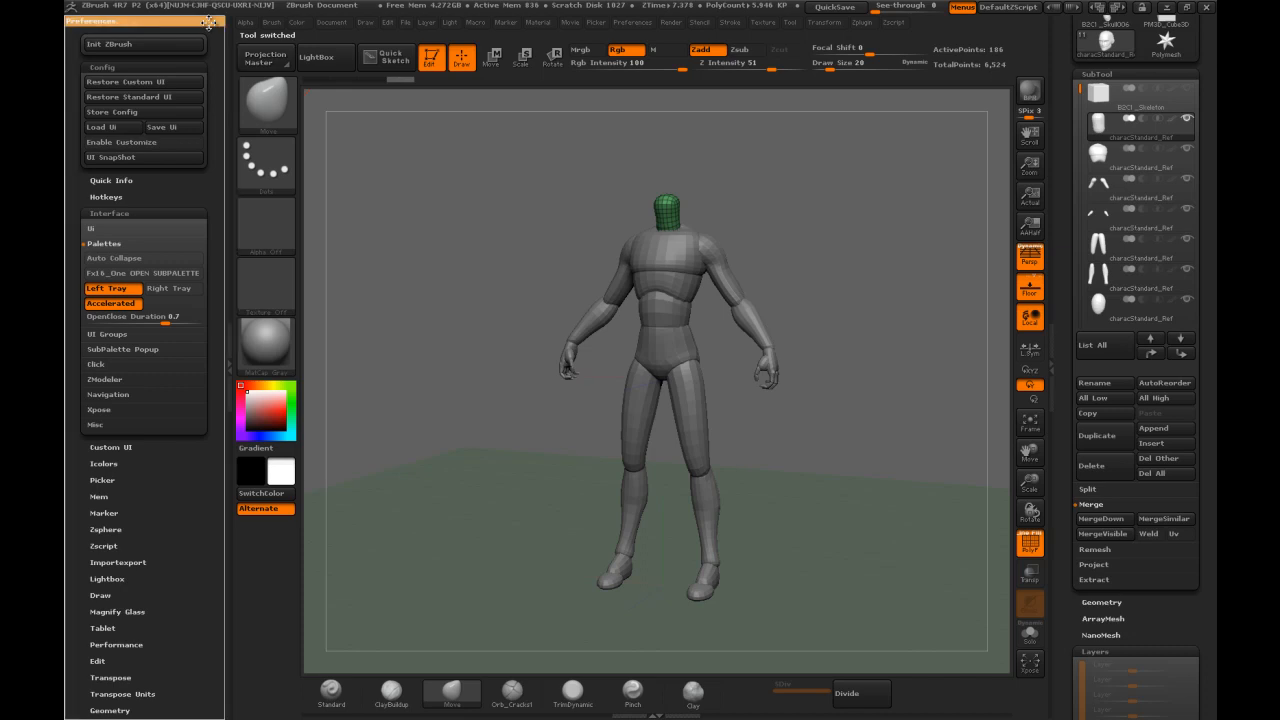
Dock the Zplugin palette in place of Preferences and start SubTool Master's MultiAppend
{"action": "left_click", "coordinate": [860, 23]}
{"action": "left_click_drag", "start_coordinate": [857, 40], "coordinate": [126, 57]}
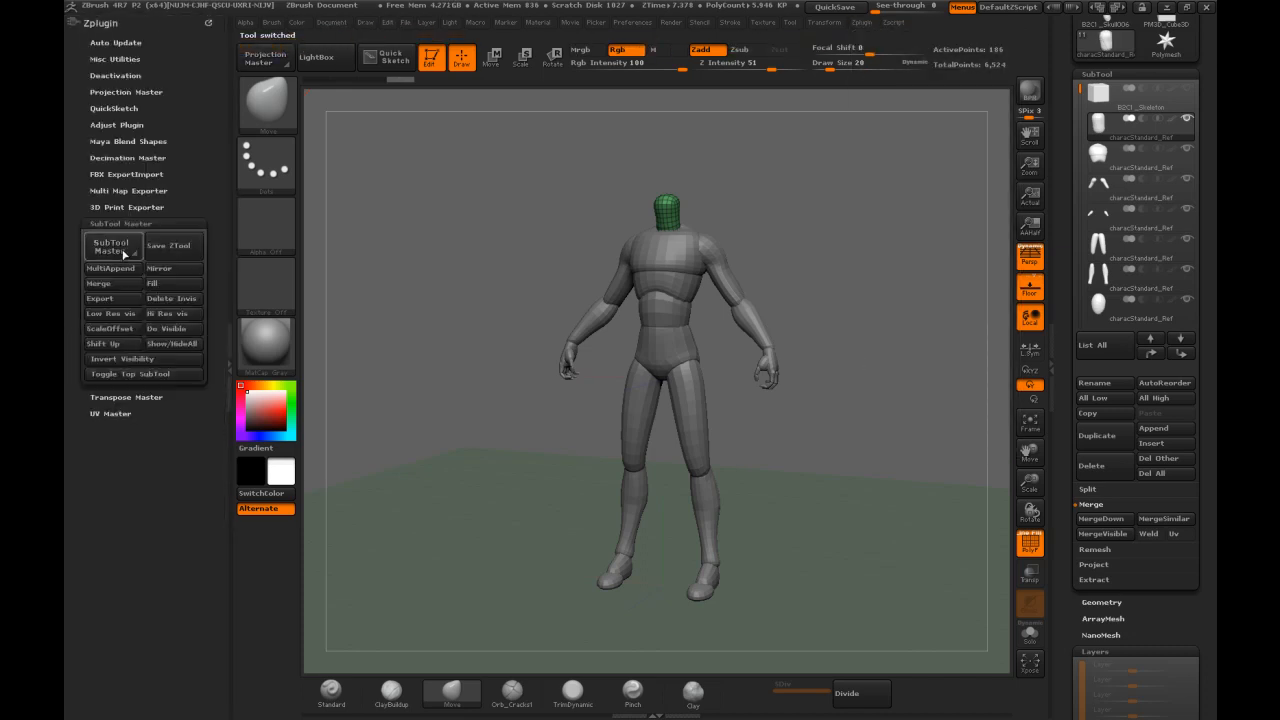
{"action": "left_click", "coordinate": [111, 269]}
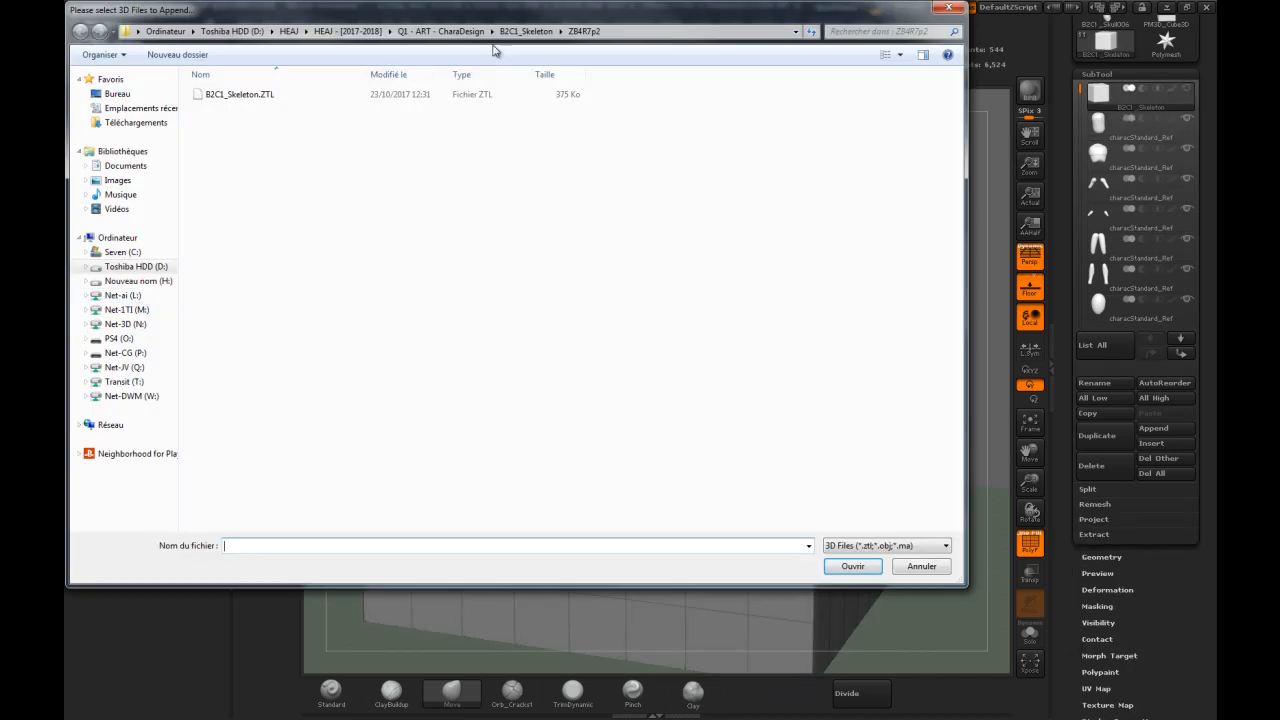
Append B2C1_Skull005.ZTL from the ZB4R7p2 folder inside the B2C1_Skull project folder
{"action": "left_click", "coordinate": [525, 31]}
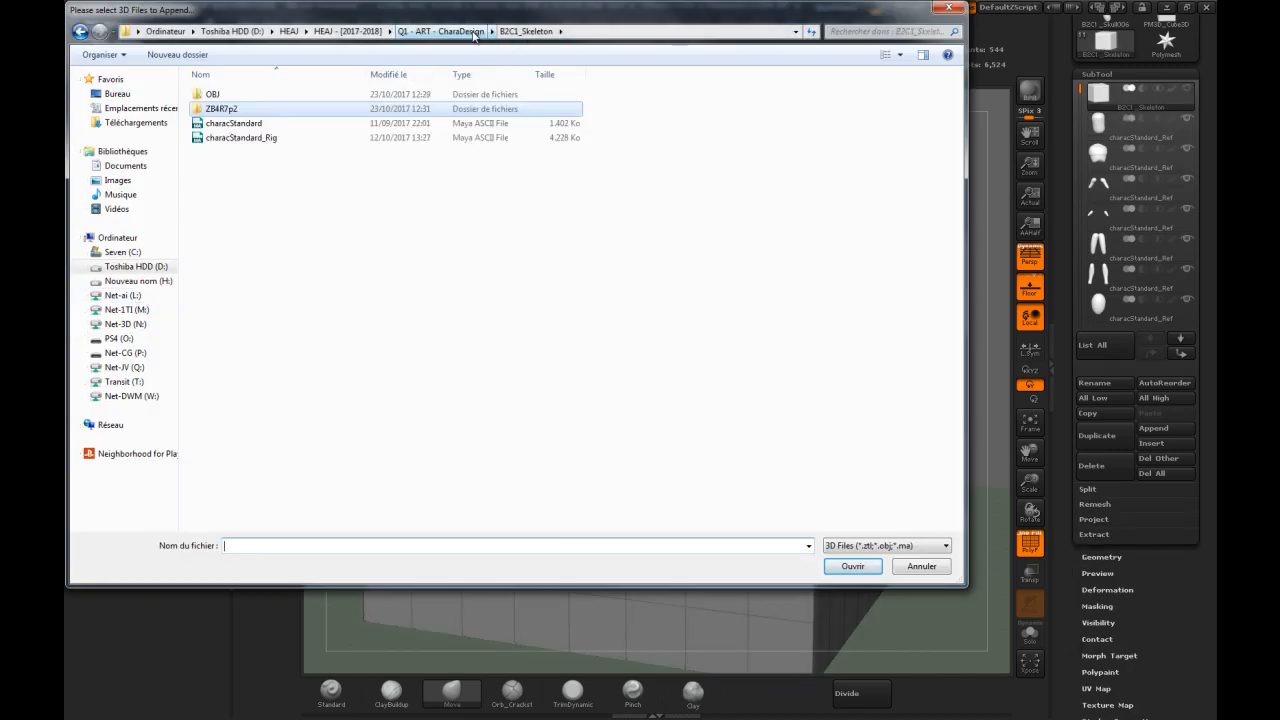
{"action": "left_click", "coordinate": [459, 32]}
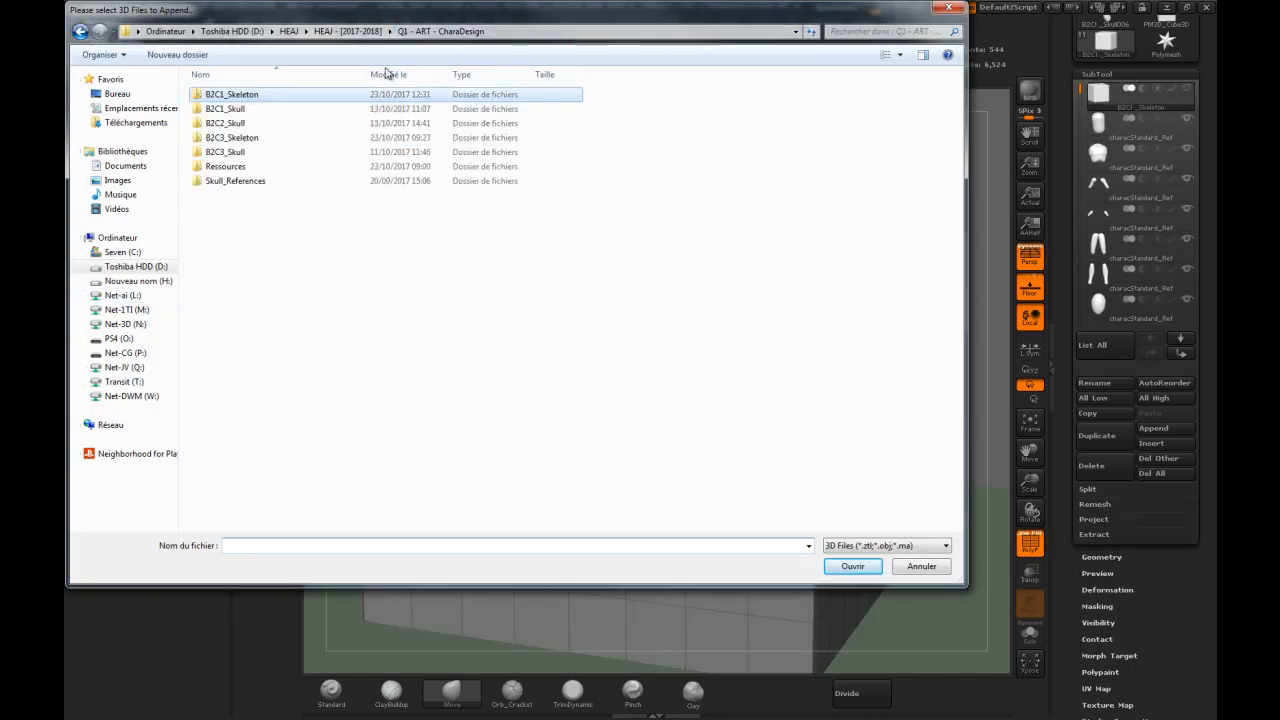
{"action": "left_click", "coordinate": [231, 113]}
{"action": "double_click", "coordinate": [238, 115]}
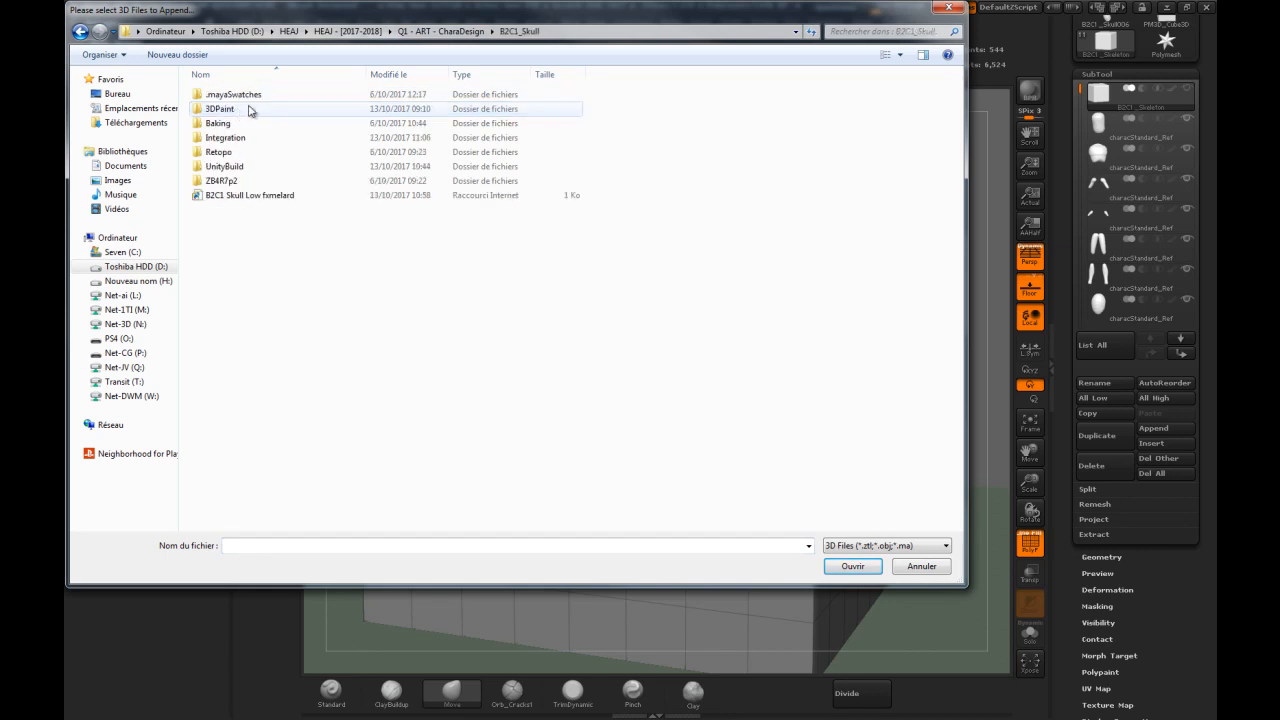
{"action": "double_click", "coordinate": [224, 182]}
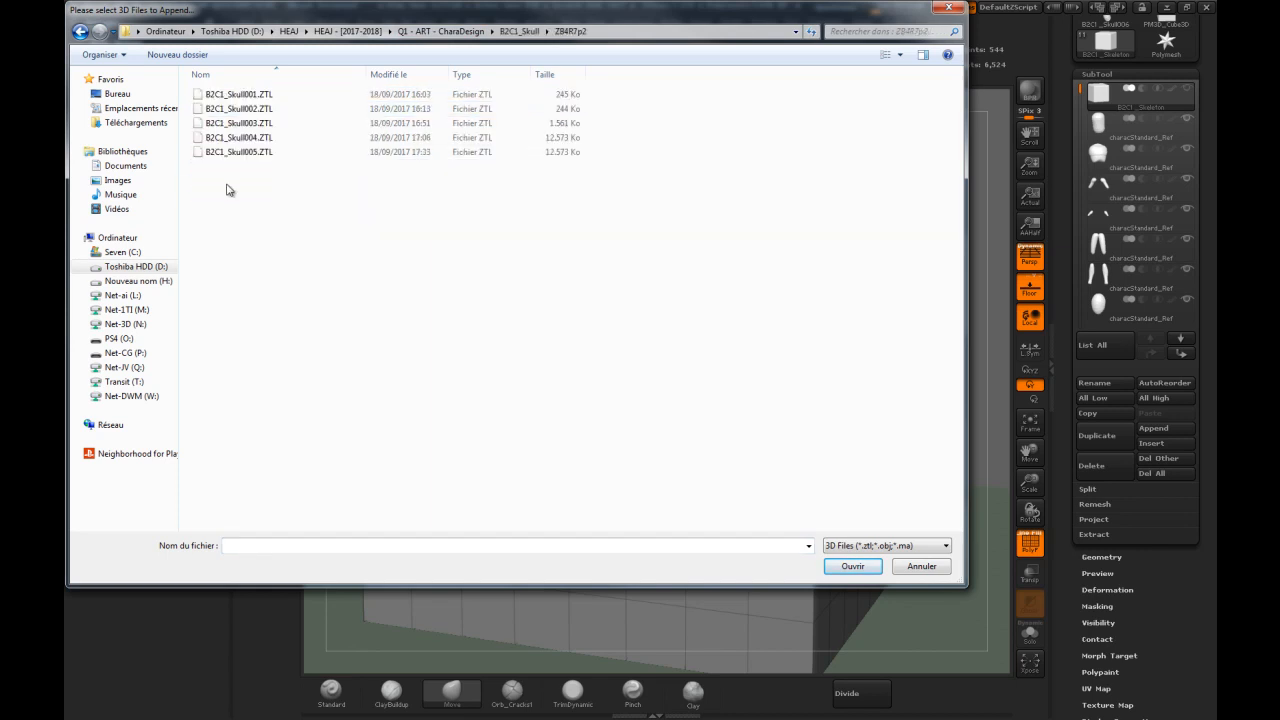
{"action": "left_click", "coordinate": [232, 155]}
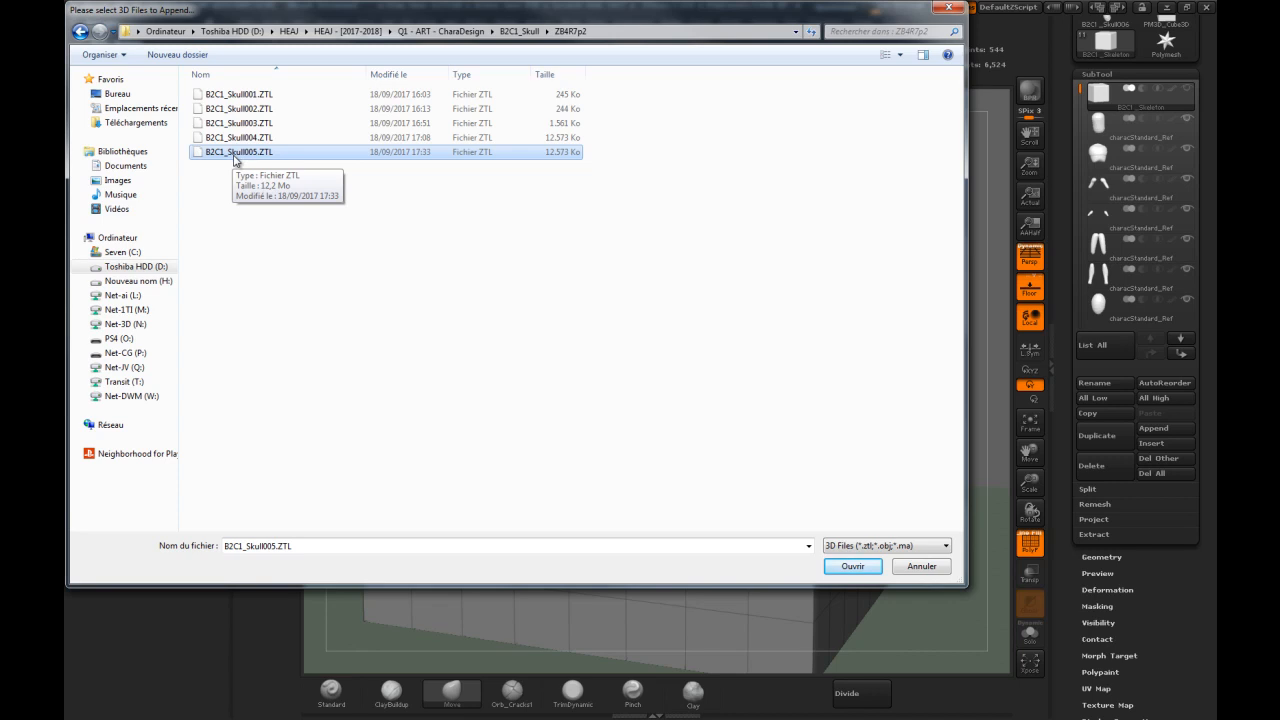
{"action": "double_click", "coordinate": [230, 152]}
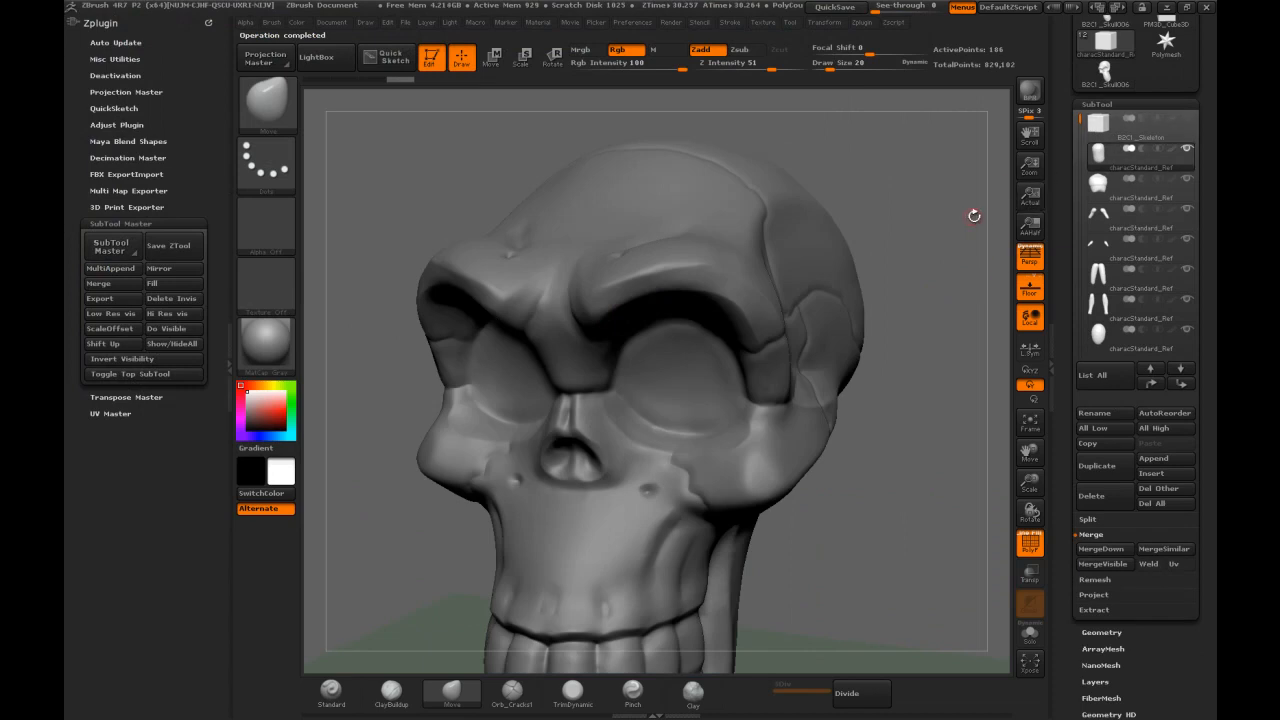
Select the appended skull subtool at the end of the subtool list and inspect its scale against the body
{"action": "left_click_drag", "start_coordinate": [997, 218], "coordinate": [971, 84], "text": "alt"}
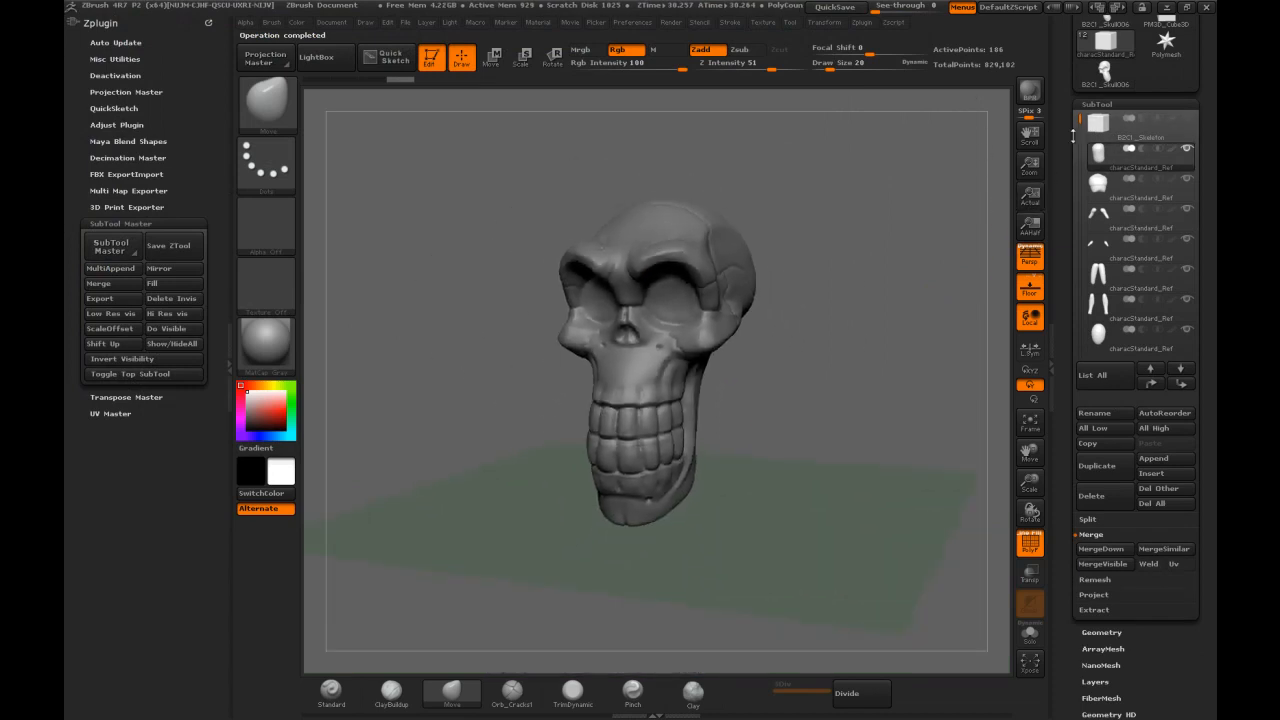
{"action": "left_click_drag", "start_coordinate": [1080, 119], "coordinate": [1078, 249]}
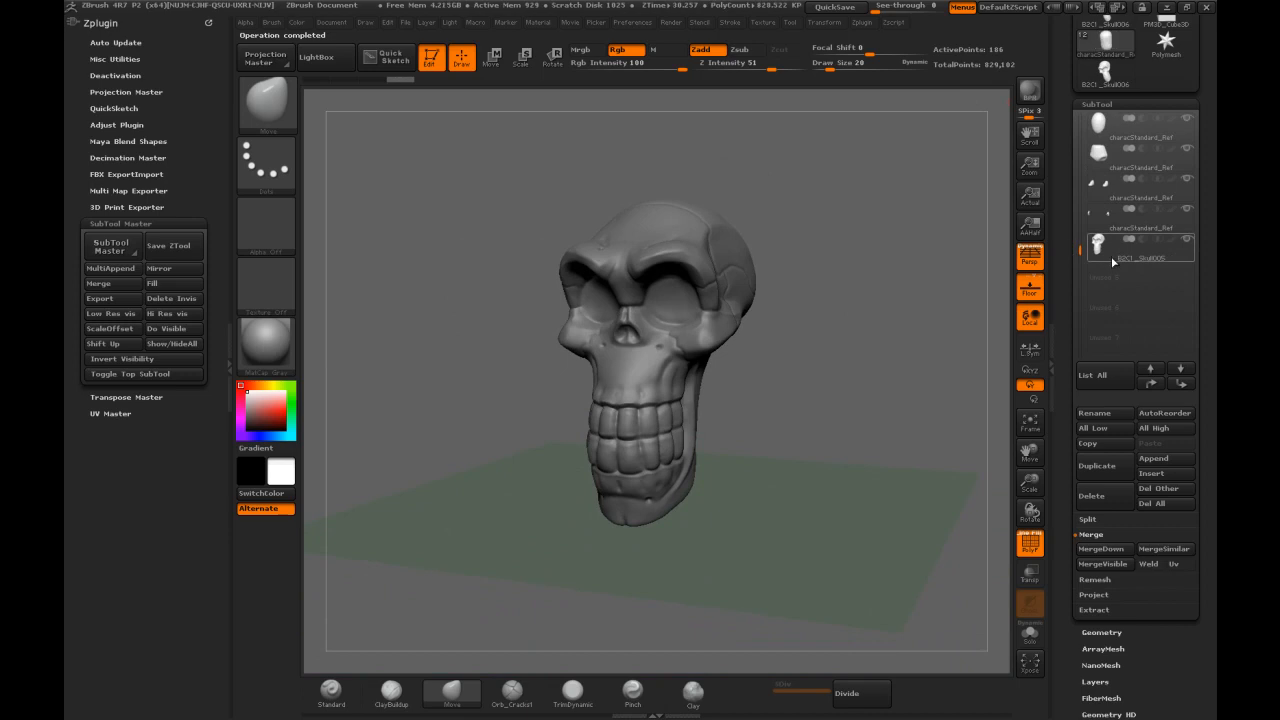
{"action": "left_click_drag", "start_coordinate": [830, 297], "coordinate": [662, 260]}
{"action": "left_click", "coordinate": [1098, 245]}
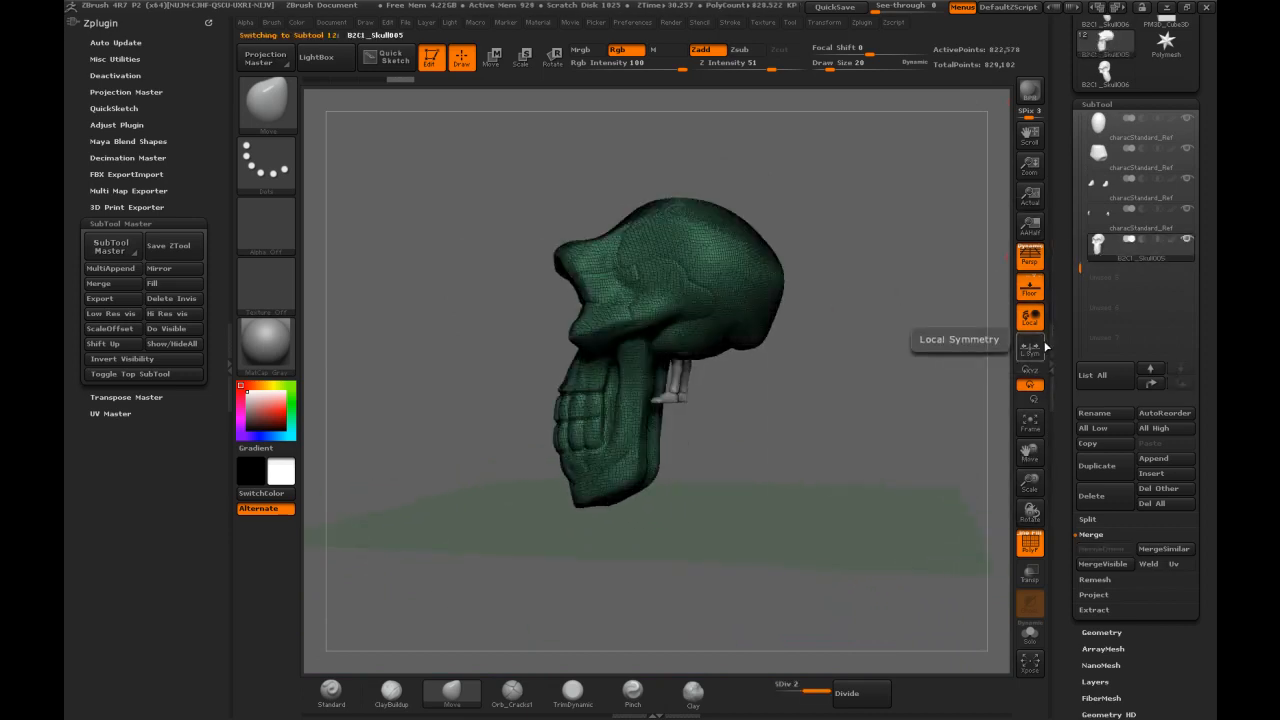
{"action": "left_click_drag", "start_coordinate": [846, 243], "coordinate": [893, 245]}
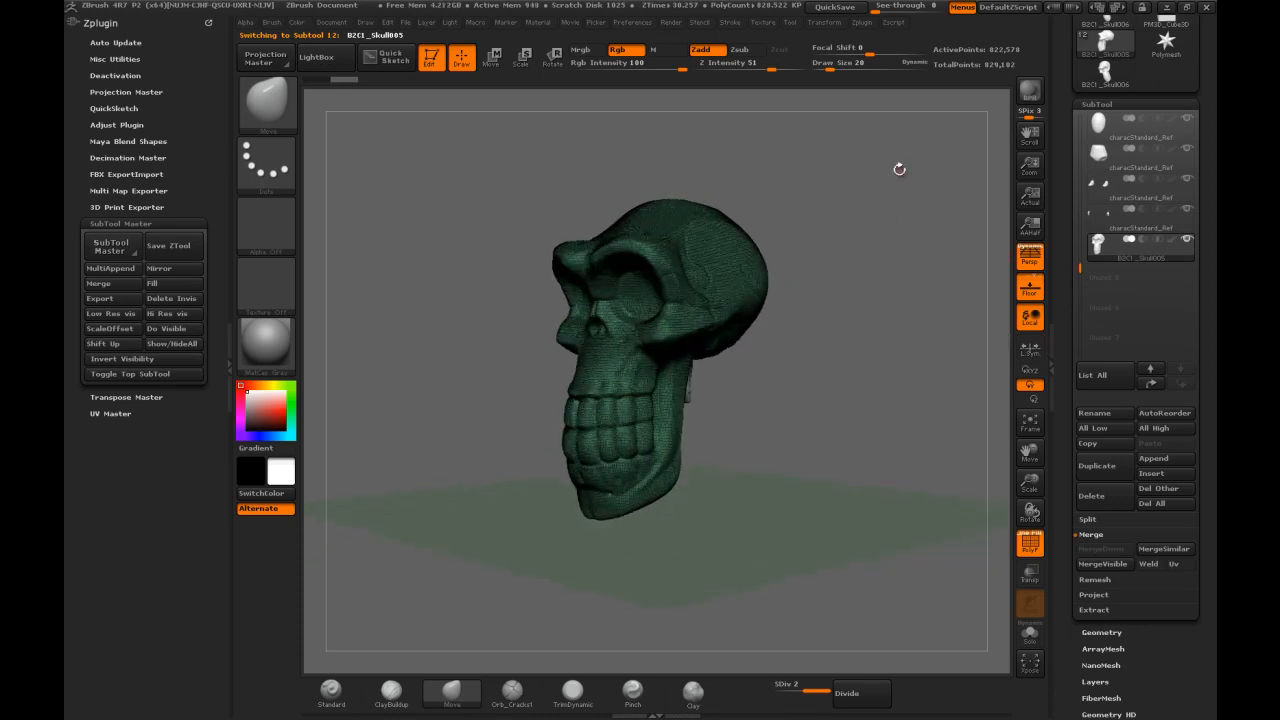
{"action": "left_click_drag", "start_coordinate": [913, 178], "coordinate": [853, 237]}
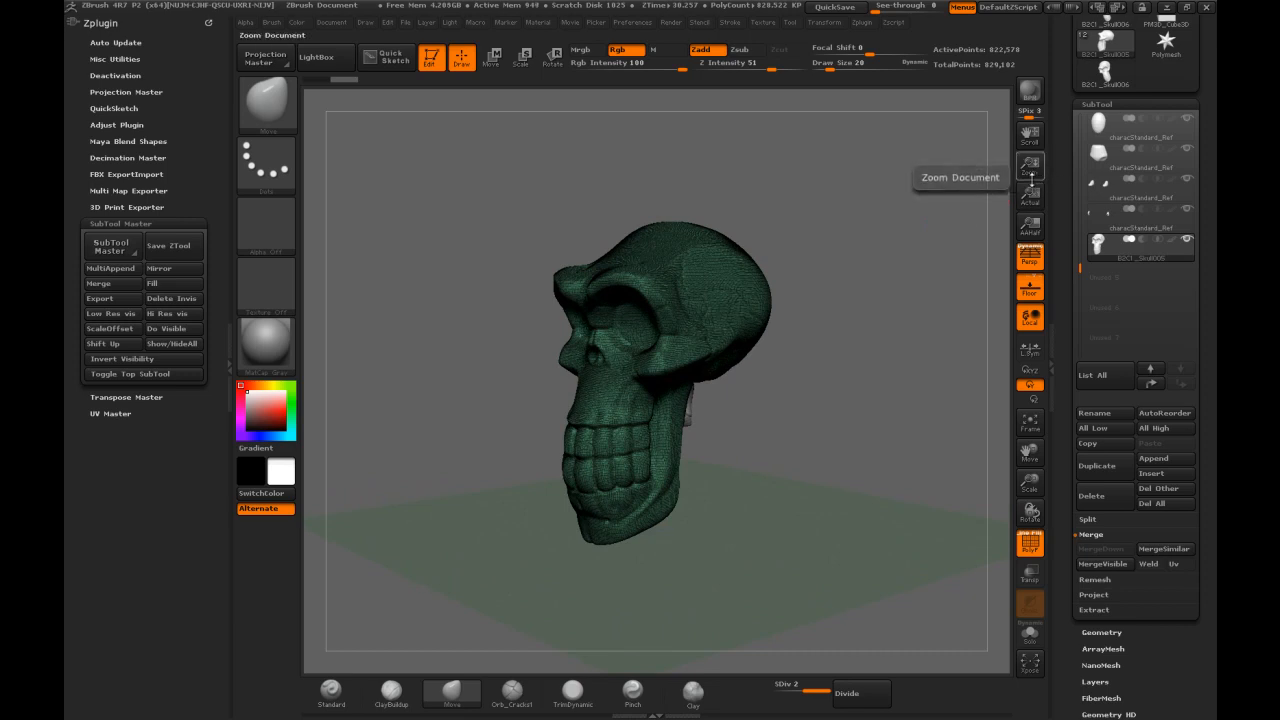
{"action": "mouse_move", "coordinate": [1159, 200]}
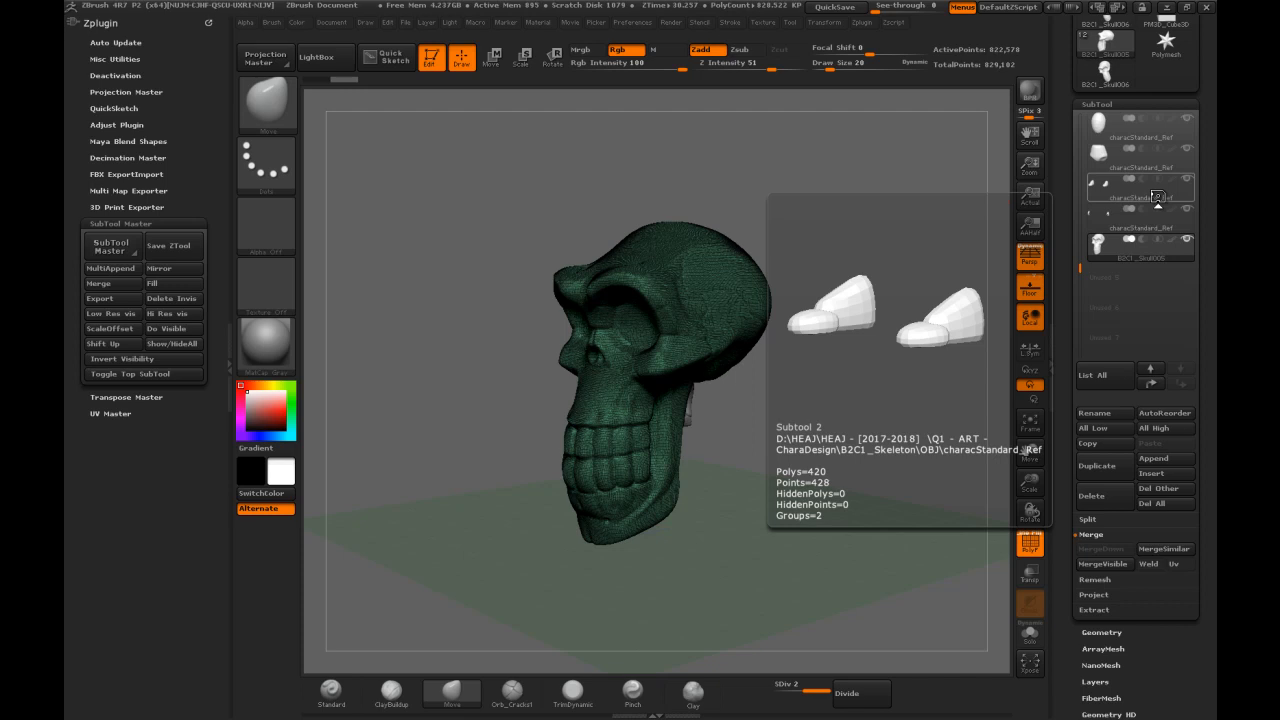
{"action": "left_click_drag", "start_coordinate": [782, 196], "coordinate": [734, 195]}
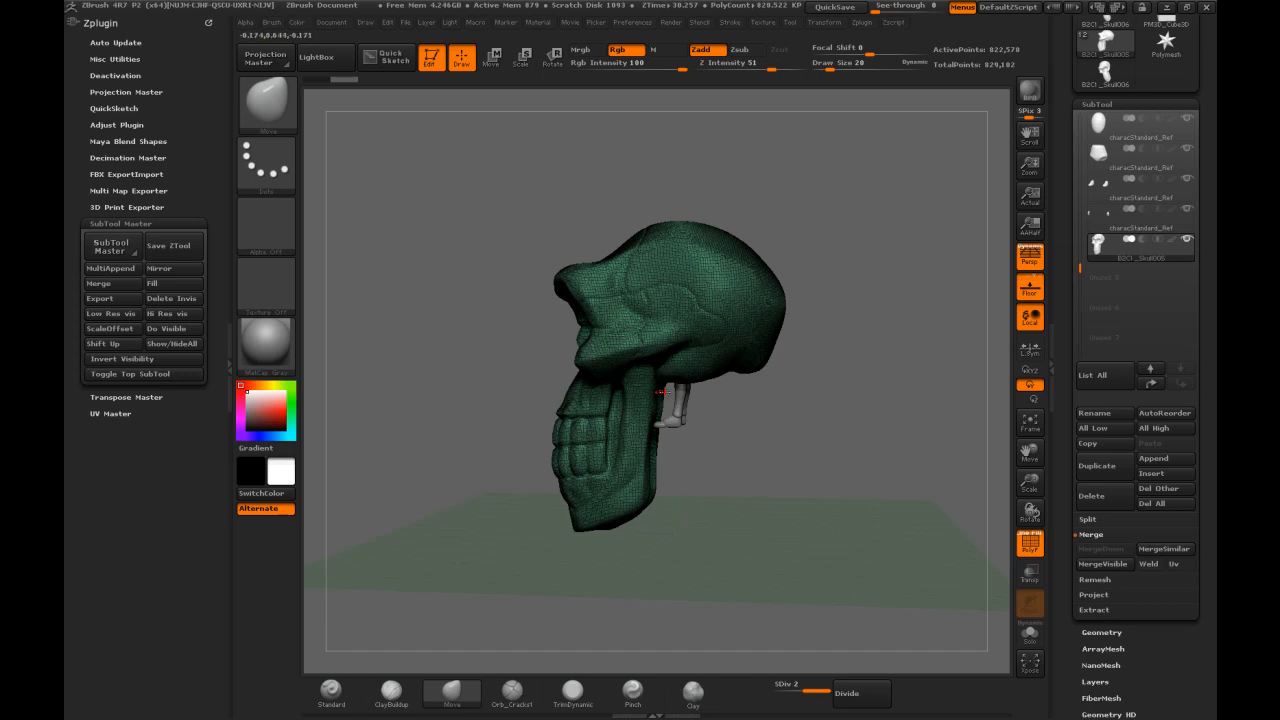
{"action": "left_click_drag", "start_coordinate": [851, 245], "coordinate": [855, 237]}
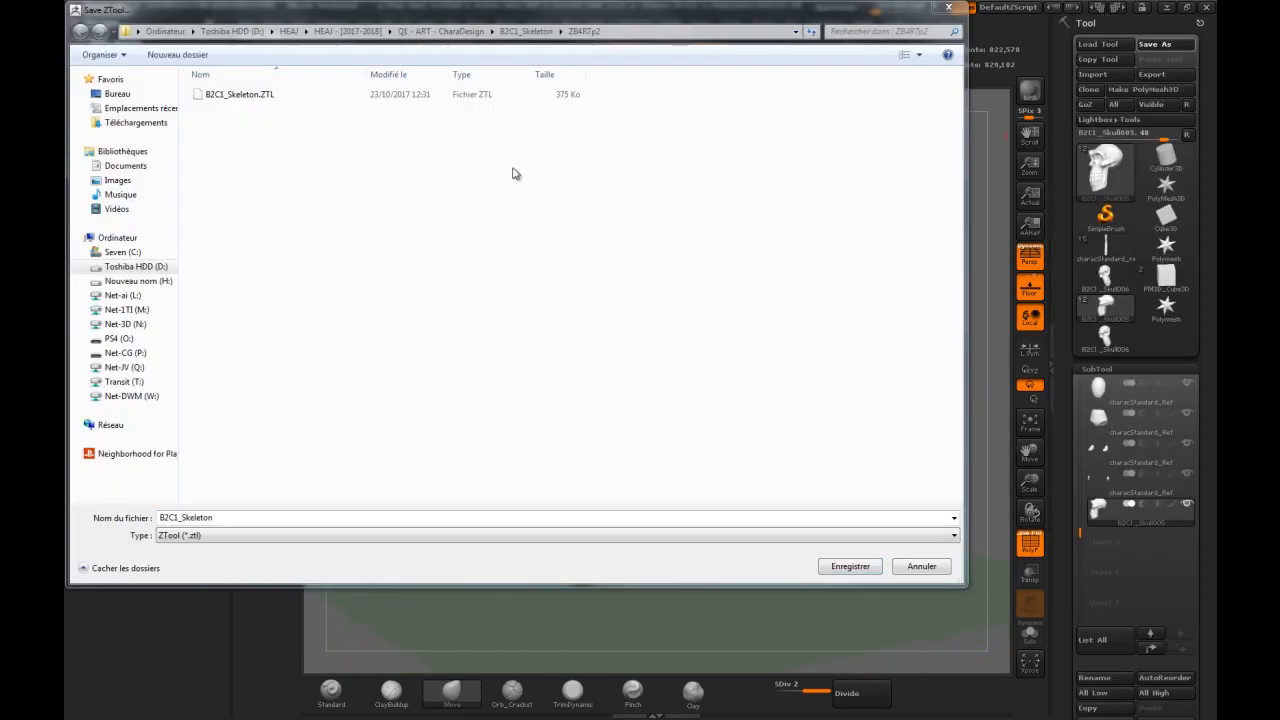
Save the tool as B2C1_Skeleton002.ZTL in the skeleton project's ZB4R7p2 folder
{"action": "left_click", "coordinate": [255, 96]}
{"action": "double_click", "coordinate": [216, 518]}
{"action": "left_click", "coordinate": [215, 518]}
{"action": "type", "text": "002.ZTL"}
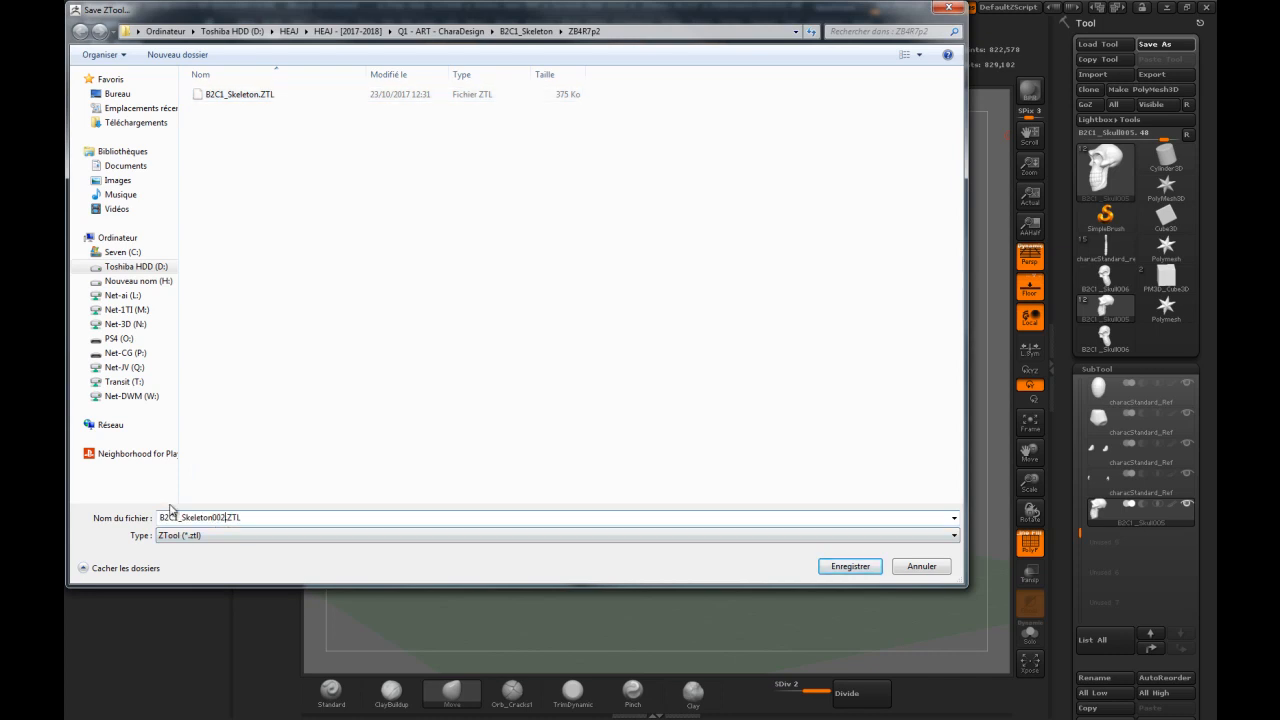
{"action": "key", "text": "Return"}
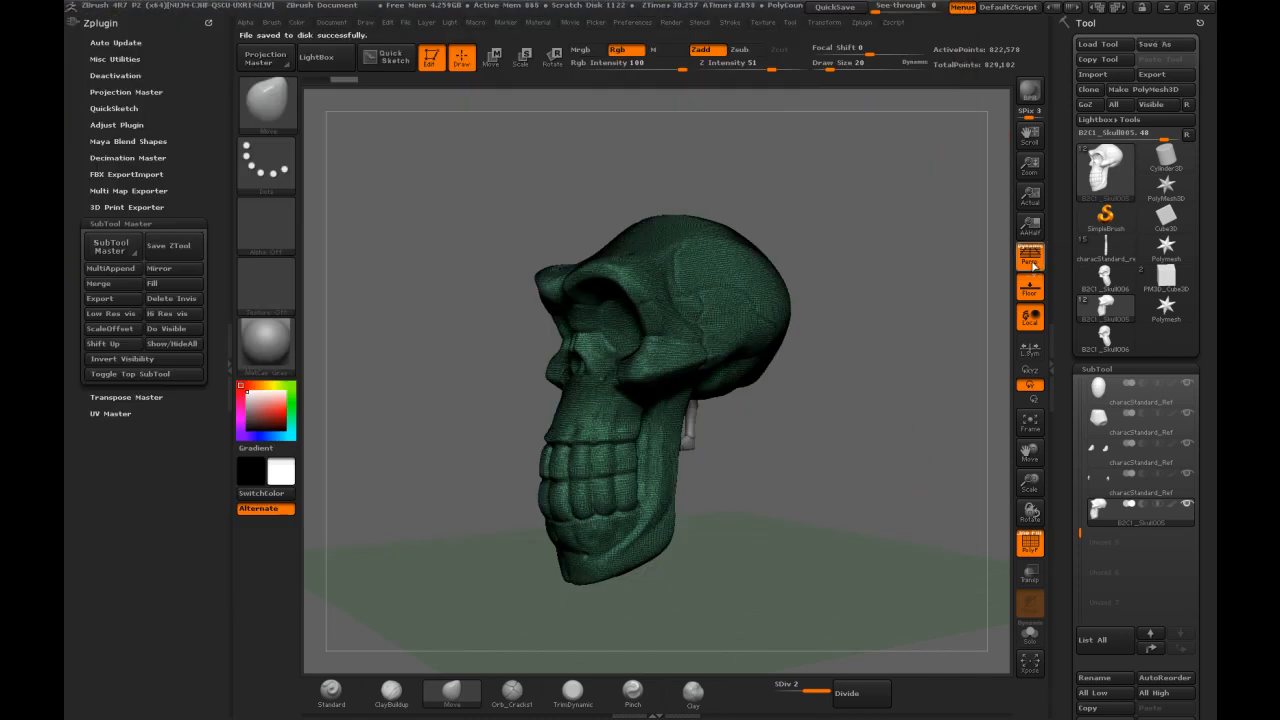
Switch to the PM3D_Cube3D tool to view its subtools, and return to the B2C1_Skull005 tool
{"action": "left_click", "coordinate": [1092, 184]}
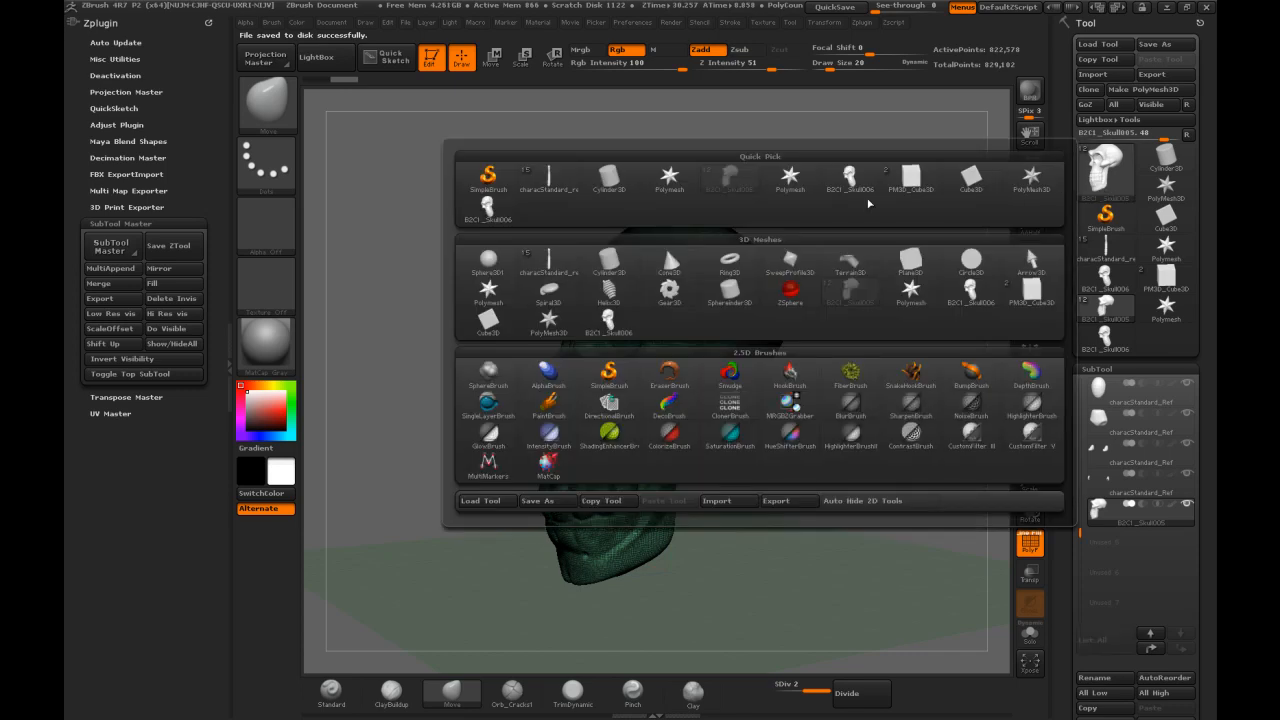
{"action": "left_click", "coordinate": [910, 180]}
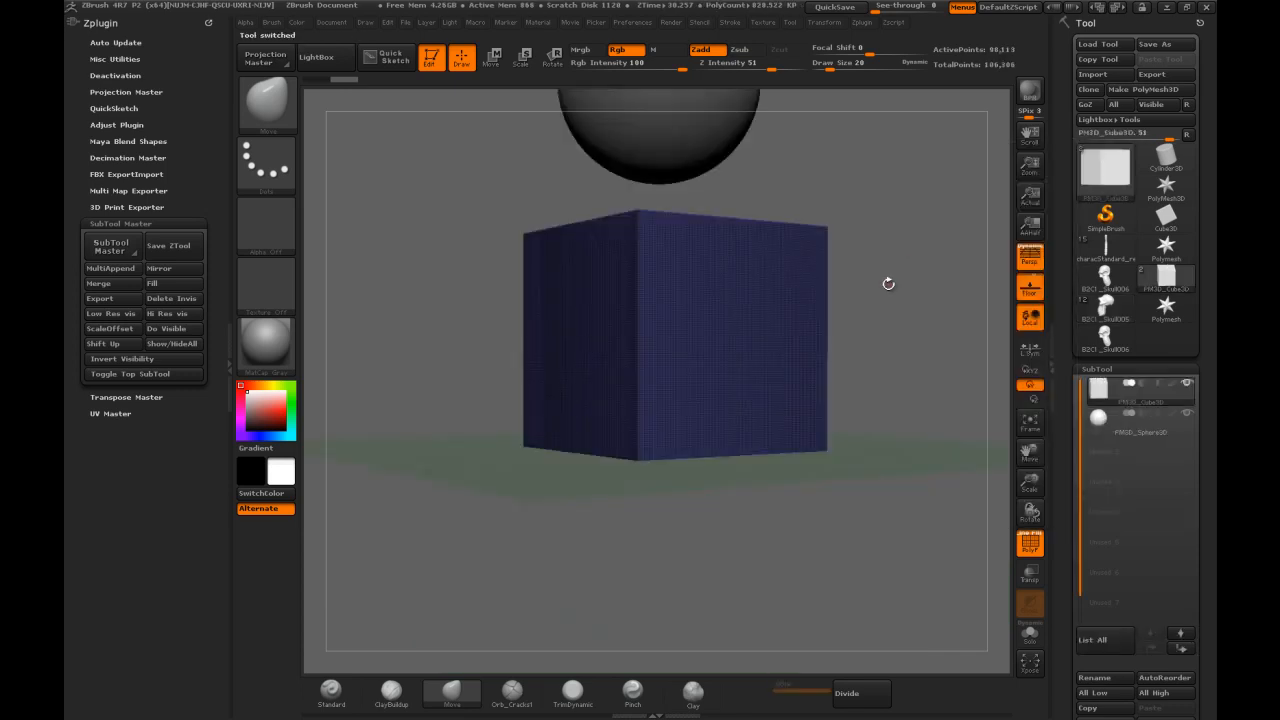
{"action": "left_click_drag", "start_coordinate": [917, 218], "coordinate": [892, 246]}
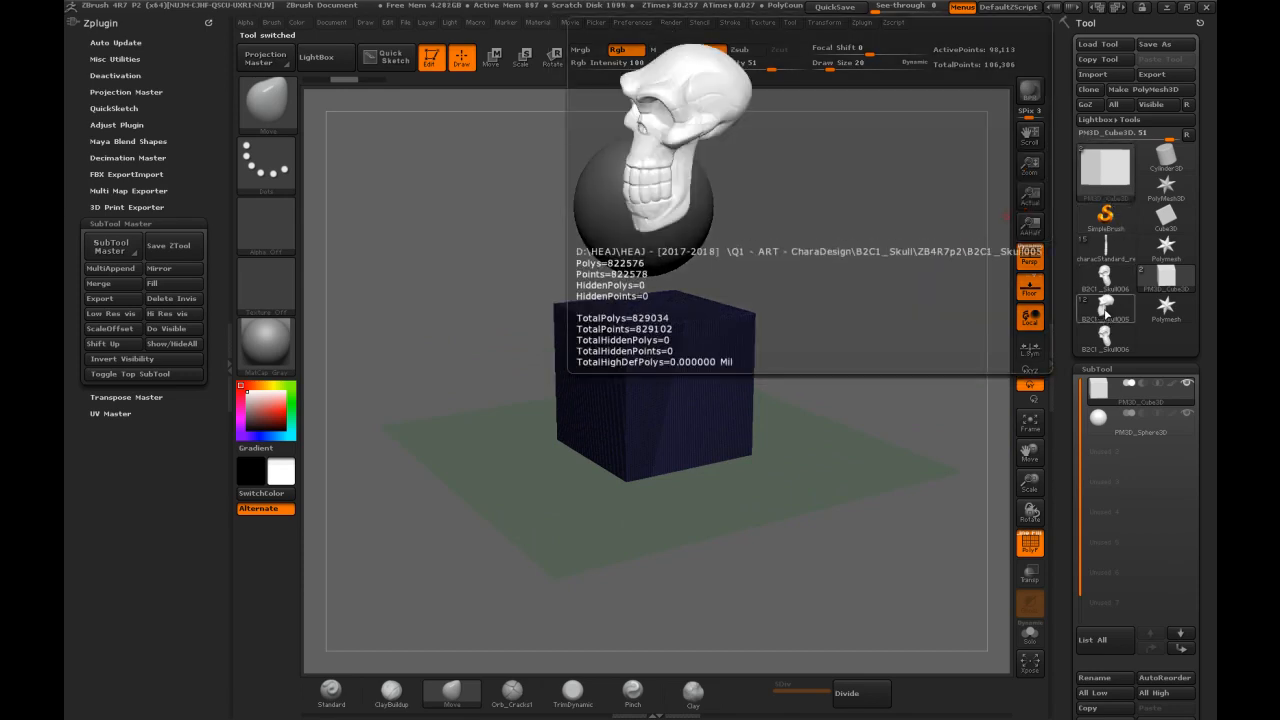
{"action": "left_click", "coordinate": [1108, 311]}
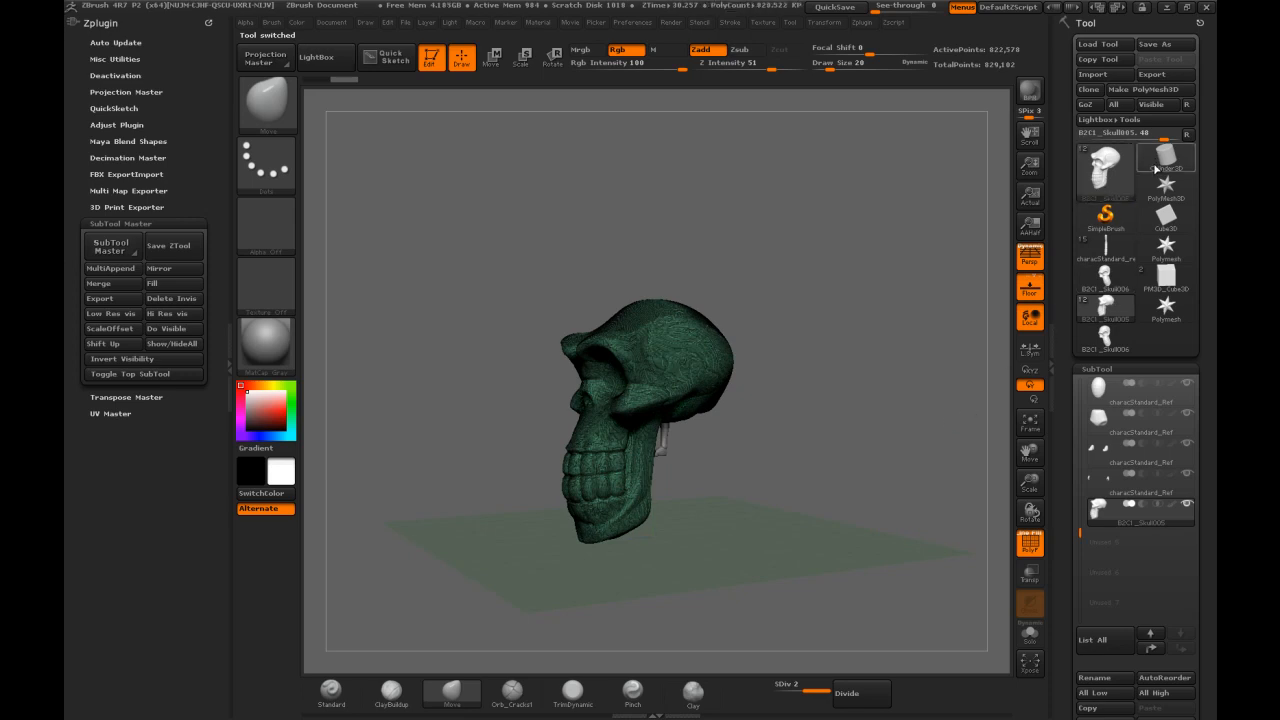
Switch to the Cube3D tool and turn off its PolyFrame display
{"action": "mouse_move", "coordinate": [1161, 170]}
{"action": "left_click", "coordinate": [1166, 215]}
{"action": "left_click_drag", "start_coordinate": [881, 257], "coordinate": [867, 308]}
{"action": "left_click", "coordinate": [1025, 547]}
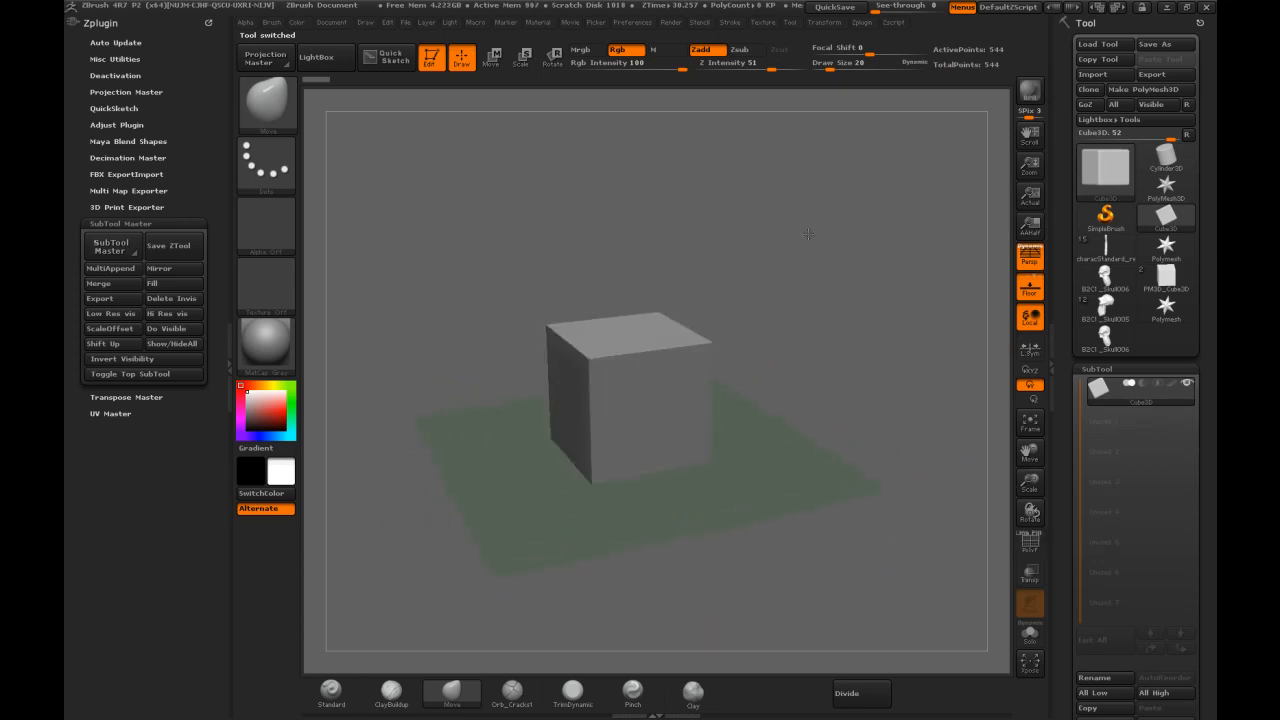
Append a Sphere3D primitive to the cube tool as a second subtool
{"action": "left_click_drag", "start_coordinate": [1062, 456], "coordinate": [1061, 335]}
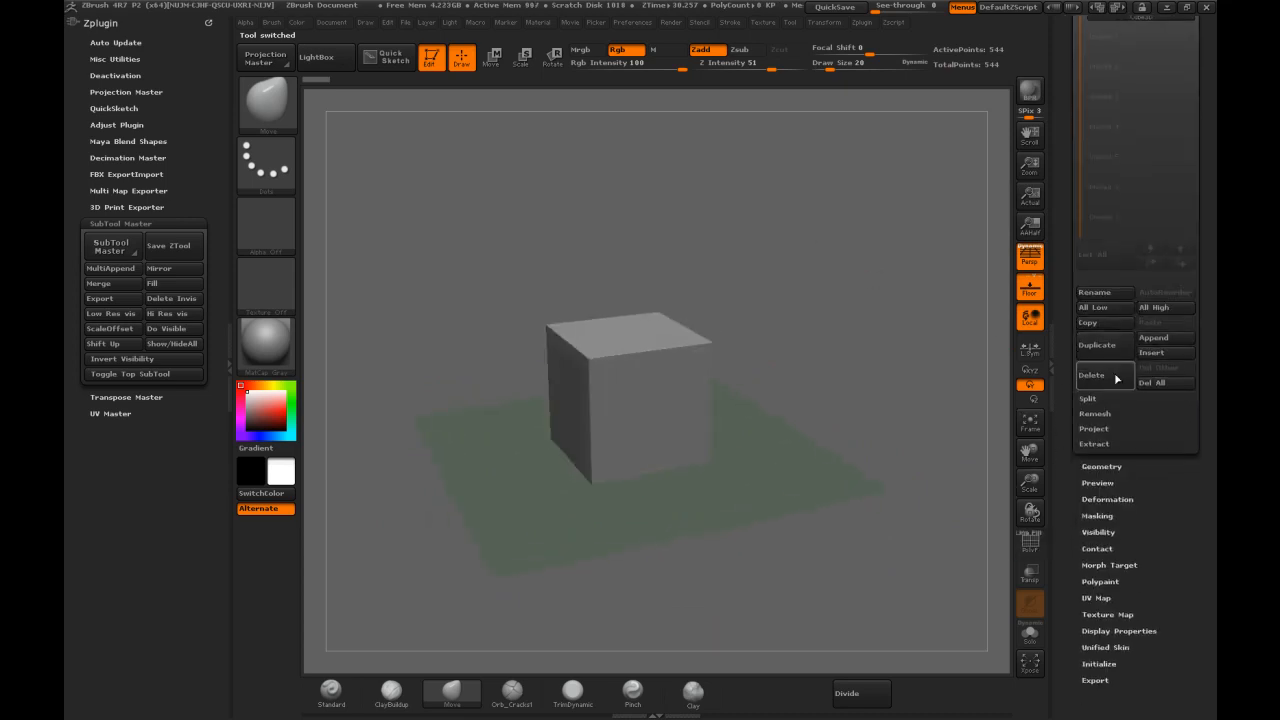
{"action": "left_click_drag", "start_coordinate": [1061, 257], "coordinate": [1061, 398]}
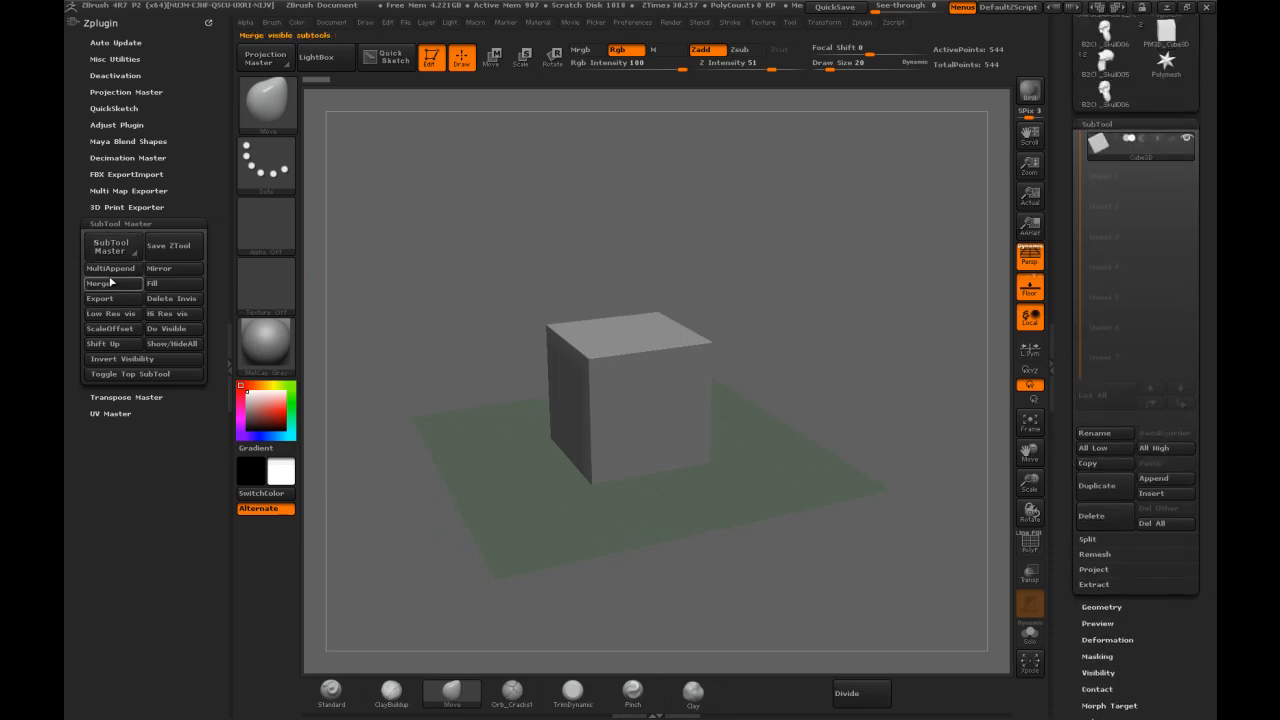
{"action": "left_click", "coordinate": [1155, 479]}
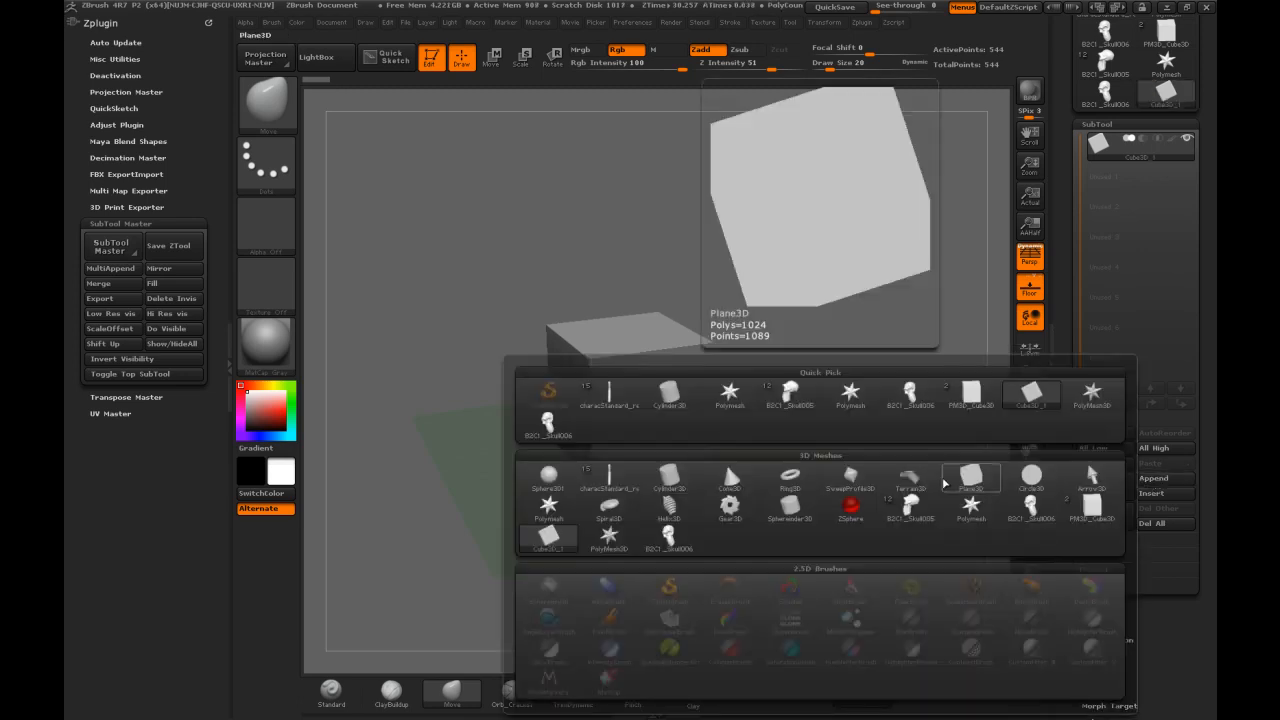
{"action": "mouse_move", "coordinate": [938, 484]}
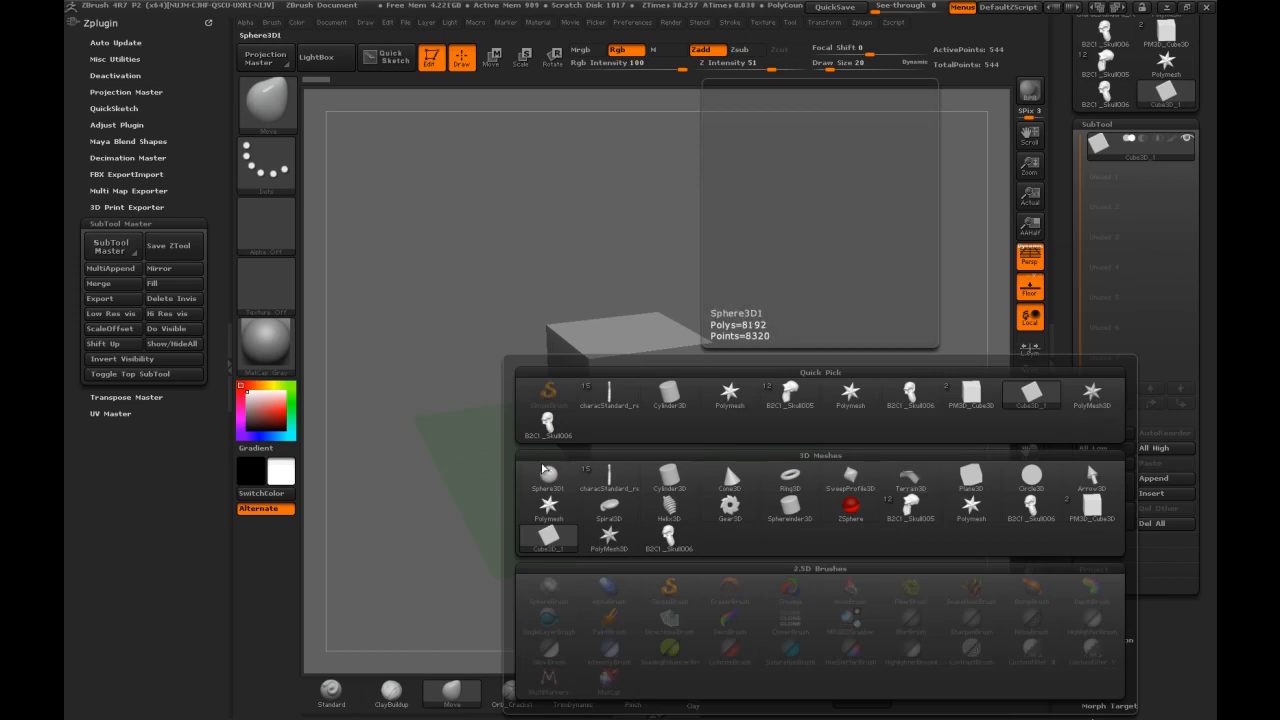
{"action": "left_click", "coordinate": [548, 478]}
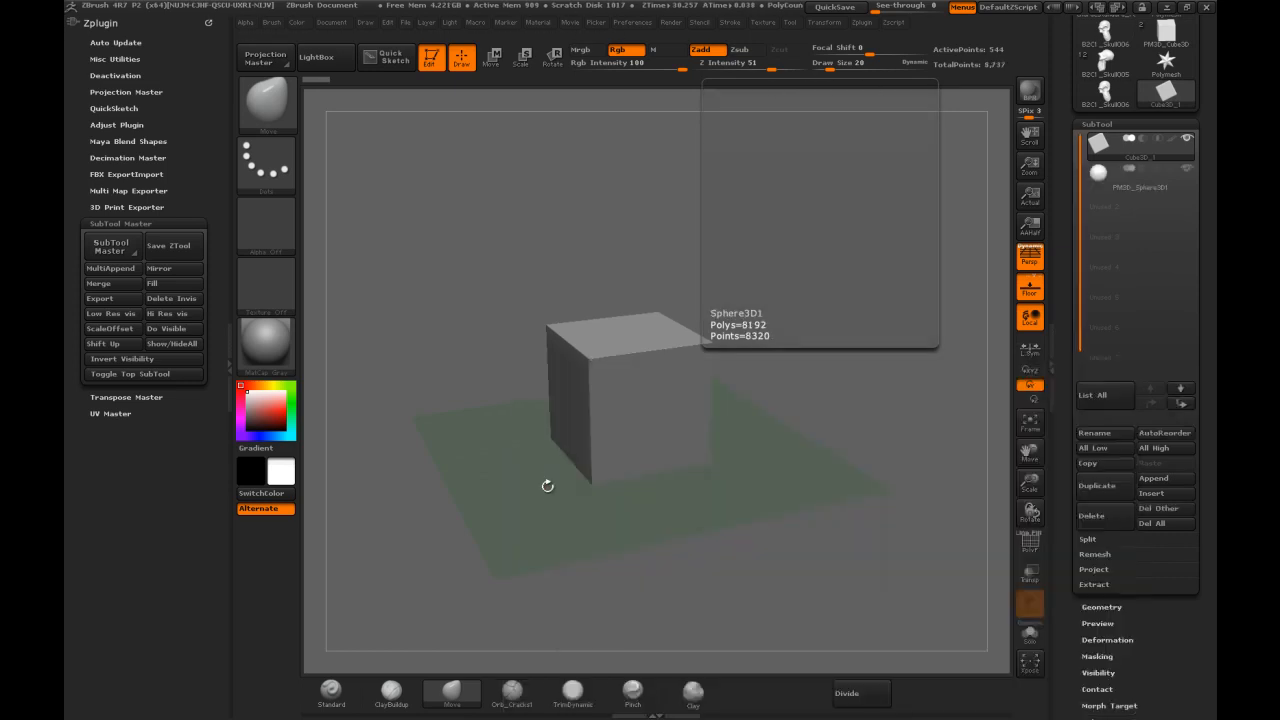
Select the sphere subtool and turn on transparency to show it inside the cube
{"action": "left_click", "coordinate": [1097, 182]}
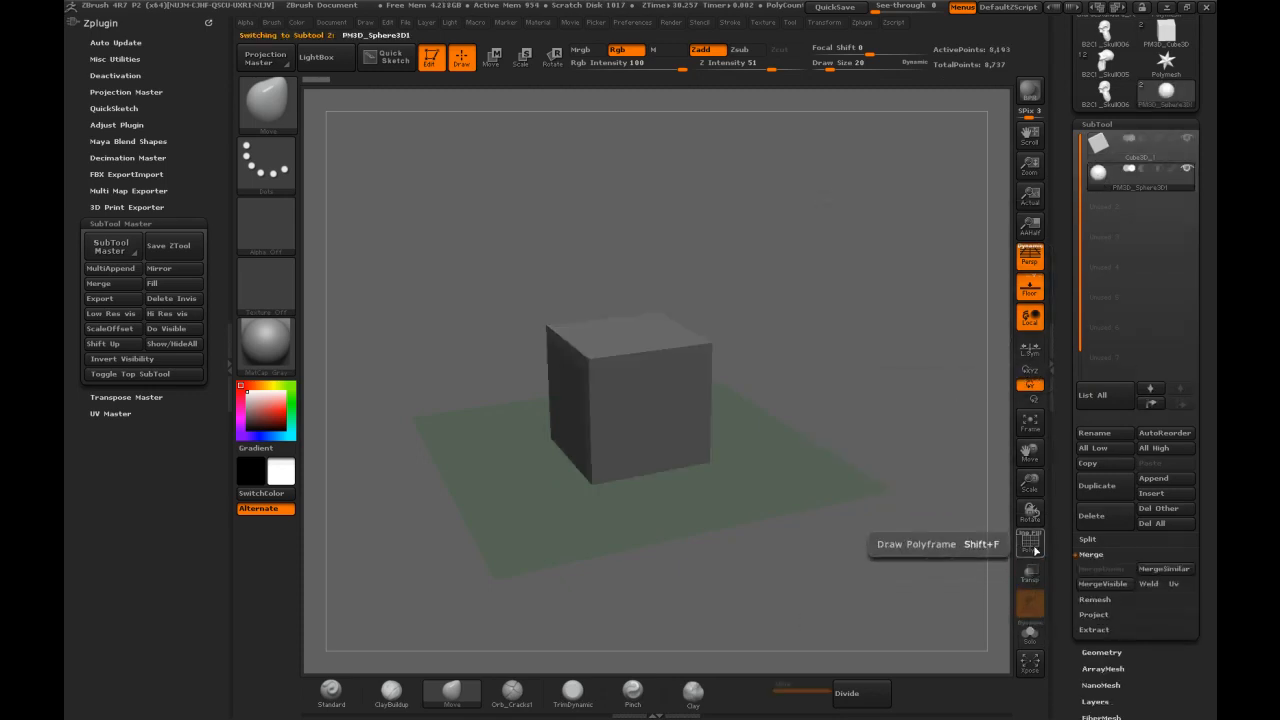
{"action": "left_click", "coordinate": [1030, 572]}
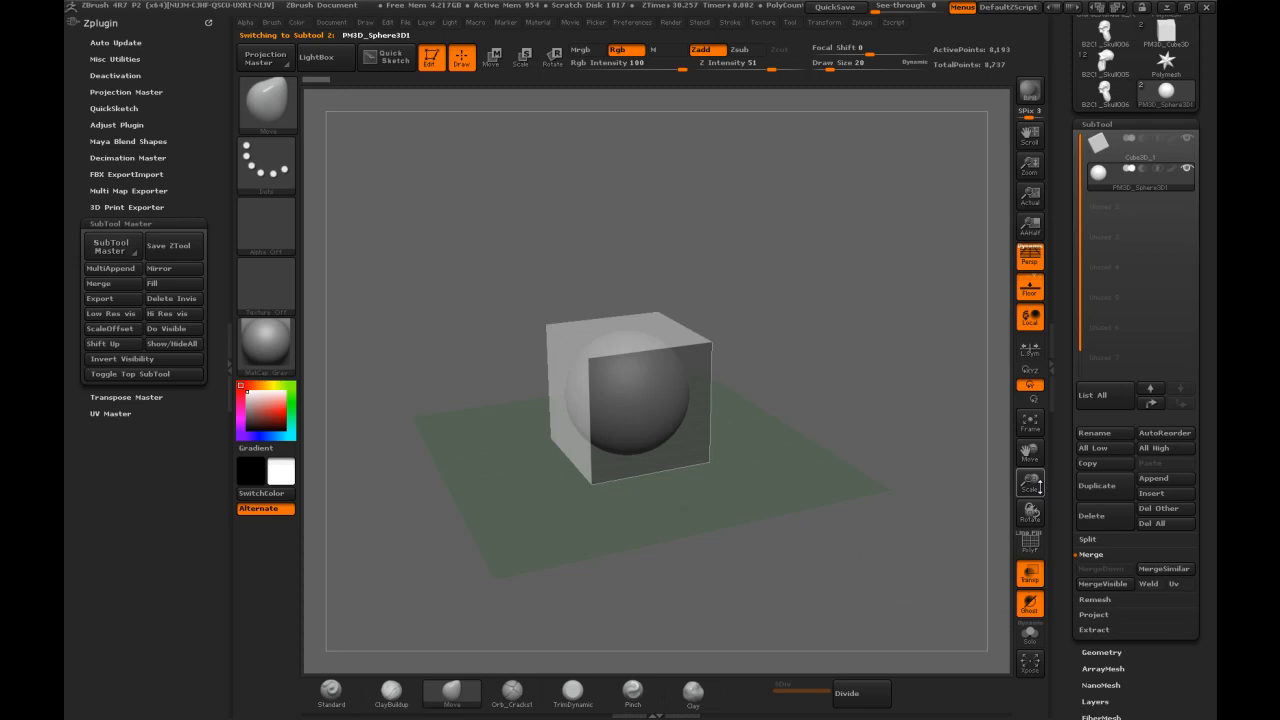
Switch between the cube and sphere subtools, leaving the sphere as the active subtool
{"action": "left_click", "coordinate": [1106, 143]}
{"action": "left_click", "coordinate": [1106, 172]}
{"action": "left_click", "coordinate": [1106, 150]}
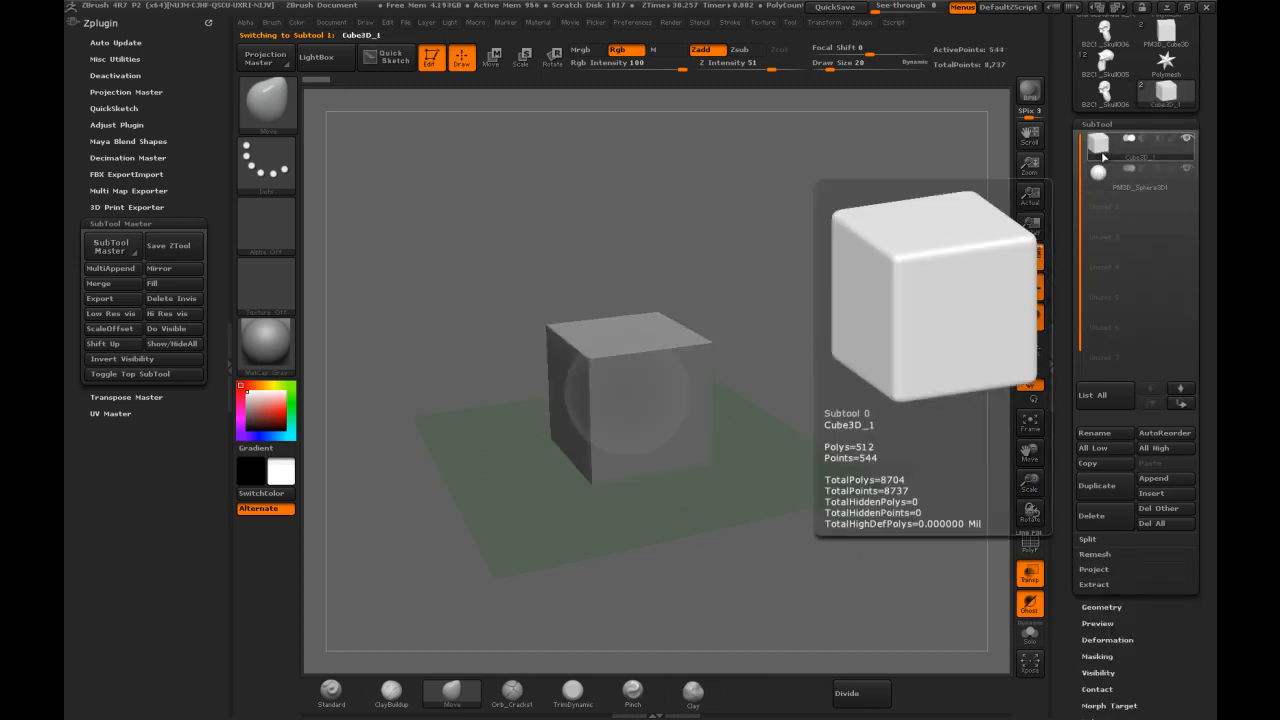
{"action": "left_click", "coordinate": [1100, 170]}
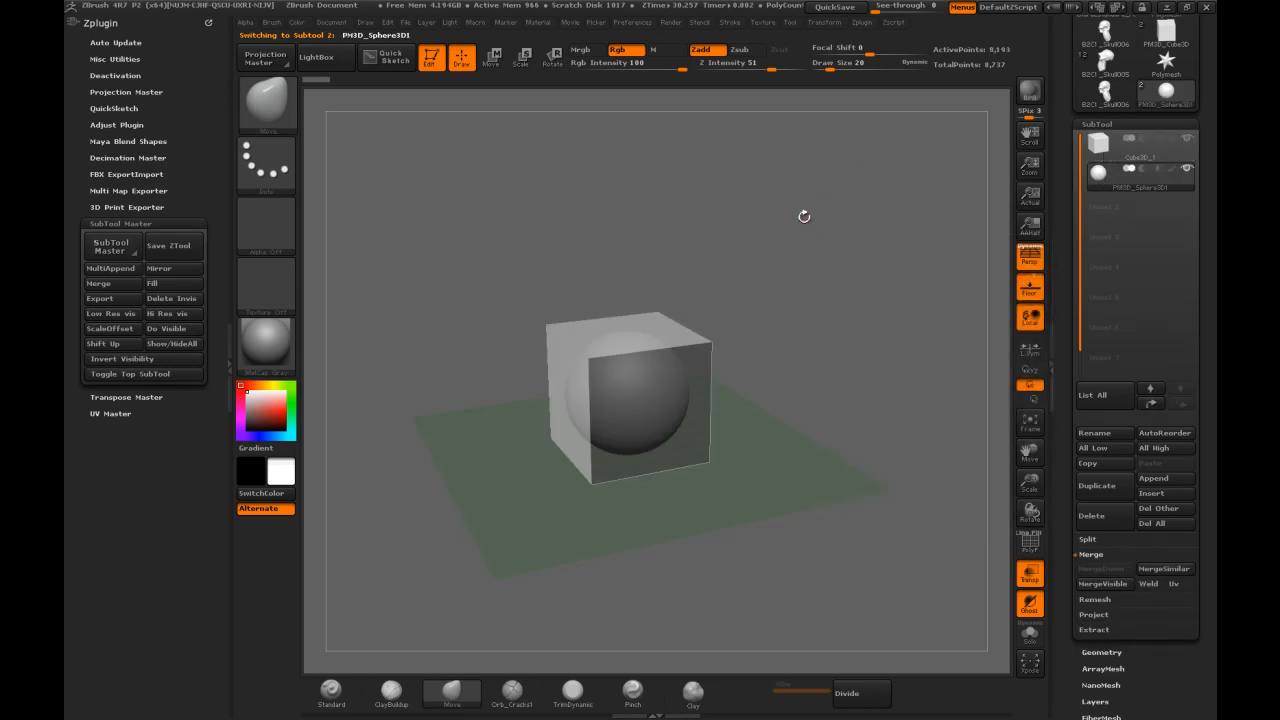
Activate Move mode and draw a straight vertical transpose line upward from the sphere in the side view
{"action": "left_click_drag", "start_coordinate": [781, 226], "coordinate": [830, 176]}
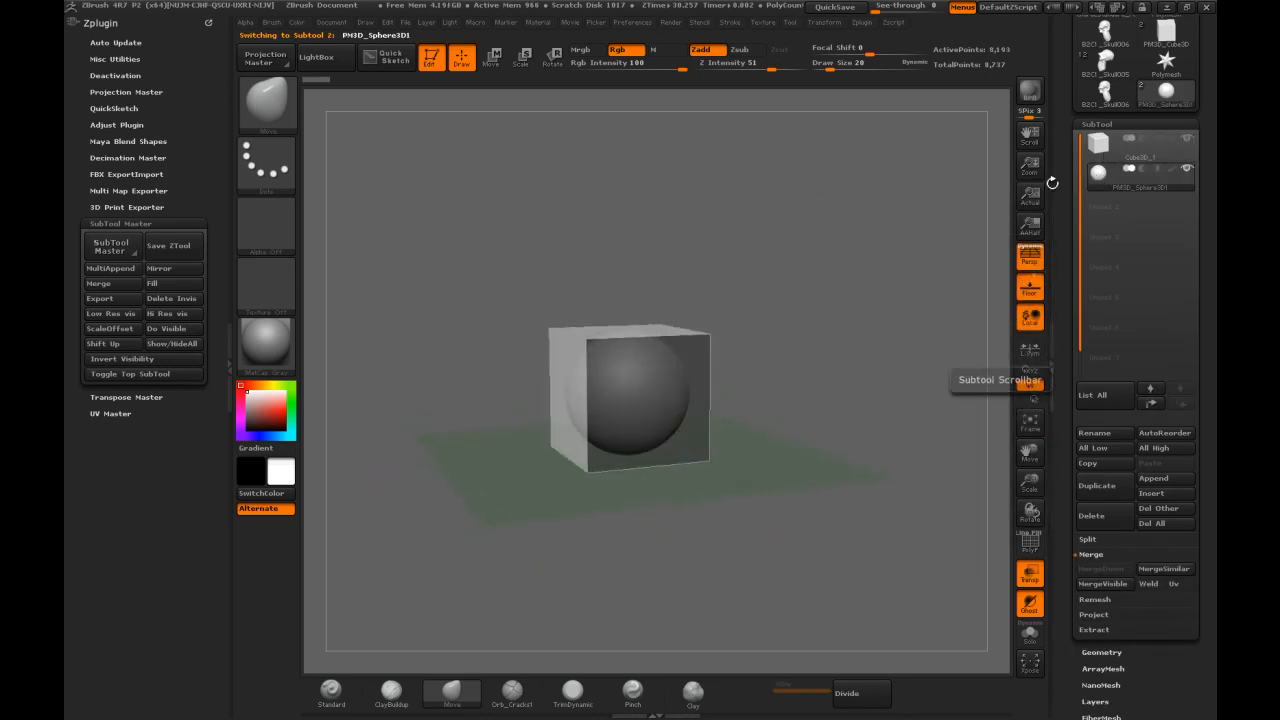
{"action": "mouse_move", "coordinate": [810, 219]}
{"action": "left_mouse_down"}
{"action": "mouse_move", "coordinate": [866, 210]}
{"action": "mouse_move", "coordinate": [818, 212]}
{"action": "left_mouse_up"}
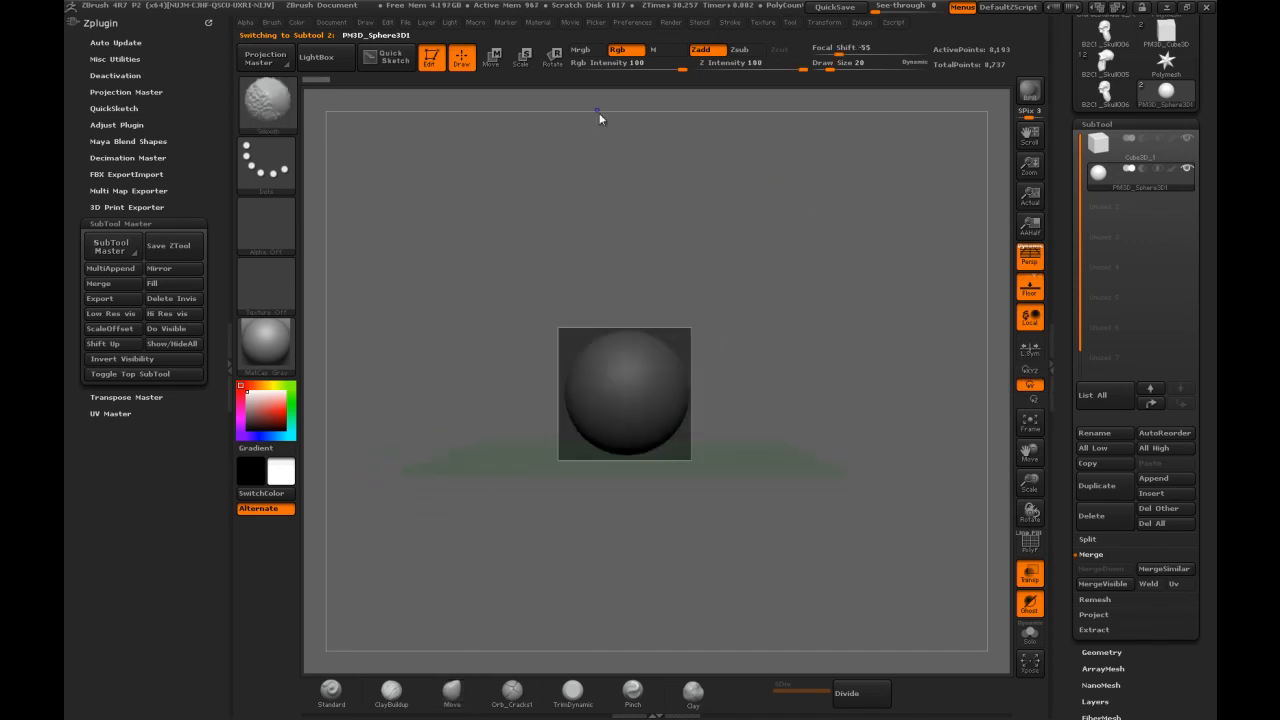
{"action": "left_click", "coordinate": [493, 60]}
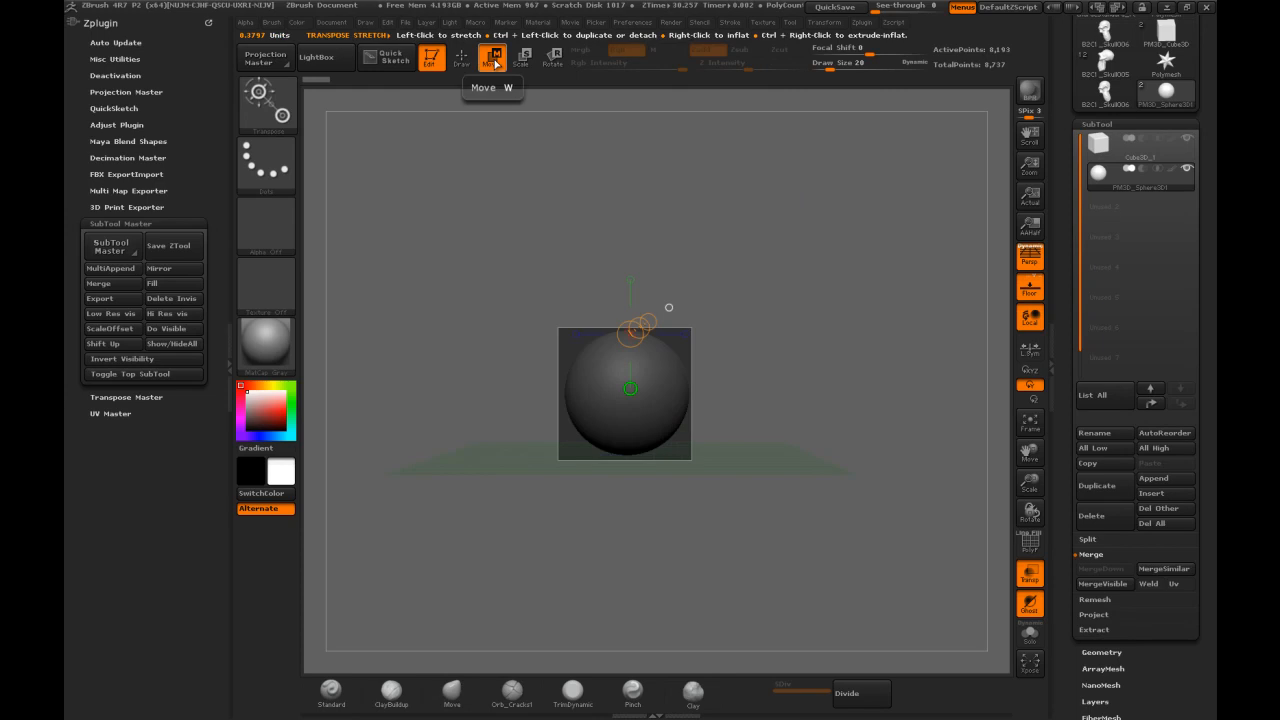
{"action": "left_click_drag", "start_coordinate": [660, 396], "coordinate": [636, 151], "text": "shift"}
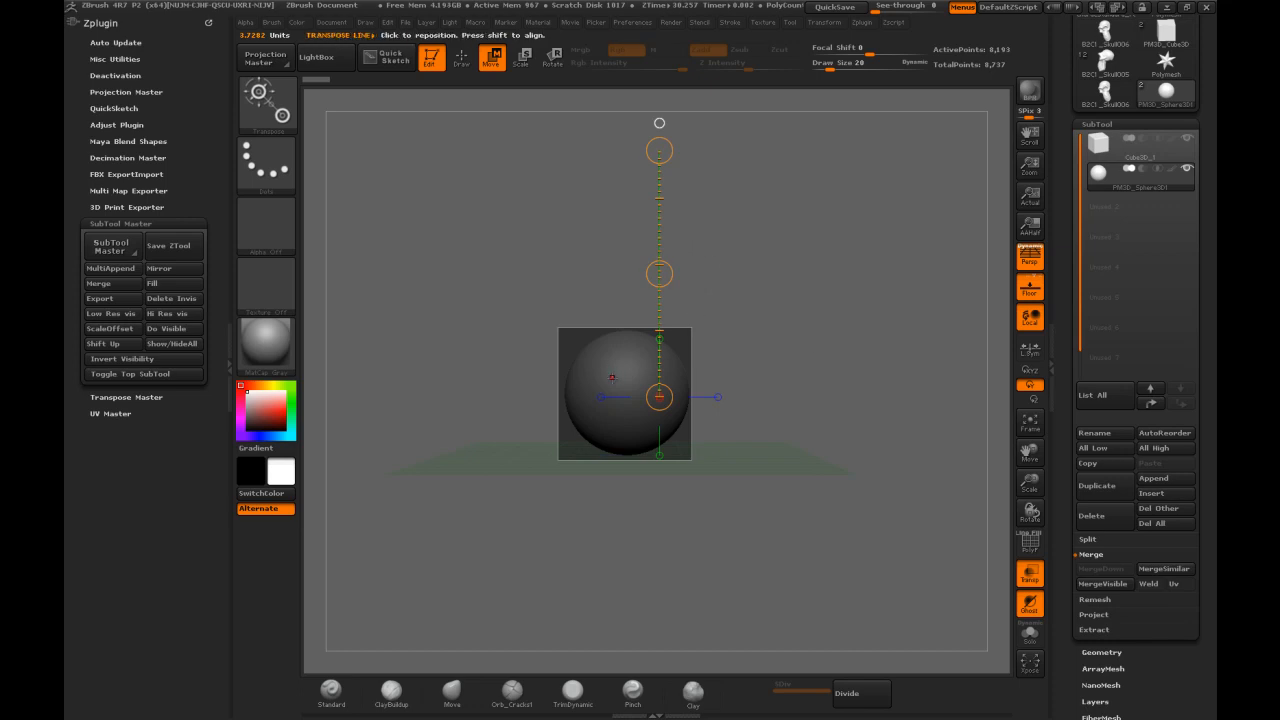
{"action": "left_click_drag", "start_coordinate": [612, 375], "coordinate": [613, 127], "text": "shift"}
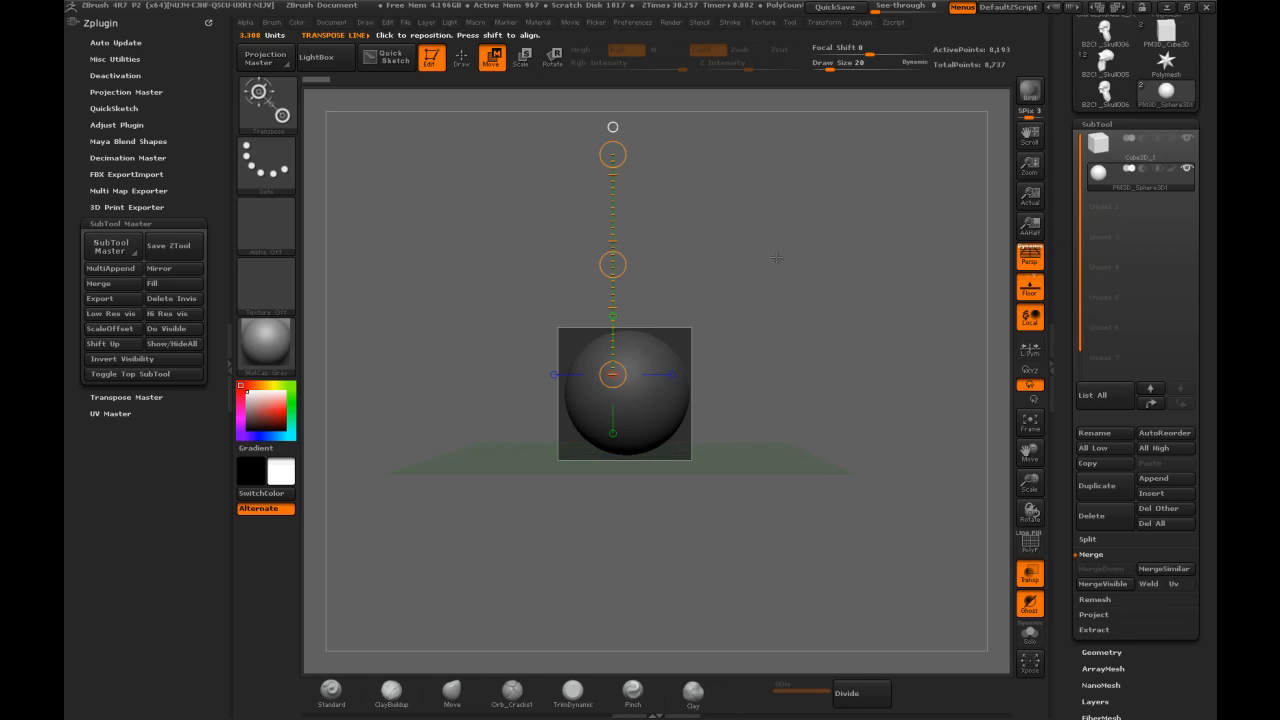
Draw a new vertical transpose line on the sphere from the adjacent side and reposition it over the sphere's centre
{"action": "left_click_drag", "start_coordinate": [776, 249], "coordinate": [689, 268]}
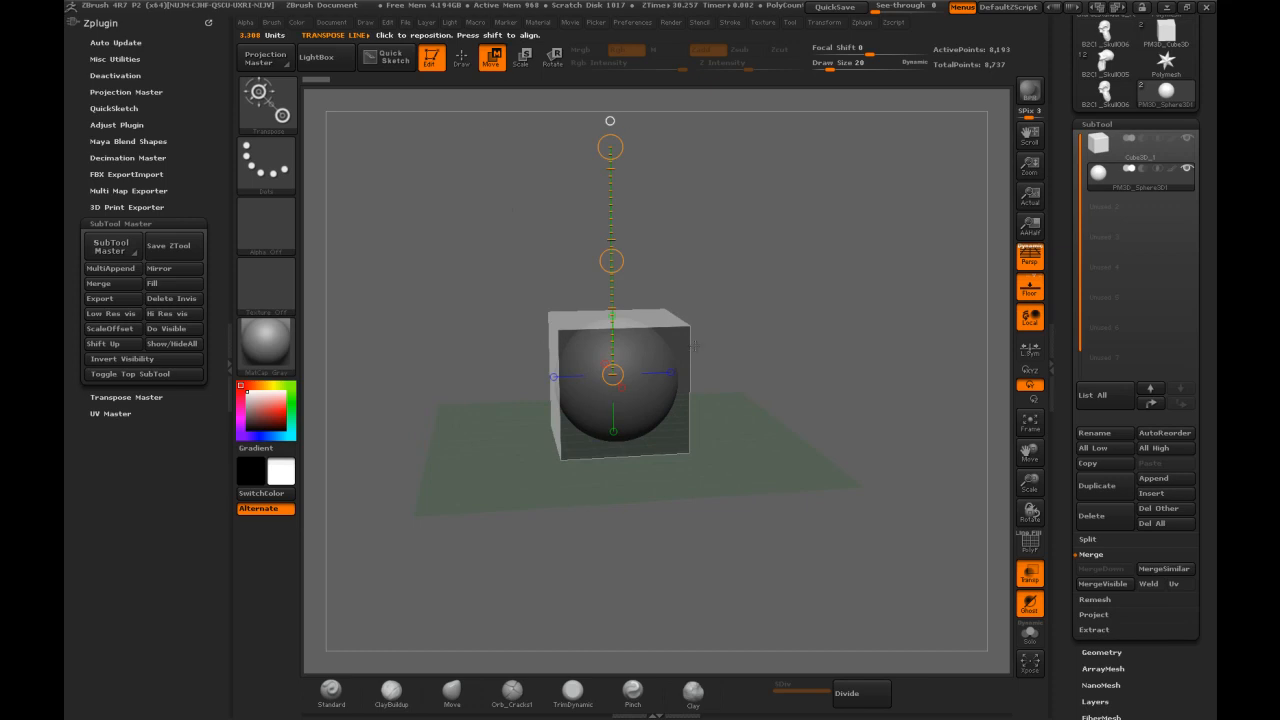
{"action": "left_click_drag", "start_coordinate": [716, 263], "coordinate": [835, 260]}
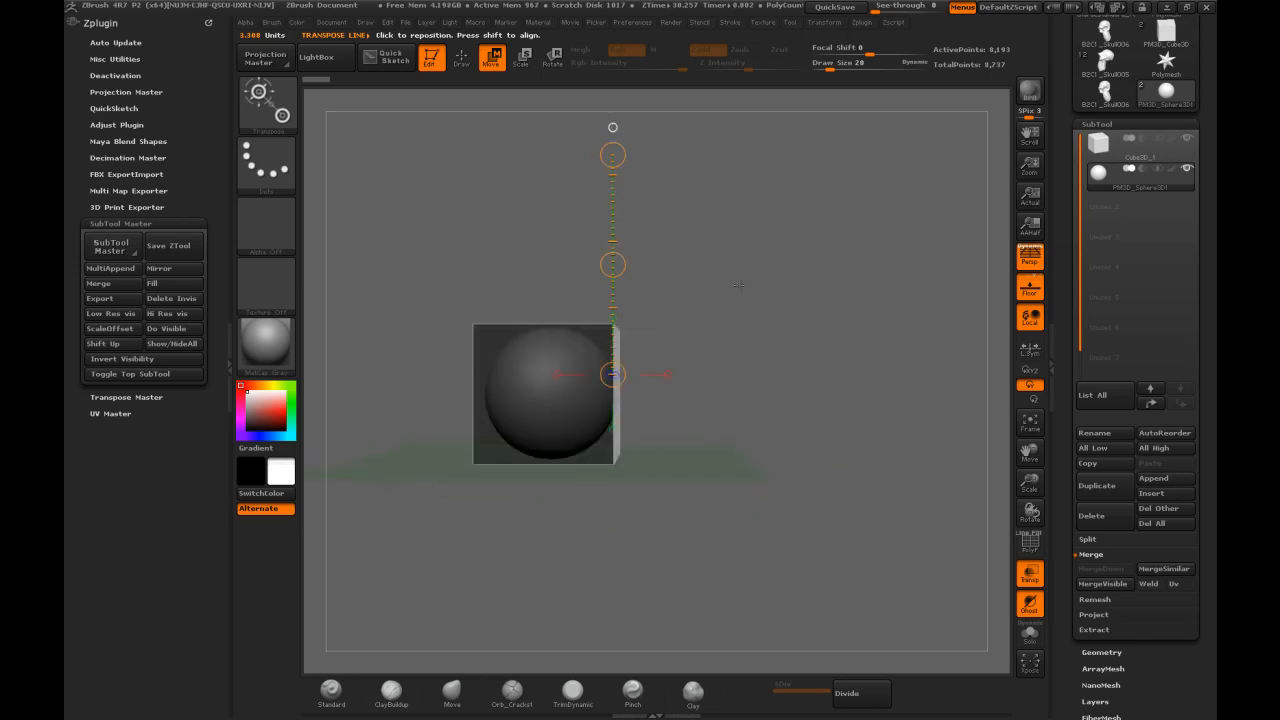
{"action": "left_click_drag", "start_coordinate": [753, 288], "coordinate": [857, 302], "text": "alt"}
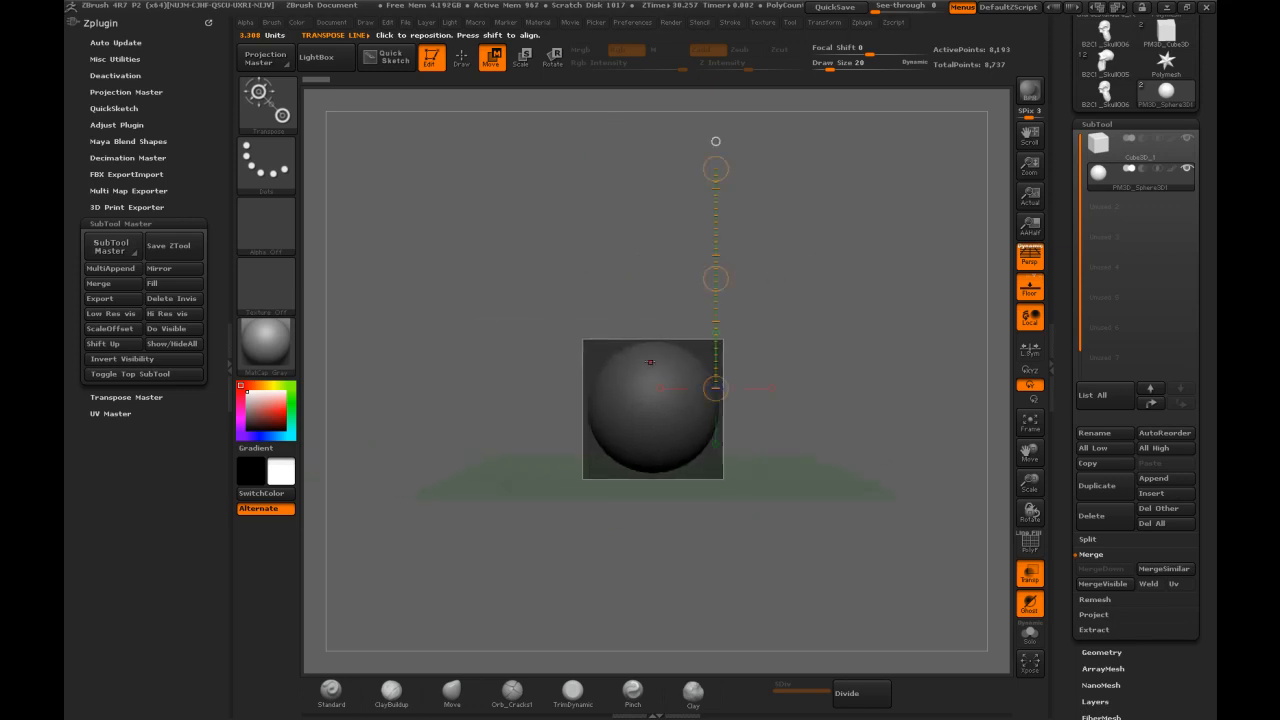
{"action": "left_click_drag", "start_coordinate": [638, 409], "coordinate": [640, 175]}
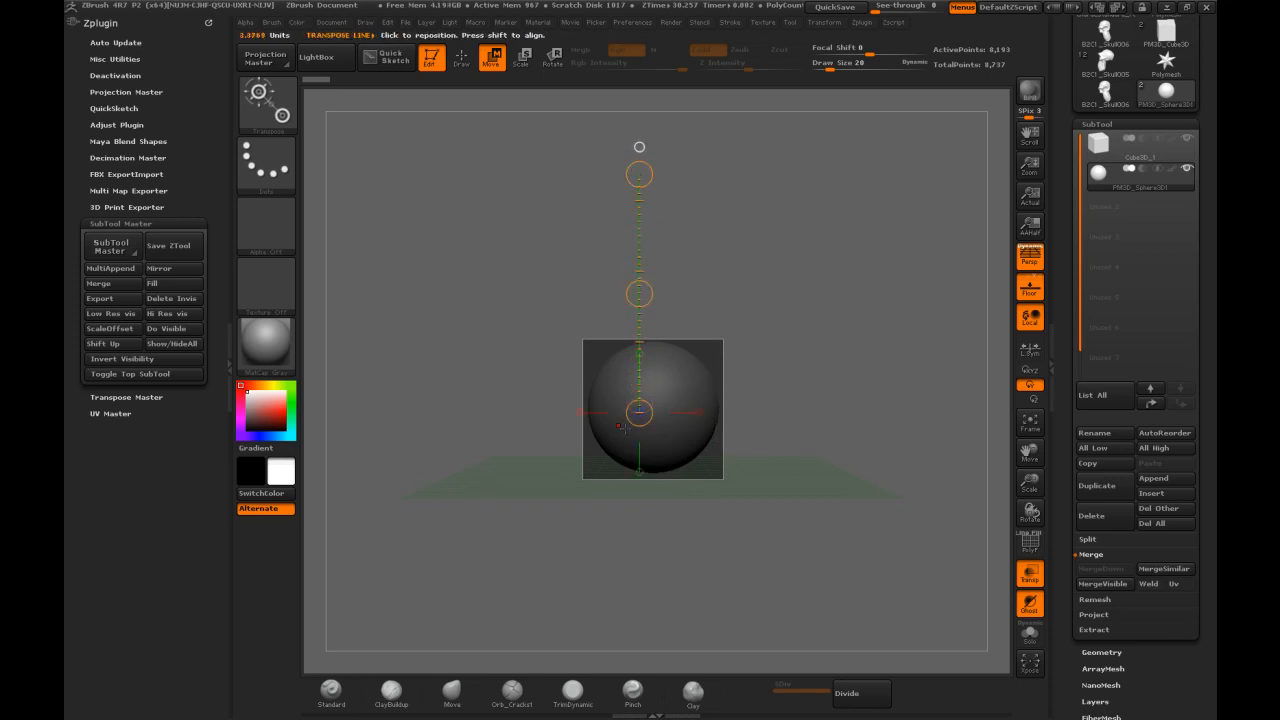
{"action": "left_click_drag", "start_coordinate": [654, 294], "coordinate": [666, 283]}
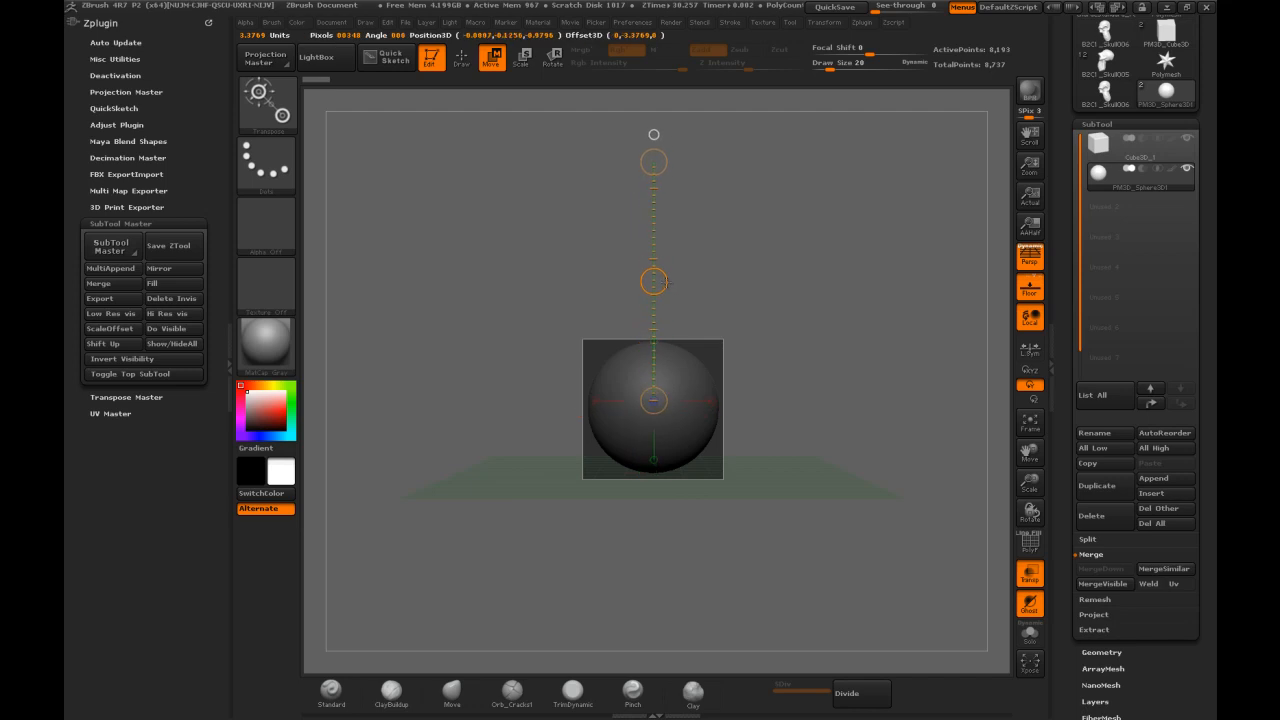
{"action": "left_click_drag", "start_coordinate": [785, 272], "coordinate": [716, 276]}
{"action": "left_click_drag", "start_coordinate": [534, 300], "coordinate": [658, 283]}
{"action": "left_click_drag", "start_coordinate": [724, 214], "coordinate": [755, 264]}
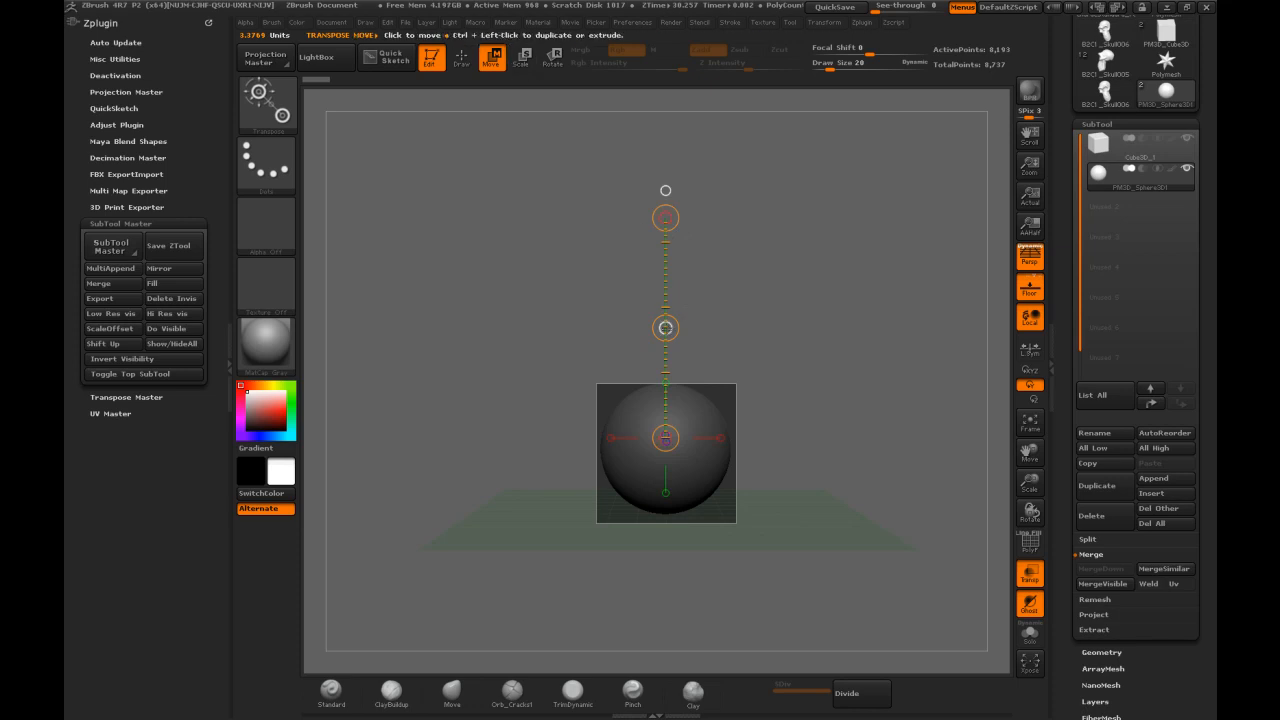
Try moving the sphere freely with the transpose line's middle circle, undo the moves and readjust the line's end
{"action": "mouse_move", "coordinate": [665, 328]}
{"action": "left_mouse_down"}
{"action": "mouse_move", "coordinate": [694, 187]}
{"action": "mouse_move", "coordinate": [806, 235]}
{"action": "mouse_move", "coordinate": [503, 401]}
{"action": "mouse_move", "coordinate": [826, 380]}
{"action": "mouse_move", "coordinate": [636, 221]}
{"action": "mouse_move", "coordinate": [633, 182]}
{"action": "mouse_move", "coordinate": [652, 185]}
{"action": "mouse_move", "coordinate": [818, 280]}
{"action": "mouse_move", "coordinate": [543, 294]}
{"action": "mouse_move", "coordinate": [835, 257]}
{"action": "mouse_move", "coordinate": [586, 175]}
{"action": "mouse_move", "coordinate": [815, 300]}
{"action": "mouse_move", "coordinate": [531, 289]}
{"action": "mouse_move", "coordinate": [786, 214]}
{"action": "mouse_move", "coordinate": [592, 372]}
{"action": "mouse_move", "coordinate": [720, 314]}
{"action": "mouse_move", "coordinate": [714, 327]}
{"action": "left_mouse_up"}
{"action": "key", "text": "ctrl+z"}
{"action": "left_click_drag", "start_coordinate": [665, 327], "coordinate": [633, 393]}
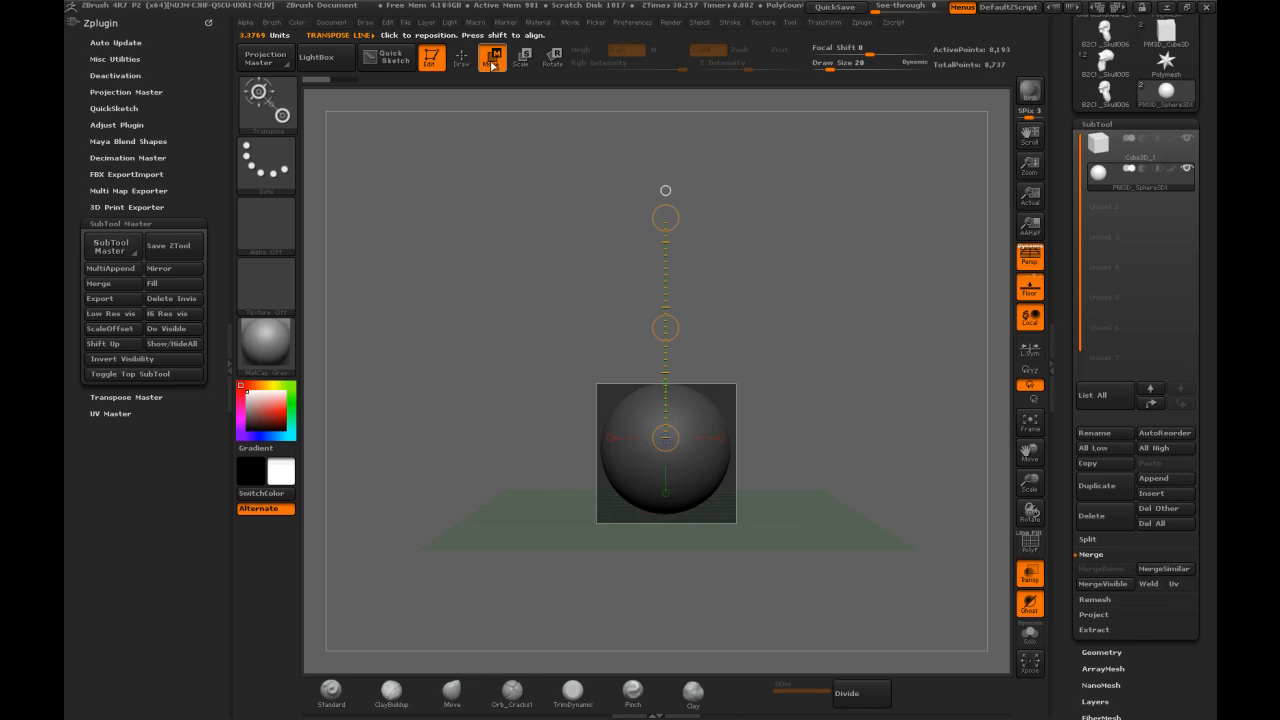
{"action": "left_click_drag", "start_coordinate": [679, 329], "coordinate": [673, 337]}
{"action": "key", "text": "ctrl+z"}
{"action": "mouse_move", "coordinate": [675, 213]}
{"action": "left_mouse_down"}
{"action": "mouse_move", "coordinate": [713, 221]}
{"action": "mouse_move", "coordinate": [674, 212]}
{"action": "left_mouse_up"}
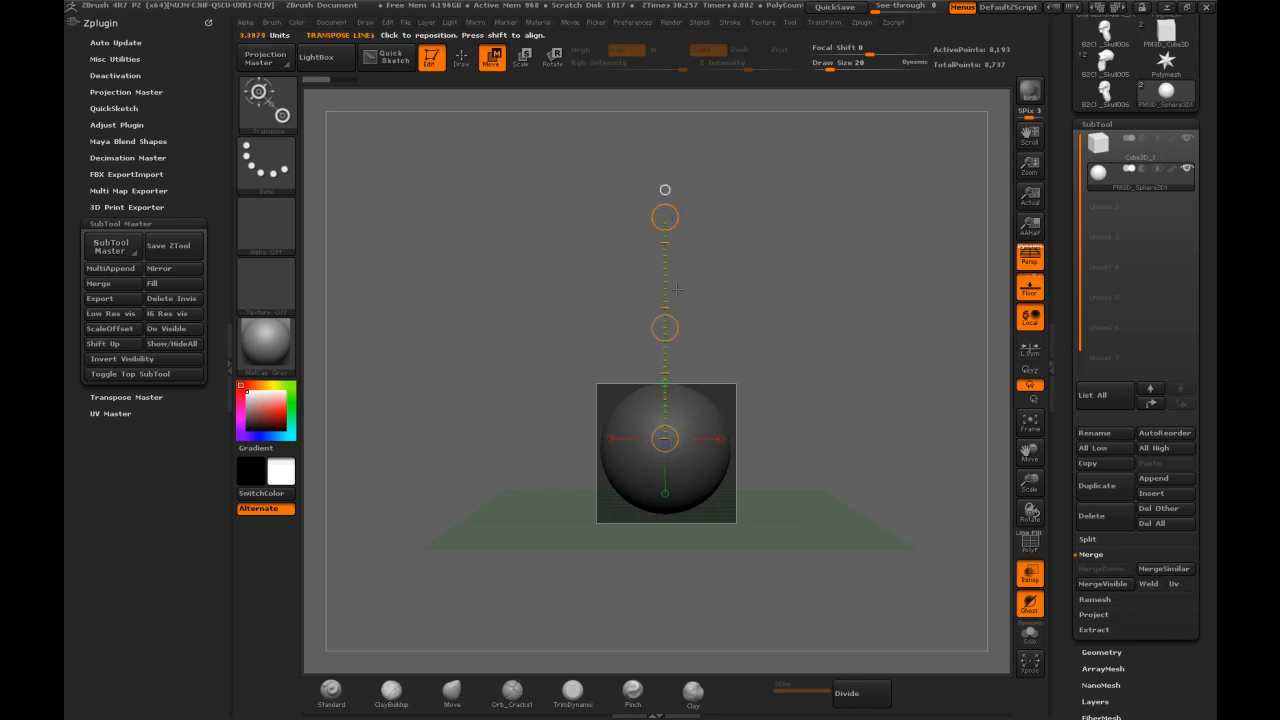
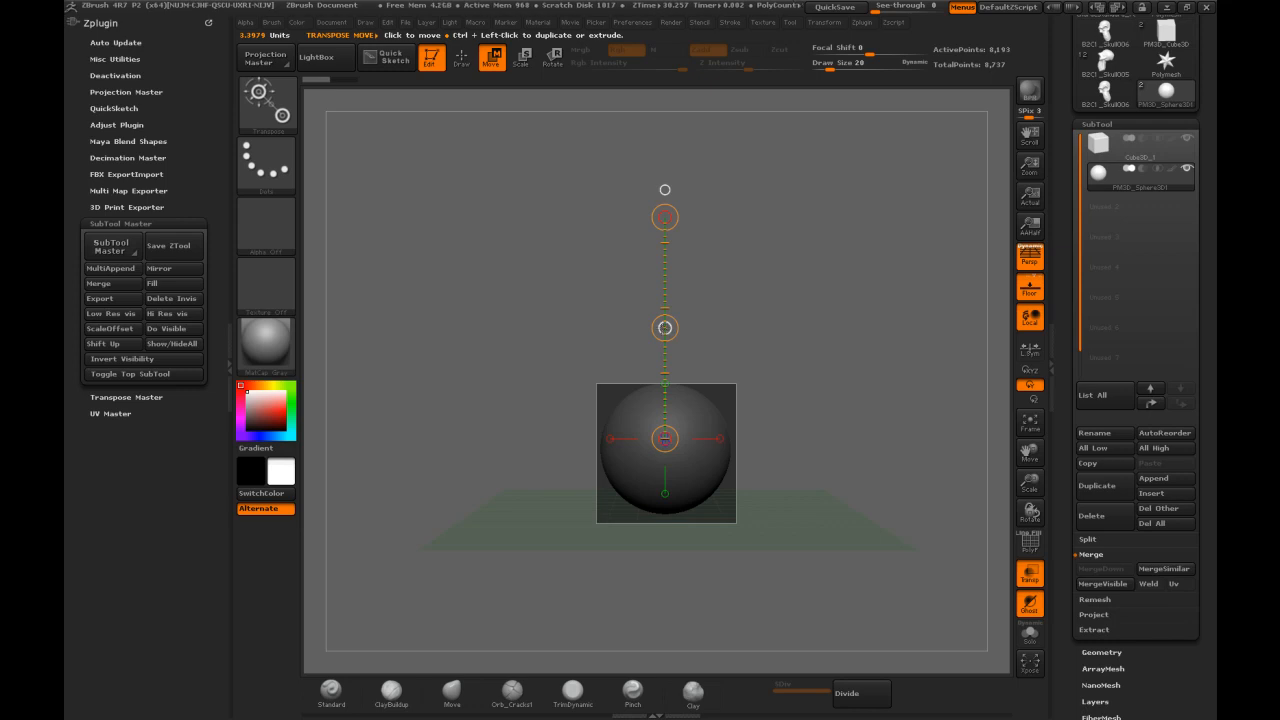
Try raising the sphere out of the cube twice, undoing each move
{"action": "left_click_drag", "start_coordinate": [665, 327], "coordinate": [650, 252]}
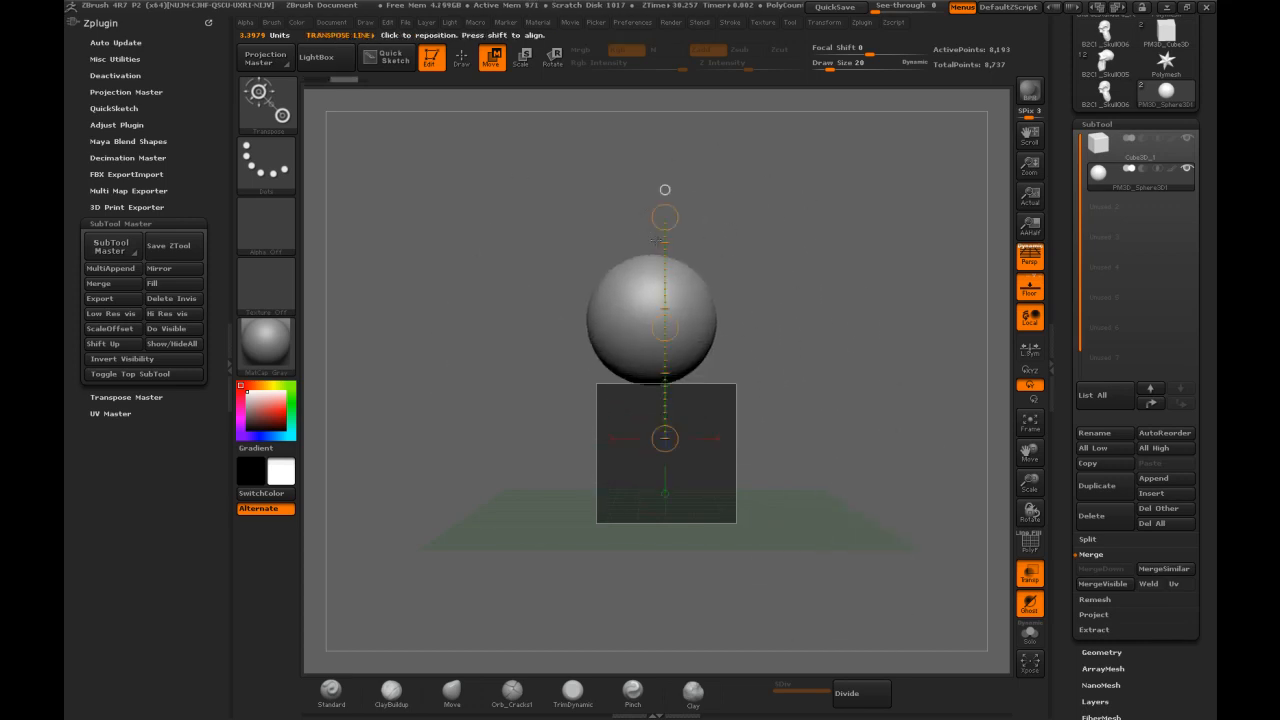
{"action": "key", "text": "ctrl+z"}
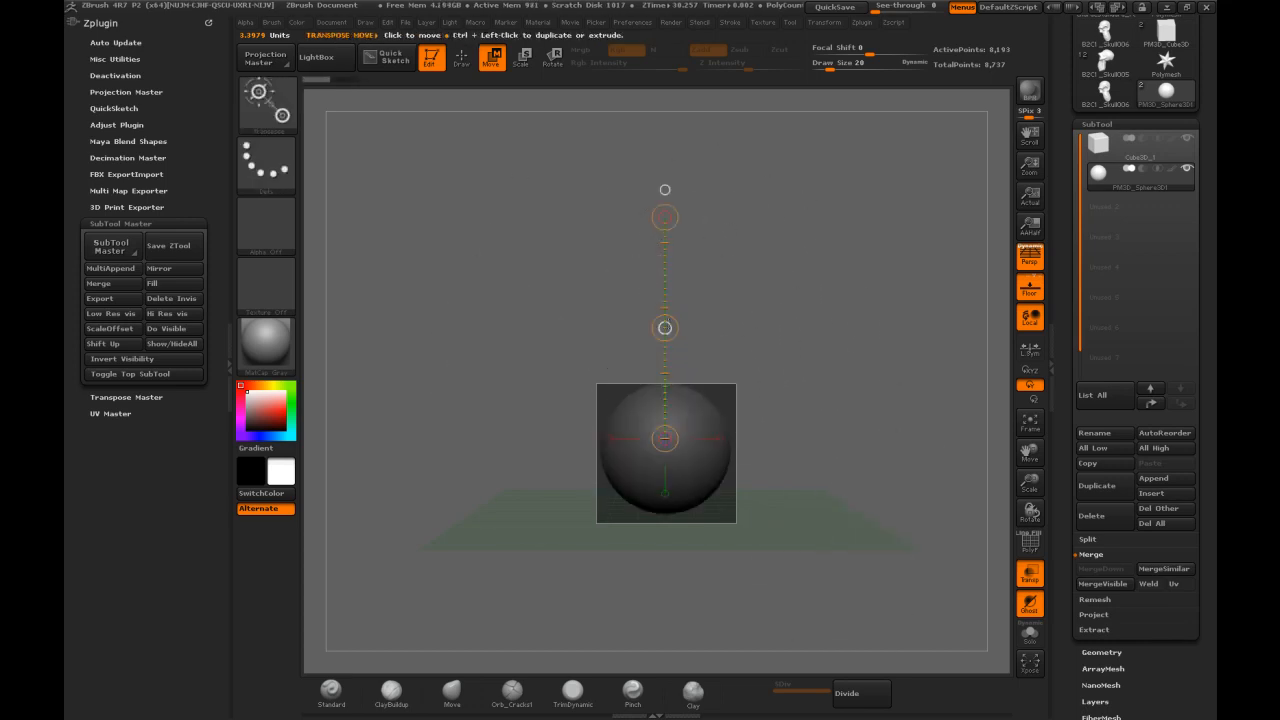
{"action": "left_click_drag", "start_coordinate": [665, 328], "coordinate": [665, 260]}
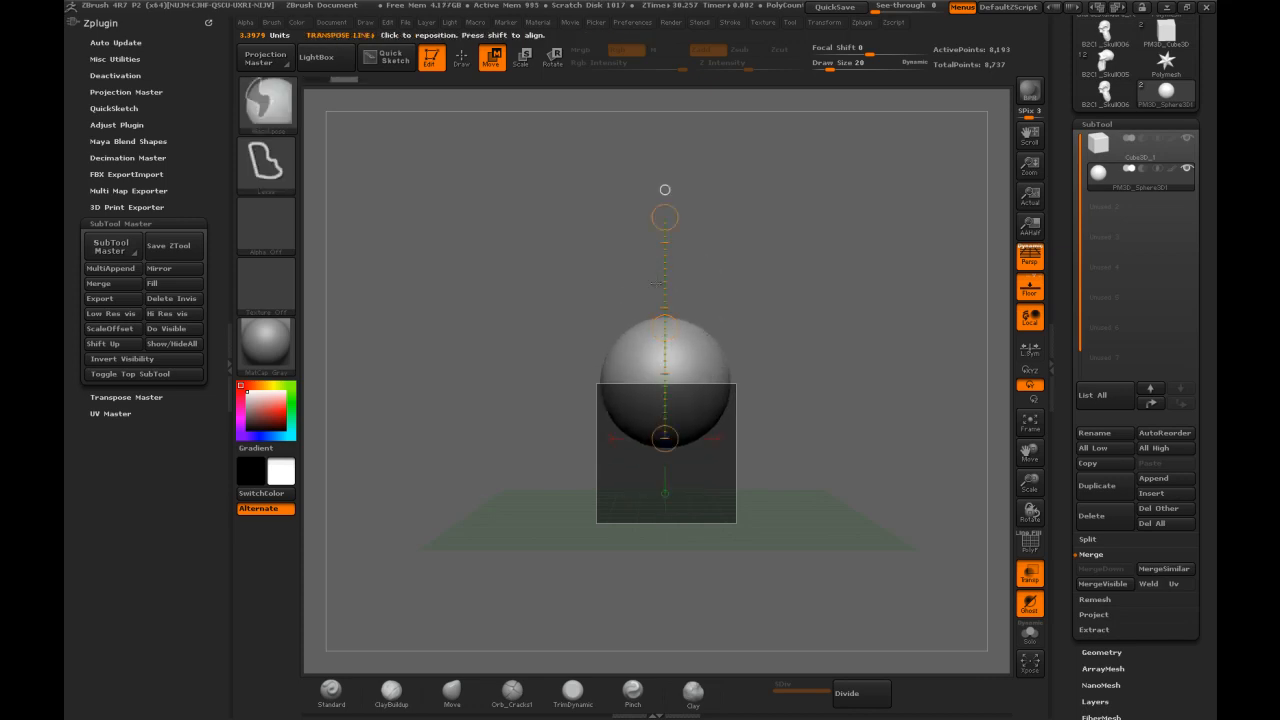
{"action": "key", "text": "ctrl+z"}
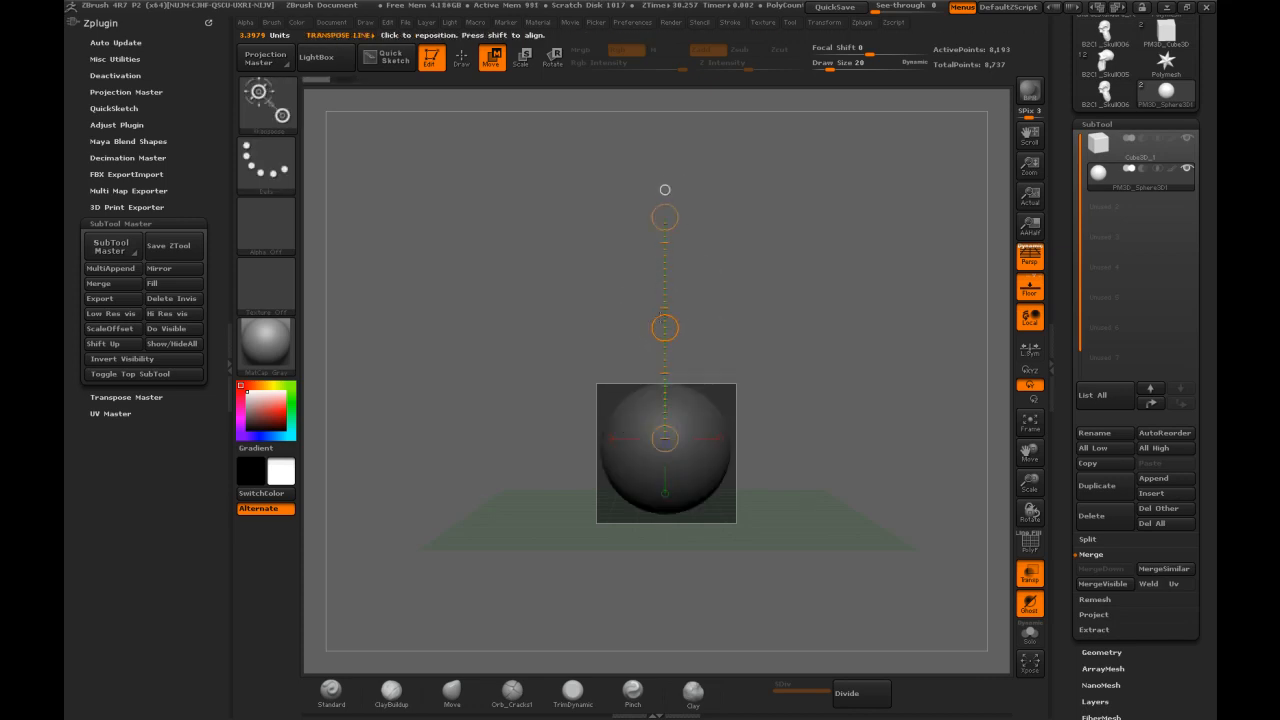
Move the sphere straight up above the cube and shift the transpose line's start to the sphere's centre
{"action": "left_click_drag", "start_coordinate": [664, 327], "coordinate": [660, 175]}
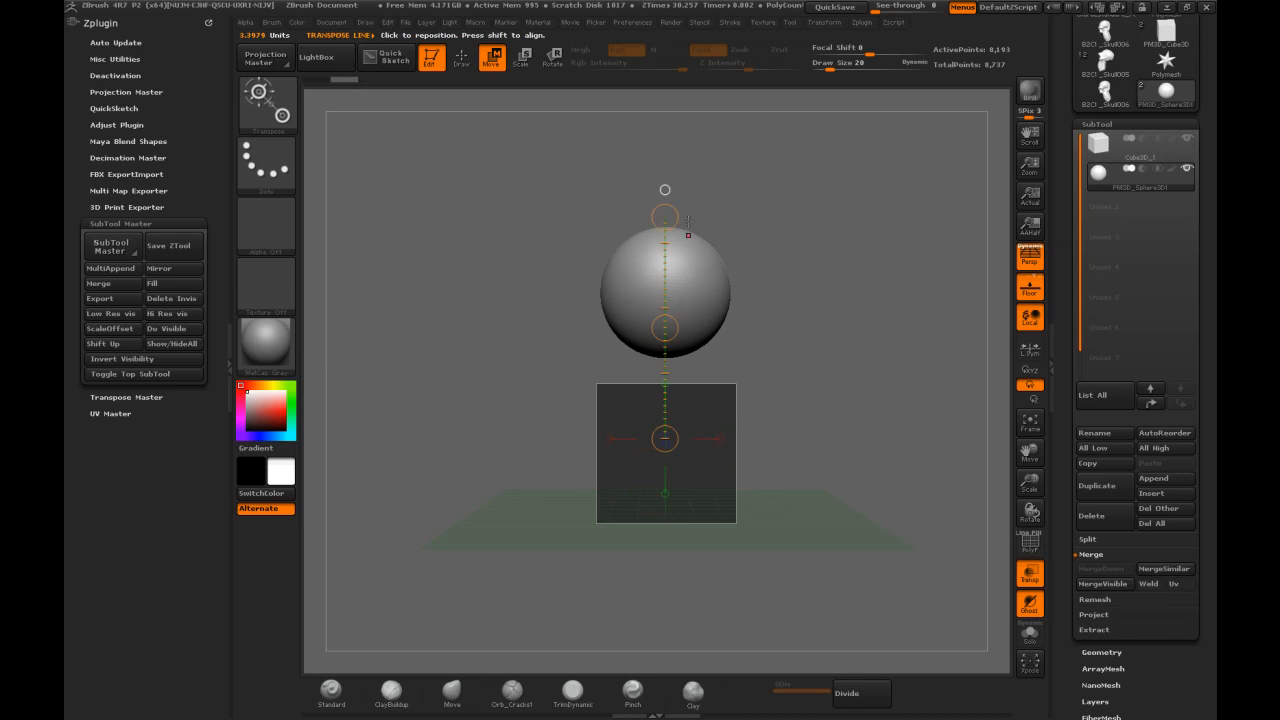
{"action": "left_click_drag", "start_coordinate": [675, 318], "coordinate": [677, 169]}
{"action": "left_click_drag", "start_coordinate": [758, 181], "coordinate": [750, 291], "text": "alt"}
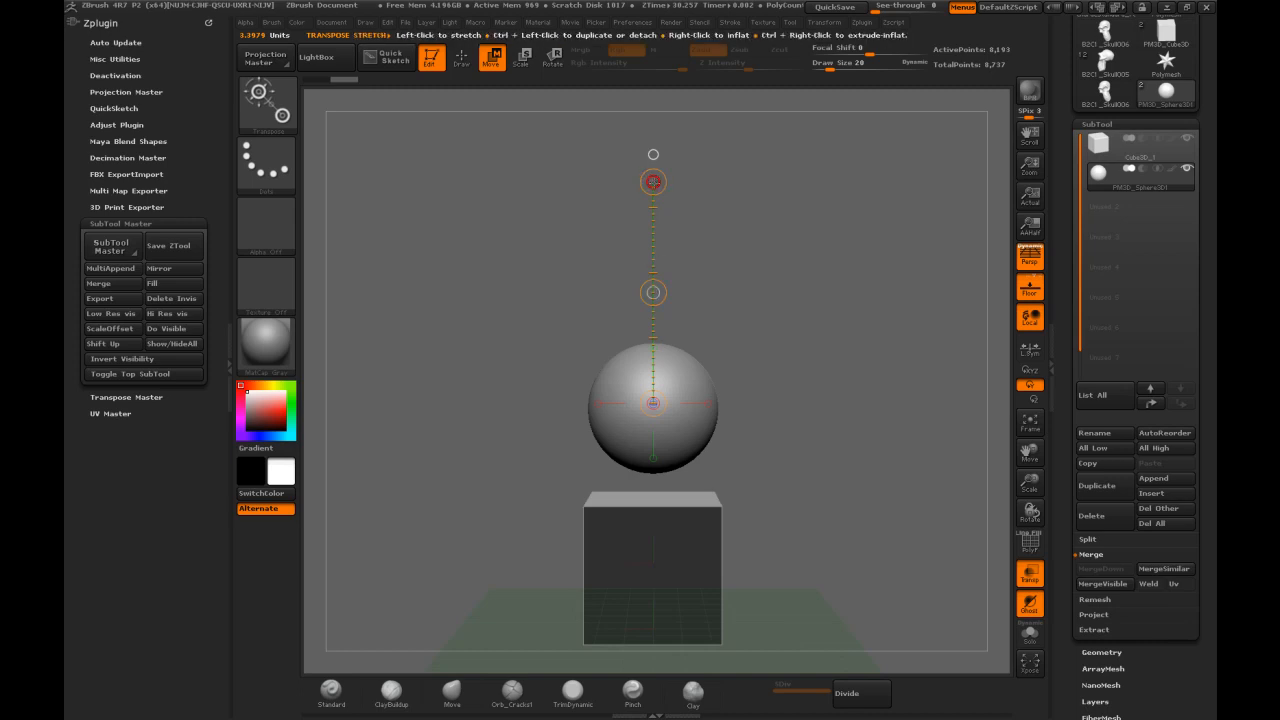
Try squashing the sphere vertically with the transpose line's end circle, undo it, and try clipping the sphere
{"action": "left_click_drag", "start_coordinate": [653, 181], "coordinate": [622, 290]}
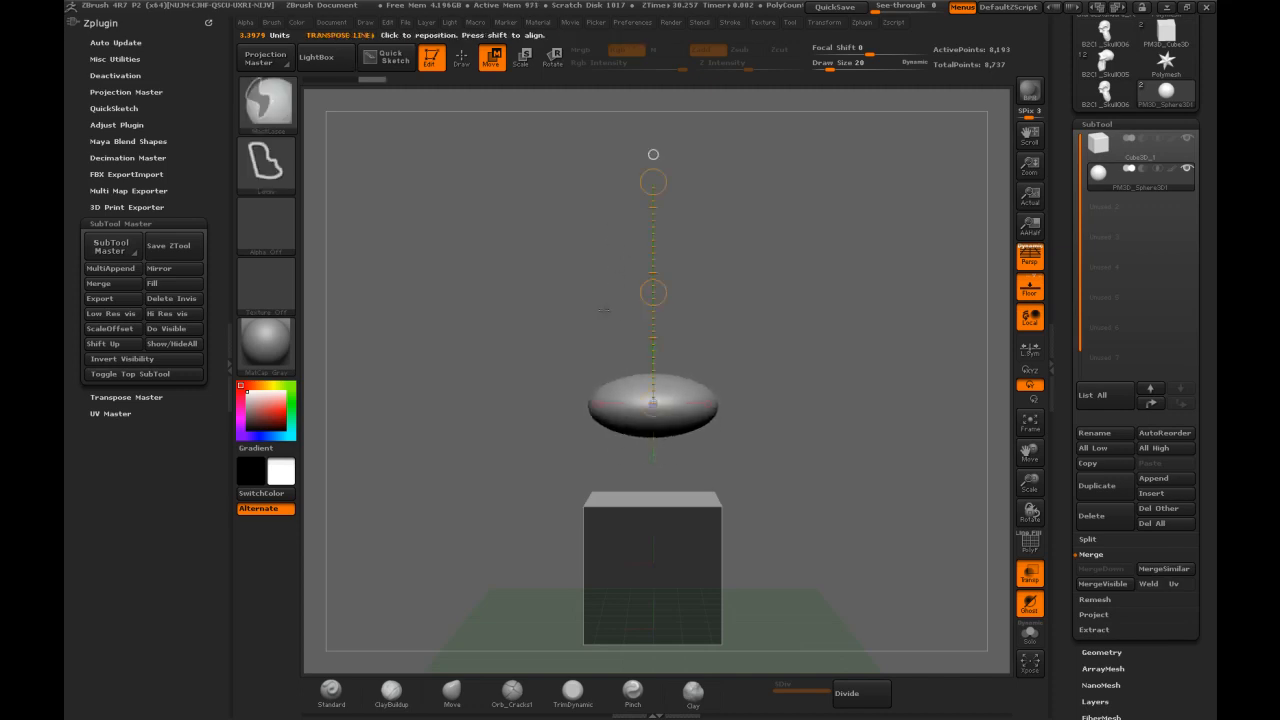
{"action": "key", "text": "ctrl+z"}
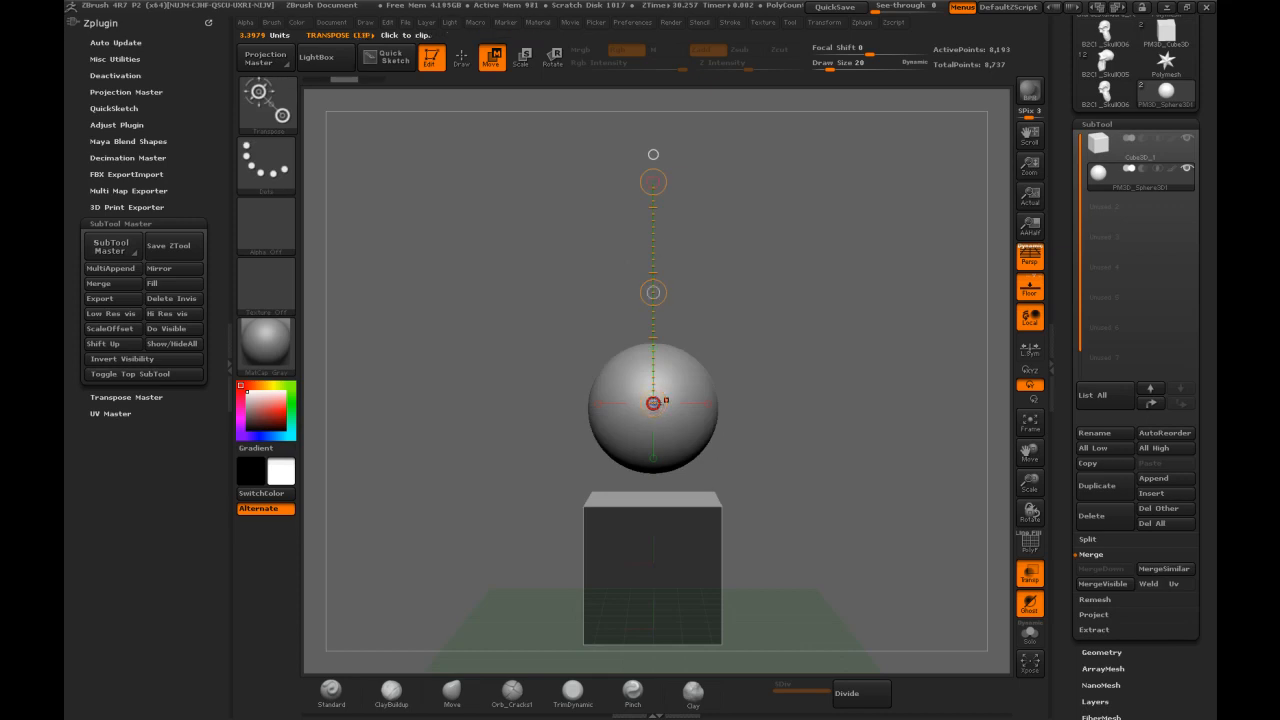
{"action": "left_click_drag", "start_coordinate": [660, 402], "coordinate": [661, 455], "text": "ctrl+shift"}
{"action": "left_click_drag", "start_coordinate": [773, 429], "coordinate": [753, 352]}
{"action": "left_click", "coordinate": [789, 385], "text": "ctrl+shift"}
Reposition the transpose line around the sphere and lower the sphere onto the cube's top face
{"action": "left_click_drag", "start_coordinate": [666, 292], "coordinate": [652, 340]}
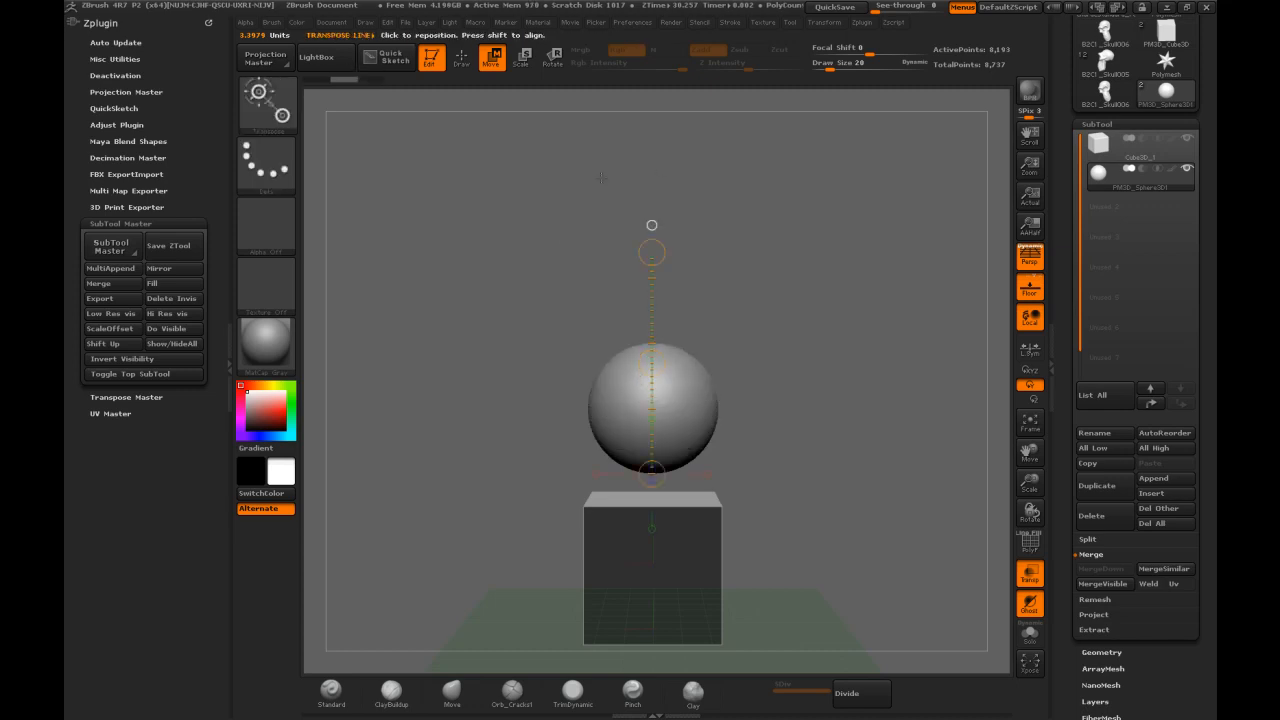
{"action": "left_click_drag", "start_coordinate": [736, 269], "coordinate": [782, 263]}
{"action": "left_click_drag", "start_coordinate": [636, 361], "coordinate": [714, 426]}
{"action": "left_click_drag", "start_coordinate": [806, 309], "coordinate": [820, 283]}
{"action": "left_click_drag", "start_coordinate": [635, 312], "coordinate": [634, 283]}
{"action": "left_click_drag", "start_coordinate": [773, 247], "coordinate": [736, 362]}
{"action": "left_click_drag", "start_coordinate": [586, 380], "coordinate": [777, 303]}
{"action": "mouse_move", "coordinate": [671, 351]}
{"action": "left_mouse_down"}
{"action": "mouse_move", "coordinate": [703, 357]}
{"action": "mouse_move", "coordinate": [758, 414]}
{"action": "mouse_move", "coordinate": [760, 224]}
{"action": "left_mouse_up"}
{"action": "left_click_drag", "start_coordinate": [663, 202], "coordinate": [730, 197]}
Switch to Scale mode, draw a vertical transpose line from the sphere's lower part and scale the sphere down uniformly
{"action": "key", "text": "e"}
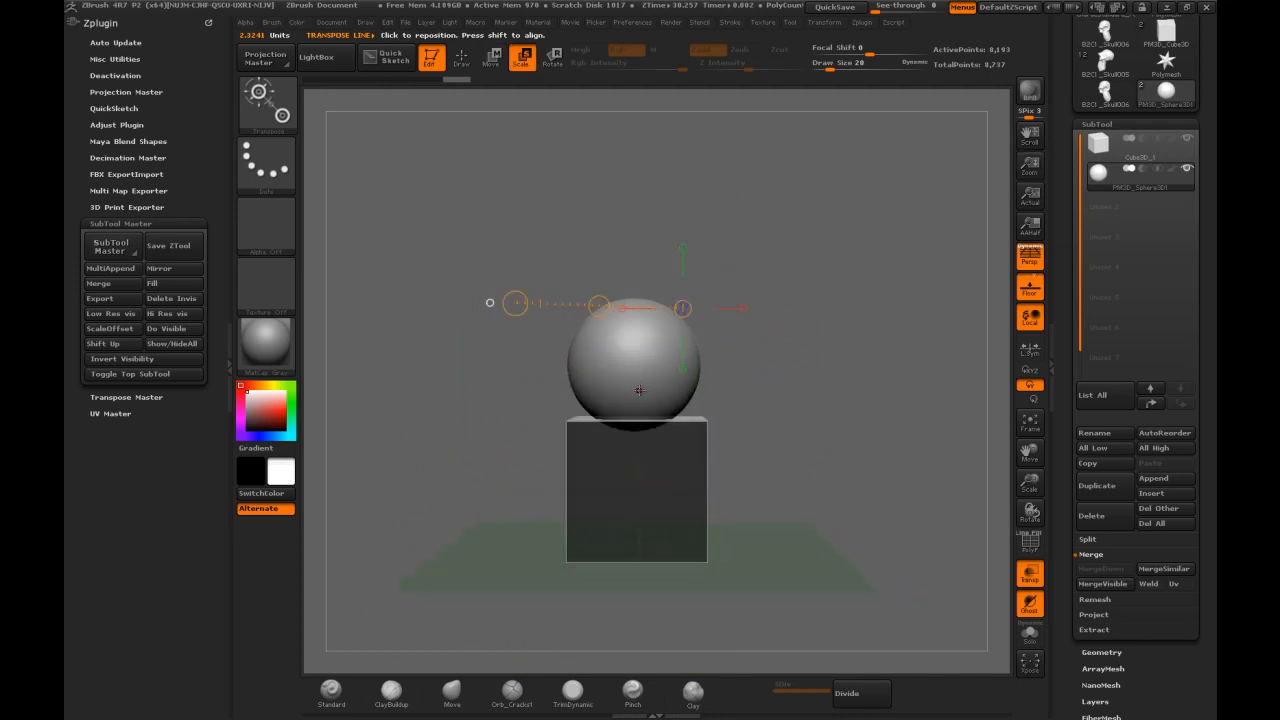
{"action": "left_click_drag", "start_coordinate": [632, 403], "coordinate": [632, 381]}
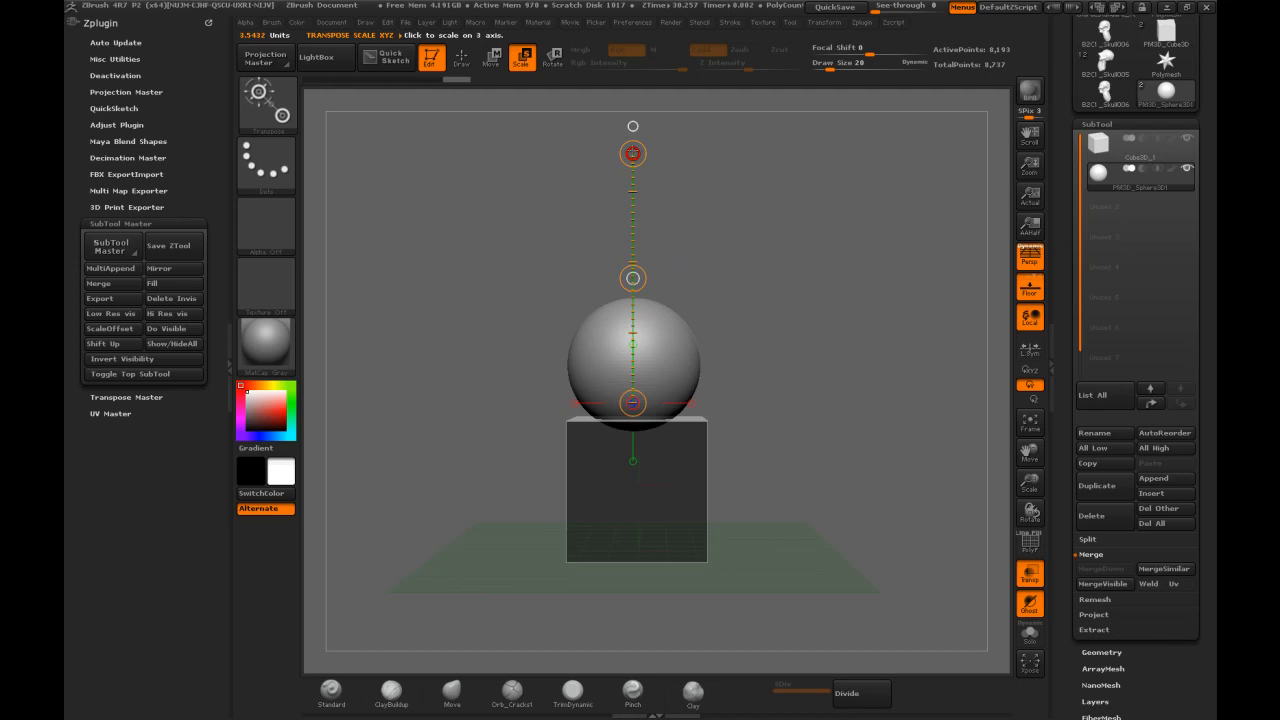
{"action": "left_click_drag", "start_coordinate": [632, 153], "coordinate": [616, 393]}
{"action": "left_click_drag", "start_coordinate": [632, 153], "coordinate": [631, 205]}
Try shrinking the sphere further toward the transpose line's lower end and undo the last four scalings
{"action": "left_click_drag", "start_coordinate": [632, 153], "coordinate": [632, 180]}
{"action": "left_click_drag", "start_coordinate": [765, 315], "coordinate": [722, 286]}
{"action": "left_click_drag", "start_coordinate": [632, 148], "coordinate": [635, 208]}
{"action": "left_click_drag", "start_coordinate": [632, 148], "coordinate": [642, 212]}
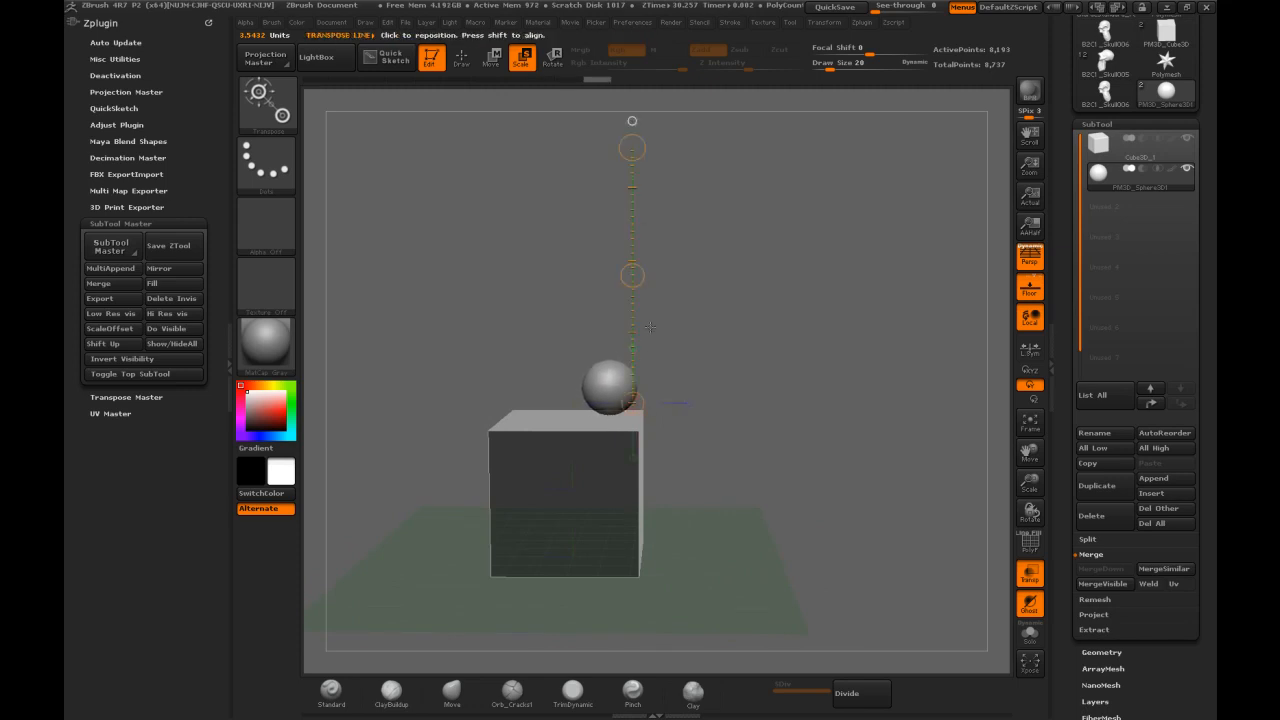
{"action": "left_click_drag", "start_coordinate": [632, 148], "coordinate": [640, 205]}
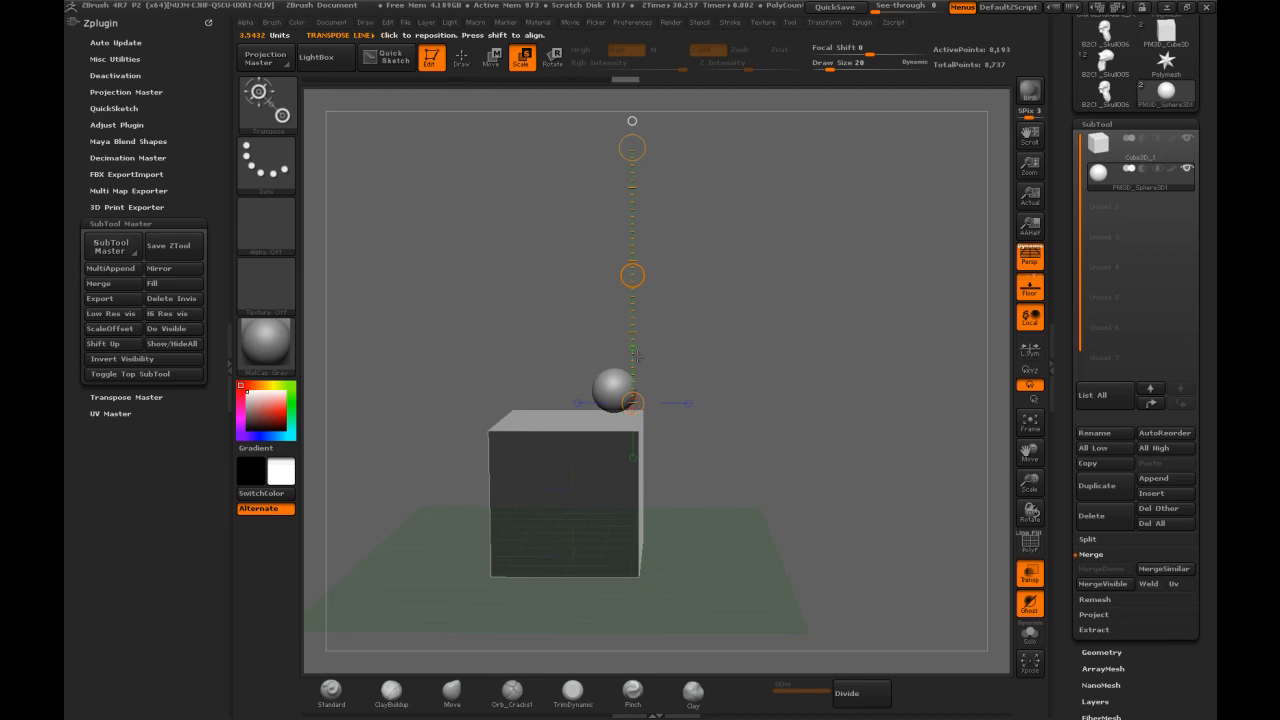
{"action": "key", "text": "ctrl+z"}
{"action": "key", "text": "ctrl+z"}
{"action": "key", "text": "ctrl+z"}
{"action": "key", "text": "ctrl+z"}
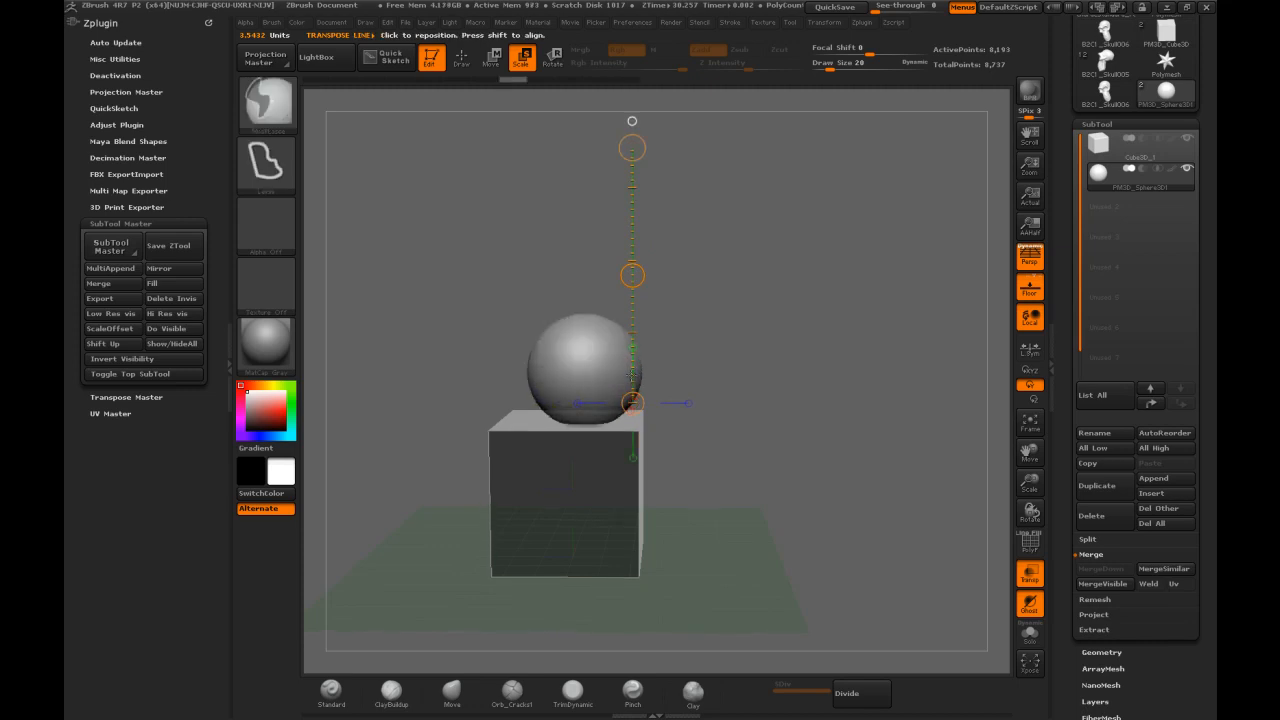
Try scaling the sphere toward the transpose line's upper end and undo the scalings
{"action": "left_click_drag", "start_coordinate": [632, 403], "coordinate": [634, 348]}
{"action": "left_click_drag", "start_coordinate": [632, 403], "coordinate": [666, 348]}
{"action": "mouse_move", "coordinate": [632, 403]}
{"action": "left_mouse_down"}
{"action": "mouse_move", "coordinate": [644, 369]}
{"action": "mouse_move", "coordinate": [640, 380]}
{"action": "left_mouse_up"}
{"action": "left_click_drag", "start_coordinate": [775, 258], "coordinate": [733, 200]}
{"action": "key", "text": "ctrl+z"}
{"action": "key", "text": "ctrl+z"}
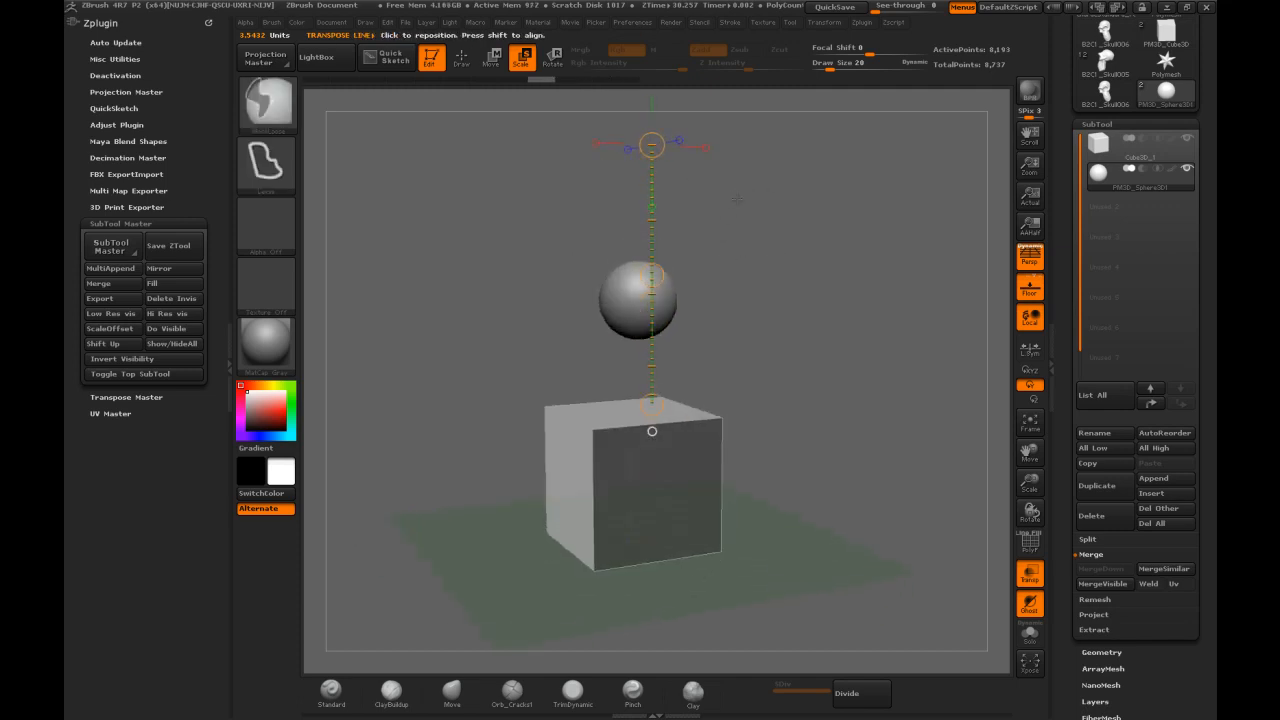
{"action": "key", "text": "ctrl+z"}
{"action": "left_click_drag", "start_coordinate": [708, 262], "coordinate": [684, 266]}
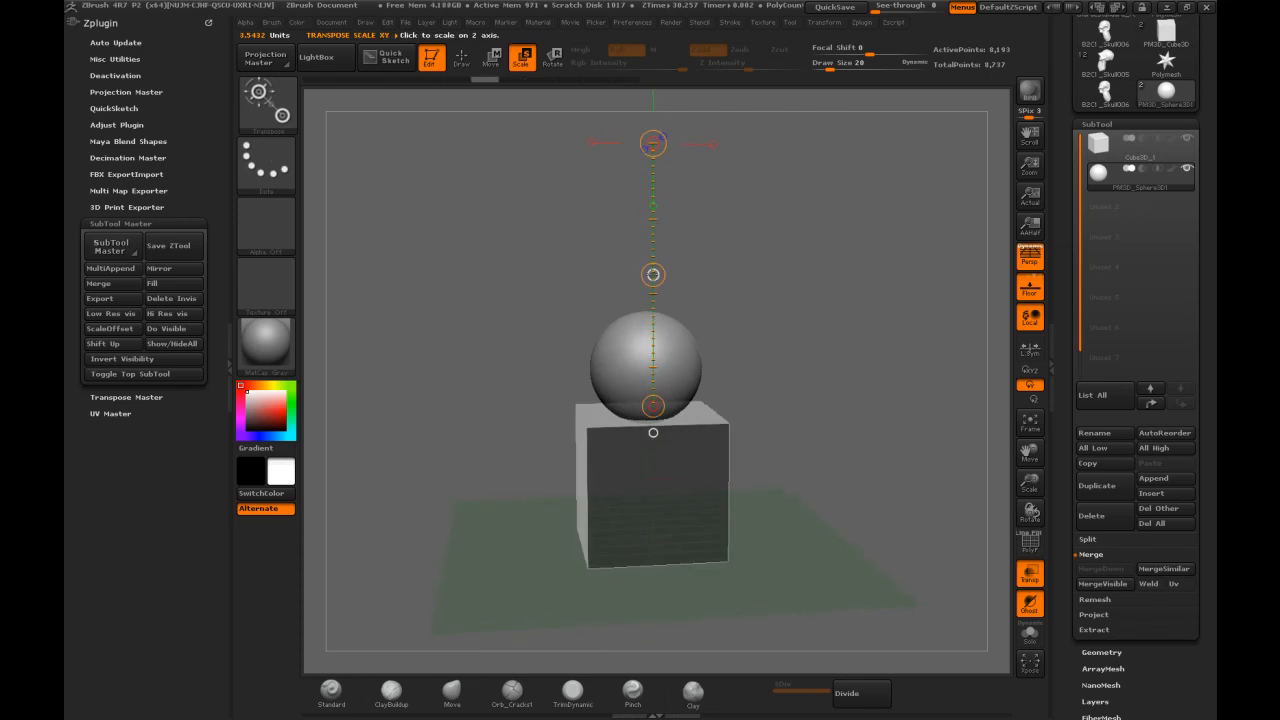
Try scaling the sphere on two axes with the transpose line's middle circle and undo both scalings
{"action": "left_click_drag", "start_coordinate": [653, 274], "coordinate": [721, 383]}
{"action": "left_click_drag", "start_coordinate": [653, 274], "coordinate": [718, 265]}
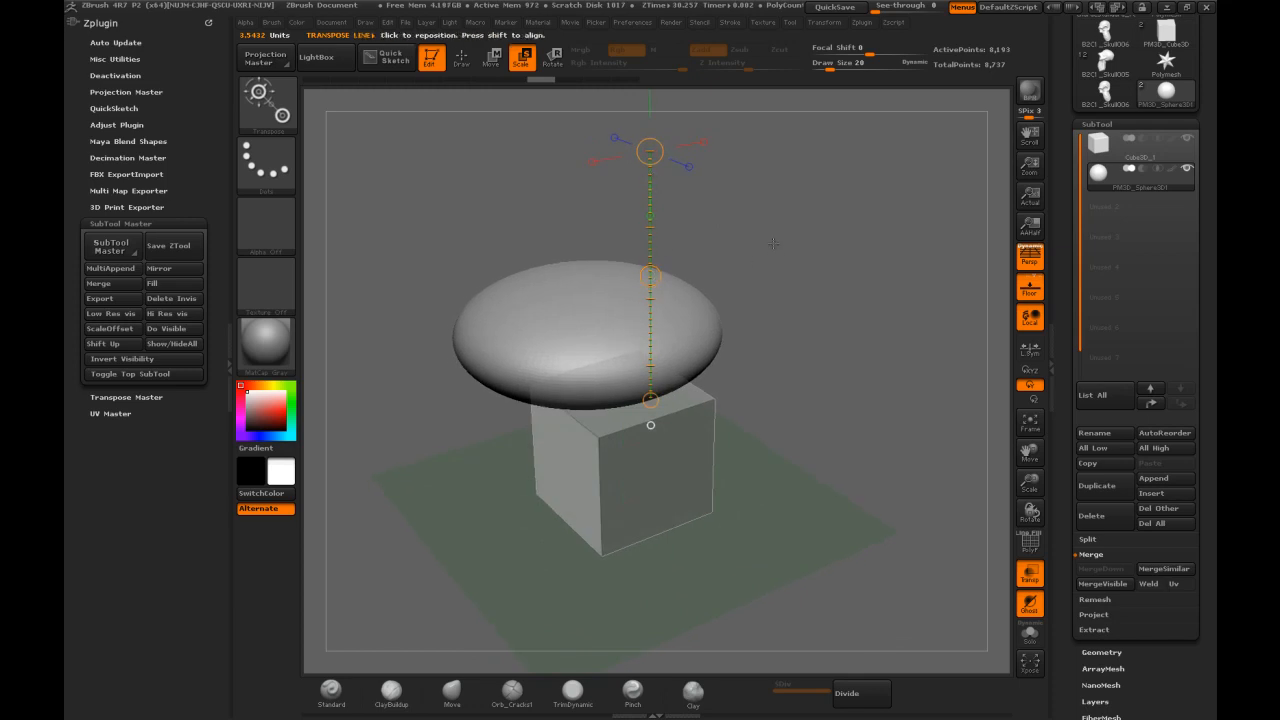
{"action": "left_click_drag", "start_coordinate": [777, 238], "coordinate": [774, 237]}
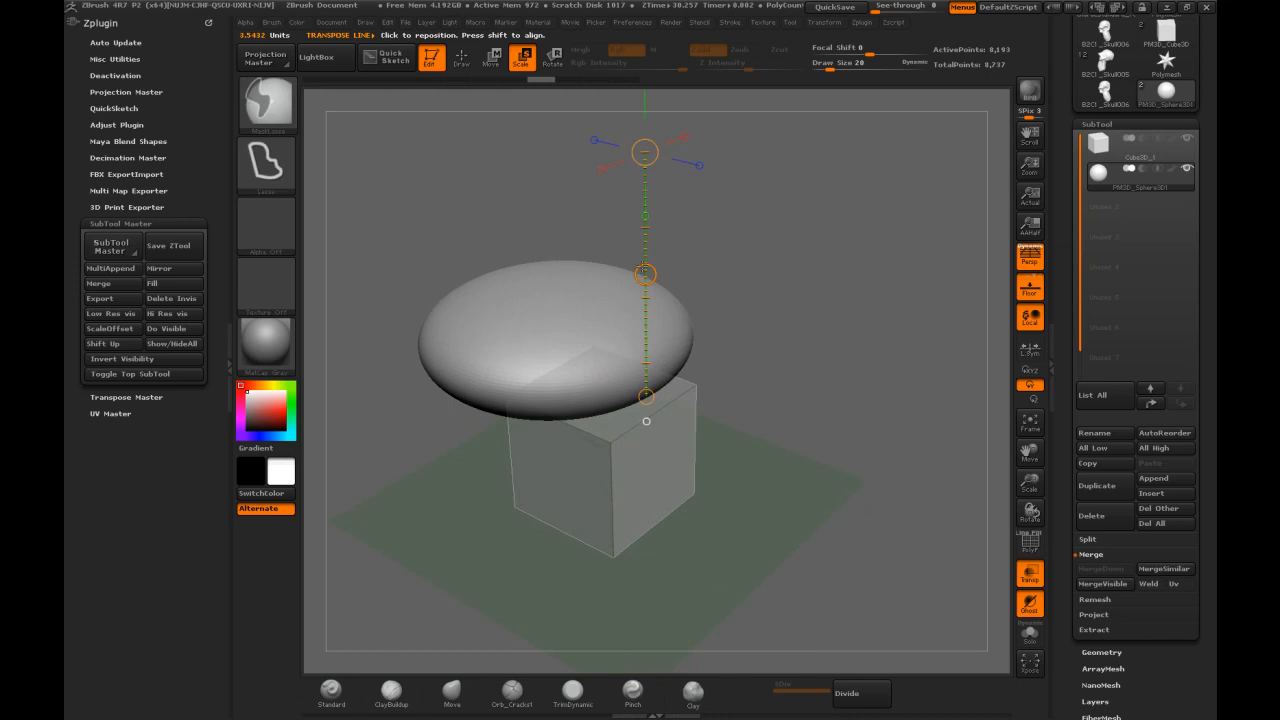
{"action": "key", "text": "ctrl+z"}
{"action": "key", "text": "ctrl+z"}
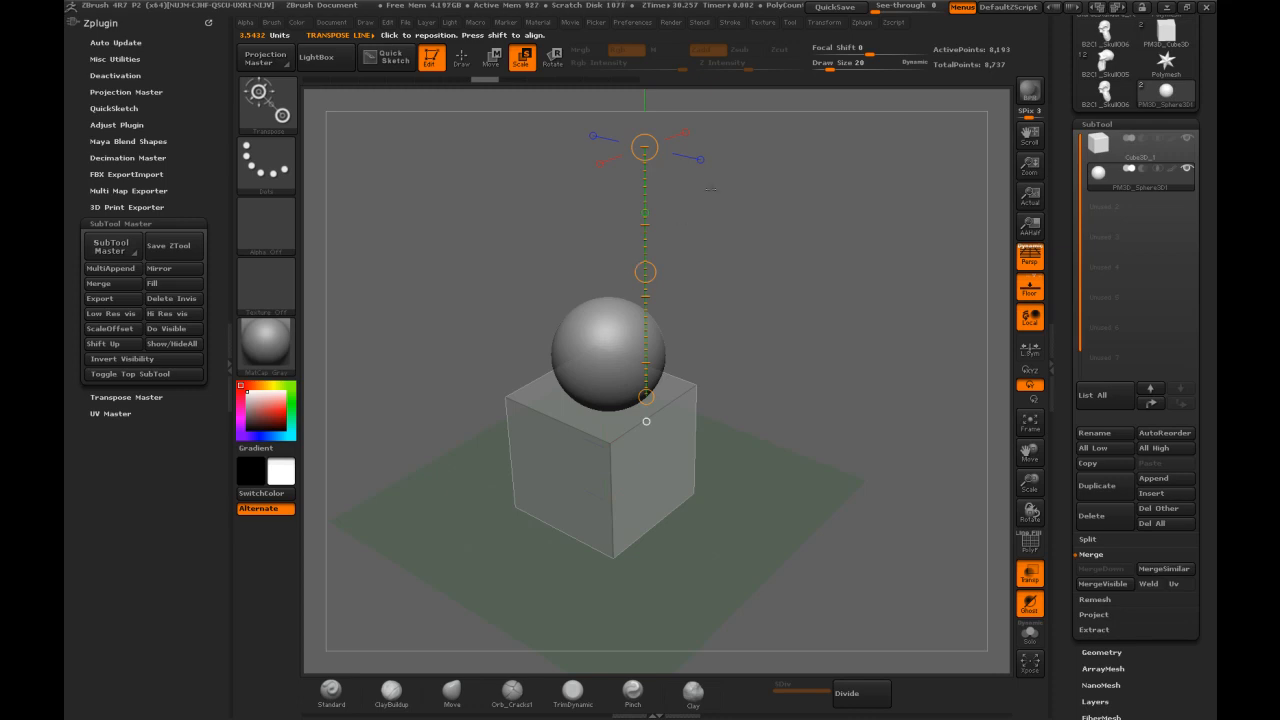
Switch to Rotate mode, shift the vertical transpose line down onto the sphere and shorten it from both ends
{"action": "mouse_move", "coordinate": [753, 266]}
{"action": "left_mouse_down"}
{"action": "mouse_move", "coordinate": [763, 251]}
{"action": "mouse_move", "coordinate": [727, 214]}
{"action": "mouse_move", "coordinate": [740, 247]}
{"action": "left_mouse_up"}
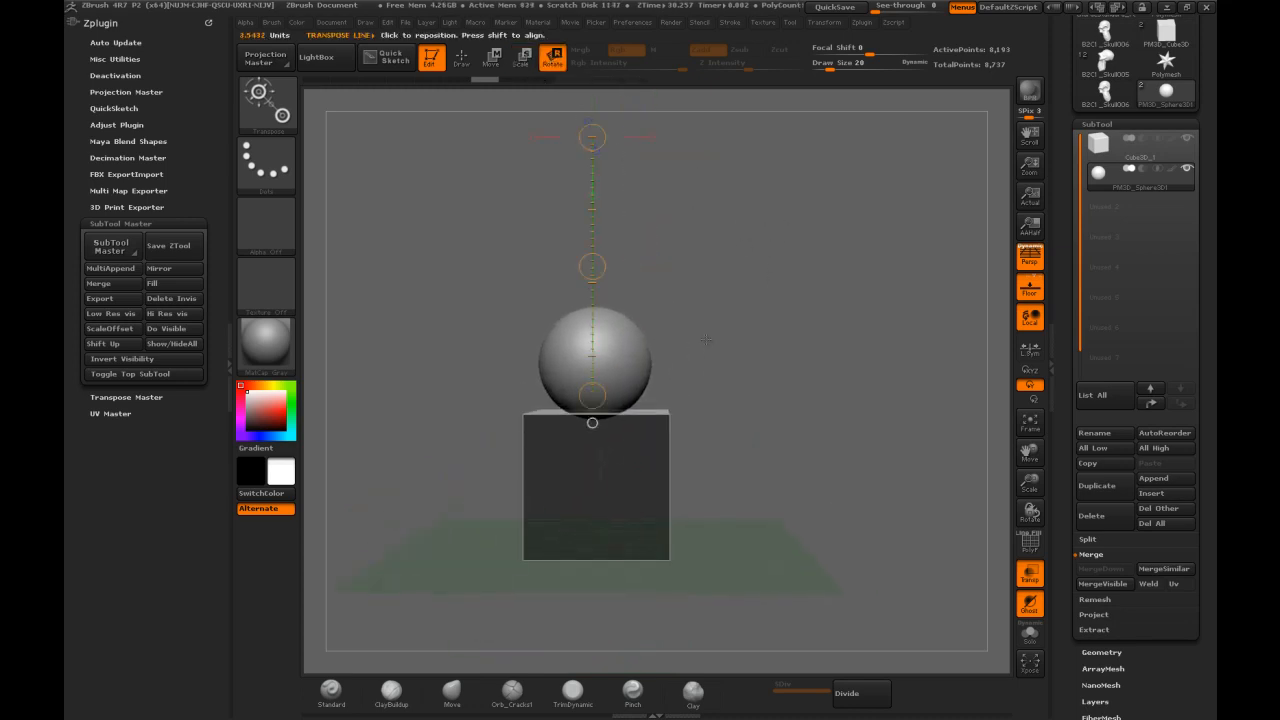
{"action": "left_click_drag", "start_coordinate": [701, 322], "coordinate": [705, 286], "text": "alt"}
{"action": "right_click_drag", "start_coordinate": [605, 445], "coordinate": [603, 411]}
{"action": "left_click_drag", "start_coordinate": [612, 226], "coordinate": [618, 347]}
{"action": "left_click_drag", "start_coordinate": [698, 227], "coordinate": [755, 215], "text": "alt"}
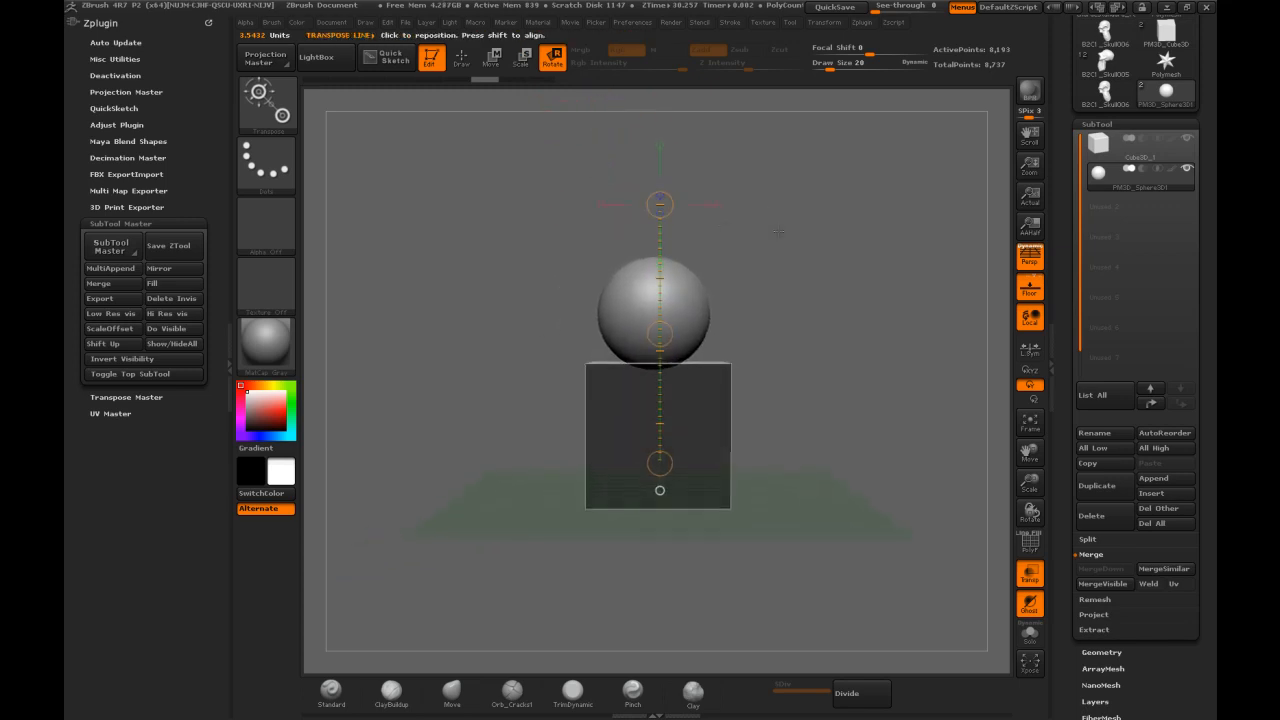
{"action": "left_click_drag", "start_coordinate": [660, 204], "coordinate": [673, 306]}
{"action": "left_click_drag", "start_coordinate": [662, 461], "coordinate": [660, 352]}
{"action": "left_click_drag", "start_coordinate": [772, 285], "coordinate": [799, 290]}
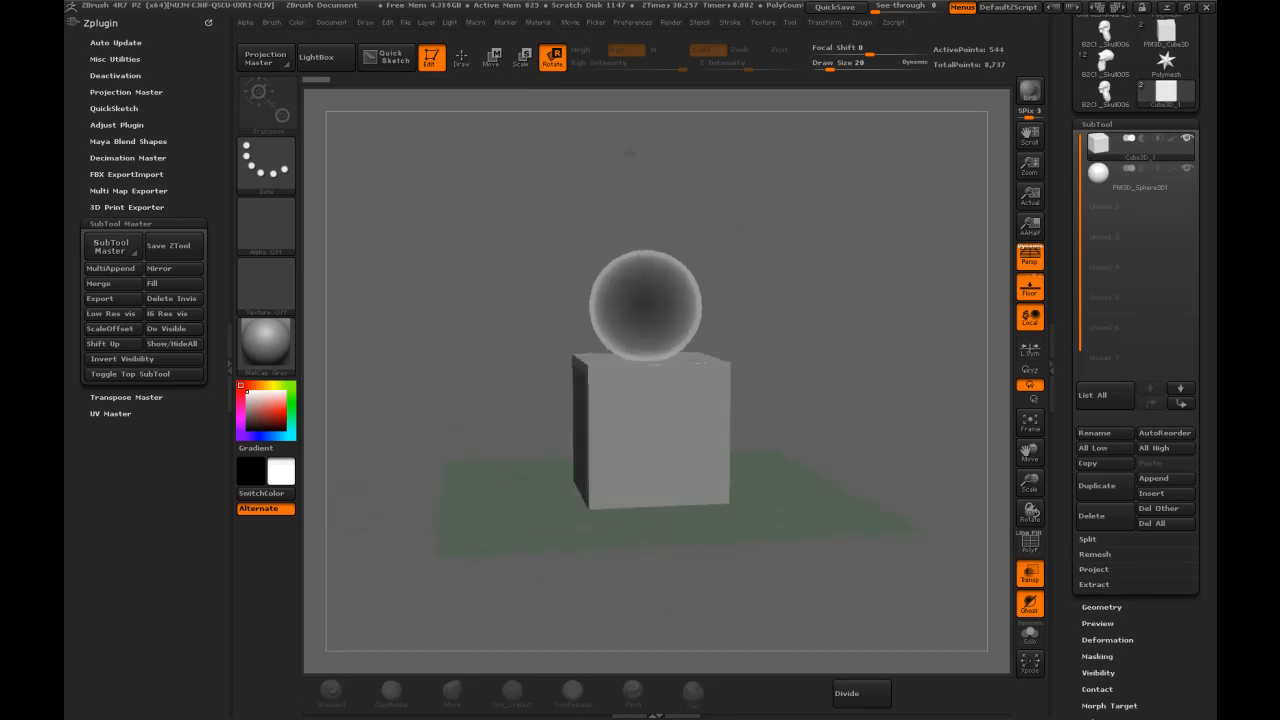
Select the cube subtool, convert it into a separate PolyMesh3D and return to the Cube3D_1 tool
{"action": "left_click_drag", "start_coordinate": [596, 121], "coordinate": [721, 229], "text": "shift"}
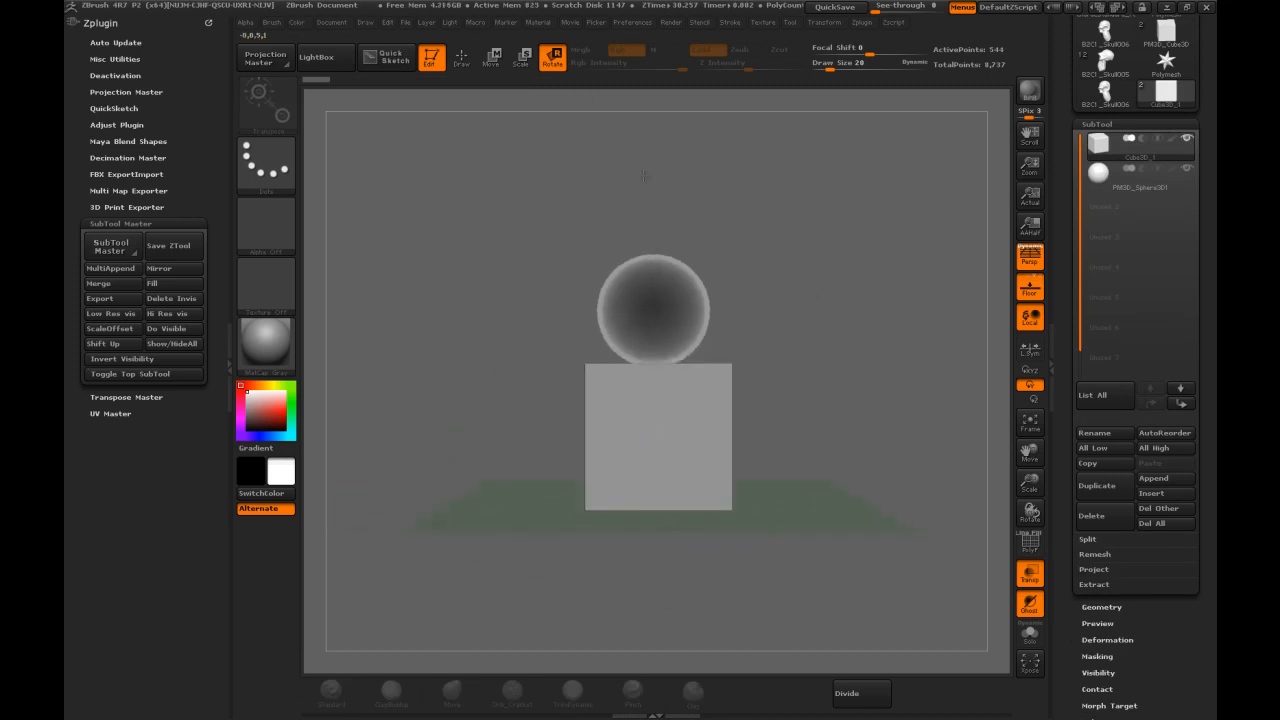
{"action": "left_click", "coordinate": [1108, 149]}
{"action": "left_click_drag", "start_coordinate": [1059, 182], "coordinate": [1042, 326]}
{"action": "left_click", "coordinate": [1143, 92]}
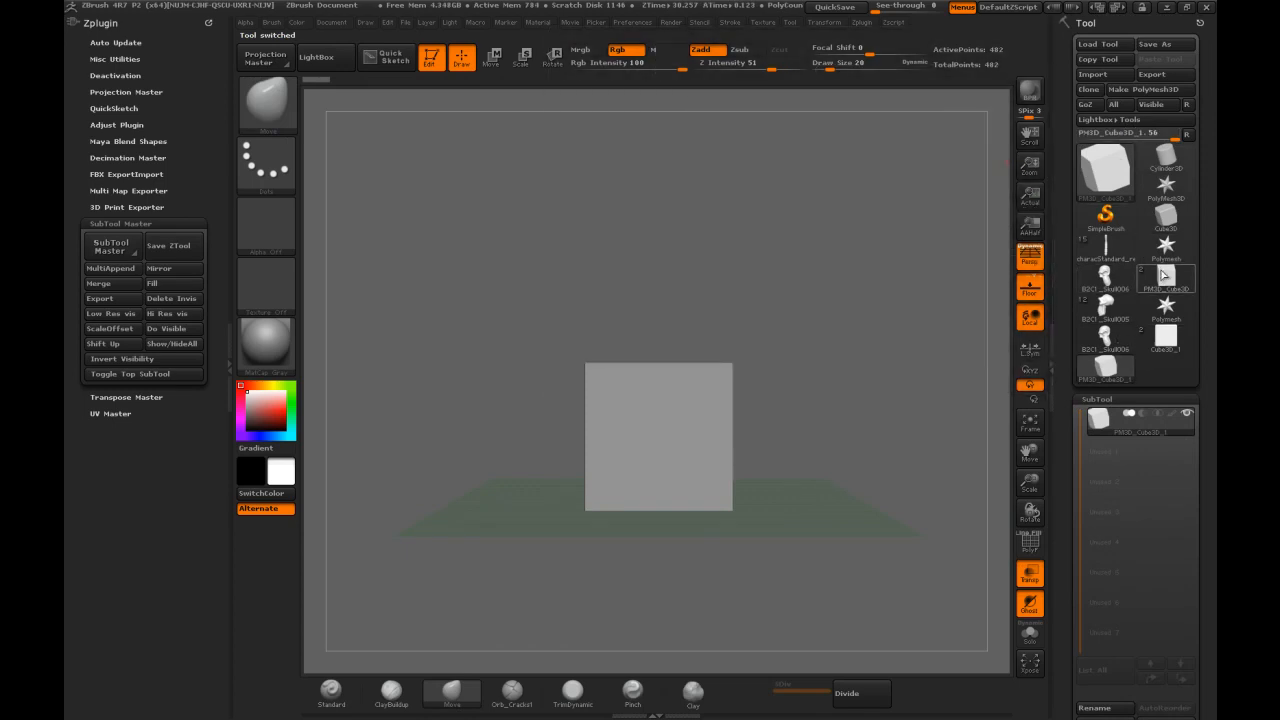
{"action": "left_click", "coordinate": [1157, 343]}
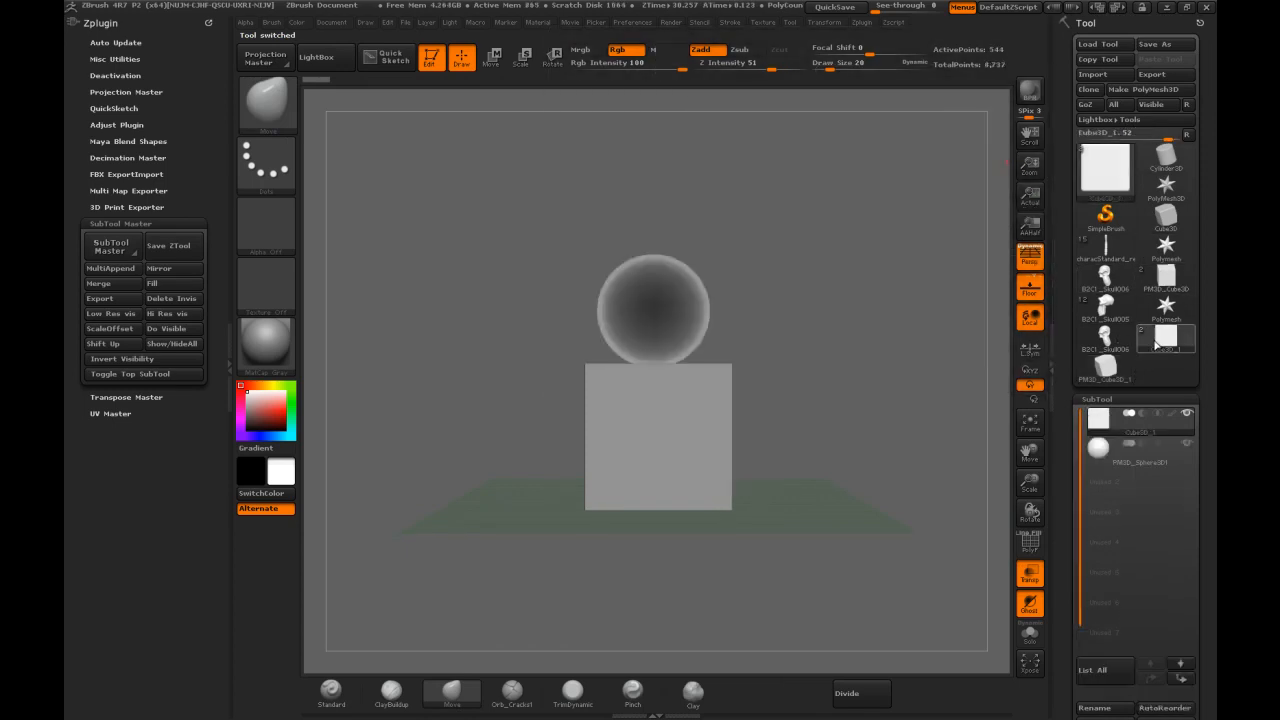
Select the sphere subtool, switch to Scale mode and draw a transpose line from the sphere's centre, repositioning its end
{"action": "left_click_drag", "start_coordinate": [829, 251], "coordinate": [836, 297]}
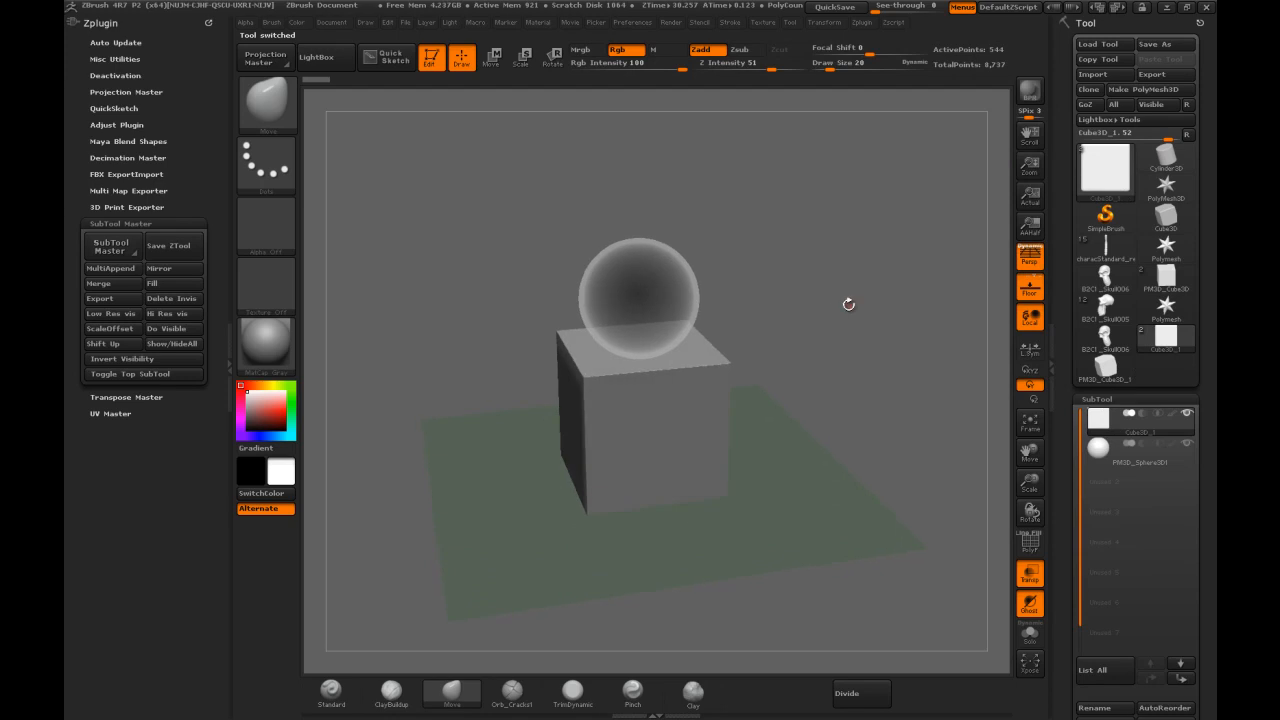
{"action": "left_click", "coordinate": [1106, 452]}
{"action": "left_click_drag", "start_coordinate": [746, 286], "coordinate": [702, 206]}
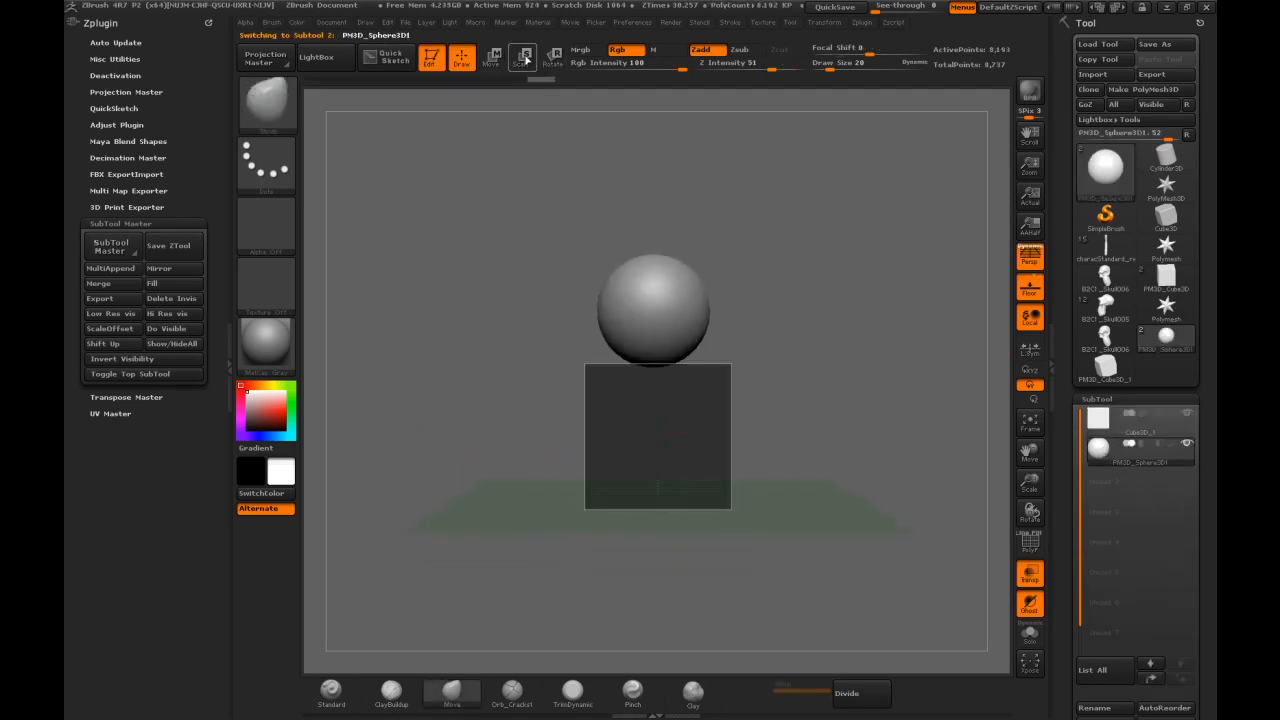
{"action": "left_click", "coordinate": [530, 62]}
{"action": "left_click_drag", "start_coordinate": [656, 310], "coordinate": [595, 240]}
{"action": "left_click_drag", "start_coordinate": [600, 421], "coordinate": [660, 311]}
{"action": "left_click_drag", "start_coordinate": [784, 164], "coordinate": [760, 277], "text": "alt"}
Switch to Move mode, undo a first trial squash and flatten the sphere vertically with the transpose line above the cube
{"action": "left_click", "coordinate": [492, 58]}
{"action": "left_click_drag", "start_coordinate": [732, 185], "coordinate": [724, 202], "text": "alt"}
{"action": "left_click_drag", "start_coordinate": [628, 161], "coordinate": [628, 287]}
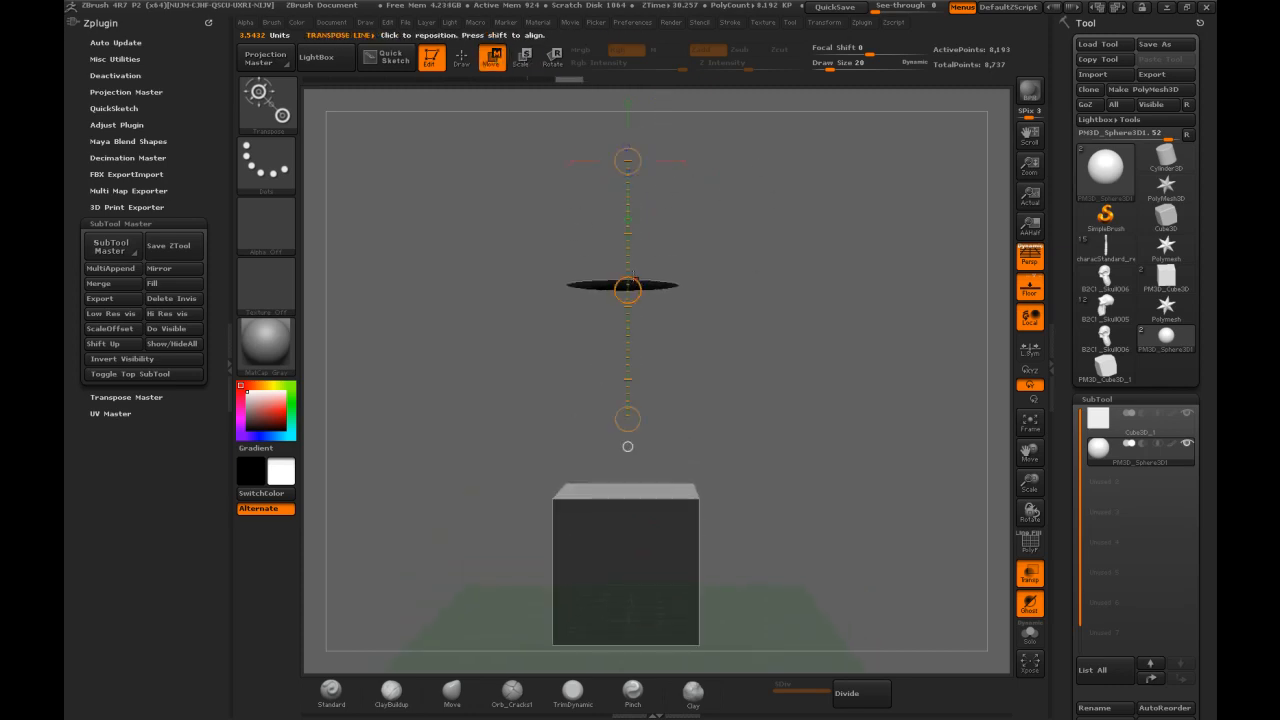
{"action": "key", "text": "ctrl+z"}
{"action": "mouse_move", "coordinate": [642, 437]}
{"action": "left_mouse_down"}
{"action": "mouse_move", "coordinate": [641, 240]}
{"action": "mouse_move", "coordinate": [642, 373]}
{"action": "left_mouse_up"}
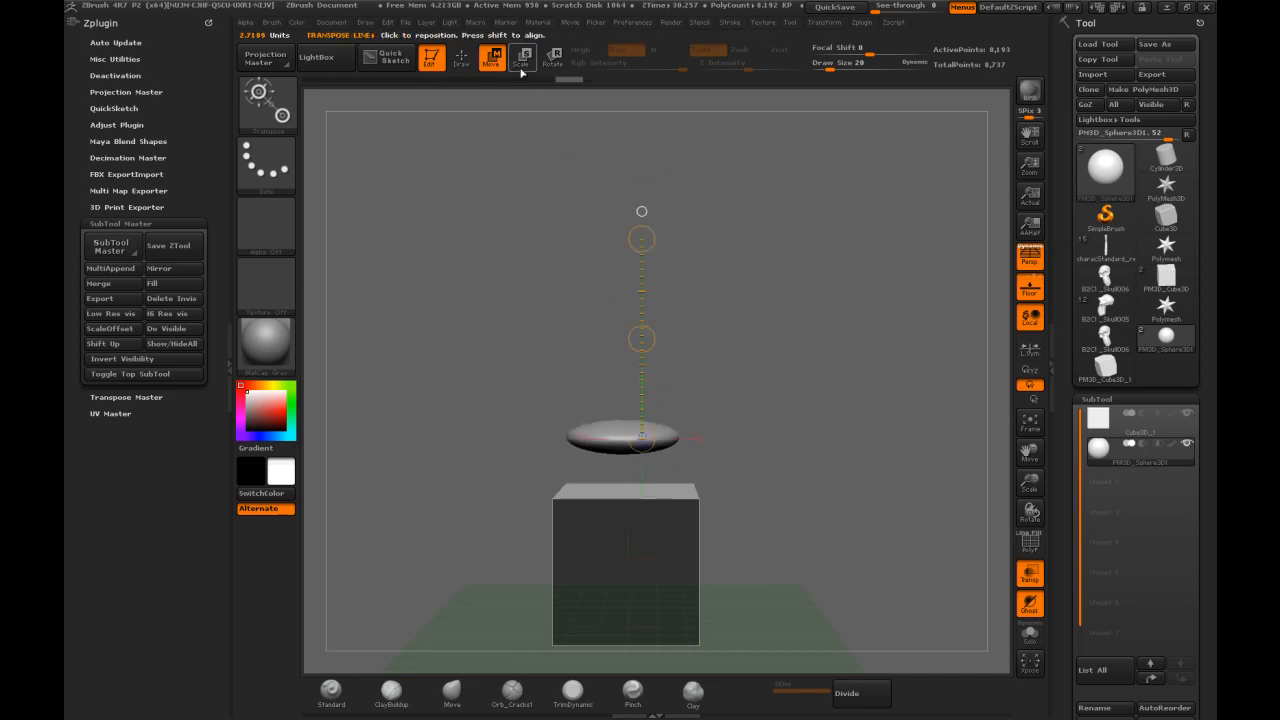
Switch to Rotate mode, draw a horizontal transpose line from the flattened sphere and spin the sphere around it with the middle circle
{"action": "left_click", "coordinate": [552, 57]}
{"action": "mouse_move", "coordinate": [617, 431]}
{"action": "left_mouse_down"}
{"action": "mouse_move", "coordinate": [366, 409]}
{"action": "mouse_move", "coordinate": [364, 426]}
{"action": "left_mouse_up"}
{"action": "left_click_drag", "start_coordinate": [503, 338], "coordinate": [527, 349]}
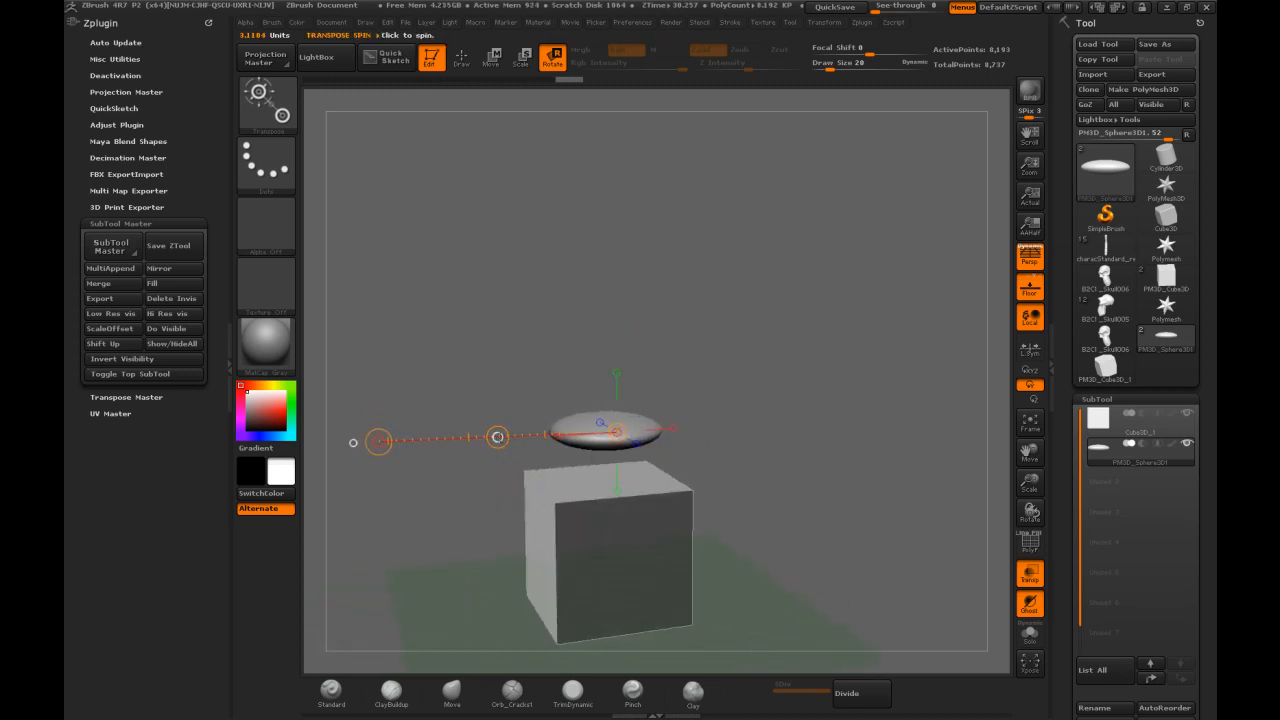
{"action": "mouse_move", "coordinate": [596, 327]}
{"action": "left_mouse_down", "text": "shift"}
{"action": "mouse_move", "coordinate": [631, 441]}
{"action": "mouse_move", "coordinate": [866, 446]}
{"action": "mouse_move", "coordinate": [852, 447]}
{"action": "left_mouse_up", "text": "shift"}
{"action": "left_click_drag", "start_coordinate": [788, 328], "coordinate": [780, 385]}
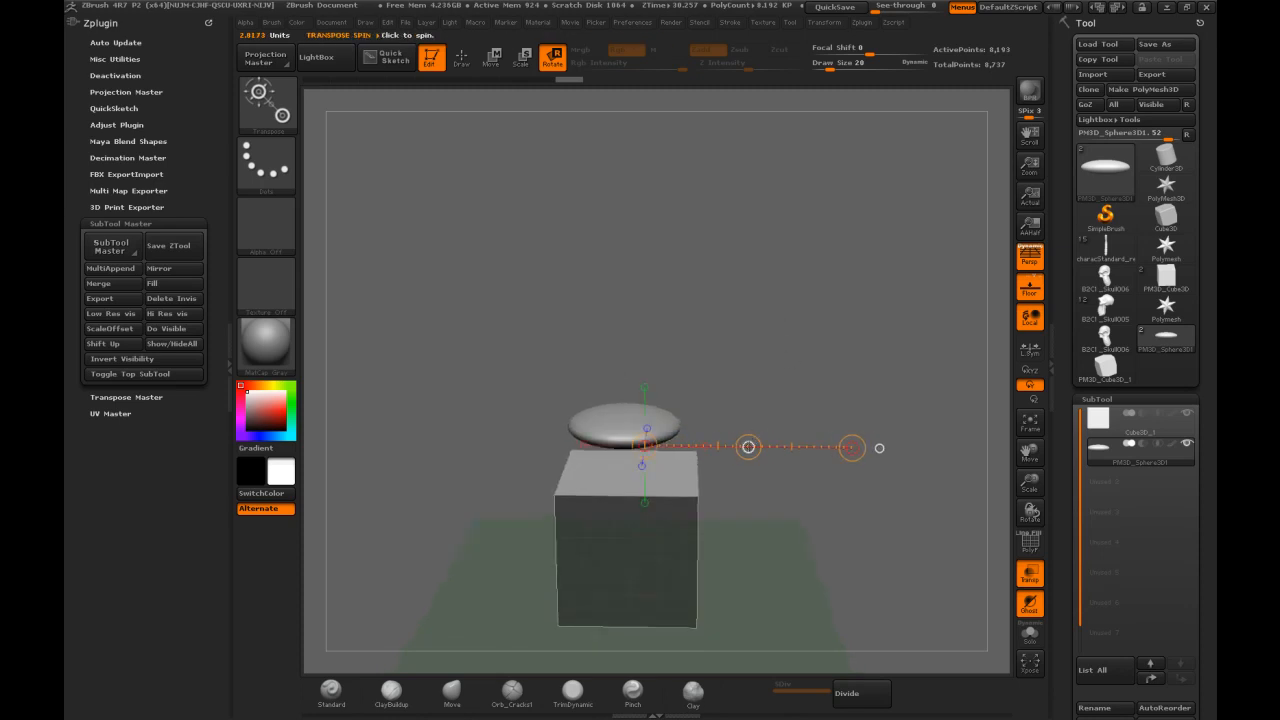
{"action": "left_click_drag", "start_coordinate": [749, 447], "coordinate": [789, 492]}
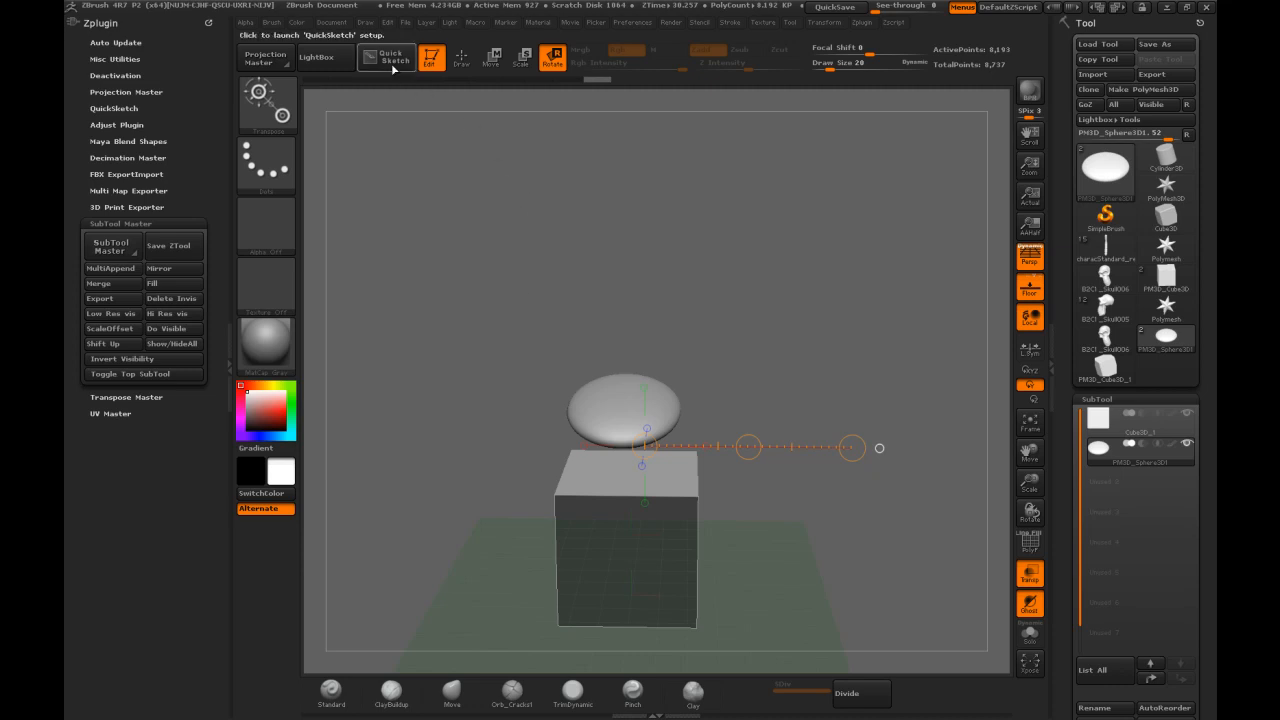
Select the cube subtool of the flattened-sphere tool, try to pull its top edge upward in Move mode and undo it
{"action": "left_click", "coordinate": [1166, 278]}
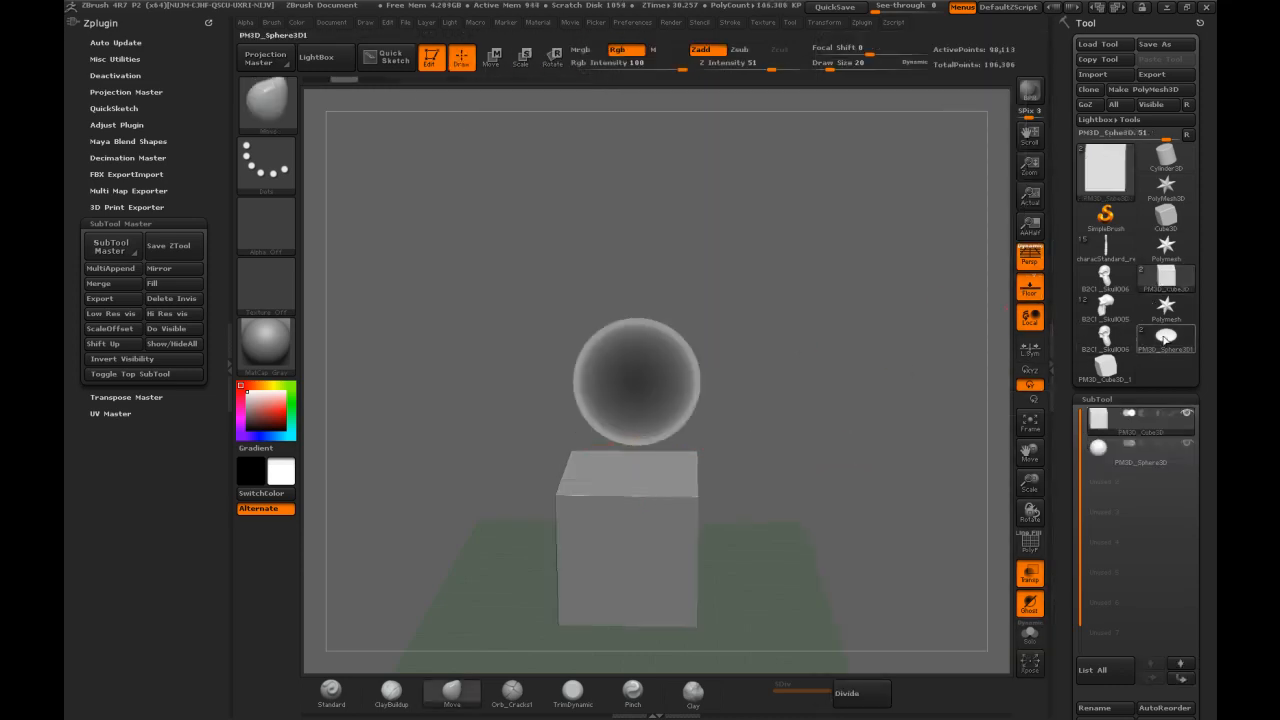
{"action": "left_click", "coordinate": [1163, 337]}
{"action": "left_click", "coordinate": [1110, 420]}
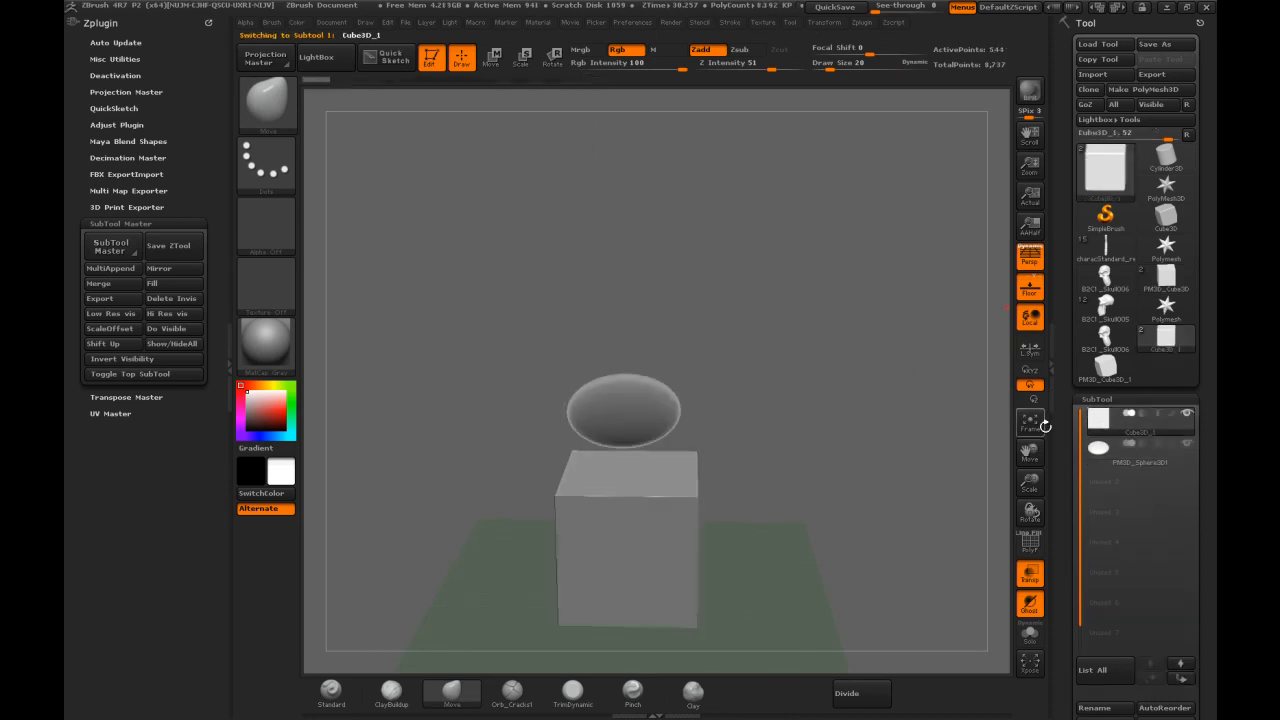
{"action": "left_click_drag", "start_coordinate": [791, 324], "coordinate": [783, 184]}
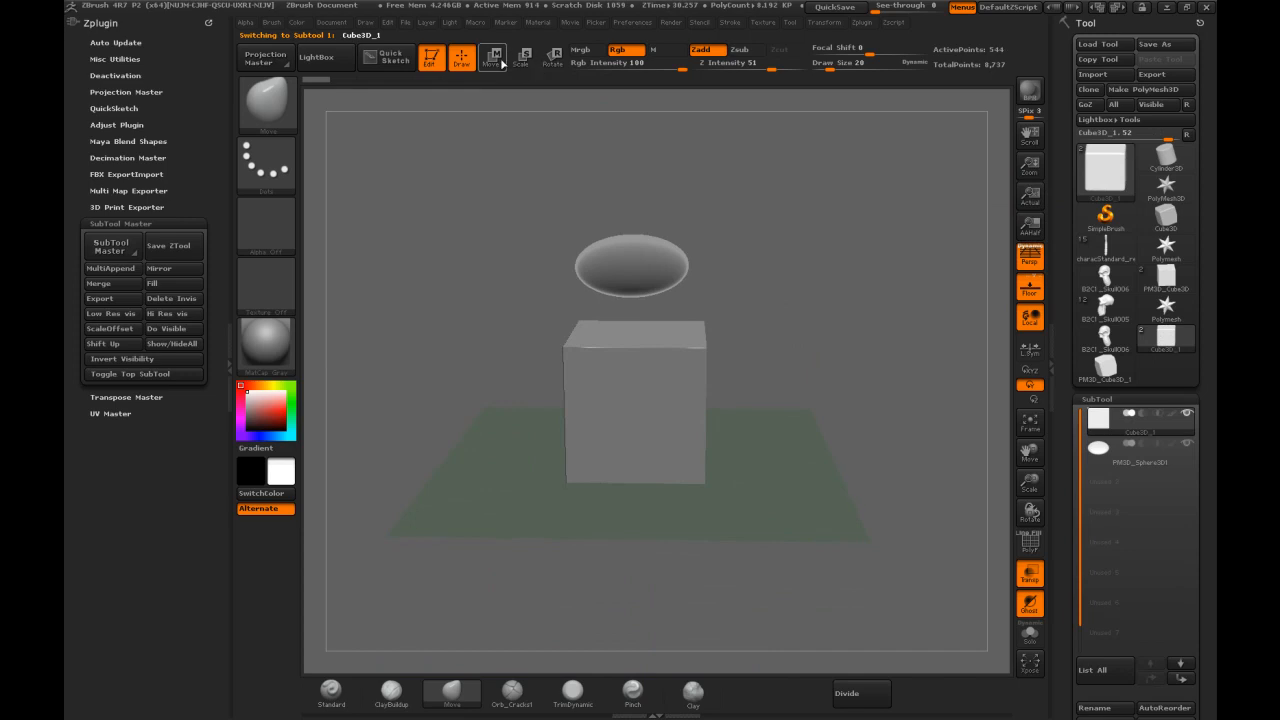
{"action": "left_click", "coordinate": [492, 58]}
{"action": "left_click_drag", "start_coordinate": [786, 315], "coordinate": [790, 277]}
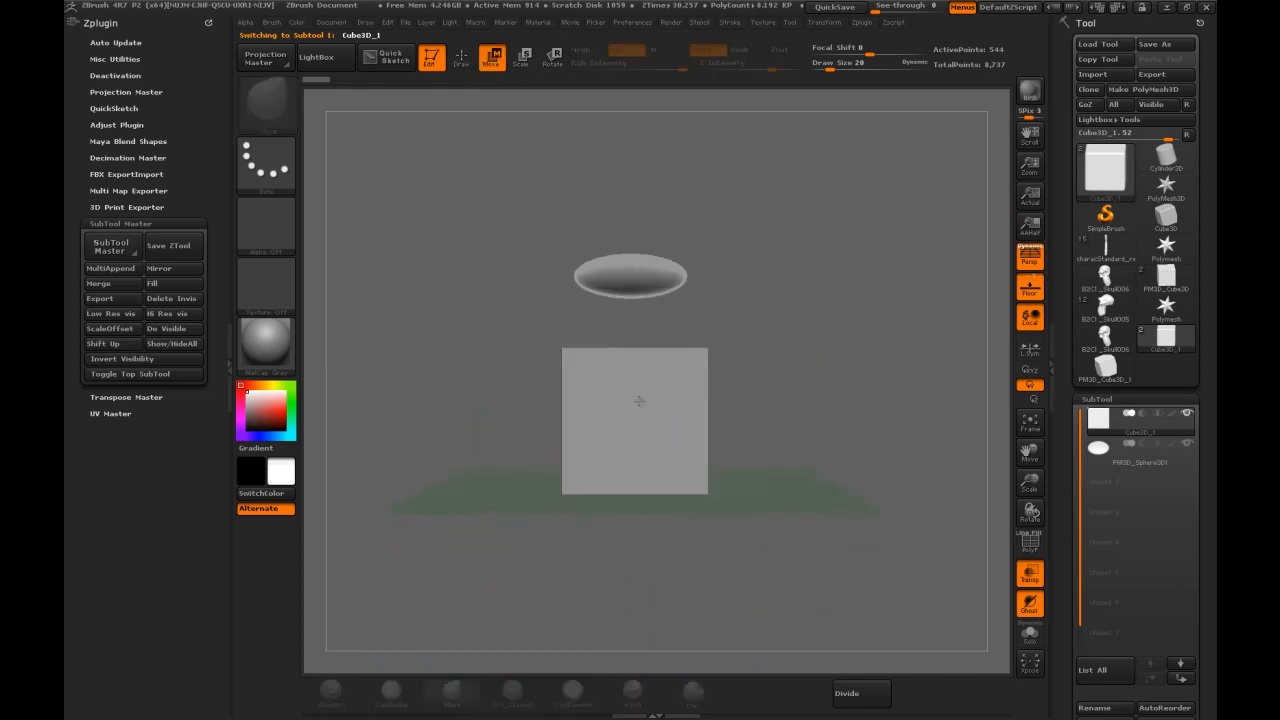
{"action": "left_click_drag", "start_coordinate": [632, 348], "coordinate": [636, 250]}
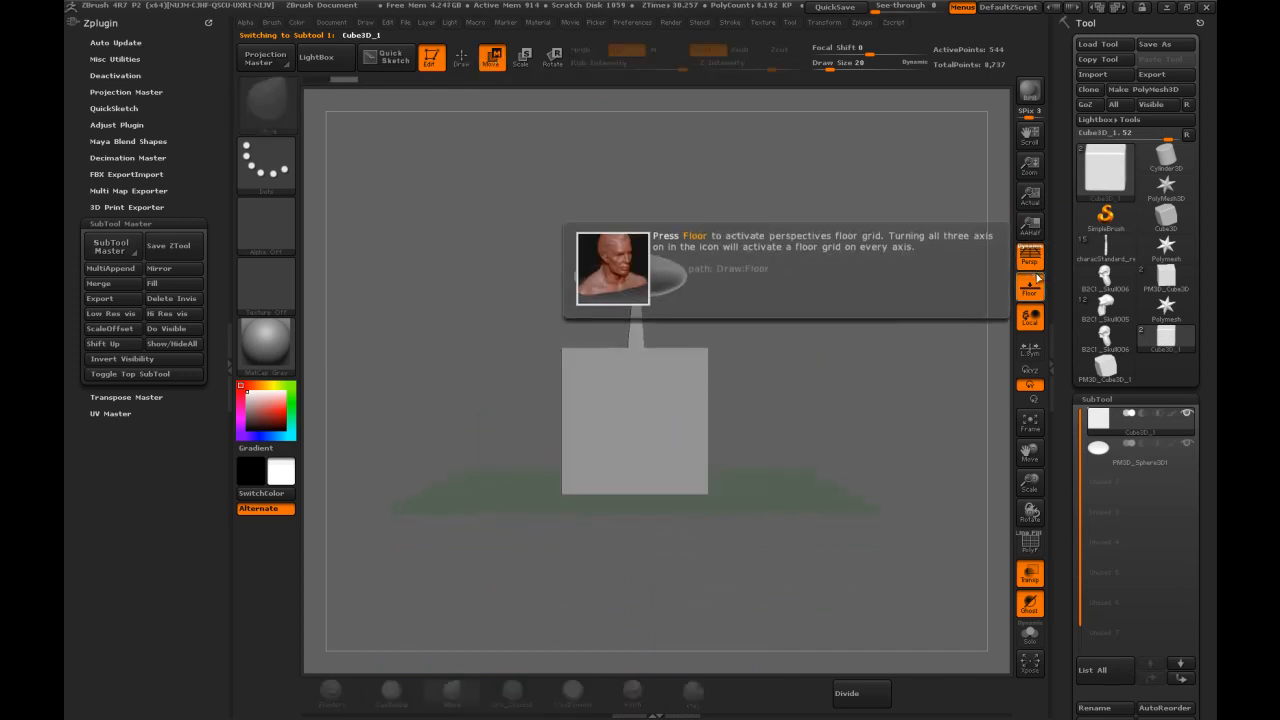
{"action": "key", "text": "ctrl+z"}
Open the Cube3D primitive, try to sculpt it and convert it to a PolyMesh3D
{"action": "left_click", "coordinate": [1165, 215]}
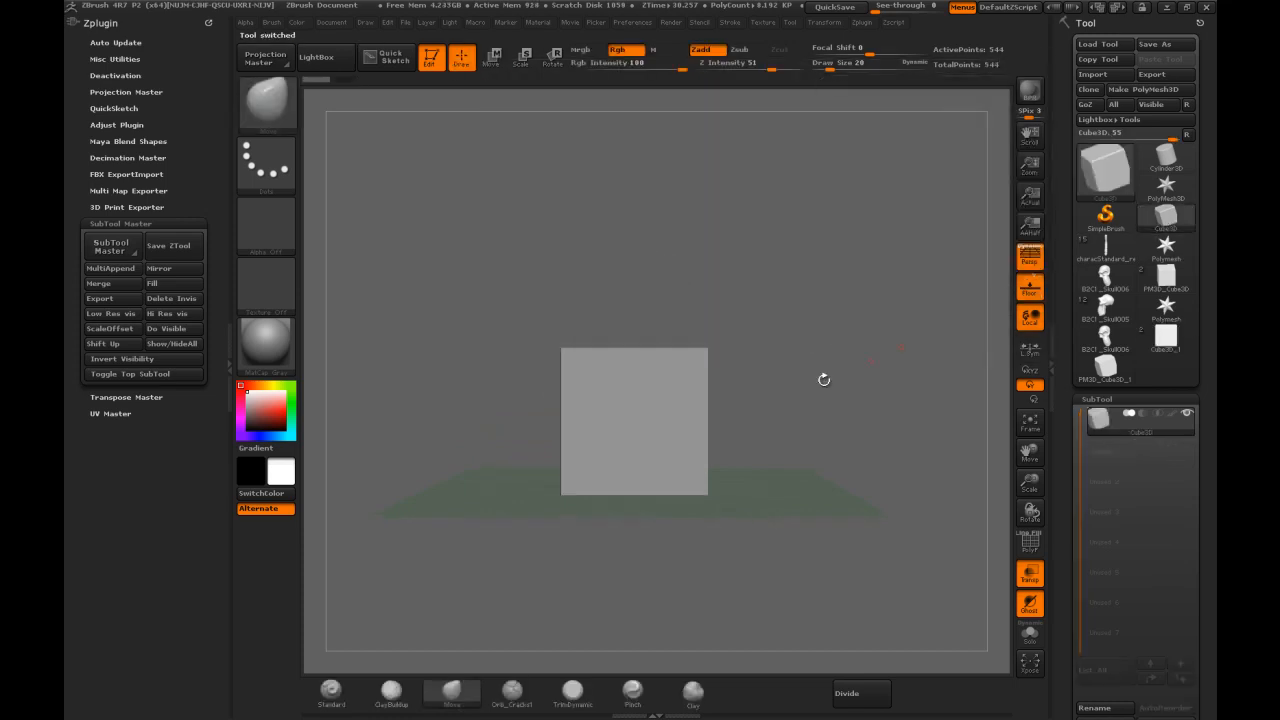
{"action": "left_click", "coordinate": [653, 479]}
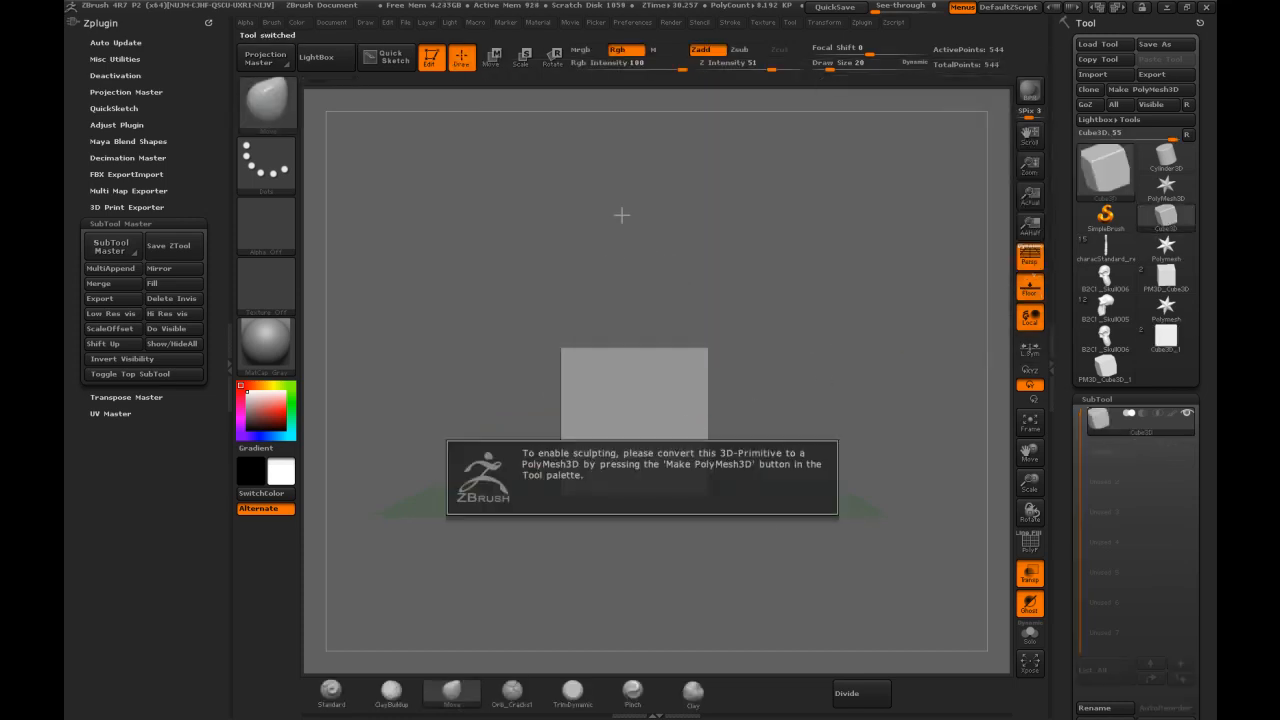
{"action": "left_click", "coordinate": [1150, 89]}
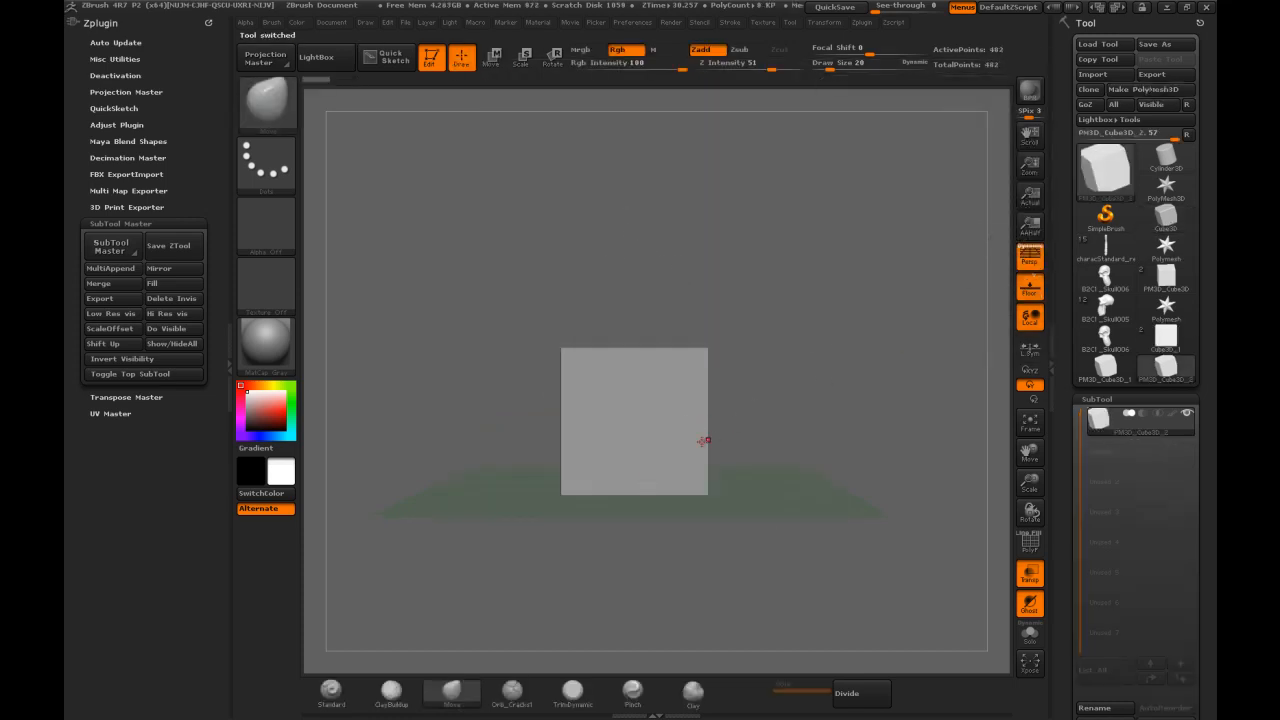
{"action": "key", "text": "ctrl"}
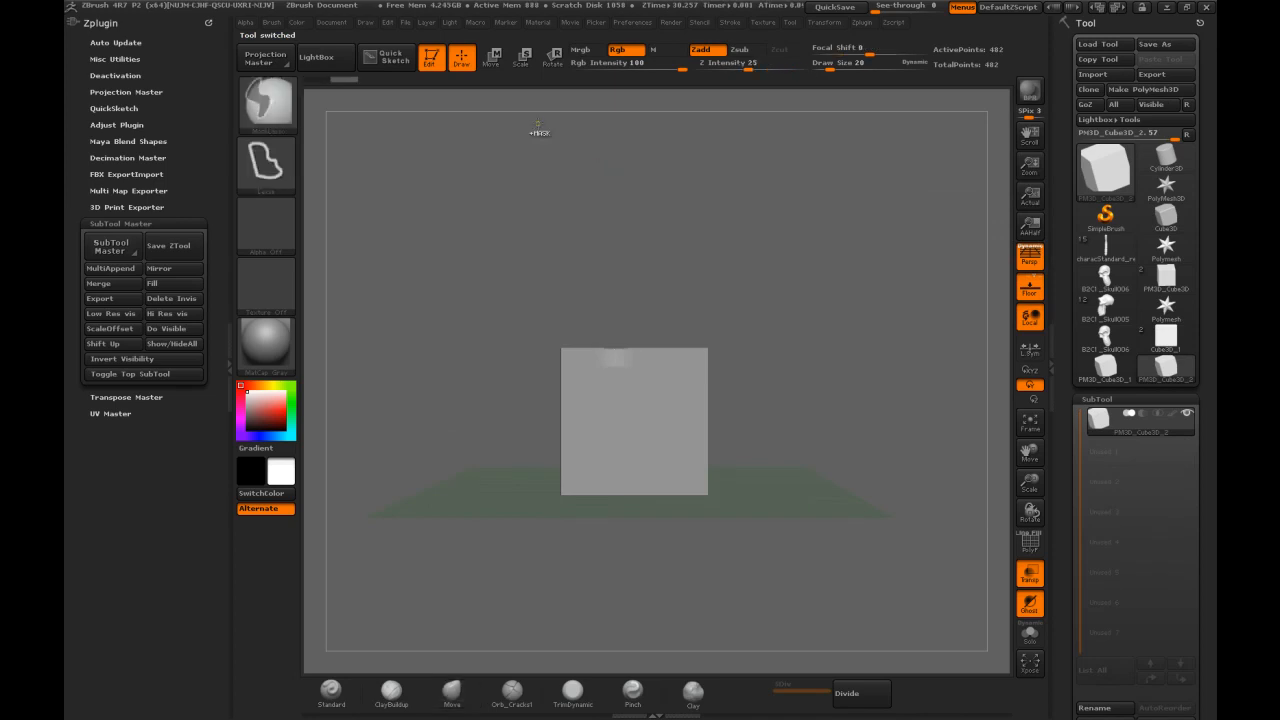
Switch to Move mode, draw a vertical transpose line through the cube and extend its lower end well below the floor
{"action": "key", "text": "w"}
{"action": "left_click_drag", "start_coordinate": [634, 483], "coordinate": [630, 185]}
{"action": "left_click_drag", "start_coordinate": [634, 236], "coordinate": [634, 231]}
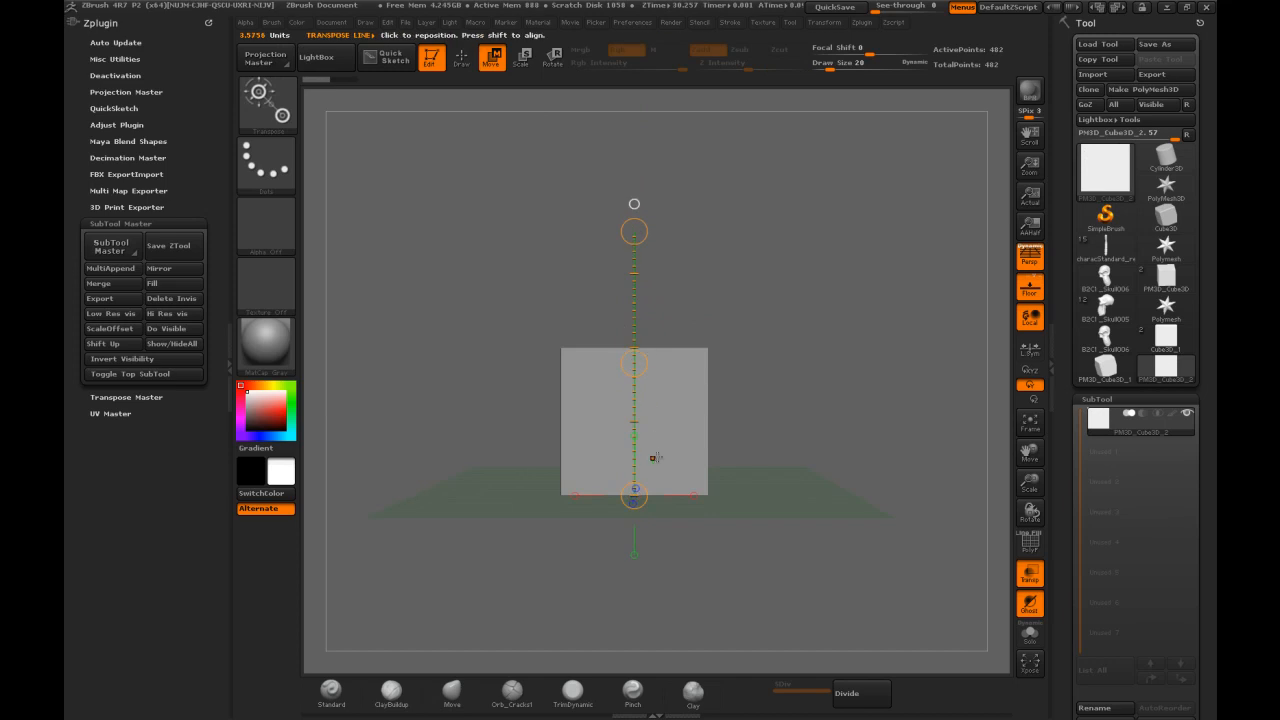
{"action": "left_click_drag", "start_coordinate": [634, 495], "coordinate": [634, 611]}
Move the cube slightly upward and sideways with the transpose line's middle circle
{"action": "left_click", "coordinate": [634, 422]}
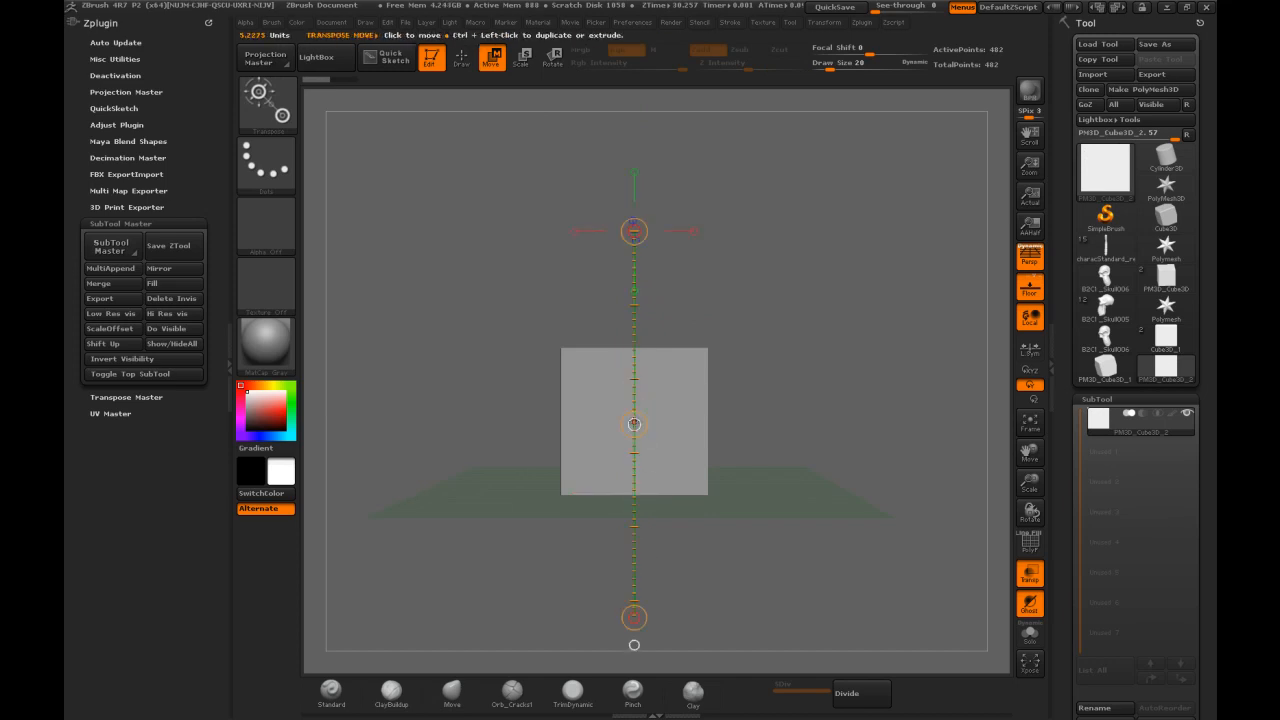
{"action": "mouse_move", "coordinate": [634, 424]}
{"action": "left_mouse_down"}
{"action": "mouse_move", "coordinate": [729, 420]}
{"action": "mouse_move", "coordinate": [500, 423]}
{"action": "mouse_move", "coordinate": [770, 407]}
{"action": "mouse_move", "coordinate": [474, 428]}
{"action": "mouse_move", "coordinate": [743, 400]}
{"action": "mouse_move", "coordinate": [727, 397]}
{"action": "mouse_move", "coordinate": [553, 414]}
{"action": "mouse_move", "coordinate": [775, 405]}
{"action": "mouse_move", "coordinate": [594, 394]}
{"action": "mouse_move", "coordinate": [643, 403]}
{"action": "left_mouse_up"}
{"action": "left_click", "coordinate": [642, 419]}
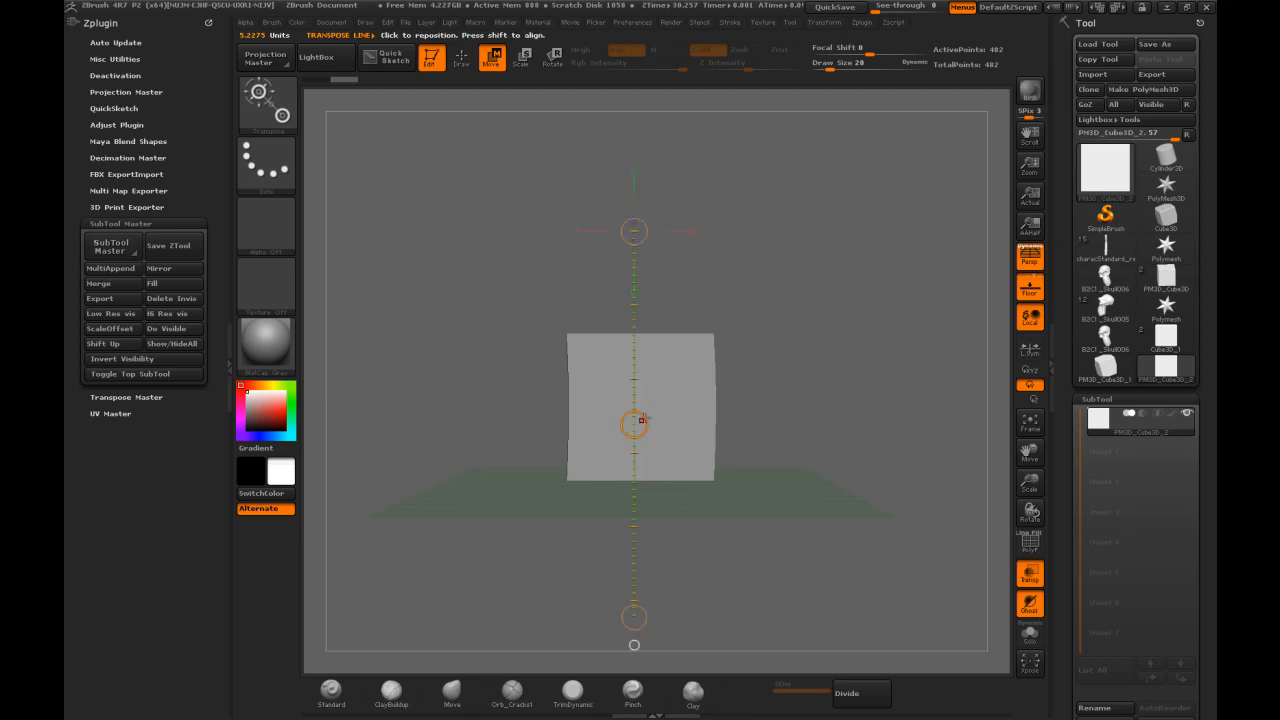
{"action": "left_click_drag", "start_coordinate": [642, 420], "coordinate": [602, 425]}
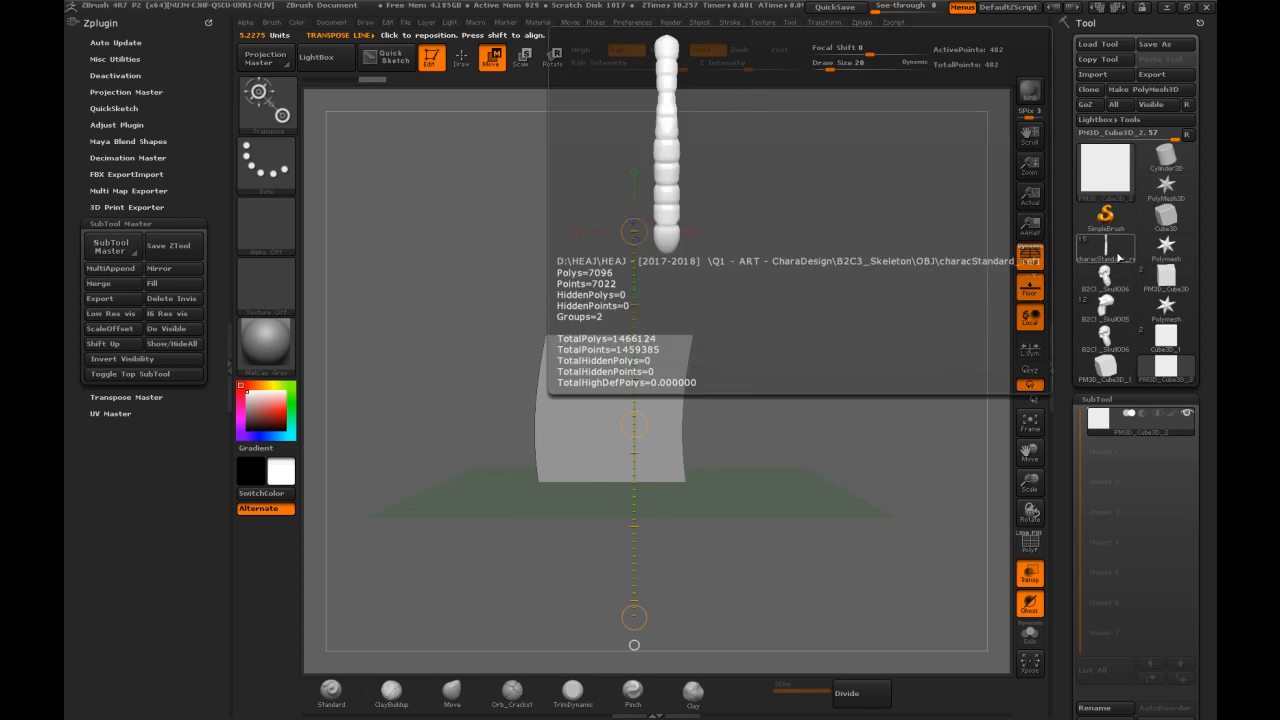
Open the B2C1_Skull005 tool, turn the skull to a front three-quarter view and disable the Transp display
{"action": "left_click", "coordinate": [1117, 311]}
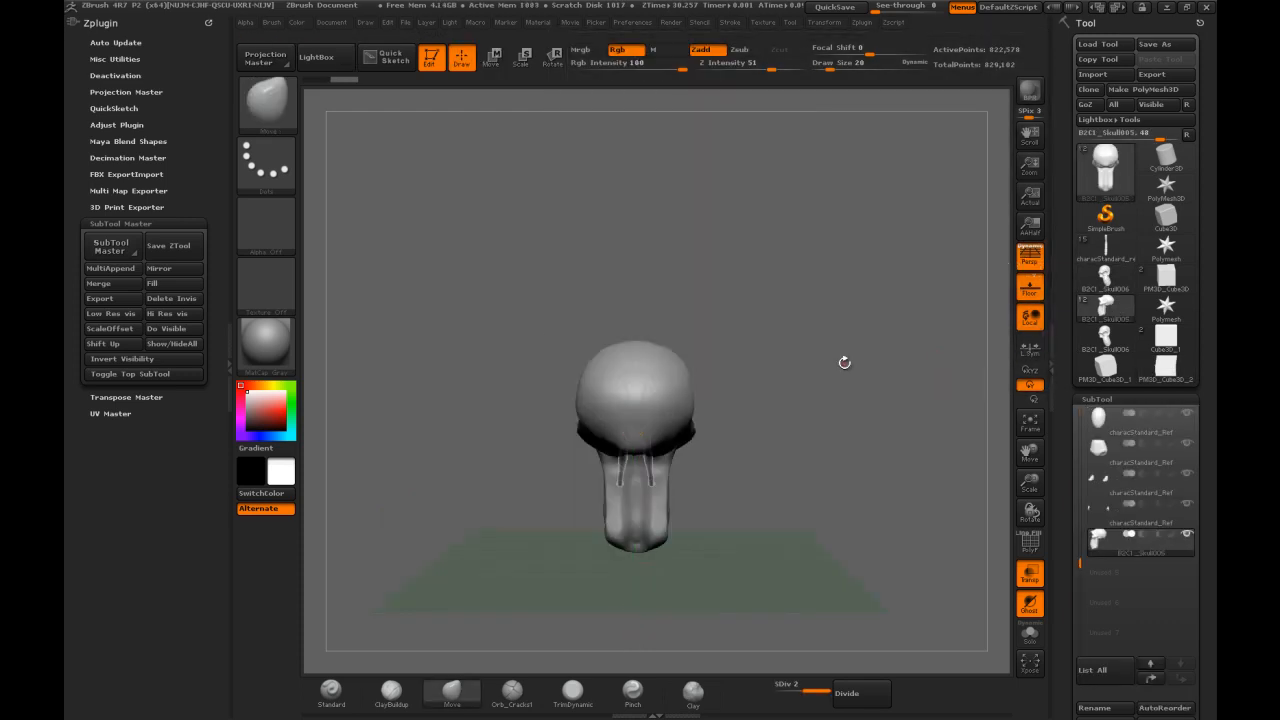
{"action": "left_click_drag", "start_coordinate": [531, 318], "coordinate": [435, 336]}
{"action": "left_click", "coordinate": [1029, 572]}
{"action": "mouse_move", "coordinate": [885, 323]}
{"action": "left_mouse_down"}
{"action": "mouse_move", "coordinate": [884, 383]}
{"action": "mouse_move", "coordinate": [903, 337]}
{"action": "left_mouse_up"}
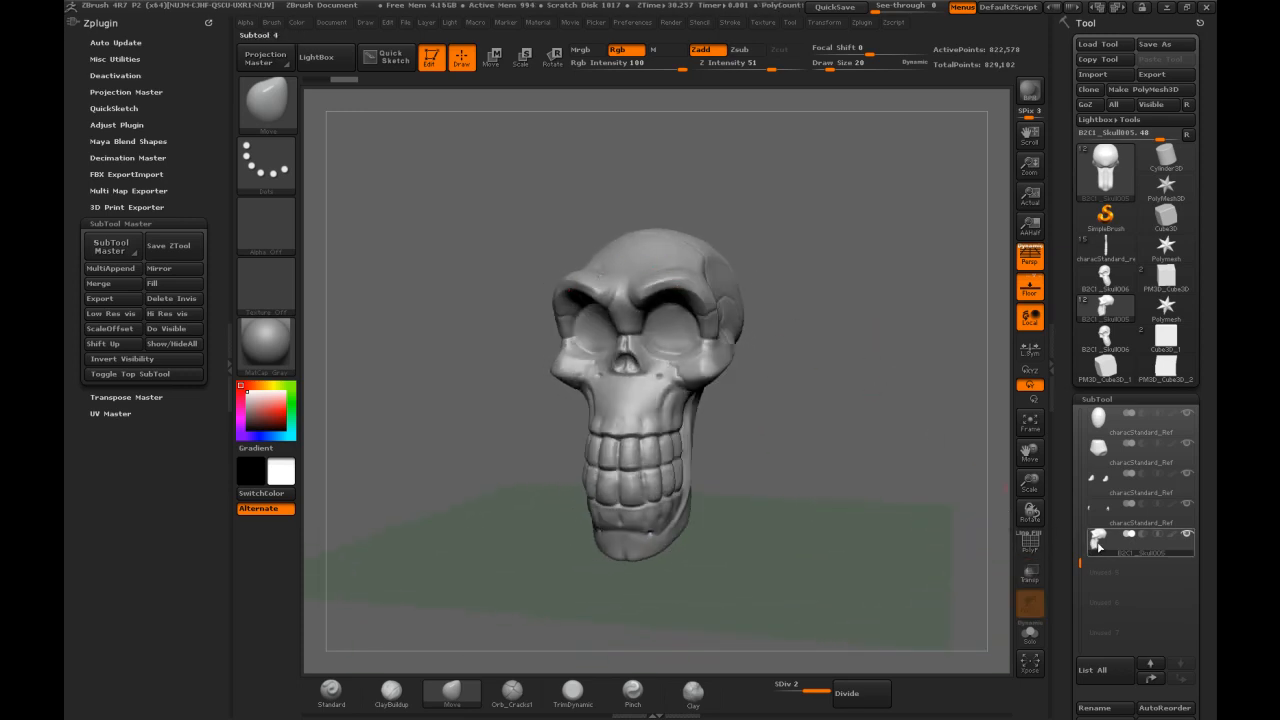
Switch to Scale mode and draw a transpose line outward from the back of the skull
{"action": "left_click", "coordinate": [521, 57]}
{"action": "left_click_drag", "start_coordinate": [840, 200], "coordinate": [747, 193]}
{"action": "left_click_drag", "start_coordinate": [841, 215], "coordinate": [807, 263], "text": "alt"}
{"action": "left_click_drag", "start_coordinate": [671, 307], "coordinate": [856, 280]}
{"action": "left_click_drag", "start_coordinate": [765, 275], "coordinate": [712, 272]}
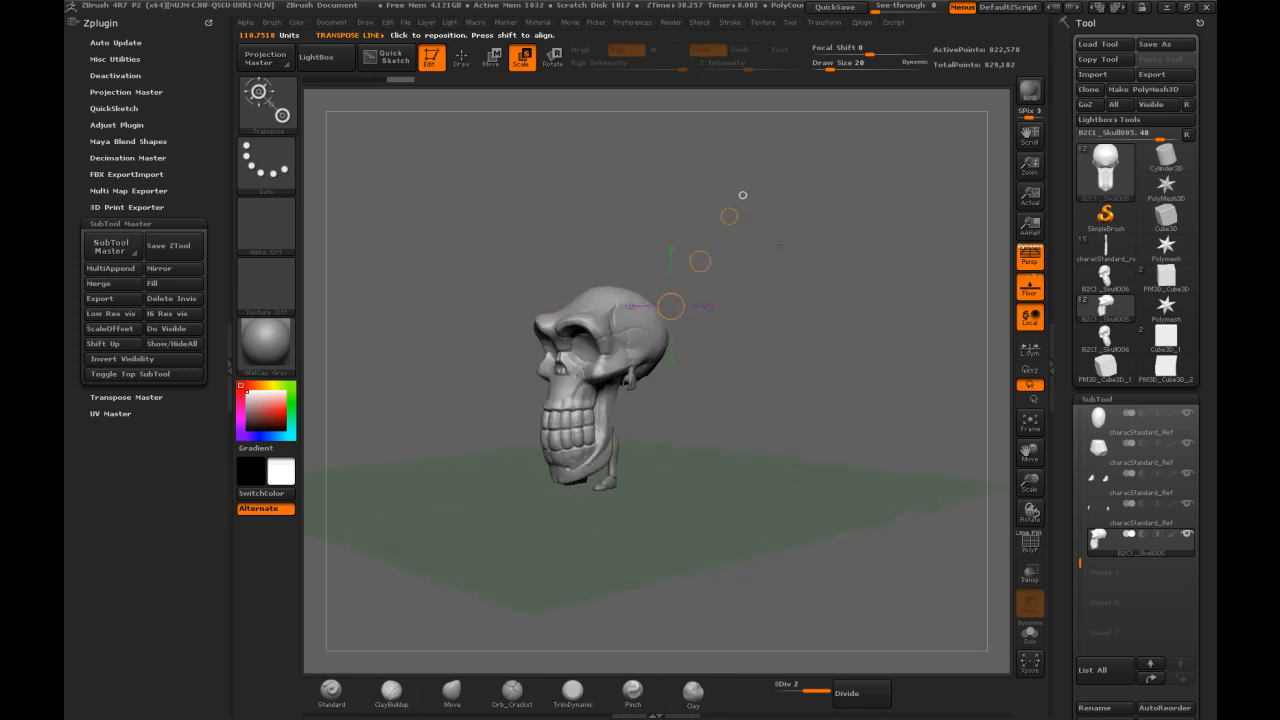
Scale the skull down uniformly toward the body's proportions by pulling in the transpose line's outer end
{"action": "left_click_drag", "start_coordinate": [729, 215], "coordinate": [687, 266]}
{"action": "left_click_drag", "start_coordinate": [729, 216], "coordinate": [666, 277]}
{"action": "left_click_drag", "start_coordinate": [800, 255], "coordinate": [755, 285]}
{"action": "left_click_drag", "start_coordinate": [783, 178], "coordinate": [686, 281]}
{"action": "left_click_drag", "start_coordinate": [842, 241], "coordinate": [657, 186]}
Switch to Move mode, draw a new diagonal transpose line beside the skull and move the skull onto the body's neck
{"action": "left_click", "coordinate": [492, 57]}
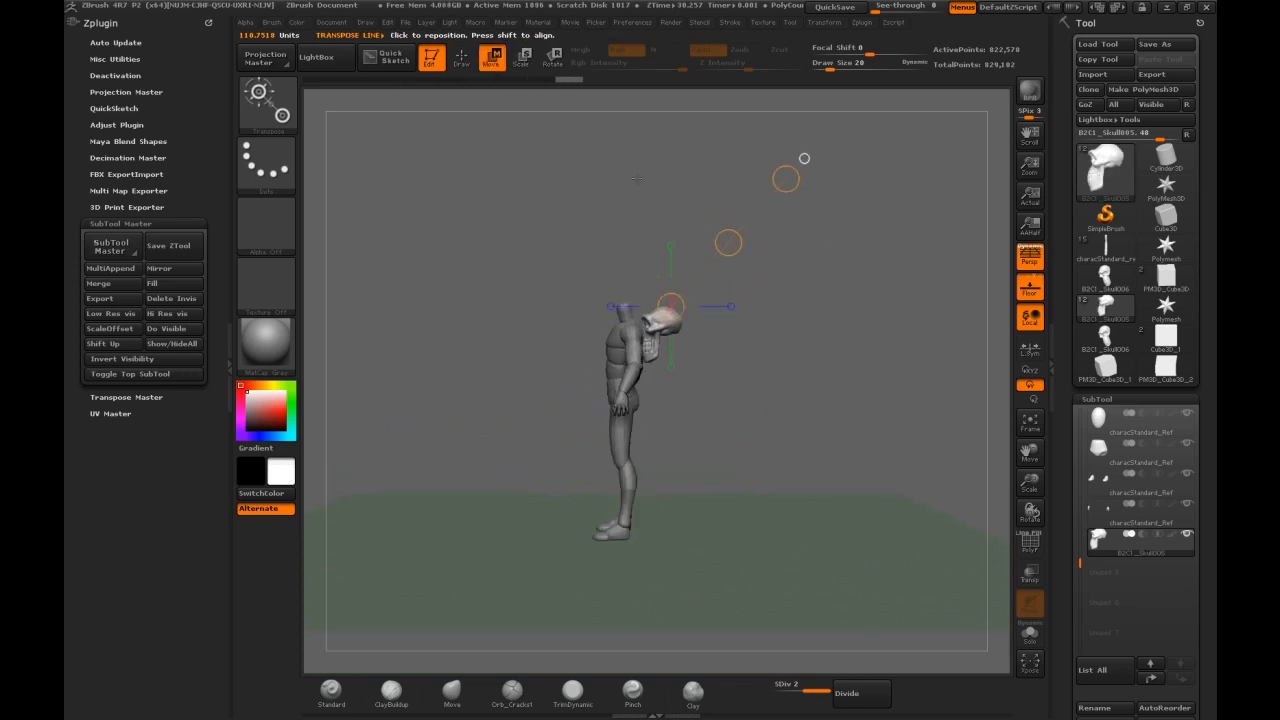
{"action": "mouse_move", "coordinate": [741, 314]}
{"action": "left_mouse_down"}
{"action": "mouse_move", "coordinate": [775, 291]}
{"action": "mouse_move", "coordinate": [757, 318]}
{"action": "left_mouse_up"}
{"action": "left_click_drag", "start_coordinate": [682, 335], "coordinate": [743, 446]}
{"action": "mouse_move", "coordinate": [711, 392]}
{"action": "left_mouse_down"}
{"action": "mouse_move", "coordinate": [681, 352]}
{"action": "mouse_move", "coordinate": [667, 362]}
{"action": "left_mouse_up"}
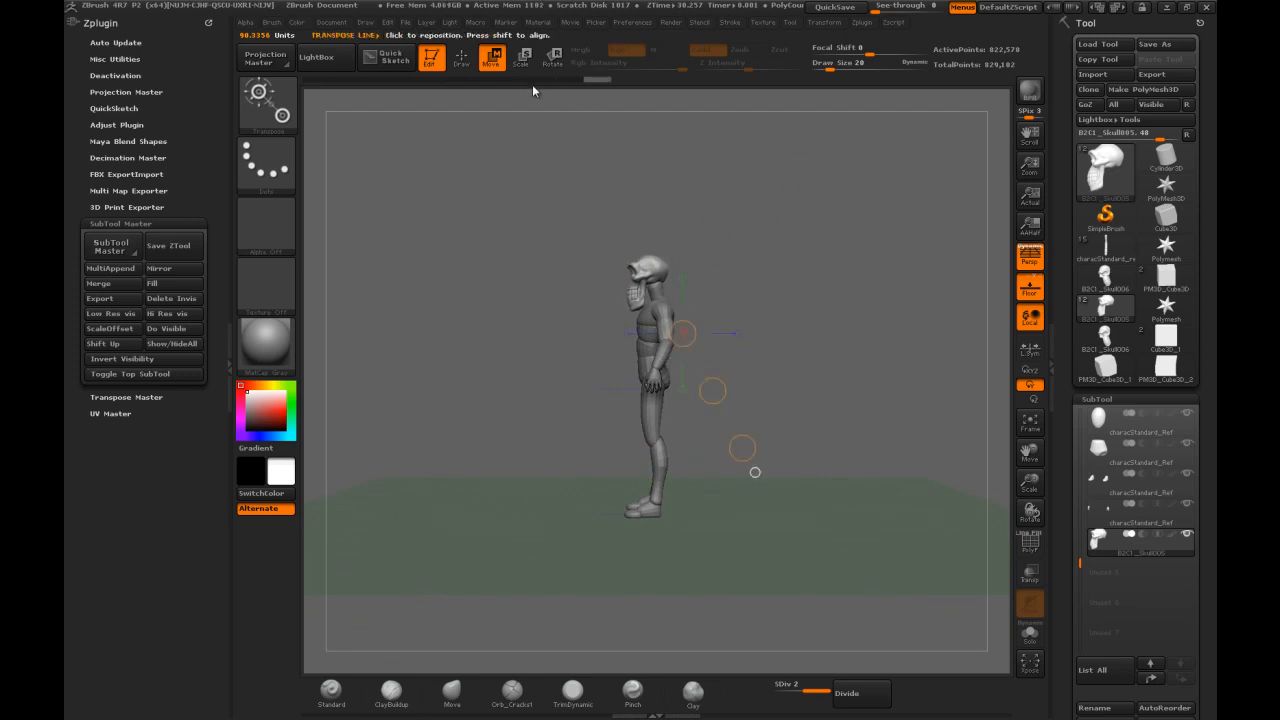
Draw a diagonal transpose line from the top of the skull and scale the skull up slightly in Scale mode
{"action": "left_click", "coordinate": [521, 57]}
{"action": "mouse_move", "coordinate": [655, 263]}
{"action": "left_mouse_down"}
{"action": "mouse_move", "coordinate": [744, 153]}
{"action": "mouse_move", "coordinate": [686, 208]}
{"action": "mouse_move", "coordinate": [692, 222]}
{"action": "left_mouse_up"}
{"action": "left_click", "coordinate": [490, 57]}
{"action": "left_click_drag", "start_coordinate": [750, 306], "coordinate": [791, 321]}
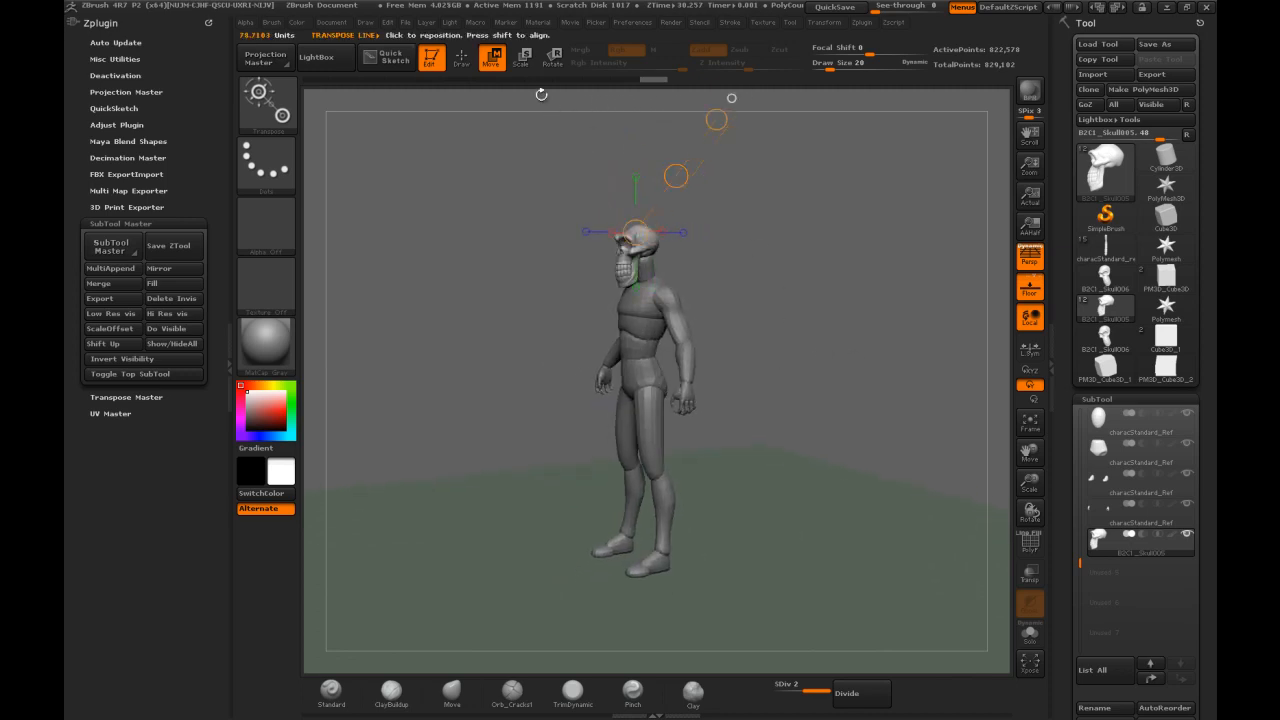
{"action": "left_click_drag", "start_coordinate": [717, 119], "coordinate": [735, 117]}
{"action": "left_click_drag", "start_coordinate": [748, 210], "coordinate": [757, 350], "text": "alt"}
Switch back to Move mode and nudge the skull on the neck with the transpose line's middle circle
{"action": "left_click", "coordinate": [491, 58]}
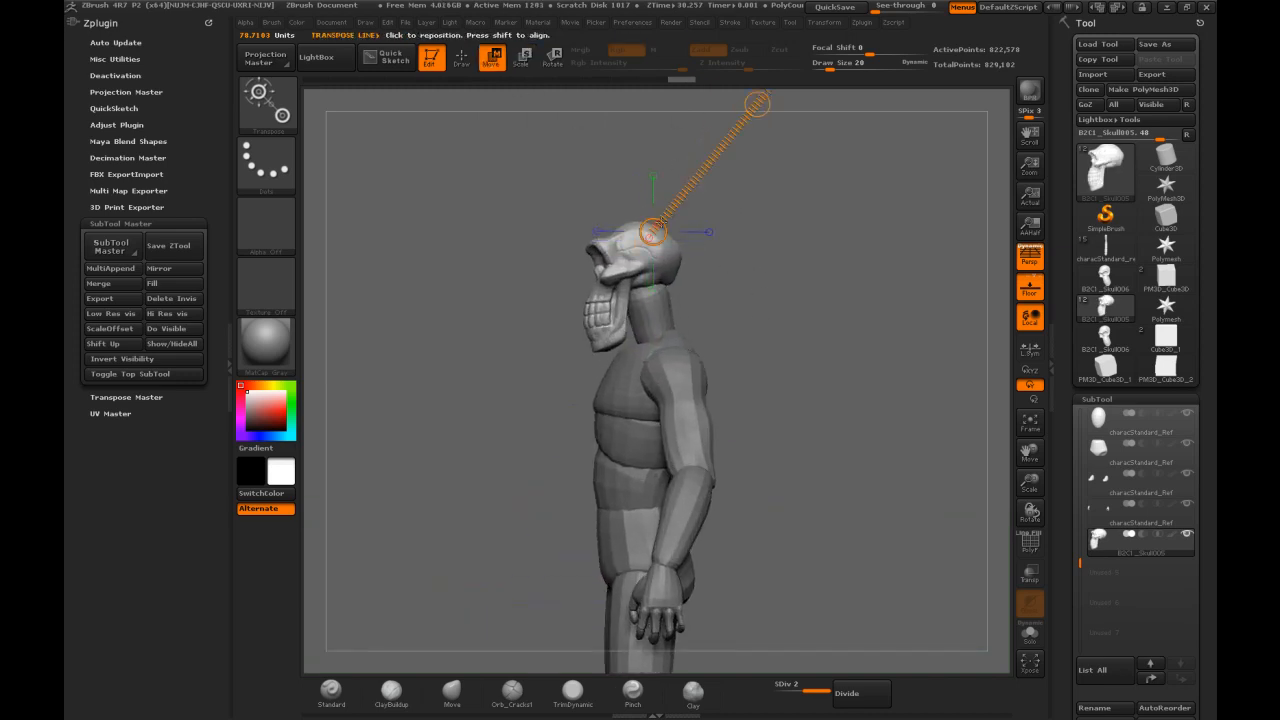
{"action": "left_click_drag", "start_coordinate": [785, 177], "coordinate": [755, 251], "text": "alt"}
{"action": "left_click_drag", "start_coordinate": [726, 177], "coordinate": [724, 179]}
{"action": "left_click_drag", "start_coordinate": [722, 180], "coordinate": [723, 180]}
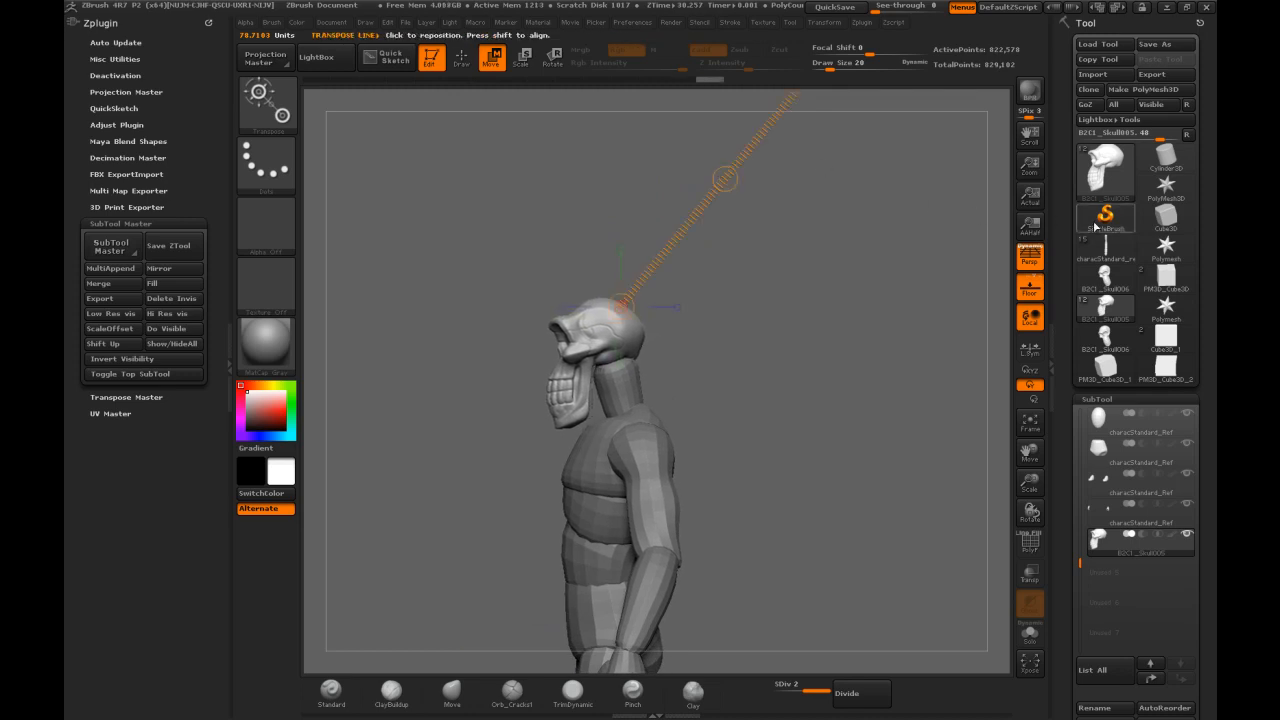
{"action": "mouse_move", "coordinate": [1100, 238]}
{"action": "mouse_move", "coordinate": [1116, 274]}
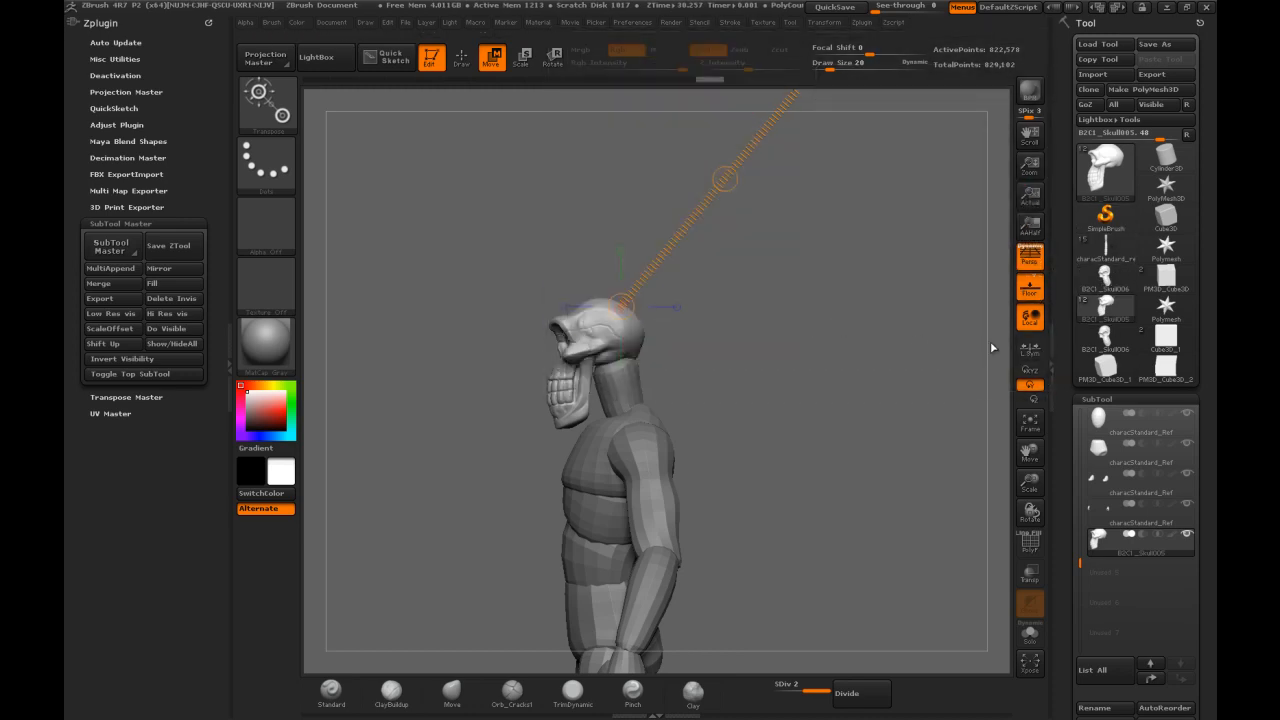
Select the character's upper torso subtool and isolate it with Solo mode
{"action": "mouse_move", "coordinate": [1082, 307]}
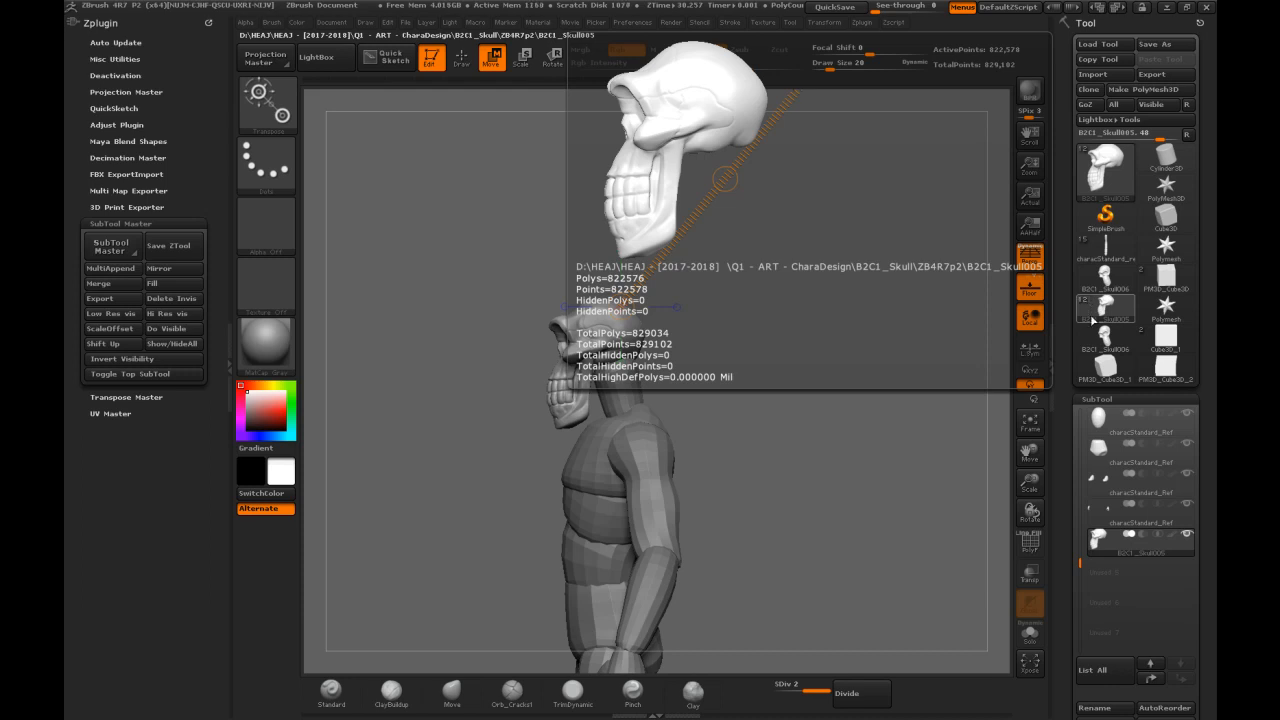
{"action": "mouse_move", "coordinate": [1165, 337]}
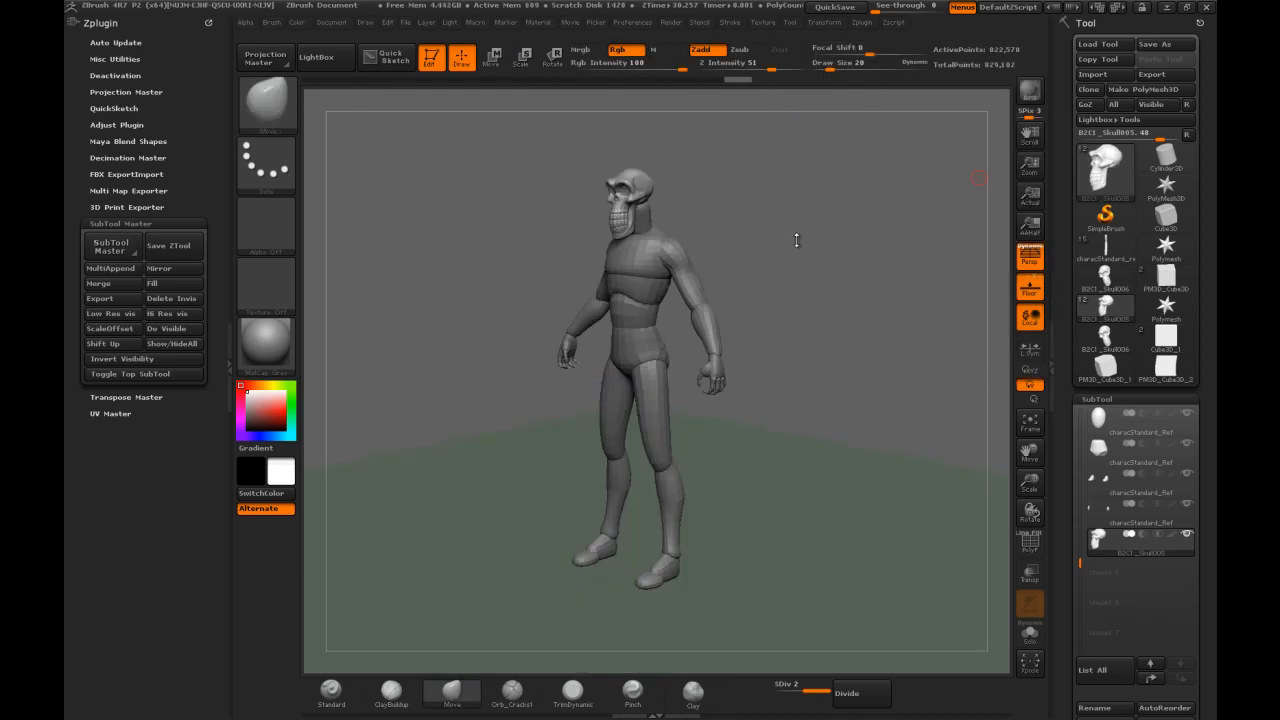
{"action": "mouse_move", "coordinate": [797, 240]}
{"action": "left_mouse_down"}
{"action": "mouse_move", "coordinate": [857, 230]}
{"action": "mouse_move", "coordinate": [801, 228]}
{"action": "left_mouse_up"}
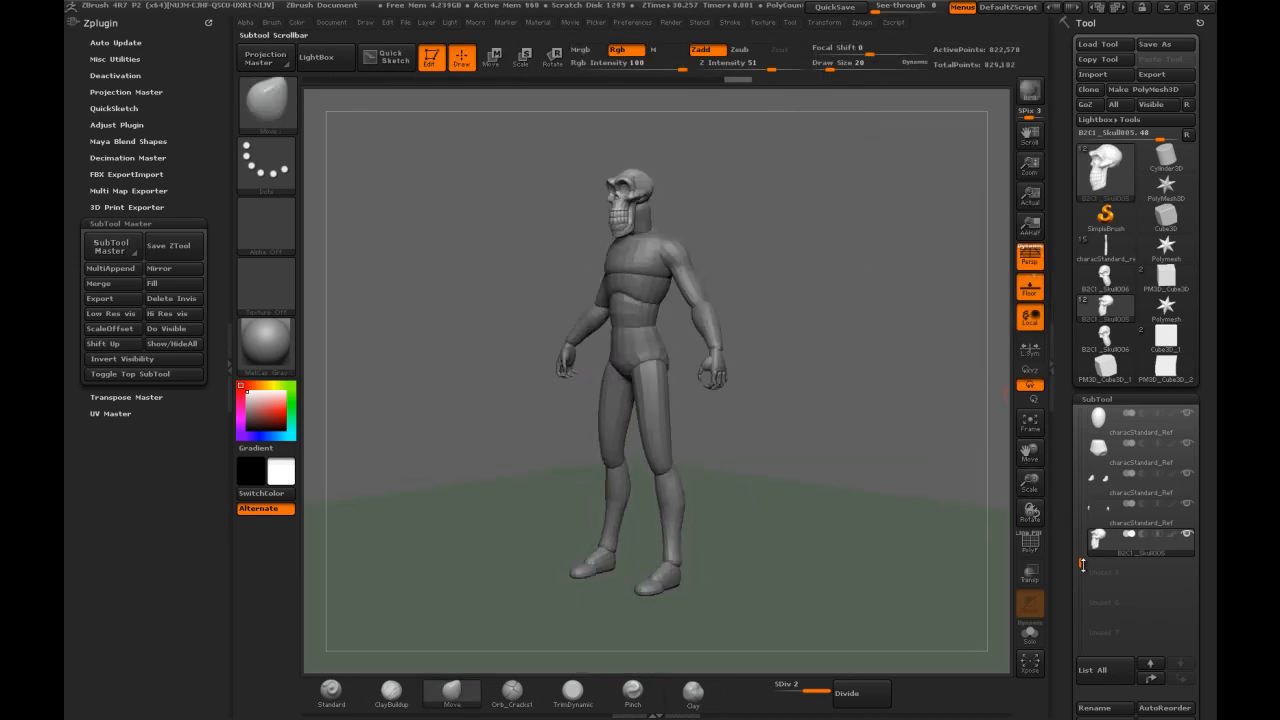
{"action": "left_click_drag", "start_coordinate": [1079, 549], "coordinate": [1076, 418]}
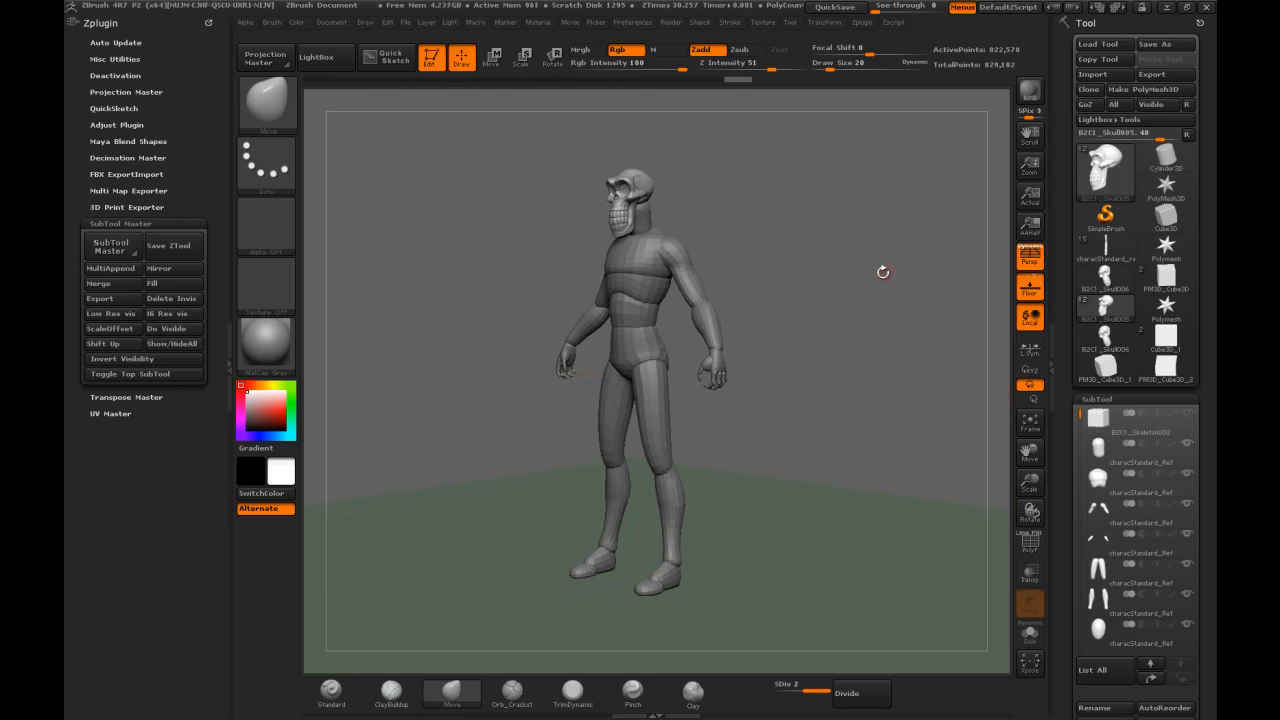
{"action": "left_click", "coordinate": [1107, 485]}
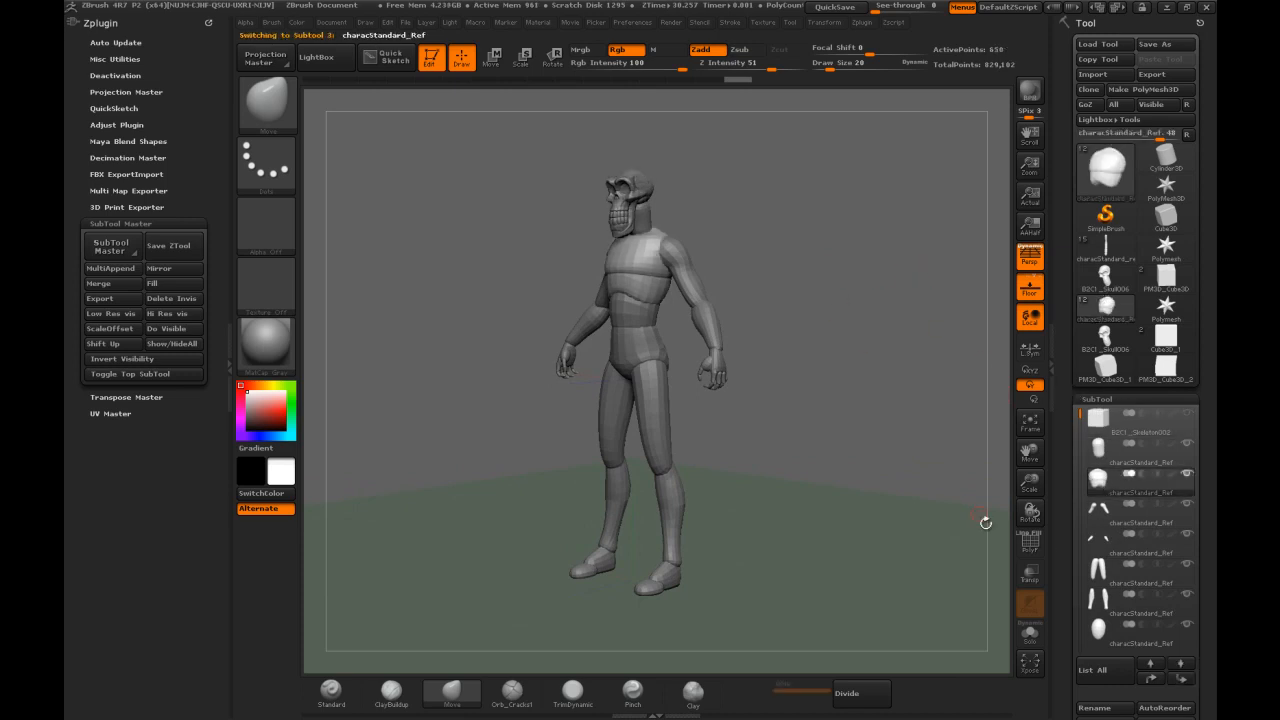
{"action": "left_click_drag", "start_coordinate": [815, 250], "coordinate": [918, 304]}
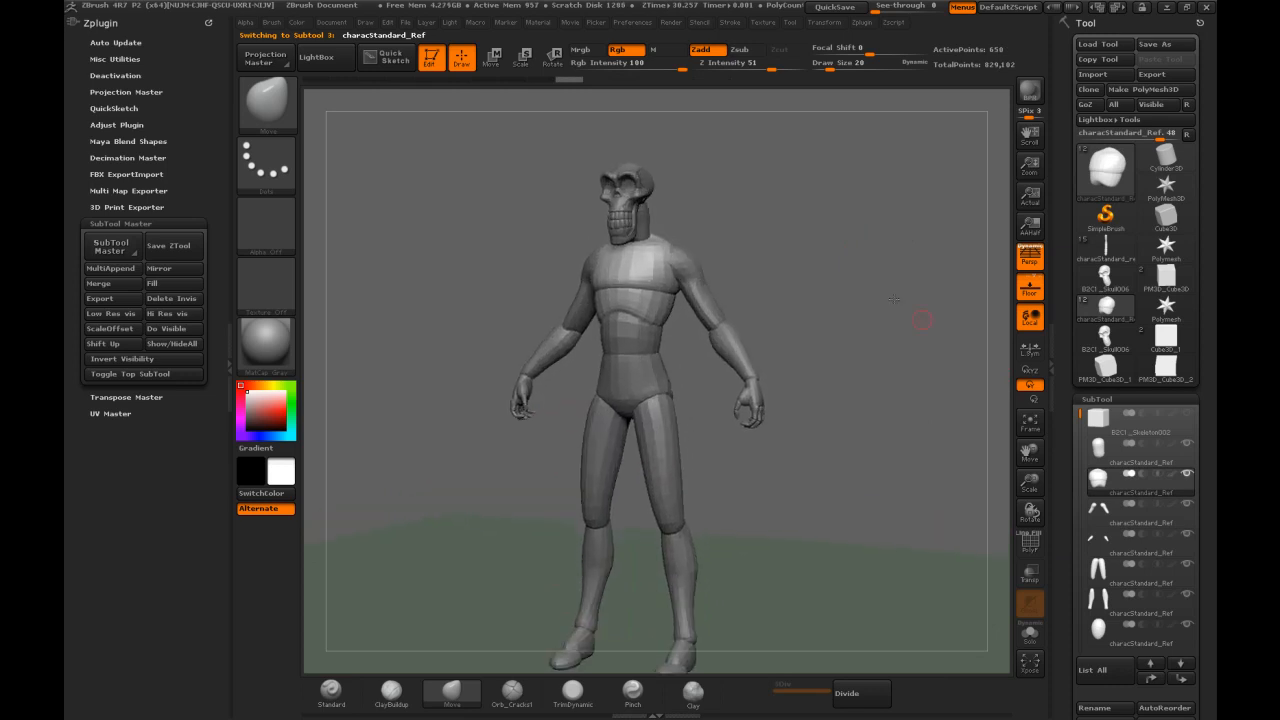
{"action": "left_click", "coordinate": [1031, 645]}
{"action": "left_click", "coordinate": [1031, 645]}
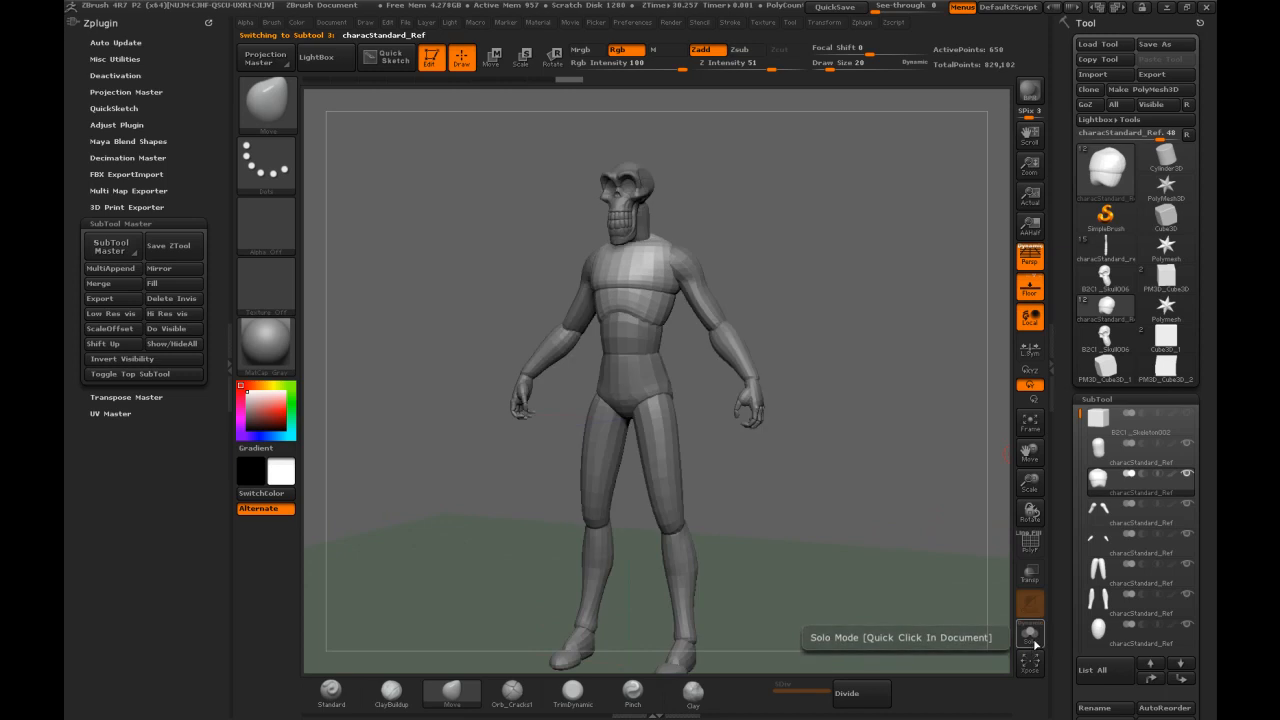
{"action": "left_click", "coordinate": [1031, 645]}
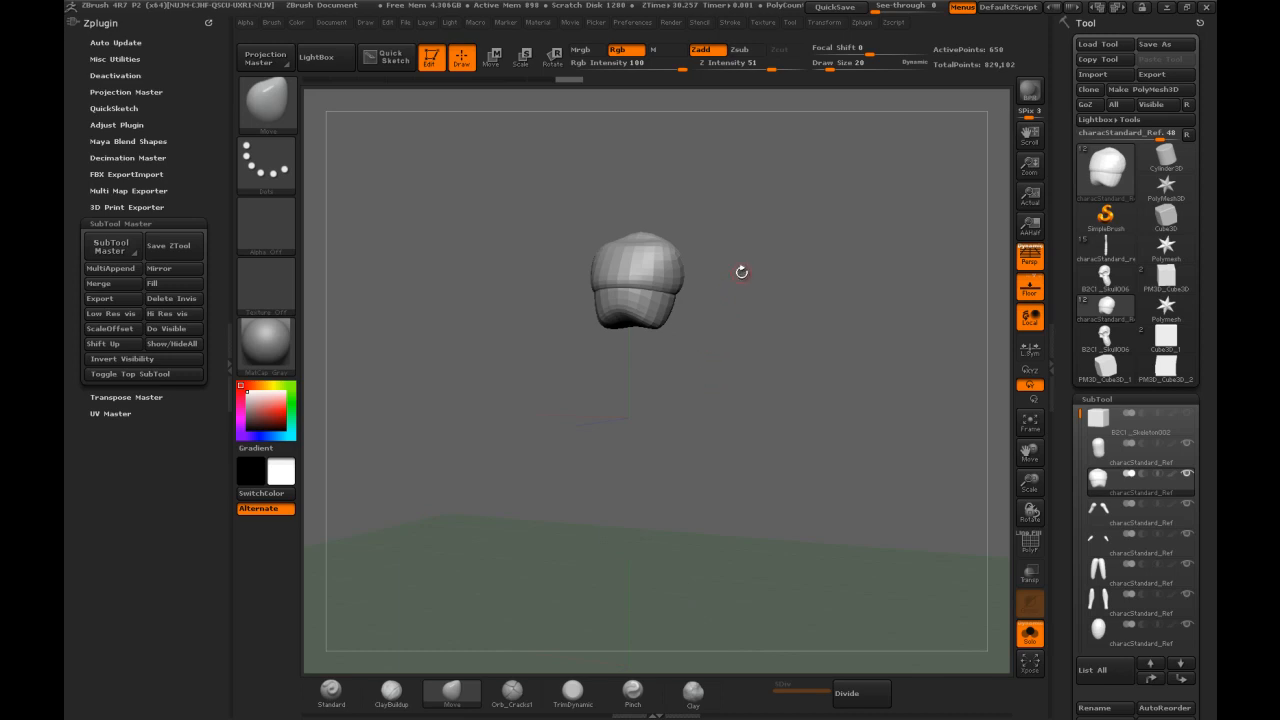
Check the torso's topology with the polyframe and subdivide its mesh up to subdivision level 4
{"action": "left_click_drag", "start_coordinate": [748, 246], "coordinate": [1005, 418]}
{"action": "left_click", "coordinate": [1030, 543]}
{"action": "left_click_drag", "start_coordinate": [897, 381], "coordinate": [660, 410]}
{"action": "left_click_drag", "start_coordinate": [1063, 478], "coordinate": [1088, 302]}
{"action": "left_click", "coordinate": [1092, 284]}
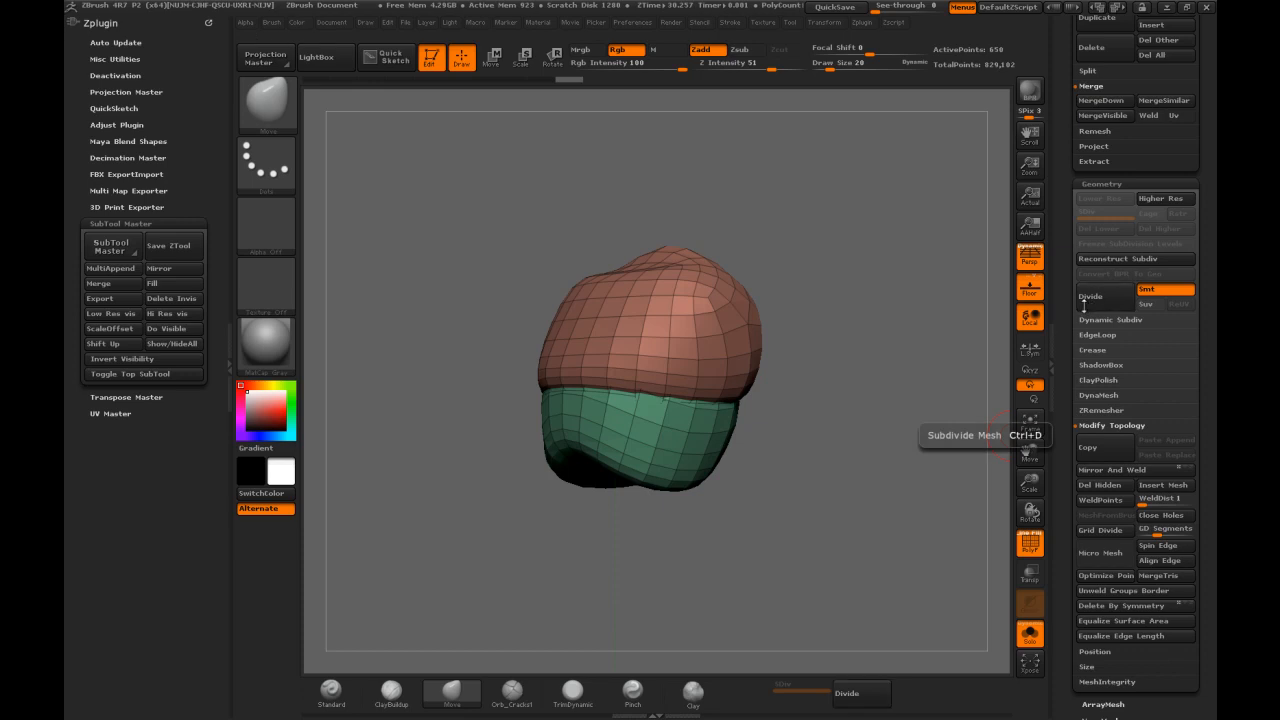
{"action": "left_click", "coordinate": [1091, 300]}
{"action": "left_click", "coordinate": [1091, 300]}
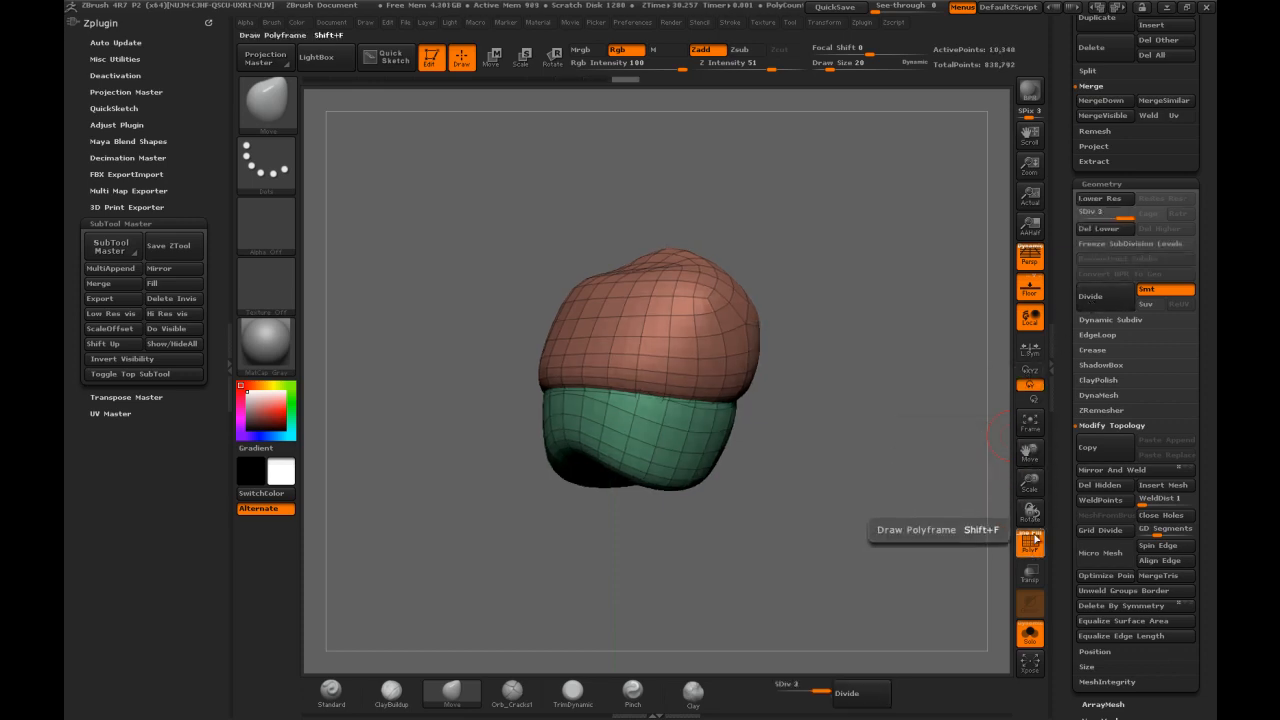
{"action": "left_click", "coordinate": [1030, 543]}
{"action": "left_click", "coordinate": [1099, 300]}
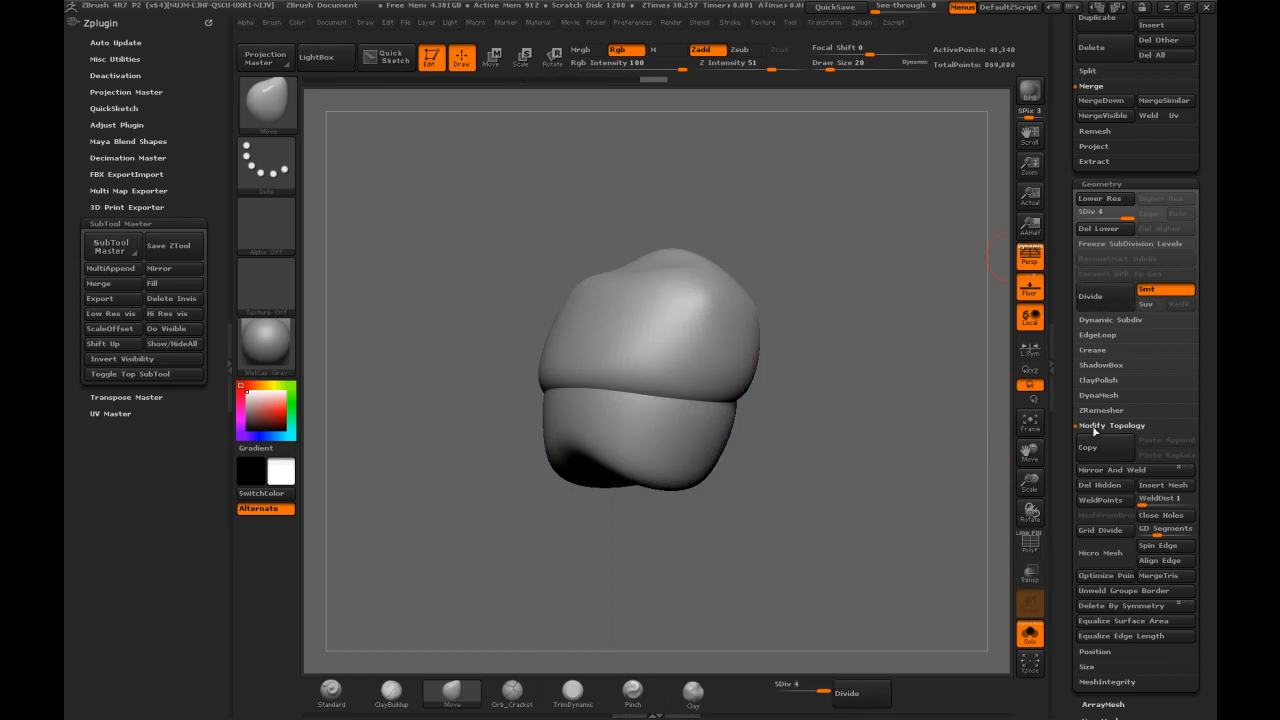
Try DynaMesh on the torso at resolution 128 without freezing the subdivision levels, and undo it
{"action": "left_click", "coordinate": [1099, 396]}
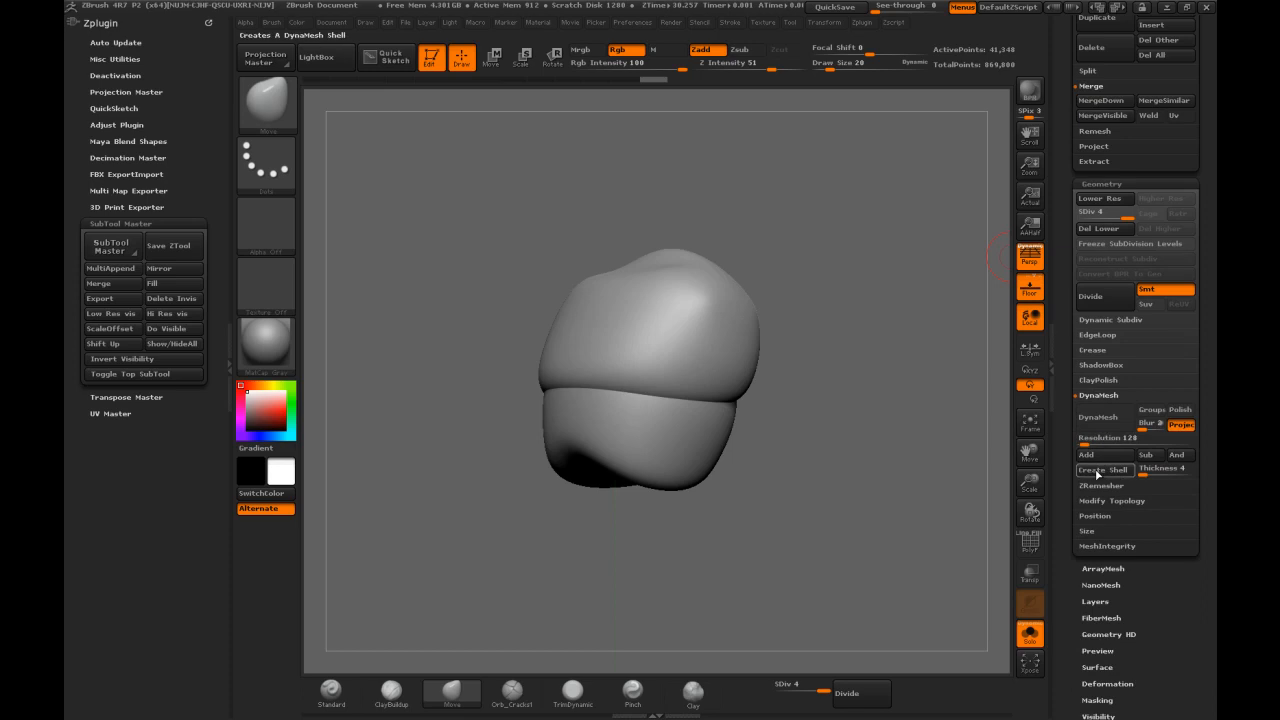
{"action": "left_click", "coordinate": [1027, 549]}
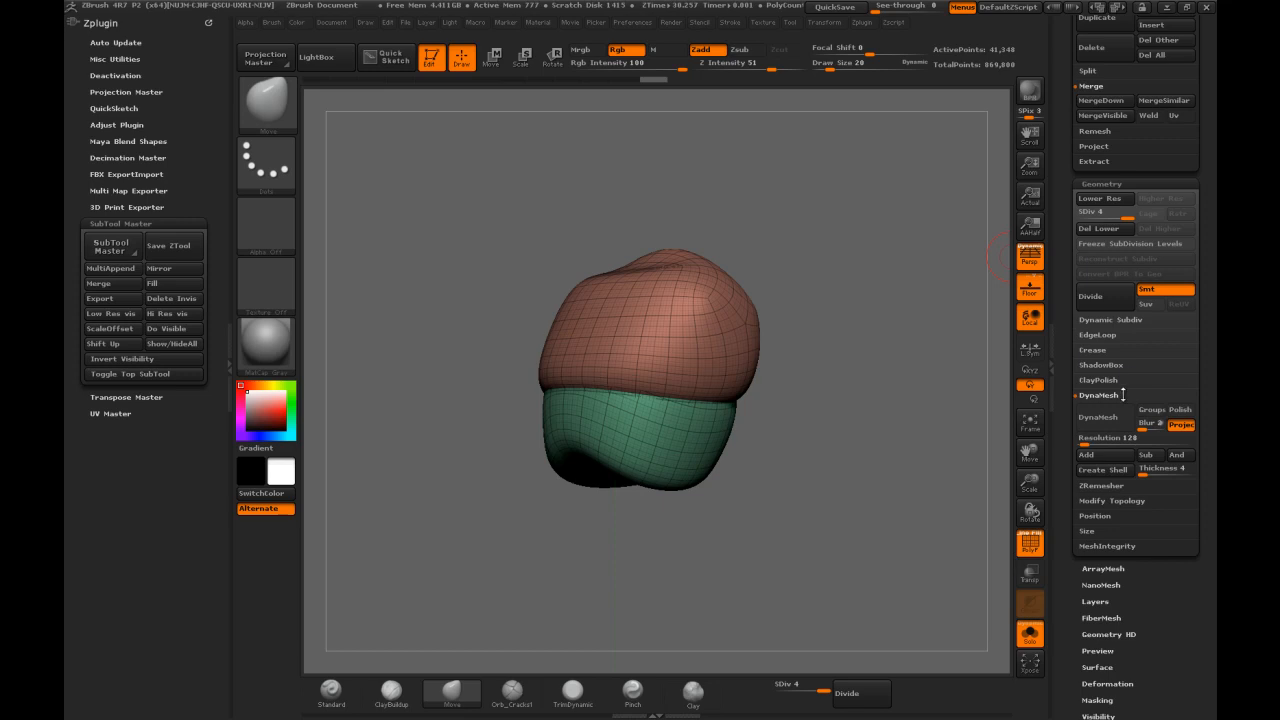
{"action": "left_click", "coordinate": [1092, 420]}
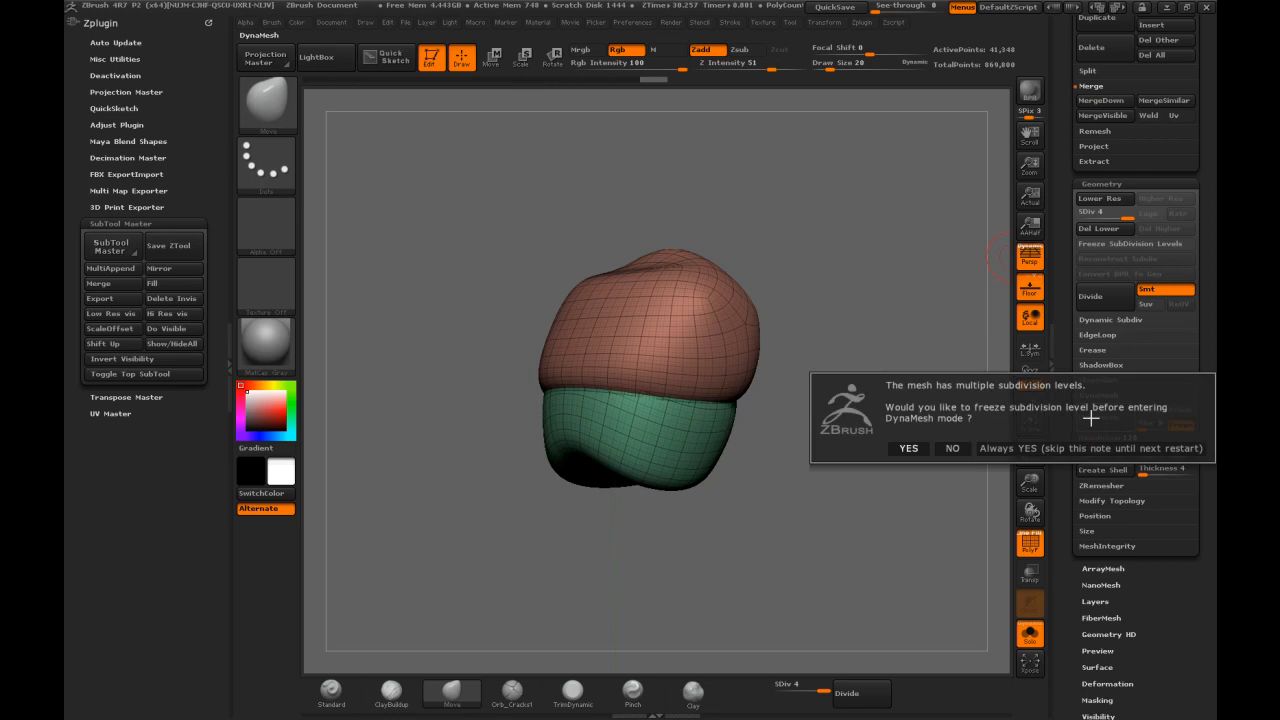
{"action": "left_click", "coordinate": [953, 449]}
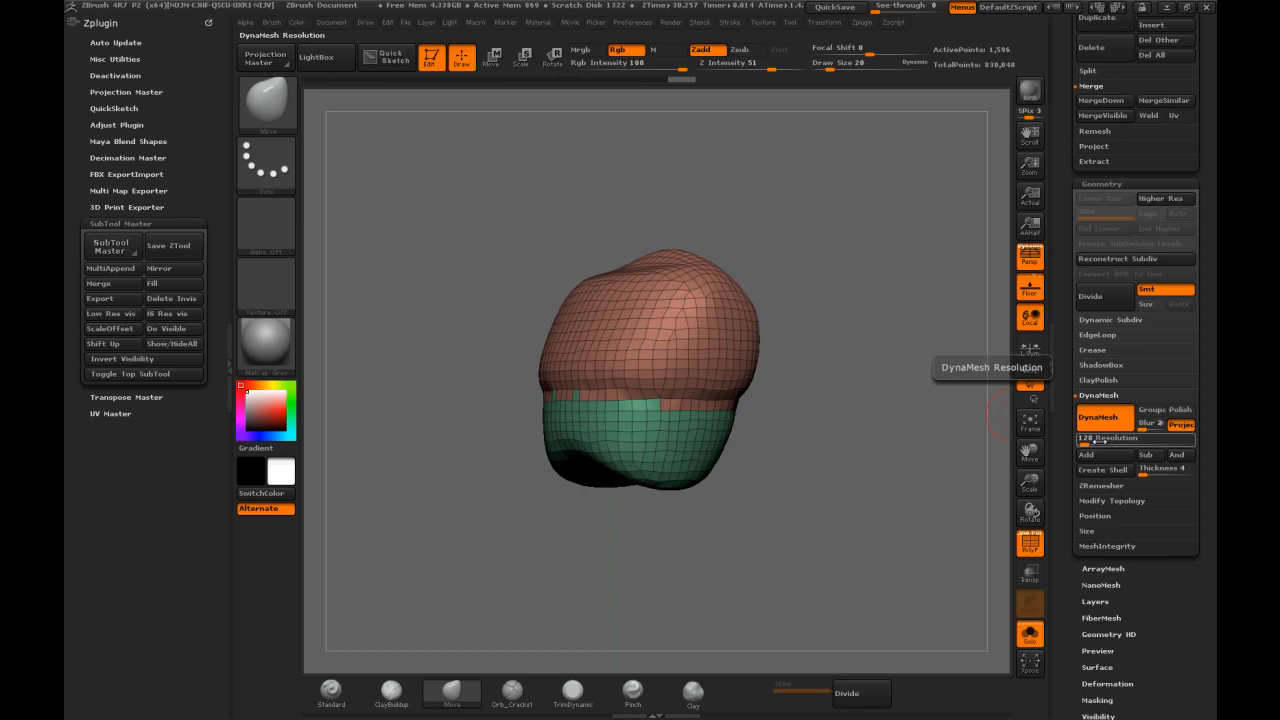
{"action": "key", "text": "ctrl+z"}
Set the DynaMesh resolution to 400 and DynaMesh the torso without freezing its subdivision levels
{"action": "left_click", "coordinate": [1087, 440]}
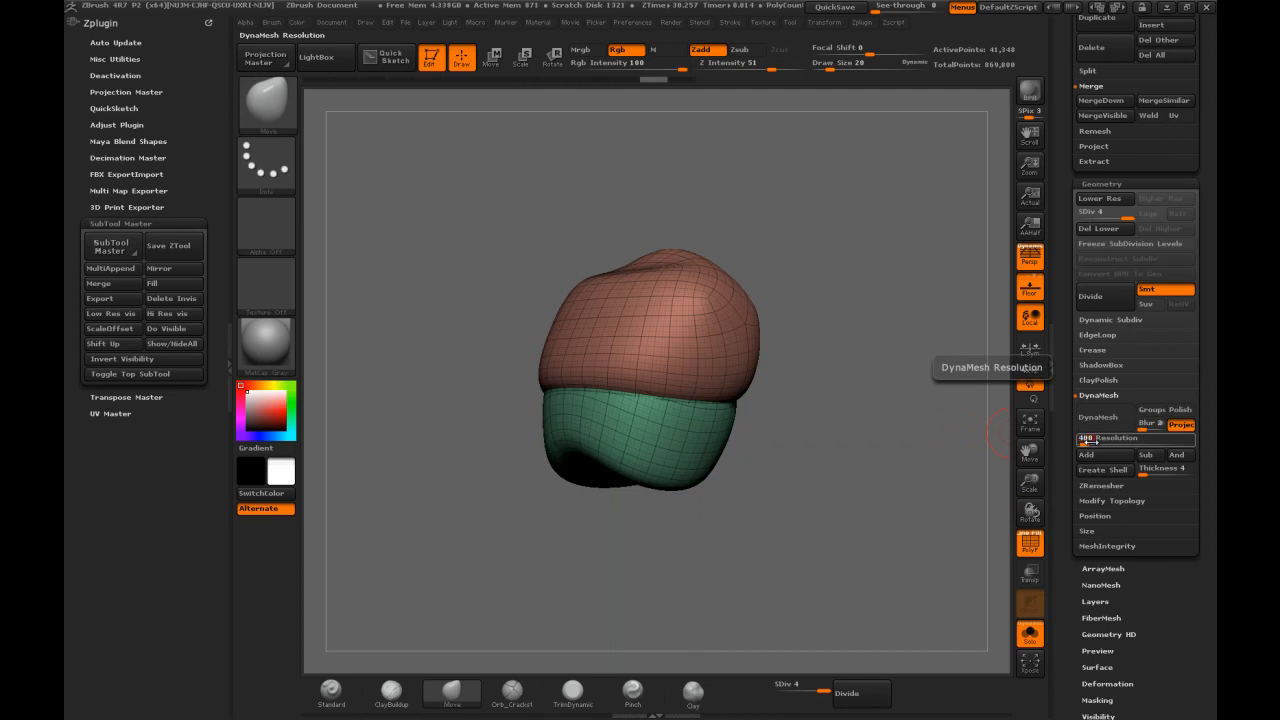
{"action": "left_click", "coordinate": [1098, 417]}
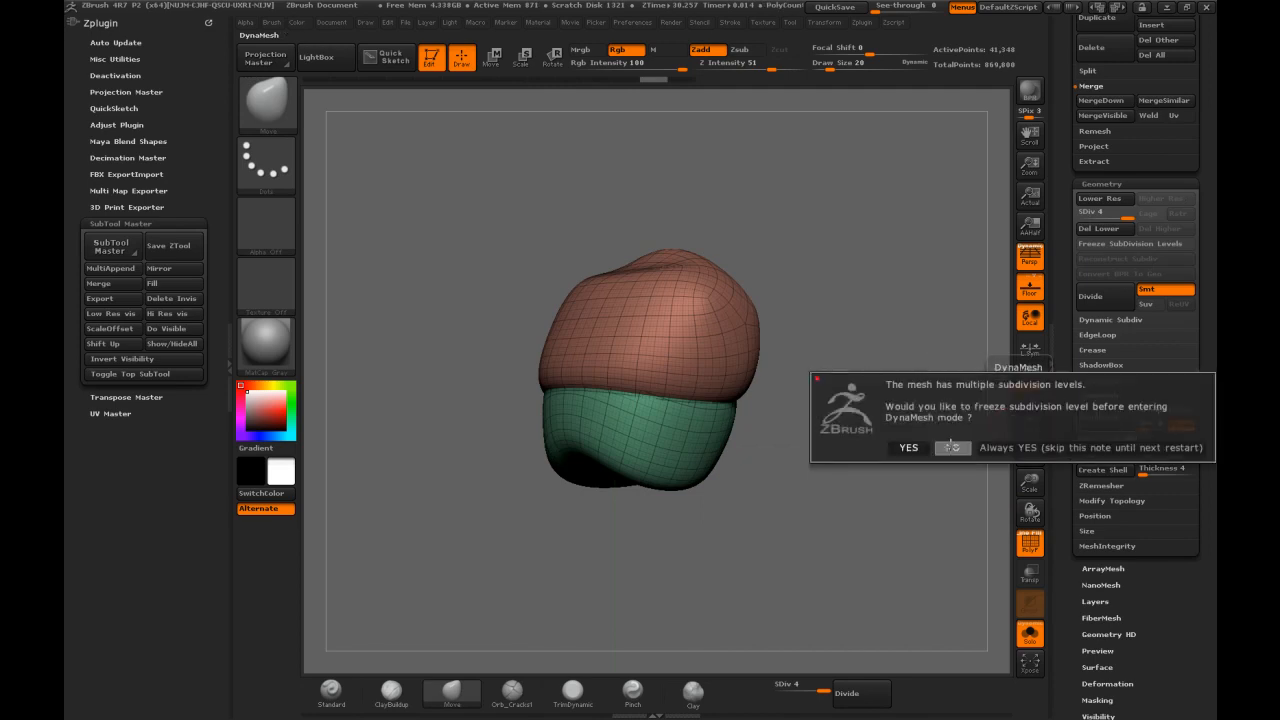
{"action": "left_click", "coordinate": [950, 443]}
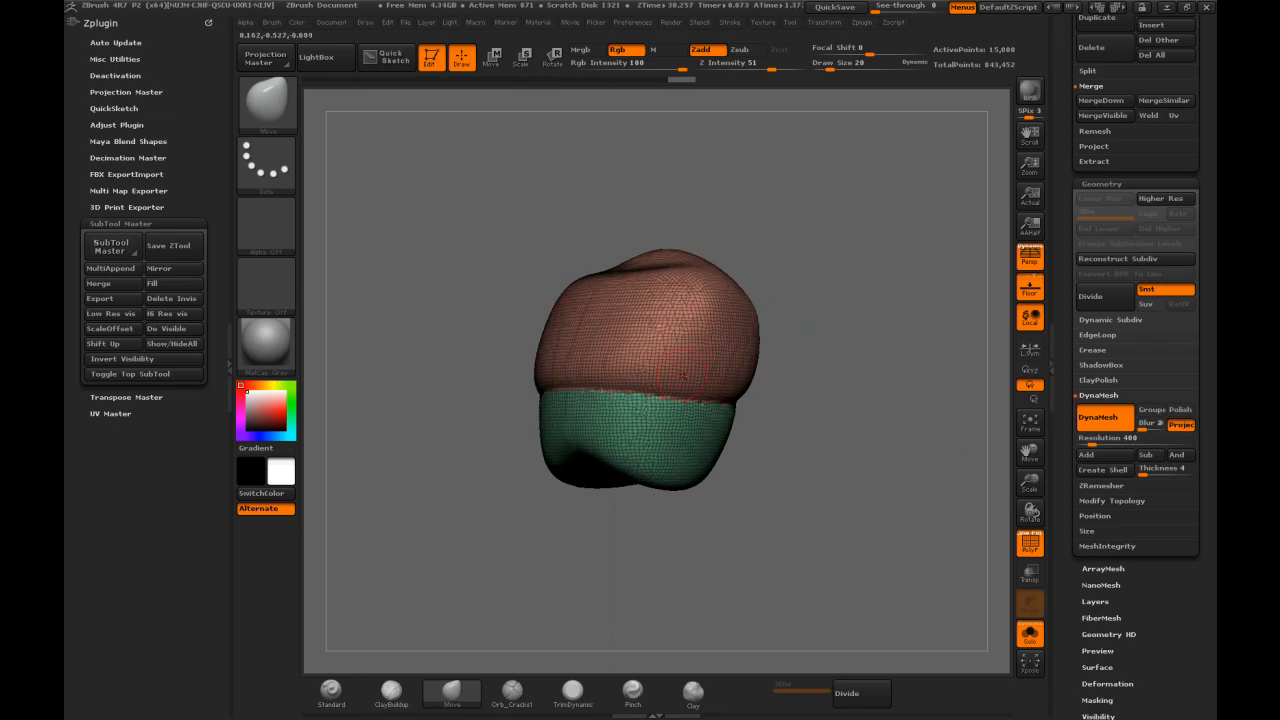
Enlarge the draw size to 101, smooth the seam across the torso and hide the polyframe
{"action": "key", "text": "s"}
{"action": "mouse_move", "coordinate": [676, 382]}
{"action": "left_mouse_down"}
{"action": "mouse_move", "coordinate": [622, 388]}
{"action": "mouse_move", "coordinate": [572, 366]}
{"action": "mouse_move", "coordinate": [690, 326]}
{"action": "mouse_move", "coordinate": [690, 378]}
{"action": "mouse_move", "coordinate": [549, 380]}
{"action": "mouse_move", "coordinate": [560, 300]}
{"action": "mouse_move", "coordinate": [690, 280]}
{"action": "mouse_move", "coordinate": [725, 340]}
{"action": "left_mouse_up"}
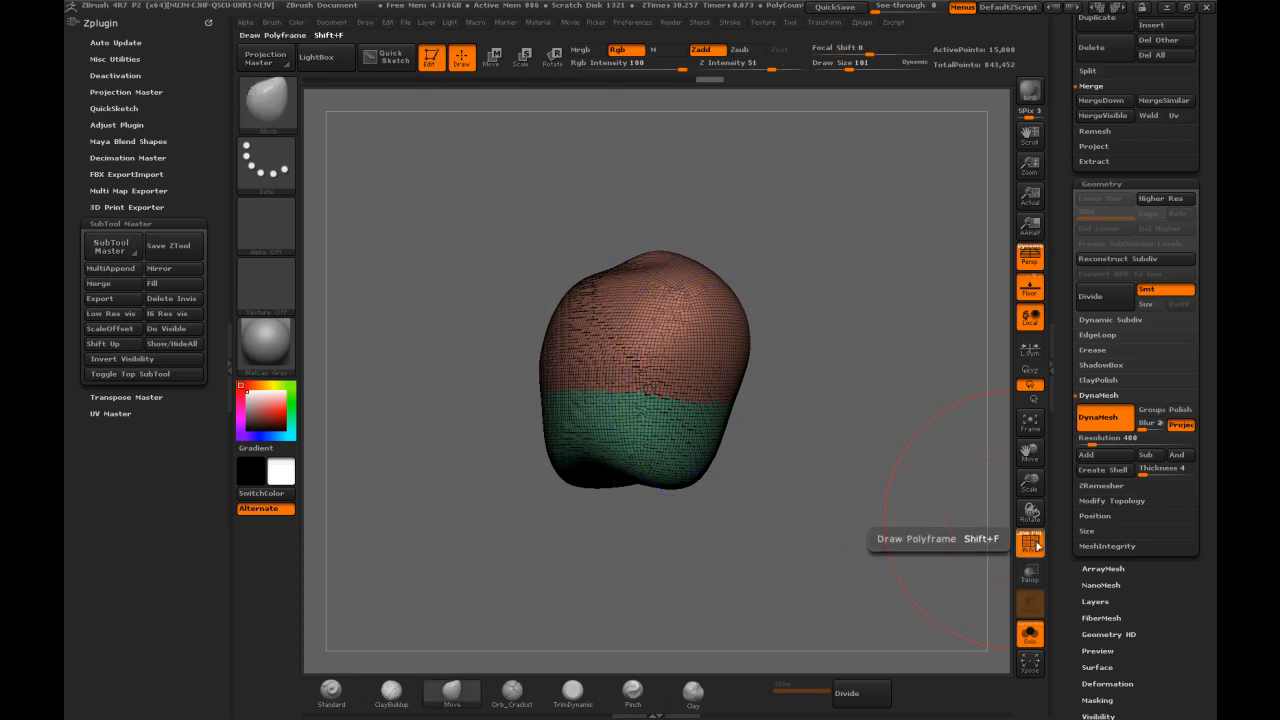
{"action": "left_click", "coordinate": [1030, 545]}
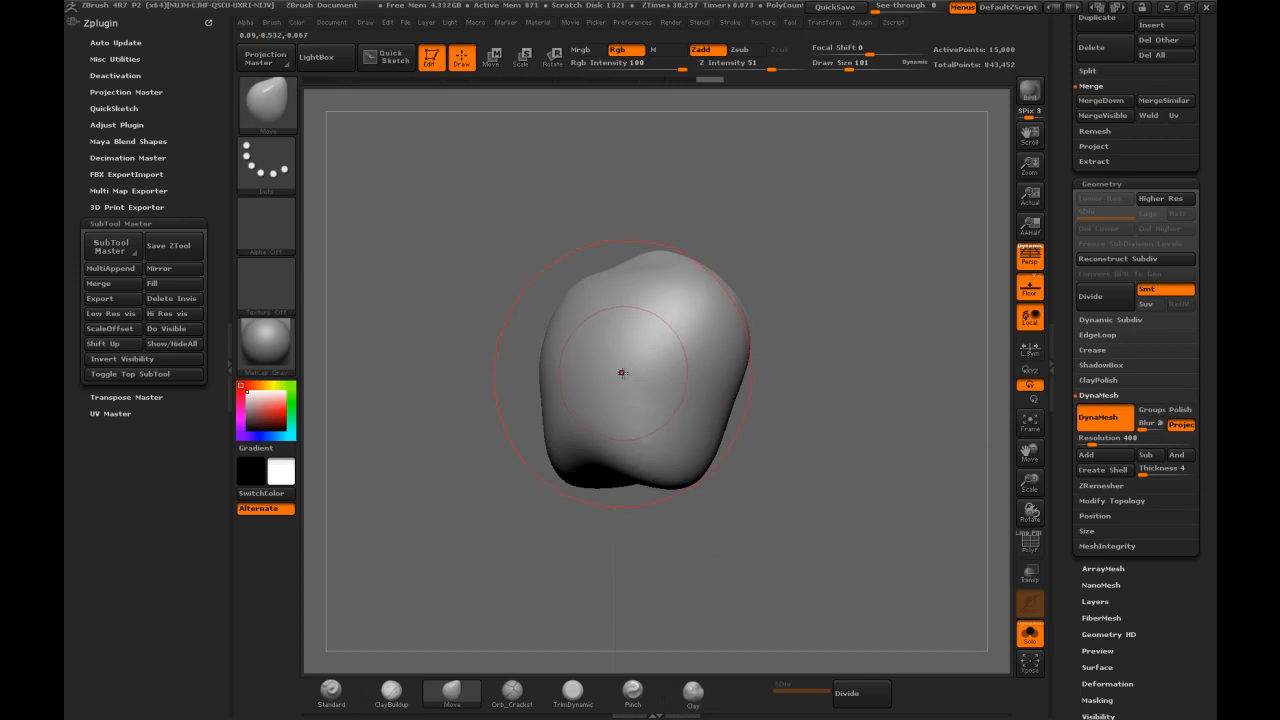
Choose the ClayTubes brush at draw size 14 and sculpt and smooth diagonal strokes across the lower torso
{"action": "key", "text": "b"}
{"action": "key", "text": "c"}
{"action": "key", "text": "t"}
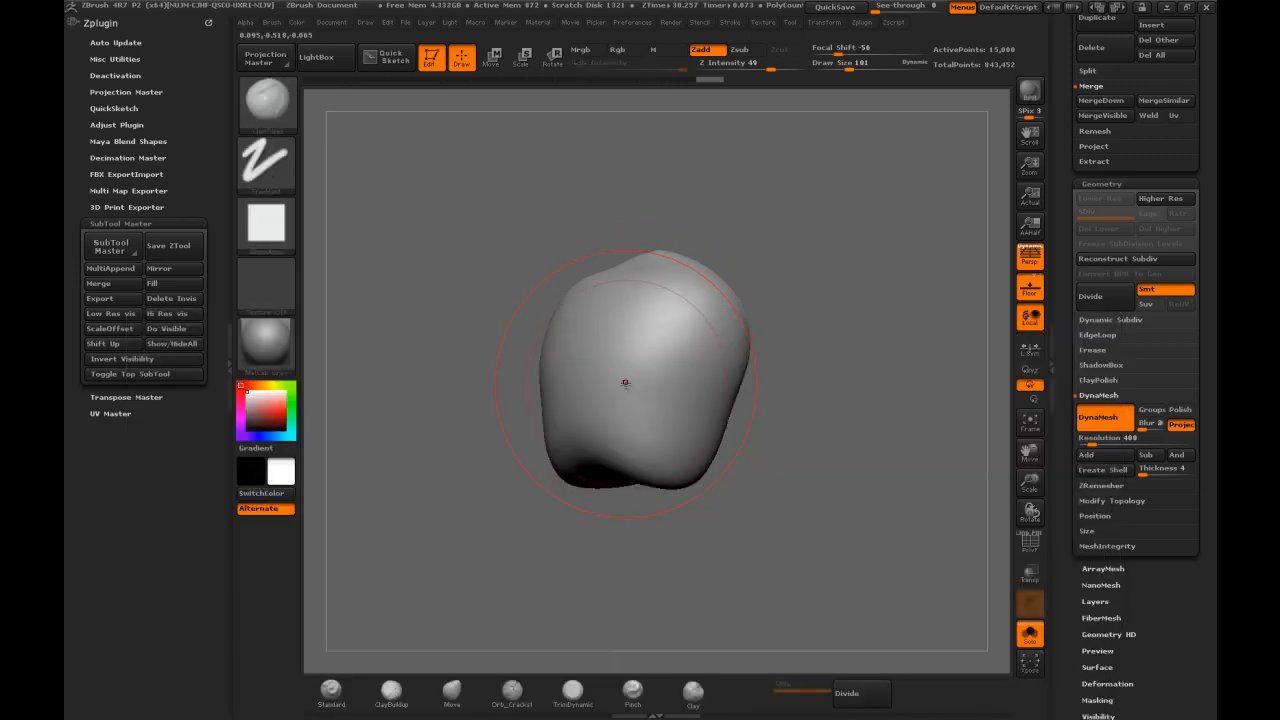
{"action": "key", "text": "s"}
{"action": "mouse_move", "coordinate": [641, 388]}
{"action": "left_mouse_down"}
{"action": "mouse_move", "coordinate": [618, 393]}
{"action": "mouse_move", "coordinate": [618, 444]}
{"action": "mouse_move", "coordinate": [684, 468]}
{"action": "left_mouse_up"}
{"action": "left_click_drag", "start_coordinate": [578, 420], "coordinate": [686, 467]}
{"action": "left_click_drag", "start_coordinate": [586, 428], "coordinate": [684, 463], "text": "shift"}
{"action": "mouse_move", "coordinate": [596, 403]}
{"action": "left_mouse_down"}
{"action": "mouse_move", "coordinate": [691, 437]}
{"action": "mouse_move", "coordinate": [625, 418]}
{"action": "mouse_move", "coordinate": [680, 434]}
{"action": "left_mouse_up"}
{"action": "left_click_drag", "start_coordinate": [591, 396], "coordinate": [705, 438]}
{"action": "key", "text": "ctrl+shift"}
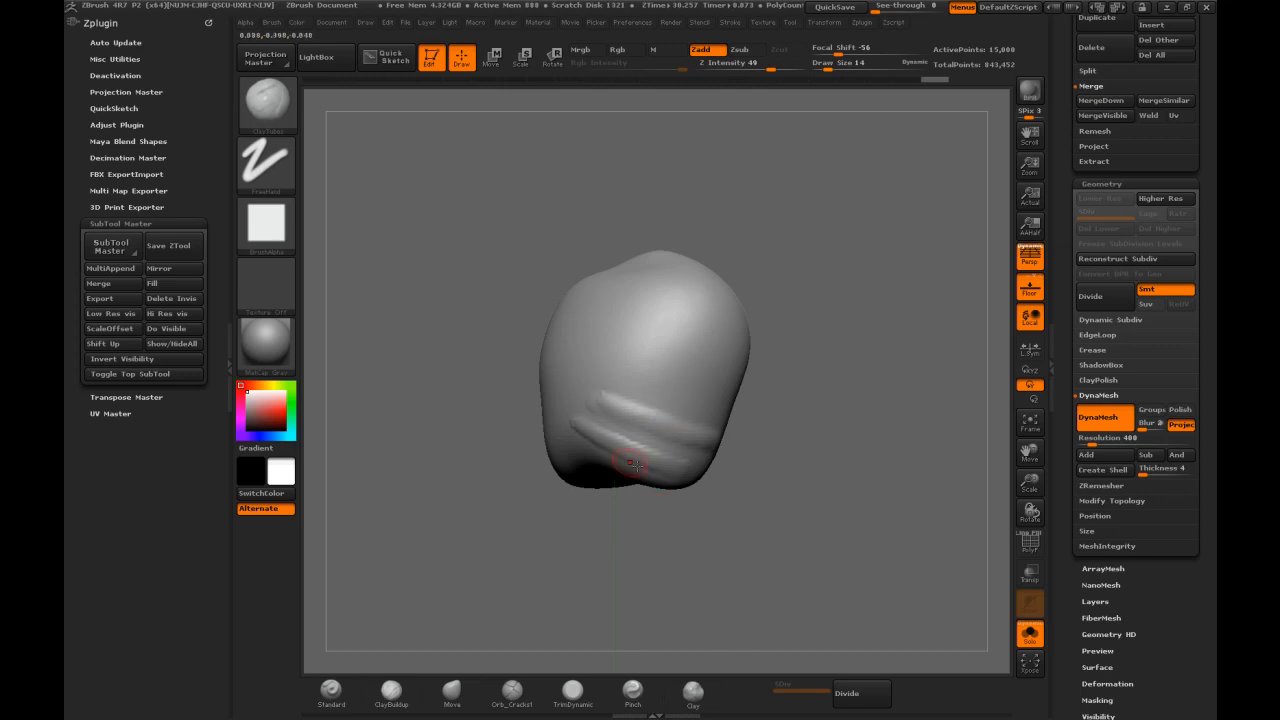
Undo the clay strokes, the seam smoothing and the DynaMesh on the torso
{"action": "key", "text": "ctrl+z"}
{"action": "key", "text": "ctrl+z"}
{"action": "key", "text": "ctrl+z"}
{"action": "key", "text": "ctrl+z"}
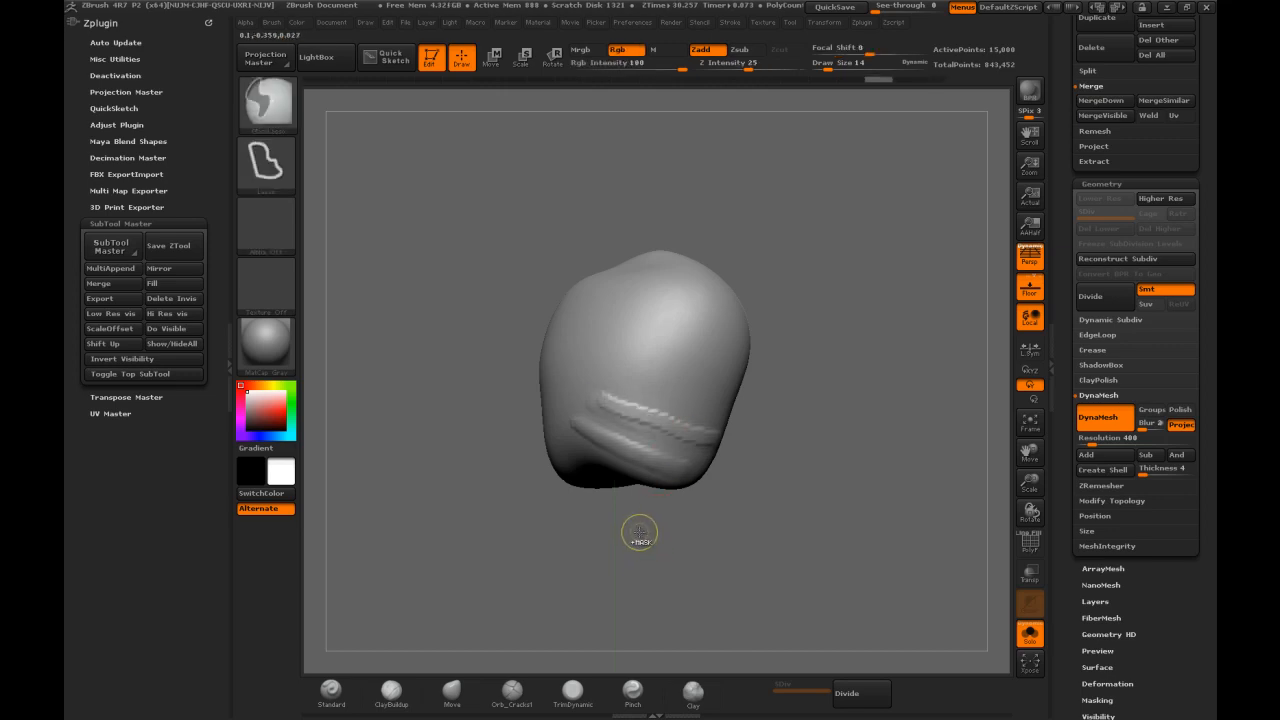
{"action": "key", "text": "ctrl+z"}
{"action": "key", "text": "ctrl+z"}
{"action": "key", "text": "ctrl+z"}
{"action": "key", "text": "ctrl+z"}
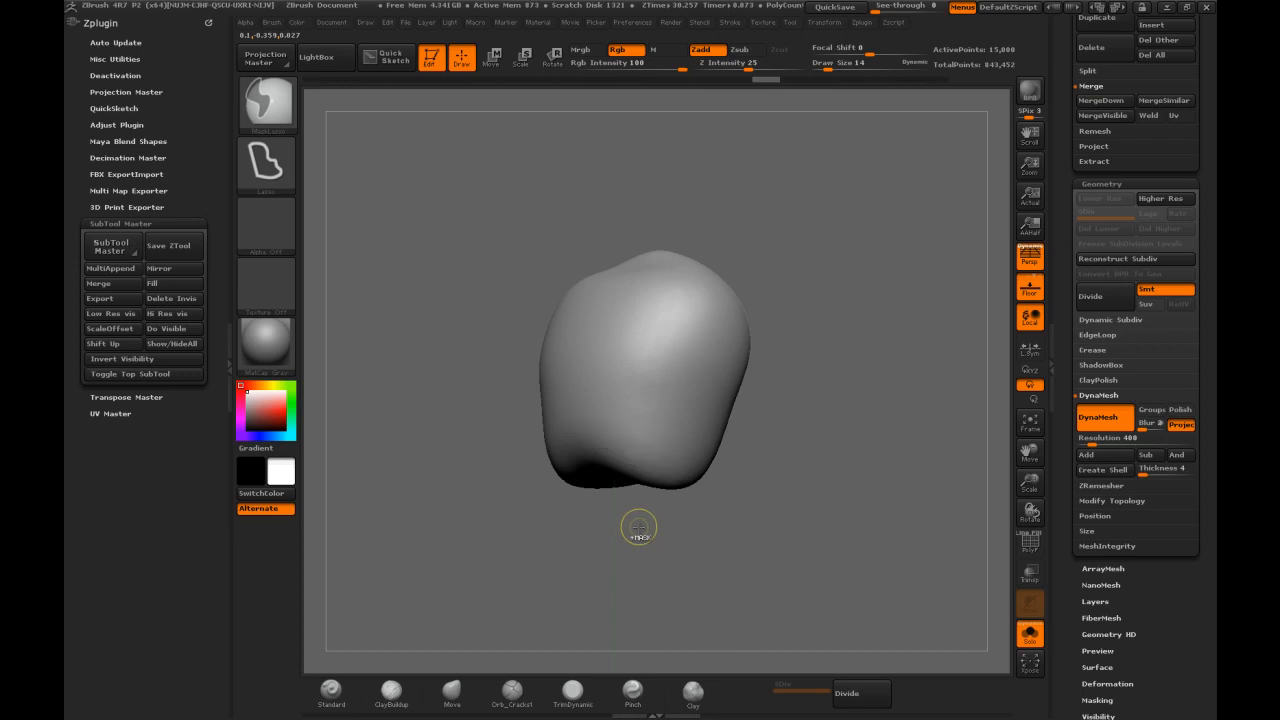
{"action": "key", "text": "ctrl+z"}
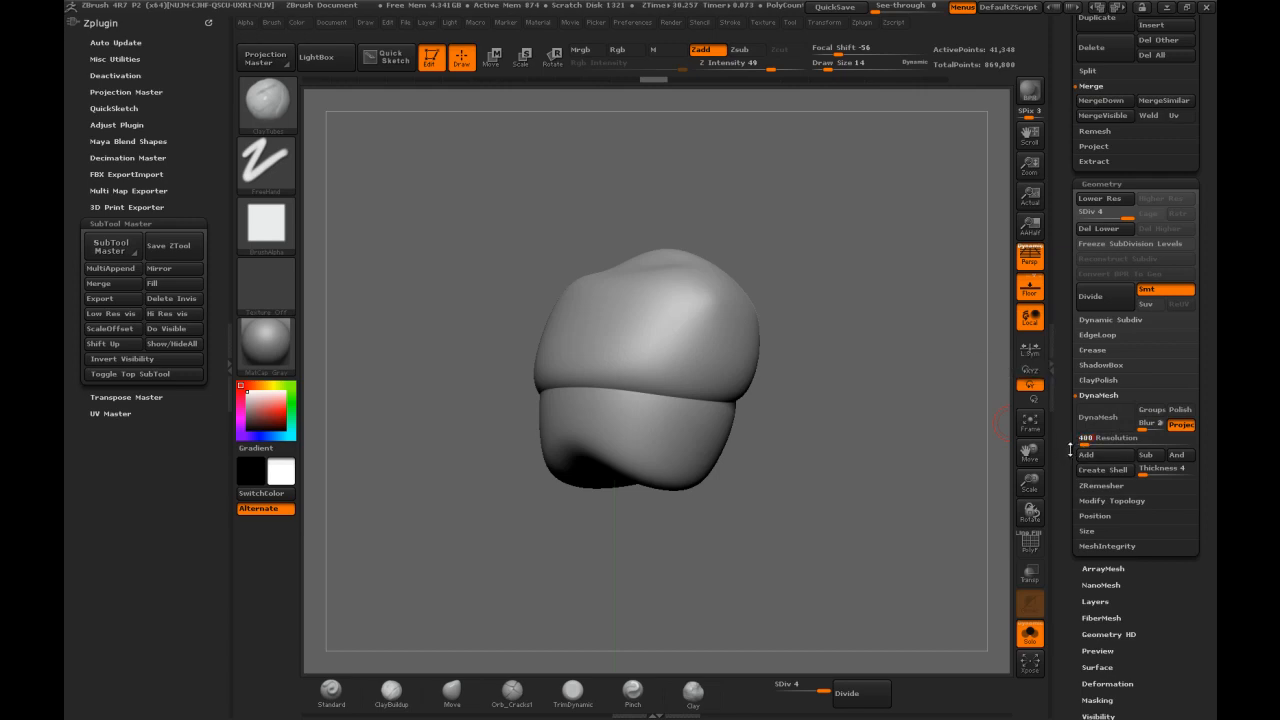
Apply DynaMesh to the torso again at resolution 400 and inspect the seam between its two parts
{"action": "left_click", "coordinate": [1097, 417]}
{"action": "left_click", "coordinate": [872, 449]}
{"action": "left_click_drag", "start_coordinate": [850, 366], "coordinate": [740, 376]}
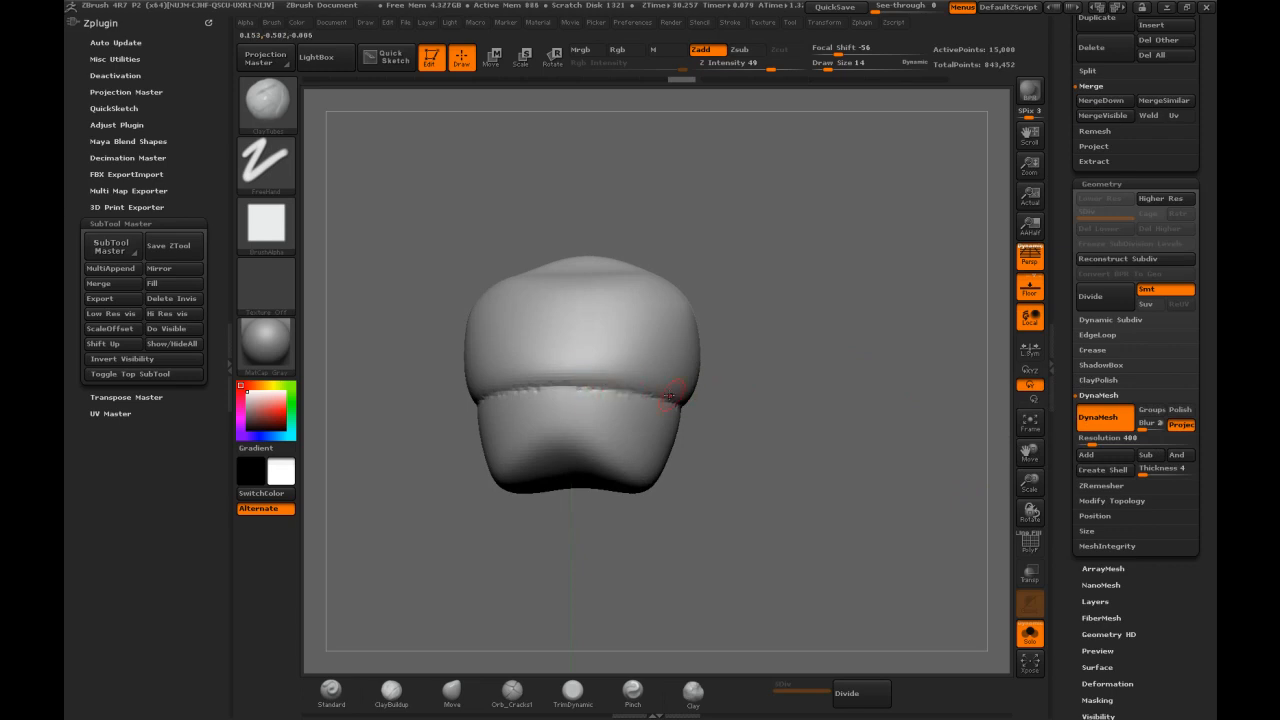
{"action": "left_click_drag", "start_coordinate": [740, 372], "coordinate": [786, 369]}
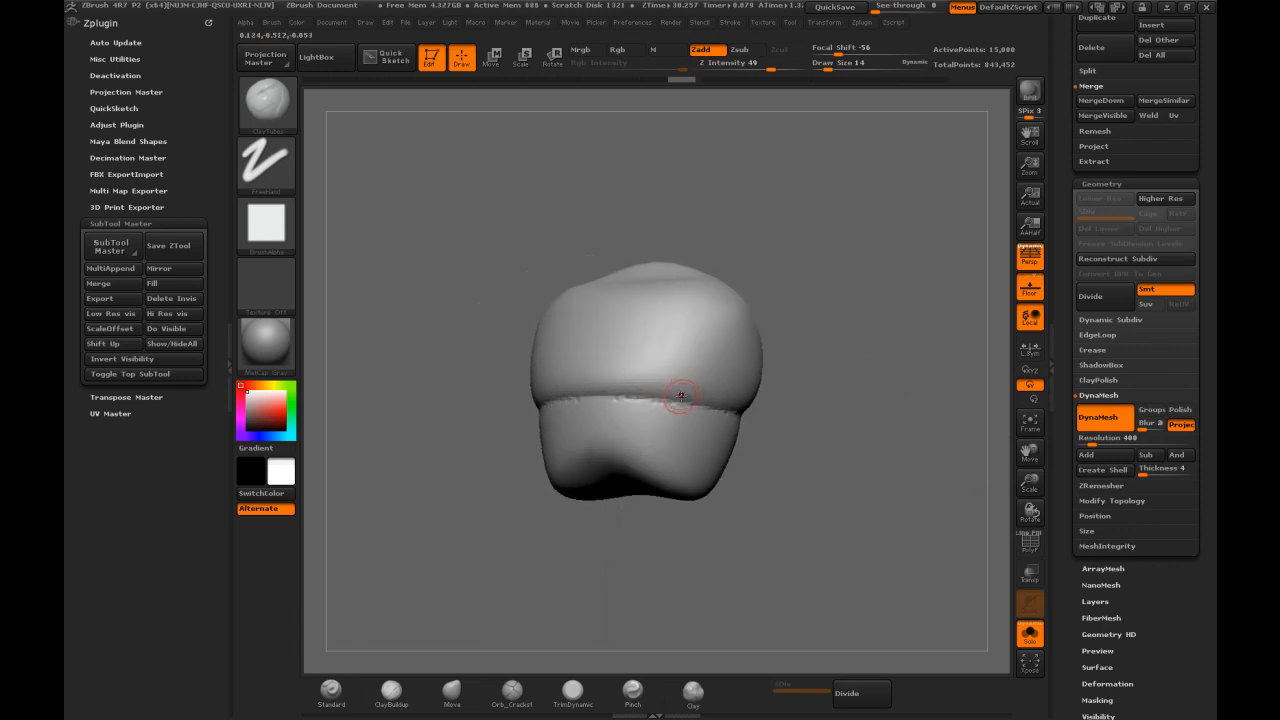
Set the draw size to 32 and smooth away the seam all around the torso
{"action": "key", "text": "s"}
{"action": "mouse_move", "coordinate": [664, 390]}
{"action": "left_mouse_down"}
{"action": "mouse_move", "coordinate": [712, 404]}
{"action": "mouse_move", "coordinate": [618, 396]}
{"action": "left_mouse_up"}
{"action": "mouse_move", "coordinate": [794, 400]}
{"action": "left_mouse_down"}
{"action": "mouse_move", "coordinate": [755, 400]}
{"action": "mouse_move", "coordinate": [814, 391]}
{"action": "left_mouse_up"}
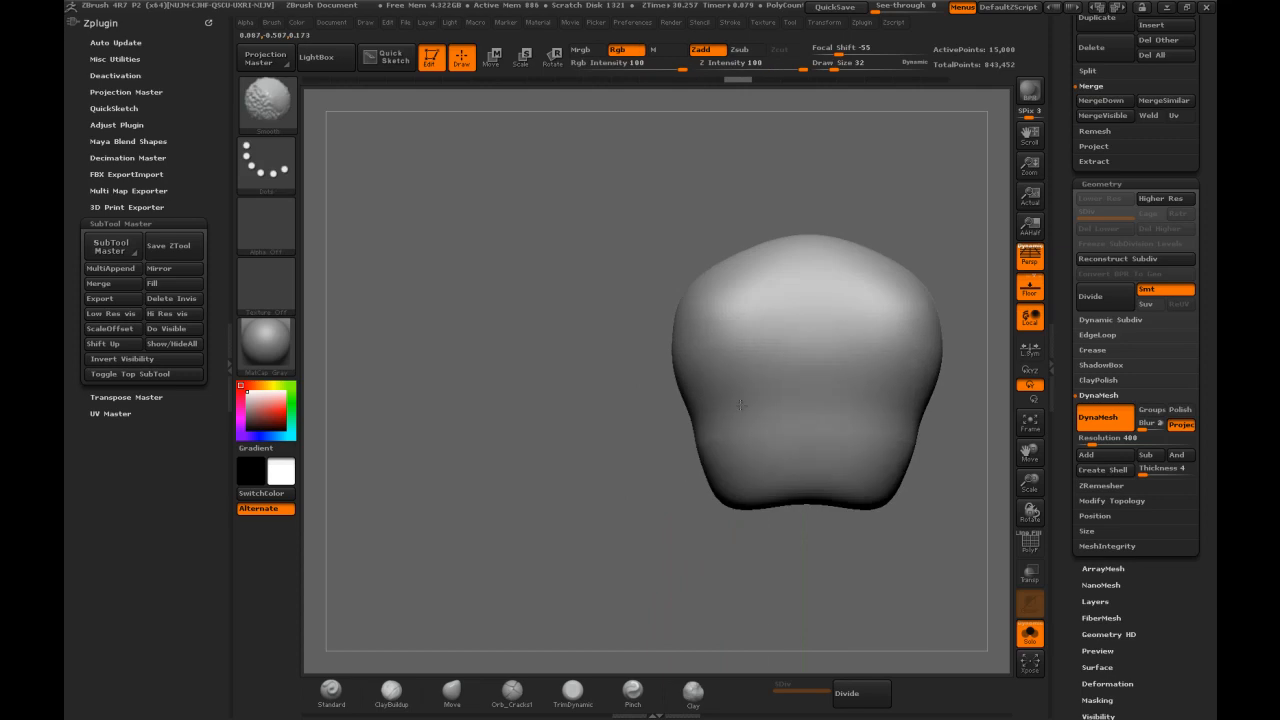
{"action": "left_click_drag", "start_coordinate": [580, 397], "coordinate": [709, 356]}
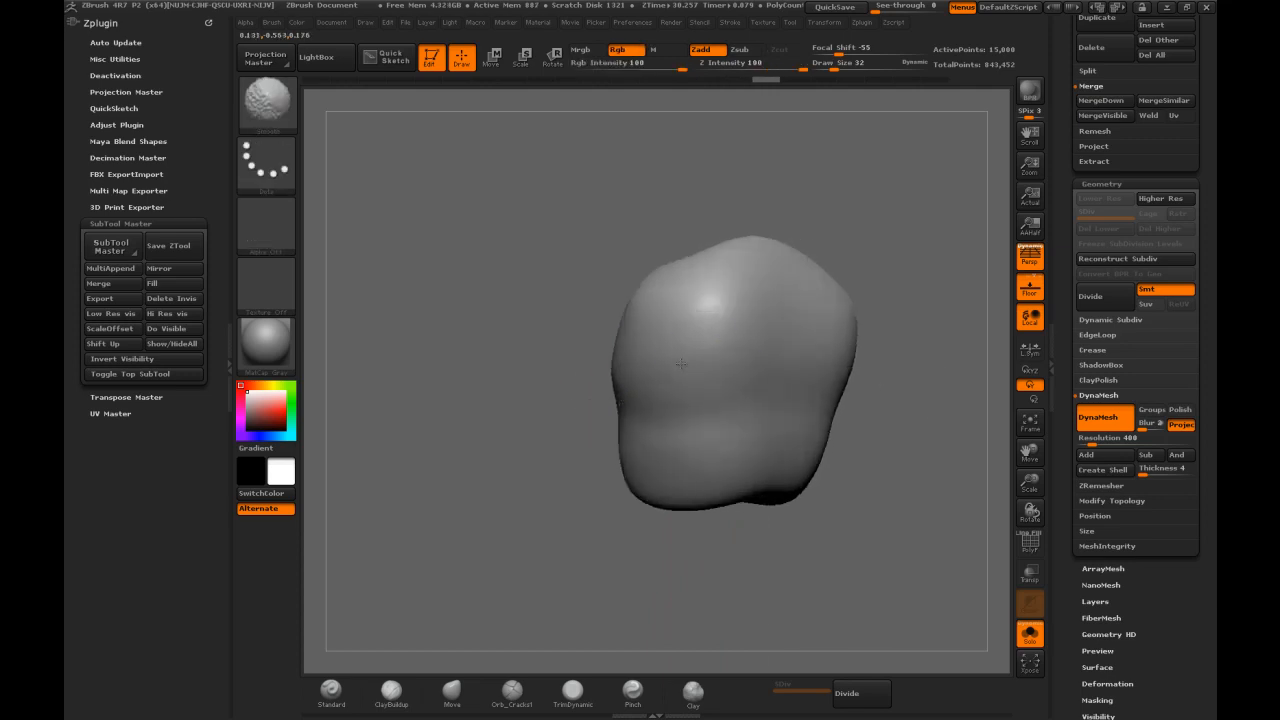
{"action": "left_click_drag", "start_coordinate": [560, 394], "coordinate": [550, 362], "text": "shift"}
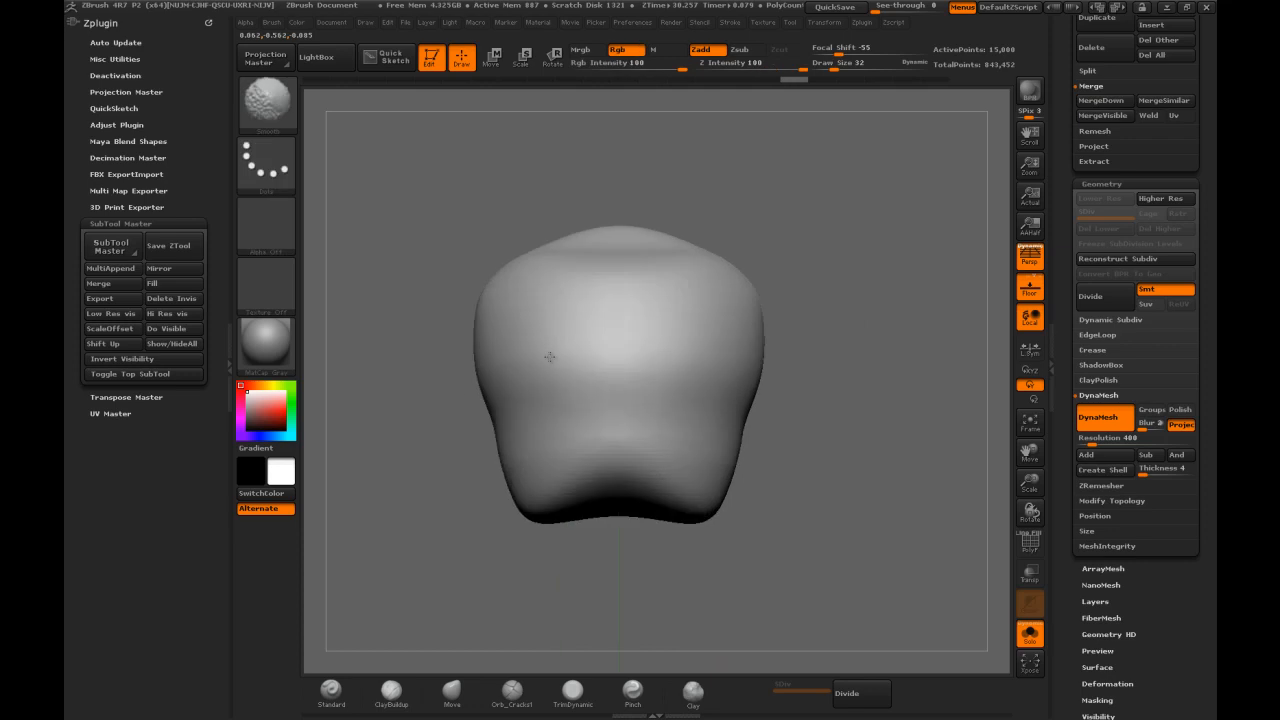
{"action": "left_click_drag", "start_coordinate": [783, 349], "coordinate": [732, 379]}
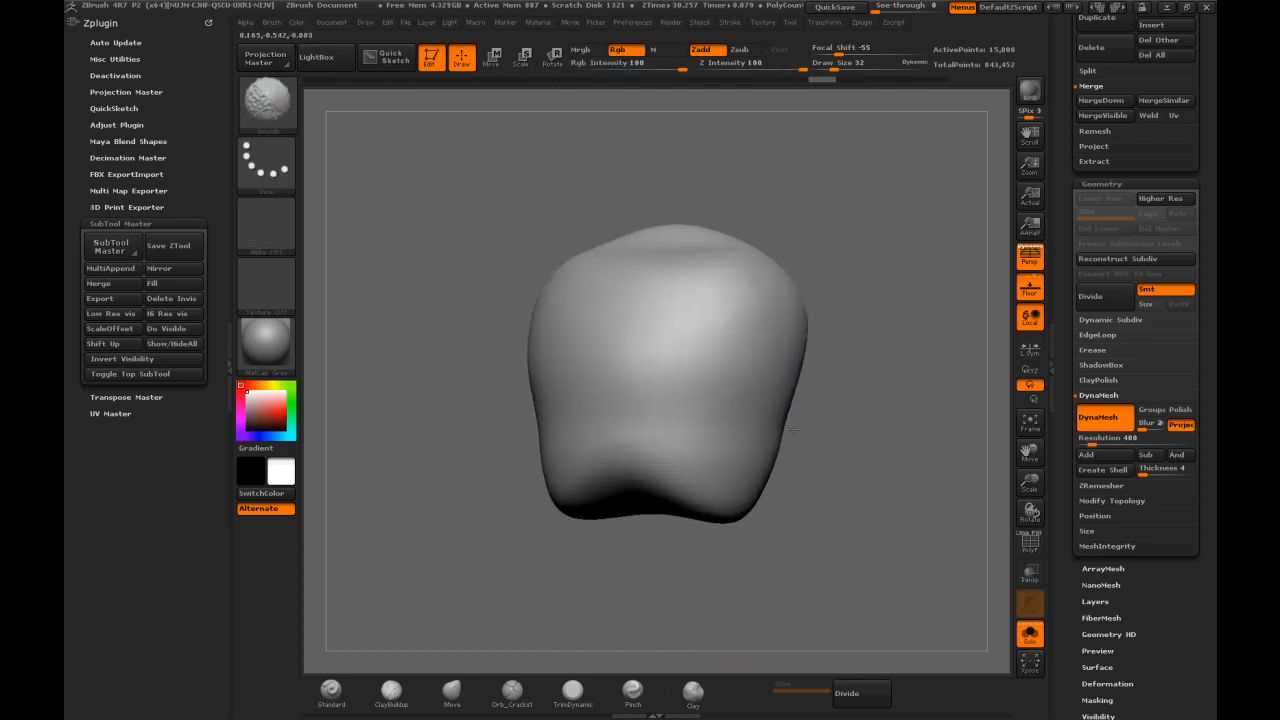
{"action": "left_click_drag", "start_coordinate": [915, 410], "coordinate": [850, 390]}
{"action": "left_click_drag", "start_coordinate": [846, 286], "coordinate": [825, 425], "text": "shift"}
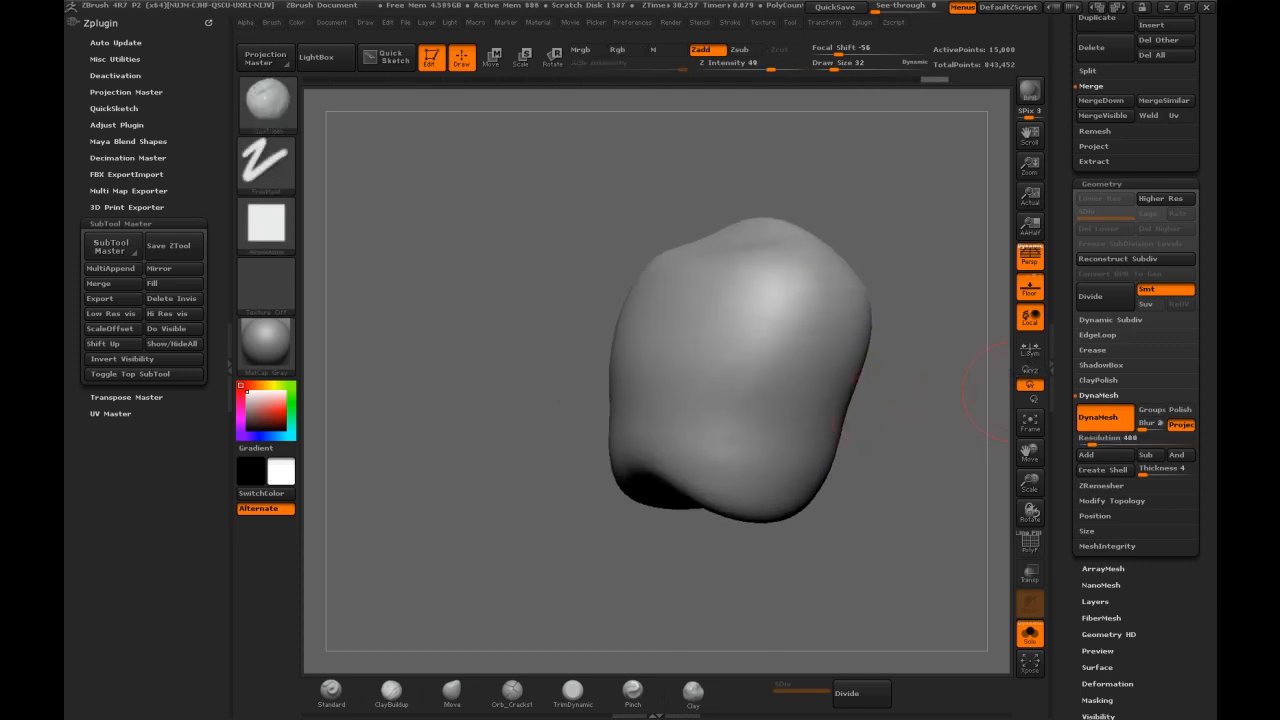
Switch to the Move brush at draw size 109 and pull in the torso's sides to narrow the upper chest
{"action": "left_click_drag", "start_coordinate": [863, 166], "coordinate": [862, 265]}
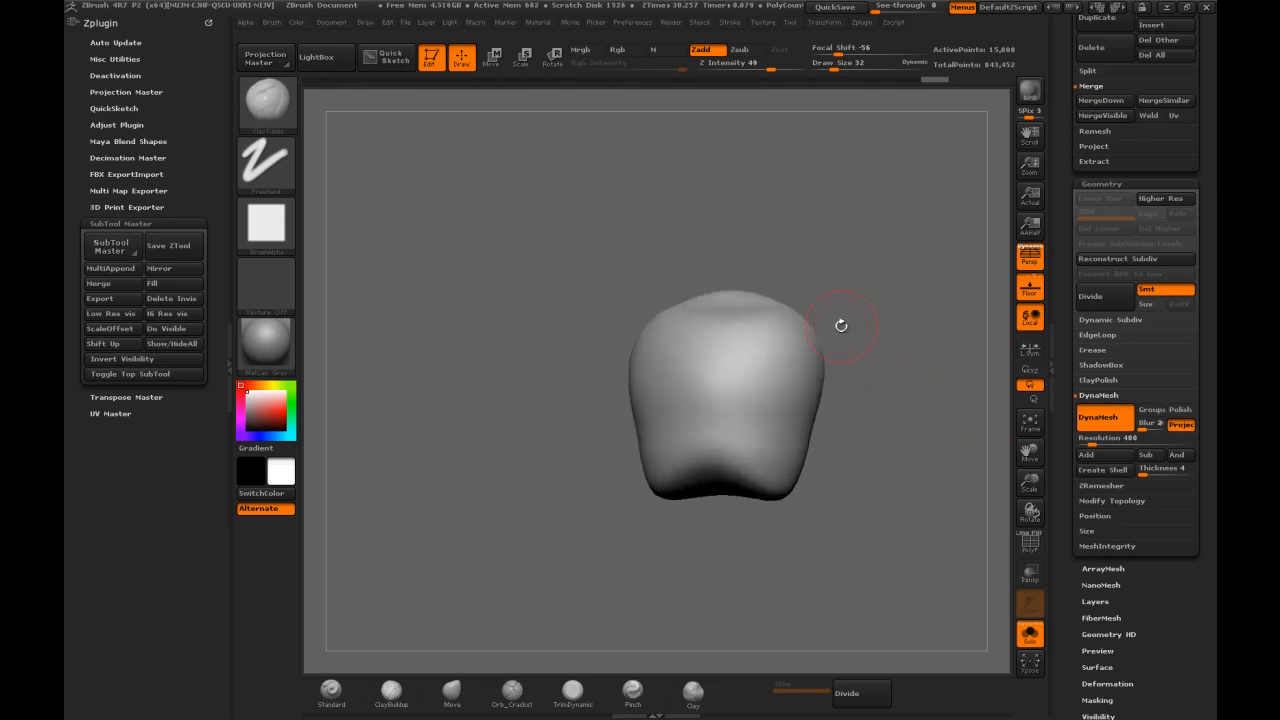
{"action": "key", "text": "m"}
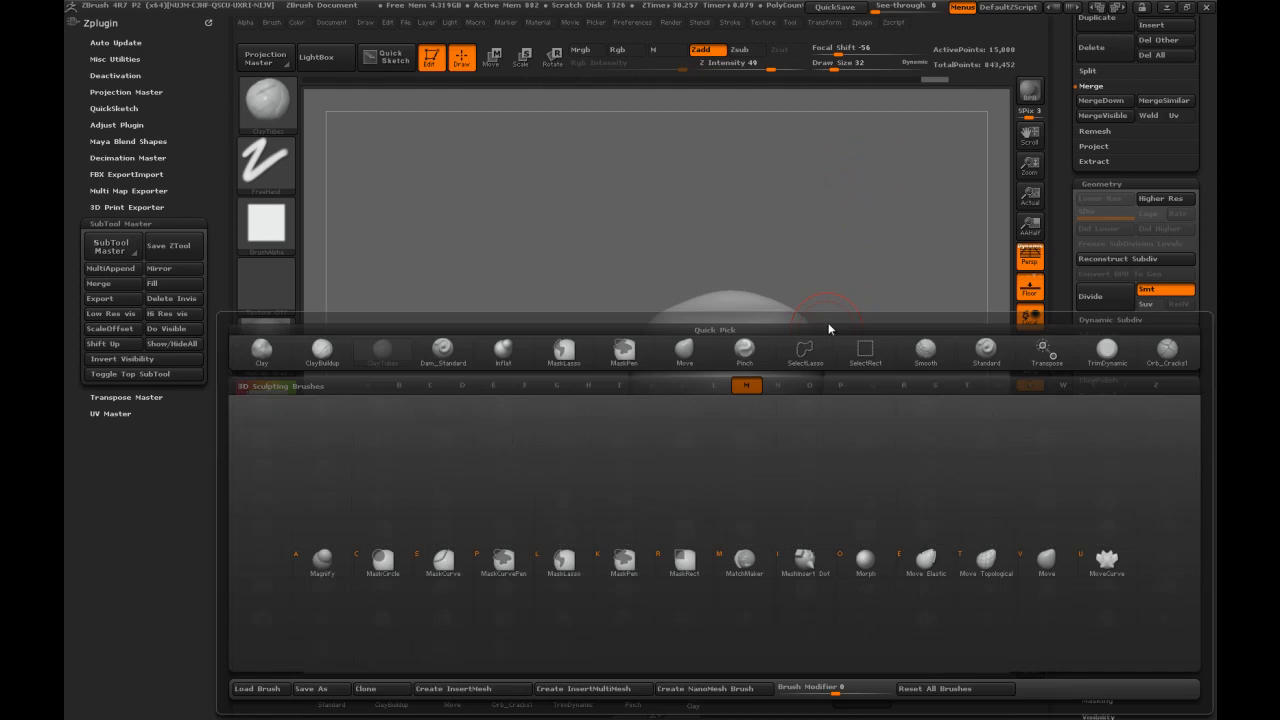
{"action": "key", "text": "v"}
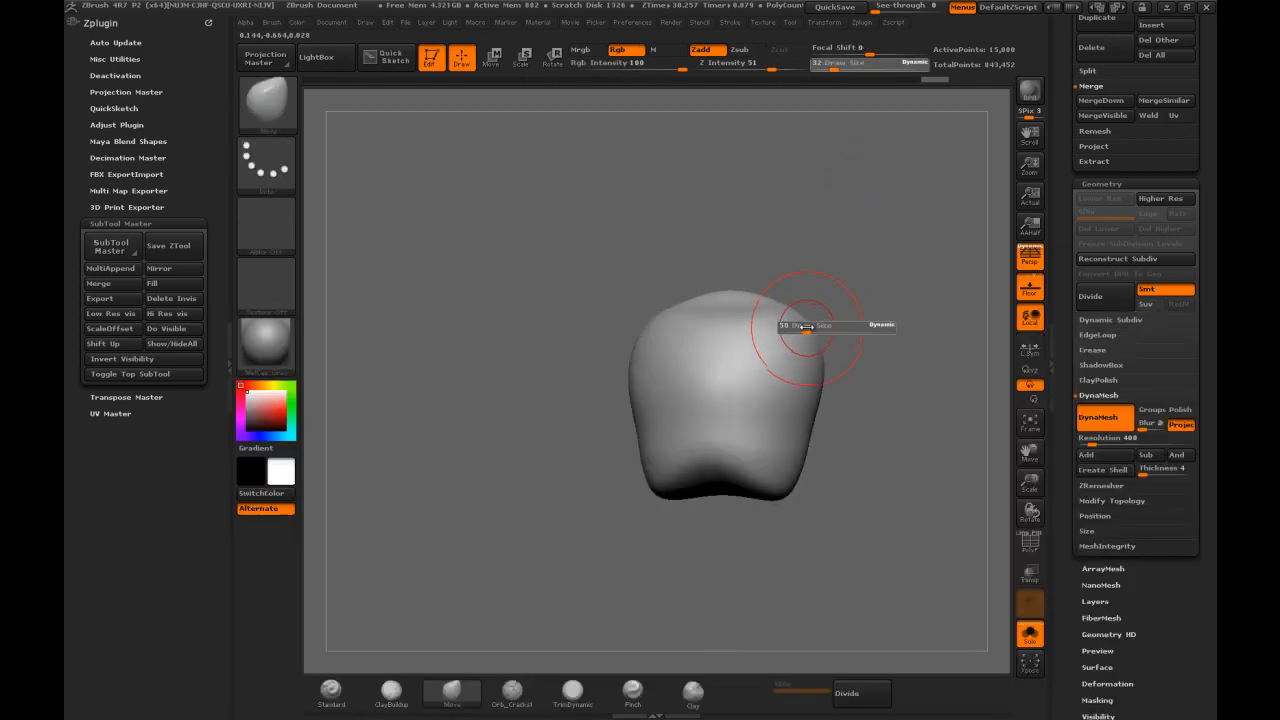
{"action": "left_click_drag", "start_coordinate": [820, 364], "coordinate": [802, 361]}
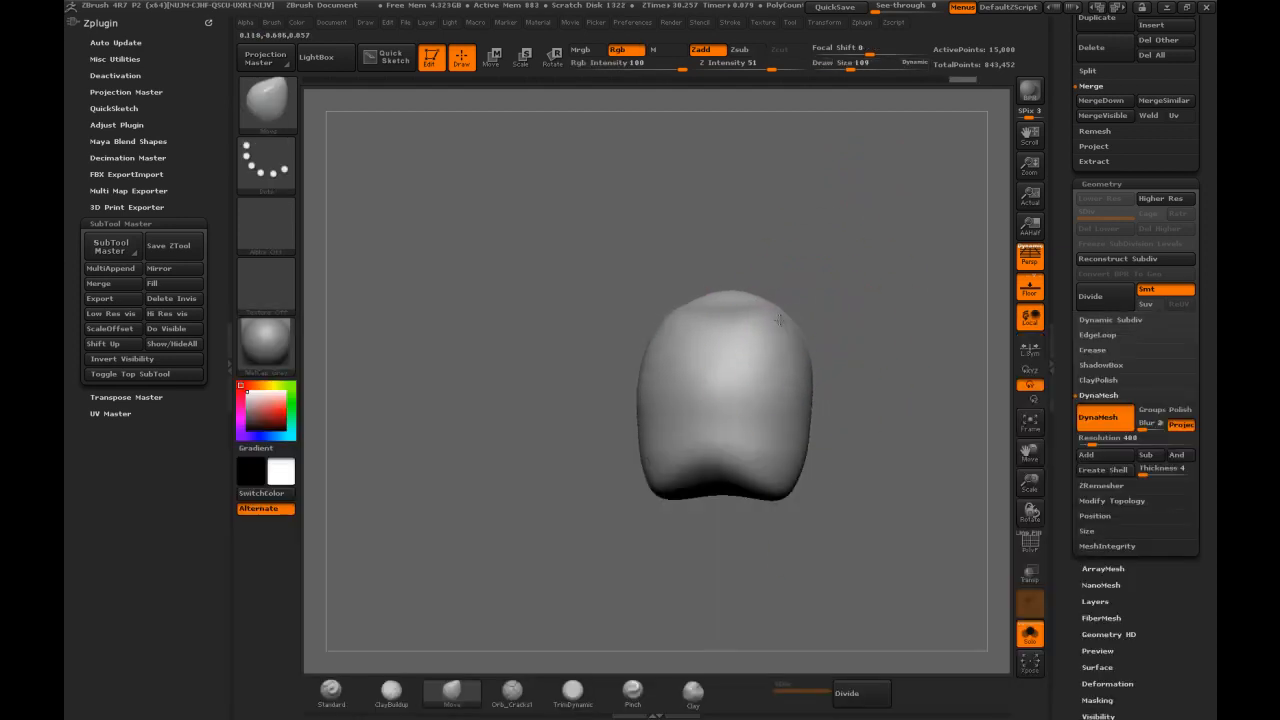
{"action": "mouse_move", "coordinate": [793, 465]}
{"action": "left_mouse_down"}
{"action": "mouse_move", "coordinate": [717, 451]}
{"action": "mouse_move", "coordinate": [708, 437]}
{"action": "mouse_move", "coordinate": [760, 483]}
{"action": "left_mouse_up"}
Set the draw size to 65 and smooth the front, sides and lower edge of the torso
{"action": "key", "text": "s"}
{"action": "key", "text": "s"}
{"action": "left_click_drag", "start_coordinate": [854, 357], "coordinate": [797, 362]}
{"action": "left_click_drag", "start_coordinate": [777, 434], "coordinate": [752, 406], "text": "shift"}
{"action": "mouse_move", "coordinate": [950, 347]}
{"action": "left_mouse_down"}
{"action": "mouse_move", "coordinate": [880, 325]}
{"action": "mouse_move", "coordinate": [873, 296]}
{"action": "left_mouse_up"}
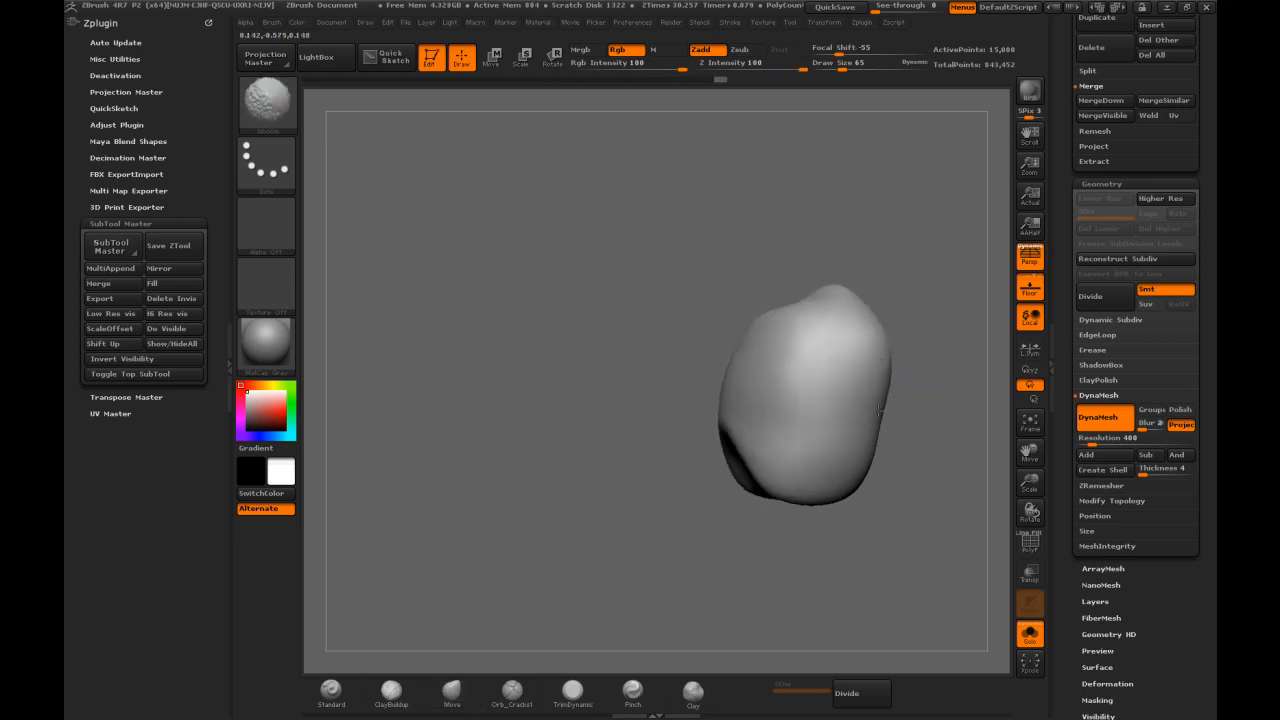
{"action": "mouse_move", "coordinate": [867, 461]}
{"action": "left_mouse_down", "text": "shift"}
{"action": "mouse_move", "coordinate": [897, 374]}
{"action": "mouse_move", "coordinate": [893, 408]}
{"action": "left_mouse_up", "text": "shift"}
{"action": "left_click_drag", "start_coordinate": [891, 471], "coordinate": [884, 474]}
Choose the TrimDynamic brush and flatten the top of the torso where the neck attaches
{"action": "mouse_move", "coordinate": [805, 232]}
{"action": "left_mouse_down"}
{"action": "mouse_move", "coordinate": [888, 240]}
{"action": "mouse_move", "coordinate": [850, 323]}
{"action": "mouse_move", "coordinate": [857, 396]}
{"action": "left_mouse_up"}
{"action": "key", "text": "b"}
{"action": "key", "text": "t"}
{"action": "key", "text": "d"}
{"action": "mouse_move", "coordinate": [872, 288]}
{"action": "left_mouse_down"}
{"action": "mouse_move", "coordinate": [911, 147]}
{"action": "mouse_move", "coordinate": [851, 172]}
{"action": "mouse_move", "coordinate": [866, 176]}
{"action": "mouse_move", "coordinate": [822, 205]}
{"action": "left_mouse_up"}
{"action": "left_click_drag", "start_coordinate": [862, 253], "coordinate": [700, 177], "text": "alt"}
{"action": "mouse_move", "coordinate": [780, 228]}
{"action": "left_mouse_down"}
{"action": "mouse_move", "coordinate": [806, 180]}
{"action": "mouse_move", "coordinate": [826, 206]}
{"action": "mouse_move", "coordinate": [820, 182]}
{"action": "left_mouse_up"}
Choose the ClayTubes brush at draw size 14 and start a rib ridge along the arch at the torso's lower front
{"action": "key", "text": "b"}
{"action": "key", "text": "c"}
{"action": "key", "text": "t"}
{"action": "key", "text": "s"}
{"action": "left_click_drag", "start_coordinate": [660, 420], "coordinate": [646, 420]}
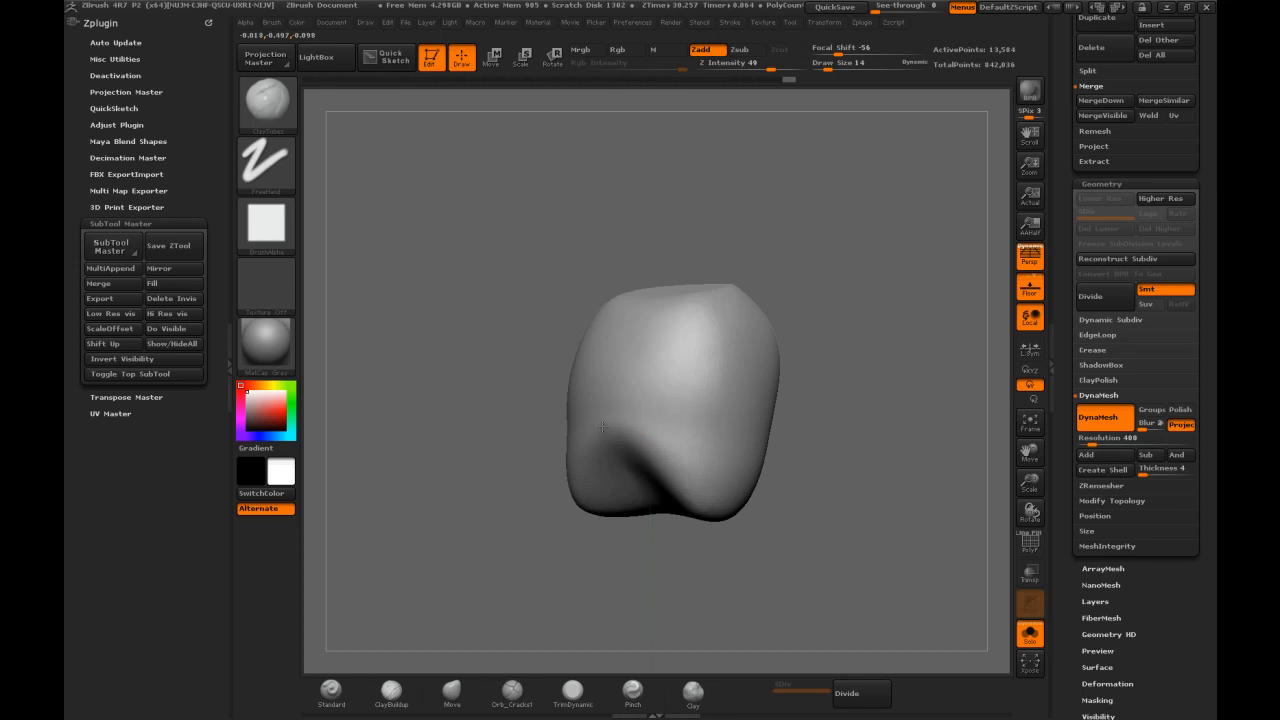
{"action": "mouse_move", "coordinate": [609, 428]}
{"action": "left_mouse_down"}
{"action": "mouse_move", "coordinate": [720, 498]}
{"action": "mouse_move", "coordinate": [800, 493]}
{"action": "left_mouse_up"}
Sculpt the lowest rib ridges around the side of the torso and smooth them
{"action": "left_click_drag", "start_coordinate": [800, 562], "coordinate": [718, 570]}
{"action": "left_click_drag", "start_coordinate": [745, 510], "coordinate": [831, 492]}
{"action": "left_click_drag", "start_coordinate": [727, 508], "coordinate": [872, 486]}
{"action": "left_click_drag", "start_coordinate": [766, 505], "coordinate": [848, 487]}
{"action": "left_click_drag", "start_coordinate": [842, 489], "coordinate": [722, 503]}
{"action": "mouse_move", "coordinate": [619, 455]}
{"action": "left_mouse_down"}
{"action": "mouse_move", "coordinate": [742, 424]}
{"action": "mouse_move", "coordinate": [846, 504]}
{"action": "left_mouse_up"}
{"action": "left_click_drag", "start_coordinate": [708, 412], "coordinate": [850, 502], "text": "shift"}
Add further curved rib ridges above the lowest ones, from the front around to the back
{"action": "mouse_move", "coordinate": [728, 393]}
{"action": "left_mouse_down"}
{"action": "mouse_move", "coordinate": [855, 478]}
{"action": "mouse_move", "coordinate": [852, 466]}
{"action": "mouse_move", "coordinate": [892, 467]}
{"action": "left_mouse_up"}
{"action": "mouse_move", "coordinate": [757, 546]}
{"action": "left_mouse_down"}
{"action": "mouse_move", "coordinate": [749, 563]}
{"action": "mouse_move", "coordinate": [790, 455]}
{"action": "mouse_move", "coordinate": [902, 434]}
{"action": "left_mouse_up"}
{"action": "left_click_drag", "start_coordinate": [812, 444], "coordinate": [964, 430]}
{"action": "mouse_move", "coordinate": [646, 397]}
{"action": "left_mouse_down"}
{"action": "mouse_move", "coordinate": [789, 369]}
{"action": "mouse_move", "coordinate": [864, 426]}
{"action": "left_mouse_up"}
{"action": "mouse_move", "coordinate": [877, 548]}
{"action": "left_mouse_down"}
{"action": "mouse_move", "coordinate": [835, 556]}
{"action": "mouse_move", "coordinate": [776, 529]}
{"action": "left_mouse_up"}
{"action": "mouse_move", "coordinate": [716, 359]}
{"action": "left_mouse_down"}
{"action": "mouse_move", "coordinate": [792, 398]}
{"action": "mouse_move", "coordinate": [858, 395]}
{"action": "left_mouse_up"}
{"action": "mouse_move", "coordinate": [886, 508]}
{"action": "left_mouse_down", "text": "alt"}
{"action": "mouse_move", "coordinate": [851, 406]}
{"action": "mouse_move", "coordinate": [968, 393]}
{"action": "left_mouse_up", "text": "alt"}
{"action": "mouse_move", "coordinate": [838, 403]}
{"action": "left_mouse_down"}
{"action": "mouse_move", "coordinate": [938, 395]}
{"action": "mouse_move", "coordinate": [900, 398]}
{"action": "mouse_move", "coordinate": [955, 428]}
{"action": "mouse_move", "coordinate": [850, 450]}
{"action": "left_mouse_up"}
Sculpt the mid-height rib ridge from the chest around the side and smooth its strokes
{"action": "key", "text": "b"}
{"action": "key", "text": "i"}
{"action": "key", "text": "n"}
{"action": "mouse_move", "coordinate": [637, 410]}
{"action": "left_mouse_down"}
{"action": "mouse_move", "coordinate": [680, 345]}
{"action": "mouse_move", "coordinate": [757, 380]}
{"action": "mouse_move", "coordinate": [810, 470]}
{"action": "mouse_move", "coordinate": [849, 471]}
{"action": "mouse_move", "coordinate": [962, 432]}
{"action": "mouse_move", "coordinate": [737, 352]}
{"action": "mouse_move", "coordinate": [830, 410]}
{"action": "left_mouse_up"}
{"action": "mouse_move", "coordinate": [930, 450]}
{"action": "left_mouse_down"}
{"action": "mouse_move", "coordinate": [868, 433]}
{"action": "mouse_move", "coordinate": [966, 410]}
{"action": "left_mouse_up"}
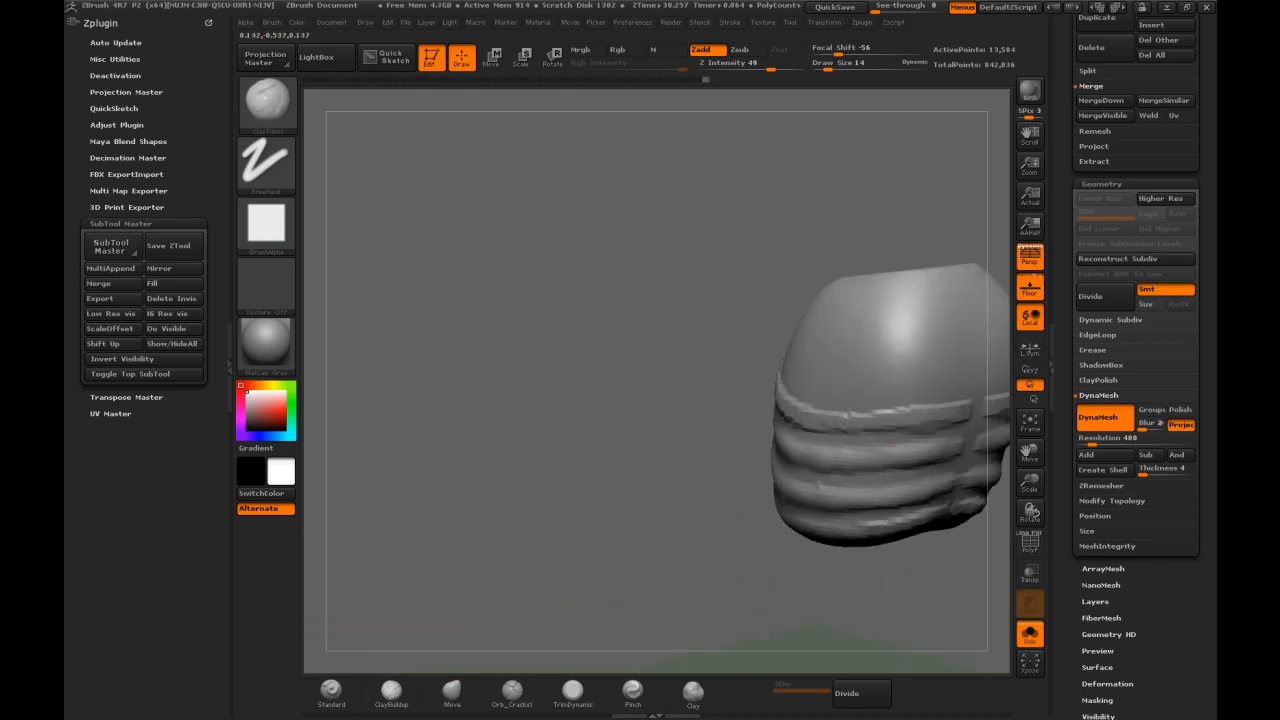
{"action": "left_click_drag", "start_coordinate": [676, 353], "coordinate": [739, 361]}
{"action": "mouse_move", "coordinate": [755, 405]}
{"action": "left_mouse_down"}
{"action": "mouse_move", "coordinate": [912, 395]}
{"action": "mouse_move", "coordinate": [843, 409]}
{"action": "left_mouse_up"}
{"action": "left_click_drag", "start_coordinate": [656, 370], "coordinate": [763, 371]}
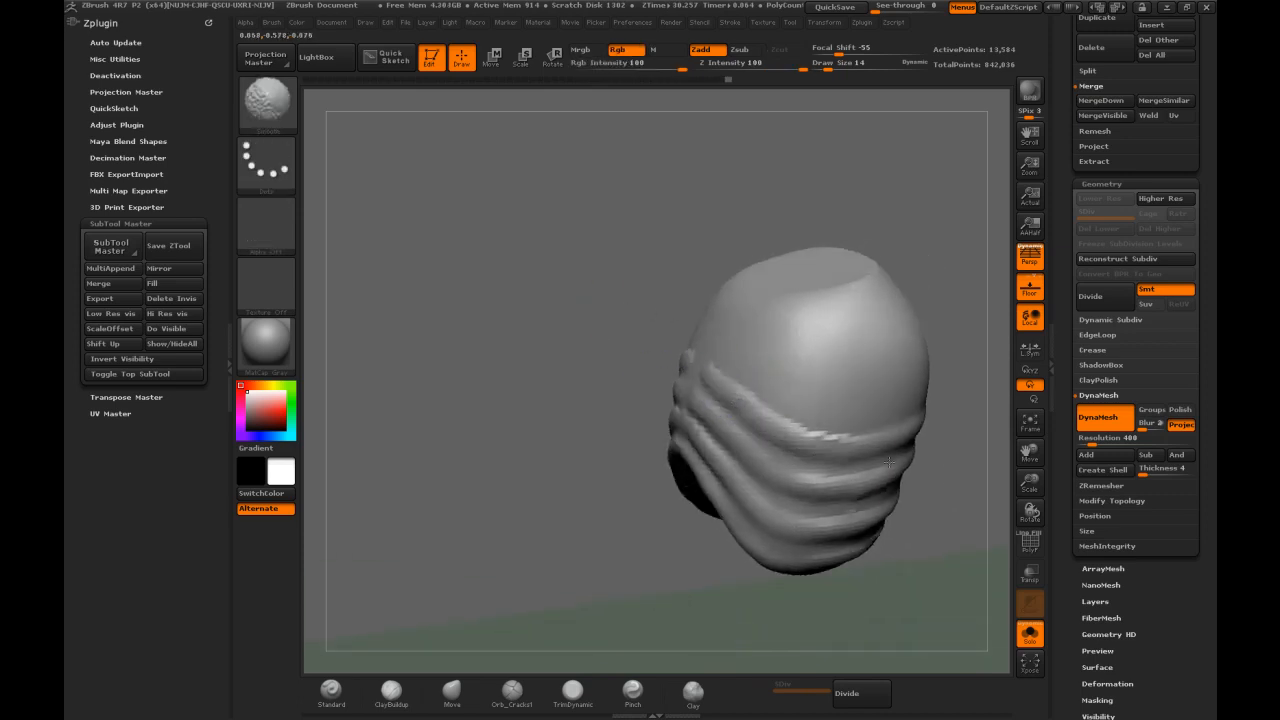
Build another rib ridge above the middle ribs with ClayTubes, continue it onto the back and smooth it
{"action": "mouse_move", "coordinate": [709, 278]}
{"action": "left_mouse_down"}
{"action": "mouse_move", "coordinate": [645, 284]}
{"action": "mouse_move", "coordinate": [695, 365]}
{"action": "mouse_move", "coordinate": [730, 390]}
{"action": "left_mouse_up"}
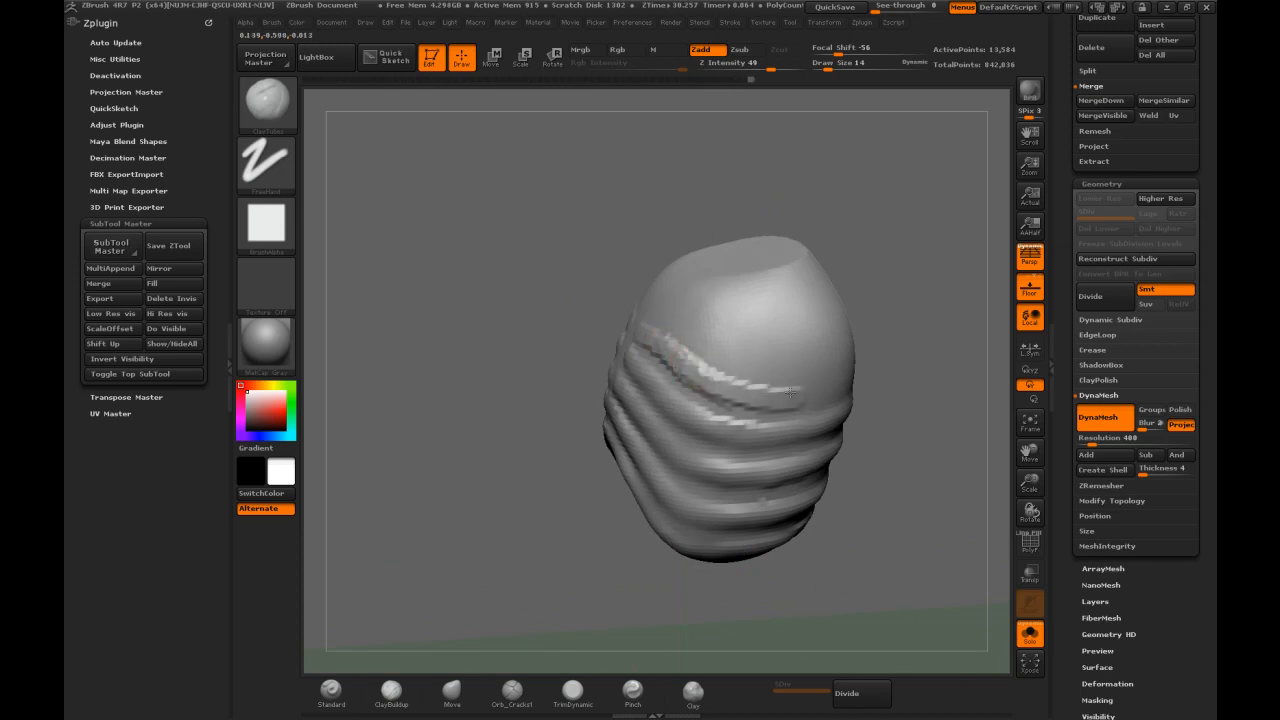
{"action": "left_click_drag", "start_coordinate": [897, 353], "coordinate": [831, 371]}
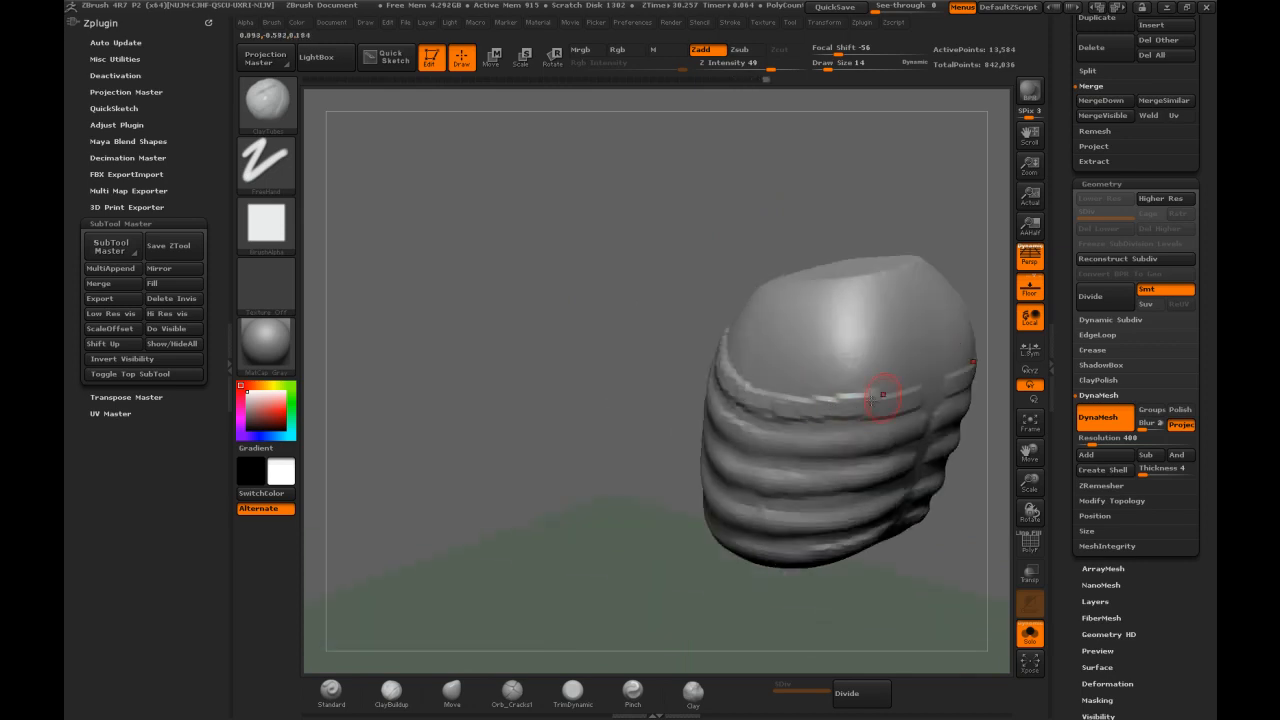
{"action": "mouse_move", "coordinate": [923, 391]}
{"action": "left_mouse_down"}
{"action": "mouse_move", "coordinate": [800, 410]}
{"action": "mouse_move", "coordinate": [880, 400]}
{"action": "mouse_move", "coordinate": [832, 396]}
{"action": "left_mouse_up"}
{"action": "left_click_drag", "start_coordinate": [612, 296], "coordinate": [685, 305]}
{"action": "mouse_move", "coordinate": [735, 372]}
{"action": "left_mouse_down", "text": "shift"}
{"action": "mouse_move", "coordinate": [815, 430]}
{"action": "mouse_move", "coordinate": [773, 412]}
{"action": "mouse_move", "coordinate": [812, 442]}
{"action": "mouse_move", "coordinate": [896, 434]}
{"action": "mouse_move", "coordinate": [803, 430]}
{"action": "left_mouse_up", "text": "shift"}
{"action": "mouse_move", "coordinate": [900, 290]}
{"action": "left_mouse_down"}
{"action": "mouse_move", "coordinate": [914, 274]}
{"action": "mouse_move", "coordinate": [723, 334]}
{"action": "mouse_move", "coordinate": [740, 372]}
{"action": "mouse_move", "coordinate": [848, 372]}
{"action": "left_mouse_up"}
Sculpt the upper rib ridges below the flat top of the torso and smooth them on the side and back
{"action": "left_click_drag", "start_coordinate": [750, 372], "coordinate": [850, 370]}
{"action": "mouse_move", "coordinate": [925, 302]}
{"action": "left_mouse_down"}
{"action": "mouse_move", "coordinate": [870, 289]}
{"action": "mouse_move", "coordinate": [786, 409]}
{"action": "mouse_move", "coordinate": [846, 432]}
{"action": "mouse_move", "coordinate": [960, 436]}
{"action": "left_mouse_up"}
{"action": "left_click_drag", "start_coordinate": [830, 430], "coordinate": [960, 436]}
{"action": "left_click_drag", "start_coordinate": [667, 344], "coordinate": [700, 375]}
{"action": "key", "text": "shift"}
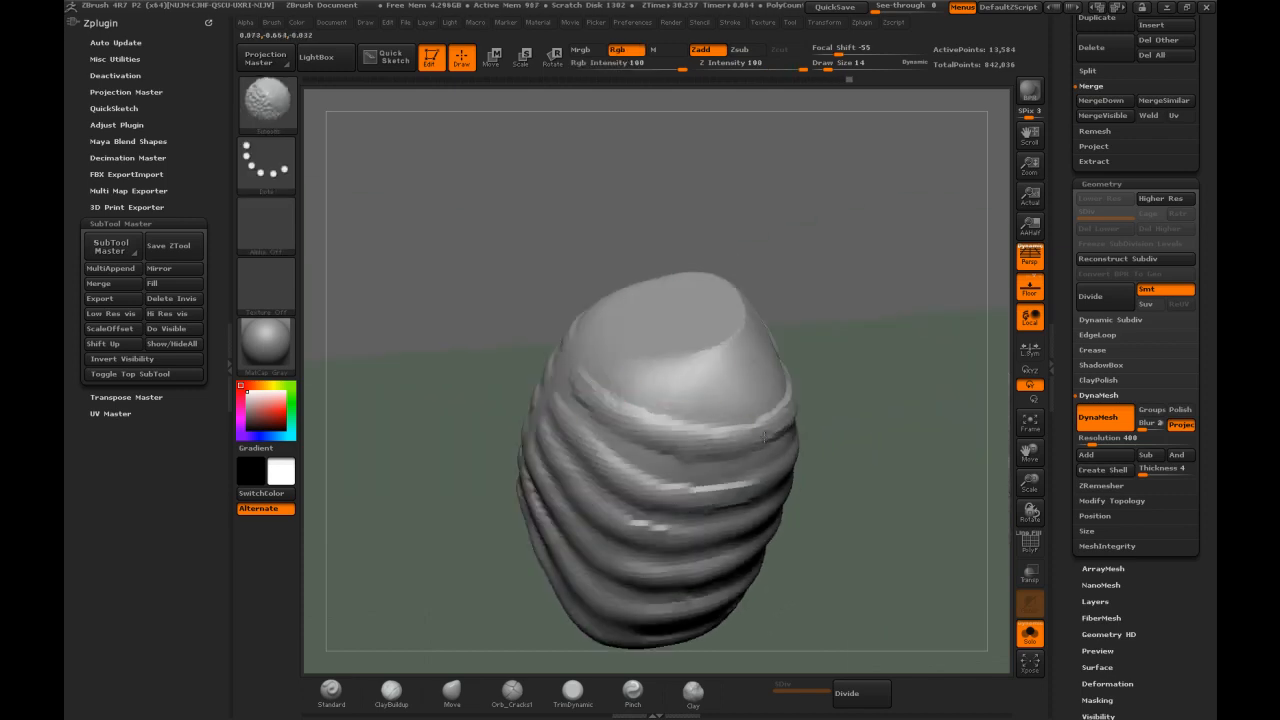
{"action": "left_click_drag", "start_coordinate": [848, 388], "coordinate": [775, 400]}
{"action": "left_click_drag", "start_coordinate": [824, 440], "coordinate": [772, 446], "text": "shift"}
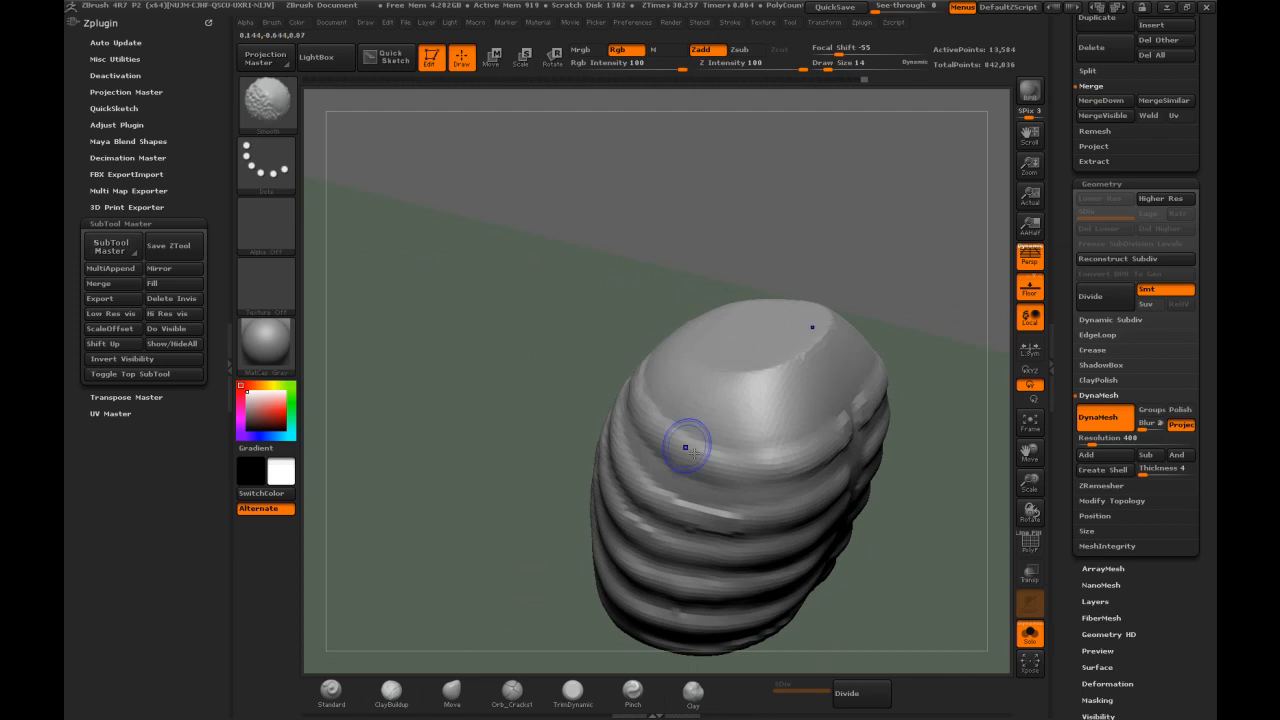
Build up the topmost rib around the rim of the flat neck area and smooth it
{"action": "mouse_move", "coordinate": [731, 261]}
{"action": "left_mouse_down"}
{"action": "mouse_move", "coordinate": [866, 274]}
{"action": "mouse_move", "coordinate": [857, 329]}
{"action": "mouse_move", "coordinate": [845, 322]}
{"action": "left_mouse_up"}
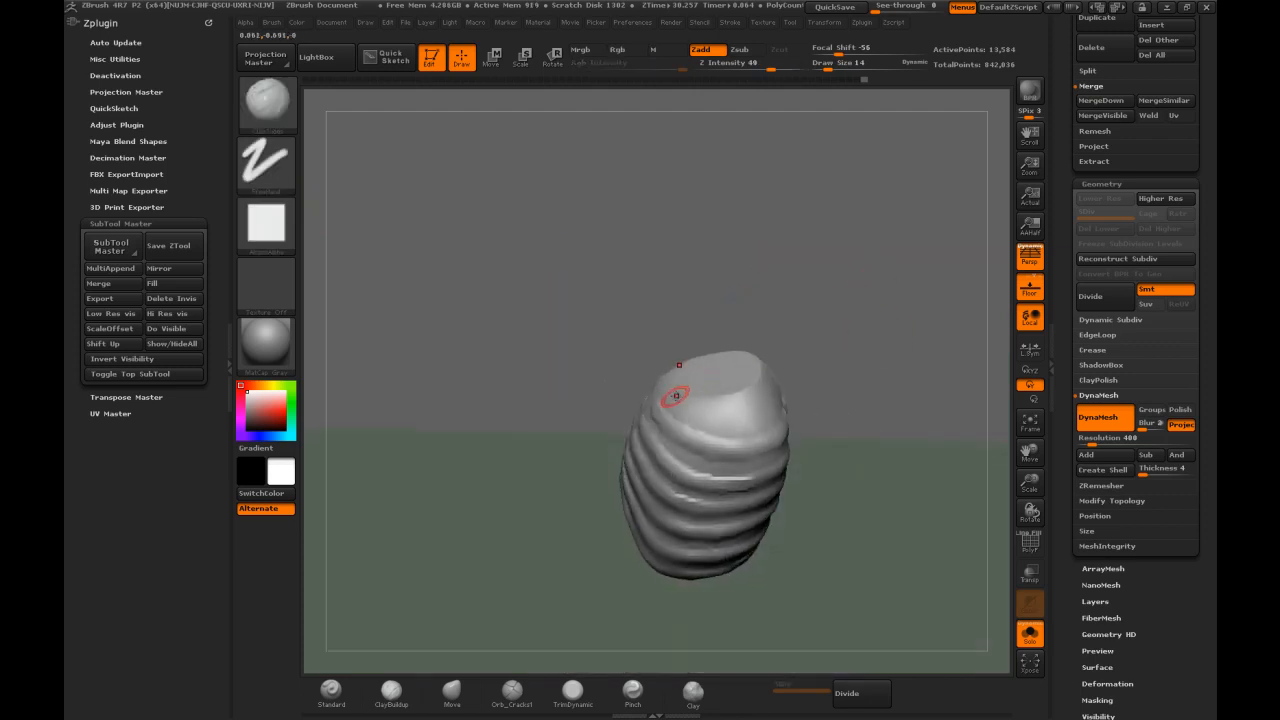
{"action": "left_click_drag", "start_coordinate": [716, 398], "coordinate": [734, 401]}
{"action": "left_click_drag", "start_coordinate": [829, 371], "coordinate": [765, 394]}
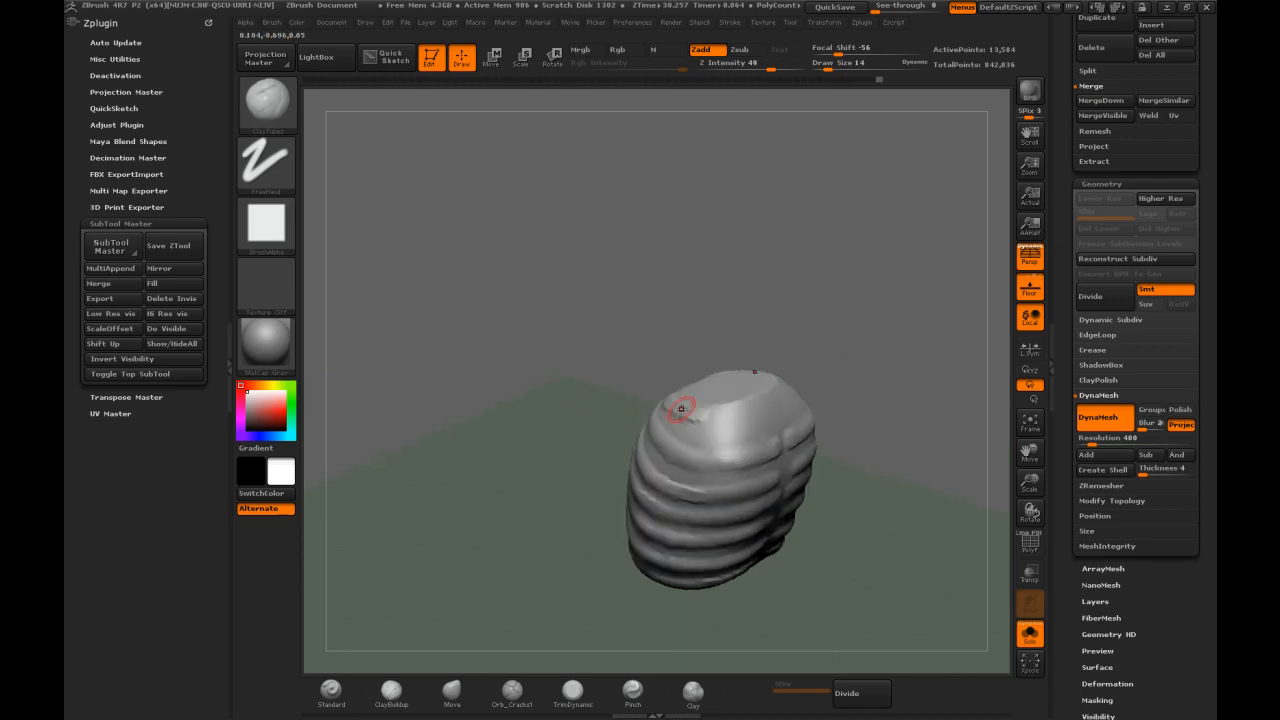
{"action": "mouse_move", "coordinate": [693, 420]}
{"action": "left_mouse_down"}
{"action": "mouse_move", "coordinate": [763, 417]}
{"action": "mouse_move", "coordinate": [697, 419]}
{"action": "left_mouse_up"}
{"action": "left_click_drag", "start_coordinate": [693, 332], "coordinate": [595, 366]}
{"action": "left_click_drag", "start_coordinate": [621, 409], "coordinate": [692, 410], "text": "shift"}
{"action": "mouse_move", "coordinate": [775, 366]}
{"action": "left_mouse_down"}
{"action": "mouse_move", "coordinate": [800, 367]}
{"action": "mouse_move", "coordinate": [646, 414]}
{"action": "left_mouse_up"}
{"action": "left_click_drag", "start_coordinate": [716, 385], "coordinate": [638, 414], "text": "shift"}
{"action": "mouse_move", "coordinate": [746, 349]}
{"action": "left_mouse_down"}
{"action": "mouse_move", "coordinate": [740, 320]}
{"action": "mouse_move", "coordinate": [714, 368]}
{"action": "mouse_move", "coordinate": [737, 354]}
{"action": "left_mouse_up"}
{"action": "left_click_drag", "start_coordinate": [791, 307], "coordinate": [735, 343]}
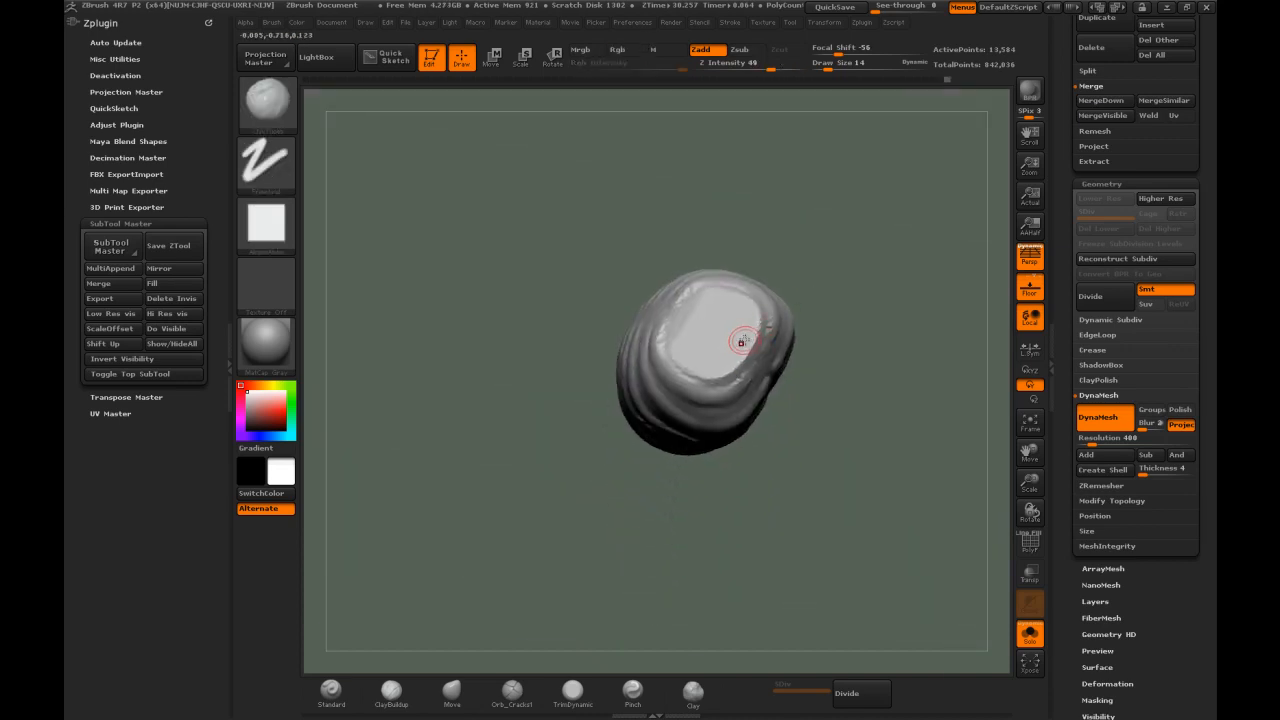
Choose the TrimDynamic brush at draw size 28 and flatten the top face of the ribcage inside its rim
{"action": "key", "text": "b"}
{"action": "key", "text": "t"}
{"action": "key", "text": "d"}
{"action": "left_click_drag", "start_coordinate": [812, 308], "coordinate": [746, 342]}
{"action": "key", "text": "s"}
{"action": "mouse_move", "coordinate": [885, 299]}
{"action": "left_mouse_down"}
{"action": "mouse_move", "coordinate": [810, 335]}
{"action": "mouse_move", "coordinate": [862, 301]}
{"action": "mouse_move", "coordinate": [850, 308]}
{"action": "left_mouse_up"}
{"action": "mouse_move", "coordinate": [765, 372]}
{"action": "left_mouse_down"}
{"action": "mouse_move", "coordinate": [752, 362]}
{"action": "mouse_move", "coordinate": [755, 381]}
{"action": "mouse_move", "coordinate": [756, 329]}
{"action": "mouse_move", "coordinate": [765, 336]}
{"action": "left_mouse_up"}
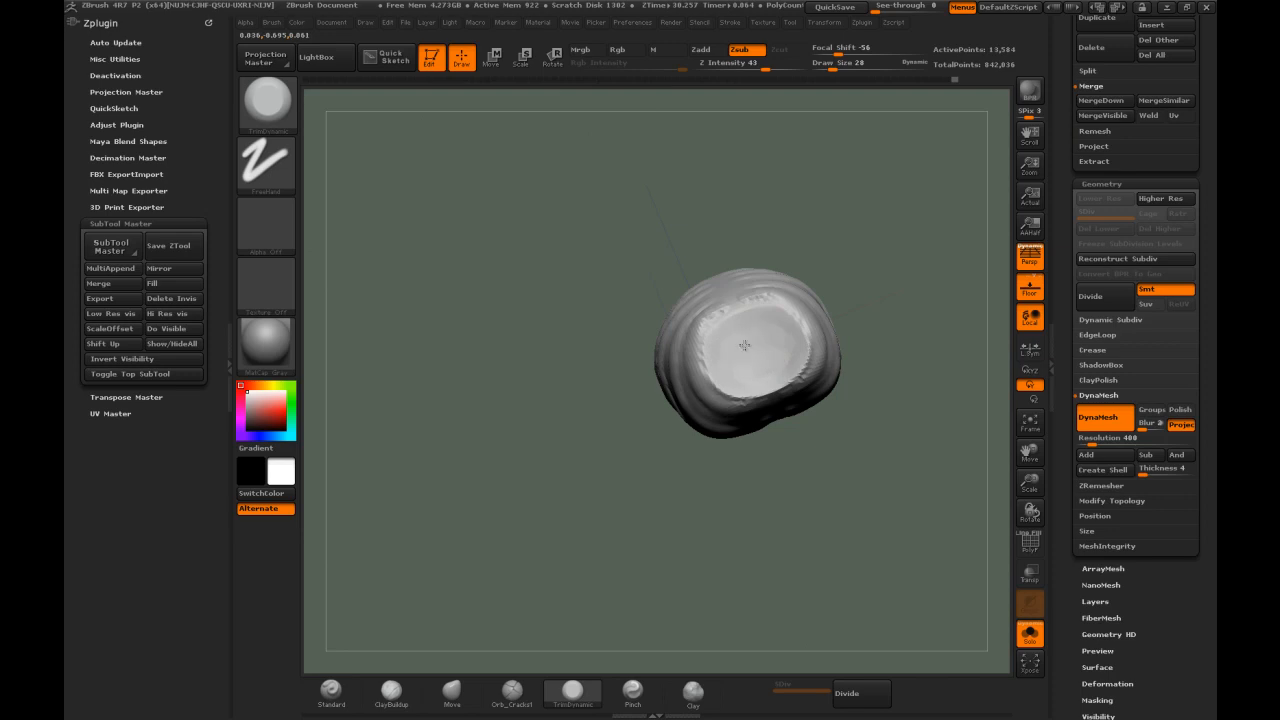
{"action": "left_click_drag", "start_coordinate": [603, 477], "coordinate": [687, 335]}
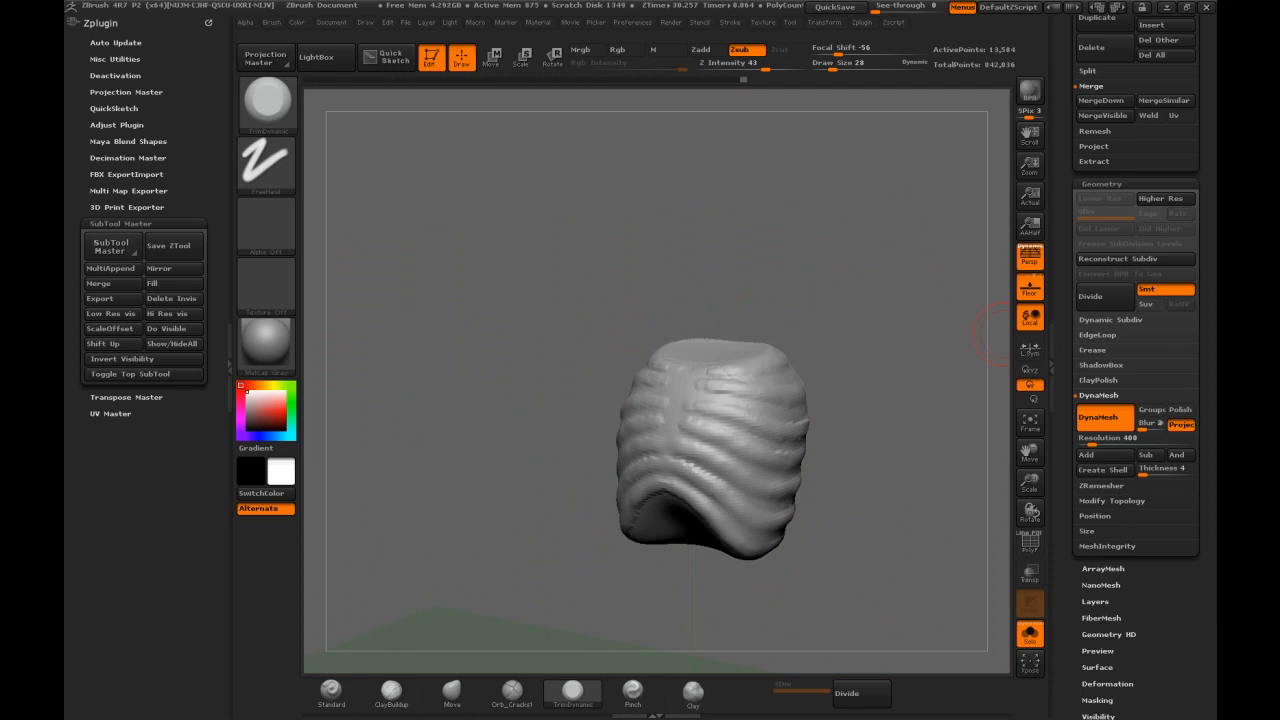
{"action": "mouse_move", "coordinate": [691, 214]}
{"action": "left_mouse_down"}
{"action": "mouse_move", "coordinate": [745, 215]}
{"action": "mouse_move", "coordinate": [700, 251]}
{"action": "left_mouse_up"}
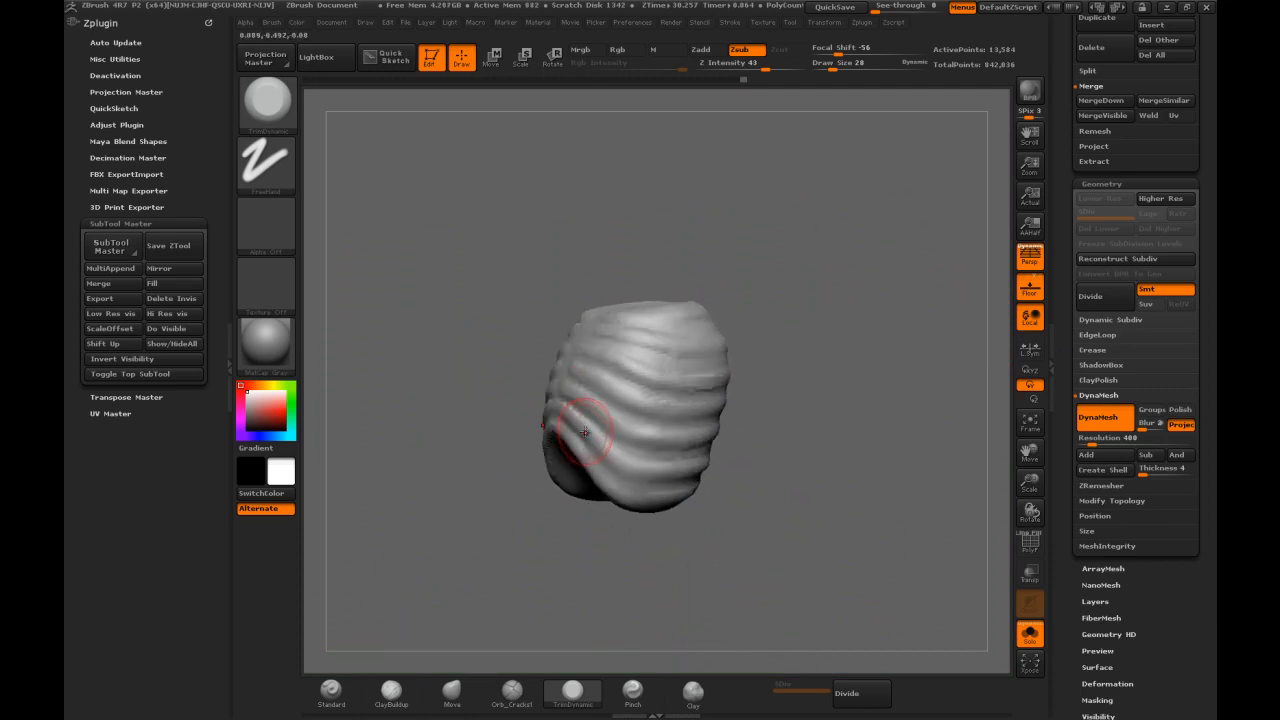
Return to the ClayTubes brush at draw size 11 and reinforce the rib ridges on the front and sides
{"action": "key", "text": "s"}
{"action": "left_click_drag", "start_coordinate": [588, 431], "coordinate": [581, 431]}
{"action": "key", "text": "s"}
{"action": "key", "text": "b"}
{"action": "key", "text": "c"}
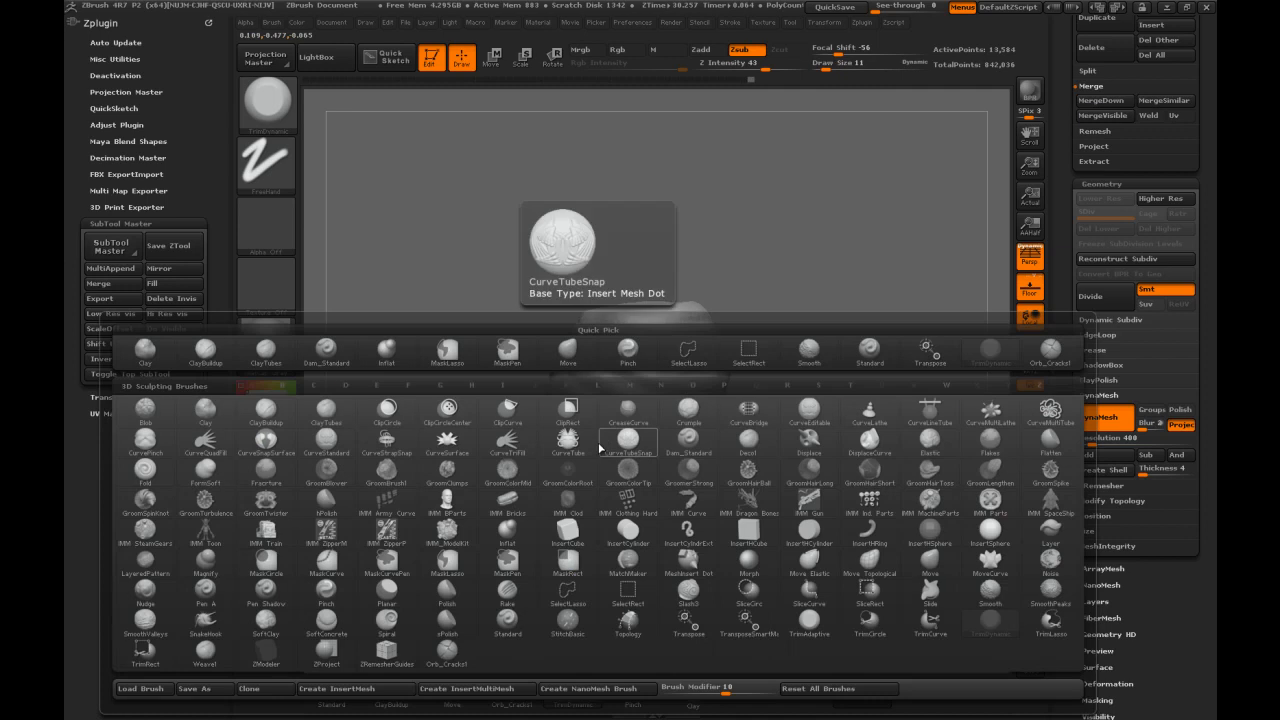
{"action": "key", "text": "t"}
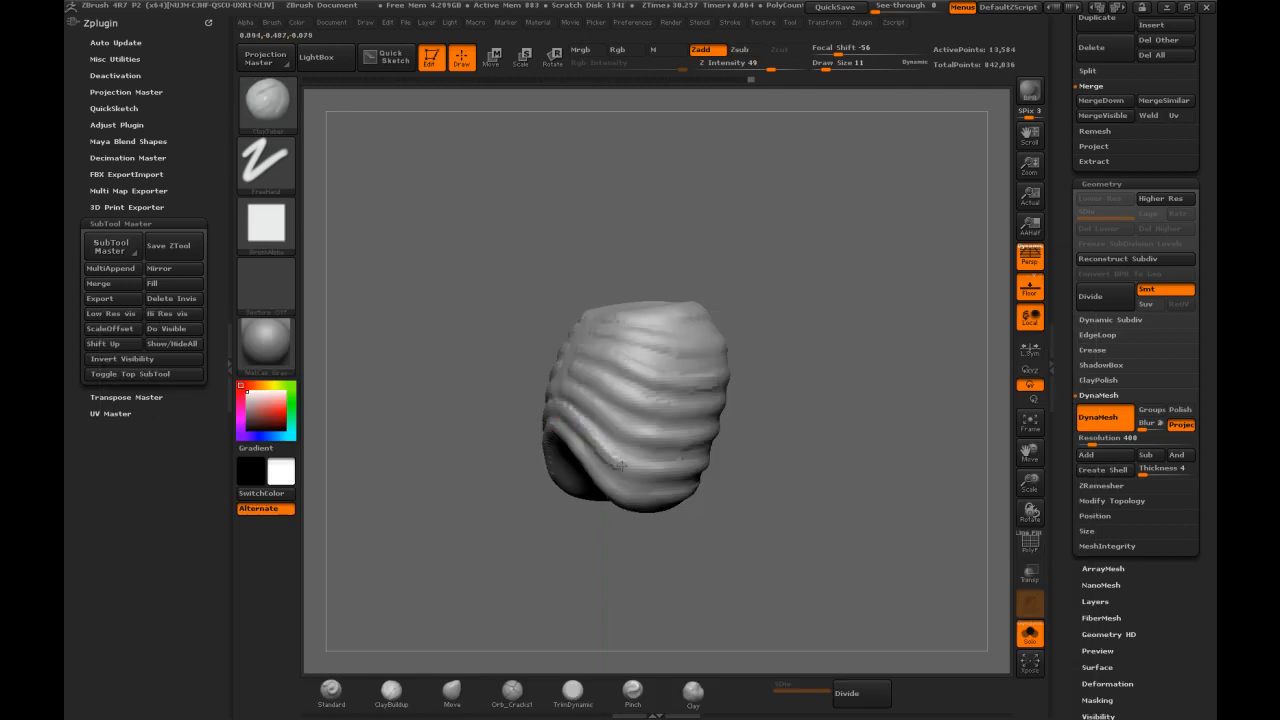
{"action": "left_click_drag", "start_coordinate": [764, 383], "coordinate": [812, 370]}
{"action": "left_click_drag", "start_coordinate": [745, 324], "coordinate": [663, 371]}
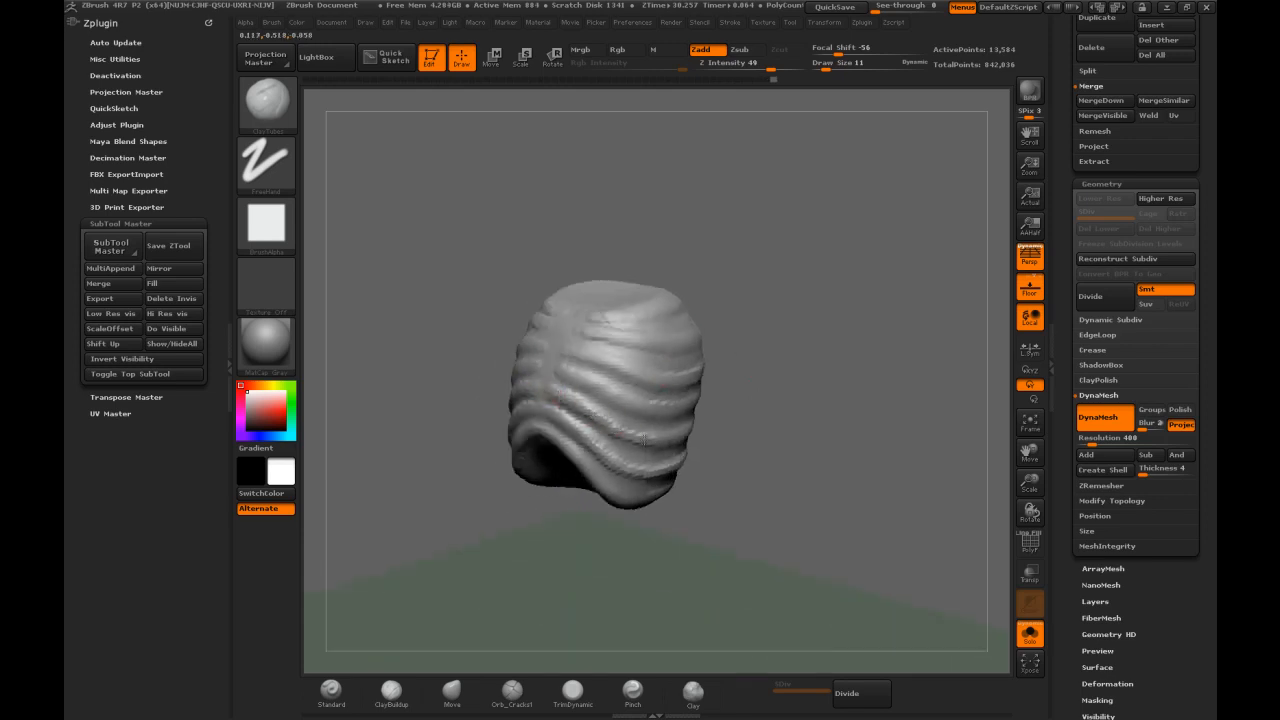
{"action": "left_click_drag", "start_coordinate": [743, 408], "coordinate": [664, 415]}
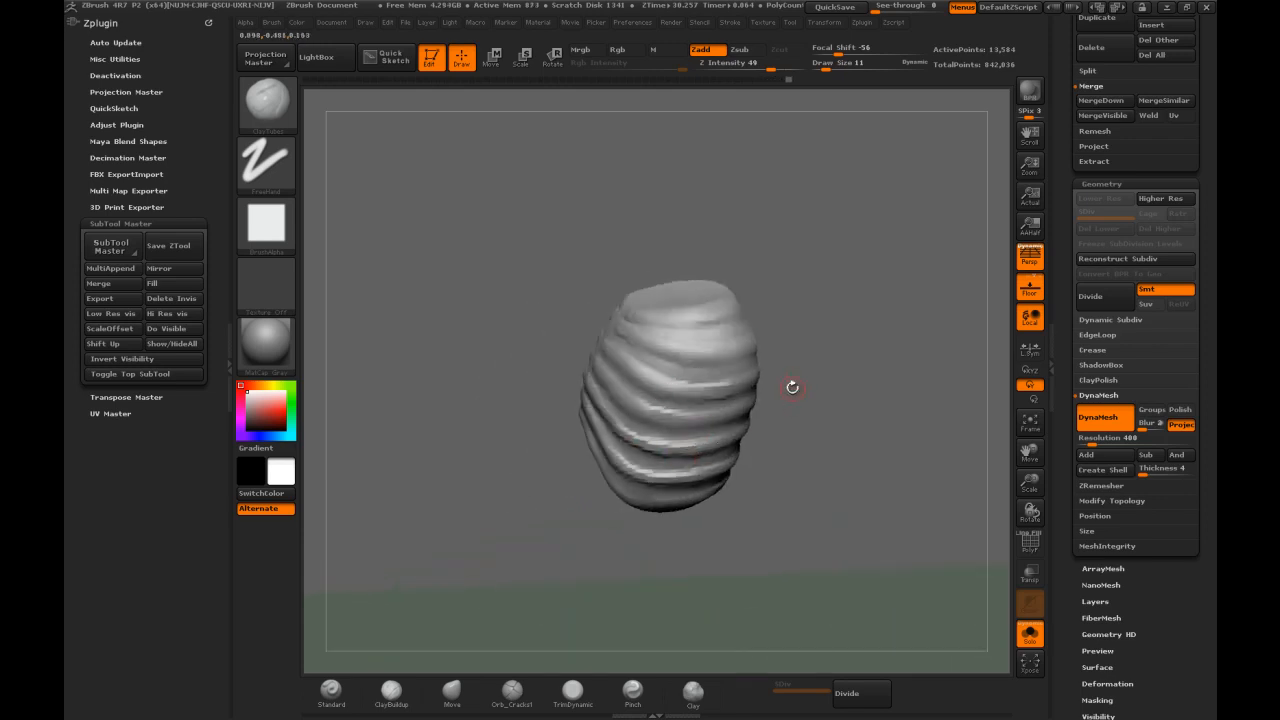
{"action": "left_click_drag", "start_coordinate": [791, 403], "coordinate": [698, 358]}
Sculpt a vertical sternum ridge down the centre of the chest and smooth the rib ends beside it
{"action": "left_click_drag", "start_coordinate": [556, 330], "coordinate": [552, 434]}
{"action": "left_click_drag", "start_coordinate": [562, 331], "coordinate": [558, 391]}
{"action": "left_click_drag", "start_coordinate": [724, 291], "coordinate": [672, 336]}
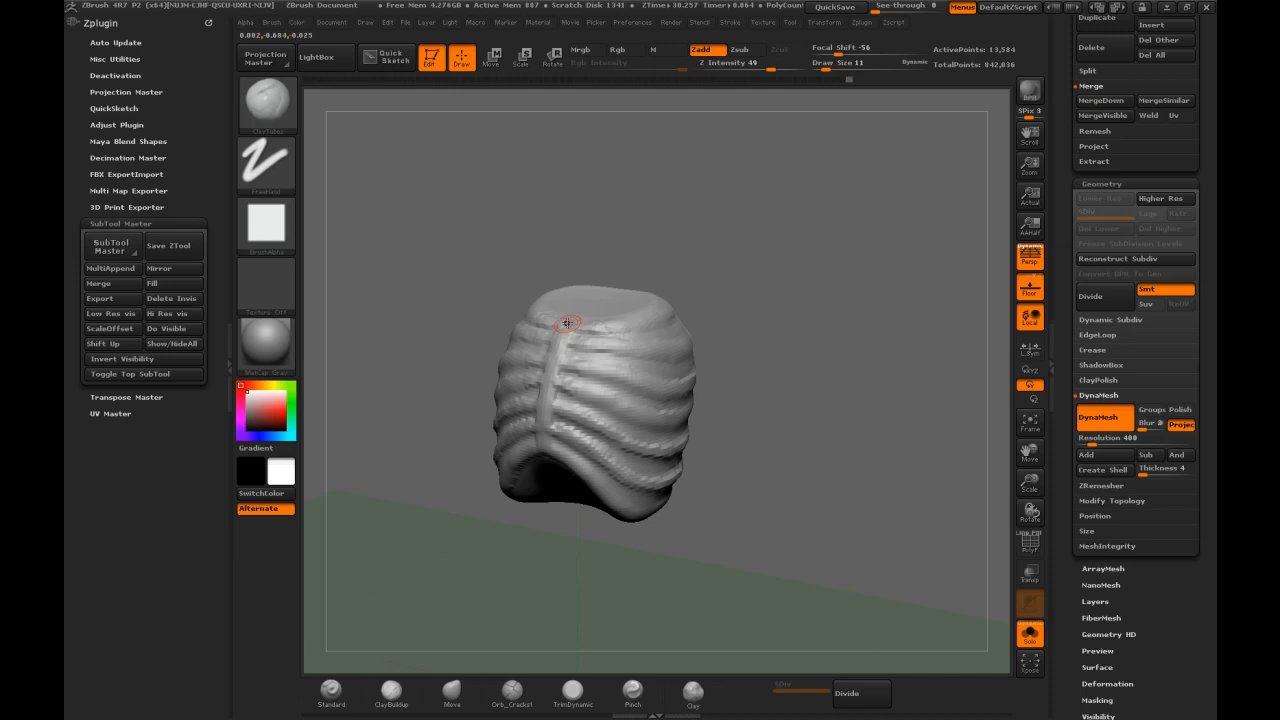
{"action": "key", "text": "shift"}
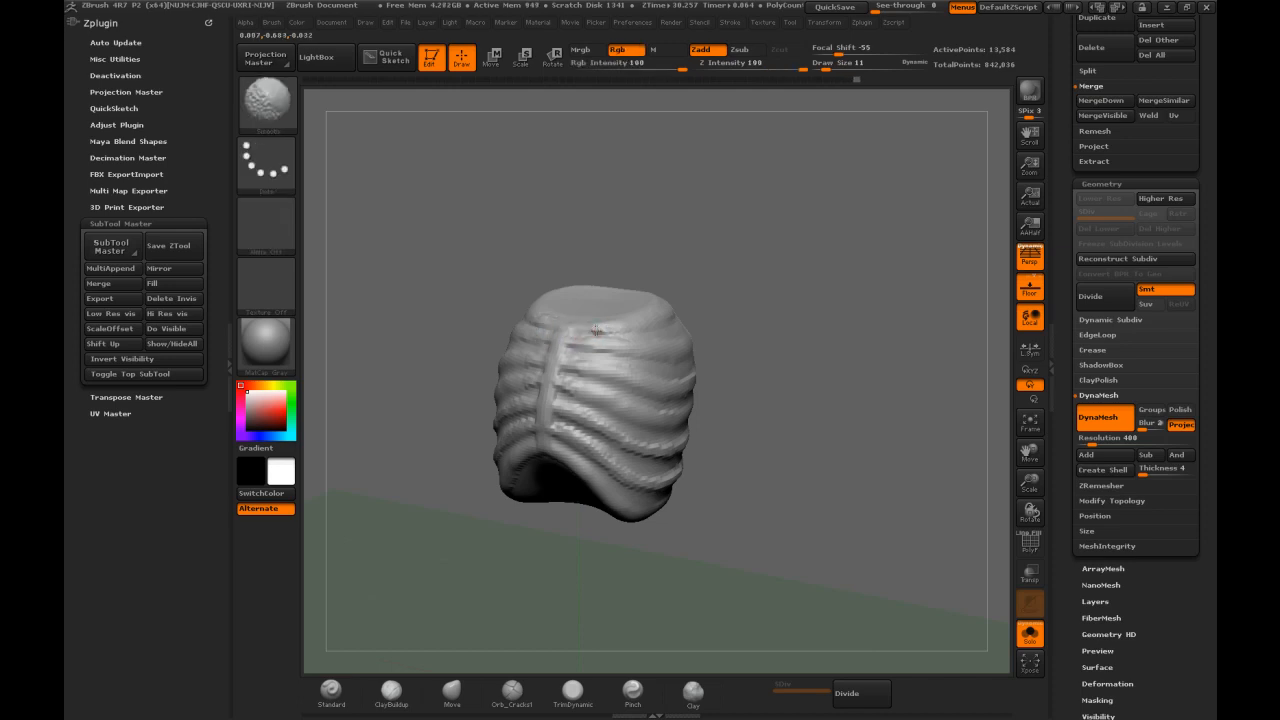
{"action": "left_click_drag", "start_coordinate": [602, 352], "coordinate": [607, 373], "text": "shift"}
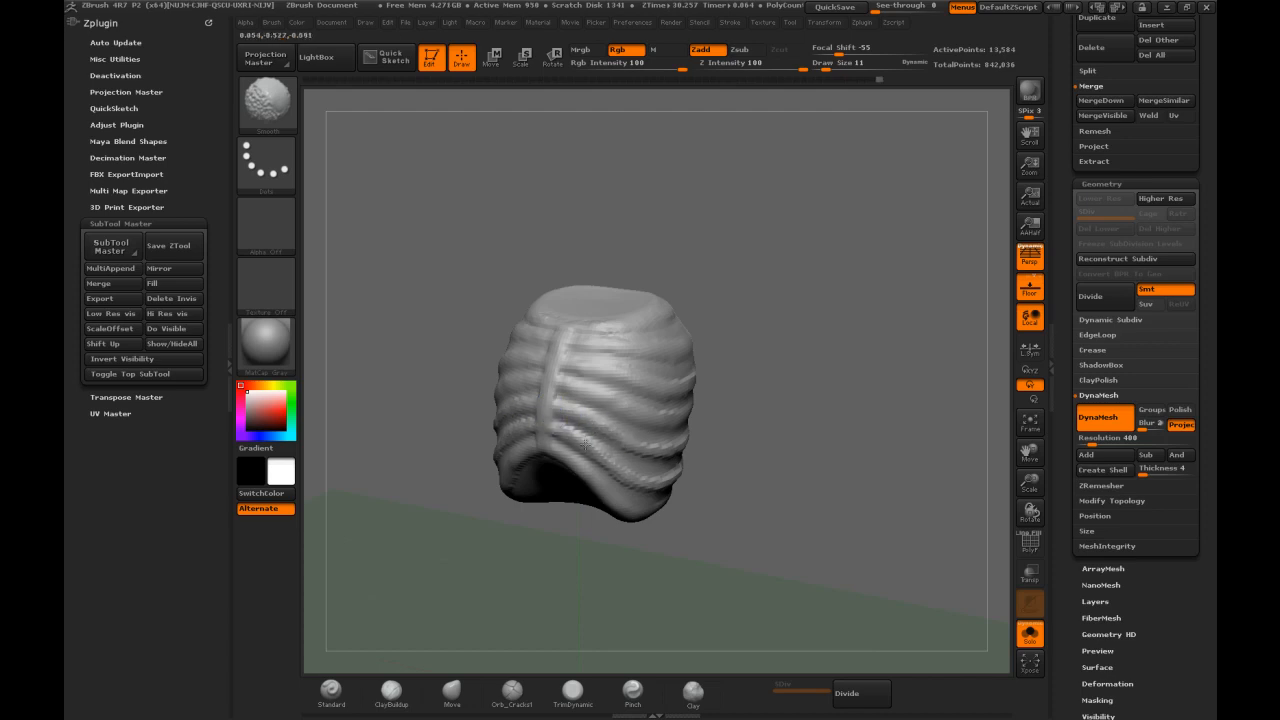
Add clay strokes to the uppermost rib around the neck rim and smooth them
{"action": "left_click_drag", "start_coordinate": [680, 272], "coordinate": [640, 380]}
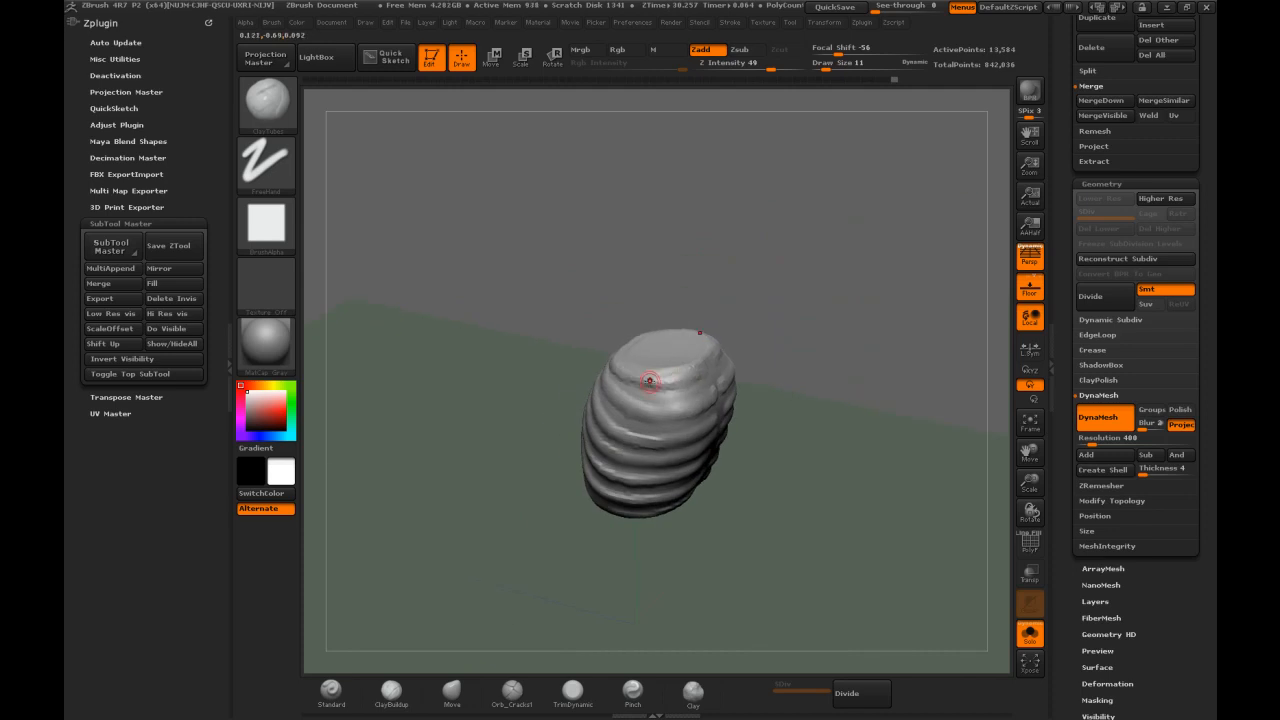
{"action": "key", "text": "shift"}
{"action": "mouse_move", "coordinate": [757, 314]}
{"action": "left_mouse_down", "text": "shift"}
{"action": "mouse_move", "coordinate": [791, 269]}
{"action": "mouse_move", "coordinate": [664, 321]}
{"action": "mouse_move", "coordinate": [655, 347]}
{"action": "left_mouse_up", "text": "shift"}
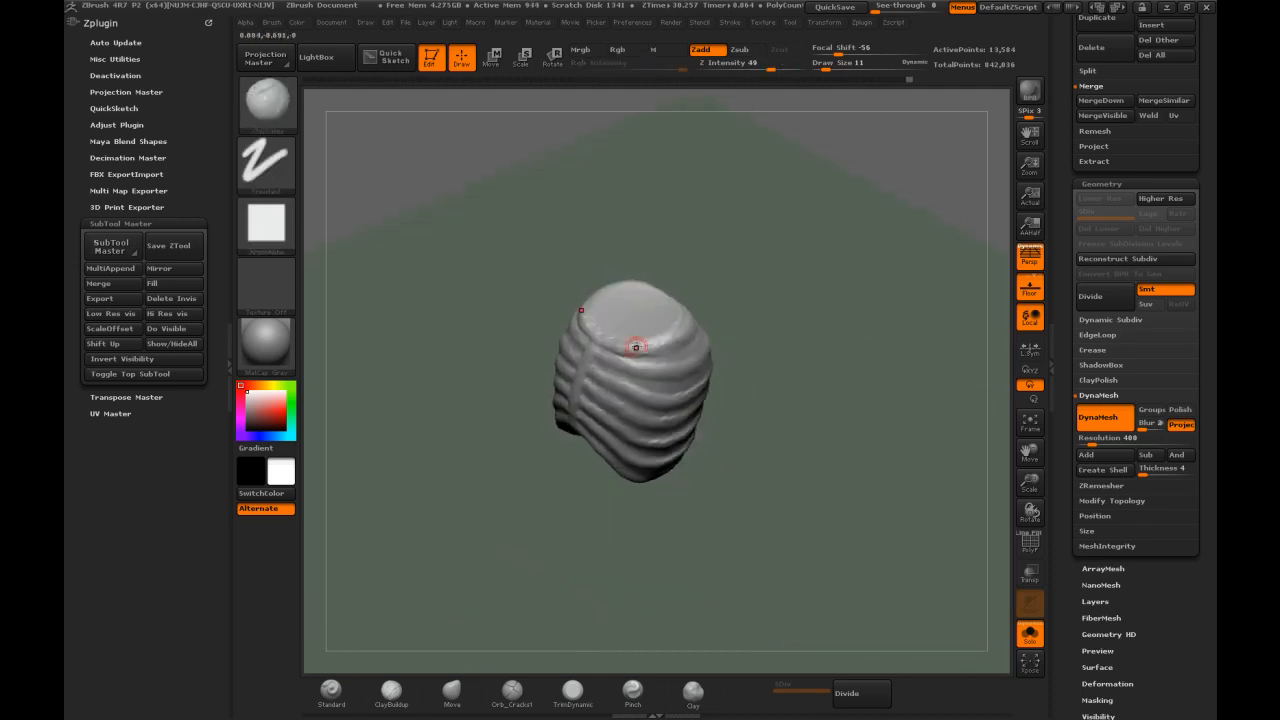
{"action": "key", "text": "shift"}
{"action": "mouse_move", "coordinate": [730, 295]}
{"action": "left_mouse_down", "text": "shift"}
{"action": "mouse_move", "coordinate": [766, 271]}
{"action": "mouse_move", "coordinate": [632, 347]}
{"action": "left_mouse_up", "text": "shift"}
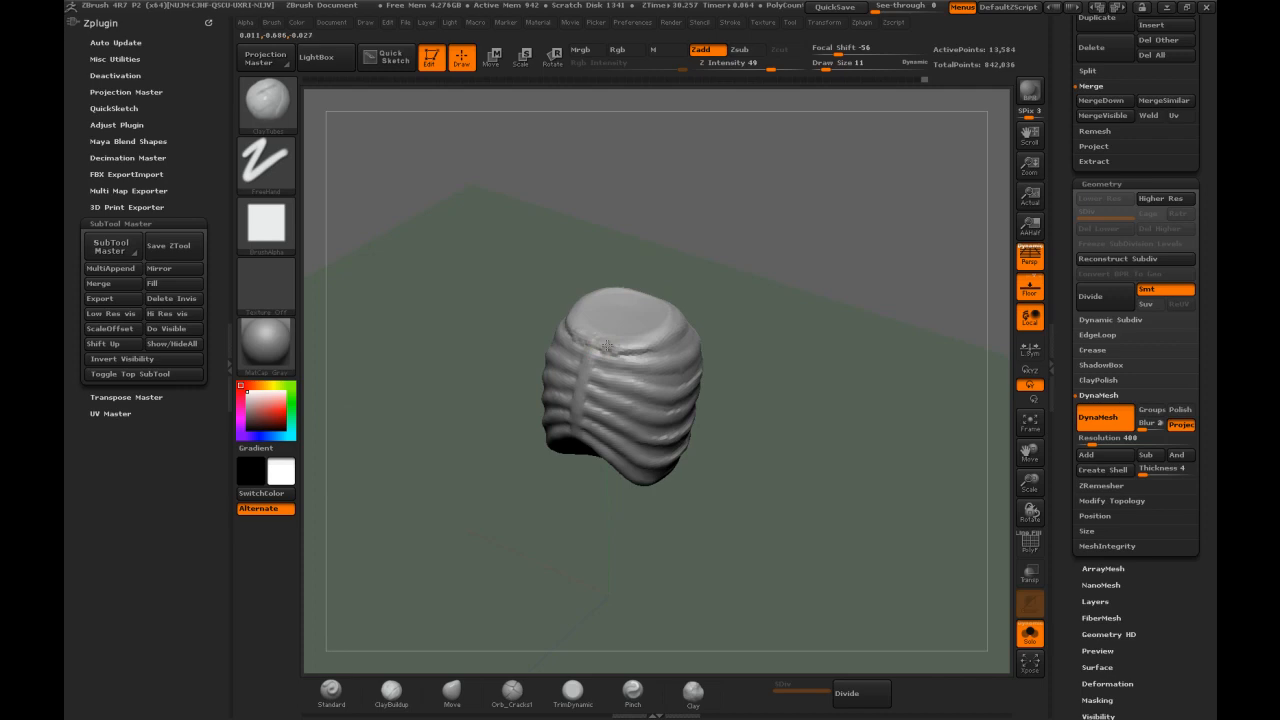
Sculpt collarbones along the front neck rim and build shoulder lumps at their outer ends with draw size 30
{"action": "mouse_move", "coordinate": [603, 345]}
{"action": "left_mouse_down"}
{"action": "mouse_move", "coordinate": [665, 334]}
{"action": "mouse_move", "coordinate": [690, 354]}
{"action": "left_mouse_up"}
{"action": "key", "text": "s"}
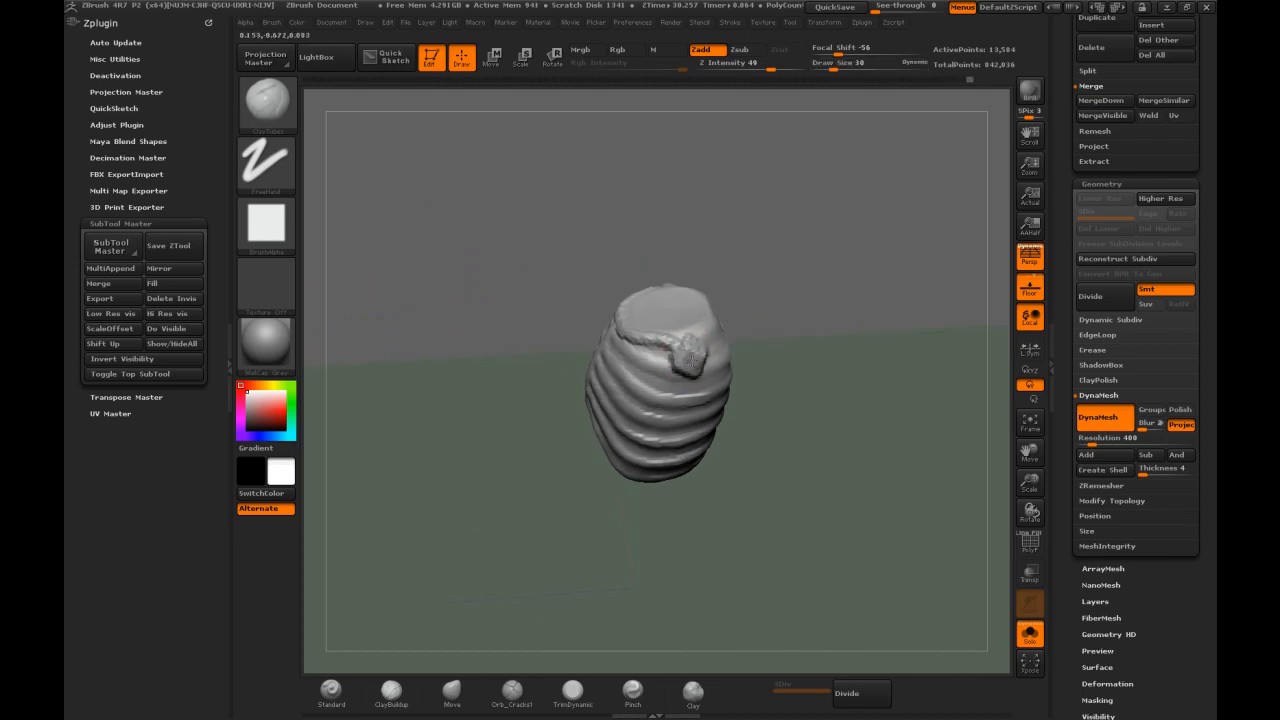
{"action": "mouse_move", "coordinate": [783, 296]}
{"action": "left_mouse_down"}
{"action": "mouse_move", "coordinate": [671, 350]}
{"action": "mouse_move", "coordinate": [682, 355]}
{"action": "left_mouse_up"}
Set the draw size to 15, remesh the torso with DynaMesh and add clay to the shoulder lumps
{"action": "key", "text": "s"}
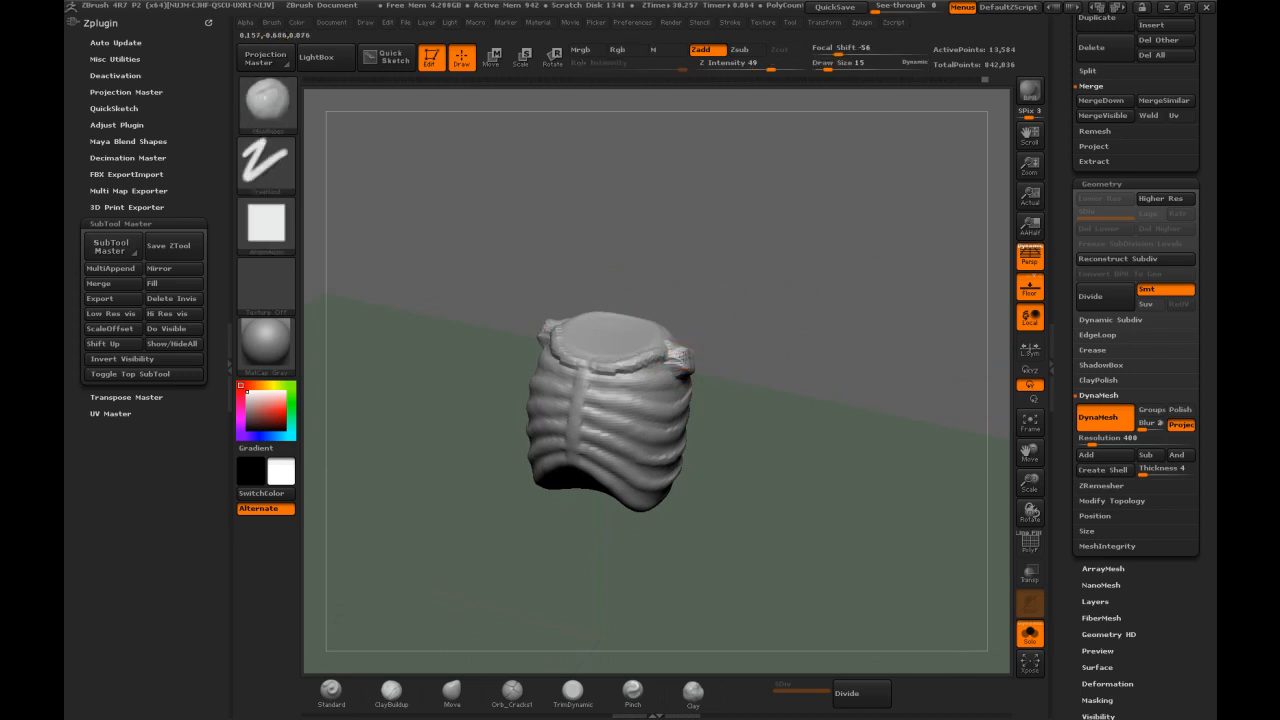
{"action": "left_click_drag", "start_coordinate": [829, 279], "coordinate": [752, 348], "text": "ctrl"}
{"action": "mouse_move", "coordinate": [670, 357]}
{"action": "left_mouse_down"}
{"action": "mouse_move", "coordinate": [587, 364]}
{"action": "mouse_move", "coordinate": [675, 354]}
{"action": "left_mouse_up"}
Sculpt a pair of triangular shoulder blades on the upper back and smooth their surfaces
{"action": "mouse_move", "coordinate": [752, 358]}
{"action": "left_mouse_down"}
{"action": "mouse_move", "coordinate": [823, 286]}
{"action": "mouse_move", "coordinate": [681, 286]}
{"action": "left_mouse_up"}
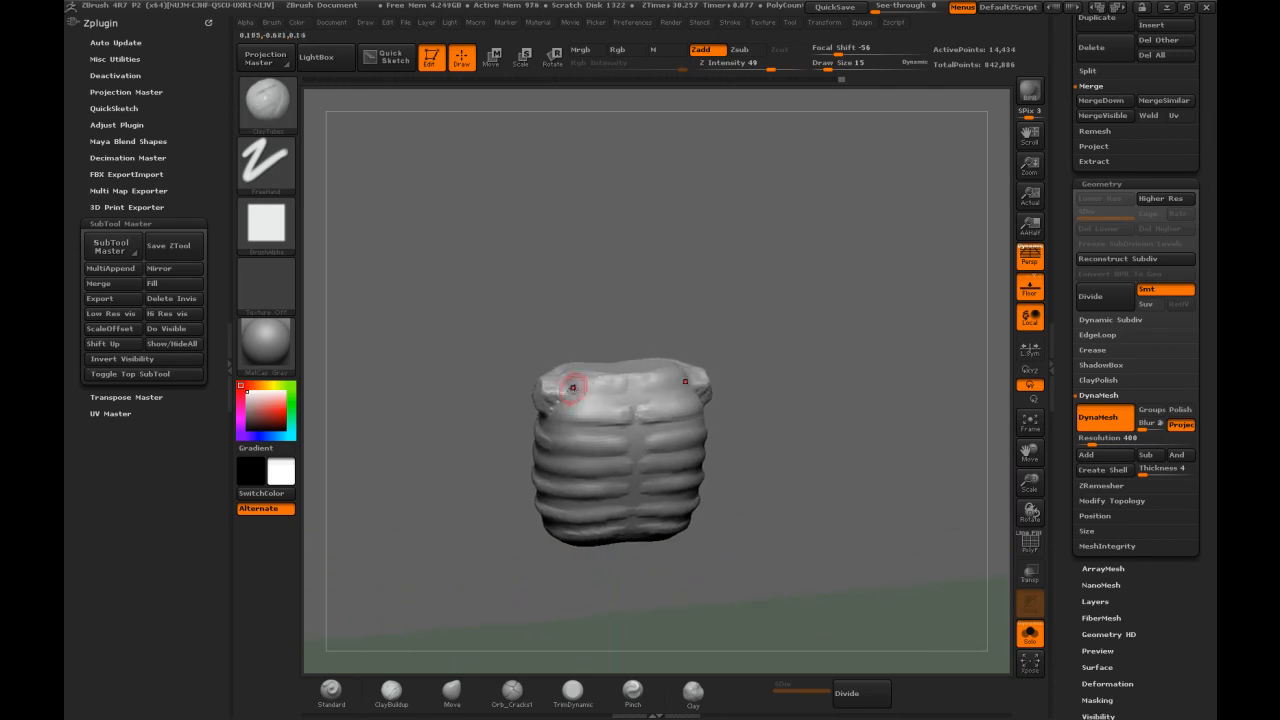
{"action": "mouse_move", "coordinate": [559, 396]}
{"action": "left_mouse_down"}
{"action": "mouse_move", "coordinate": [581, 450]}
{"action": "mouse_move", "coordinate": [594, 408]}
{"action": "mouse_move", "coordinate": [566, 390]}
{"action": "mouse_move", "coordinate": [600, 410]}
{"action": "mouse_move", "coordinate": [586, 458]}
{"action": "mouse_move", "coordinate": [572, 401]}
{"action": "mouse_move", "coordinate": [577, 455]}
{"action": "left_mouse_up"}
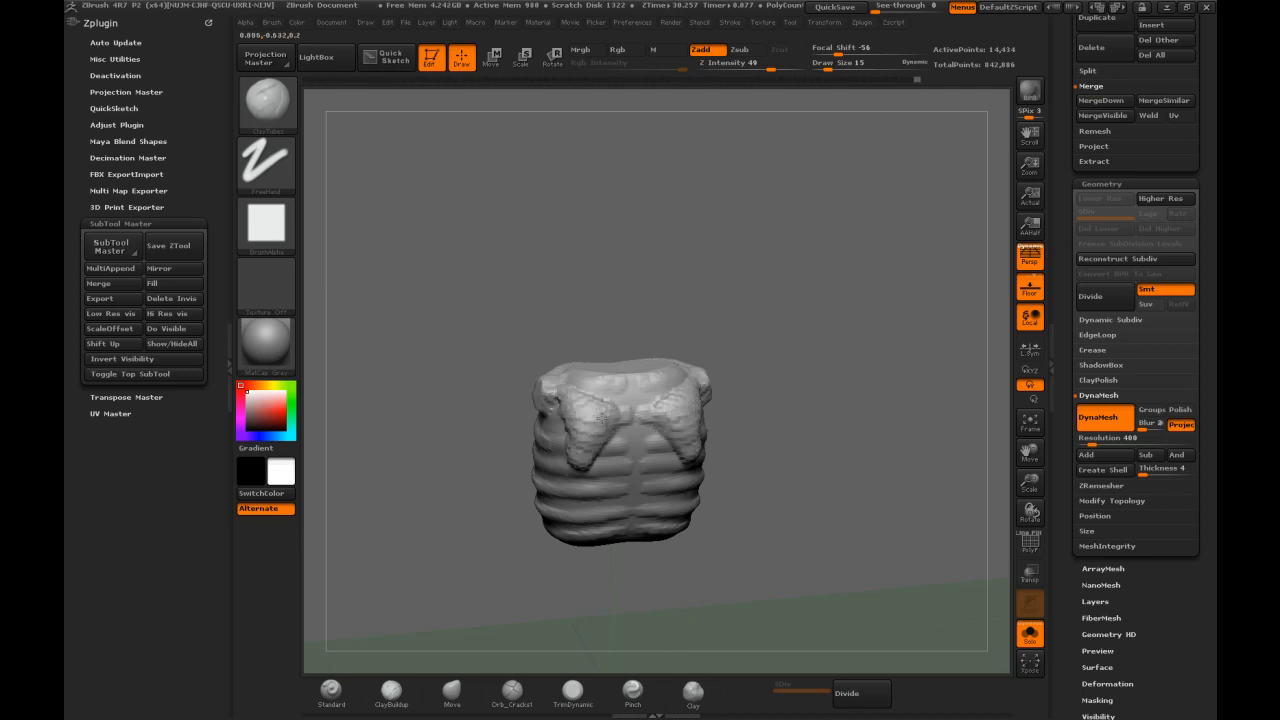
{"action": "key", "text": "shift"}
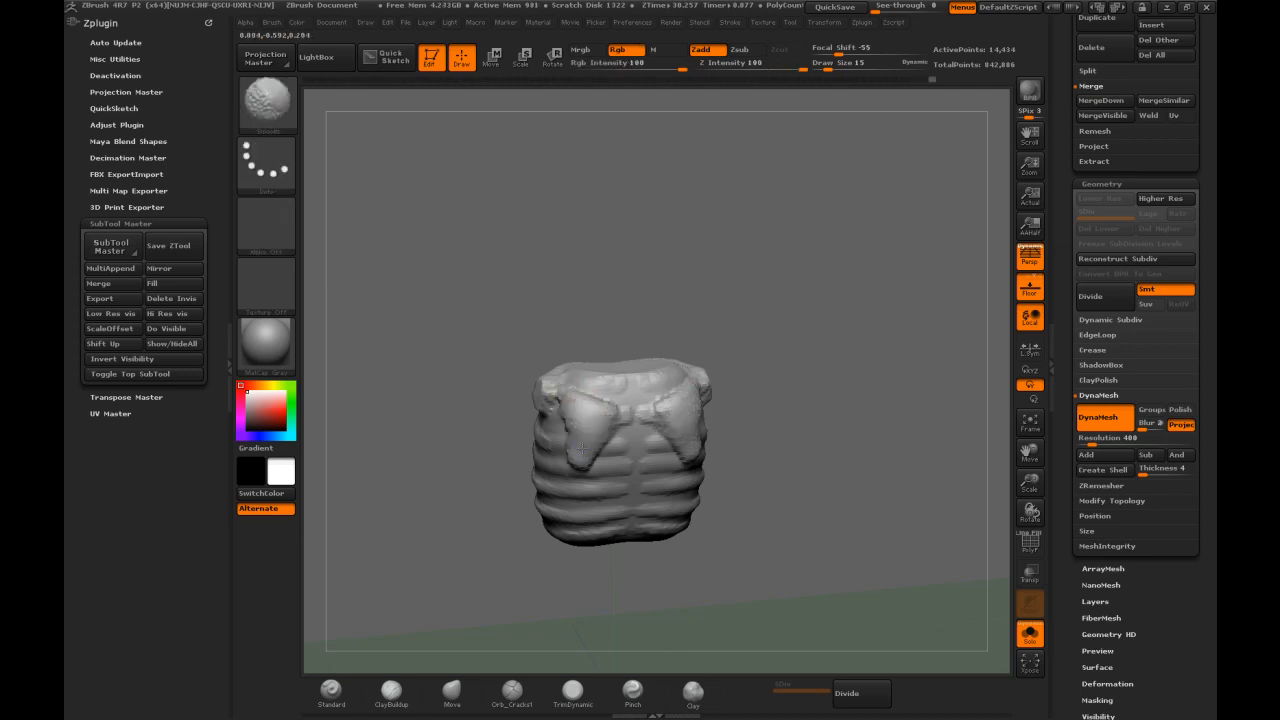
{"action": "left_click_drag", "start_coordinate": [605, 416], "coordinate": [586, 434], "text": "shift"}
Flatten the shoulder blades with the TrimDynamic brush at draw size 39 and smooth their surfaces
{"action": "key", "text": "b"}
{"action": "key", "text": "t"}
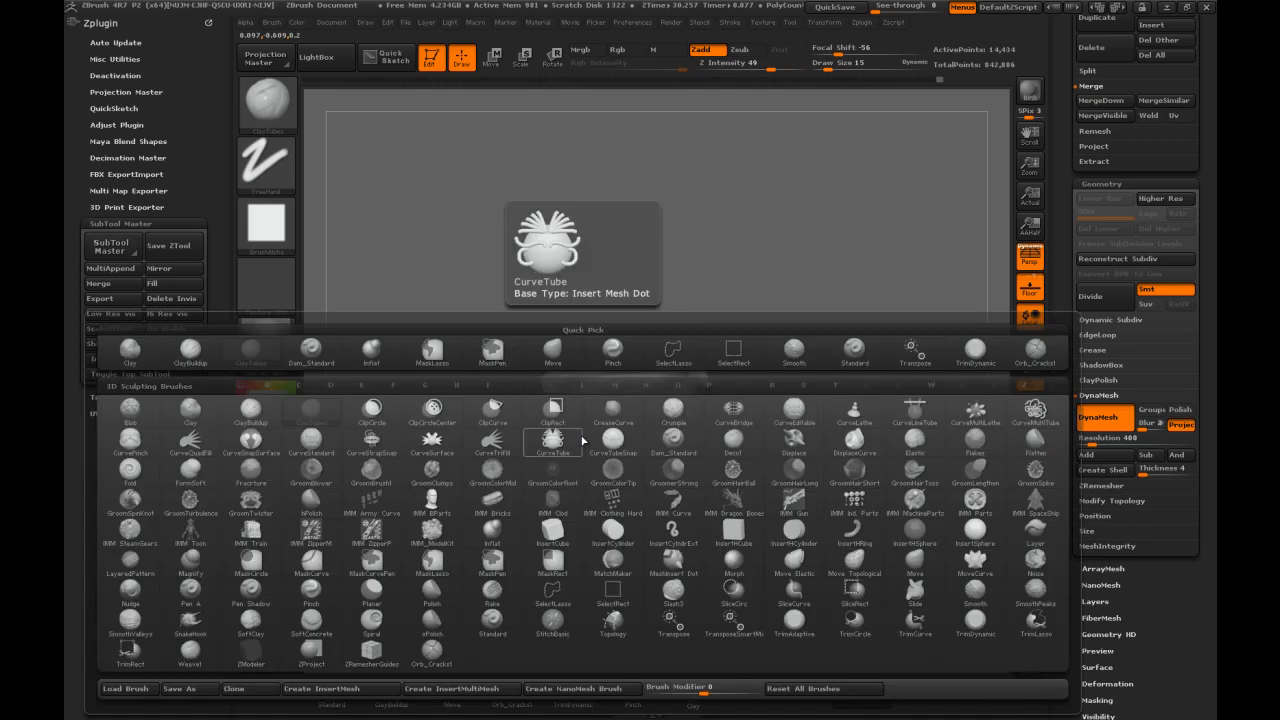
{"action": "key", "text": "d"}
{"action": "key", "text": "bracketright"}
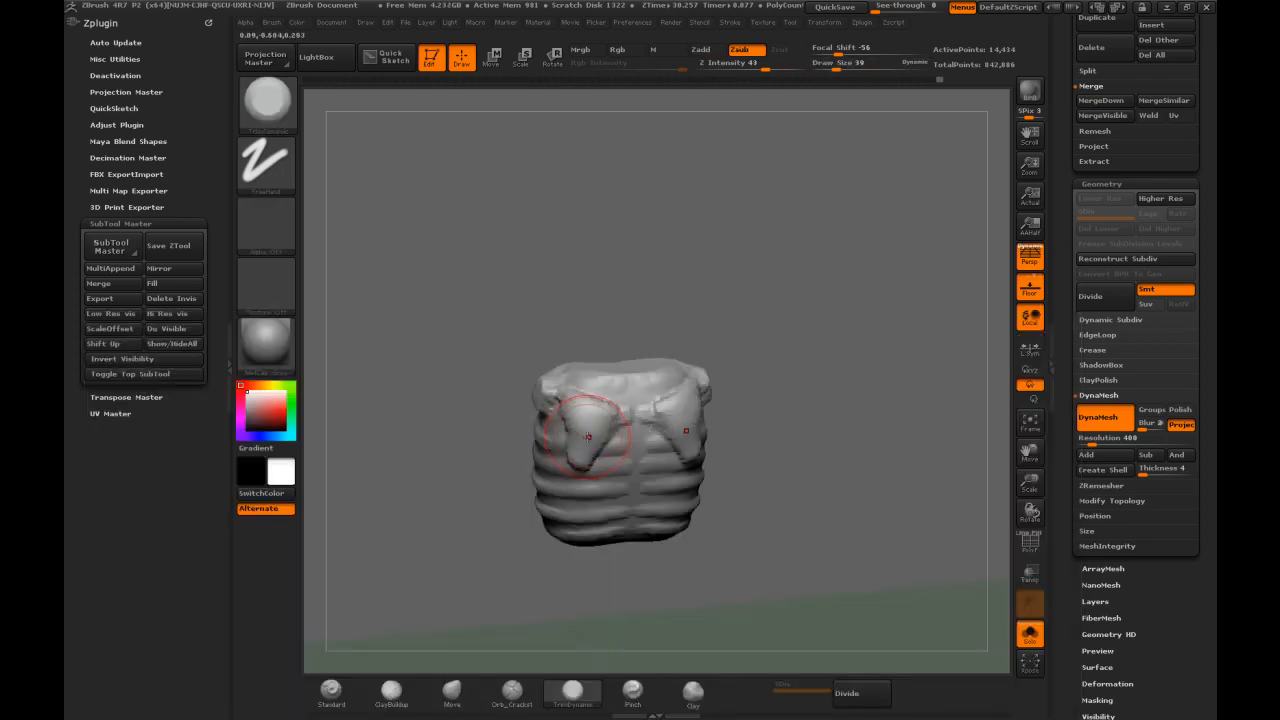
{"action": "left_click_drag", "start_coordinate": [585, 440], "coordinate": [585, 433]}
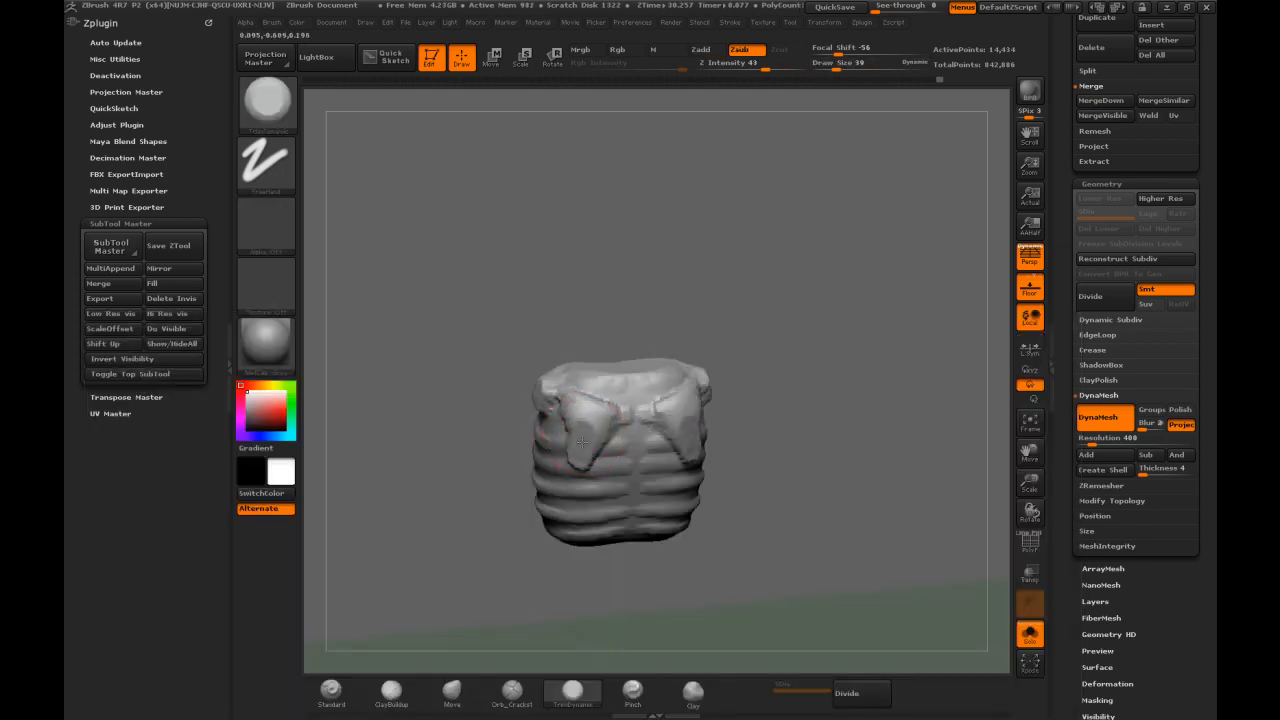
{"action": "right_click_drag", "start_coordinate": [585, 433], "coordinate": [577, 405]}
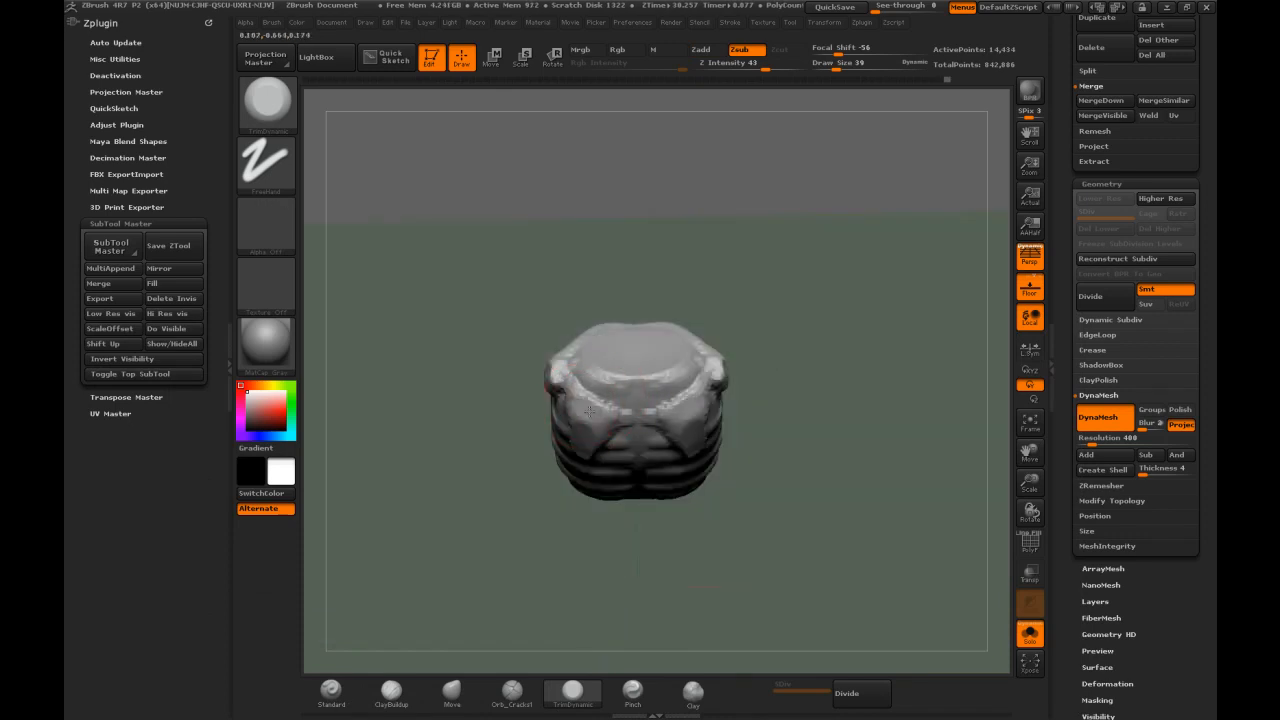
{"action": "left_click_drag", "start_coordinate": [738, 376], "coordinate": [727, 344]}
{"action": "left_click_drag", "start_coordinate": [603, 420], "coordinate": [594, 434], "text": "shift"}
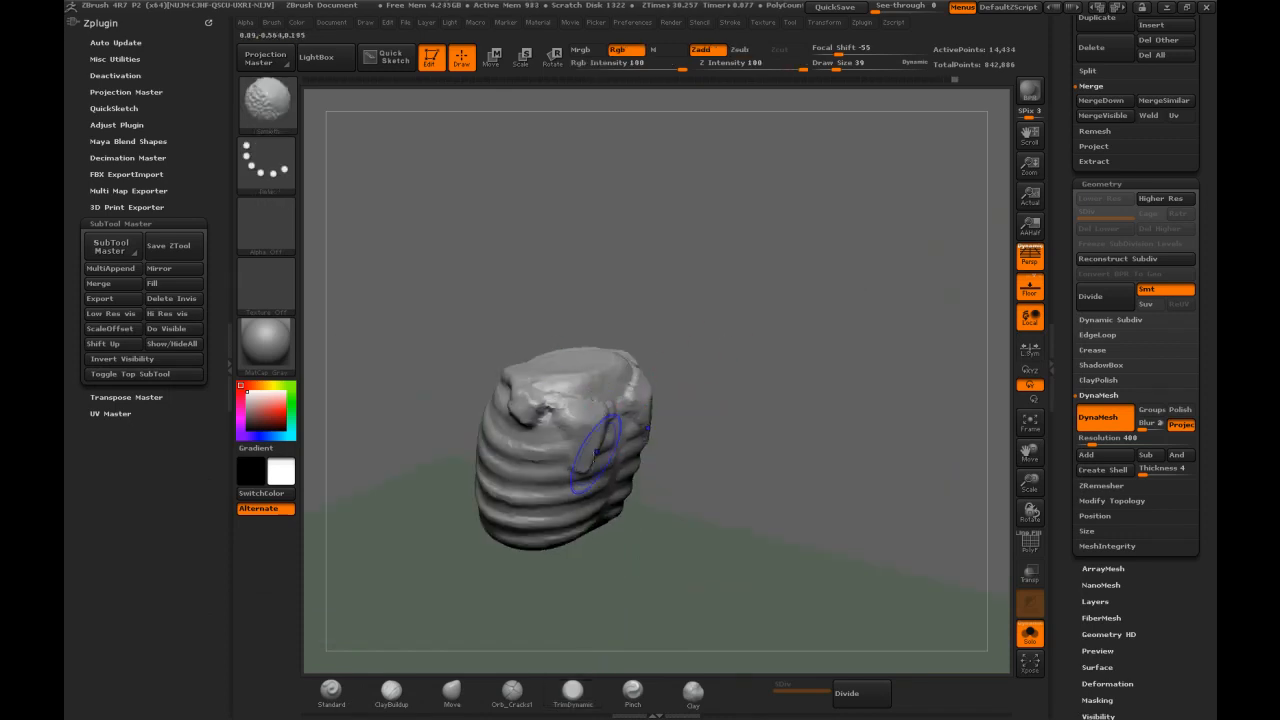
{"action": "left_click_drag", "start_coordinate": [728, 365], "coordinate": [735, 320]}
Carve the edges of the shoulder blades with the Dam_Standard brush at draw size 26
{"action": "key", "text": "b"}
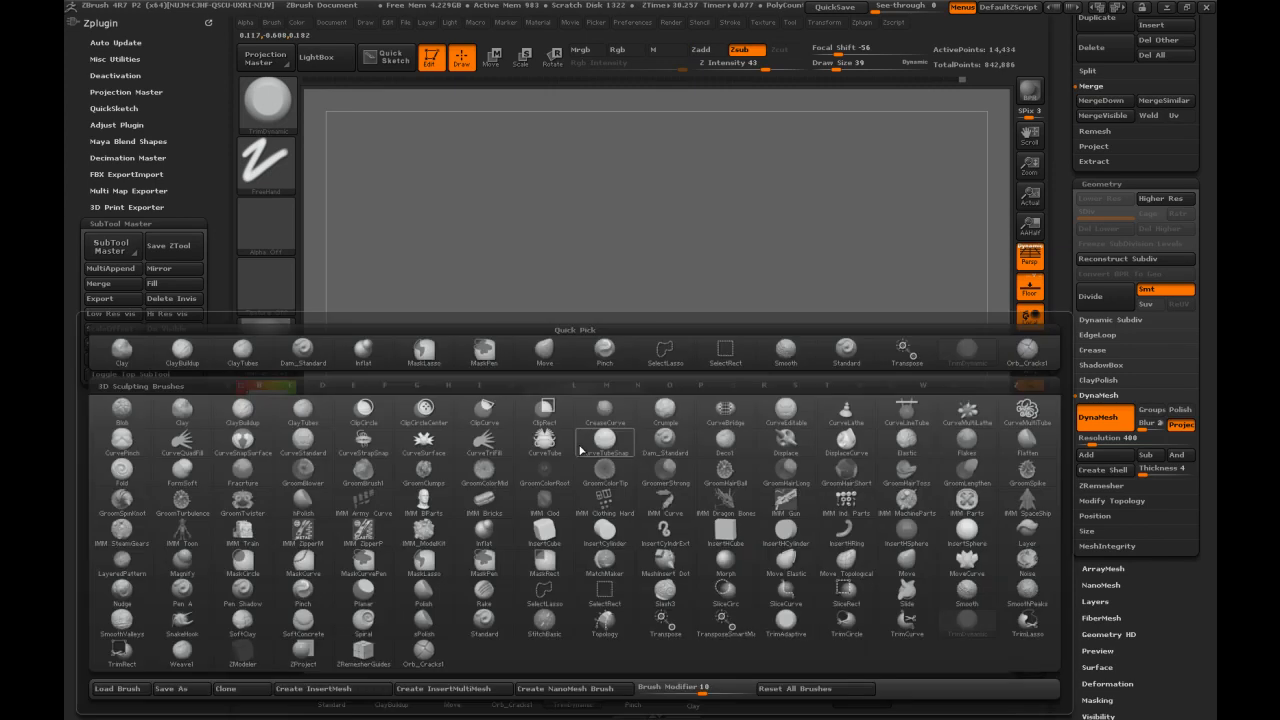
{"action": "key", "text": "d"}
{"action": "key", "text": "s"}
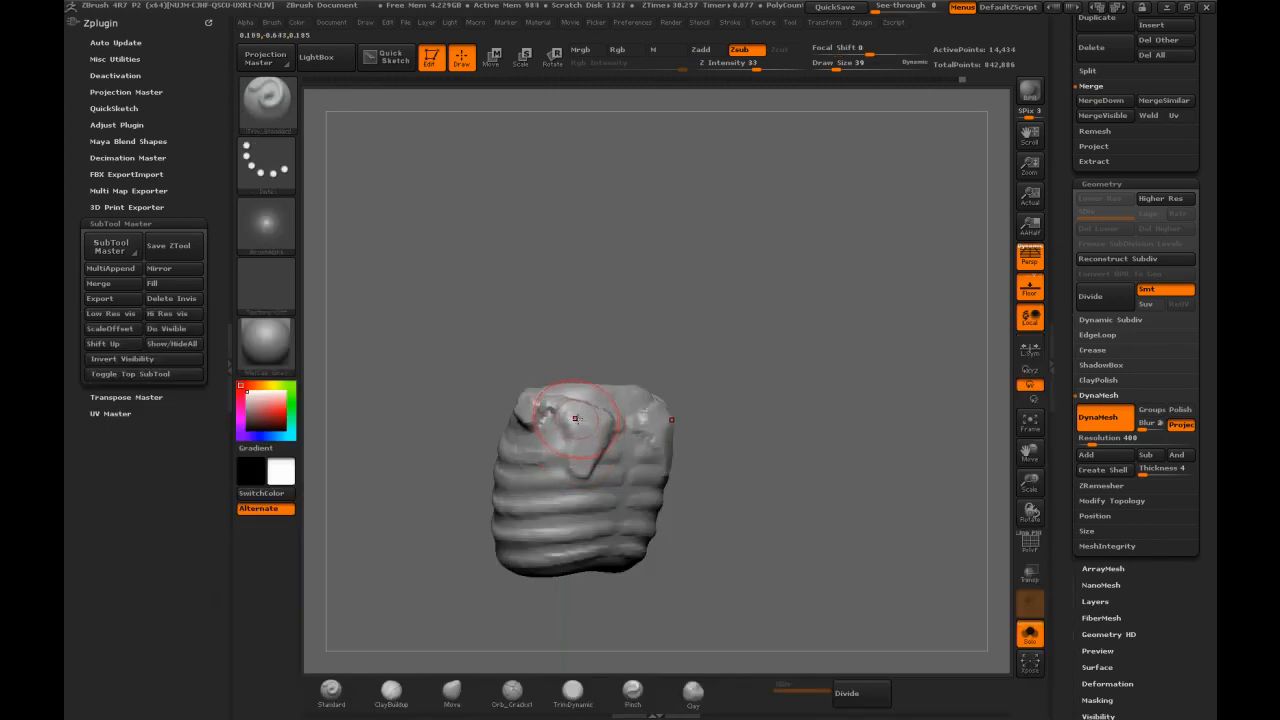
{"action": "key", "text": "s"}
{"action": "left_click_drag", "start_coordinate": [571, 419], "coordinate": [562, 414]}
{"action": "left_click_drag", "start_coordinate": [760, 321], "coordinate": [603, 429]}
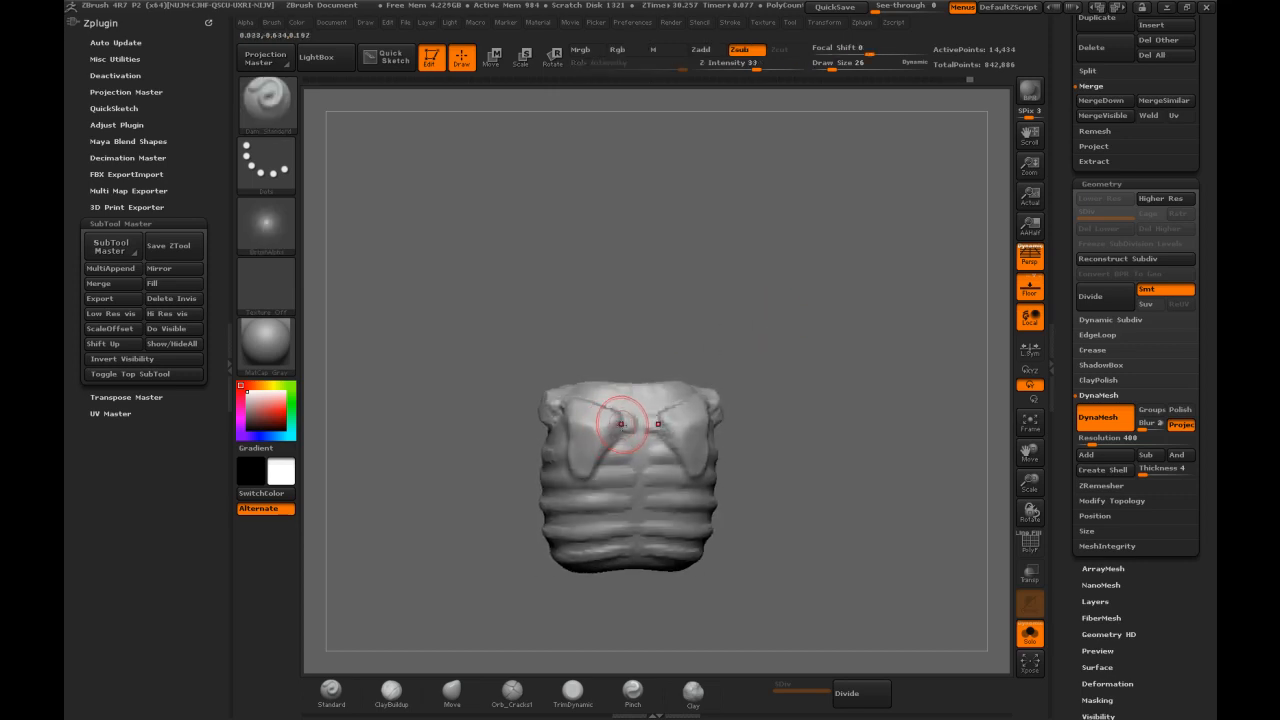
Carve creases around the shoulder lumps and along the underside of the collarbones
{"action": "left_click_drag", "start_coordinate": [720, 304], "coordinate": [551, 425]}
{"action": "key", "text": "shift"}
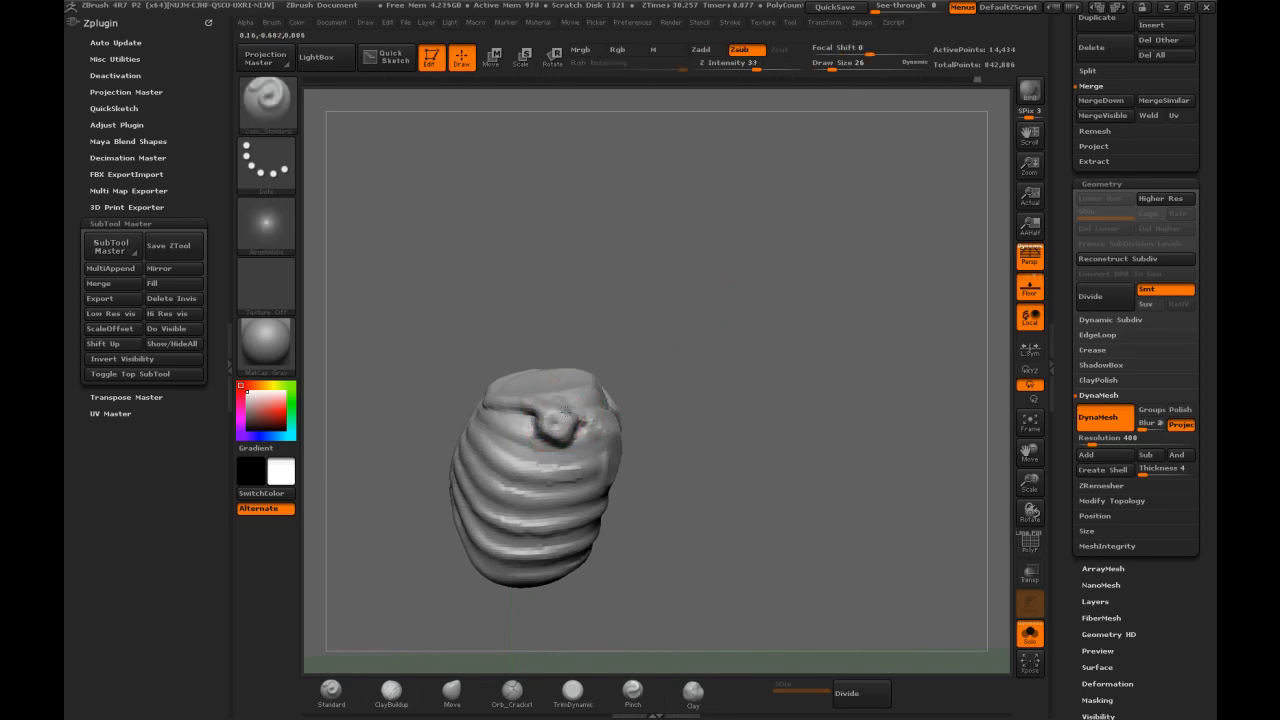
{"action": "left_click_drag", "start_coordinate": [674, 346], "coordinate": [608, 427]}
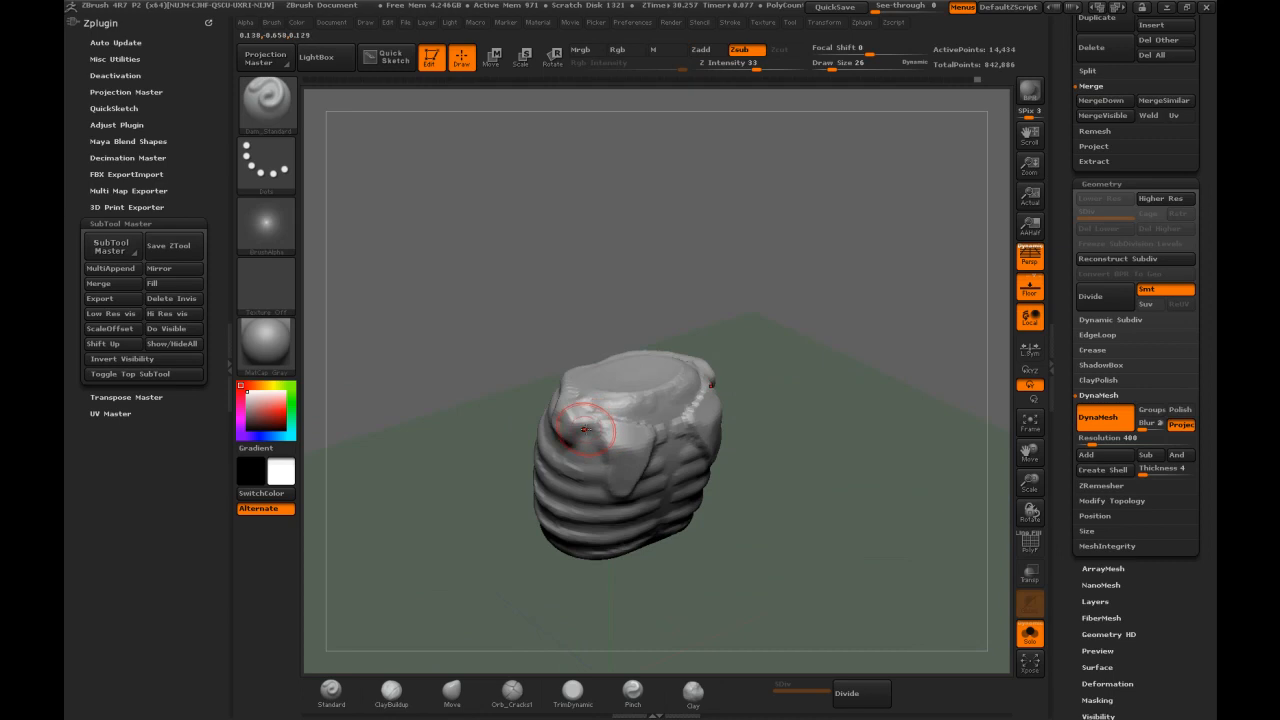
{"action": "left_click_drag", "start_coordinate": [663, 366], "coordinate": [480, 432]}
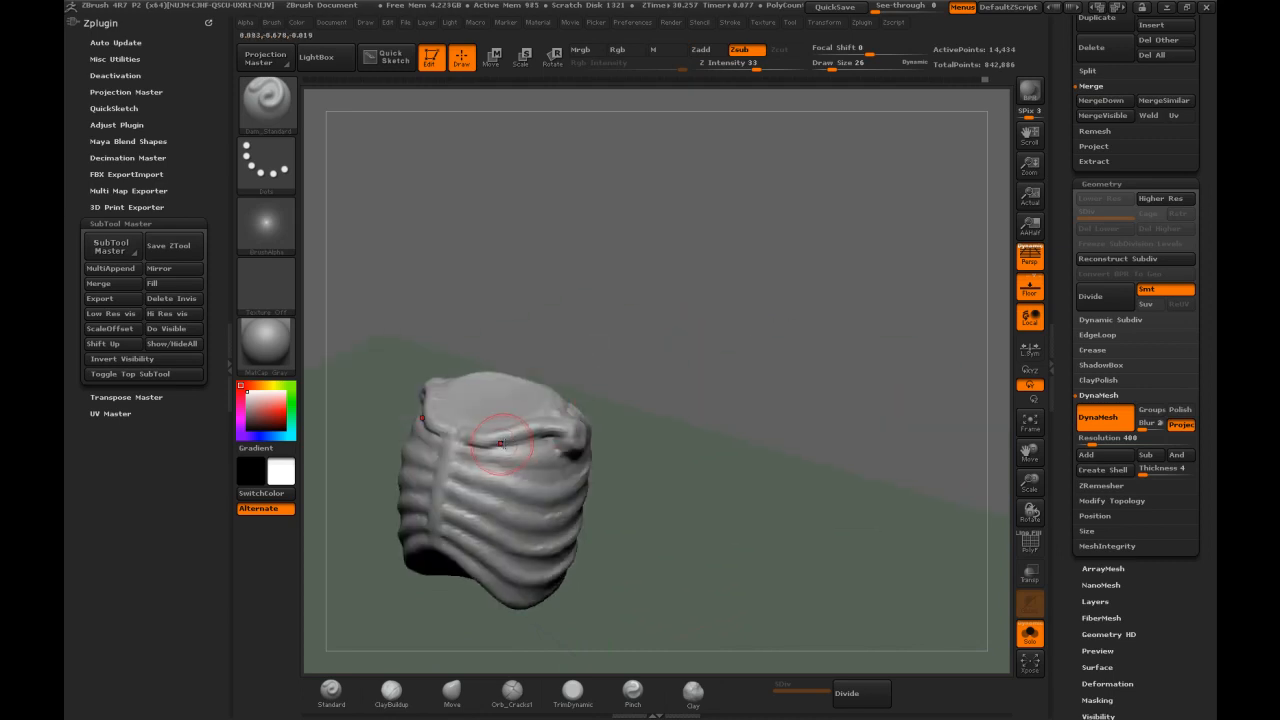
{"action": "mouse_move", "coordinate": [638, 385]}
{"action": "left_mouse_down"}
{"action": "mouse_move", "coordinate": [703, 318]}
{"action": "mouse_move", "coordinate": [640, 389]}
{"action": "mouse_move", "coordinate": [763, 302]}
{"action": "mouse_move", "coordinate": [700, 316]}
{"action": "mouse_move", "coordinate": [588, 306]}
{"action": "left_mouse_up"}
Turn off solo display and pull the torso's shoulder tips inward with the Move brush at draw size 105
{"action": "left_click", "coordinate": [1030, 634]}
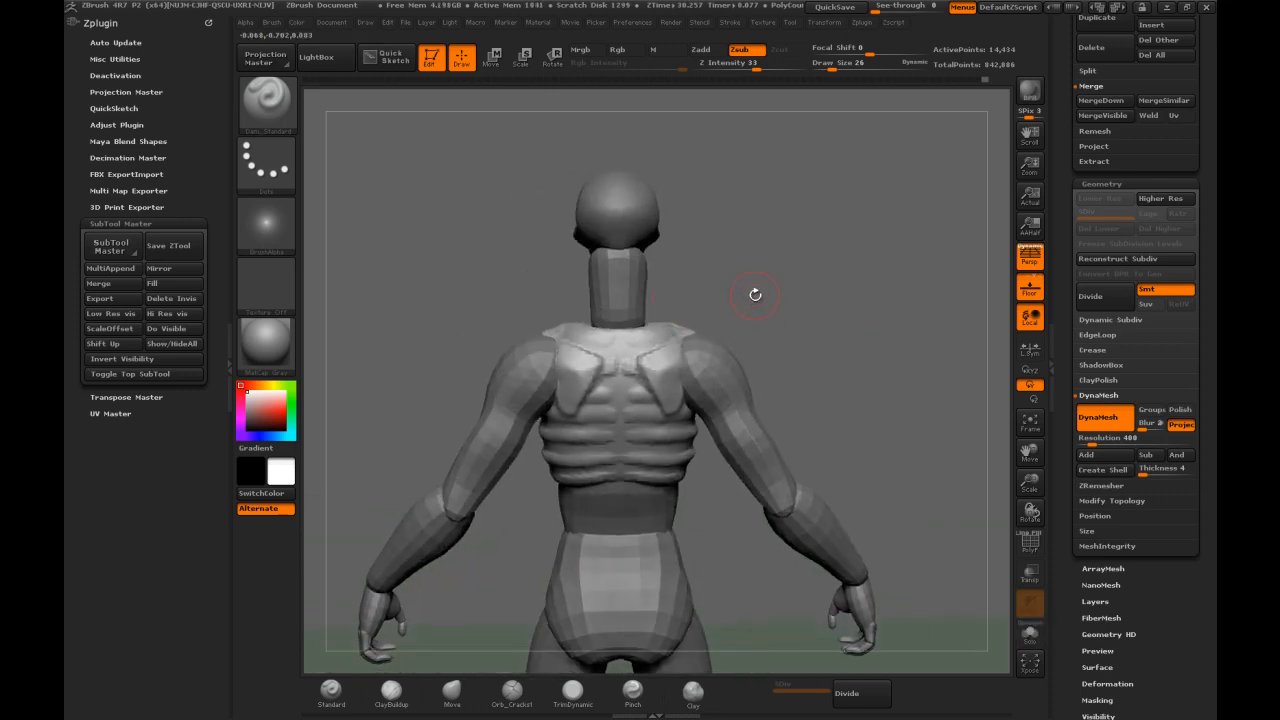
{"action": "key", "text": "b"}
{"action": "key", "text": "m"}
{"action": "key", "text": "v"}
{"action": "key", "text": "s"}
{"action": "left_click_drag", "start_coordinate": [552, 322], "coordinate": [570, 321]}
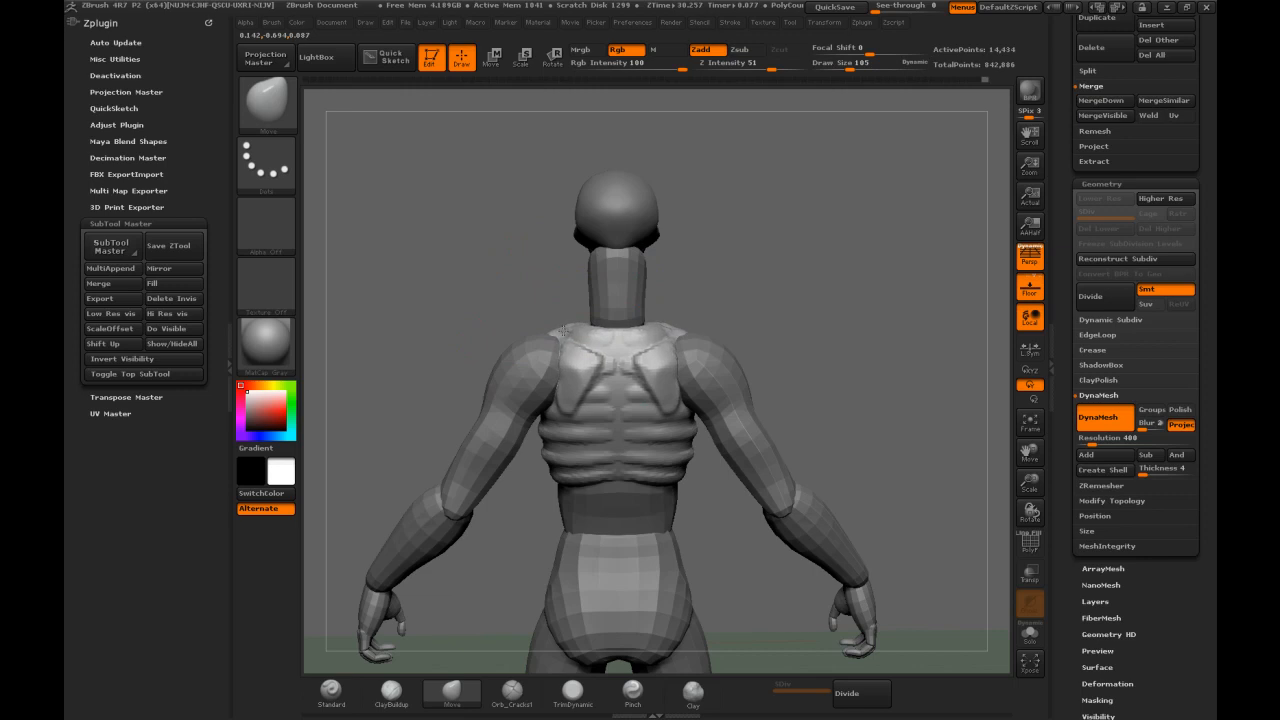
Adjust the ribcage's overall silhouette against the arms and neck from the front and side
{"action": "left_click_drag", "start_coordinate": [857, 214], "coordinate": [566, 410]}
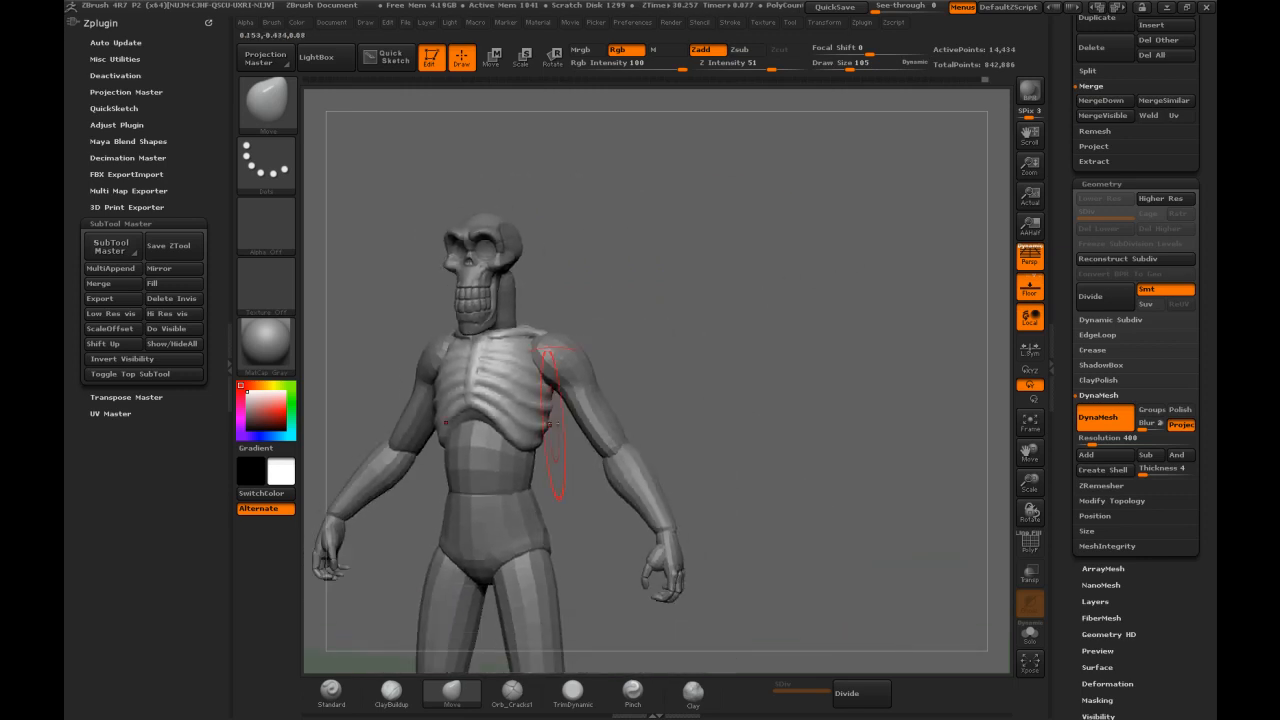
{"action": "left_click_drag", "start_coordinate": [620, 322], "coordinate": [564, 314]}
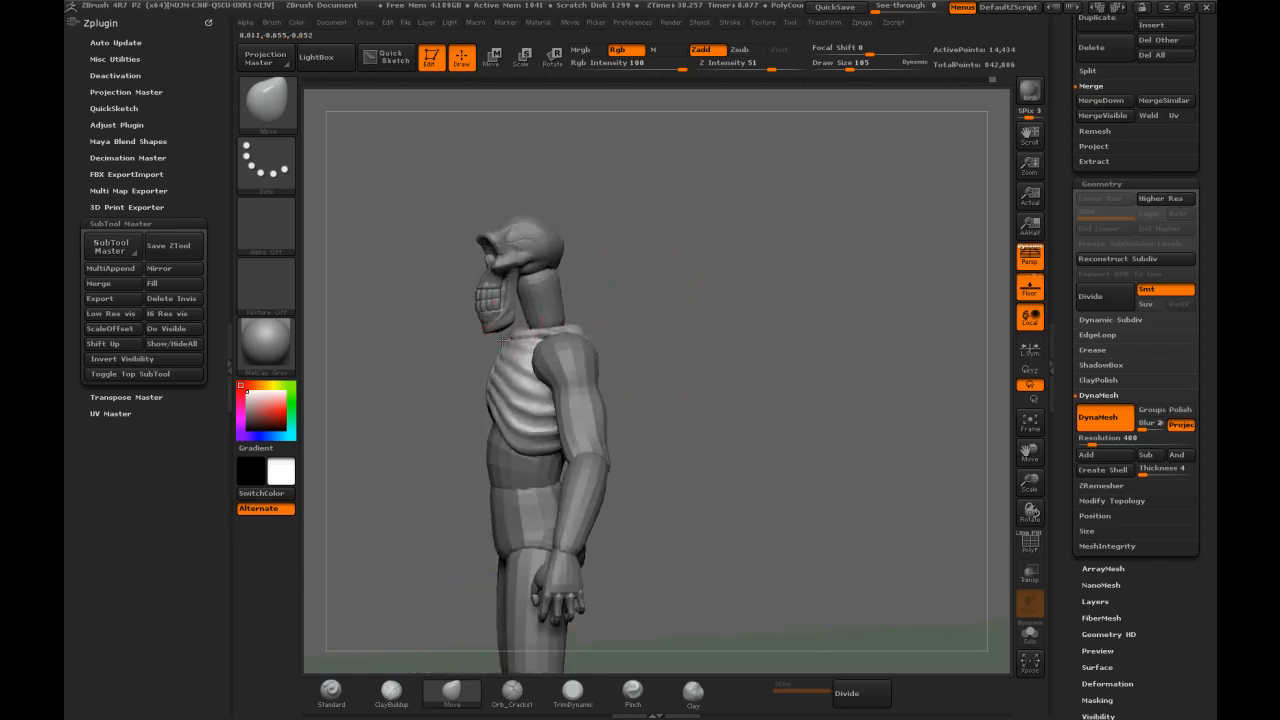
{"action": "left_click_drag", "start_coordinate": [660, 330], "coordinate": [712, 308]}
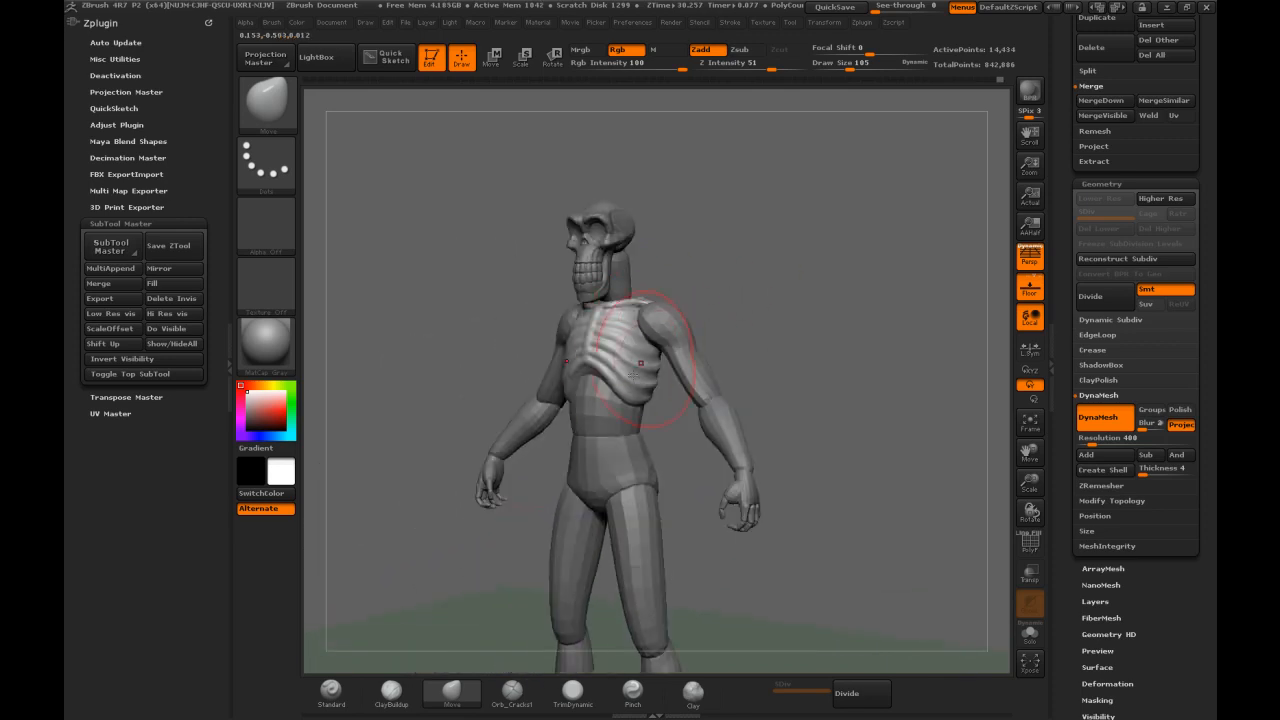
{"action": "mouse_move", "coordinate": [733, 243]}
{"action": "left_mouse_down"}
{"action": "mouse_move", "coordinate": [607, 267]}
{"action": "mouse_move", "coordinate": [757, 243]}
{"action": "mouse_move", "coordinate": [769, 197]}
{"action": "mouse_move", "coordinate": [713, 210]}
{"action": "mouse_move", "coordinate": [768, 211]}
{"action": "mouse_move", "coordinate": [777, 191]}
{"action": "mouse_move", "coordinate": [746, 225]}
{"action": "left_mouse_up"}
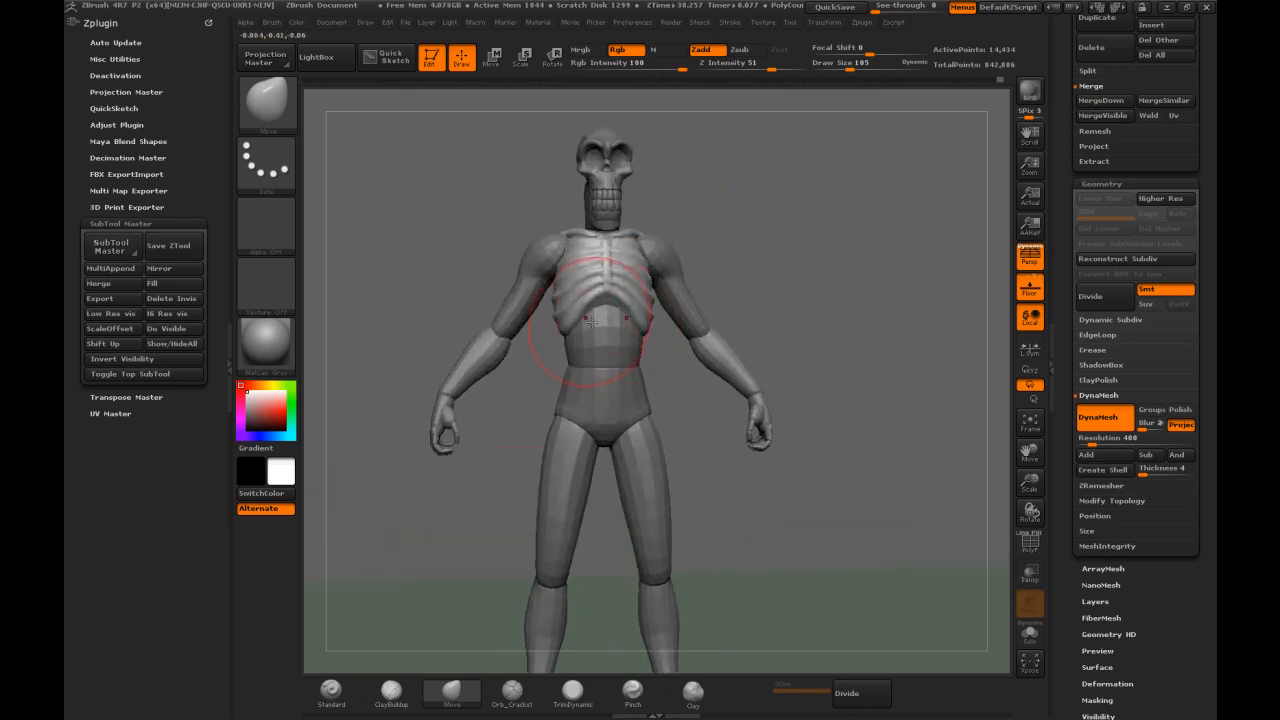
Set the Move brush's draw size to 65 and reshape the arch along the ribcage's lower front edge
{"action": "key", "text": "["}
{"action": "key", "text": "["}
{"action": "key", "text": "["}
{"action": "key", "text": "["}
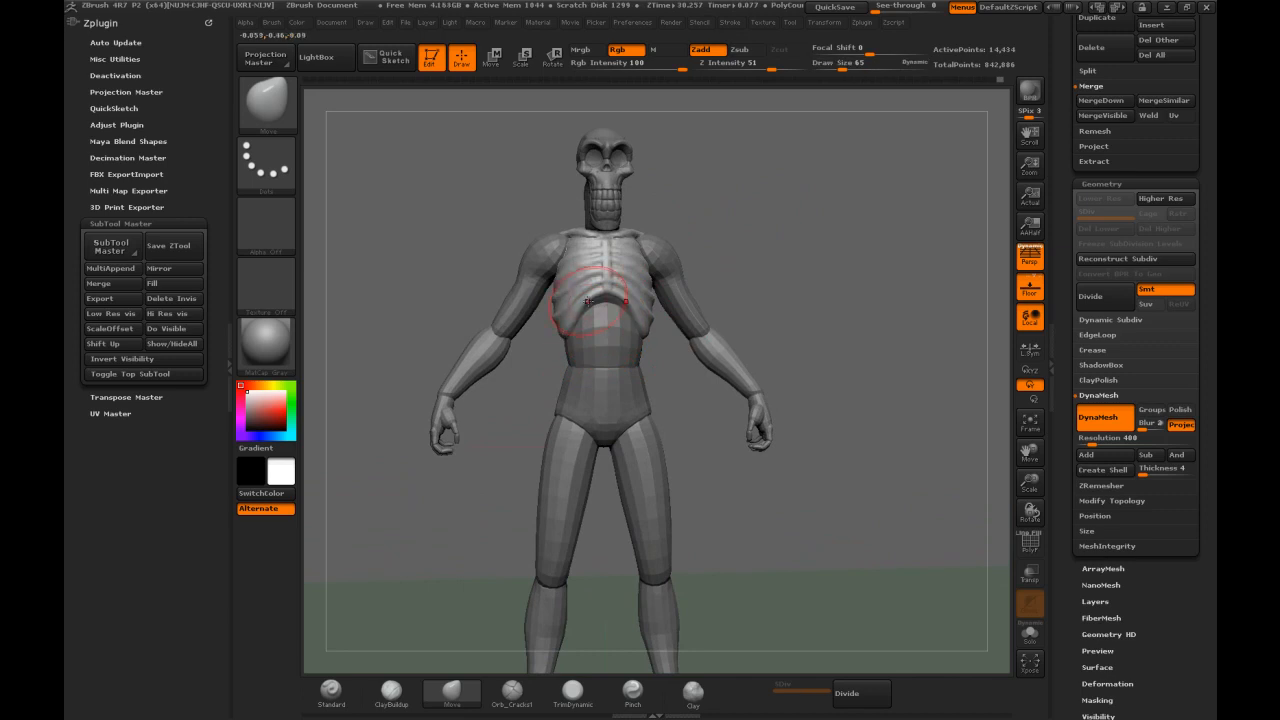
{"action": "left_click_drag", "start_coordinate": [790, 190], "coordinate": [750, 200]}
{"action": "left_click_drag", "start_coordinate": [830, 203], "coordinate": [933, 219]}
{"action": "left_click_drag", "start_coordinate": [808, 222], "coordinate": [769, 200]}
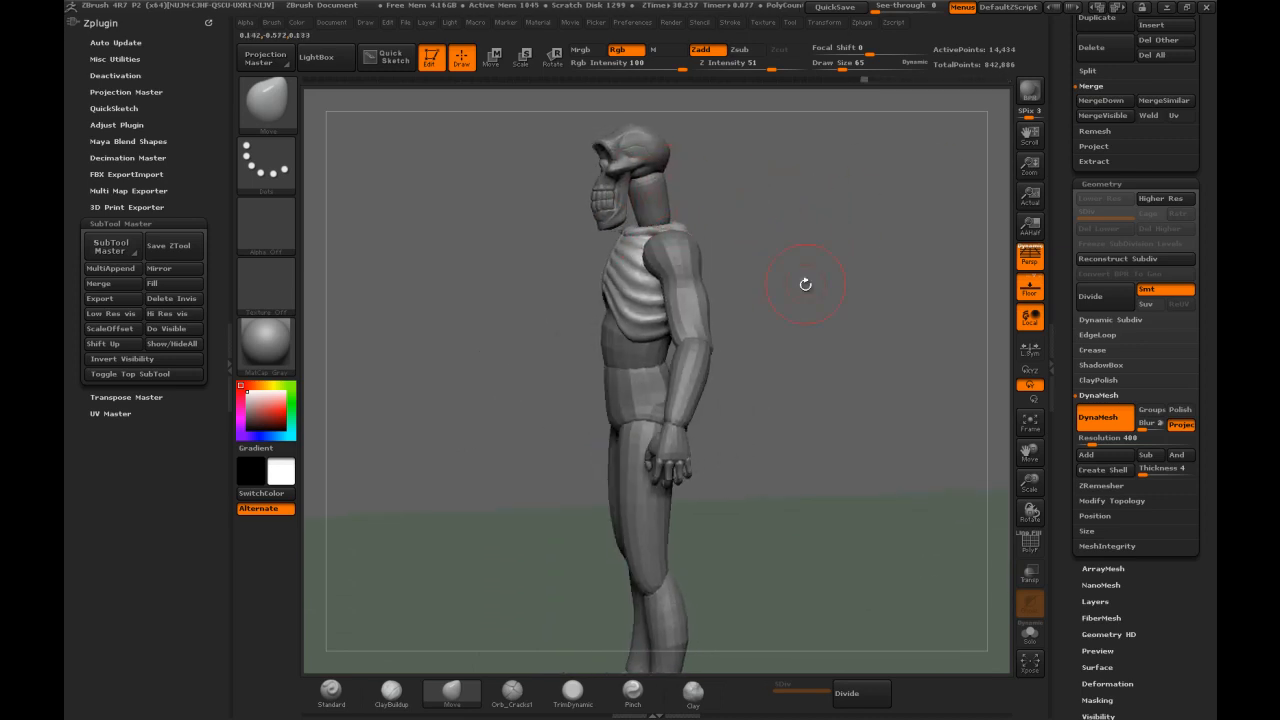
{"action": "left_click_drag", "start_coordinate": [757, 280], "coordinate": [606, 330]}
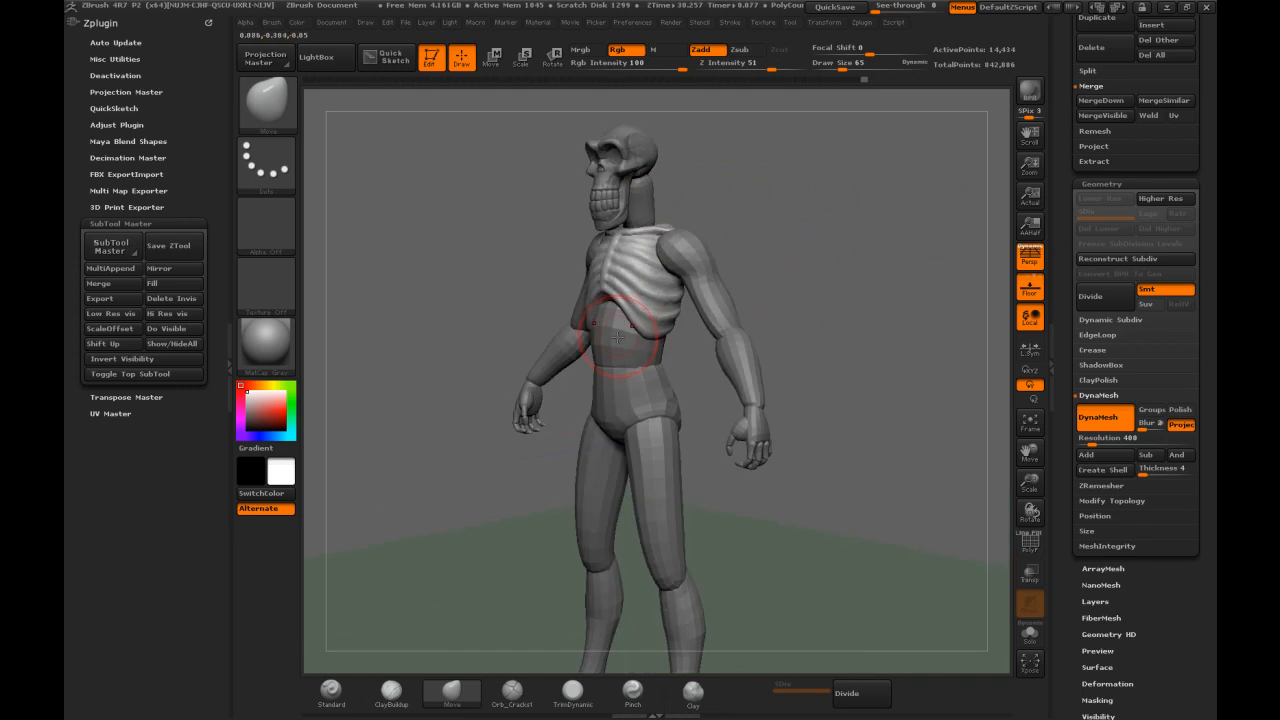
Check which subtools make up the abdomen, upper arms, pelvis and forearms by switching between them
{"action": "left_click", "coordinate": [621, 340], "text": "alt"}
{"action": "left_click_drag", "start_coordinate": [763, 200], "coordinate": [753, 226]}
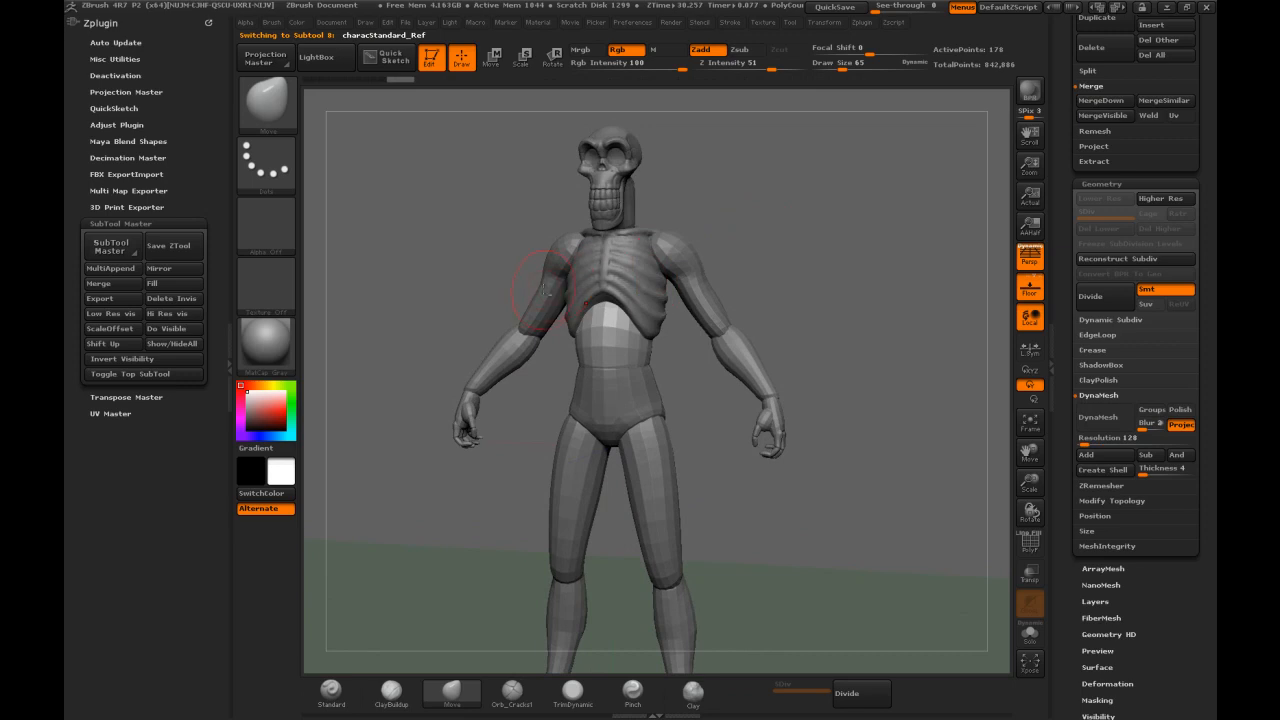
{"action": "left_click", "coordinate": [679, 267], "text": "alt"}
{"action": "left_click_drag", "start_coordinate": [1064, 136], "coordinate": [1050, 400]}
{"action": "left_click", "coordinate": [614, 342], "text": "alt"}
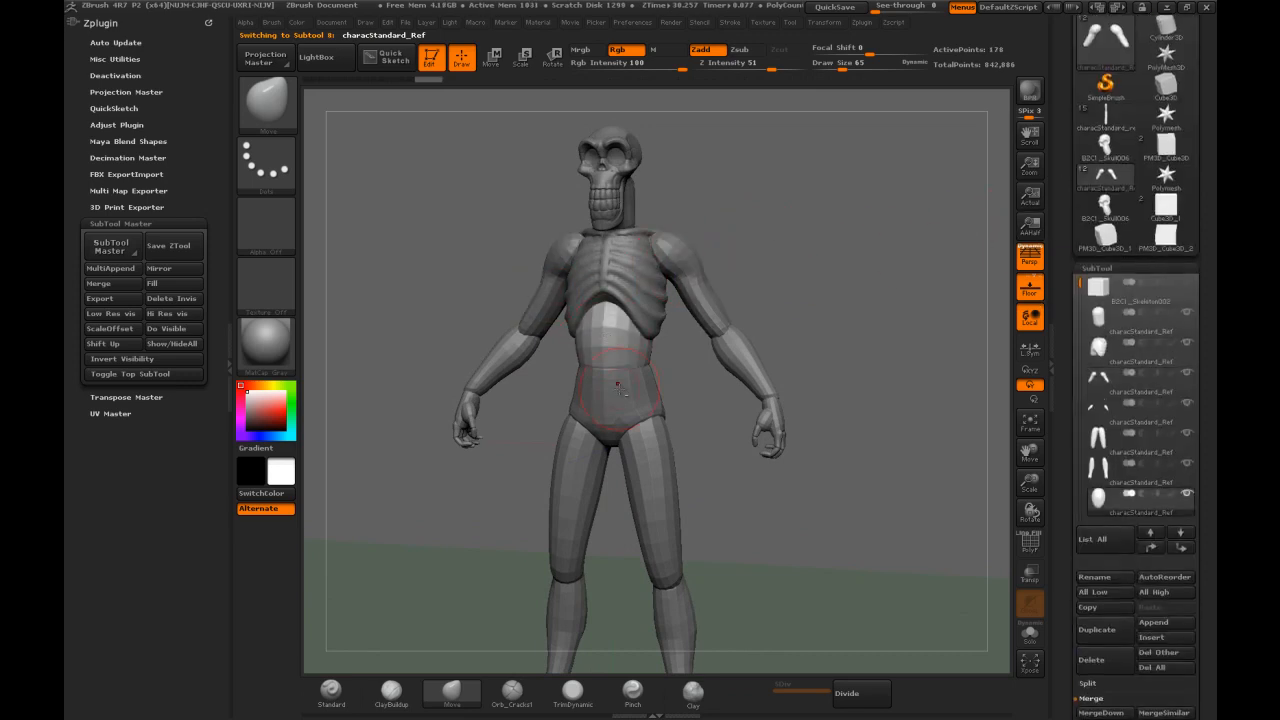
{"action": "left_click", "coordinate": [617, 400], "text": "alt"}
{"action": "left_click", "coordinate": [755, 372], "text": "alt"}
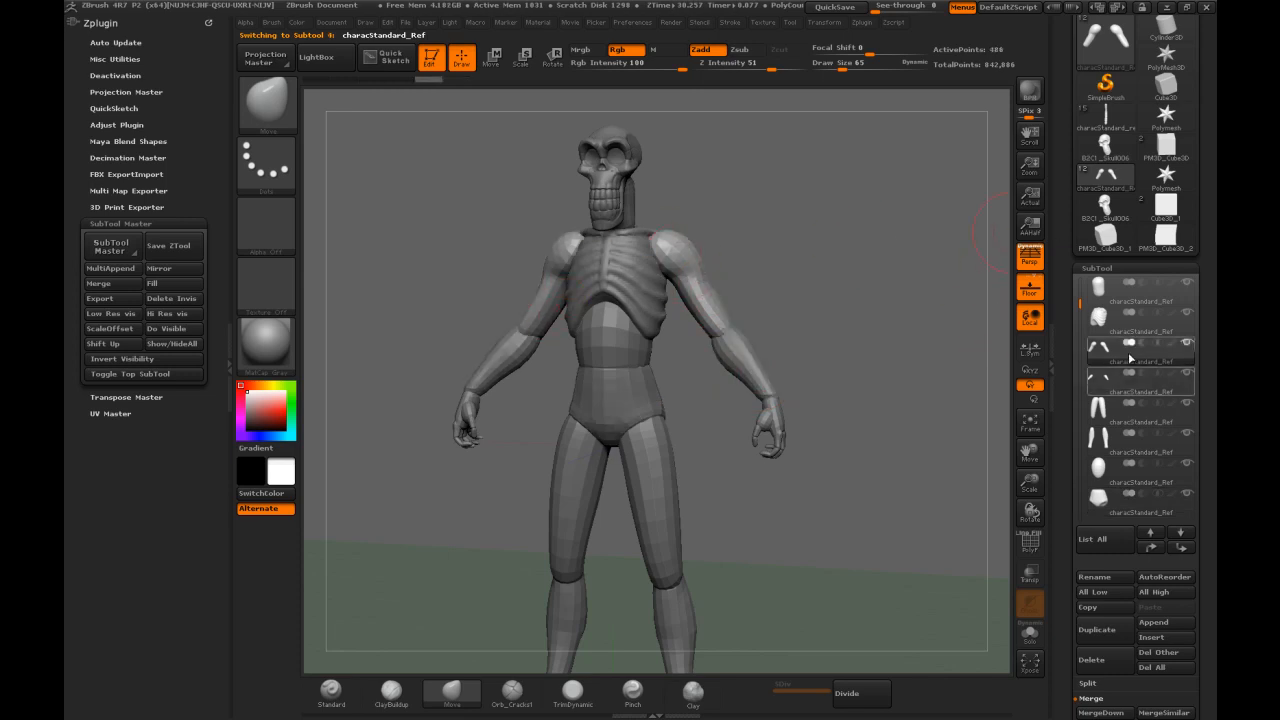
{"action": "left_click_drag", "start_coordinate": [705, 220], "coordinate": [731, 230]}
Narrow the abdomen part into a thin spine column with the Move brush at draw sizes 136 and 109
{"action": "left_click", "coordinate": [621, 340], "text": "alt"}
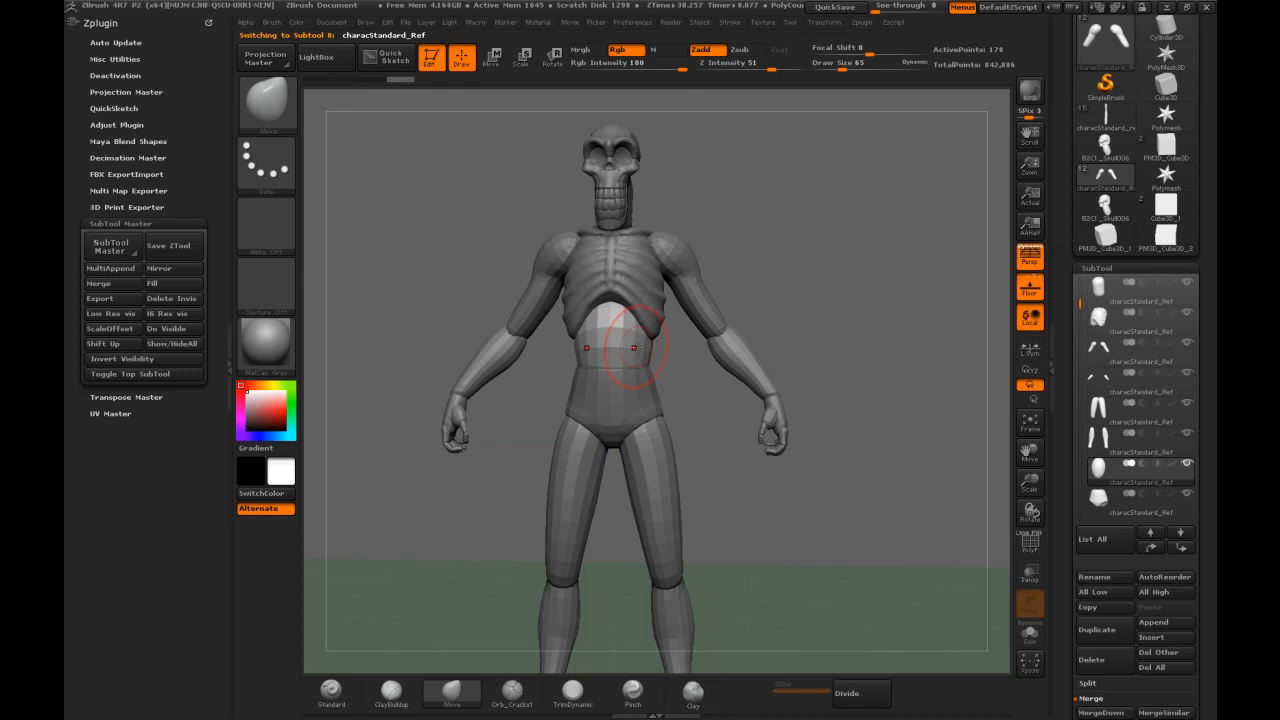
{"action": "key", "text": "s"}
{"action": "left_click_drag", "start_coordinate": [634, 348], "coordinate": [640, 341]}
{"action": "left_click_drag", "start_coordinate": [793, 268], "coordinate": [718, 268]}
{"action": "left_click_drag", "start_coordinate": [614, 338], "coordinate": [629, 340]}
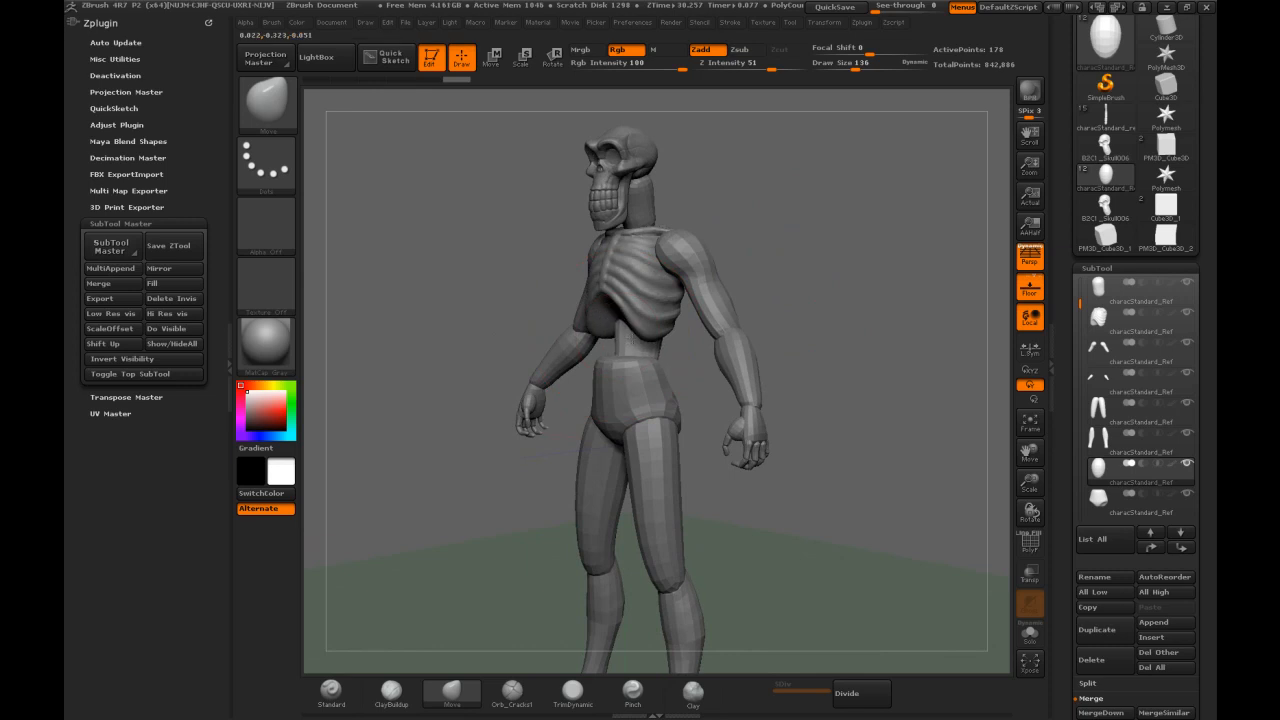
{"action": "left_click_drag", "start_coordinate": [772, 280], "coordinate": [698, 282]}
{"action": "mouse_move", "coordinate": [776, 309]}
{"action": "left_mouse_down"}
{"action": "mouse_move", "coordinate": [696, 314]}
{"action": "mouse_move", "coordinate": [832, 284]}
{"action": "left_mouse_up"}
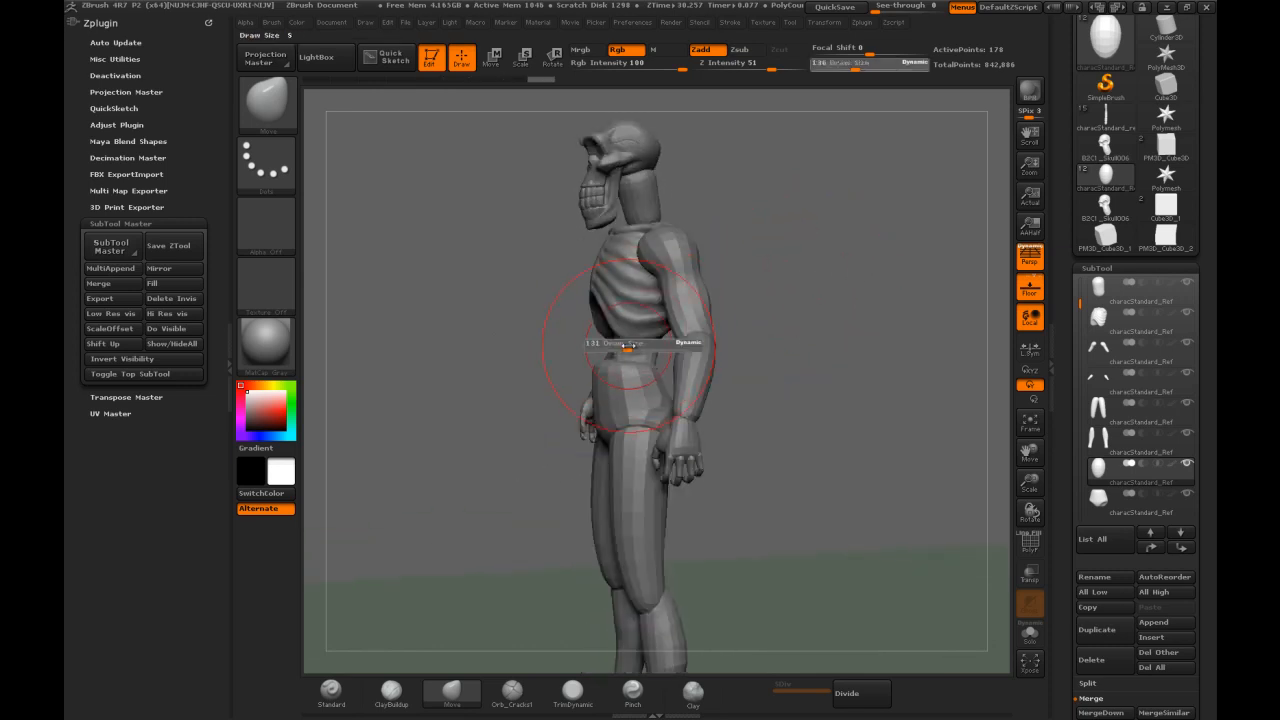
{"action": "mouse_move", "coordinate": [778, 312]}
{"action": "left_mouse_down"}
{"action": "mouse_move", "coordinate": [733, 311]}
{"action": "mouse_move", "coordinate": [629, 348]}
{"action": "mouse_move", "coordinate": [706, 300]}
{"action": "mouse_move", "coordinate": [597, 354]}
{"action": "mouse_move", "coordinate": [534, 320]}
{"action": "mouse_move", "coordinate": [593, 338]}
{"action": "mouse_move", "coordinate": [620, 315]}
{"action": "mouse_move", "coordinate": [762, 266]}
{"action": "mouse_move", "coordinate": [588, 347]}
{"action": "left_mouse_up"}
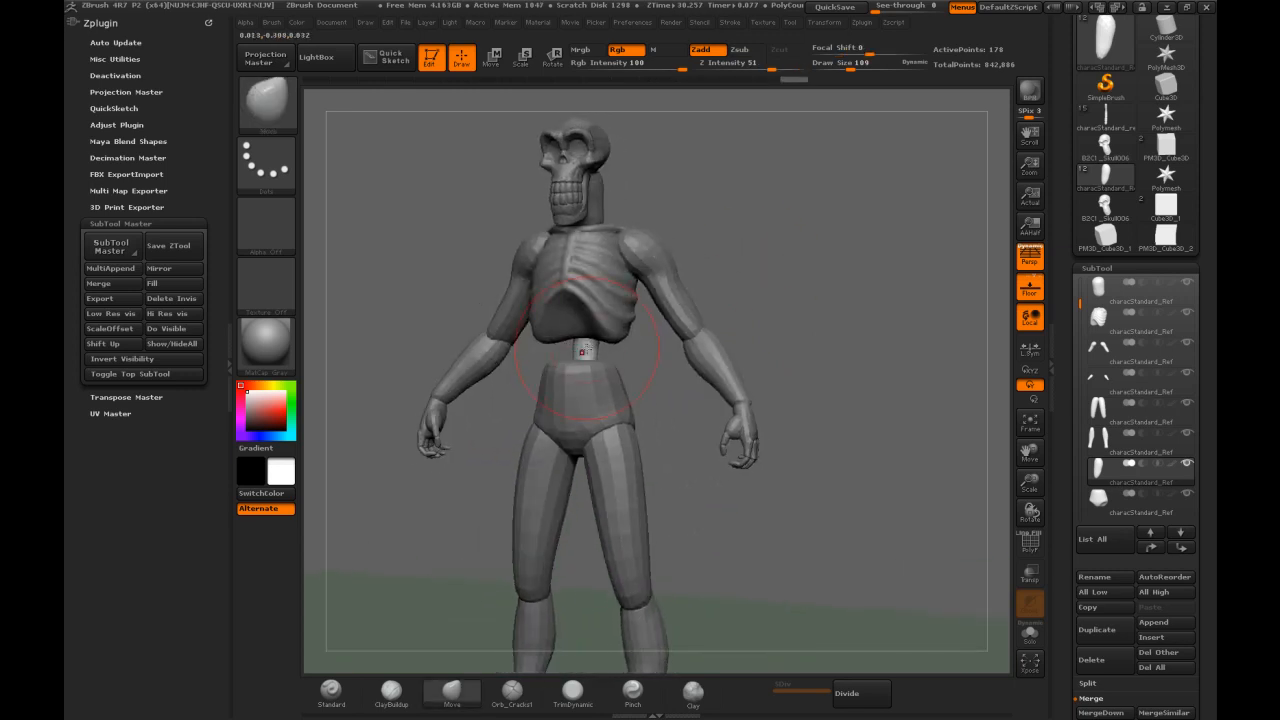
Switch to the Inflat brush and smooth the neck and abdomen parts into slim rounded columns
{"action": "key", "text": "b"}
{"action": "key", "text": "i"}
{"action": "key", "text": "n"}
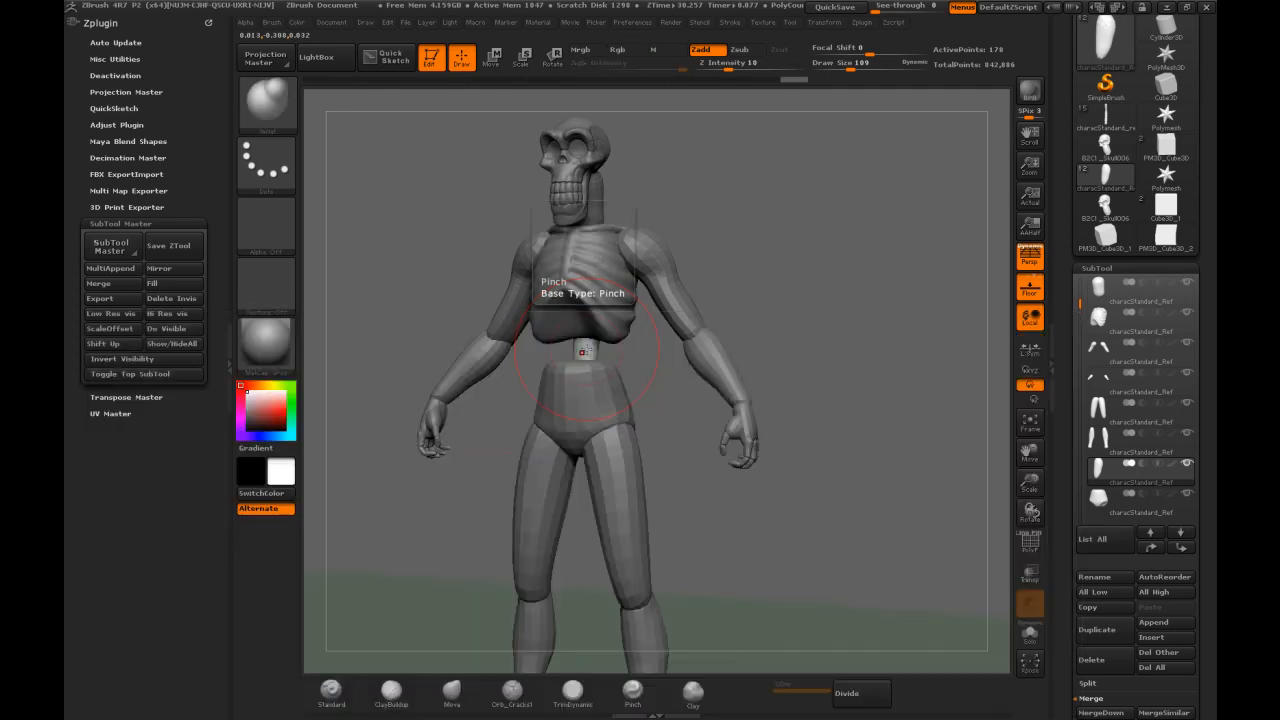
{"action": "left_click_drag", "start_coordinate": [597, 338], "coordinate": [680, 277]}
{"action": "left_click", "coordinate": [592, 186], "text": "alt"}
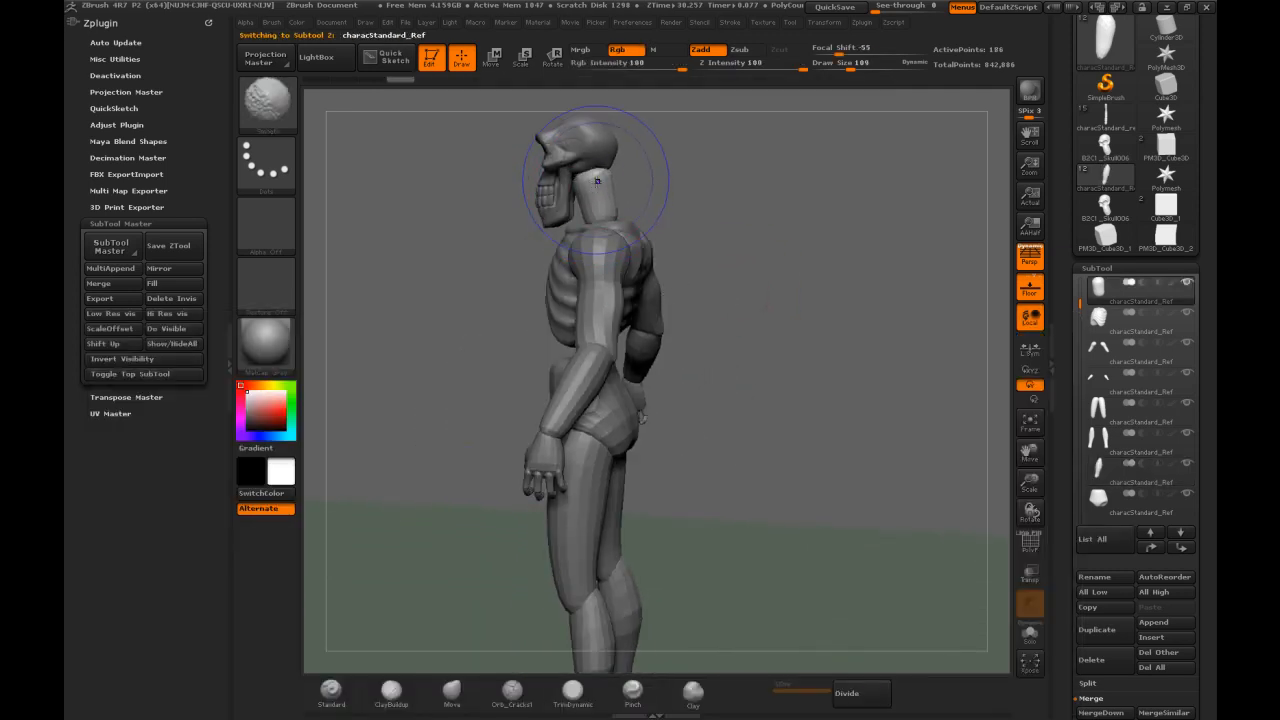
{"action": "mouse_move", "coordinate": [671, 166]}
{"action": "left_mouse_down"}
{"action": "mouse_move", "coordinate": [735, 180]}
{"action": "mouse_move", "coordinate": [595, 201]}
{"action": "mouse_move", "coordinate": [630, 182]}
{"action": "mouse_move", "coordinate": [733, 178]}
{"action": "mouse_move", "coordinate": [596, 190]}
{"action": "left_mouse_up"}
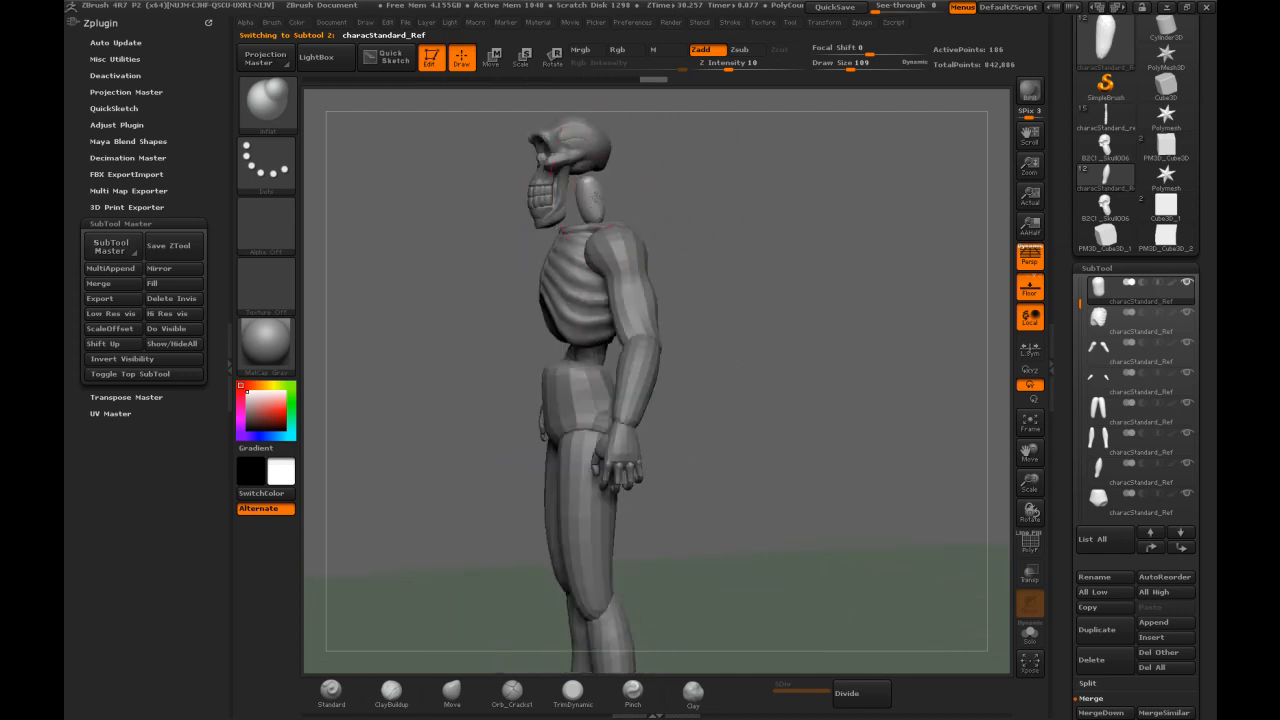
{"action": "left_click_drag", "start_coordinate": [682, 162], "coordinate": [590, 172]}
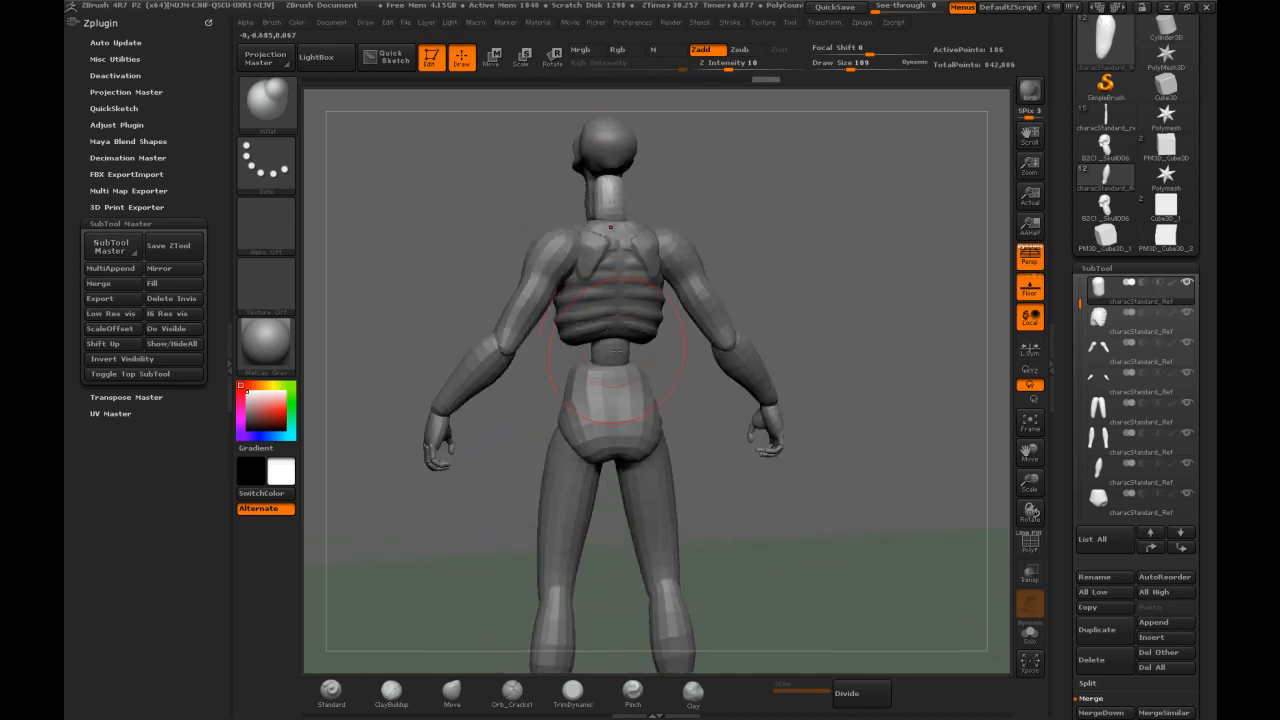
{"action": "left_click", "coordinate": [613, 347], "text": "alt"}
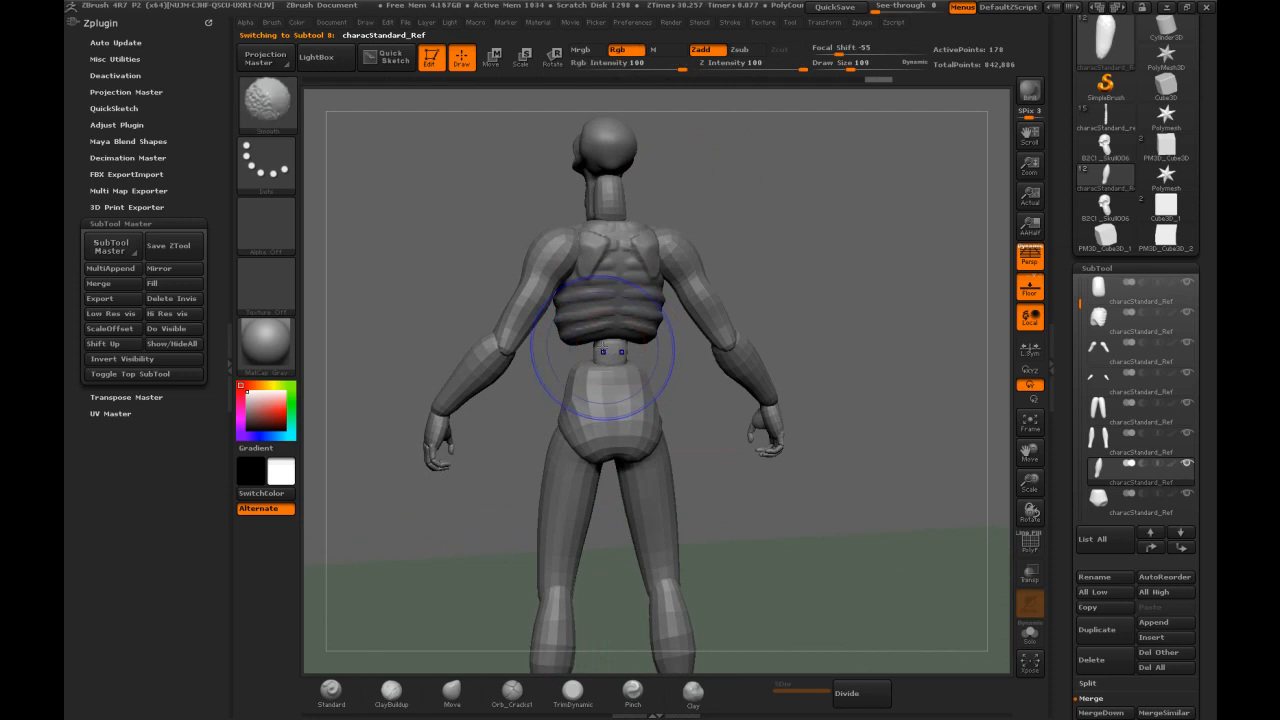
{"action": "mouse_move", "coordinate": [745, 219]}
{"action": "left_mouse_down"}
{"action": "mouse_move", "coordinate": [860, 222]}
{"action": "mouse_move", "coordinate": [712, 205]}
{"action": "mouse_move", "coordinate": [679, 215]}
{"action": "mouse_move", "coordinate": [736, 221]}
{"action": "left_mouse_up"}
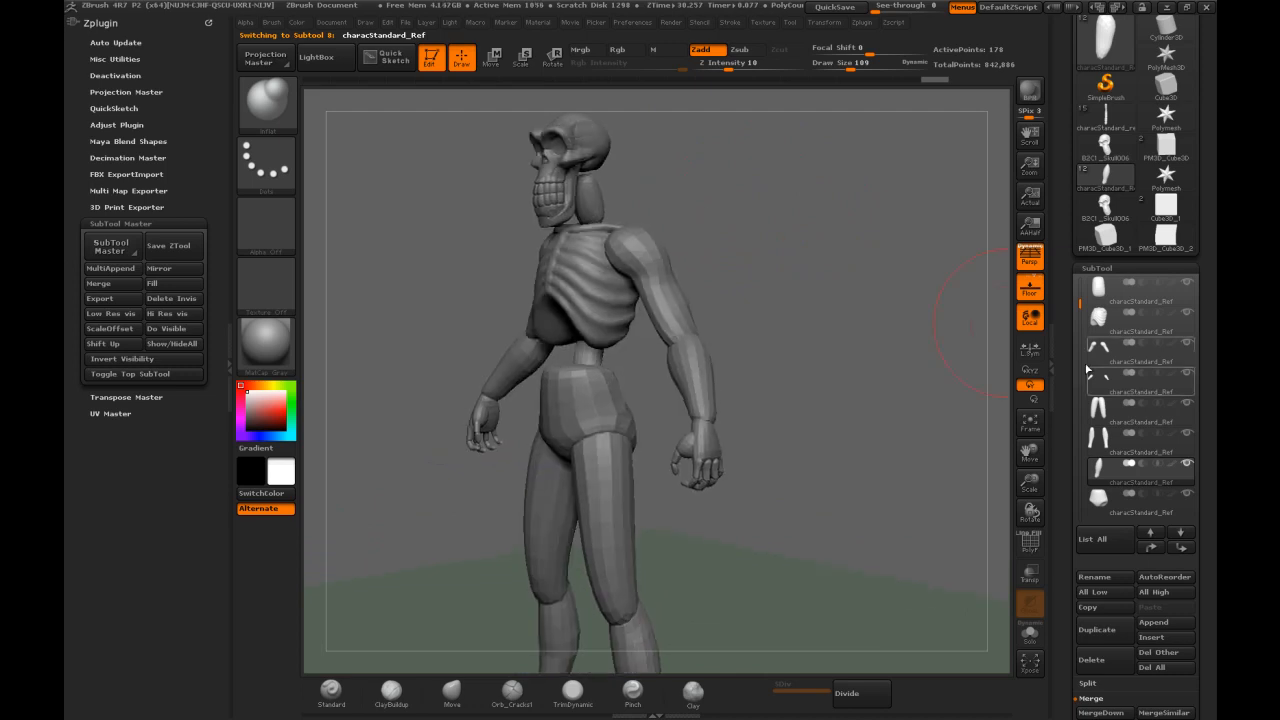
Hide the ribcage subtool and mask the lower part of the abdomen's spine column
{"action": "left_click", "coordinate": [1188, 313]}
{"action": "left_click_drag", "start_coordinate": [869, 288], "coordinate": [803, 228]}
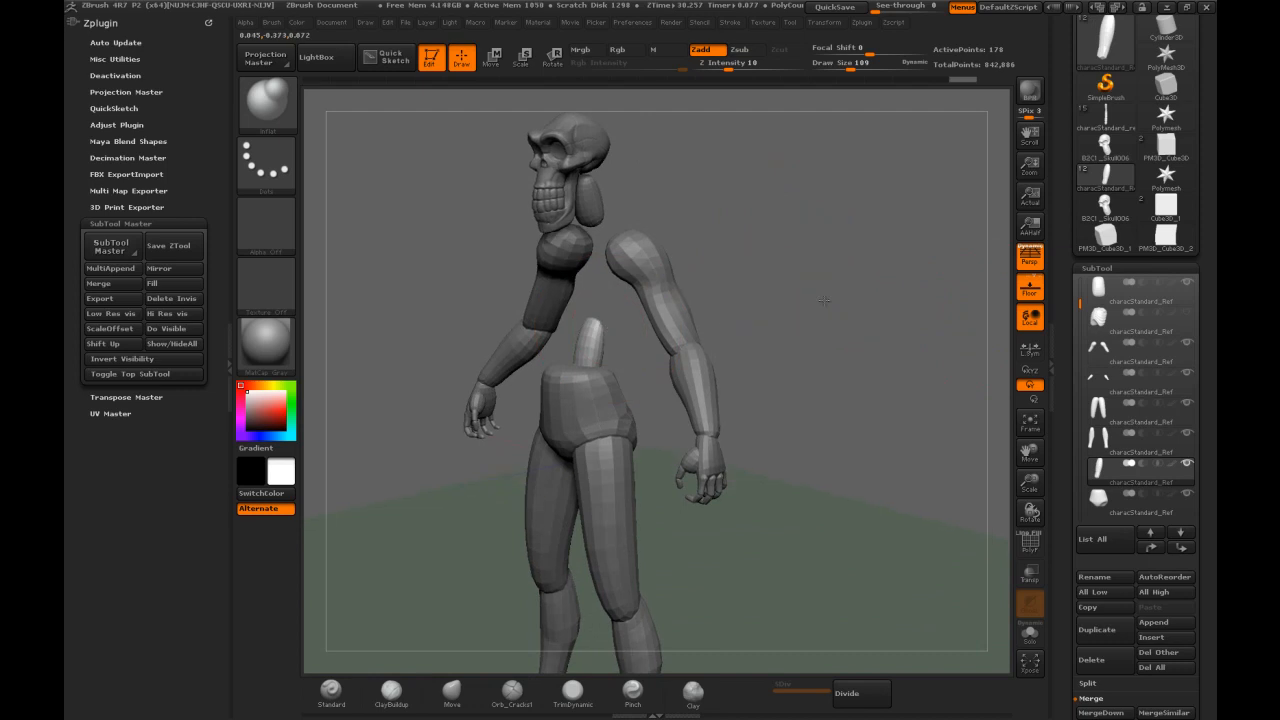
{"action": "left_click_drag", "start_coordinate": [814, 293], "coordinate": [846, 292], "text": "shift"}
{"action": "mouse_move", "coordinate": [646, 356]}
{"action": "left_mouse_down", "text": "ctrl"}
{"action": "mouse_move", "coordinate": [527, 382]}
{"action": "mouse_move", "coordinate": [698, 380]}
{"action": "left_mouse_up", "text": "ctrl"}
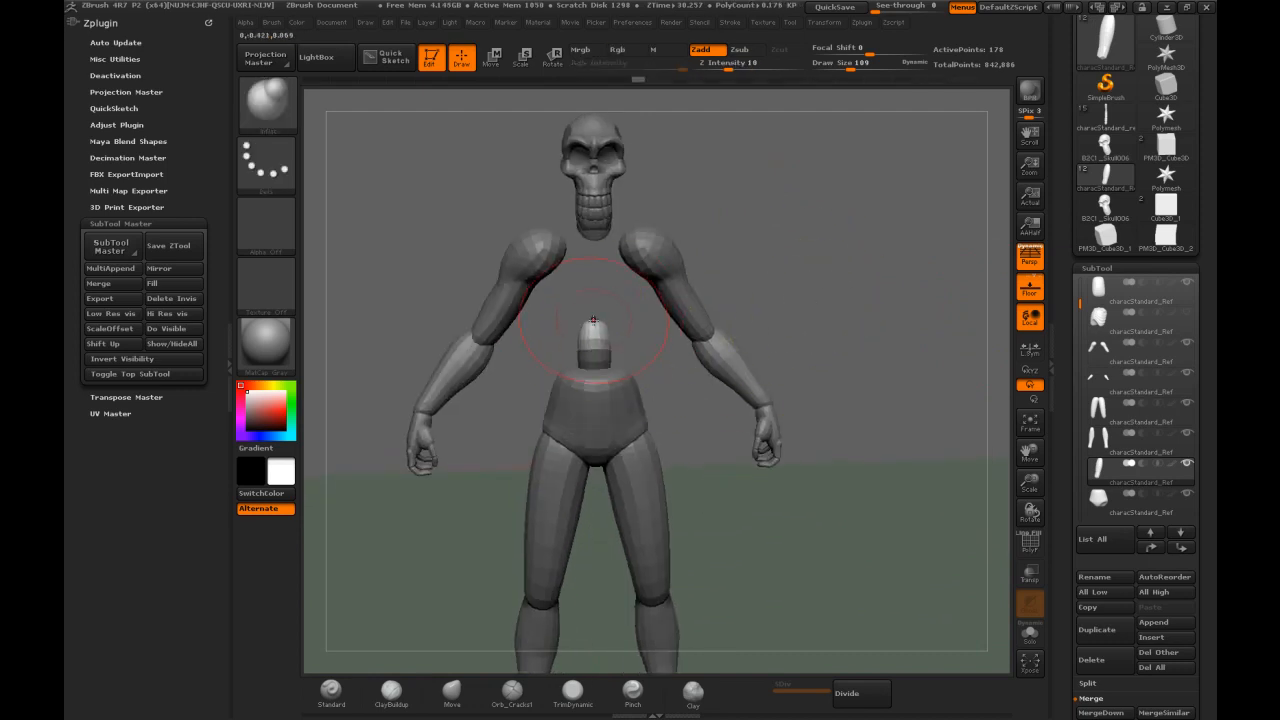
Stretch the abdomen's spine column upward toward the neck with the Move brush at draw size 150
{"action": "key", "text": "b"}
{"action": "key", "text": "m"}
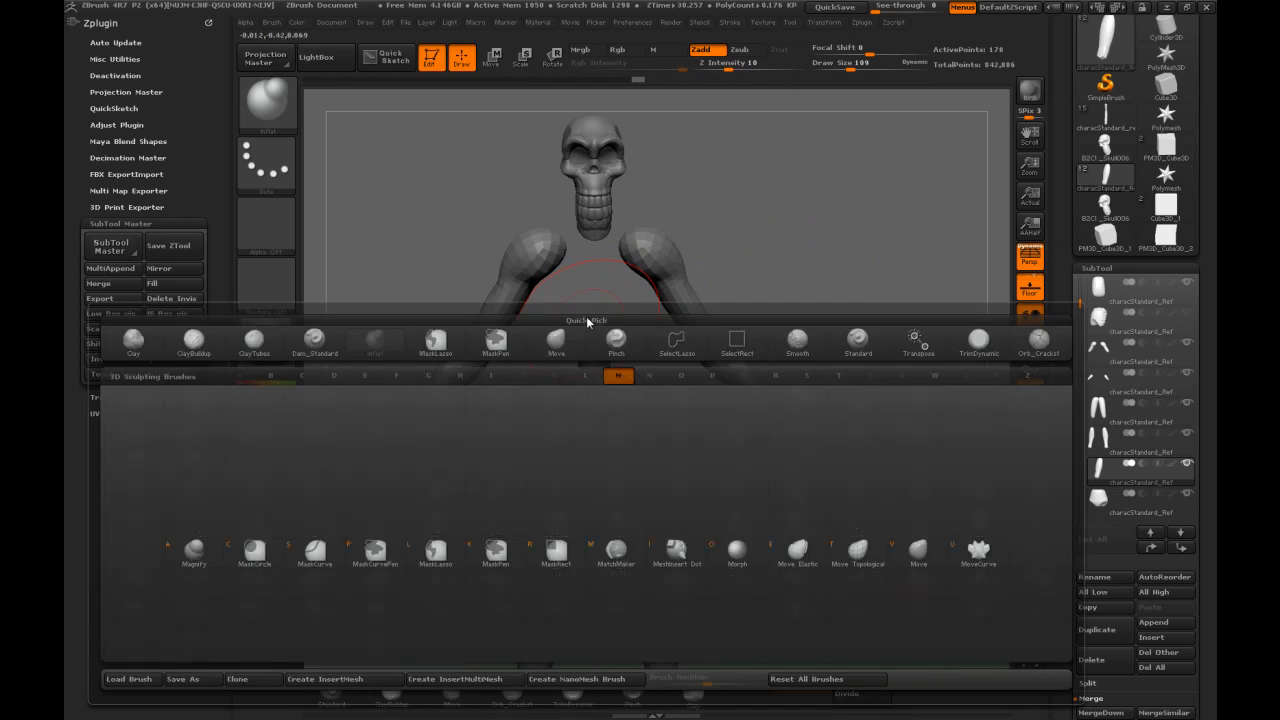
{"action": "key", "text": "v"}
{"action": "key", "text": "bracketright"}
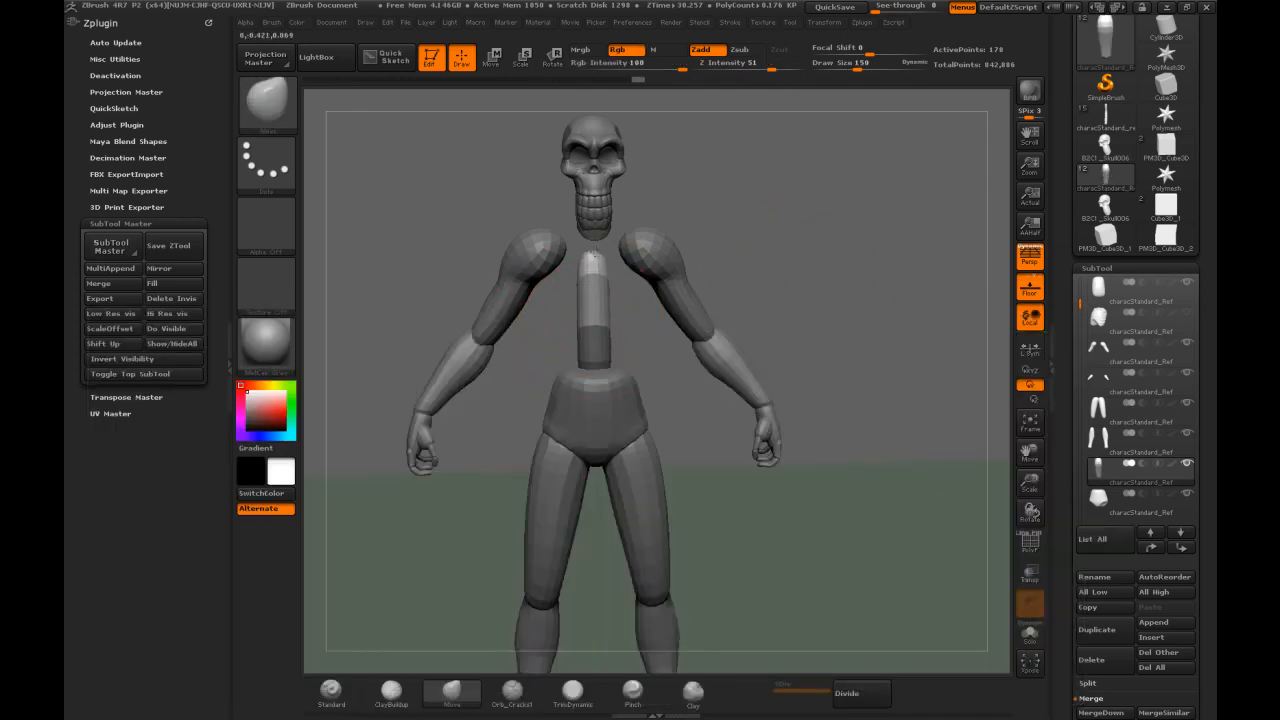
{"action": "left_click_drag", "start_coordinate": [597, 257], "coordinate": [656, 204]}
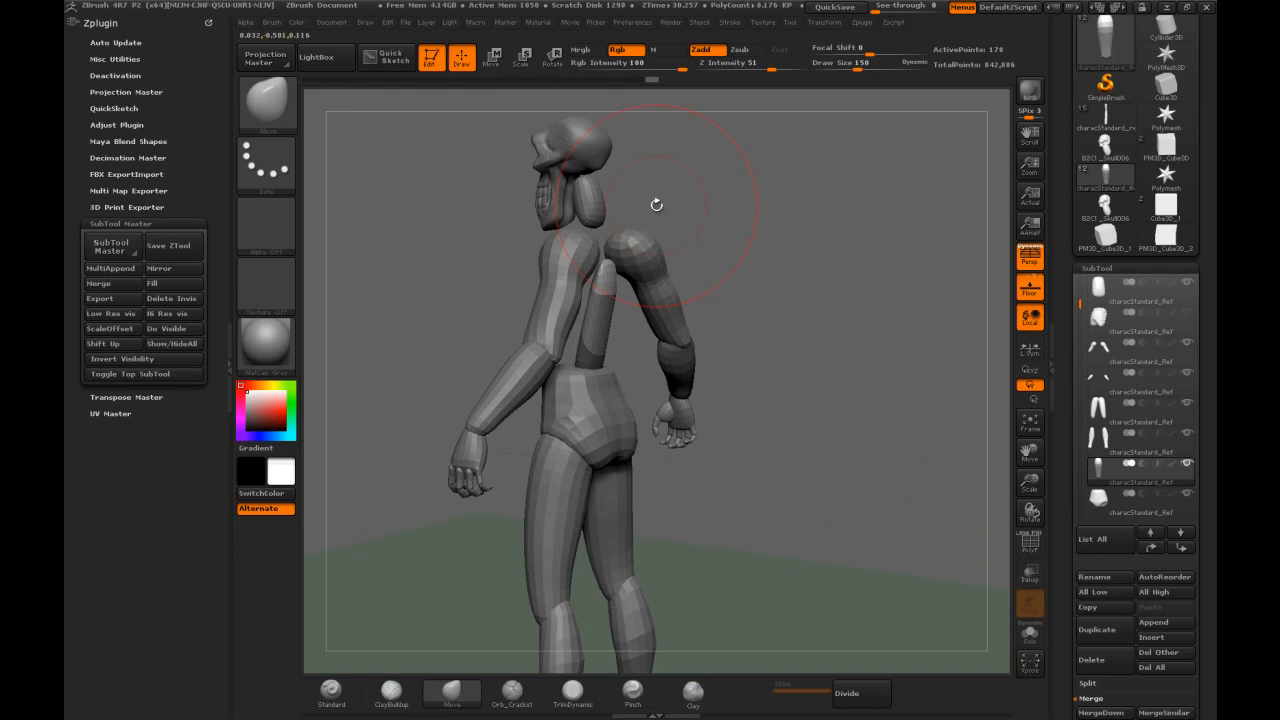
Select the neck subtool and extend it down with the Move brush to meet the top of the abdomen's spine column
{"action": "left_click", "coordinate": [599, 204], "text": "alt"}
{"action": "left_click_drag", "start_coordinate": [667, 154], "coordinate": [594, 152]}
{"action": "mouse_move", "coordinate": [666, 150]}
{"action": "left_mouse_down", "text": "ctrl"}
{"action": "mouse_move", "coordinate": [578, 150]}
{"action": "mouse_move", "coordinate": [630, 196]}
{"action": "mouse_move", "coordinate": [650, 190]}
{"action": "mouse_move", "coordinate": [599, 240]}
{"action": "mouse_move", "coordinate": [608, 309]}
{"action": "left_mouse_up", "text": "ctrl"}
{"action": "left_click_drag", "start_coordinate": [700, 203], "coordinate": [787, 176]}
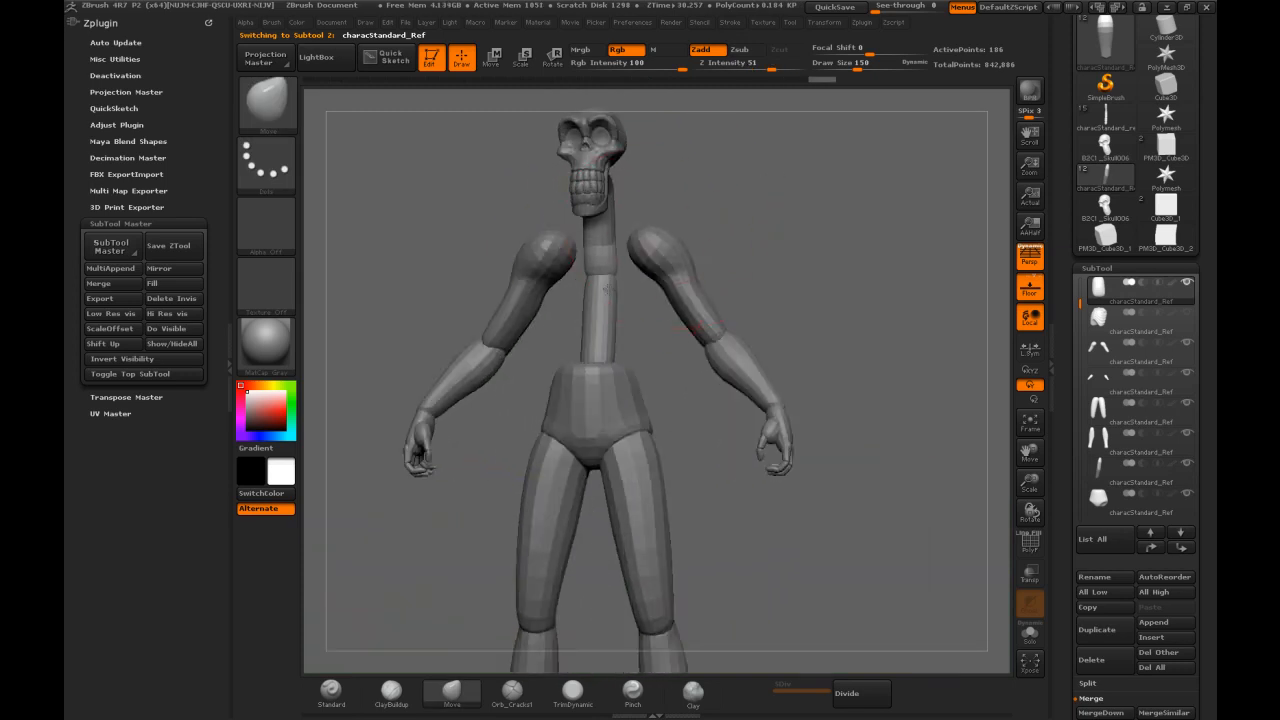
{"action": "mouse_move", "coordinate": [714, 228]}
{"action": "left_mouse_down"}
{"action": "mouse_move", "coordinate": [627, 224]}
{"action": "mouse_move", "coordinate": [669, 225]}
{"action": "mouse_move", "coordinate": [598, 299]}
{"action": "left_mouse_up"}
{"action": "mouse_move", "coordinate": [750, 202]}
{"action": "left_mouse_down"}
{"action": "mouse_move", "coordinate": [769, 184]}
{"action": "mouse_move", "coordinate": [757, 210]}
{"action": "mouse_move", "coordinate": [773, 214]}
{"action": "left_mouse_up"}
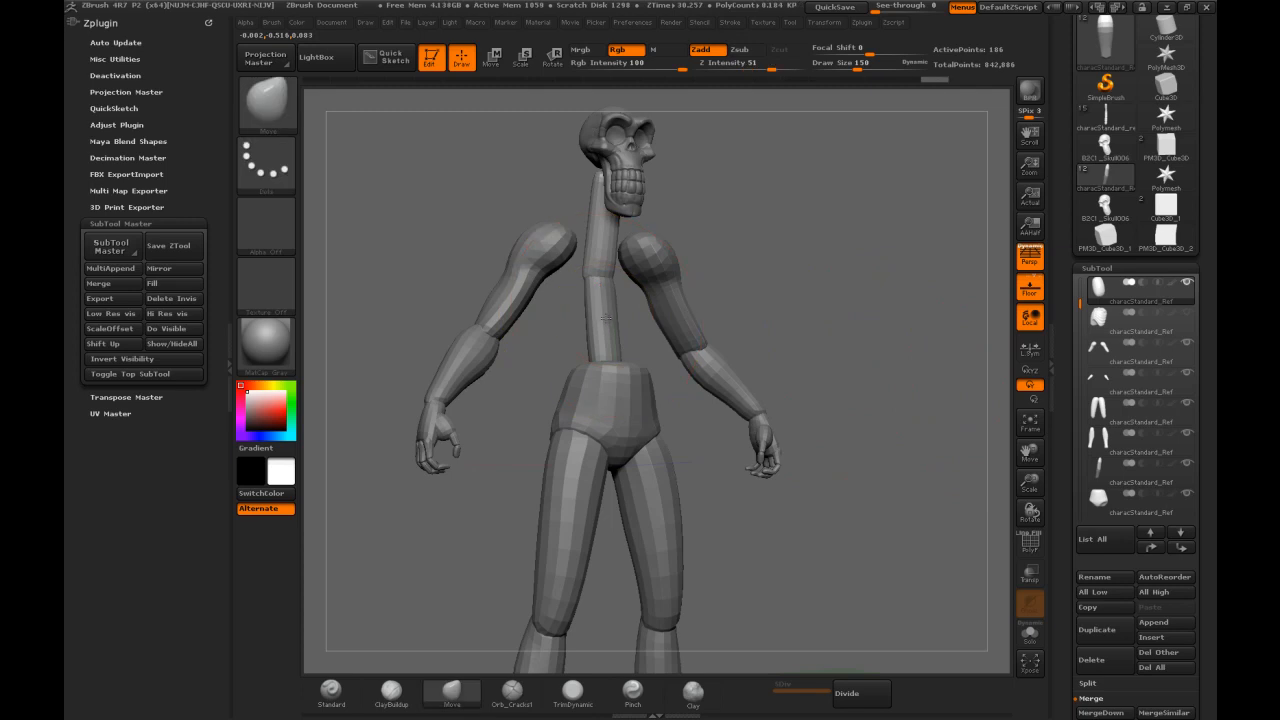
Fit the abdomen's spine column to the neck at draw size 65 and clear its mask
{"action": "left_click", "coordinate": [605, 318], "text": "alt"}
{"action": "key", "text": "s"}
{"action": "left_click_drag", "start_coordinate": [608, 320], "coordinate": [595, 319]}
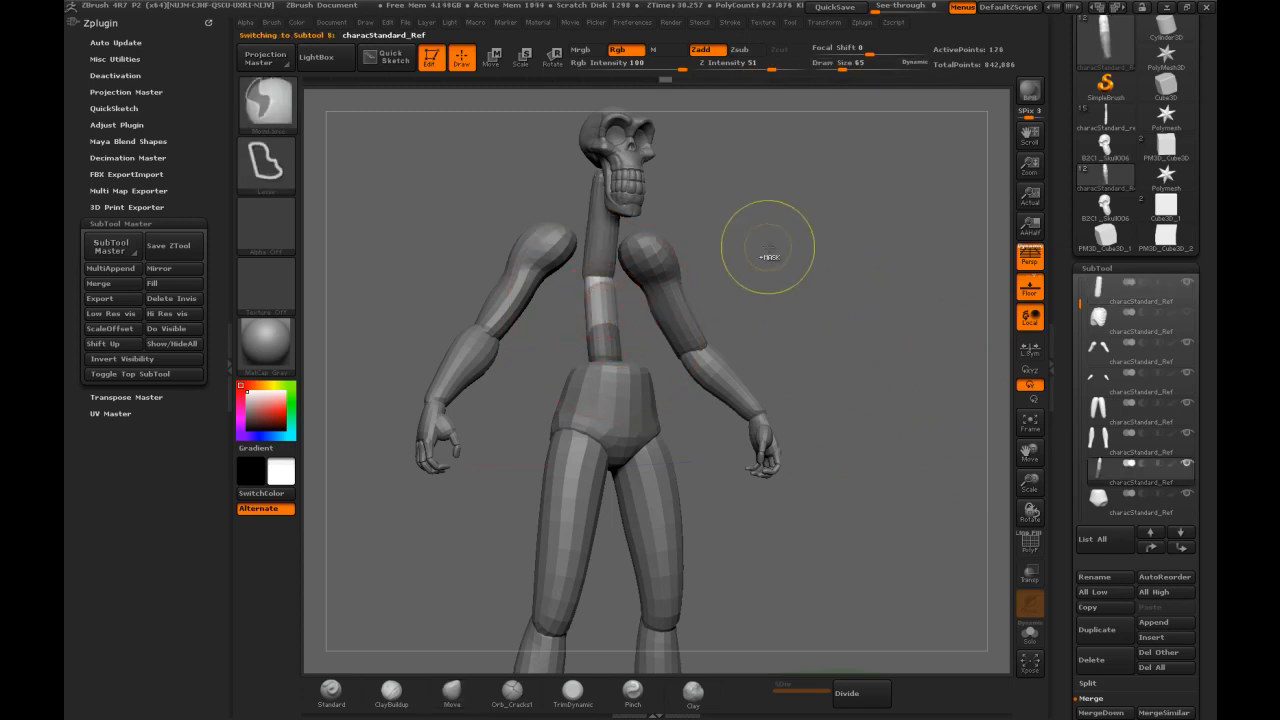
{"action": "left_click_drag", "start_coordinate": [722, 272], "coordinate": [780, 290], "text": "ctrl"}
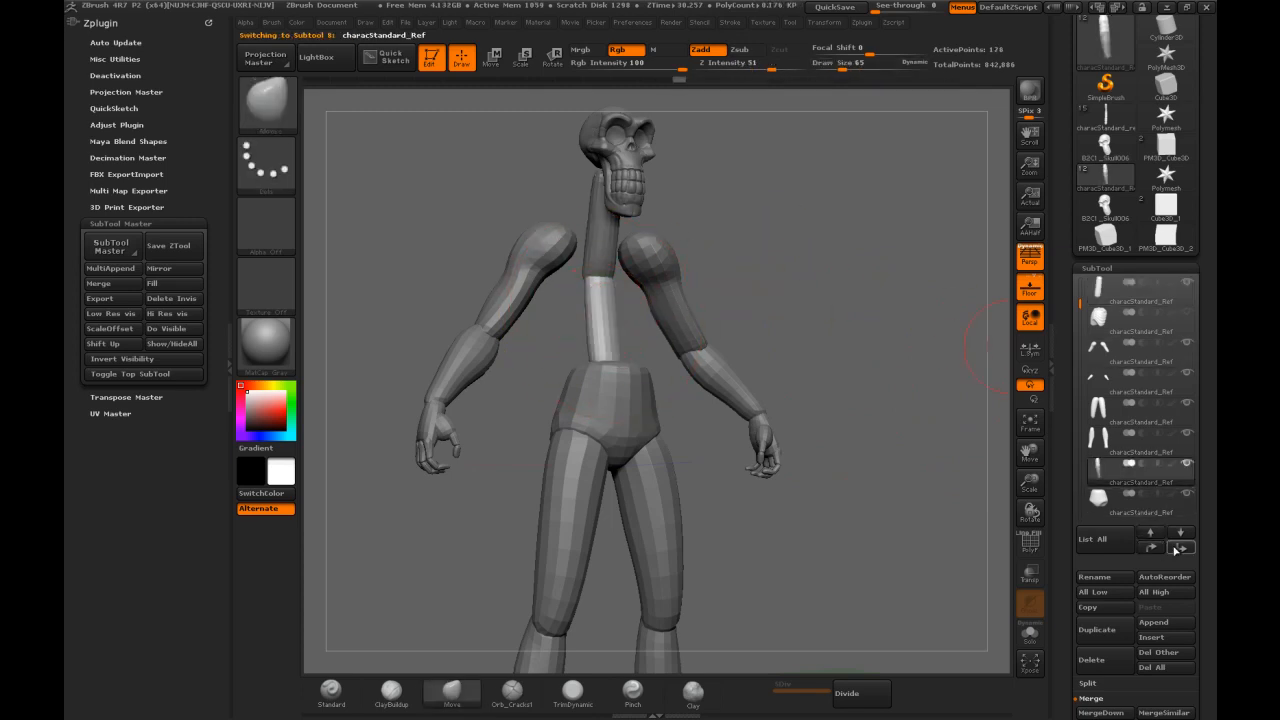
Move the abdomen's spine column up the subtool order to directly below the neck and merge the neck down into it
{"action": "left_click", "coordinate": [1152, 548]}
{"action": "left_click", "coordinate": [1152, 548]}
{"action": "left_click", "coordinate": [1152, 548]}
{"action": "left_click", "coordinate": [1152, 548]}
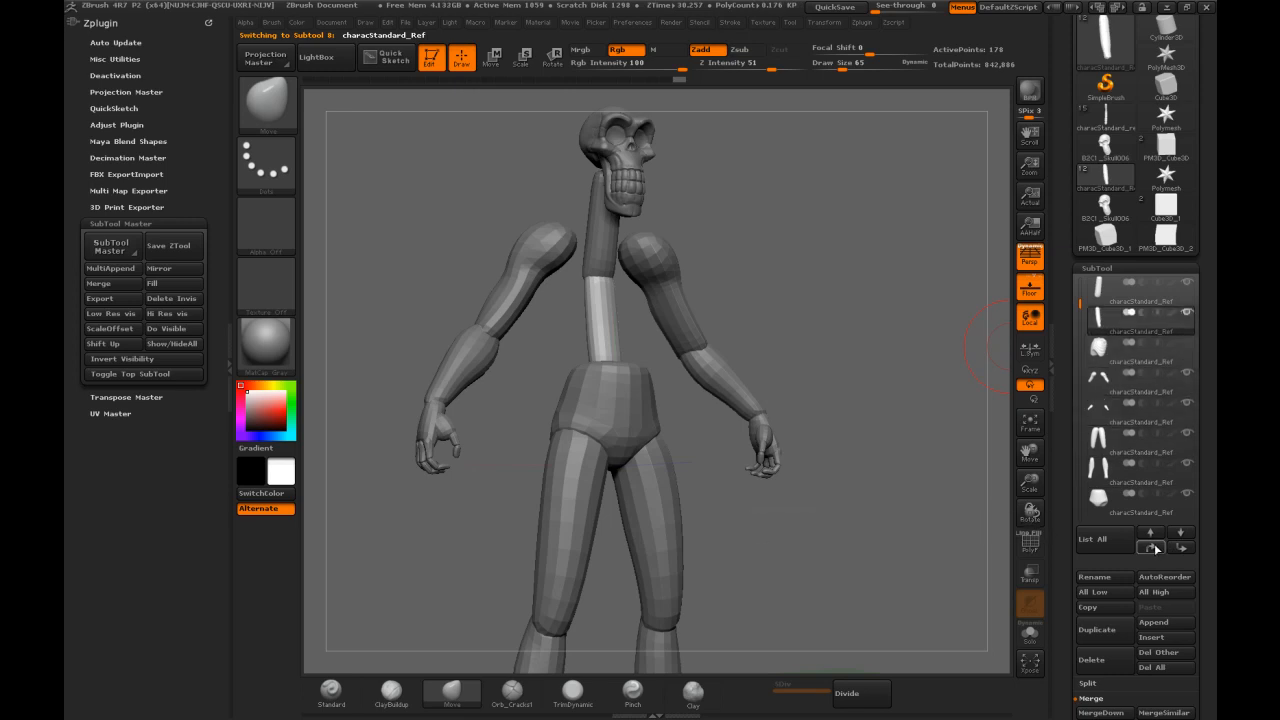
{"action": "left_click", "coordinate": [1152, 548]}
{"action": "left_click", "coordinate": [1100, 320]}
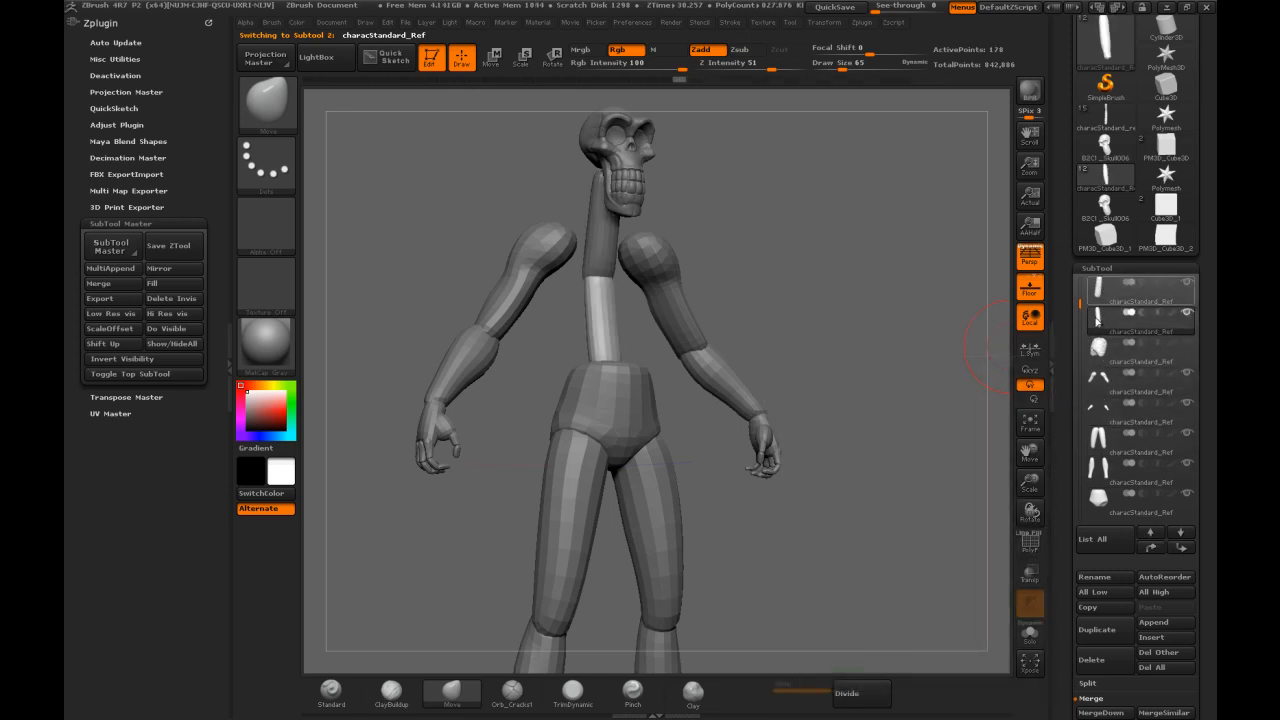
{"action": "left_click", "coordinate": [1097, 712]}
{"action": "left_click", "coordinate": [958, 701]}
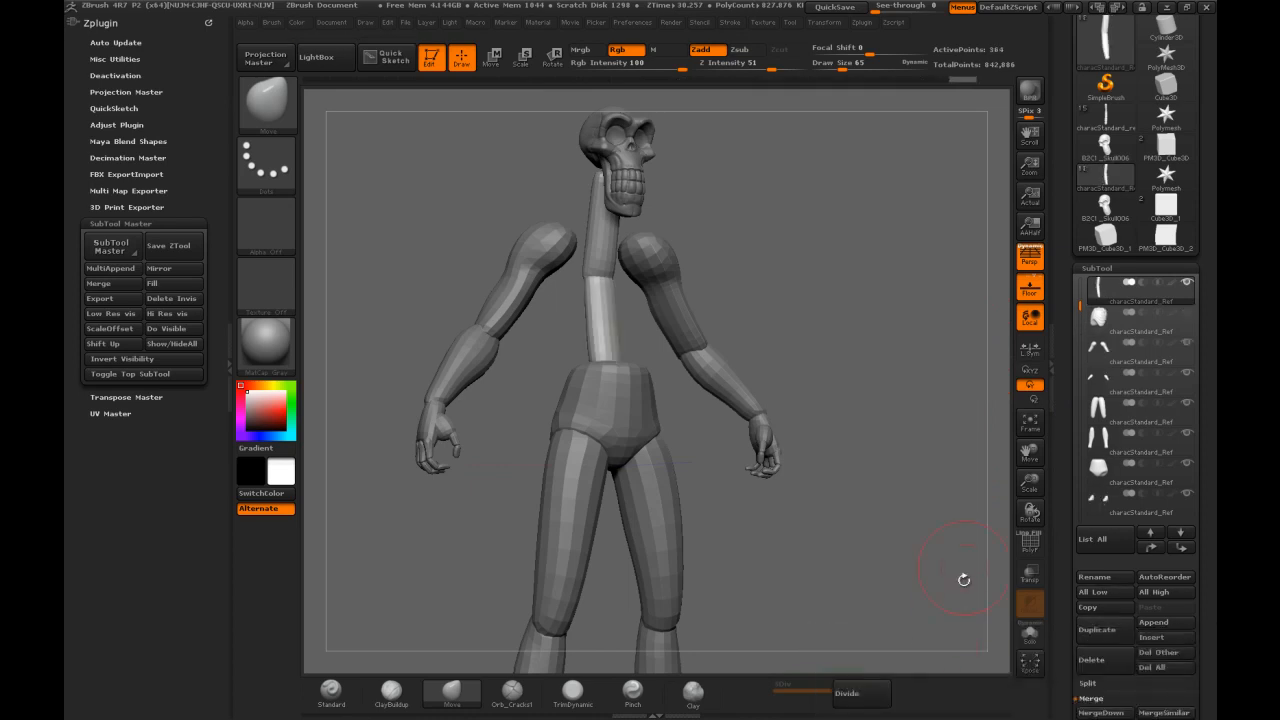
Check the merged spine's wireframe and subdivide the spine to subdivision level 3
{"action": "left_click", "coordinate": [1030, 543]}
{"action": "mouse_move", "coordinate": [885, 296]}
{"action": "left_mouse_down"}
{"action": "mouse_move", "coordinate": [738, 316]}
{"action": "mouse_move", "coordinate": [880, 331]}
{"action": "mouse_move", "coordinate": [900, 357]}
{"action": "mouse_move", "coordinate": [860, 300]}
{"action": "left_mouse_up"}
{"action": "left_click", "coordinate": [1030, 543]}
{"action": "key", "text": "ctrl"}
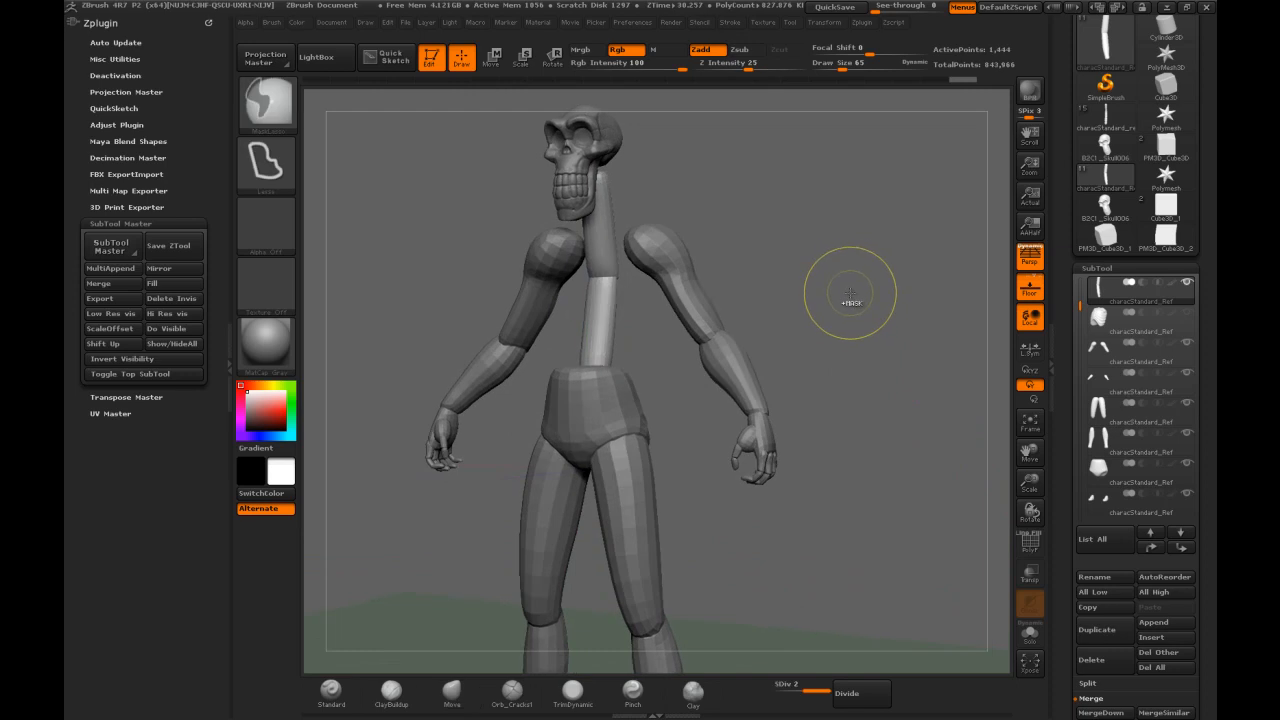
{"action": "key", "text": "ctrl+d"}
Convert the merged spine to a DynaMesh with resolution 400
{"action": "left_click_drag", "start_coordinate": [1066, 447], "coordinate": [1063, 279]}
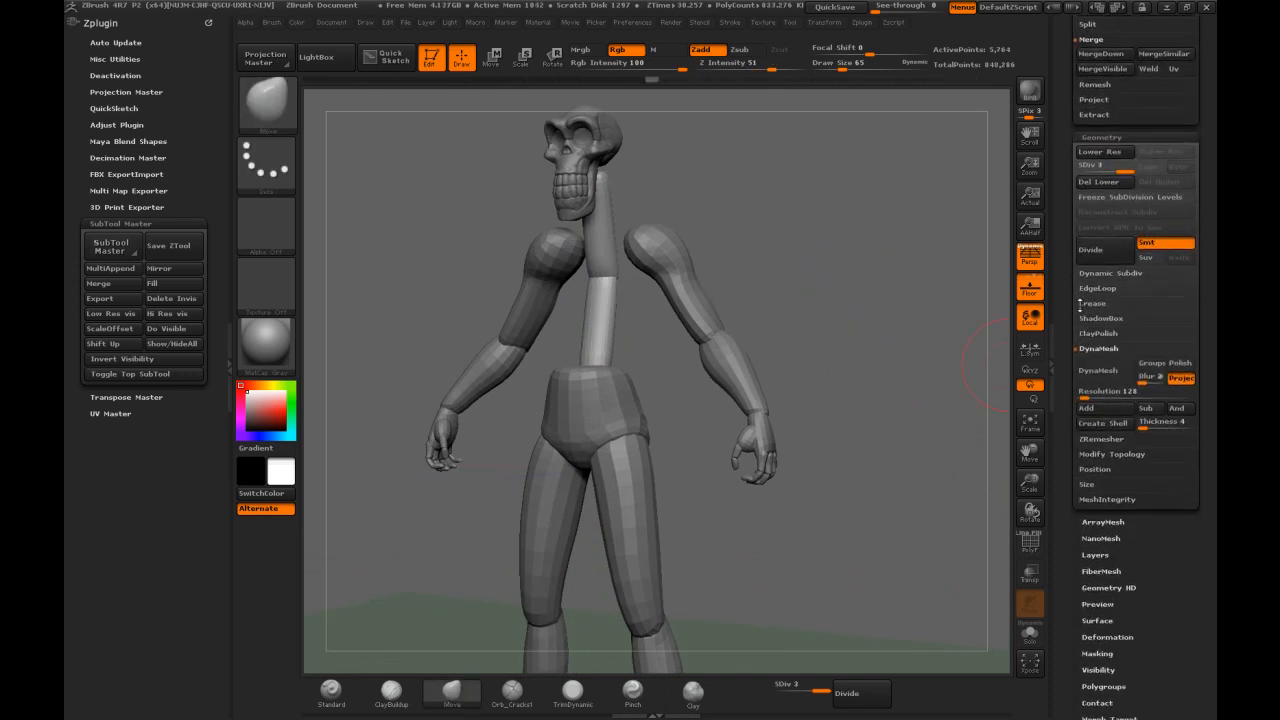
{"action": "left_click", "coordinate": [1090, 398]}
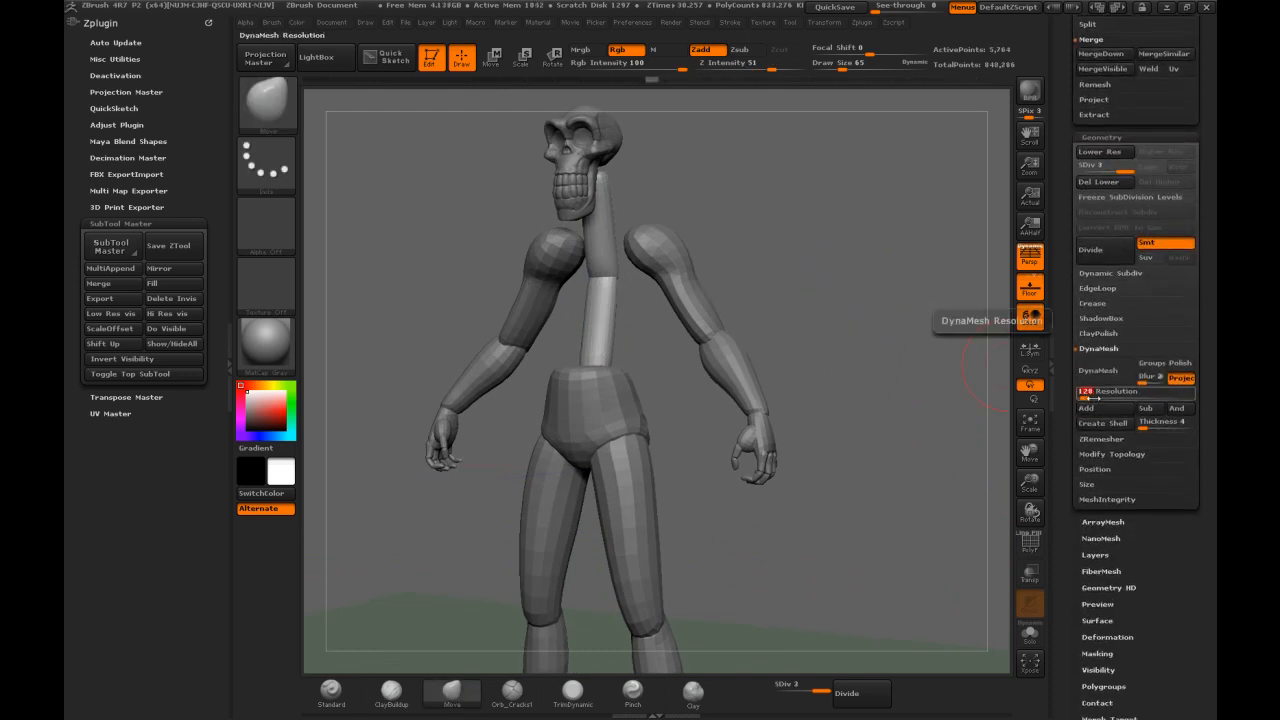
{"action": "type", "text": "400"}
{"action": "key", "text": "Return"}
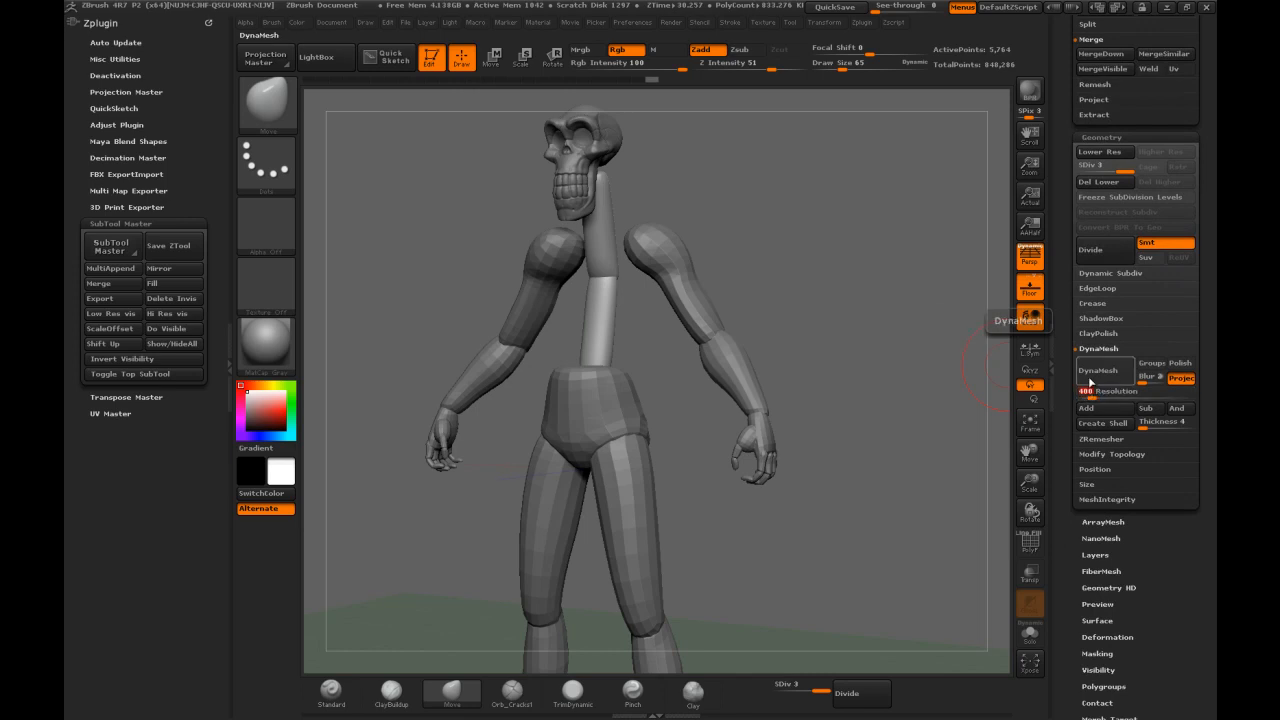
{"action": "left_click", "coordinate": [1097, 370]}
{"action": "left_click", "coordinate": [951, 407]}
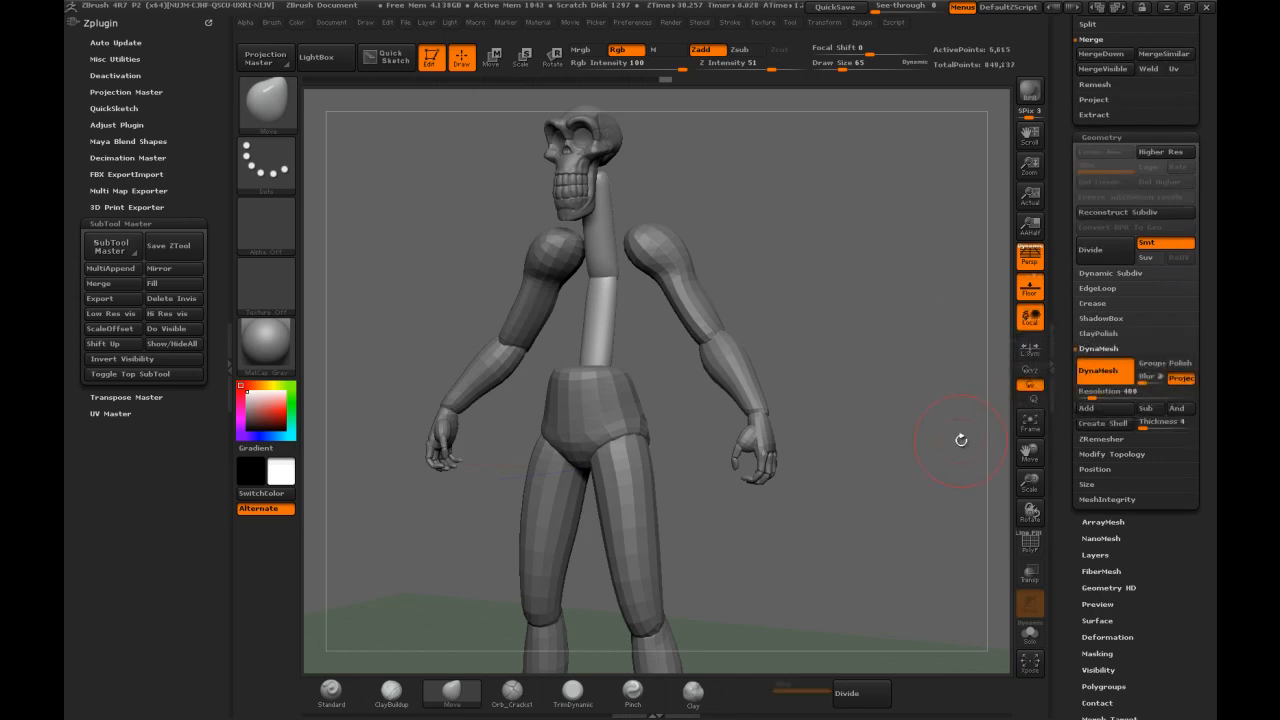
Smooth the seam between the neck and the lower spine, and show the ribcage subtool again
{"action": "key", "text": "shift"}
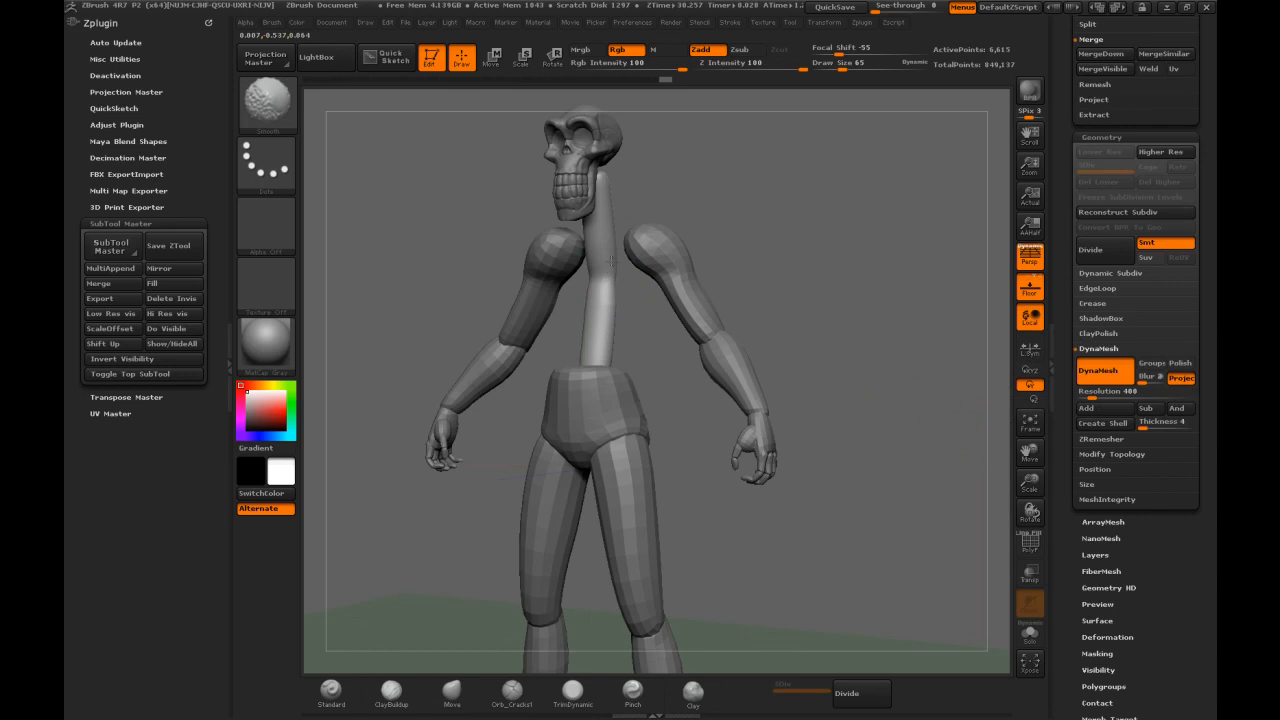
{"action": "mouse_move", "coordinate": [751, 214]}
{"action": "left_mouse_down"}
{"action": "mouse_move", "coordinate": [884, 232]}
{"action": "mouse_move", "coordinate": [740, 229]}
{"action": "left_mouse_up"}
{"action": "scroll", "coordinate": [1066, 277], "scroll_direction": "up", "scroll_amount": 5}
{"action": "scroll", "coordinate": [1064, 382], "scroll_direction": "up", "scroll_amount": 1}
{"action": "mouse_move", "coordinate": [800, 240]}
{"action": "left_mouse_down"}
{"action": "mouse_move", "coordinate": [852, 237]}
{"action": "mouse_move", "coordinate": [836, 236]}
{"action": "left_mouse_up"}
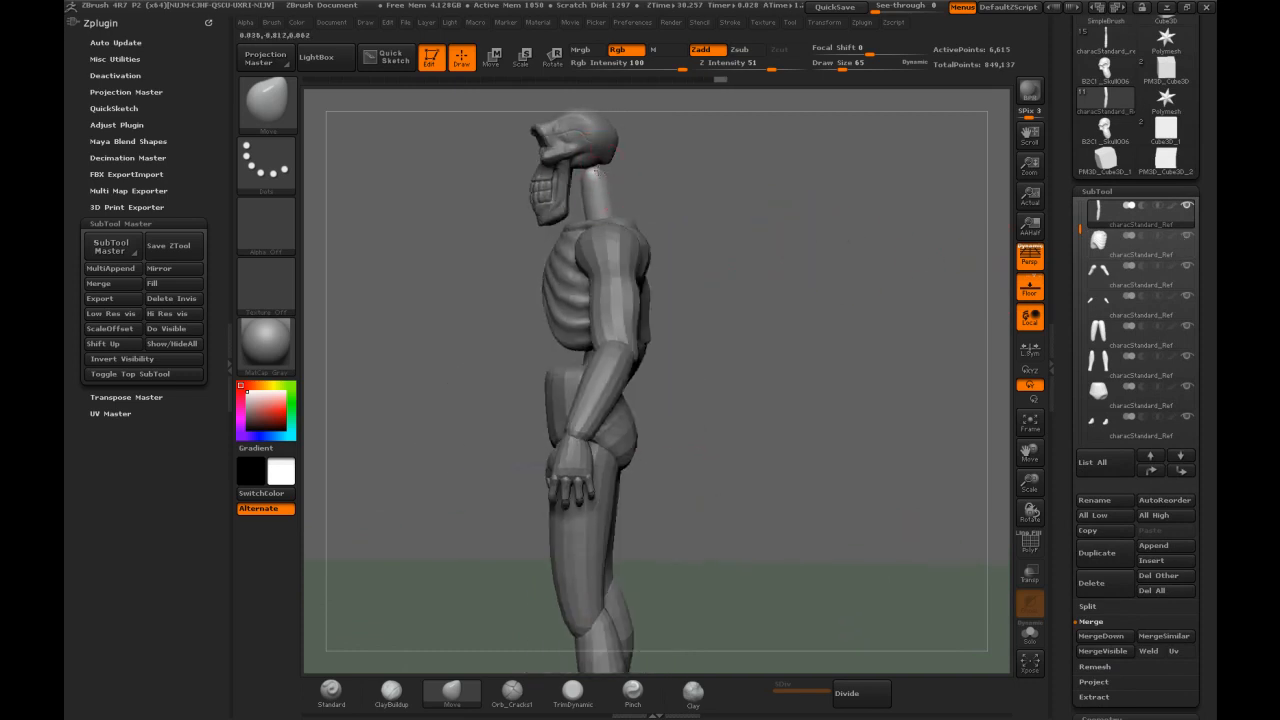
Reposition the neck beneath the skull with the Move brush at draw size 97, and smooth the upper spine with transparency turned on
{"action": "key", "text": "s"}
{"action": "left_click_drag", "start_coordinate": [597, 209], "coordinate": [615, 217]}
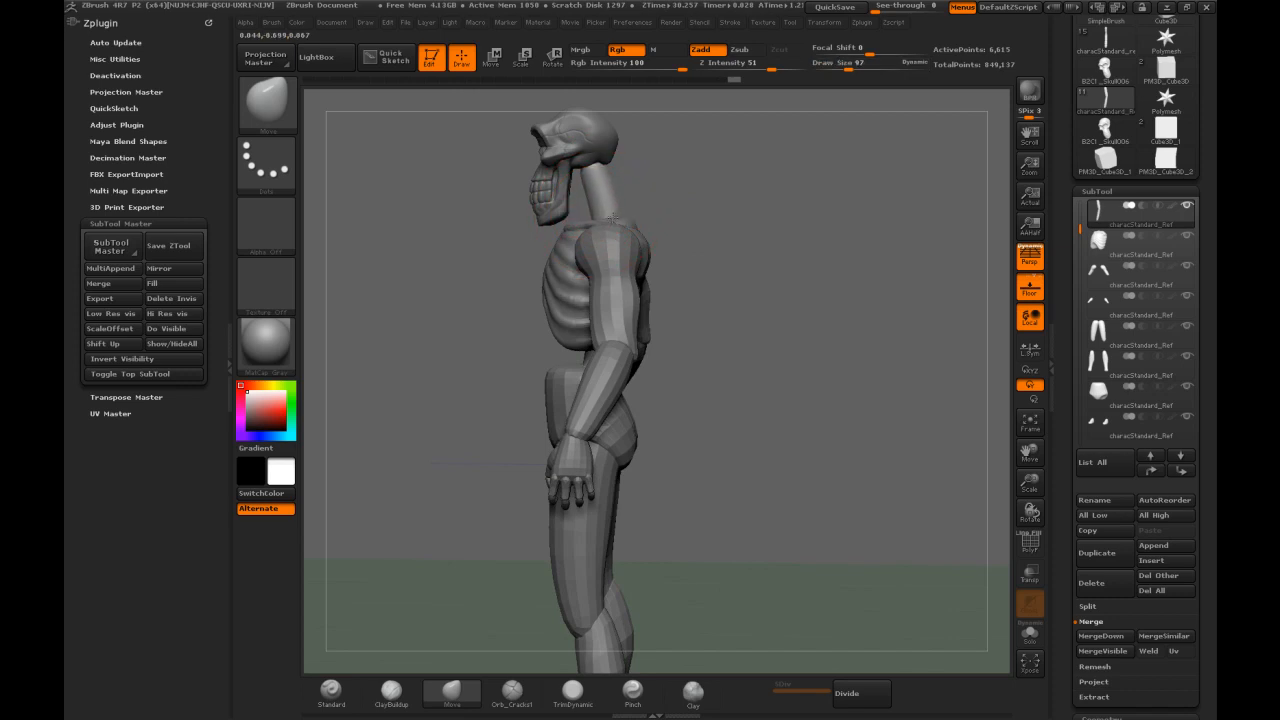
{"action": "left_click_drag", "start_coordinate": [729, 251], "coordinate": [835, 346]}
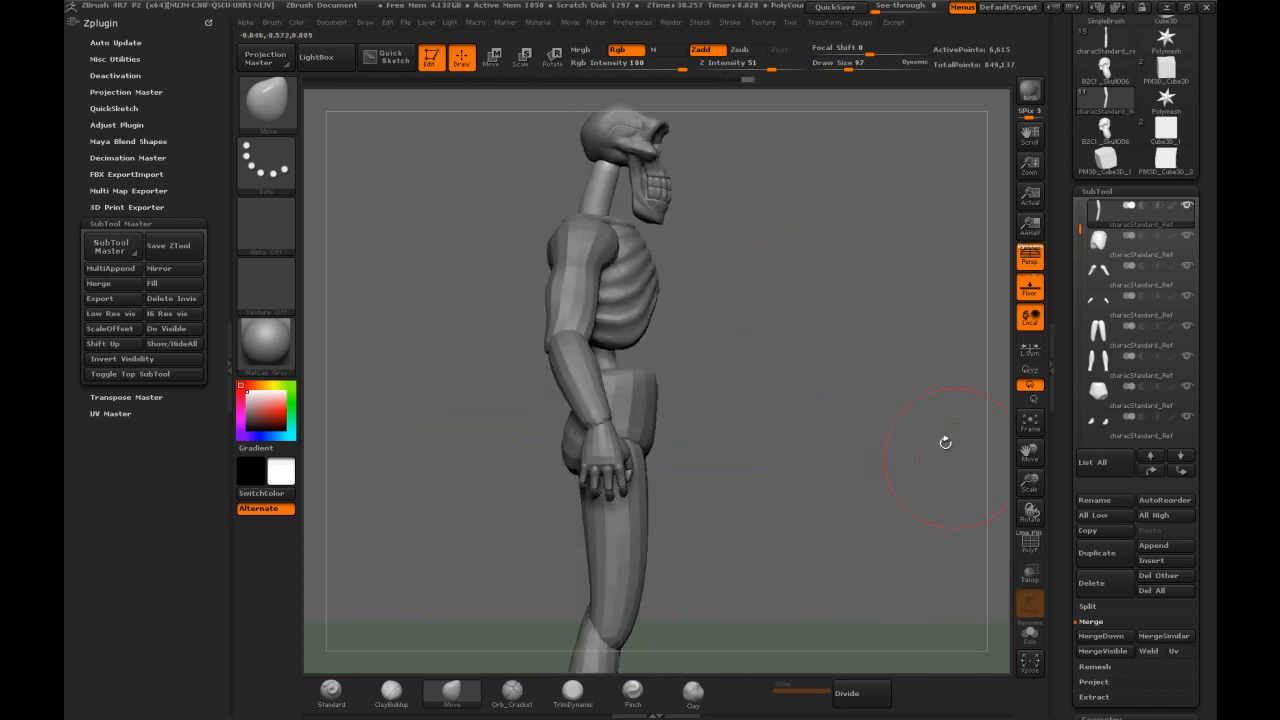
{"action": "left_click", "coordinate": [1029, 574]}
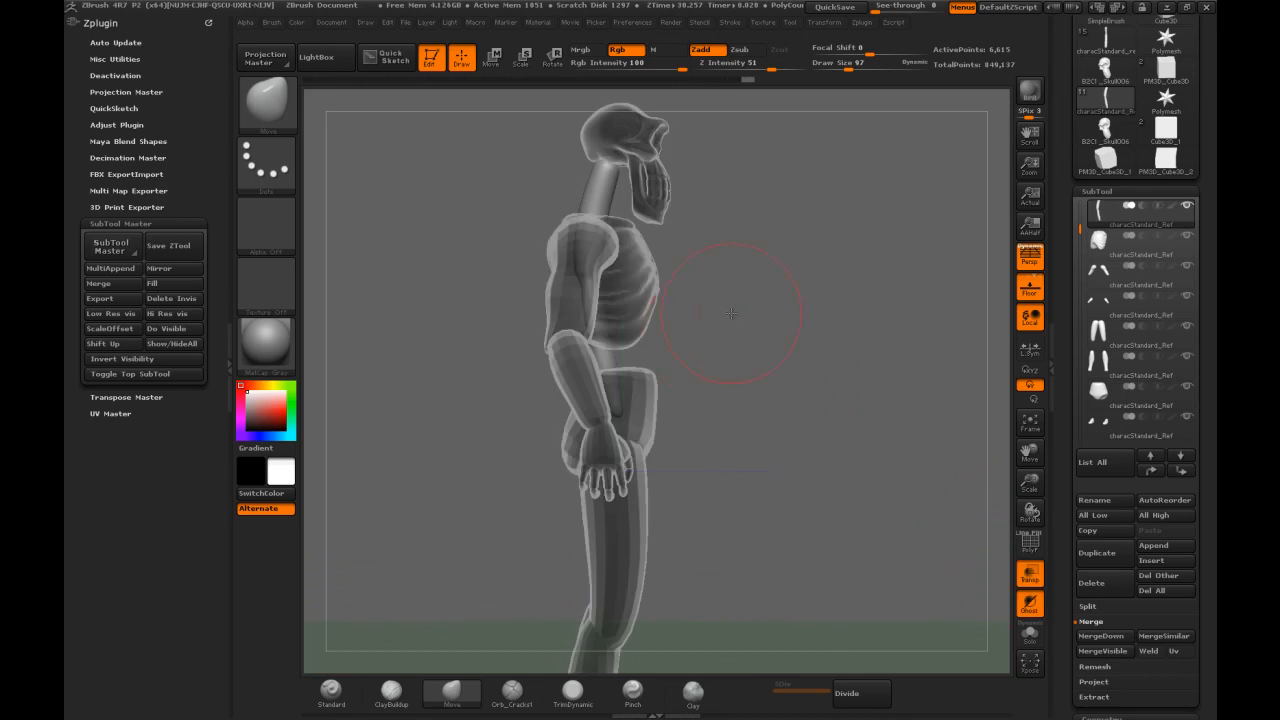
{"action": "key", "text": "shift"}
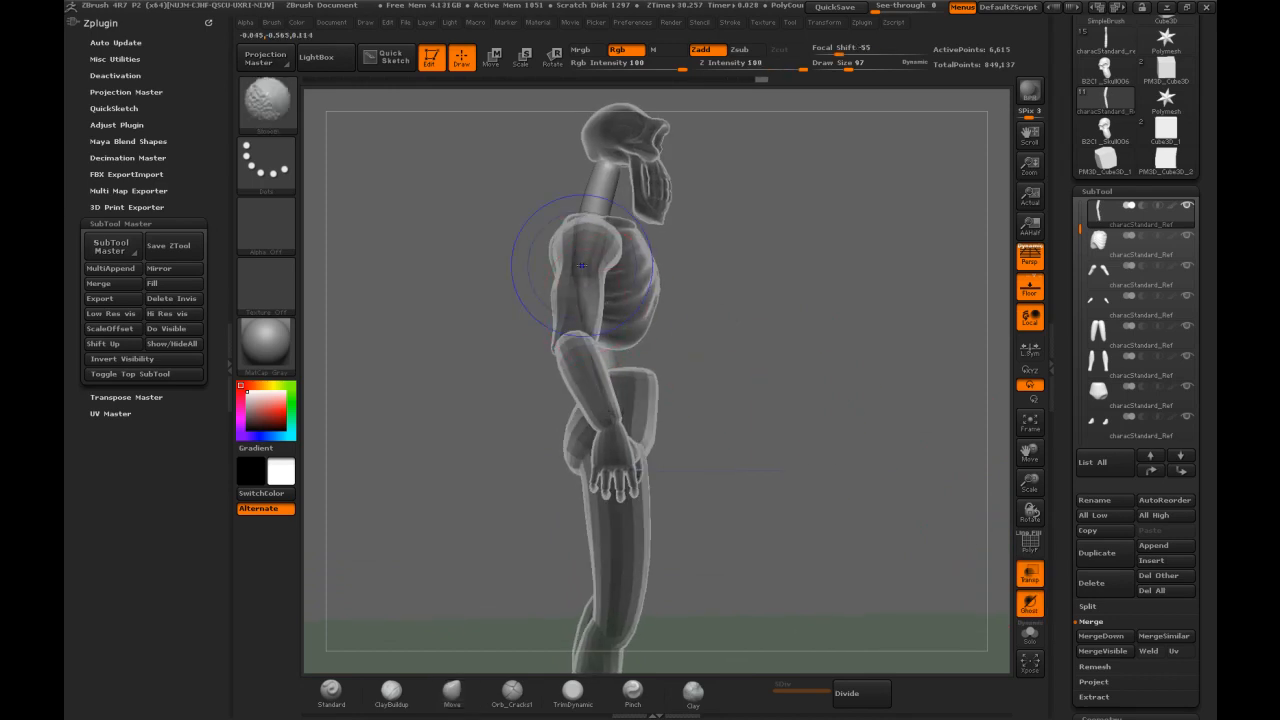
{"action": "left_click_drag", "start_coordinate": [678, 284], "coordinate": [866, 292]}
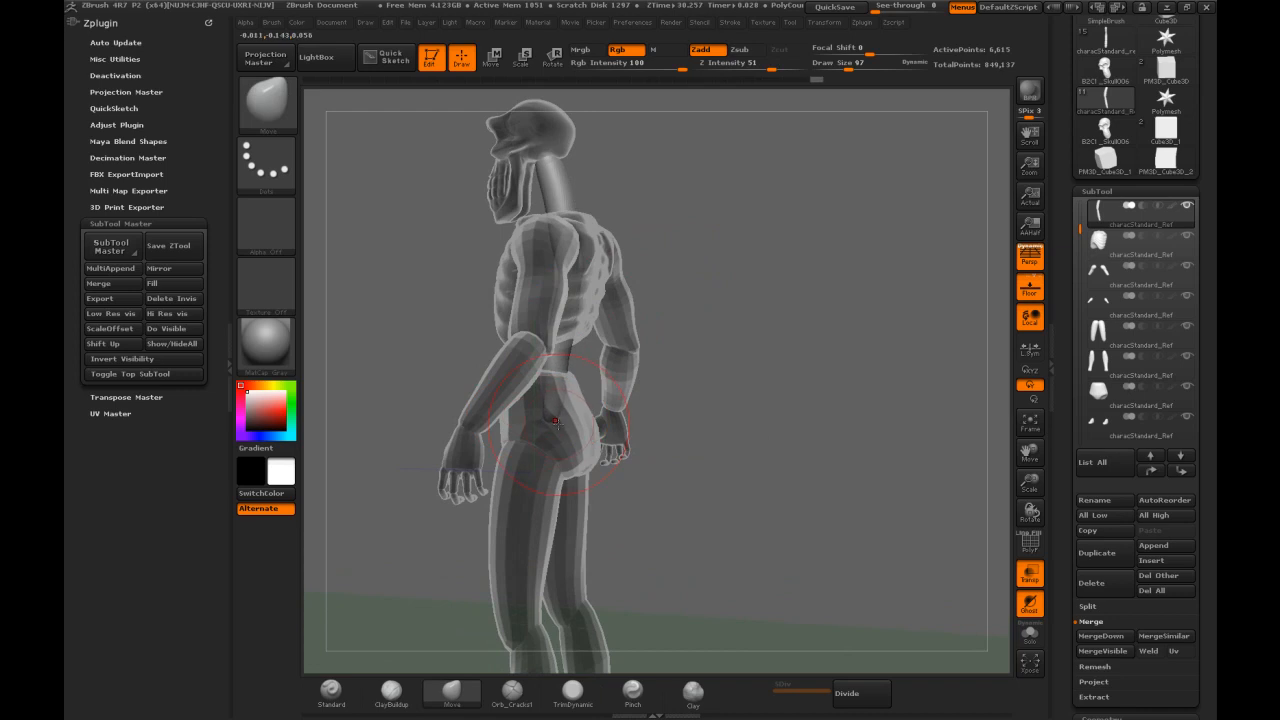
Pull the spine's lower end down into the pelvis and curve the column with the Move brush at draw size 101
{"action": "key", "text": "s"}
{"action": "left_click_drag", "start_coordinate": [560, 423], "coordinate": [564, 399]}
{"action": "key", "text": "s"}
{"action": "mouse_move", "coordinate": [745, 301]}
{"action": "left_mouse_down"}
{"action": "mouse_move", "coordinate": [657, 303]}
{"action": "mouse_move", "coordinate": [562, 244]}
{"action": "left_mouse_up"}
{"action": "left_click_drag", "start_coordinate": [818, 340], "coordinate": [844, 314]}
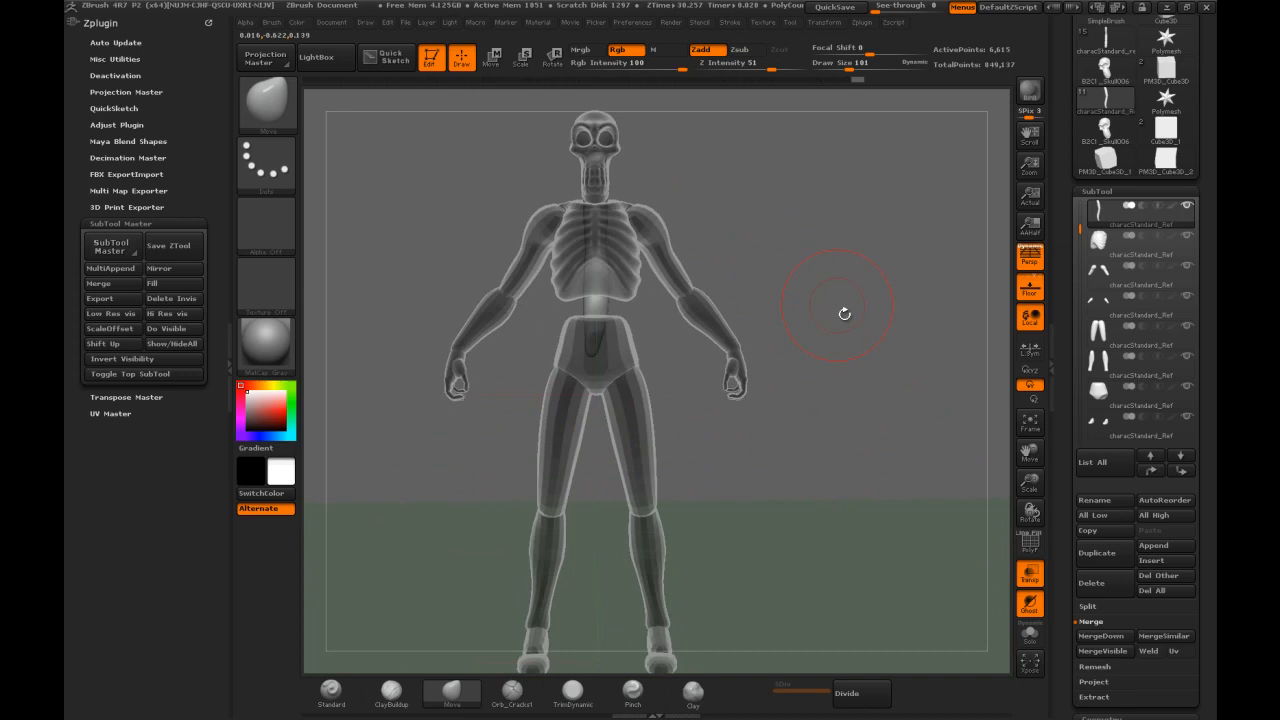
Isolate the spine subtool and thicken its narrow middle bend with the Inflat brush at draw size 35
{"action": "left_click", "coordinate": [1030, 640]}
{"action": "mouse_move", "coordinate": [923, 540]}
{"action": "left_mouse_down"}
{"action": "mouse_move", "coordinate": [760, 310]}
{"action": "mouse_move", "coordinate": [640, 262]}
{"action": "mouse_move", "coordinate": [649, 248]}
{"action": "left_mouse_up"}
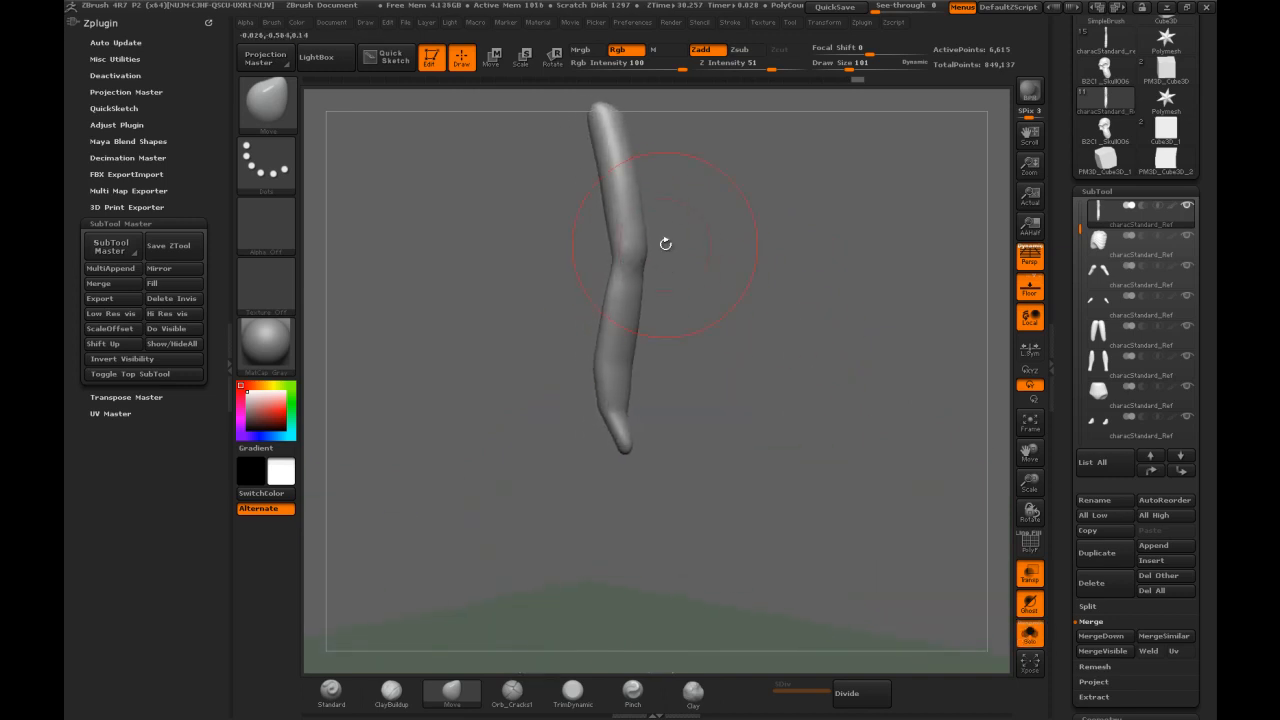
{"action": "key", "text": "b"}
{"action": "key", "text": "i"}
{"action": "key", "text": "n"}
{"action": "key", "text": "s"}
{"action": "mouse_move", "coordinate": [663, 292]}
{"action": "left_mouse_down"}
{"action": "mouse_move", "coordinate": [641, 290]}
{"action": "mouse_move", "coordinate": [711, 247]}
{"action": "left_mouse_up"}
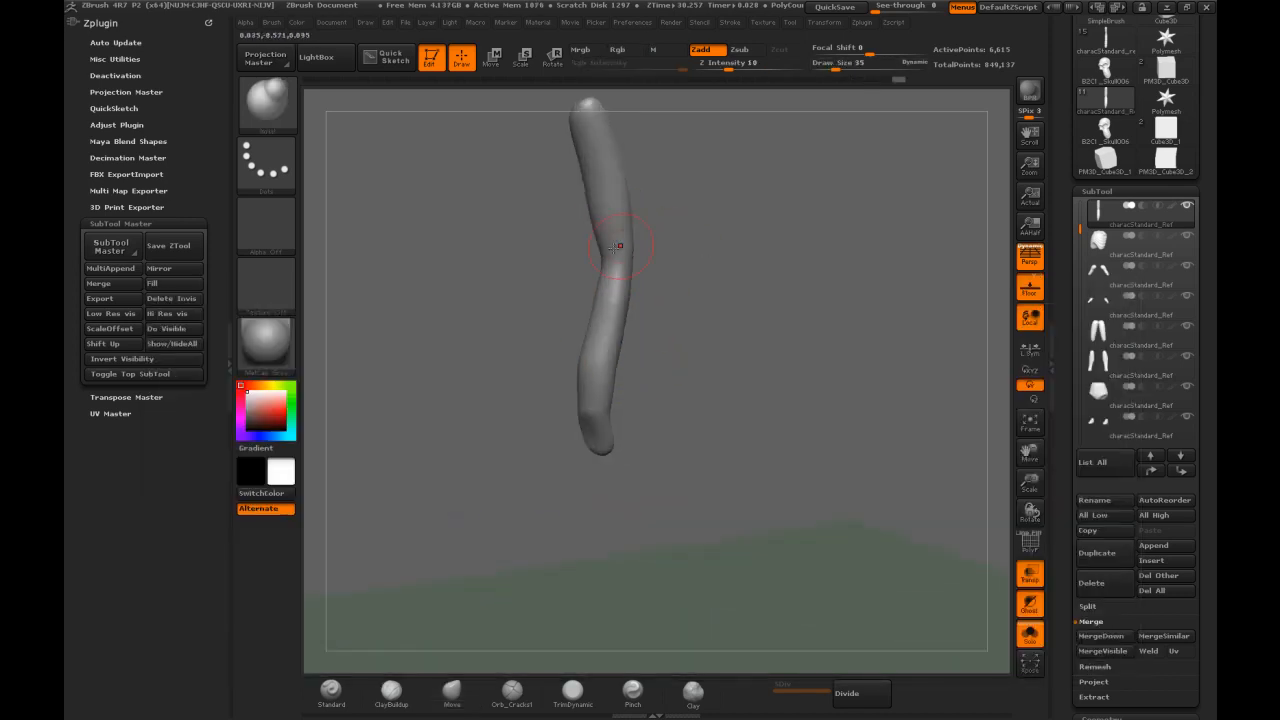
{"action": "mouse_move", "coordinate": [601, 273]}
{"action": "left_mouse_down"}
{"action": "mouse_move", "coordinate": [599, 235]}
{"action": "mouse_move", "coordinate": [600, 313]}
{"action": "mouse_move", "coordinate": [601, 287]}
{"action": "left_mouse_up"}
Smooth and inflate the spine's middle section from several sides to even out its thickness
{"action": "key", "text": "b"}
{"action": "key", "text": "c"}
{"action": "key", "text": "b"}
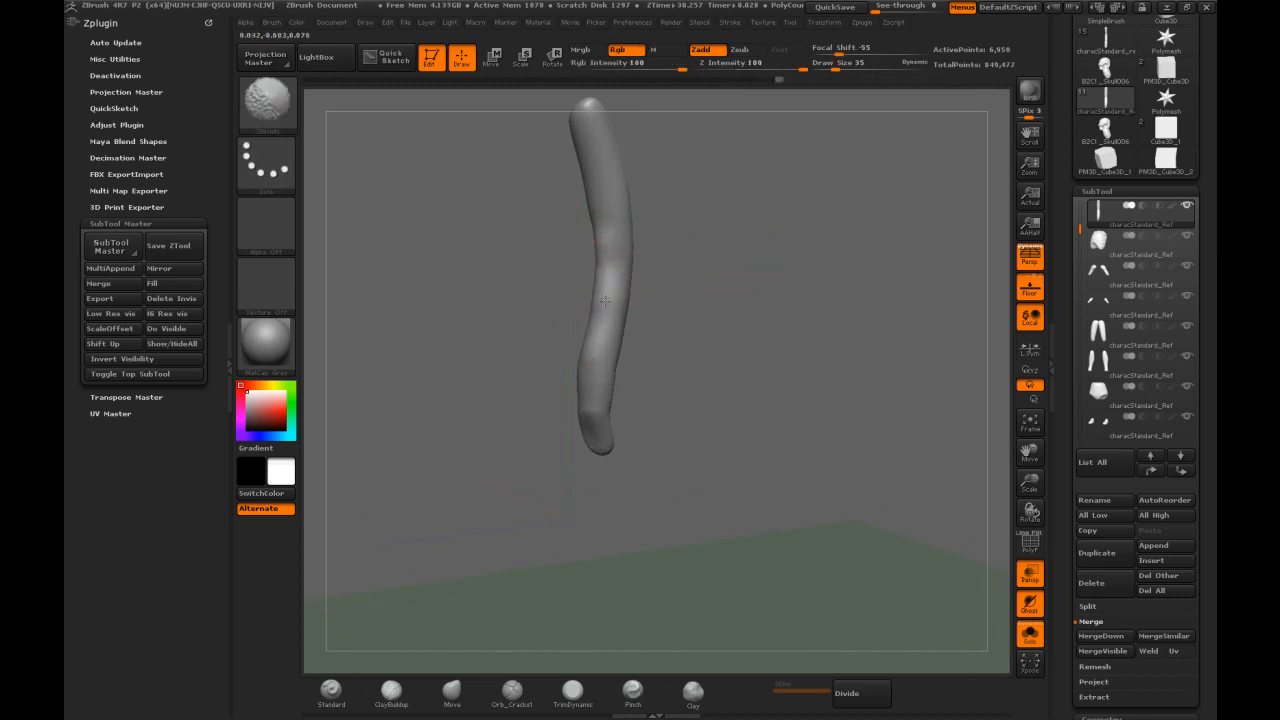
{"action": "left_click_drag", "start_coordinate": [591, 286], "coordinate": [750, 255], "text": "shift"}
{"action": "left_click_drag", "start_coordinate": [596, 260], "coordinate": [596, 273]}
{"action": "left_click_drag", "start_coordinate": [686, 252], "coordinate": [801, 242]}
{"action": "left_click_drag", "start_coordinate": [560, 250], "coordinate": [565, 288]}
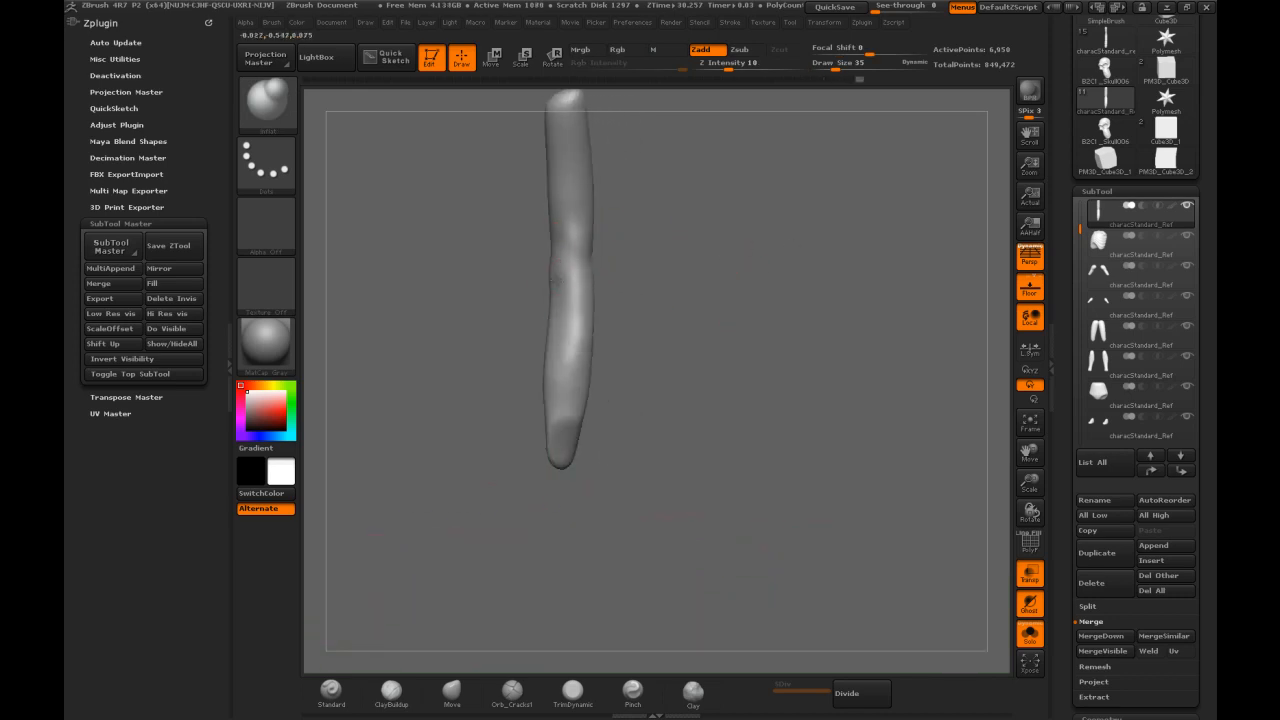
{"action": "mouse_move", "coordinate": [697, 280]}
{"action": "left_mouse_down"}
{"action": "mouse_move", "coordinate": [724, 218]}
{"action": "mouse_move", "coordinate": [723, 246]}
{"action": "mouse_move", "coordinate": [760, 254]}
{"action": "mouse_move", "coordinate": [715, 280]}
{"action": "mouse_move", "coordinate": [740, 276]}
{"action": "left_mouse_up"}
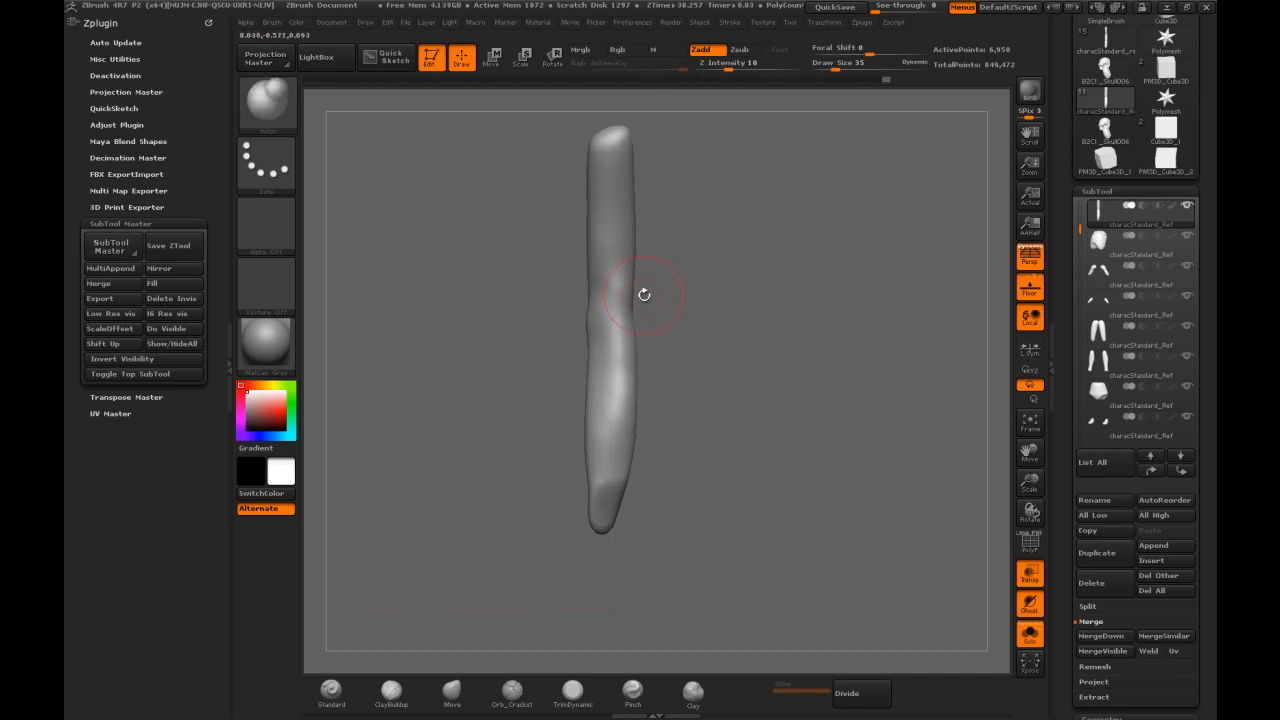
Make the spine symmetrical with Mirror And Weld and inspect its wireframe
{"action": "left_click_drag", "start_coordinate": [1068, 432], "coordinate": [1104, 232]}
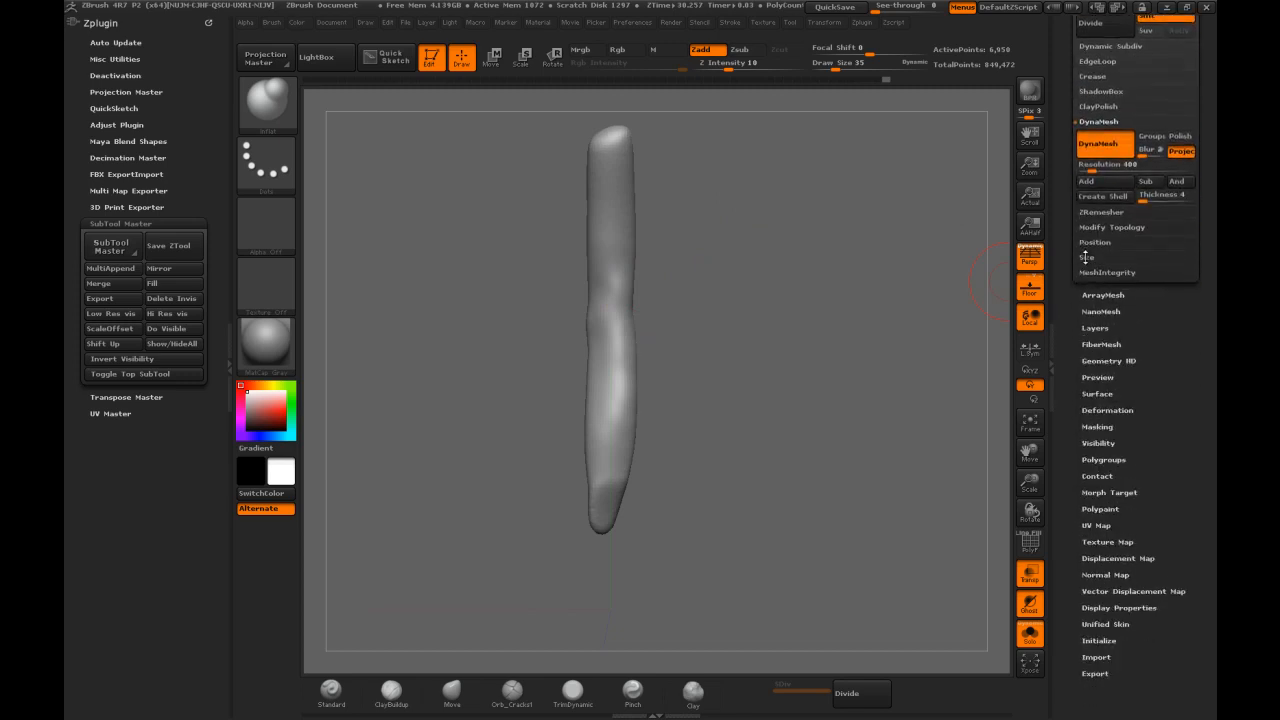
{"action": "left_click", "coordinate": [1105, 230]}
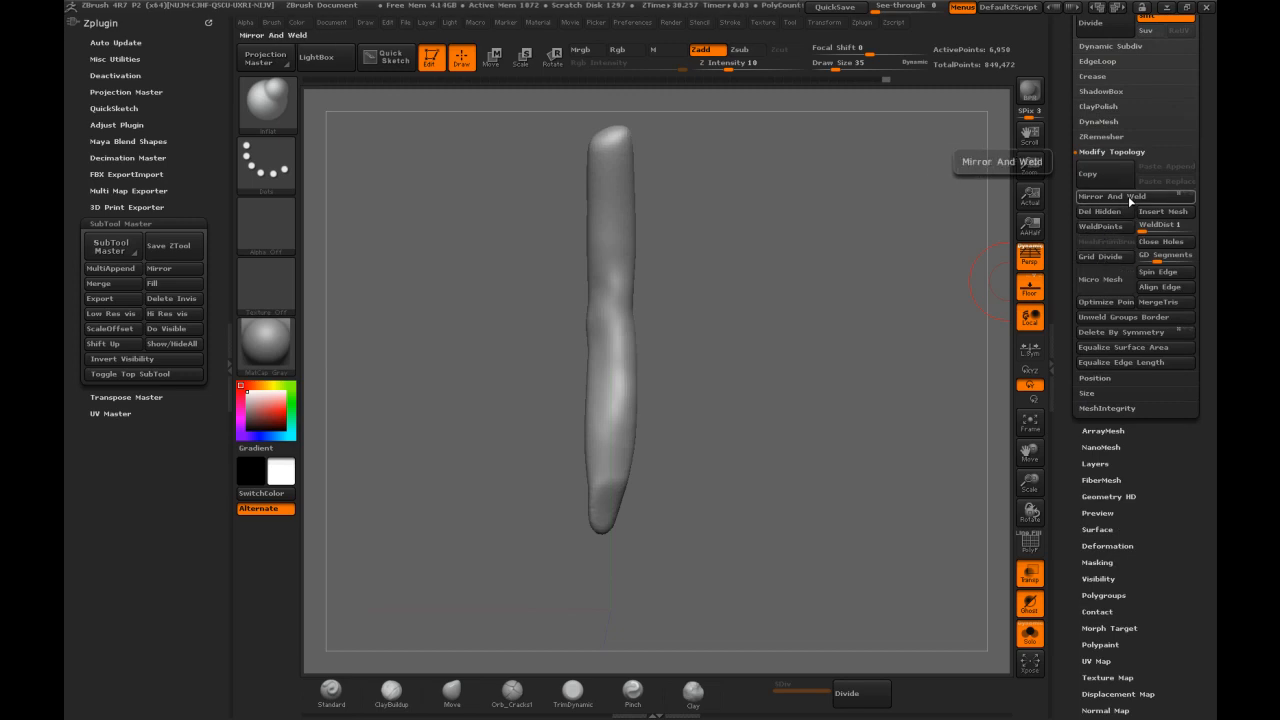
{"action": "left_click", "coordinate": [1129, 198]}
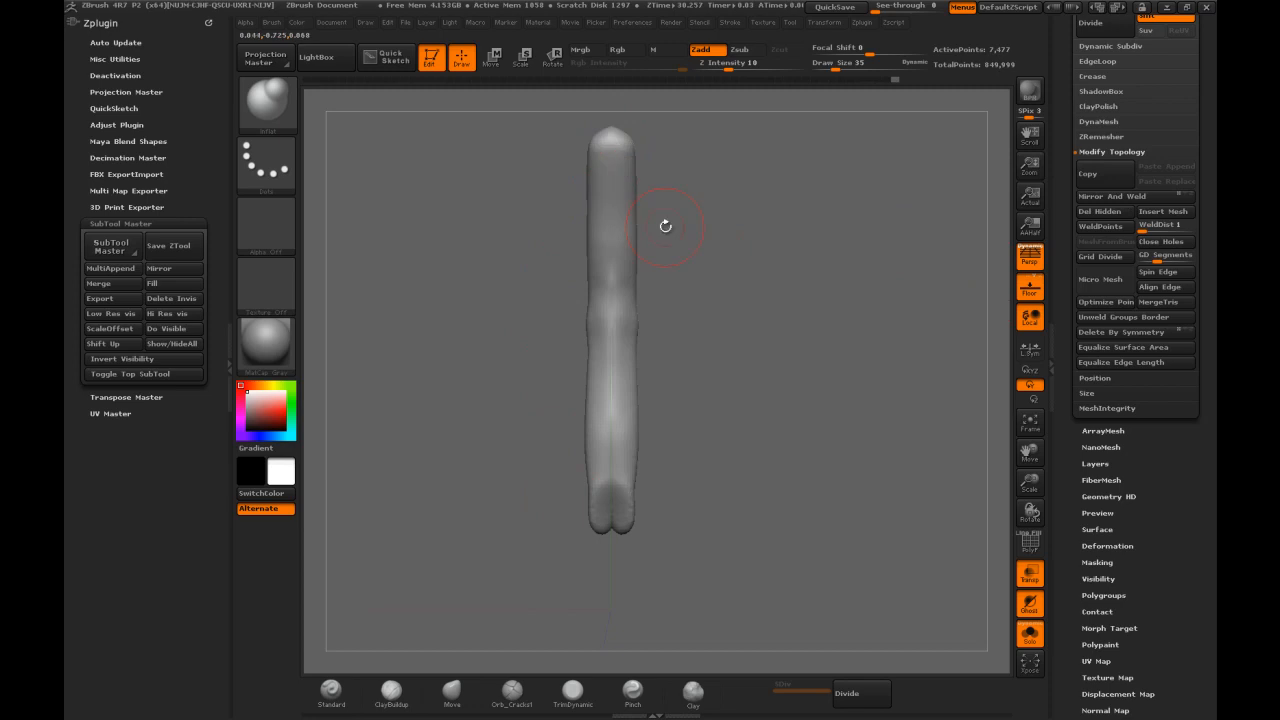
{"action": "left_click", "coordinate": [1030, 541]}
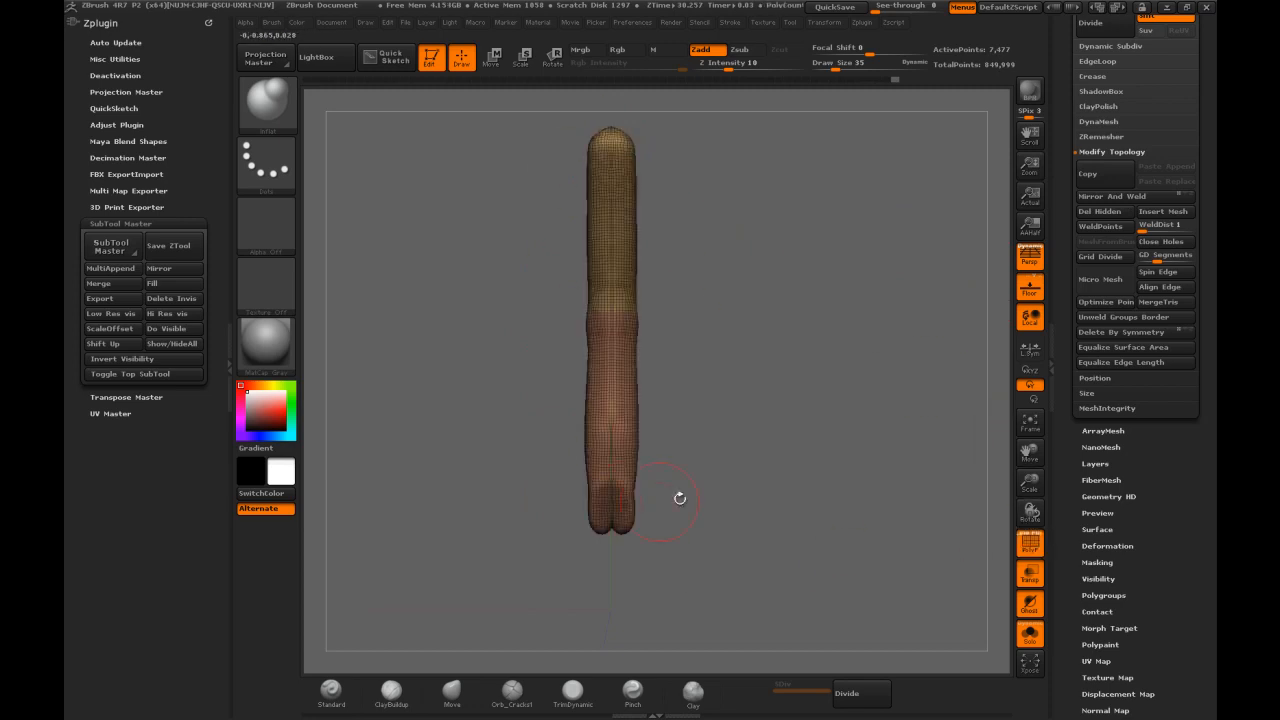
{"action": "left_click", "coordinate": [1030, 541]}
{"action": "key", "text": "ctrl"}
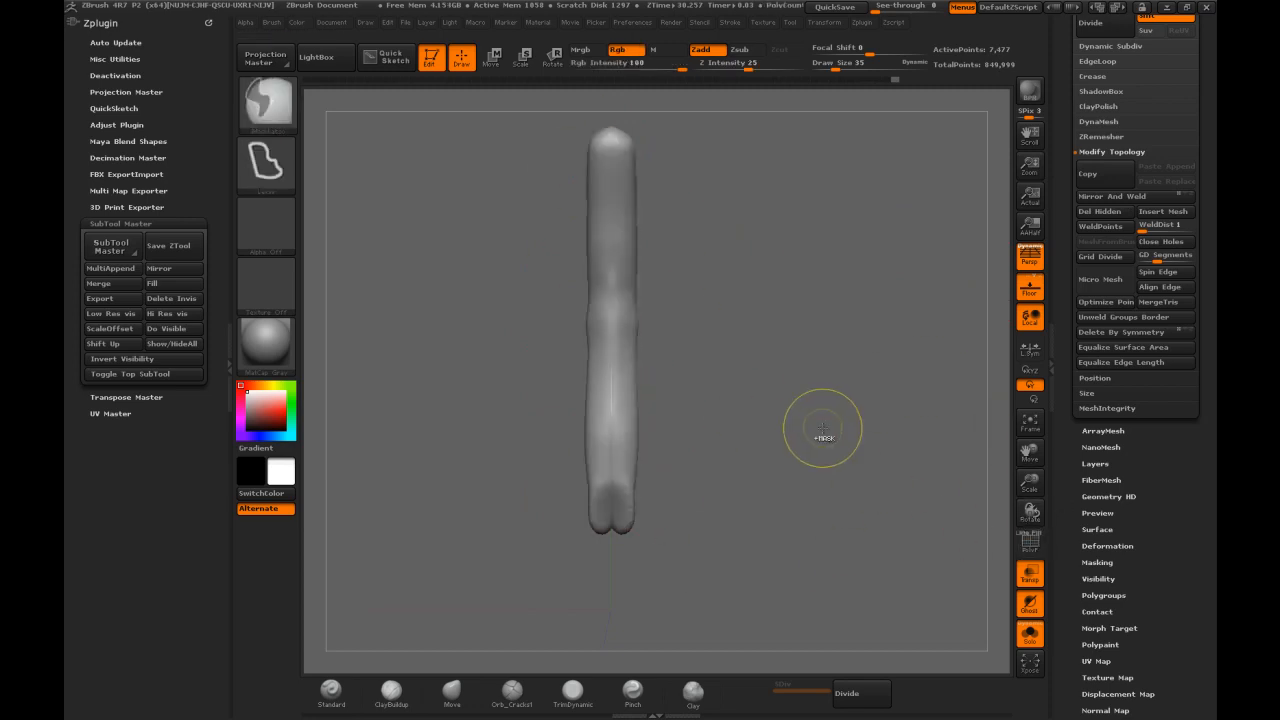
{"action": "left_click_drag", "start_coordinate": [817, 434], "coordinate": [731, 414]}
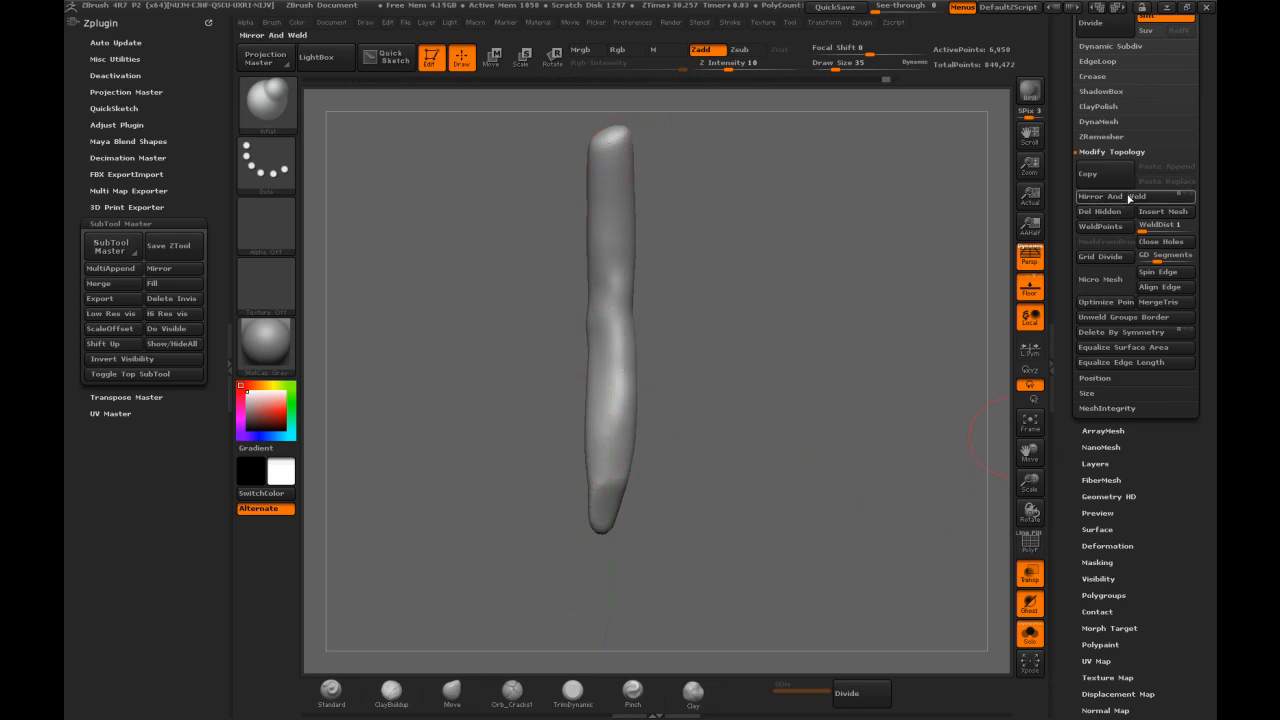
{"action": "left_click", "coordinate": [1129, 198]}
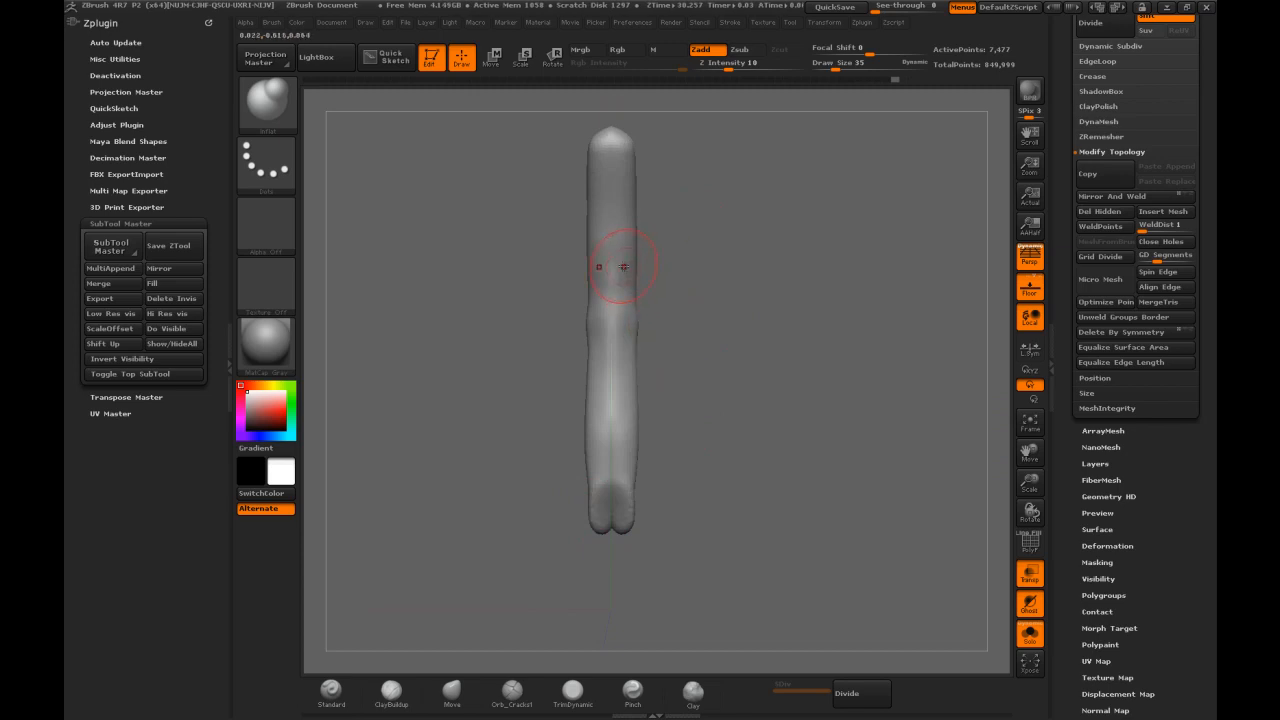
Remesh the spine with DynaMesh and smooth its middle section from the front
{"action": "left_click_drag", "start_coordinate": [757, 229], "coordinate": [775, 255], "text": "ctrl"}
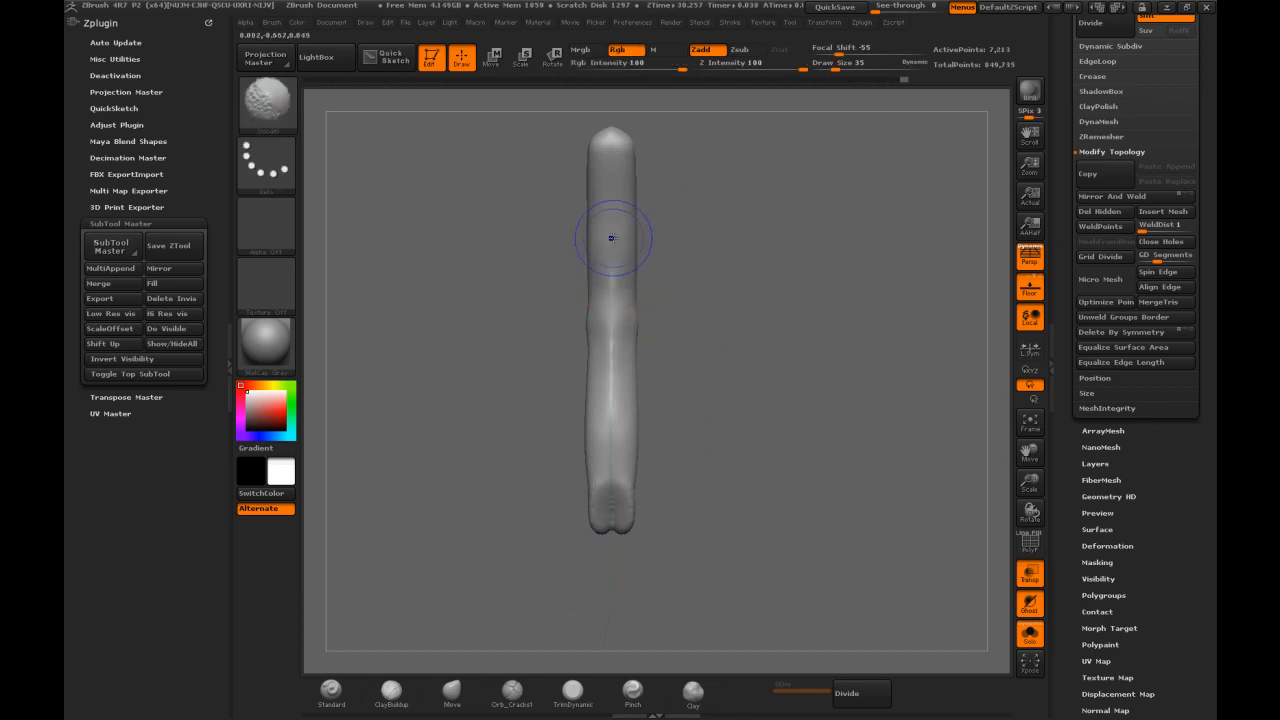
{"action": "left_click_drag", "start_coordinate": [611, 240], "coordinate": [610, 340], "text": "shift"}
{"action": "mouse_move", "coordinate": [722, 285]}
{"action": "left_mouse_down"}
{"action": "mouse_move", "coordinate": [775, 284]}
{"action": "mouse_move", "coordinate": [664, 284]}
{"action": "mouse_move", "coordinate": [720, 283]}
{"action": "left_mouse_up"}
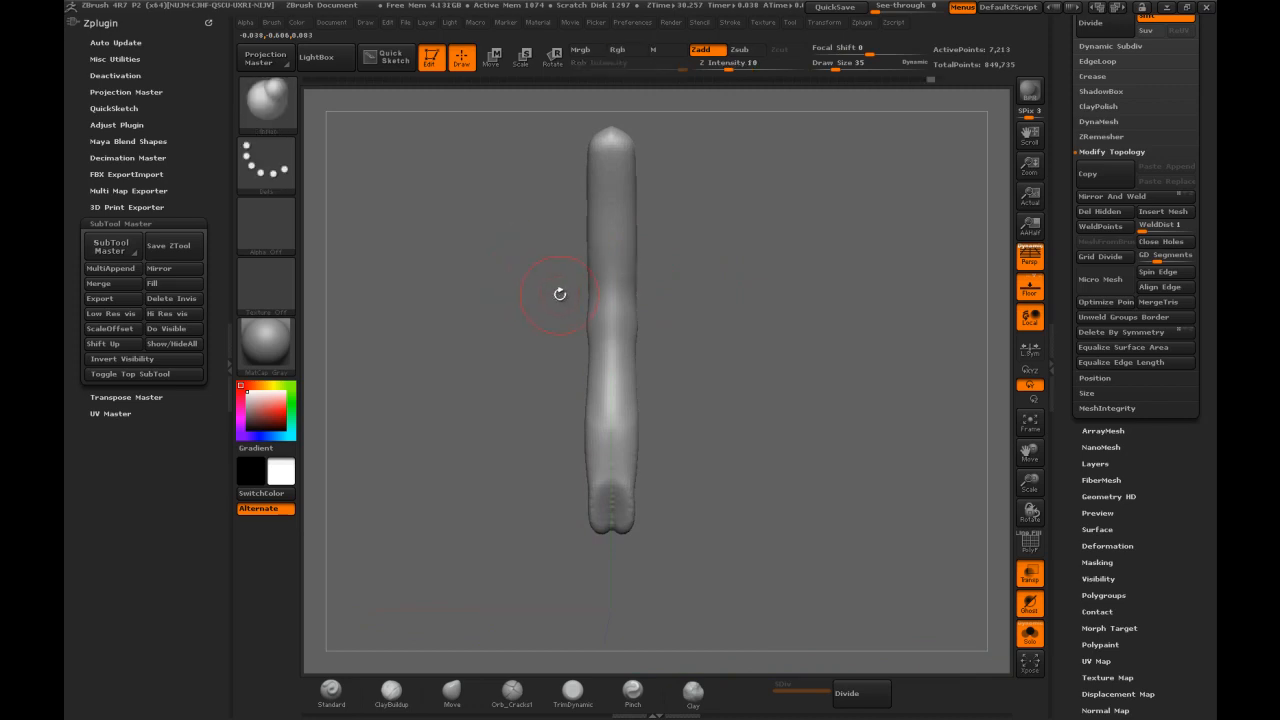
Inflate a test lump on one side of the spine, try Mirror And Weld on it, and undo the mirroring
{"action": "left_click_drag", "start_coordinate": [590, 285], "coordinate": [556, 286]}
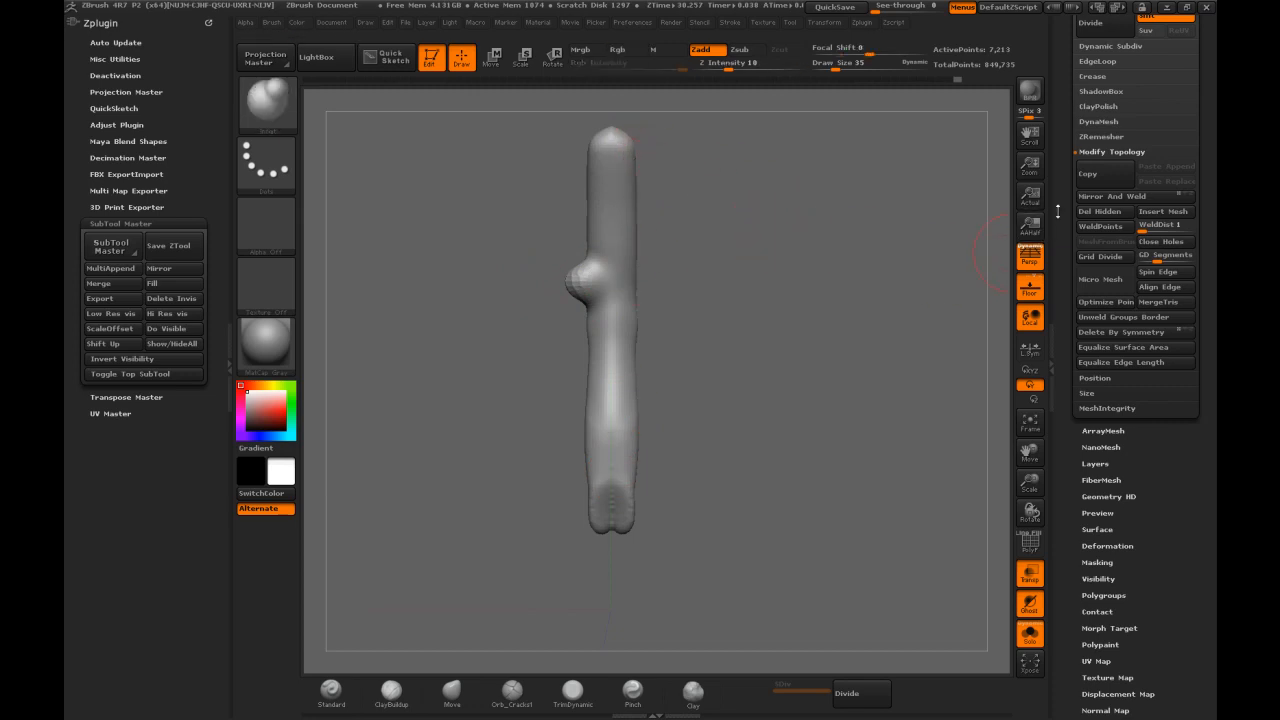
{"action": "left_click", "coordinate": [1096, 204]}
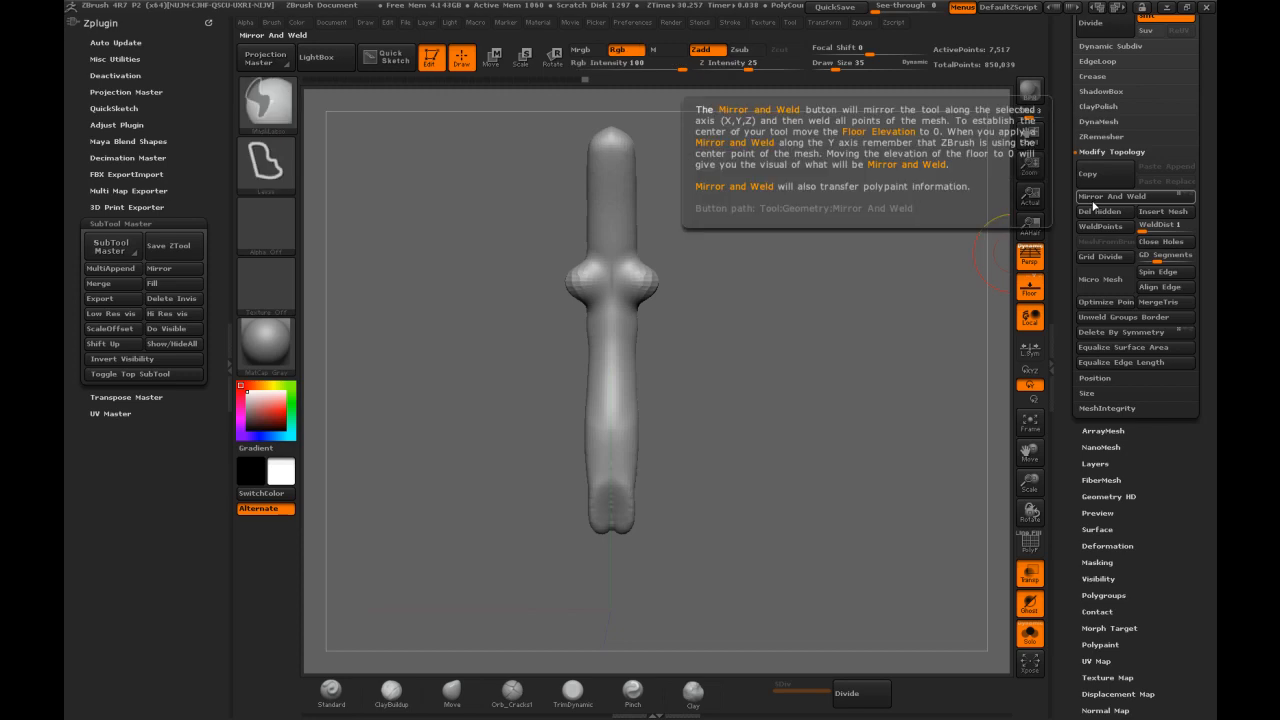
{"action": "key", "text": "ctrl+z"}
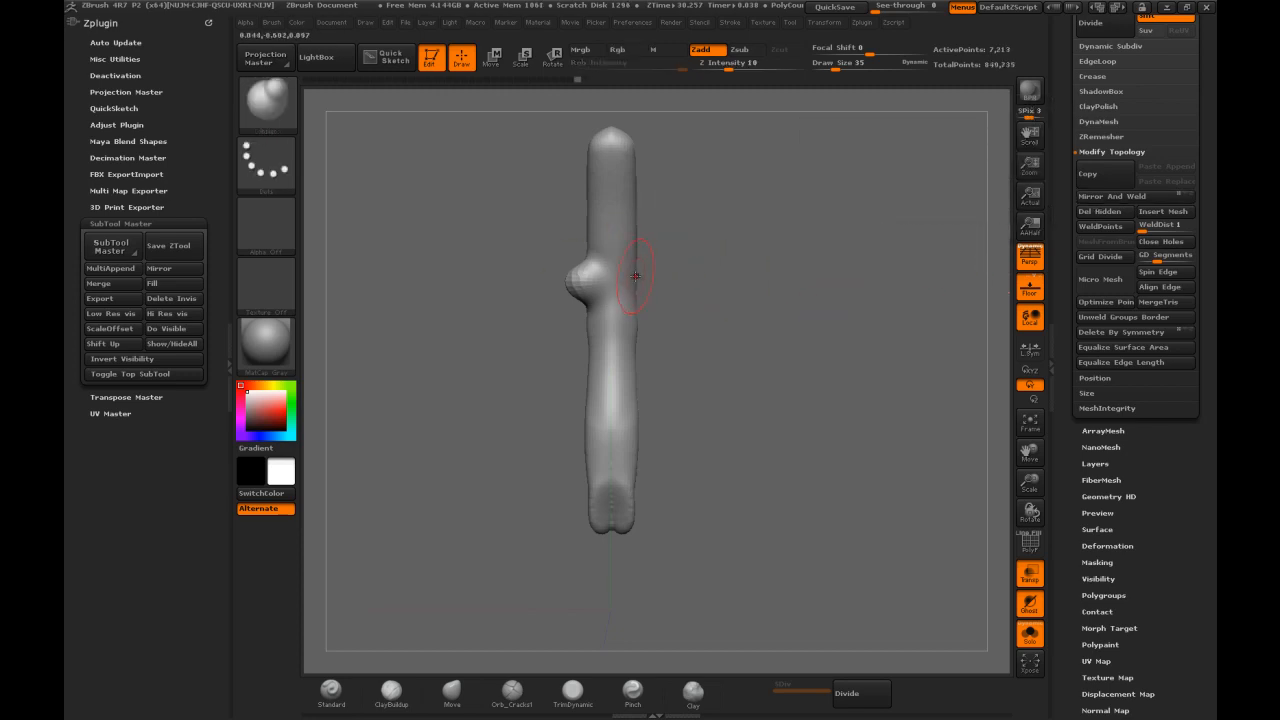
Flip the spine with the Mirror deformation and use Mirror And Weld to replace the lumpy side with the clean one
{"action": "scroll", "coordinate": [1057, 370], "scroll_direction": "down", "scroll_amount": 5}
{"action": "left_click_drag", "start_coordinate": [1060, 368], "coordinate": [1061, 375]}
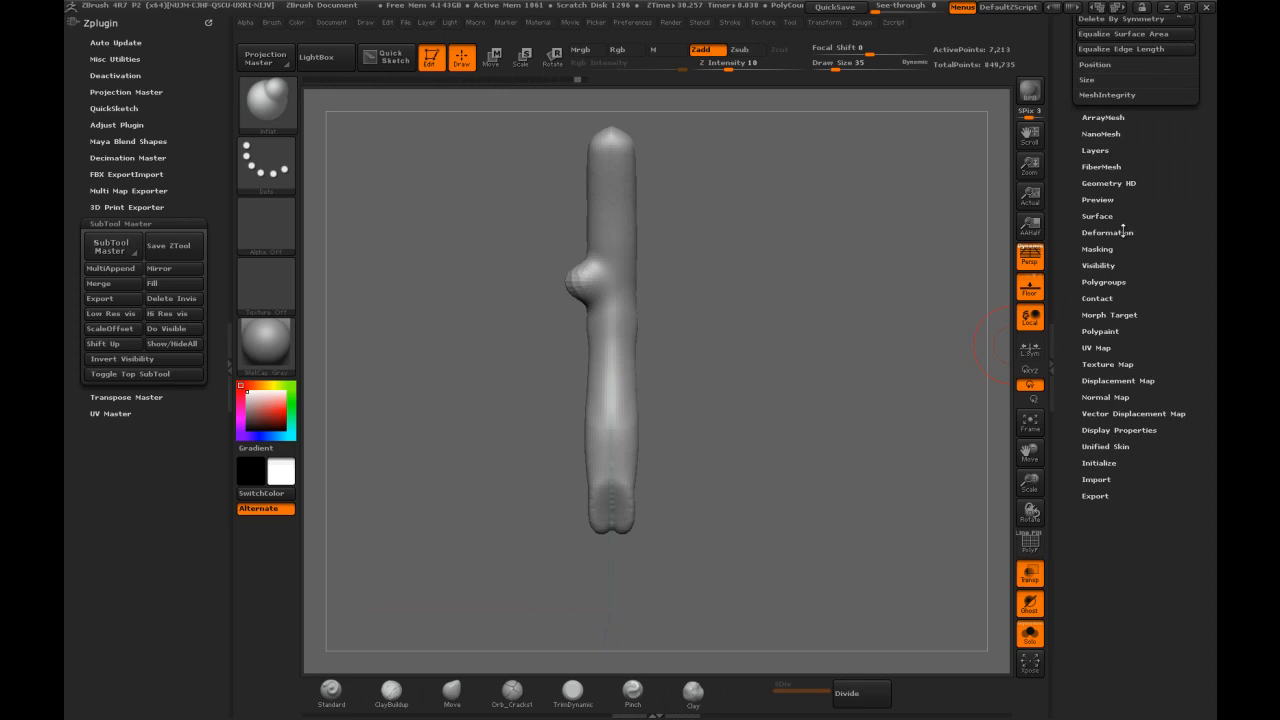
{"action": "left_click", "coordinate": [1097, 232]}
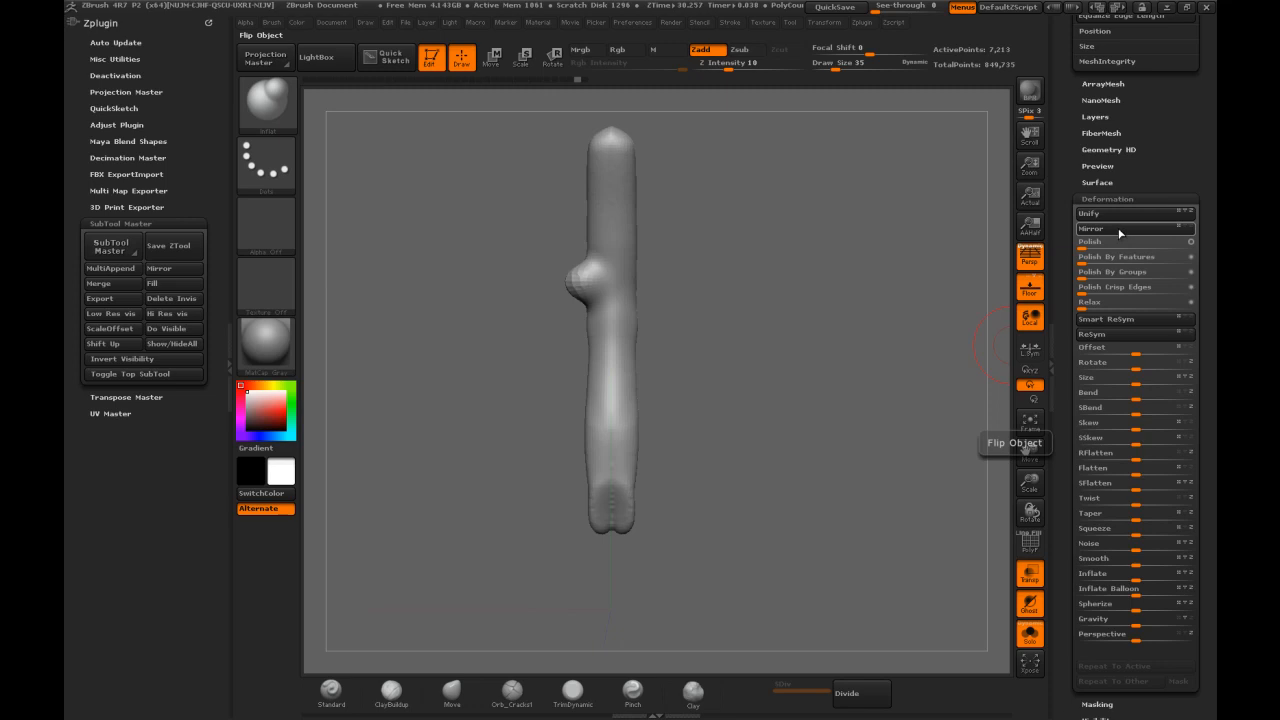
{"action": "left_click", "coordinate": [1119, 234]}
{"action": "scroll", "coordinate": [1128, 230], "scroll_direction": "up", "scroll_amount": 5}
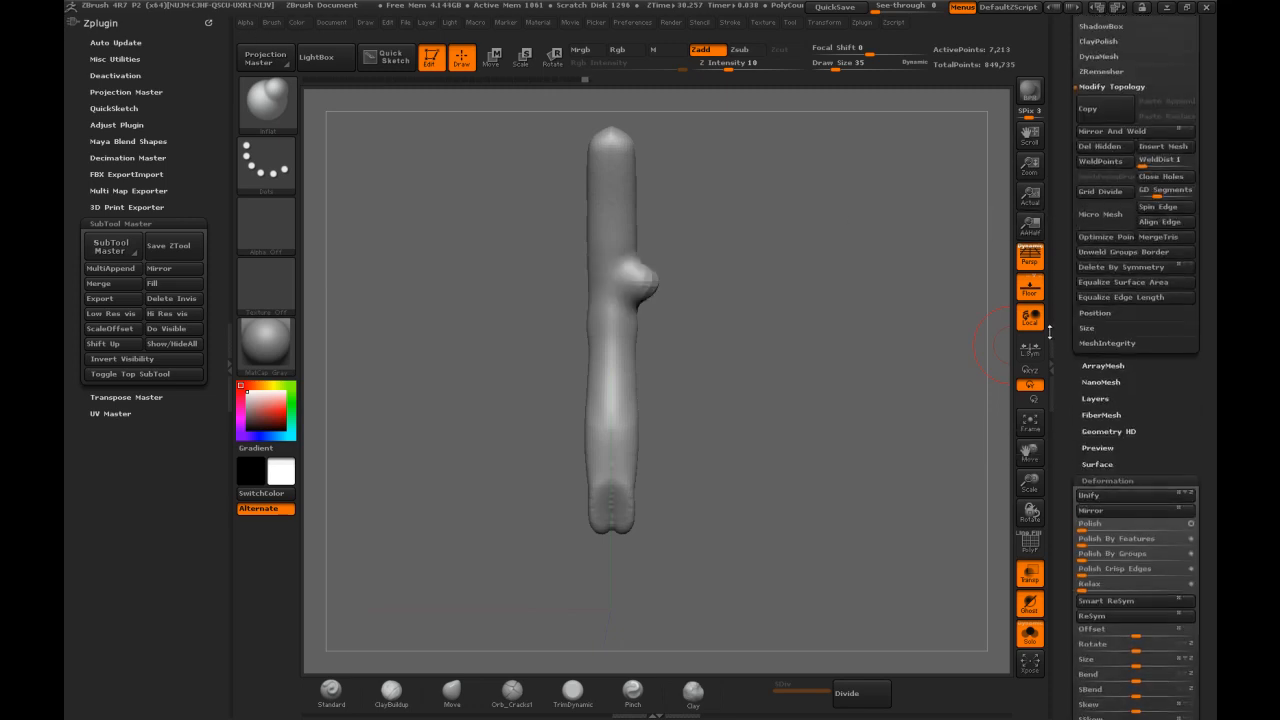
{"action": "left_click", "coordinate": [1128, 228]}
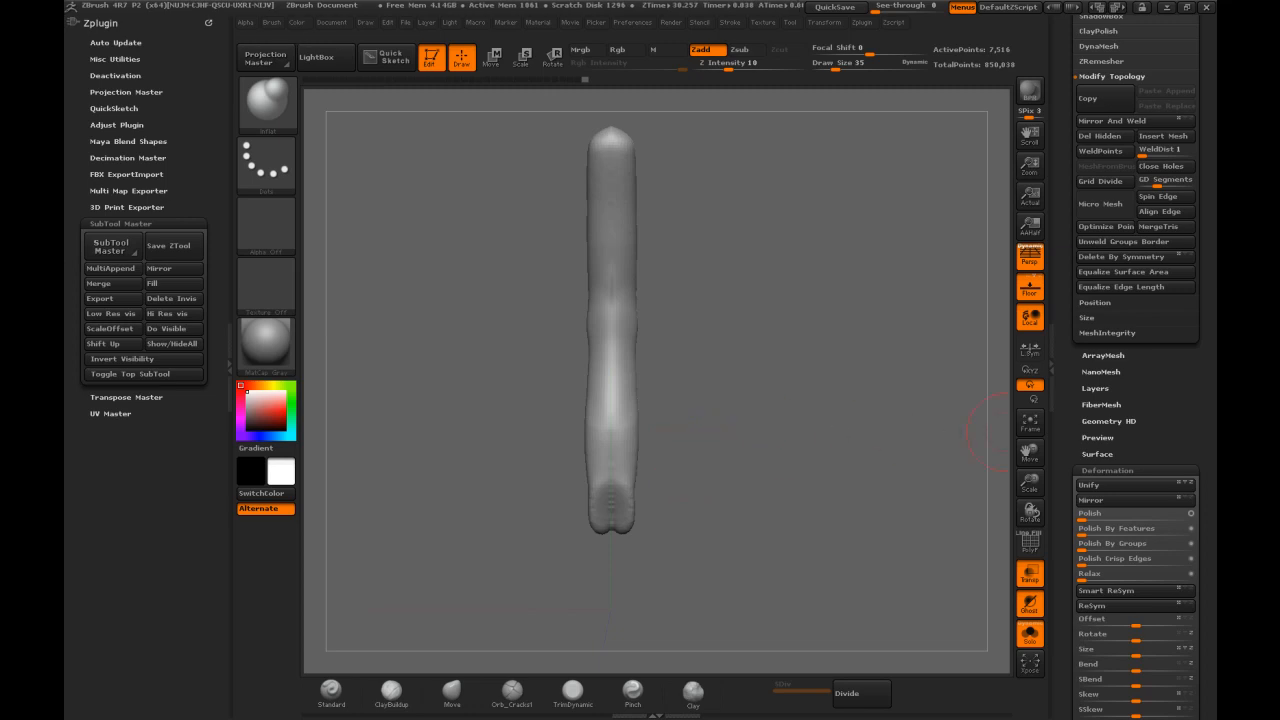
Remesh the welded spine and smooth the surface along its middle
{"action": "left_click_drag", "start_coordinate": [751, 223], "coordinate": [703, 231]}
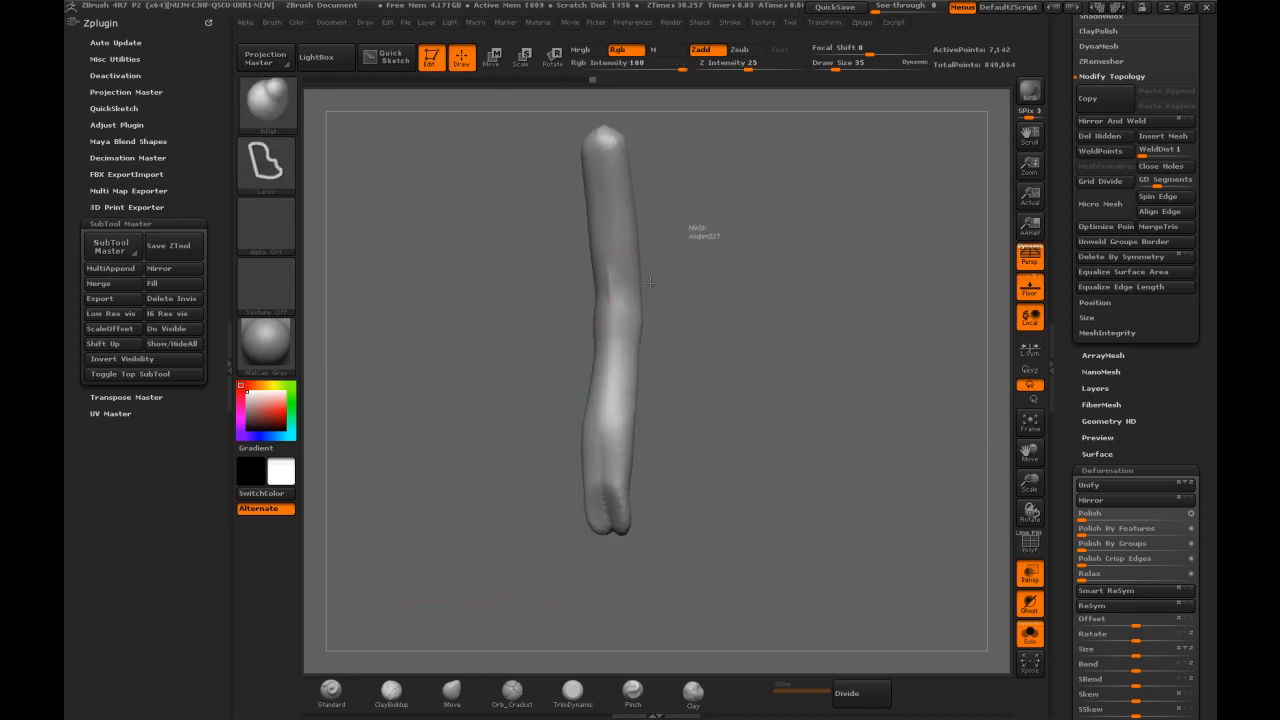
{"action": "key", "text": "shift"}
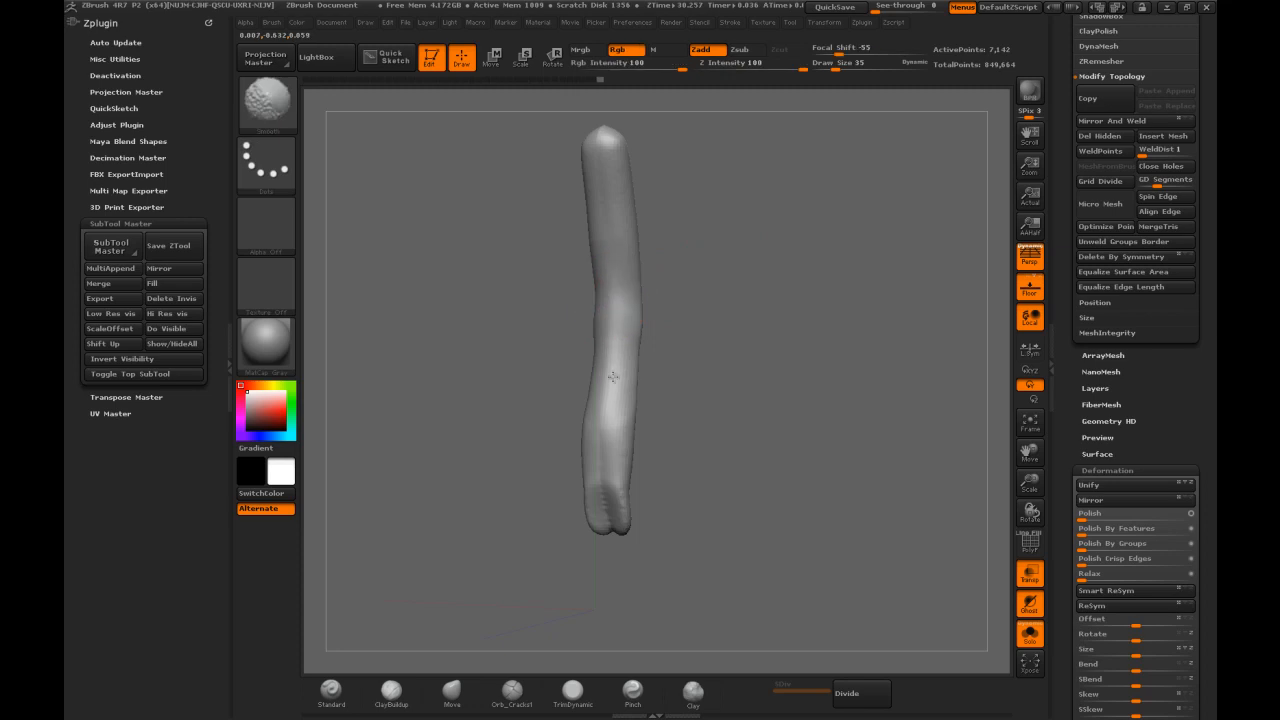
{"action": "left_click_drag", "start_coordinate": [613, 292], "coordinate": [618, 400], "text": "shift"}
{"action": "left_click_drag", "start_coordinate": [710, 417], "coordinate": [682, 420]}
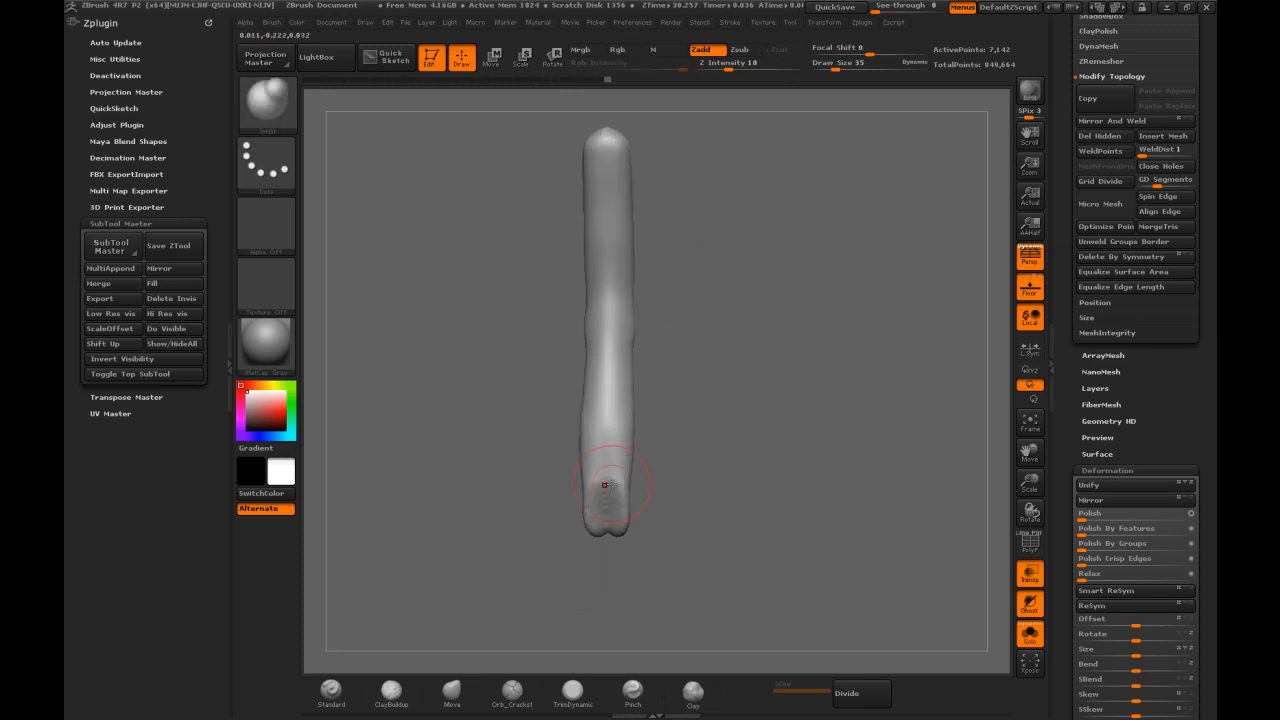
Fill the cleft at the spine's lower end with the ClayTubes brush at draw size 26 and smooth the middle bend
{"action": "key", "text": "b"}
{"action": "key", "text": "c"}
{"action": "key", "text": "t"}
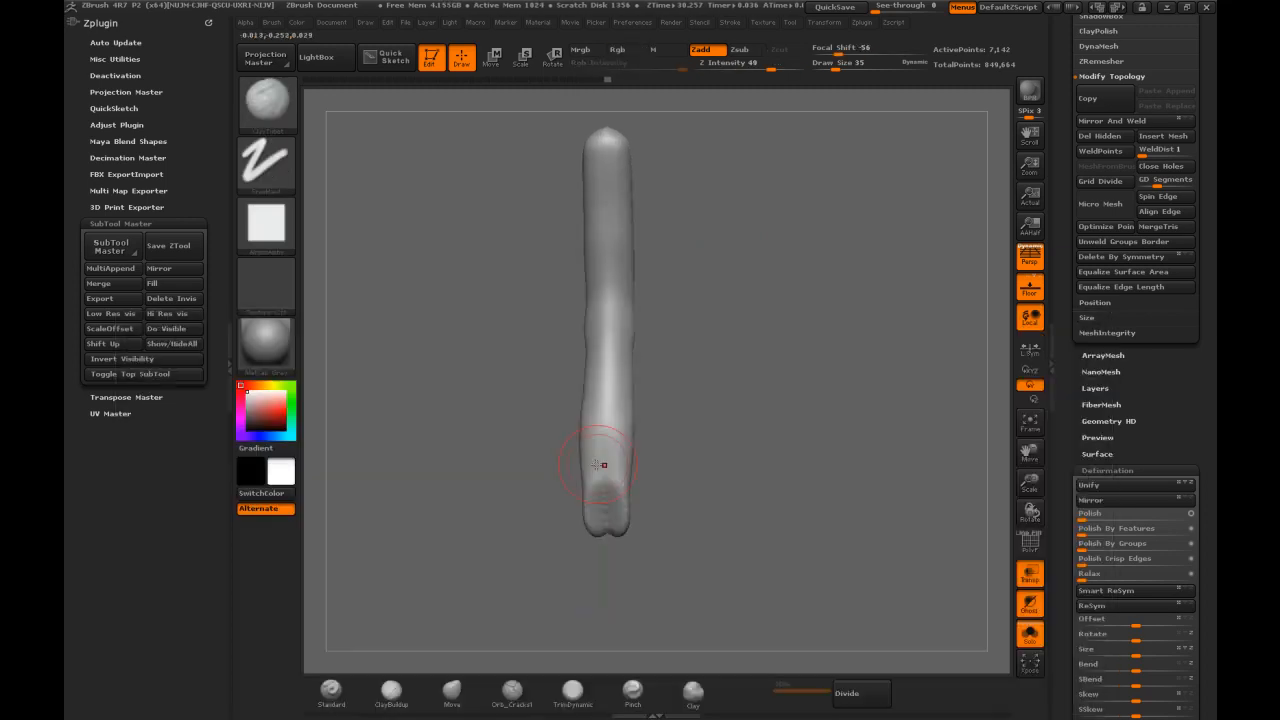
{"action": "key", "text": "s"}
{"action": "left_click_drag", "start_coordinate": [620, 480], "coordinate": [613, 475]}
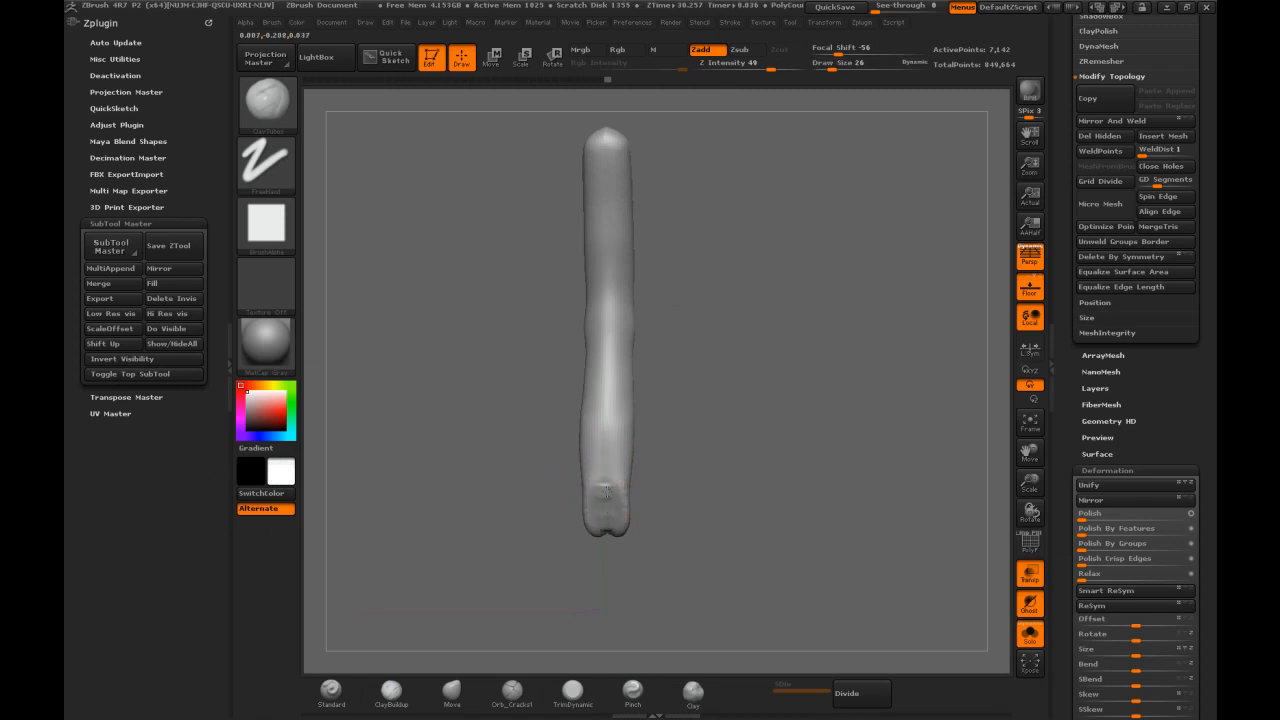
{"action": "mouse_move", "coordinate": [594, 526]}
{"action": "left_mouse_down"}
{"action": "mouse_move", "coordinate": [620, 448]}
{"action": "mouse_move", "coordinate": [608, 530]}
{"action": "left_mouse_up"}
{"action": "left_click_drag", "start_coordinate": [706, 422], "coordinate": [605, 434]}
{"action": "mouse_move", "coordinate": [709, 243]}
{"action": "left_mouse_down"}
{"action": "mouse_move", "coordinate": [651, 286]}
{"action": "mouse_move", "coordinate": [622, 392]}
{"action": "left_mouse_up"}
{"action": "left_click_drag", "start_coordinate": [624, 320], "coordinate": [616, 418], "text": "shift"}
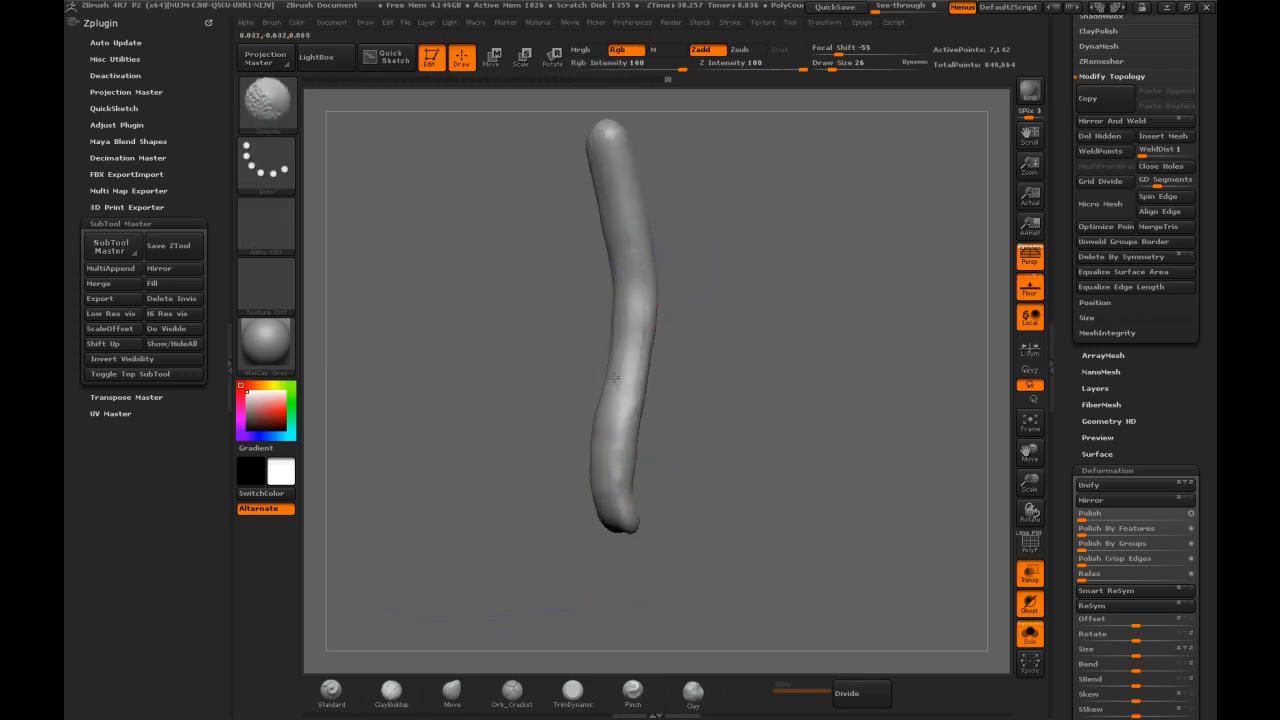
Build up the spine's bend and lower end with ClayTubes strokes and smooth them into the column
{"action": "left_click_drag", "start_coordinate": [759, 254], "coordinate": [706, 263]}
{"action": "mouse_move", "coordinate": [660, 308]}
{"action": "left_mouse_down"}
{"action": "mouse_move", "coordinate": [641, 506]}
{"action": "mouse_move", "coordinate": [654, 360]}
{"action": "left_mouse_up"}
{"action": "left_click_drag", "start_coordinate": [708, 446], "coordinate": [728, 450]}
{"action": "left_click_drag", "start_coordinate": [644, 481], "coordinate": [641, 509]}
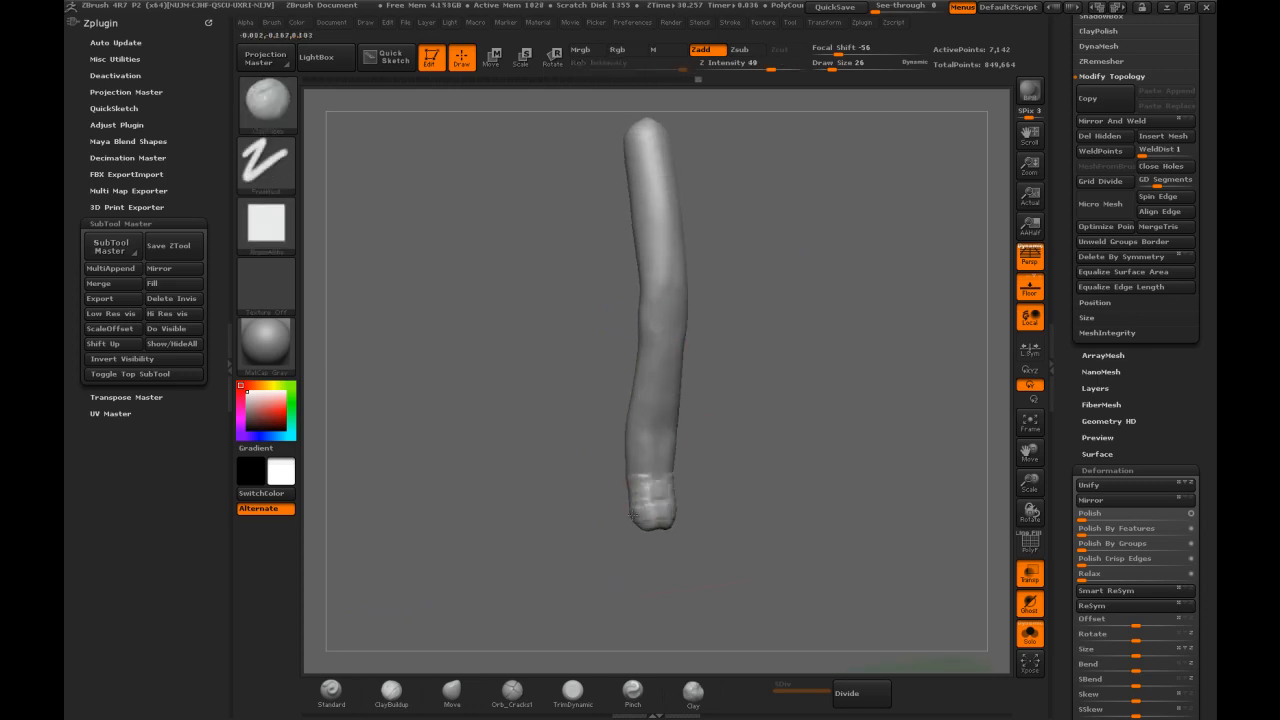
{"action": "mouse_move", "coordinate": [656, 437]}
{"action": "left_mouse_down"}
{"action": "mouse_move", "coordinate": [638, 438]}
{"action": "mouse_move", "coordinate": [648, 498]}
{"action": "mouse_move", "coordinate": [654, 488]}
{"action": "left_mouse_up"}
{"action": "mouse_move", "coordinate": [638, 421]}
{"action": "left_mouse_down", "text": "shift"}
{"action": "mouse_move", "coordinate": [660, 428]}
{"action": "mouse_move", "coordinate": [650, 445]}
{"action": "left_mouse_up", "text": "shift"}
{"action": "mouse_move", "coordinate": [737, 263]}
{"action": "left_mouse_down"}
{"action": "mouse_move", "coordinate": [753, 225]}
{"action": "mouse_move", "coordinate": [740, 240]}
{"action": "left_mouse_up"}
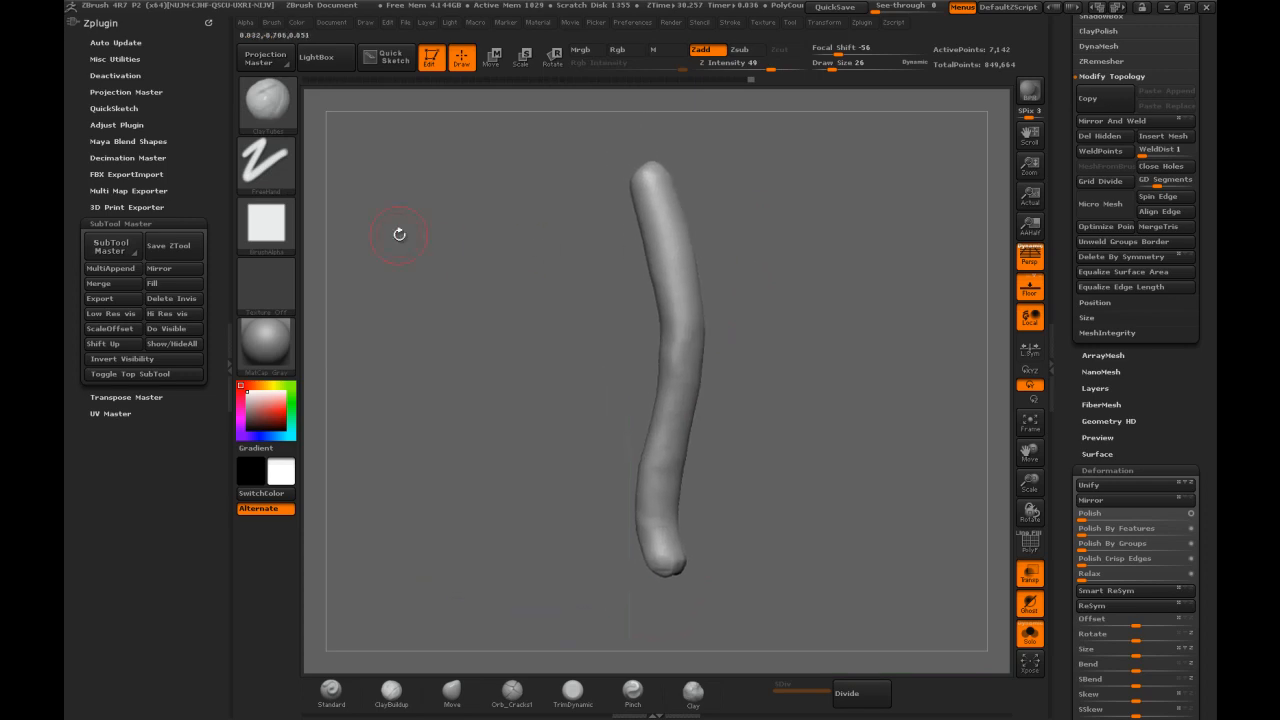
{"action": "left_click", "coordinate": [266, 100]}
{"action": "key", "text": "m"}
{"action": "key", "text": "v"}
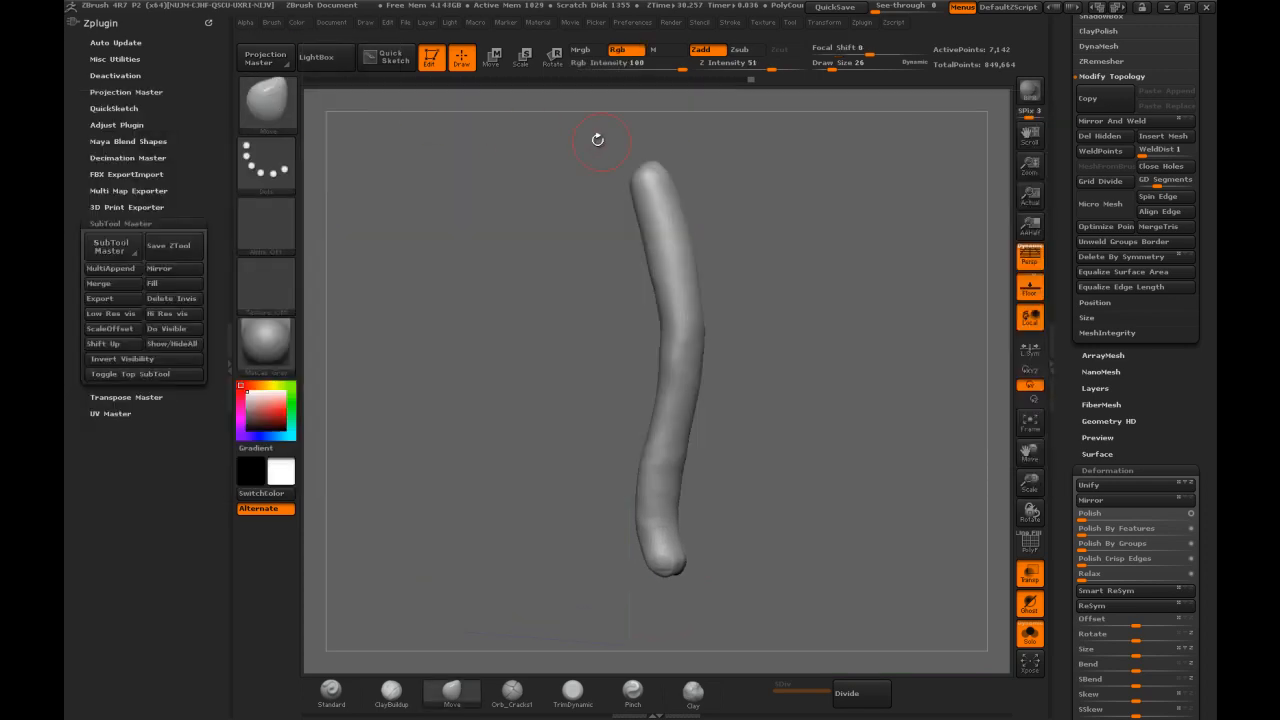
{"action": "mouse_move", "coordinate": [758, 198]}
{"action": "left_mouse_down"}
{"action": "mouse_move", "coordinate": [802, 190]}
{"action": "mouse_move", "coordinate": [755, 221]}
{"action": "mouse_move", "coordinate": [772, 216]}
{"action": "left_mouse_up"}
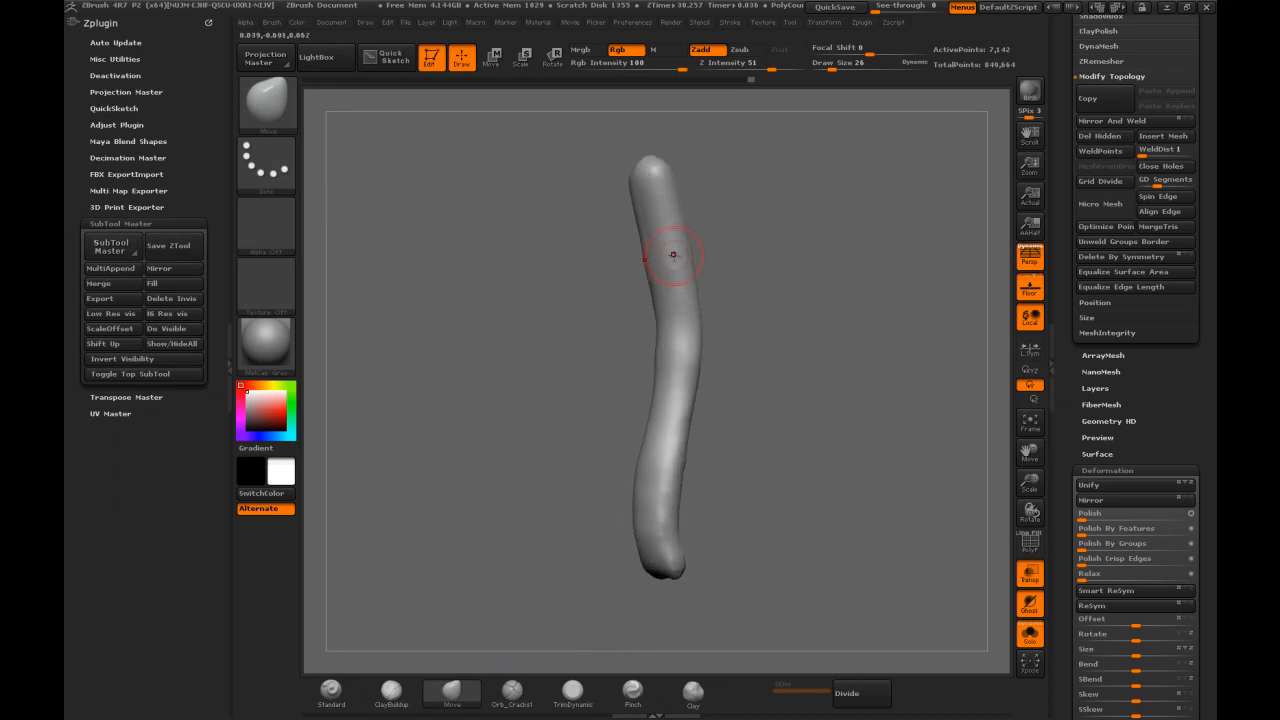
{"action": "key", "text": "b"}
{"action": "key", "text": "c"}
{"action": "key", "text": "t"}
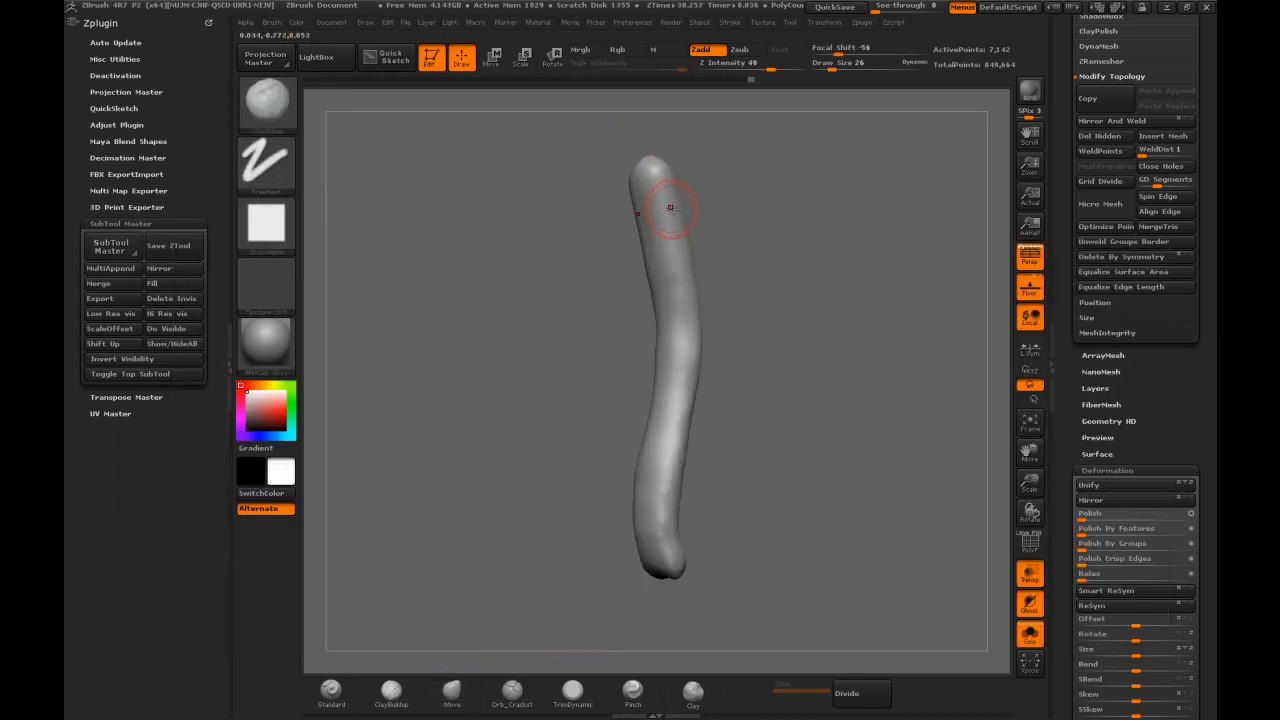
Flatten the sides of the spine along its length with the TrimDynamic brush at draw size 26
{"action": "key", "text": "b"}
{"action": "key", "text": "t"}
{"action": "key", "text": "d"}
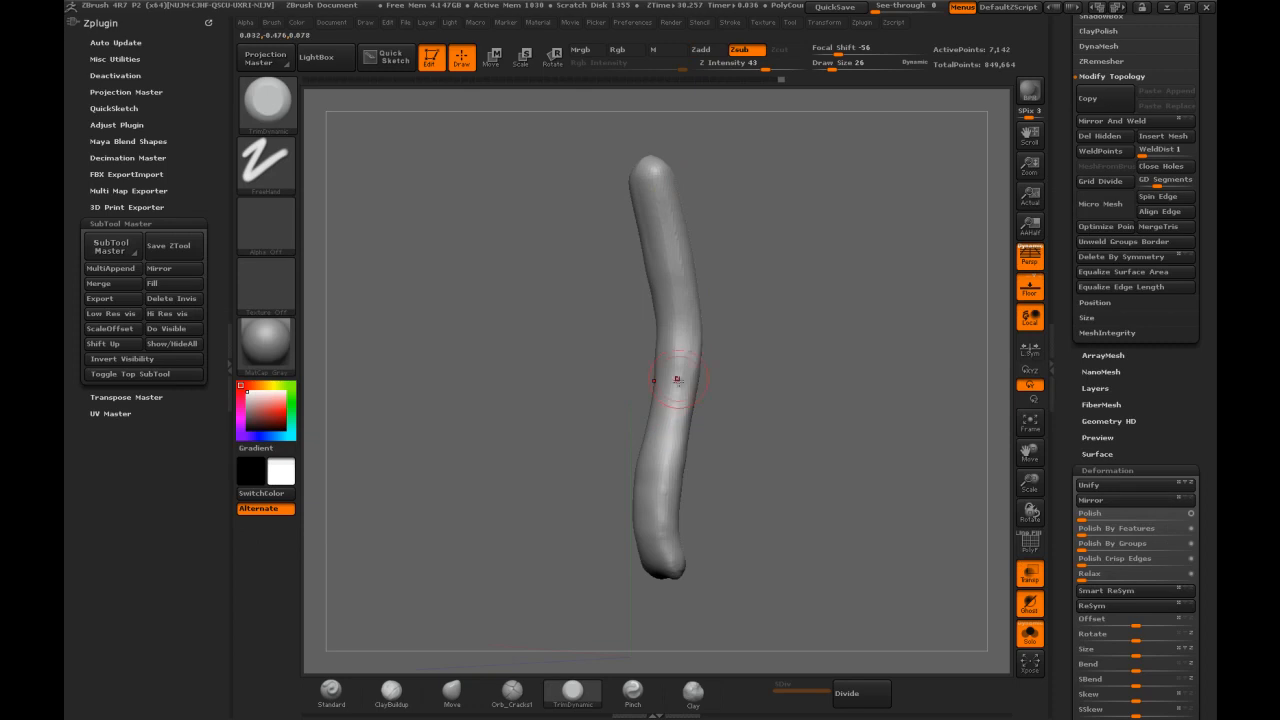
{"action": "left_click_drag", "start_coordinate": [728, 370], "coordinate": [654, 437]}
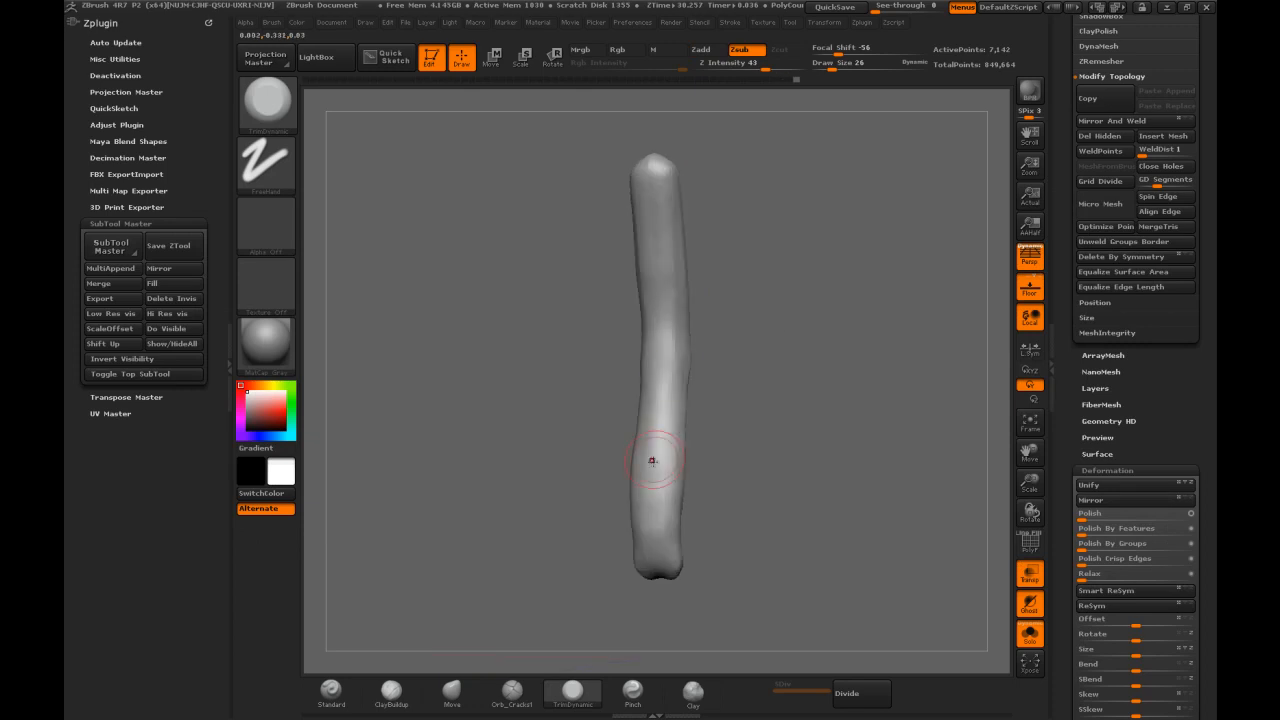
{"action": "left_click_drag", "start_coordinate": [732, 384], "coordinate": [727, 390]}
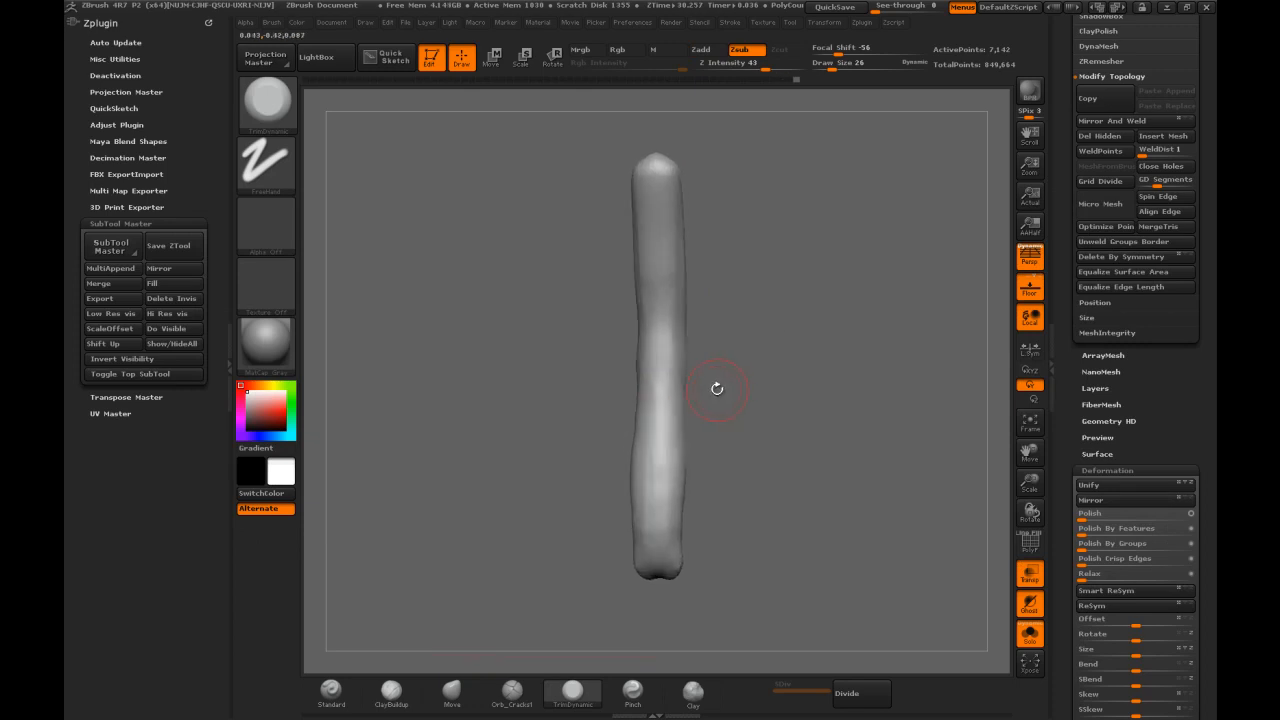
Refine the spine's outline and curve from front and side with the Move brush at draw size 30
{"action": "key", "text": "b"}
{"action": "key", "text": "m"}
{"action": "key", "text": "v"}
{"action": "key", "text": "s"}
{"action": "mouse_move", "coordinate": [676, 398]}
{"action": "left_mouse_down"}
{"action": "mouse_move", "coordinate": [713, 372]}
{"action": "mouse_move", "coordinate": [704, 393]}
{"action": "left_mouse_up"}
{"action": "key", "text": "s"}
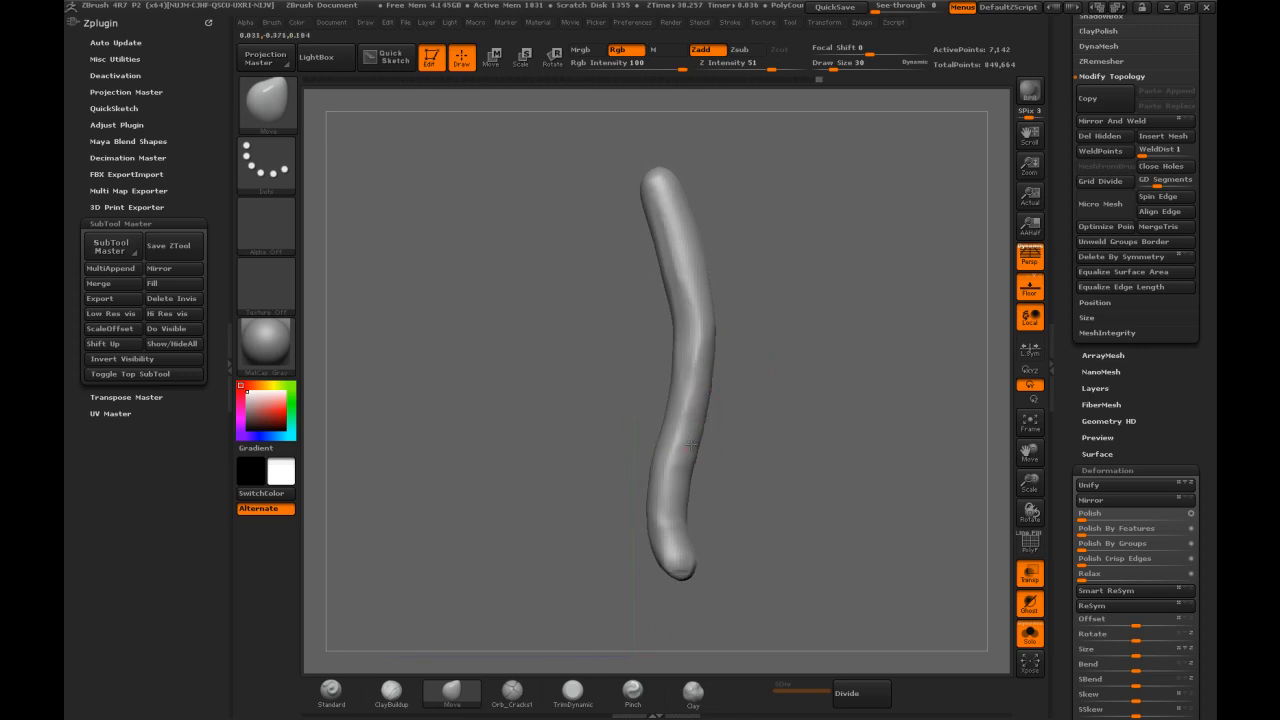
{"action": "mouse_move", "coordinate": [711, 240]}
{"action": "left_mouse_down"}
{"action": "mouse_move", "coordinate": [736, 253]}
{"action": "mouse_move", "coordinate": [698, 258]}
{"action": "mouse_move", "coordinate": [718, 238]}
{"action": "left_mouse_up"}
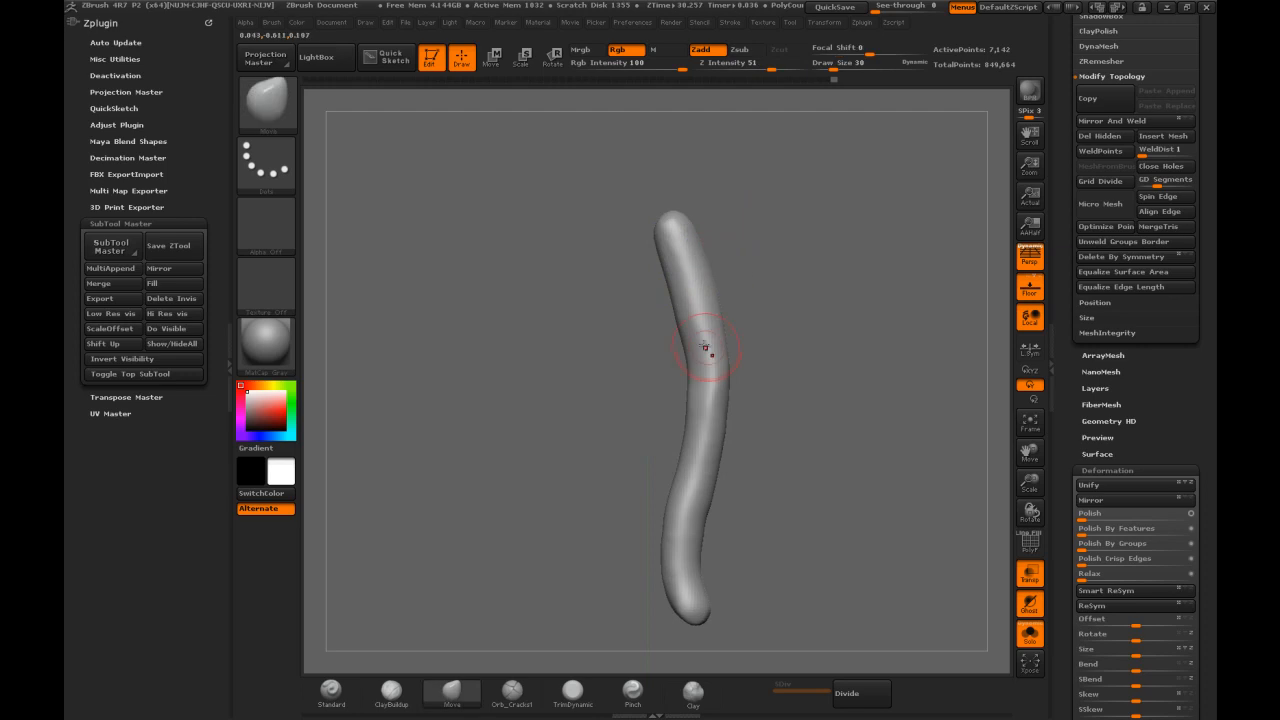
{"action": "left_click_drag", "start_coordinate": [739, 317], "coordinate": [742, 318]}
{"action": "left_click_drag", "start_coordinate": [718, 391], "coordinate": [780, 352]}
{"action": "key", "text": "ctrl+z"}
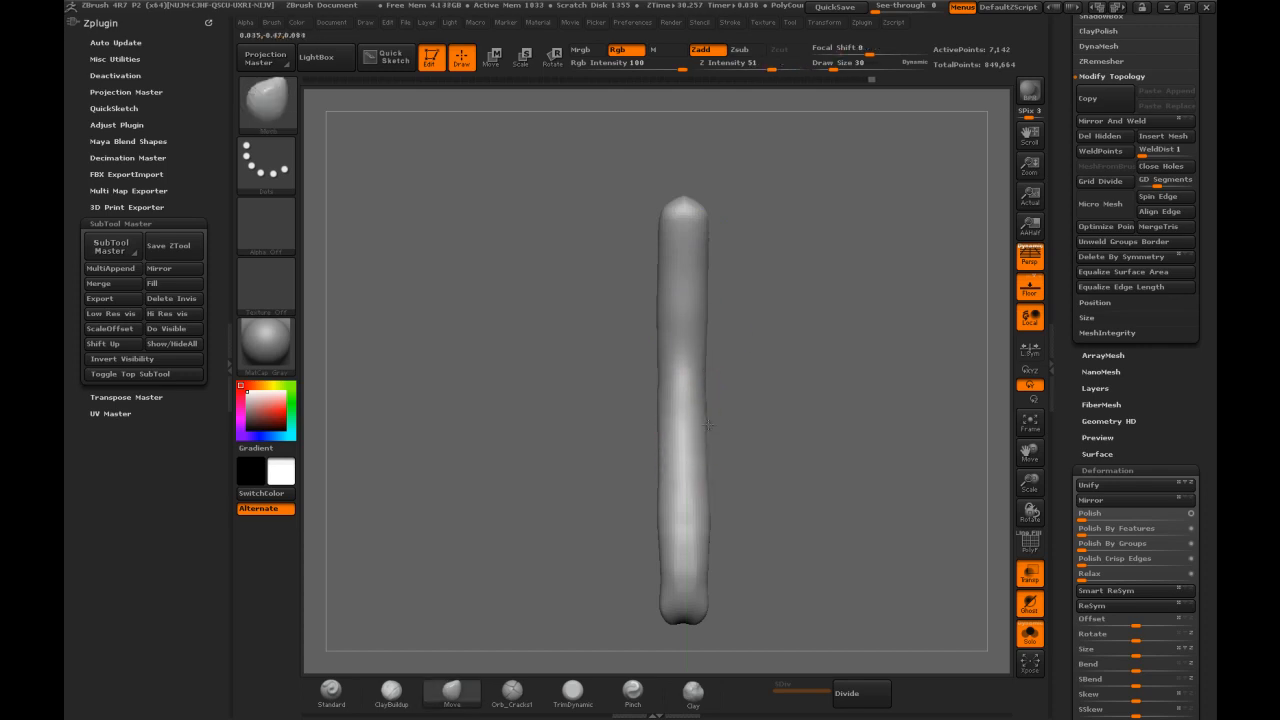
{"action": "mouse_move", "coordinate": [757, 428]}
{"action": "left_mouse_down"}
{"action": "mouse_move", "coordinate": [760, 388]}
{"action": "mouse_move", "coordinate": [805, 395]}
{"action": "left_mouse_up"}
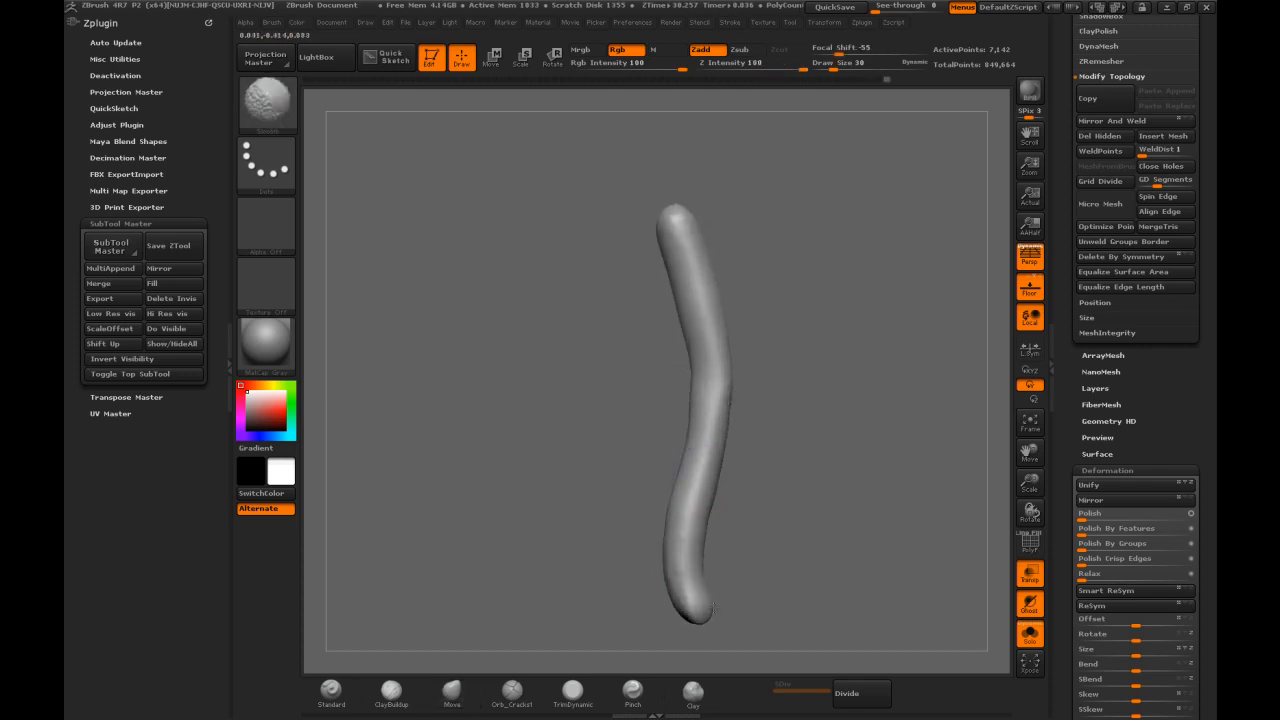
Show all subtools again and shift the spine within the ribcage using the Move brush at draw size 93
{"action": "left_click", "coordinate": [1030, 634]}
{"action": "left_click_drag", "start_coordinate": [887, 322], "coordinate": [815, 240]}
{"action": "left_click_drag", "start_coordinate": [815, 240], "coordinate": [814, 274]}
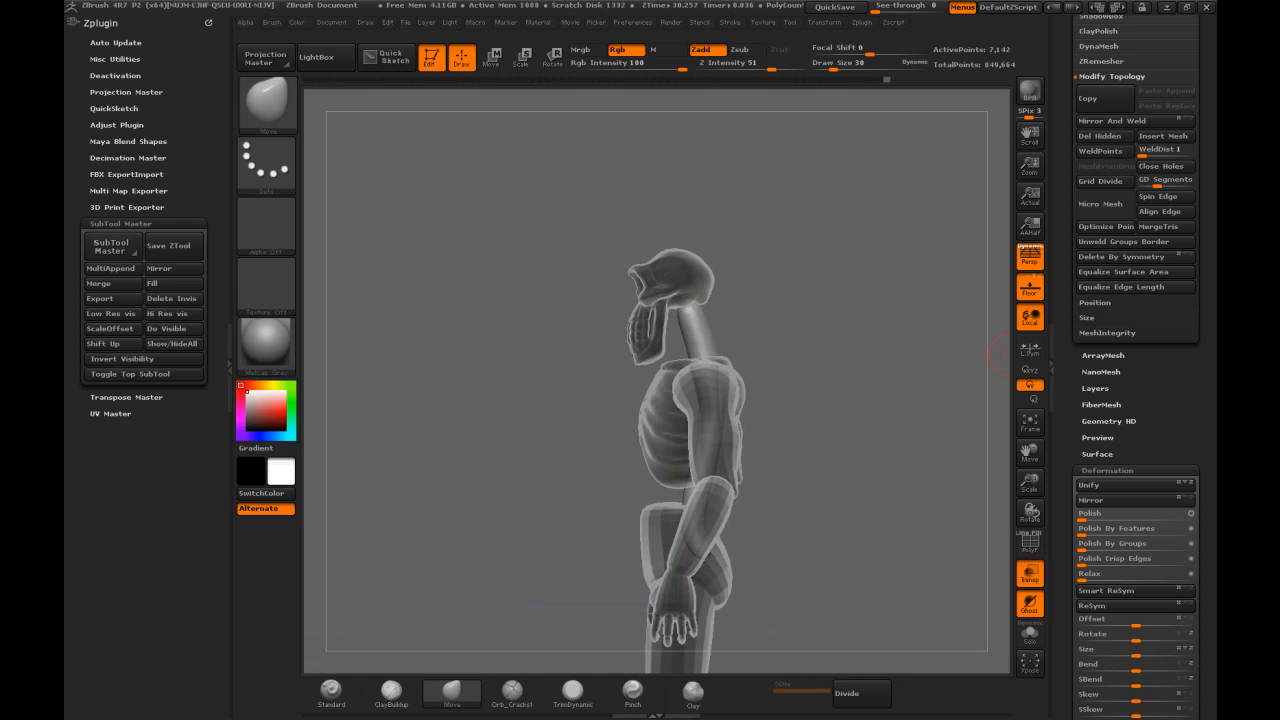
{"action": "left_click_drag", "start_coordinate": [1000, 352], "coordinate": [1000, 292], "text": "alt"}
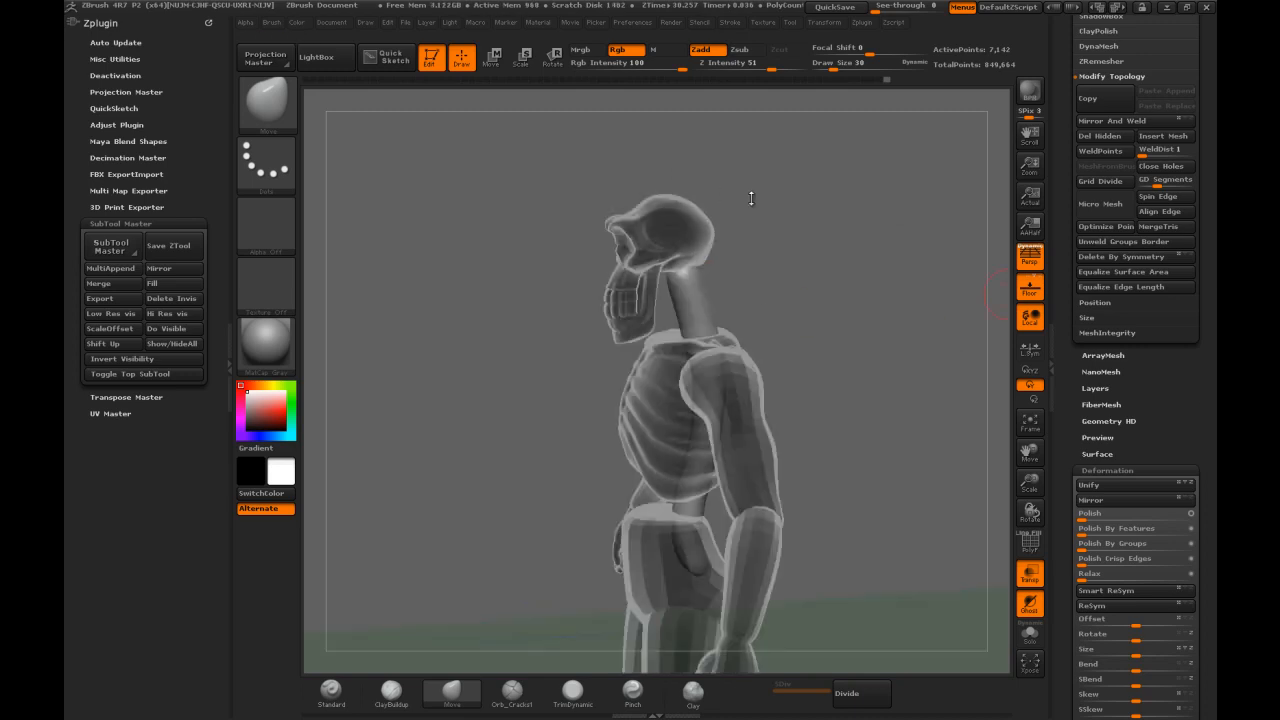
{"action": "left_click_drag", "start_coordinate": [821, 243], "coordinate": [914, 266]}
{"action": "mouse_move", "coordinate": [901, 313]}
{"action": "left_mouse_down"}
{"action": "mouse_move", "coordinate": [830, 275]}
{"action": "mouse_move", "coordinate": [785, 276]}
{"action": "mouse_move", "coordinate": [869, 211]}
{"action": "mouse_move", "coordinate": [828, 178]}
{"action": "mouse_move", "coordinate": [675, 229]}
{"action": "mouse_move", "coordinate": [671, 208]}
{"action": "mouse_move", "coordinate": [679, 248]}
{"action": "left_mouse_up"}
{"action": "key", "text": "s"}
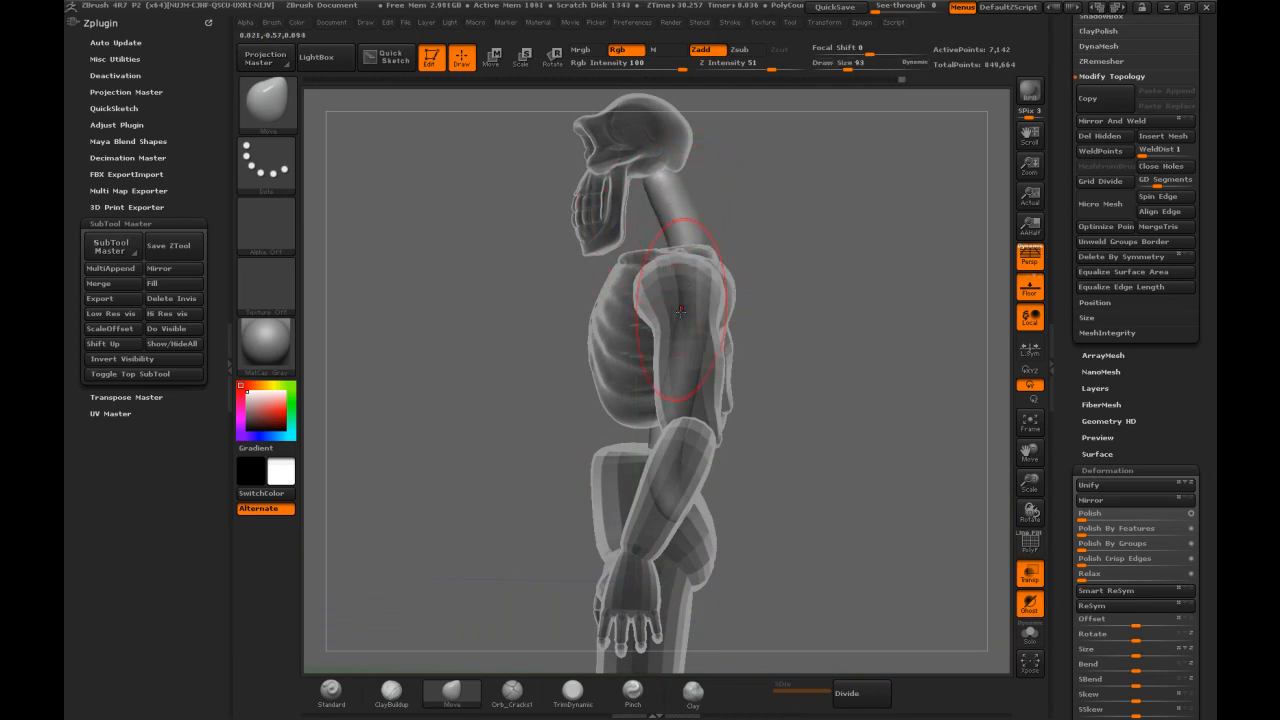
{"action": "left_click_drag", "start_coordinate": [658, 410], "coordinate": [737, 300]}
Select the ribcage, turn off transparency, and reshape its back around the spine with the Move brush at draw size 50
{"action": "left_click", "coordinate": [737, 300], "text": "alt"}
{"action": "left_click", "coordinate": [1028, 575]}
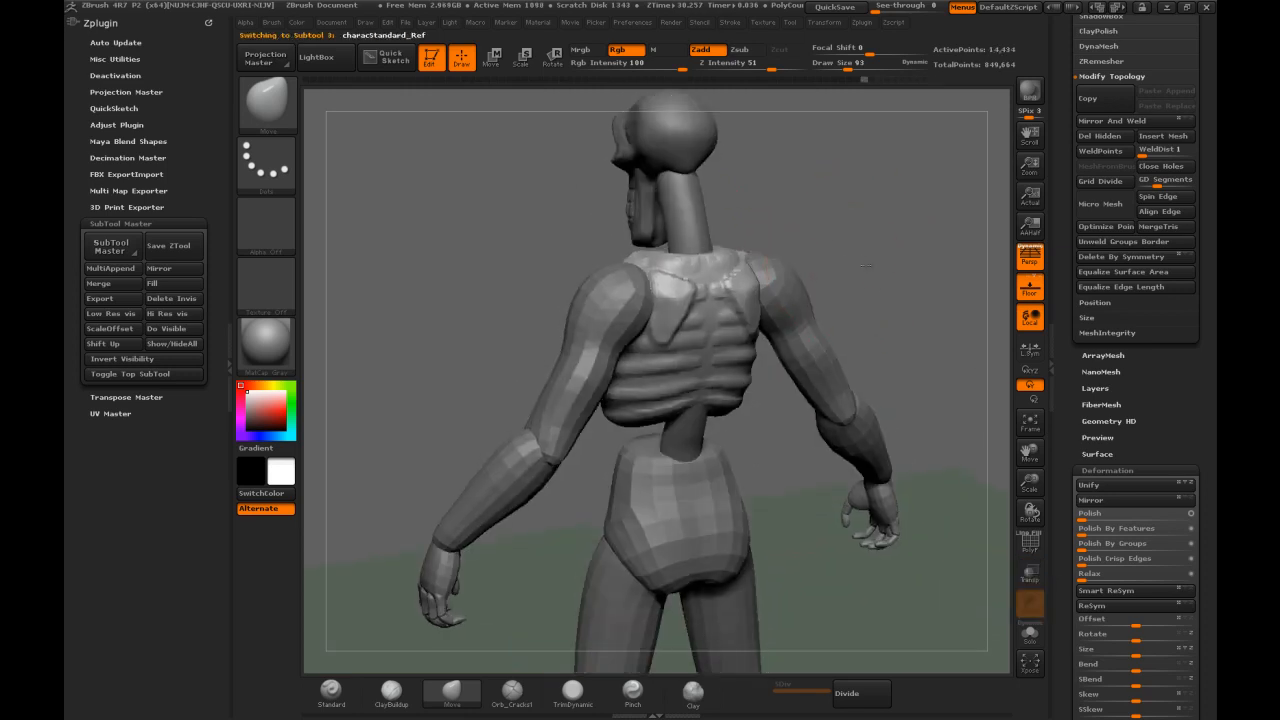
{"action": "left_click_drag", "start_coordinate": [912, 392], "coordinate": [735, 290]}
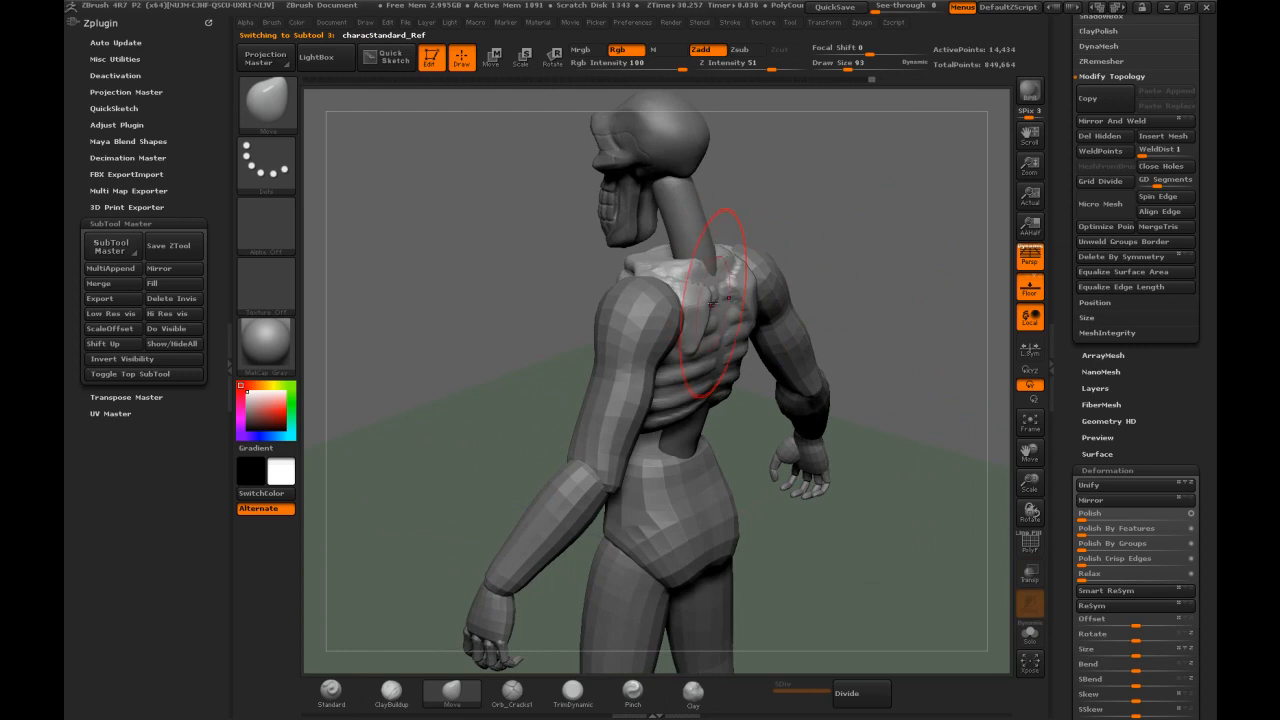
{"action": "key", "text": "s"}
{"action": "left_click", "coordinate": [716, 316]}
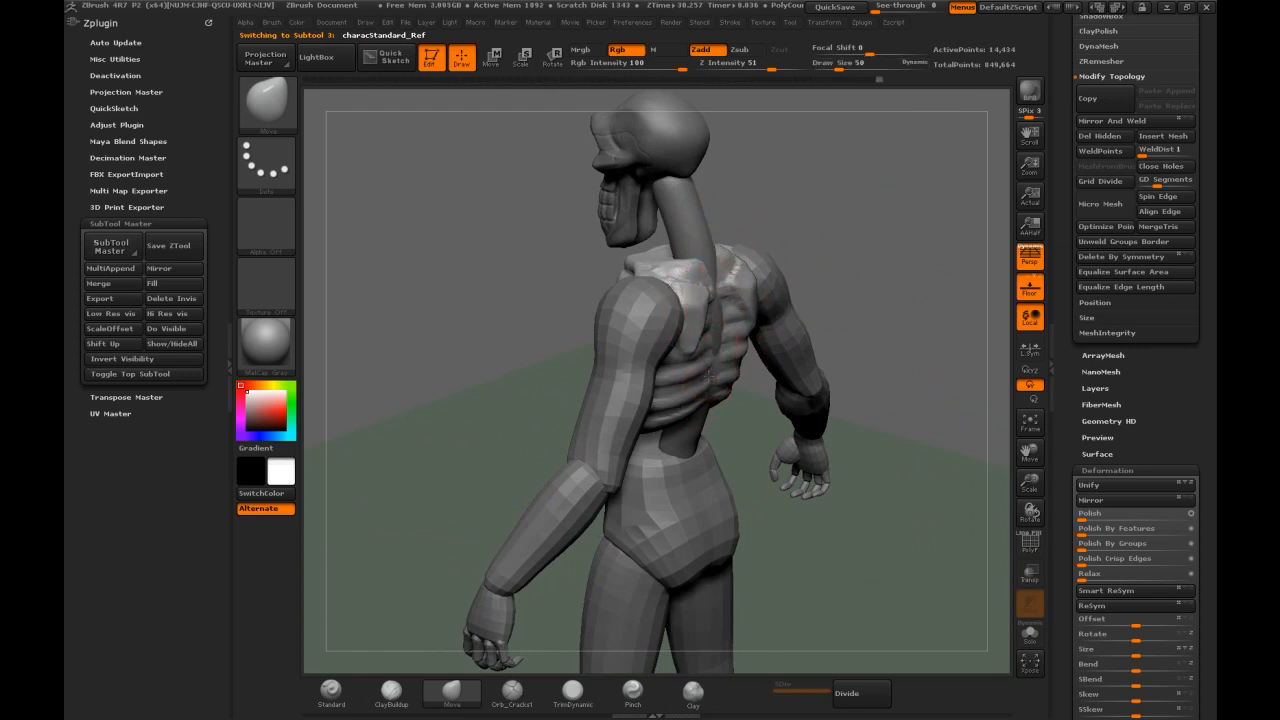
{"action": "left_click_drag", "start_coordinate": [755, 326], "coordinate": [740, 276]}
{"action": "left_click_drag", "start_coordinate": [914, 322], "coordinate": [864, 245]}
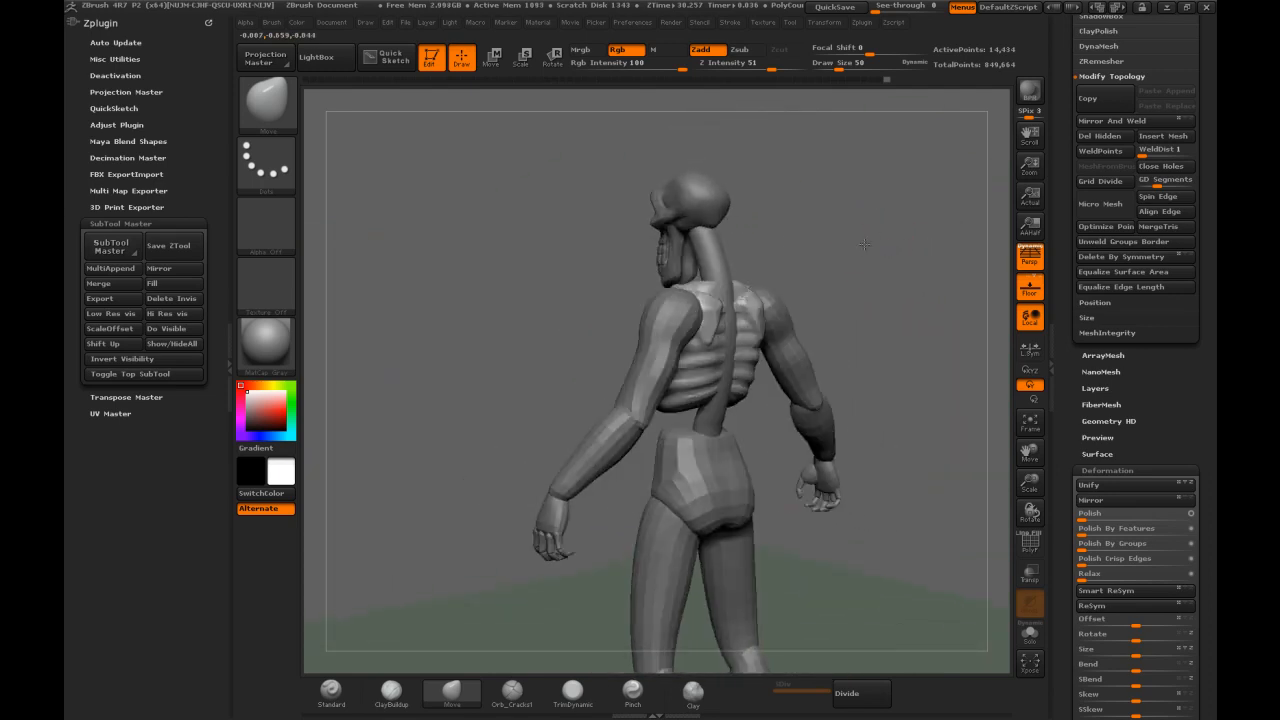
Select the spine and carve vertebra grooves across its back behind the ribcage and above the pelvis with the Dam_Standard brush at draw size 37
{"action": "left_click", "coordinate": [713, 251], "text": "alt"}
{"action": "left_click_drag", "start_coordinate": [787, 218], "coordinate": [754, 243], "text": "shift"}
{"action": "key", "text": "b"}
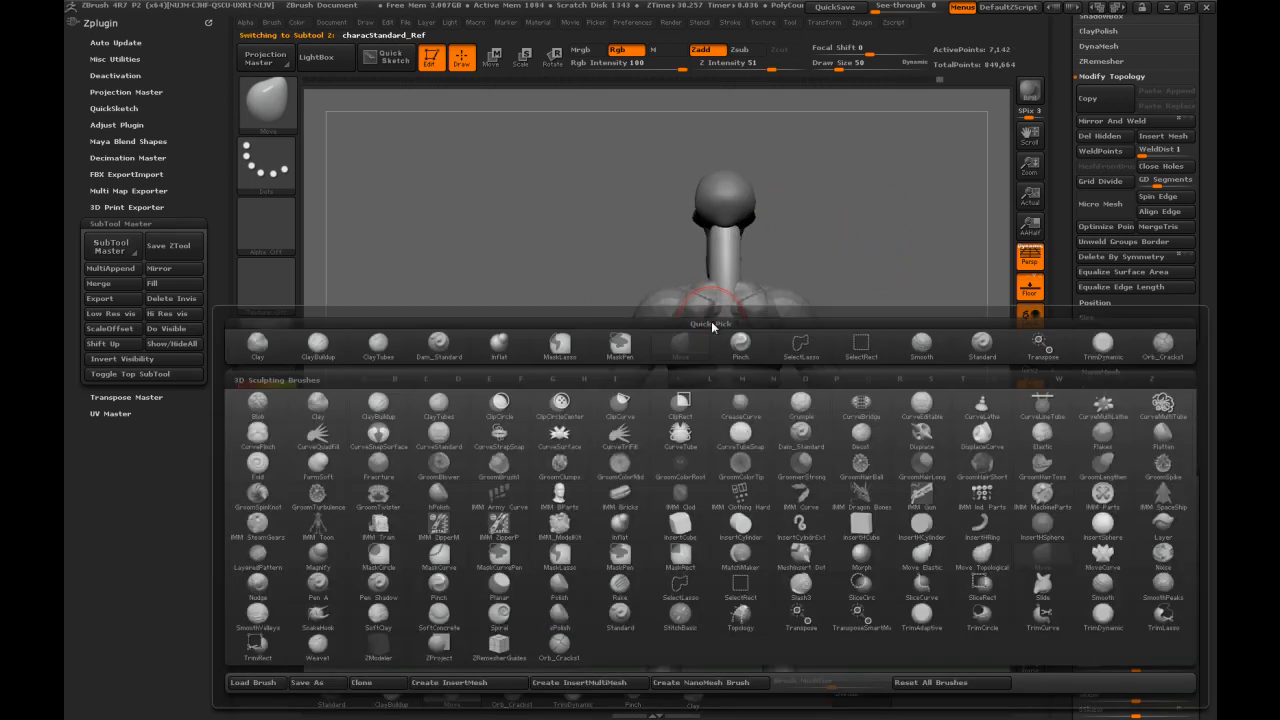
{"action": "key", "text": "s"}
{"action": "key", "text": "t"}
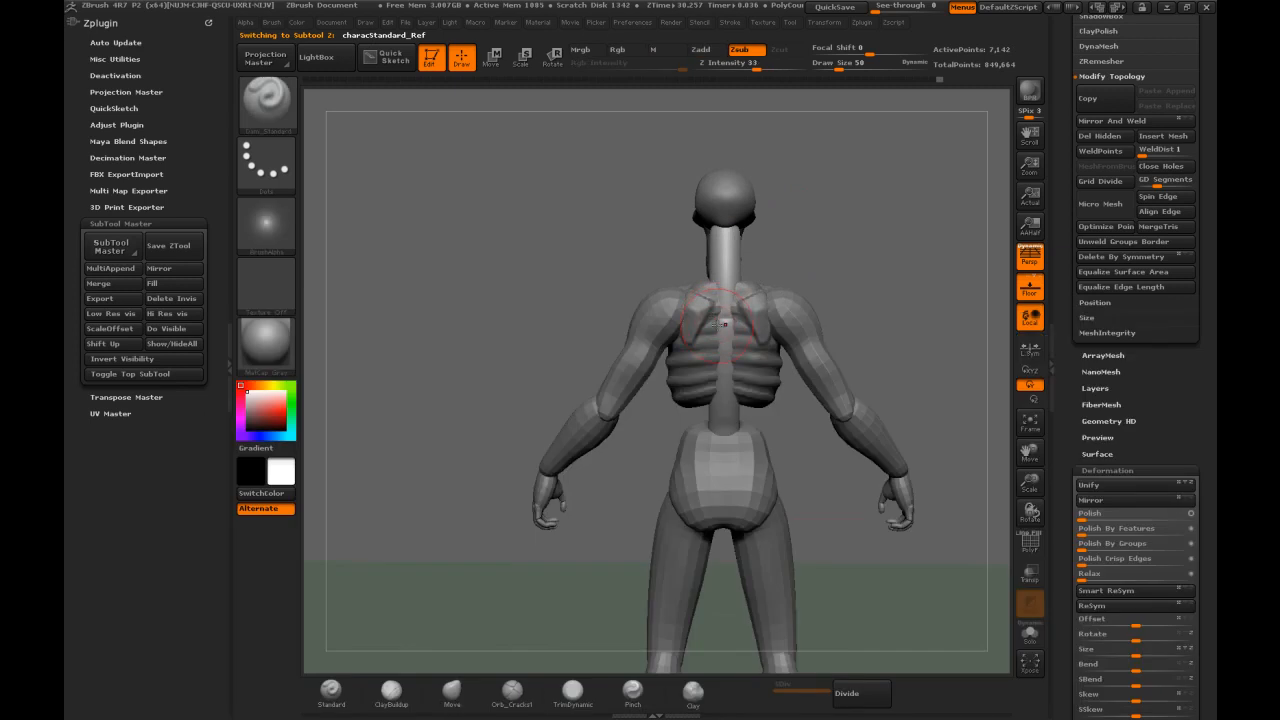
{"action": "key", "text": "s"}
{"action": "left_click", "coordinate": [716, 334]}
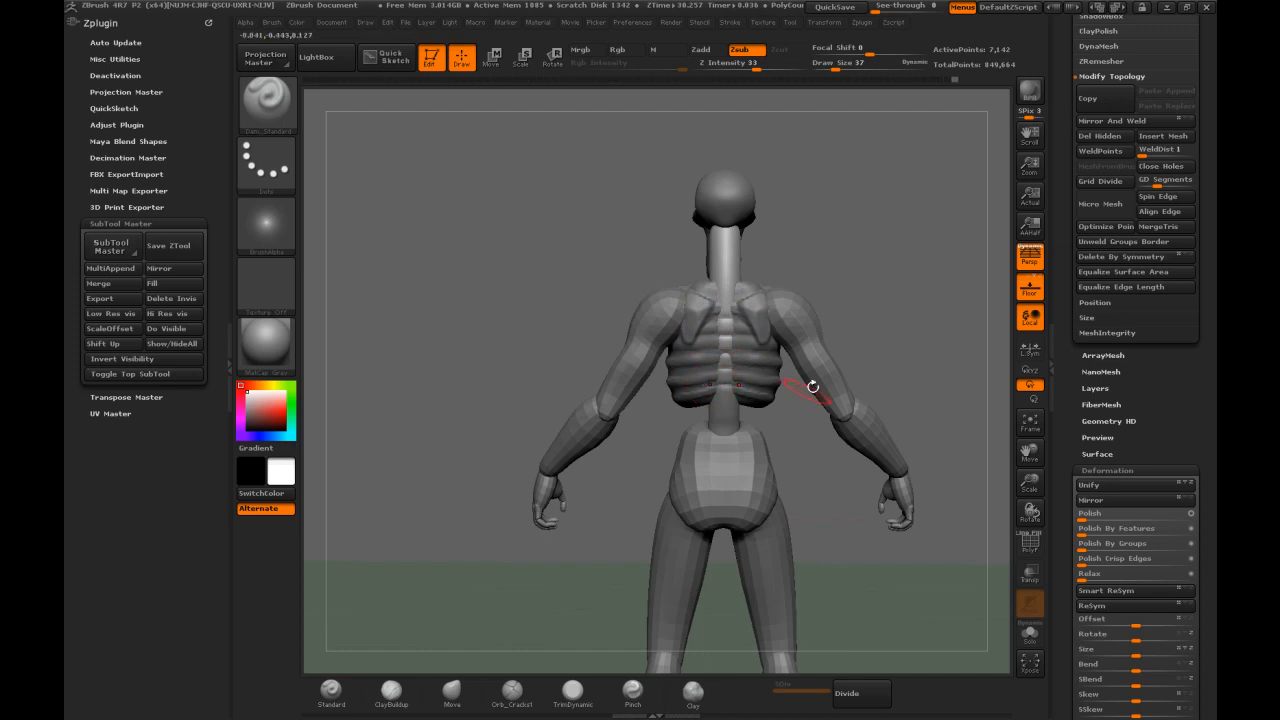
{"action": "left_click_drag", "start_coordinate": [874, 383], "coordinate": [865, 315]}
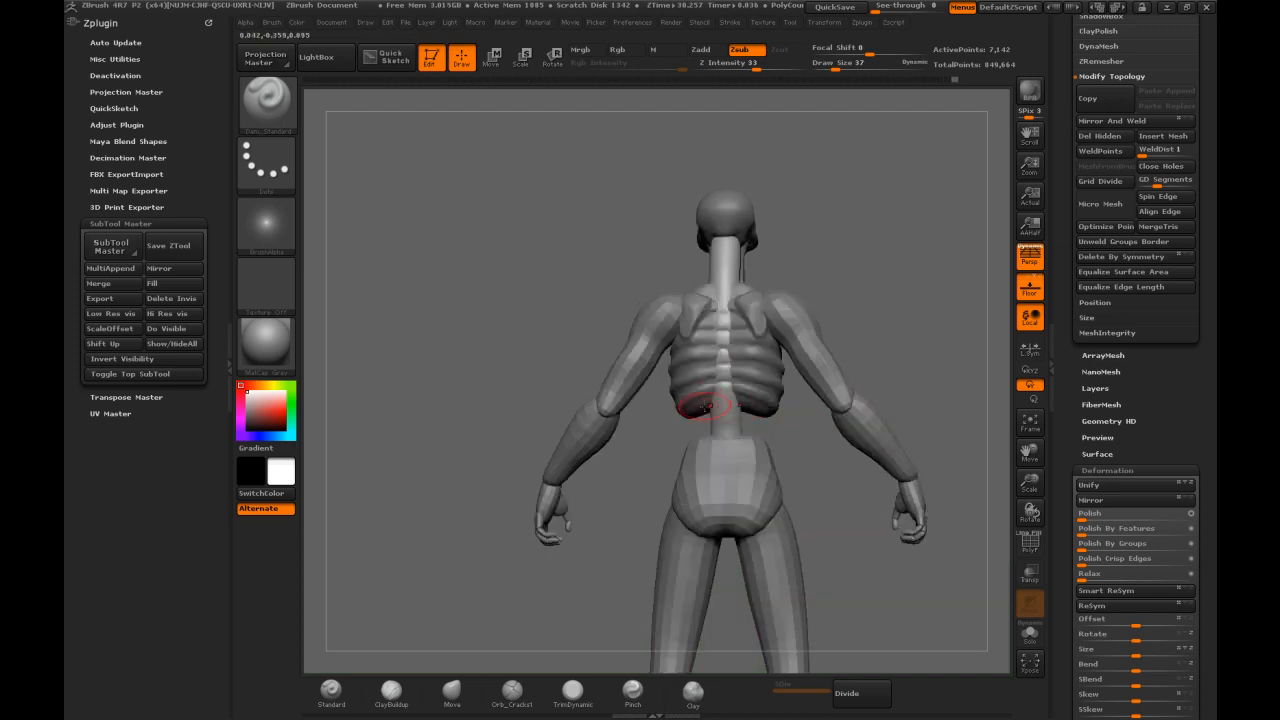
{"action": "left_click_drag", "start_coordinate": [710, 427], "coordinate": [742, 427]}
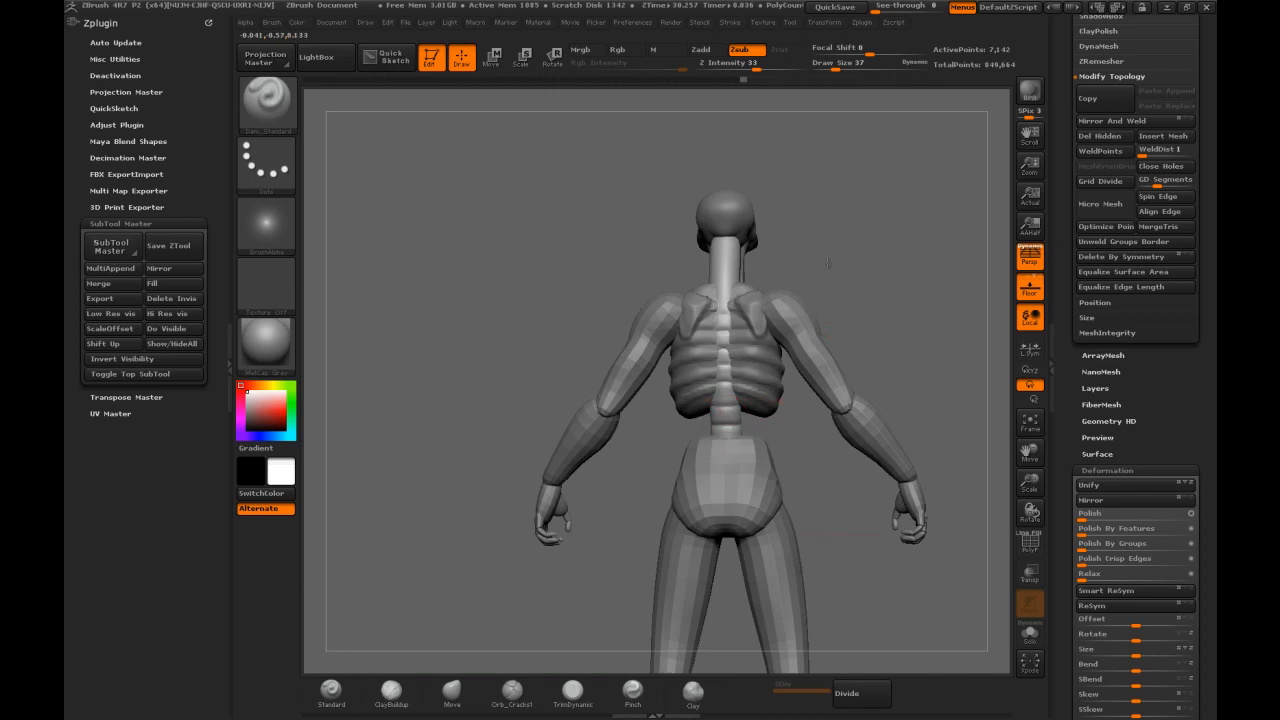
Carve horizontal vertebra grooves around the neck from the back, side and front, and continue them on the lower spine
{"action": "left_click_drag", "start_coordinate": [825, 256], "coordinate": [716, 286]}
{"action": "left_click_drag", "start_coordinate": [806, 266], "coordinate": [728, 297]}
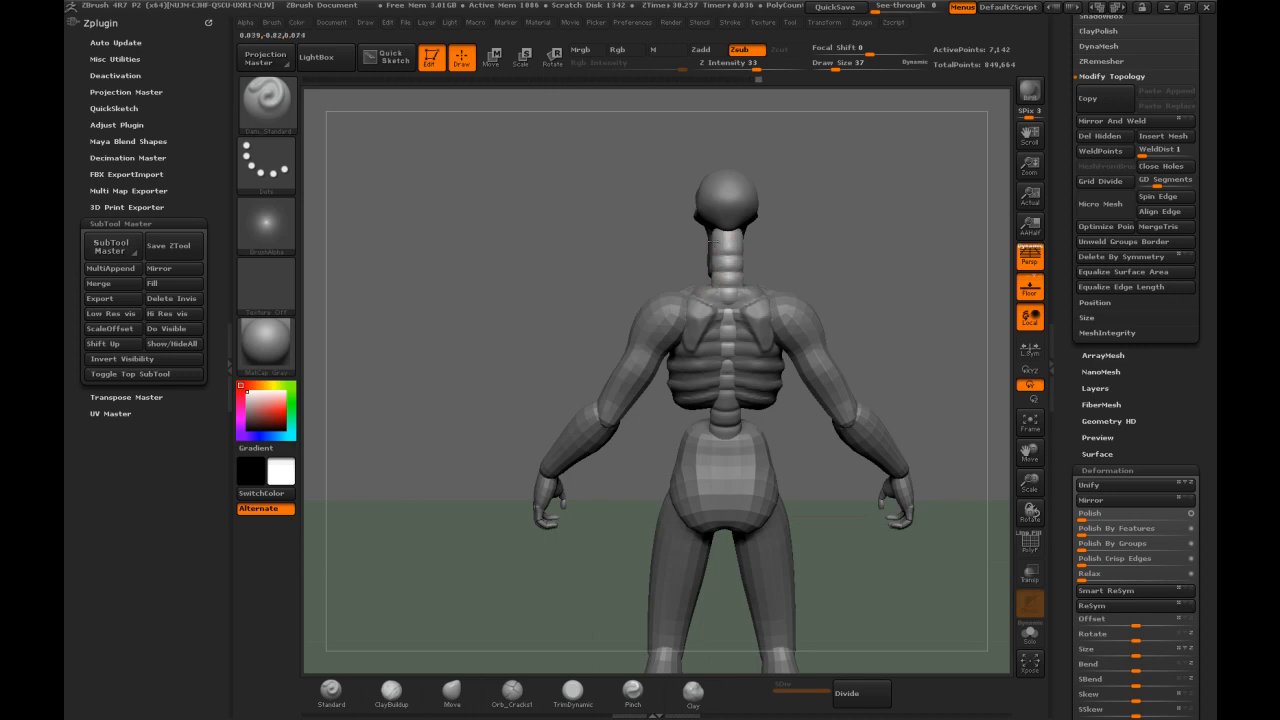
{"action": "left_click_drag", "start_coordinate": [791, 240], "coordinate": [710, 240]}
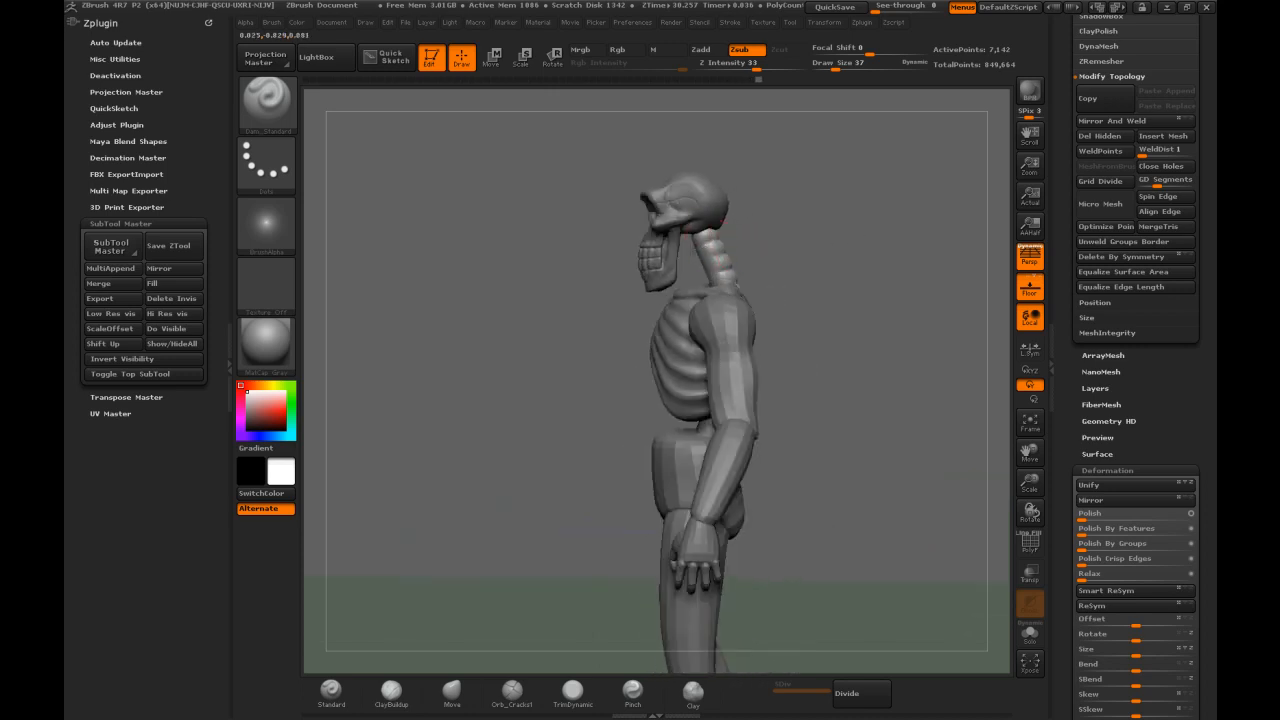
{"action": "left_click_drag", "start_coordinate": [775, 256], "coordinate": [713, 238]}
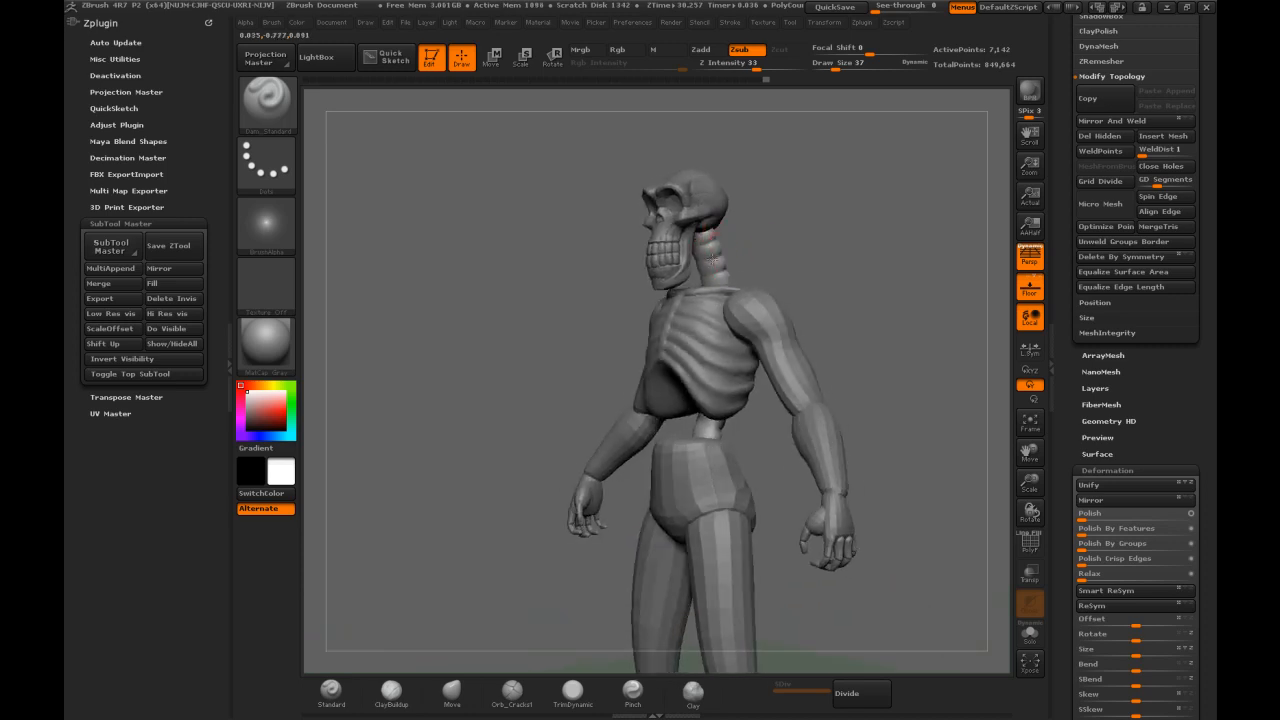
{"action": "left_click_drag", "start_coordinate": [778, 270], "coordinate": [832, 266]}
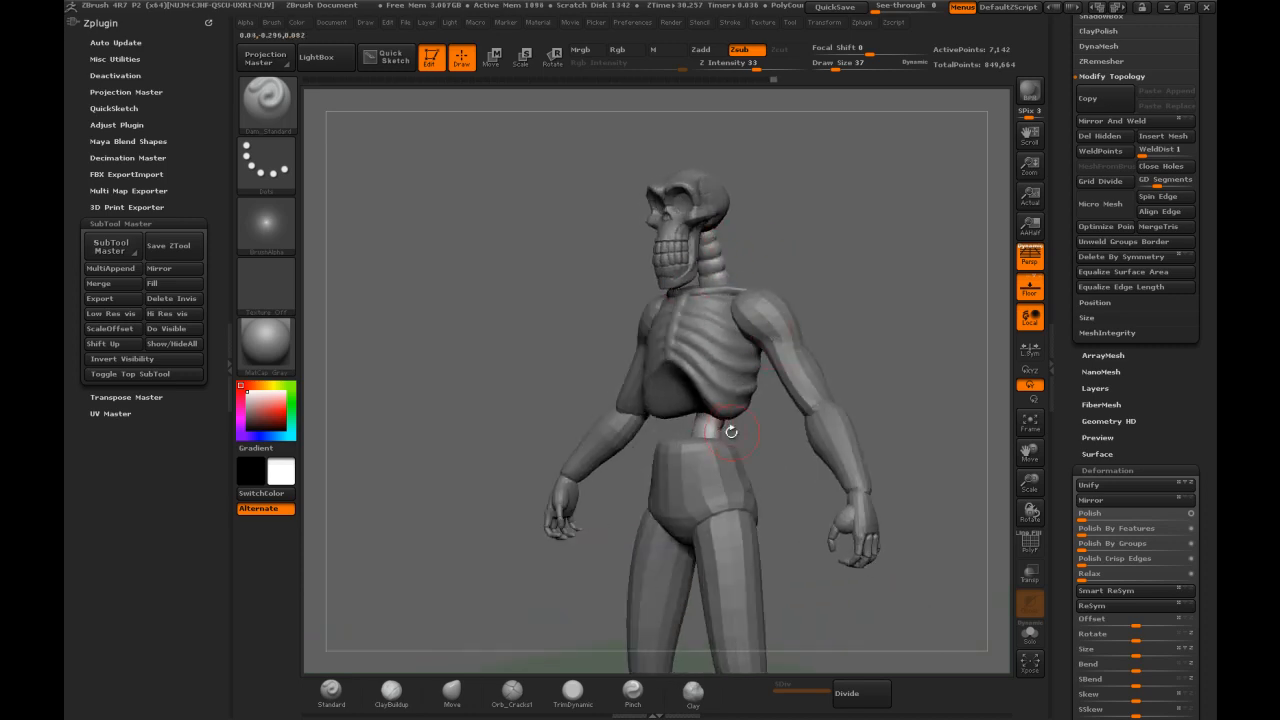
{"action": "left_click_drag", "start_coordinate": [728, 428], "coordinate": [804, 193]}
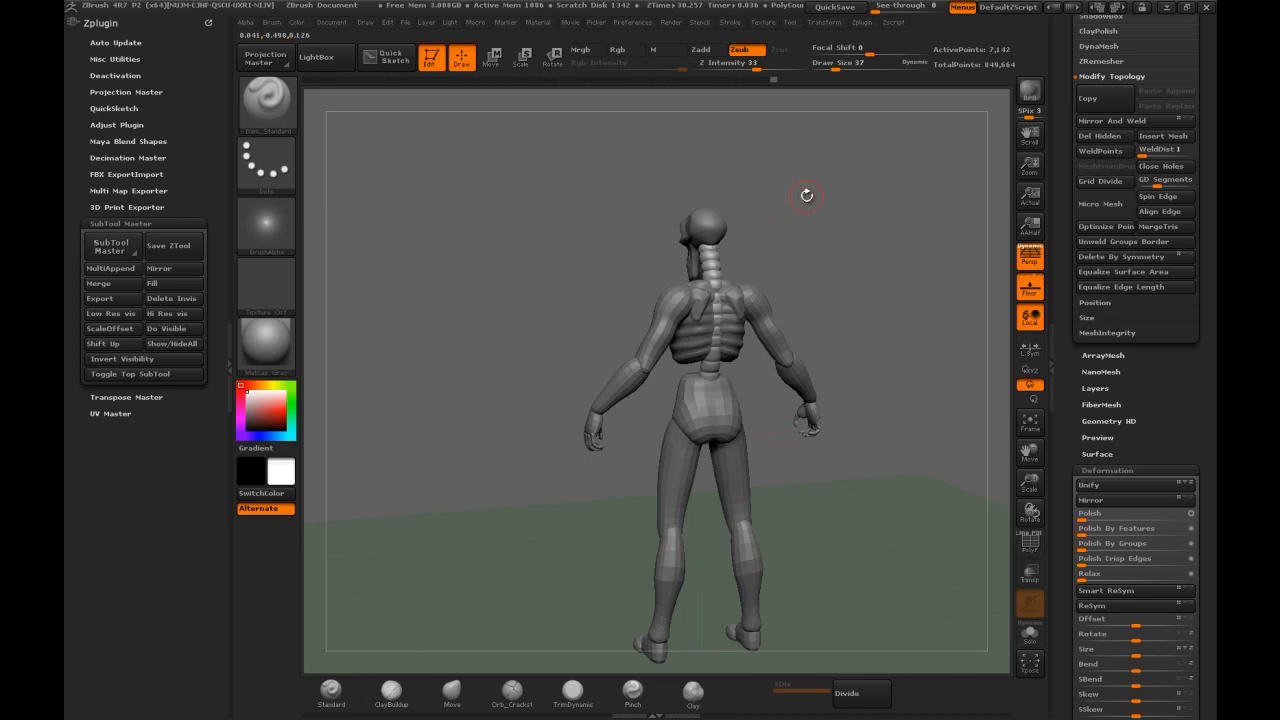
{"action": "left_click_drag", "start_coordinate": [802, 195], "coordinate": [804, 193]}
Select the thighs subtool and switch to the Inflat brush at draw size 122
{"action": "mouse_move", "coordinate": [809, 238]}
{"action": "left_mouse_down"}
{"action": "mouse_move", "coordinate": [835, 232]}
{"action": "mouse_move", "coordinate": [769, 217]}
{"action": "mouse_move", "coordinate": [856, 218]}
{"action": "mouse_move", "coordinate": [826, 213]}
{"action": "mouse_move", "coordinate": [843, 202]}
{"action": "mouse_move", "coordinate": [837, 178]}
{"action": "mouse_move", "coordinate": [825, 213]}
{"action": "mouse_move", "coordinate": [880, 284]}
{"action": "left_mouse_up"}
{"action": "left_click_drag", "start_coordinate": [1064, 84], "coordinate": [1060, 258]}
{"action": "left_click", "coordinate": [1077, 237]}
{"action": "left_click_drag", "start_coordinate": [846, 357], "coordinate": [872, 298]}
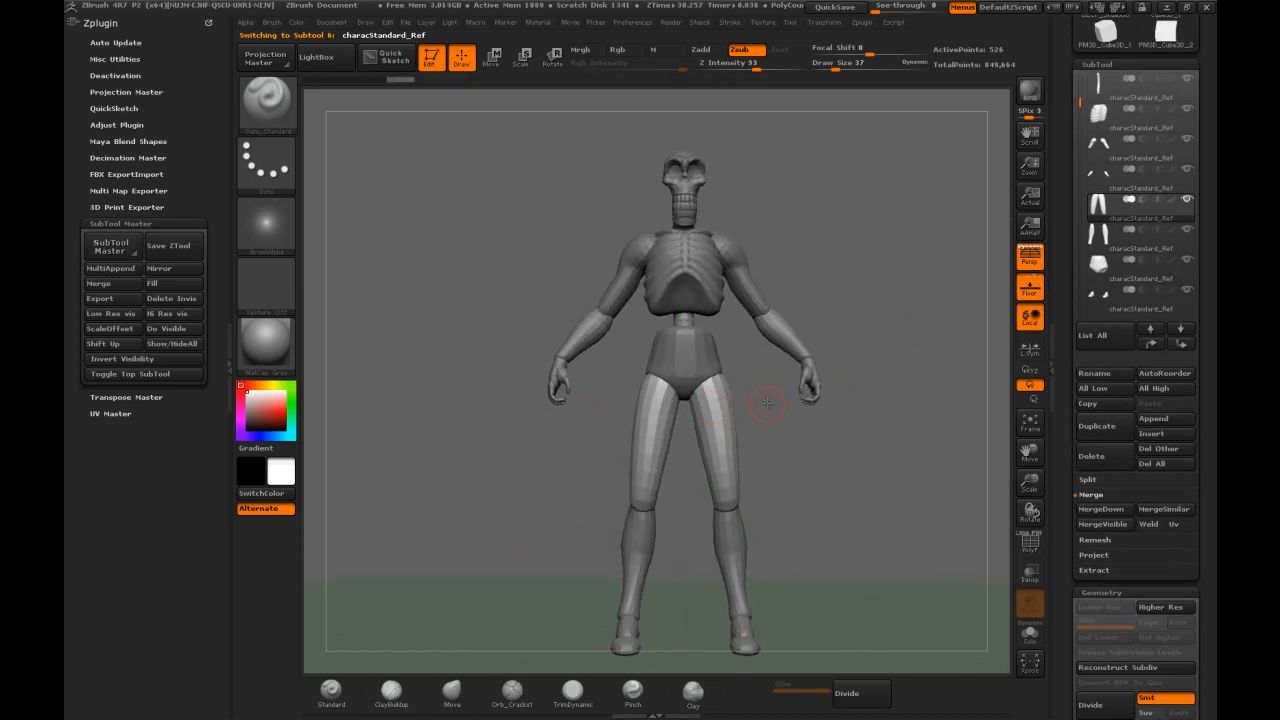
{"action": "left_click_drag", "start_coordinate": [762, 401], "coordinate": [714, 420]}
{"action": "key", "text": "b"}
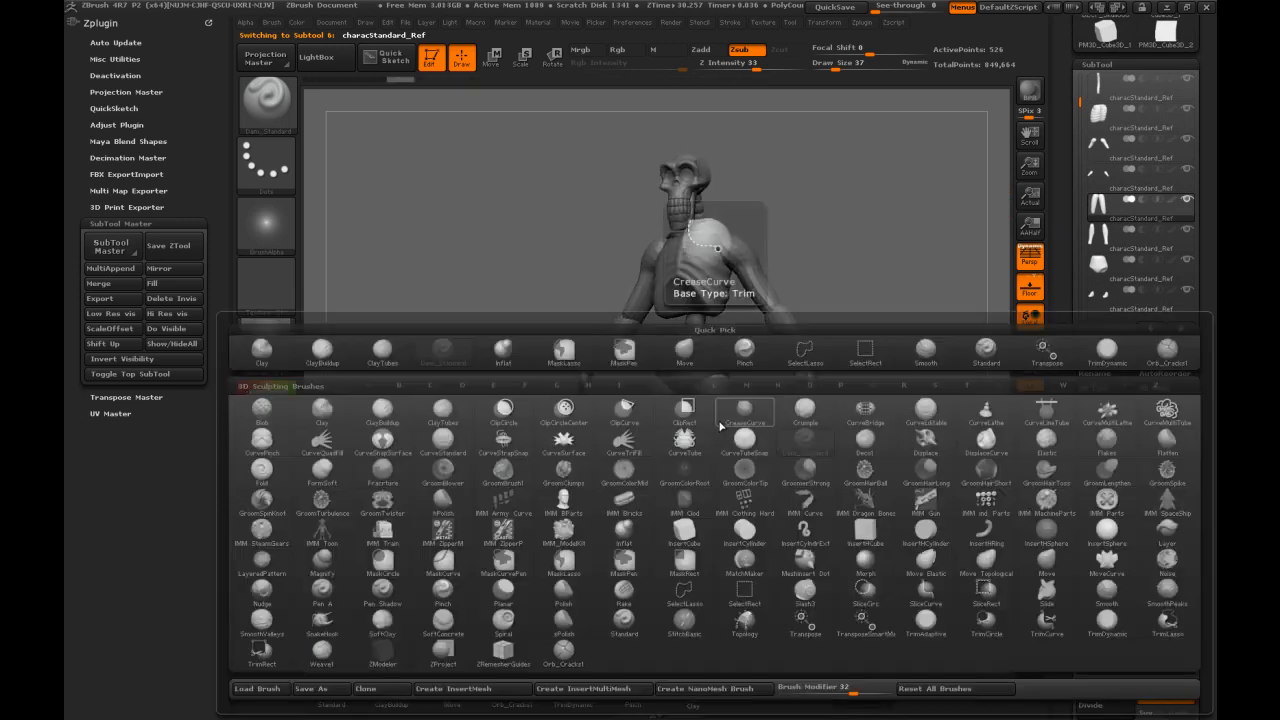
{"action": "key", "text": "i"}
{"action": "key", "text": "n"}
{"action": "key", "text": "s"}
{"action": "left_click_drag", "start_coordinate": [719, 406], "coordinate": [723, 406]}
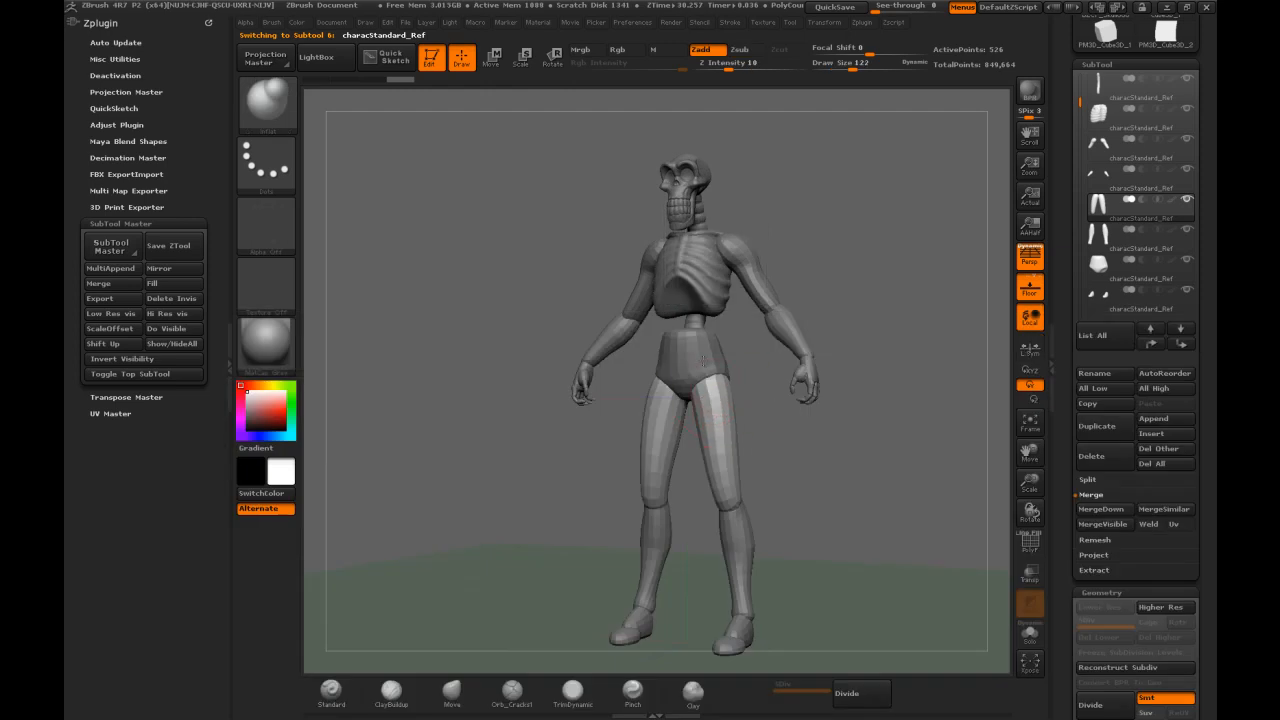
Undo the trial strokes, deflate the thighs into thin bone shafts with the Inflat brush, and check them in isolation
{"action": "key", "text": "ctrl+z"}
{"action": "key", "text": "ctrl+z"}
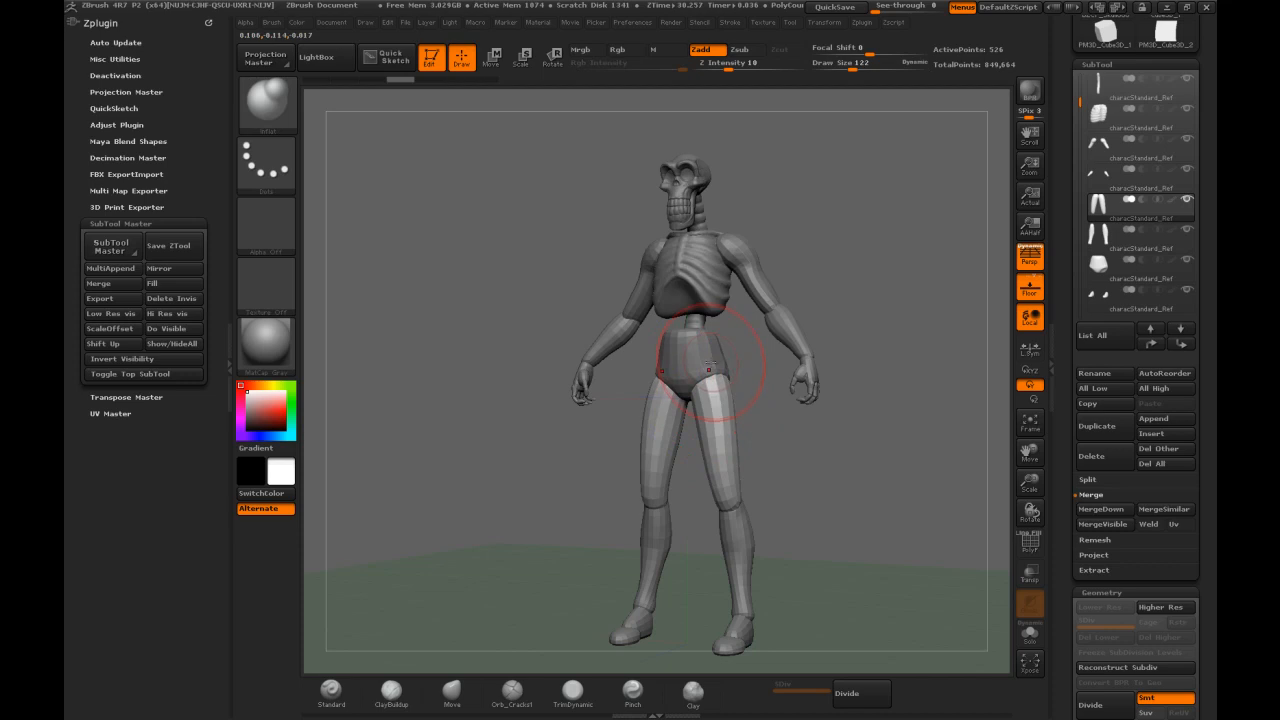
{"action": "mouse_move", "coordinate": [720, 415]}
{"action": "left_mouse_down", "text": "alt"}
{"action": "mouse_move", "coordinate": [727, 480]}
{"action": "mouse_move", "coordinate": [724, 470]}
{"action": "left_mouse_up", "text": "alt"}
{"action": "mouse_move", "coordinate": [716, 390]}
{"action": "left_mouse_down", "text": "alt"}
{"action": "mouse_move", "coordinate": [726, 460]}
{"action": "mouse_move", "coordinate": [714, 367]}
{"action": "left_mouse_up", "text": "alt"}
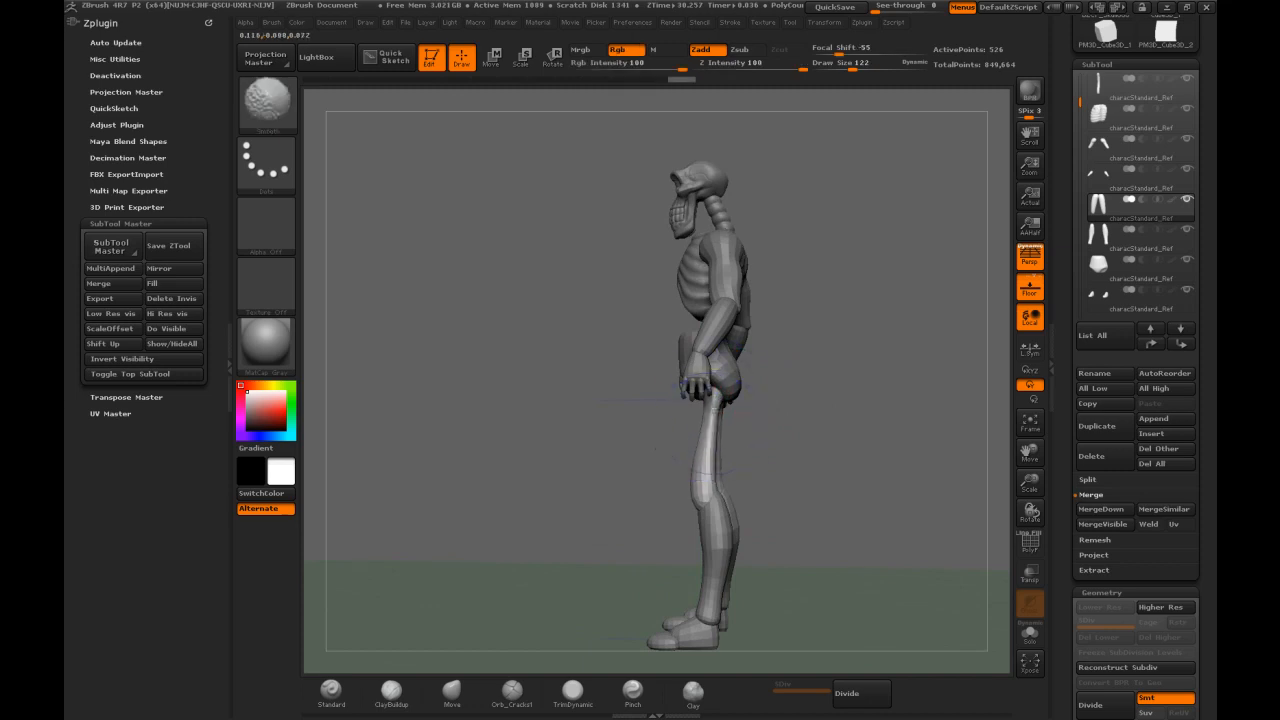
{"action": "left_click_drag", "start_coordinate": [766, 403], "coordinate": [799, 400]}
{"action": "left_click_drag", "start_coordinate": [695, 415], "coordinate": [749, 415]}
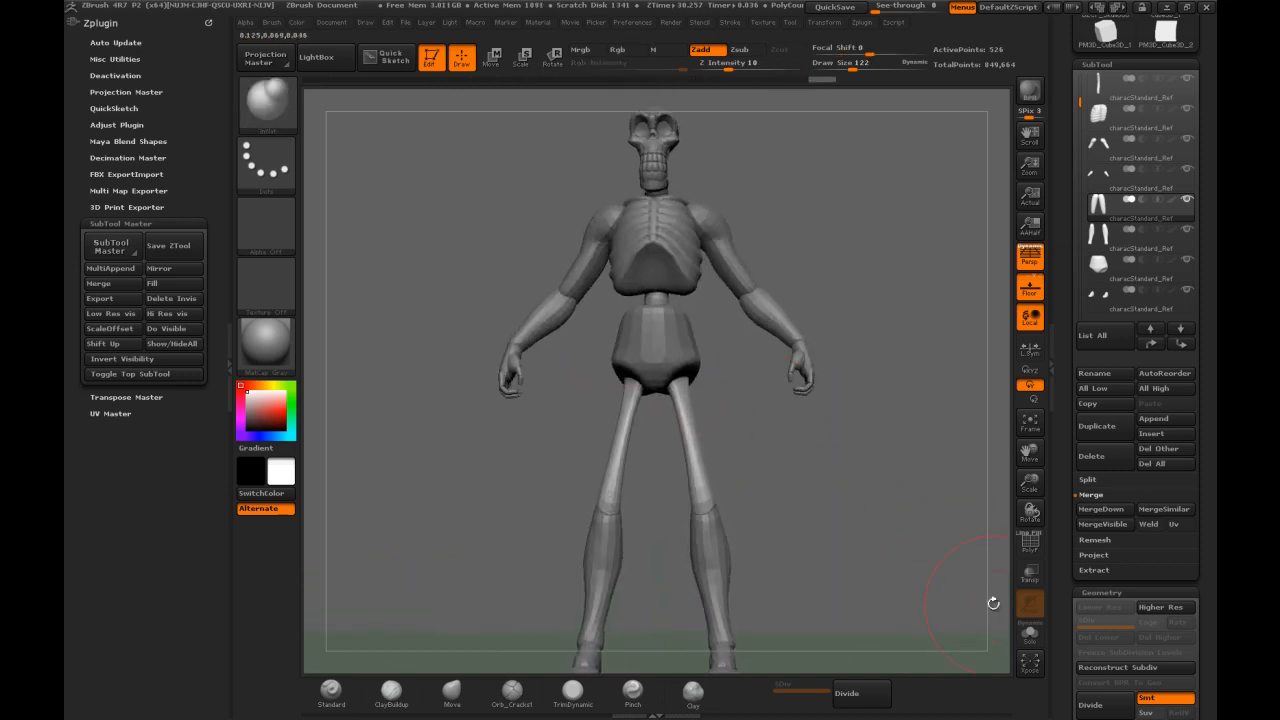
{"action": "left_click", "coordinate": [1030, 633]}
{"action": "left_click_drag", "start_coordinate": [933, 502], "coordinate": [911, 487]}
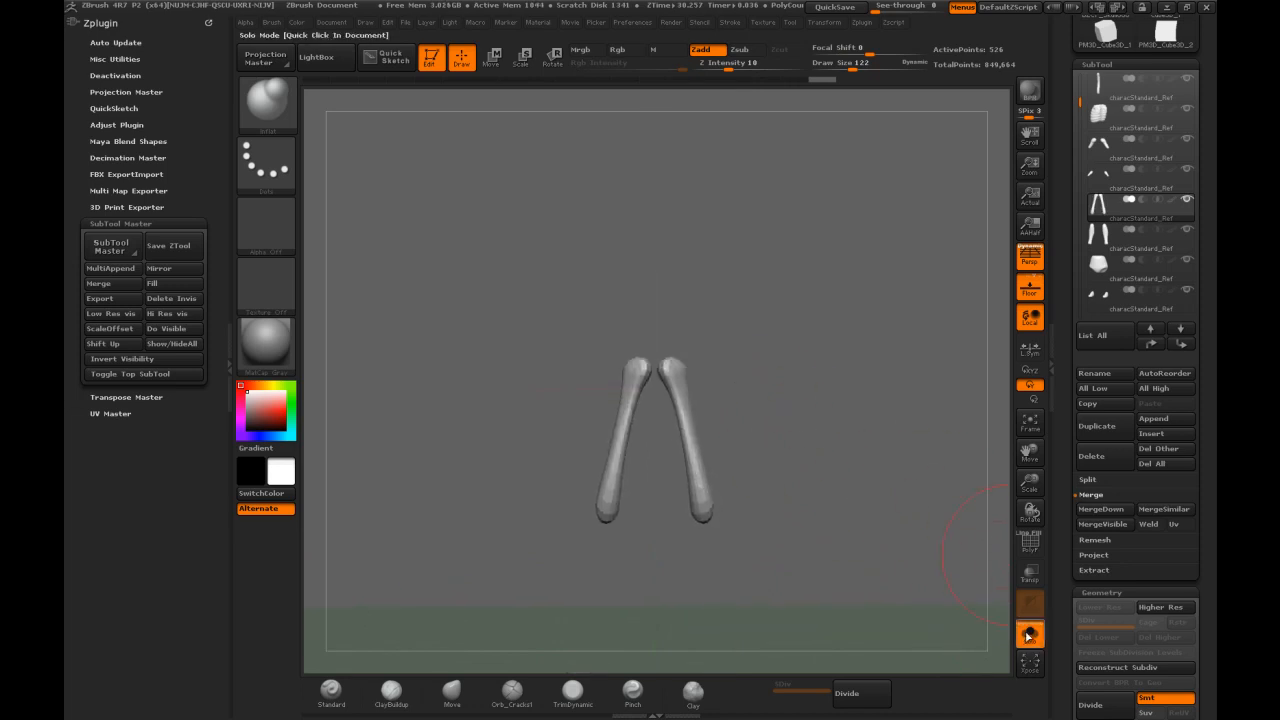
{"action": "left_click", "coordinate": [1029, 634]}
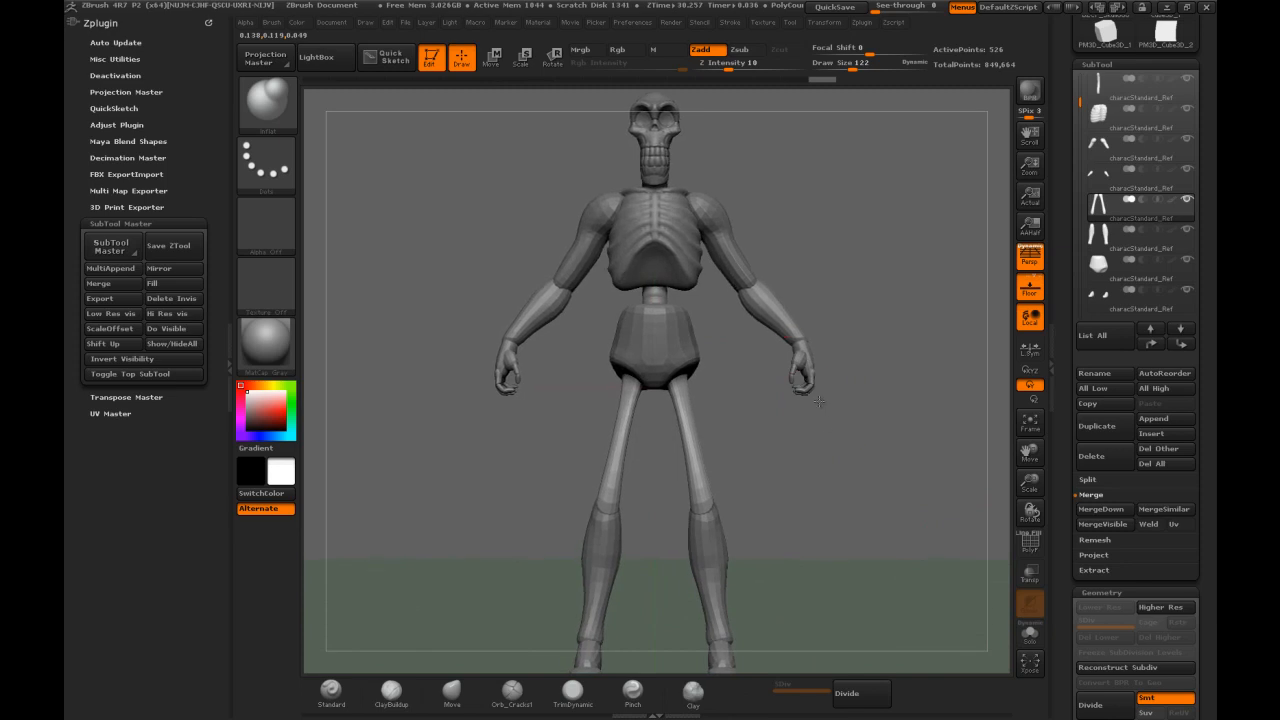
Subdivide the thigh bones twice and convert them to DynaMesh at resolution 400
{"action": "key", "text": "ctrl+d"}
{"action": "key", "text": "ctrl+d"}
{"action": "left_click_drag", "start_coordinate": [880, 314], "coordinate": [990, 390]}
{"action": "left_click_drag", "start_coordinate": [1066, 590], "coordinate": [1101, 476]}
{"action": "left_click", "coordinate": [1098, 490]}
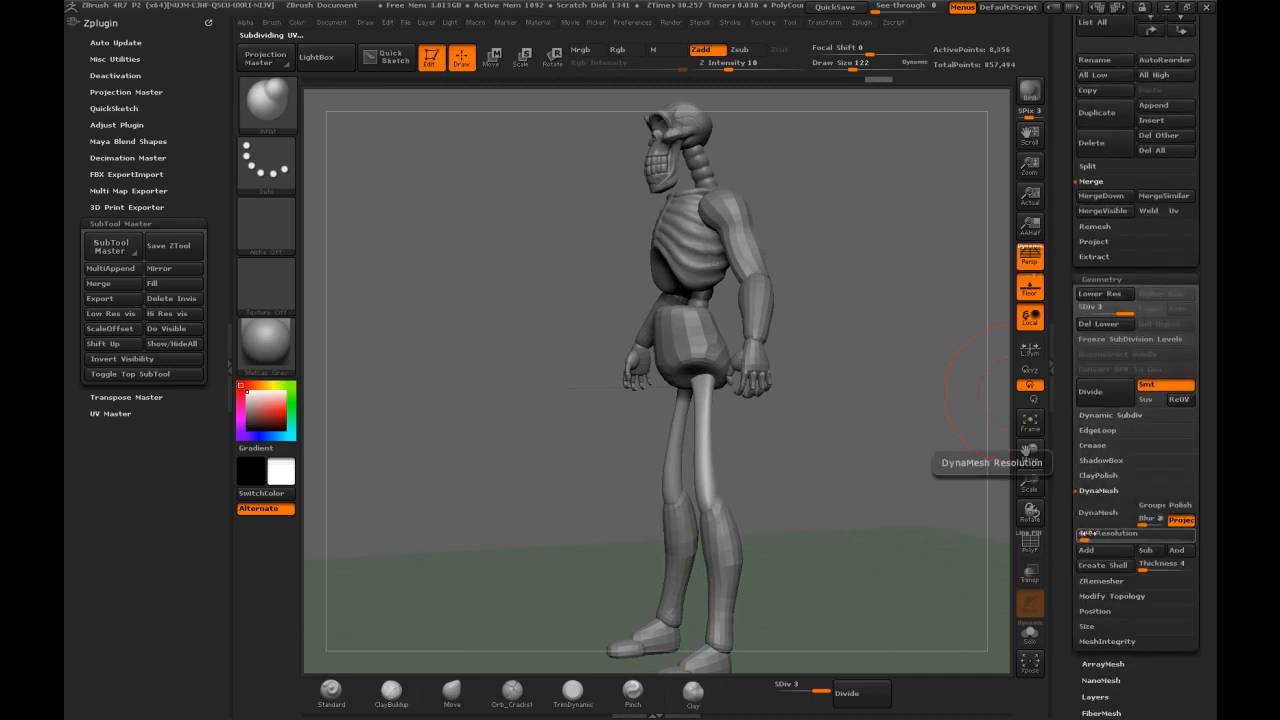
{"action": "left_click", "coordinate": [1092, 513]}
{"action": "left_click", "coordinate": [943, 541]}
{"action": "left_click_drag", "start_coordinate": [826, 425], "coordinate": [1000, 480]}
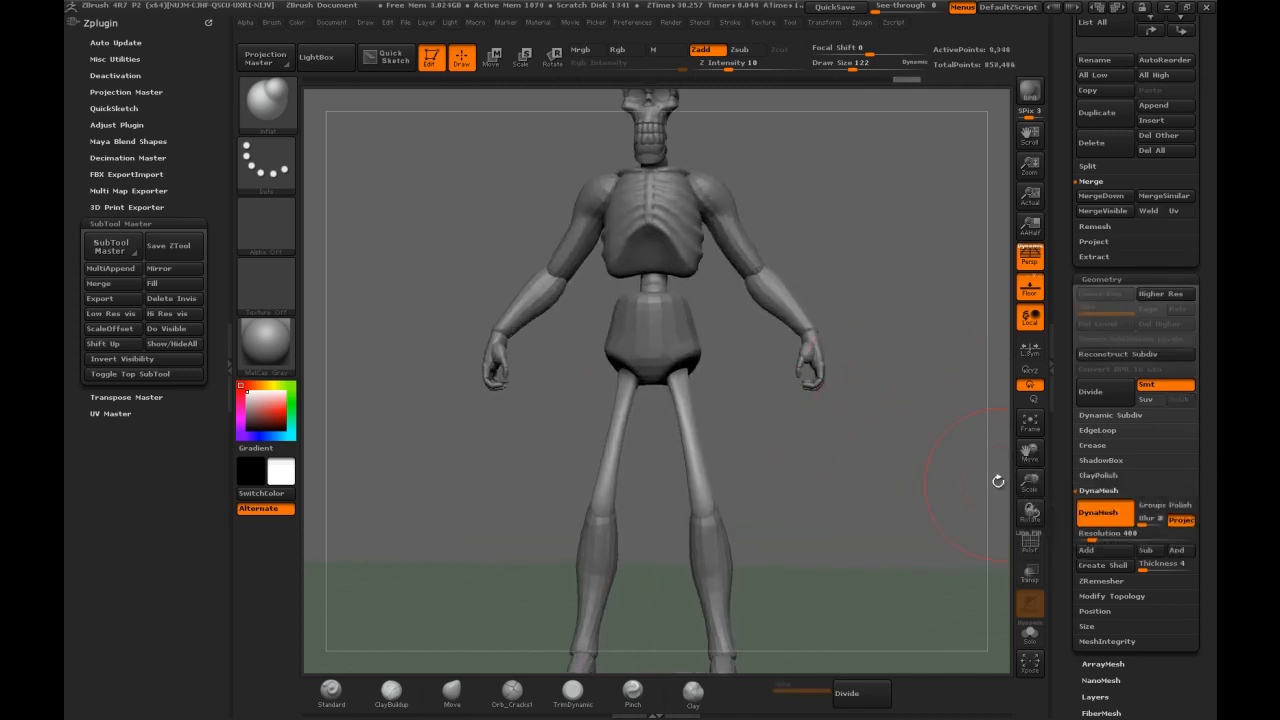
Isolate the thigh bones and mask the inner sides of their upper ends with the MaskPen brush at draw size 24
{"action": "left_click", "coordinate": [553, 58]}
{"action": "left_click", "coordinate": [1031, 632]}
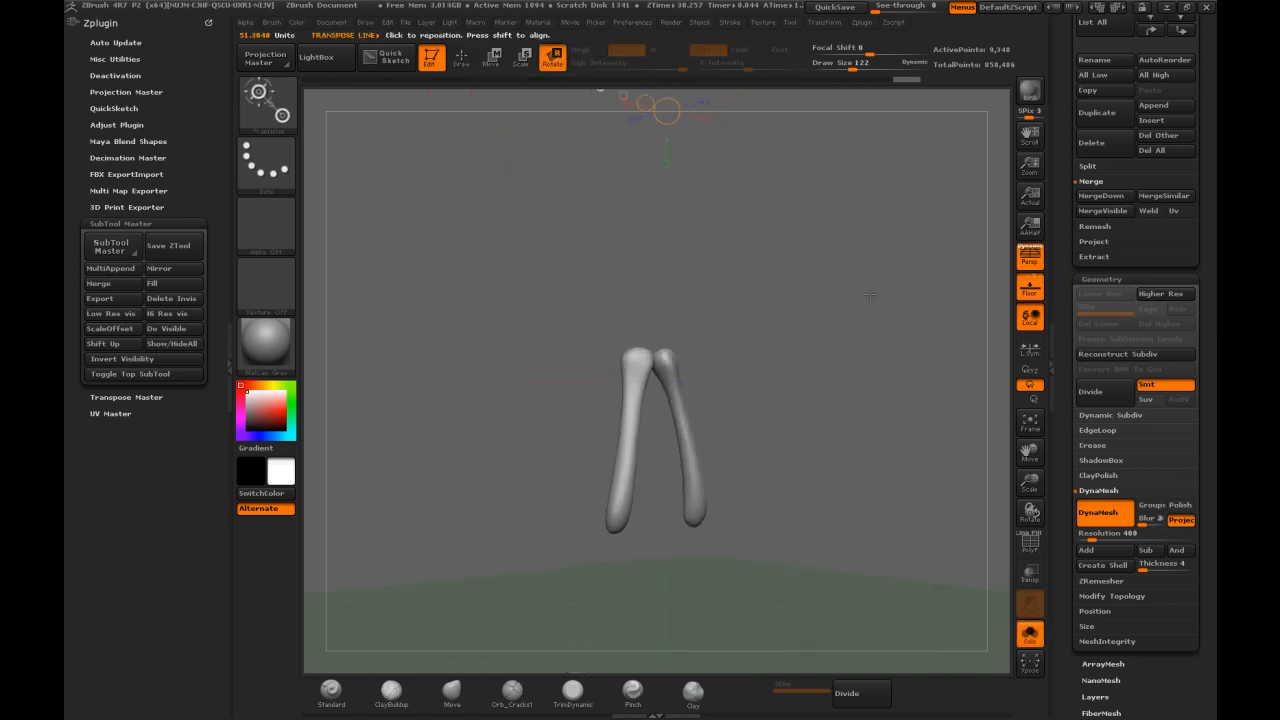
{"action": "mouse_move", "coordinate": [684, 304]}
{"action": "left_mouse_down"}
{"action": "mouse_move", "coordinate": [709, 272]}
{"action": "mouse_move", "coordinate": [656, 272]}
{"action": "mouse_move", "coordinate": [647, 259]}
{"action": "mouse_move", "coordinate": [682, 269]}
{"action": "mouse_move", "coordinate": [619, 288]}
{"action": "left_mouse_up"}
{"action": "key", "text": "s"}
{"action": "left_click", "coordinate": [462, 62]}
{"action": "key", "text": "s"}
{"action": "left_click_drag", "start_coordinate": [714, 261], "coordinate": [680, 257], "text": "shift"}
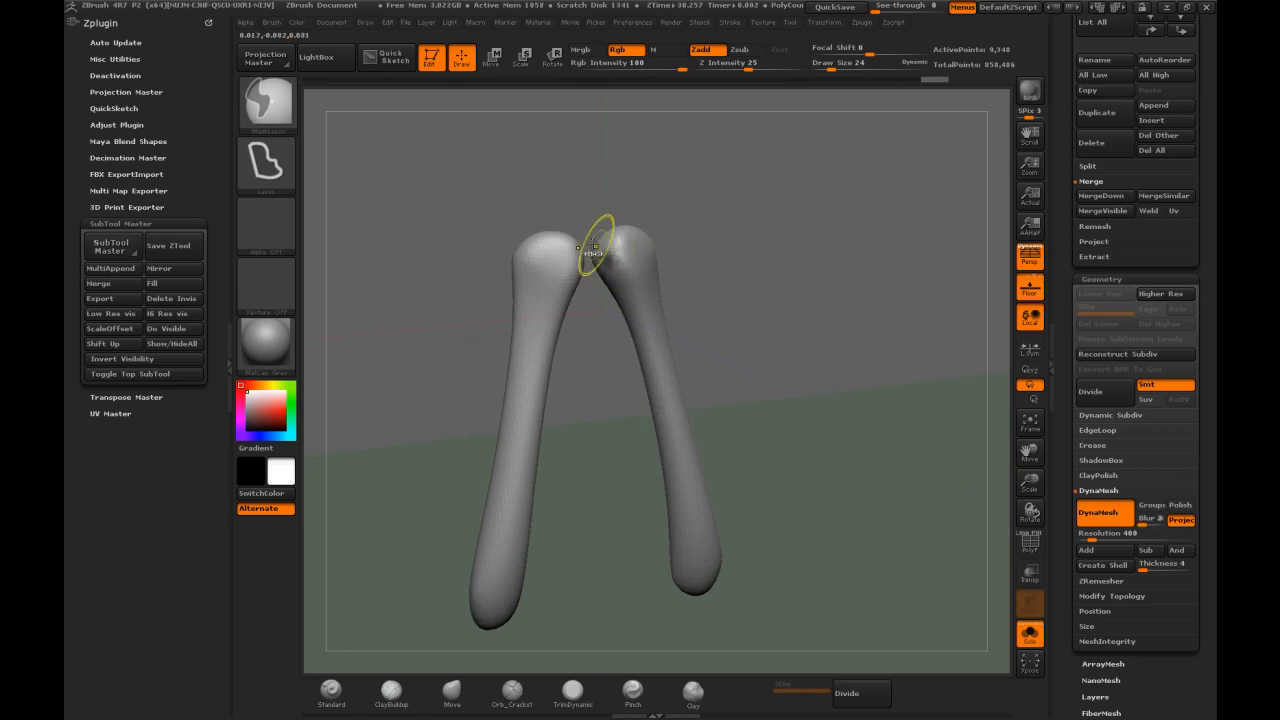
{"action": "left_click", "coordinate": [266, 102], "text": "ctrl"}
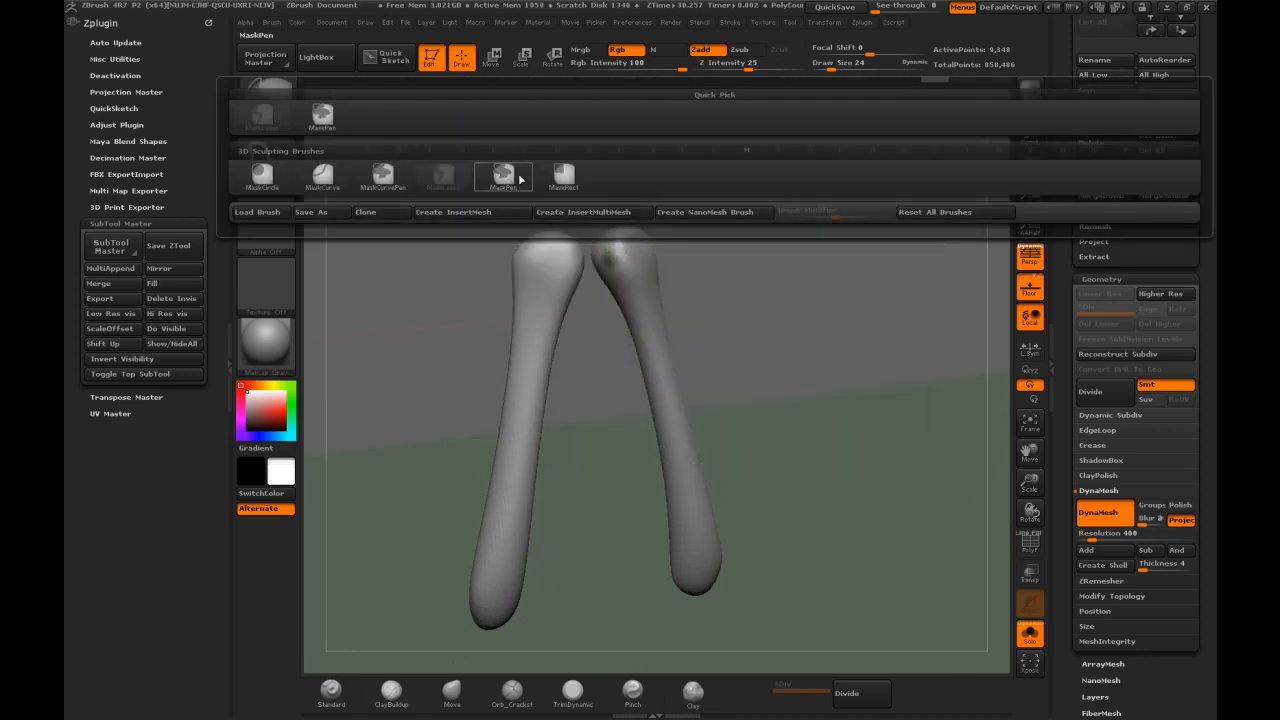
{"action": "left_click", "coordinate": [505, 178]}
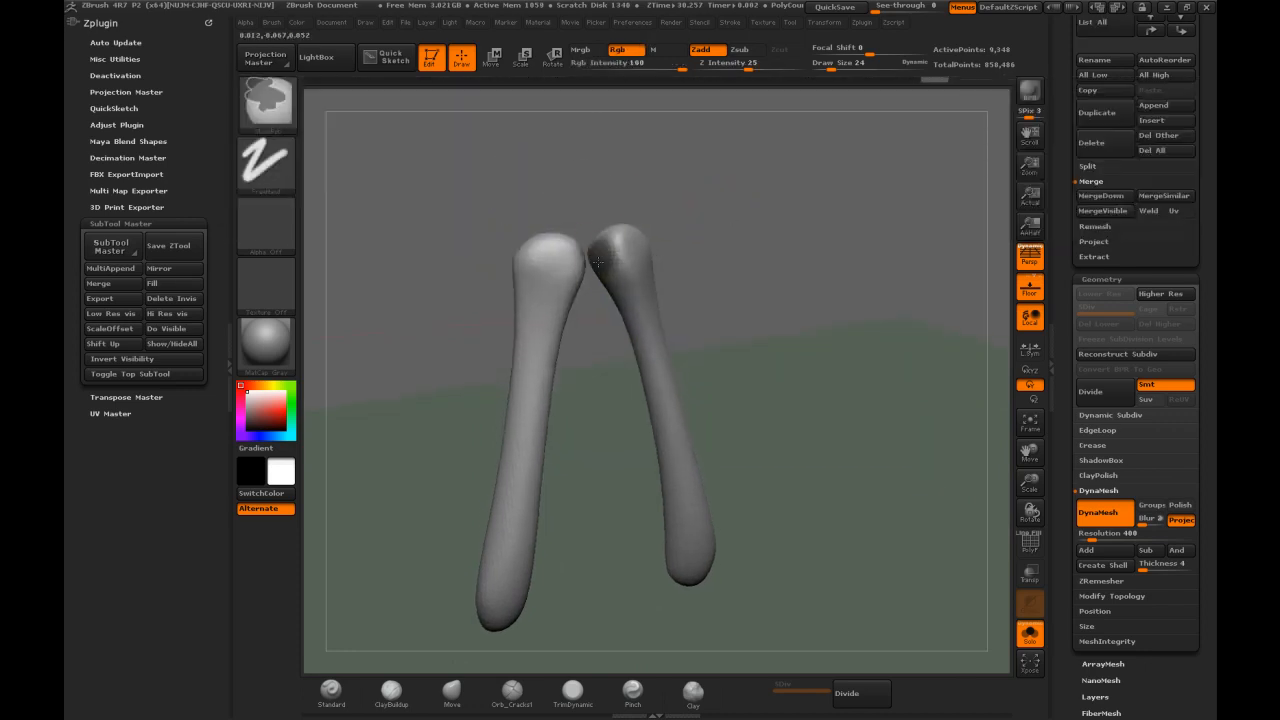
{"action": "mouse_move", "coordinate": [777, 220]}
{"action": "left_mouse_down"}
{"action": "mouse_move", "coordinate": [689, 209]}
{"action": "mouse_move", "coordinate": [640, 227]}
{"action": "mouse_move", "coordinate": [640, 206]}
{"action": "mouse_move", "coordinate": [623, 263]}
{"action": "left_mouse_up"}
{"action": "mouse_move", "coordinate": [722, 228]}
{"action": "left_mouse_down"}
{"action": "mouse_move", "coordinate": [877, 206]}
{"action": "mouse_move", "coordinate": [715, 193]}
{"action": "left_mouse_up"}
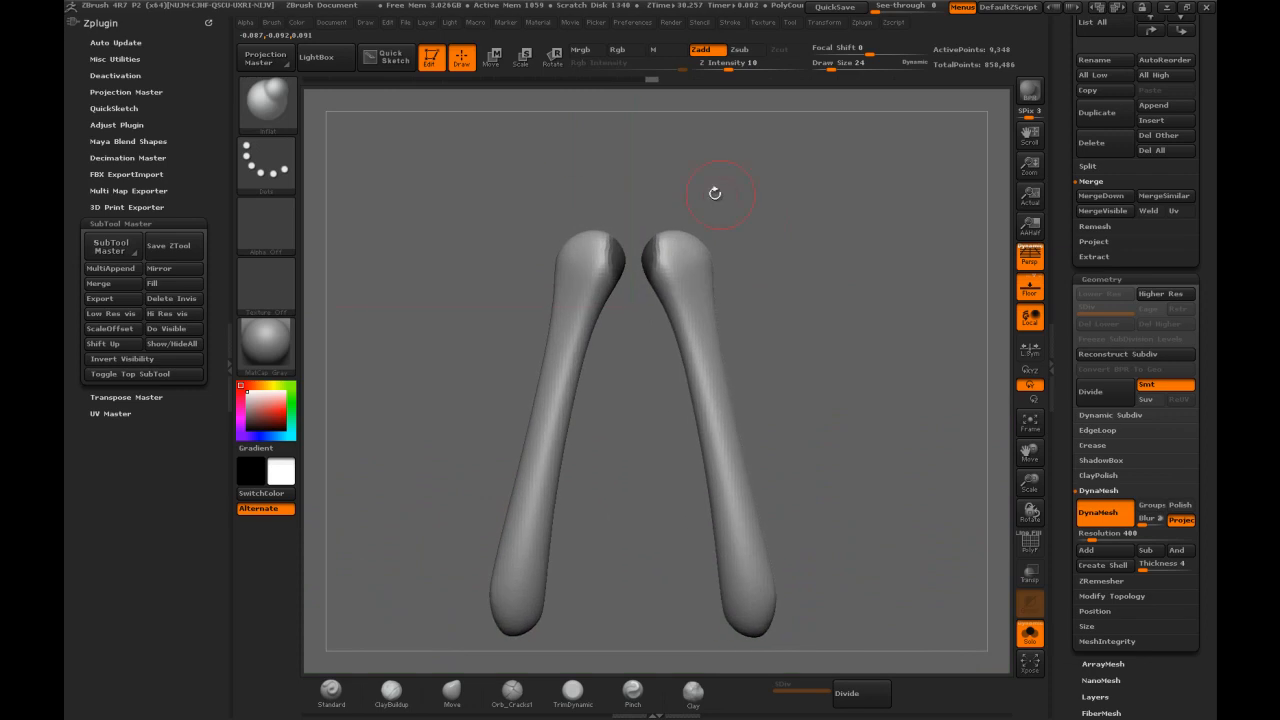
Show the whole body with transparency on and rotate the unmasked thigh shafts outward about the knees with a Transpose line
{"action": "left_click", "coordinate": [1031, 633]}
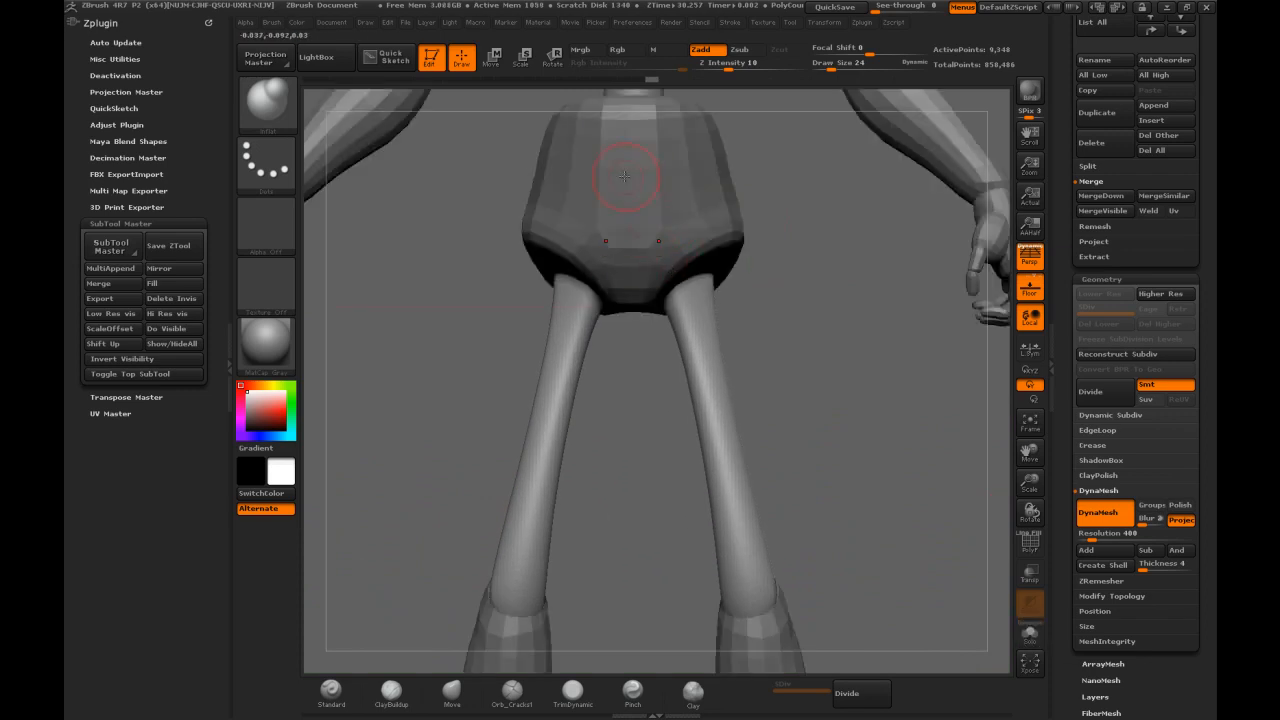
{"action": "left_click", "coordinate": [1028, 573]}
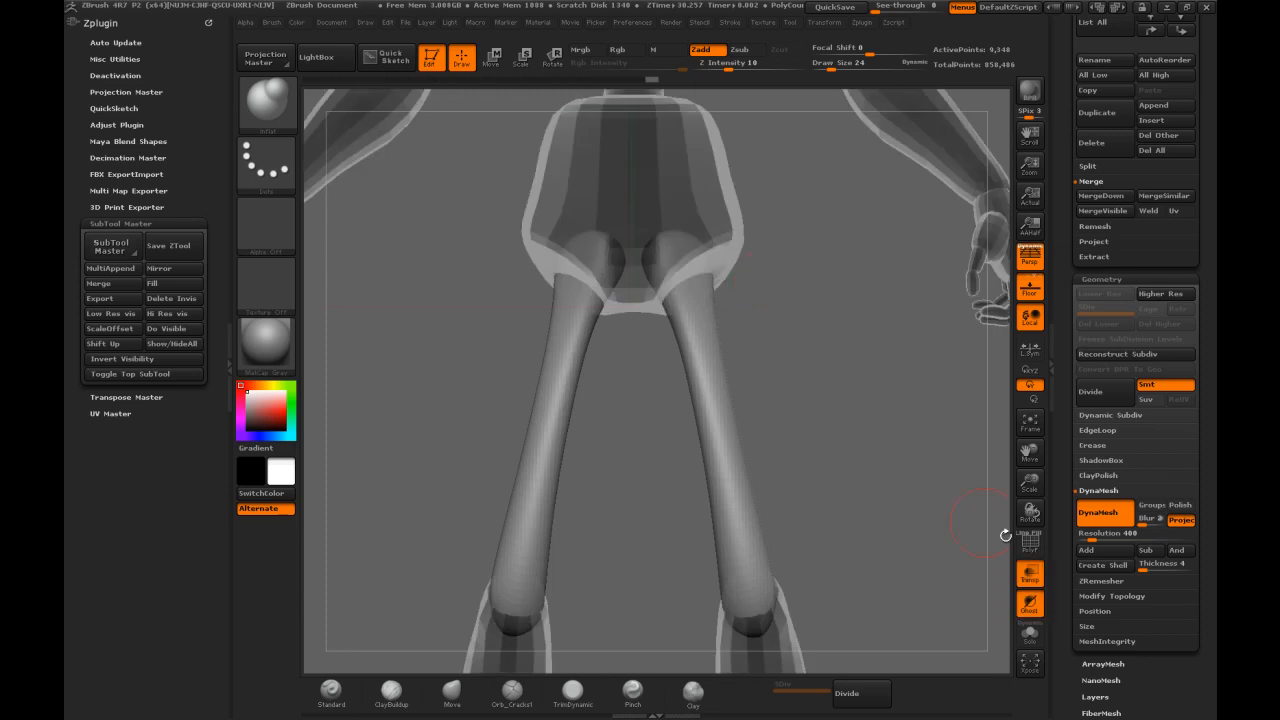
{"action": "left_click", "coordinate": [552, 57]}
{"action": "left_click_drag", "start_coordinate": [748, 600], "coordinate": [712, 168]}
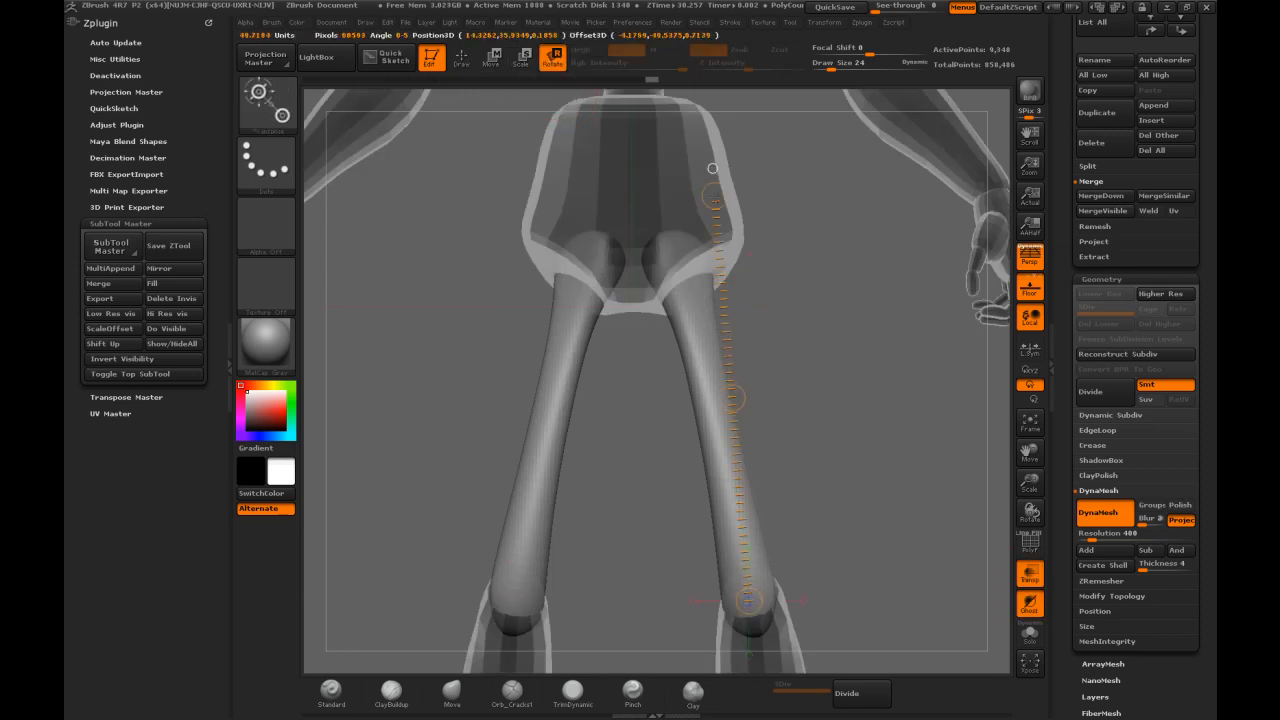
{"action": "left_click", "coordinate": [462, 58]}
{"action": "left_click", "coordinate": [823, 267], "text": "ctrl"}
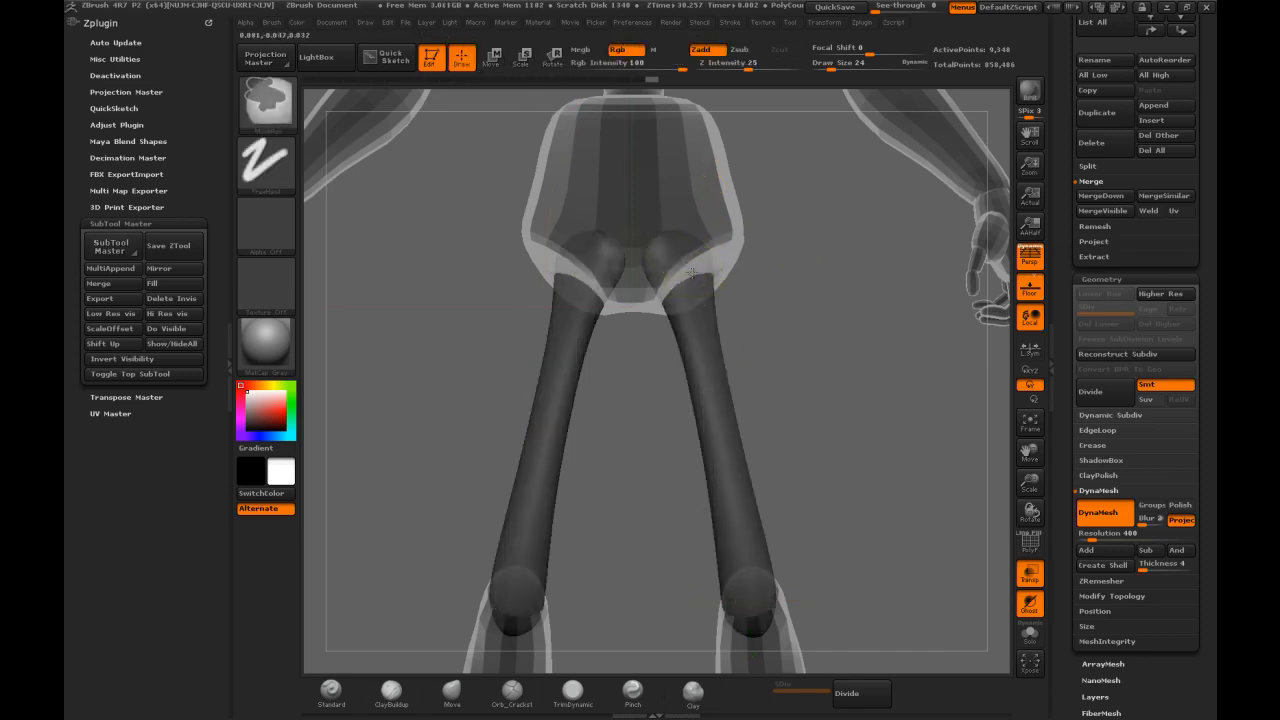
{"action": "left_click", "coordinate": [810, 240], "text": "ctrl"}
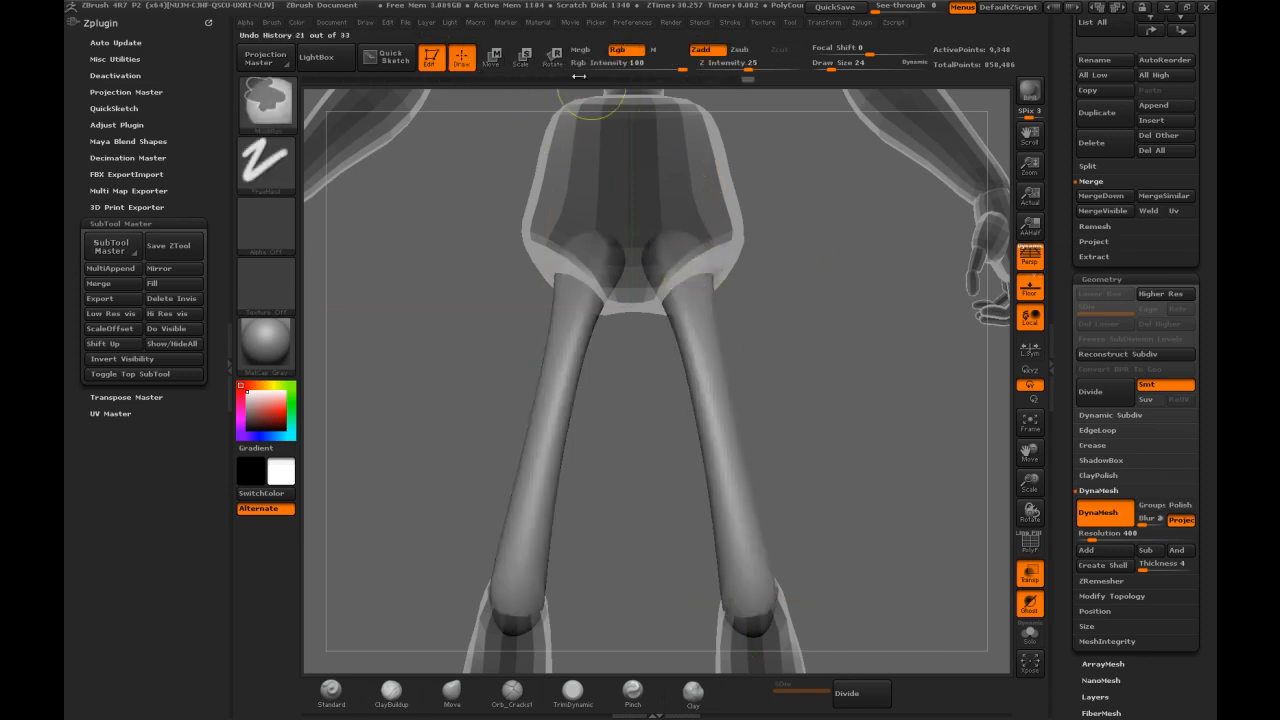
{"action": "key", "text": "r"}
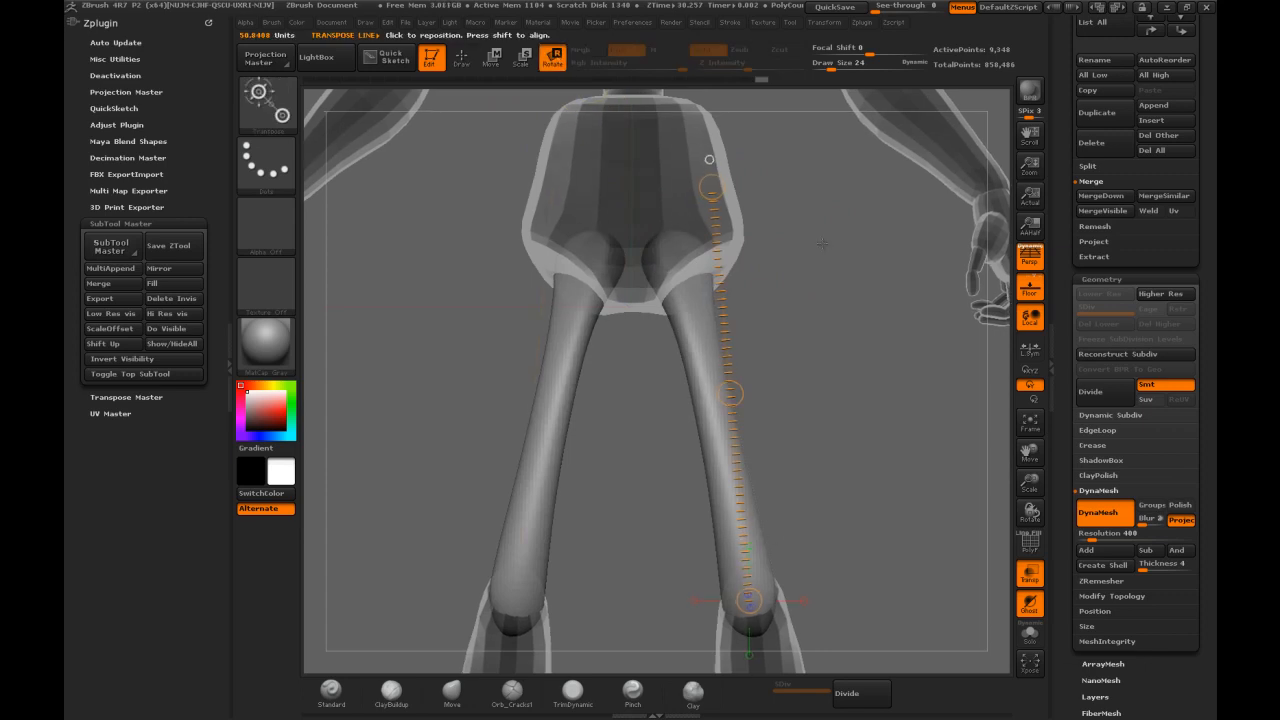
{"action": "left_click_drag", "start_coordinate": [711, 187], "coordinate": [767, 186]}
{"action": "left_click_drag", "start_coordinate": [812, 300], "coordinate": [904, 270]}
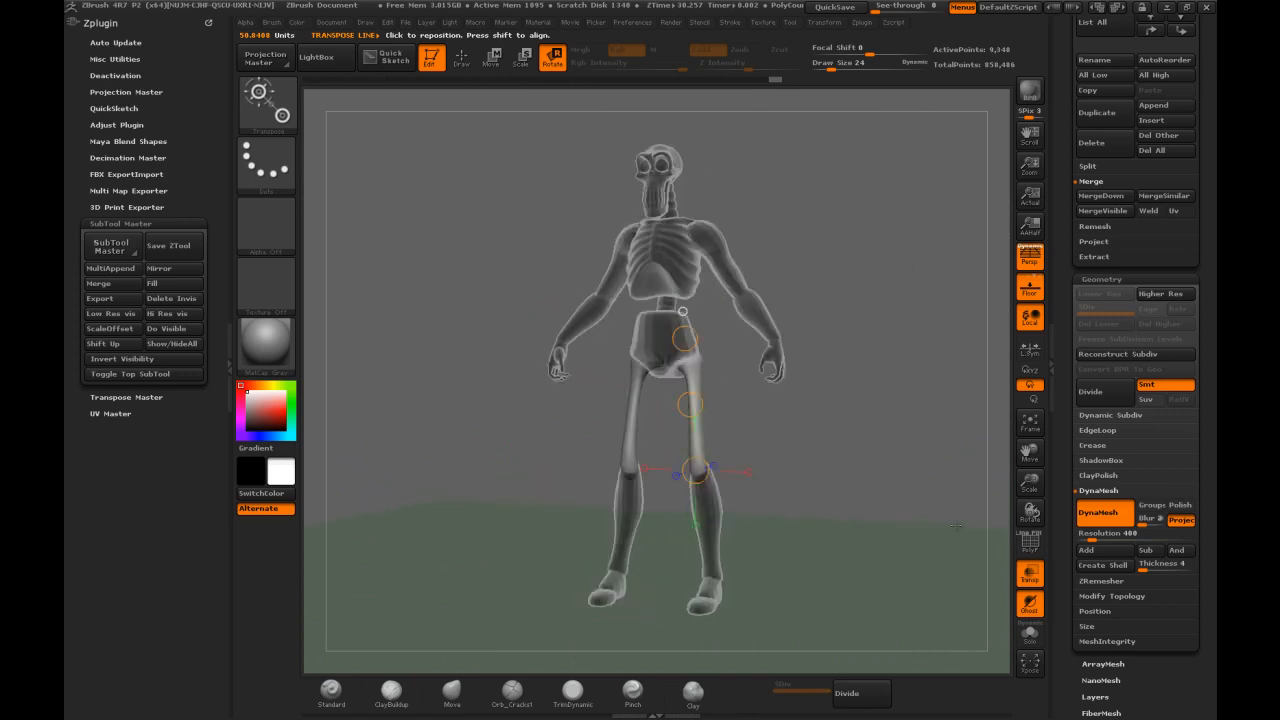
Isolate and remesh the thigh bones, and shape the femur heads and necks with the Inflat brush at draw size 24
{"action": "left_click", "coordinate": [1027, 638]}
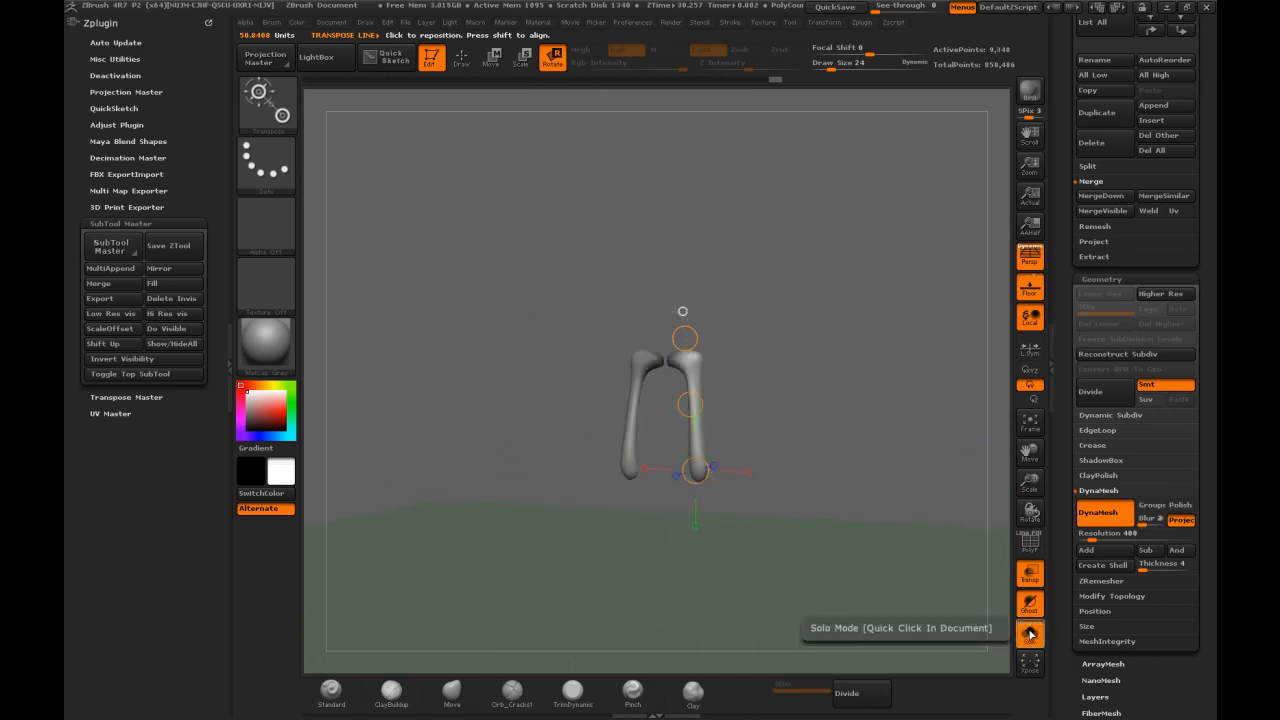
{"action": "left_click_drag", "start_coordinate": [799, 314], "coordinate": [836, 322]}
{"action": "left_click", "coordinate": [461, 60]}
{"action": "mouse_move", "coordinate": [786, 236]}
{"action": "right_mouse_down"}
{"action": "mouse_move", "coordinate": [803, 339]}
{"action": "mouse_move", "coordinate": [814, 267]}
{"action": "right_mouse_up"}
{"action": "left_click_drag", "start_coordinate": [823, 228], "coordinate": [783, 263], "text": "ctrl"}
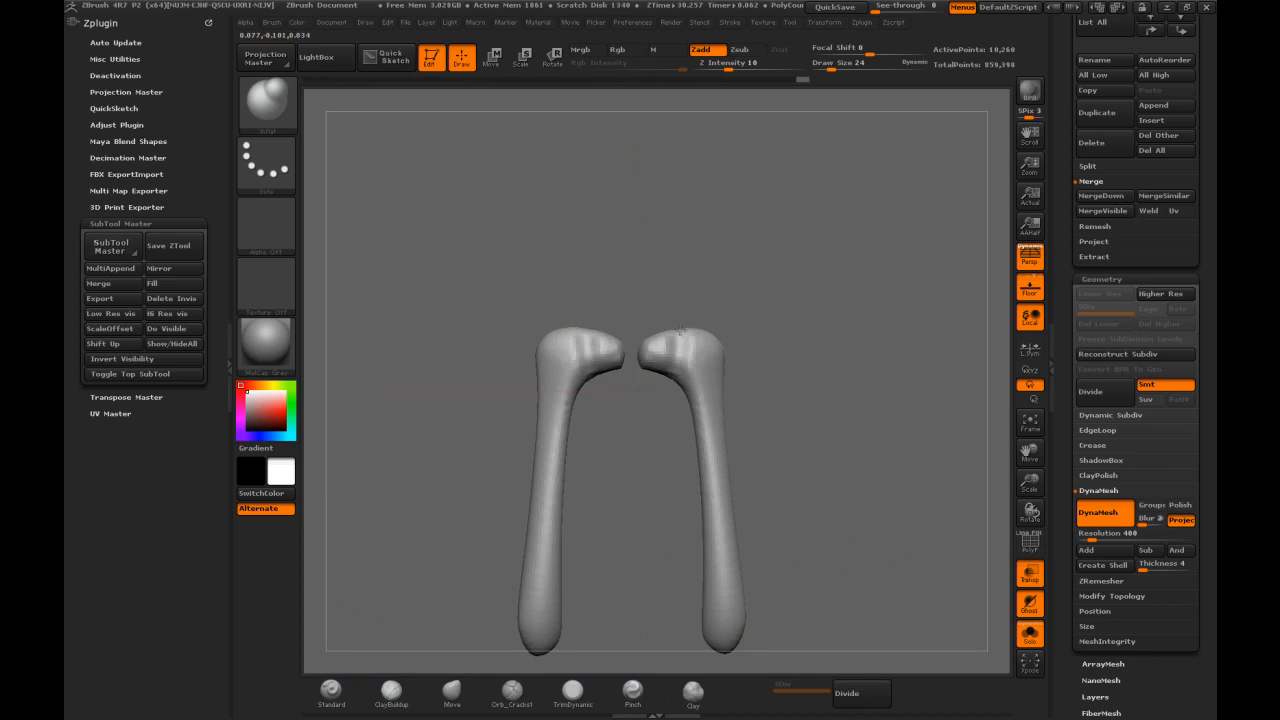
{"action": "left_click_drag", "start_coordinate": [737, 302], "coordinate": [695, 360]}
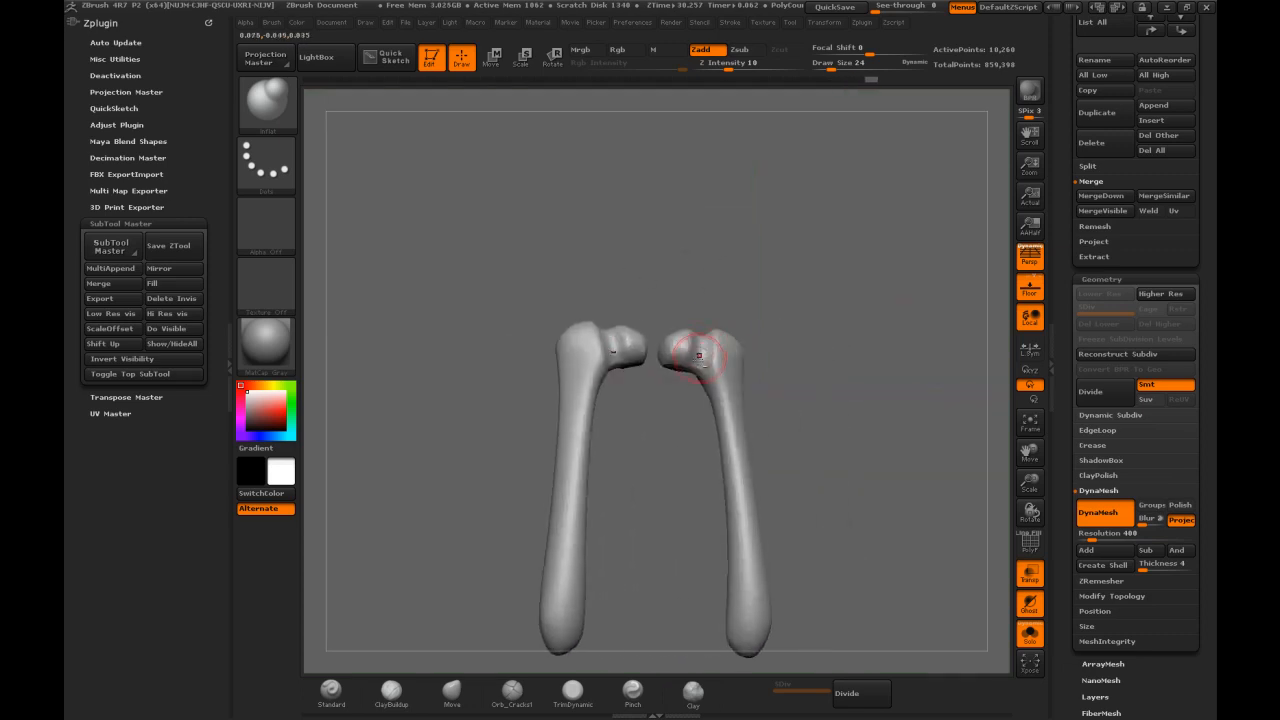
Reshape the lower ends of both thigh bones with the Move brush
{"action": "mouse_move", "coordinate": [754, 318]}
{"action": "left_mouse_down"}
{"action": "mouse_move", "coordinate": [829, 433]}
{"action": "mouse_move", "coordinate": [831, 497]}
{"action": "mouse_move", "coordinate": [651, 530]}
{"action": "left_mouse_up"}
{"action": "key", "text": "ctrl"}
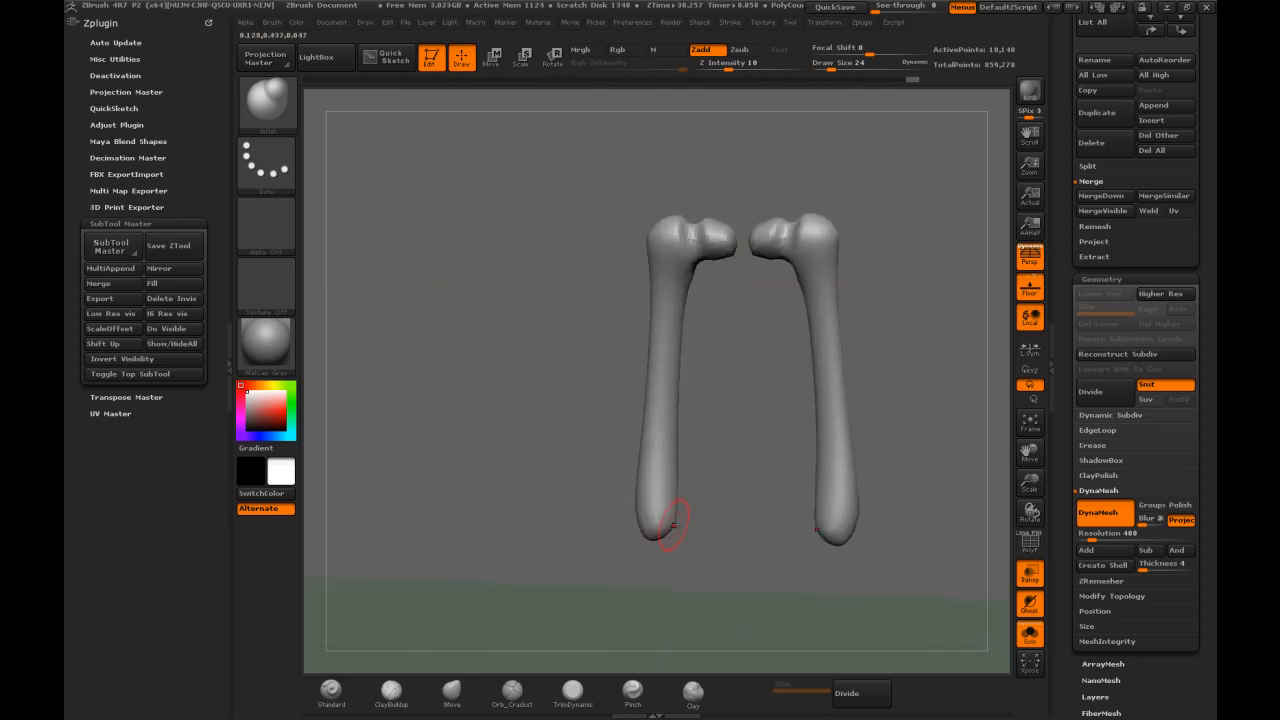
{"action": "key", "text": "b"}
{"action": "key", "text": "m"}
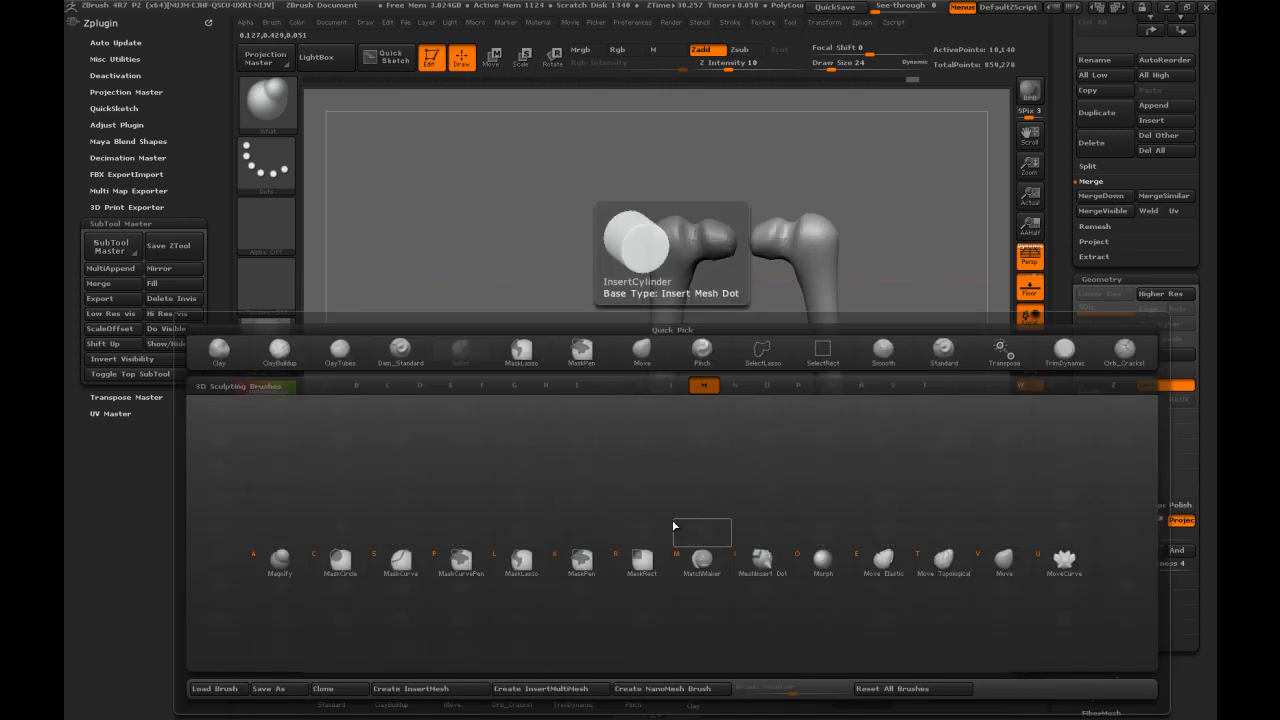
{"action": "key", "text": "v"}
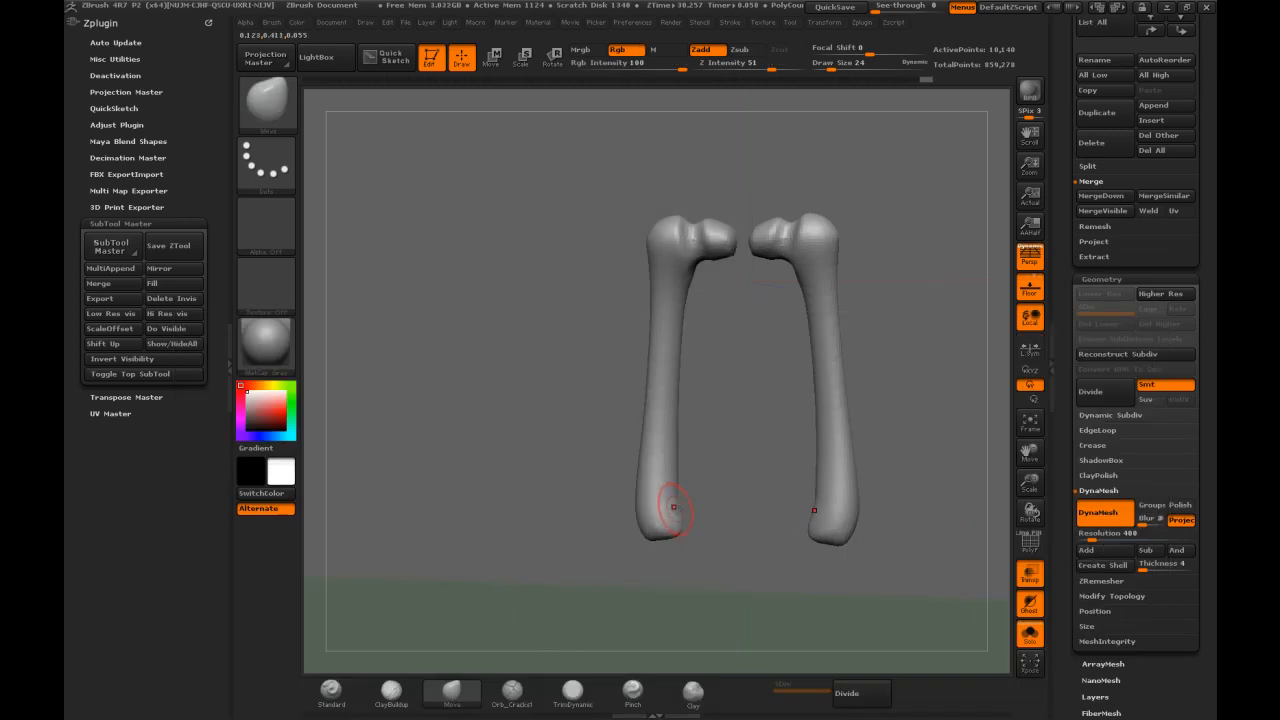
{"action": "left_click_drag", "start_coordinate": [586, 511], "coordinate": [616, 531]}
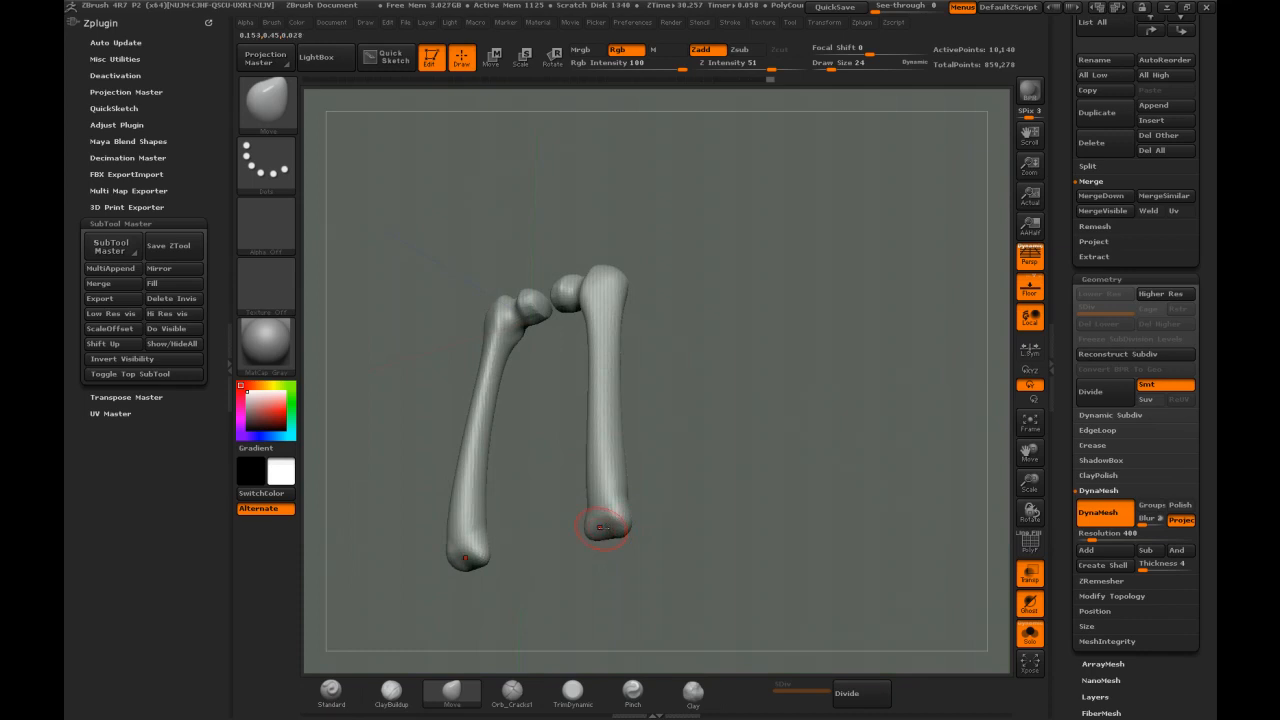
{"action": "left_click_drag", "start_coordinate": [631, 522], "coordinate": [621, 505]}
{"action": "mouse_move", "coordinate": [664, 459]}
{"action": "left_mouse_down"}
{"action": "mouse_move", "coordinate": [625, 493]}
{"action": "mouse_move", "coordinate": [656, 468]}
{"action": "left_mouse_up"}
{"action": "key", "text": "shift"}
Leave Solo mode to show the whole skeleton, smooth the thigh bones' lower ends and select the Inflat brush
{"action": "left_click", "coordinate": [1030, 634]}
{"action": "mouse_move", "coordinate": [820, 420]}
{"action": "left_mouse_down"}
{"action": "mouse_move", "coordinate": [791, 403]}
{"action": "mouse_move", "coordinate": [716, 430]}
{"action": "left_mouse_up"}
{"action": "left_click_drag", "start_coordinate": [650, 508], "coordinate": [647, 500], "text": "shift"}
{"action": "mouse_move", "coordinate": [712, 446]}
{"action": "left_mouse_down"}
{"action": "mouse_move", "coordinate": [753, 453]}
{"action": "mouse_move", "coordinate": [698, 408]}
{"action": "mouse_move", "coordinate": [636, 404]}
{"action": "mouse_move", "coordinate": [691, 403]}
{"action": "mouse_move", "coordinate": [644, 383]}
{"action": "mouse_move", "coordinate": [660, 431]}
{"action": "mouse_move", "coordinate": [656, 415]}
{"action": "mouse_move", "coordinate": [672, 408]}
{"action": "mouse_move", "coordinate": [646, 390]}
{"action": "left_mouse_up"}
{"action": "key", "text": "f"}
{"action": "key", "text": "b"}
{"action": "key", "text": "i"}
{"action": "key", "text": "n"}
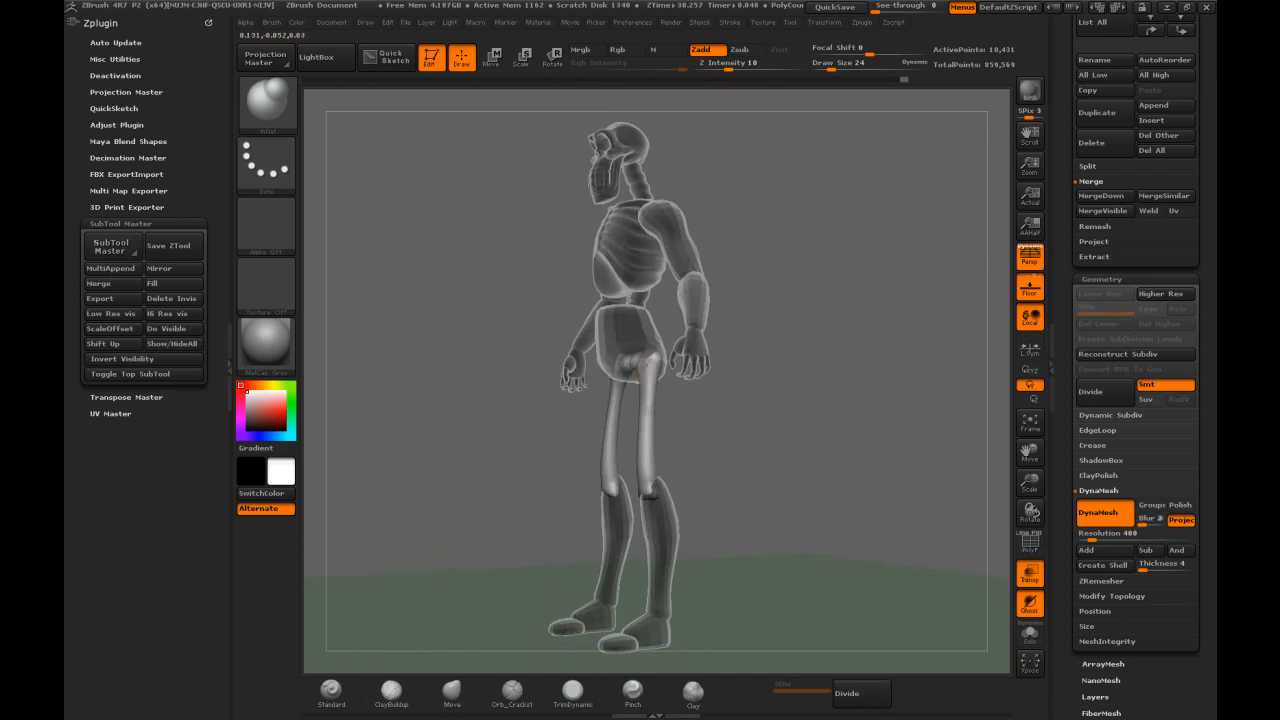
Turn off transparency for the other subtools and review the skeleton's proportions from several sides
{"action": "left_click_drag", "start_coordinate": [672, 443], "coordinate": [735, 426]}
{"action": "left_click_drag", "start_coordinate": [777, 283], "coordinate": [830, 280]}
{"action": "left_click", "coordinate": [1029, 575]}
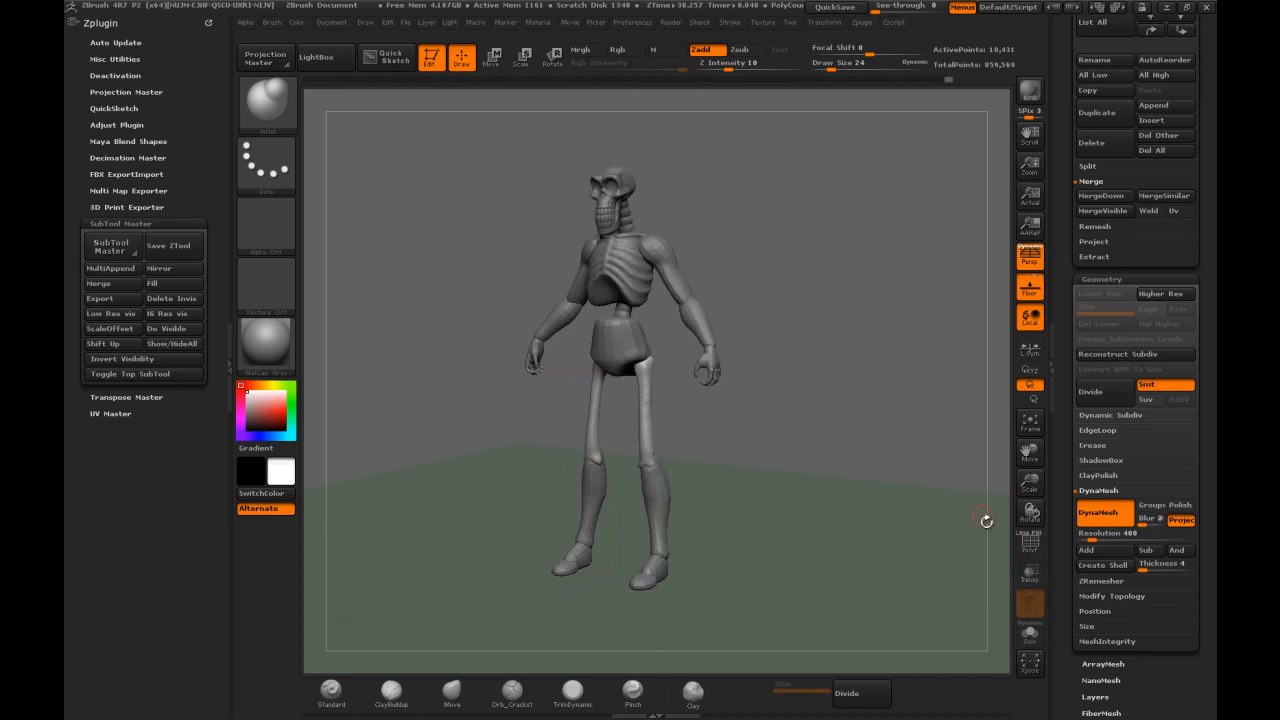
{"action": "left_click_drag", "start_coordinate": [894, 335], "coordinate": [886, 387]}
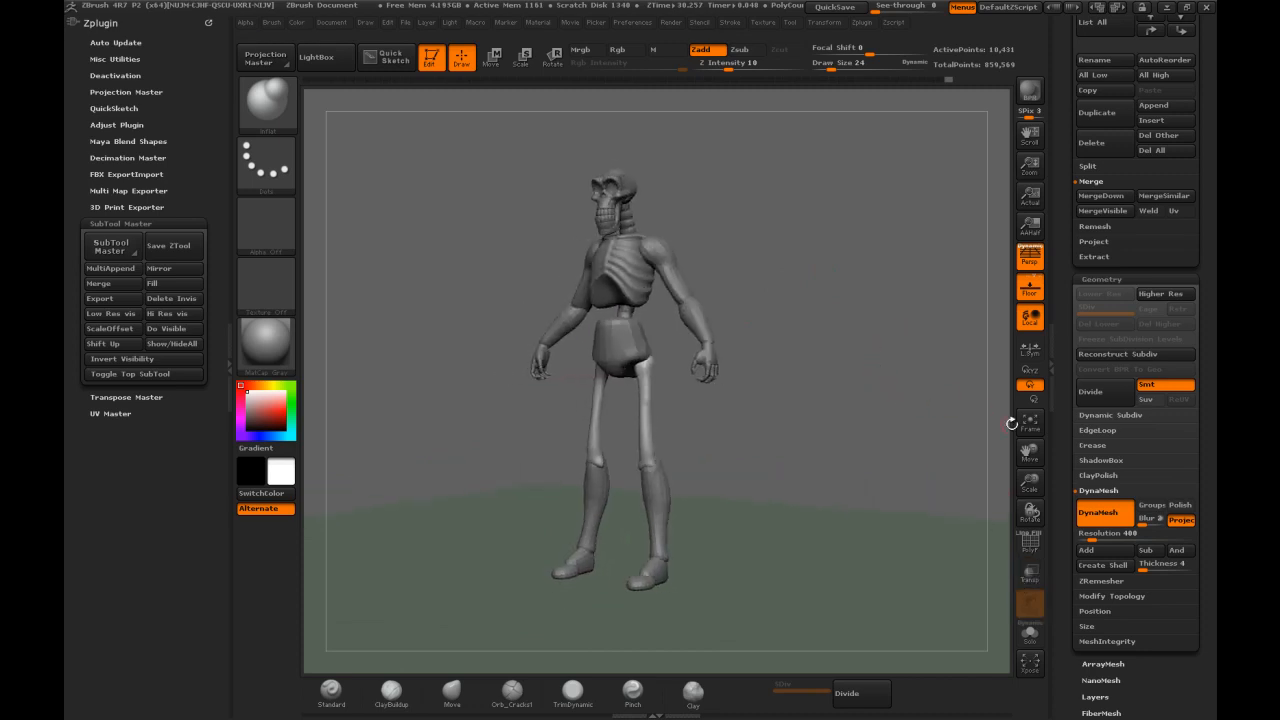
{"action": "left_click_drag", "start_coordinate": [1062, 223], "coordinate": [1066, 351]}
{"action": "mouse_move", "coordinate": [864, 260]}
{"action": "left_mouse_down"}
{"action": "mouse_move", "coordinate": [900, 268]}
{"action": "mouse_move", "coordinate": [812, 217]}
{"action": "mouse_move", "coordinate": [804, 234]}
{"action": "mouse_move", "coordinate": [775, 196]}
{"action": "mouse_move", "coordinate": [820, 215]}
{"action": "mouse_move", "coordinate": [727, 241]}
{"action": "mouse_move", "coordinate": [849, 243]}
{"action": "left_mouse_up"}
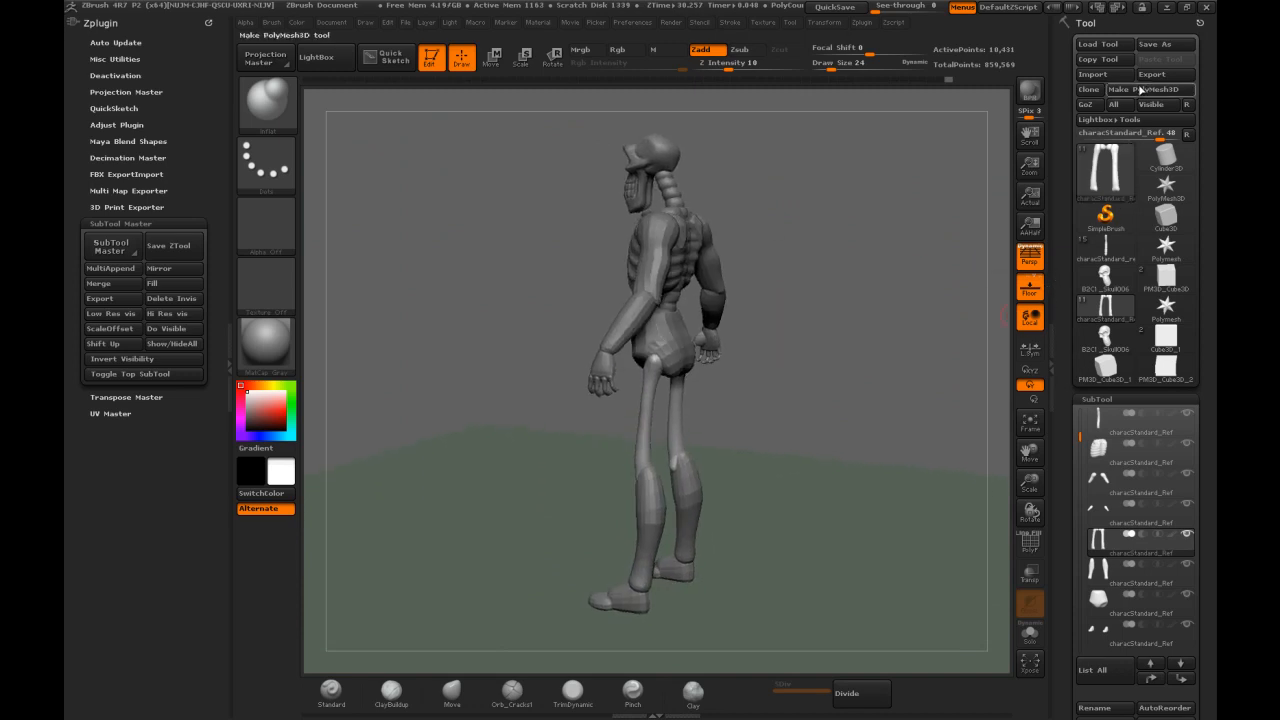
Append the characStandard_Ref OBJ from the B2C1_Skeleton project's OBJ folder with MultiAppend
{"action": "left_click", "coordinate": [112, 268]}
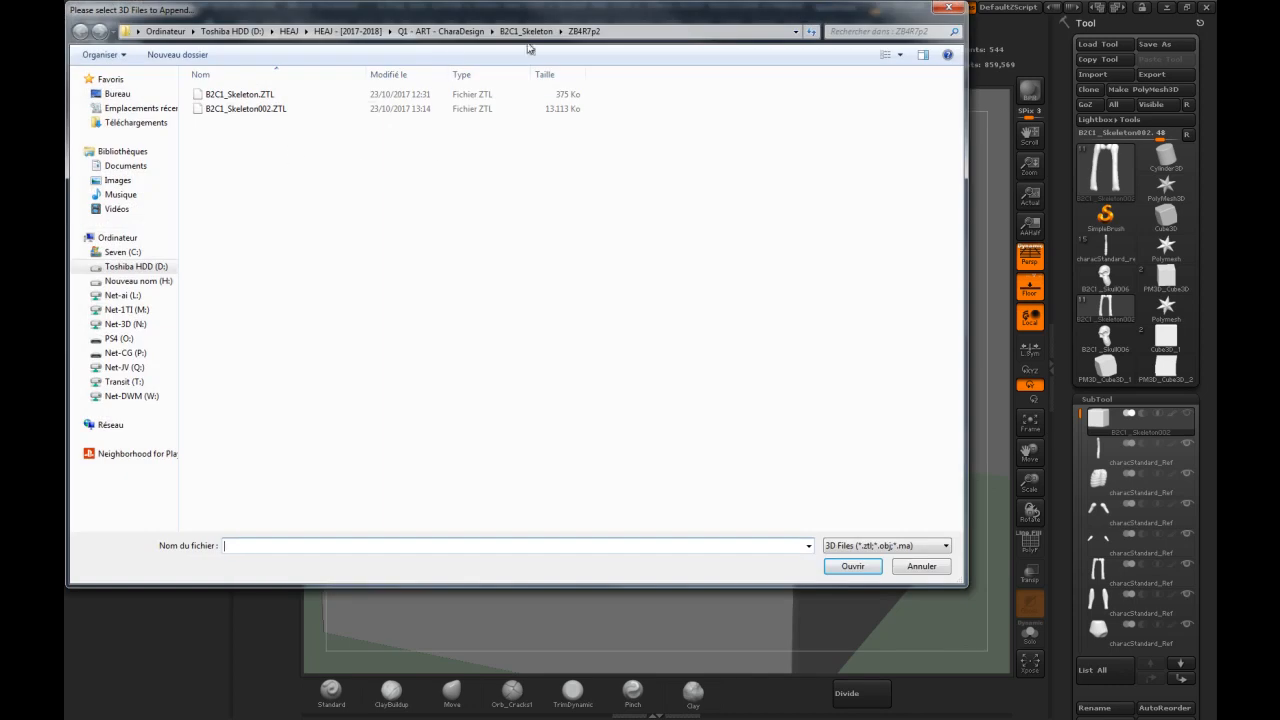
{"action": "left_click", "coordinate": [526, 31]}
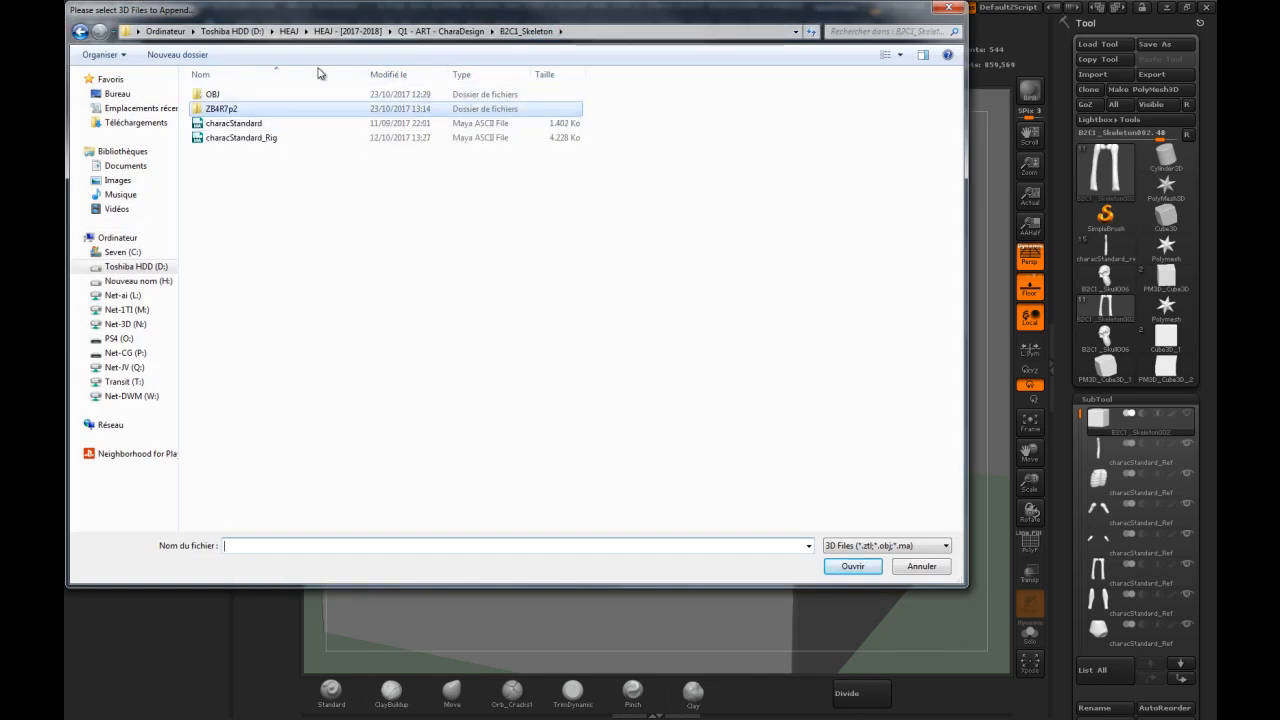
{"action": "double_click", "coordinate": [219, 95]}
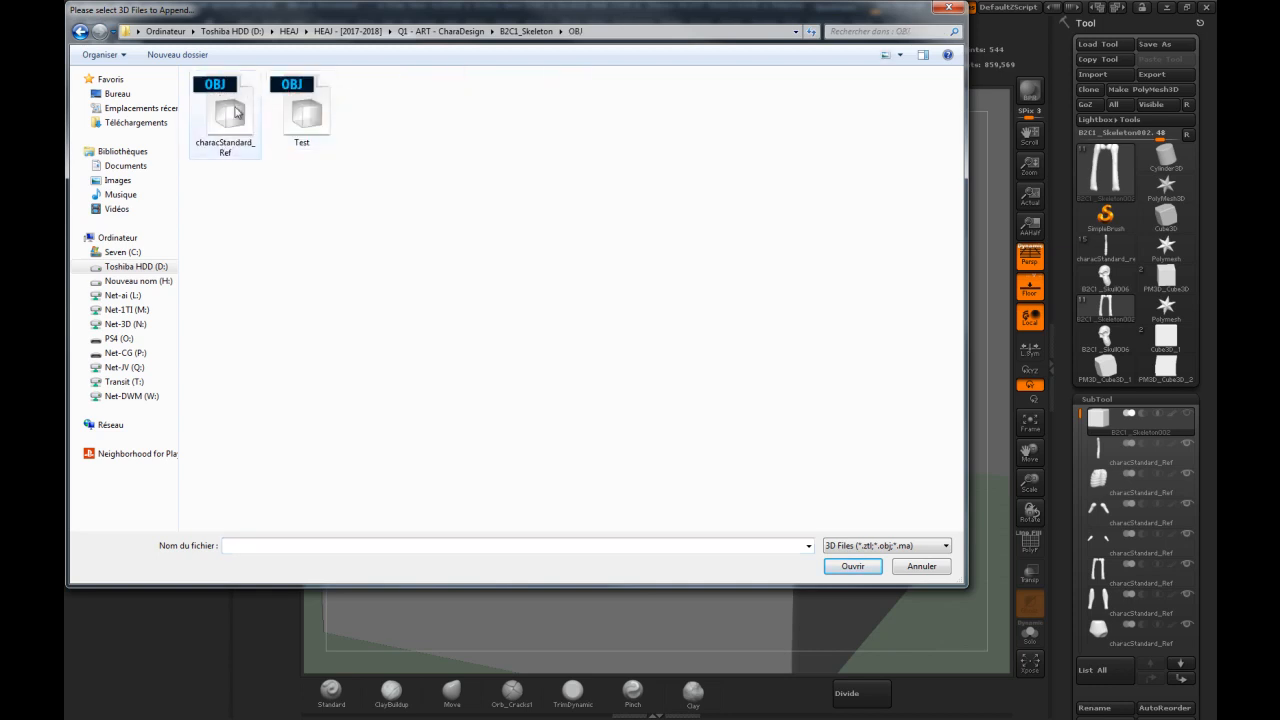
{"action": "double_click", "coordinate": [240, 125]}
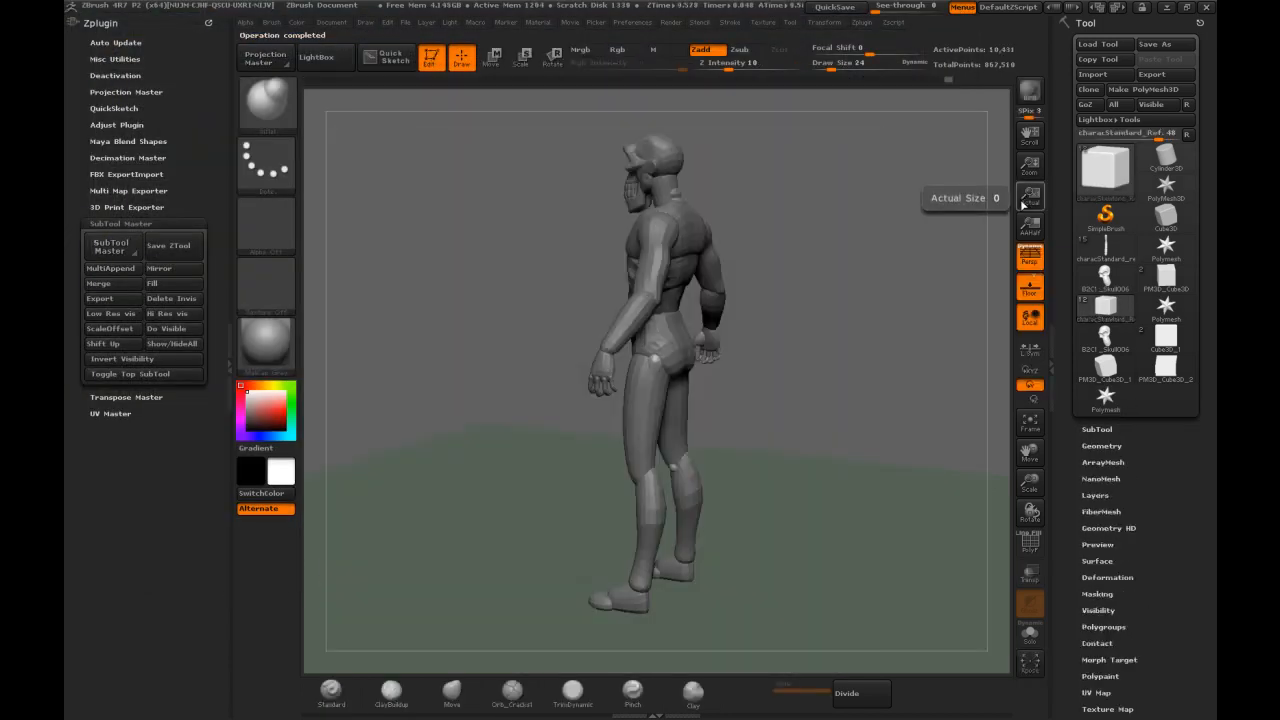
{"action": "left_click_drag", "start_coordinate": [848, 237], "coordinate": [950, 238]}
Select the appended full-body characStandard_Ref subtool at the end of the subtool list and isolate it with Solo
{"action": "left_click", "coordinate": [1097, 430]}
{"action": "left_click_drag", "start_coordinate": [1069, 397], "coordinate": [1068, 297]}
{"action": "left_click_drag", "start_coordinate": [1080, 108], "coordinate": [1066, 230]}
{"action": "left_click", "coordinate": [1098, 230]}
{"action": "left_click_drag", "start_coordinate": [817, 260], "coordinate": [851, 263]}
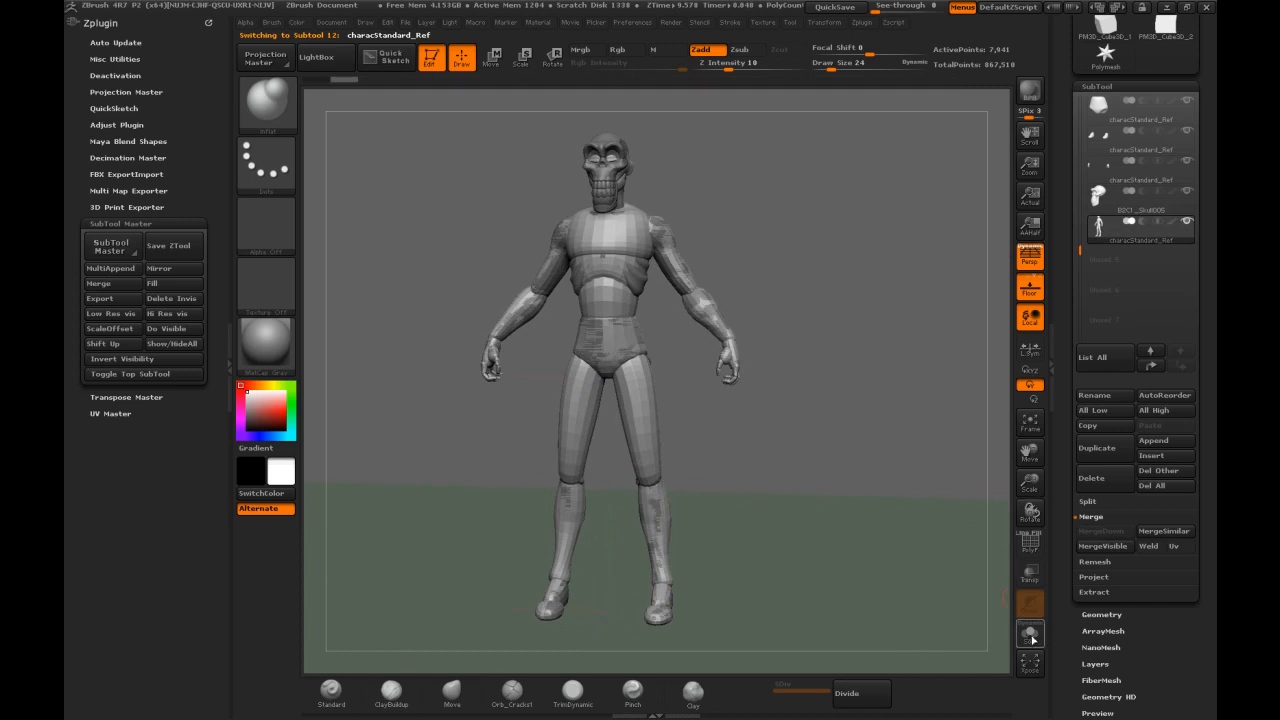
{"action": "left_click", "coordinate": [1031, 637]}
Subdivide the reference body three times, up to subdivision level 4
{"action": "left_click_drag", "start_coordinate": [815, 190], "coordinate": [821, 215]}
{"action": "key", "text": "ctrl+d"}
{"action": "key", "text": "ctrl+d"}
{"action": "key", "text": "ctrl+d"}
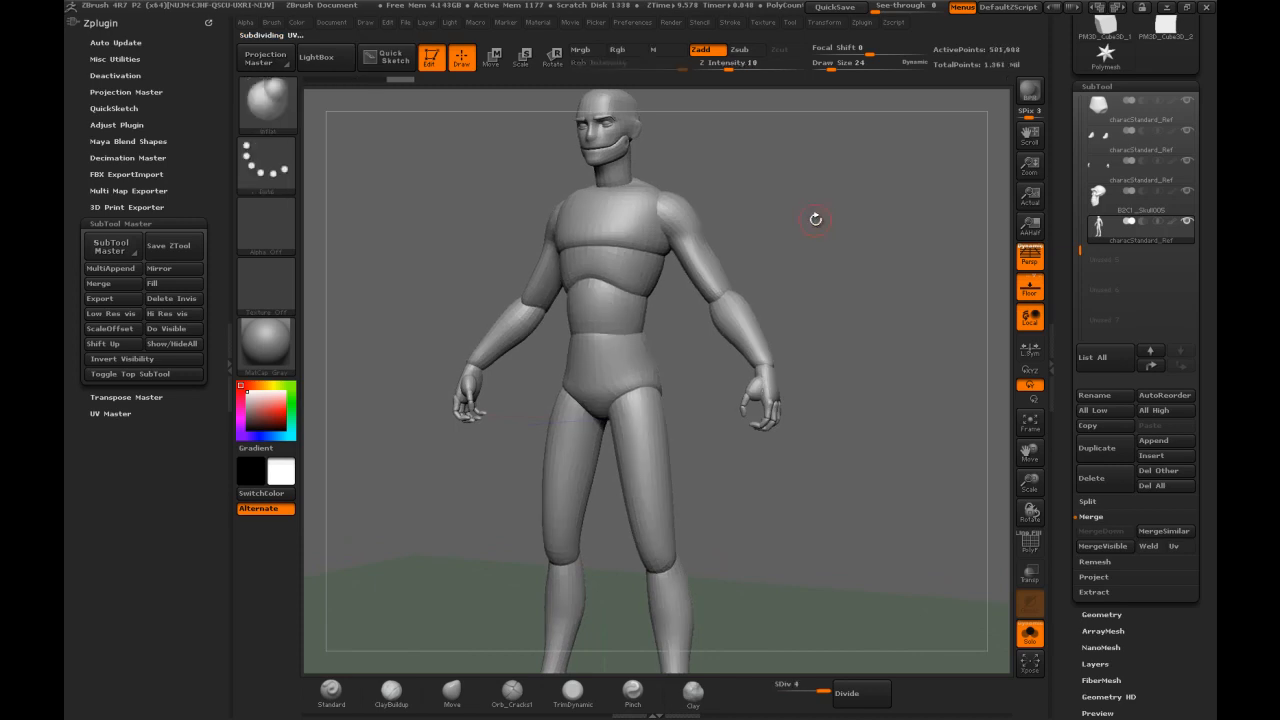
Convert the reference body to a DynaMesh at resolution 800
{"action": "left_click_drag", "start_coordinate": [1066, 429], "coordinate": [1055, 300]}
{"action": "left_click", "coordinate": [1096, 188]}
{"action": "scroll", "coordinate": [1068, 298], "scroll_direction": "down", "scroll_amount": 3}
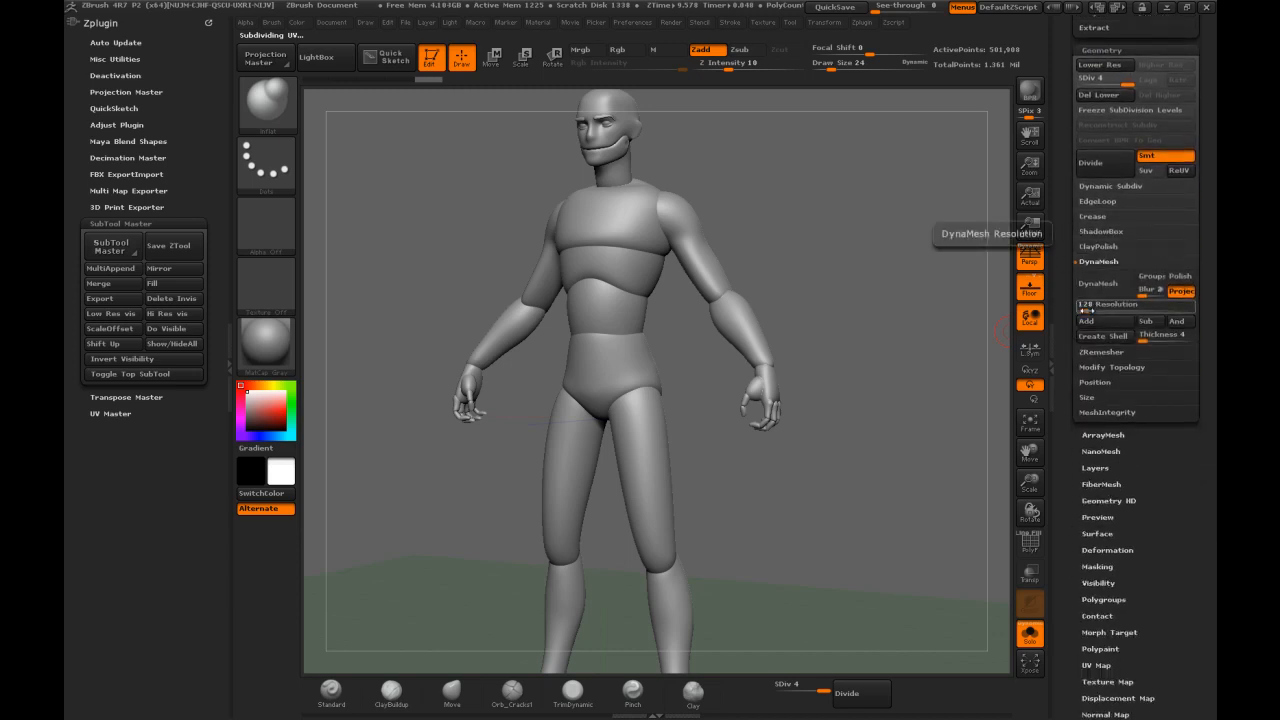
{"action": "left_click", "coordinate": [1084, 309]}
{"action": "type", "text": "800"}
{"action": "key", "text": "Return"}
{"action": "left_click", "coordinate": [1096, 284]}
{"action": "left_click", "coordinate": [952, 314]}
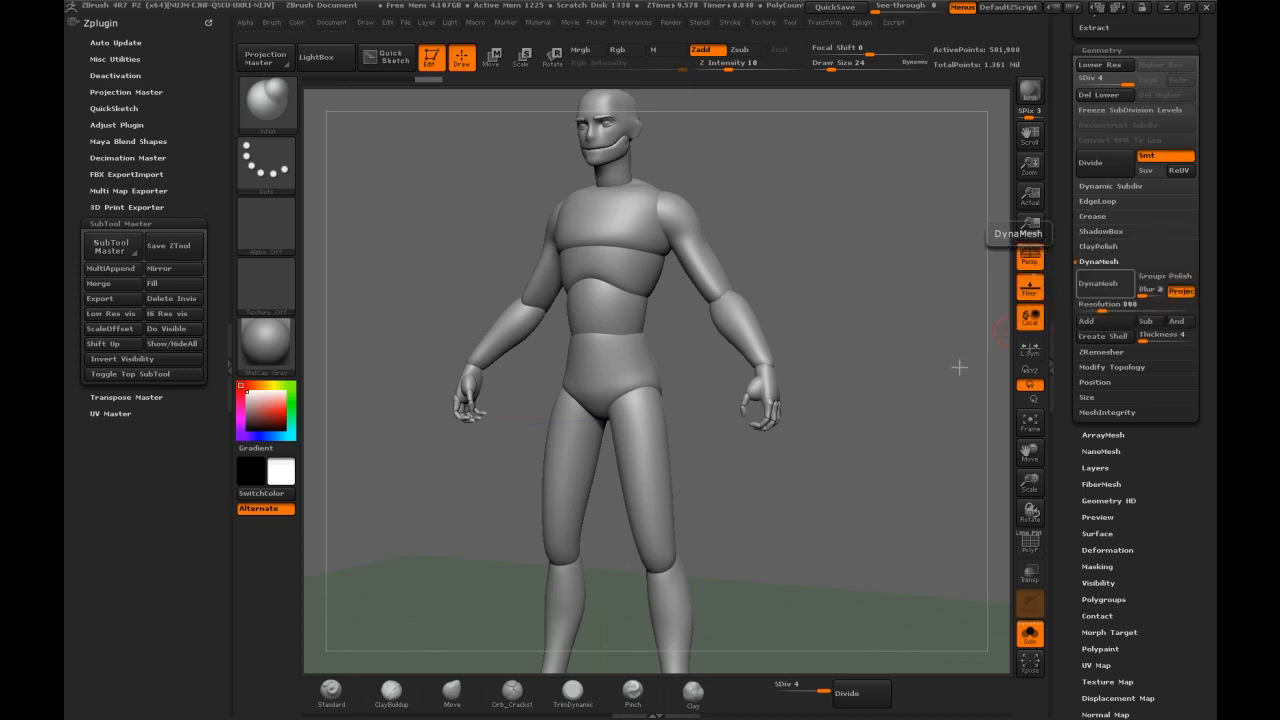
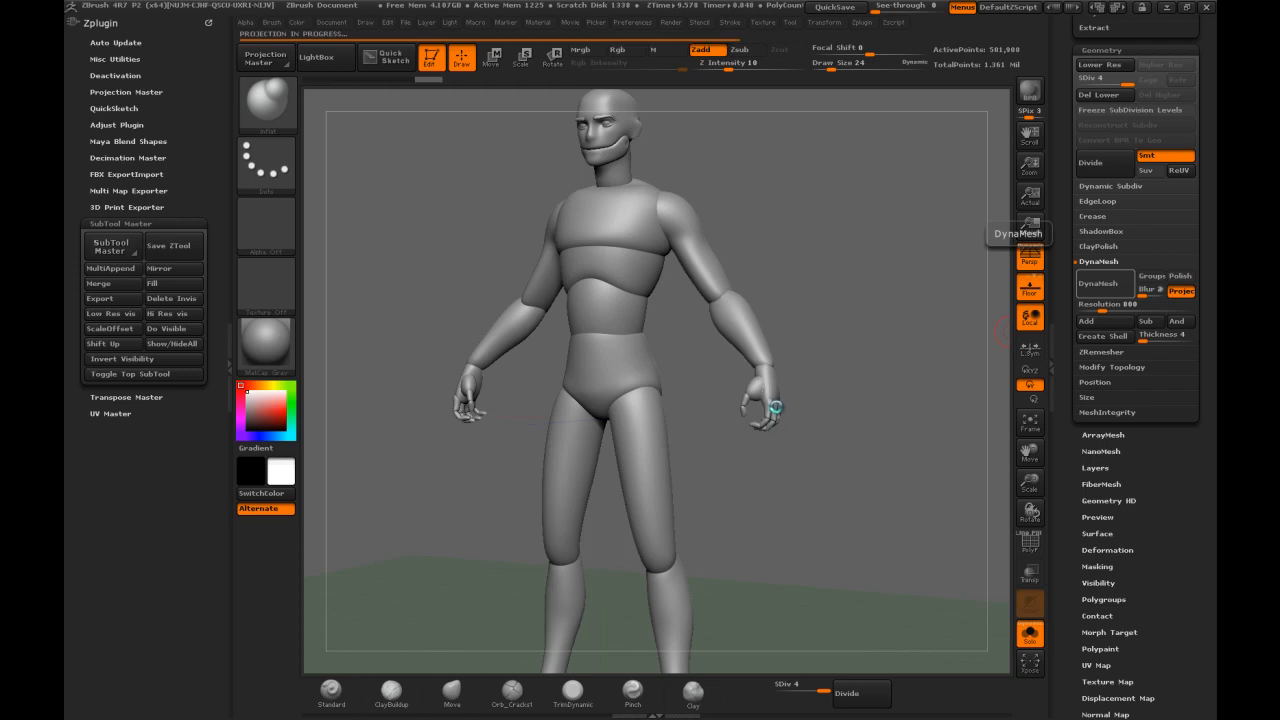
Smooth the seam across the body's chest with a draw size of 45
{"action": "left_click_drag", "start_coordinate": [845, 354], "coordinate": [892, 412]}
{"action": "left_click_drag", "start_coordinate": [923, 331], "coordinate": [834, 293]}
{"action": "key", "text": "s"}
{"action": "left_click_drag", "start_coordinate": [604, 277], "coordinate": [652, 273]}
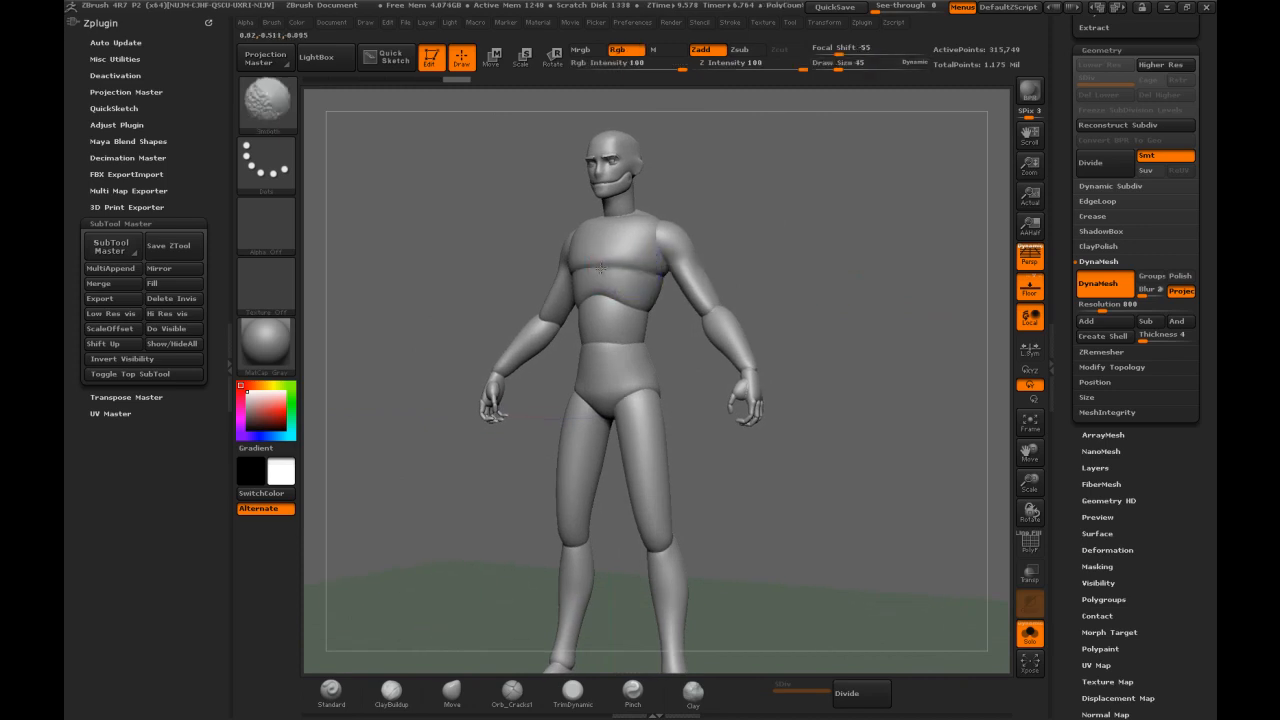
{"action": "key", "text": "ctrl+z"}
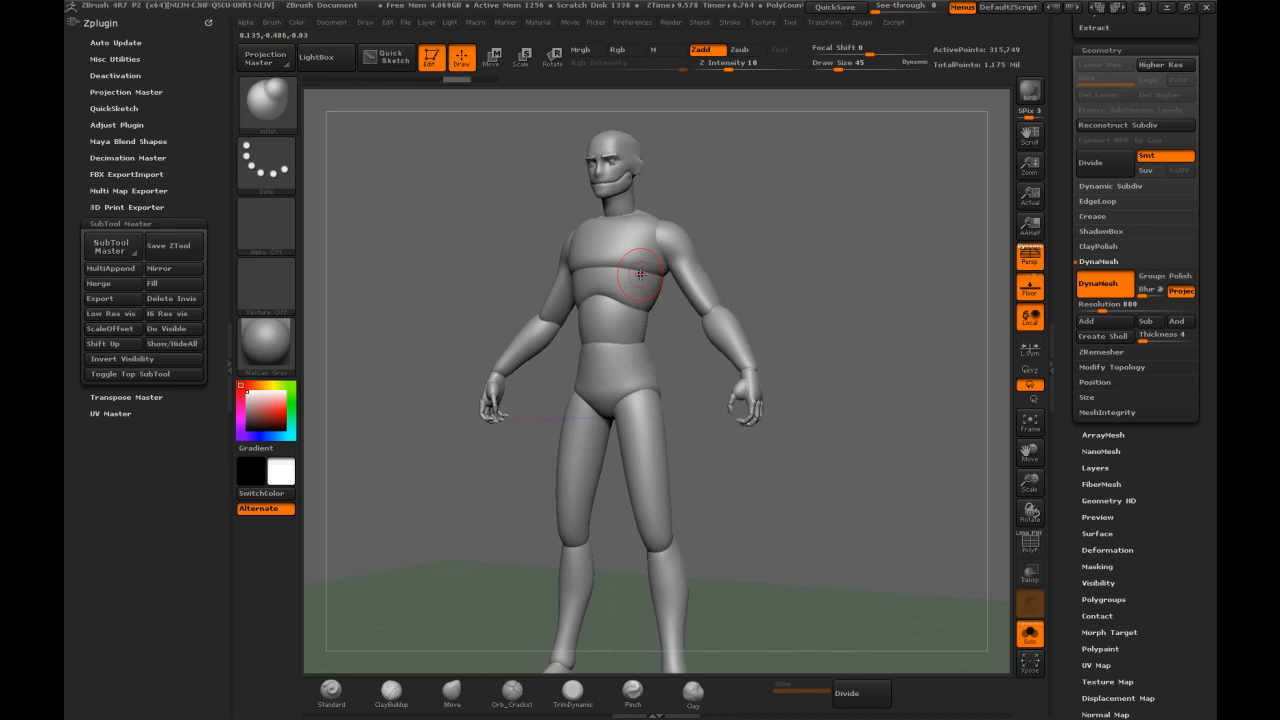
{"action": "right_click_drag", "start_coordinate": [655, 251], "coordinate": [671, 243]}
{"action": "left_click_drag", "start_coordinate": [602, 269], "coordinate": [643, 272], "text": "shift"}
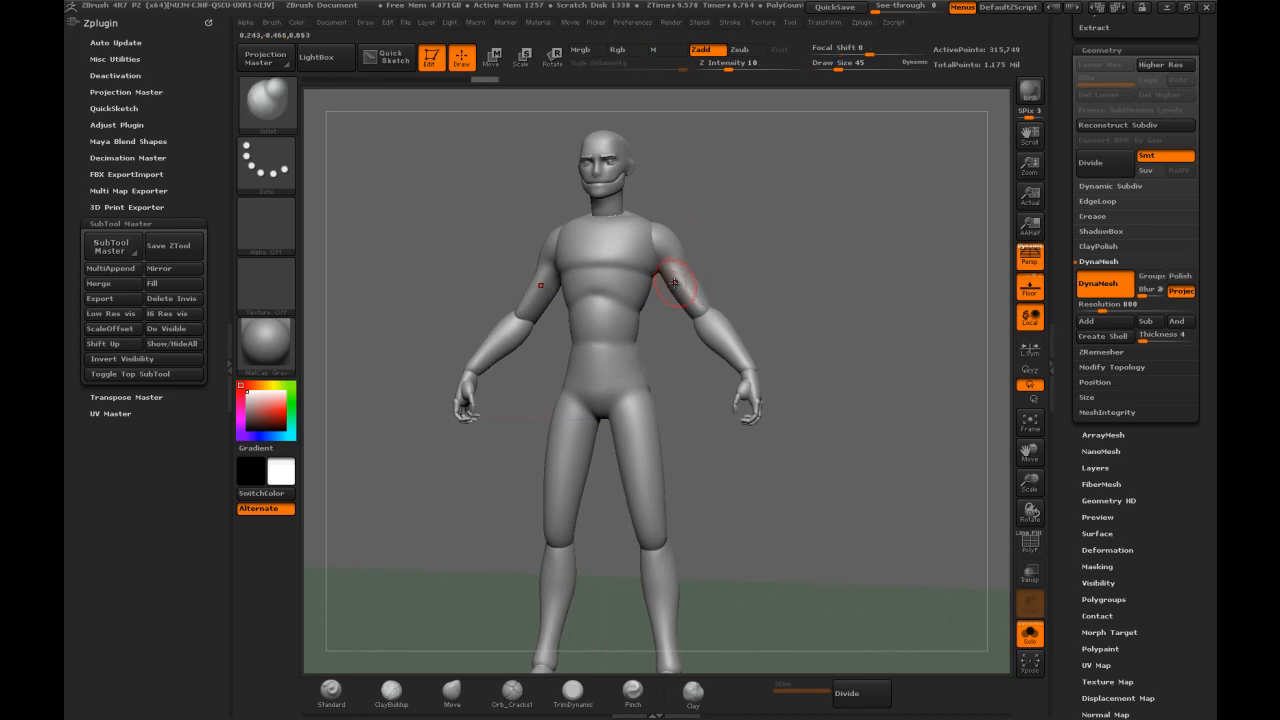
Enlarge the brush to a draw size of 65 and smooth the seams on the waist, hips and back
{"action": "key", "text": "bracketright"}
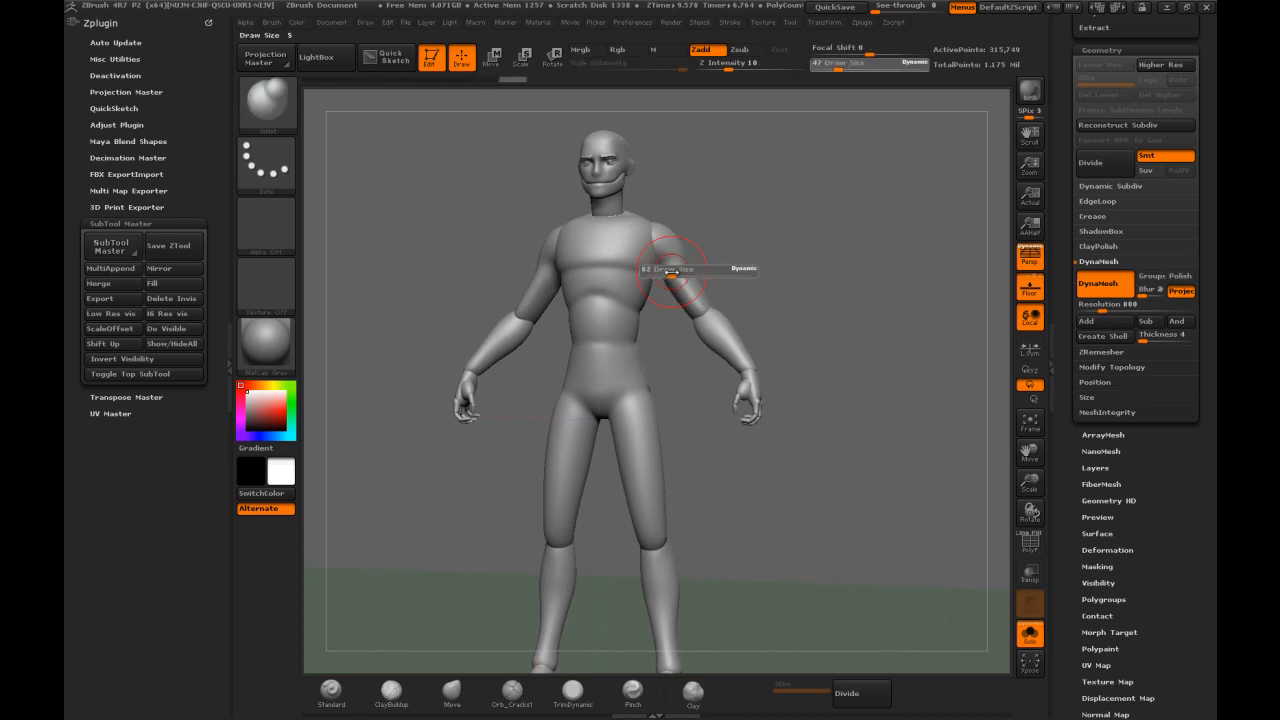
{"action": "key", "text": "ctrl"}
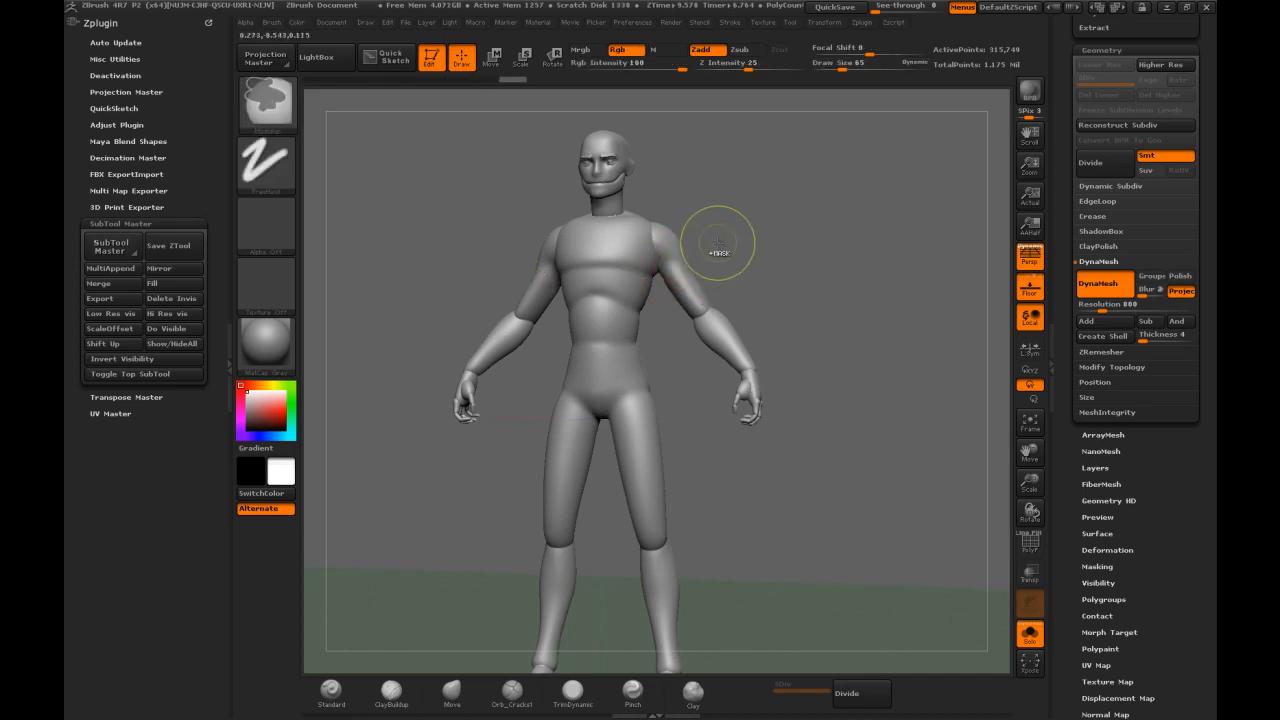
{"action": "key", "text": "shift"}
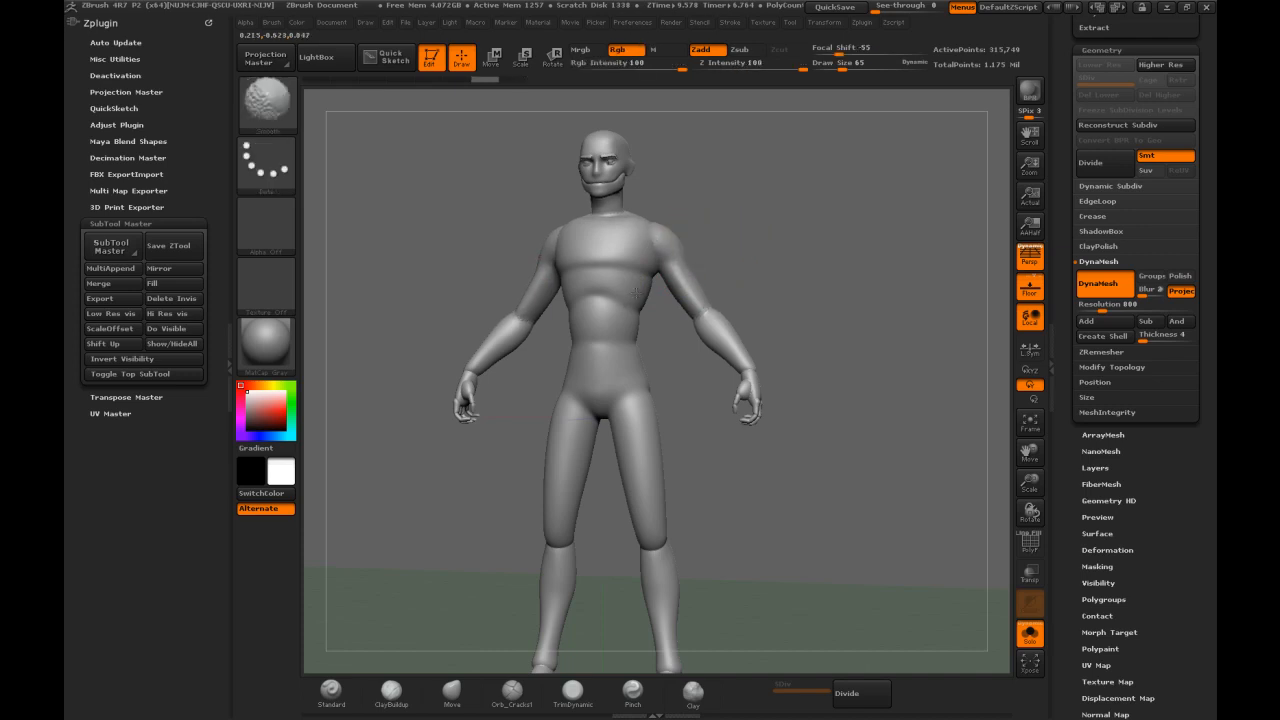
{"action": "left_click_drag", "start_coordinate": [656, 421], "coordinate": [690, 394]}
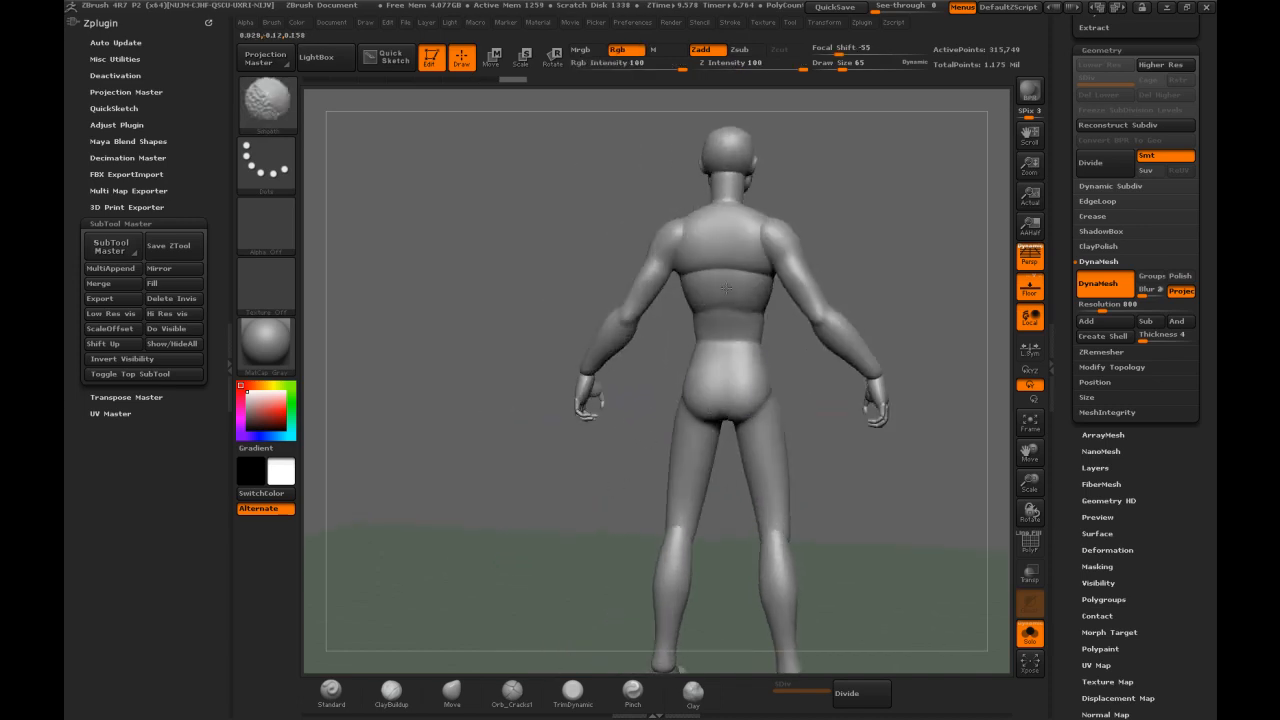
{"action": "mouse_move", "coordinate": [903, 234]}
{"action": "left_mouse_down"}
{"action": "mouse_move", "coordinate": [760, 262]}
{"action": "mouse_move", "coordinate": [745, 300]}
{"action": "left_mouse_up"}
Smooth the joint seams at the knees and ankles
{"action": "left_click_drag", "start_coordinate": [607, 548], "coordinate": [530, 400], "text": "alt"}
{"action": "left_click_drag", "start_coordinate": [646, 403], "coordinate": [672, 397], "text": "shift"}
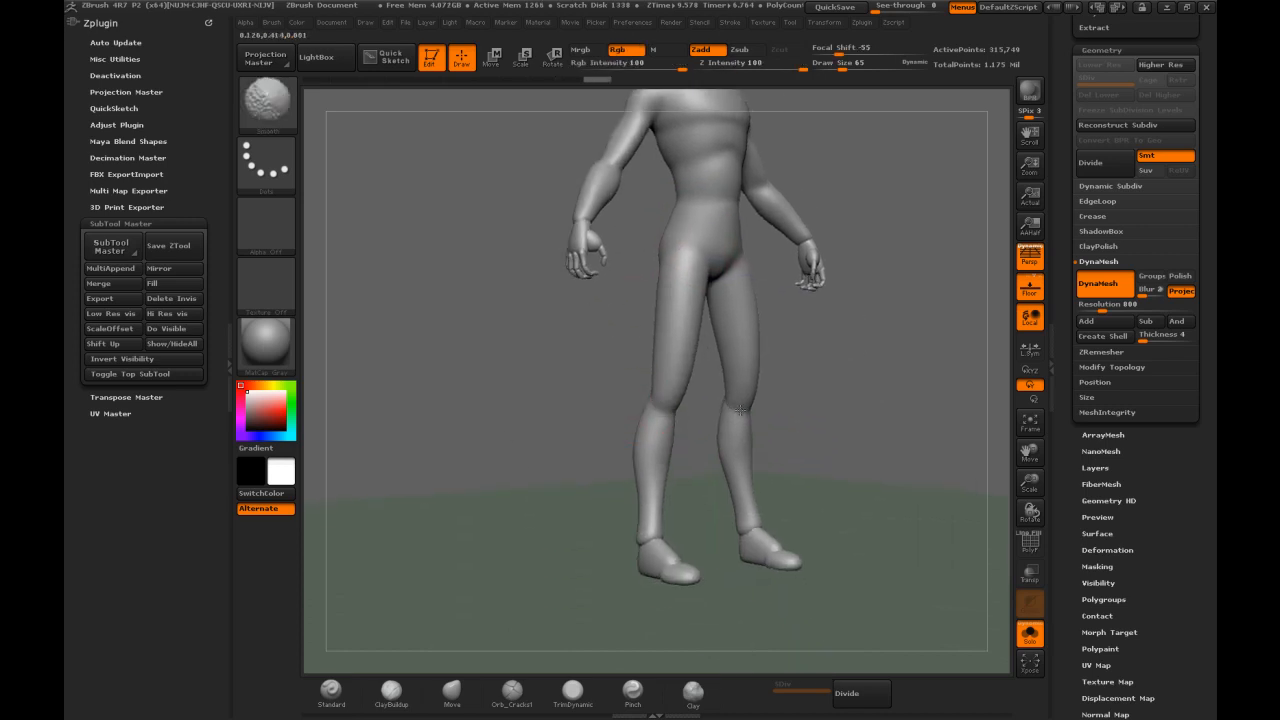
{"action": "left_click_drag", "start_coordinate": [574, 403], "coordinate": [777, 398]}
{"action": "left_click_drag", "start_coordinate": [832, 538], "coordinate": [855, 540], "text": "shift"}
Smooth the remaining seams on the head, neck, shoulders and arms of the body
{"action": "mouse_move", "coordinate": [614, 214]}
{"action": "left_mouse_down"}
{"action": "mouse_move", "coordinate": [595, 242]}
{"action": "mouse_move", "coordinate": [657, 233]}
{"action": "left_mouse_up"}
{"action": "mouse_move", "coordinate": [714, 171]}
{"action": "left_mouse_down", "text": "alt"}
{"action": "mouse_move", "coordinate": [836, 273]}
{"action": "mouse_move", "coordinate": [700, 209]}
{"action": "mouse_move", "coordinate": [648, 202]}
{"action": "left_mouse_up", "text": "alt"}
{"action": "left_click_drag", "start_coordinate": [758, 224], "coordinate": [668, 219]}
{"action": "key", "text": "shift"}
{"action": "left_click_drag", "start_coordinate": [740, 256], "coordinate": [822, 263]}
{"action": "mouse_move", "coordinate": [665, 333]}
{"action": "left_mouse_down", "text": "shift"}
{"action": "mouse_move", "coordinate": [690, 428]}
{"action": "mouse_move", "coordinate": [670, 340]}
{"action": "left_mouse_up", "text": "shift"}
{"action": "mouse_move", "coordinate": [871, 251]}
{"action": "left_mouse_down", "text": "alt"}
{"action": "mouse_move", "coordinate": [851, 206]}
{"action": "mouse_move", "coordinate": [817, 297]}
{"action": "mouse_move", "coordinate": [866, 298]}
{"action": "mouse_move", "coordinate": [650, 276]}
{"action": "left_mouse_up", "text": "alt"}
{"action": "key", "text": "shift"}
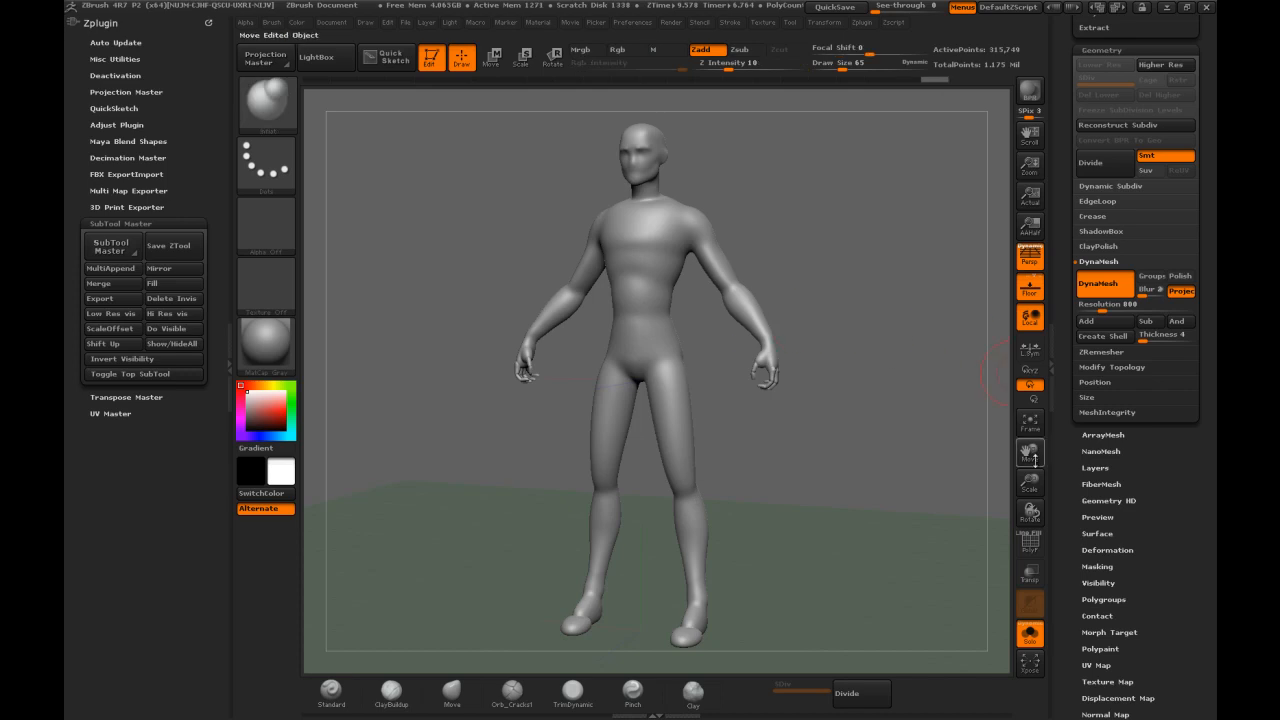
Examine the smoothed body's mesh and polygroups in the polyframe display
{"action": "left_click", "coordinate": [1029, 540]}
{"action": "left_click_drag", "start_coordinate": [879, 245], "coordinate": [1041, 458], "text": "alt"}
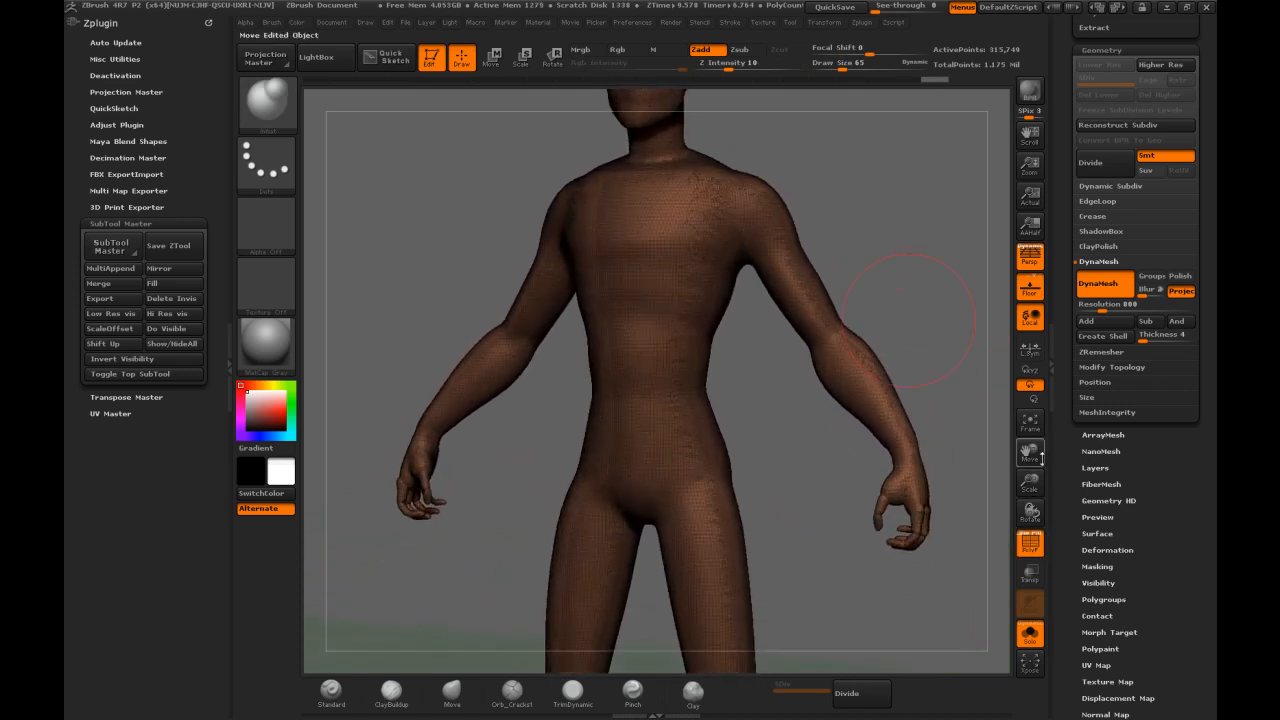
{"action": "left_click", "coordinate": [1029, 541]}
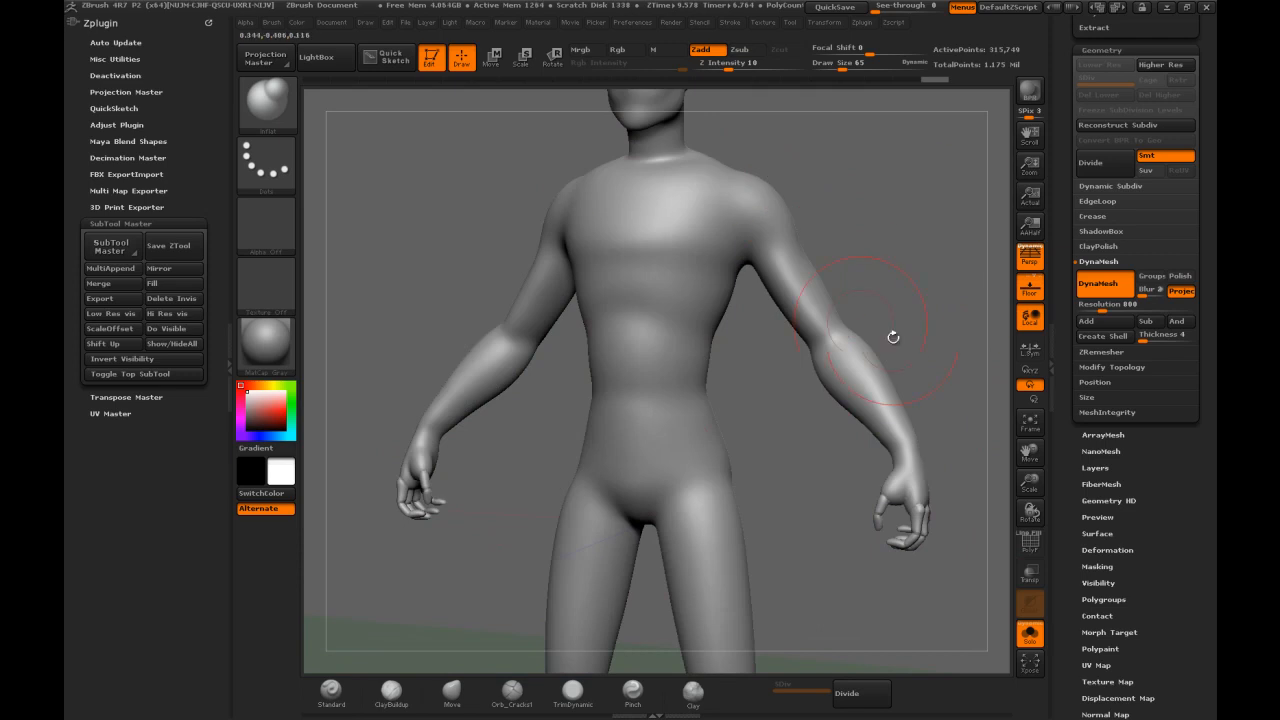
Regroup the body with Auto Groups and check the new polygroups in the polyframe display
{"action": "left_click_drag", "start_coordinate": [1066, 569], "coordinate": [1073, 368]}
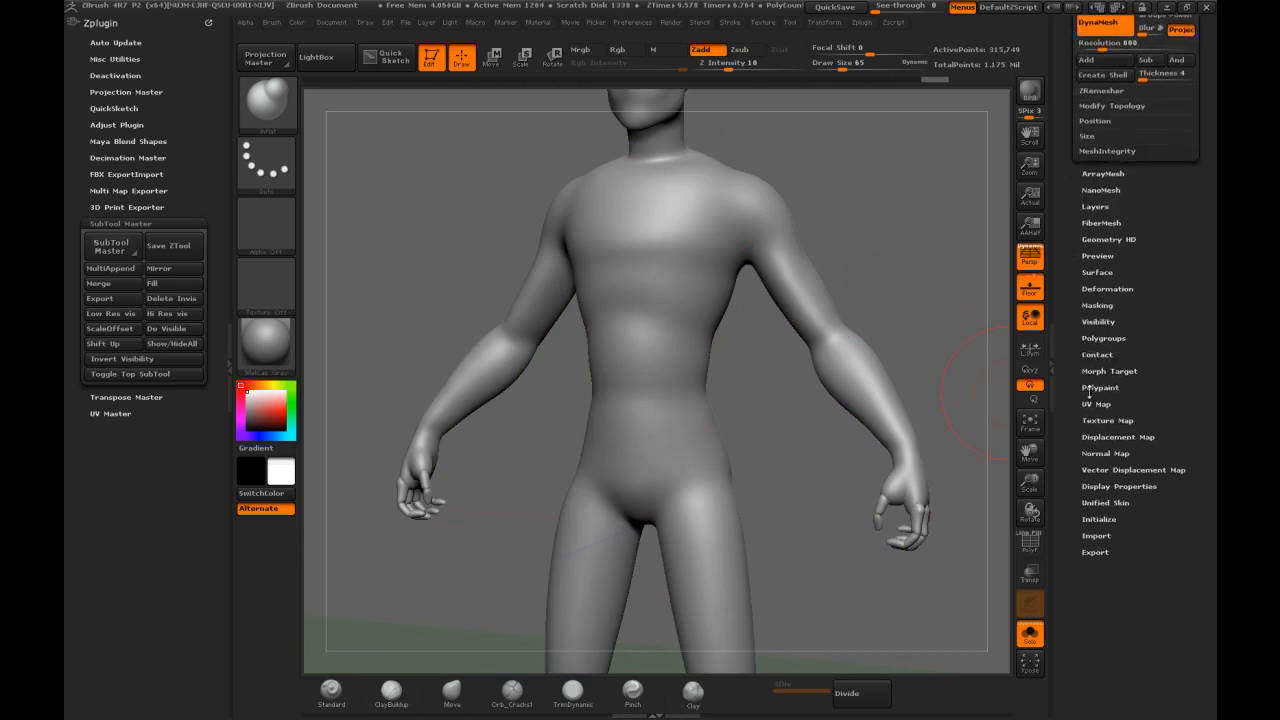
{"action": "left_click", "coordinate": [1100, 340]}
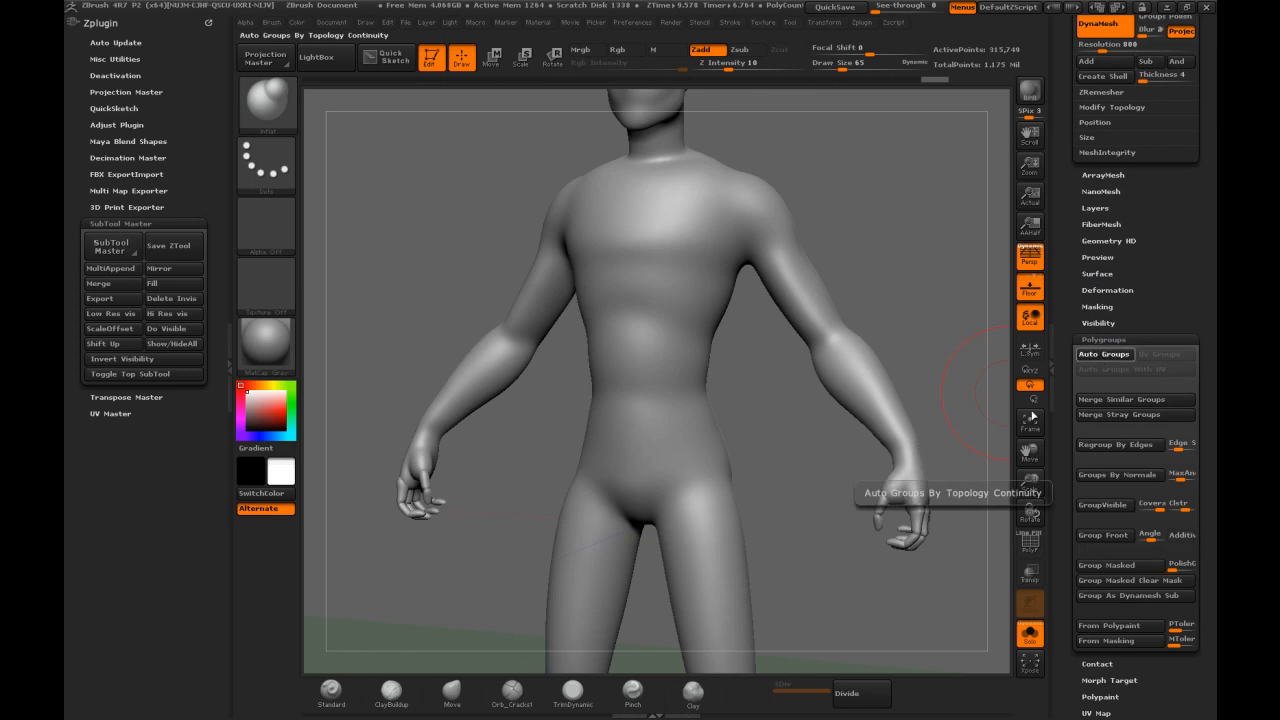
{"action": "left_click", "coordinate": [1030, 540]}
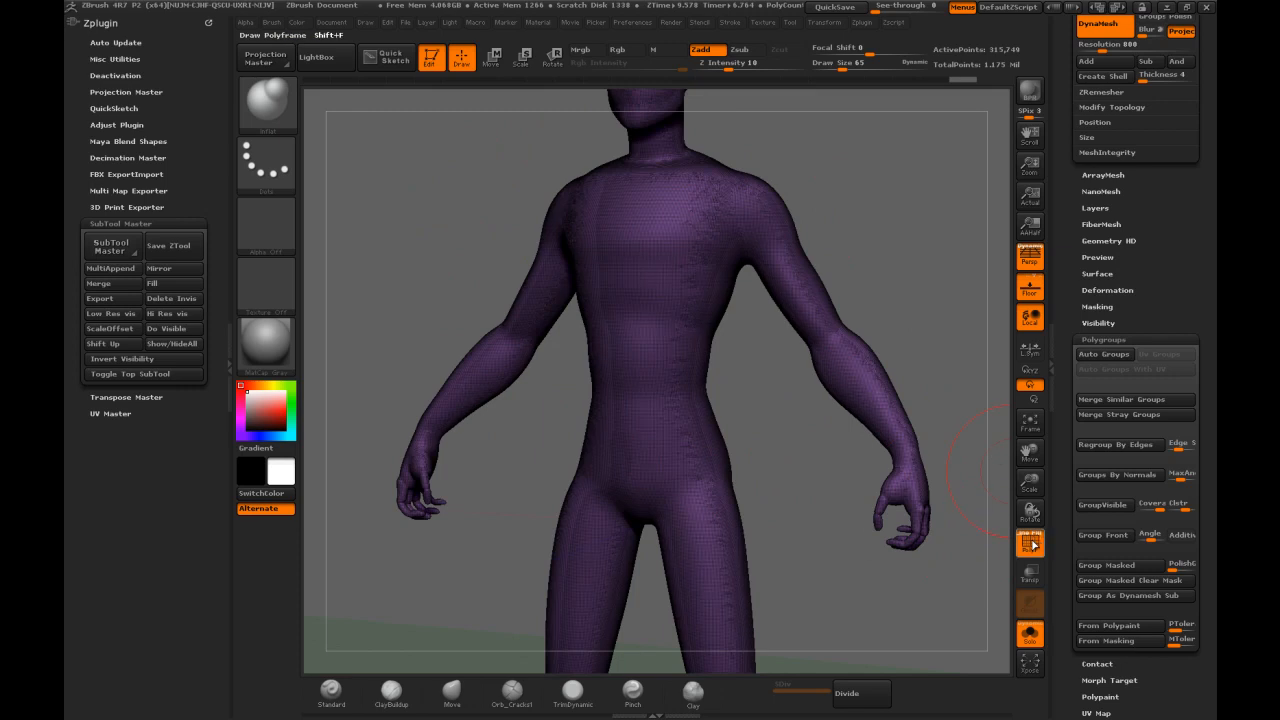
{"action": "left_click", "coordinate": [1030, 540]}
Mask the torso and the arms down to the wrists with a draw size of 24, leaving a strip open down the front
{"action": "mouse_move", "coordinate": [845, 193]}
{"action": "left_mouse_down", "text": "alt"}
{"action": "mouse_move", "coordinate": [850, 148]}
{"action": "mouse_move", "coordinate": [867, 197]}
{"action": "left_mouse_up", "text": "alt"}
{"action": "left_click_drag", "start_coordinate": [1055, 127], "coordinate": [1063, 302]}
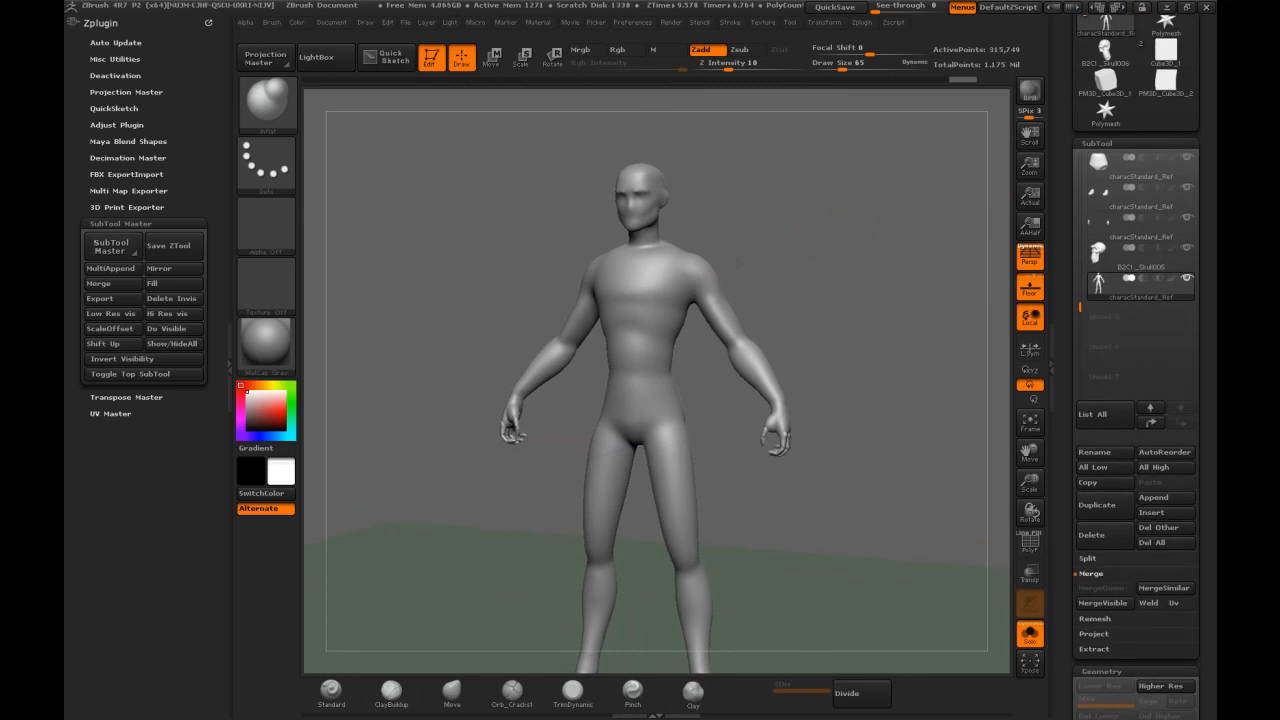
{"action": "left_click_drag", "start_coordinate": [737, 262], "coordinate": [657, 263]}
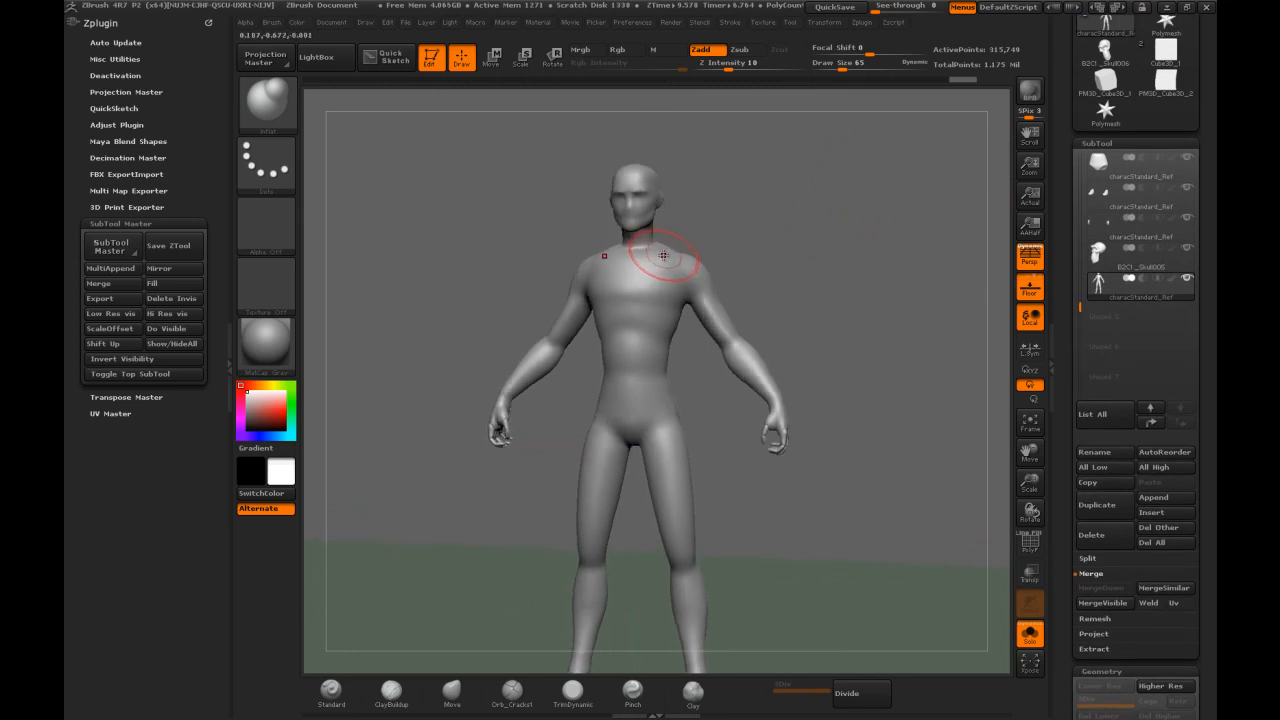
{"action": "key", "text": "s"}
{"action": "left_click_drag", "start_coordinate": [670, 256], "coordinate": [659, 256]}
{"action": "left_click", "coordinate": [276, 112], "text": "ctrl"}
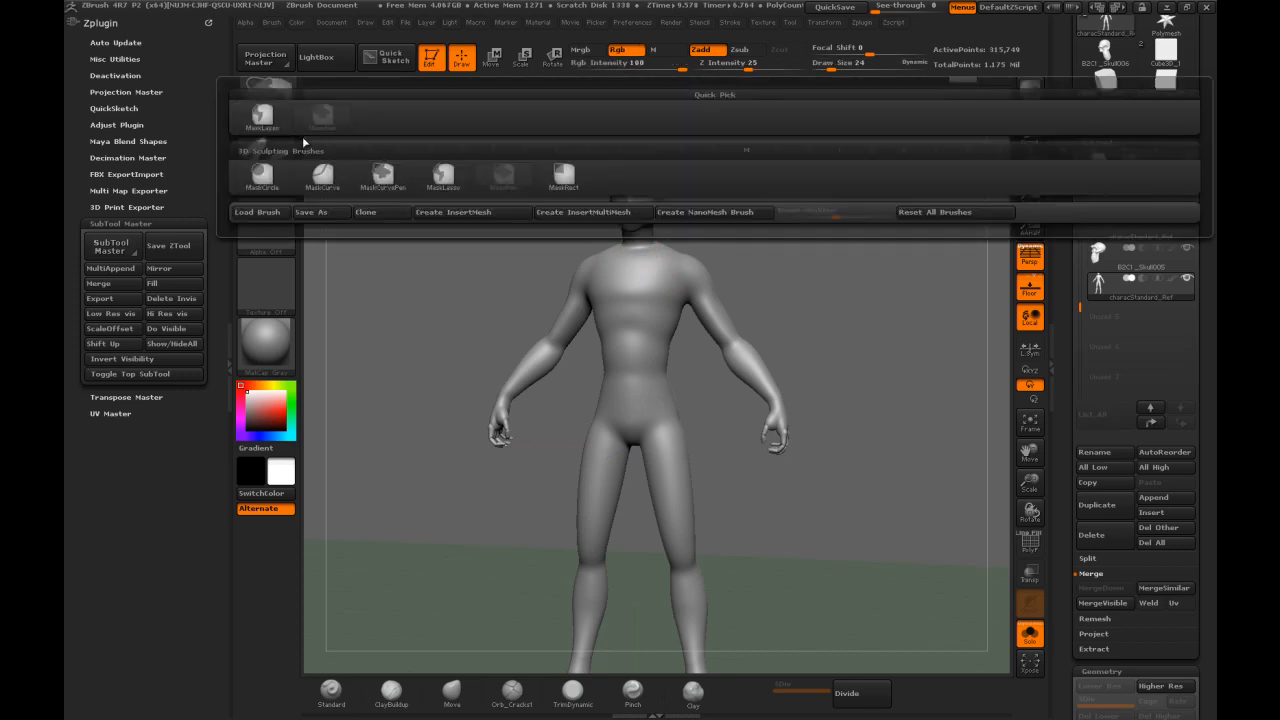
{"action": "mouse_move", "coordinate": [734, 237]}
{"action": "left_mouse_down"}
{"action": "mouse_move", "coordinate": [688, 237]}
{"action": "mouse_move", "coordinate": [640, 440]}
{"action": "mouse_move", "coordinate": [697, 405]}
{"action": "mouse_move", "coordinate": [710, 355]}
{"action": "mouse_move", "coordinate": [742, 410]}
{"action": "mouse_move", "coordinate": [795, 390]}
{"action": "mouse_move", "coordinate": [807, 338]}
{"action": "mouse_move", "coordinate": [794, 288]}
{"action": "mouse_move", "coordinate": [778, 262]}
{"action": "mouse_move", "coordinate": [715, 227]}
{"action": "left_mouse_up"}
{"action": "key", "text": "ctrl+shift"}
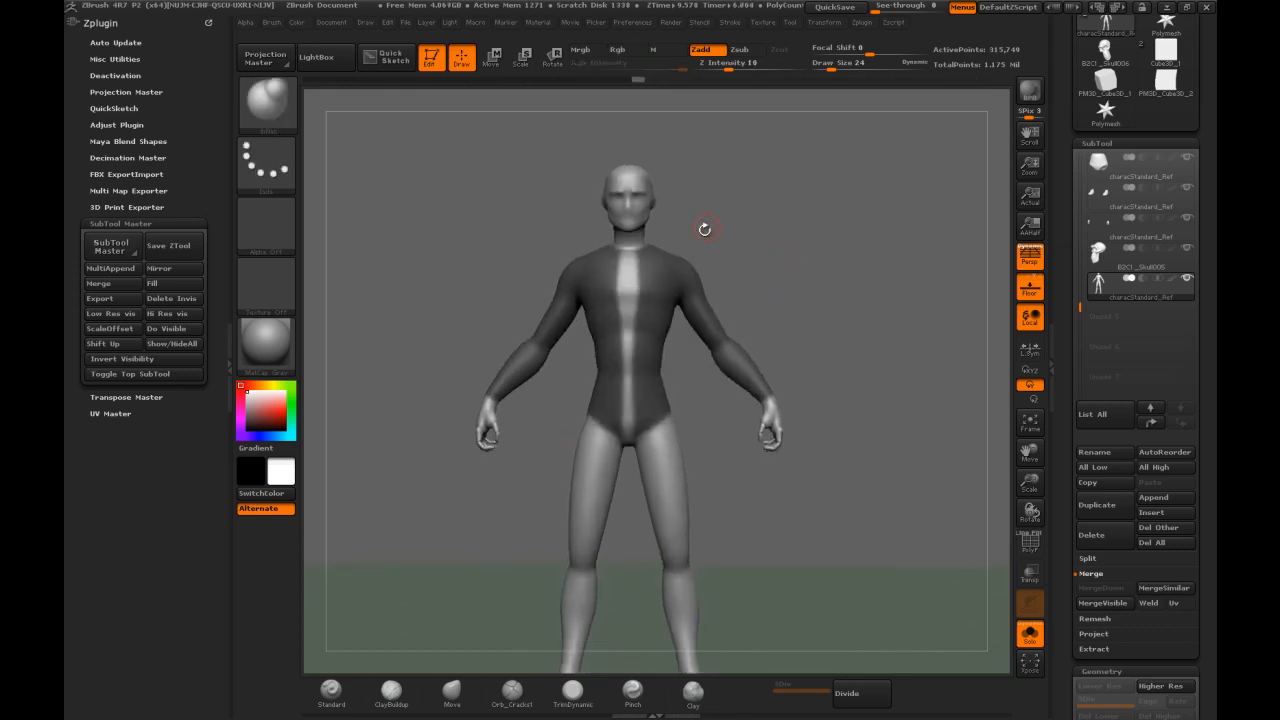
Unmask the hips and crotch with the MaskLasso brush so the torso mask ends at the waist
{"action": "key", "text": "ctrl"}
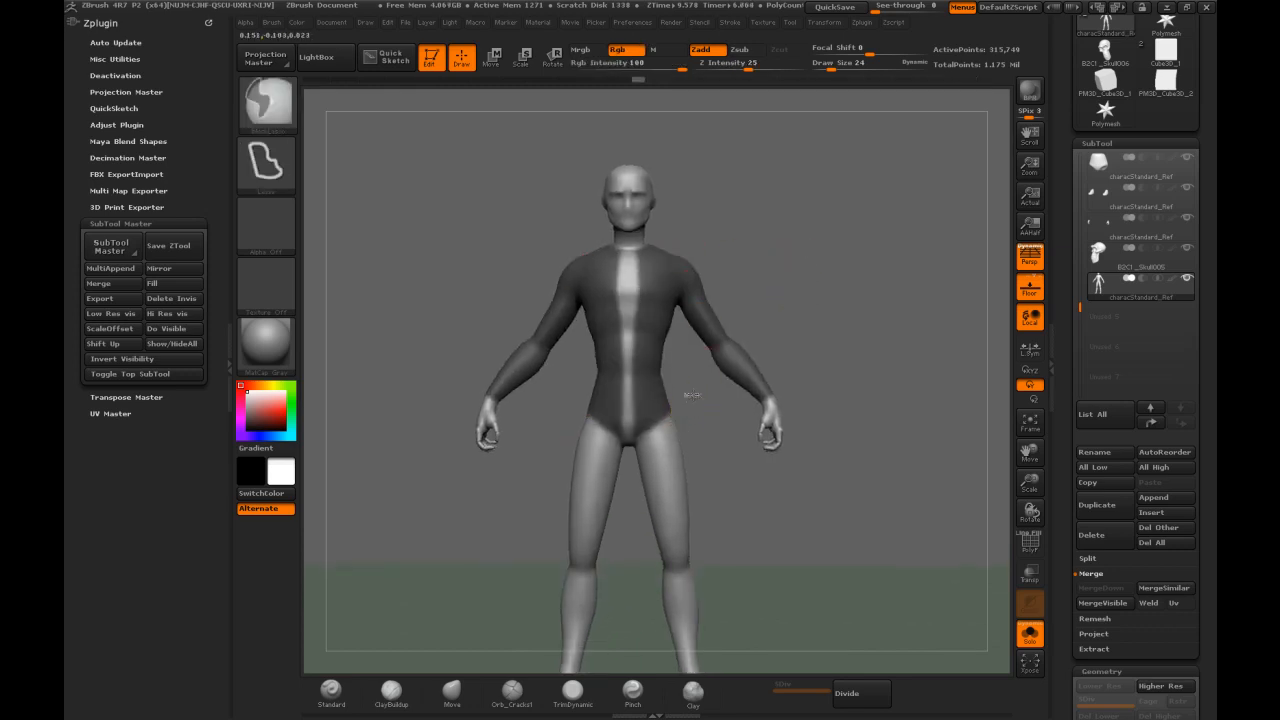
{"action": "left_click_drag", "start_coordinate": [630, 422], "coordinate": [698, 478], "text": "ctrl+alt"}
{"action": "mouse_move", "coordinate": [812, 288]}
{"action": "left_mouse_down"}
{"action": "mouse_move", "coordinate": [771, 271]}
{"action": "mouse_move", "coordinate": [625, 274]}
{"action": "mouse_move", "coordinate": [664, 276]}
{"action": "left_mouse_up"}
{"action": "mouse_move", "coordinate": [708, 414]}
{"action": "left_mouse_down", "text": "ctrl+alt"}
{"action": "mouse_move", "coordinate": [560, 422]}
{"action": "mouse_move", "coordinate": [686, 468]}
{"action": "left_mouse_up", "text": "ctrl+alt"}
{"action": "mouse_move", "coordinate": [772, 337]}
{"action": "left_mouse_down"}
{"action": "mouse_move", "coordinate": [890, 228]}
{"action": "mouse_move", "coordinate": [709, 220]}
{"action": "mouse_move", "coordinate": [591, 232]}
{"action": "left_mouse_up"}
Switch the masking brush to MaskPen and narrow the unmasked strip down the chest and stomach
{"action": "left_click", "coordinate": [283, 116], "text": "ctrl+alt"}
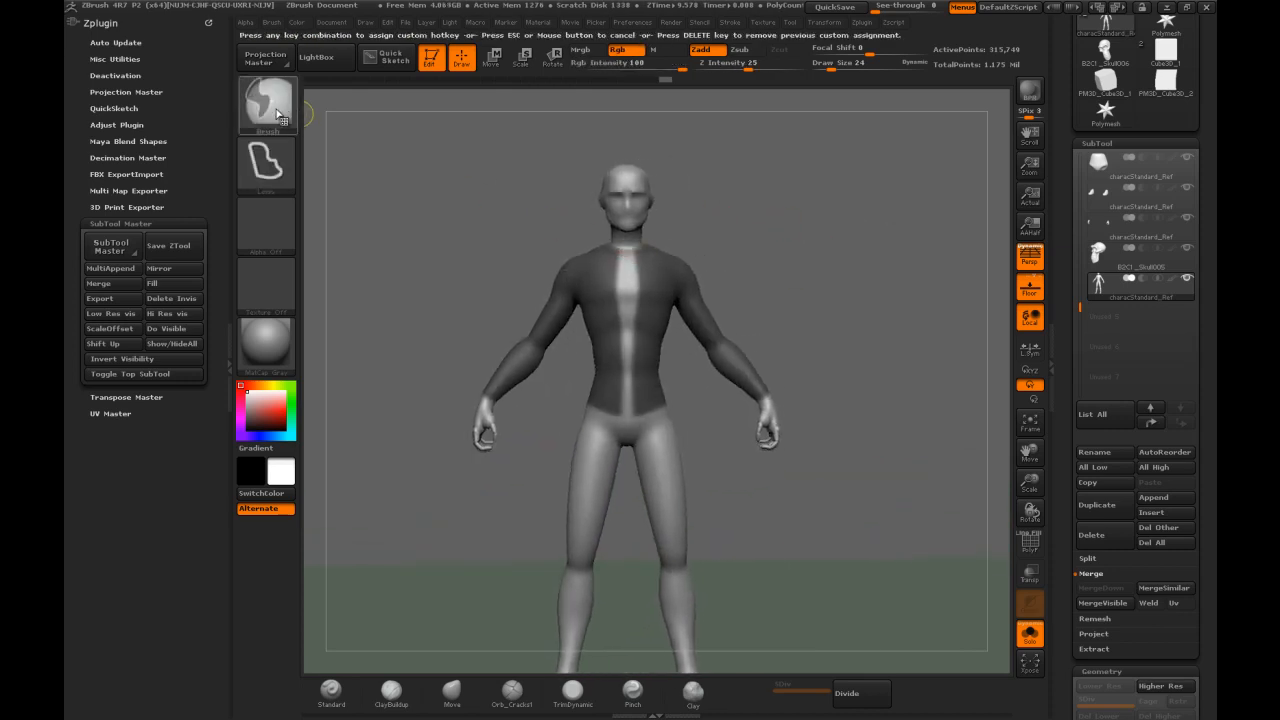
{"action": "left_click", "coordinate": [268, 112]}
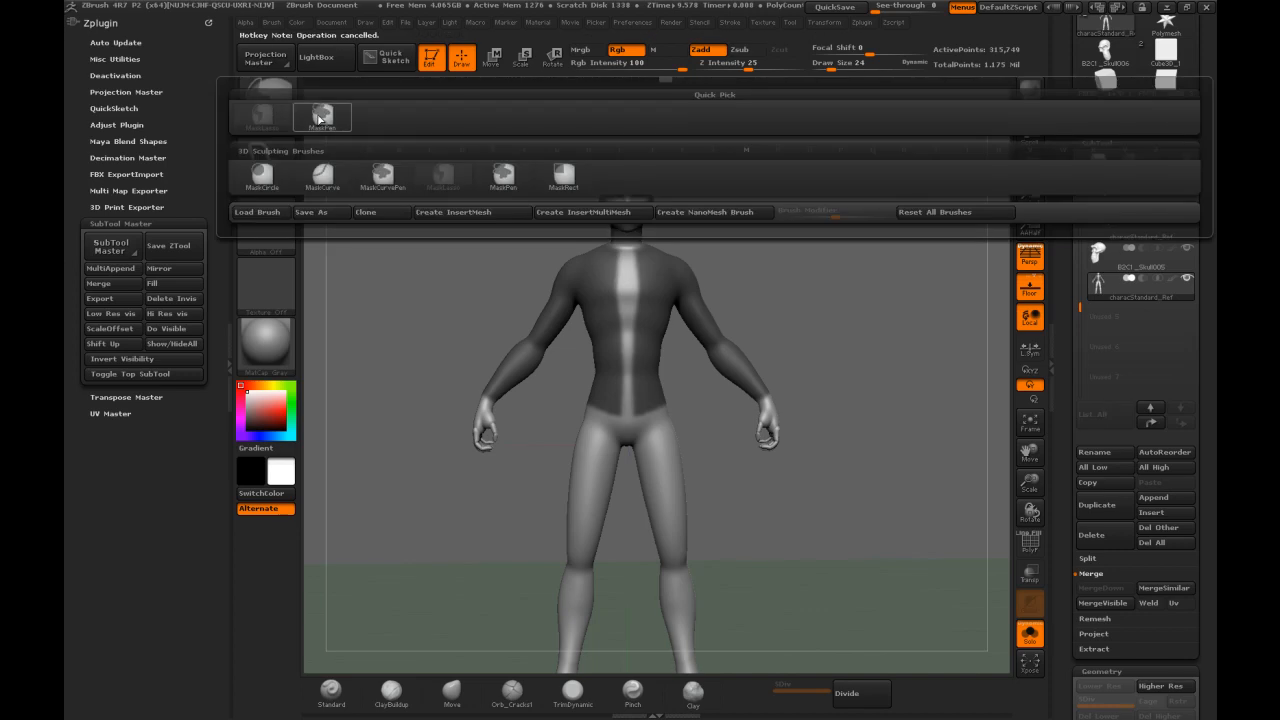
{"action": "left_click", "coordinate": [322, 118]}
{"action": "left_click_drag", "start_coordinate": [641, 257], "coordinate": [633, 309], "text": "ctrl"}
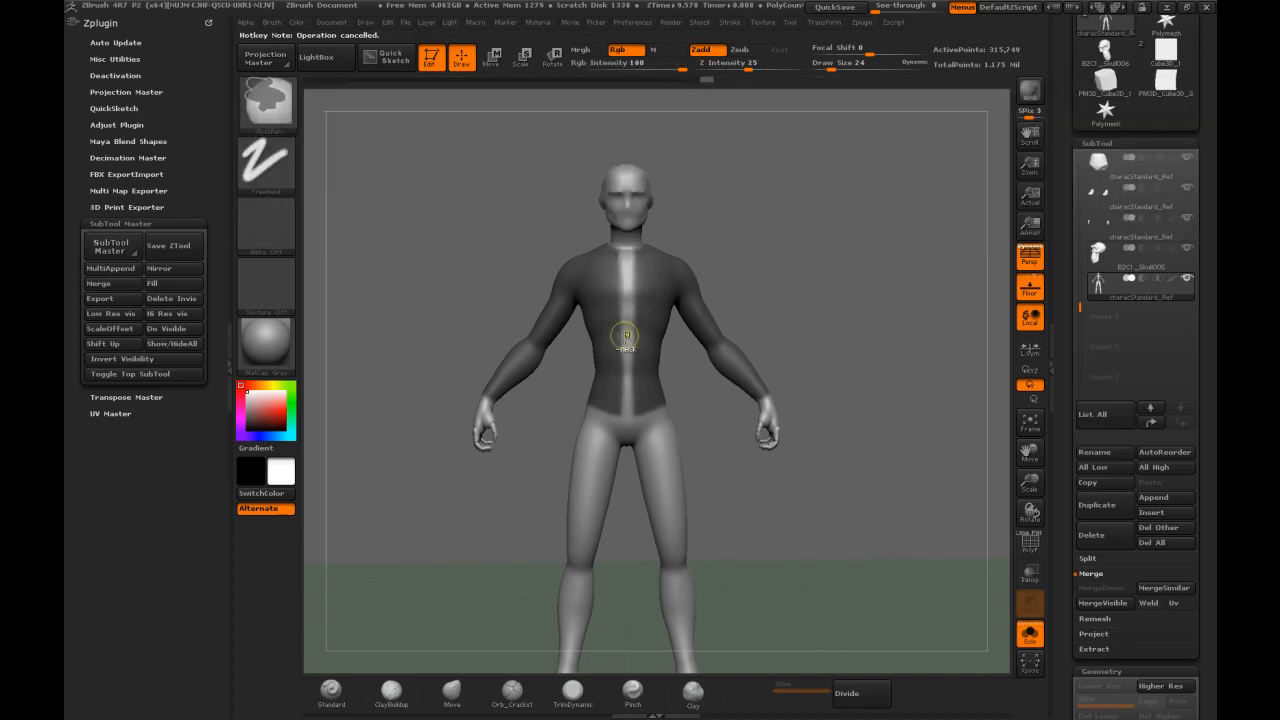
{"action": "left_click_drag", "start_coordinate": [766, 334], "coordinate": [717, 343]}
Touch up the mask's neckline around the back and side of the neck with a draw size of 10
{"action": "key", "text": "ctrl"}
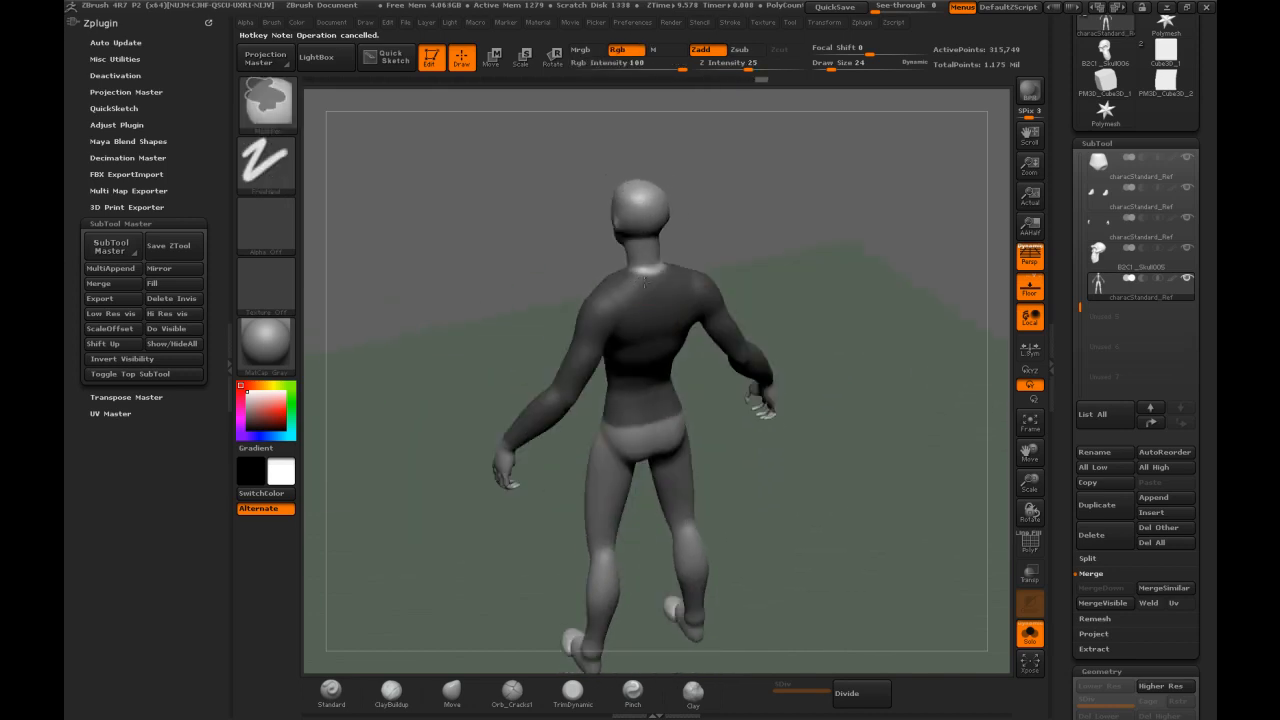
{"action": "left_click", "coordinate": [646, 282], "text": "ctrl"}
{"action": "left_click_drag", "start_coordinate": [744, 288], "coordinate": [802, 290]}
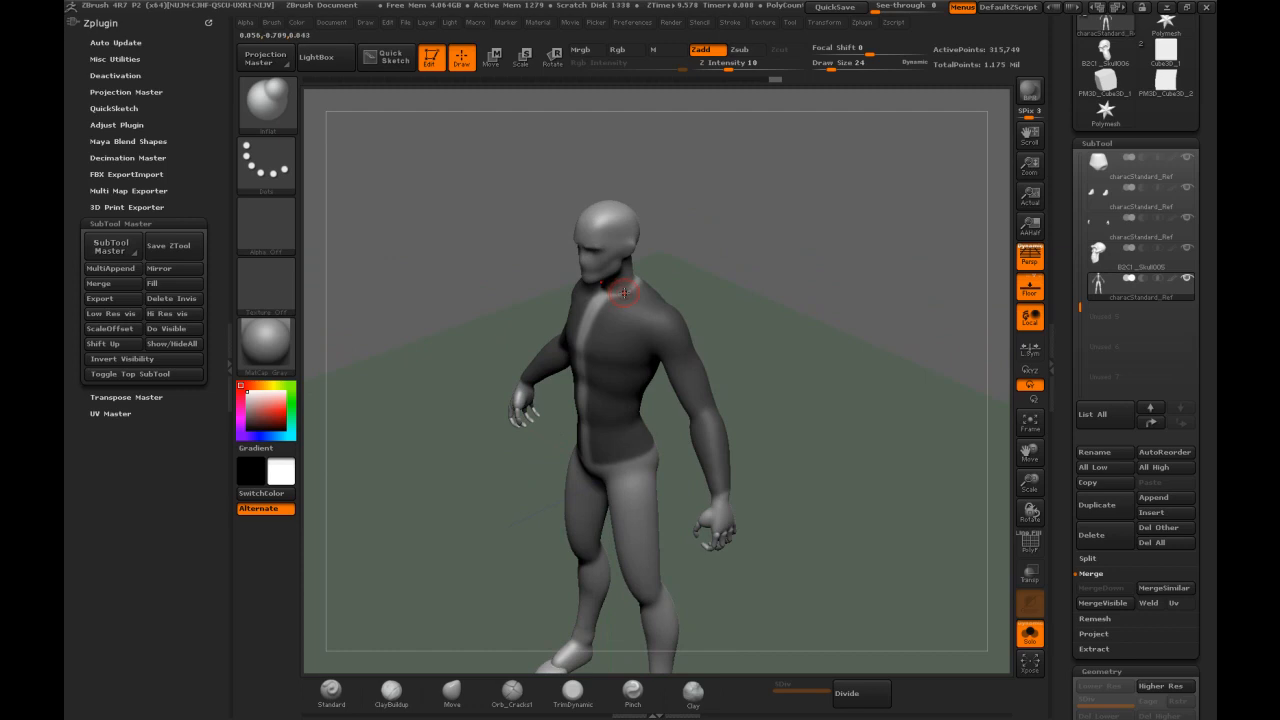
{"action": "key", "text": "ctrl"}
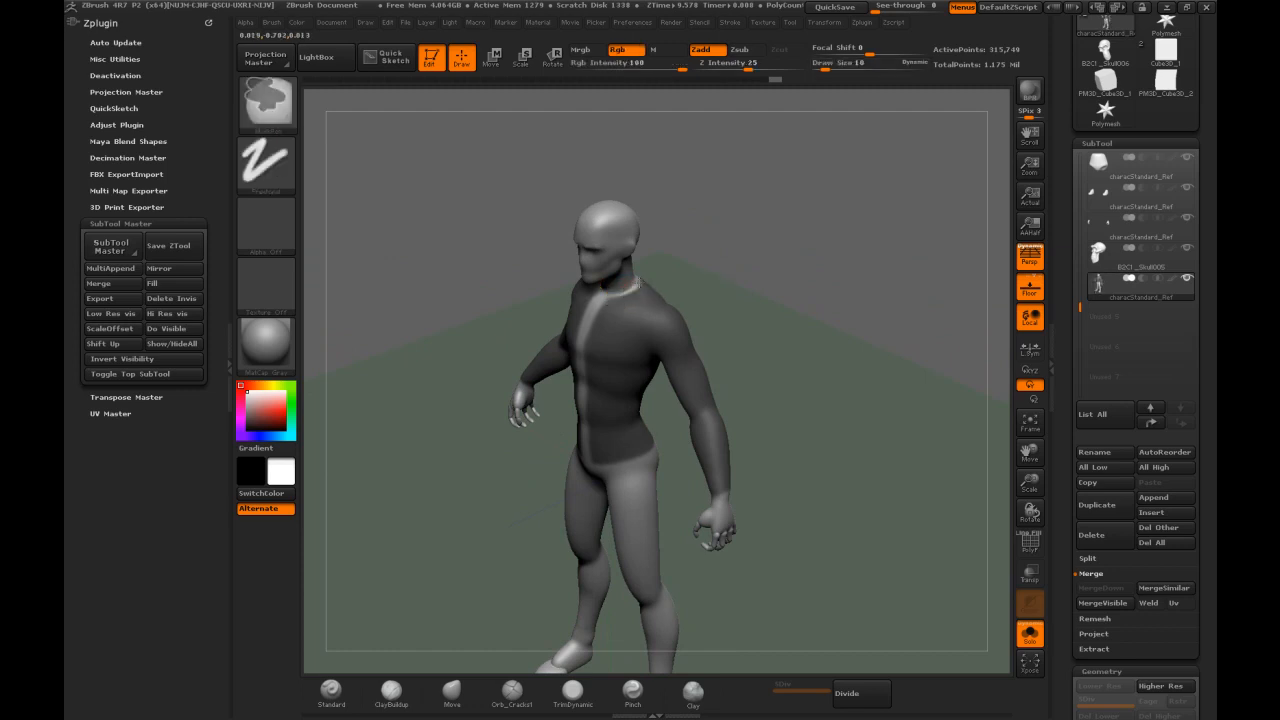
{"action": "mouse_move", "coordinate": [680, 259]}
{"action": "left_mouse_down"}
{"action": "mouse_move", "coordinate": [560, 270]}
{"action": "mouse_move", "coordinate": [616, 298]}
{"action": "mouse_move", "coordinate": [648, 295]}
{"action": "left_mouse_up"}
{"action": "key", "text": "ctrl"}
{"action": "mouse_move", "coordinate": [551, 354]}
{"action": "left_mouse_down"}
{"action": "mouse_move", "coordinate": [520, 543]}
{"action": "mouse_move", "coordinate": [645, 221]}
{"action": "mouse_move", "coordinate": [793, 229]}
{"action": "mouse_move", "coordinate": [770, 250]}
{"action": "mouse_move", "coordinate": [803, 286]}
{"action": "left_mouse_up"}
Open the Extract options and mask over the open strip down the front with a draw size of 30
{"action": "left_click_drag", "start_coordinate": [1057, 483], "coordinate": [1054, 349]}
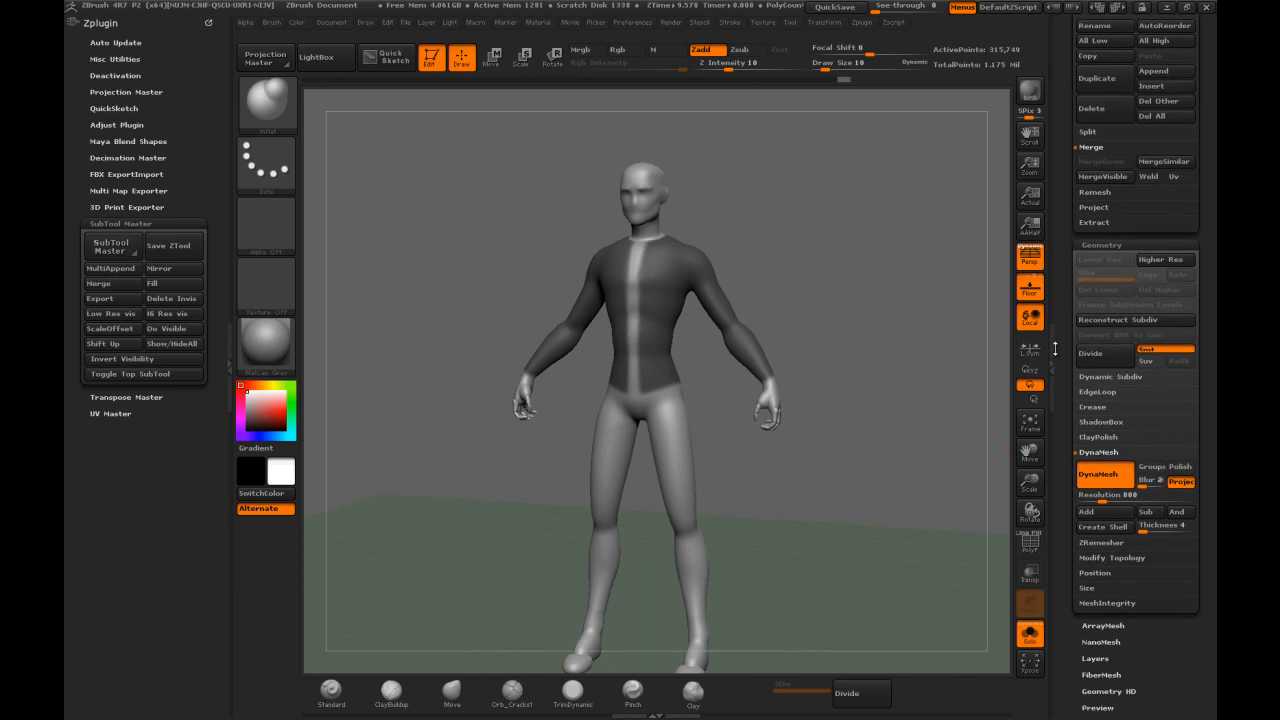
{"action": "left_click", "coordinate": [1085, 222]}
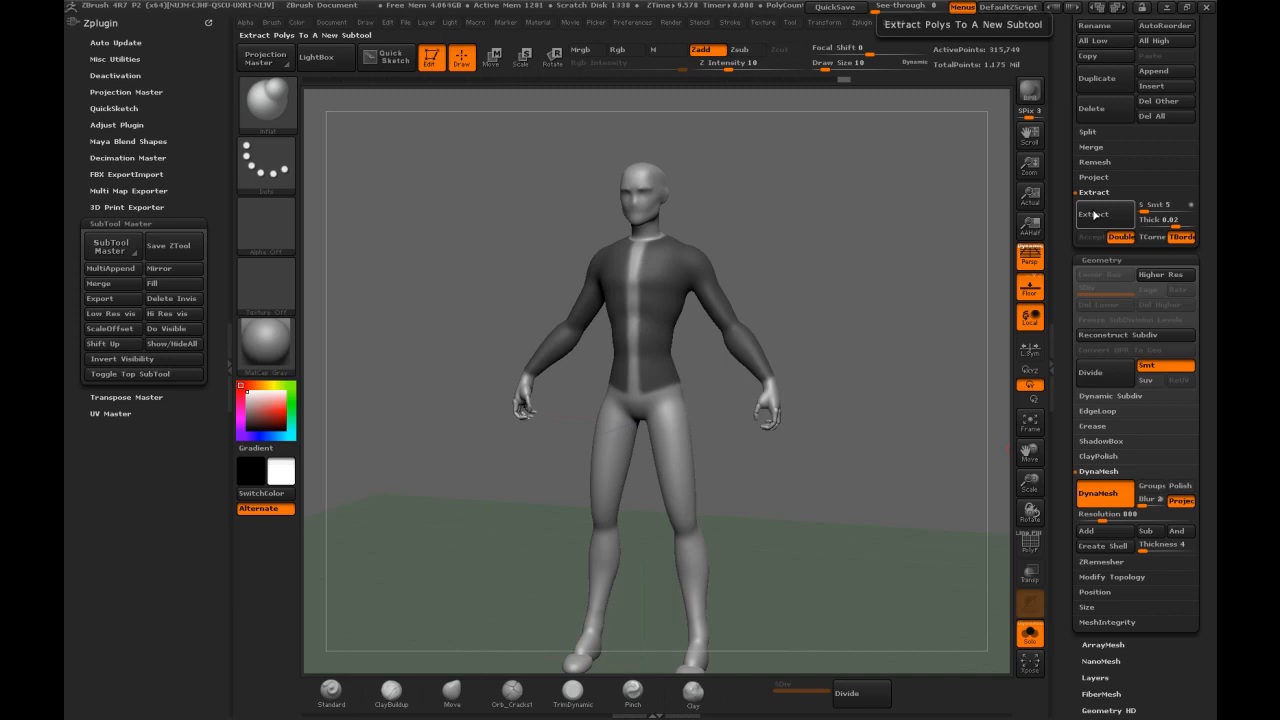
{"action": "key", "text": "ctrl"}
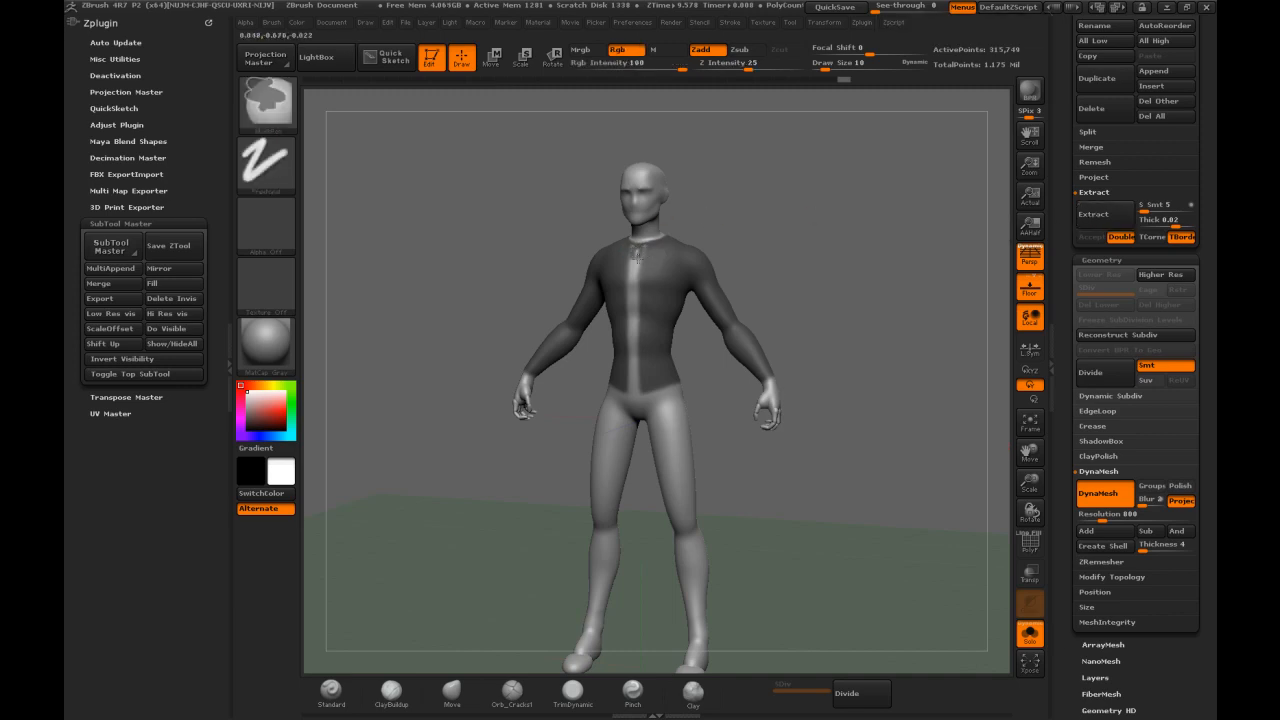
{"action": "key", "text": "ctrl+z"}
{"action": "key", "text": "s"}
{"action": "left_click", "coordinate": [637, 256]}
{"action": "mouse_move", "coordinate": [637, 250]}
{"action": "left_mouse_down", "text": "ctrl"}
{"action": "mouse_move", "coordinate": [634, 385]}
{"action": "mouse_move", "coordinate": [678, 392]}
{"action": "left_mouse_up", "text": "ctrl"}
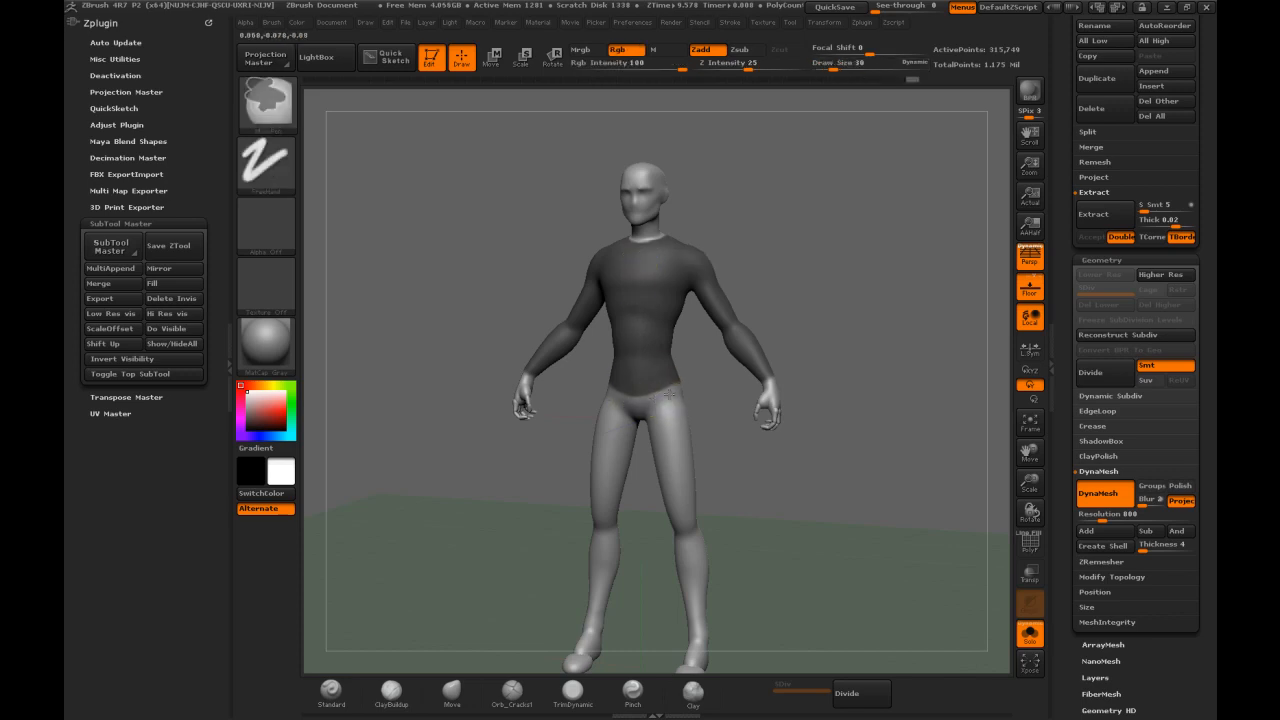
Extract the masked torso and arms as a shirt with a thickness of 0.01 and accept it as a new subtool
{"action": "left_click_drag", "start_coordinate": [806, 234], "coordinate": [789, 274]}
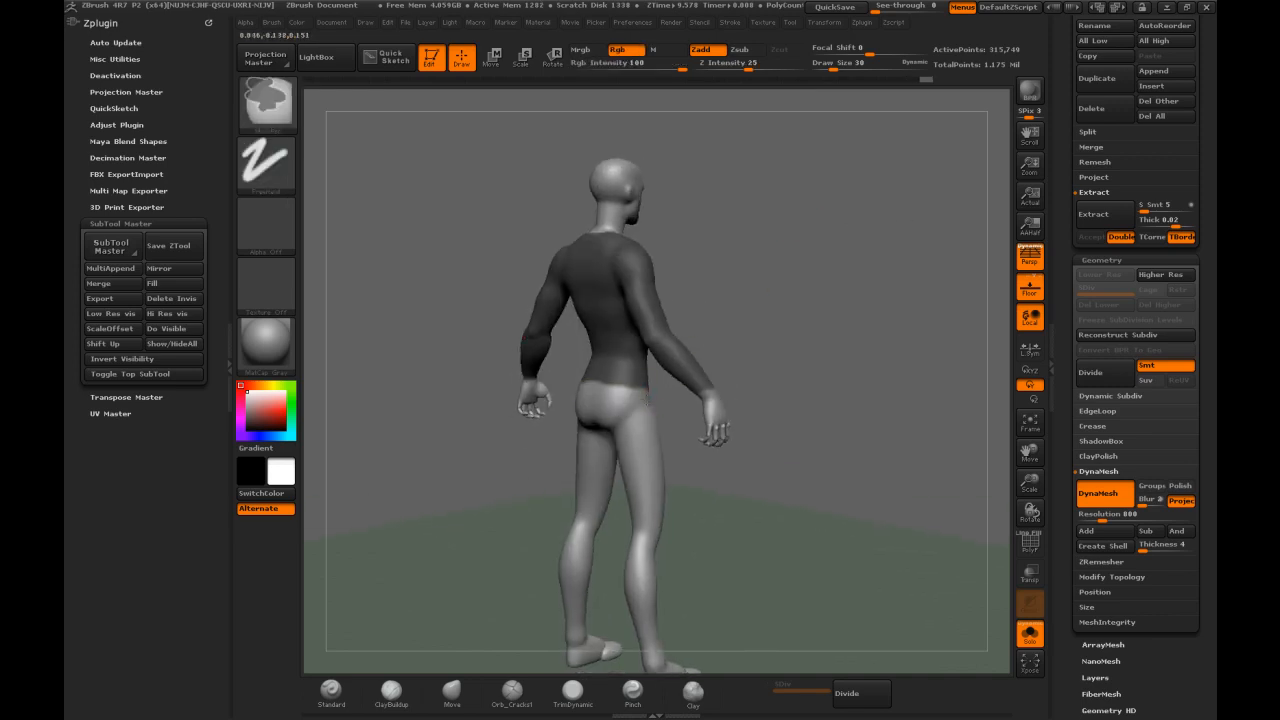
{"action": "left_click_drag", "start_coordinate": [794, 274], "coordinate": [997, 189]}
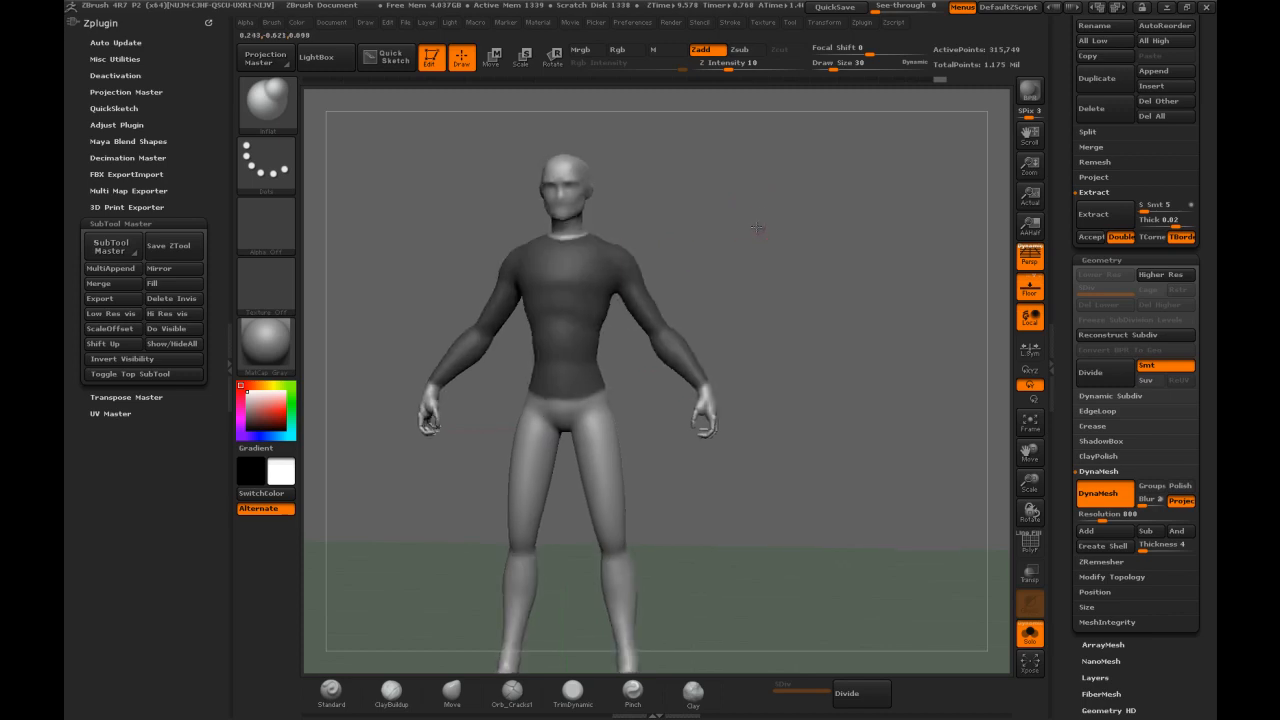
{"action": "left_click_drag", "start_coordinate": [709, 237], "coordinate": [786, 214]}
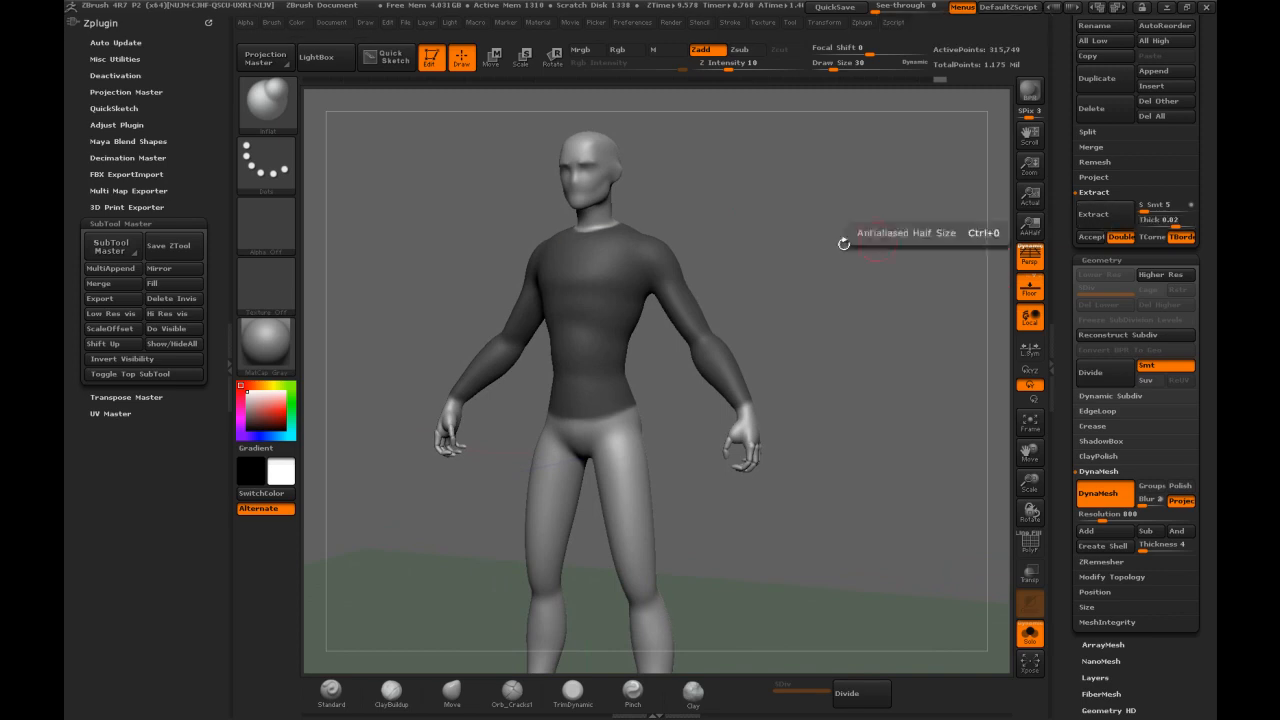
{"action": "left_click", "coordinate": [1094, 216]}
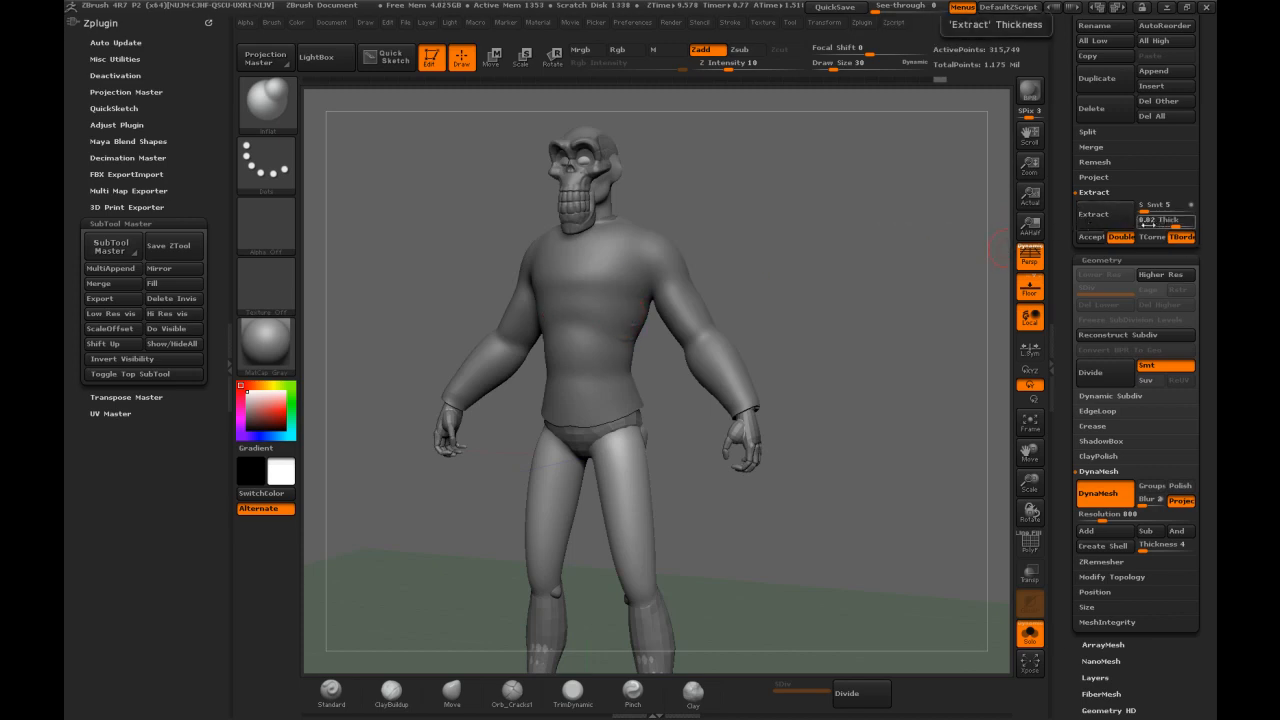
{"action": "left_click", "coordinate": [1147, 224]}
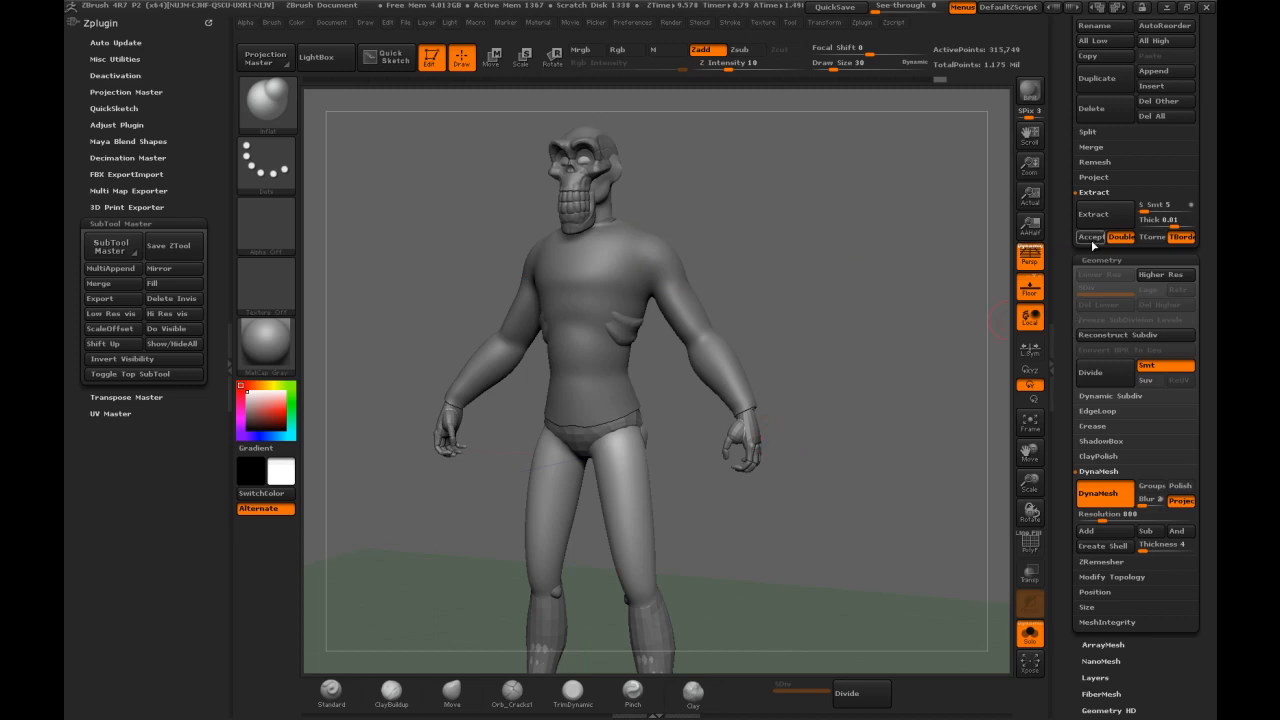
{"action": "left_click", "coordinate": [1090, 241]}
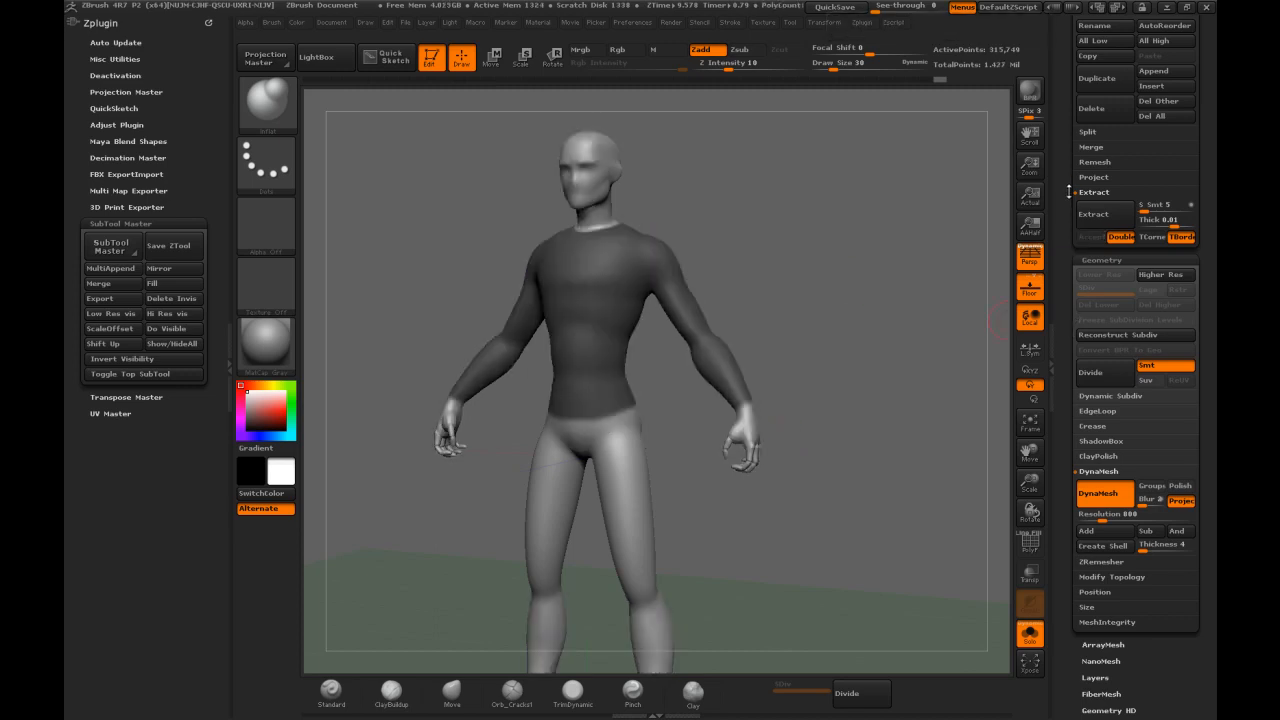
Select the extracted shirt subtool
{"action": "scroll", "coordinate": [1110, 300], "scroll_direction": "up", "scroll_amount": 5}
{"action": "scroll", "coordinate": [1110, 300], "scroll_direction": "down", "scroll_amount": 1}
{"action": "left_click", "coordinate": [1104, 329]}
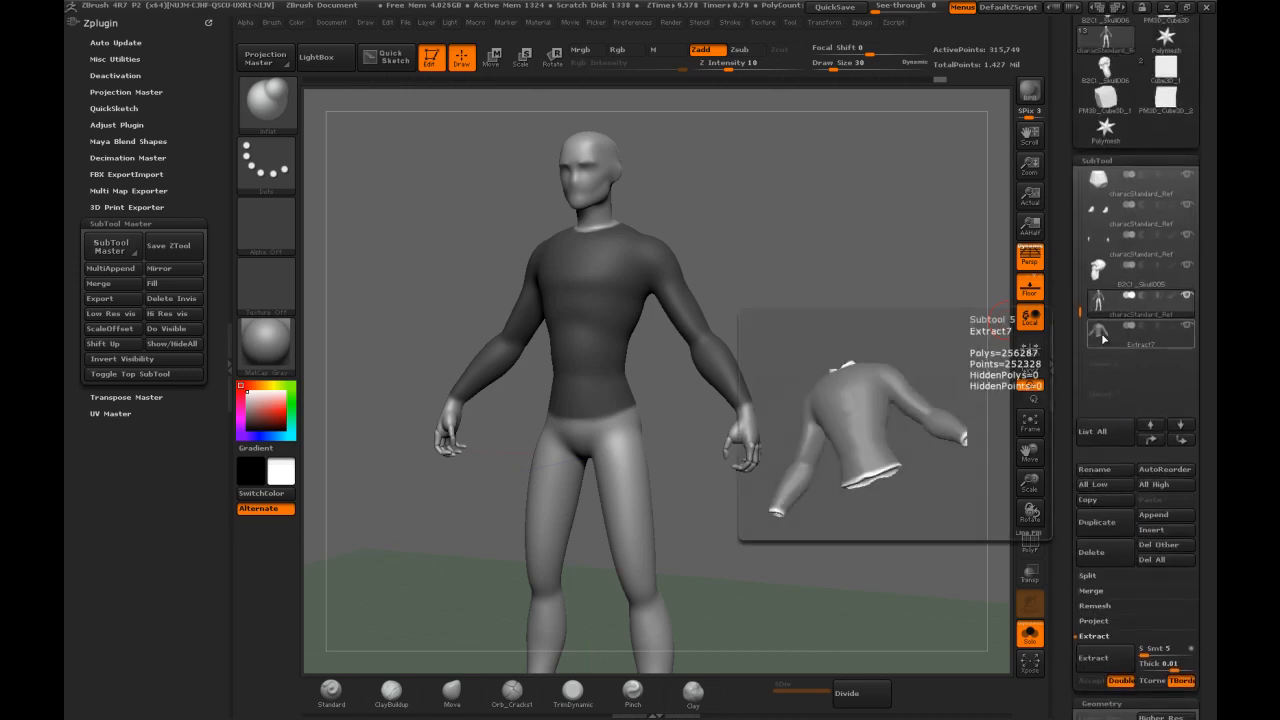
{"action": "left_click_drag", "start_coordinate": [818, 250], "coordinate": [663, 263]}
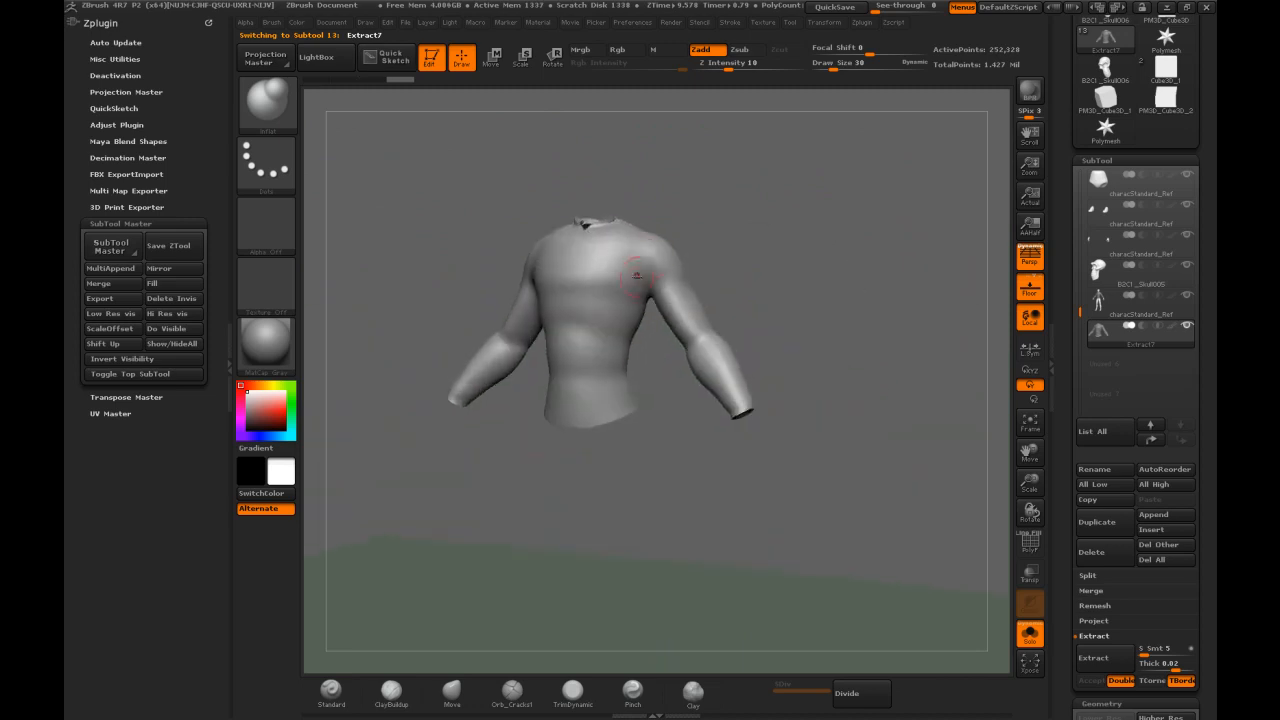
Examine the shirt's openings, wall thickness and polygroups from several angles, with and without the polyframe display
{"action": "left_click", "coordinate": [1030, 545]}
{"action": "mouse_move", "coordinate": [800, 280]}
{"action": "left_mouse_down"}
{"action": "mouse_move", "coordinate": [769, 261]}
{"action": "mouse_move", "coordinate": [815, 230]}
{"action": "mouse_move", "coordinate": [858, 145]}
{"action": "mouse_move", "coordinate": [859, 300]}
{"action": "left_mouse_up"}
{"action": "left_click", "coordinate": [1030, 545]}
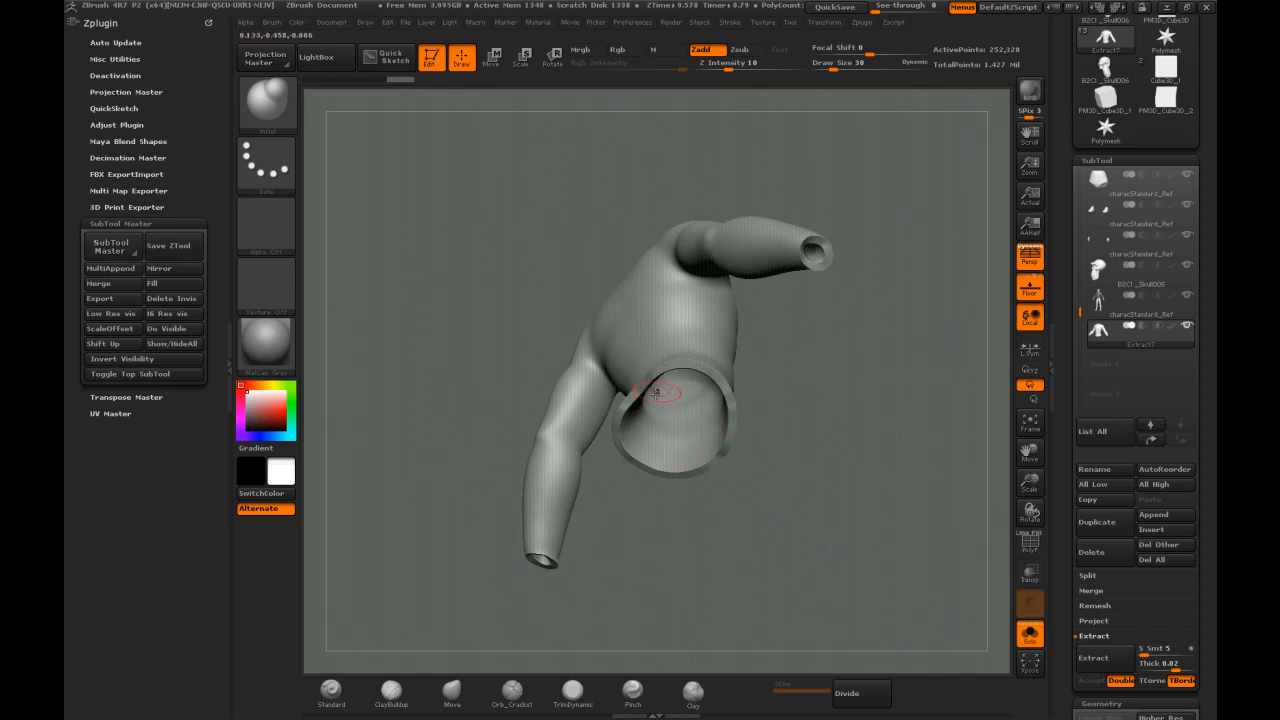
{"action": "left_click_drag", "start_coordinate": [822, 337], "coordinate": [683, 404]}
{"action": "left_click_drag", "start_coordinate": [858, 317], "coordinate": [958, 513]}
{"action": "left_click", "coordinate": [1029, 543]}
{"action": "left_click_drag", "start_coordinate": [896, 420], "coordinate": [800, 580]}
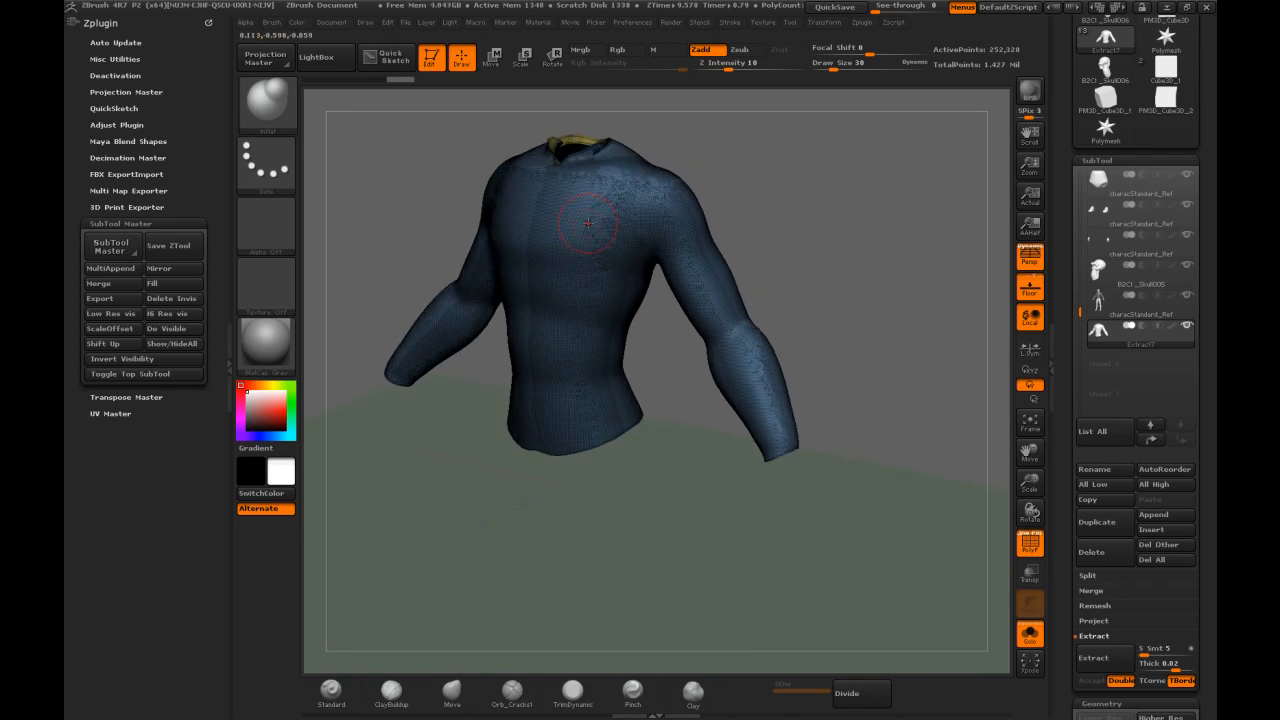
{"action": "left_click_drag", "start_coordinate": [770, 166], "coordinate": [628, 181]}
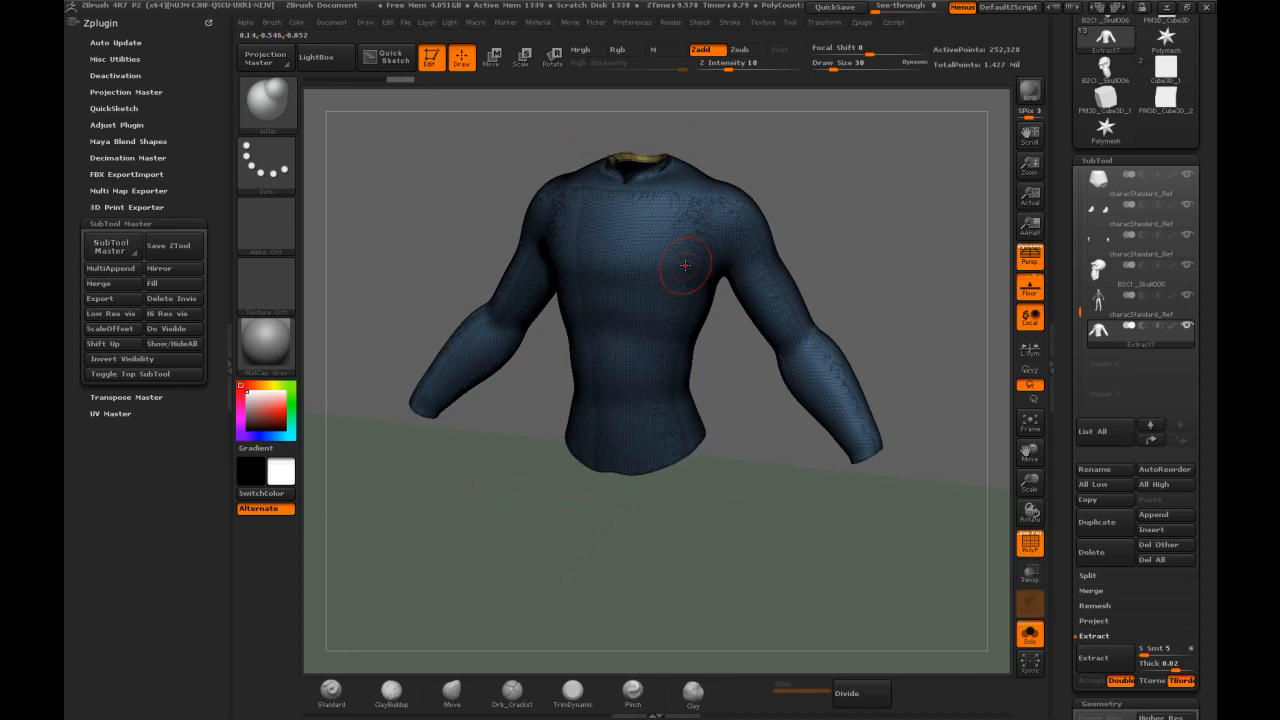
Sculpt raised bands around the shirt's upper sleeves, cuffs and hem with the ClayTubes brush at a draw size of 19
{"action": "key", "text": "b"}
{"action": "key", "text": "t"}
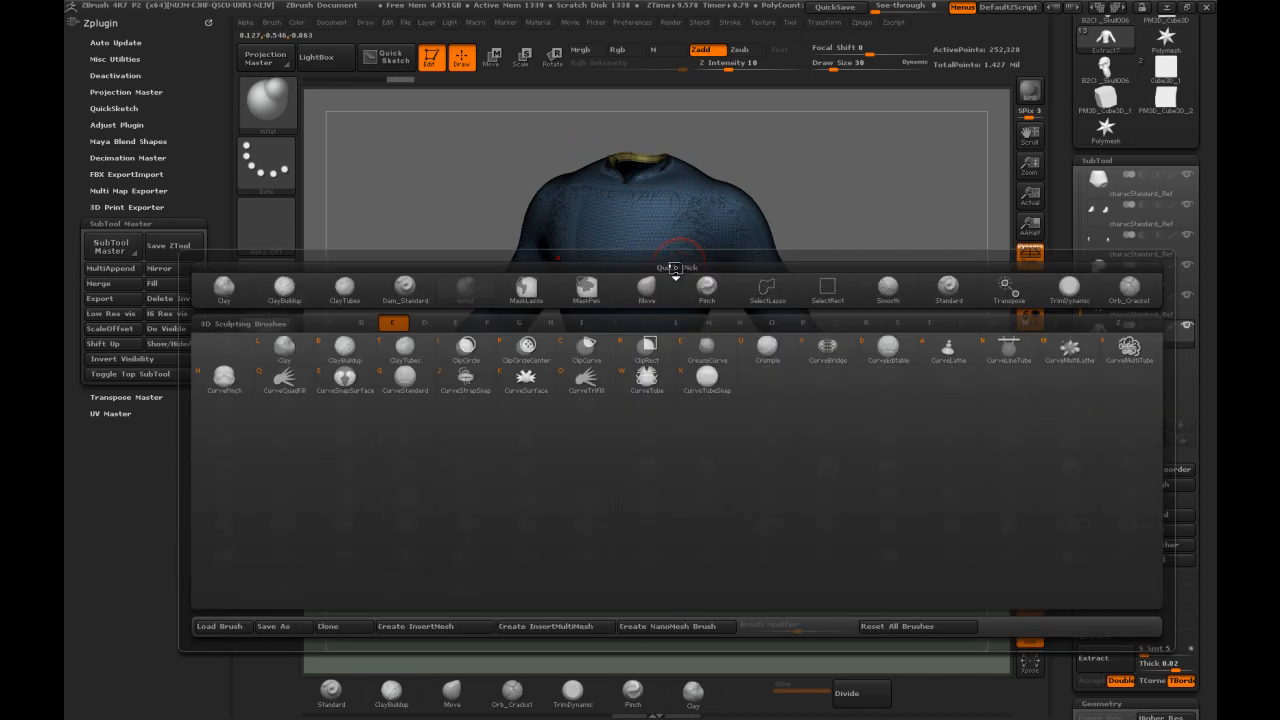
{"action": "key", "text": "d"}
{"action": "left_click_drag", "start_coordinate": [845, 196], "coordinate": [792, 206]}
{"action": "key", "text": "s"}
{"action": "left_click_drag", "start_coordinate": [673, 276], "coordinate": [670, 275]}
{"action": "mouse_move", "coordinate": [856, 241]}
{"action": "left_mouse_down", "text": "shift"}
{"action": "mouse_move", "coordinate": [703, 368]}
{"action": "mouse_move", "coordinate": [739, 262]}
{"action": "mouse_move", "coordinate": [764, 255]}
{"action": "left_mouse_up", "text": "shift"}
{"action": "mouse_move", "coordinate": [868, 262]}
{"action": "left_mouse_down"}
{"action": "mouse_move", "coordinate": [748, 274]}
{"action": "mouse_move", "coordinate": [758, 284]}
{"action": "mouse_move", "coordinate": [834, 257]}
{"action": "mouse_move", "coordinate": [800, 283]}
{"action": "mouse_move", "coordinate": [739, 284]}
{"action": "mouse_move", "coordinate": [765, 302]}
{"action": "mouse_move", "coordinate": [844, 237]}
{"action": "mouse_move", "coordinate": [843, 382]}
{"action": "left_mouse_up"}
{"action": "key", "text": "shift"}
{"action": "left_click_drag", "start_coordinate": [843, 458], "coordinate": [765, 440]}
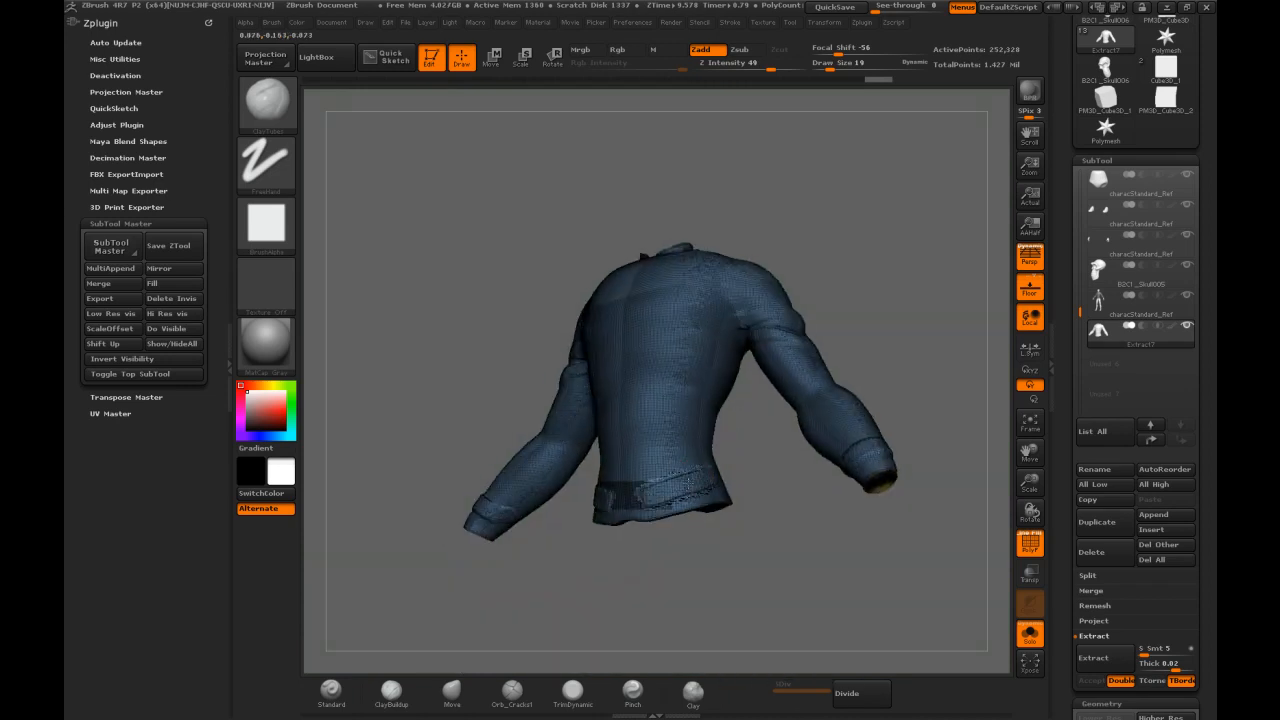
{"action": "mouse_move", "coordinate": [731, 523]}
{"action": "left_mouse_down"}
{"action": "mouse_move", "coordinate": [771, 528]}
{"action": "mouse_move", "coordinate": [858, 467]}
{"action": "mouse_move", "coordinate": [738, 543]}
{"action": "left_mouse_up"}
Remesh the sculpted shirt with DynaMesh at a resolution of 472
{"action": "left_click_drag", "start_coordinate": [1064, 430], "coordinate": [1065, 114]}
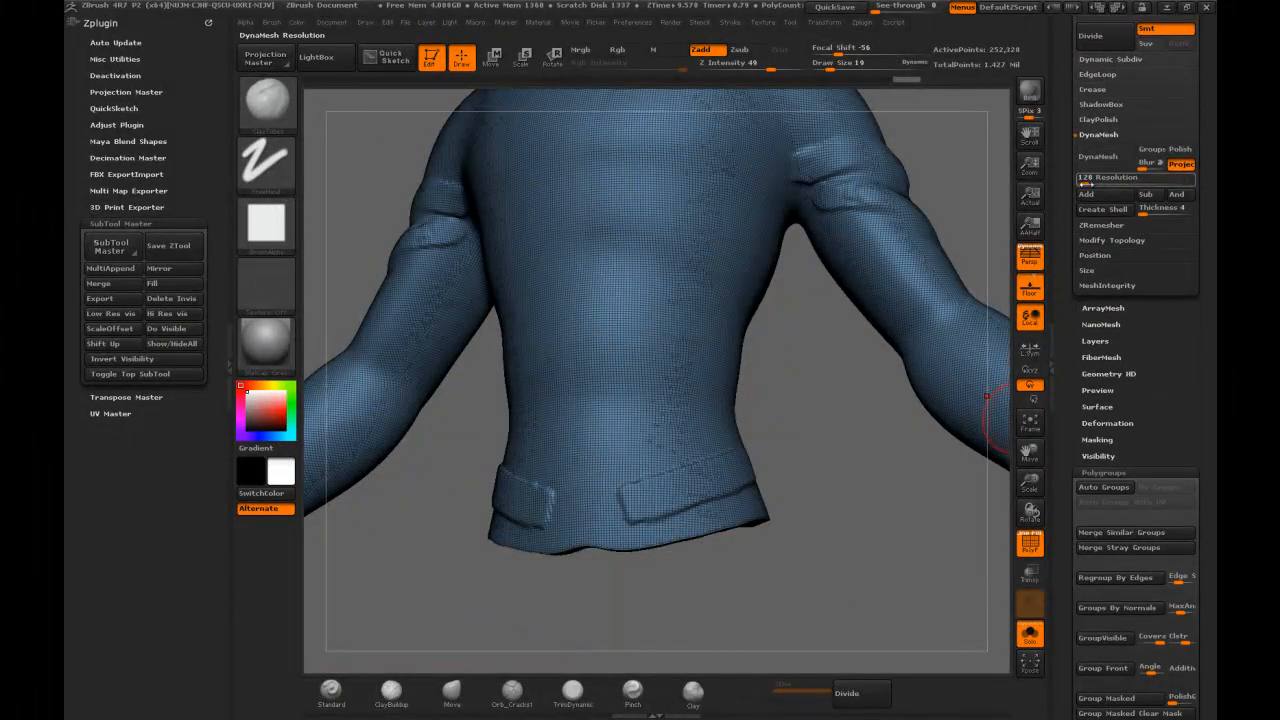
{"action": "left_click_drag", "start_coordinate": [1086, 184], "coordinate": [1091, 184]}
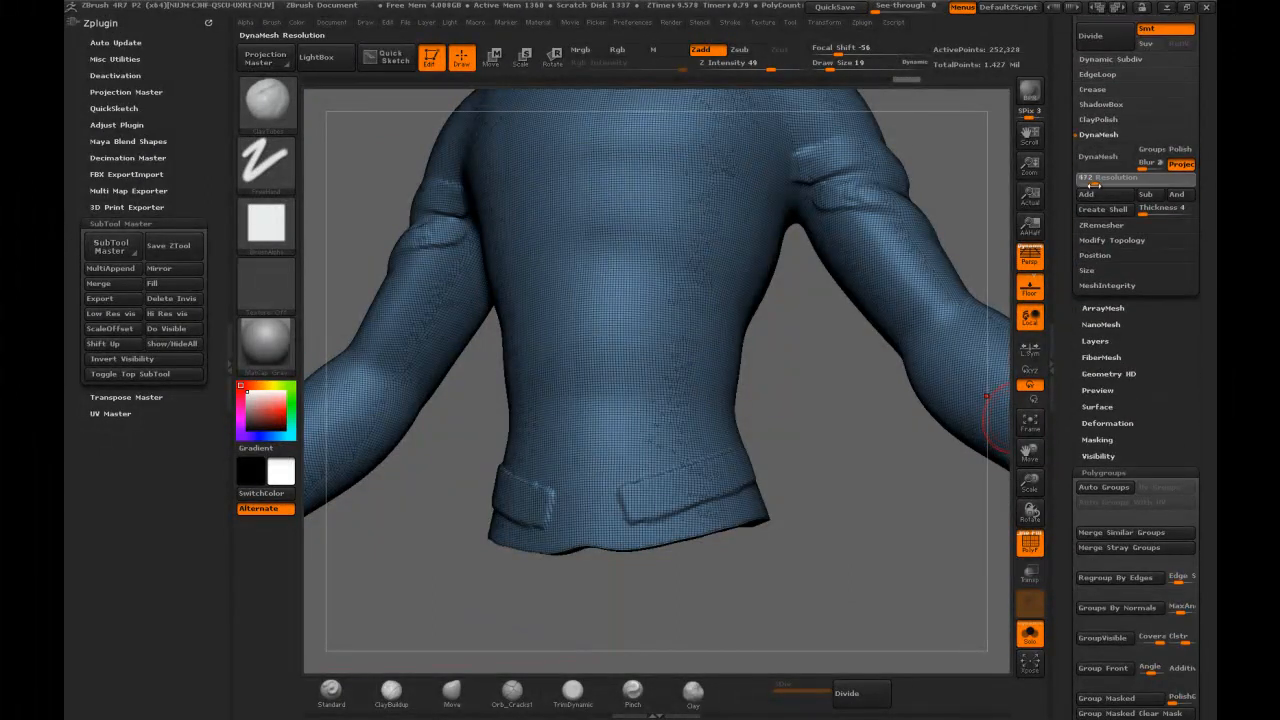
{"action": "left_click", "coordinate": [1098, 156]}
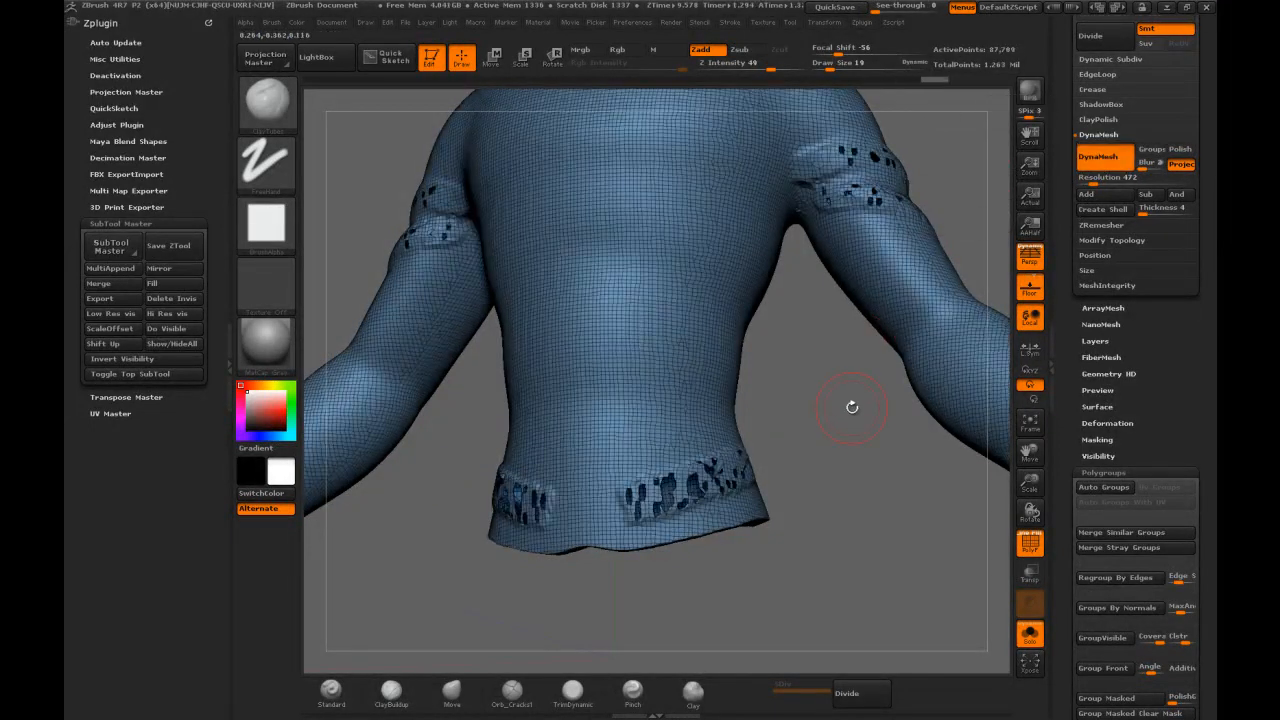
Inspect the remeshed sleeves and hem, and go back in the undo history to the shirt before sculpting and DynaMesh
{"action": "left_click_drag", "start_coordinate": [853, 429], "coordinate": [815, 350]}
{"action": "left_click_drag", "start_coordinate": [880, 300], "coordinate": [797, 338]}
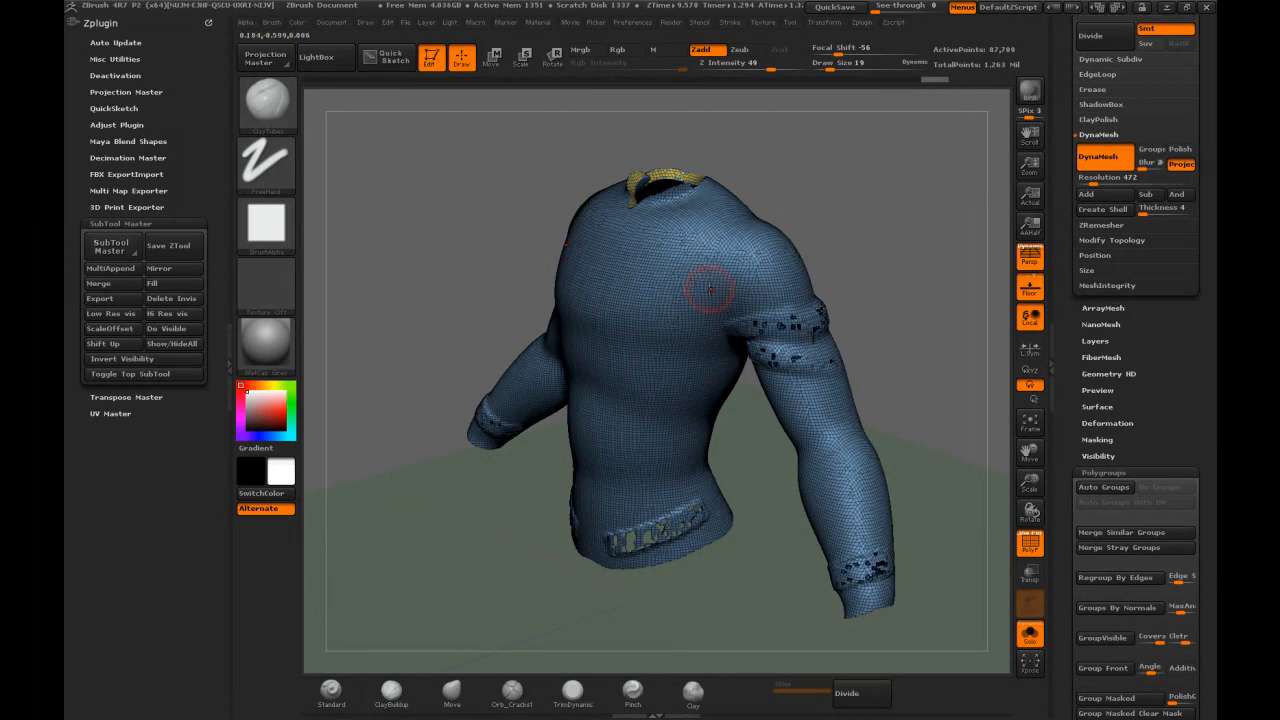
{"action": "left_click_drag", "start_coordinate": [835, 202], "coordinate": [915, 212]}
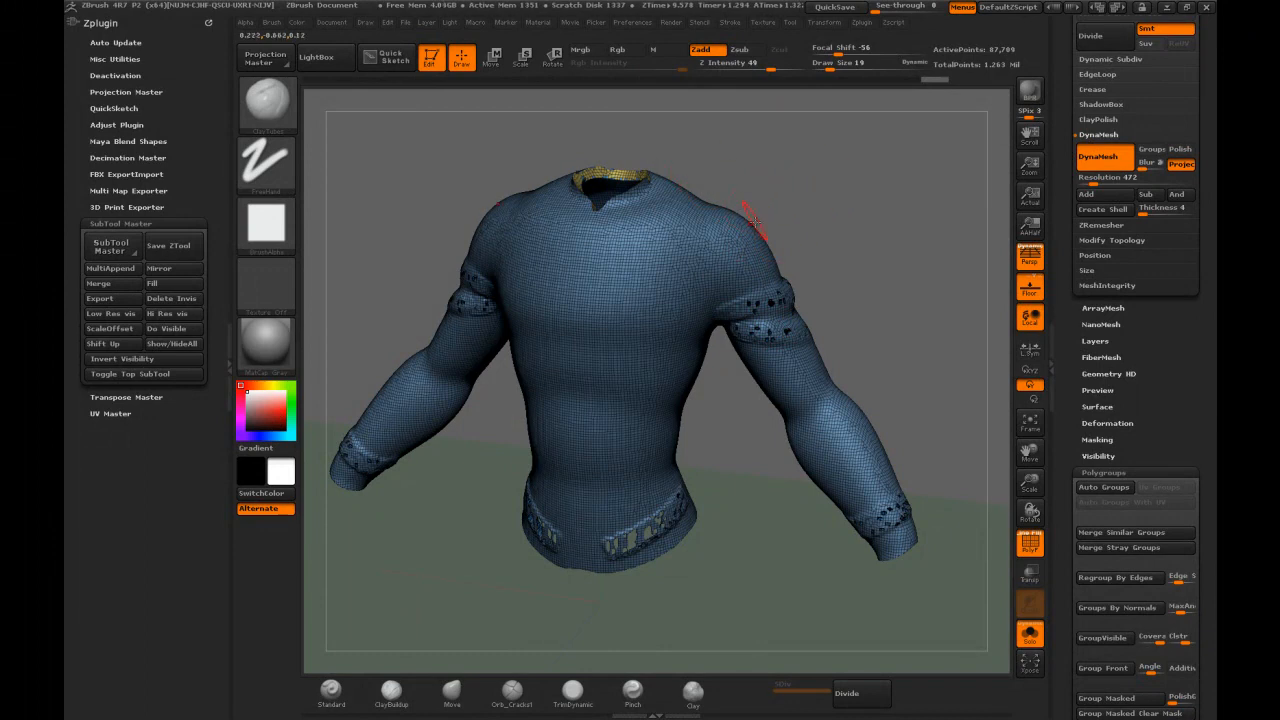
{"action": "left_click_drag", "start_coordinate": [811, 214], "coordinate": [430, 81]}
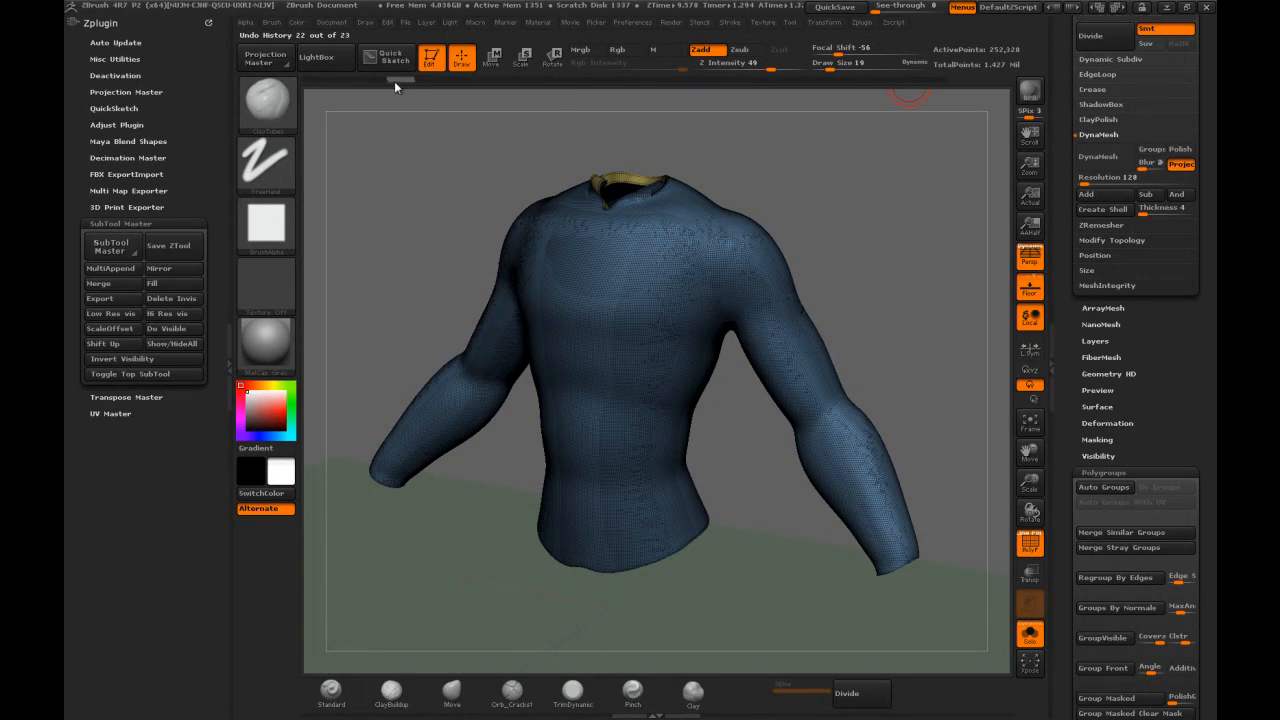
Toggle the visibility of the shirt's polygroups to check the separate collar edge, inner shell and outer shell
{"action": "mouse_move", "coordinate": [805, 259]}
{"action": "left_mouse_down"}
{"action": "mouse_move", "coordinate": [834, 211]}
{"action": "mouse_move", "coordinate": [850, 125]}
{"action": "mouse_move", "coordinate": [800, 110]}
{"action": "mouse_move", "coordinate": [831, 219]}
{"action": "mouse_move", "coordinate": [850, 180]}
{"action": "mouse_move", "coordinate": [838, 205]}
{"action": "mouse_move", "coordinate": [843, 192]}
{"action": "mouse_move", "coordinate": [795, 208]}
{"action": "mouse_move", "coordinate": [766, 200]}
{"action": "mouse_move", "coordinate": [763, 176]}
{"action": "mouse_move", "coordinate": [773, 181]}
{"action": "mouse_move", "coordinate": [757, 186]}
{"action": "left_mouse_up"}
{"action": "key", "text": "ctrl+shift"}
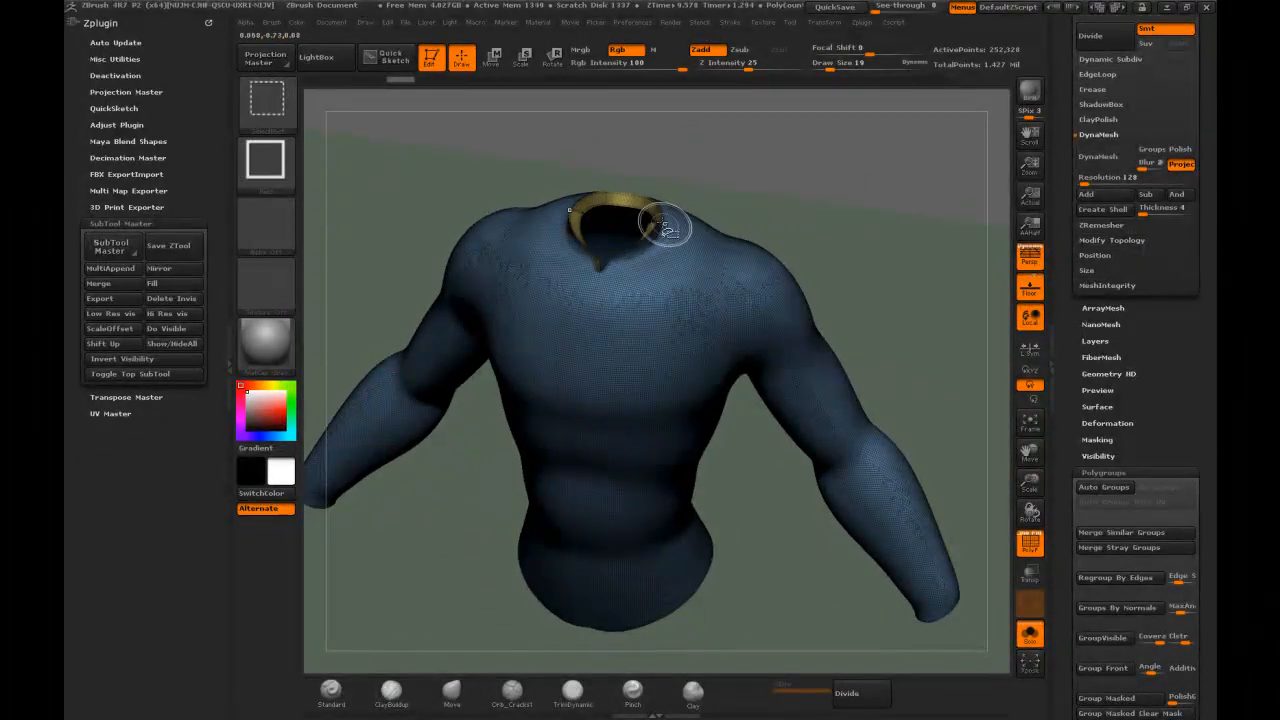
{"action": "left_click", "coordinate": [654, 236], "text": "ctrl+shift"}
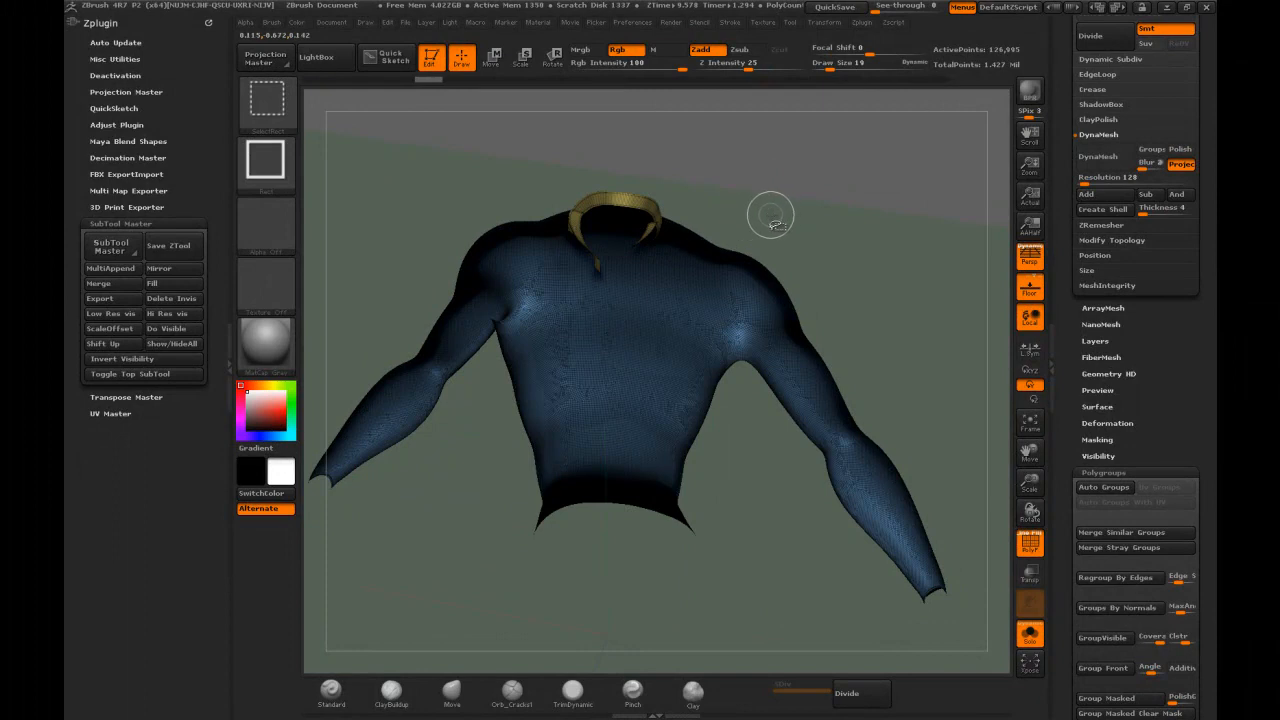
{"action": "left_click_drag", "start_coordinate": [750, 180], "coordinate": [731, 195], "text": "ctrl+shift"}
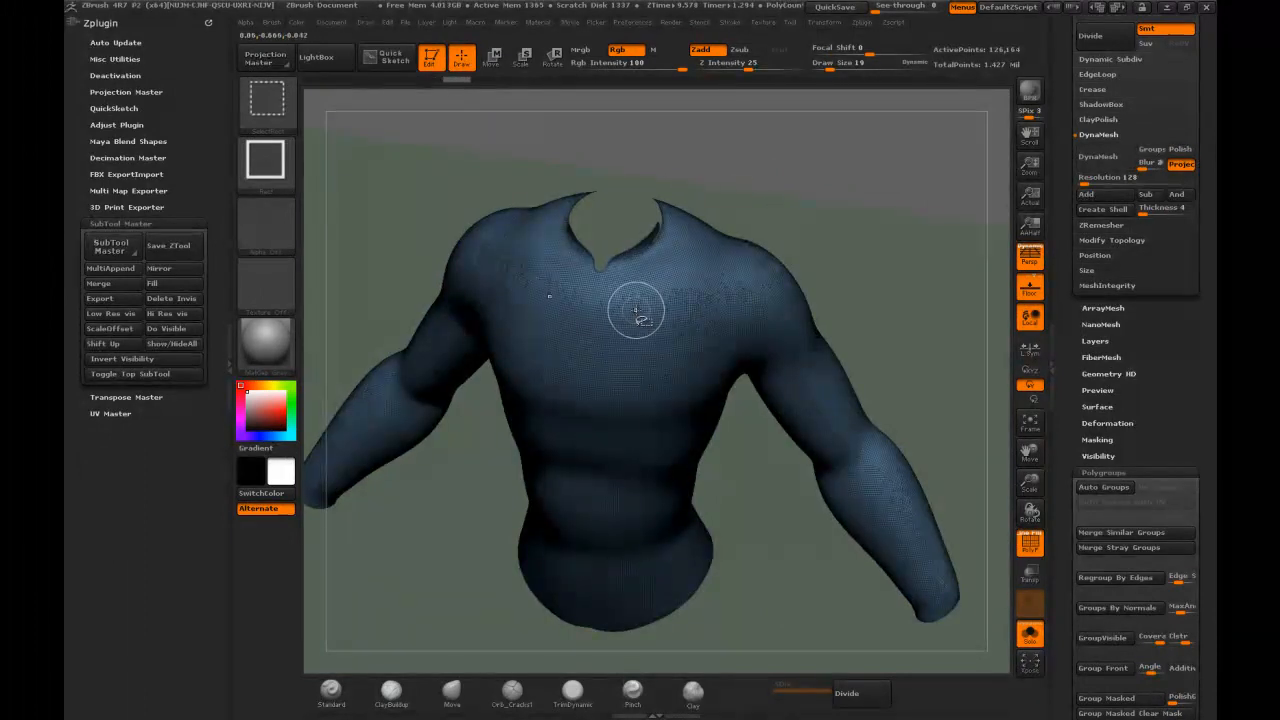
{"action": "left_click", "coordinate": [735, 205], "text": "ctrl+shift"}
Hide the shirt's inner shell polygroup, keeping the outer shell and the edge polygroup shown
{"action": "left_click", "coordinate": [618, 245], "text": "ctrl+shift"}
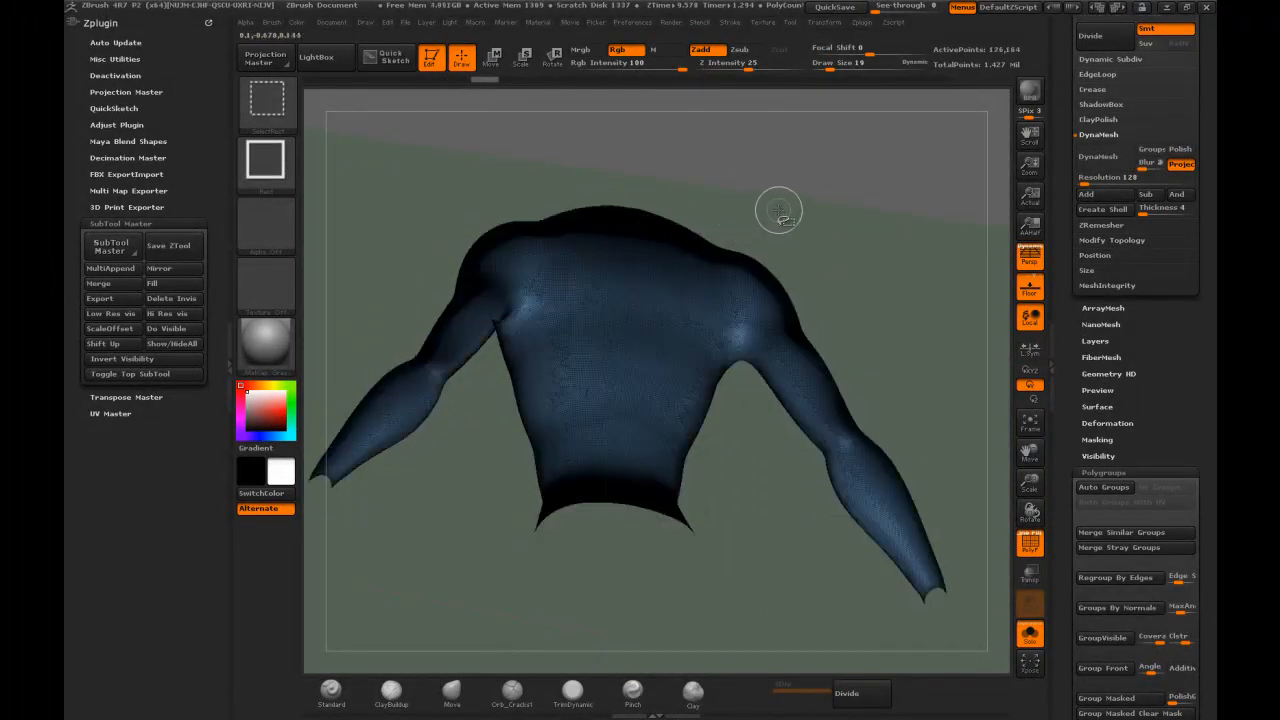
{"action": "left_click_drag", "start_coordinate": [836, 230], "coordinate": [838, 197]}
{"action": "left_click", "coordinate": [833, 192], "text": "ctrl+shift"}
{"action": "left_click_drag", "start_coordinate": [823, 243], "coordinate": [876, 181]}
{"action": "left_click_drag", "start_coordinate": [1062, 229], "coordinate": [1072, 117]}
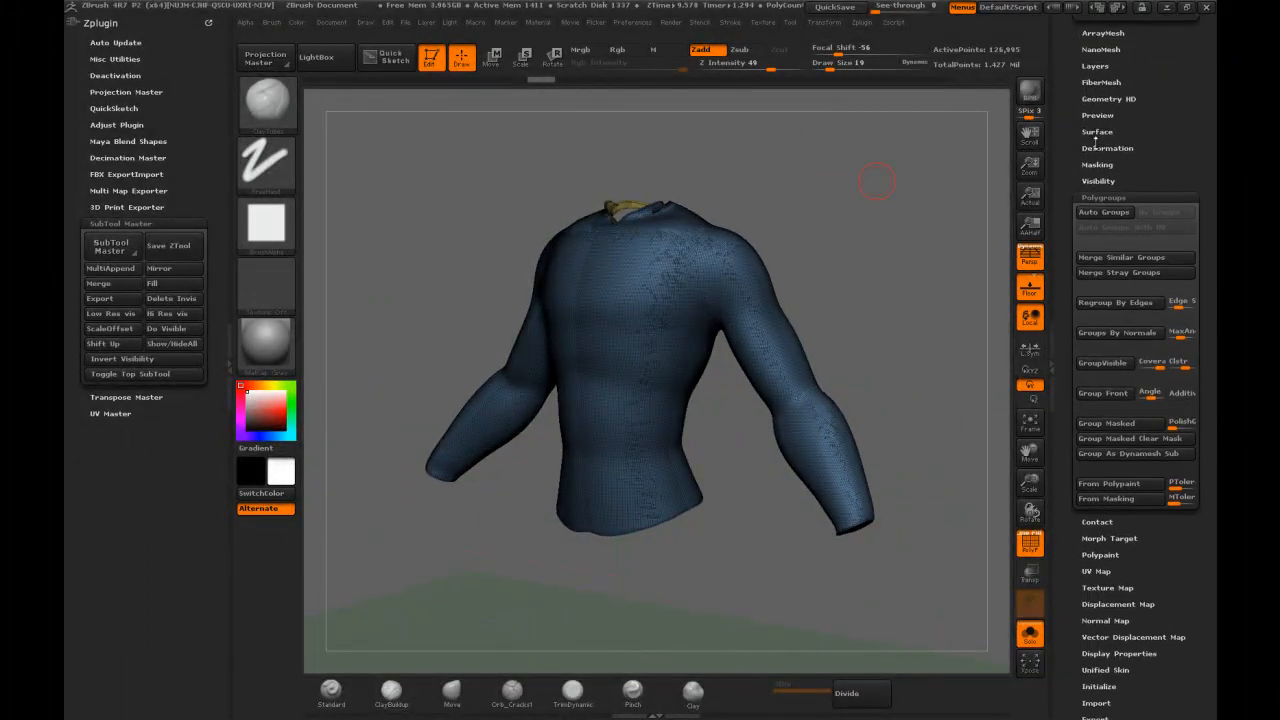
Delete the shirt's hidden inner shell and close the open holes left in the mesh
{"action": "left_click_drag", "start_coordinate": [1079, 176], "coordinate": [1077, 267]}
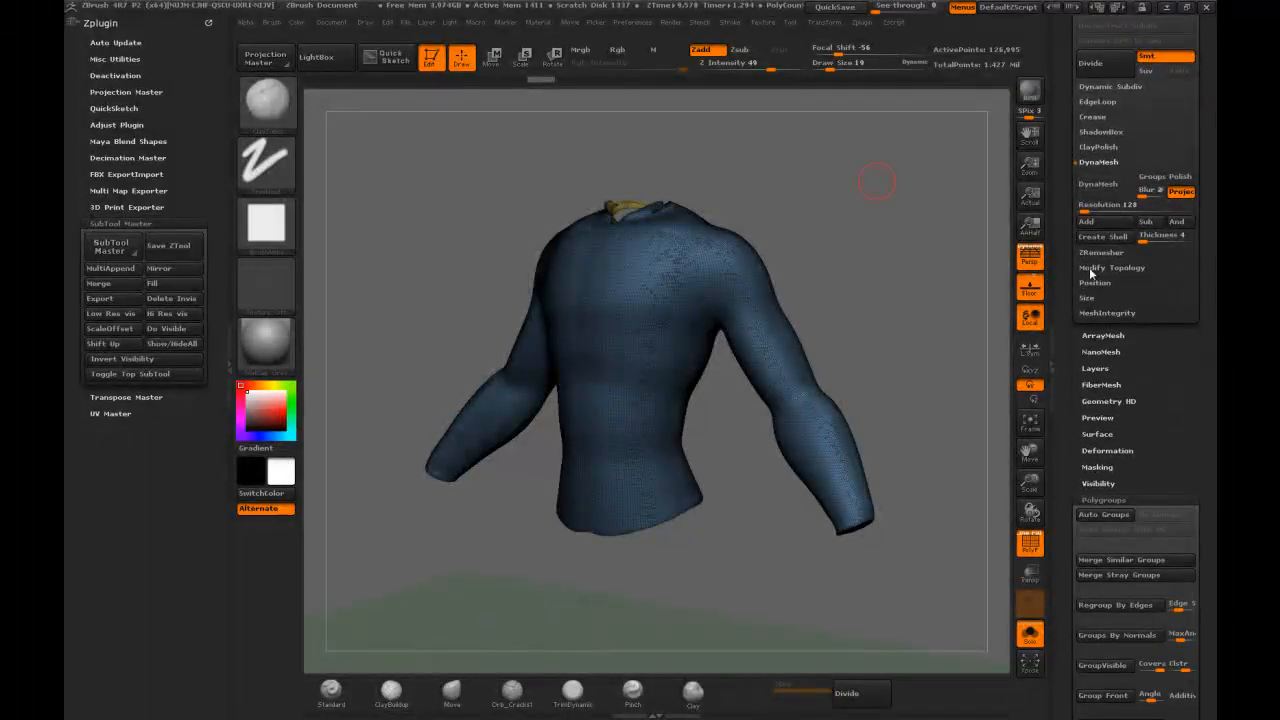
{"action": "left_click", "coordinate": [1078, 269]}
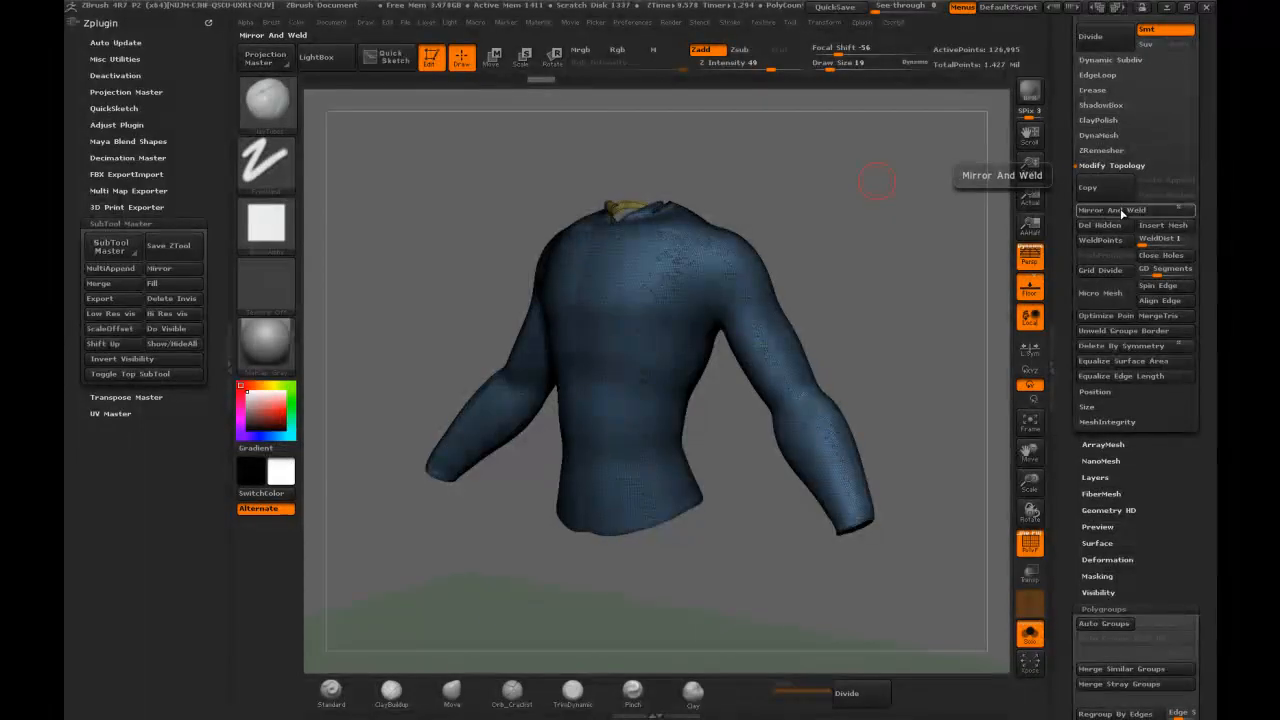
{"action": "left_click", "coordinate": [1096, 242]}
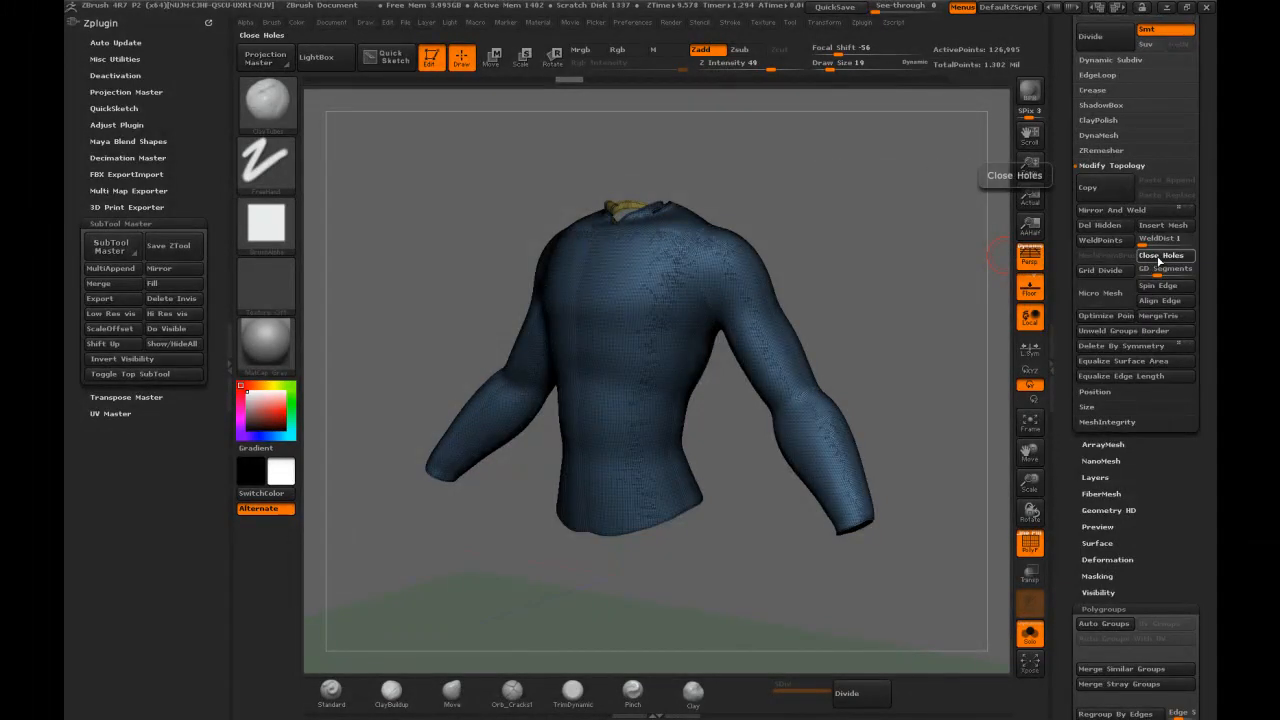
{"action": "left_click", "coordinate": [1160, 258]}
{"action": "left_click_drag", "start_coordinate": [831, 237], "coordinate": [1004, 429]}
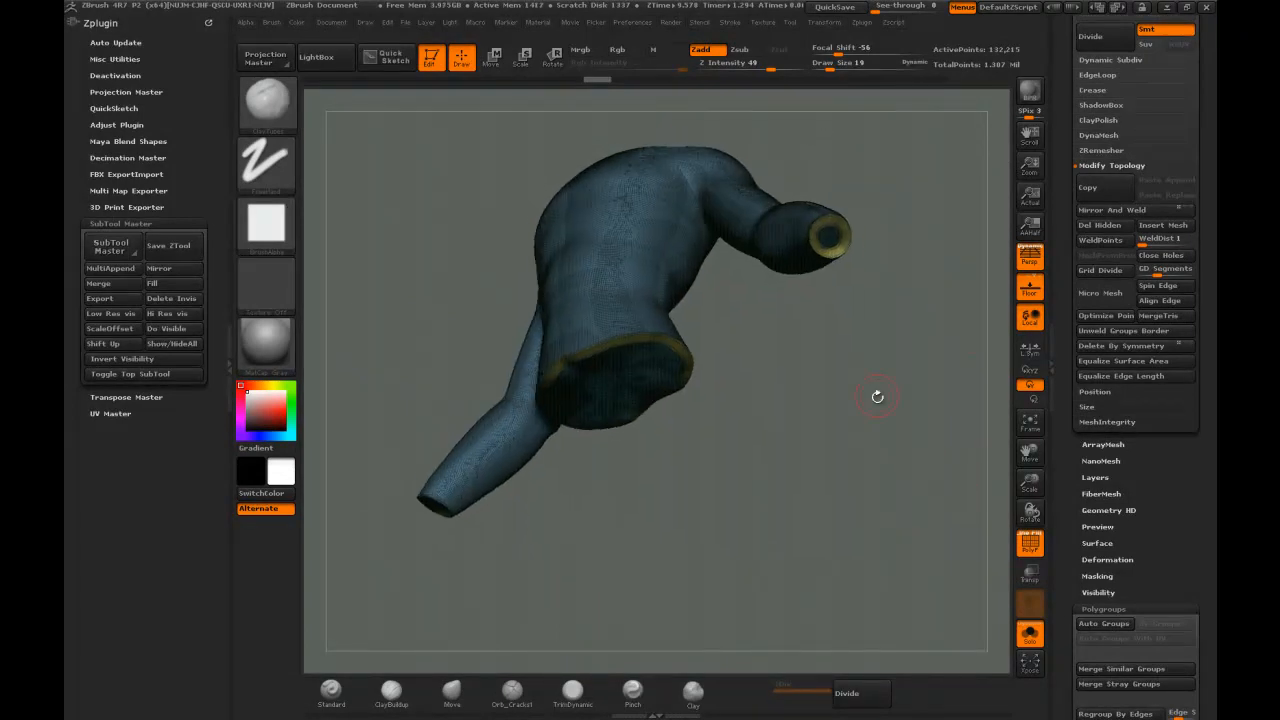
Turn off the polyframe display, try a clay stroke across the shirt's torso and undo it
{"action": "left_click", "coordinate": [1030, 543]}
{"action": "left_click_drag", "start_coordinate": [874, 438], "coordinate": [885, 413]}
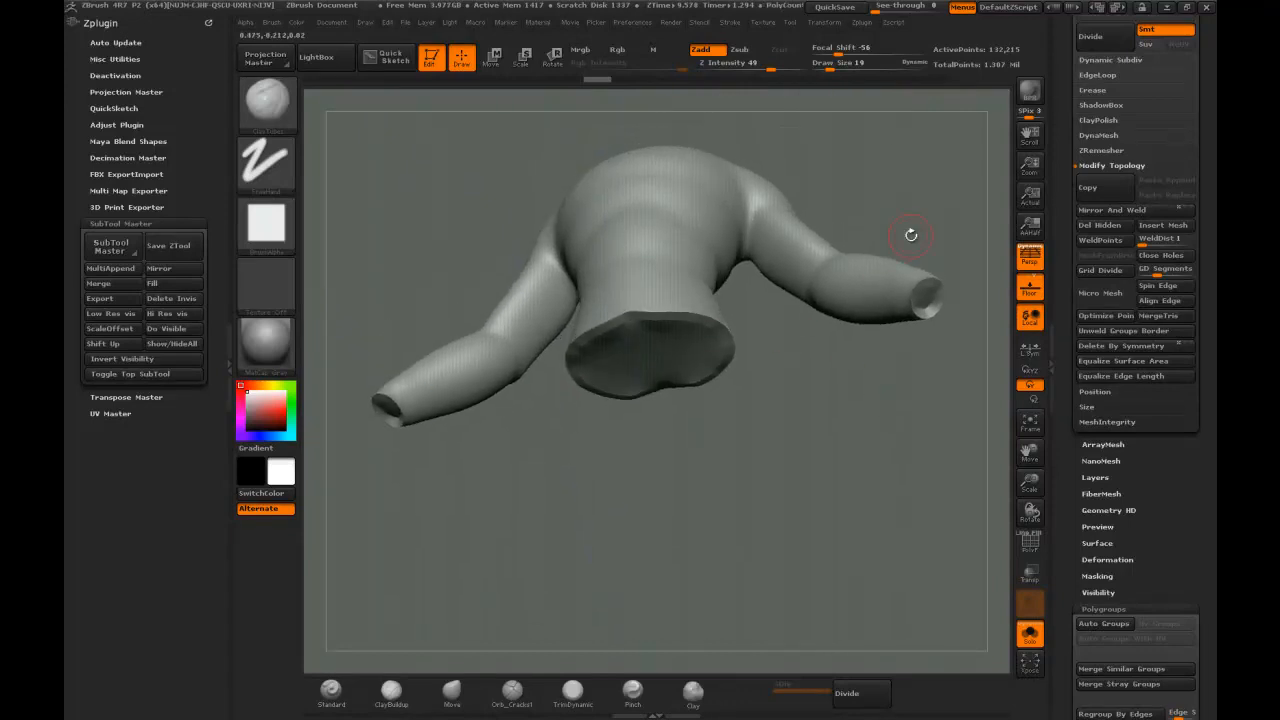
{"action": "left_click_drag", "start_coordinate": [901, 225], "coordinate": [890, 280]}
{"action": "left_click_drag", "start_coordinate": [630, 321], "coordinate": [703, 281]}
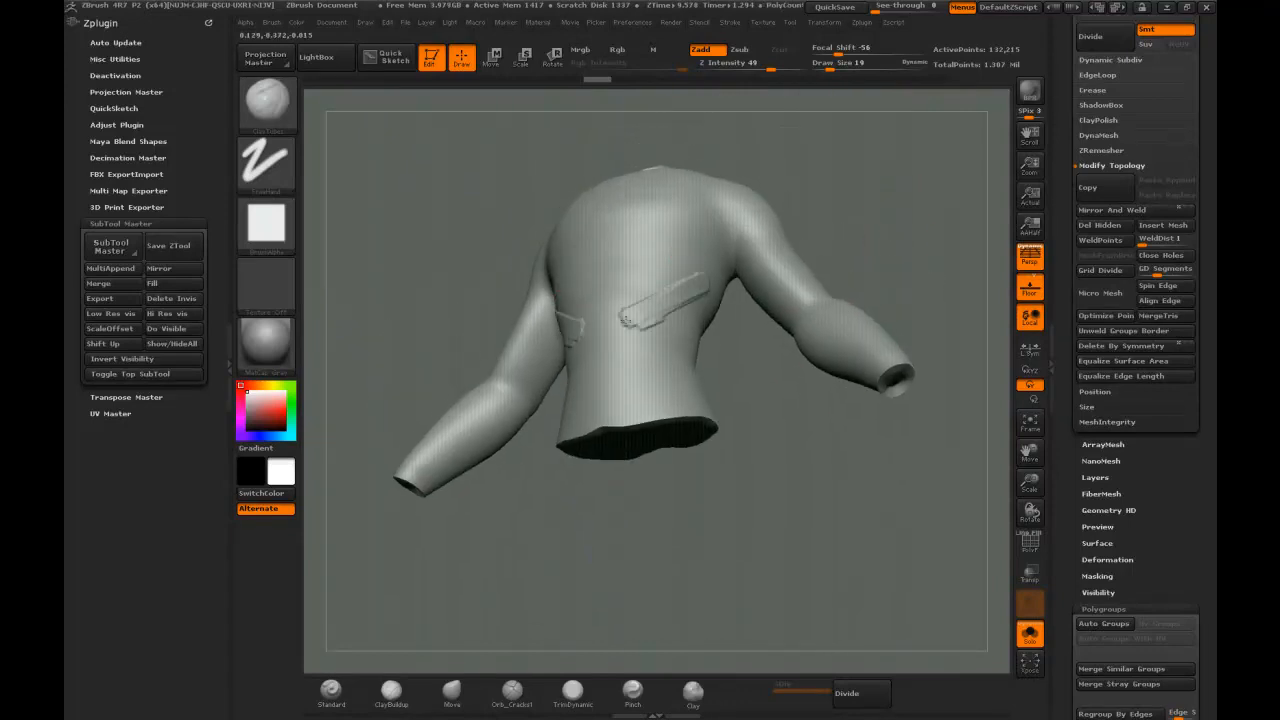
{"action": "mouse_move", "coordinate": [891, 183]}
{"action": "left_mouse_down"}
{"action": "mouse_move", "coordinate": [876, 220]}
{"action": "mouse_move", "coordinate": [890, 242]}
{"action": "mouse_move", "coordinate": [897, 197]}
{"action": "left_mouse_up"}
{"action": "key", "text": "ctrl+z"}
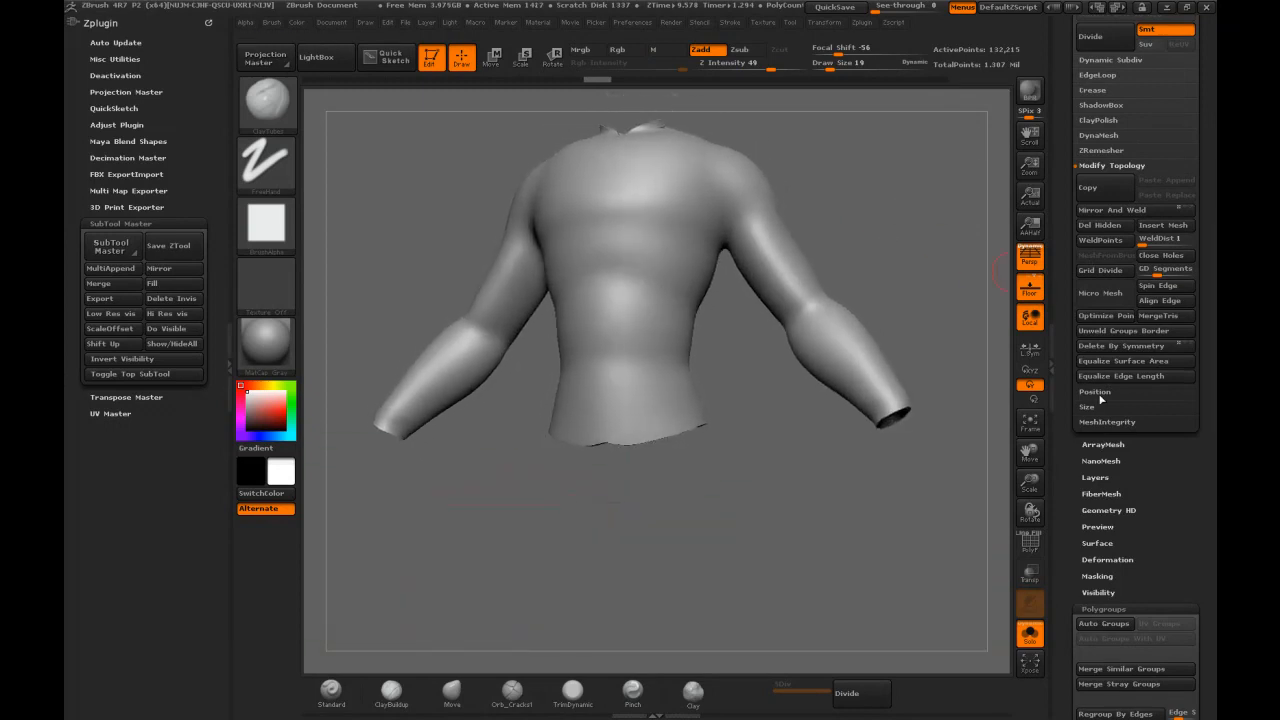
{"action": "left_click_drag", "start_coordinate": [893, 246], "coordinate": [890, 232]}
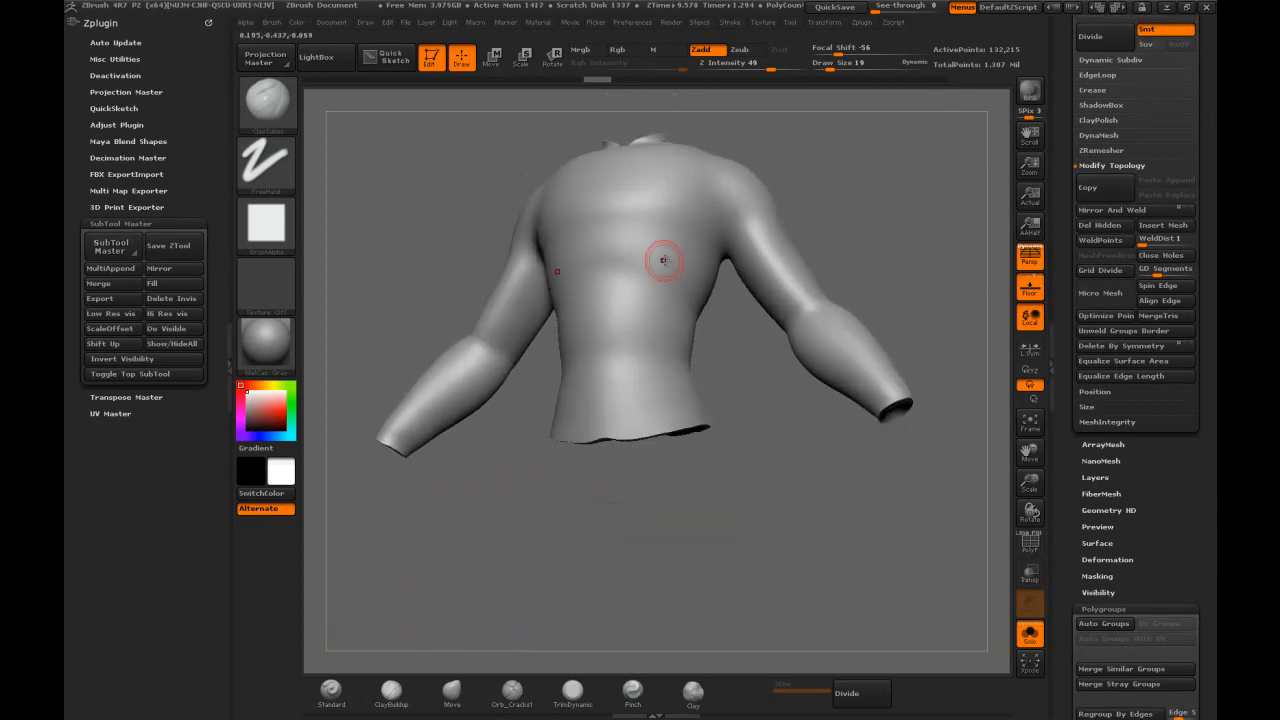
Remesh the closed shirt with DynaMesh at a resolution of 400 and show its polyframe
{"action": "left_click", "coordinate": [1098, 135]}
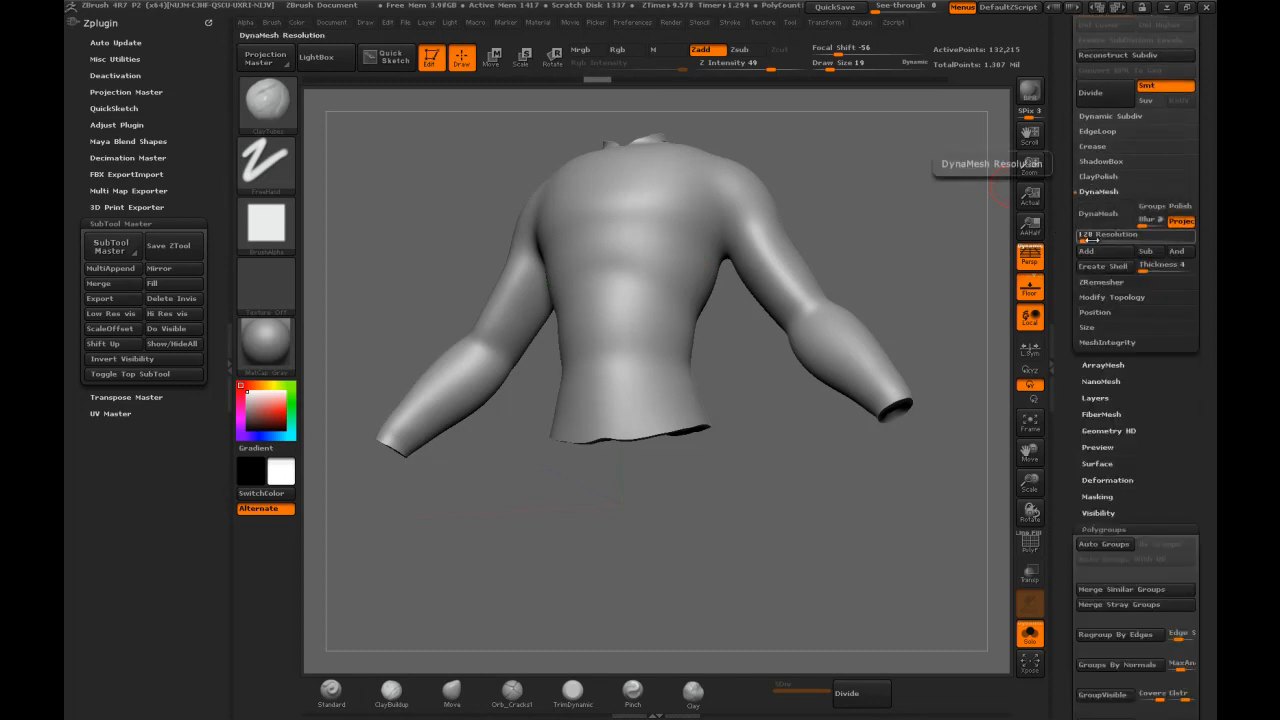
{"action": "type", "text": "400"}
{"action": "key", "text": "Return"}
{"action": "left_click", "coordinate": [1098, 213]}
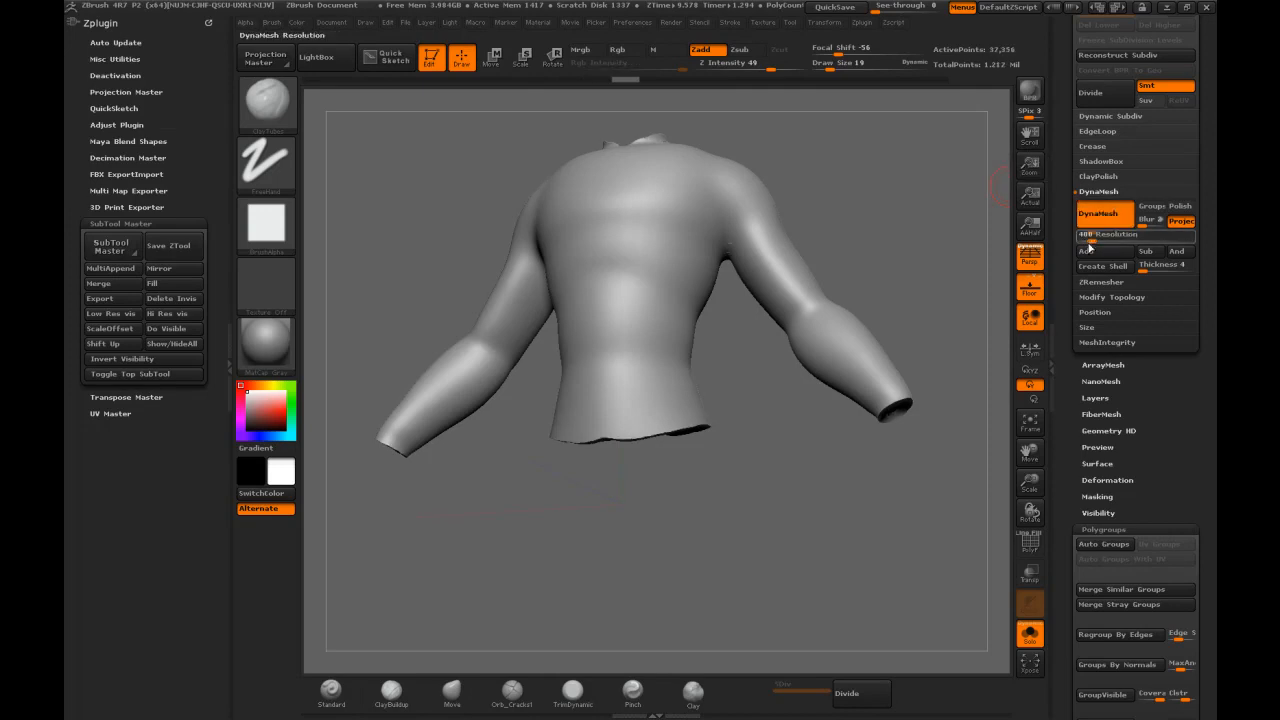
{"action": "left_click", "coordinate": [1025, 545]}
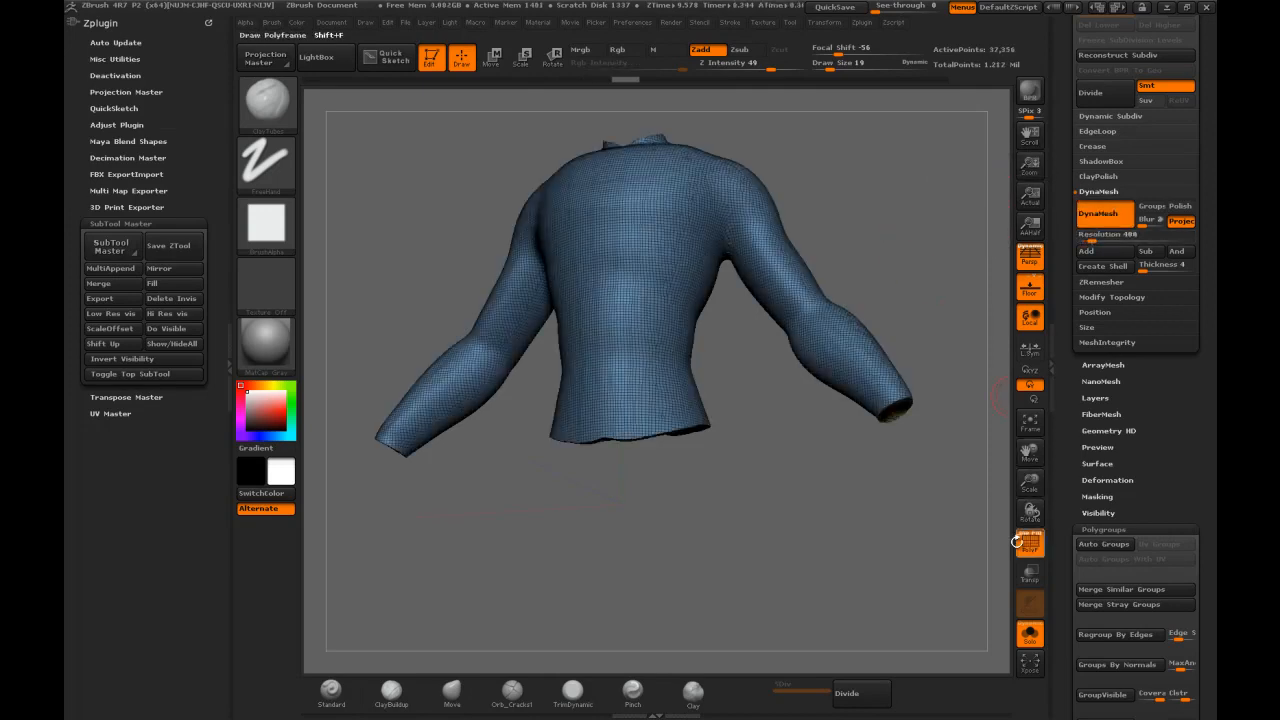
{"action": "left_click_drag", "start_coordinate": [877, 214], "coordinate": [712, 372]}
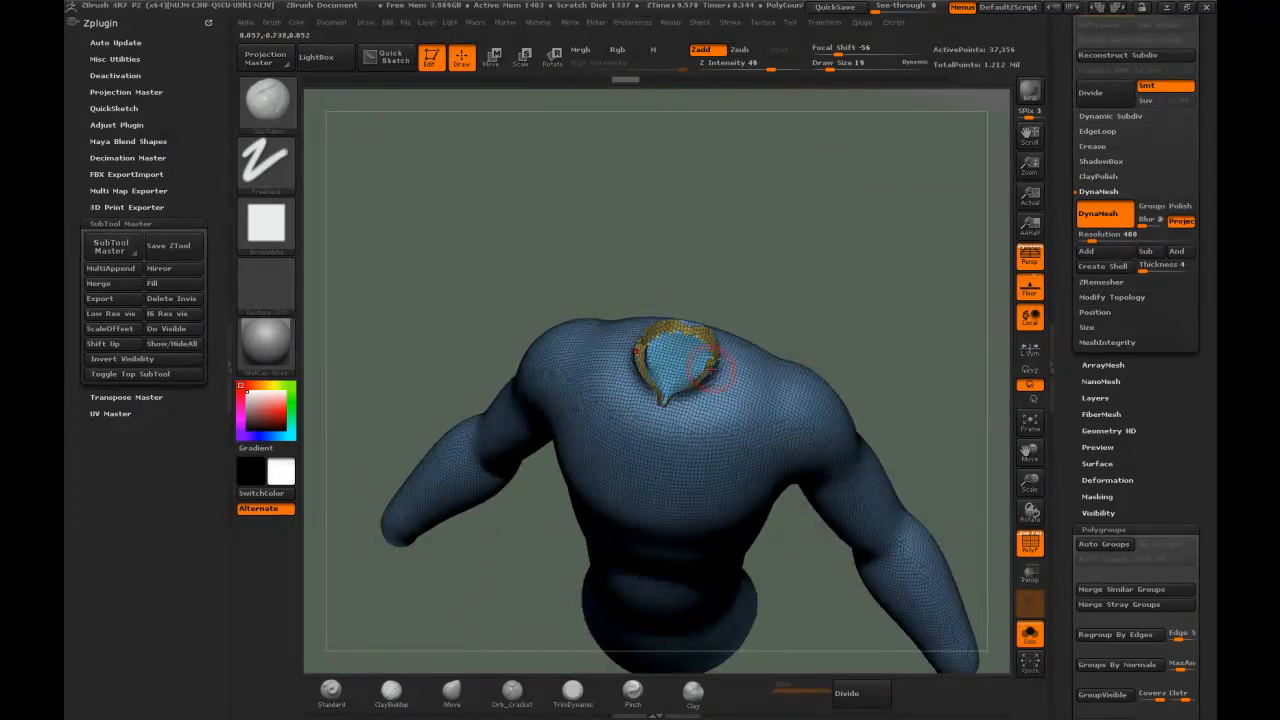
Flatten and smooth the shirt's collar rim with the TrimDynamic brush at draw size 39, and update the DynaMesh
{"action": "key", "text": "b"}
{"action": "key", "text": "t"}
{"action": "key", "text": "d"}
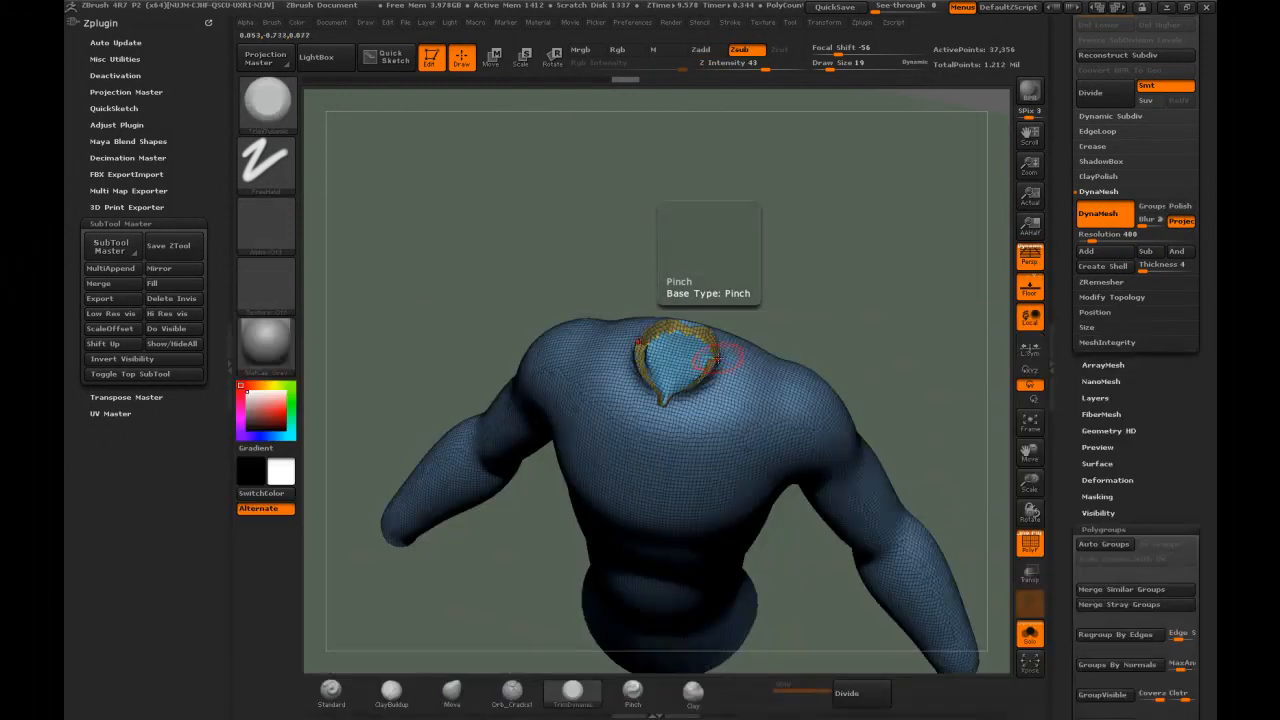
{"action": "key", "text": "bracketright"}
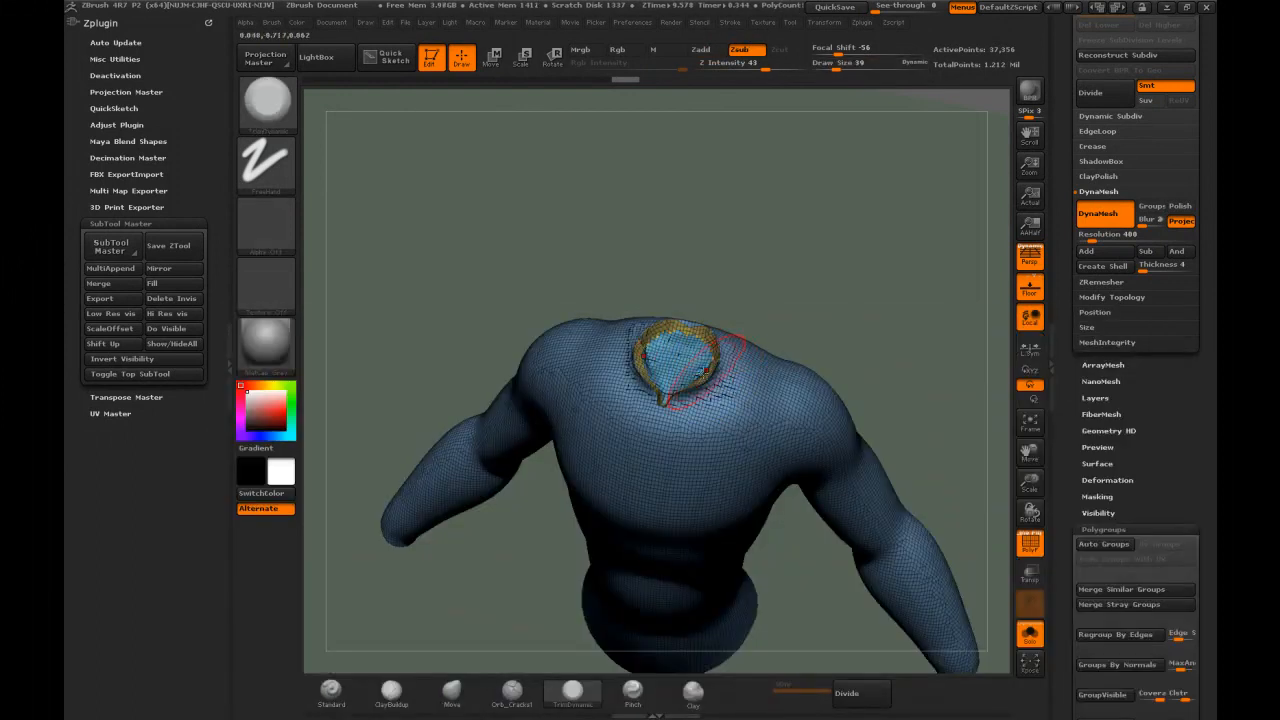
{"action": "left_click_drag", "start_coordinate": [716, 368], "coordinate": [706, 348]}
{"action": "mouse_move", "coordinate": [791, 280]}
{"action": "left_mouse_down"}
{"action": "mouse_move", "coordinate": [793, 202]}
{"action": "mouse_move", "coordinate": [759, 310]}
{"action": "mouse_move", "coordinate": [720, 337]}
{"action": "left_mouse_up"}
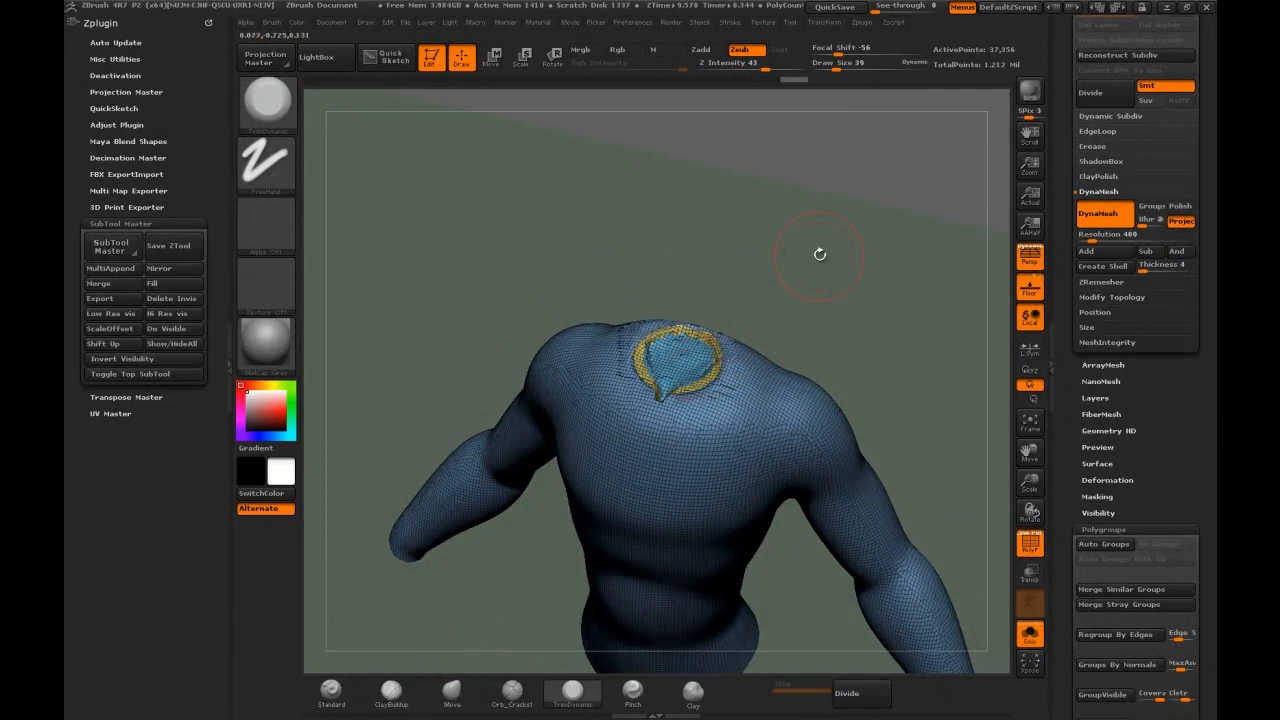
{"action": "left_click_drag", "start_coordinate": [763, 311], "coordinate": [762, 322], "text": "shift"}
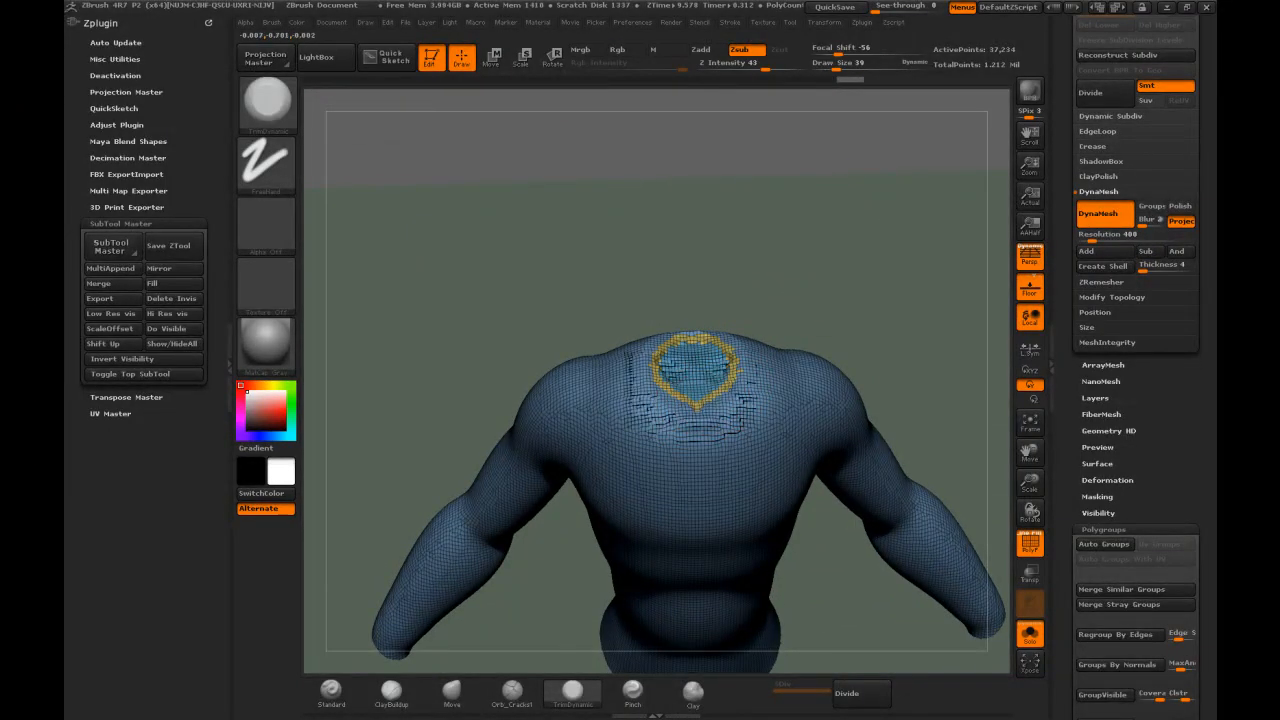
Hide the polyframe, smooth the shirt's capped neck area, update the DynaMesh again, and set the draw size to 19
{"action": "left_click", "coordinate": [1030, 547]}
{"action": "left_click_drag", "start_coordinate": [925, 449], "coordinate": [860, 520]}
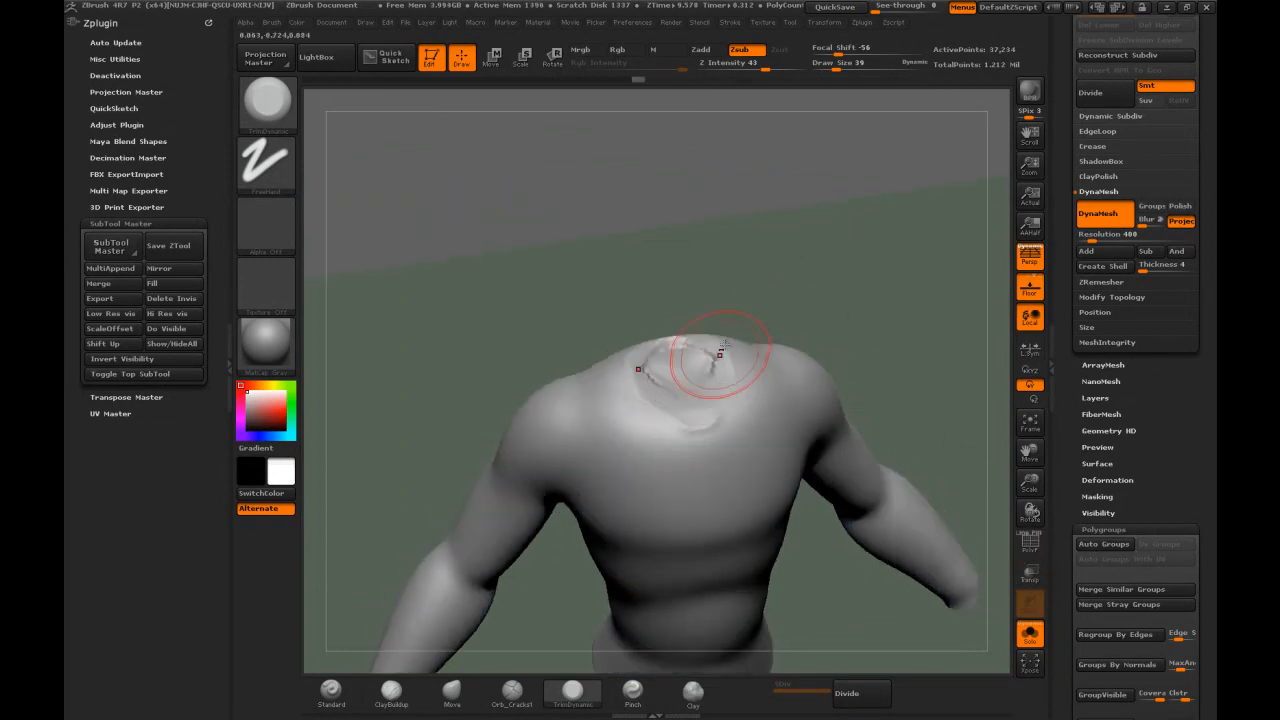
{"action": "left_click_drag", "start_coordinate": [715, 353], "coordinate": [711, 369], "text": "shift"}
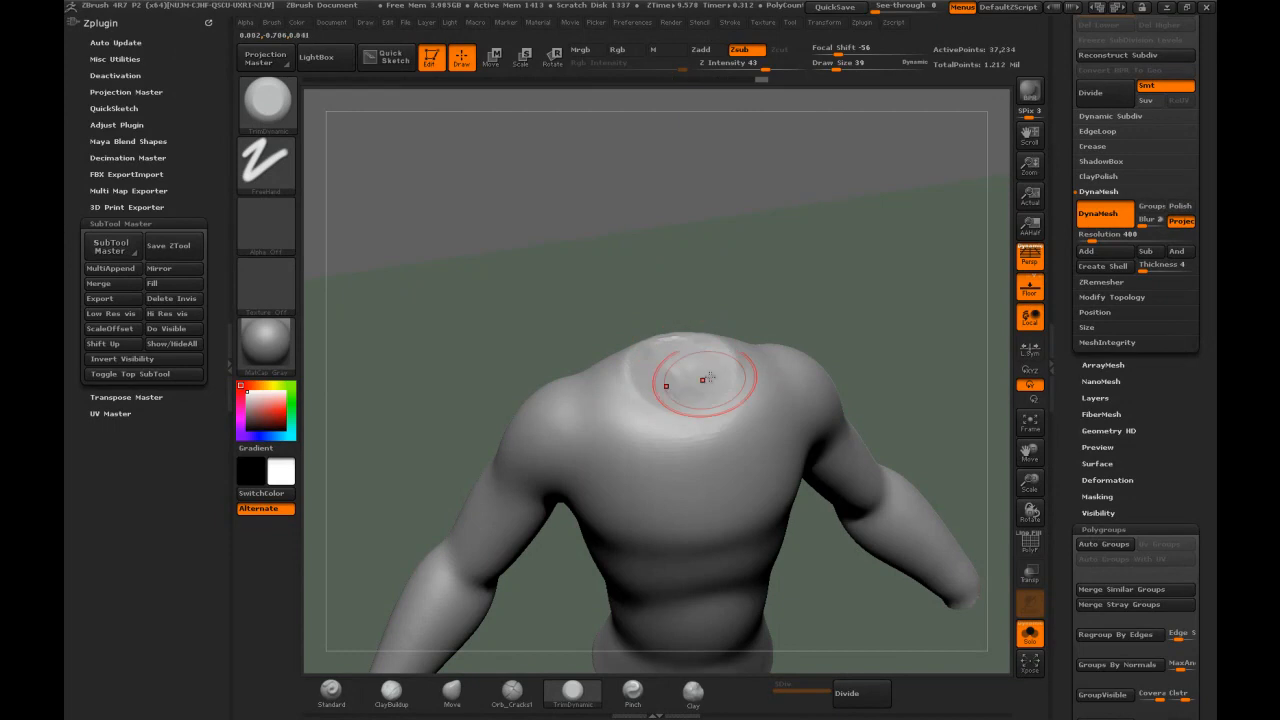
{"action": "left_click_drag", "start_coordinate": [774, 251], "coordinate": [731, 278], "text": "ctrl"}
{"action": "mouse_move", "coordinate": [692, 352]}
{"action": "left_mouse_down", "text": "shift"}
{"action": "mouse_move", "coordinate": [654, 358]}
{"action": "mouse_move", "coordinate": [712, 350]}
{"action": "mouse_move", "coordinate": [803, 263]}
{"action": "left_mouse_up", "text": "shift"}
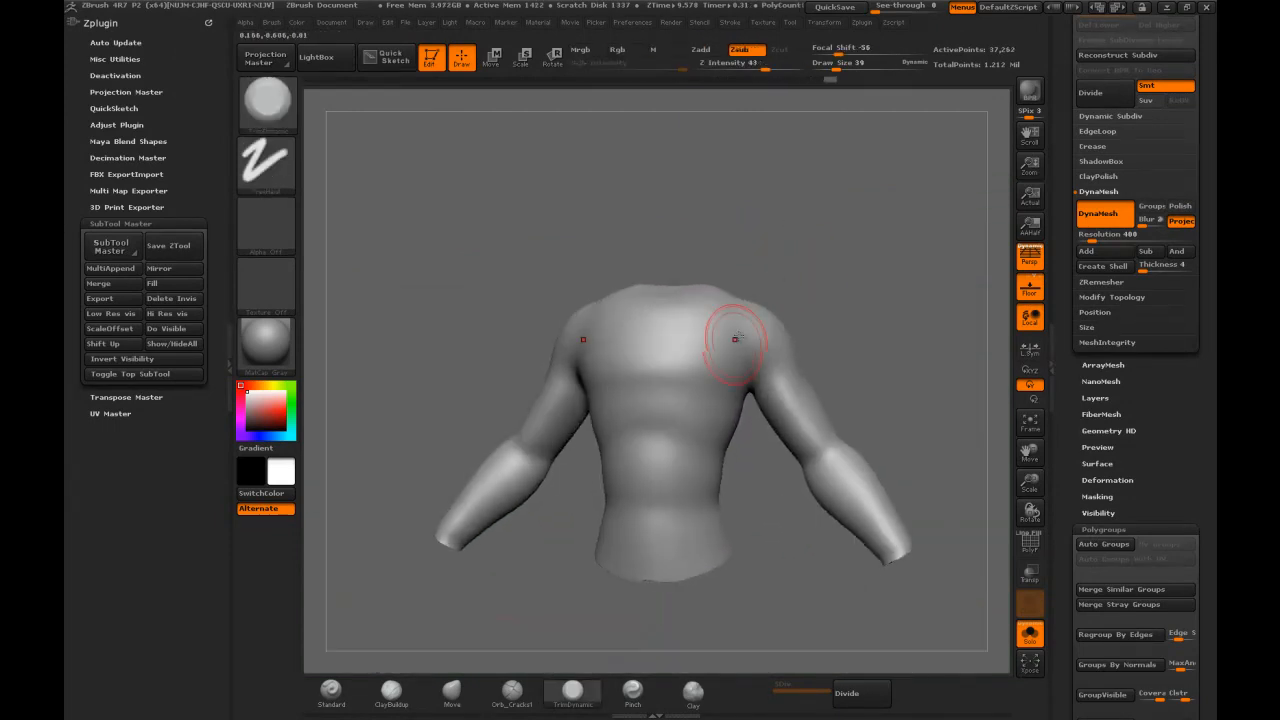
{"action": "mouse_move", "coordinate": [829, 307]}
{"action": "left_mouse_down"}
{"action": "mouse_move", "coordinate": [738, 391]}
{"action": "mouse_move", "coordinate": [752, 392]}
{"action": "left_mouse_up"}
{"action": "key", "text": "s"}
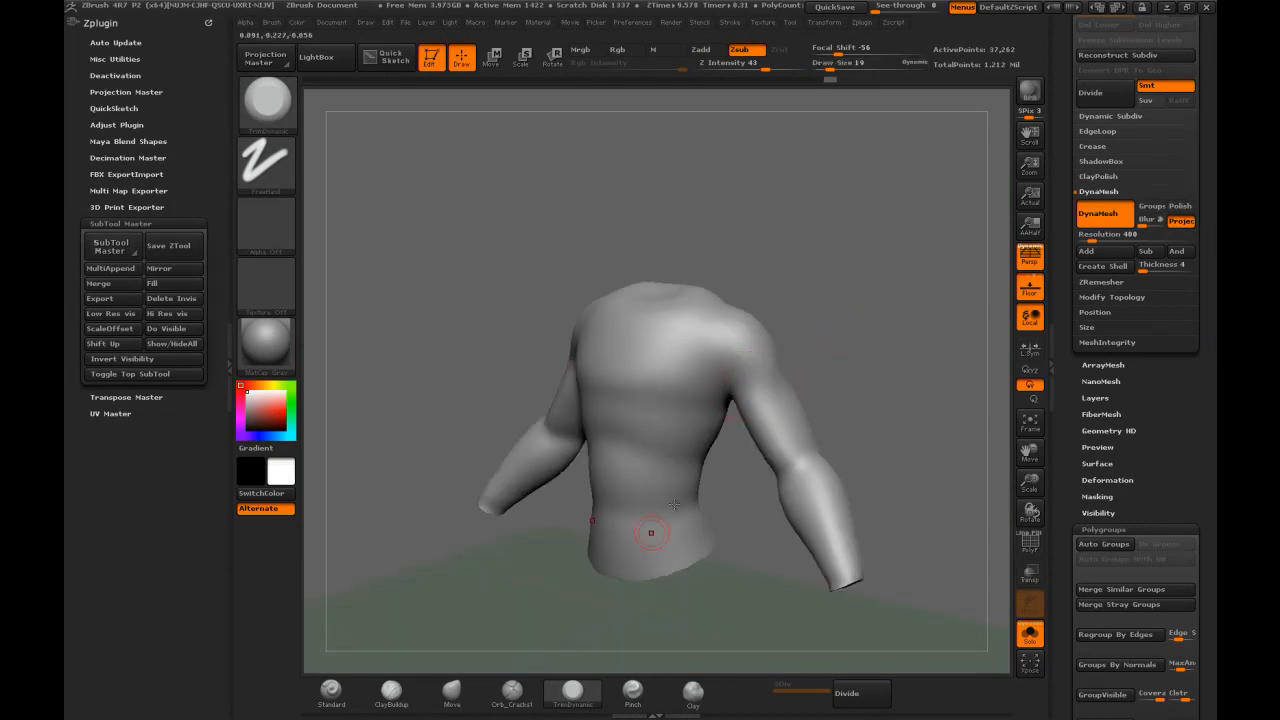
Show all subtools again, switch to the characStandard_Ref body and isolate it
{"action": "key", "text": "super"}
{"action": "key", "text": "super"}
{"action": "left_click", "coordinate": [1030, 634]}
{"action": "left_click_drag", "start_coordinate": [894, 313], "coordinate": [857, 200], "text": "shift"}
{"action": "left_click_drag", "start_coordinate": [881, 272], "coordinate": [845, 239], "text": "alt"}
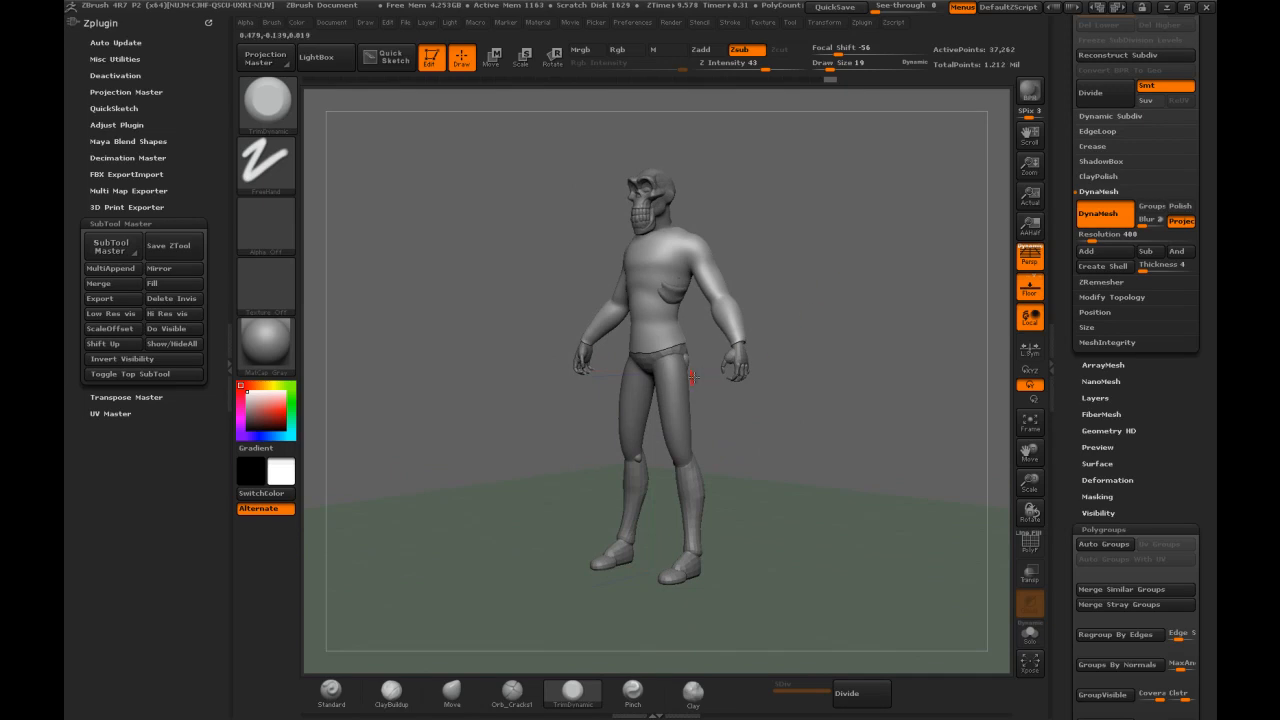
{"action": "left_click", "coordinate": [685, 408], "text": "alt"}
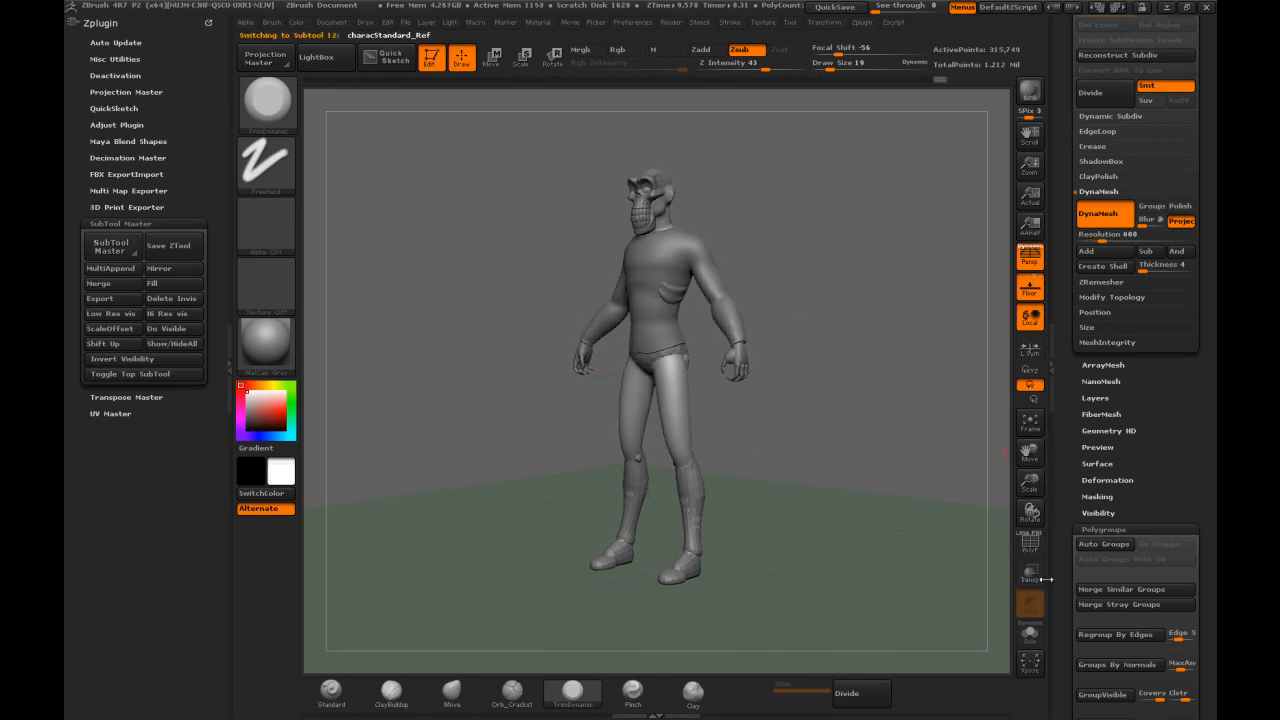
{"action": "left_click", "coordinate": [1029, 633]}
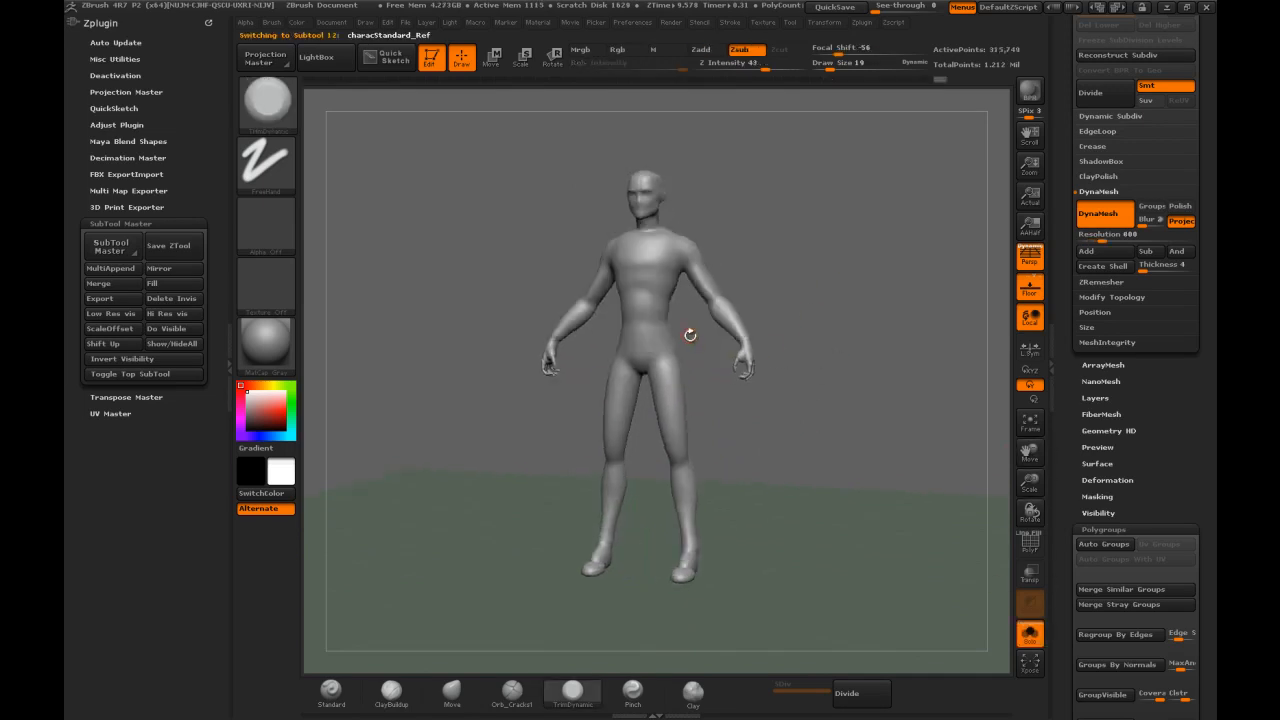
Mask the reference body from the waist to below the knees, refining the mask's waist and lower leg borders
{"action": "mouse_move", "coordinate": [687, 334]}
{"action": "left_mouse_down", "text": "ctrl"}
{"action": "mouse_move", "coordinate": [608, 350]}
{"action": "mouse_move", "coordinate": [580, 508]}
{"action": "mouse_move", "coordinate": [591, 496]}
{"action": "left_mouse_up", "text": "ctrl"}
{"action": "left_click_drag", "start_coordinate": [777, 478], "coordinate": [769, 465]}
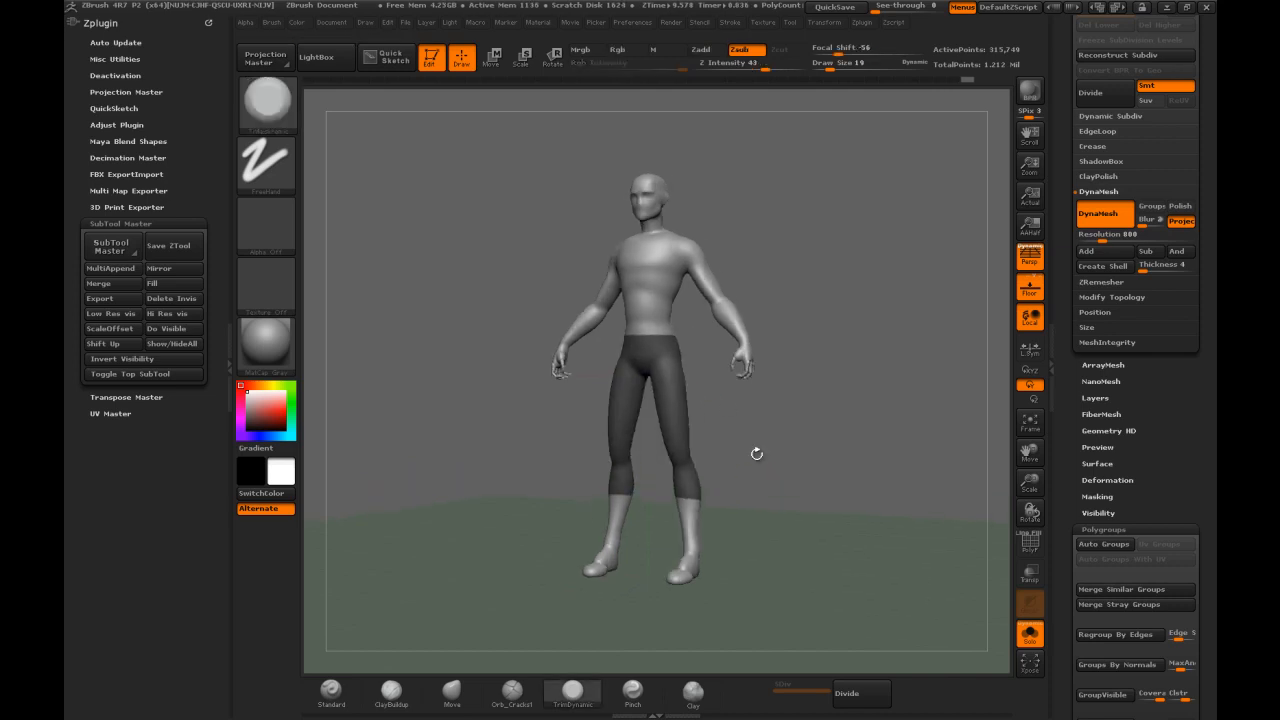
{"action": "left_click", "coordinate": [290, 114]}
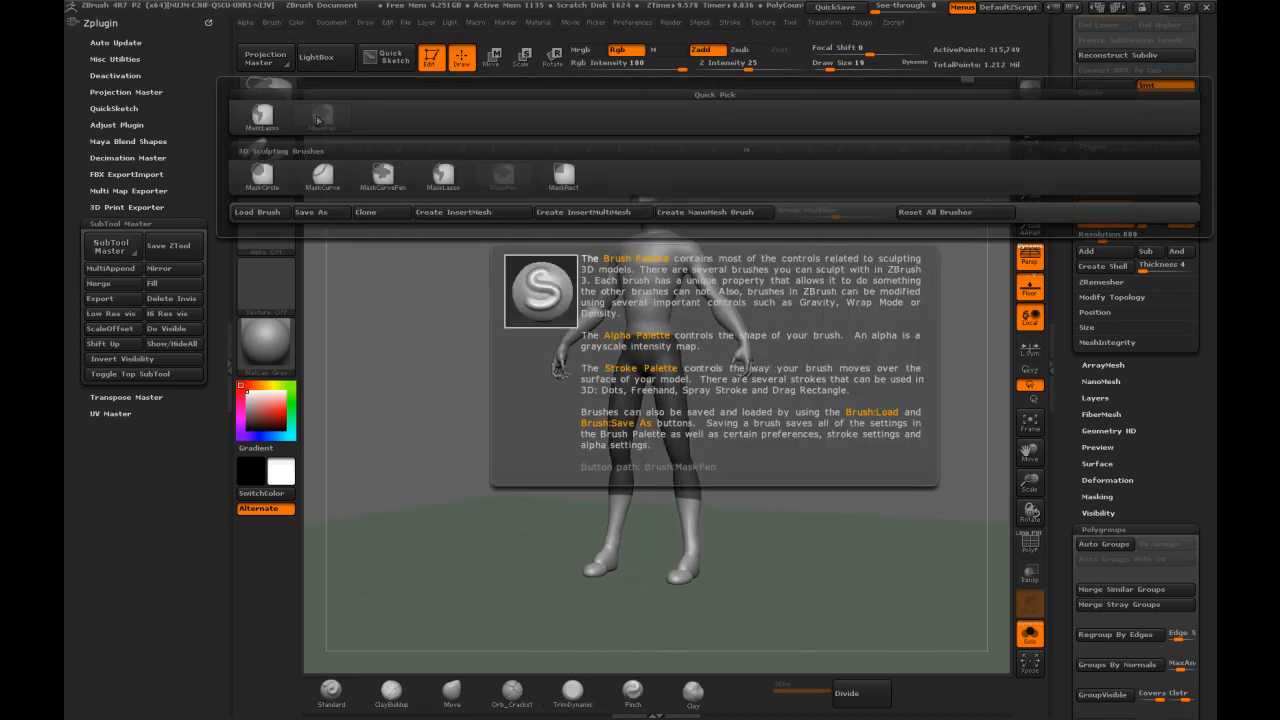
{"action": "left_click", "coordinate": [283, 126]}
{"action": "mouse_move", "coordinate": [678, 494]}
{"action": "left_mouse_down", "text": "ctrl+alt"}
{"action": "mouse_move", "coordinate": [764, 526]}
{"action": "mouse_move", "coordinate": [770, 508]}
{"action": "mouse_move", "coordinate": [670, 478]}
{"action": "mouse_move", "coordinate": [724, 478]}
{"action": "left_mouse_up", "text": "ctrl+alt"}
{"action": "mouse_move", "coordinate": [812, 452]}
{"action": "left_mouse_down"}
{"action": "mouse_move", "coordinate": [744, 447]}
{"action": "mouse_move", "coordinate": [822, 443]}
{"action": "left_mouse_up"}
{"action": "left_click_drag", "start_coordinate": [622, 334], "coordinate": [692, 348], "text": "ctrl"}
{"action": "left_click_drag", "start_coordinate": [782, 316], "coordinate": [1003, 307]}
Preview an extraction from the masked legs without accepting it, clear the mask and undo the clearing
{"action": "left_click_drag", "start_coordinate": [1067, 106], "coordinate": [1066, 210]}
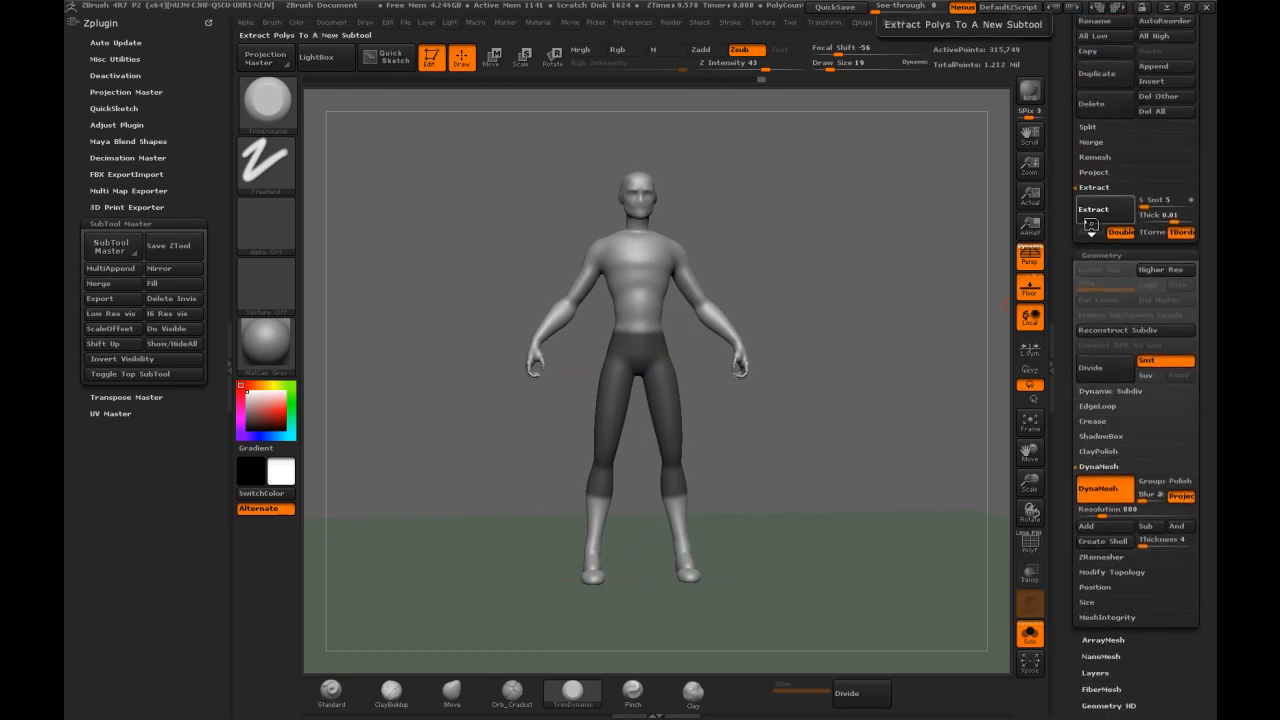
{"action": "left_click", "coordinate": [1092, 210]}
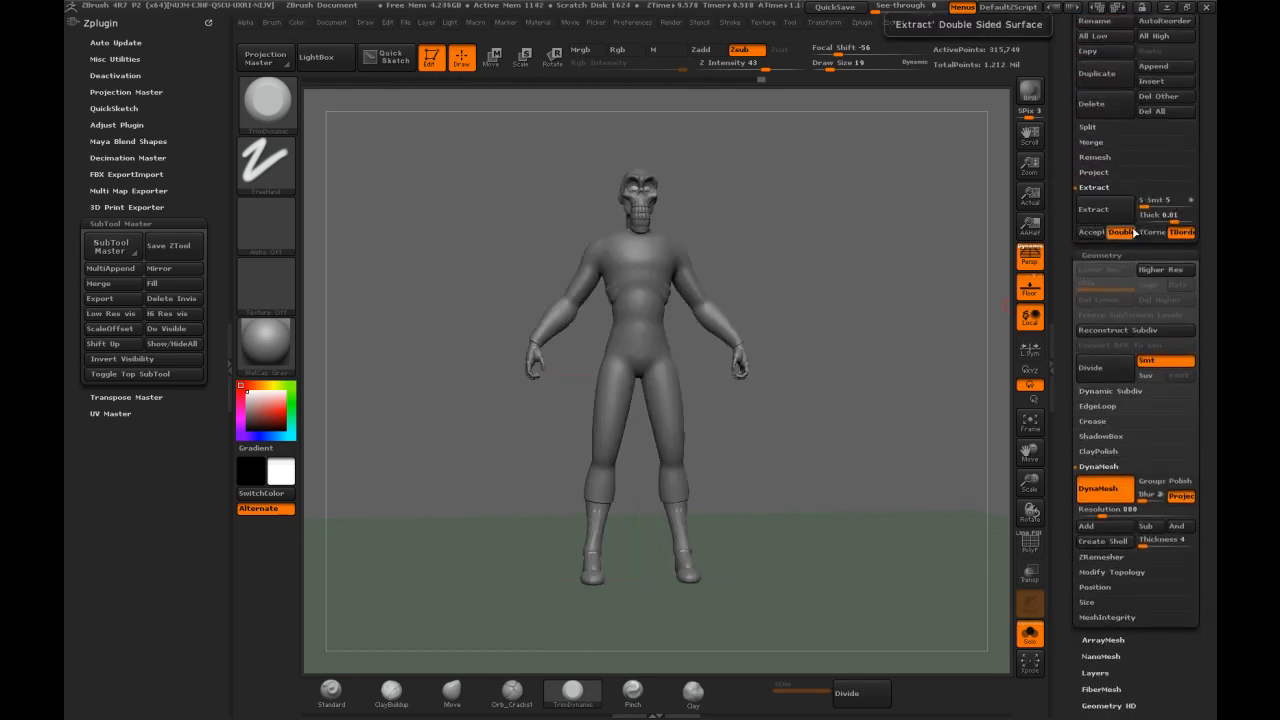
{"action": "left_click_drag", "start_coordinate": [925, 264], "coordinate": [819, 249]}
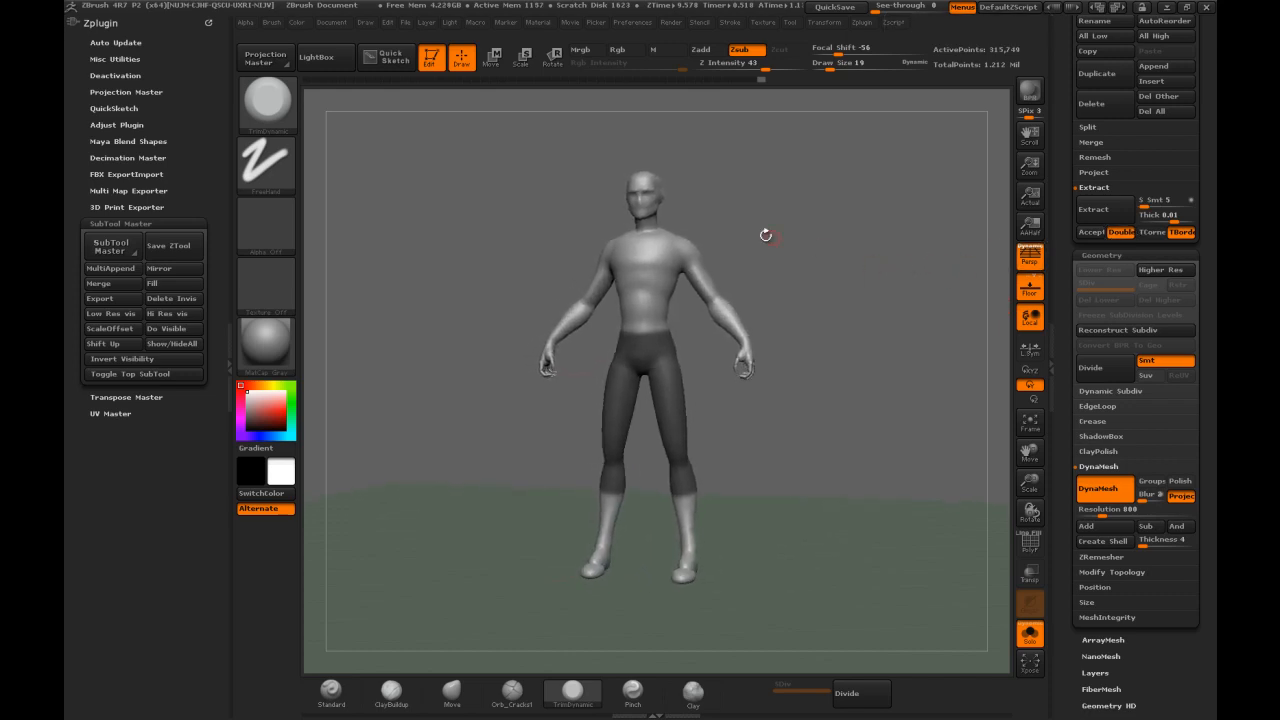
{"action": "left_click_drag", "start_coordinate": [789, 208], "coordinate": [762, 257], "text": "ctrl"}
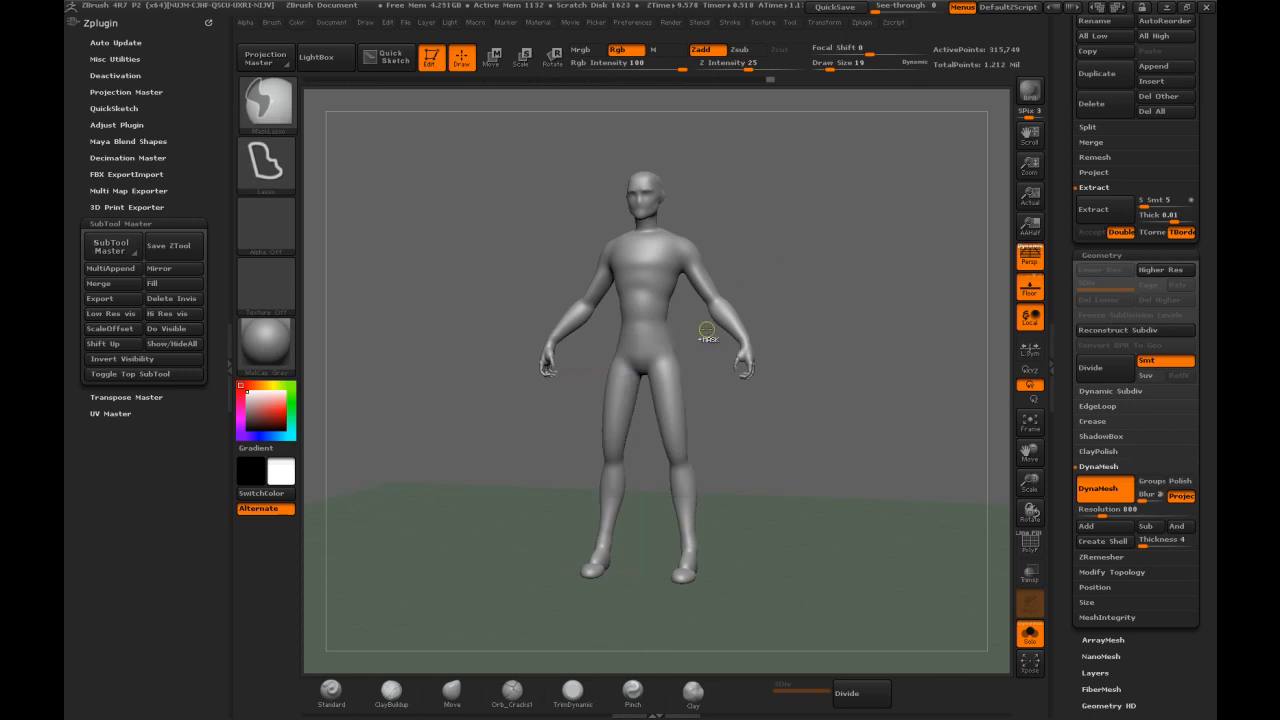
{"action": "key", "text": "ctrl+z"}
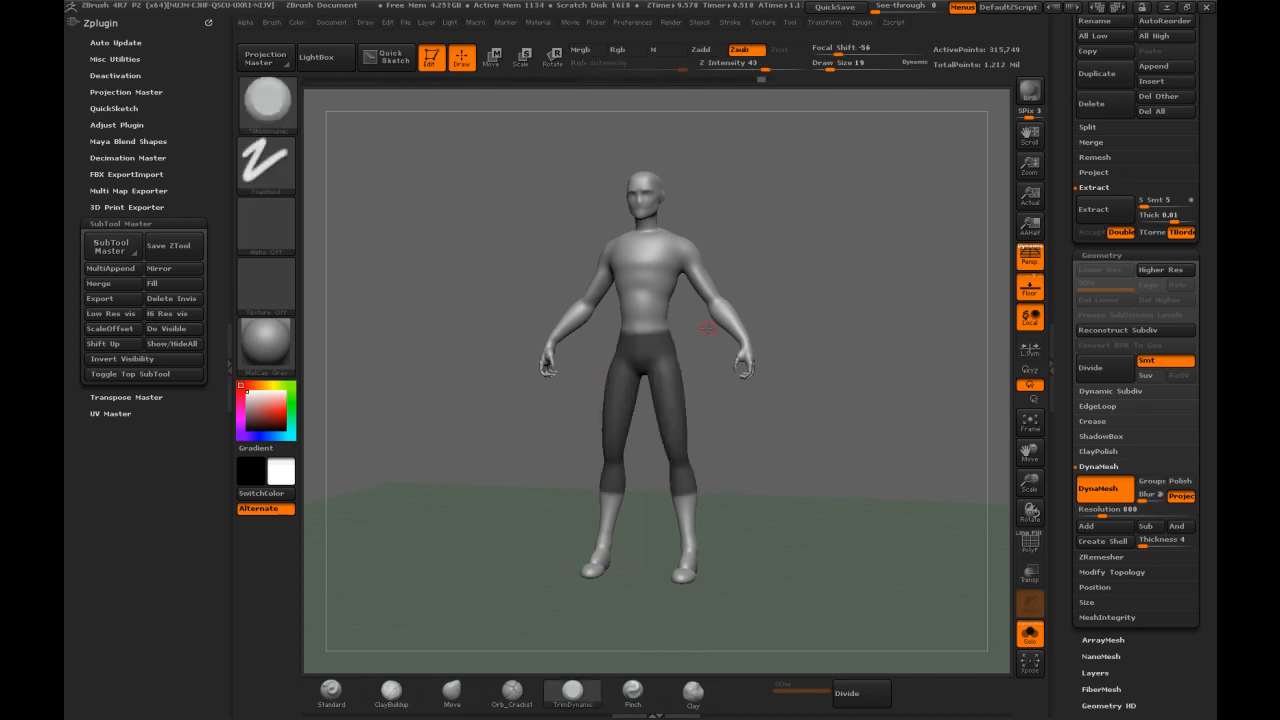
Extract the masked legs as a double-sided shell with a thickness of 0.02, accept it and select the new subtool
{"action": "left_click", "coordinate": [1098, 209]}
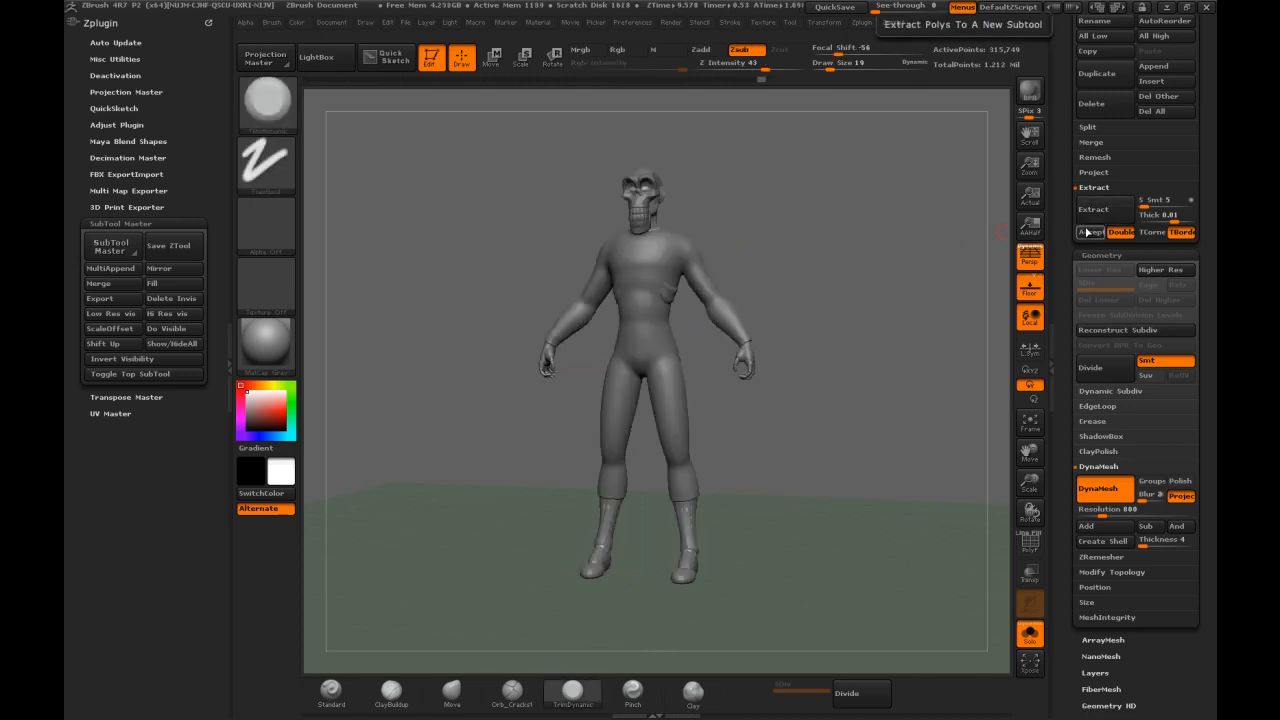
{"action": "left_click", "coordinate": [1092, 236]}
{"action": "key", "text": "Down"}
{"action": "mouse_move", "coordinate": [796, 236]}
{"action": "left_mouse_down"}
{"action": "mouse_move", "coordinate": [821, 294]}
{"action": "mouse_move", "coordinate": [812, 303]}
{"action": "mouse_move", "coordinate": [820, 313]}
{"action": "mouse_move", "coordinate": [834, 300]}
{"action": "mouse_move", "coordinate": [791, 286]}
{"action": "left_mouse_up"}
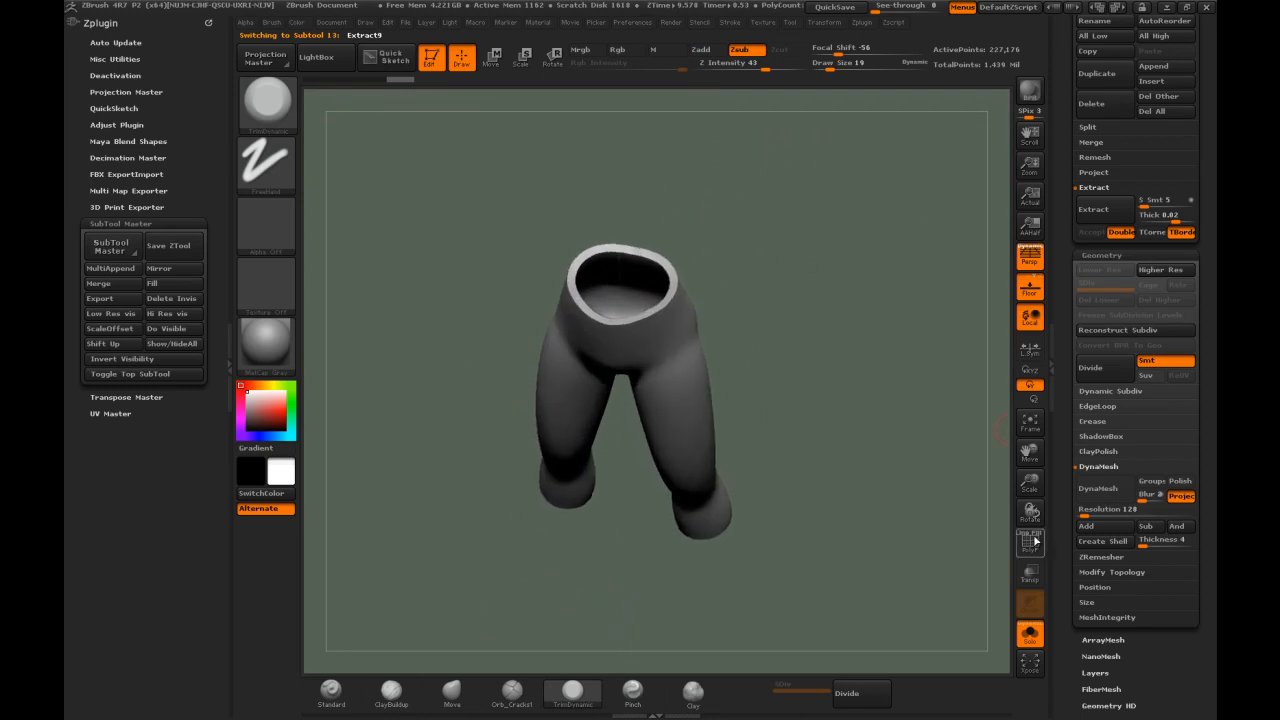
Show the extracted trousers' polyframe, hide the inner shell polygroup and delete the hidden geometry
{"action": "left_click", "coordinate": [1040, 541]}
{"action": "mouse_move", "coordinate": [737, 214]}
{"action": "left_mouse_down"}
{"action": "mouse_move", "coordinate": [751, 177]}
{"action": "mouse_move", "coordinate": [753, 215]}
{"action": "mouse_move", "coordinate": [606, 246]}
{"action": "left_mouse_up"}
{"action": "left_click", "coordinate": [602, 262], "text": "ctrl+shift"}
{"action": "left_click_drag", "start_coordinate": [852, 172], "coordinate": [786, 251], "text": "ctrl+shift"}
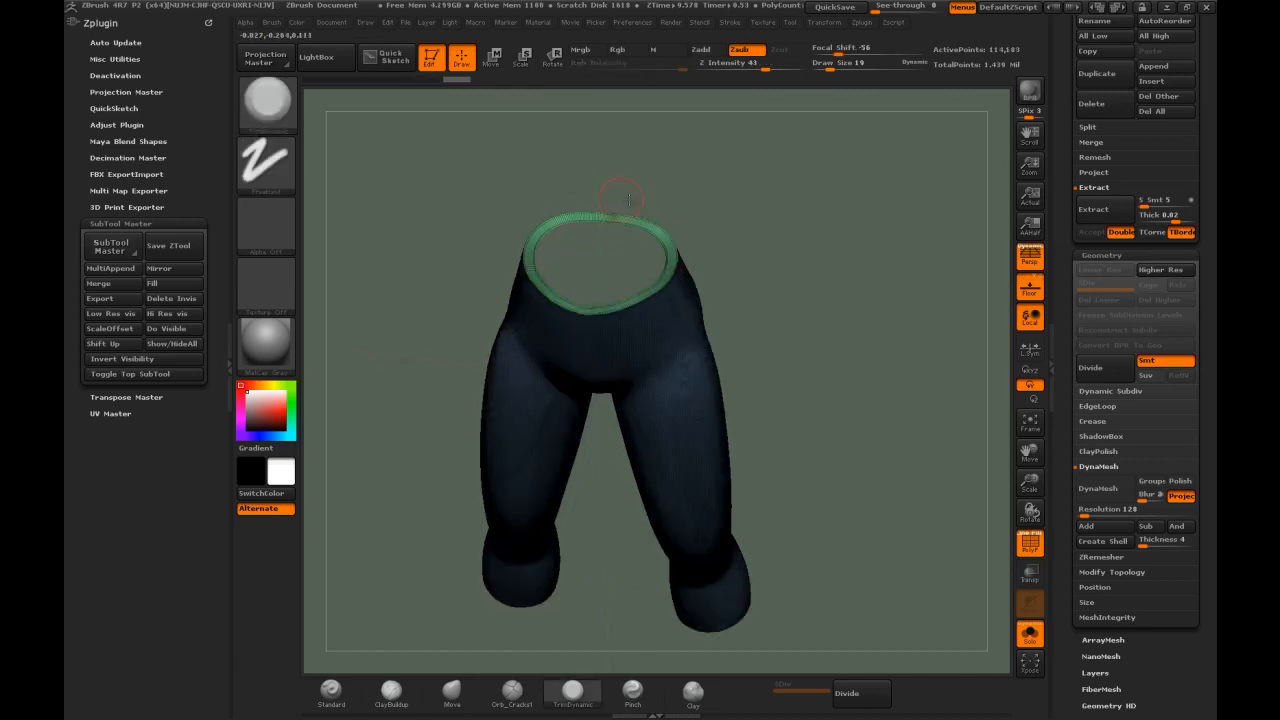
{"action": "left_click_drag", "start_coordinate": [1062, 682], "coordinate": [1062, 185]}
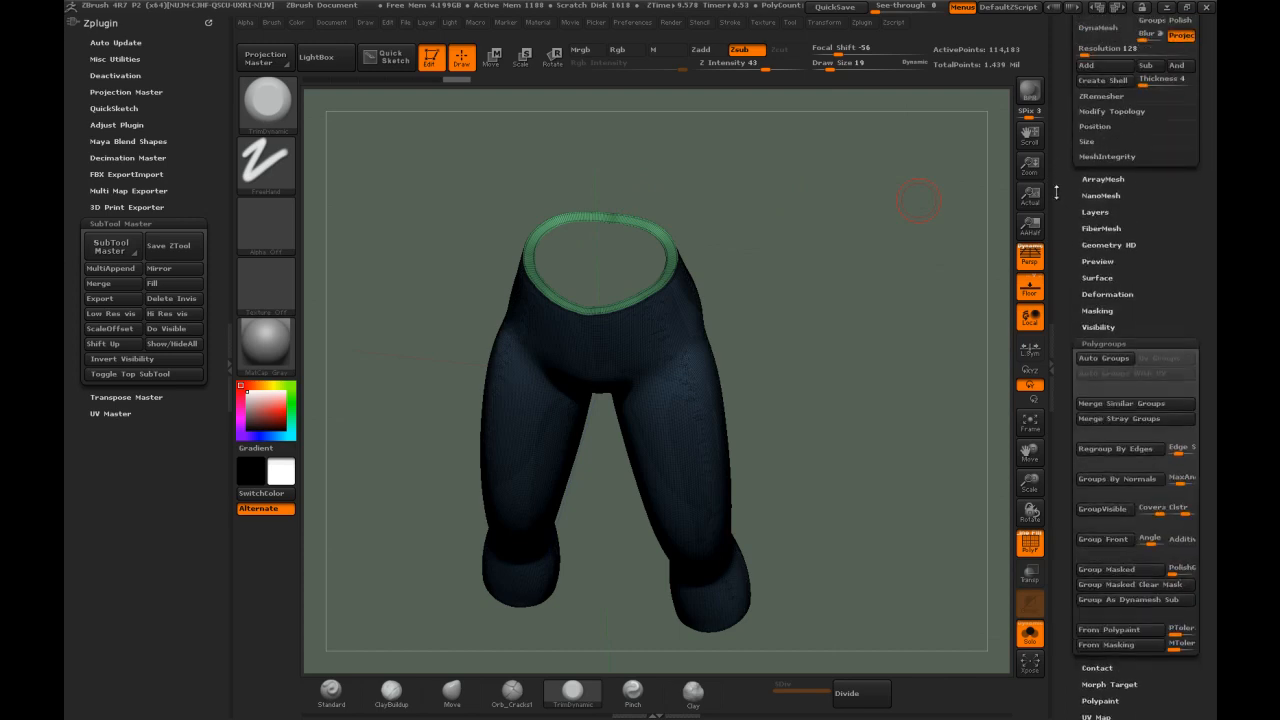
{"action": "left_click", "coordinate": [1104, 116]}
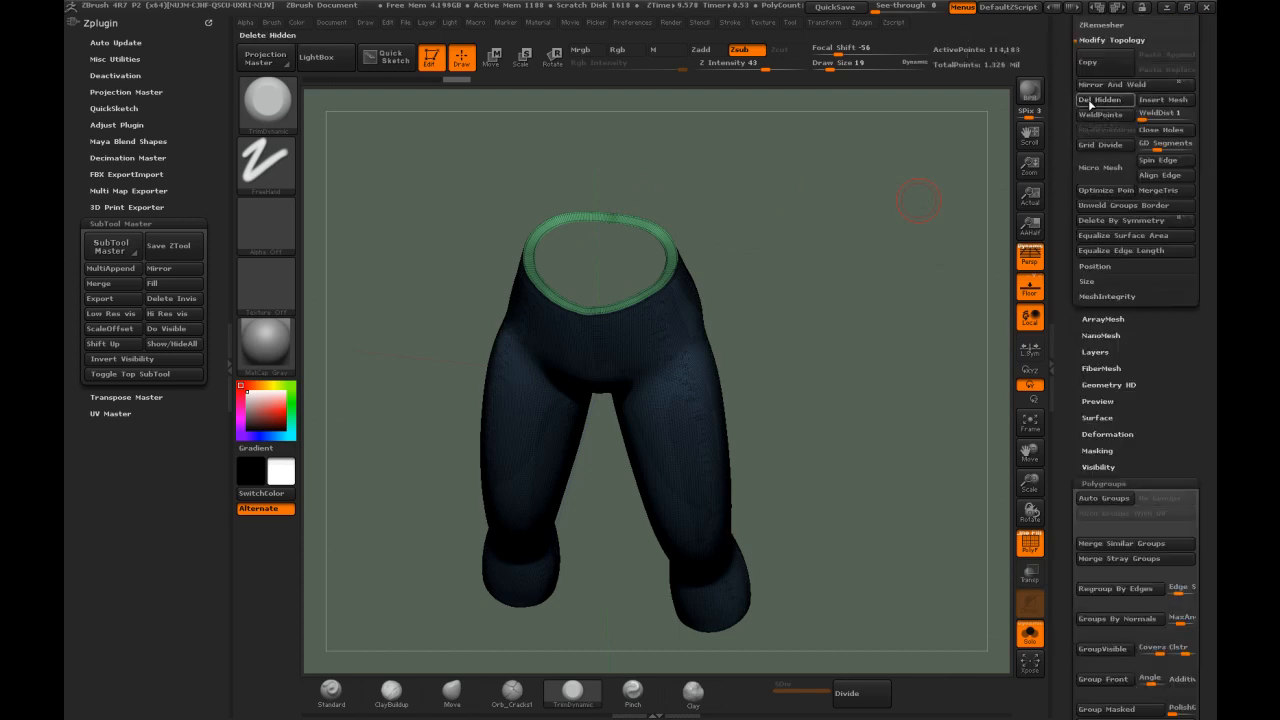
Close the waist opening of the extracted trousers and convert them into a DynaMesh
{"action": "left_click", "coordinate": [1156, 131]}
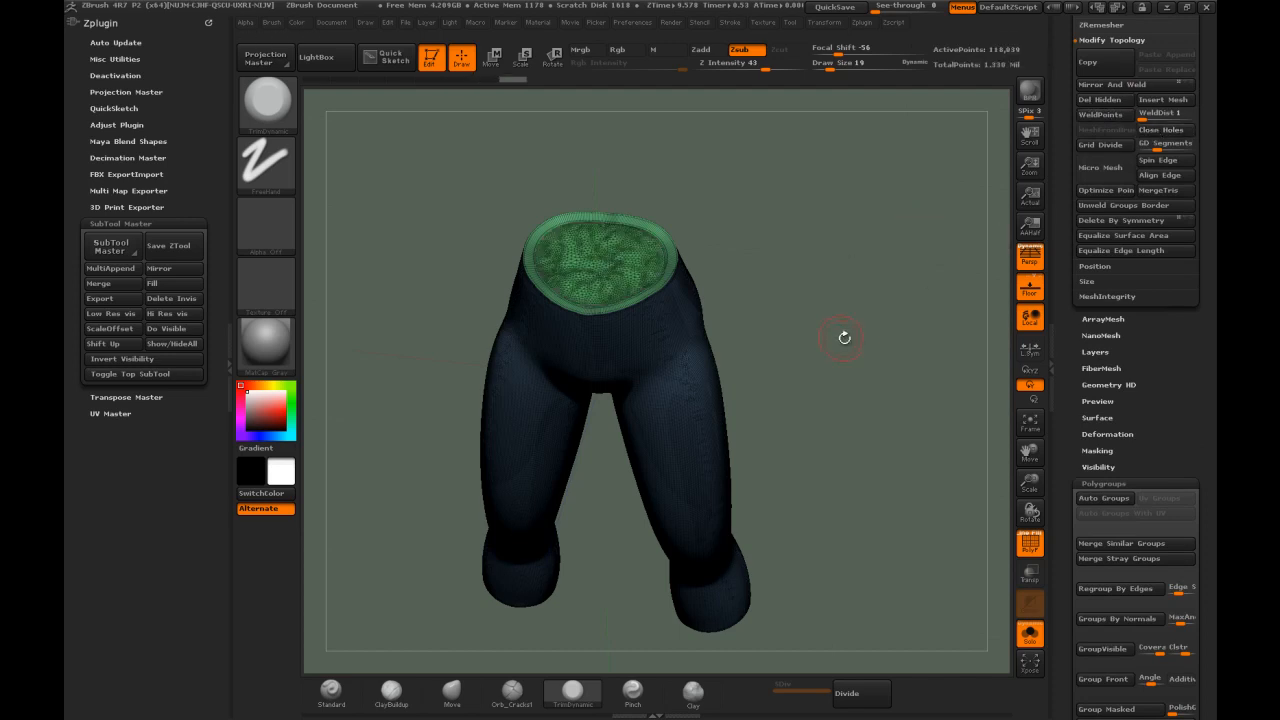
{"action": "mouse_move", "coordinate": [858, 368]}
{"action": "left_mouse_down"}
{"action": "mouse_move", "coordinate": [852, 460]}
{"action": "mouse_move", "coordinate": [849, 334]}
{"action": "mouse_move", "coordinate": [616, 322]}
{"action": "left_mouse_up"}
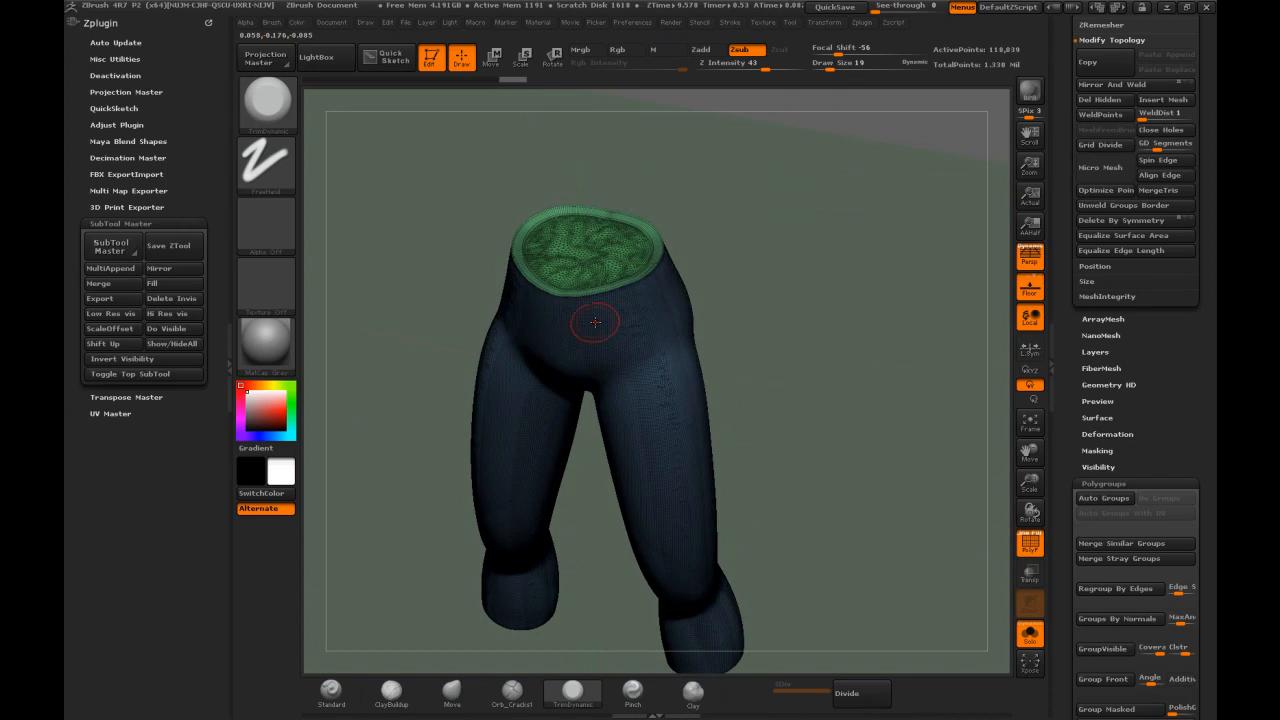
{"action": "left_click_drag", "start_coordinate": [1064, 121], "coordinate": [1066, 176]}
{"action": "left_click", "coordinate": [1098, 87]}
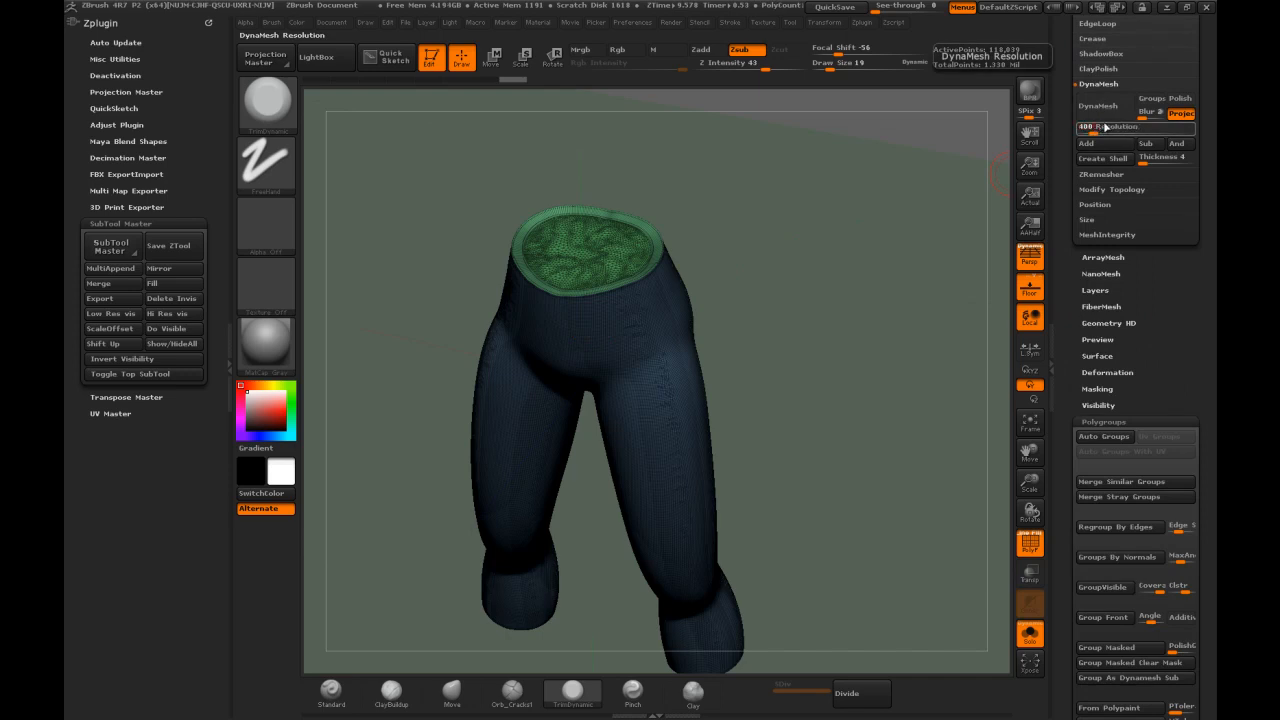
{"action": "left_click", "coordinate": [1103, 108]}
{"action": "left_click_drag", "start_coordinate": [786, 296], "coordinate": [785, 295]}
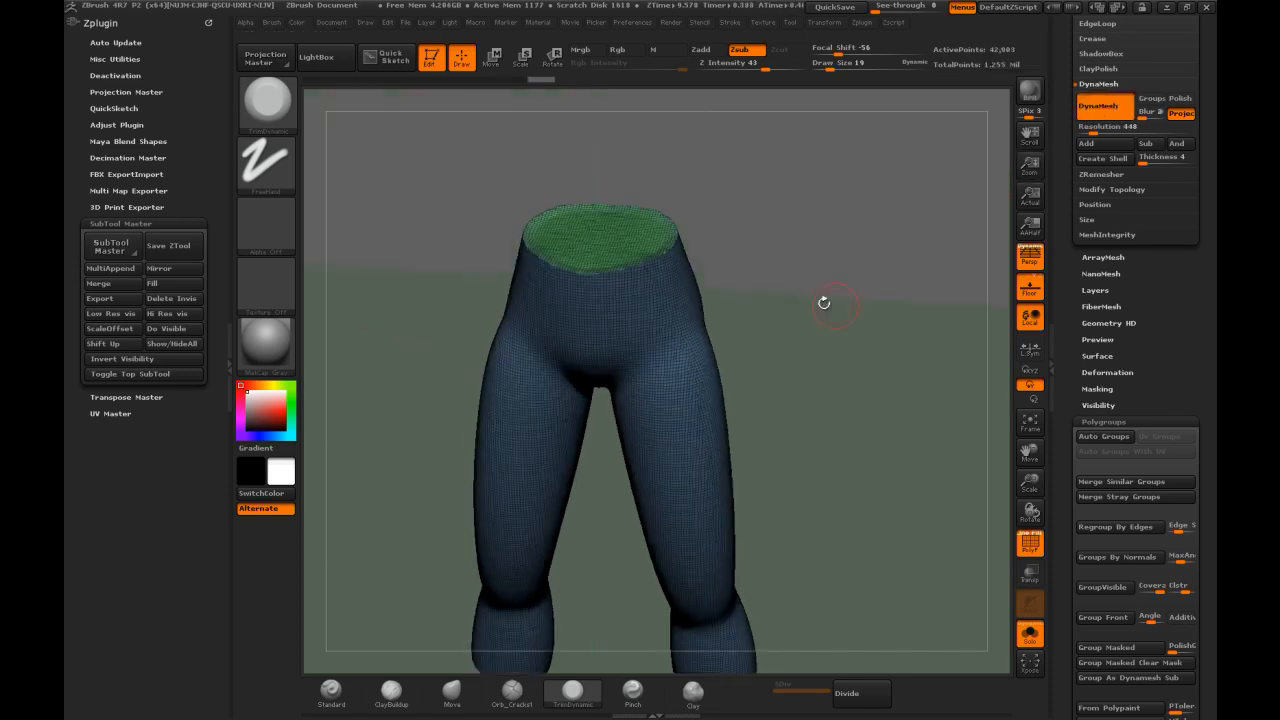
Turn off the polyframe and solo display and examine the trousers together with the rest of the character
{"action": "left_click", "coordinate": [1030, 543]}
{"action": "left_click_drag", "start_coordinate": [828, 351], "coordinate": [835, 341]}
{"action": "left_click", "coordinate": [1031, 638]}
{"action": "scroll", "coordinate": [1172, 138], "scroll_direction": "up", "scroll_amount": 10}
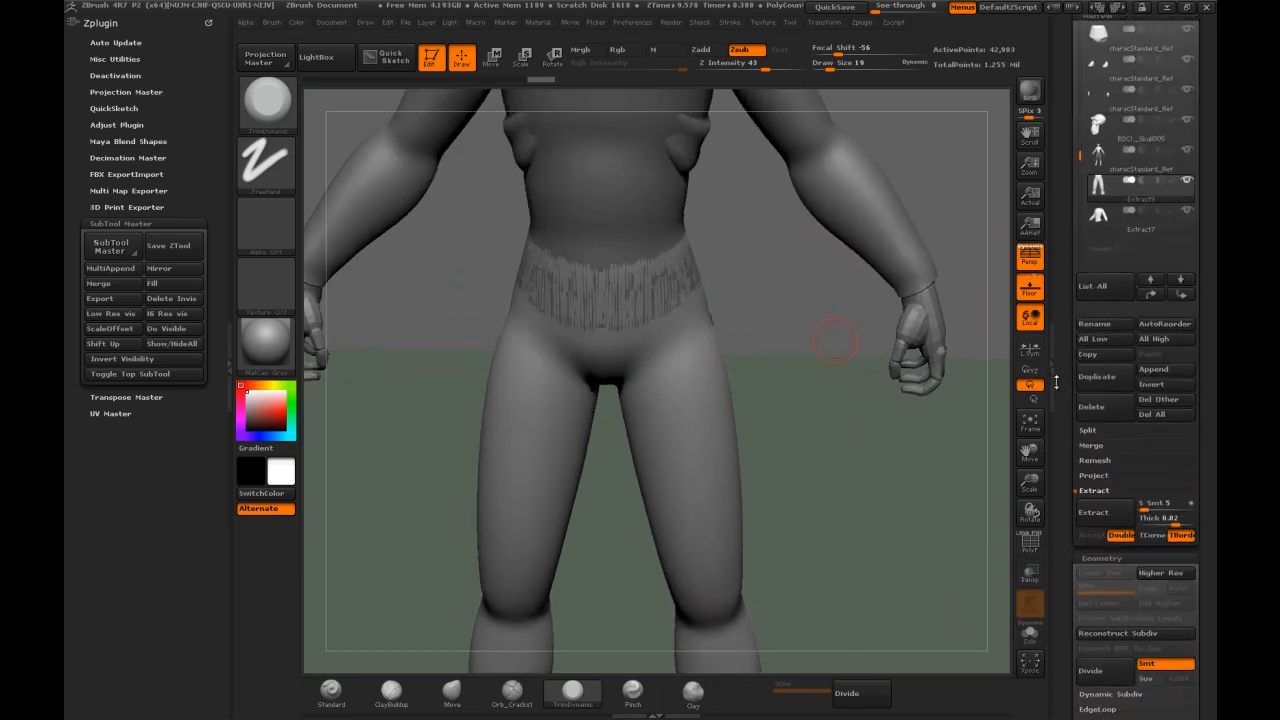
{"action": "left_click", "coordinate": [1125, 162]}
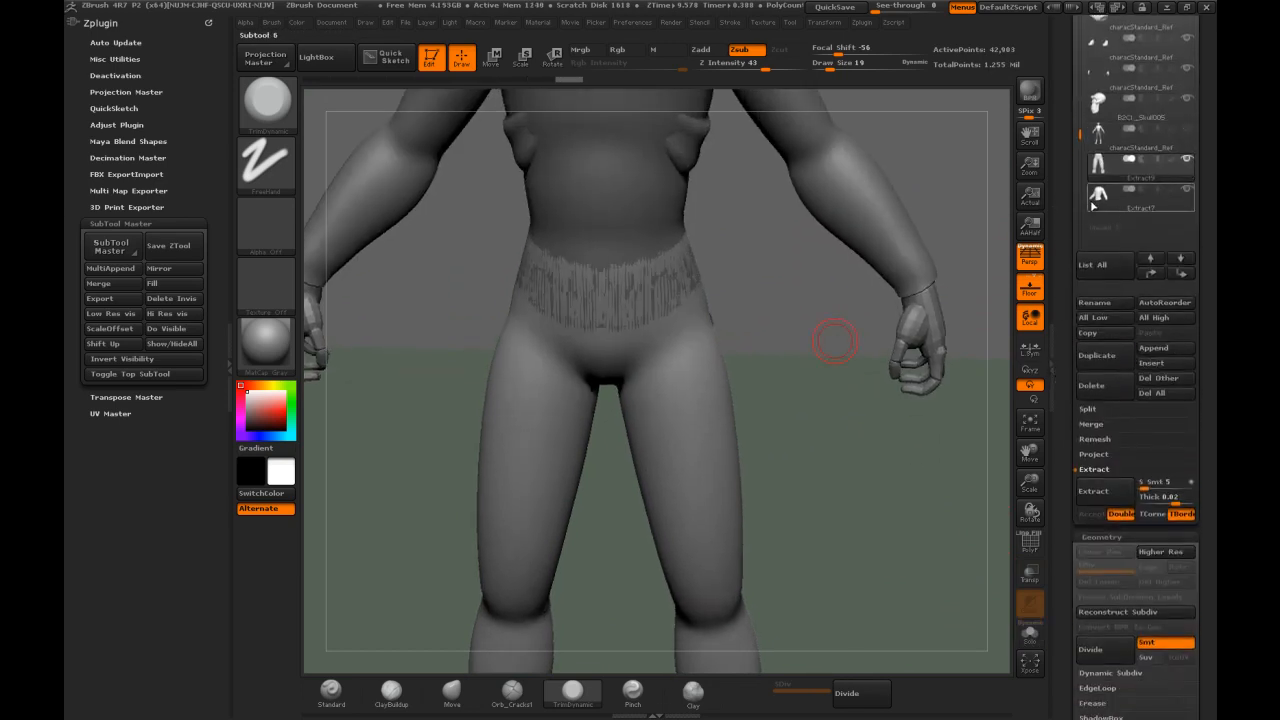
{"action": "mouse_move", "coordinate": [855, 364]}
{"action": "left_mouse_down"}
{"action": "mouse_move", "coordinate": [815, 400]}
{"action": "mouse_move", "coordinate": [753, 402]}
{"action": "mouse_move", "coordinate": [806, 396]}
{"action": "mouse_move", "coordinate": [854, 330]}
{"action": "mouse_move", "coordinate": [862, 358]}
{"action": "left_mouse_up"}
{"action": "left_click_drag", "start_coordinate": [862, 358], "coordinate": [861, 411]}
{"action": "left_click_drag", "start_coordinate": [936, 306], "coordinate": [893, 291]}
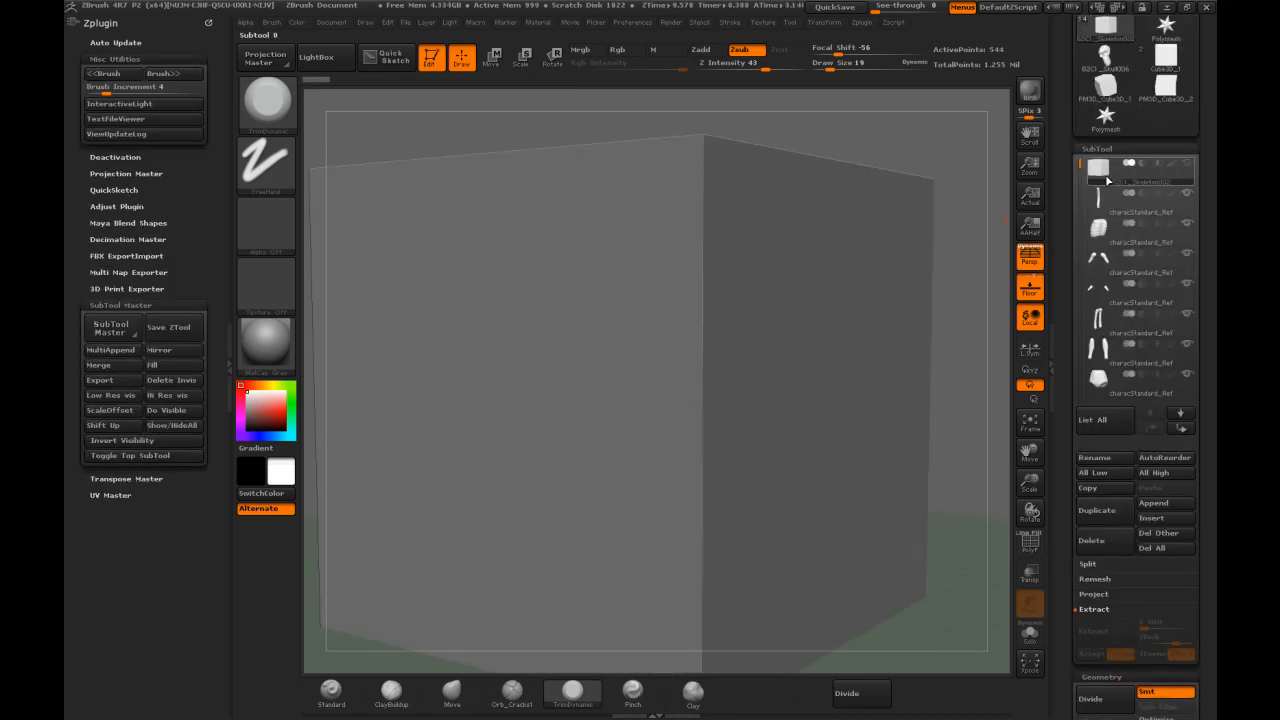
Delete the cube subtool and the extracted trousers and shirt subtools
{"action": "left_click", "coordinate": [1095, 541]}
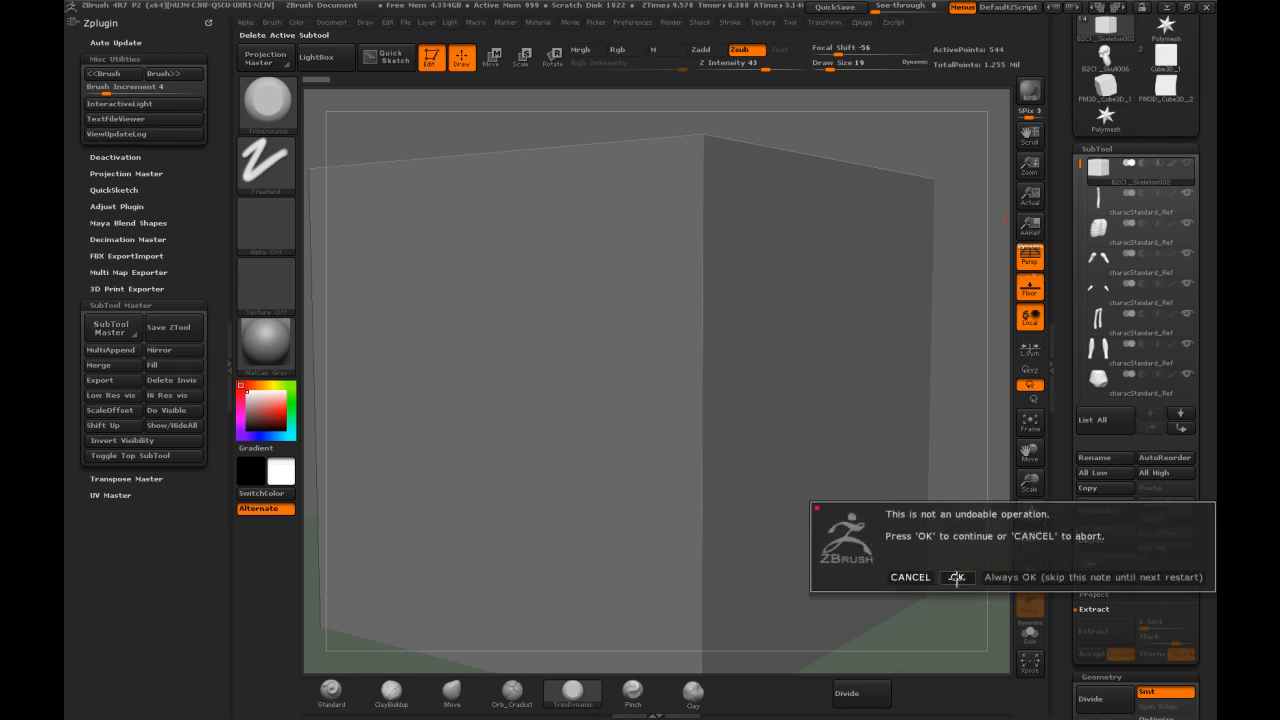
{"action": "left_click", "coordinate": [957, 577]}
{"action": "left_click_drag", "start_coordinate": [1080, 166], "coordinate": [1079, 277]}
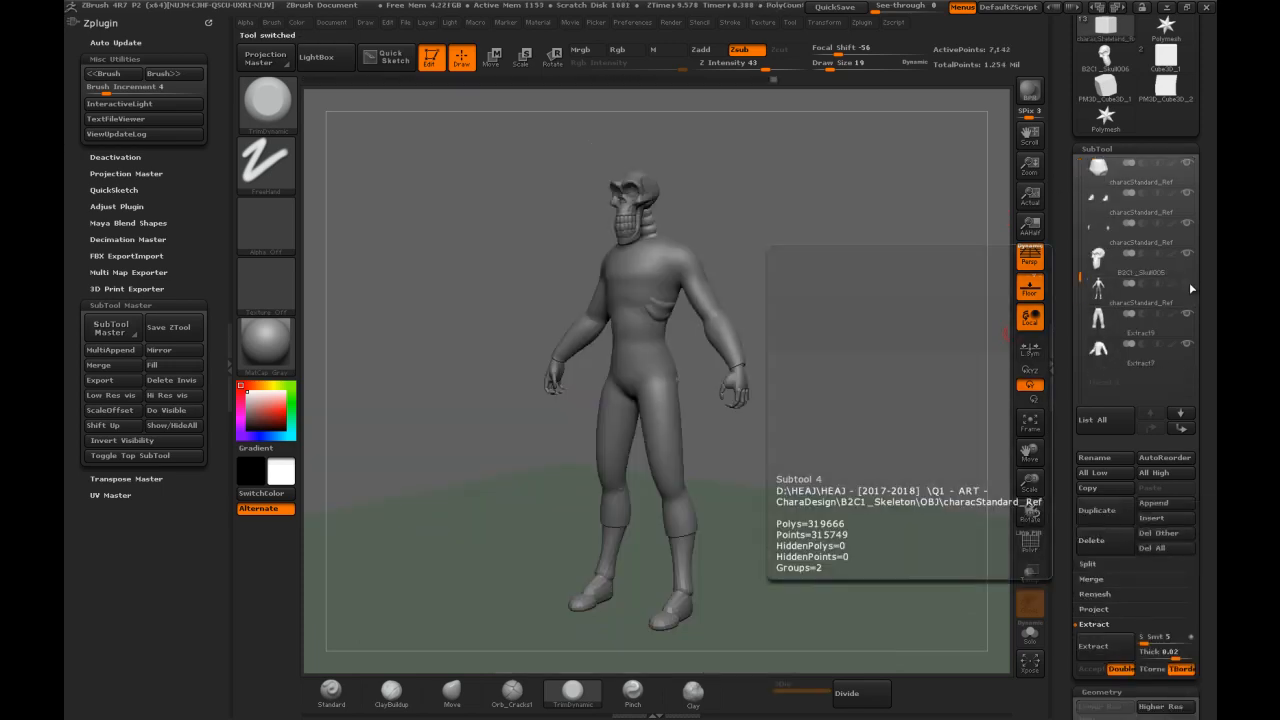
{"action": "left_click", "coordinate": [1117, 322]}
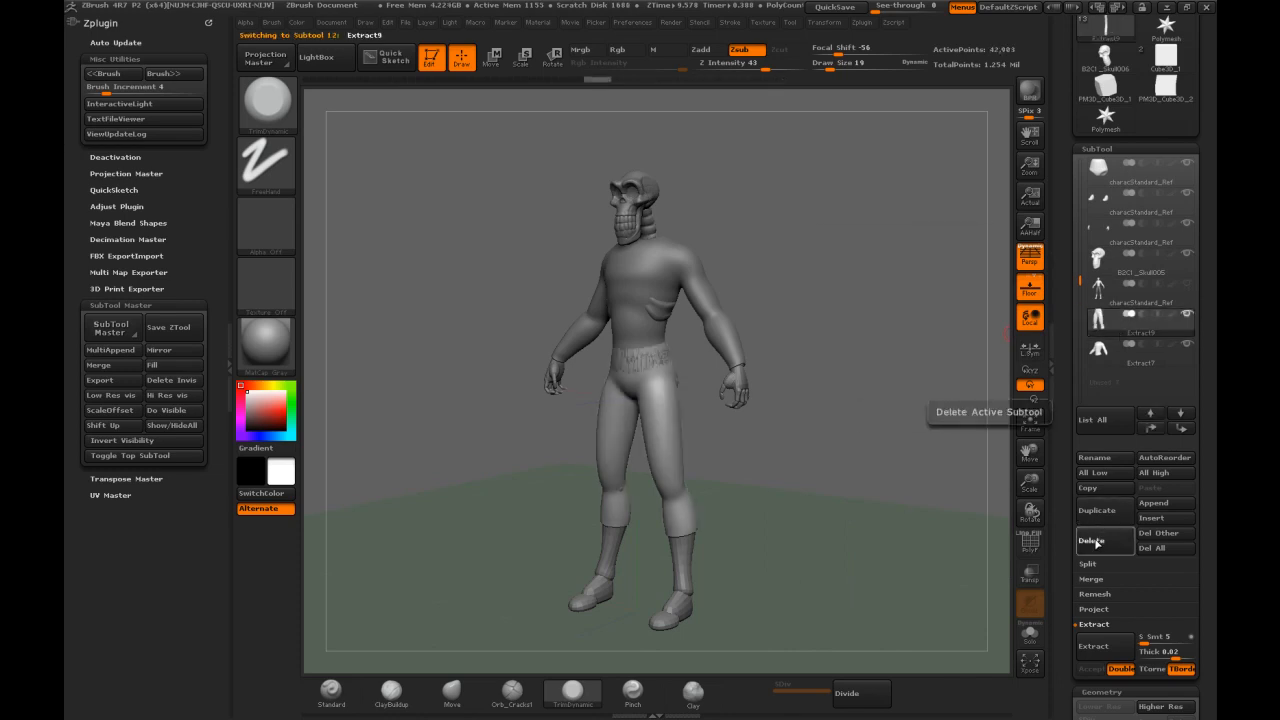
{"action": "left_click", "coordinate": [1091, 540]}
{"action": "left_click", "coordinate": [958, 568]}
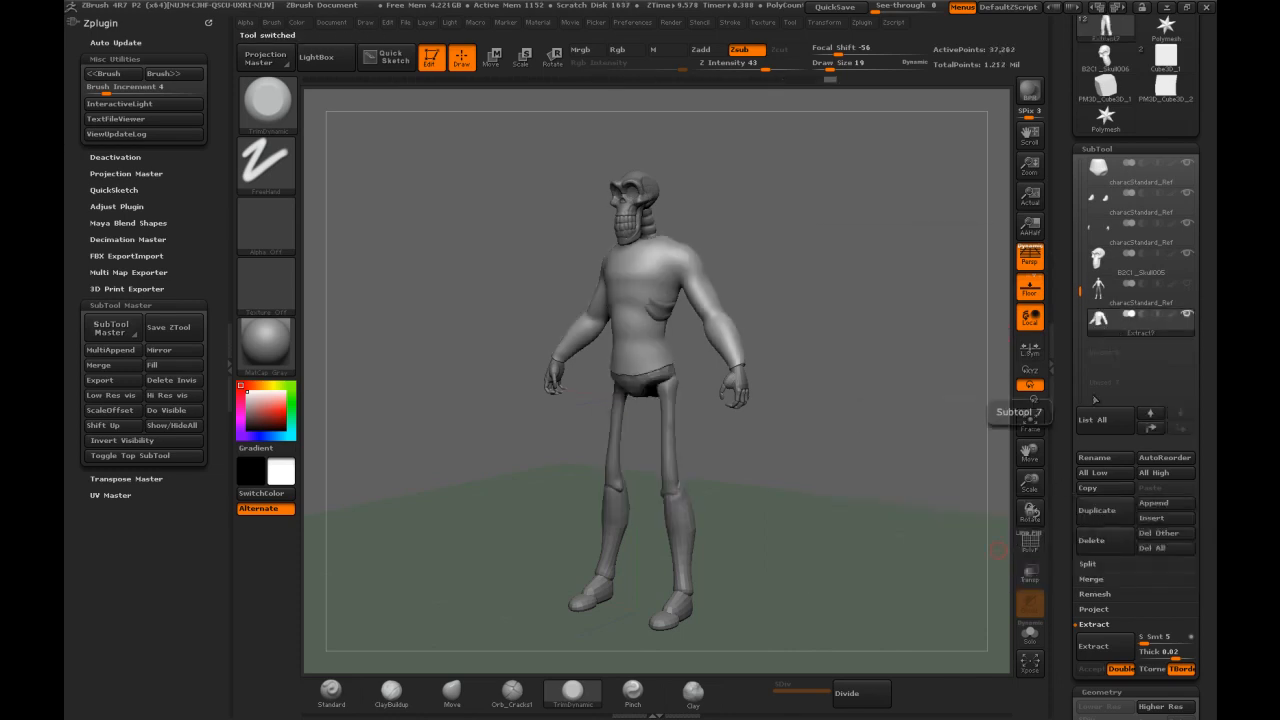
{"action": "left_click", "coordinate": [1091, 540]}
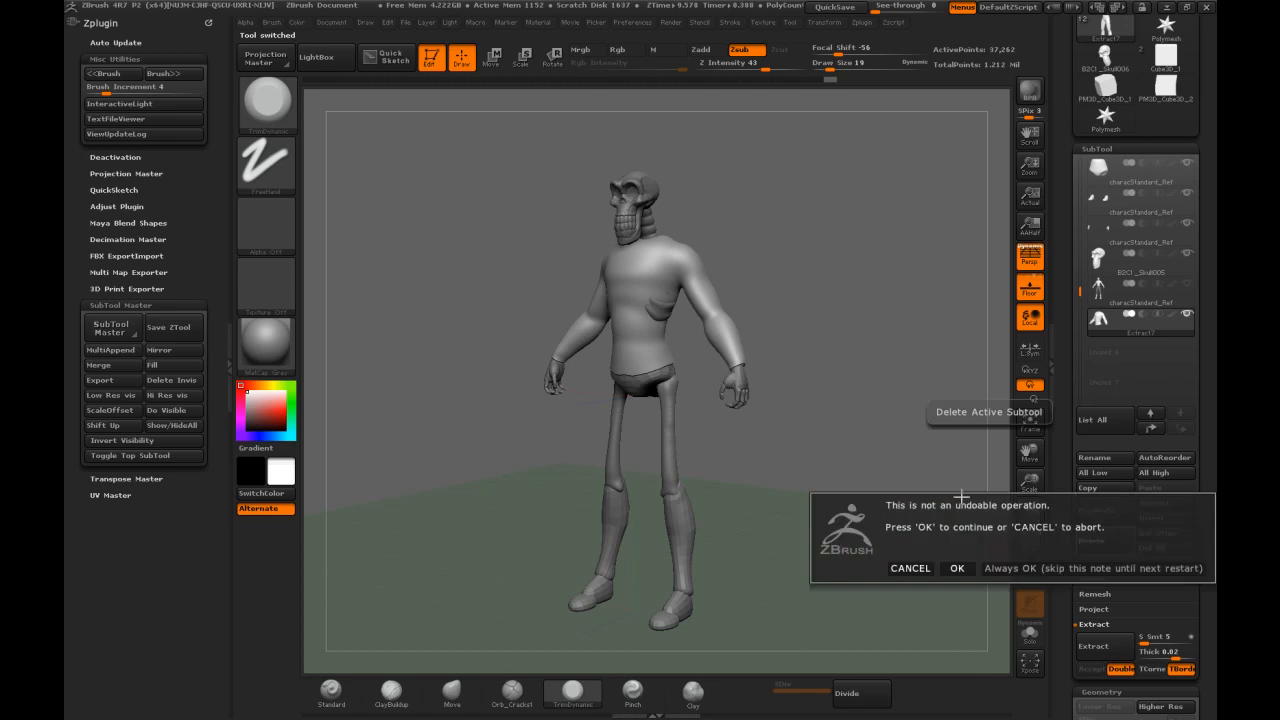
{"action": "left_click", "coordinate": [957, 567]}
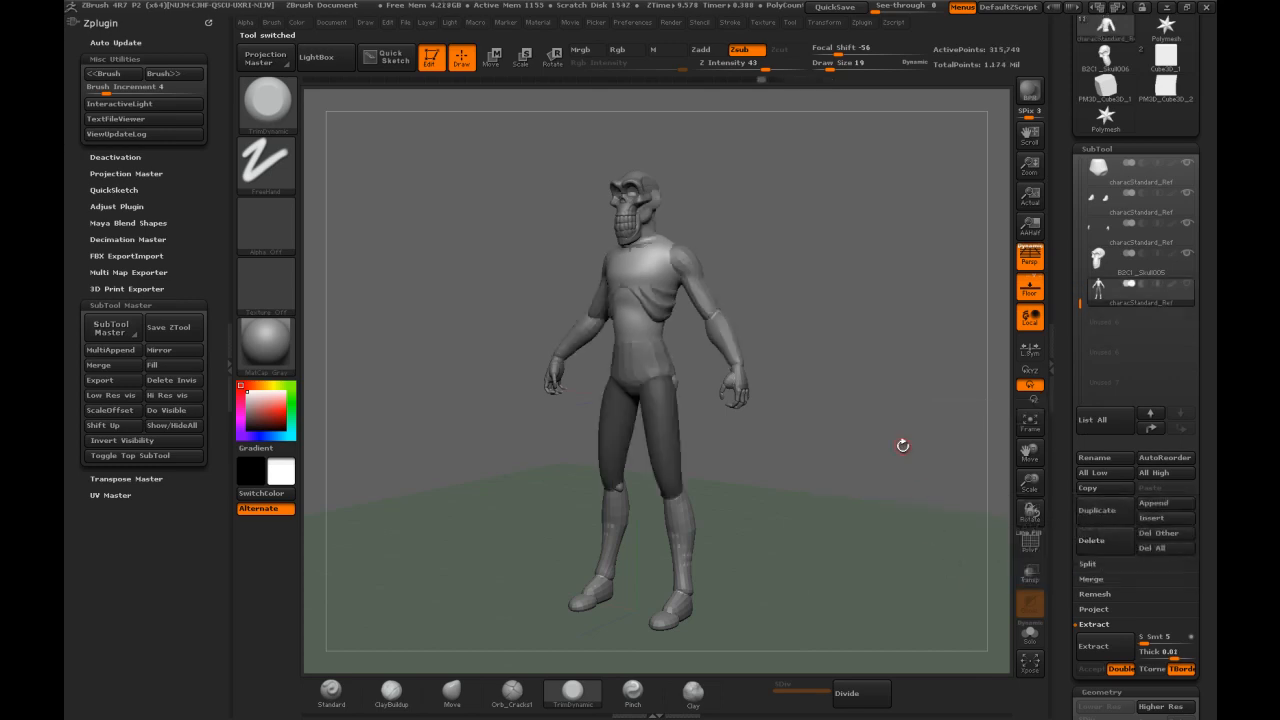
Select the skull subtool and rescale the skull relative to the body from the front view
{"action": "left_click", "coordinate": [1102, 266]}
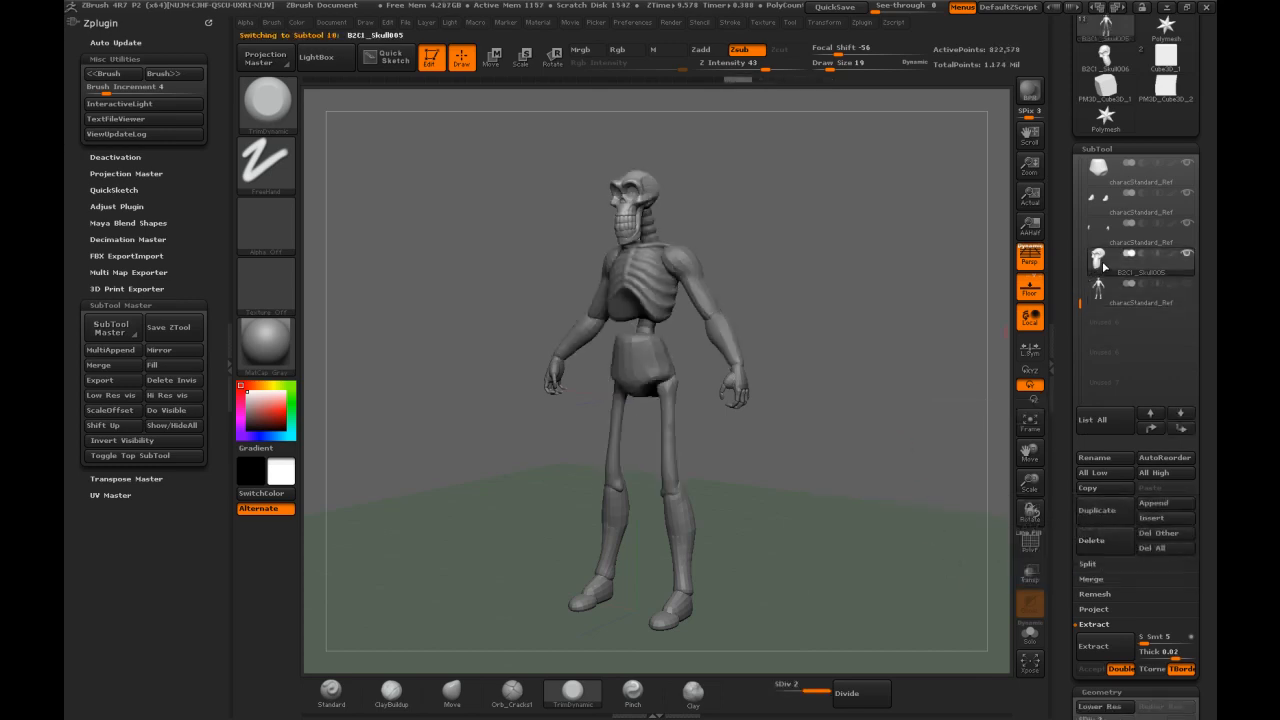
{"action": "left_click_drag", "start_coordinate": [599, 188], "coordinate": [965, 190], "text": "shift"}
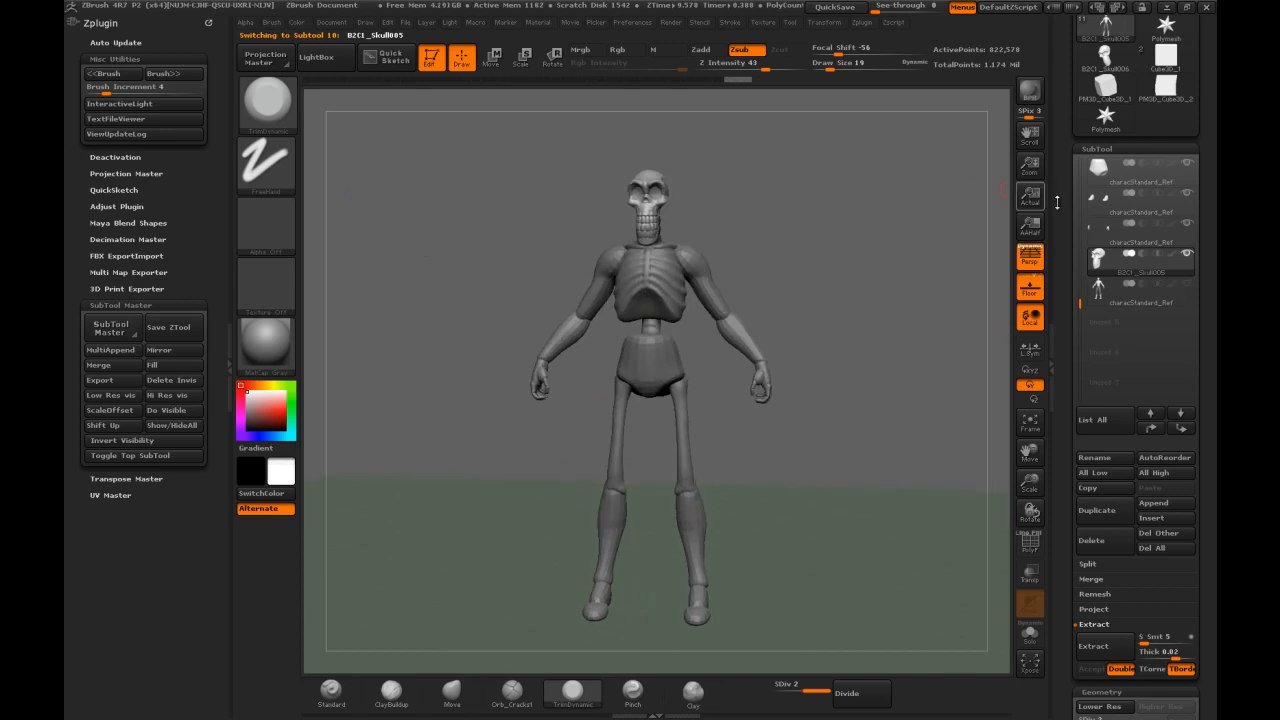
{"action": "left_click", "coordinate": [521, 57]}
{"action": "left_click_drag", "start_coordinate": [662, 184], "coordinate": [718, 155]}
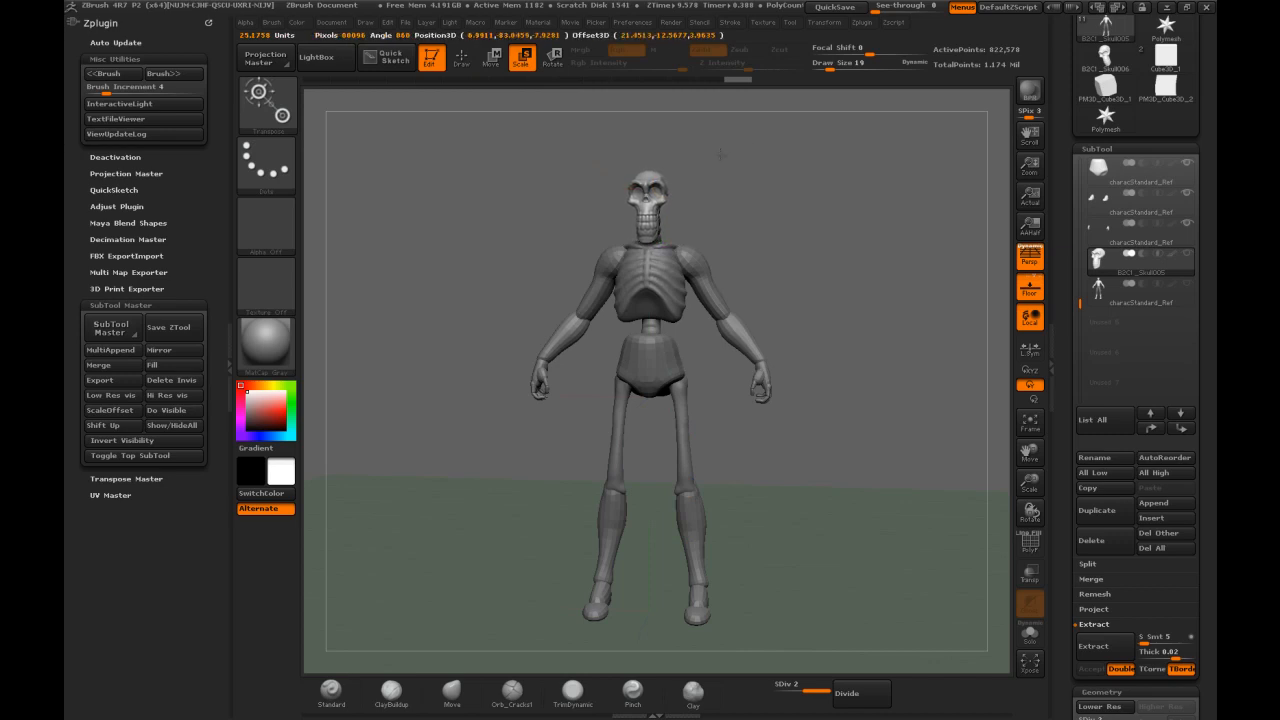
{"action": "mouse_move", "coordinate": [771, 223]}
{"action": "left_mouse_down"}
{"action": "mouse_move", "coordinate": [719, 219]}
{"action": "mouse_move", "coordinate": [791, 194]}
{"action": "mouse_move", "coordinate": [720, 188]}
{"action": "left_mouse_up"}
{"action": "left_click", "coordinate": [462, 62]}
{"action": "mouse_move", "coordinate": [632, 117]}
{"action": "left_mouse_down"}
{"action": "mouse_move", "coordinate": [781, 167]}
{"action": "mouse_move", "coordinate": [629, 220]}
{"action": "mouse_move", "coordinate": [574, 290]}
{"action": "mouse_move", "coordinate": [588, 258]}
{"action": "left_mouse_up"}
Mask the cranium with a lasso and reposition the unmasked jaw with a move transpose line
{"action": "key", "text": "ctrl"}
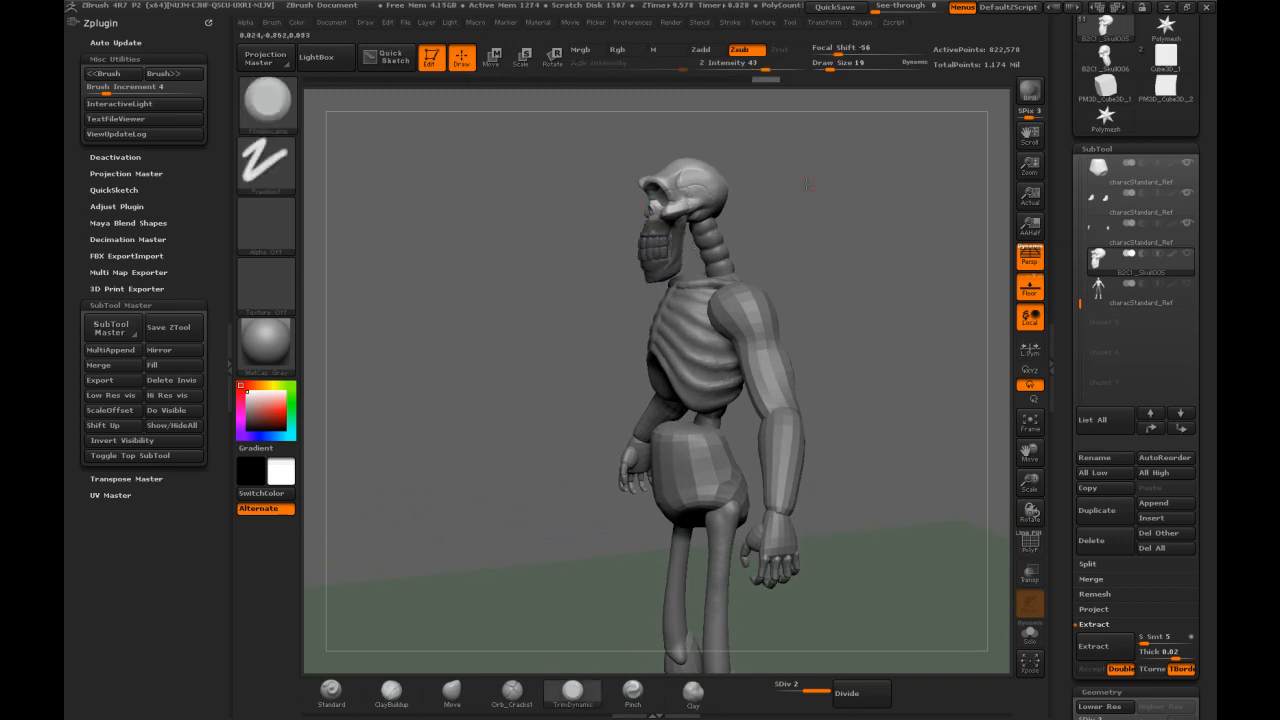
{"action": "left_click_drag", "start_coordinate": [803, 183], "coordinate": [851, 189]}
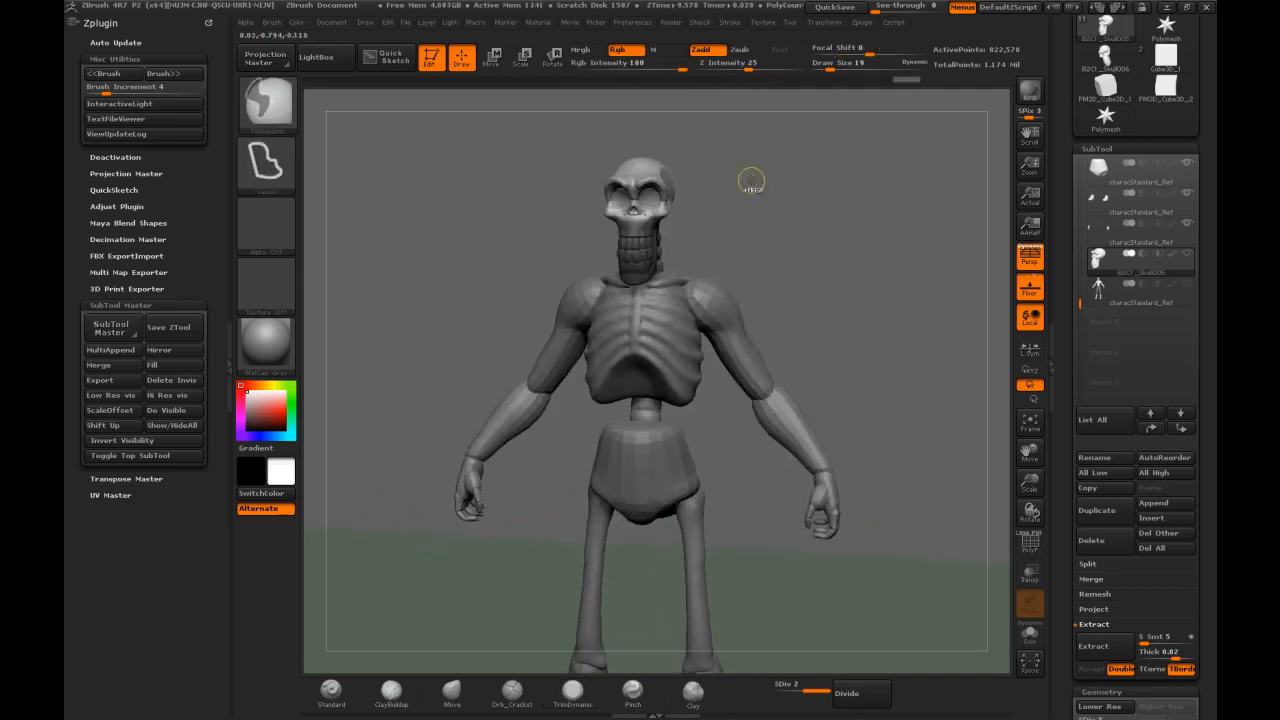
{"action": "left_click_drag", "start_coordinate": [658, 164], "coordinate": [664, 184], "text": "ctrl"}
{"action": "left_click", "coordinate": [492, 59]}
{"action": "mouse_move", "coordinate": [800, 172]}
{"action": "left_mouse_down", "text": "shift"}
{"action": "mouse_move", "coordinate": [700, 196]}
{"action": "mouse_move", "coordinate": [640, 342]}
{"action": "left_mouse_up", "text": "shift"}
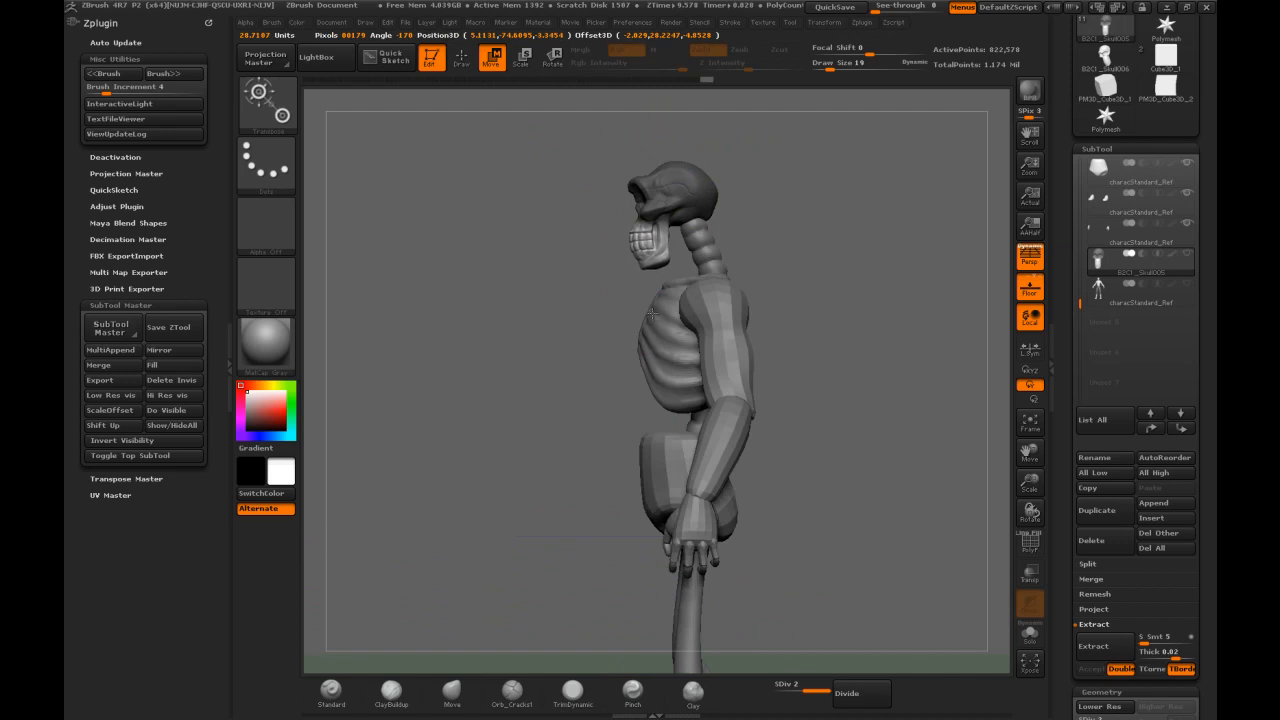
{"action": "left_click_drag", "start_coordinate": [520, 125], "coordinate": [645, 149]}
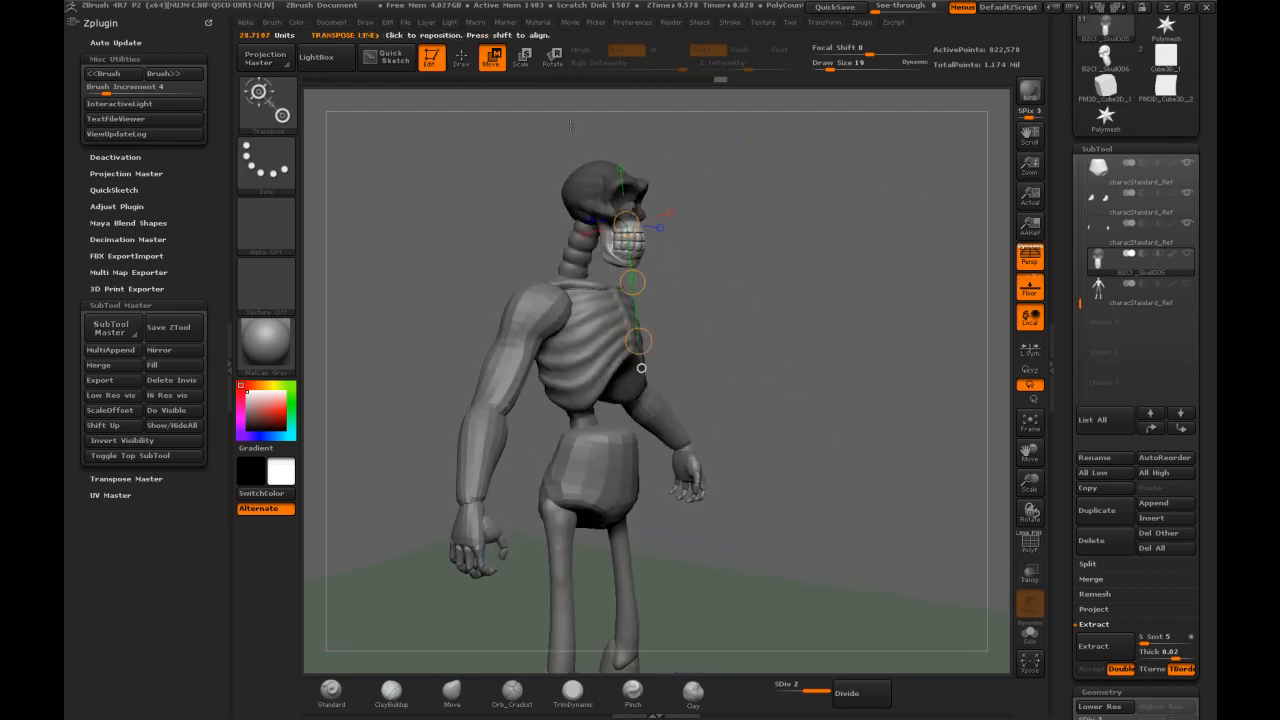
Switch to the Move brush, set its draw size to 30 and adjust the shape of the skull's jaw
{"action": "left_click", "coordinate": [461, 57]}
{"action": "mouse_move", "coordinate": [777, 177]}
{"action": "left_mouse_down"}
{"action": "mouse_move", "coordinate": [757, 157]}
{"action": "mouse_move", "coordinate": [754, 192]}
{"action": "left_mouse_up"}
{"action": "key", "text": "b"}
{"action": "key", "text": "m"}
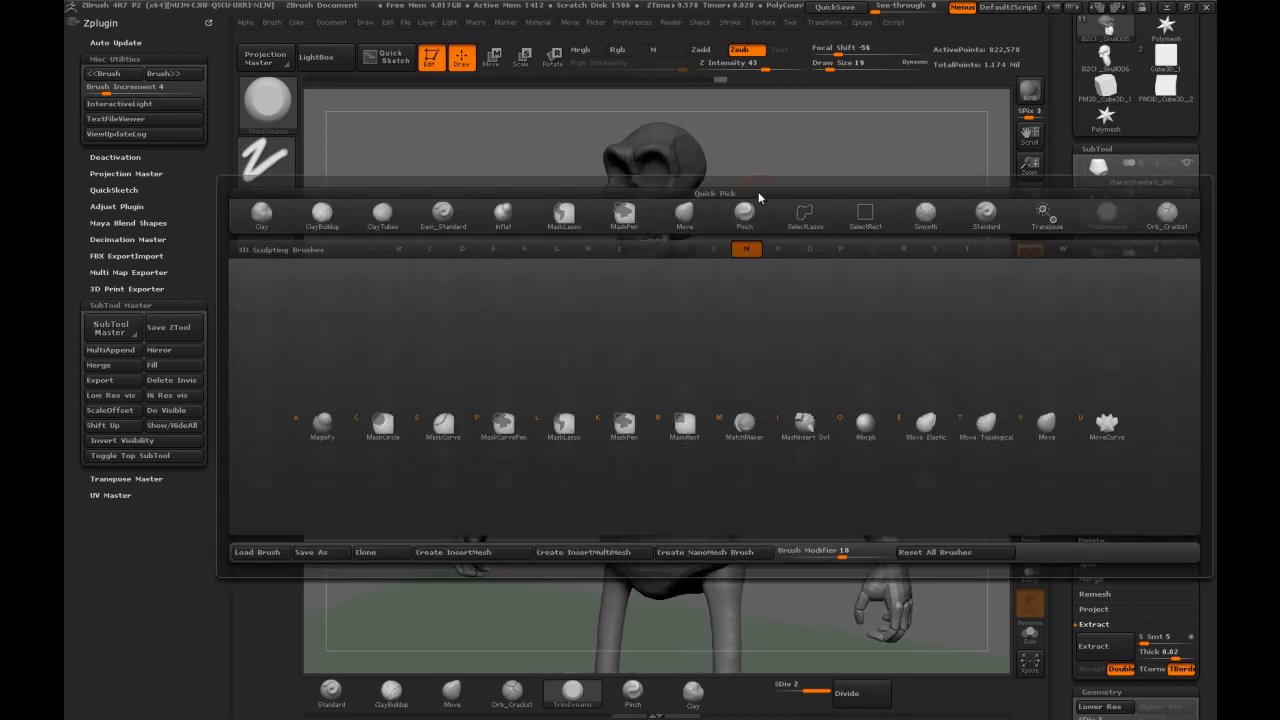
{"action": "key", "text": "v"}
{"action": "key", "text": "s"}
{"action": "left_click_drag", "start_coordinate": [618, 224], "coordinate": [625, 225]}
{"action": "mouse_move", "coordinate": [741, 206]}
{"action": "left_mouse_down"}
{"action": "mouse_move", "coordinate": [696, 208]}
{"action": "mouse_move", "coordinate": [756, 205]}
{"action": "mouse_move", "coordinate": [659, 230]}
{"action": "mouse_move", "coordinate": [641, 232]}
{"action": "mouse_move", "coordinate": [676, 225]}
{"action": "mouse_move", "coordinate": [610, 226]}
{"action": "mouse_move", "coordinate": [644, 222]}
{"action": "left_mouse_up"}
{"action": "key", "text": "s"}
{"action": "key", "text": "s"}
{"action": "mouse_move", "coordinate": [738, 211]}
{"action": "left_mouse_down"}
{"action": "mouse_move", "coordinate": [633, 228]}
{"action": "mouse_move", "coordinate": [742, 182]}
{"action": "mouse_move", "coordinate": [729, 171]}
{"action": "mouse_move", "coordinate": [772, 177]}
{"action": "mouse_move", "coordinate": [714, 186]}
{"action": "left_mouse_up"}
{"action": "key", "text": "]"}
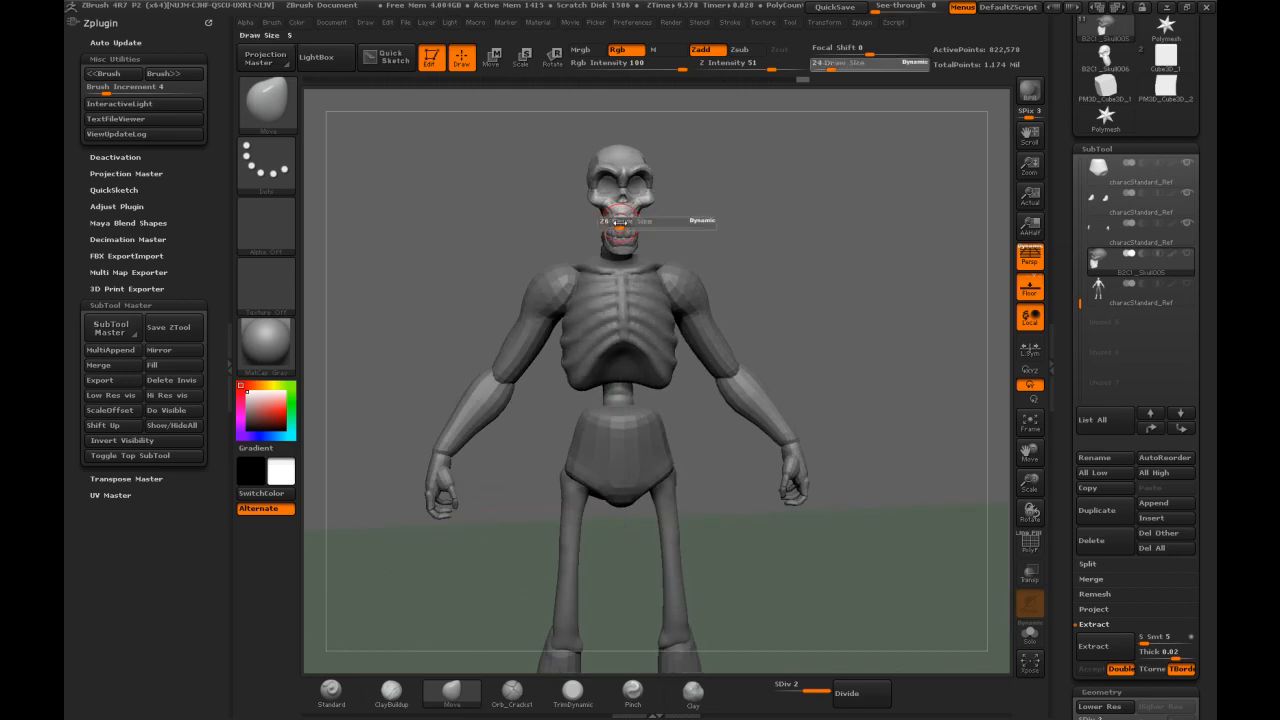
Mask the face around the teeth, push the chin inward with the Move brush and clear the mask
{"action": "left_click_drag", "start_coordinate": [705, 210], "coordinate": [789, 222]}
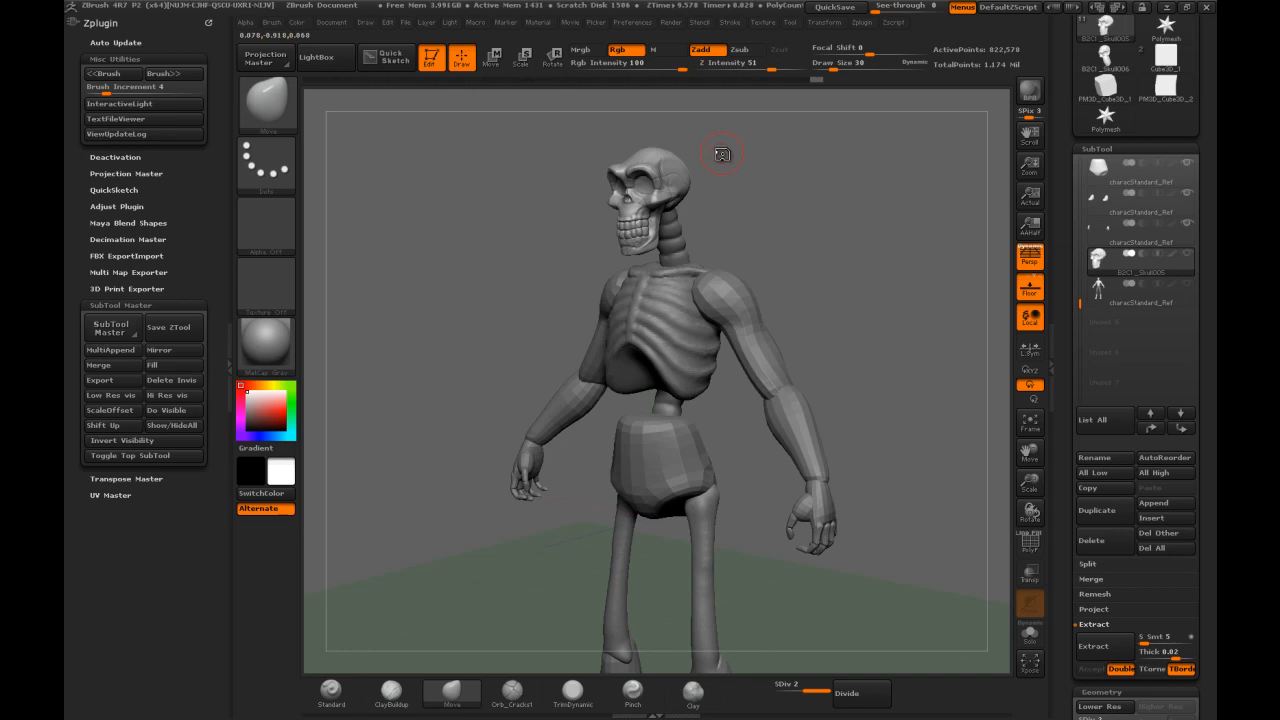
{"action": "mouse_move", "coordinate": [813, 234]}
{"action": "left_mouse_down"}
{"action": "mouse_move", "coordinate": [840, 228]}
{"action": "mouse_move", "coordinate": [789, 218]}
{"action": "mouse_move", "coordinate": [788, 203]}
{"action": "mouse_move", "coordinate": [800, 268]}
{"action": "left_mouse_up"}
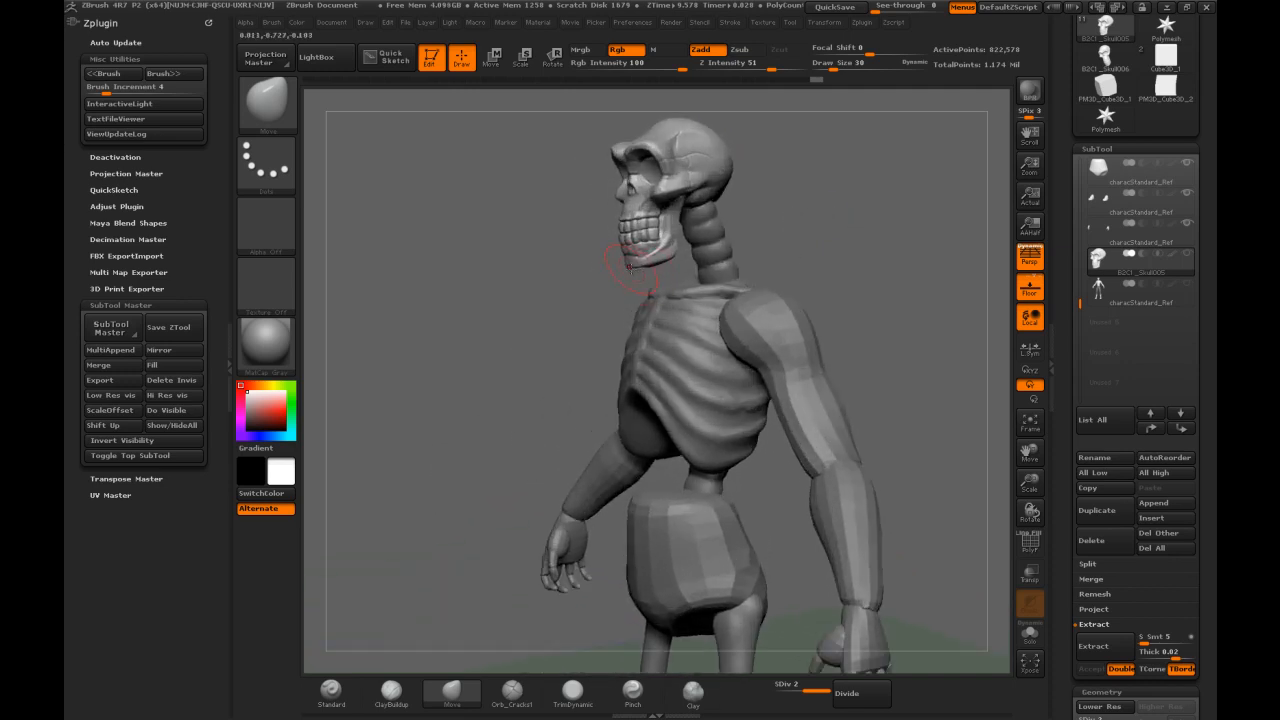
{"action": "key", "text": "ctrl"}
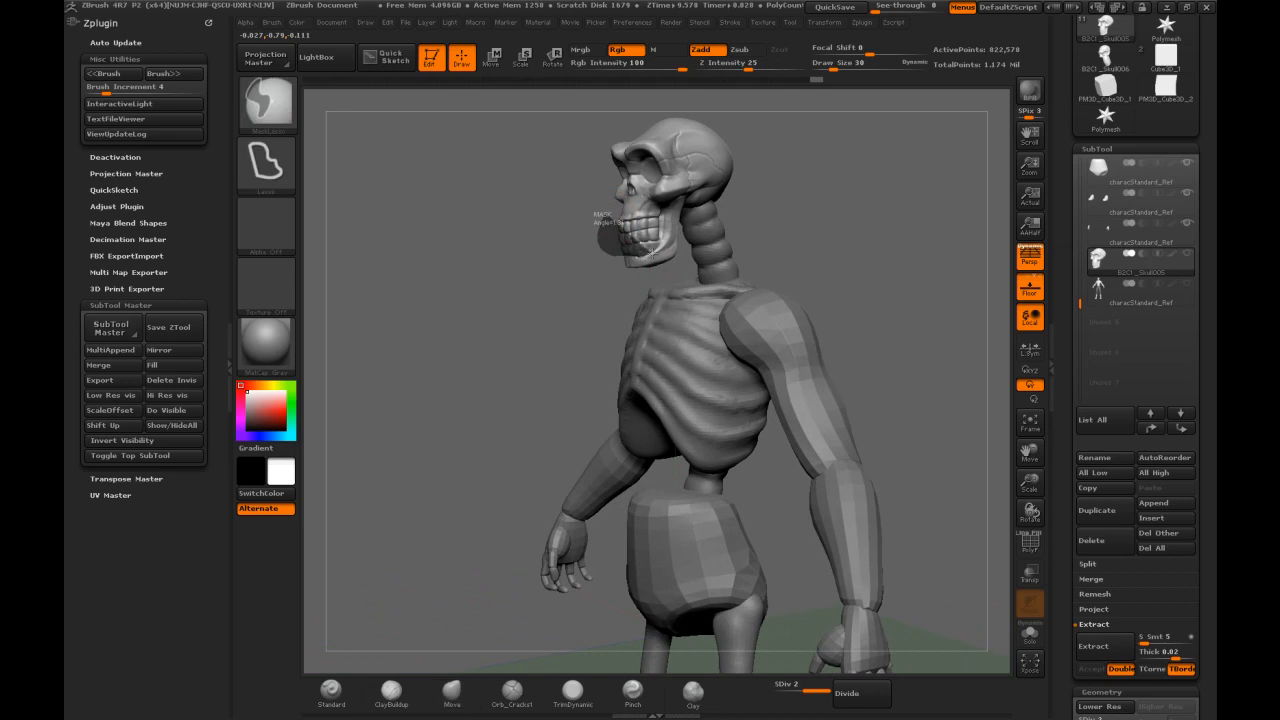
{"action": "left_click_drag", "start_coordinate": [645, 257], "coordinate": [632, 192], "text": "ctrl"}
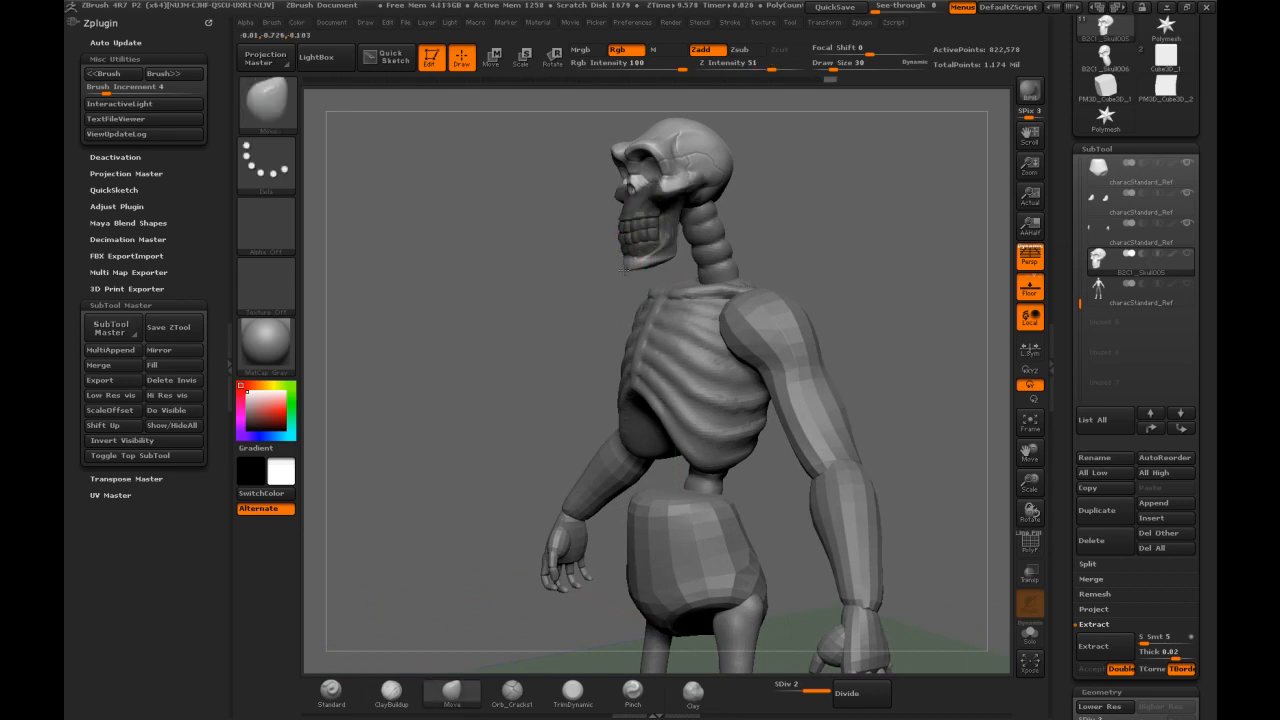
{"action": "left_click_drag", "start_coordinate": [612, 268], "coordinate": [632, 268]}
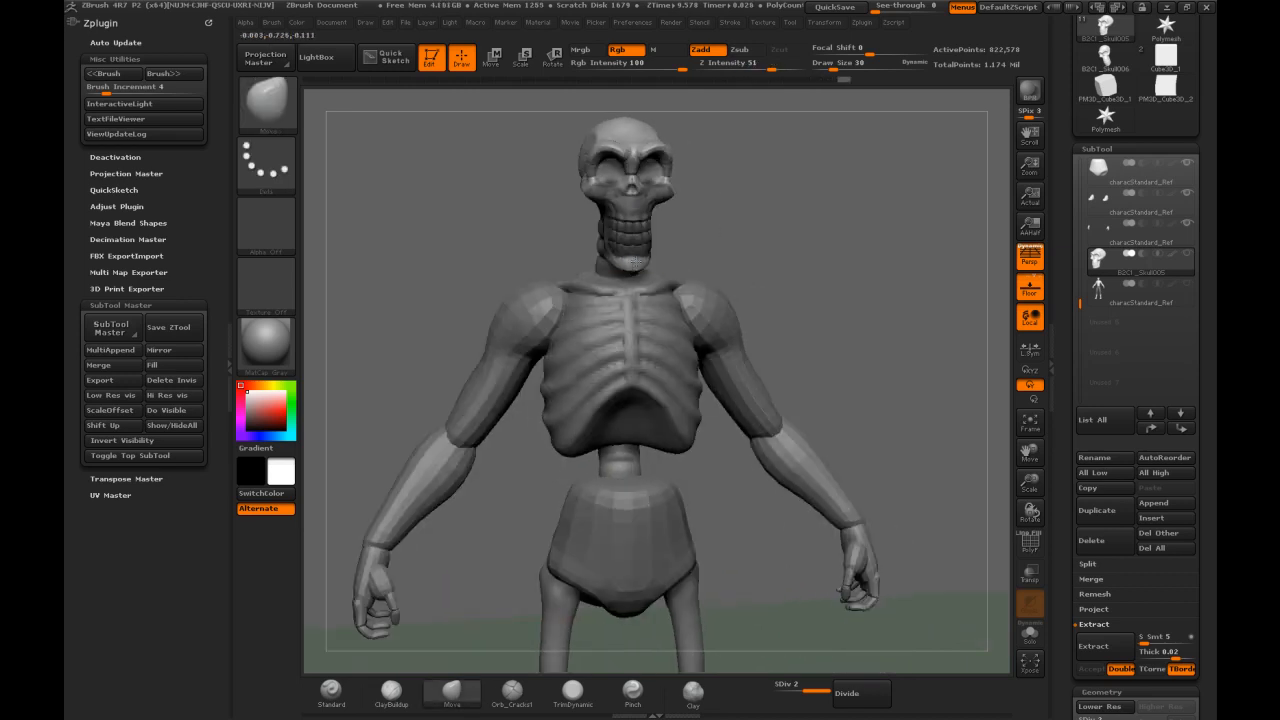
{"action": "left_click_drag", "start_coordinate": [791, 200], "coordinate": [823, 201], "text": "ctrl"}
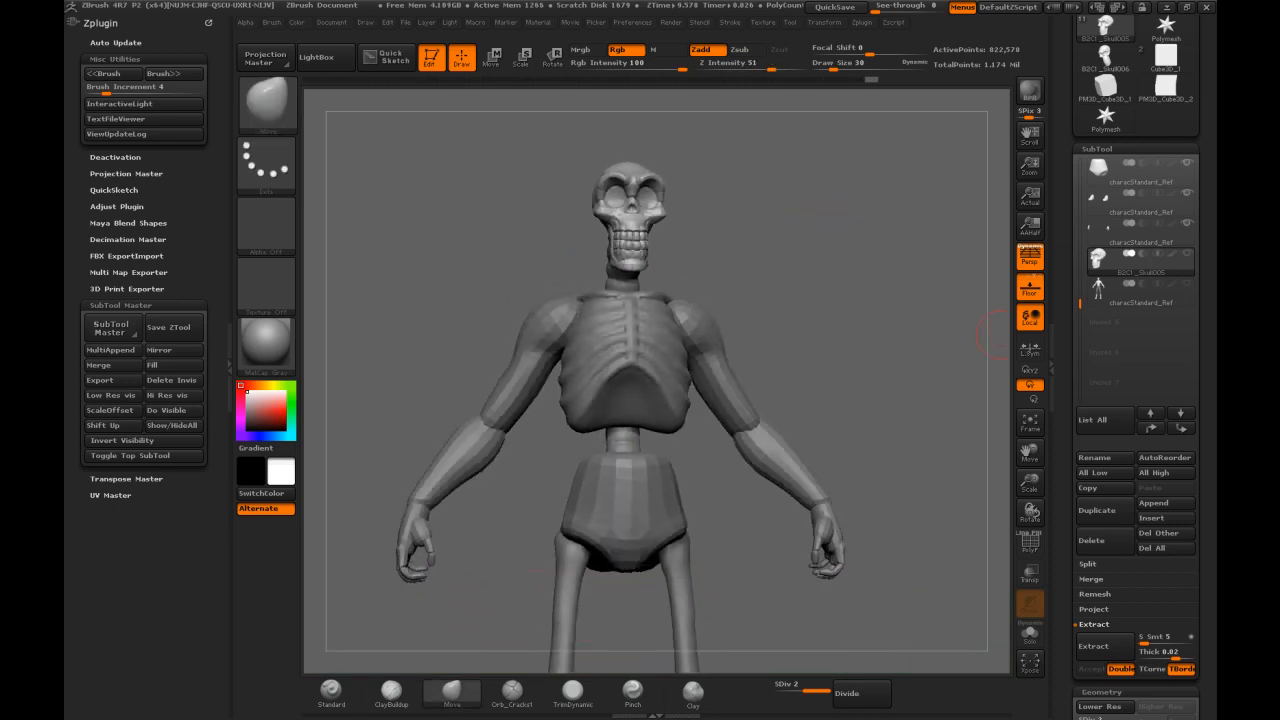
Examine the skull's proportions against the skeleton's body from the front and the side
{"action": "left_click_drag", "start_coordinate": [995, 340], "coordinate": [1000, 316]}
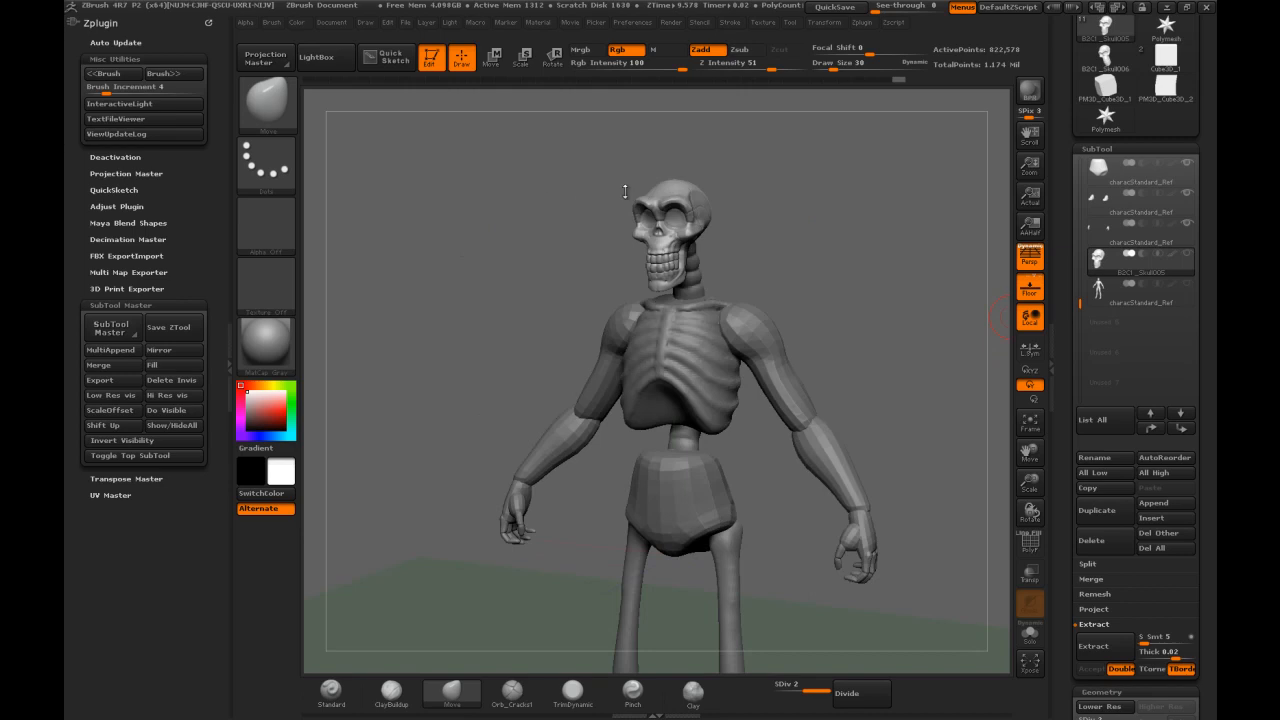
{"action": "left_click_drag", "start_coordinate": [833, 187], "coordinate": [780, 185]}
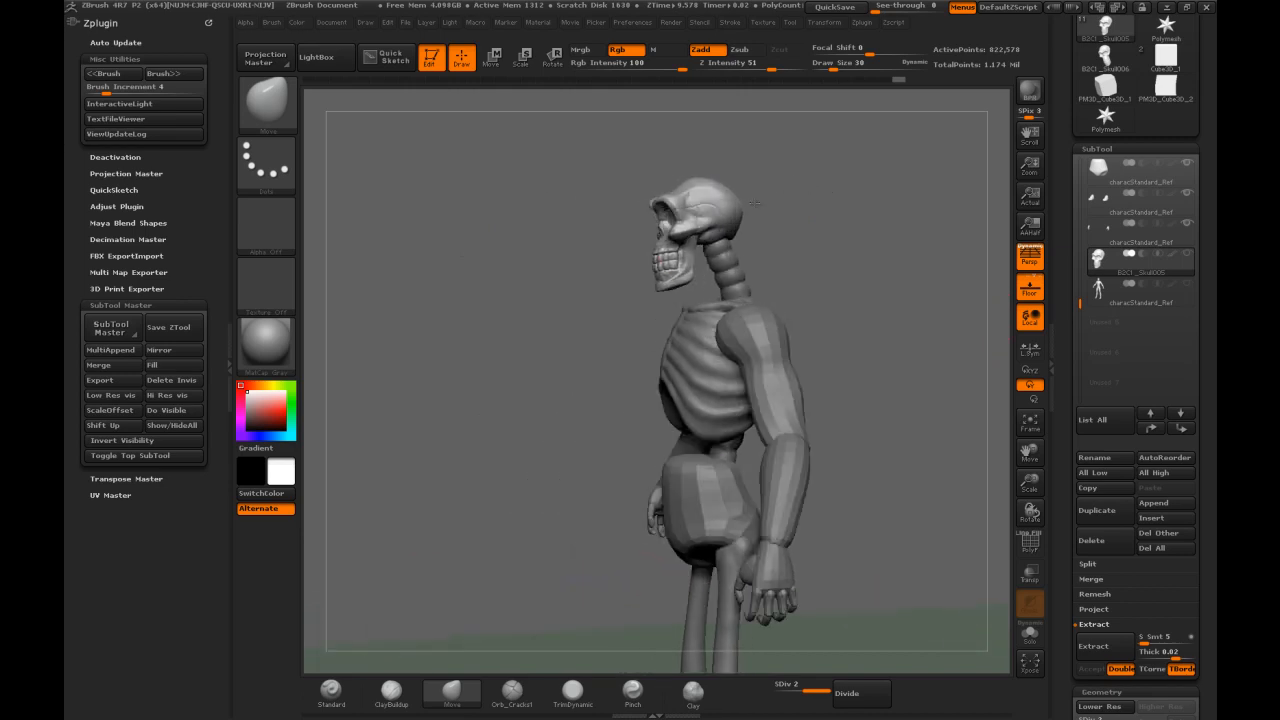
{"action": "key", "text": "s"}
{"action": "left_click", "coordinate": [677, 269]}
{"action": "left_click_drag", "start_coordinate": [566, 276], "coordinate": [791, 189]}
{"action": "left_click_drag", "start_coordinate": [1079, 306], "coordinate": [1081, 156]}
{"action": "left_click", "coordinate": [1112, 170]}
{"action": "left_click_drag", "start_coordinate": [765, 245], "coordinate": [801, 242]}
Select the skull subtool and move it up to the first place in the subtool list
{"action": "left_click_drag", "start_coordinate": [1080, 164], "coordinate": [1070, 271]}
{"action": "left_click", "coordinate": [1093, 293]}
{"action": "left_click", "coordinate": [1158, 430]}
{"action": "left_click", "coordinate": [1158, 430]}
{"action": "left_click", "coordinate": [1158, 430]}
{"action": "left_click", "coordinate": [1158, 430]}
{"action": "left_click", "coordinate": [1158, 430]}
{"action": "left_click", "coordinate": [1158, 430]}
{"action": "left_click", "coordinate": [1158, 430]}
{"action": "left_click", "coordinate": [1158, 430]}
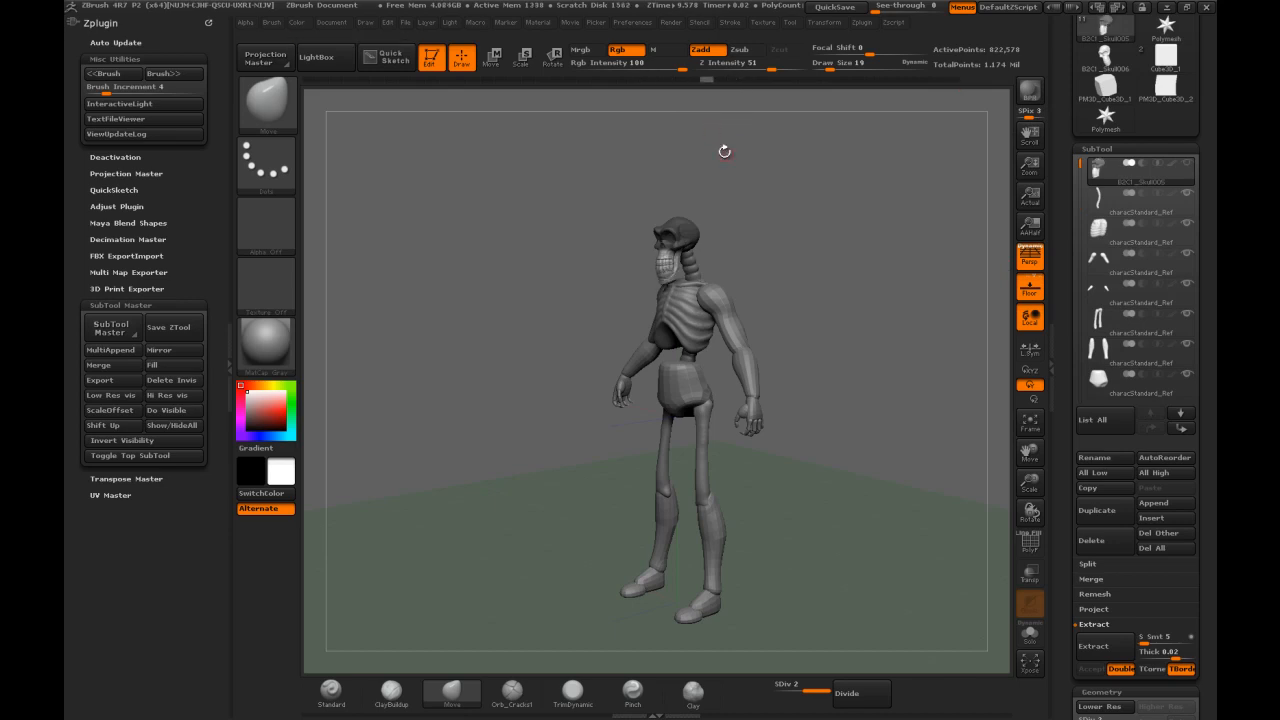
Undo the last edit and scale the unmasked jaw with a transpose line
{"action": "key", "text": "ctrl+z"}
{"action": "left_click", "coordinate": [524, 60]}
{"action": "left_click_drag", "start_coordinate": [667, 388], "coordinate": [800, 272]}
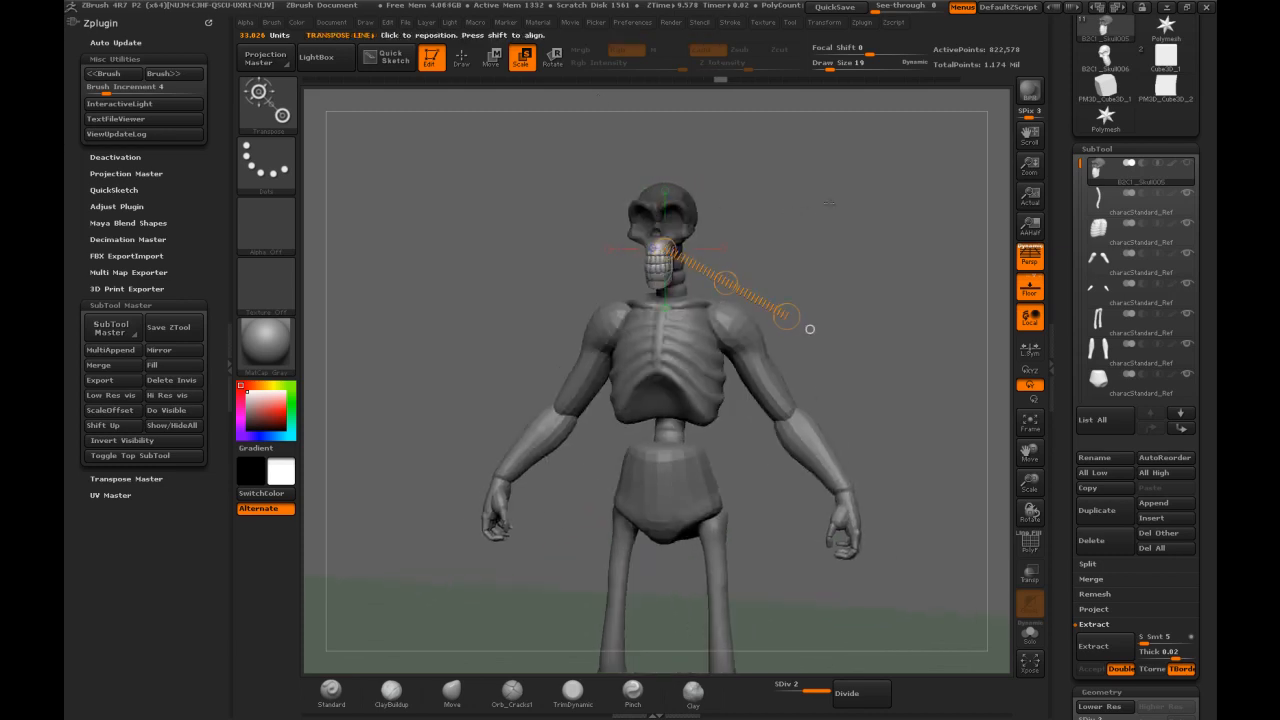
Adjust the unmasked jaw's position with Move transpose lines from the front and from the side
{"action": "left_click", "coordinate": [493, 60]}
{"action": "left_click_drag", "start_coordinate": [742, 186], "coordinate": [775, 190]}
{"action": "left_click_drag", "start_coordinate": [657, 269], "coordinate": [822, 269], "text": "shift"}
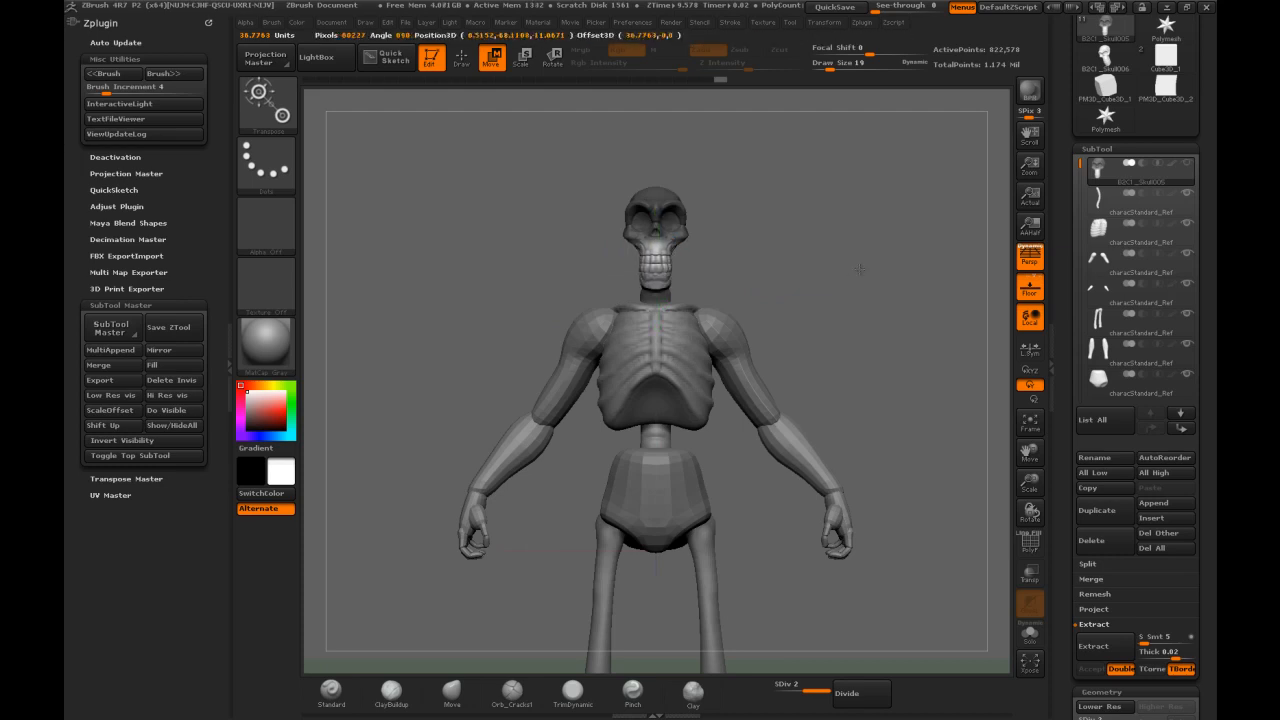
{"action": "left_click_drag", "start_coordinate": [860, 194], "coordinate": [737, 232]}
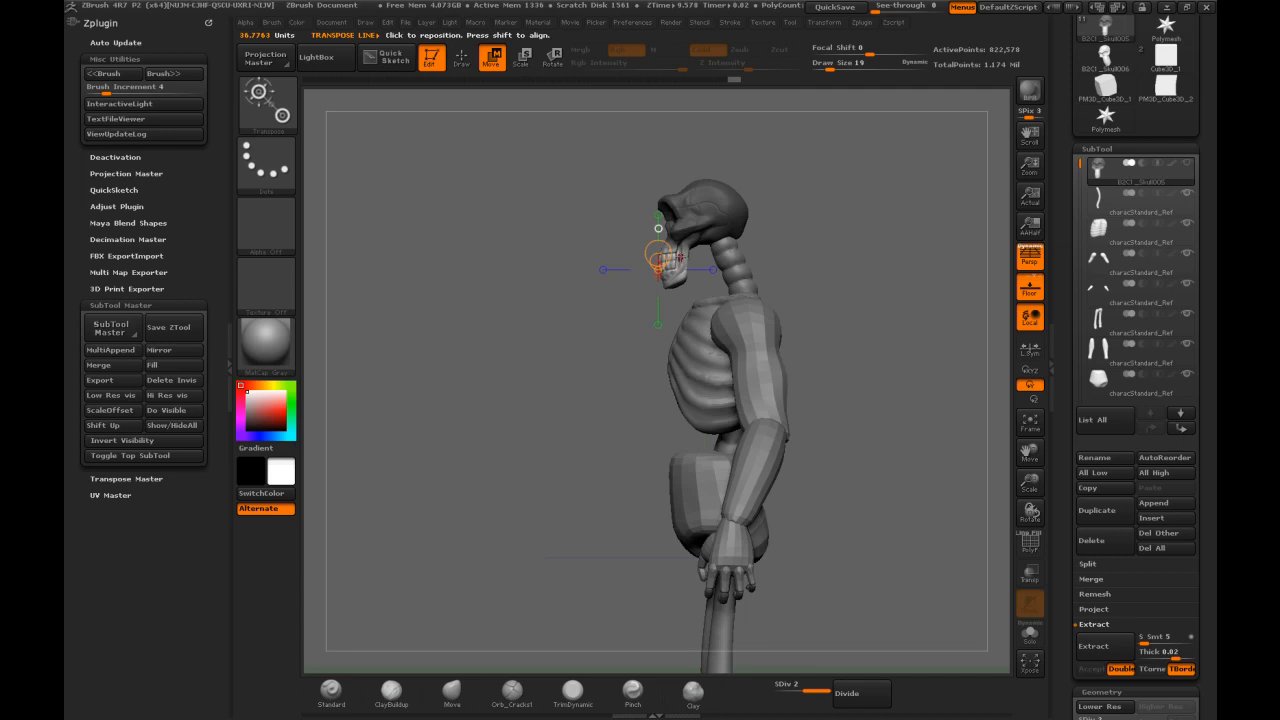
{"action": "left_click_drag", "start_coordinate": [700, 202], "coordinate": [763, 197]}
{"action": "left_click_drag", "start_coordinate": [662, 260], "coordinate": [868, 245]}
{"action": "left_click_drag", "start_coordinate": [690, 214], "coordinate": [763, 200]}
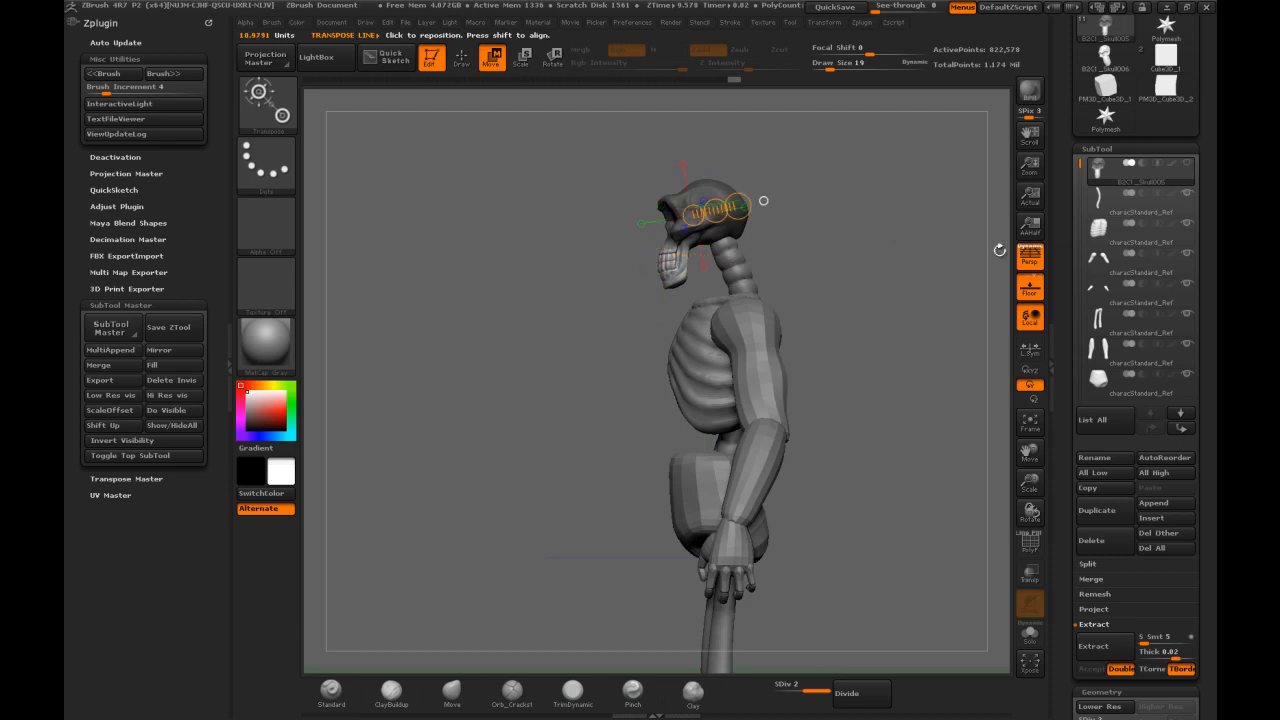
Check the skull and jaw proportions with perspective off and on, from the front and the side
{"action": "left_click", "coordinate": [1030, 256]}
{"action": "left_click_drag", "start_coordinate": [664, 262], "coordinate": [955, 254]}
{"action": "mouse_move", "coordinate": [790, 235]}
{"action": "left_mouse_down"}
{"action": "mouse_move", "coordinate": [835, 215]}
{"action": "mouse_move", "coordinate": [860, 177]}
{"action": "left_mouse_up"}
{"action": "left_click", "coordinate": [471, 66]}
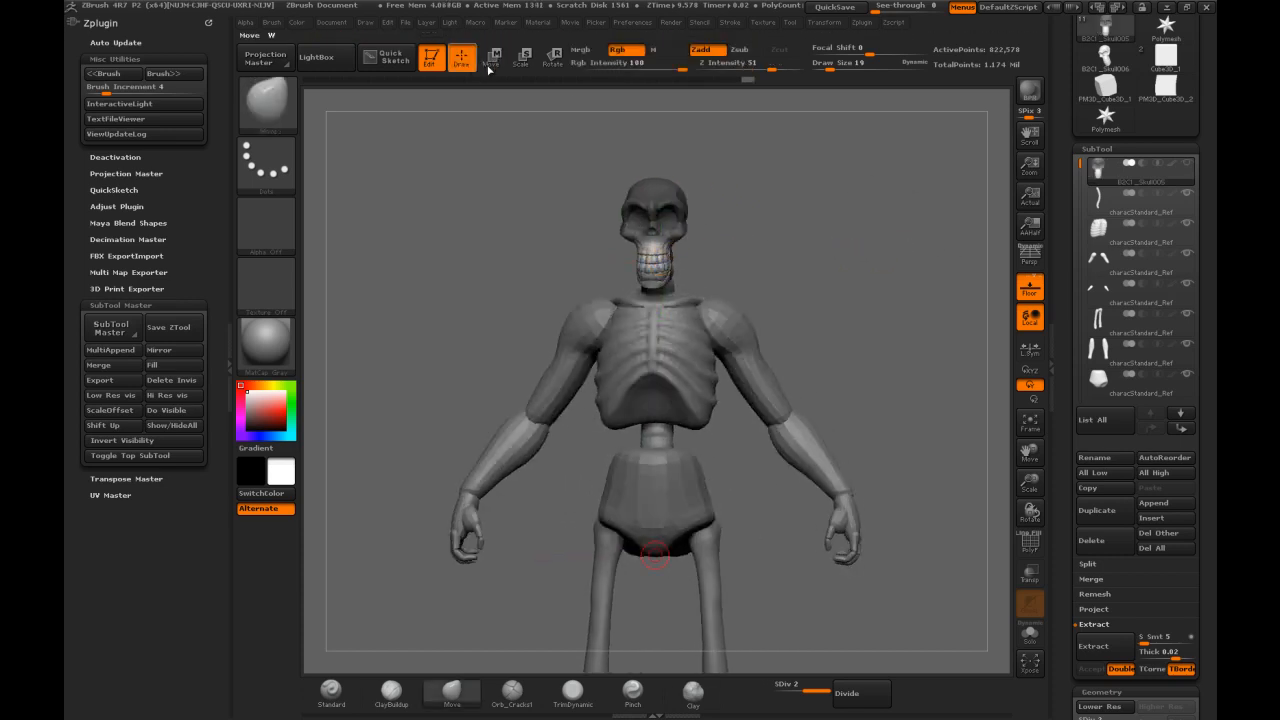
{"action": "left_click", "coordinate": [1030, 256]}
{"action": "mouse_move", "coordinate": [790, 222]}
{"action": "left_mouse_down"}
{"action": "mouse_move", "coordinate": [855, 204]}
{"action": "mouse_move", "coordinate": [805, 246]}
{"action": "mouse_move", "coordinate": [820, 248]}
{"action": "left_mouse_up"}
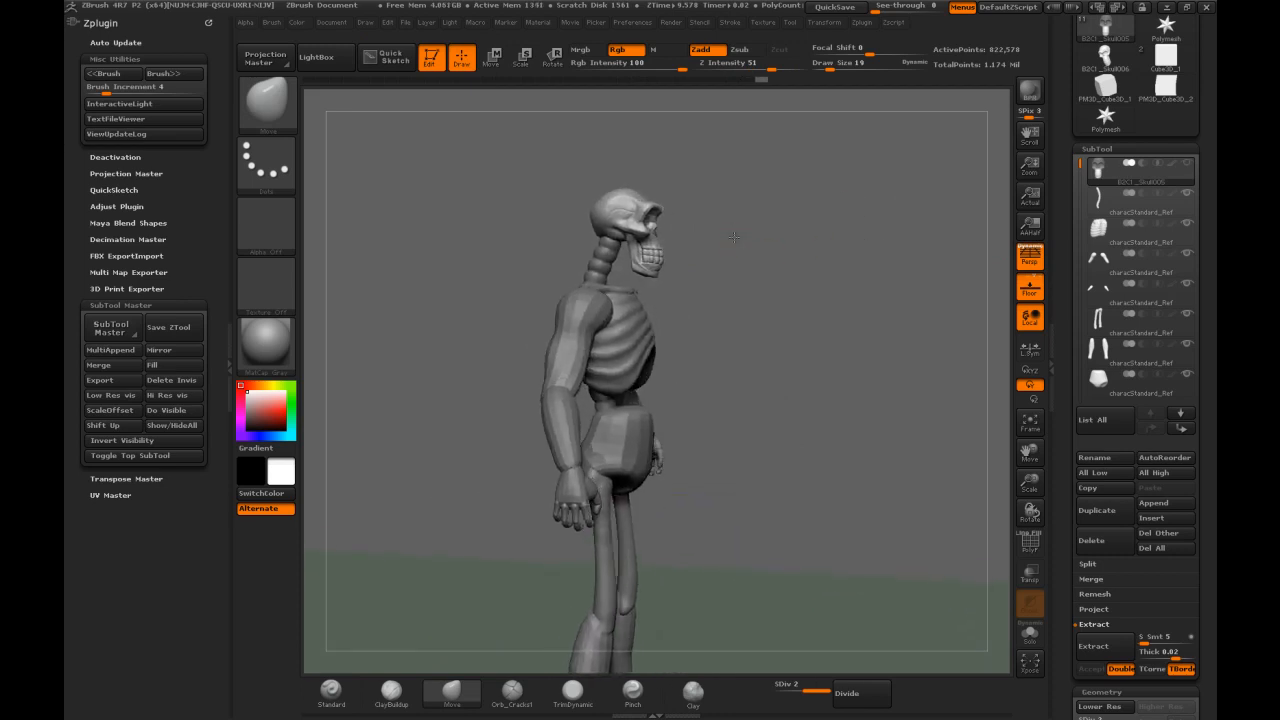
{"action": "left_click_drag", "start_coordinate": [733, 233], "coordinate": [744, 230], "text": "shift"}
Lasso-mask the jaw from the side, unmask the area behind it and invert the mask
{"action": "key", "text": "ctrl+shift"}
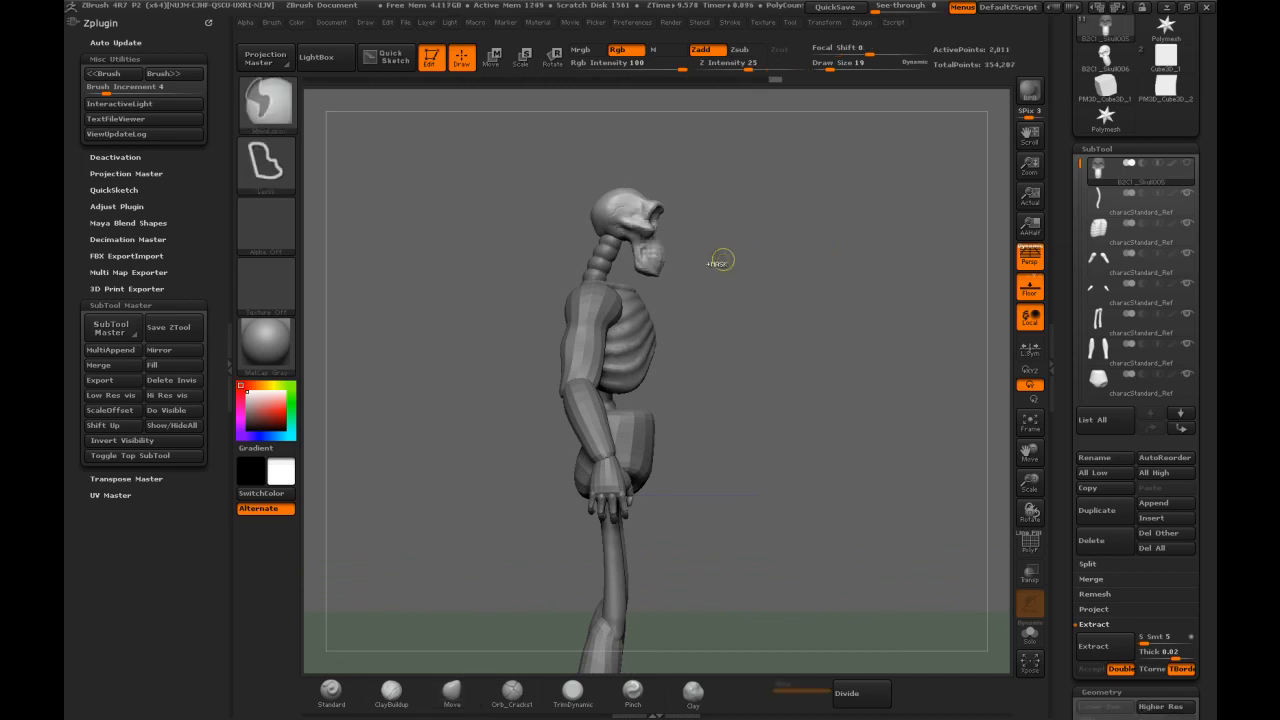
{"action": "key", "text": "ctrl+shift"}
{"action": "left_click_drag", "start_coordinate": [681, 243], "coordinate": [688, 269], "text": "ctrl"}
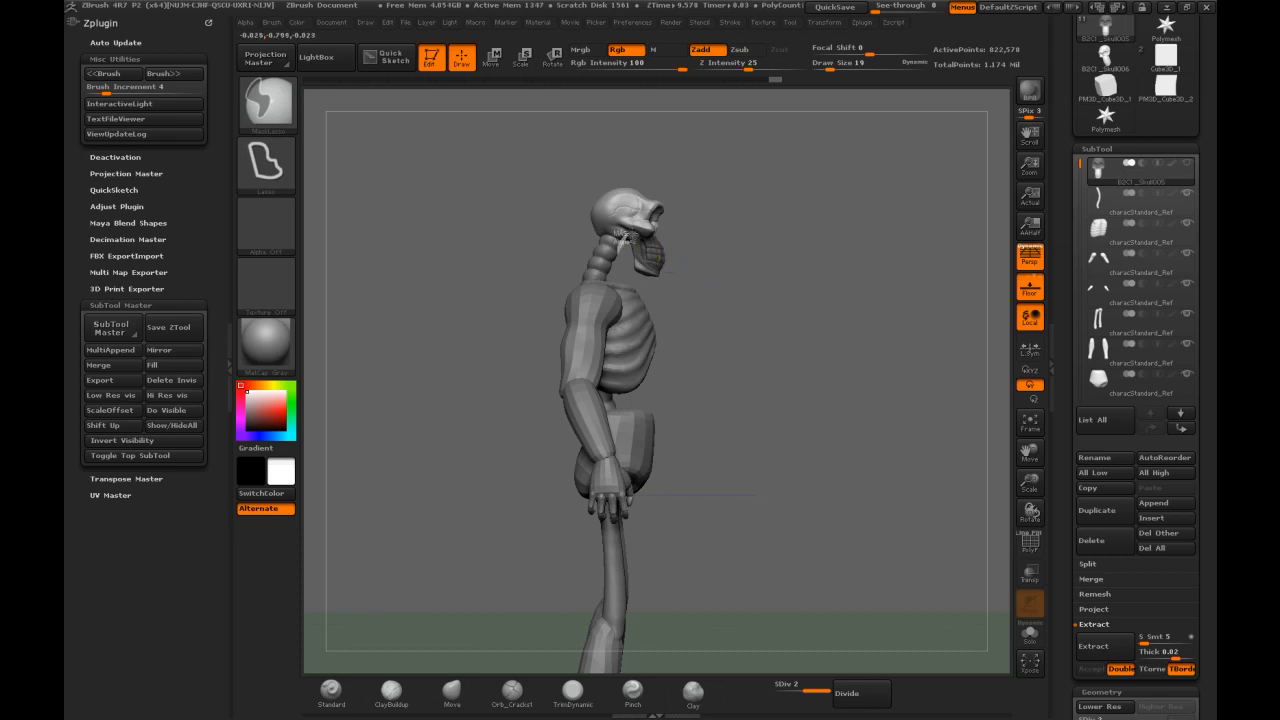
{"action": "left_click_drag", "start_coordinate": [618, 235], "coordinate": [628, 284], "text": "ctrl+alt"}
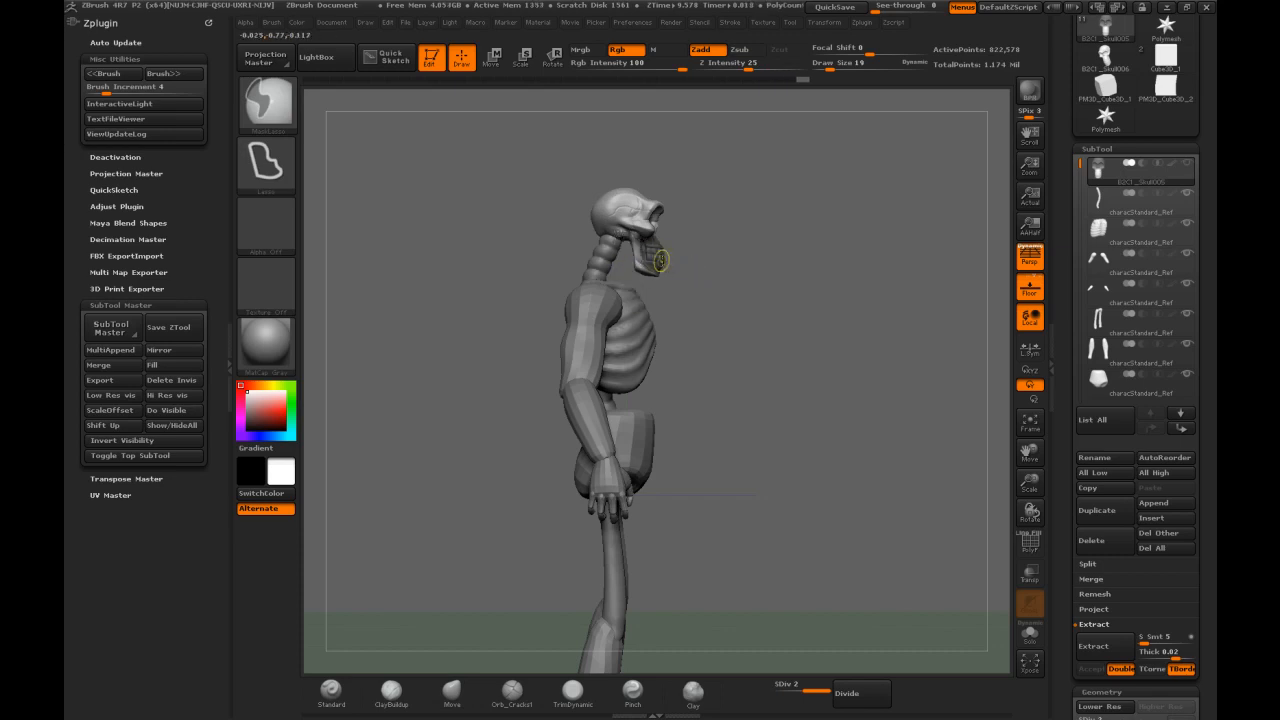
{"action": "left_click", "coordinate": [701, 246], "text": "ctrl"}
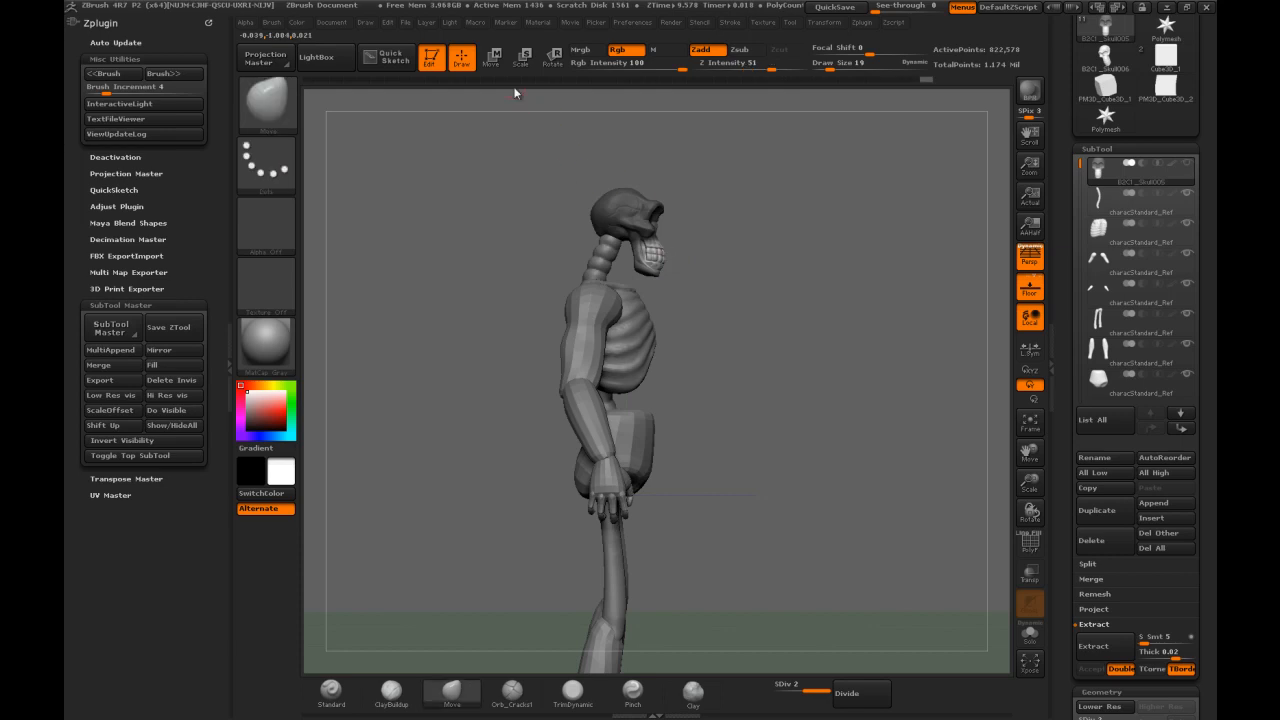
Shift the unmasked jaw slightly upward with a vertical Move transpose line and return to Draw mode
{"action": "key", "text": "w"}
{"action": "left_click_drag", "start_coordinate": [645, 234], "coordinate": [647, 130], "text": "shift"}
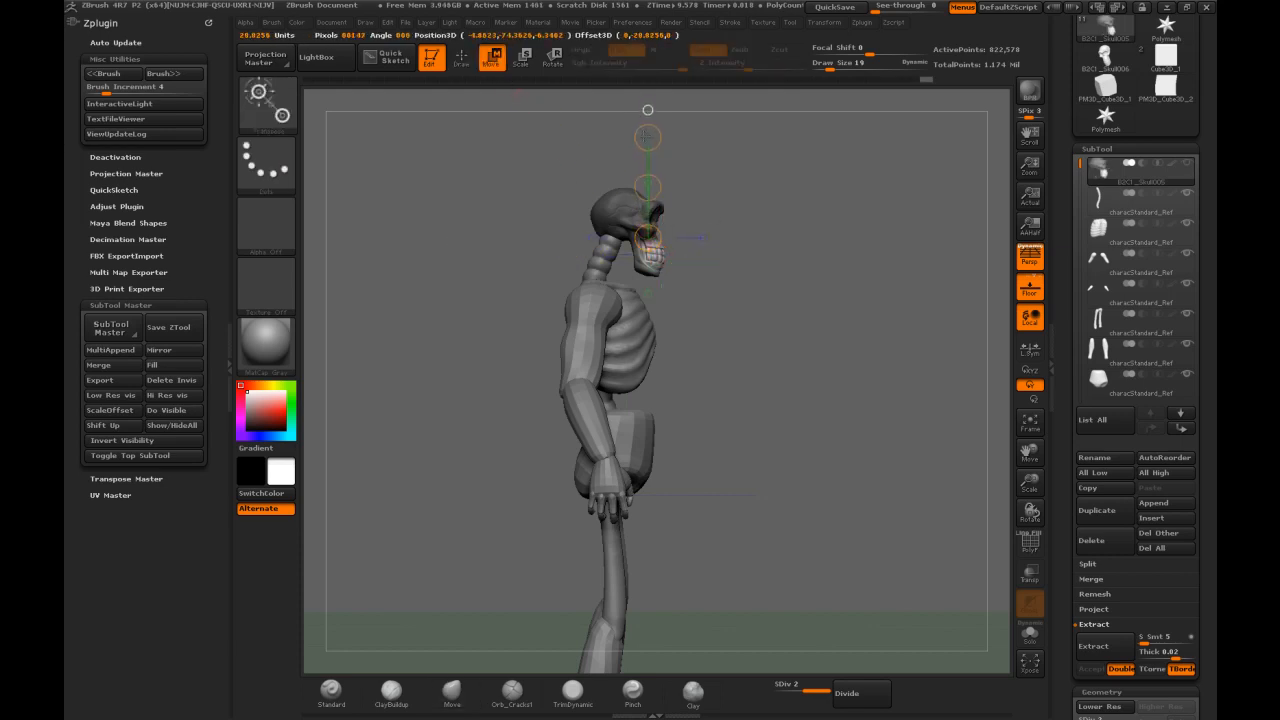
{"action": "left_click_drag", "start_coordinate": [648, 186], "coordinate": [649, 184]}
{"action": "left_click_drag", "start_coordinate": [795, 190], "coordinate": [530, 262]}
{"action": "left_click", "coordinate": [463, 58]}
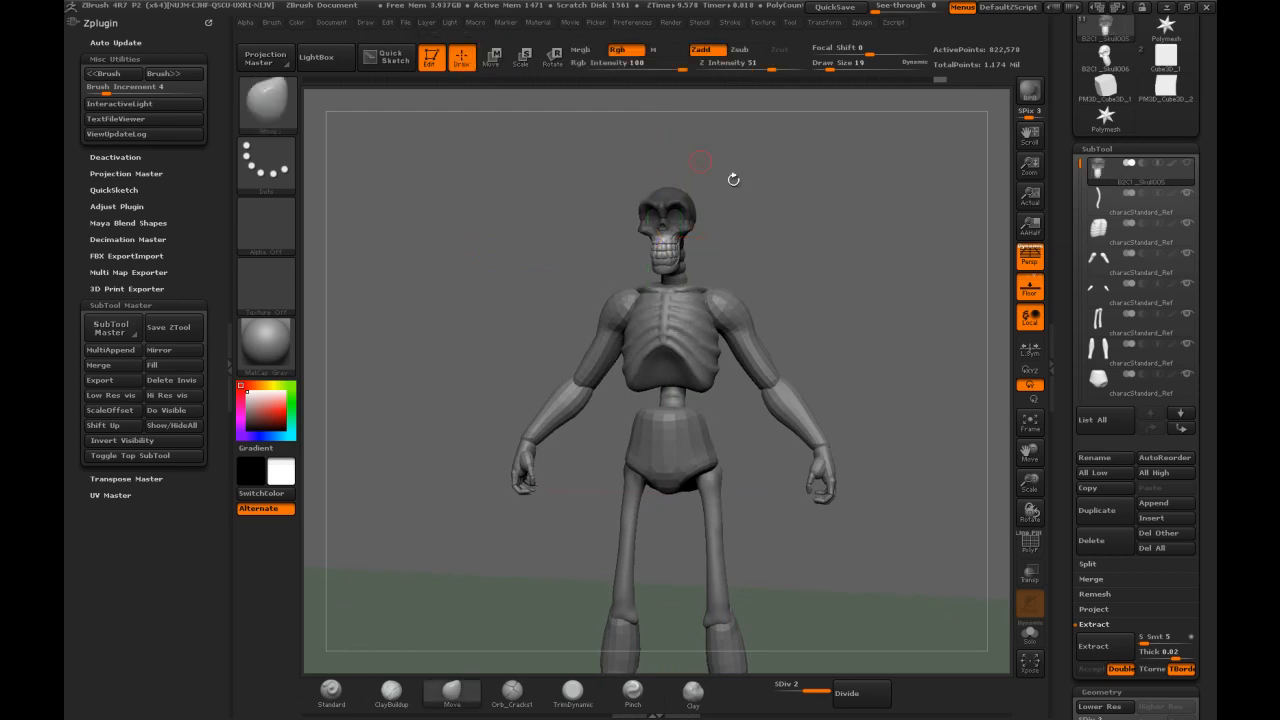
Select the spine subtool, briefly toggle the skull's visibility and set the Move brush's draw size to 65
{"action": "mouse_move", "coordinate": [786, 229]}
{"action": "left_mouse_down"}
{"action": "mouse_move", "coordinate": [757, 237]}
{"action": "mouse_move", "coordinate": [789, 240]}
{"action": "left_mouse_up"}
{"action": "mouse_move", "coordinate": [870, 264]}
{"action": "left_mouse_down", "text": "alt"}
{"action": "mouse_move", "coordinate": [850, 246]}
{"action": "mouse_move", "coordinate": [838, 192]}
{"action": "mouse_move", "coordinate": [812, 200]}
{"action": "mouse_move", "coordinate": [767, 178]}
{"action": "mouse_move", "coordinate": [766, 200]}
{"action": "mouse_move", "coordinate": [674, 229]}
{"action": "left_mouse_up", "text": "alt"}
{"action": "left_click", "coordinate": [1132, 204]}
{"action": "left_click", "coordinate": [1187, 164]}
{"action": "left_click", "coordinate": [1187, 166]}
{"action": "left_click", "coordinate": [493, 62]}
{"action": "key", "text": "q"}
{"action": "key", "text": "s"}
{"action": "left_click_drag", "start_coordinate": [706, 215], "coordinate": [782, 218]}
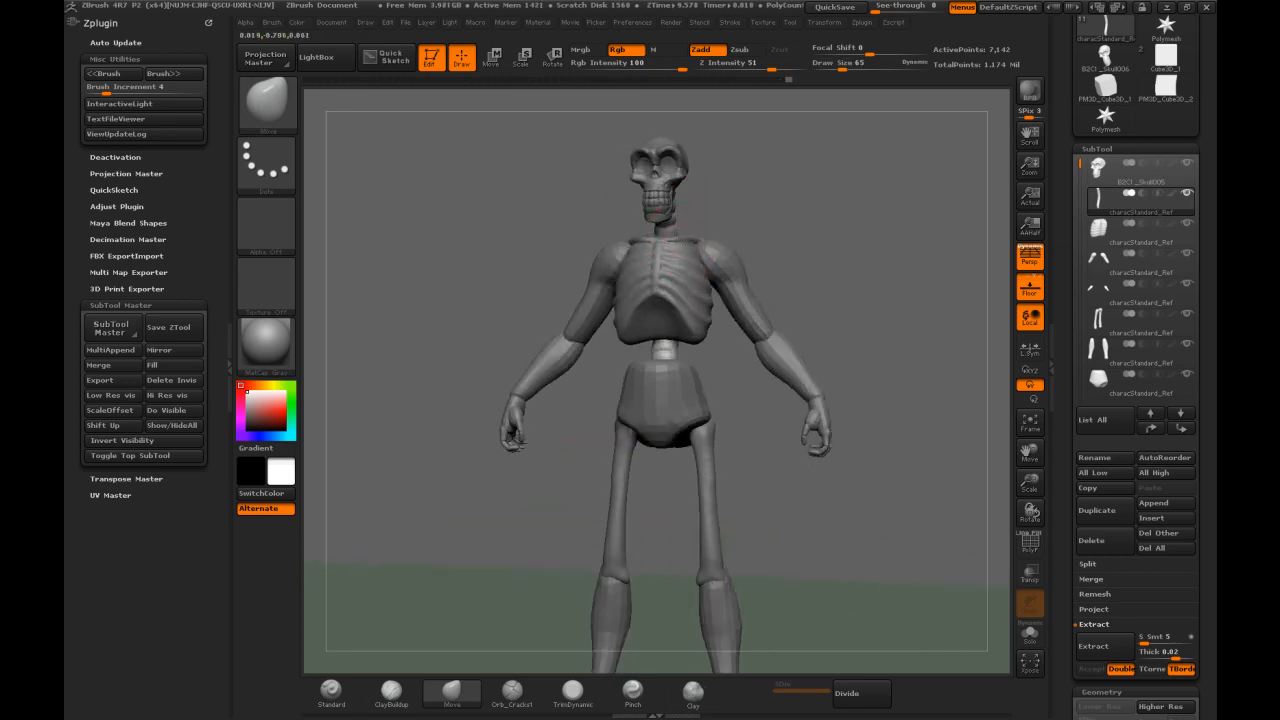
{"action": "mouse_move", "coordinate": [851, 228]}
{"action": "left_mouse_down"}
{"action": "mouse_move", "coordinate": [689, 218]}
{"action": "mouse_move", "coordinate": [812, 185]}
{"action": "mouse_move", "coordinate": [682, 186]}
{"action": "mouse_move", "coordinate": [715, 218]}
{"action": "mouse_move", "coordinate": [686, 226]}
{"action": "mouse_move", "coordinate": [820, 182]}
{"action": "mouse_move", "coordinate": [811, 200]}
{"action": "mouse_move", "coordinate": [900, 204]}
{"action": "left_mouse_up"}
Select the upper-arm subtool and slim the bulky shoulder ends by smoothing them with a large brush
{"action": "left_click", "coordinate": [1100, 258]}
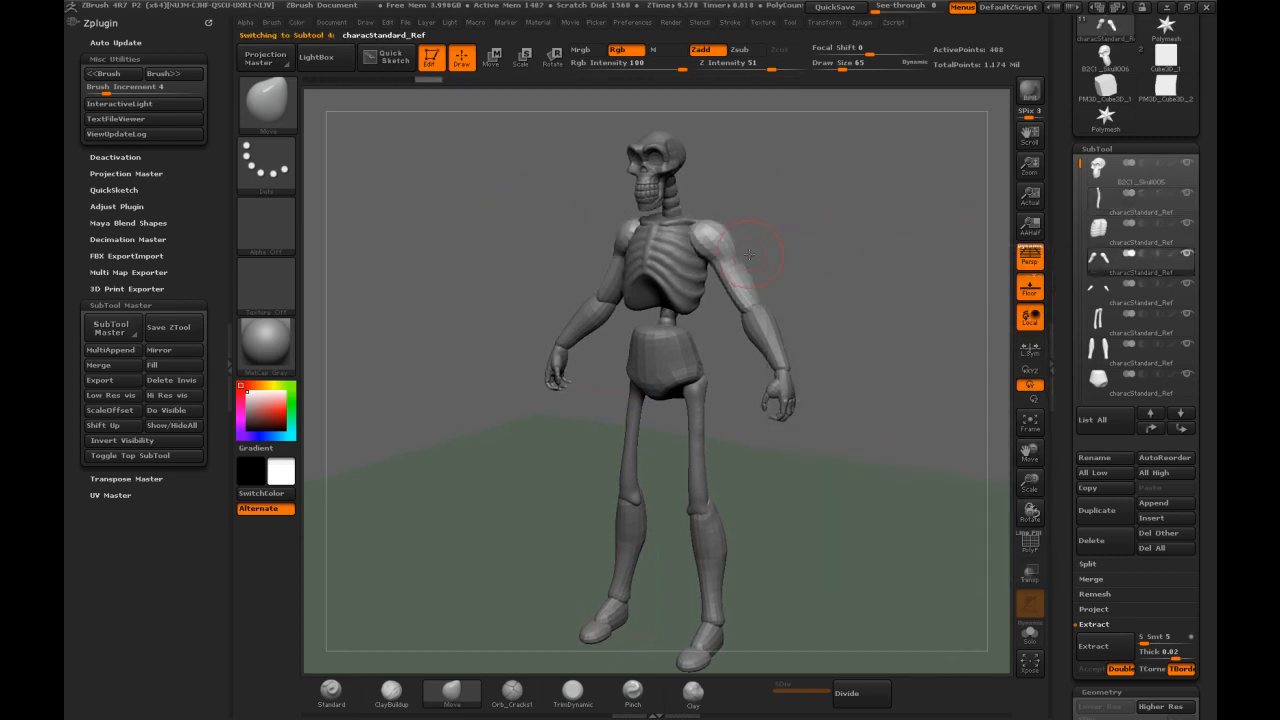
{"action": "key", "text": "s"}
{"action": "key", "text": "shift"}
{"action": "key", "text": "ctrl"}
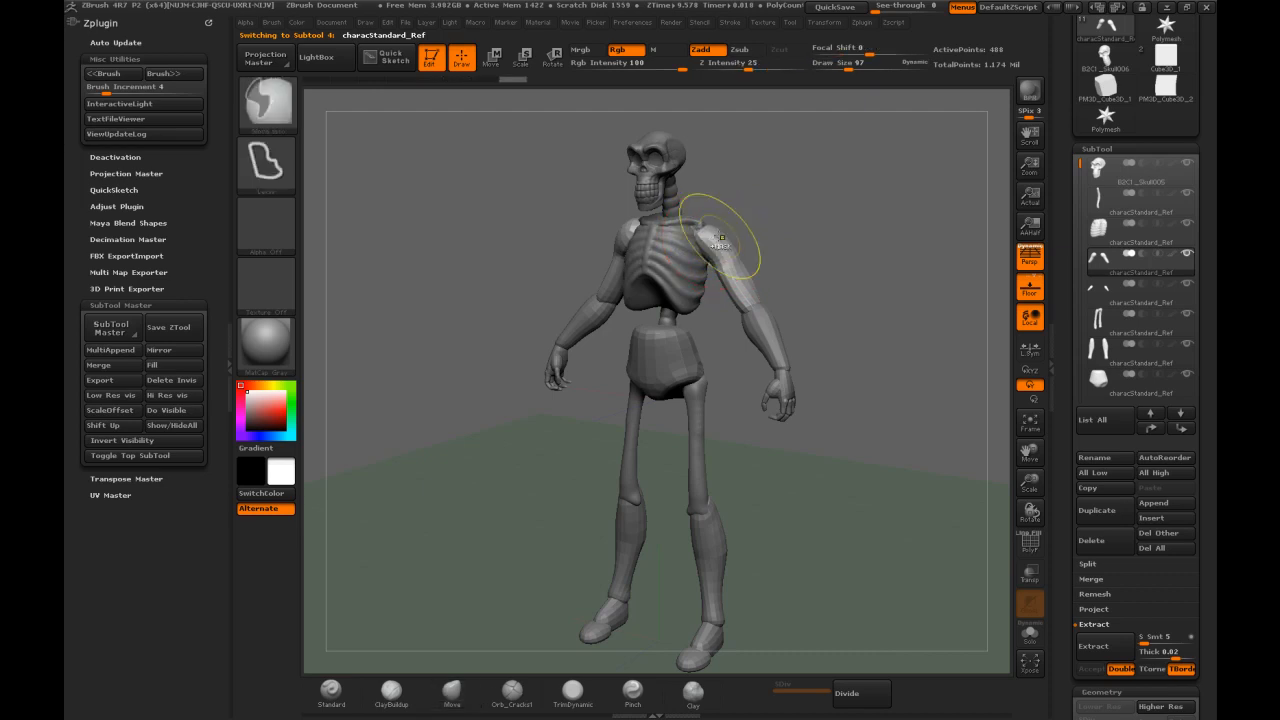
{"action": "left_click_drag", "start_coordinate": [786, 206], "coordinate": [734, 231], "text": "shift"}
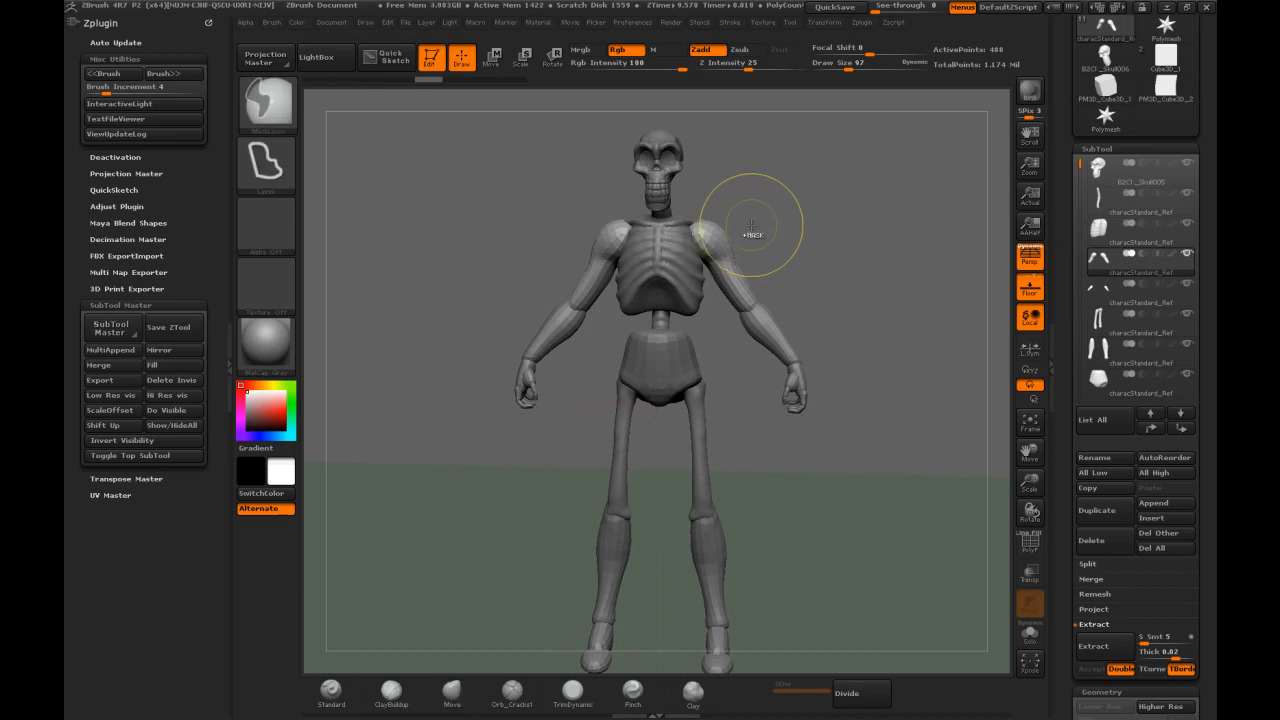
{"action": "key", "text": "ctrl+z"}
{"action": "key", "text": "ctrl+shift+z"}
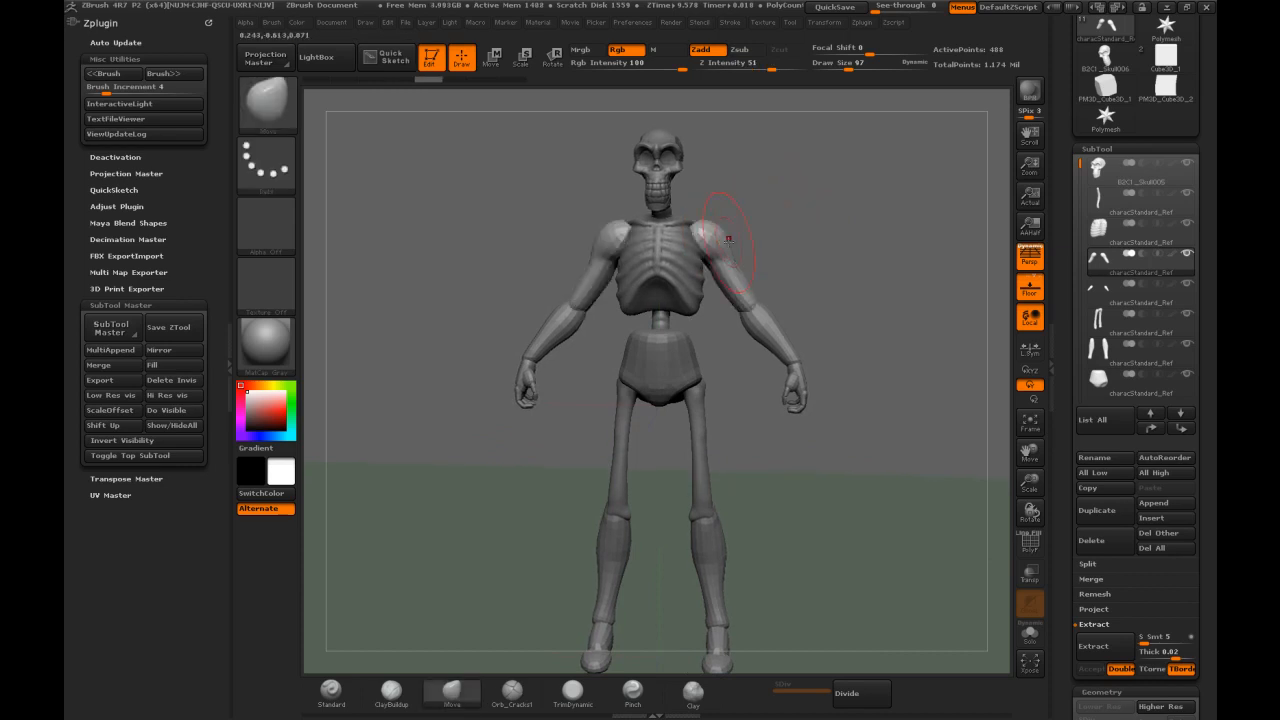
{"action": "key", "text": "shift"}
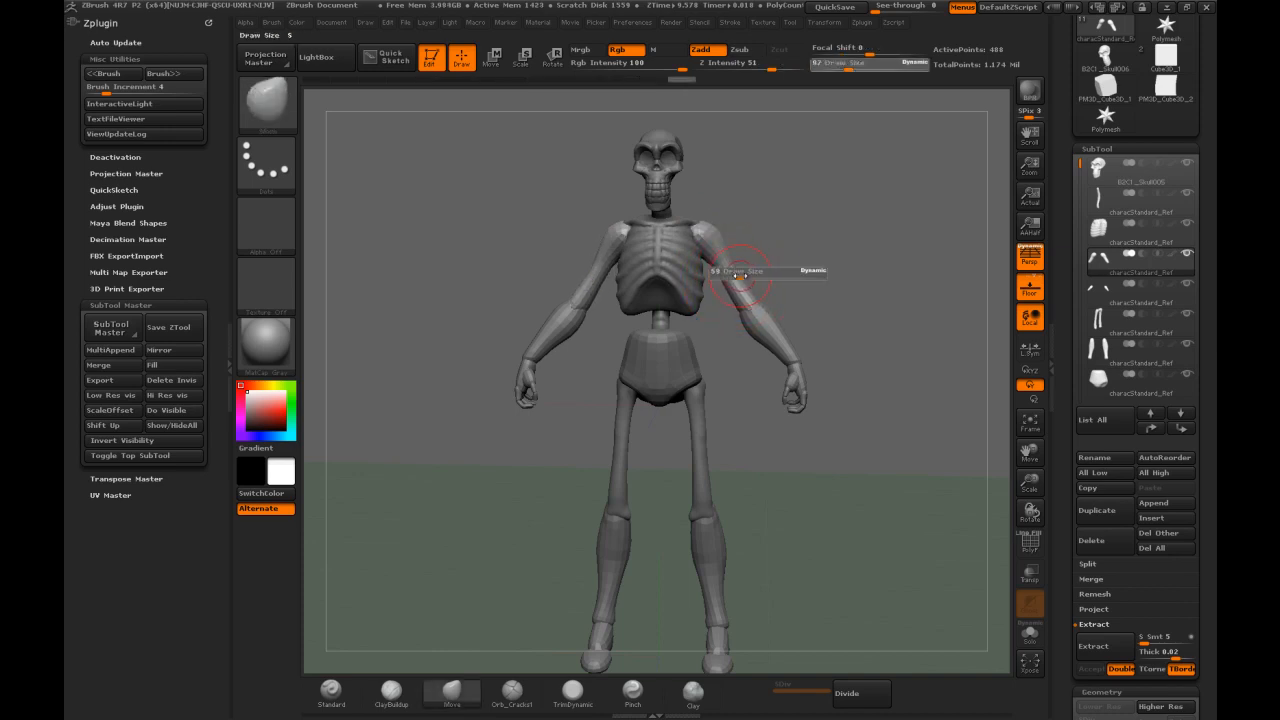
{"action": "key", "text": "shift"}
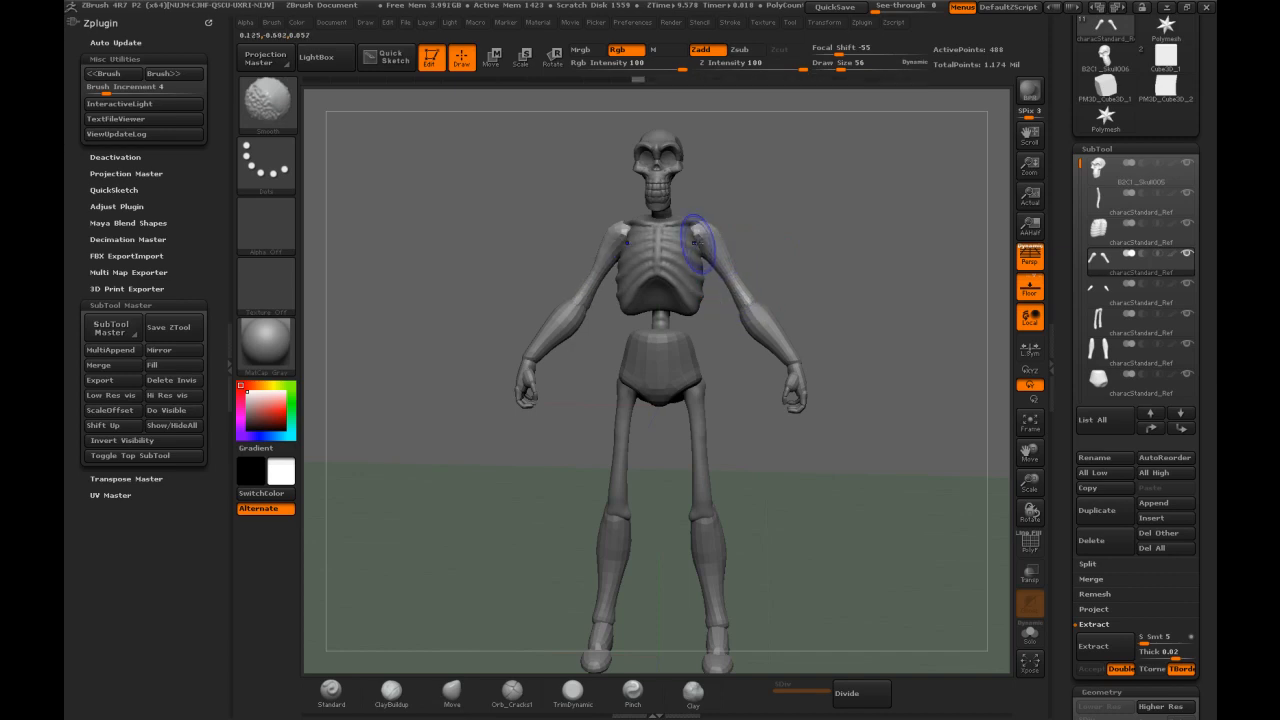
Smooth the upper arms thinner from the back and the side using a draw size of 56
{"action": "mouse_move", "coordinate": [731, 235]}
{"action": "left_mouse_down"}
{"action": "mouse_move", "coordinate": [745, 236]}
{"action": "mouse_move", "coordinate": [728, 234]}
{"action": "left_mouse_up"}
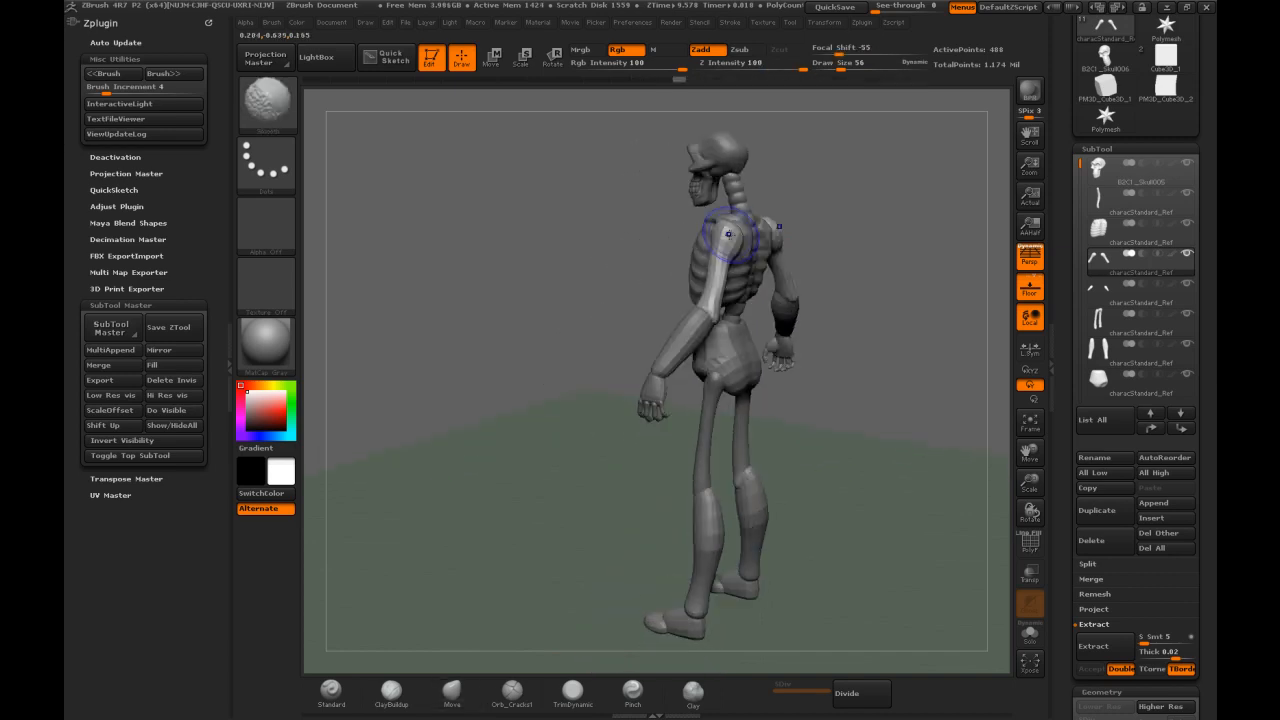
{"action": "left_click_drag", "start_coordinate": [677, 277], "coordinate": [766, 271]}
{"action": "mouse_move", "coordinate": [677, 245]}
{"action": "left_mouse_down"}
{"action": "mouse_move", "coordinate": [797, 210]}
{"action": "mouse_move", "coordinate": [802, 272]}
{"action": "left_mouse_up"}
{"action": "left_click_drag", "start_coordinate": [744, 237], "coordinate": [745, 241], "text": "shift"}
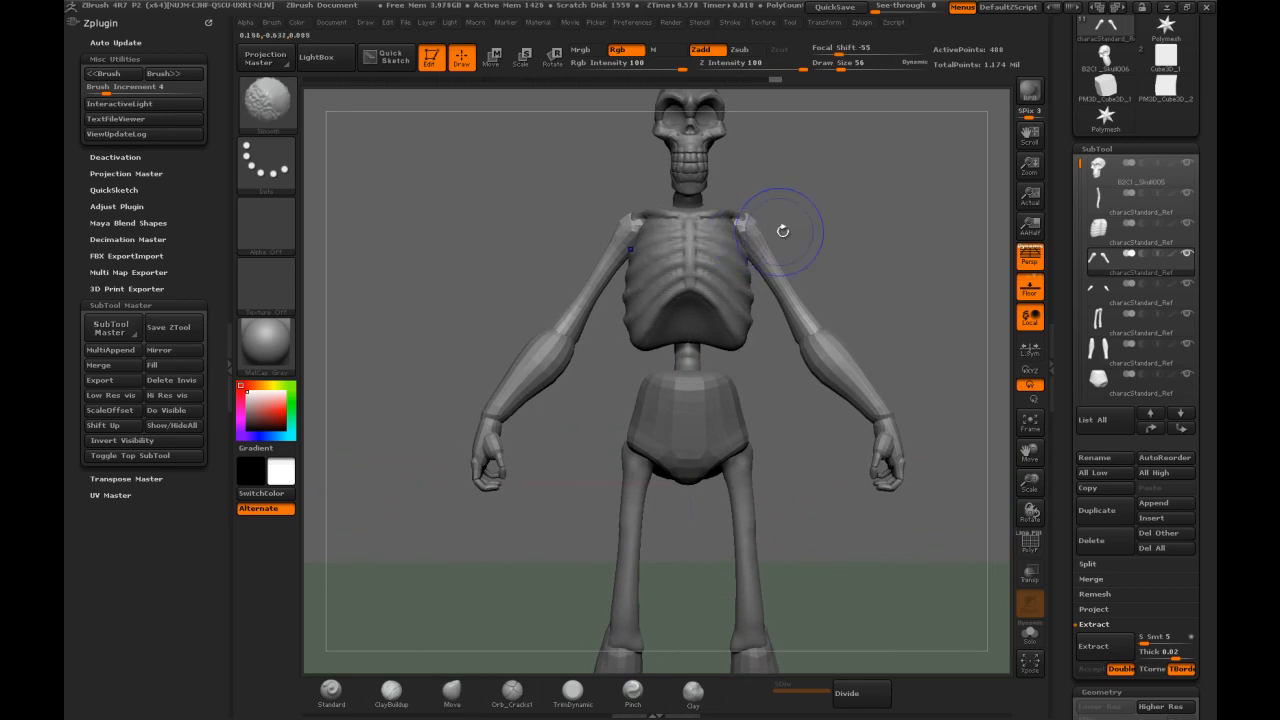
Adjust the upper arms with a Rotate transpose line from elbow to shoulder and return to Draw mode
{"action": "mouse_move", "coordinate": [817, 215]}
{"action": "left_mouse_down"}
{"action": "mouse_move", "coordinate": [805, 211]}
{"action": "mouse_move", "coordinate": [828, 218]}
{"action": "left_mouse_up"}
{"action": "left_click", "coordinate": [555, 60]}
{"action": "mouse_move", "coordinate": [802, 318]}
{"action": "left_mouse_down"}
{"action": "mouse_move", "coordinate": [744, 210]}
{"action": "mouse_move", "coordinate": [840, 228]}
{"action": "mouse_move", "coordinate": [686, 208]}
{"action": "mouse_move", "coordinate": [724, 206]}
{"action": "left_mouse_up"}
{"action": "left_click", "coordinate": [471, 70]}
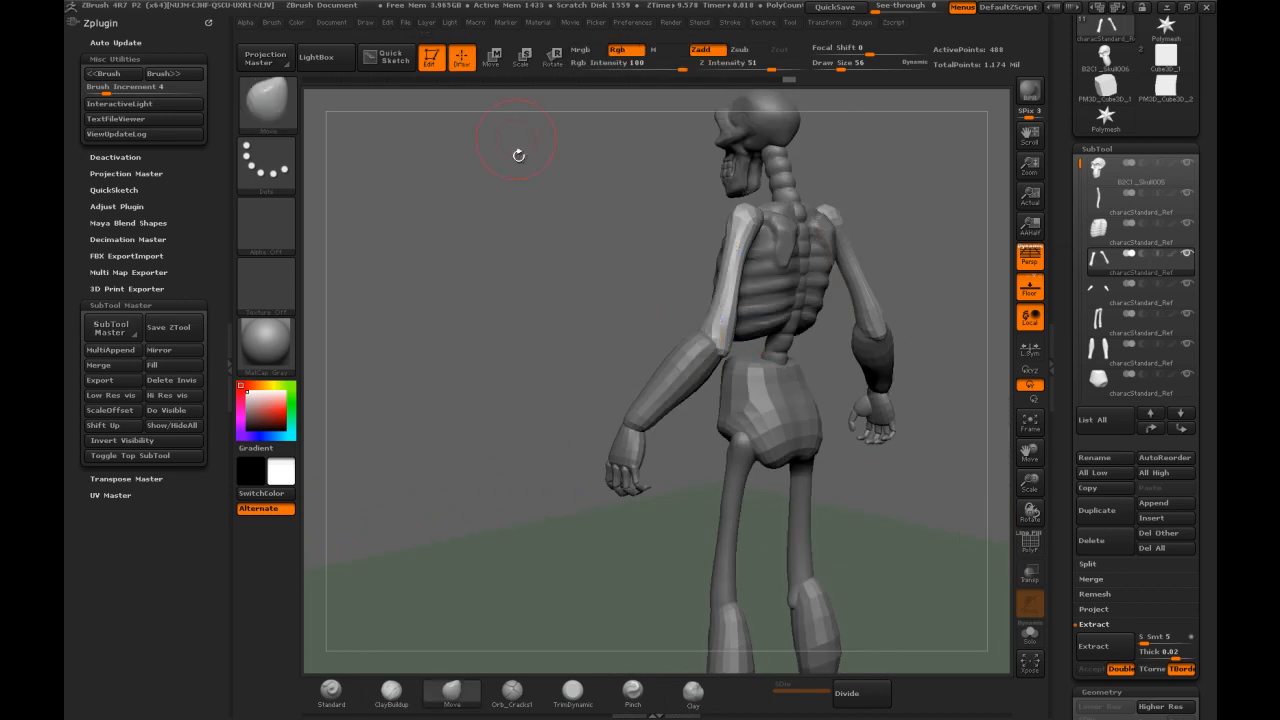
Subdivide the upper arms to level 3 and convert them to DynaMesh at resolution 400 without freezing subdivision levels
{"action": "left_click_drag", "start_coordinate": [512, 245], "coordinate": [561, 258]}
{"action": "key", "text": "ctrl+d"}
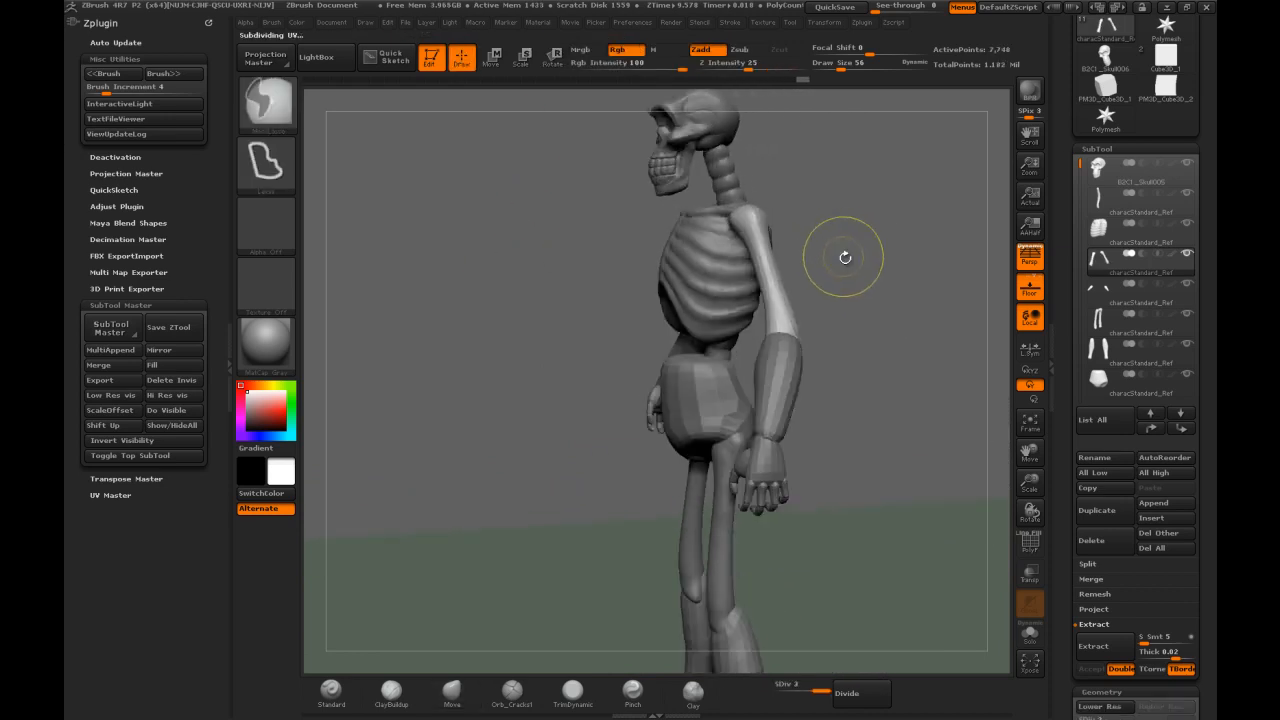
{"action": "left_click_drag", "start_coordinate": [1063, 429], "coordinate": [1063, 296]}
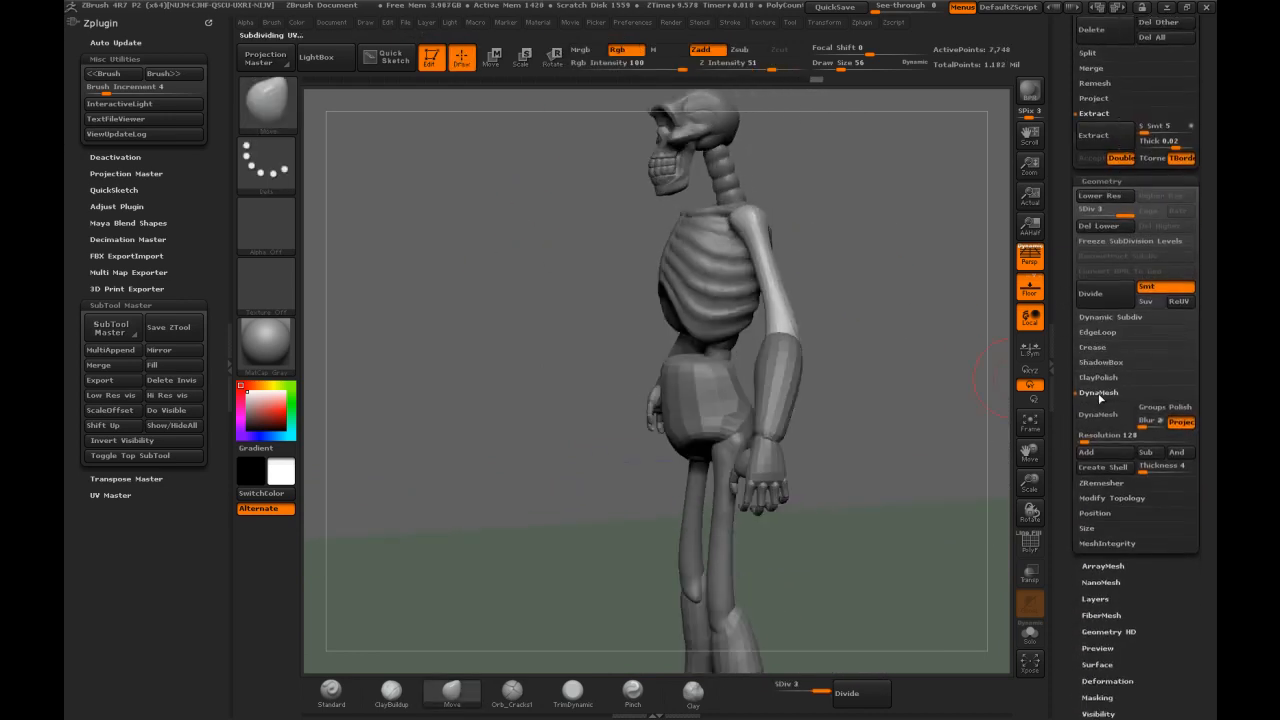
{"action": "left_click", "coordinate": [1086, 437]}
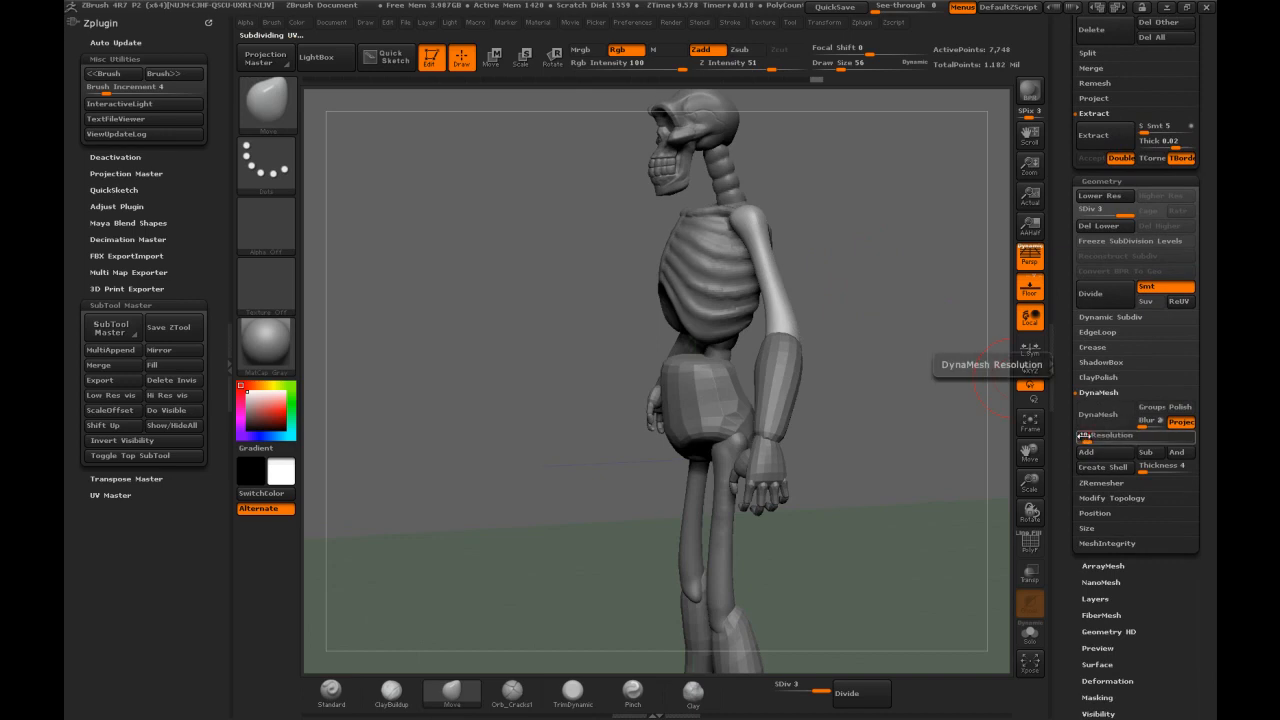
{"action": "type", "text": "400"}
{"action": "key", "text": "Return"}
{"action": "left_click", "coordinate": [1092, 414]}
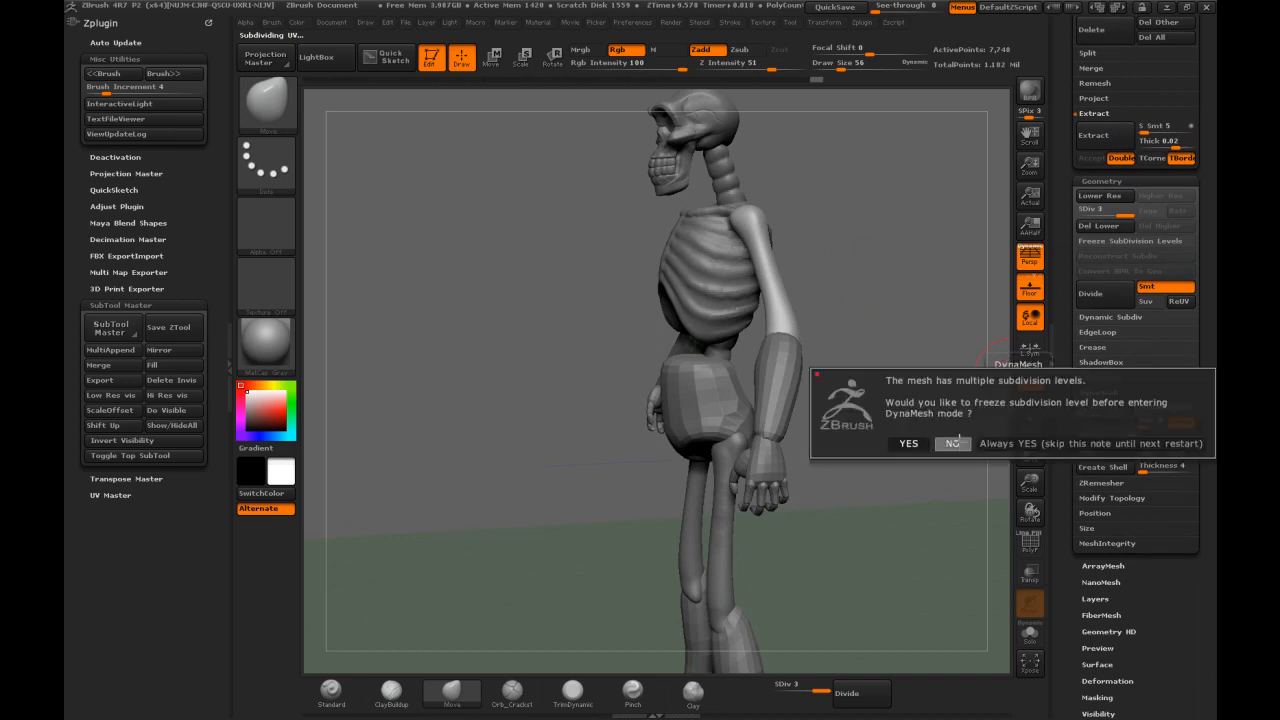
{"action": "left_click", "coordinate": [949, 443]}
{"action": "left_click_drag", "start_coordinate": [867, 265], "coordinate": [823, 307]}
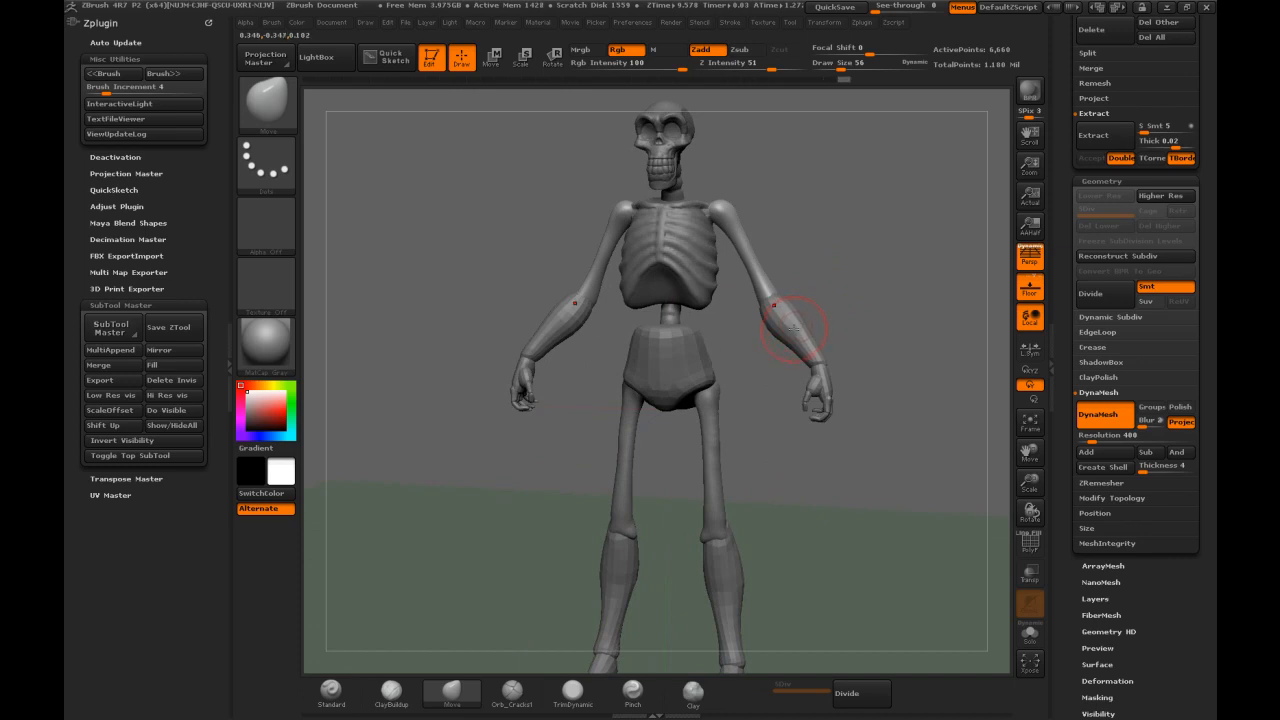
Select the forearm subtool, switch to the Inflat brush and slim the forearm by smoothing it along its length
{"action": "left_click", "coordinate": [796, 326], "text": "alt"}
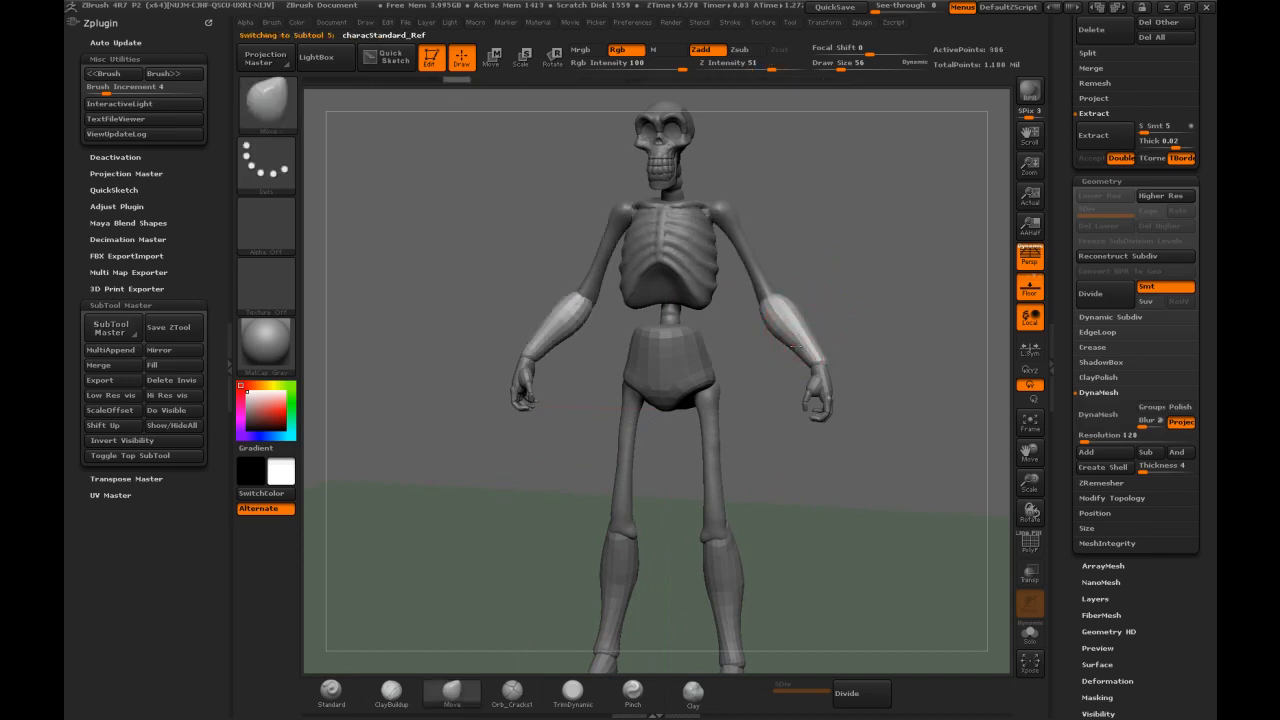
{"action": "left_click_drag", "start_coordinate": [858, 311], "coordinate": [844, 316]}
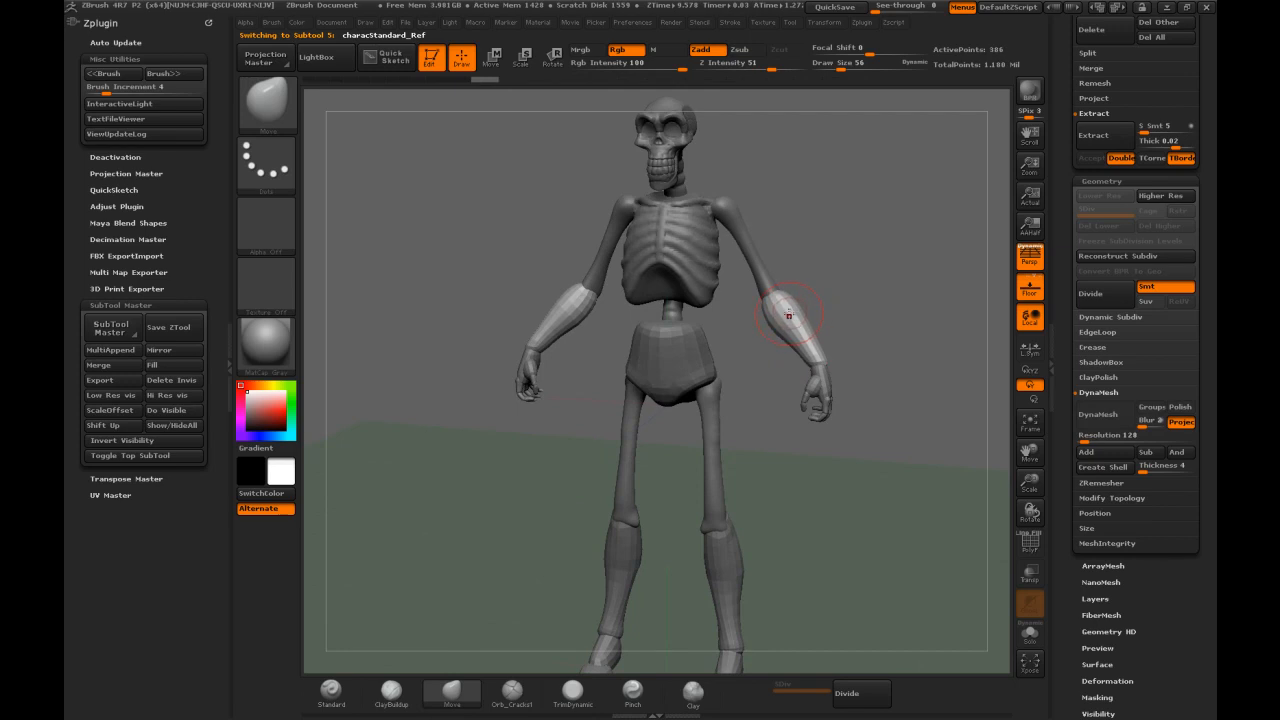
{"action": "key", "text": "b"}
{"action": "key", "text": "i"}
{"action": "key", "text": "n"}
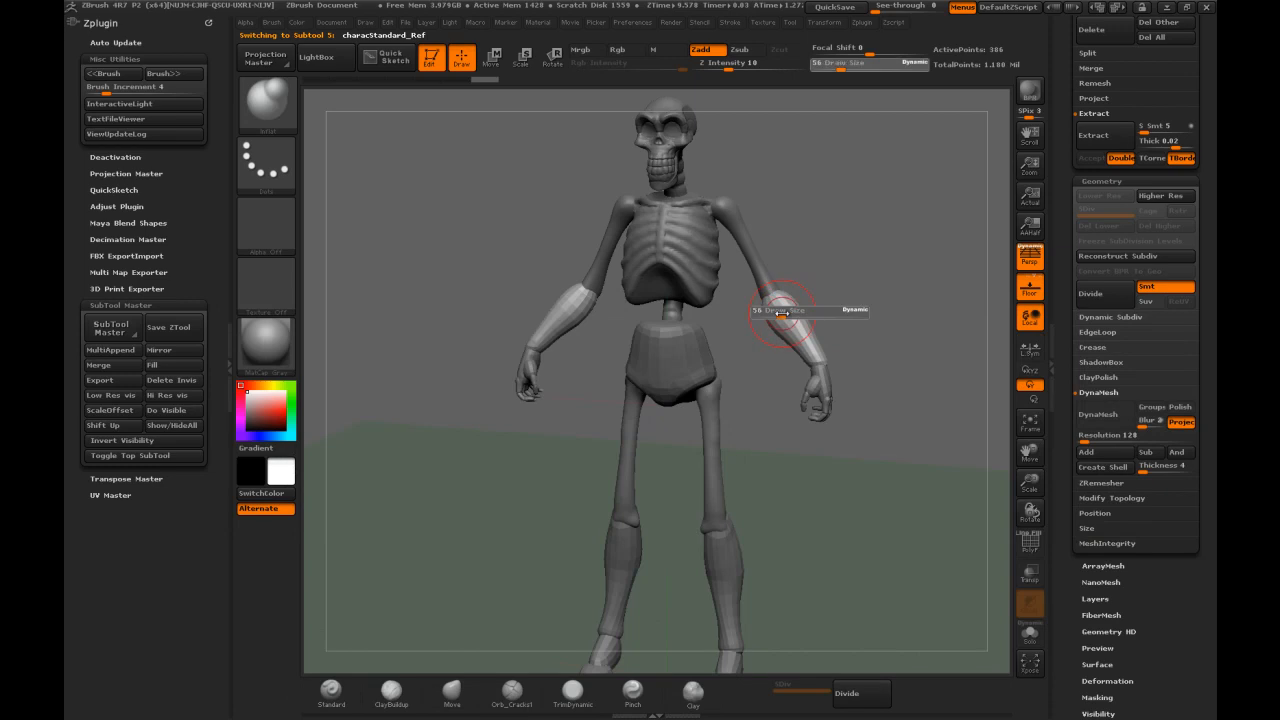
{"action": "key", "text": "shift"}
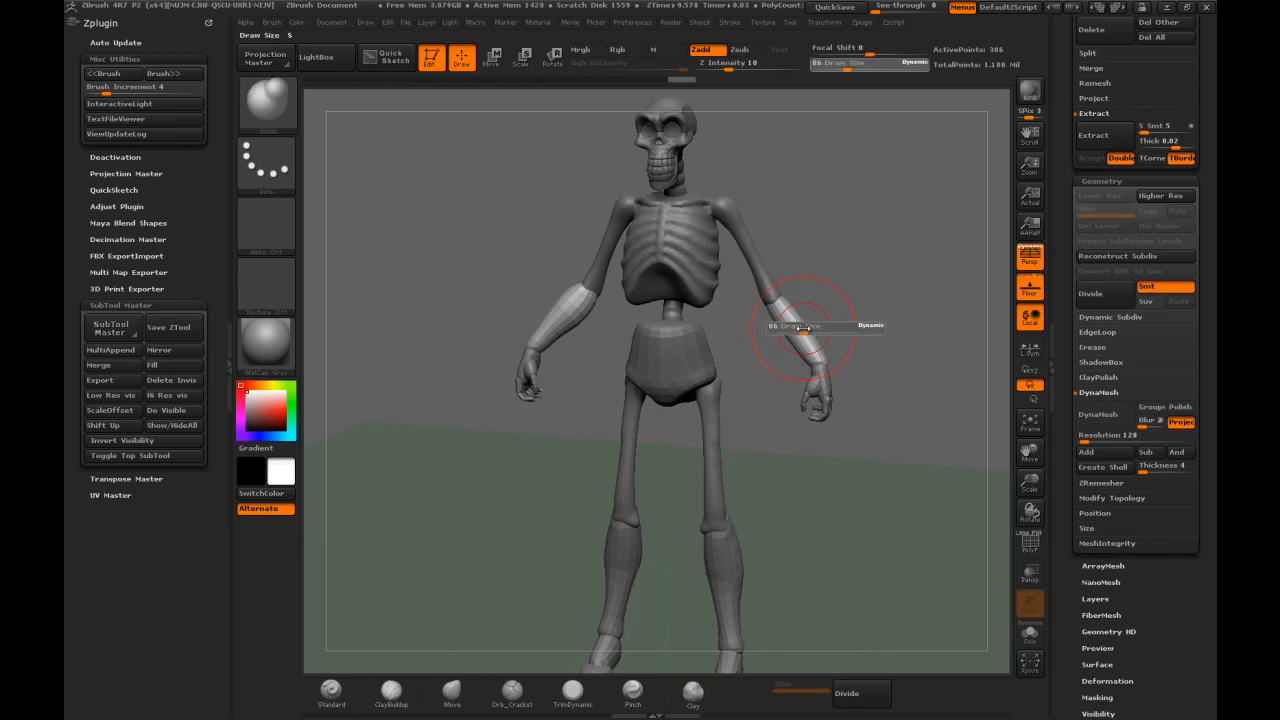
{"action": "key", "text": "shift"}
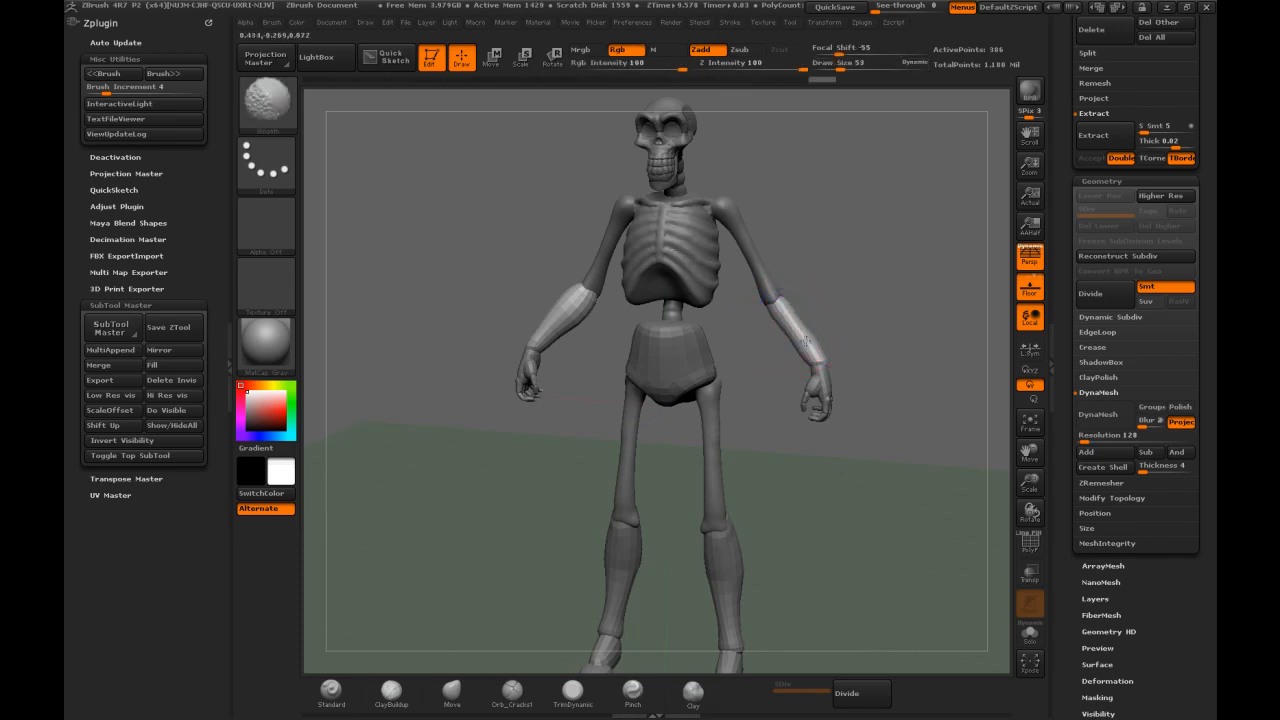
{"action": "mouse_move", "coordinate": [857, 294]}
{"action": "left_mouse_down"}
{"action": "mouse_move", "coordinate": [749, 300]}
{"action": "mouse_move", "coordinate": [685, 330]}
{"action": "left_mouse_up"}
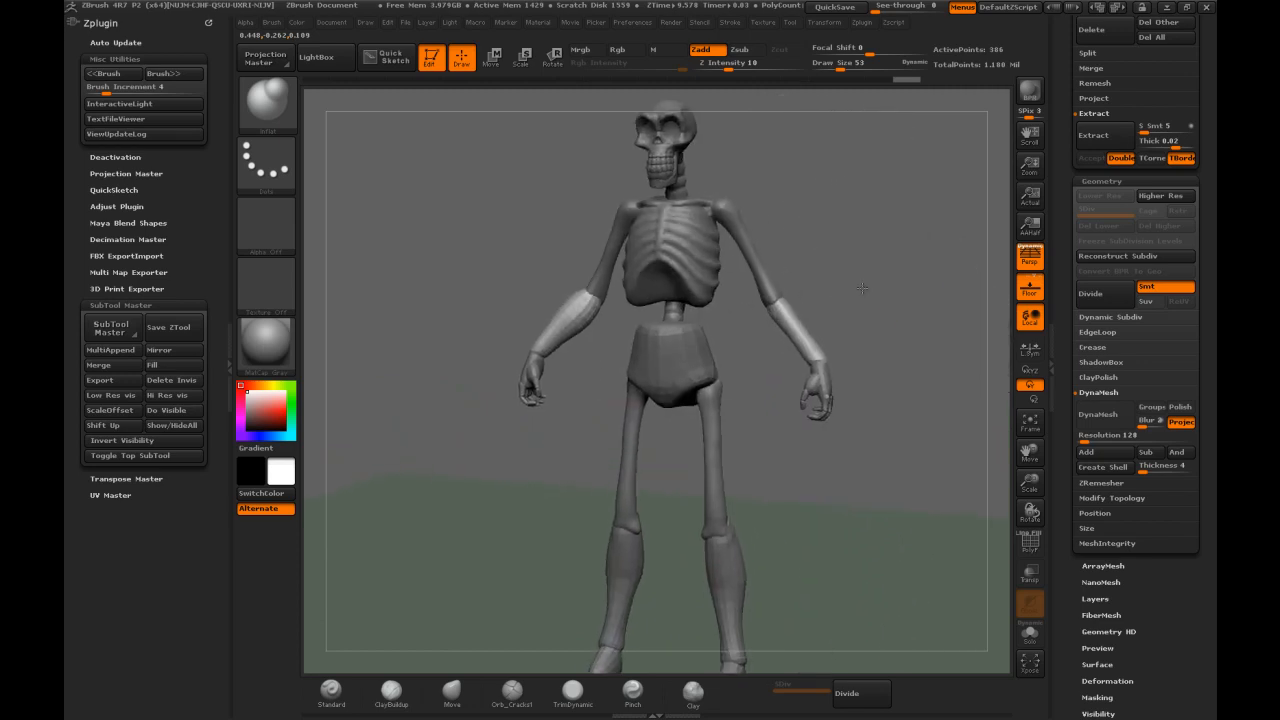
Flip the slimmed forearm with the Mirror deformation and apply Mirror And Weld to give both arms matching thin forearms
{"action": "left_click_drag", "start_coordinate": [1064, 578], "coordinate": [1074, 499]}
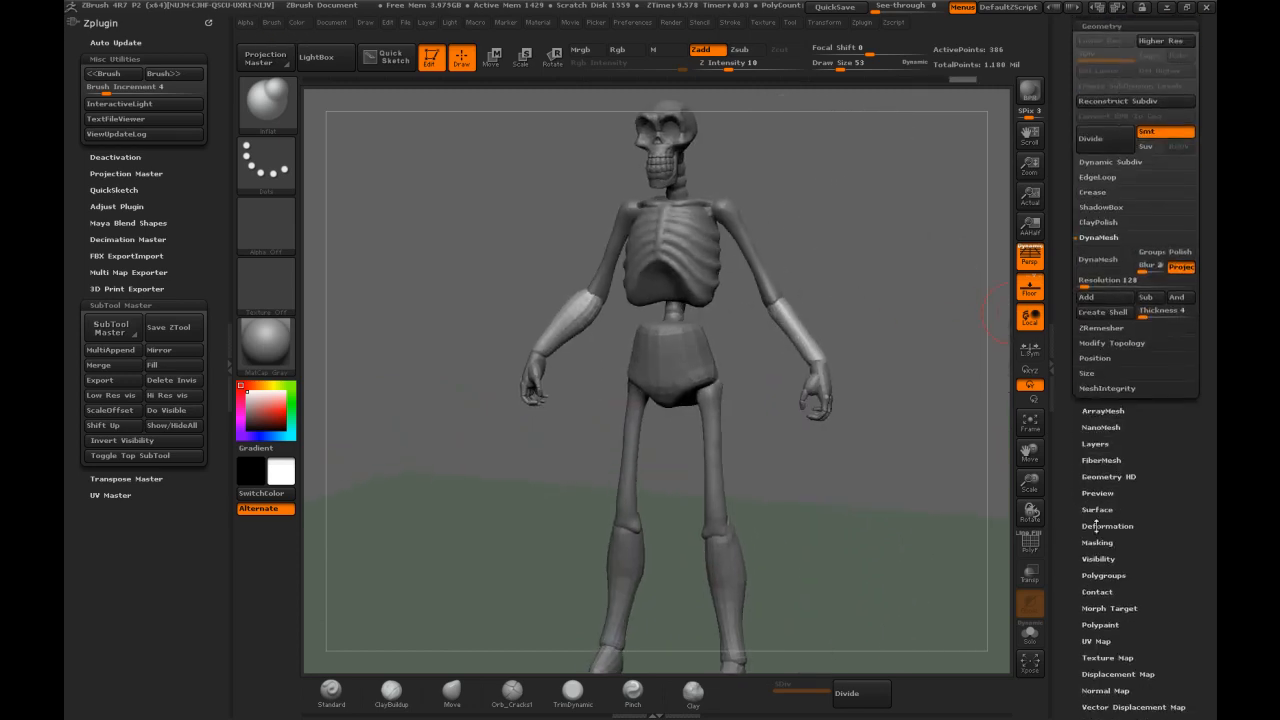
{"action": "left_click", "coordinate": [1097, 525]}
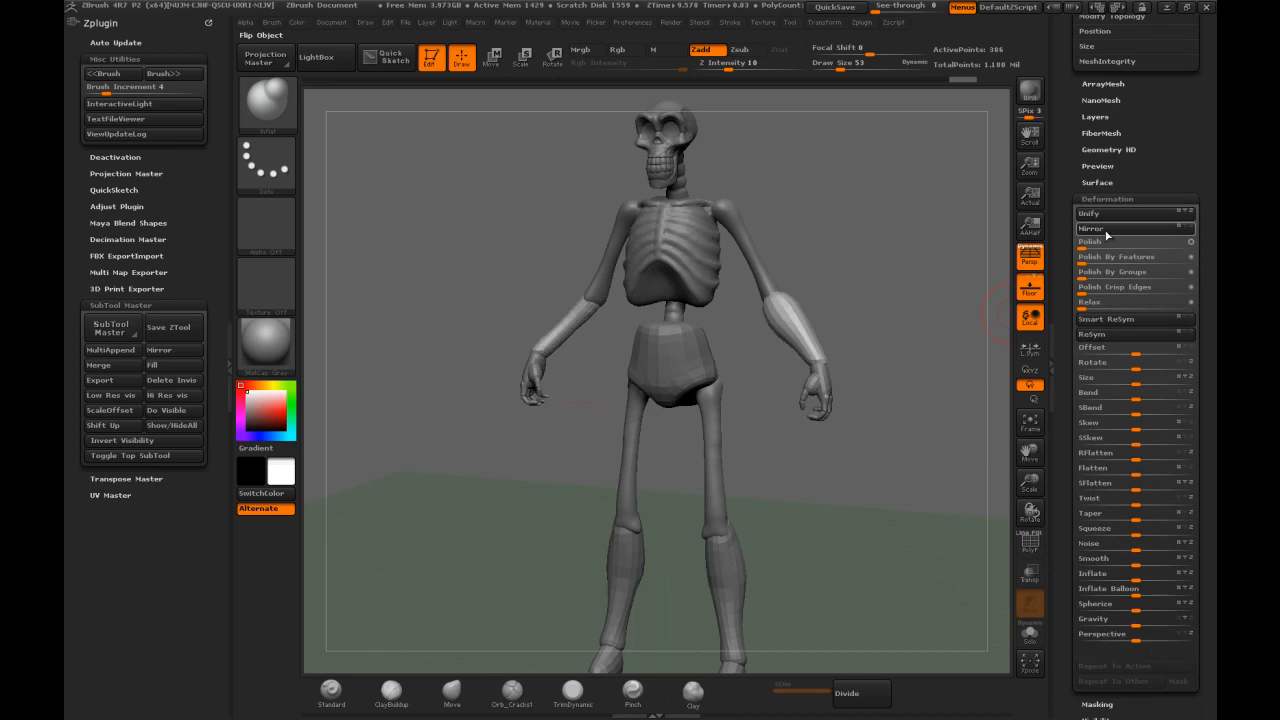
{"action": "left_click_drag", "start_coordinate": [1061, 190], "coordinate": [1058, 286]}
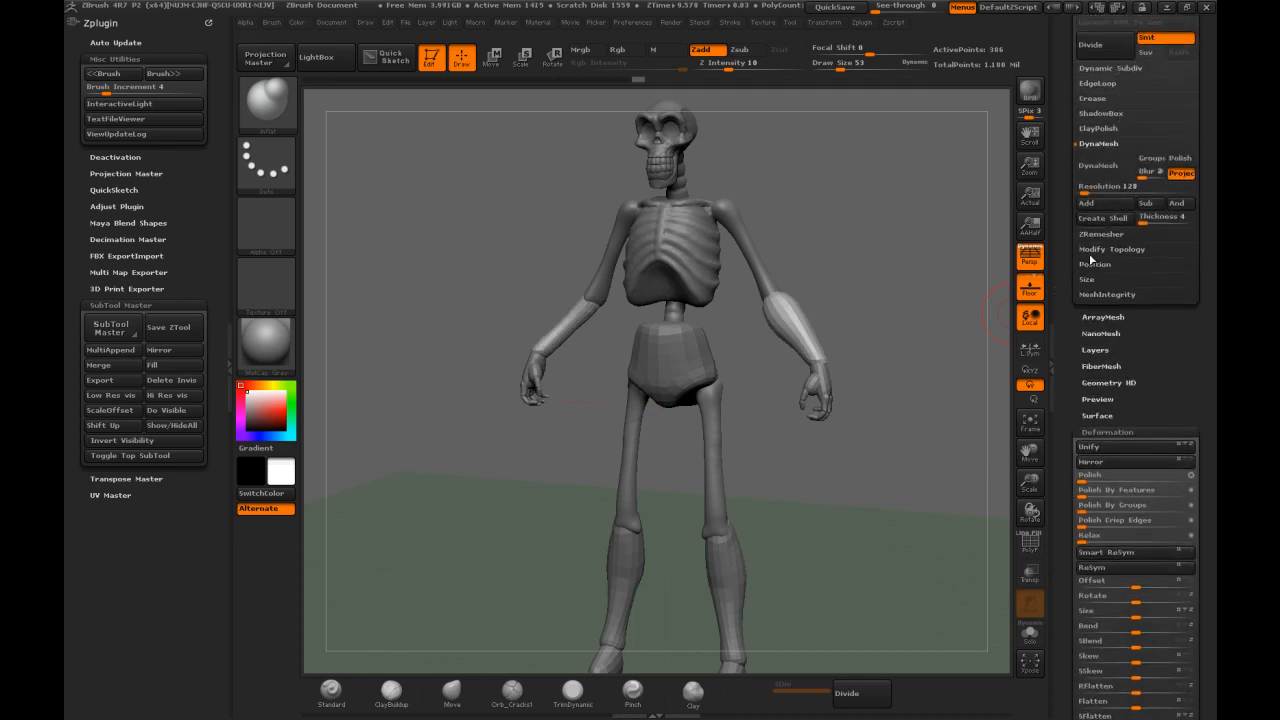
{"action": "left_click", "coordinate": [1101, 248]}
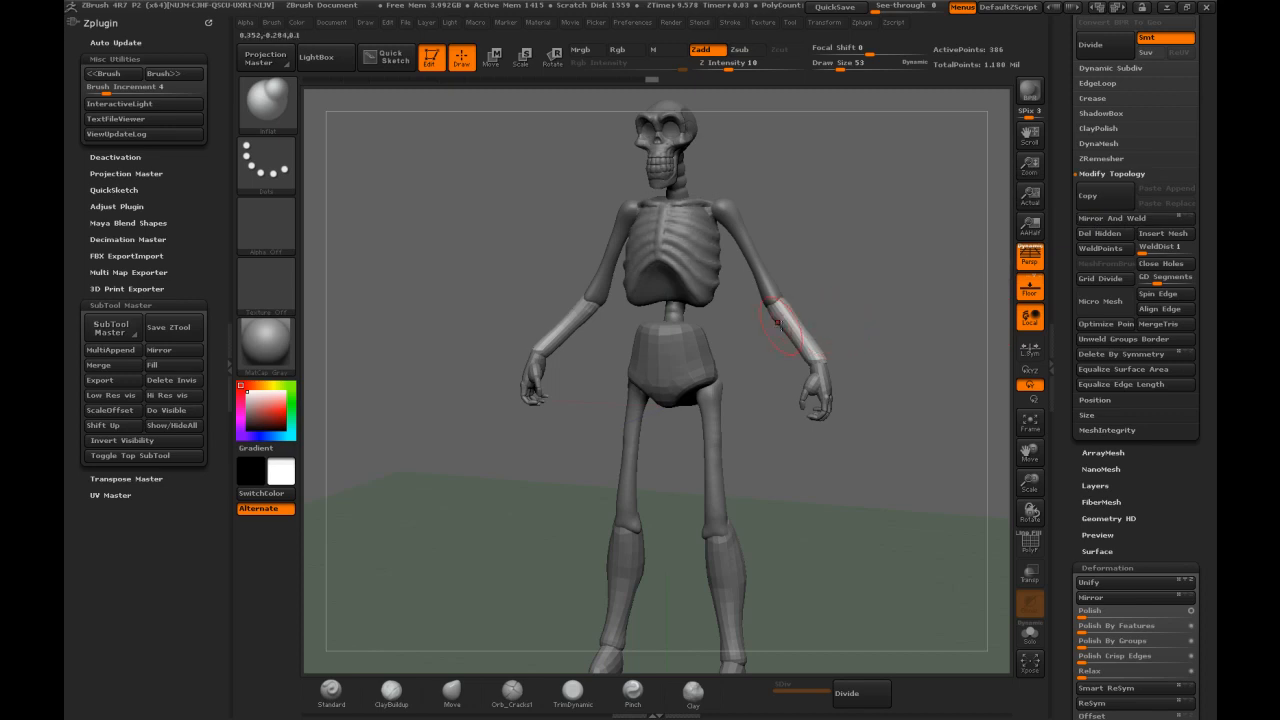
{"action": "key", "text": "shift"}
{"action": "mouse_move", "coordinate": [844, 322]}
{"action": "left_mouse_down"}
{"action": "mouse_move", "coordinate": [760, 295]}
{"action": "mouse_move", "coordinate": [866, 323]}
{"action": "mouse_move", "coordinate": [808, 355]}
{"action": "mouse_move", "coordinate": [806, 330]}
{"action": "mouse_move", "coordinate": [800, 385]}
{"action": "mouse_move", "coordinate": [762, 360]}
{"action": "mouse_move", "coordinate": [746, 316]}
{"action": "mouse_move", "coordinate": [795, 322]}
{"action": "mouse_move", "coordinate": [790, 300]}
{"action": "mouse_move", "coordinate": [831, 270]}
{"action": "mouse_move", "coordinate": [780, 262]}
{"action": "mouse_move", "coordinate": [879, 256]}
{"action": "left_mouse_up"}
{"action": "key", "text": "shift"}
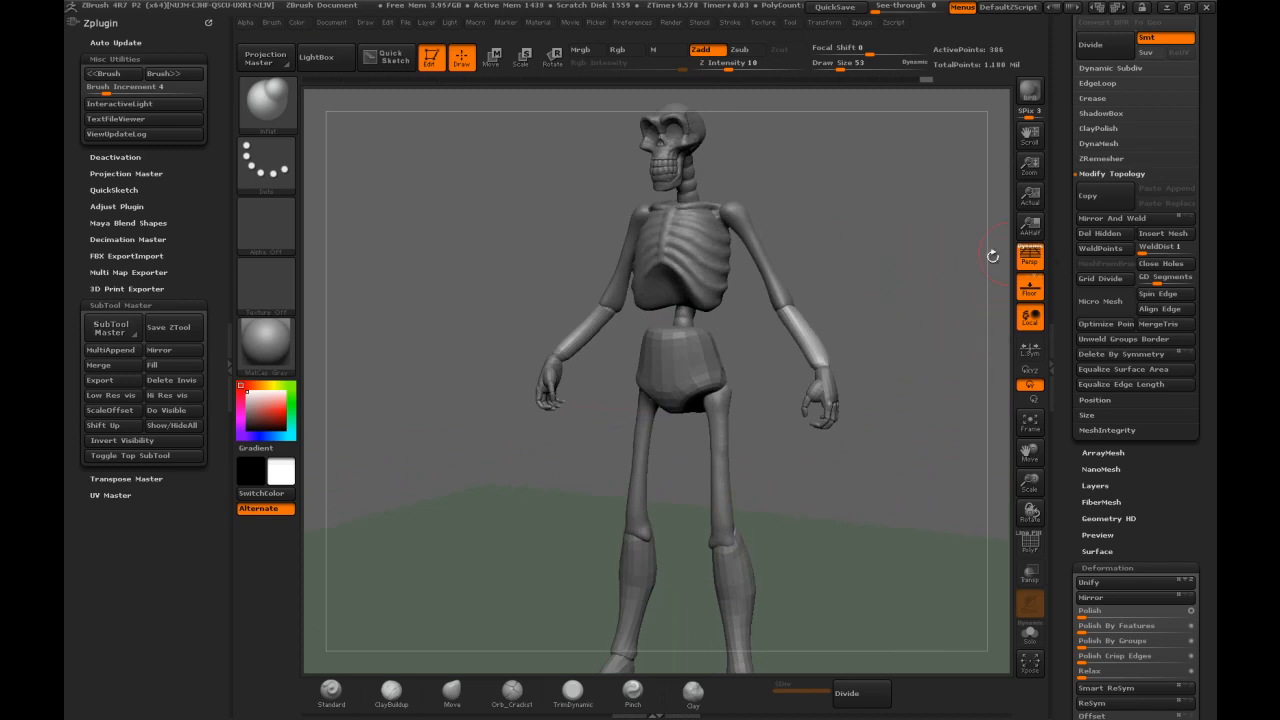
Subdivide the forearms to level 3 and convert them to DynaMesh at resolution 400 without freezing subdivision levels
{"action": "key", "text": "ctrl+d"}
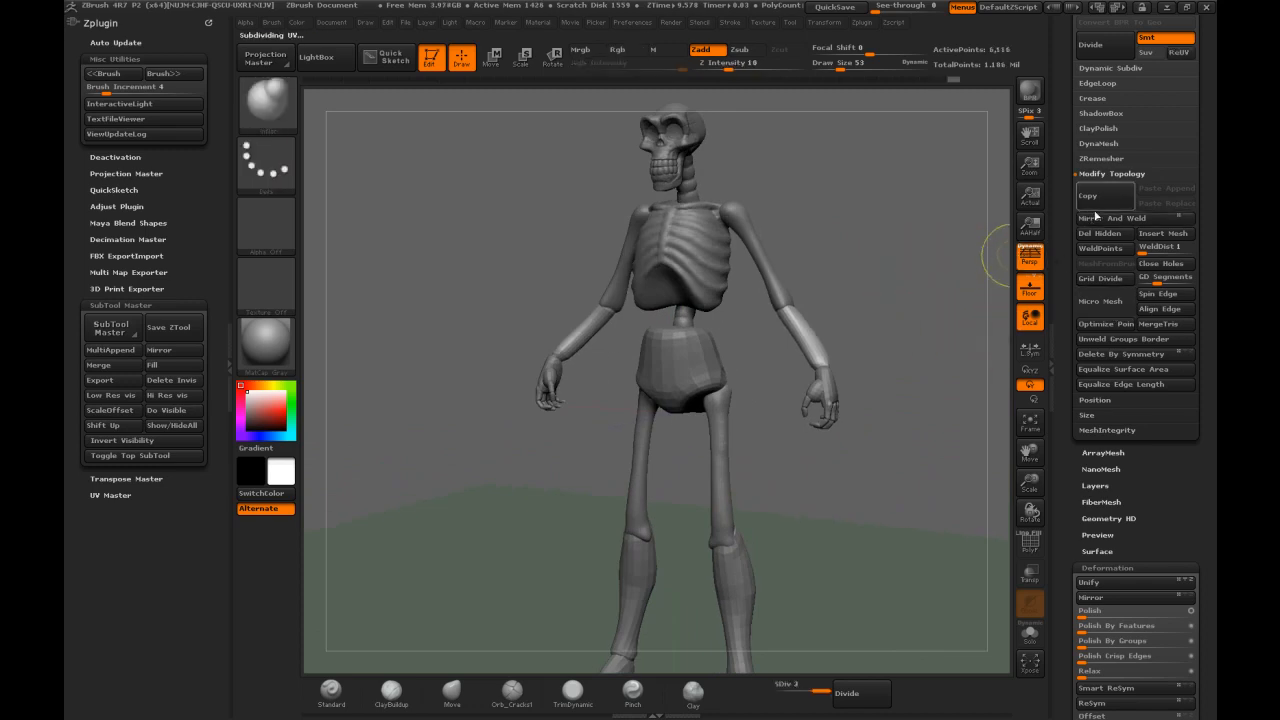
{"action": "left_click", "coordinate": [1095, 143]}
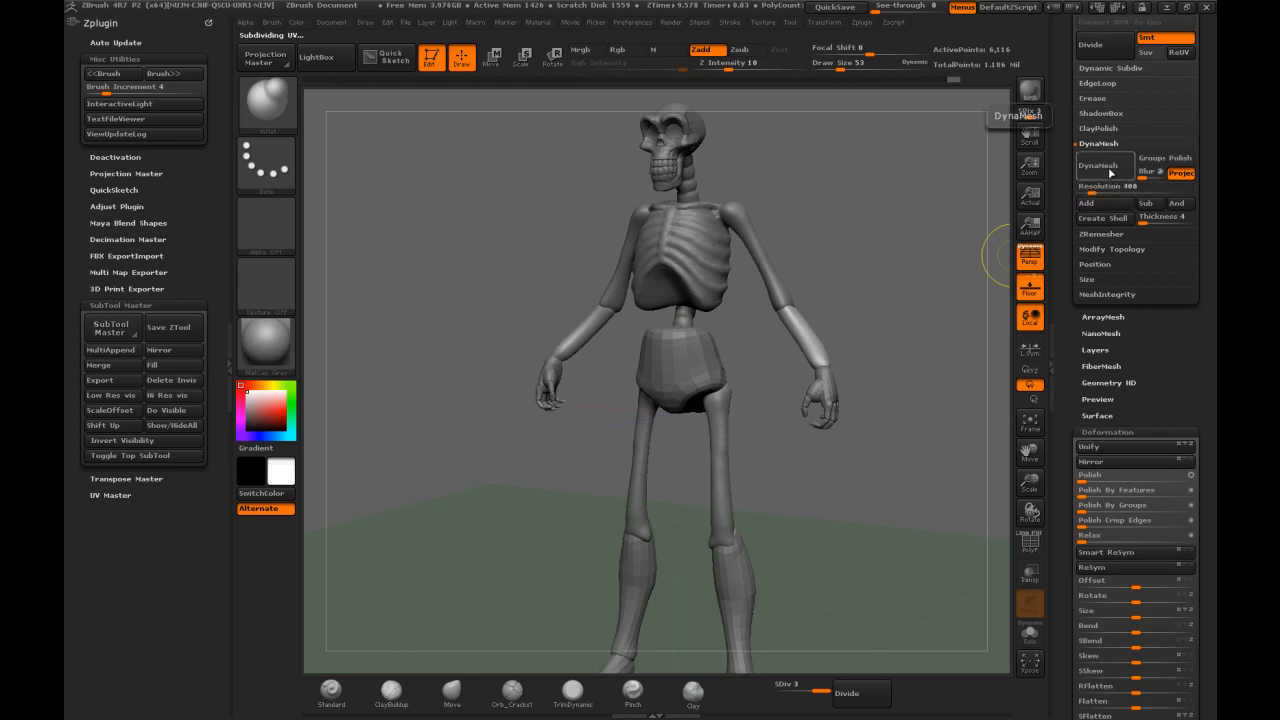
{"action": "left_click", "coordinate": [1098, 166]}
{"action": "left_click", "coordinate": [953, 198]}
Select the ribcage subtool and adjust its profile from the side with the Move brush, reducing the draw size to 72
{"action": "mouse_move", "coordinate": [882, 296]}
{"action": "left_mouse_down"}
{"action": "mouse_move", "coordinate": [912, 252]}
{"action": "mouse_move", "coordinate": [891, 296]}
{"action": "mouse_move", "coordinate": [811, 282]}
{"action": "left_mouse_up"}
{"action": "key", "text": "s"}
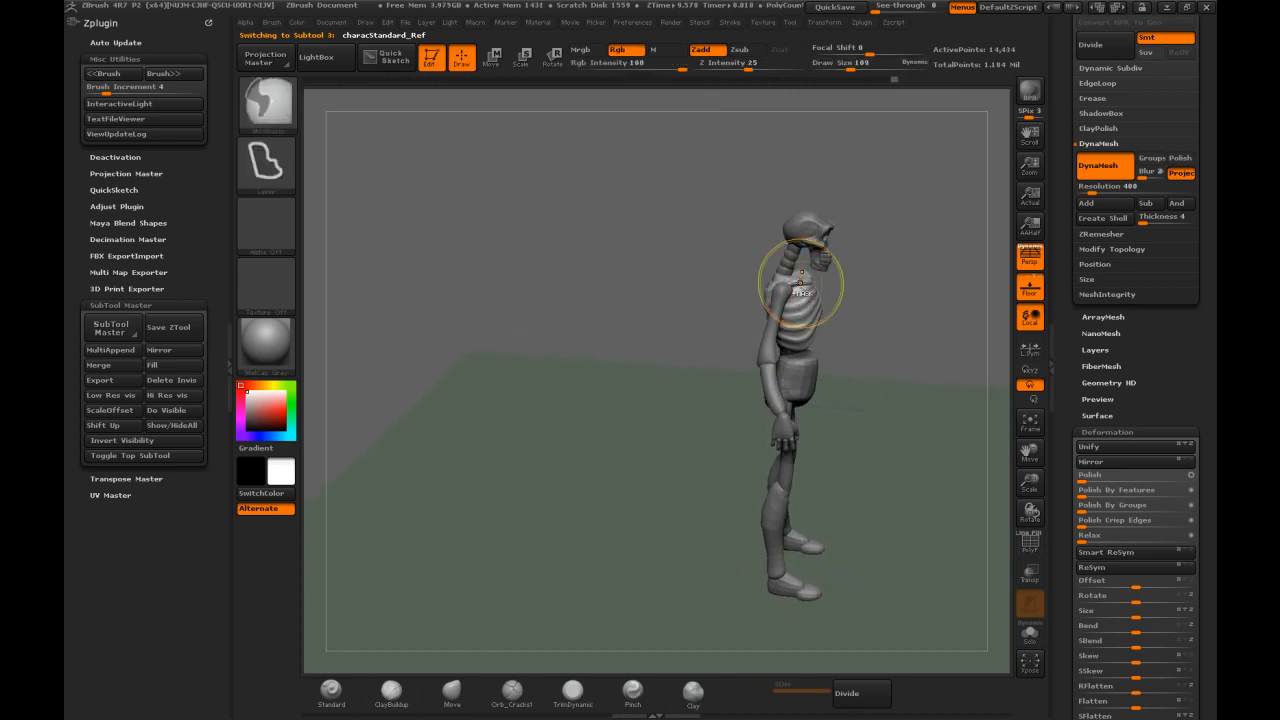
{"action": "key", "text": "b"}
{"action": "key", "text": "m"}
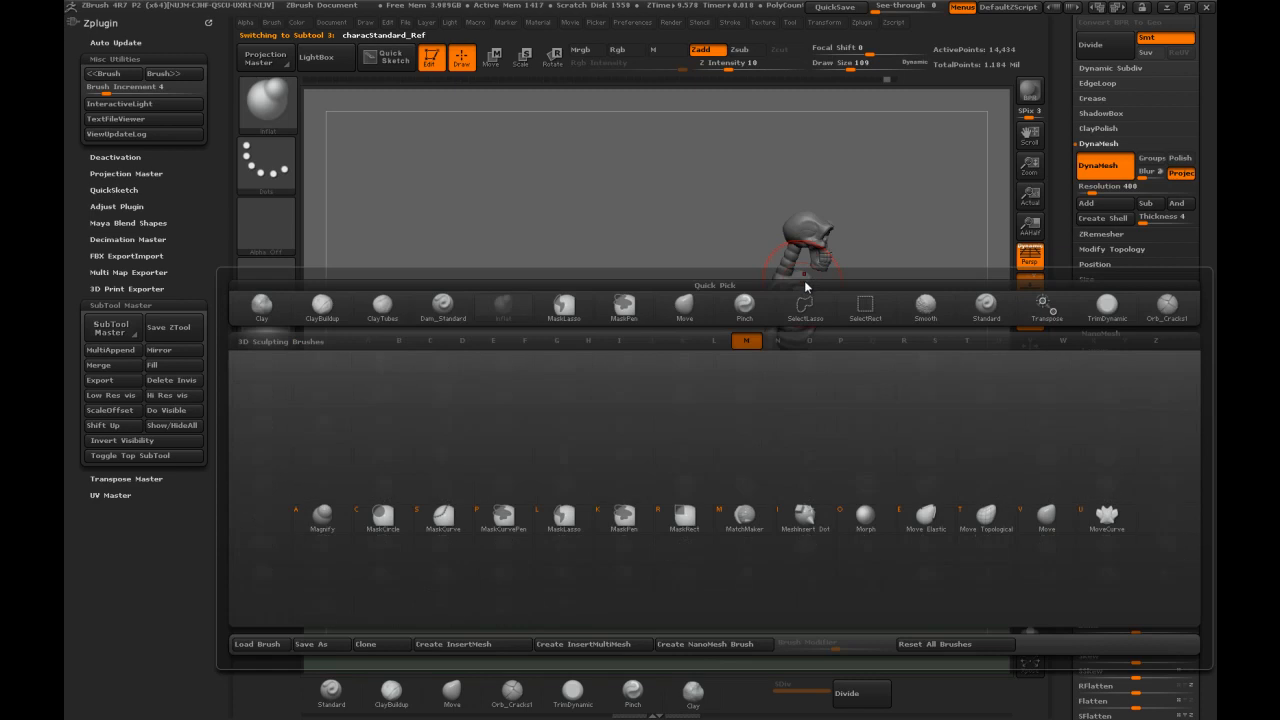
{"action": "key", "text": "v"}
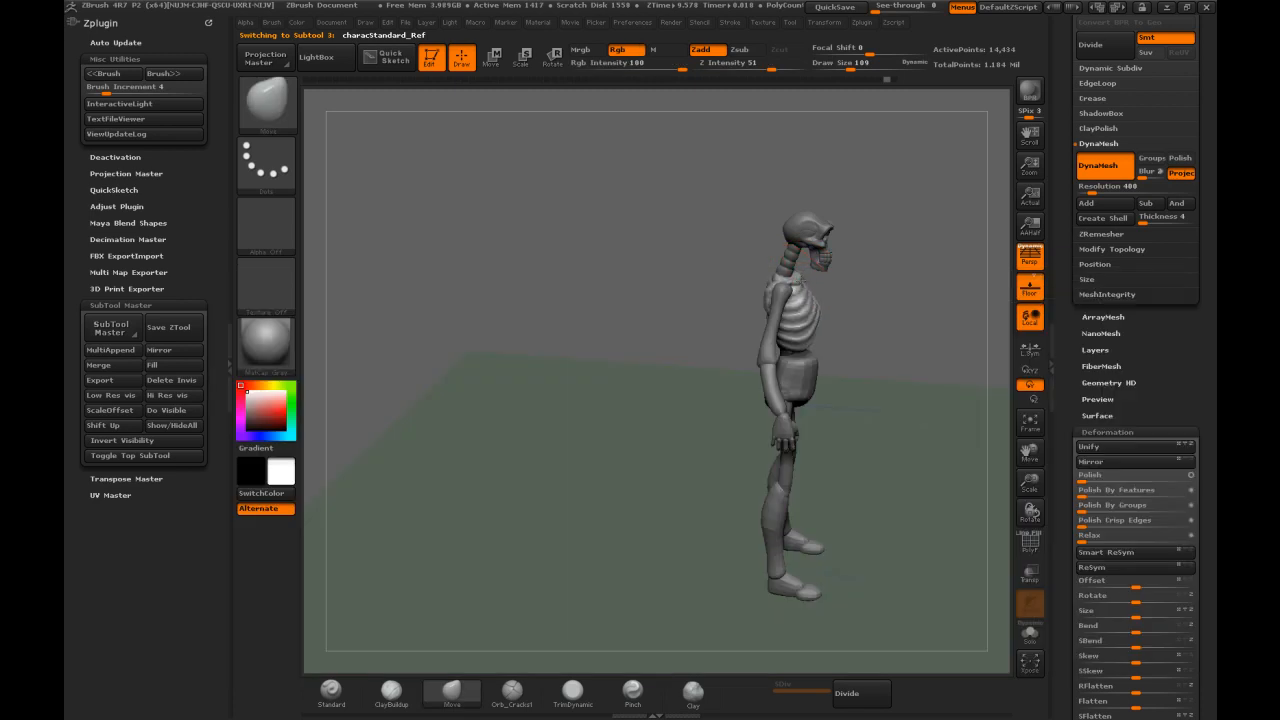
{"action": "mouse_move", "coordinate": [842, 303]}
{"action": "left_mouse_down"}
{"action": "mouse_move", "coordinate": [795, 312]}
{"action": "mouse_move", "coordinate": [840, 290]}
{"action": "left_mouse_up"}
{"action": "key", "text": "bracketleft"}
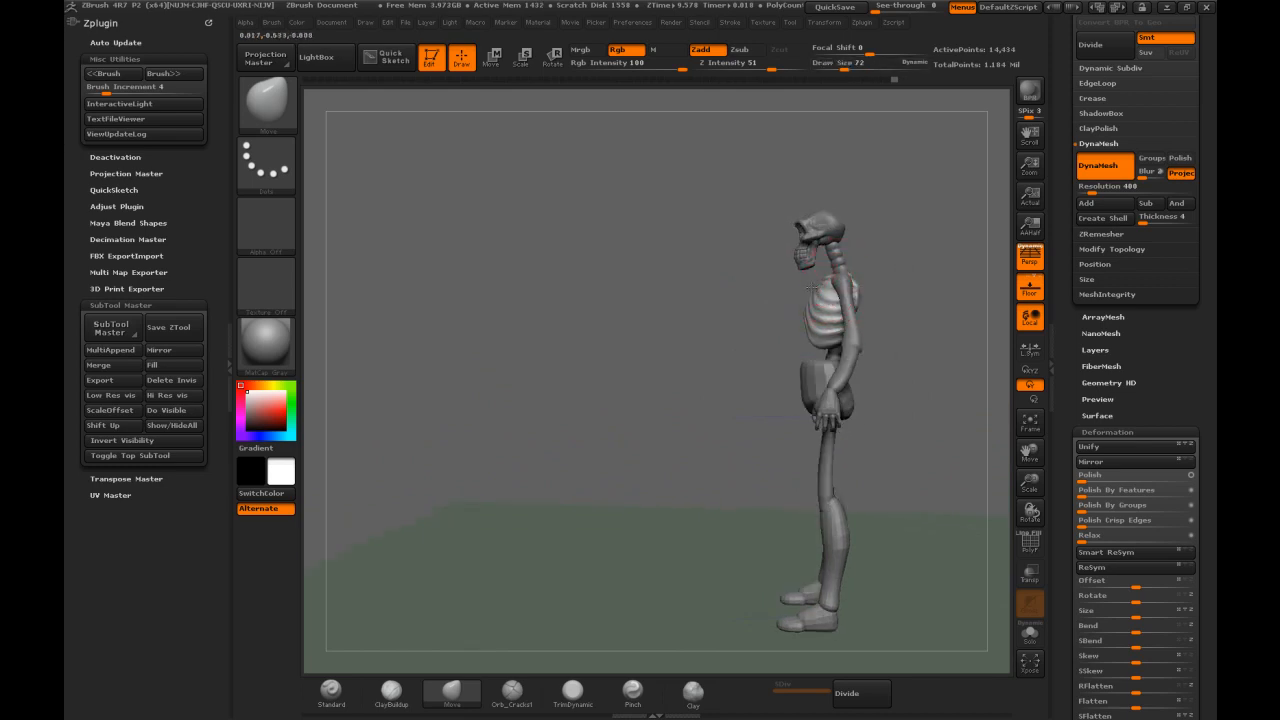
{"action": "left_click_drag", "start_coordinate": [714, 351], "coordinate": [887, 341]}
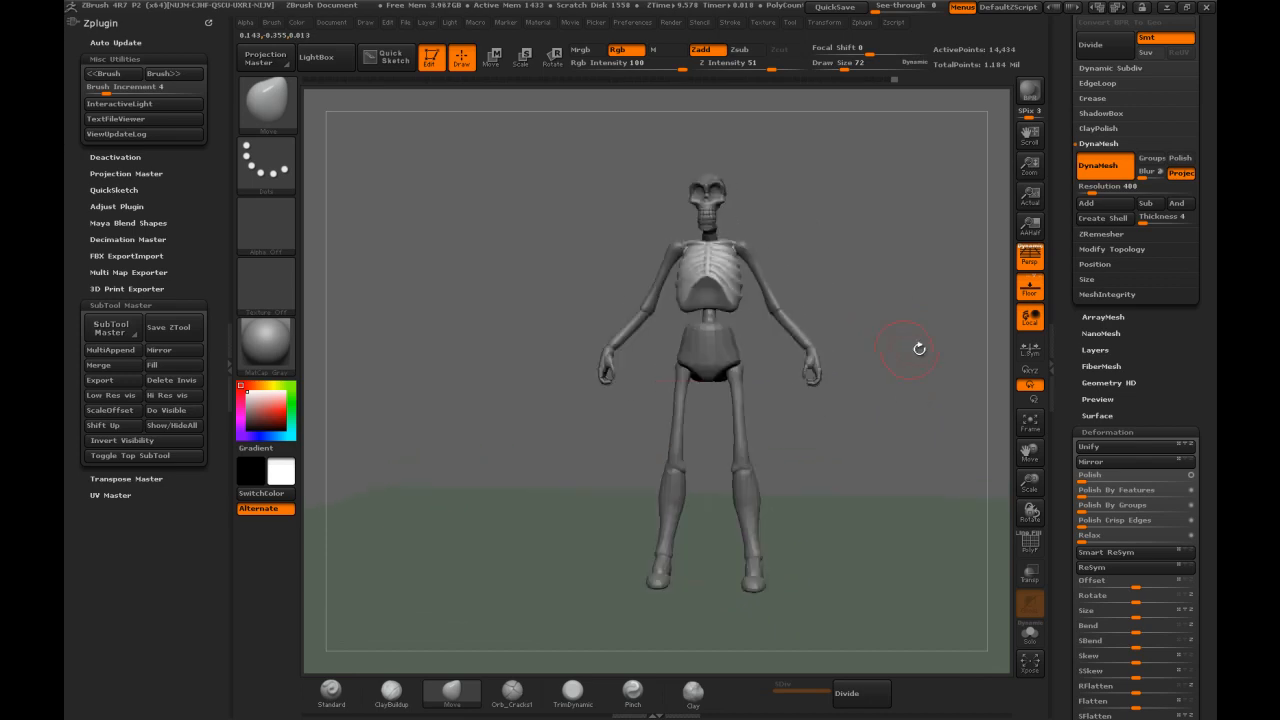
Select the lower legs and smooth them thinner along their length from several sides at a draw size of 118
{"action": "left_click_drag", "start_coordinate": [1059, 149], "coordinate": [1048, 317]}
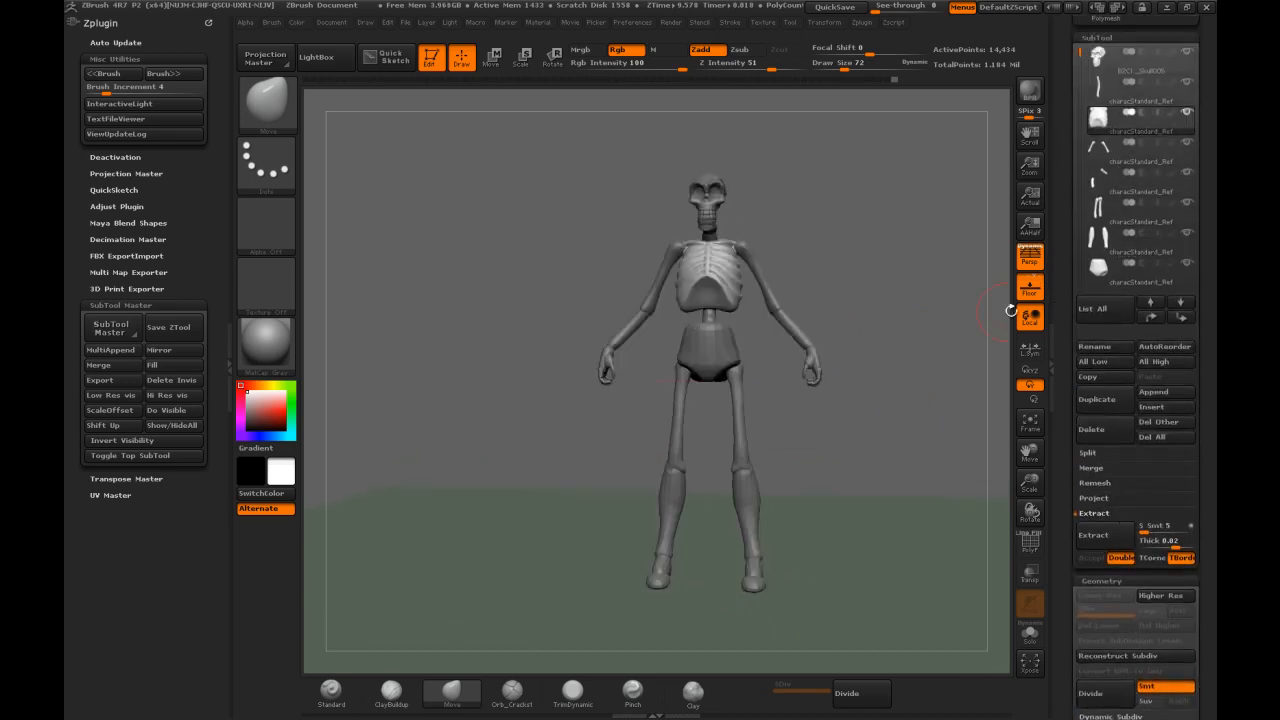
{"action": "left_click", "coordinate": [751, 496], "text": "alt"}
{"action": "mouse_move", "coordinate": [817, 480]}
{"action": "left_mouse_down"}
{"action": "mouse_move", "coordinate": [765, 491]}
{"action": "mouse_move", "coordinate": [753, 478]}
{"action": "mouse_move", "coordinate": [754, 520]}
{"action": "left_mouse_up"}
{"action": "key", "text": "s"}
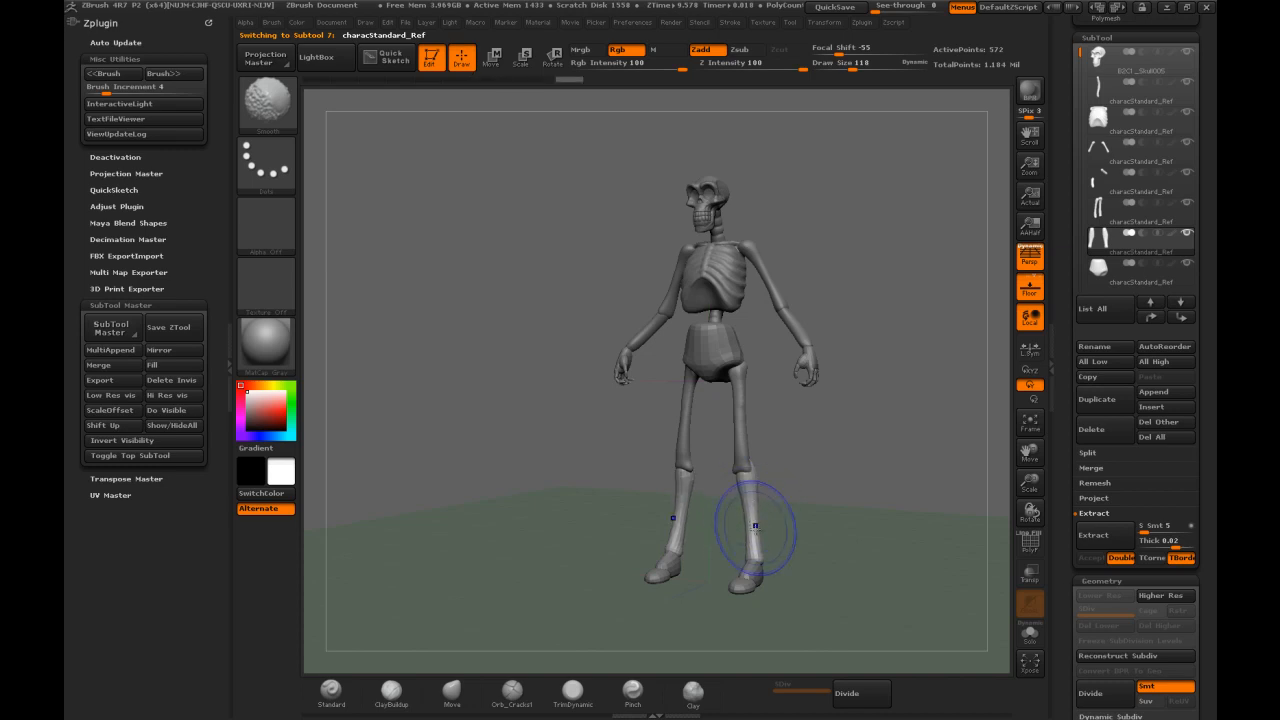
{"action": "mouse_move", "coordinate": [809, 476]}
{"action": "left_mouse_down"}
{"action": "mouse_move", "coordinate": [757, 462]}
{"action": "mouse_move", "coordinate": [775, 490]}
{"action": "mouse_move", "coordinate": [826, 487]}
{"action": "mouse_move", "coordinate": [871, 451]}
{"action": "mouse_move", "coordinate": [898, 459]}
{"action": "mouse_move", "coordinate": [718, 471]}
{"action": "mouse_move", "coordinate": [761, 459]}
{"action": "left_mouse_up"}
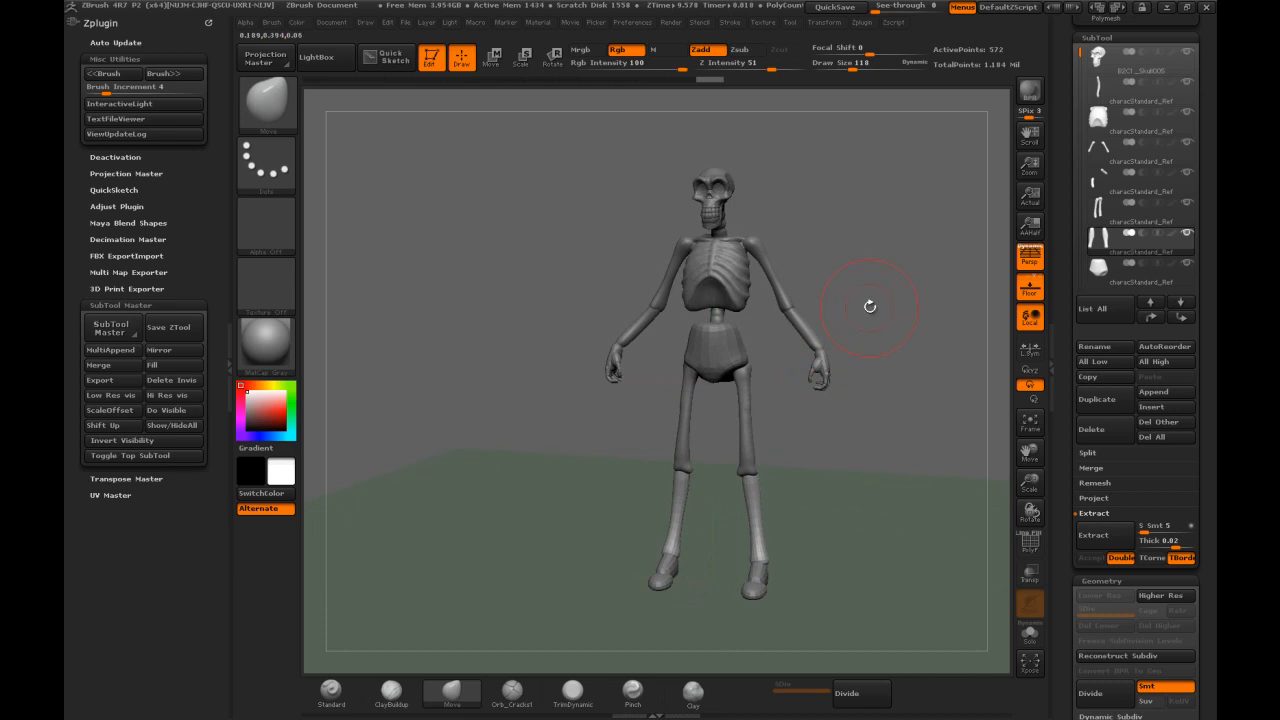
{"action": "left_click_drag", "start_coordinate": [885, 309], "coordinate": [936, 260]}
{"action": "left_click_drag", "start_coordinate": [739, 445], "coordinate": [742, 536], "text": "shift"}
{"action": "mouse_move", "coordinate": [815, 478]}
{"action": "left_mouse_down"}
{"action": "mouse_move", "coordinate": [766, 461]}
{"action": "mouse_move", "coordinate": [695, 484]}
{"action": "mouse_move", "coordinate": [749, 479]}
{"action": "left_mouse_up"}
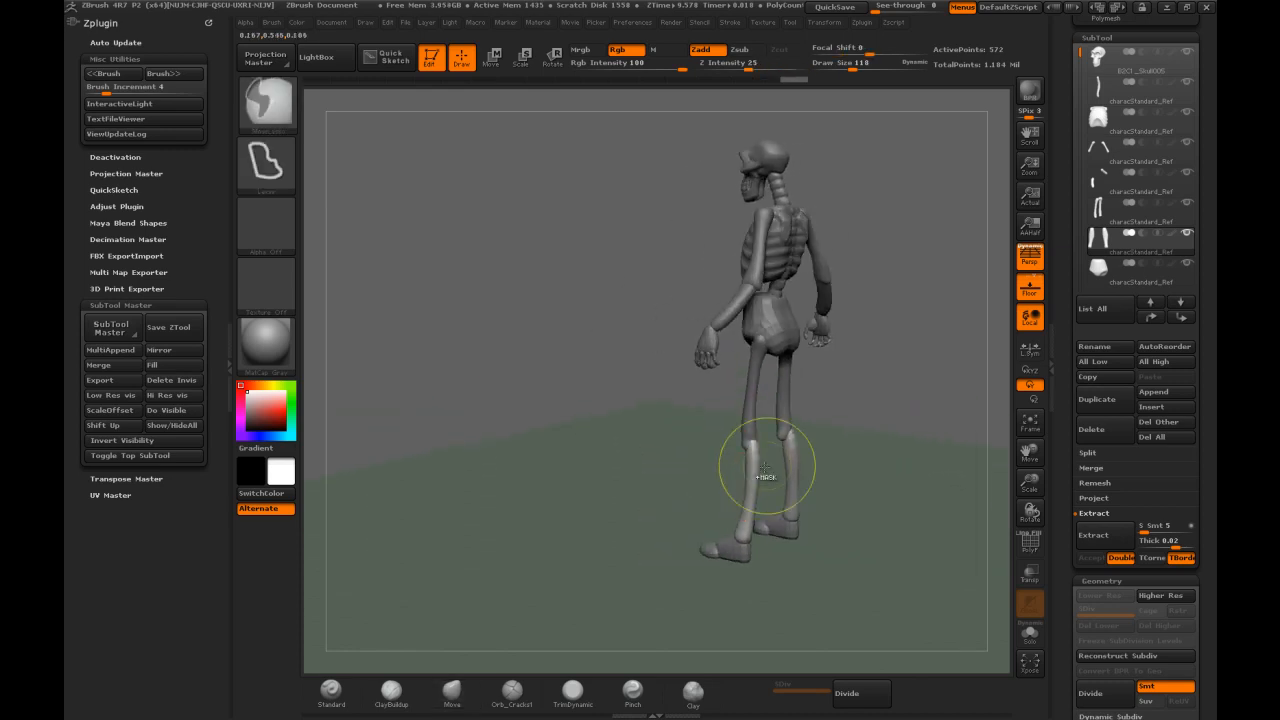
Subdivide the lower legs to level 3 and convert them to DynaMesh at resolution 400 without freezing subdivision levels
{"action": "key", "text": "ctrl+d"}
{"action": "left_click_drag", "start_coordinate": [1083, 580], "coordinate": [1072, 484]}
{"action": "left_click", "coordinate": [1086, 620]}
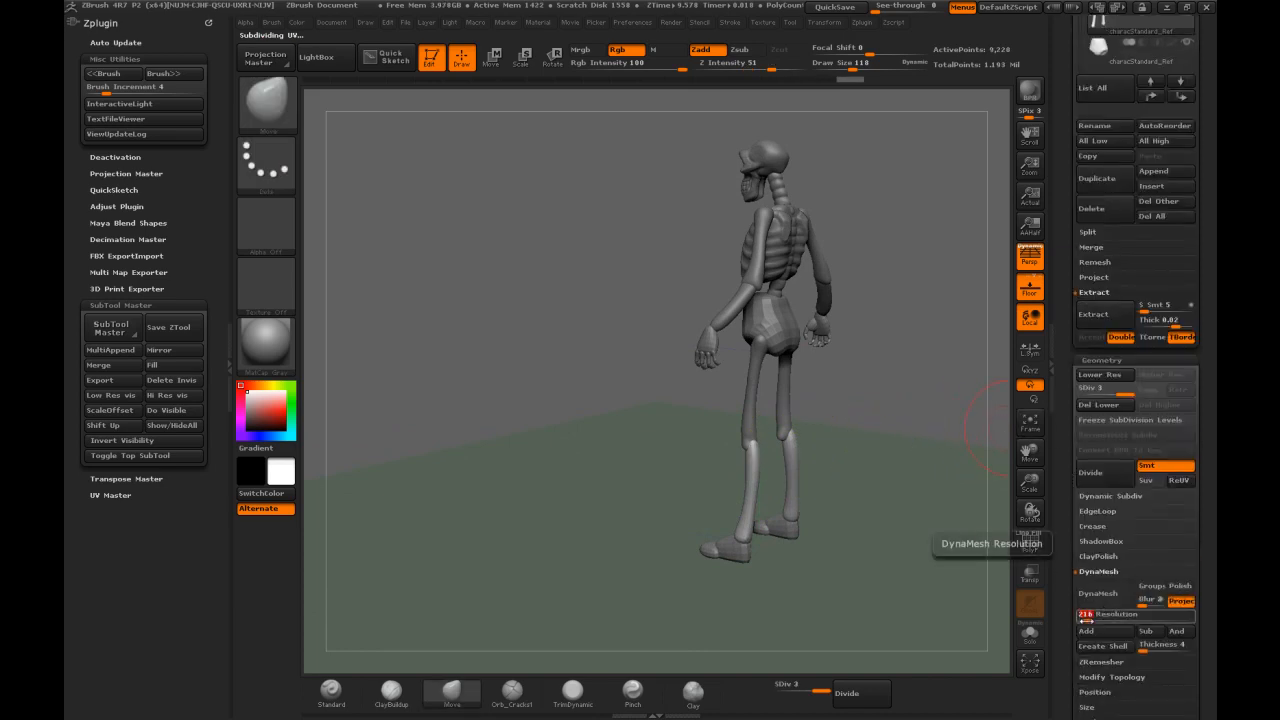
{"action": "left_click", "coordinate": [1092, 596]}
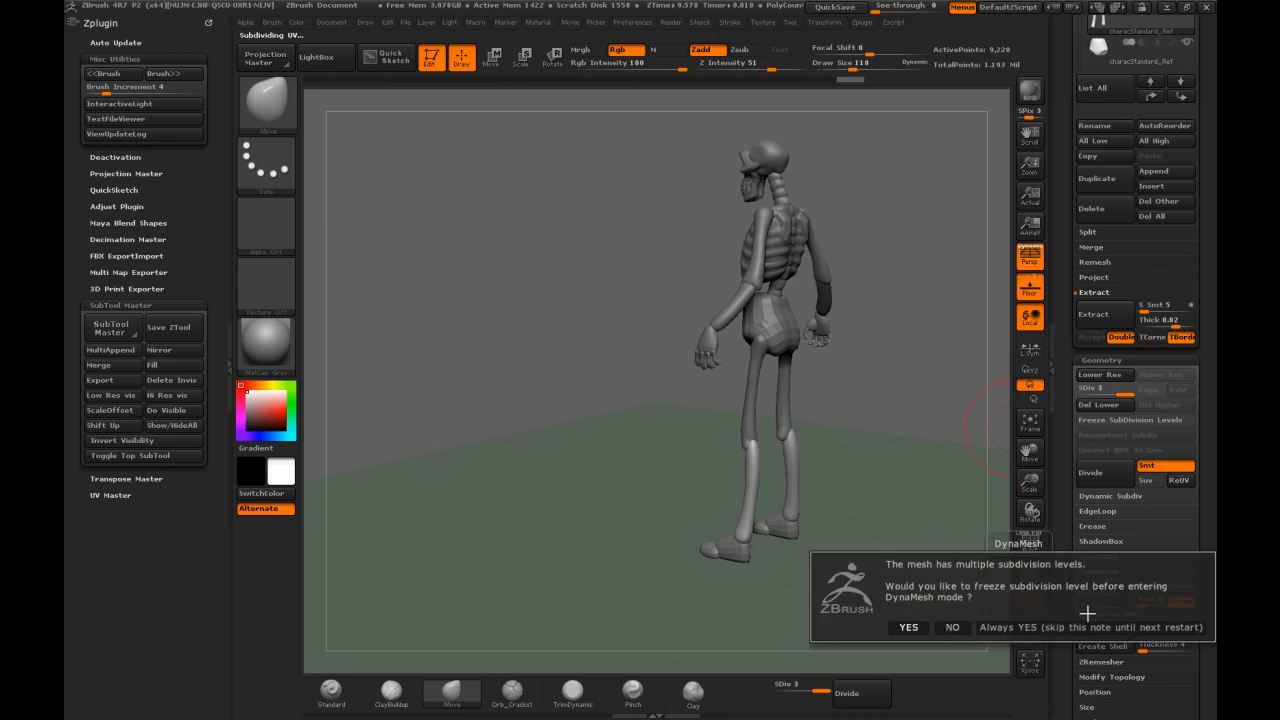
{"action": "left_click", "coordinate": [954, 627]}
Select the pelvis block, subdivide it to level 3 and convert it to DynaMesh at resolution 400 without freezing subdivision levels
{"action": "mouse_move", "coordinate": [603, 414]}
{"action": "left_mouse_down"}
{"action": "mouse_move", "coordinate": [857, 275]}
{"action": "mouse_move", "coordinate": [731, 310]}
{"action": "left_mouse_up"}
{"action": "left_click_drag", "start_coordinate": [876, 272], "coordinate": [752, 296]}
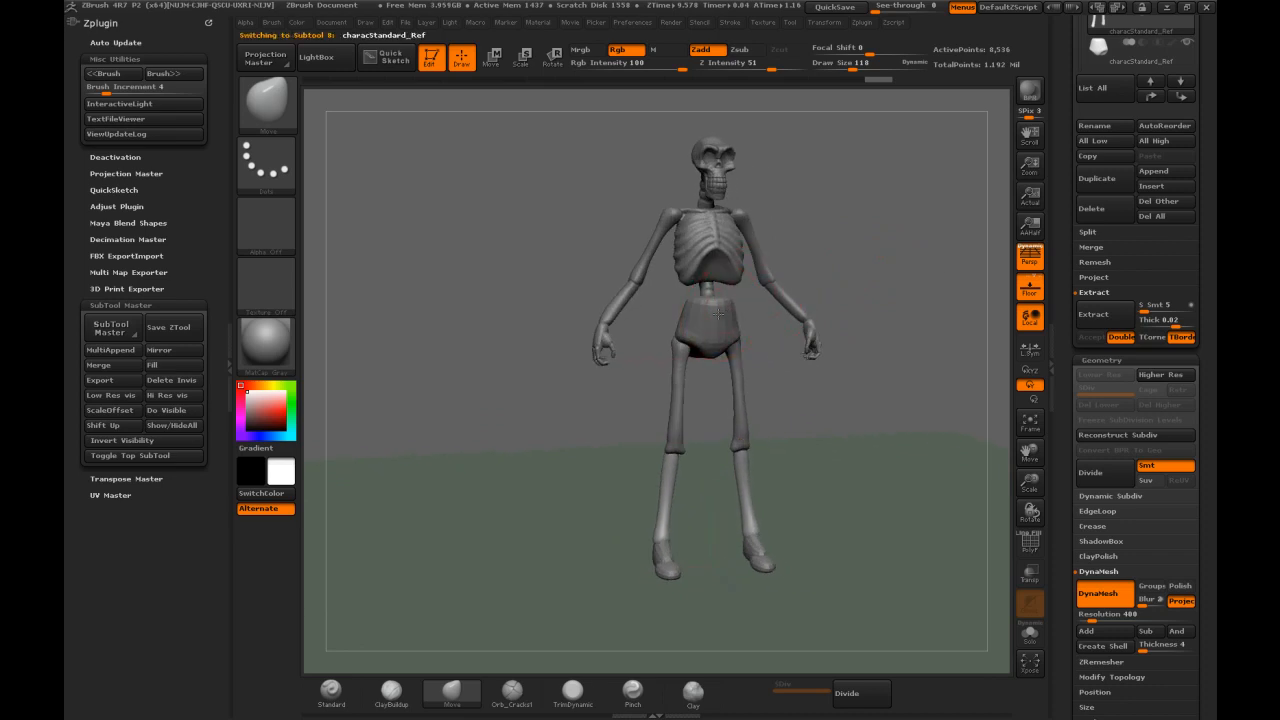
{"action": "left_click", "coordinate": [723, 314], "text": "alt"}
{"action": "mouse_move", "coordinate": [842, 278]}
{"action": "left_mouse_down"}
{"action": "mouse_move", "coordinate": [912, 277]}
{"action": "mouse_move", "coordinate": [886, 271]}
{"action": "mouse_move", "coordinate": [863, 238]}
{"action": "mouse_move", "coordinate": [720, 318]}
{"action": "left_mouse_up"}
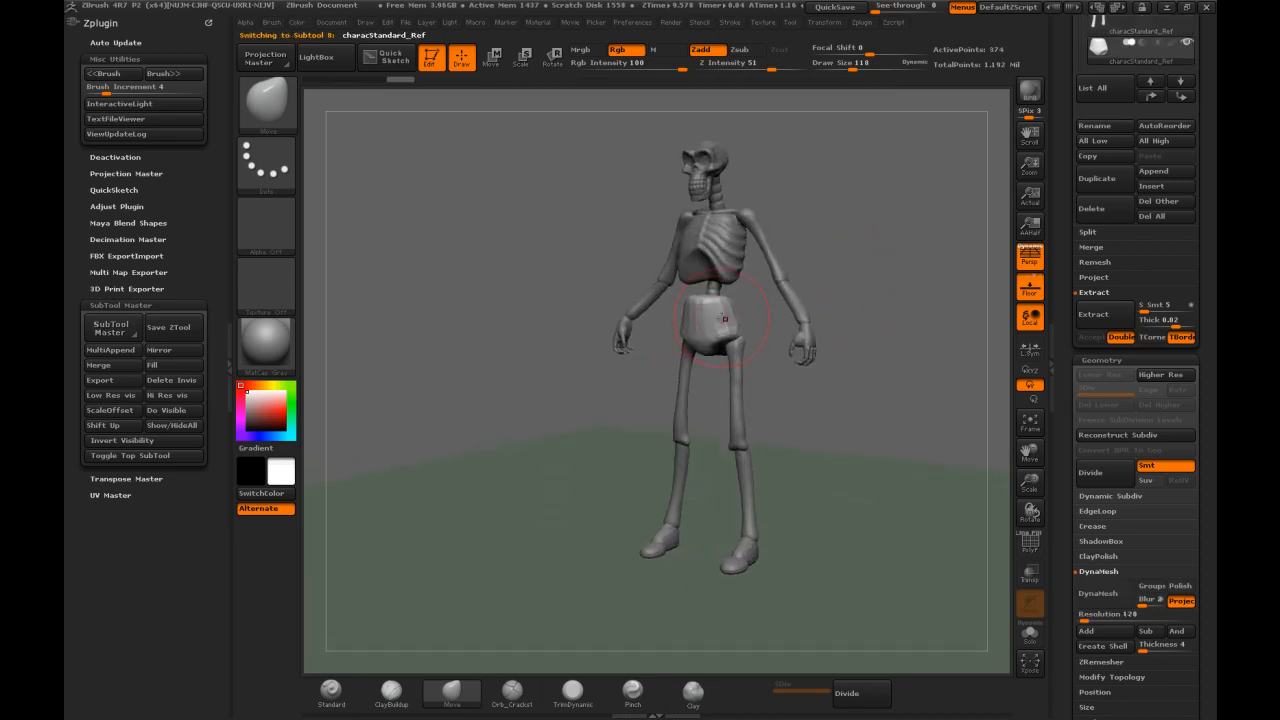
{"action": "key", "text": "ctrl+d"}
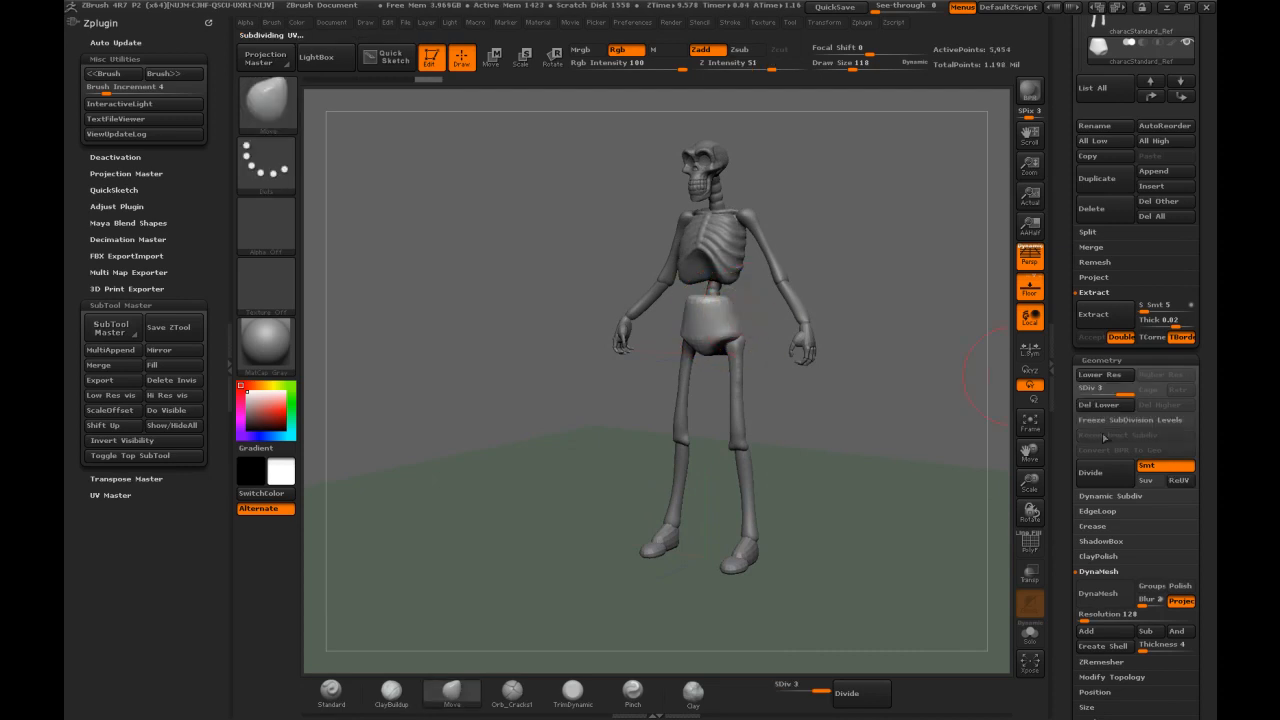
{"action": "left_click", "coordinate": [1092, 617]}
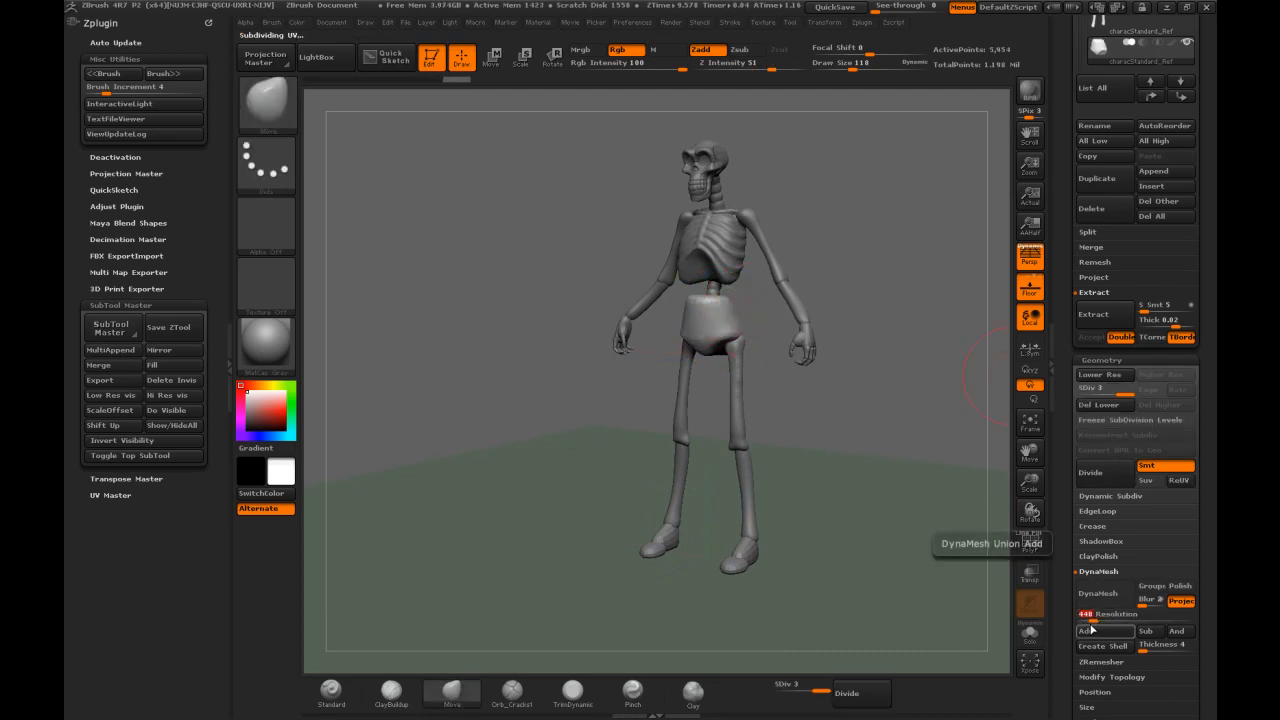
{"action": "left_click", "coordinate": [1095, 598]}
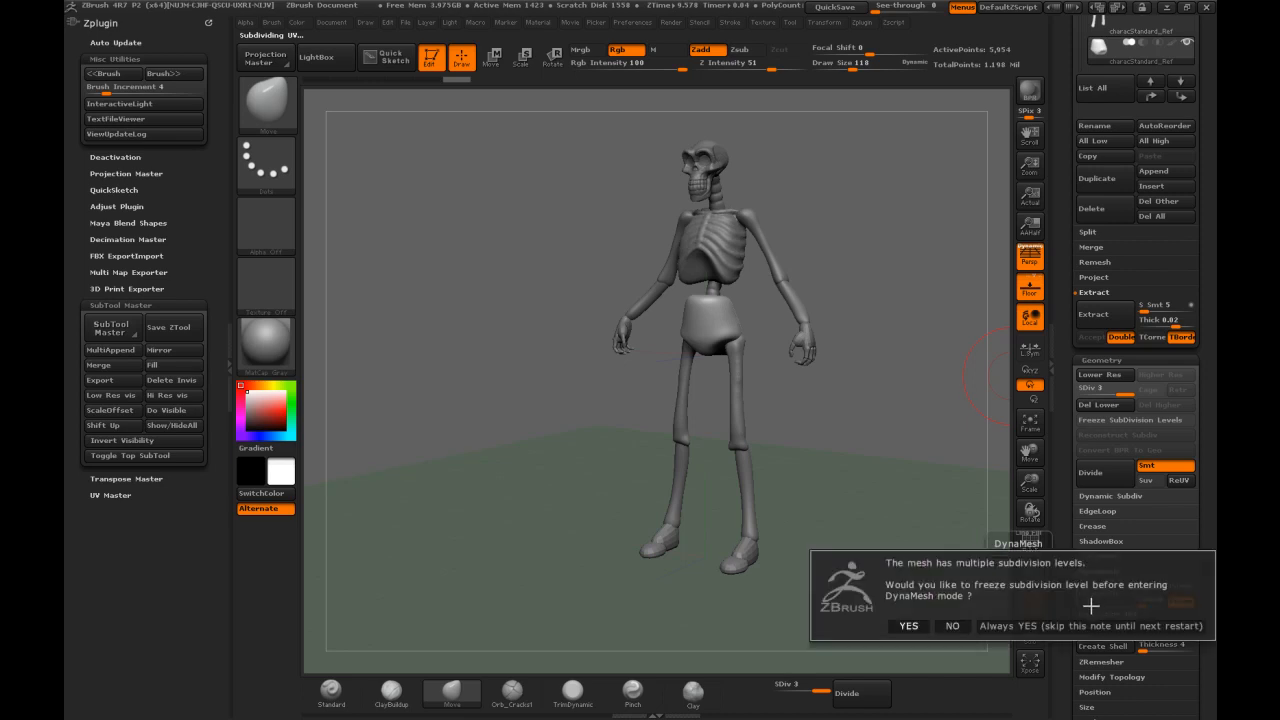
{"action": "left_click", "coordinate": [953, 626]}
Flatten the upper front of the pelvis into a clean plane with the TrimDynamic brush
{"action": "left_click_drag", "start_coordinate": [857, 277], "coordinate": [785, 275], "text": "shift"}
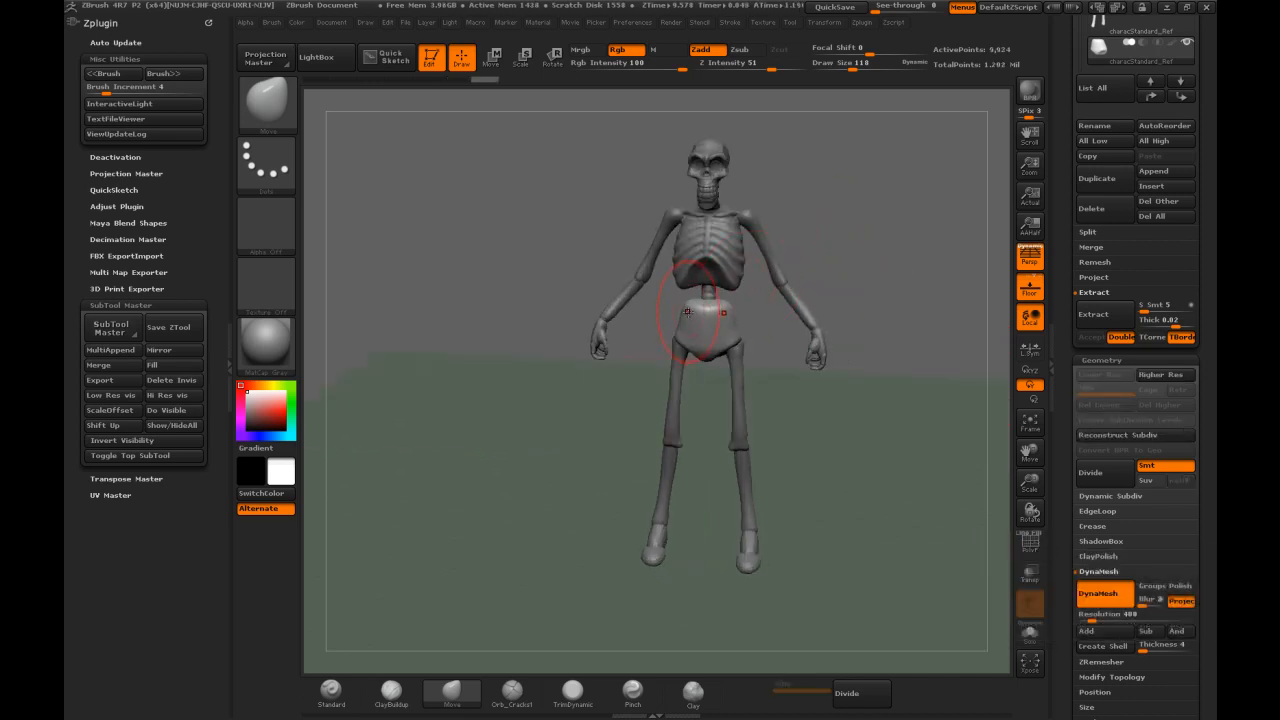
{"action": "key", "text": "b"}
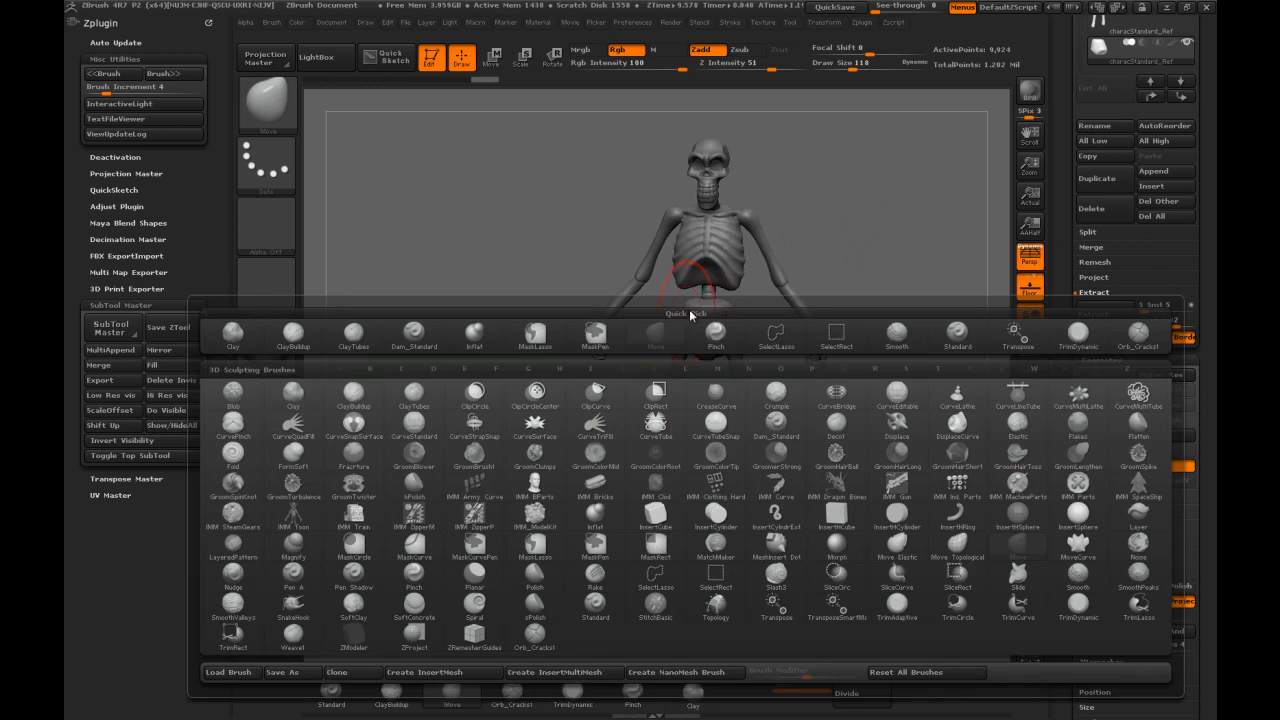
{"action": "key", "text": "t"}
{"action": "key", "text": "d"}
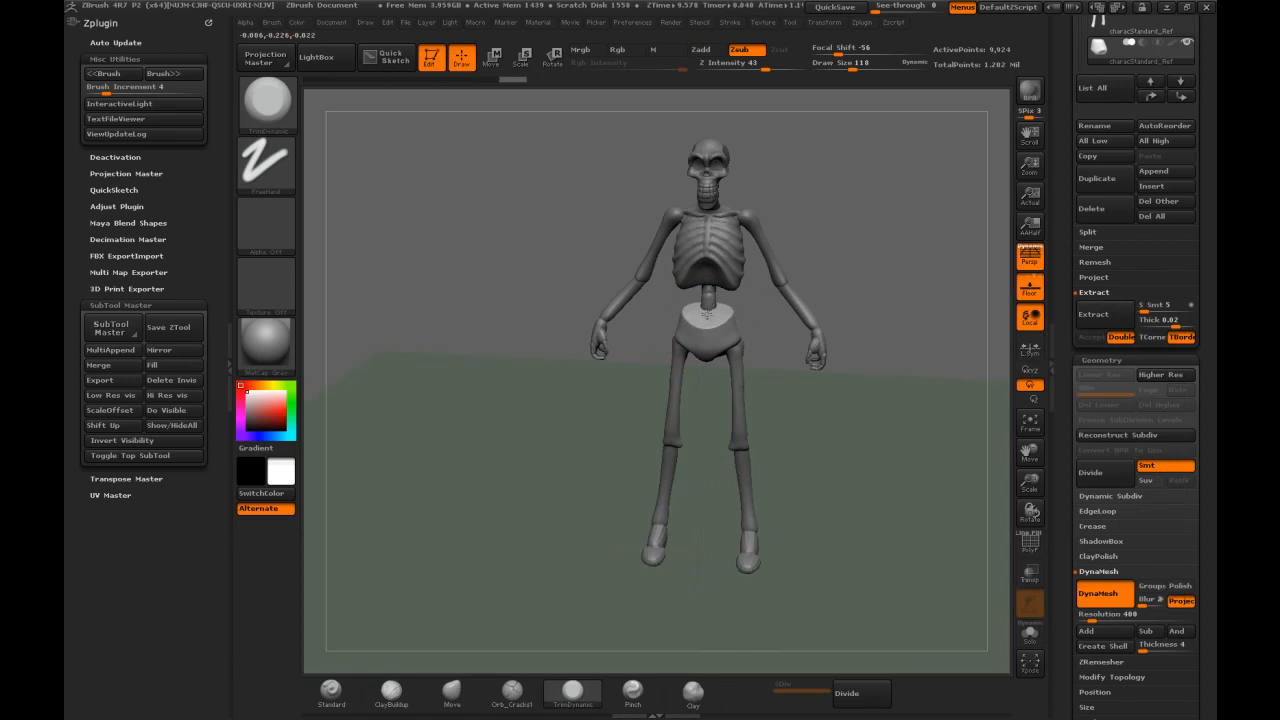
{"action": "left_click_drag", "start_coordinate": [834, 248], "coordinate": [745, 219]}
{"action": "left_click_drag", "start_coordinate": [791, 225], "coordinate": [706, 327]}
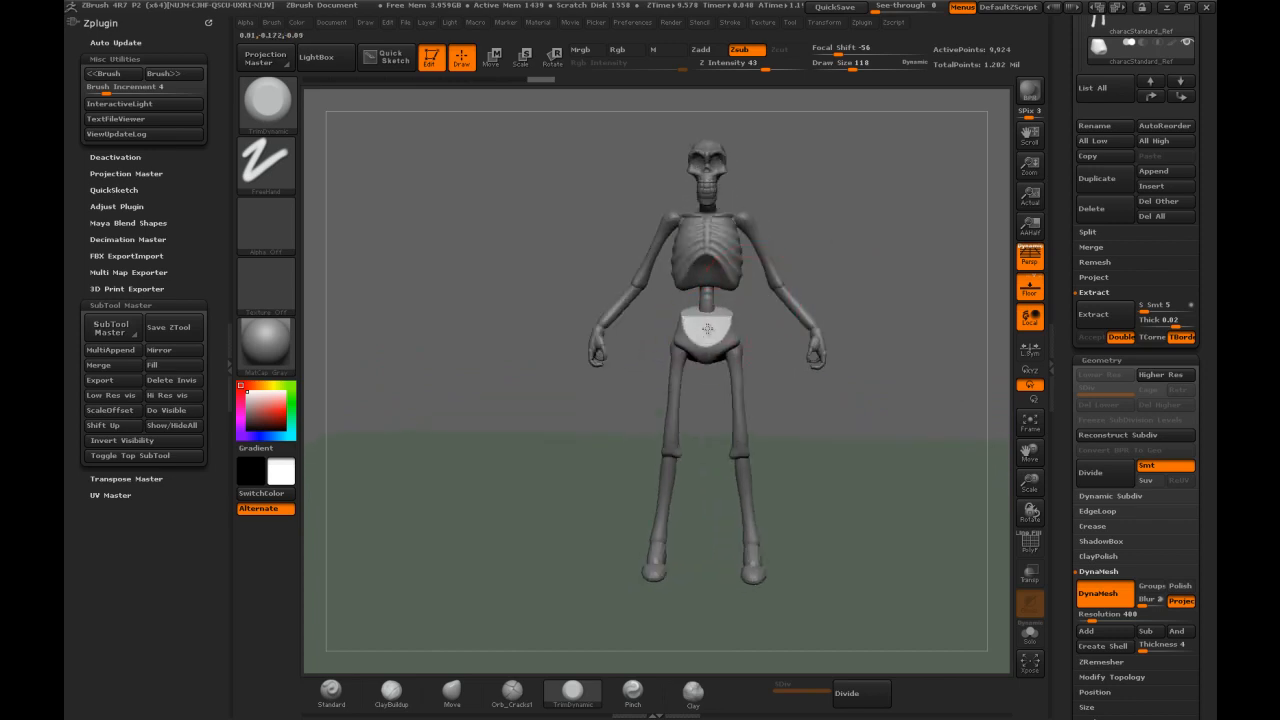
{"action": "left_click_drag", "start_coordinate": [828, 274], "coordinate": [731, 337]}
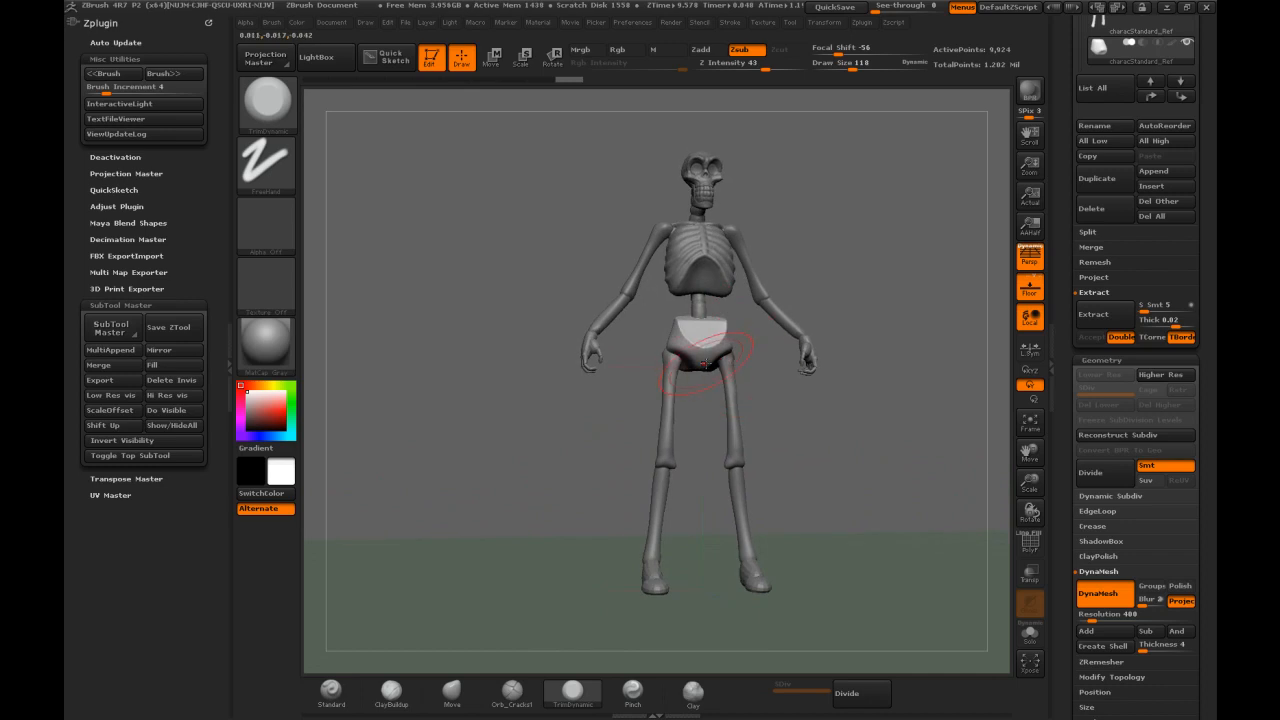
Reshape the pelvis's upper edges and underside with the Move brush at a draw size of 126
{"action": "key", "text": "b"}
{"action": "key", "text": "m"}
{"action": "key", "text": "v"}
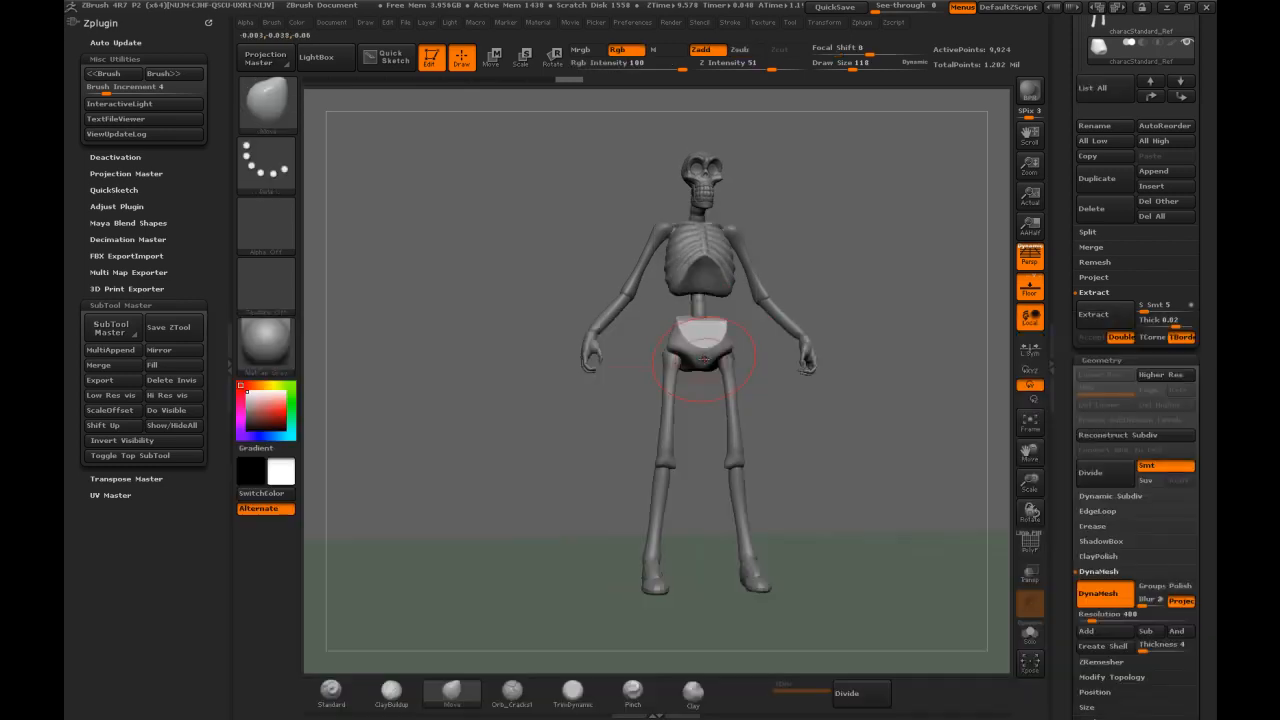
{"action": "key", "text": "s"}
{"action": "left_click_drag", "start_coordinate": [703, 357], "coordinate": [702, 357]}
{"action": "left_click_drag", "start_coordinate": [835, 399], "coordinate": [826, 450]}
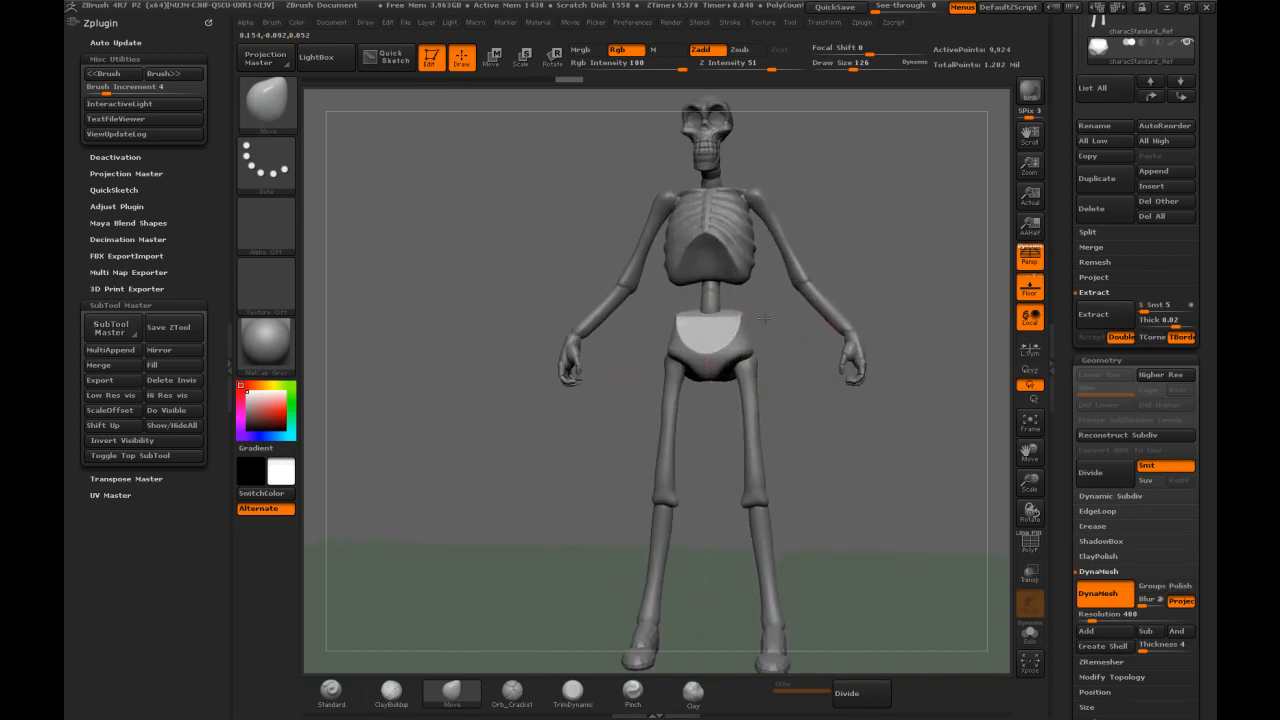
{"action": "left_click_drag", "start_coordinate": [588, 423], "coordinate": [695, 371]}
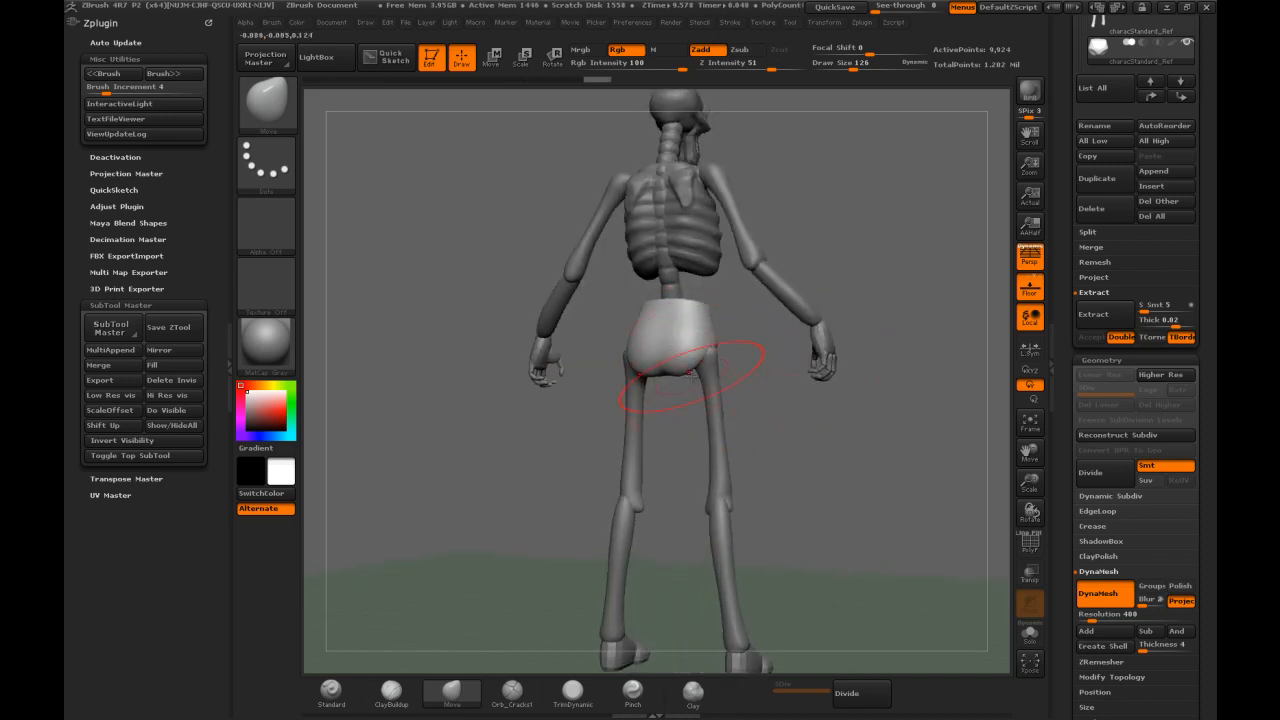
Carve flat planes into the pelvis's lower back and sides with the TrimDynamic brush
{"action": "key", "text": "b"}
{"action": "key", "text": "t"}
{"action": "key", "text": "d"}
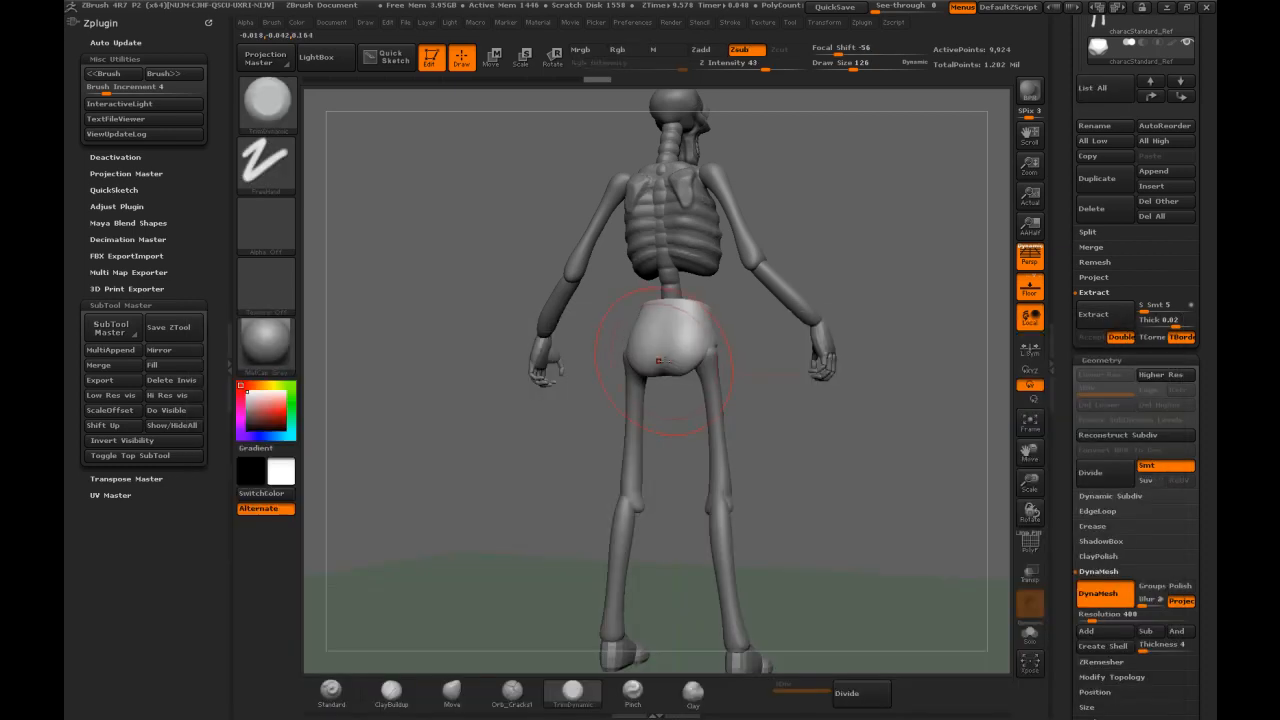
{"action": "left_click_drag", "start_coordinate": [665, 358], "coordinate": [777, 366]}
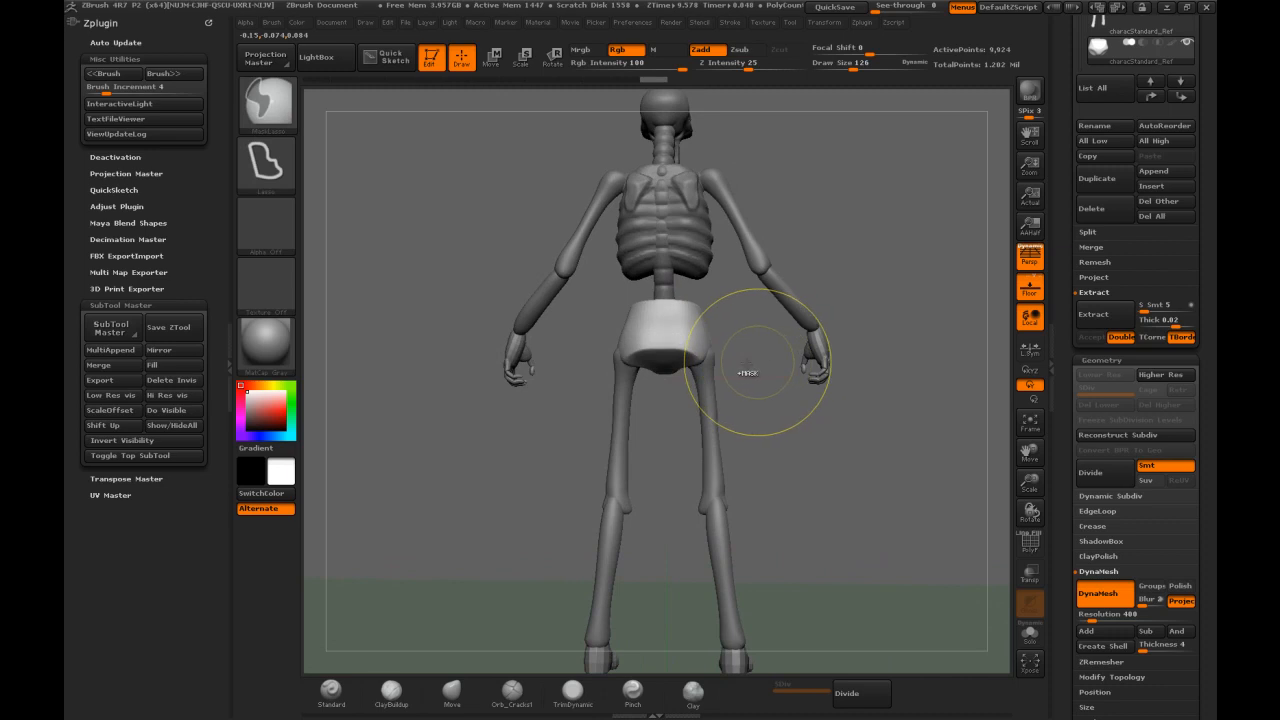
{"action": "left_click_drag", "start_coordinate": [661, 357], "coordinate": [662, 359]}
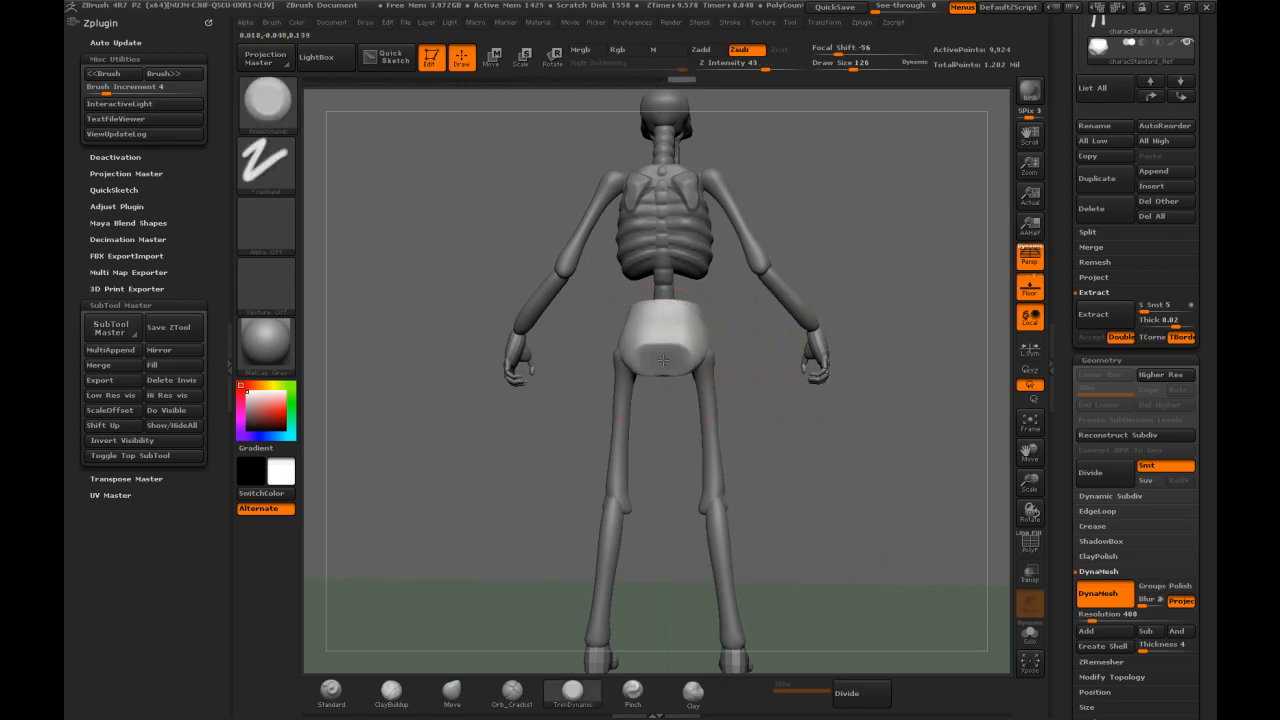
{"action": "mouse_move", "coordinate": [746, 354]}
{"action": "left_mouse_down"}
{"action": "mouse_move", "coordinate": [599, 334]}
{"action": "mouse_move", "coordinate": [635, 288]}
{"action": "mouse_move", "coordinate": [742, 327]}
{"action": "mouse_move", "coordinate": [735, 348]}
{"action": "mouse_move", "coordinate": [594, 370]}
{"action": "mouse_move", "coordinate": [645, 331]}
{"action": "left_mouse_up"}
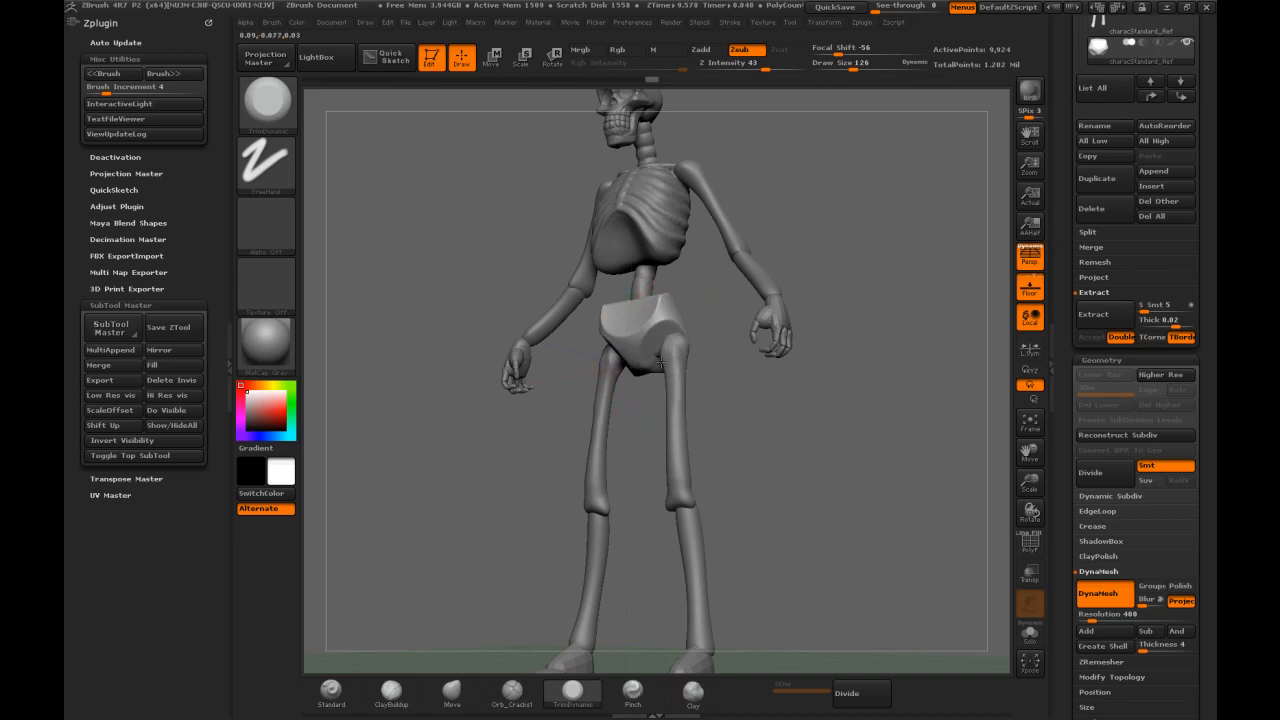
Adjust the lower back of the pelvis with the Move brush at a draw size of 50
{"action": "mouse_move", "coordinate": [728, 387]}
{"action": "left_mouse_down"}
{"action": "mouse_move", "coordinate": [855, 413]}
{"action": "mouse_move", "coordinate": [780, 396]}
{"action": "left_mouse_up"}
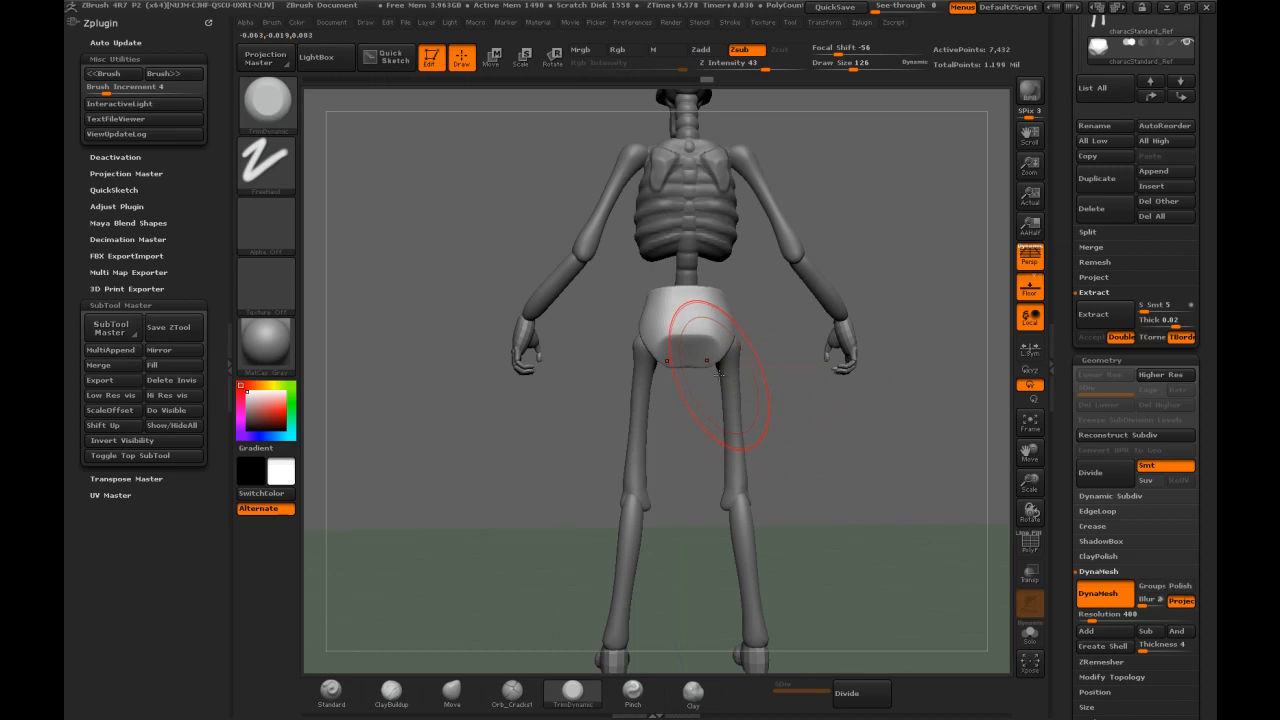
{"action": "key", "text": "b"}
{"action": "key", "text": "m"}
{"action": "key", "text": "v"}
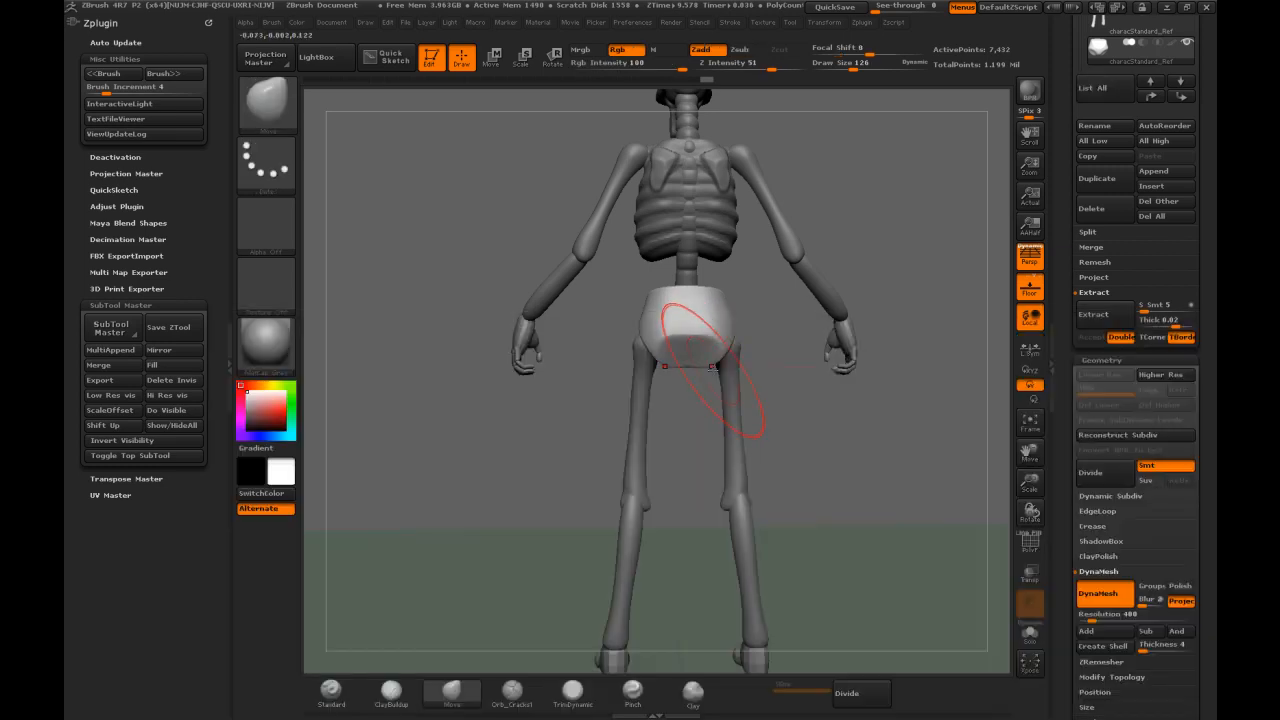
{"action": "key", "text": "s"}
{"action": "left_click_drag", "start_coordinate": [720, 368], "coordinate": [706, 368]}
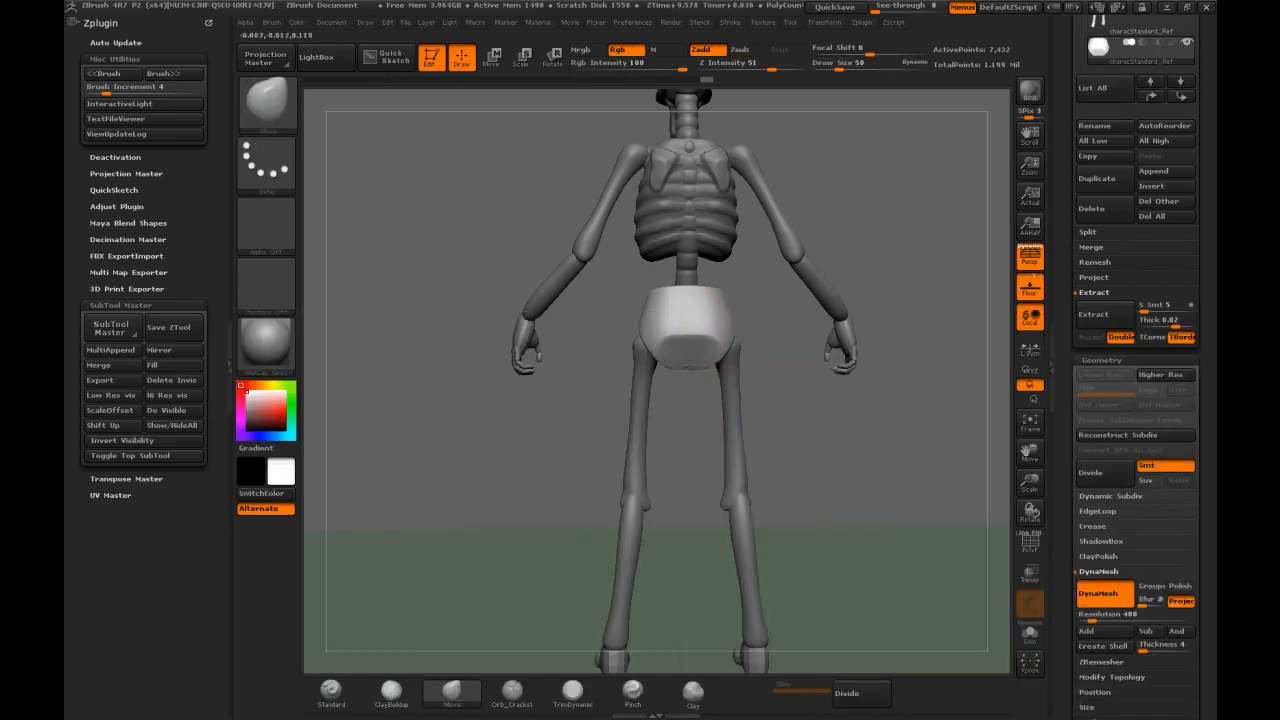
Refine and smooth the pelvis's upper rim and front with the Inflat brush
{"action": "left_click_drag", "start_coordinate": [793, 395], "coordinate": [768, 285]}
{"action": "key", "text": "b"}
{"action": "key", "text": "i"}
{"action": "key", "text": "n"}
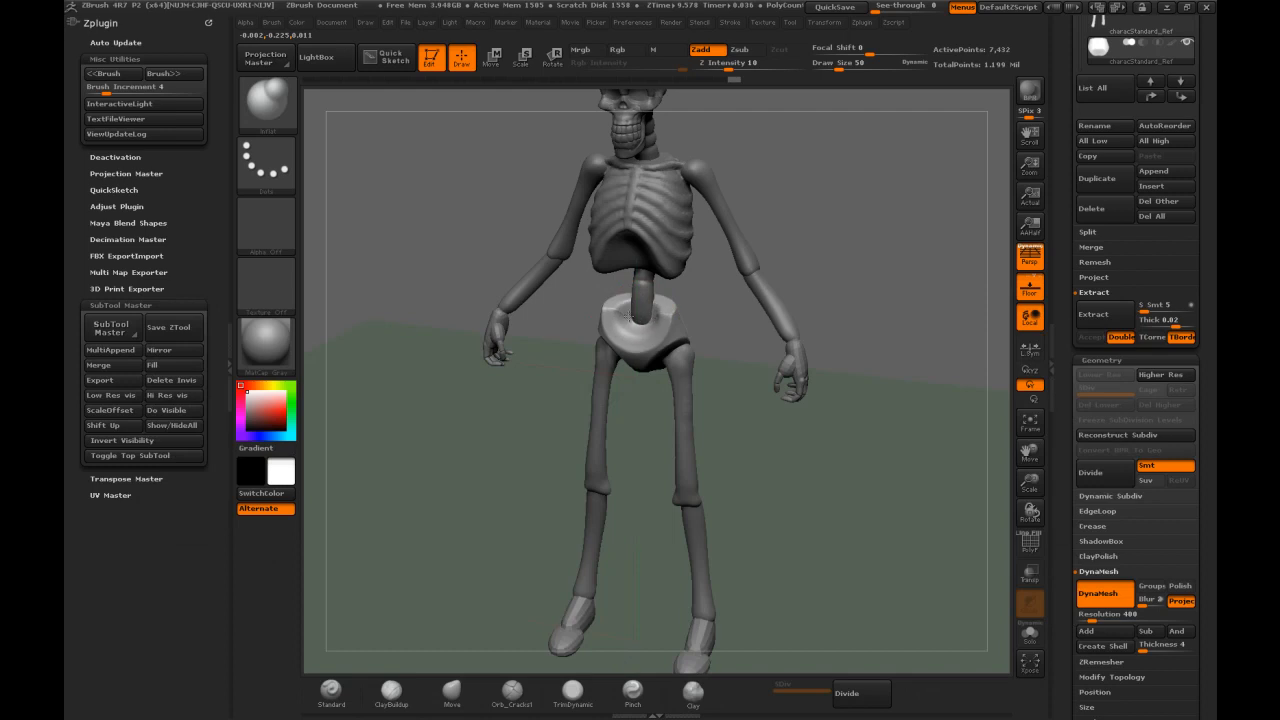
{"action": "mouse_move", "coordinate": [778, 251]}
{"action": "left_mouse_down"}
{"action": "mouse_move", "coordinate": [812, 249]}
{"action": "mouse_move", "coordinate": [804, 272]}
{"action": "left_mouse_up"}
{"action": "left_click_drag", "start_coordinate": [659, 308], "coordinate": [656, 303], "text": "shift"}
{"action": "mouse_move", "coordinate": [815, 256]}
{"action": "left_mouse_down"}
{"action": "mouse_move", "coordinate": [786, 236]}
{"action": "mouse_move", "coordinate": [575, 224]}
{"action": "mouse_move", "coordinate": [800, 223]}
{"action": "mouse_move", "coordinate": [664, 214]}
{"action": "mouse_move", "coordinate": [857, 233]}
{"action": "mouse_move", "coordinate": [772, 207]}
{"action": "mouse_move", "coordinate": [790, 215]}
{"action": "mouse_move", "coordinate": [770, 222]}
{"action": "mouse_move", "coordinate": [913, 236]}
{"action": "mouse_move", "coordinate": [820, 243]}
{"action": "mouse_move", "coordinate": [810, 228]}
{"action": "mouse_move", "coordinate": [835, 223]}
{"action": "mouse_move", "coordinate": [792, 210]}
{"action": "mouse_move", "coordinate": [780, 223]}
{"action": "mouse_move", "coordinate": [705, 224]}
{"action": "mouse_move", "coordinate": [646, 303]}
{"action": "left_mouse_up"}
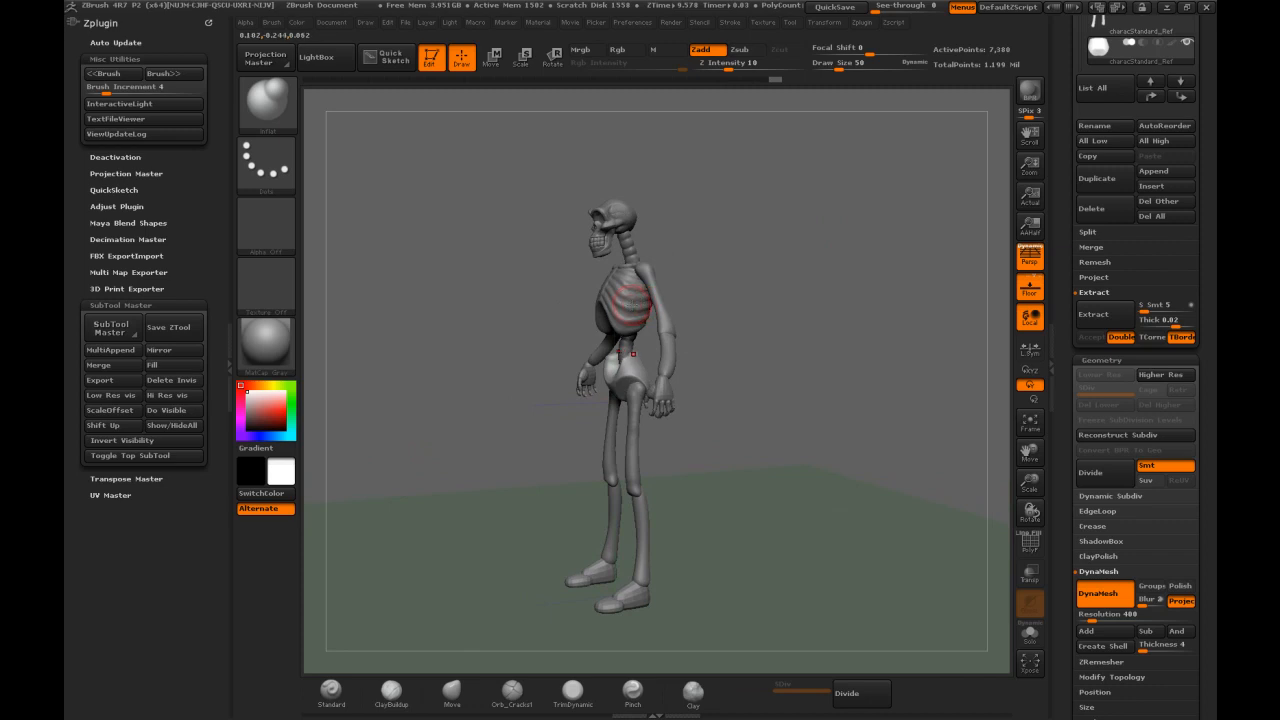
Select the ribcage and reshape its lower front and sides with the Move brush at a draw size of 109
{"action": "left_click", "coordinate": [620, 316], "text": "alt"}
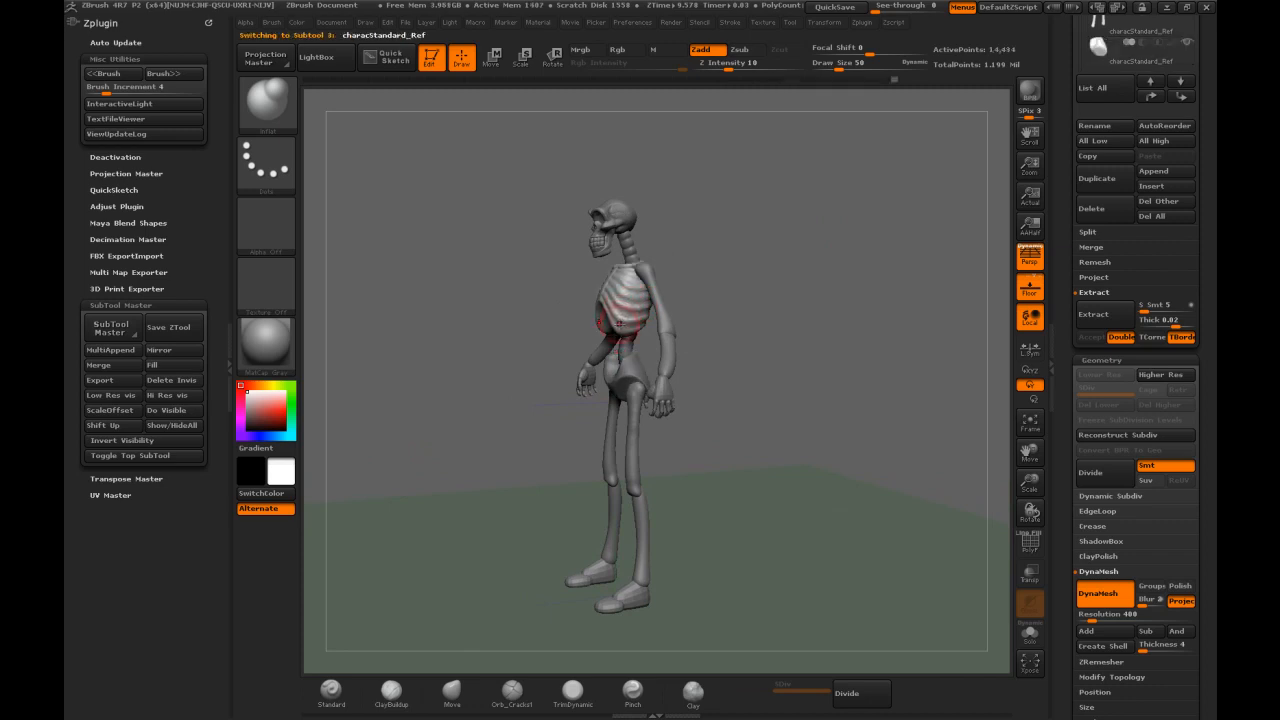
{"action": "key", "text": "b"}
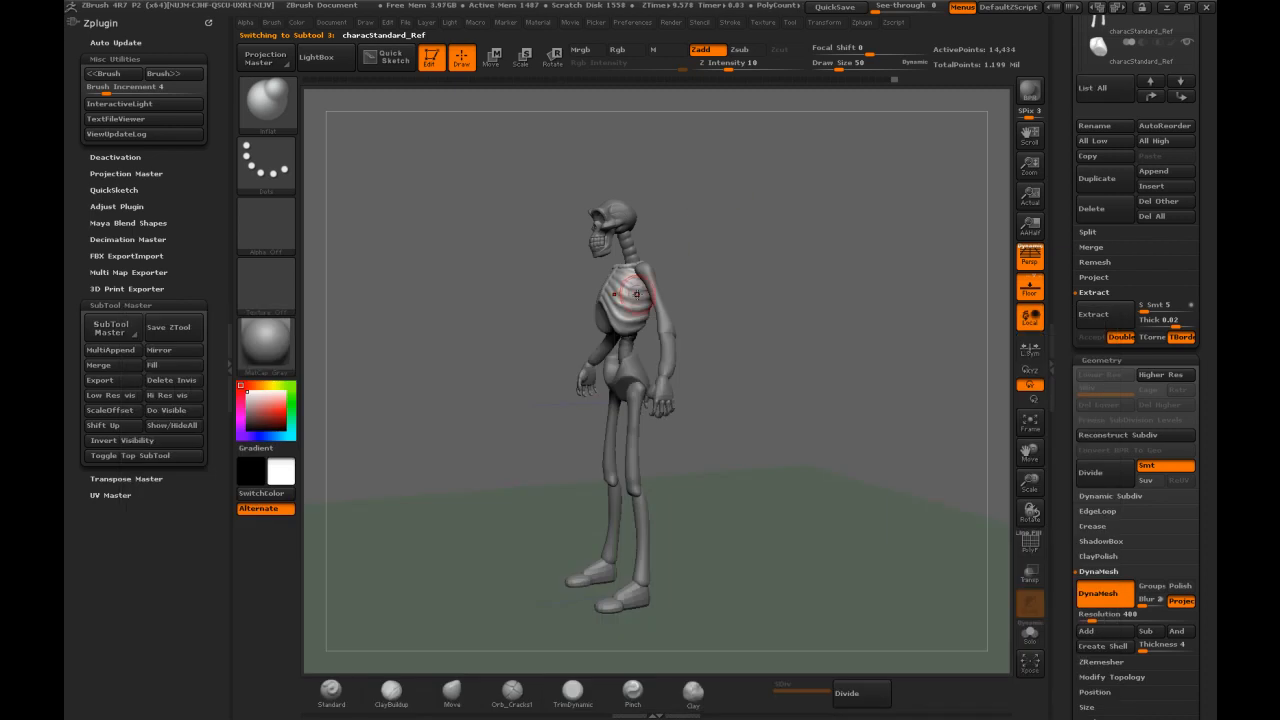
{"action": "key", "text": "b"}
{"action": "key", "text": "m"}
{"action": "key", "text": "v"}
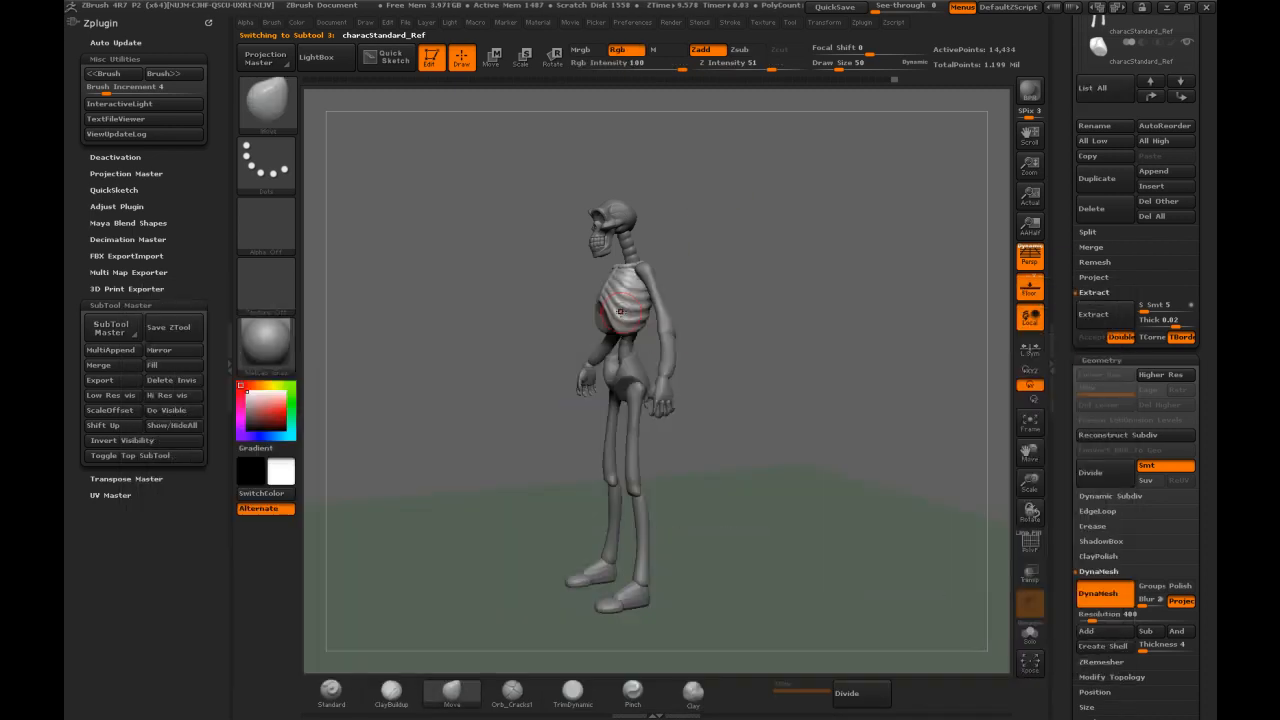
{"action": "key", "text": "s"}
{"action": "left_click_drag", "start_coordinate": [615, 314], "coordinate": [623, 327]}
{"action": "left_click_drag", "start_coordinate": [750, 261], "coordinate": [716, 264]}
{"action": "mouse_move", "coordinate": [795, 257]}
{"action": "left_mouse_down"}
{"action": "mouse_move", "coordinate": [746, 252]}
{"action": "mouse_move", "coordinate": [840, 252]}
{"action": "mouse_move", "coordinate": [700, 258]}
{"action": "mouse_move", "coordinate": [752, 232]}
{"action": "mouse_move", "coordinate": [794, 262]}
{"action": "mouse_move", "coordinate": [832, 220]}
{"action": "mouse_move", "coordinate": [811, 221]}
{"action": "mouse_move", "coordinate": [839, 224]}
{"action": "mouse_move", "coordinate": [773, 216]}
{"action": "left_mouse_up"}
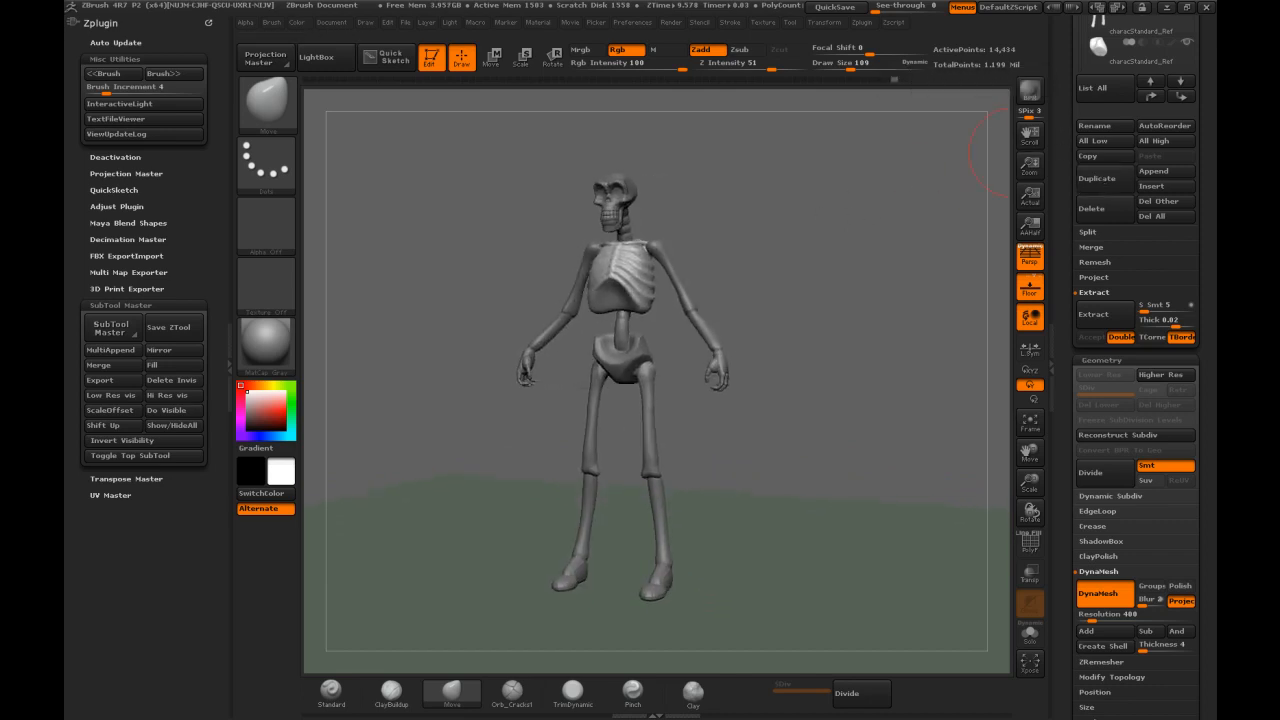
Select the full-body reference figure at the end of the subtool list
{"action": "left_click_drag", "start_coordinate": [1010, 152], "coordinate": [1004, 155]}
{"action": "left_click_drag", "start_coordinate": [1176, 248], "coordinate": [1176, 618]}
{"action": "left_click_drag", "start_coordinate": [884, 258], "coordinate": [858, 265]}
{"action": "left_click_drag", "start_coordinate": [1079, 202], "coordinate": [1069, 302]}
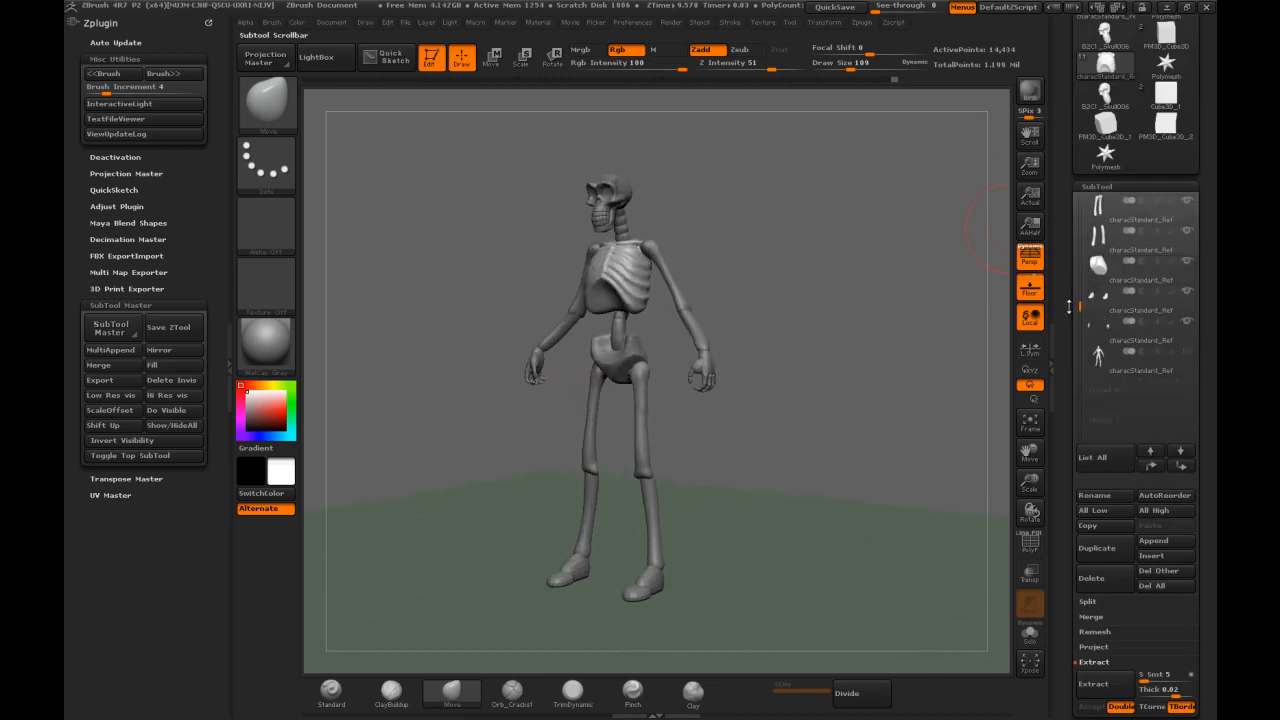
{"action": "left_click", "coordinate": [1095, 352]}
{"action": "mouse_move", "coordinate": [814, 266]}
{"action": "left_mouse_down"}
{"action": "mouse_move", "coordinate": [846, 268]}
{"action": "mouse_move", "coordinate": [854, 318]}
{"action": "left_mouse_up"}
{"action": "left_click_drag", "start_coordinate": [789, 185], "coordinate": [772, 231], "text": "alt"}
Lasso-mask the reference body's chest, shoulders and neckline like a cropped shirt at a draw size of 47
{"action": "key", "text": "s"}
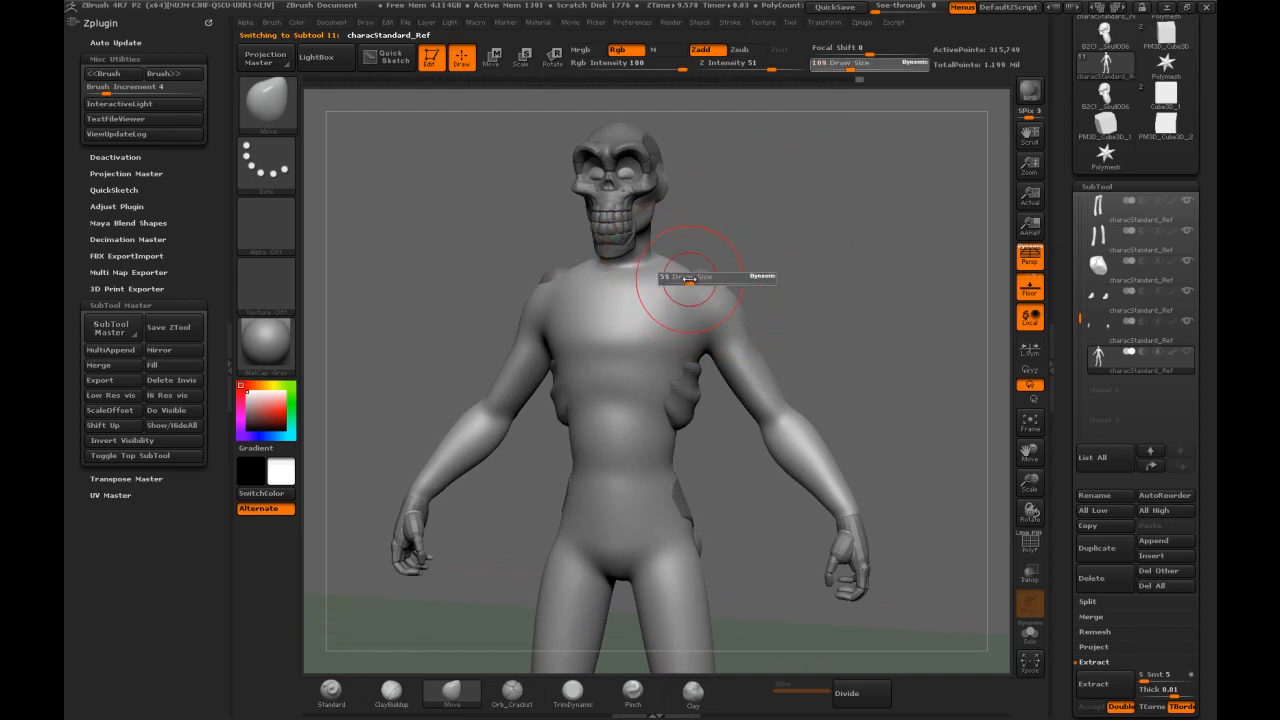
{"action": "left_click_drag", "start_coordinate": [687, 280], "coordinate": [684, 280]}
{"action": "key", "text": "ctrl"}
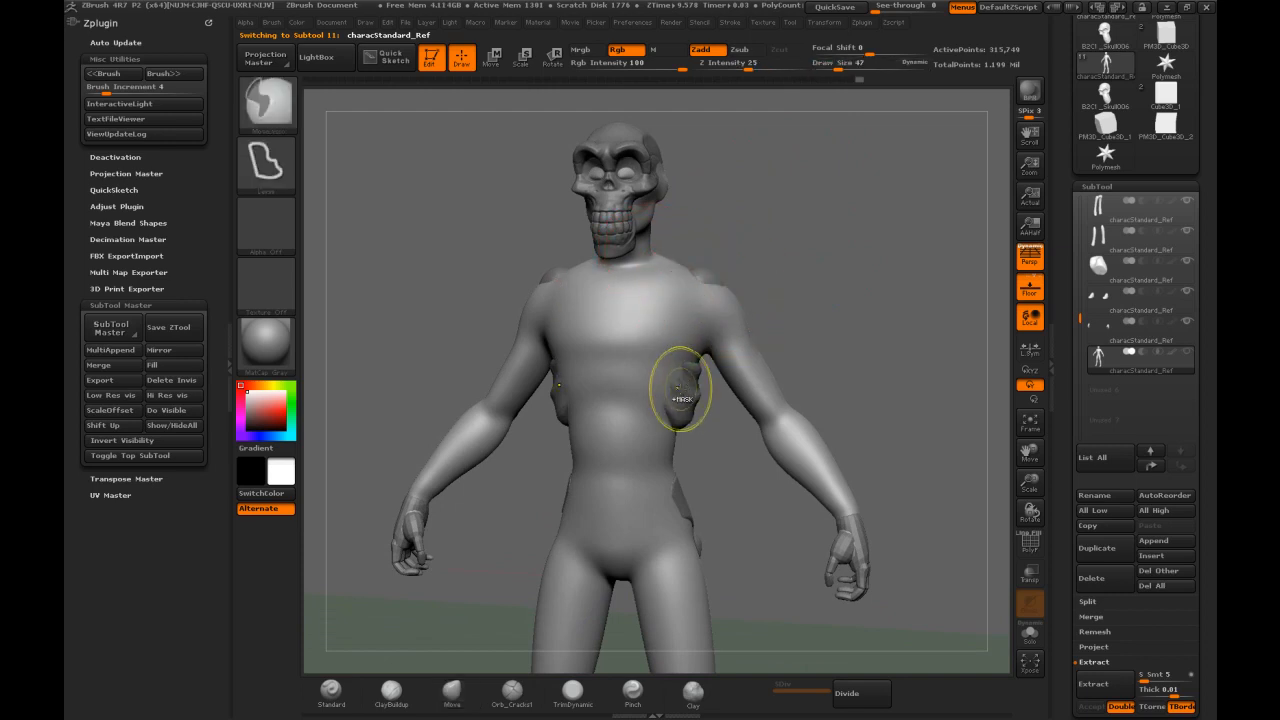
{"action": "key", "text": "ctrl+shift"}
{"action": "mouse_move", "coordinate": [597, 398]}
{"action": "left_mouse_down", "text": "ctrl"}
{"action": "mouse_move", "coordinate": [590, 262]}
{"action": "mouse_move", "coordinate": [760, 300]}
{"action": "left_mouse_up", "text": "ctrl"}
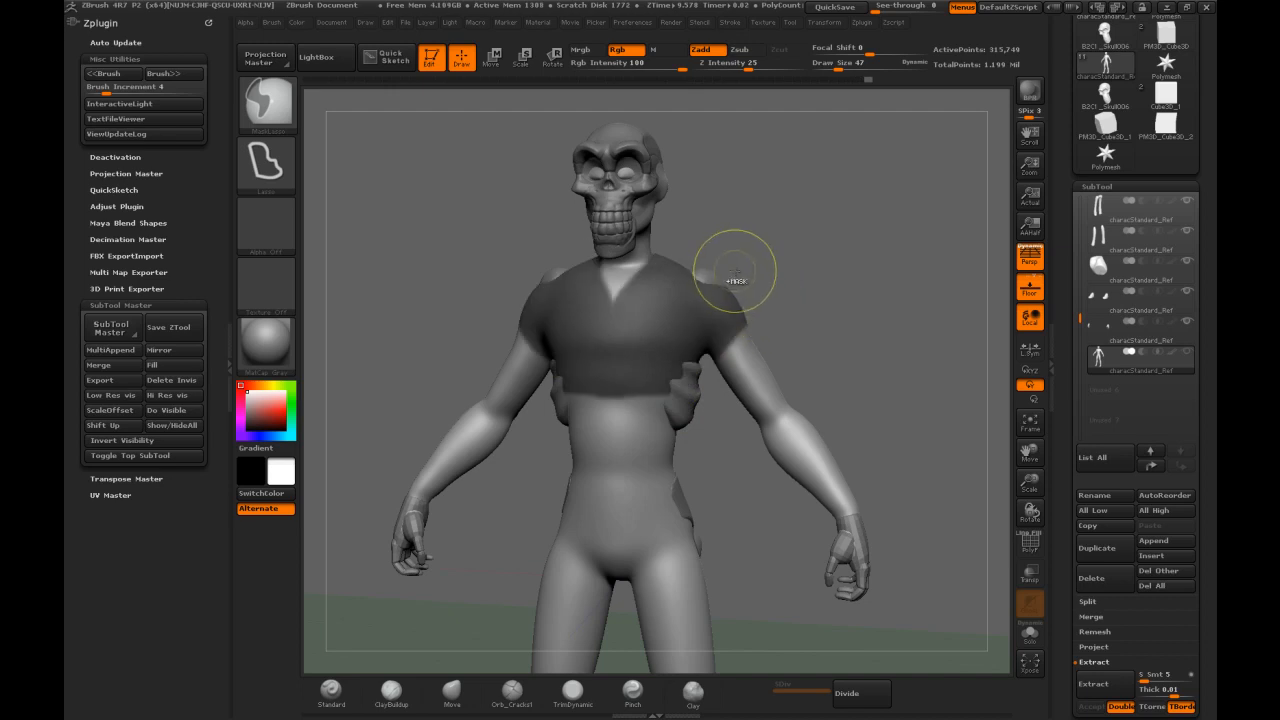
{"action": "key", "text": "ctrl+shift"}
{"action": "left_click_drag", "start_coordinate": [595, 272], "coordinate": [680, 298], "text": "ctrl"}
{"action": "mouse_move", "coordinate": [788, 258]}
{"action": "left_mouse_down"}
{"action": "mouse_move", "coordinate": [697, 272]}
{"action": "mouse_move", "coordinate": [727, 285]}
{"action": "left_mouse_up"}
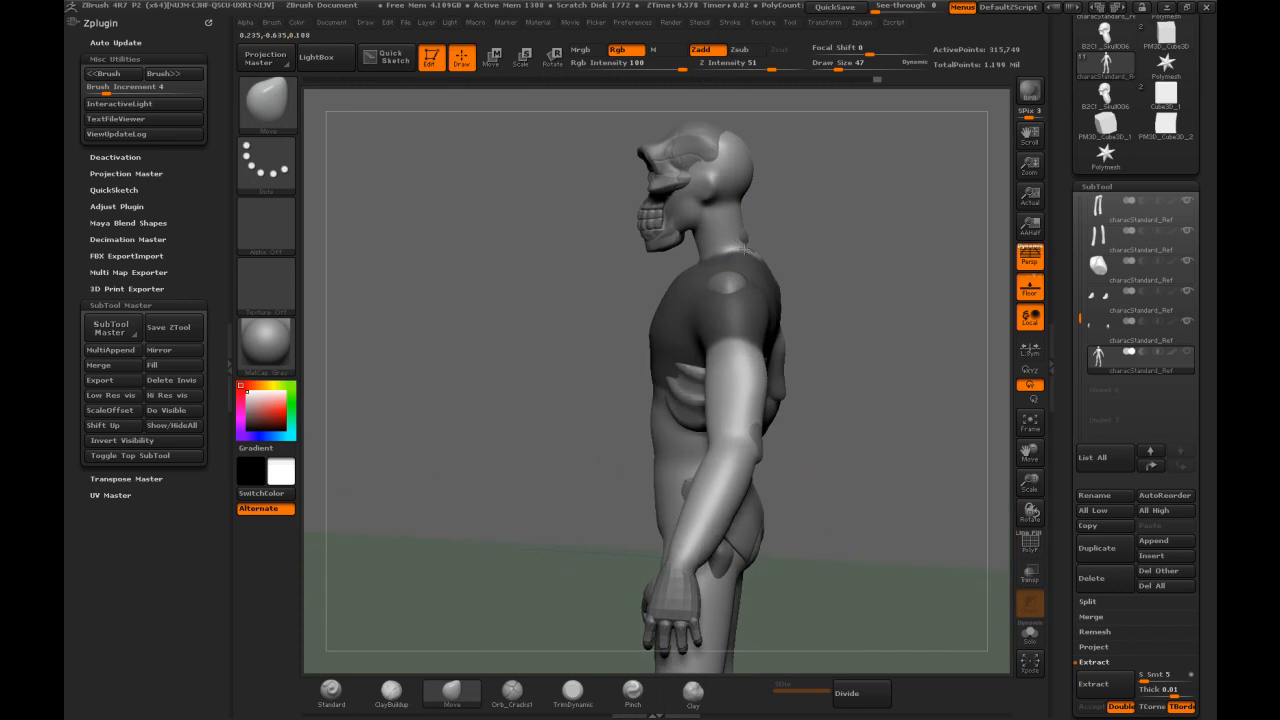
{"action": "left_click_drag", "start_coordinate": [826, 275], "coordinate": [760, 350]}
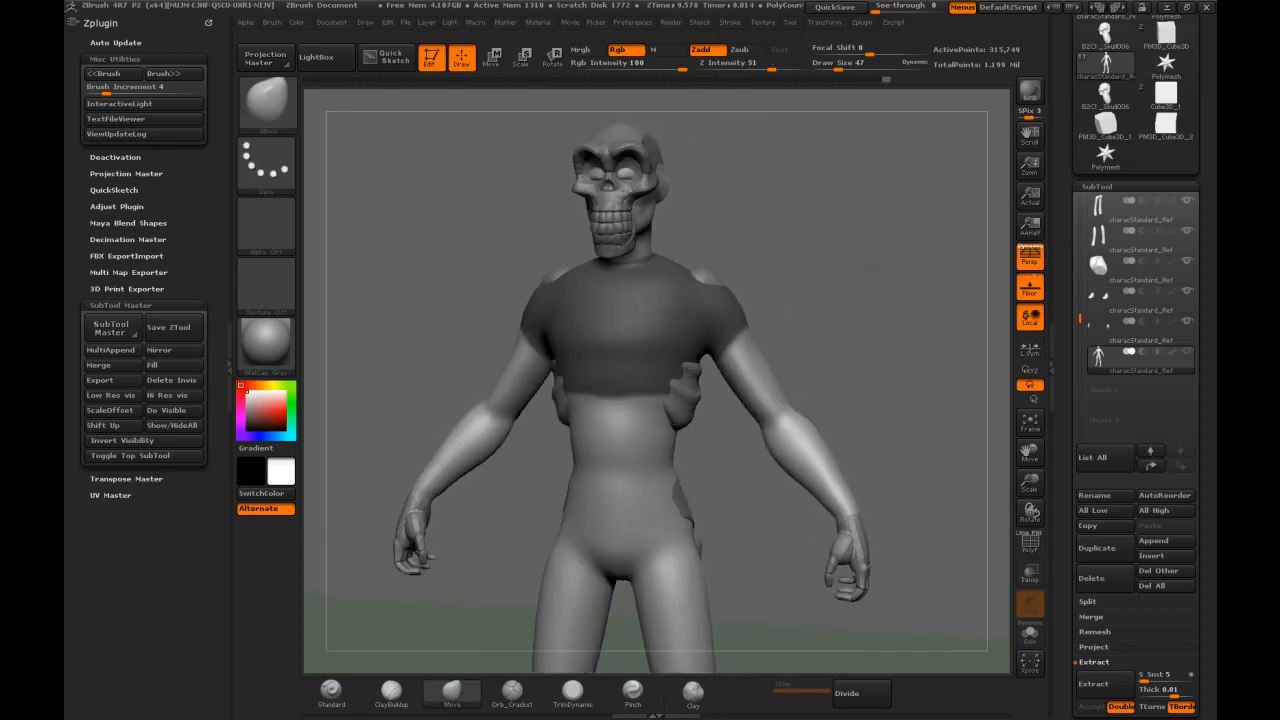
Extend the mask slightly lower on the torso and along both arms down to the wrists
{"action": "key", "text": "ctrl"}
{"action": "mouse_move", "coordinate": [710, 397]}
{"action": "left_mouse_down", "text": "ctrl"}
{"action": "mouse_move", "coordinate": [565, 358]}
{"action": "mouse_move", "coordinate": [620, 418]}
{"action": "mouse_move", "coordinate": [712, 405]}
{"action": "left_mouse_up", "text": "ctrl"}
{"action": "mouse_move", "coordinate": [706, 299]}
{"action": "left_mouse_down", "text": "ctrl"}
{"action": "mouse_move", "coordinate": [803, 386]}
{"action": "mouse_move", "coordinate": [798, 511]}
{"action": "mouse_move", "coordinate": [824, 520]}
{"action": "left_mouse_up", "text": "ctrl"}
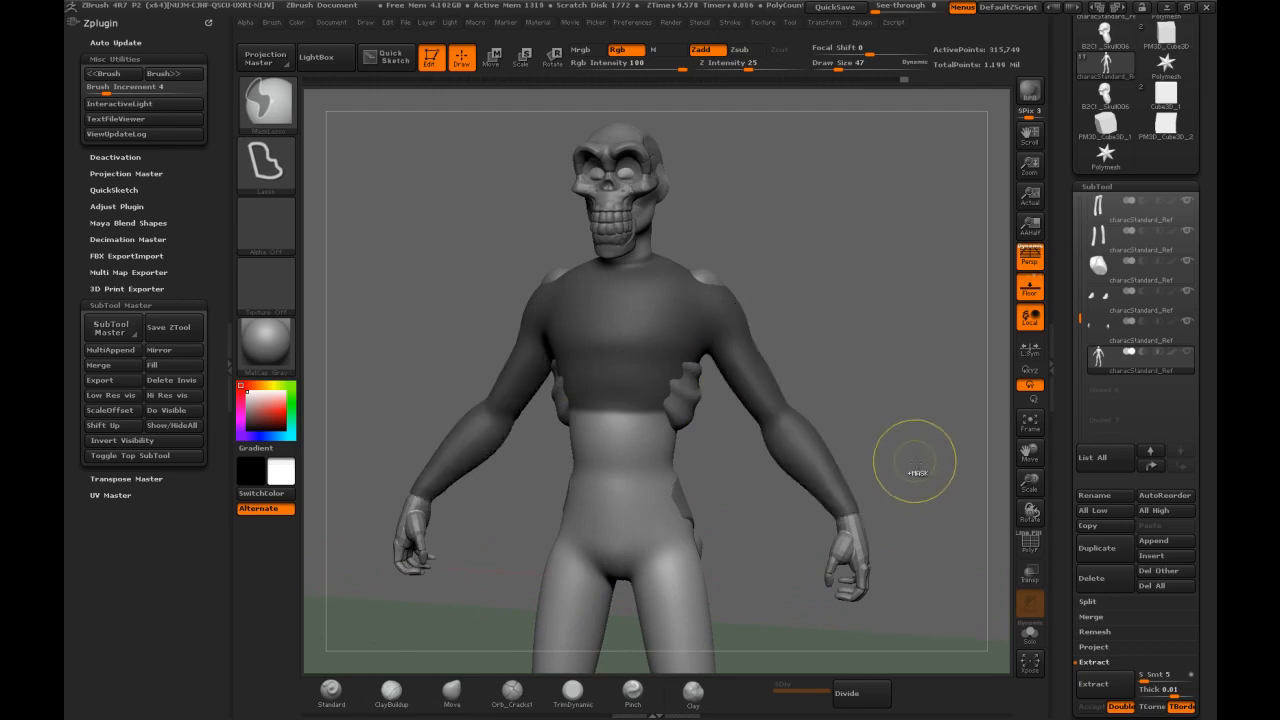
Extract the masked torso and arms as a new shirt subtool, accept it and select it
{"action": "key", "text": "b"}
{"action": "key", "text": "m"}
{"action": "key", "text": "v"}
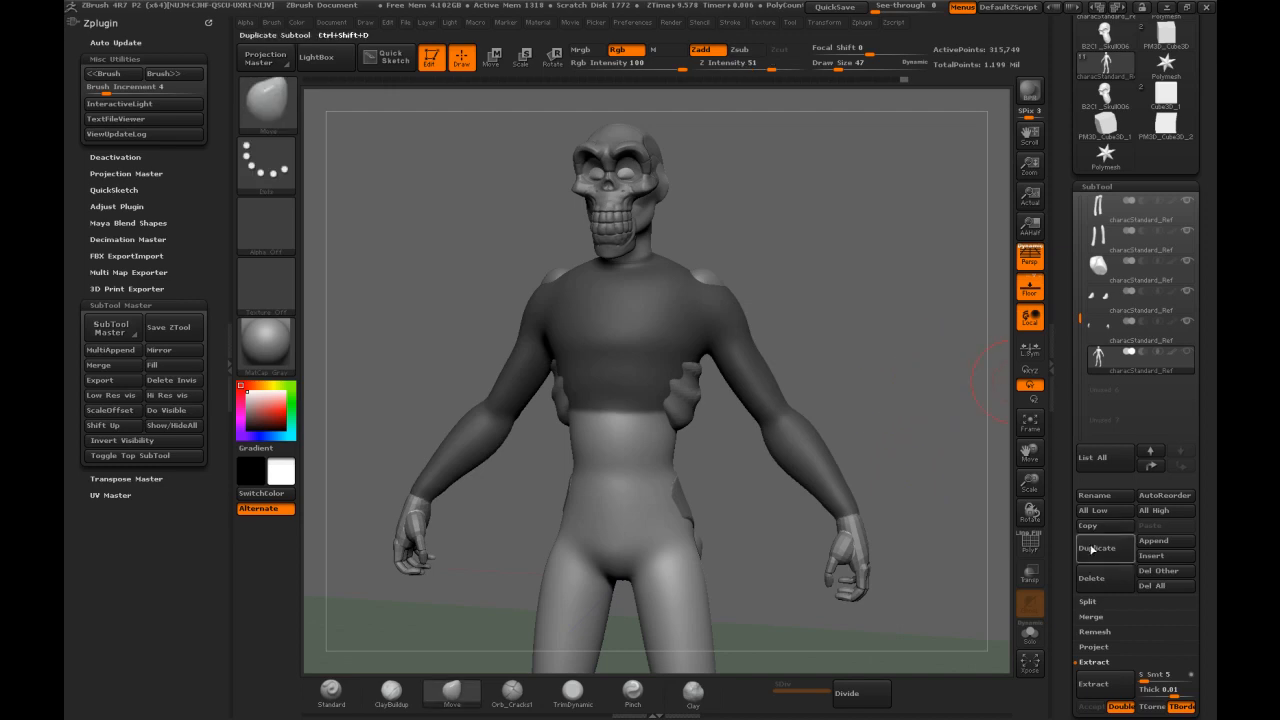
{"action": "left_click", "coordinate": [1083, 685]}
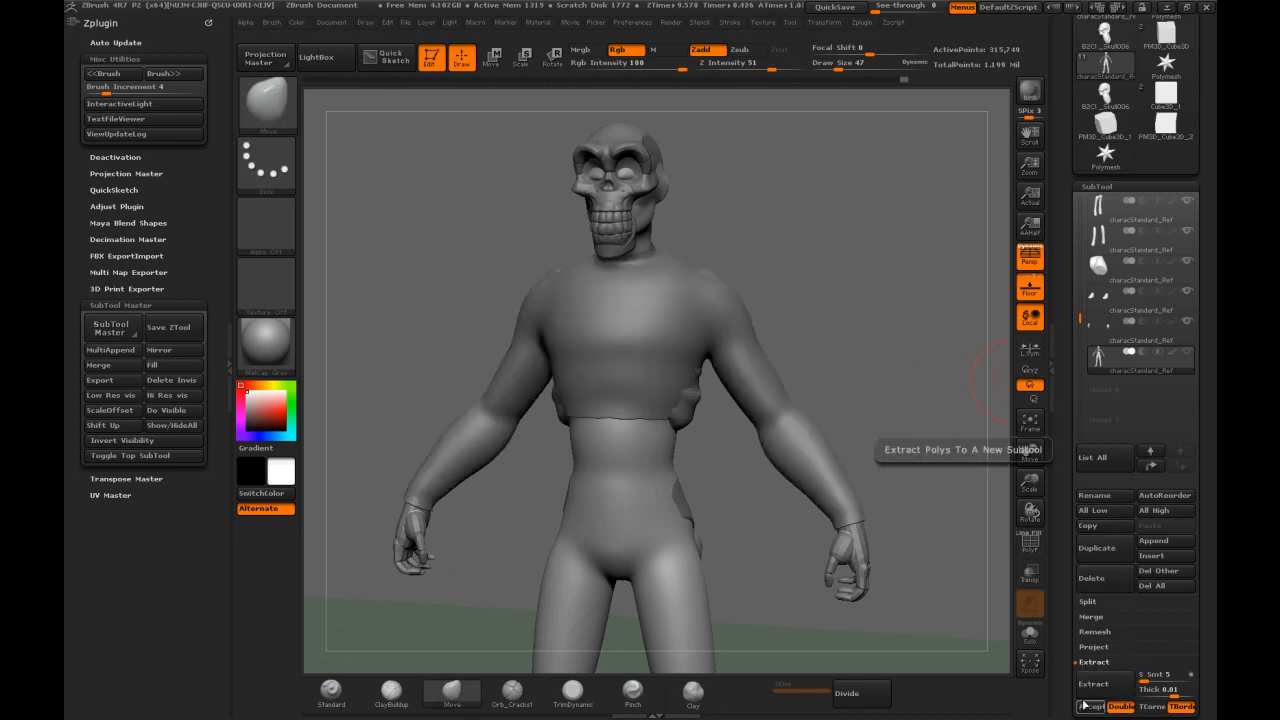
{"action": "left_click", "coordinate": [1089, 706]}
{"action": "left_click", "coordinate": [1104, 389]}
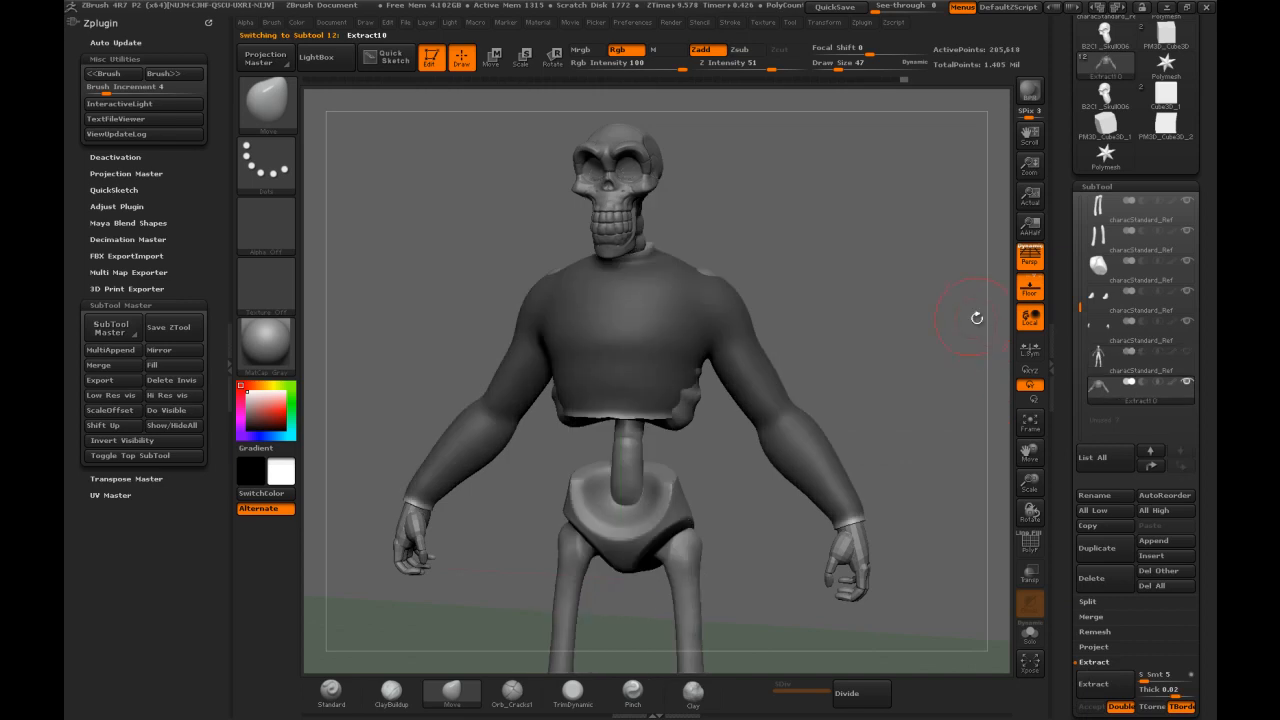
Isolate the extracted shirt and hide its inner shell
{"action": "left_click_drag", "start_coordinate": [862, 291], "coordinate": [637, 324]}
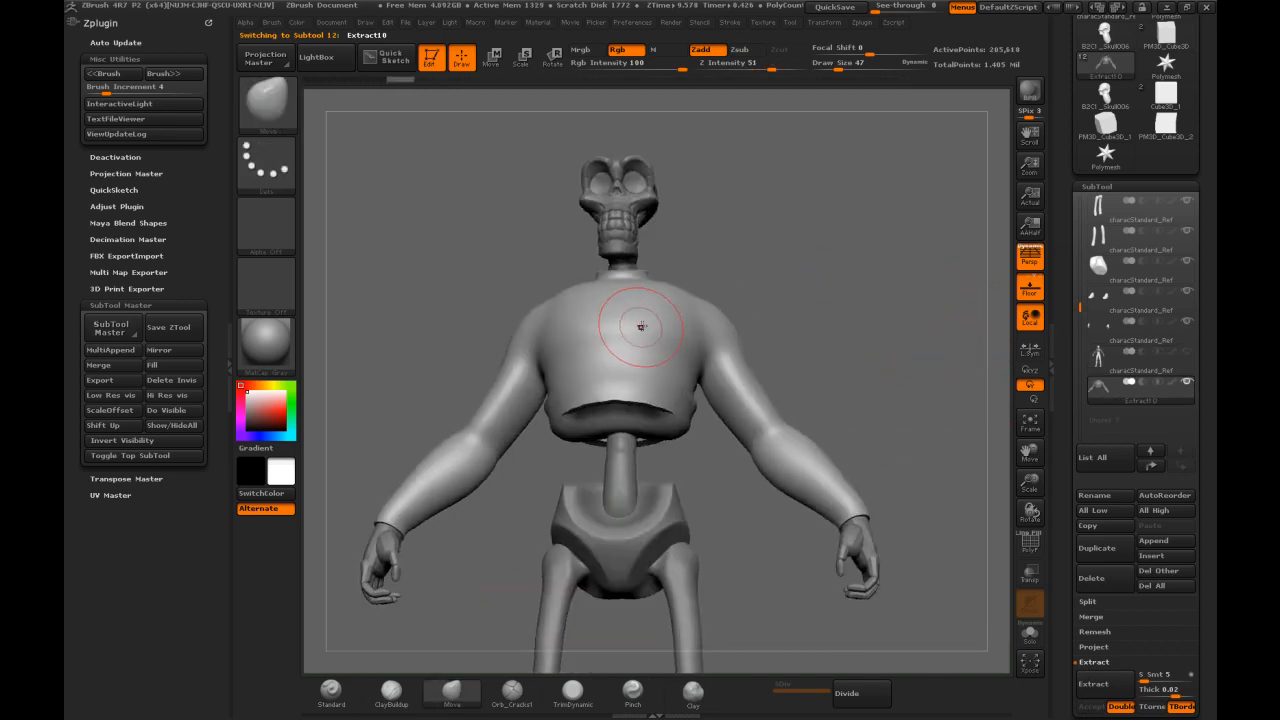
{"action": "left_click_drag", "start_coordinate": [750, 333], "coordinate": [676, 411]}
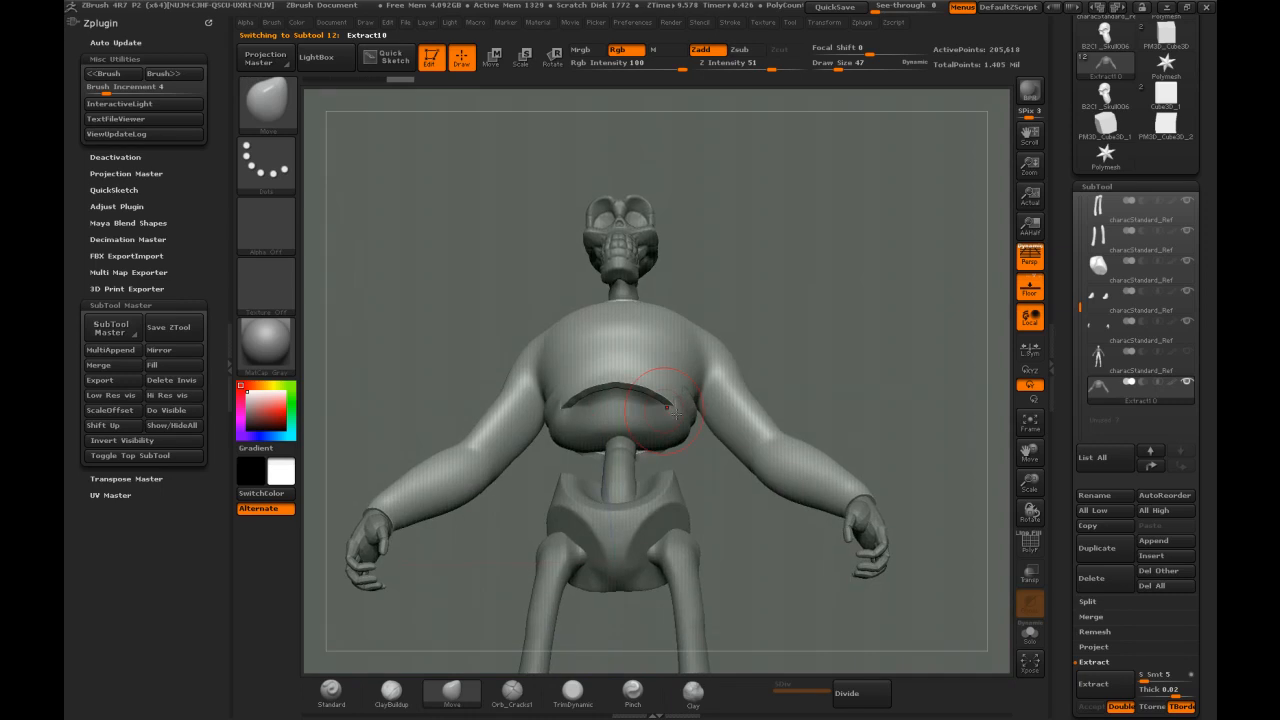
{"action": "left_click", "coordinate": [1028, 633]}
{"action": "left_click", "coordinate": [641, 420], "text": "ctrl+shift"}
{"action": "mouse_move", "coordinate": [859, 283]}
{"action": "left_mouse_down", "text": "ctrl+shift"}
{"action": "mouse_move", "coordinate": [810, 312]}
{"action": "mouse_move", "coordinate": [808, 329]}
{"action": "left_mouse_up", "text": "ctrl+shift"}
{"action": "key", "text": "b"}
{"action": "key", "text": "m"}
{"action": "key", "text": "v"}
Delete the shirt's hidden geometry and close its open holes
{"action": "left_click_drag", "start_coordinate": [1065, 406], "coordinate": [1089, 198]}
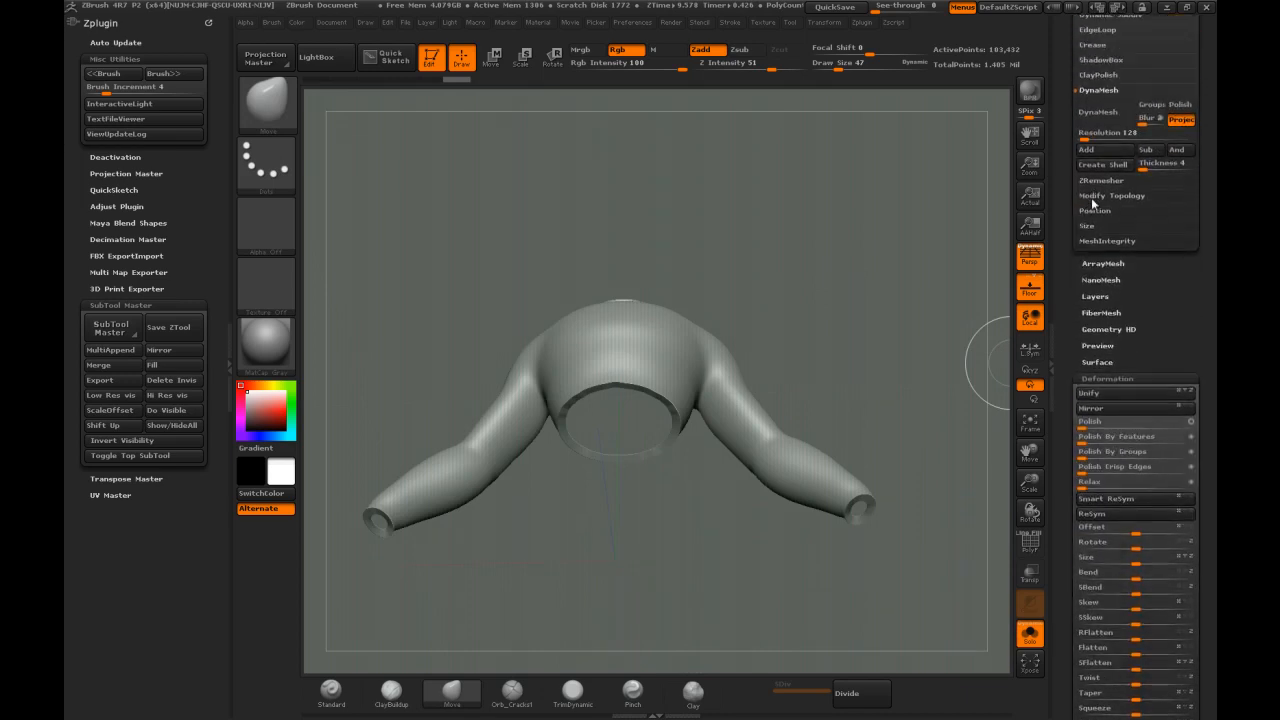
{"action": "left_click", "coordinate": [1091, 197]}
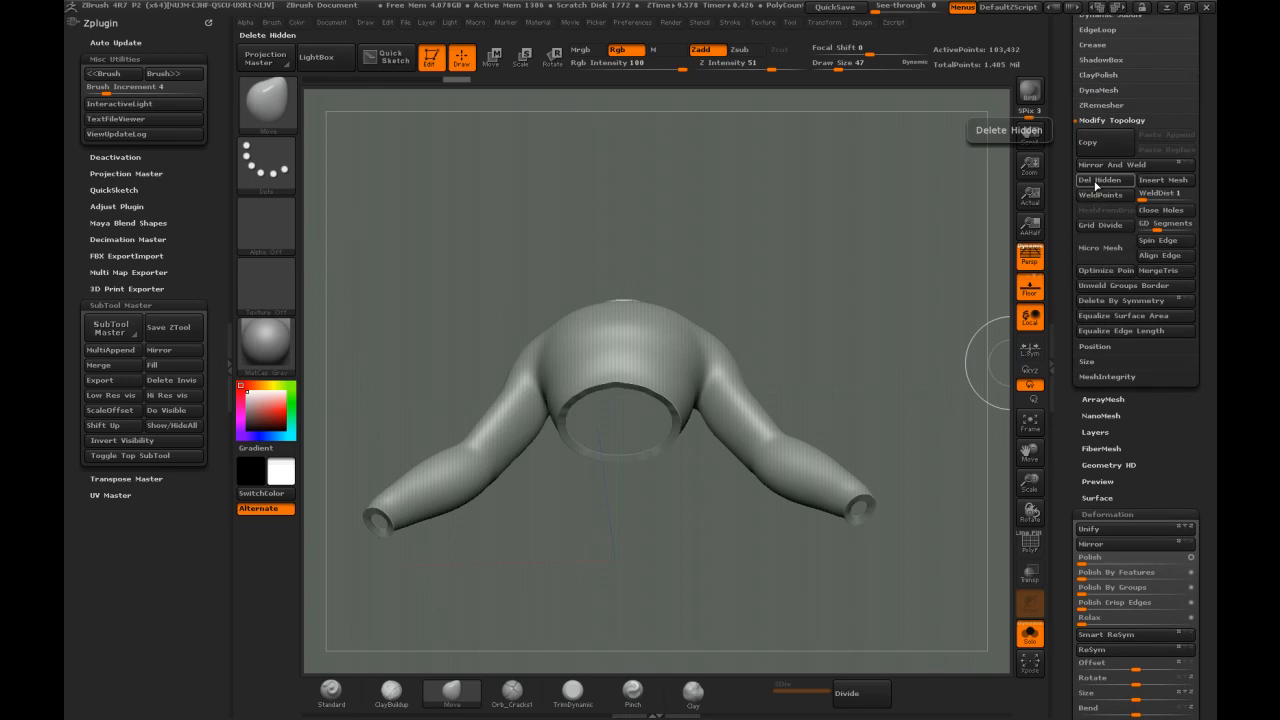
{"action": "left_click", "coordinate": [1155, 210]}
{"action": "left_click", "coordinate": [1108, 120]}
Convert the shirt to DynaMesh at resolution 400 and show the other skeleton parts again
{"action": "left_click", "coordinate": [1096, 215]}
{"action": "left_click", "coordinate": [1097, 201]}
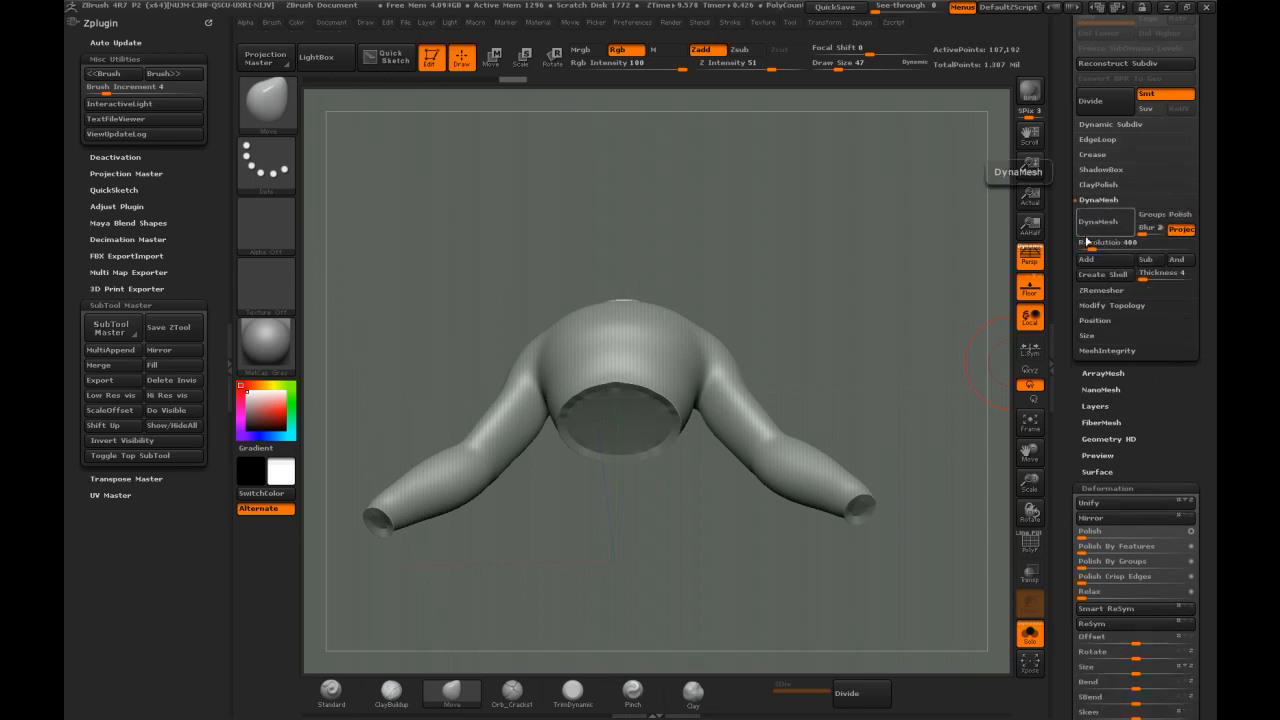
{"action": "left_click", "coordinate": [1095, 223]}
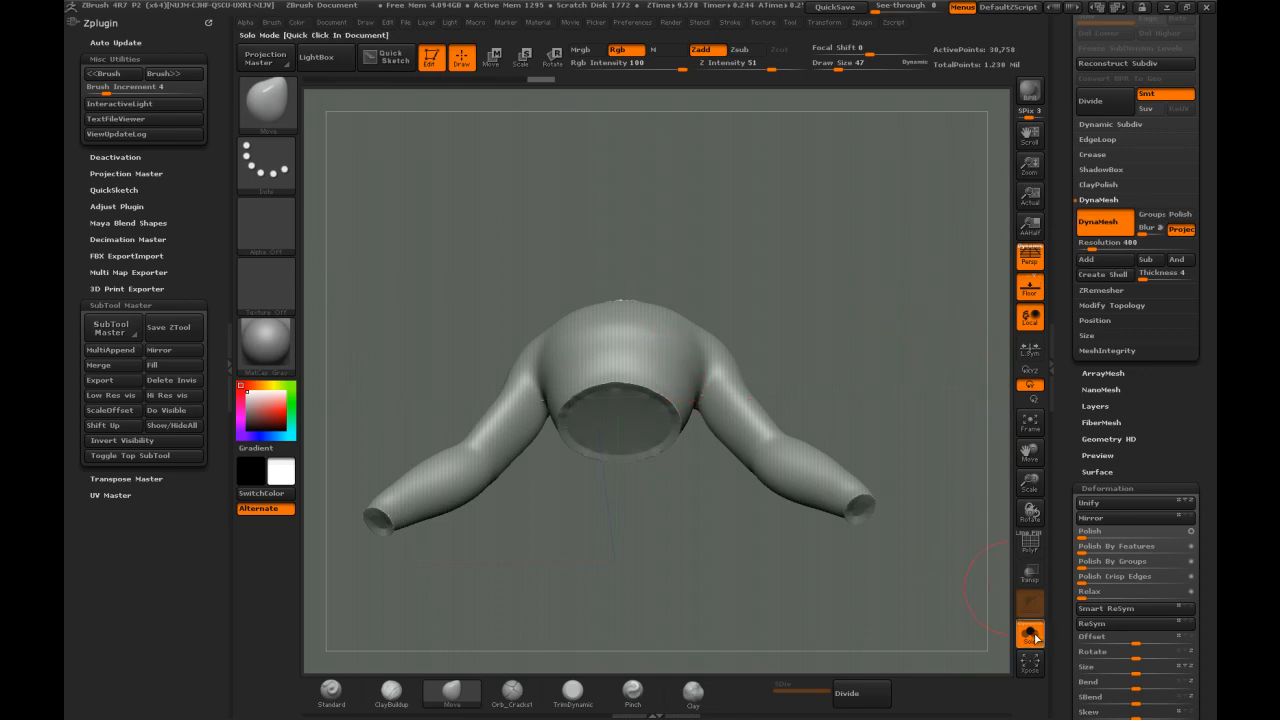
{"action": "left_click", "coordinate": [1031, 634]}
Build up clay between the shirt's chest and shoulders with the ClayTubes brush at a draw size of 32
{"action": "left_click_drag", "start_coordinate": [842, 256], "coordinate": [755, 332]}
{"action": "key", "text": "super"}
{"action": "left_click", "coordinate": [811, 266]}
{"action": "left_click_drag", "start_coordinate": [769, 326], "coordinate": [689, 346]}
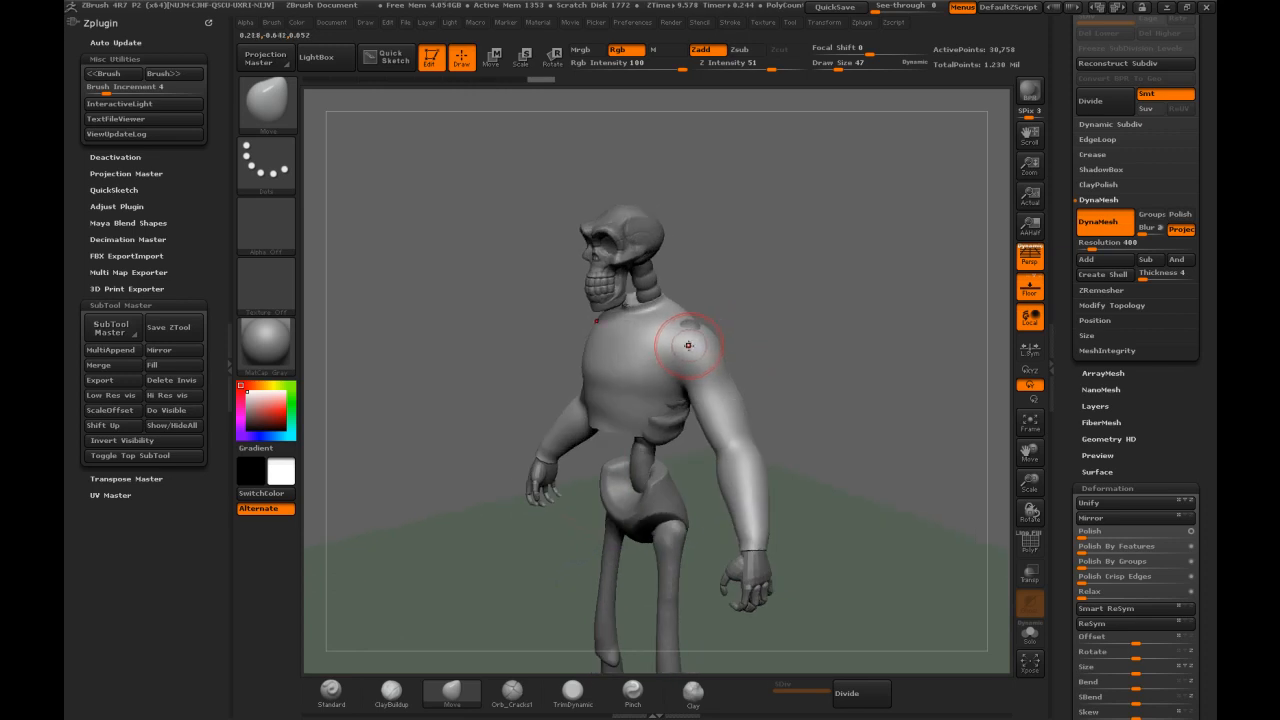
{"action": "key", "text": "b"}
{"action": "left_click", "coordinate": [691, 349]}
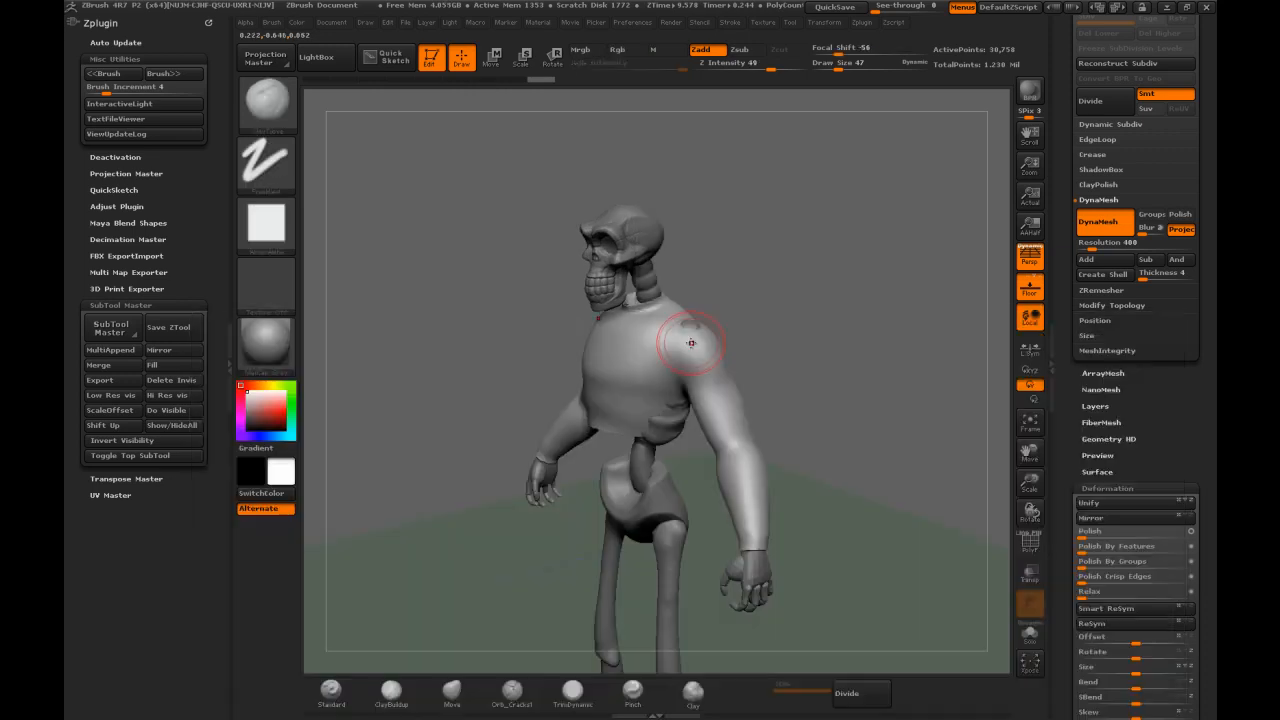
{"action": "key", "text": "s"}
{"action": "left_click_drag", "start_coordinate": [772, 327], "coordinate": [734, 328]}
{"action": "left_click_drag", "start_coordinate": [652, 358], "coordinate": [699, 340]}
{"action": "mouse_move", "coordinate": [790, 342]}
{"action": "left_mouse_down"}
{"action": "mouse_move", "coordinate": [664, 369]}
{"action": "mouse_move", "coordinate": [693, 372]}
{"action": "left_mouse_up"}
Shape and smooth the shirt's shoulders, upper chest and armpit transitions
{"action": "left_click_drag", "start_coordinate": [748, 314], "coordinate": [736, 336]}
{"action": "mouse_move", "coordinate": [661, 360]}
{"action": "left_mouse_down"}
{"action": "mouse_move", "coordinate": [692, 336]}
{"action": "mouse_move", "coordinate": [657, 361]}
{"action": "left_mouse_up"}
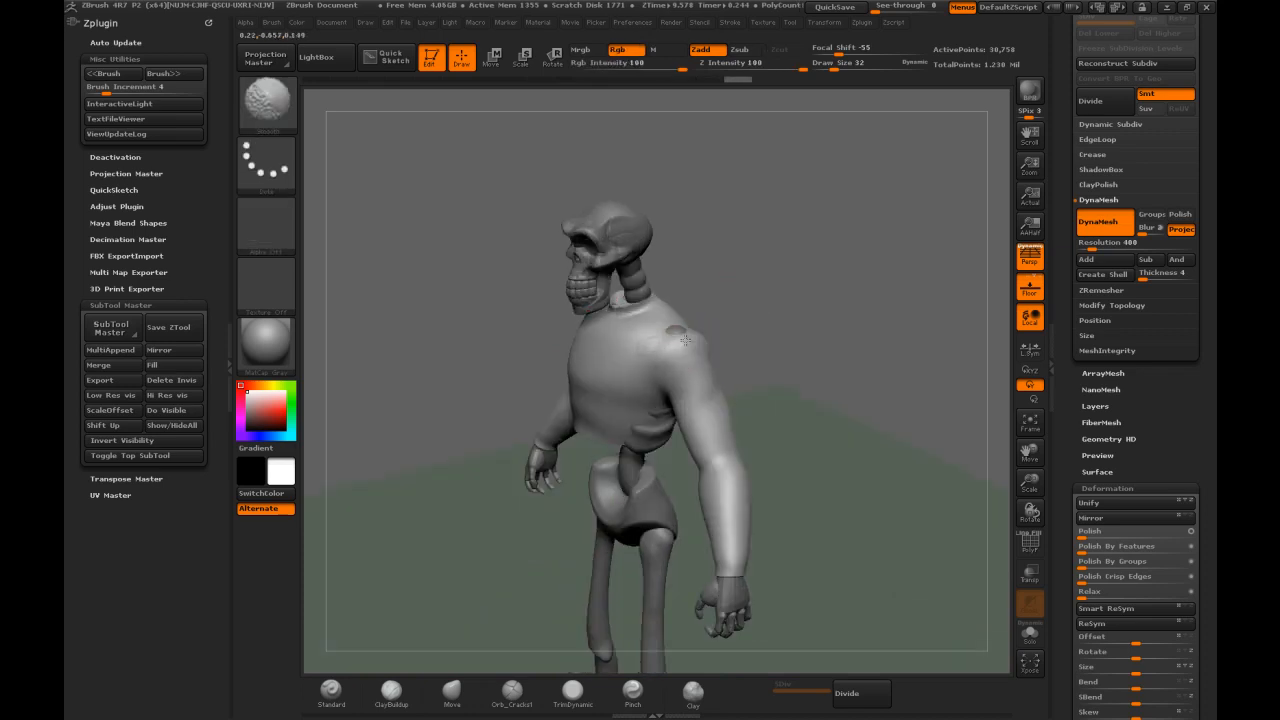
{"action": "left_click_drag", "start_coordinate": [729, 323], "coordinate": [763, 311]}
{"action": "left_click_drag", "start_coordinate": [700, 340], "coordinate": [686, 372]}
{"action": "mouse_move", "coordinate": [752, 328]}
{"action": "left_mouse_down"}
{"action": "mouse_move", "coordinate": [708, 356]}
{"action": "mouse_move", "coordinate": [670, 348]}
{"action": "left_mouse_up"}
{"action": "mouse_move", "coordinate": [674, 374]}
{"action": "left_mouse_down"}
{"action": "mouse_move", "coordinate": [694, 336]}
{"action": "mouse_move", "coordinate": [677, 378]}
{"action": "left_mouse_up"}
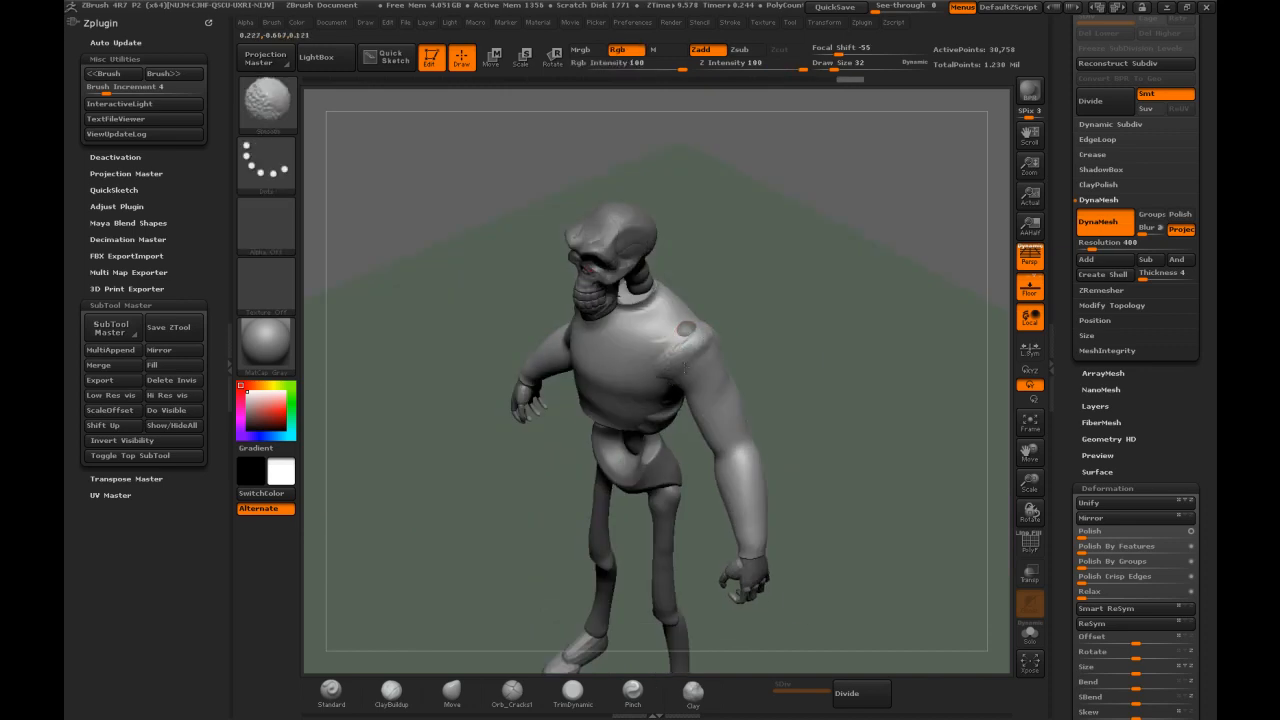
{"action": "left_click_drag", "start_coordinate": [766, 309], "coordinate": [663, 366]}
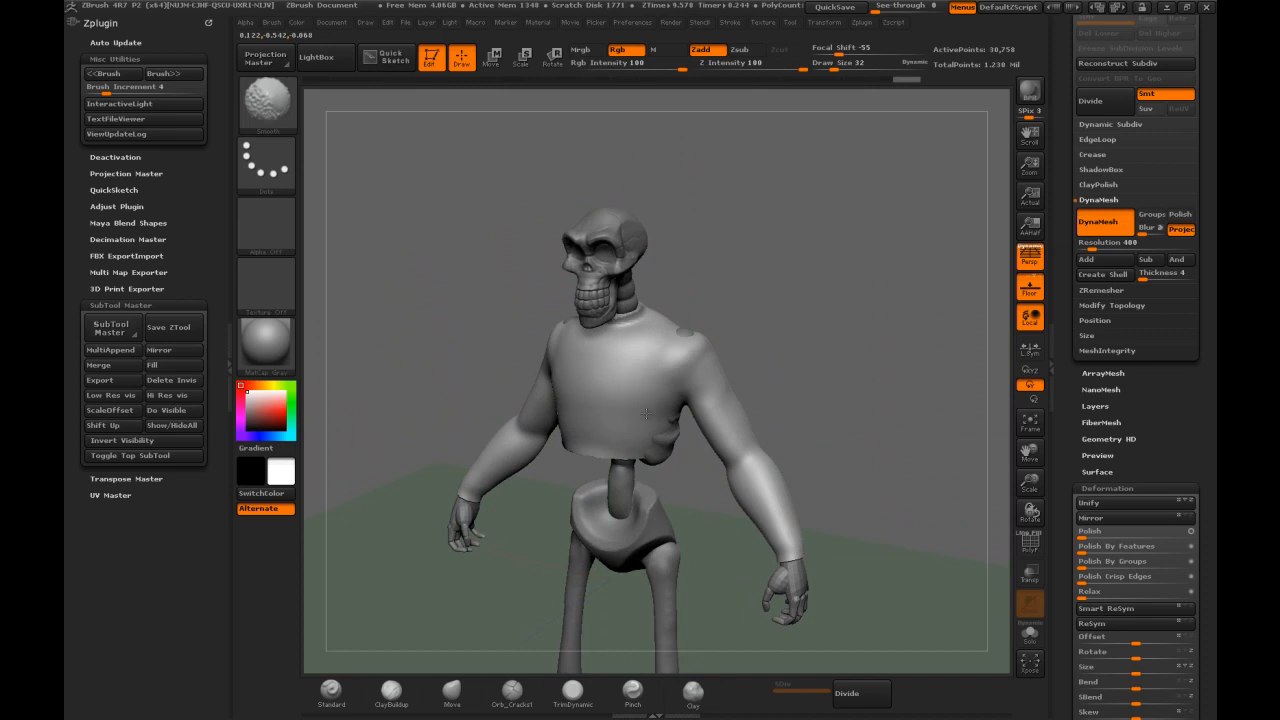
{"action": "left_click_drag", "start_coordinate": [771, 349], "coordinate": [715, 323]}
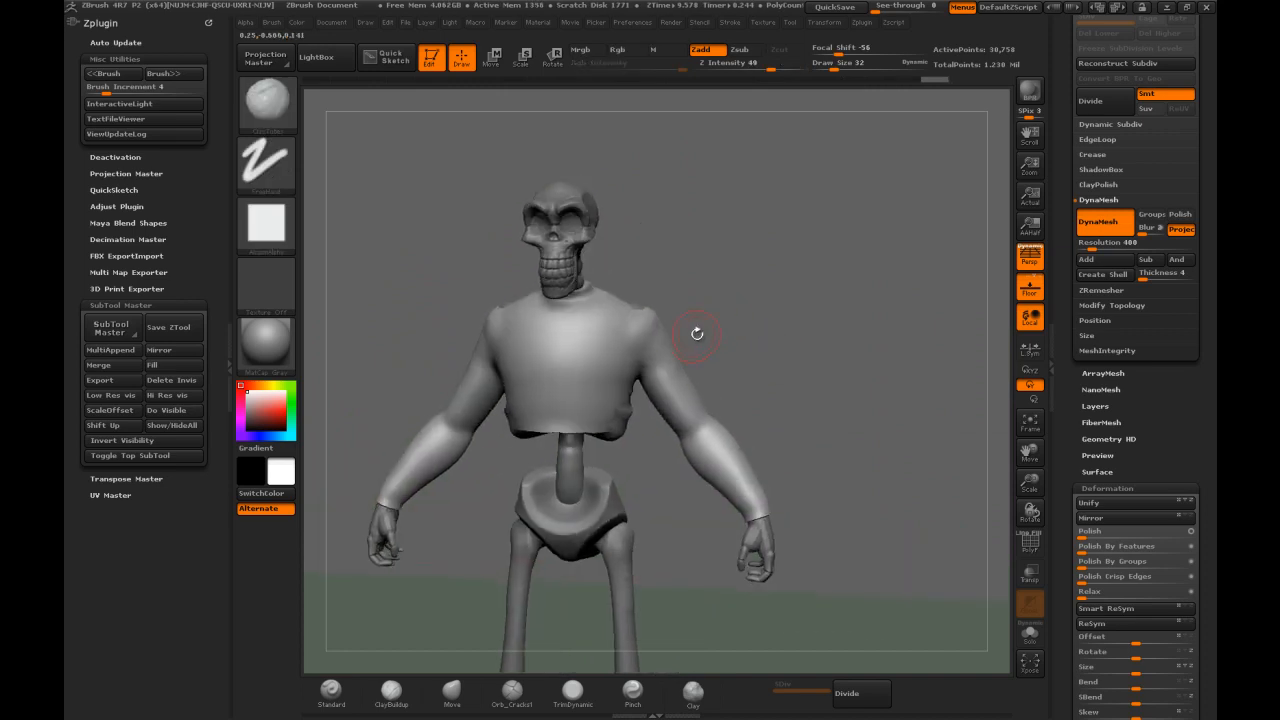
Mask the shirt's torso, leaving the sleeves free, and smooth the sleeves at a draw size of 101
{"action": "key", "text": "shift"}
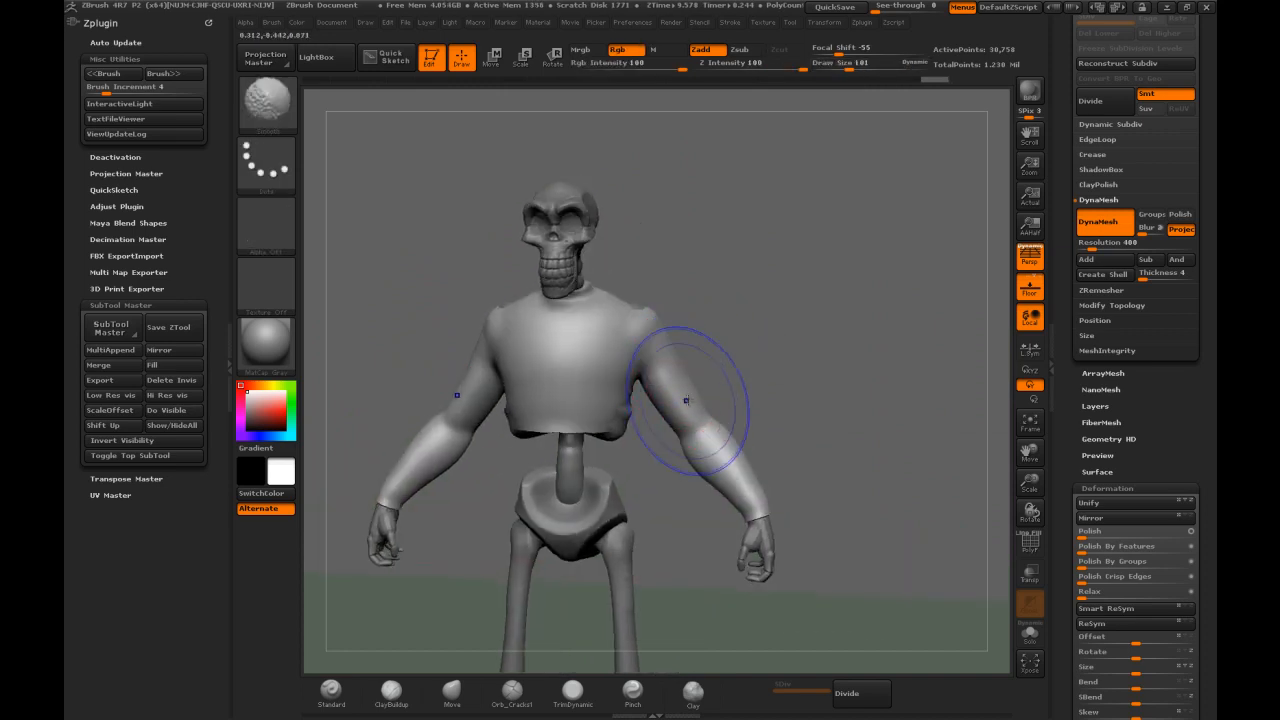
{"action": "mouse_move", "coordinate": [714, 309]}
{"action": "left_mouse_down", "text": "ctrl"}
{"action": "mouse_move", "coordinate": [670, 304]}
{"action": "mouse_move", "coordinate": [644, 352]}
{"action": "mouse_move", "coordinate": [644, 394]}
{"action": "mouse_move", "coordinate": [790, 440]}
{"action": "mouse_move", "coordinate": [740, 365]}
{"action": "mouse_move", "coordinate": [673, 381]}
{"action": "left_mouse_up", "text": "ctrl"}
{"action": "left_click", "coordinate": [722, 376], "text": "ctrl"}
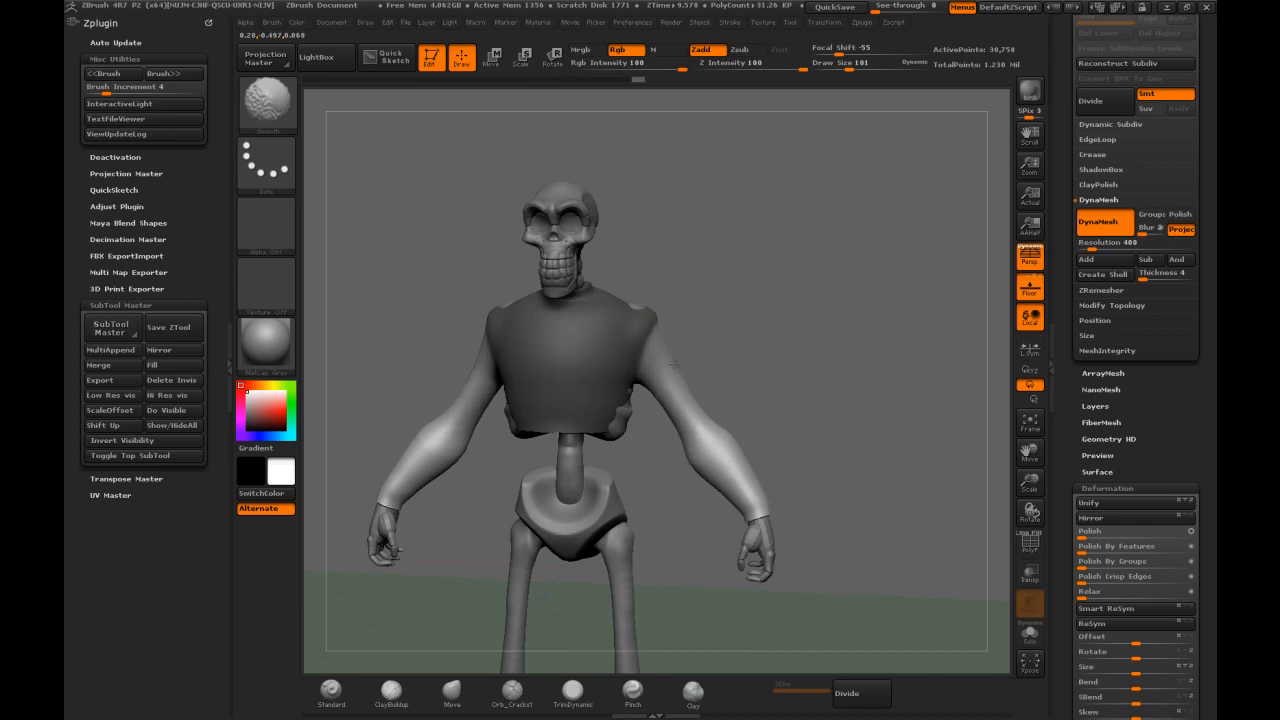
{"action": "left_click_drag", "start_coordinate": [747, 341], "coordinate": [729, 390]}
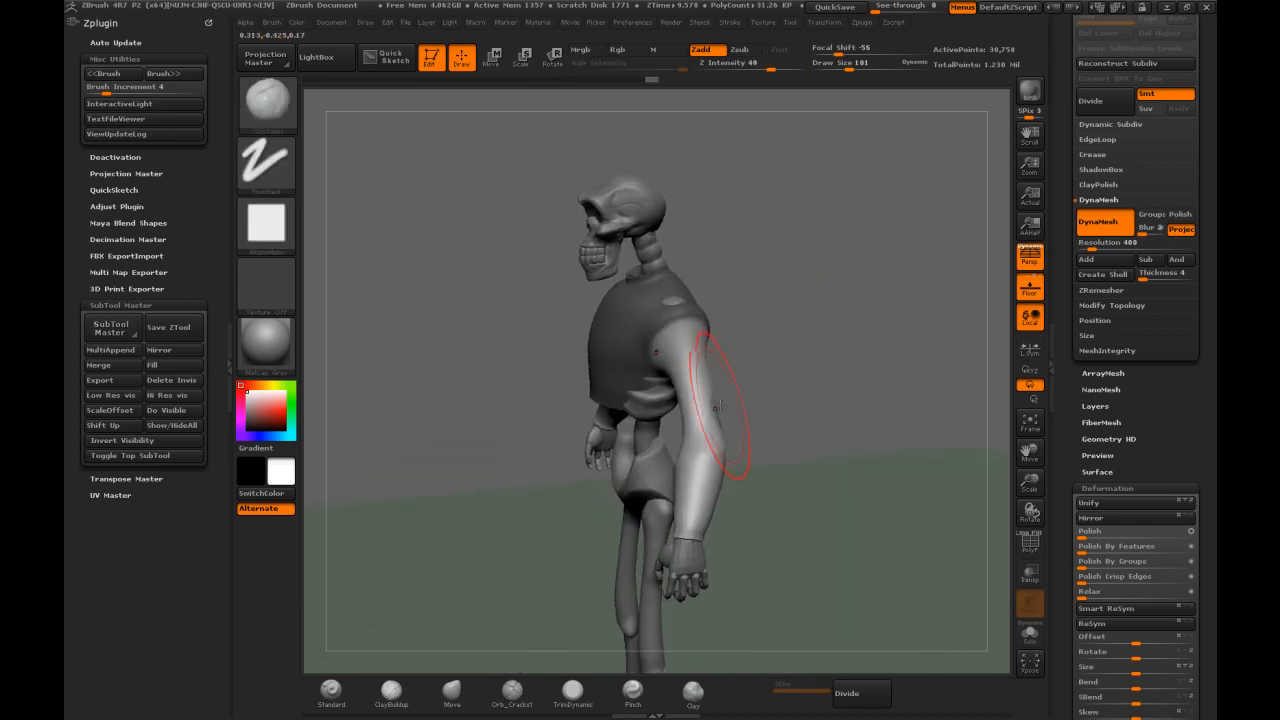
{"action": "left_click_drag", "start_coordinate": [774, 457], "coordinate": [779, 457]}
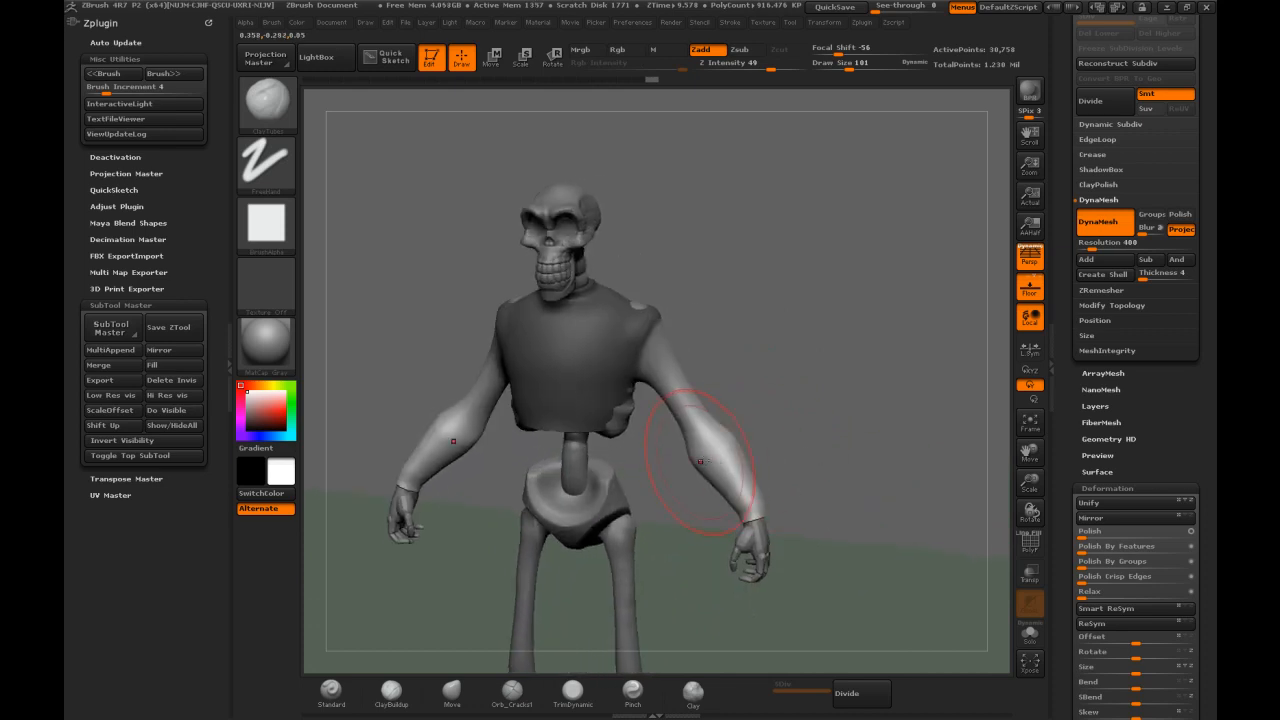
Smooth the shirt's sleeves at a draw size of 72 and mask the sleeve ends around the wrists
{"action": "key", "text": "shift"}
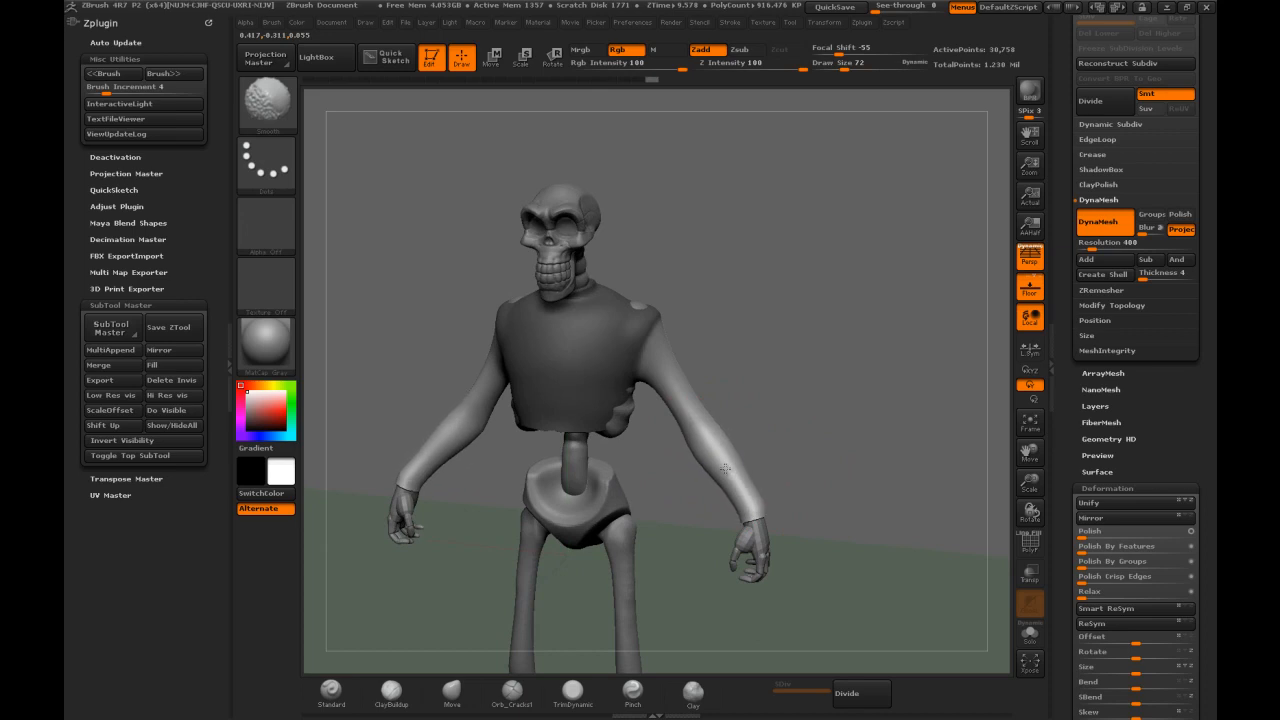
{"action": "left_click_drag", "start_coordinate": [809, 423], "coordinate": [710, 440]}
{"action": "mouse_move", "coordinate": [639, 475]}
{"action": "left_mouse_down"}
{"action": "mouse_move", "coordinate": [790, 456]}
{"action": "mouse_move", "coordinate": [748, 456]}
{"action": "mouse_move", "coordinate": [760, 470]}
{"action": "left_mouse_up"}
{"action": "key", "text": "ctrl"}
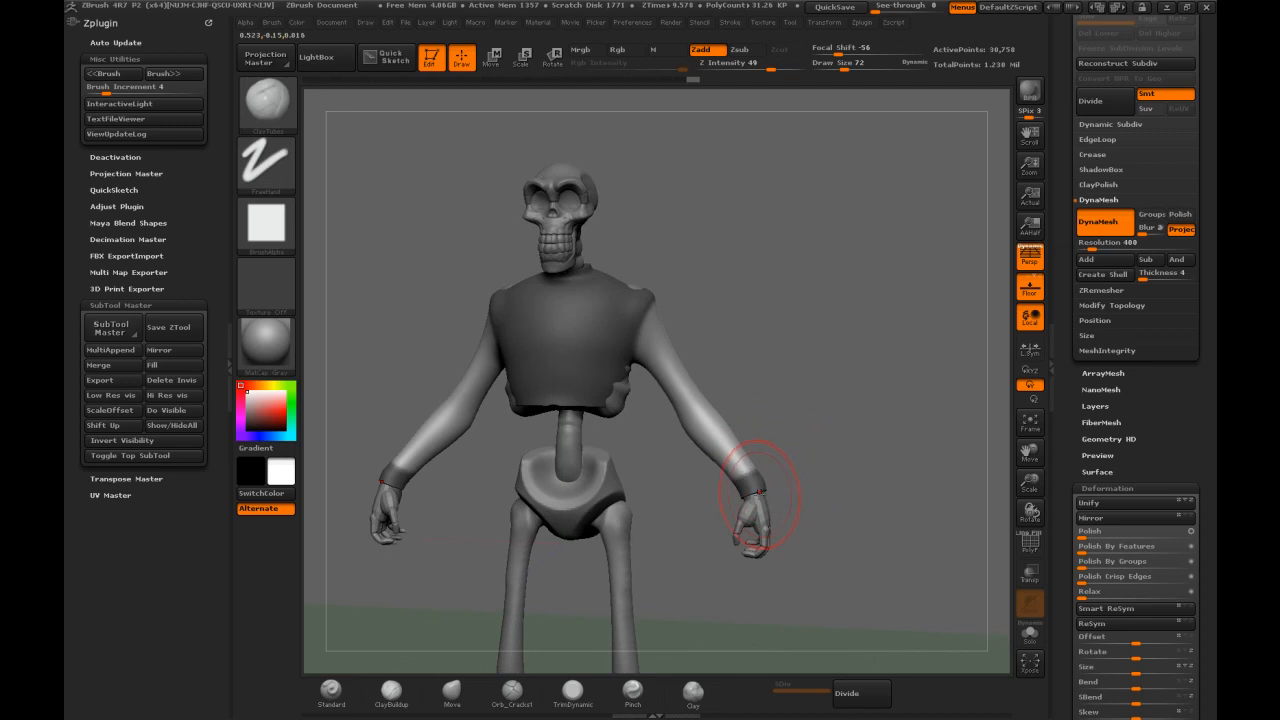
Puff up the sleeves just above the masked cuffs with the Inflat brush and smooth the forearms
{"action": "key", "text": "b"}
{"action": "key", "text": "s"}
{"action": "key", "text": "t"}
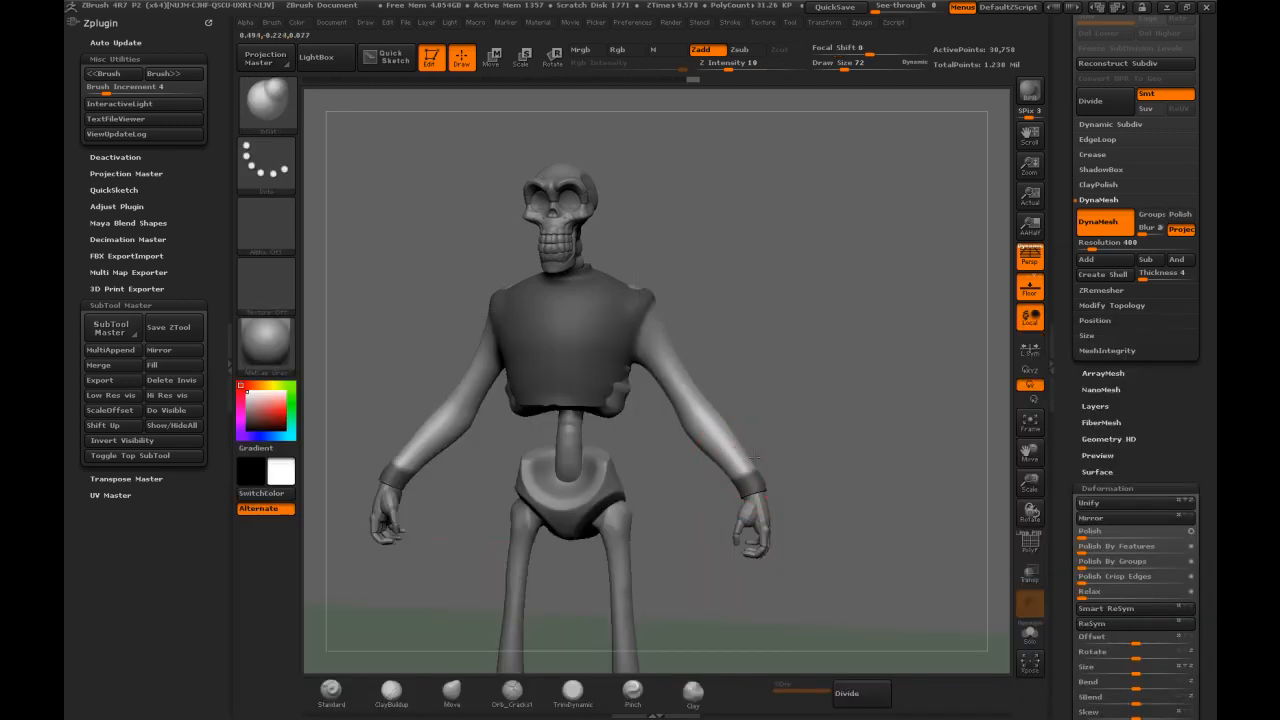
{"action": "right_click_drag", "start_coordinate": [756, 459], "coordinate": [744, 464]}
{"action": "left_click_drag", "start_coordinate": [767, 459], "coordinate": [717, 469]}
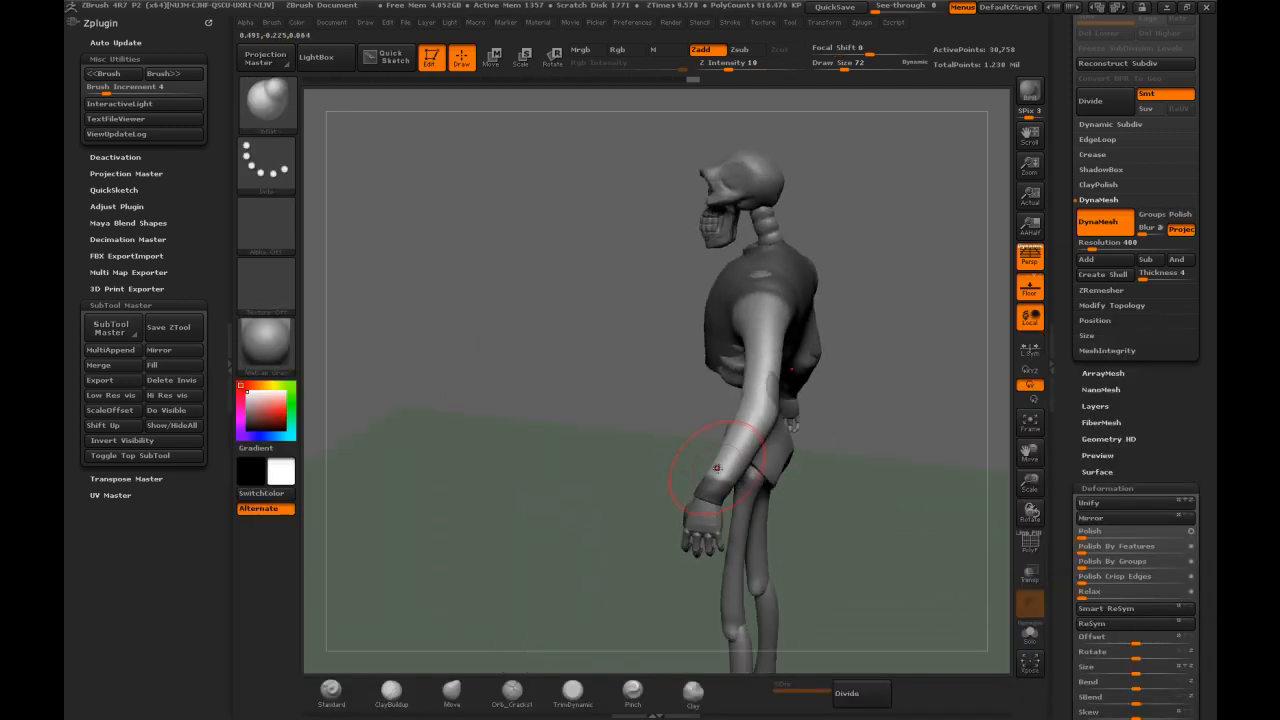
{"action": "left_click_drag", "start_coordinate": [800, 457], "coordinate": [876, 460]}
{"action": "mouse_move", "coordinate": [712, 466]}
{"action": "left_mouse_down"}
{"action": "mouse_move", "coordinate": [665, 497]}
{"action": "mouse_move", "coordinate": [713, 490]}
{"action": "left_mouse_up"}
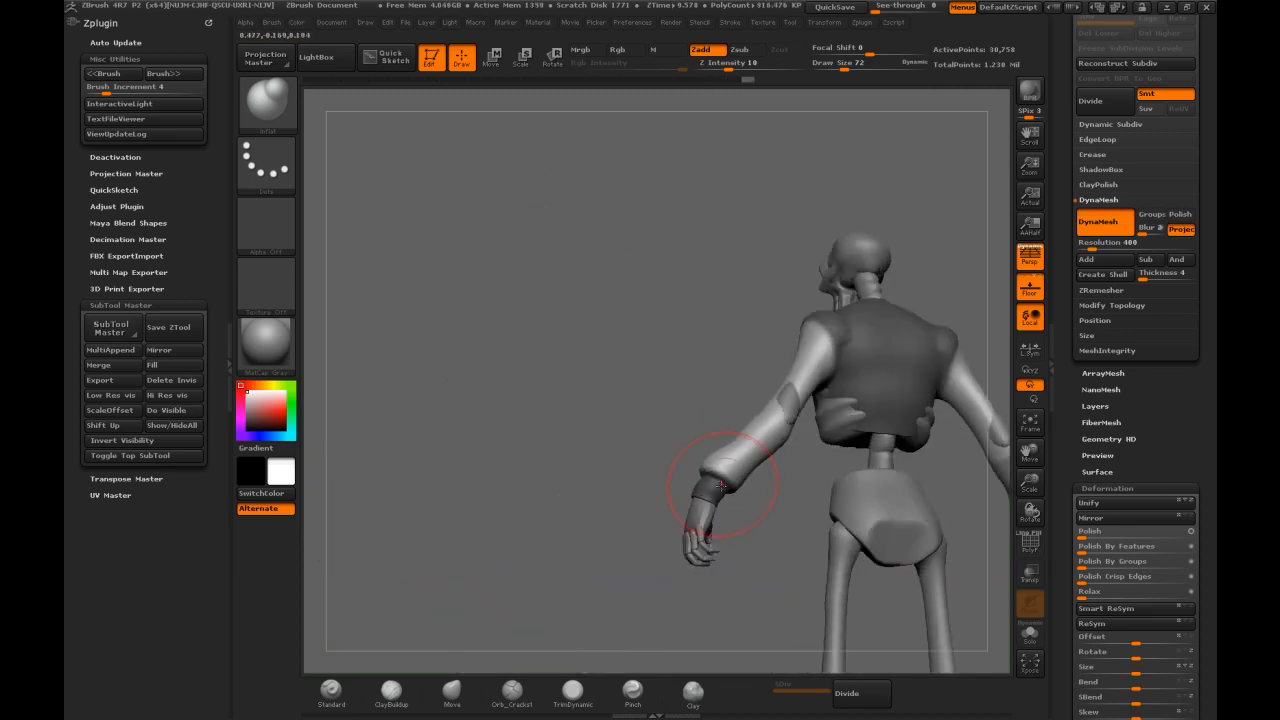
{"action": "left_click_drag", "start_coordinate": [660, 437], "coordinate": [751, 399]}
{"action": "mouse_move", "coordinate": [758, 343]}
{"action": "left_mouse_down", "text": "shift"}
{"action": "mouse_move", "coordinate": [740, 331]}
{"action": "mouse_move", "coordinate": [725, 362]}
{"action": "mouse_move", "coordinate": [773, 414]}
{"action": "left_mouse_up", "text": "shift"}
Adjust the shape of the shirt's forearms with the Move brush at a draw size of 72
{"action": "key", "text": "b"}
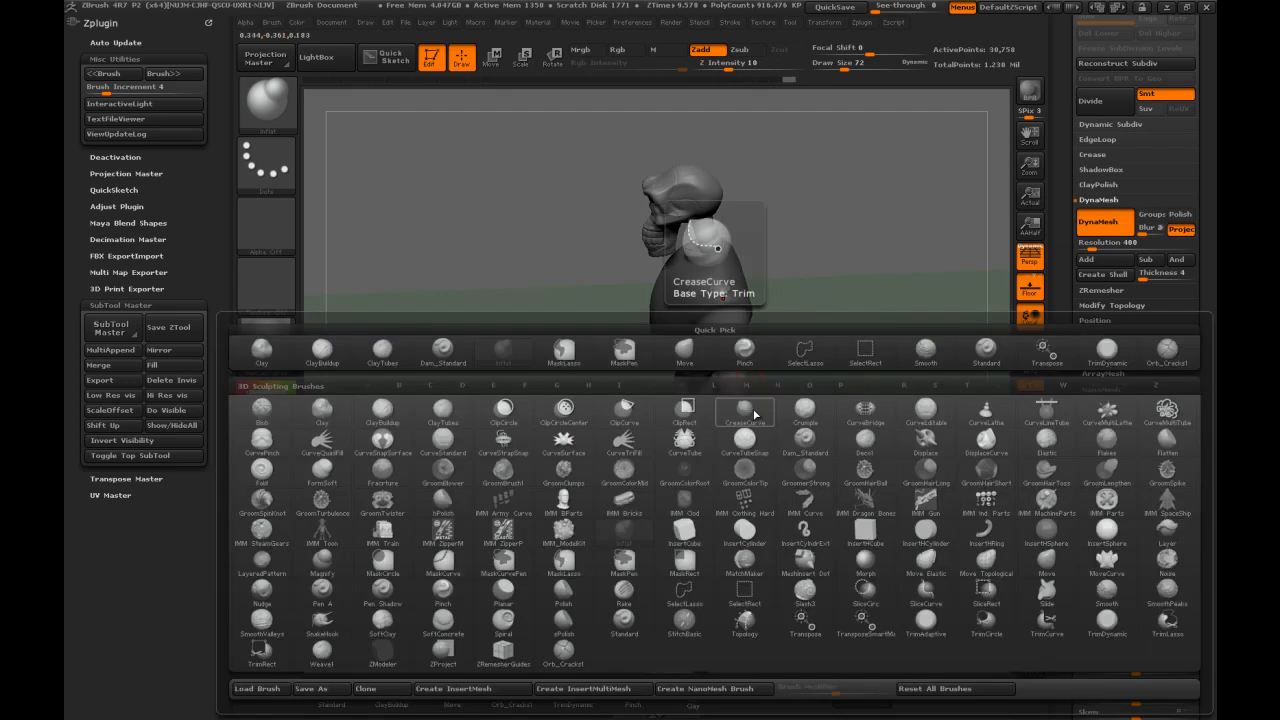
{"action": "key", "text": "m"}
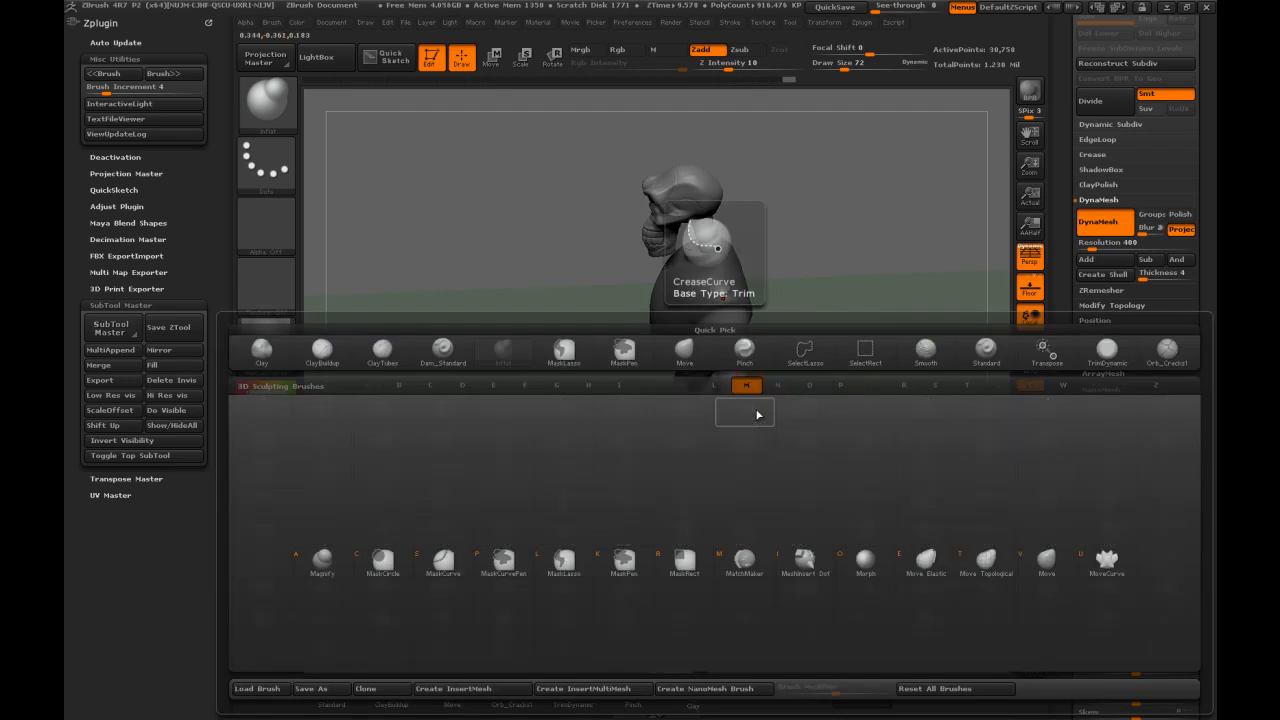
{"action": "key", "text": "v"}
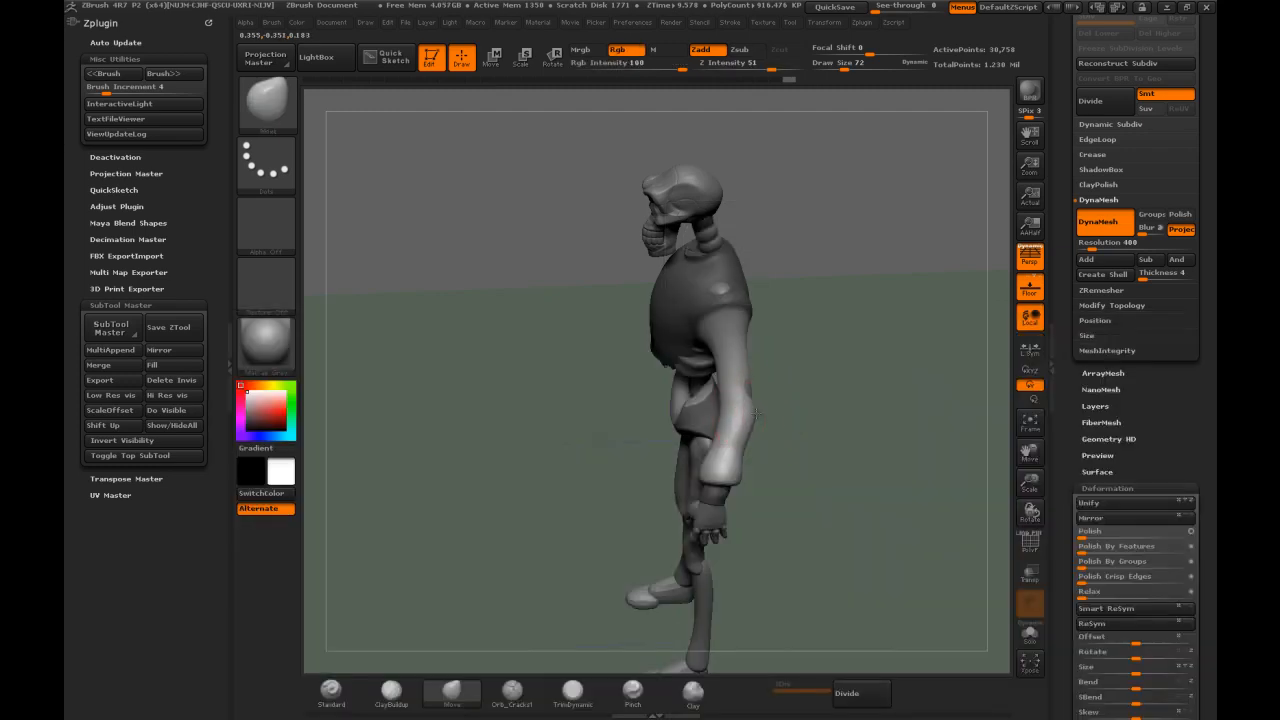
{"action": "mouse_move", "coordinate": [610, 385]}
{"action": "left_mouse_down"}
{"action": "mouse_move", "coordinate": [804, 312]}
{"action": "mouse_move", "coordinate": [796, 296]}
{"action": "left_mouse_up"}
{"action": "mouse_move", "coordinate": [796, 296]}
{"action": "left_mouse_down"}
{"action": "mouse_move", "coordinate": [806, 287]}
{"action": "mouse_move", "coordinate": [800, 300]}
{"action": "left_mouse_up"}
{"action": "left_click_drag", "start_coordinate": [846, 411], "coordinate": [806, 476]}
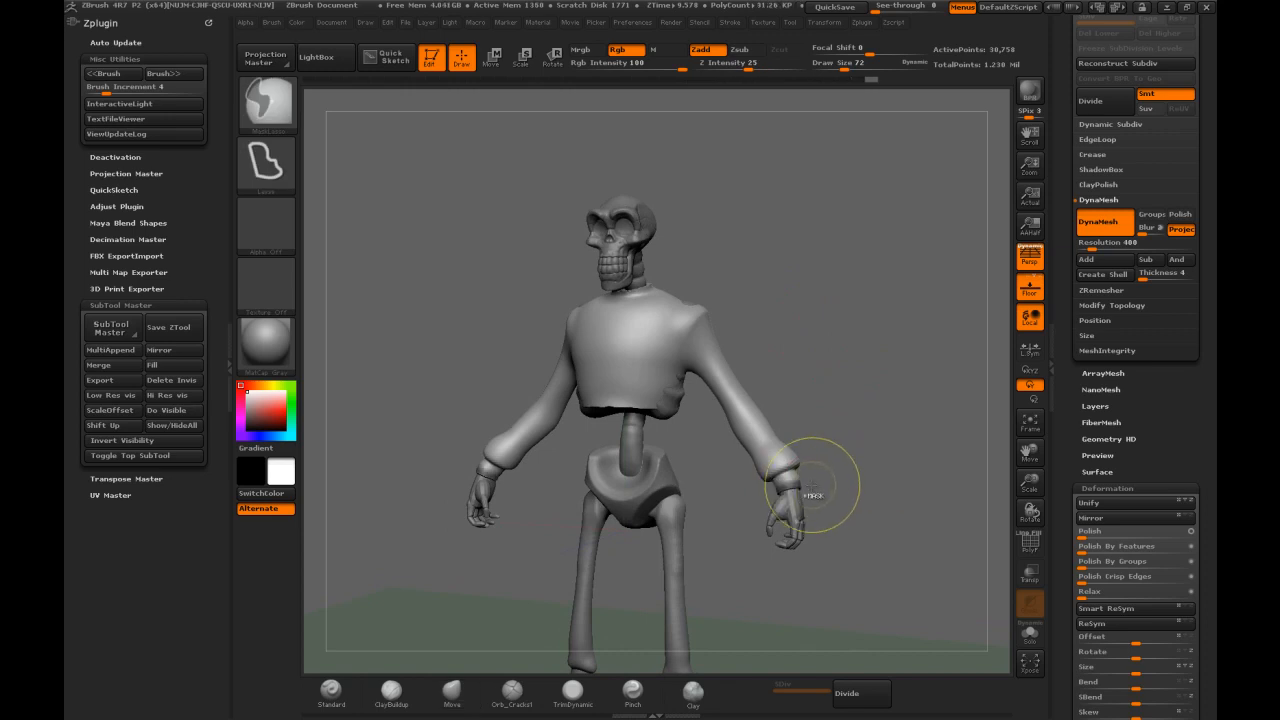
Invert the shirt's mask so only the cuffs are free, and reshape them with the Move brush at a draw size of 62
{"action": "left_click", "coordinate": [822, 480], "text": "ctrl"}
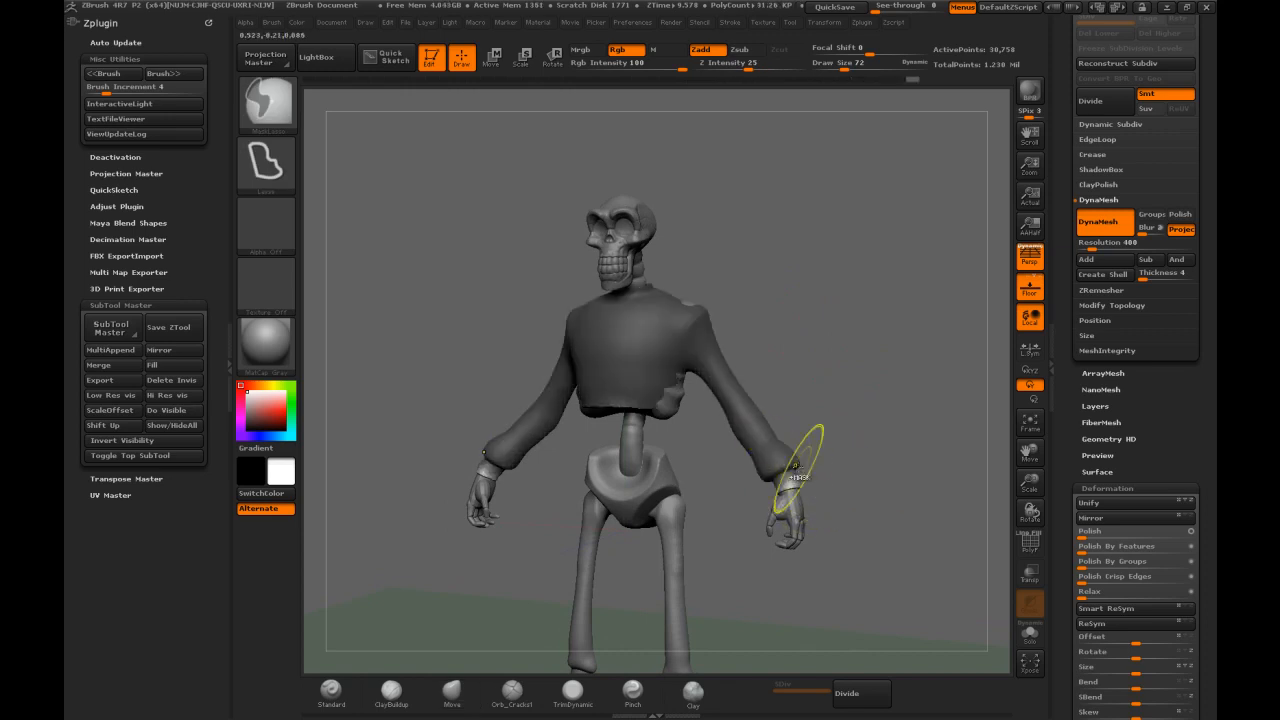
{"action": "key", "text": "b"}
{"action": "key", "text": "m"}
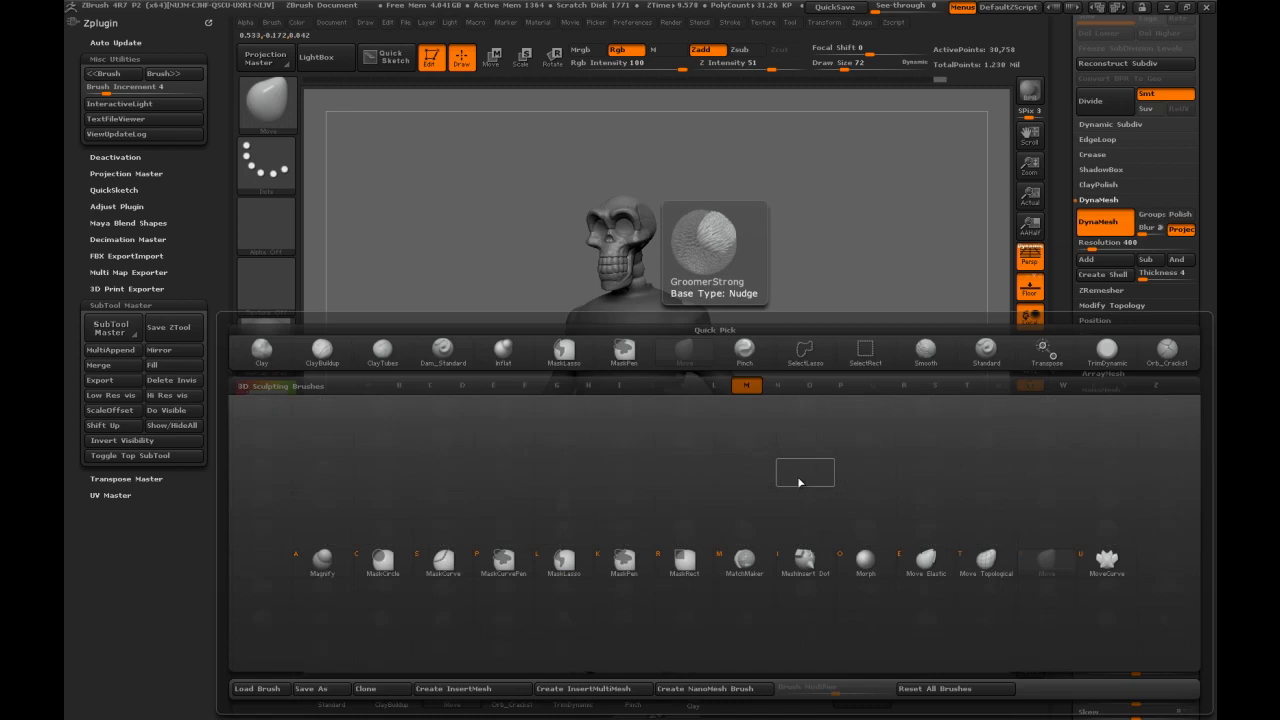
{"action": "key", "text": "v"}
{"action": "key", "text": "s"}
{"action": "left_click_drag", "start_coordinate": [793, 488], "coordinate": [700, 488]}
{"action": "key", "text": "b"}
{"action": "key", "text": "m"}
{"action": "key", "text": "v"}
{"action": "key", "text": "s"}
{"action": "left_click_drag", "start_coordinate": [808, 492], "coordinate": [815, 497]}
{"action": "key", "text": "s"}
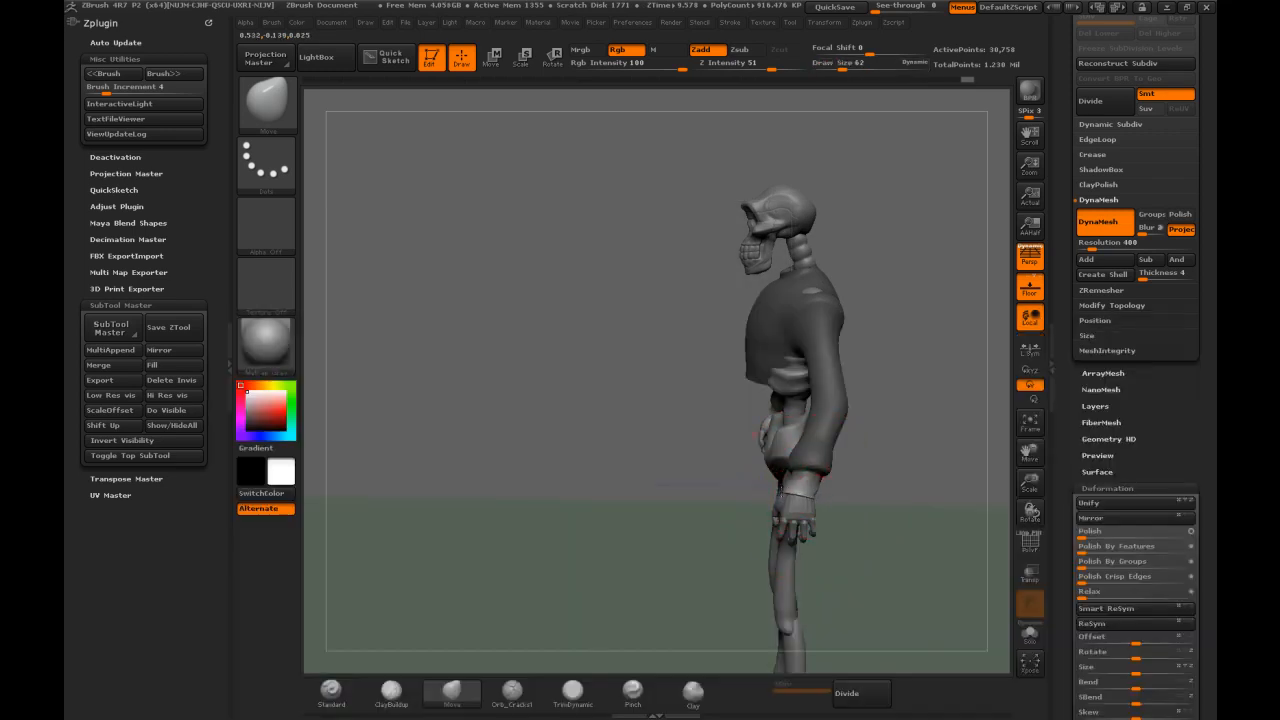
Fit the cuffs around the wrists with the Move brush at a draw size of 53 and clear the mask
{"action": "key", "text": "s"}
{"action": "left_click_drag", "start_coordinate": [820, 491], "coordinate": [820, 496]}
{"action": "key", "text": "s"}
{"action": "left_click_drag", "start_coordinate": [880, 560], "coordinate": [960, 535]}
{"action": "mouse_move", "coordinate": [816, 496]}
{"action": "left_mouse_down"}
{"action": "mouse_move", "coordinate": [803, 515]}
{"action": "mouse_move", "coordinate": [805, 498]}
{"action": "left_mouse_up"}
{"action": "left_click_drag", "start_coordinate": [868, 450], "coordinate": [723, 358]}
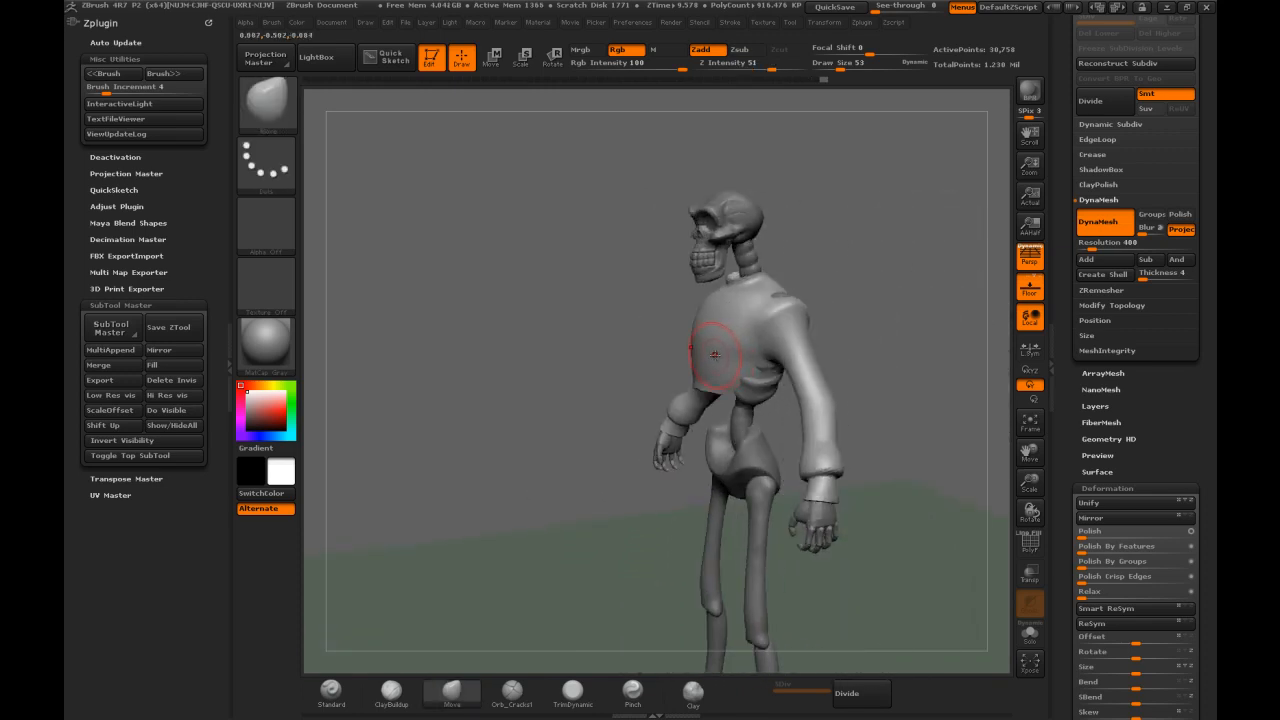
Mask the shirt's sleeves, leaving the torso free, and adjust the chest with the Move brush at a draw size of 155
{"action": "key", "text": "b"}
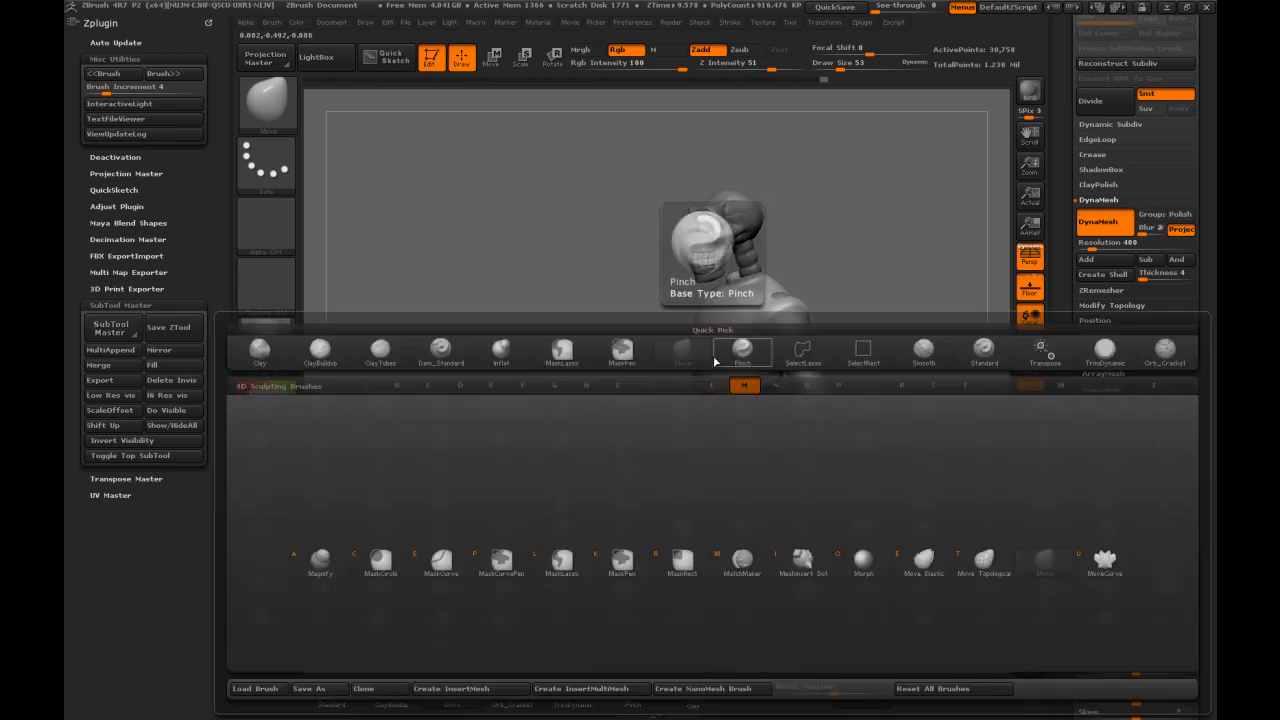
{"action": "key", "text": "s"}
{"action": "left_click", "coordinate": [710, 335]}
{"action": "left_click_drag", "start_coordinate": [815, 290], "coordinate": [885, 300]}
{"action": "mouse_move", "coordinate": [771, 295]}
{"action": "left_mouse_down", "text": "ctrl"}
{"action": "mouse_move", "coordinate": [736, 313]}
{"action": "mouse_move", "coordinate": [711, 365]}
{"action": "mouse_move", "coordinate": [800, 560]}
{"action": "mouse_move", "coordinate": [771, 263]}
{"action": "mouse_move", "coordinate": [701, 261]}
{"action": "mouse_move", "coordinate": [808, 271]}
{"action": "left_mouse_up", "text": "ctrl"}
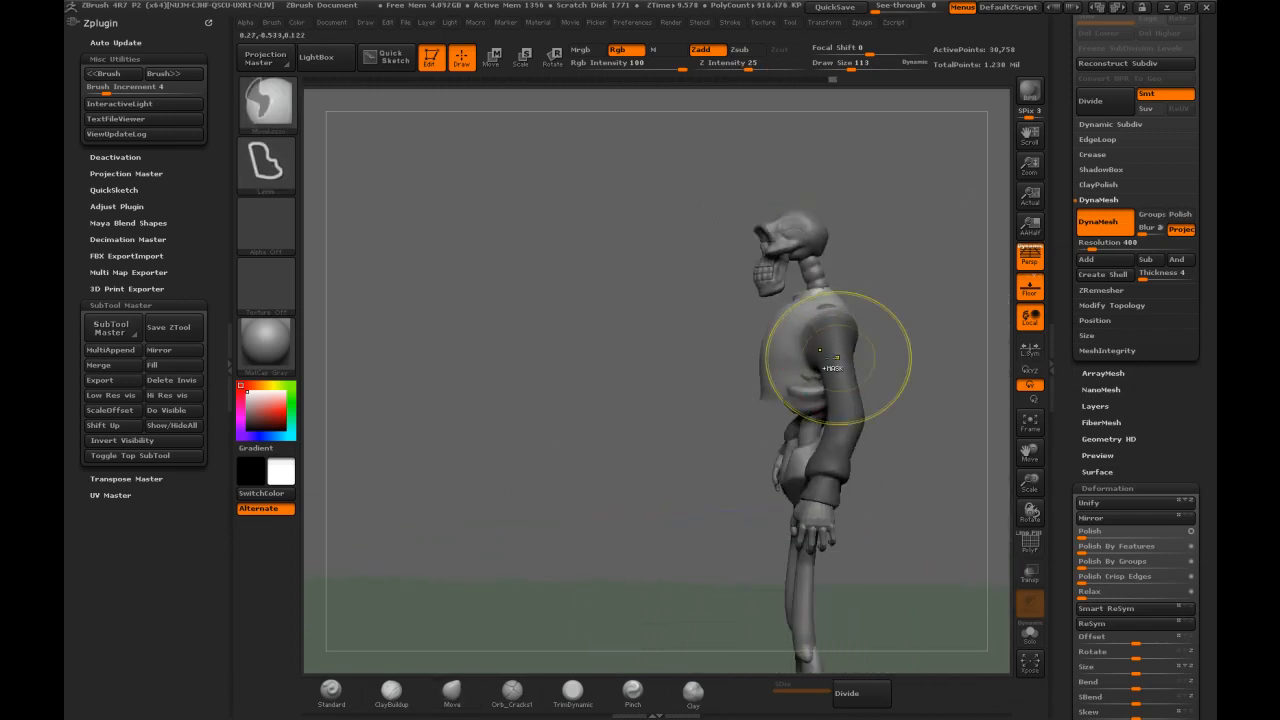
{"action": "mouse_move", "coordinate": [737, 323]}
{"action": "left_mouse_down"}
{"action": "mouse_move", "coordinate": [726, 312]}
{"action": "mouse_move", "coordinate": [774, 333]}
{"action": "left_mouse_up"}
{"action": "key", "text": "s"}
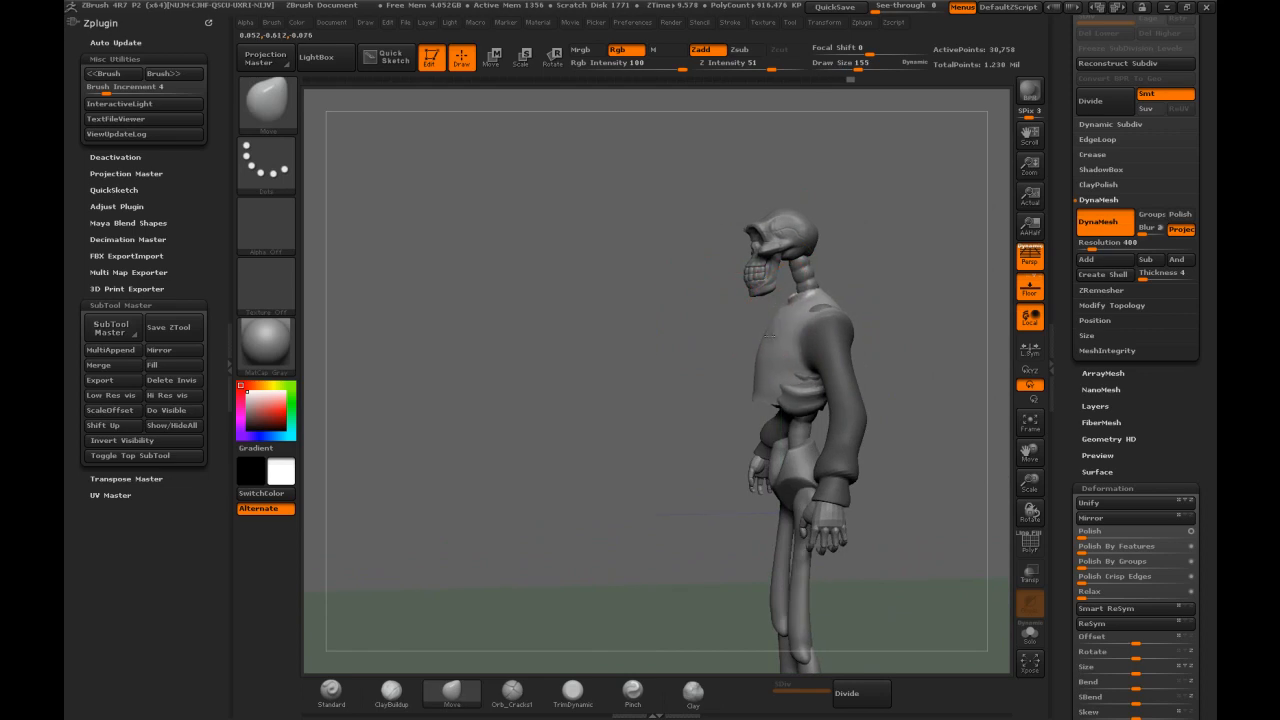
{"action": "mouse_move", "coordinate": [878, 306]}
{"action": "left_mouse_down"}
{"action": "mouse_move", "coordinate": [837, 333]}
{"action": "mouse_move", "coordinate": [832, 355]}
{"action": "left_mouse_up"}
Reshape the shirt's back and sides with the Move brush at a draw size of 86 and clear the mask
{"action": "key", "text": "s"}
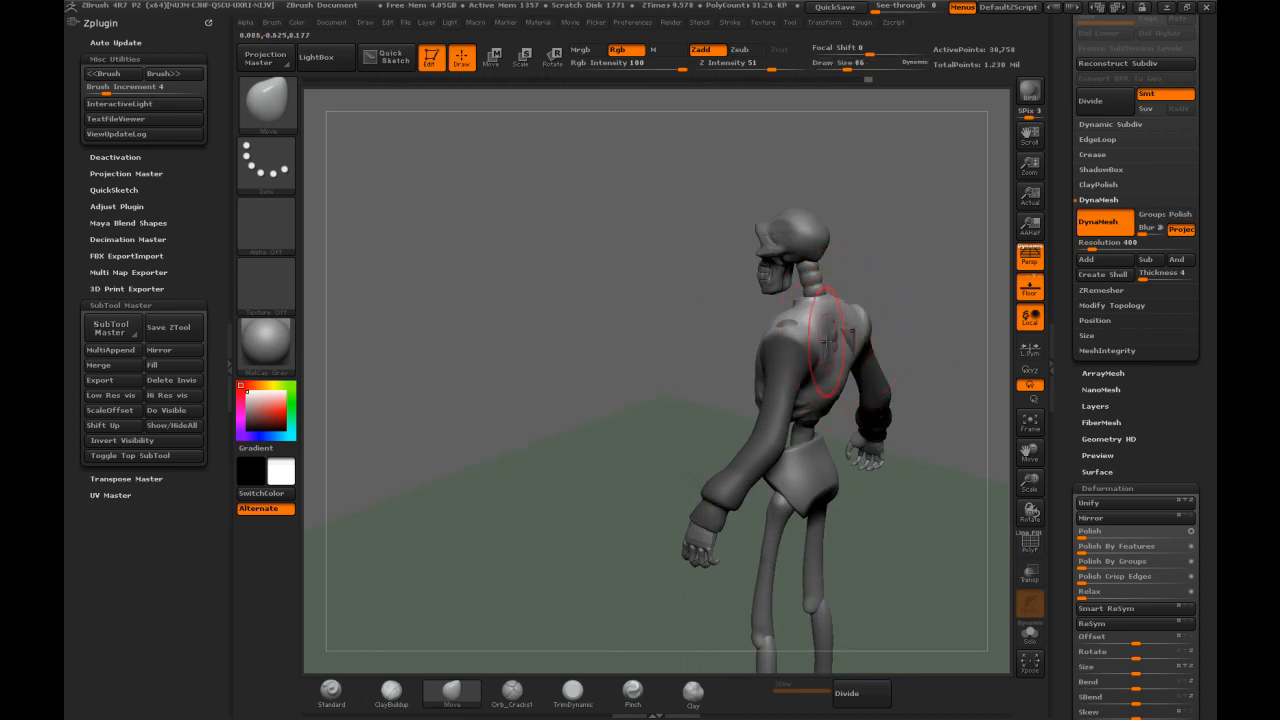
{"action": "left_click_drag", "start_coordinate": [863, 297], "coordinate": [798, 272]}
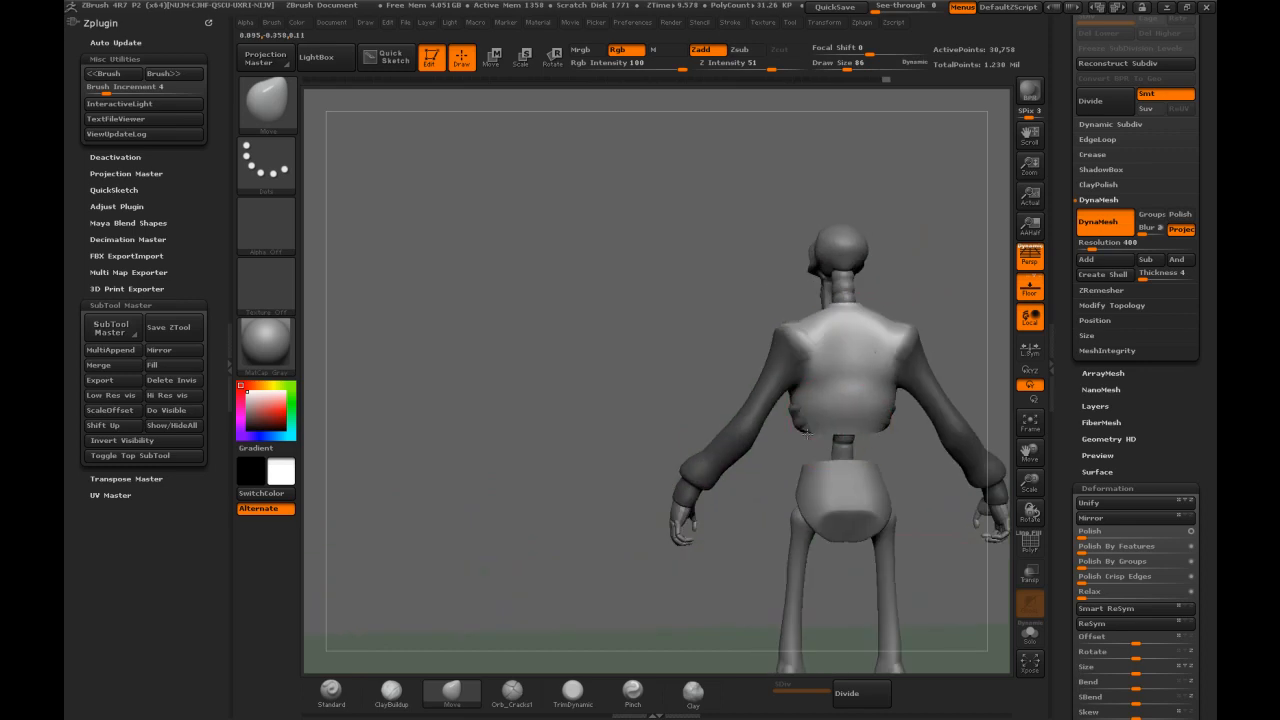
{"action": "mouse_move", "coordinate": [577, 334]}
{"action": "left_mouse_down"}
{"action": "mouse_move", "coordinate": [657, 302]}
{"action": "mouse_move", "coordinate": [900, 296]}
{"action": "mouse_move", "coordinate": [849, 261]}
{"action": "mouse_move", "coordinate": [892, 264]}
{"action": "left_mouse_up"}
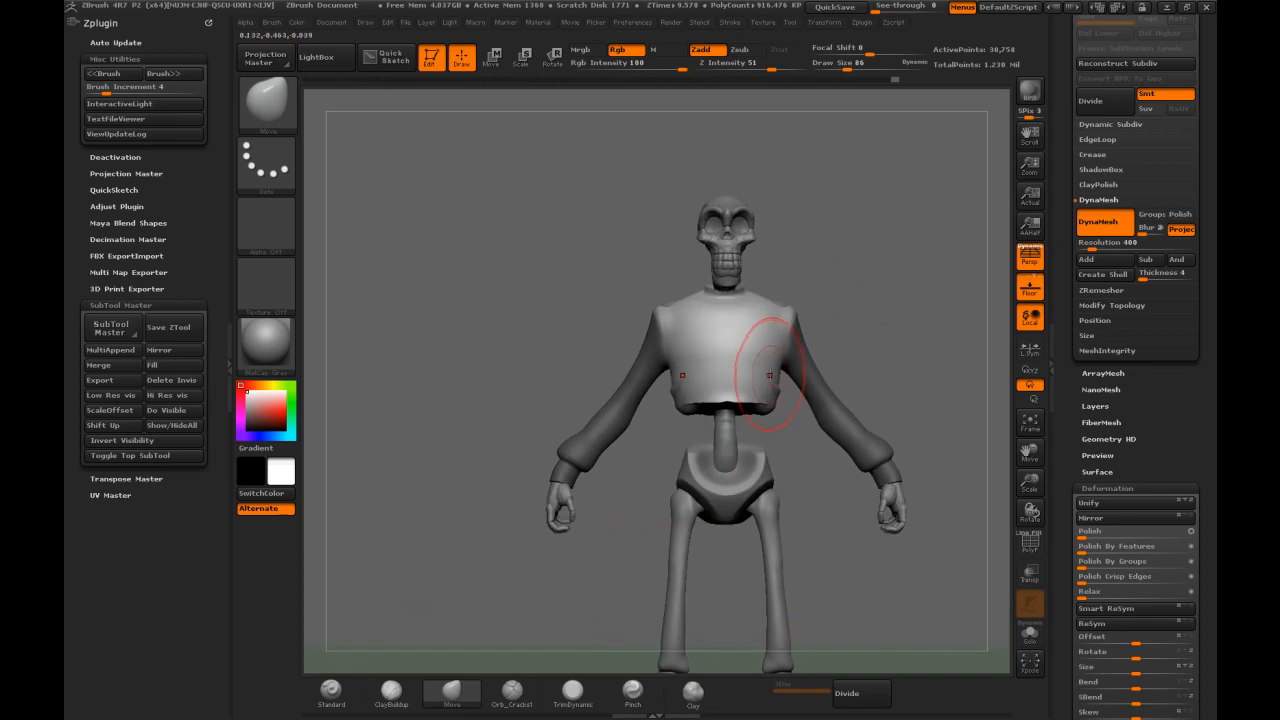
{"action": "mouse_move", "coordinate": [868, 322]}
{"action": "left_mouse_down"}
{"action": "mouse_move", "coordinate": [922, 348]}
{"action": "mouse_move", "coordinate": [930, 292]}
{"action": "mouse_move", "coordinate": [865, 241]}
{"action": "mouse_move", "coordinate": [822, 260]}
{"action": "left_mouse_up"}
{"action": "mouse_move", "coordinate": [741, 257]}
{"action": "left_mouse_down"}
{"action": "mouse_move", "coordinate": [872, 240]}
{"action": "mouse_move", "coordinate": [806, 237]}
{"action": "mouse_move", "coordinate": [810, 250]}
{"action": "mouse_move", "coordinate": [774, 254]}
{"action": "mouse_move", "coordinate": [716, 308]}
{"action": "left_mouse_up"}
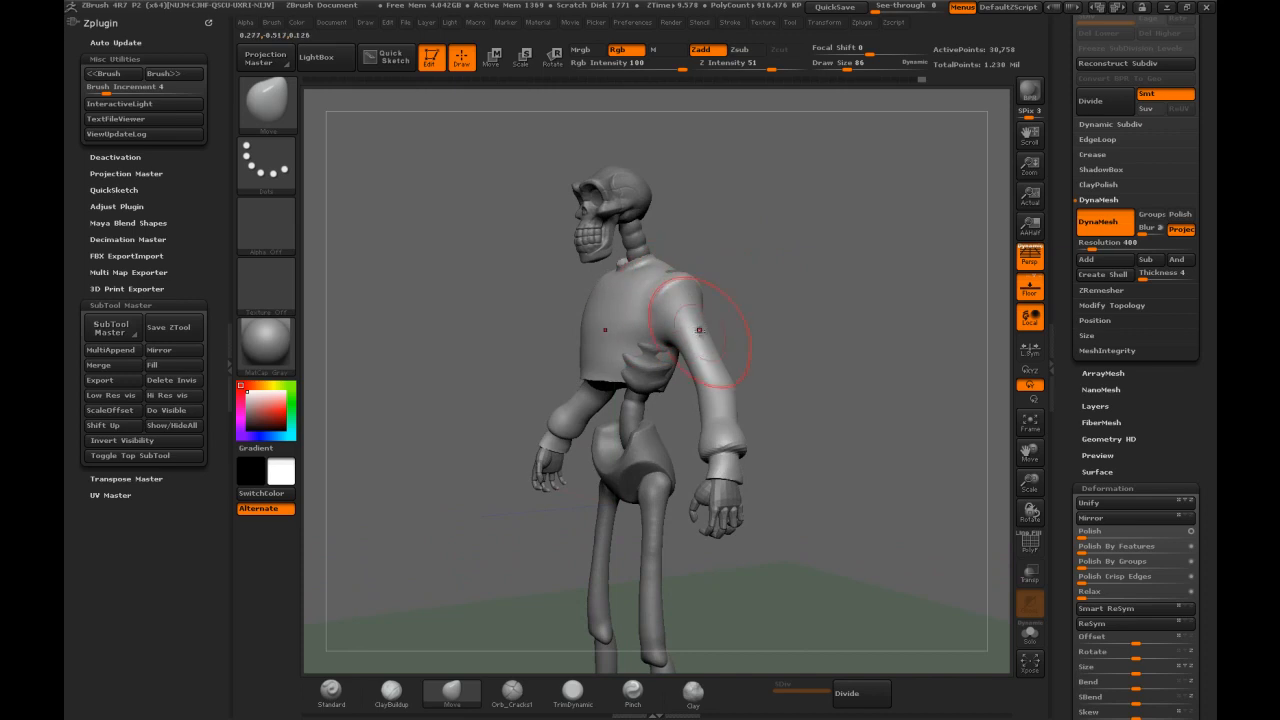
Rebuild the shirt's DynaMesh and smooth its sleeves, shoulders and back
{"action": "left_click_drag", "start_coordinate": [803, 312], "coordinate": [786, 337], "text": "ctrl"}
{"action": "left_click_drag", "start_coordinate": [734, 444], "coordinate": [724, 455], "text": "shift"}
{"action": "left_click_drag", "start_coordinate": [786, 377], "coordinate": [679, 317], "text": "shift"}
{"action": "mouse_move", "coordinate": [738, 286]}
{"action": "left_mouse_down"}
{"action": "mouse_move", "coordinate": [845, 243]}
{"action": "mouse_move", "coordinate": [764, 248]}
{"action": "mouse_move", "coordinate": [669, 277]}
{"action": "mouse_move", "coordinate": [790, 270]}
{"action": "left_mouse_up"}
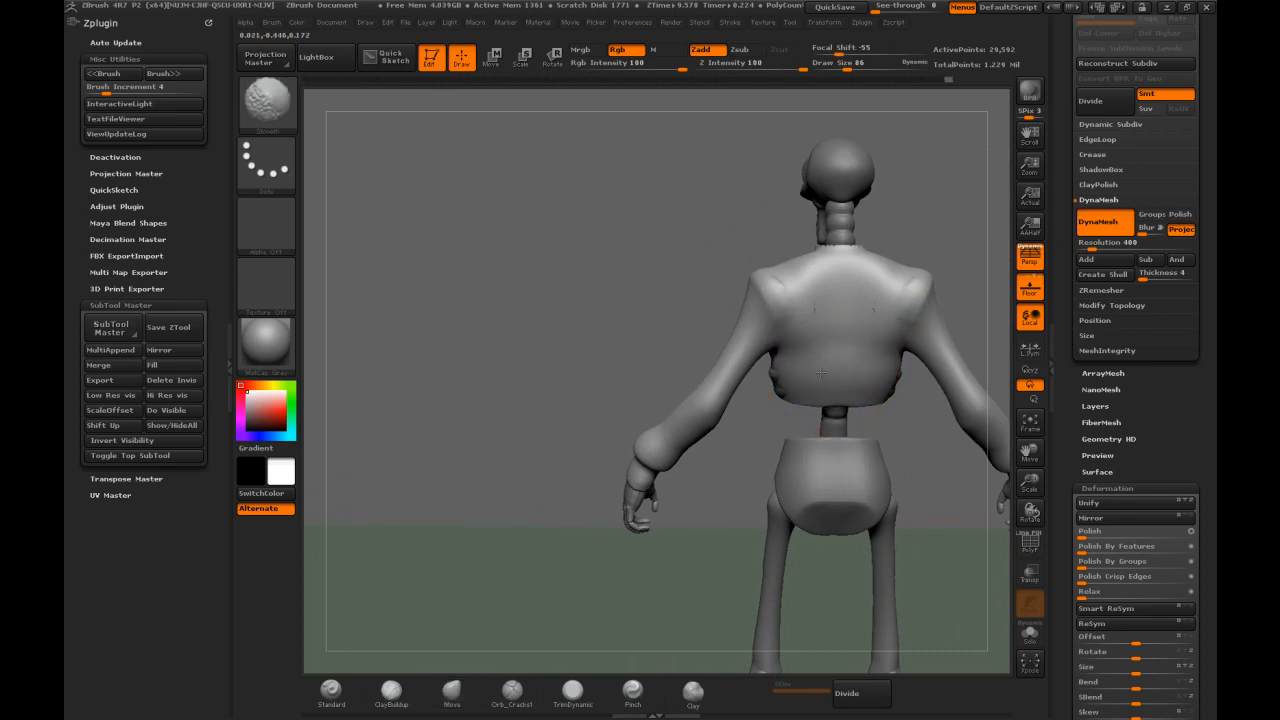
Refine the shirt's back with the Move brush at a draw size of 68
{"action": "mouse_move", "coordinate": [914, 286]}
{"action": "left_mouse_down"}
{"action": "mouse_move", "coordinate": [870, 292]}
{"action": "mouse_move", "coordinate": [870, 337]}
{"action": "mouse_move", "coordinate": [843, 349]}
{"action": "left_mouse_up"}
{"action": "key", "text": "s"}
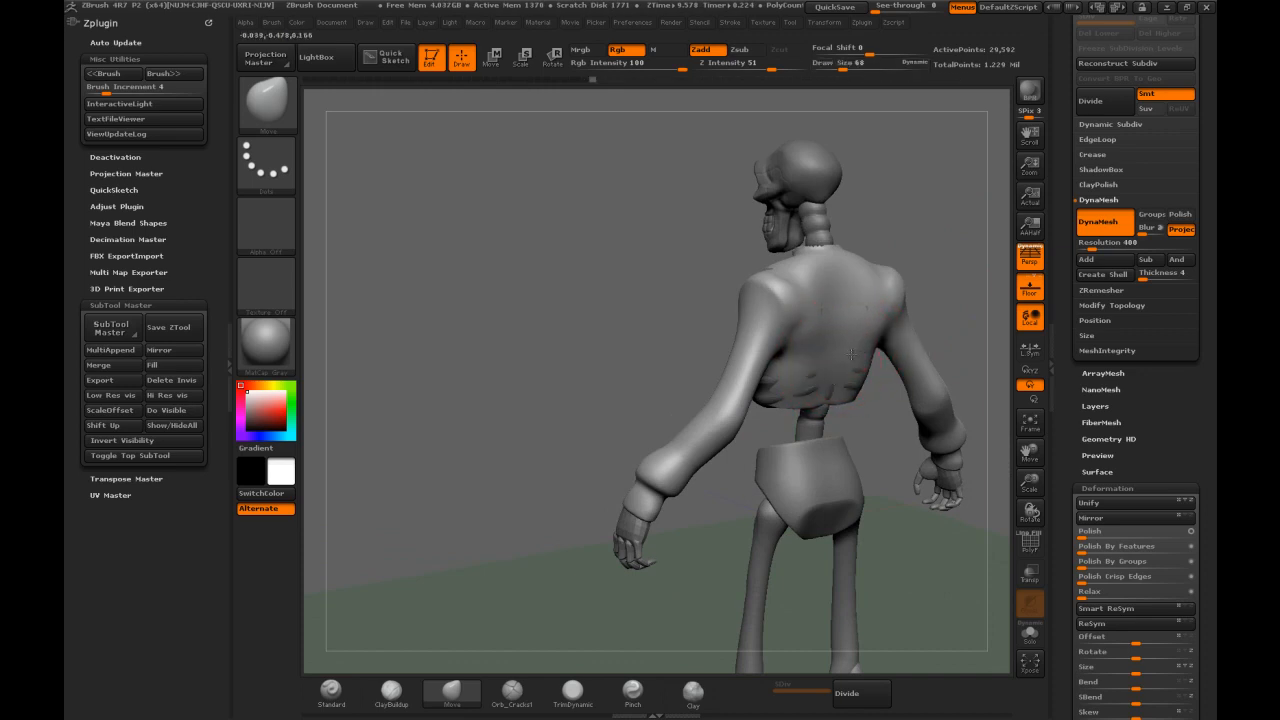
{"action": "mouse_move", "coordinate": [900, 195]}
{"action": "left_mouse_down"}
{"action": "mouse_move", "coordinate": [943, 186]}
{"action": "mouse_move", "coordinate": [858, 215]}
{"action": "mouse_move", "coordinate": [886, 240]}
{"action": "mouse_move", "coordinate": [851, 197]}
{"action": "mouse_move", "coordinate": [878, 222]}
{"action": "mouse_move", "coordinate": [801, 229]}
{"action": "mouse_move", "coordinate": [892, 227]}
{"action": "mouse_move", "coordinate": [837, 244]}
{"action": "mouse_move", "coordinate": [873, 224]}
{"action": "left_mouse_up"}
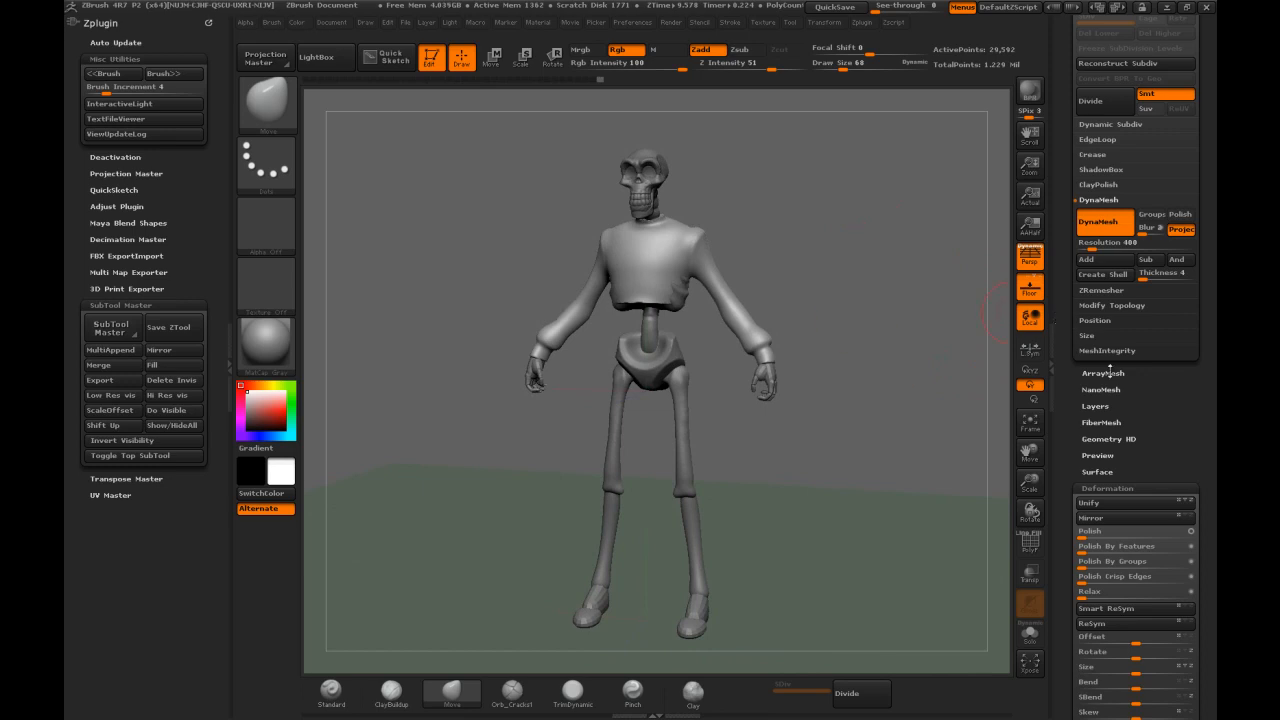
Show the subtool list beside the full skeleton and capture the screen with the Windows snipping tool (Outil Capture)
{"action": "left_click_drag", "start_coordinate": [1062, 114], "coordinate": [1066, 274]}
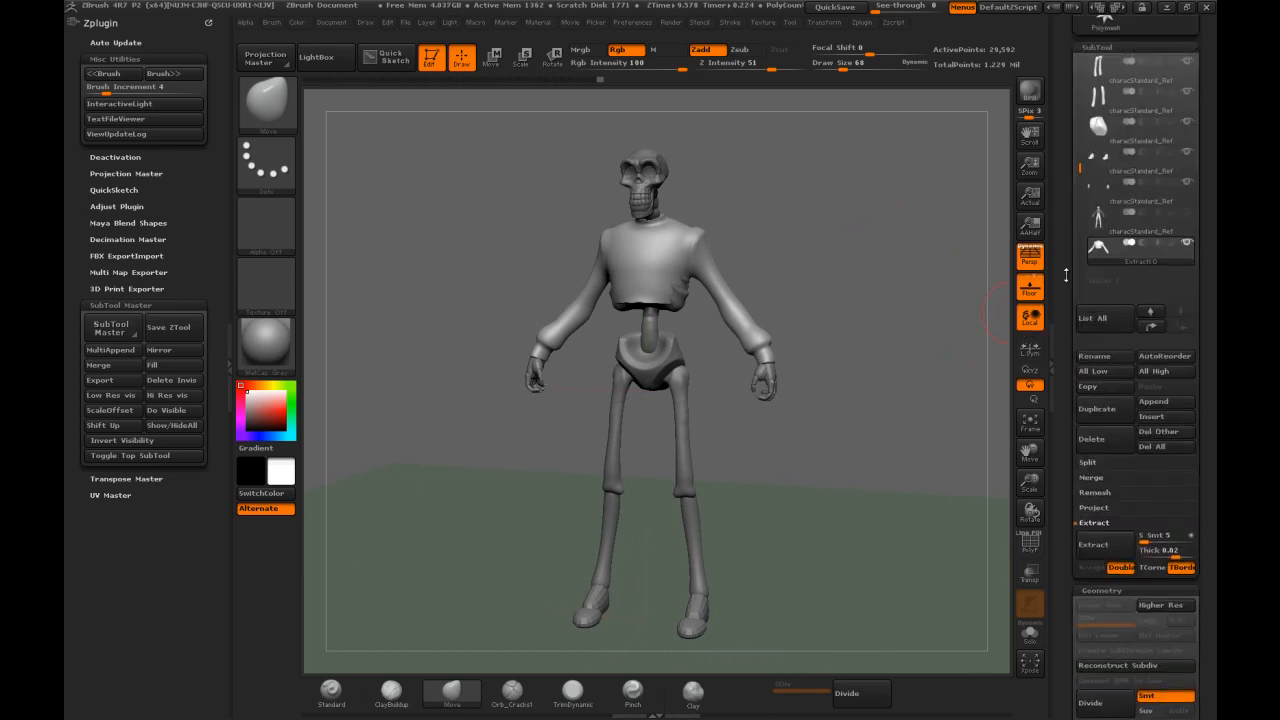
{"action": "left_click_drag", "start_coordinate": [829, 243], "coordinate": [819, 236]}
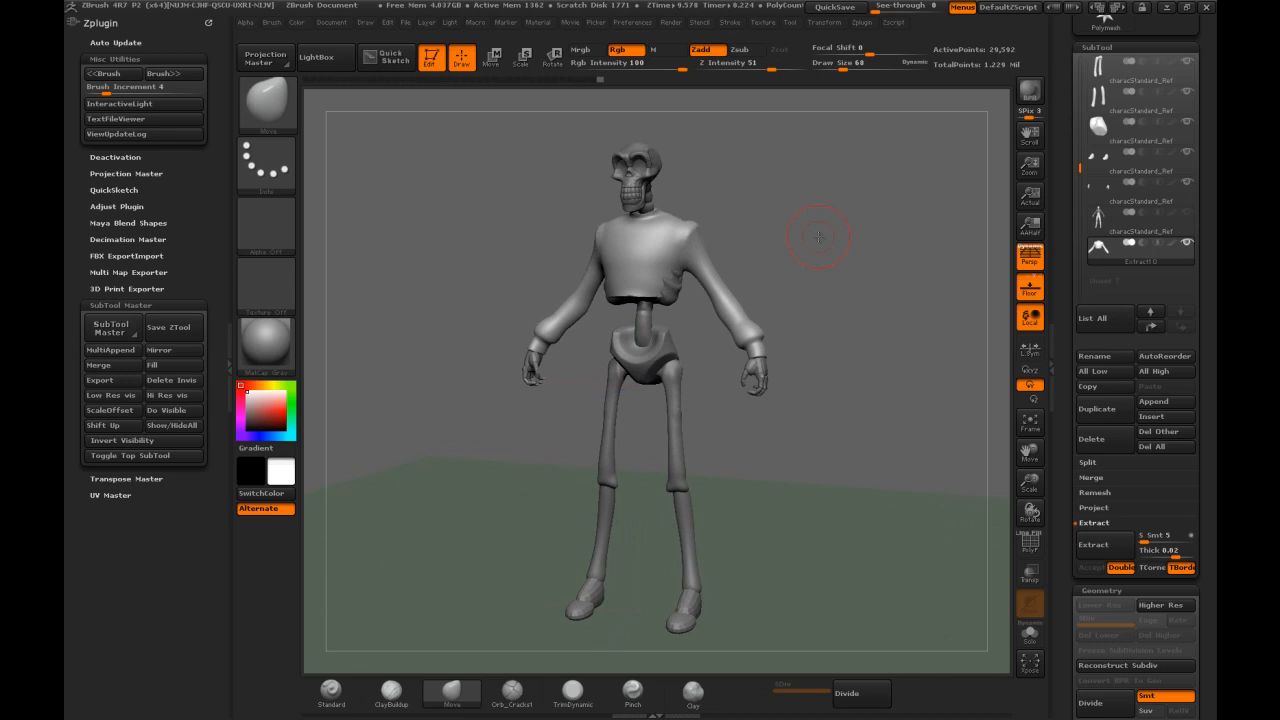
{"action": "key", "text": "super"}
{"action": "left_click", "coordinate": [160, 406]}
{"action": "left_click", "coordinate": [767, 220]}
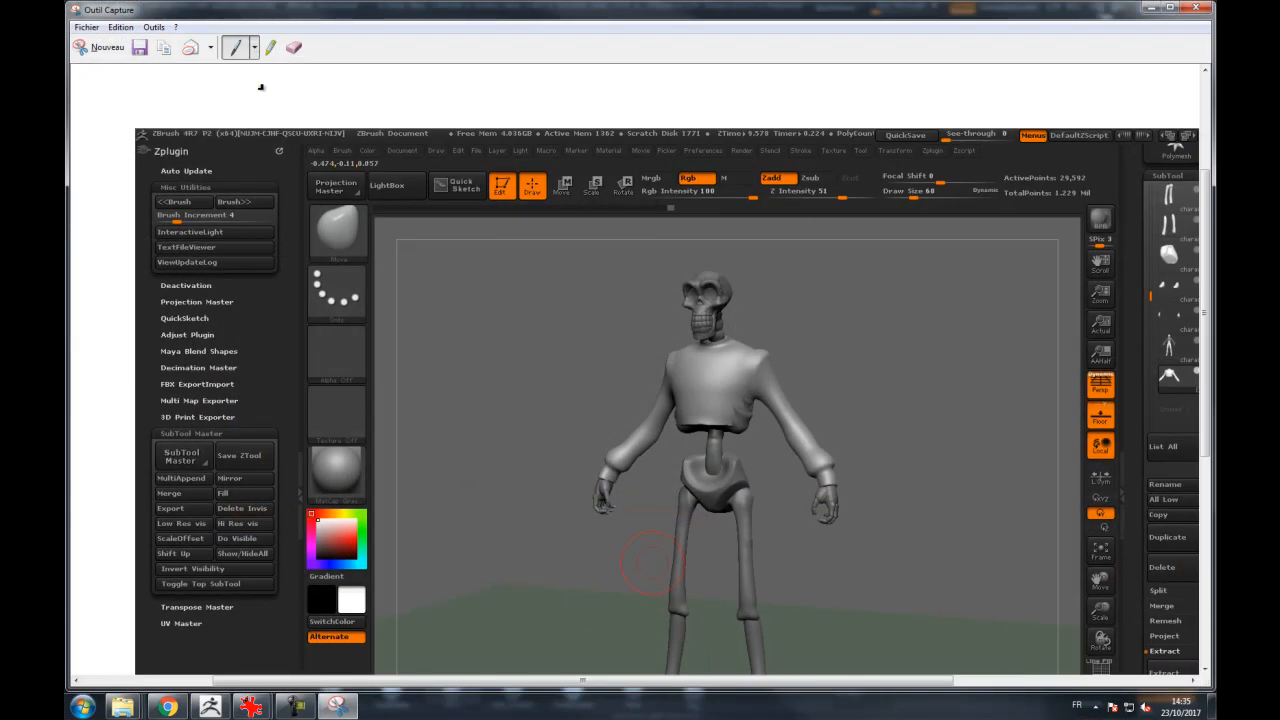
Start saving the capture and browse to the author's own folder inside Q1 > B2C1
{"action": "left_click", "coordinate": [139, 47]}
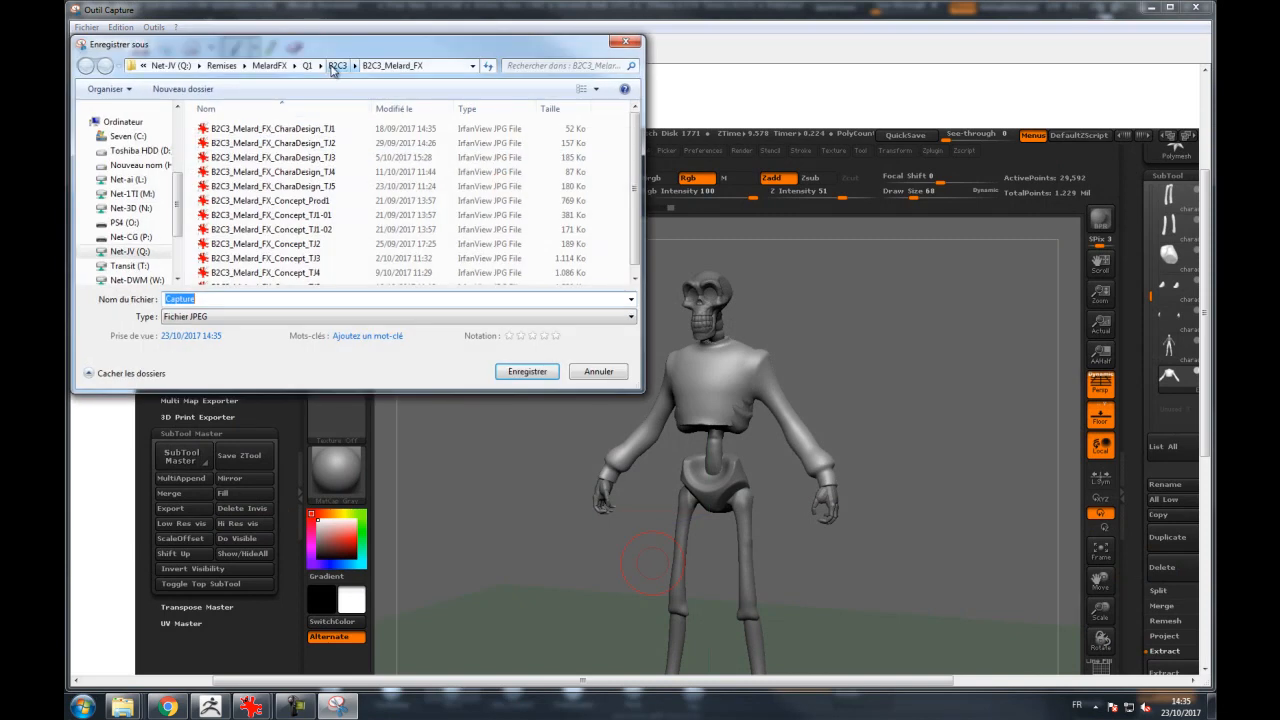
{"action": "left_click", "coordinate": [337, 66]}
{"action": "left_click", "coordinate": [362, 66]}
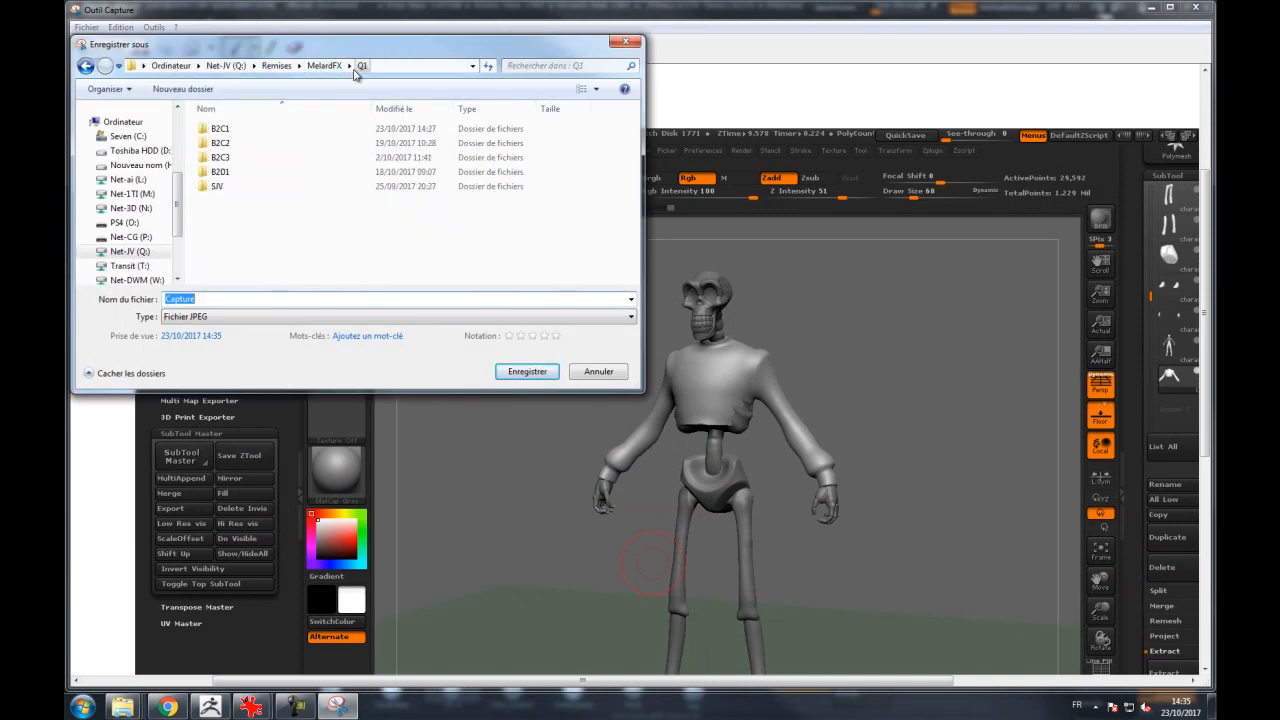
{"action": "double_click", "coordinate": [220, 129]}
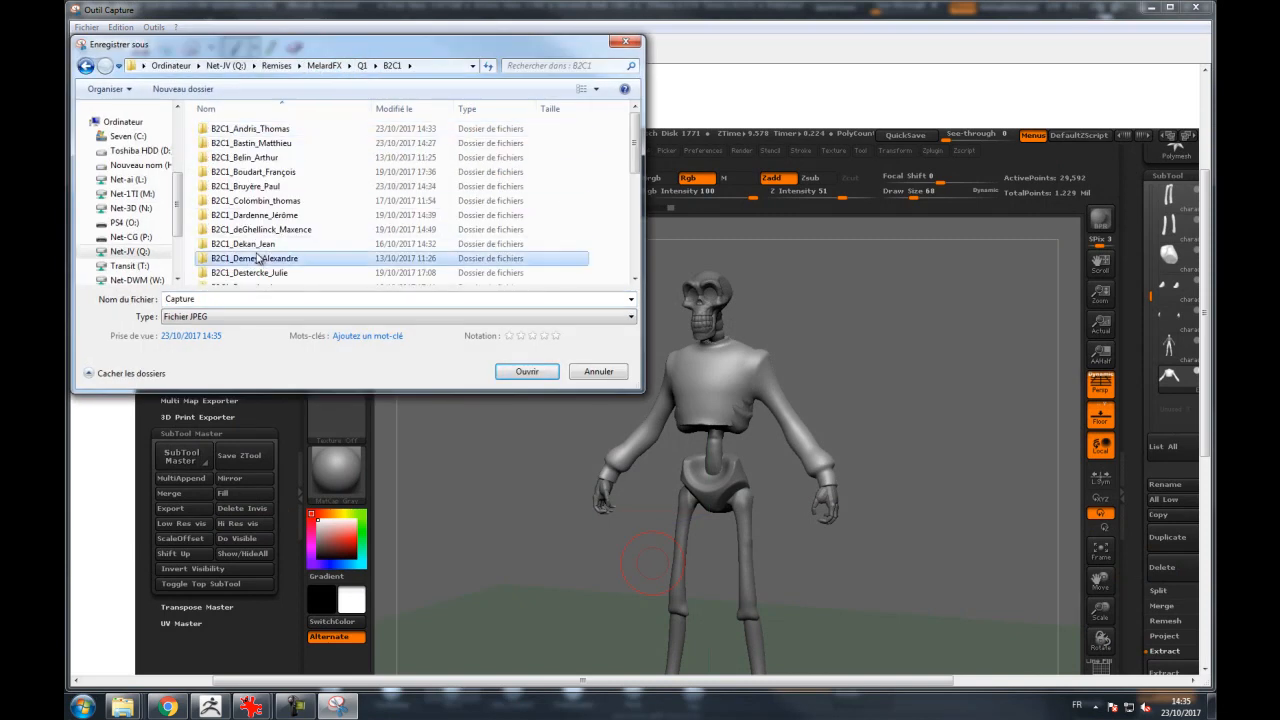
{"action": "scroll", "coordinate": [258, 250], "scroll_direction": "down", "scroll_amount": 2}
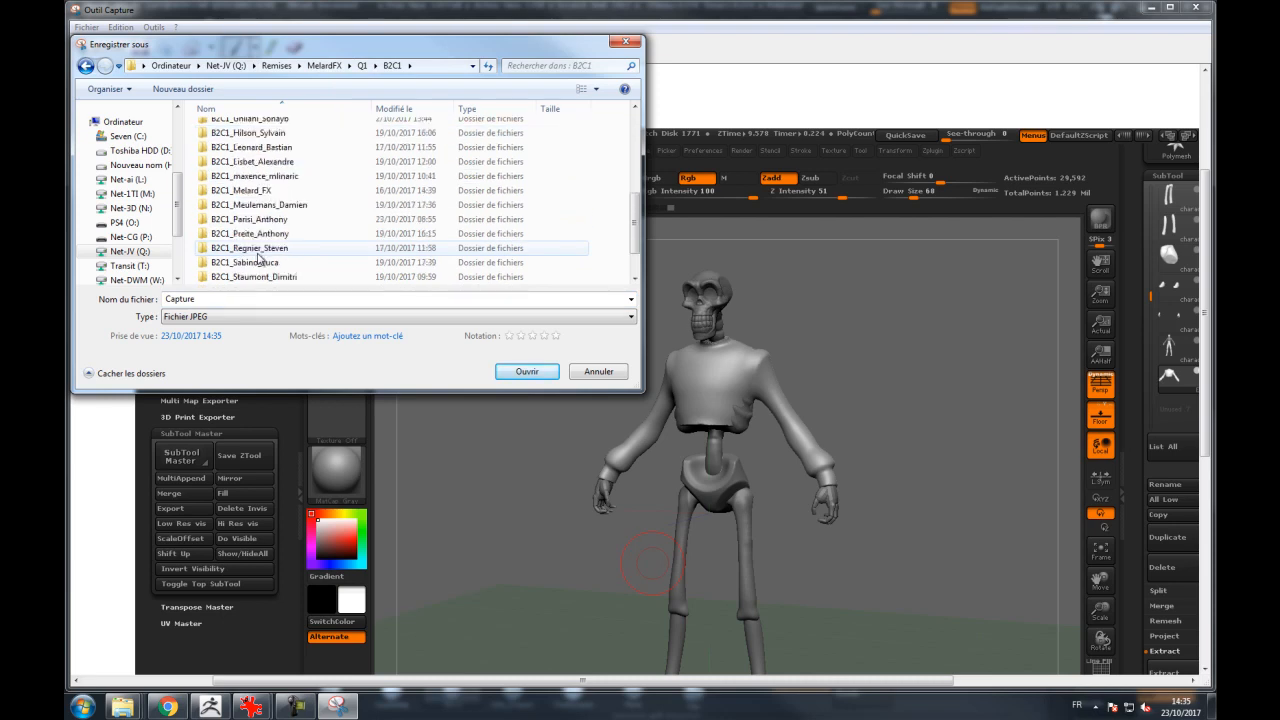
{"action": "double_click", "coordinate": [250, 190]}
{"action": "left_click", "coordinate": [258, 187]}
Save the capture as a JPEG, reusing the CharaDesign_TJ4 file's name with the ending changed to TJ5
{"action": "left_click", "coordinate": [325, 172]}
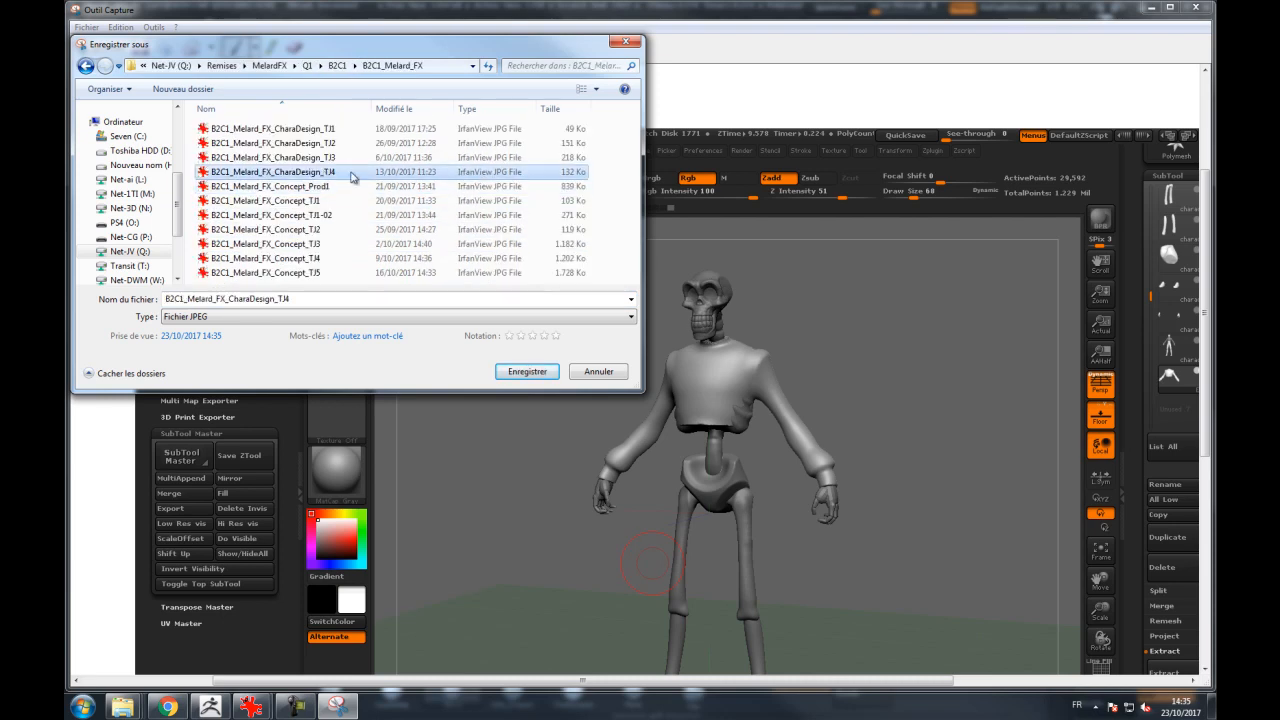
{"action": "double_click", "coordinate": [288, 299]}
{"action": "left_click_drag", "start_coordinate": [284, 299], "coordinate": [350, 299]}
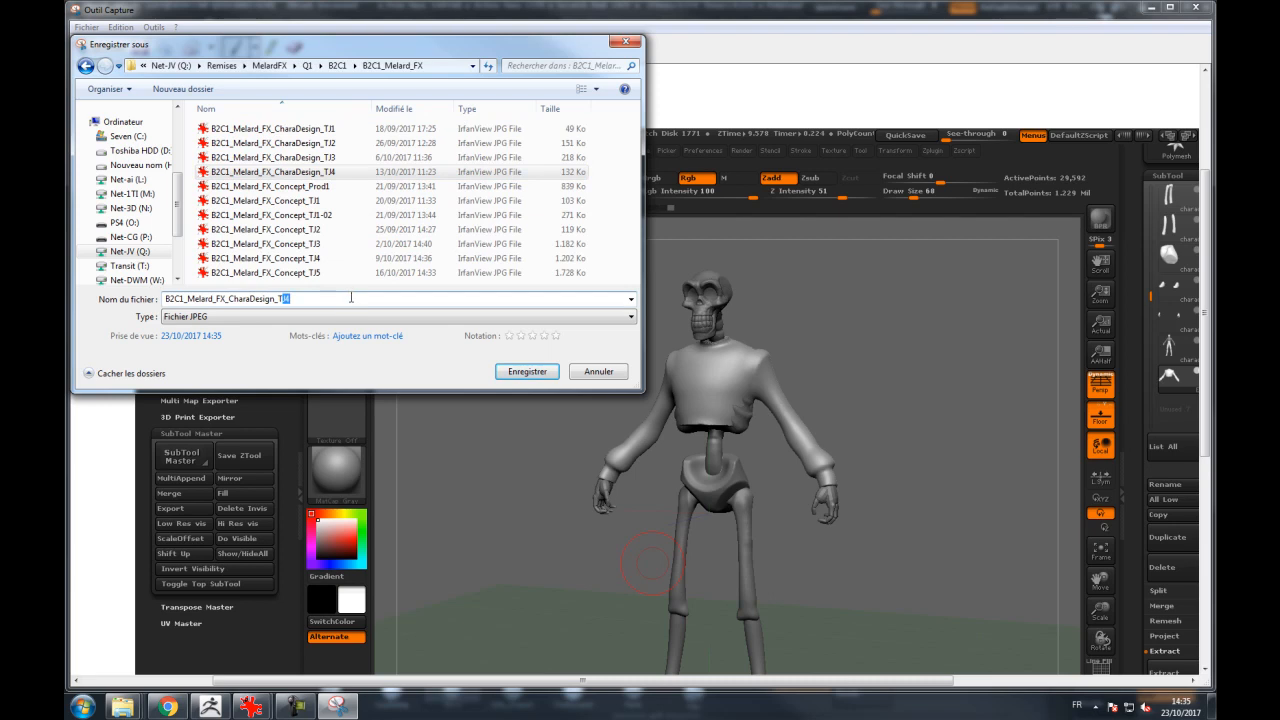
{"action": "type", "text": "J5"}
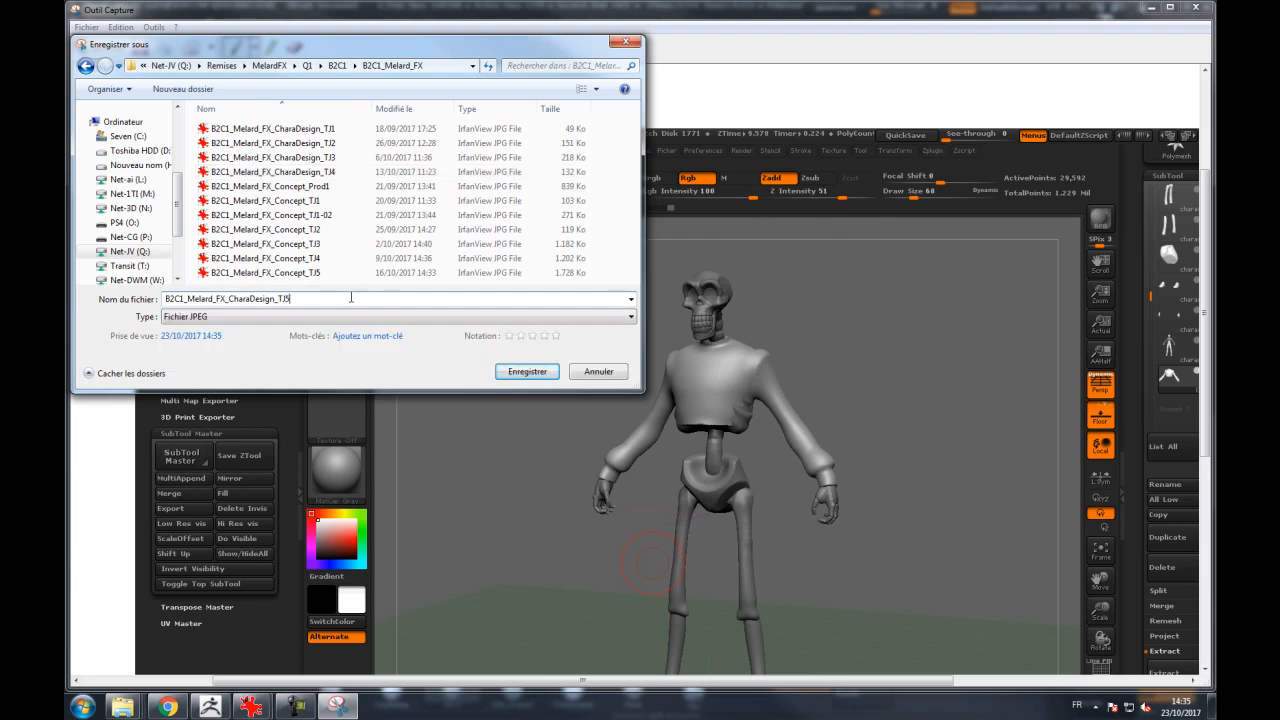
{"action": "key", "text": "Return"}
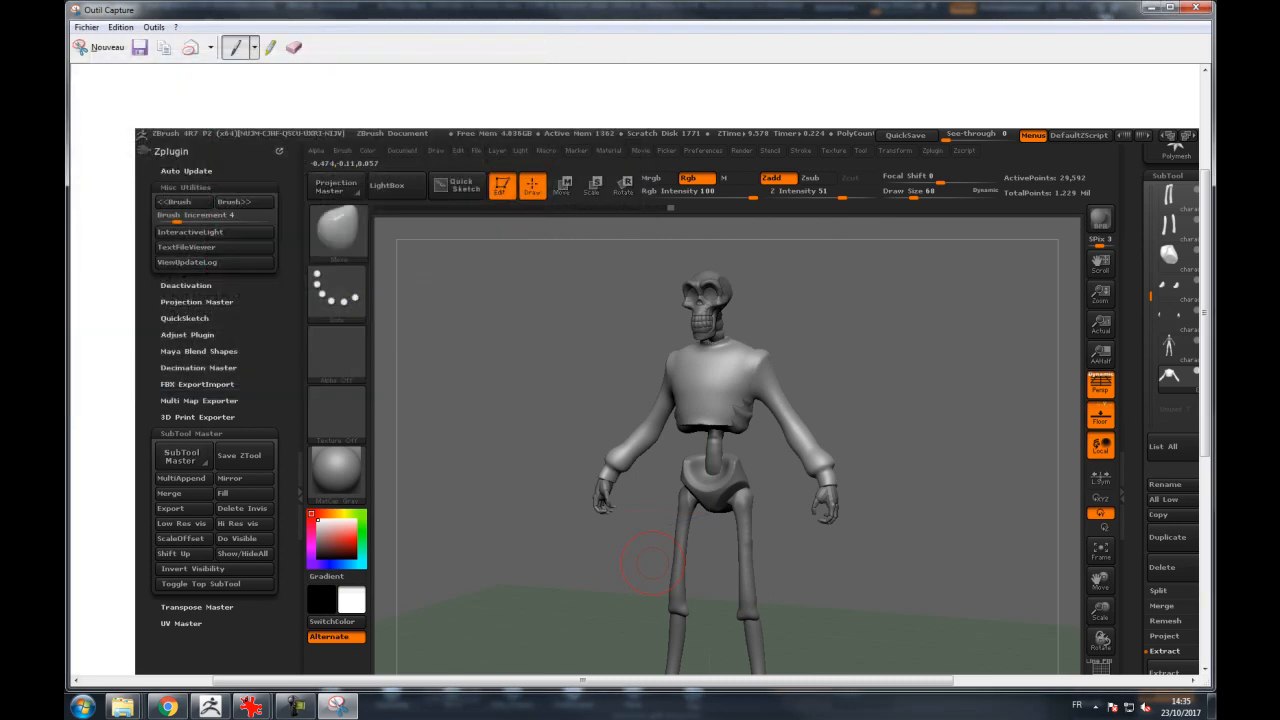